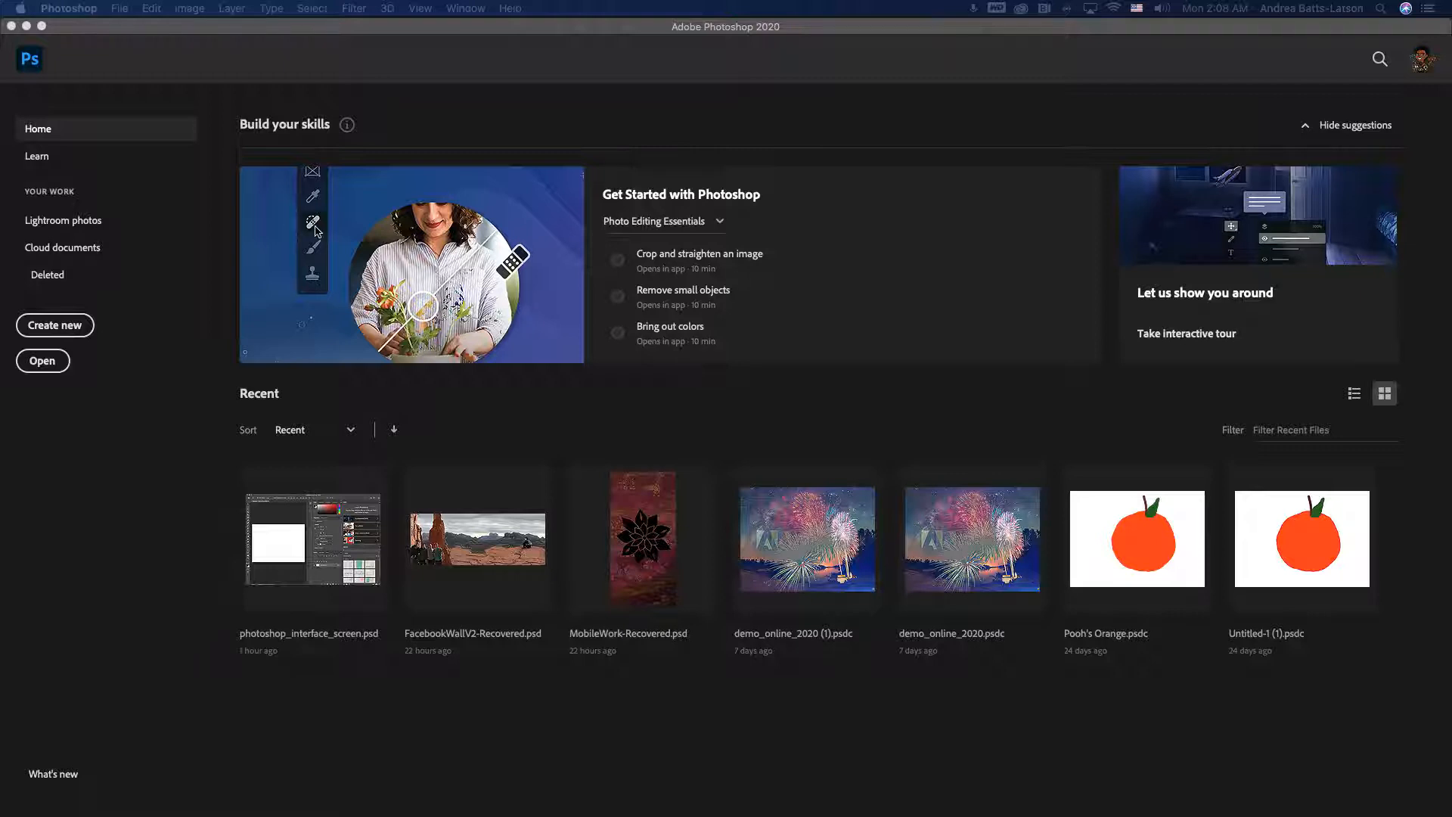
- Start a new document and switch to the Print presets
left_click(93, 32)
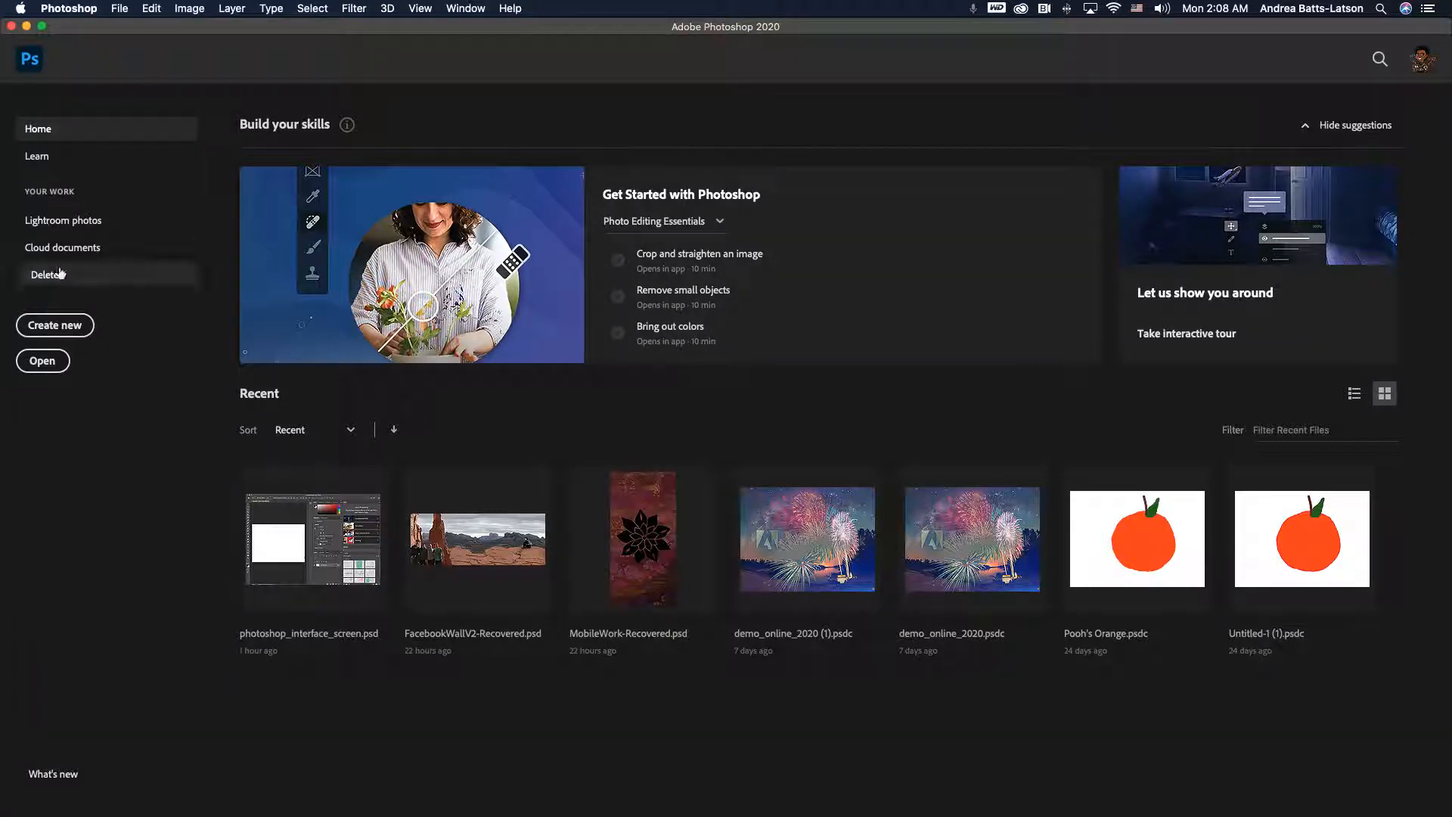
left_click(59, 328)
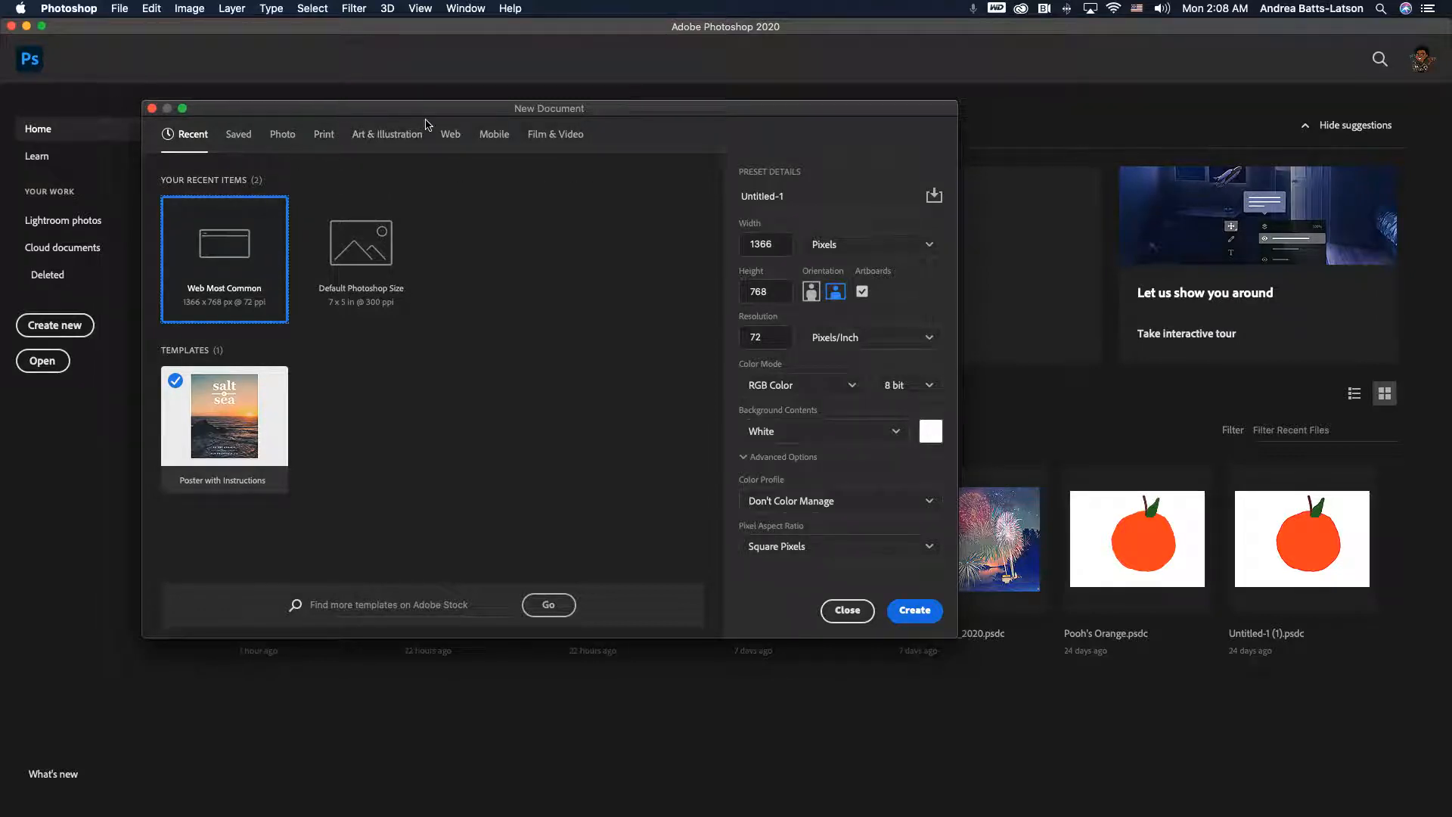
left_click(325, 134)
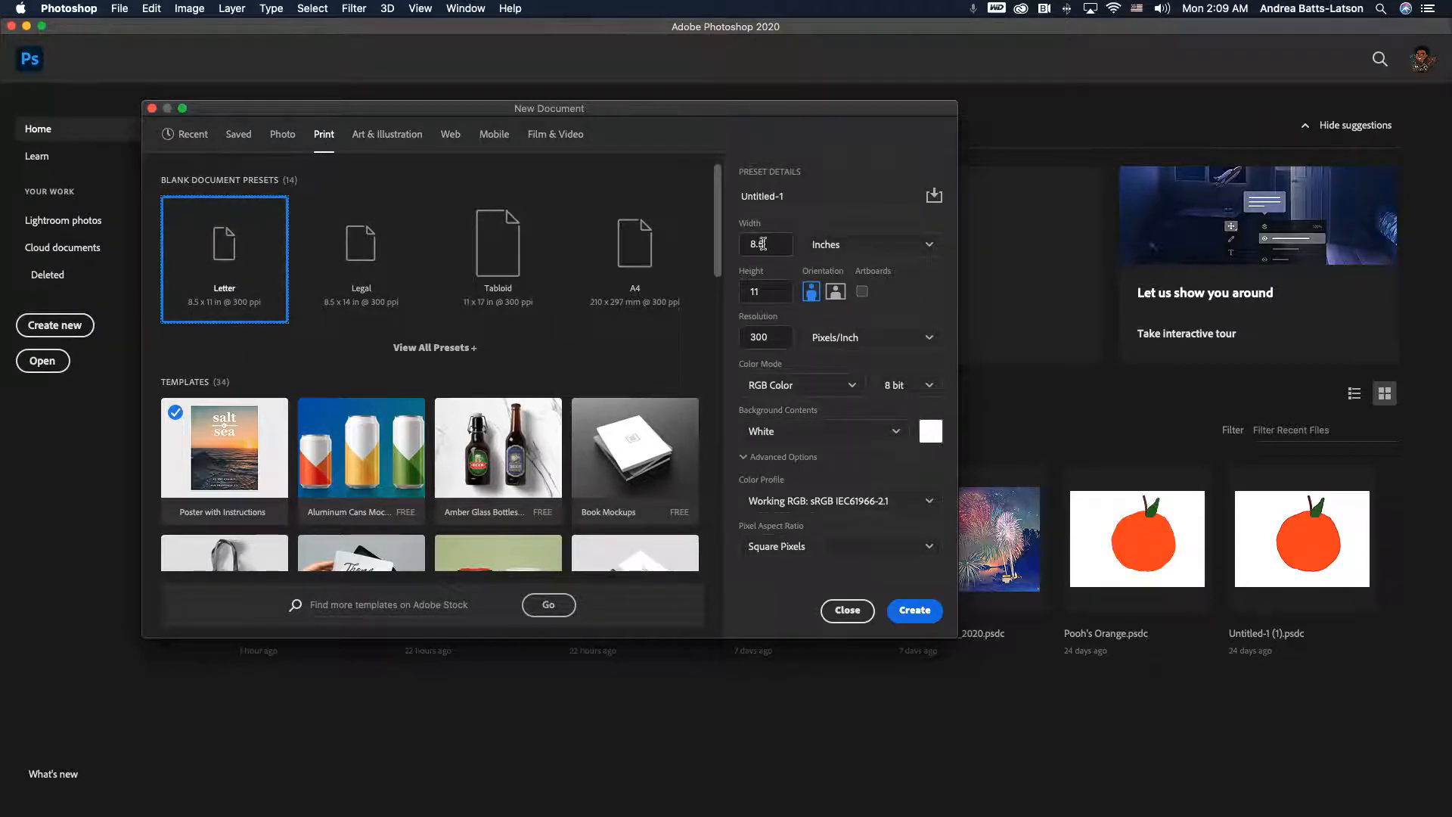
- Set the document width to 11 and height to 17 inches
left_click_drag(773, 240, 742, 242)
type("11")
key("Tab")
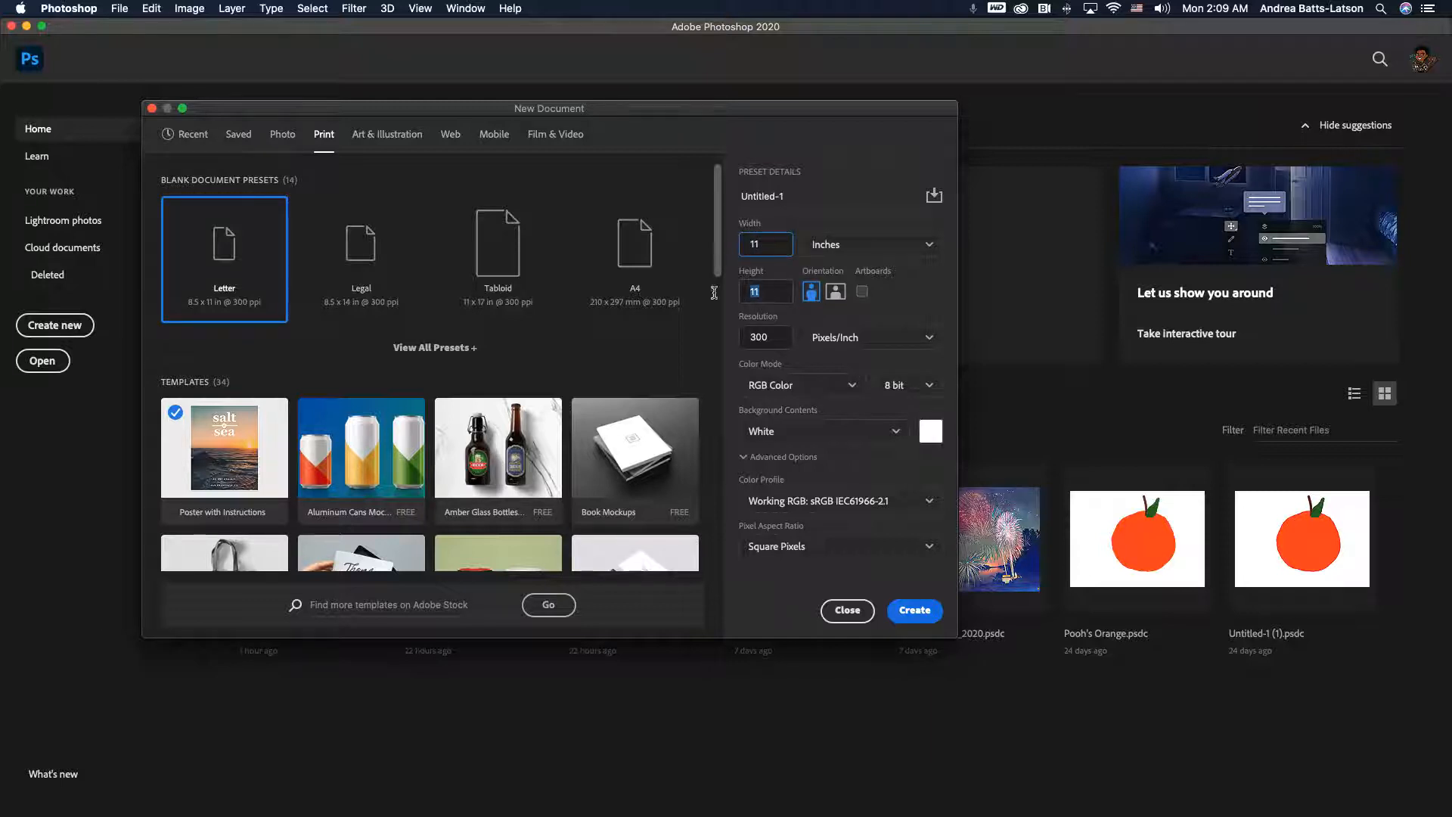
type("17")
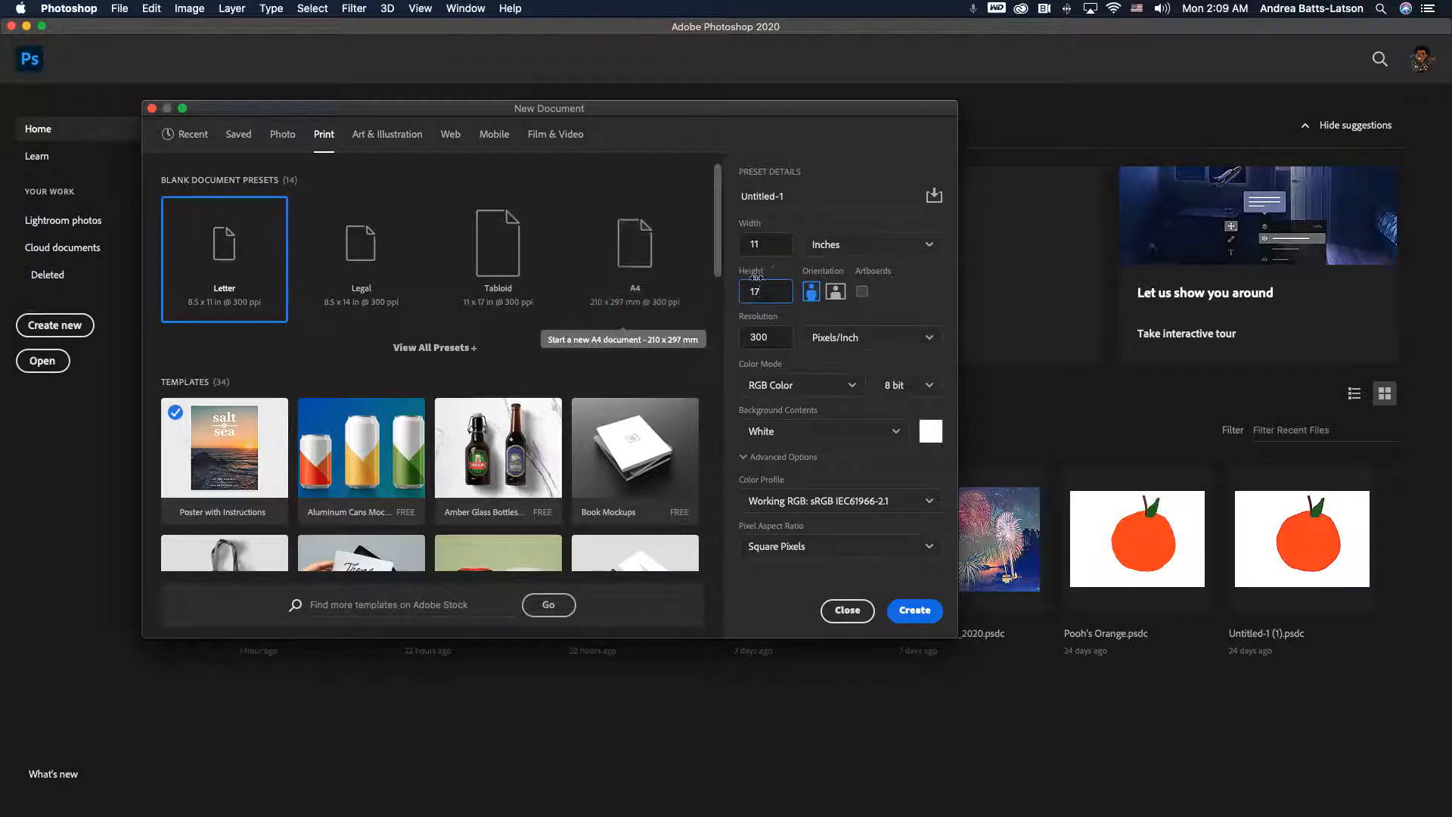
- Name the document "Photoshop Poster Demo"
left_click(757, 197)
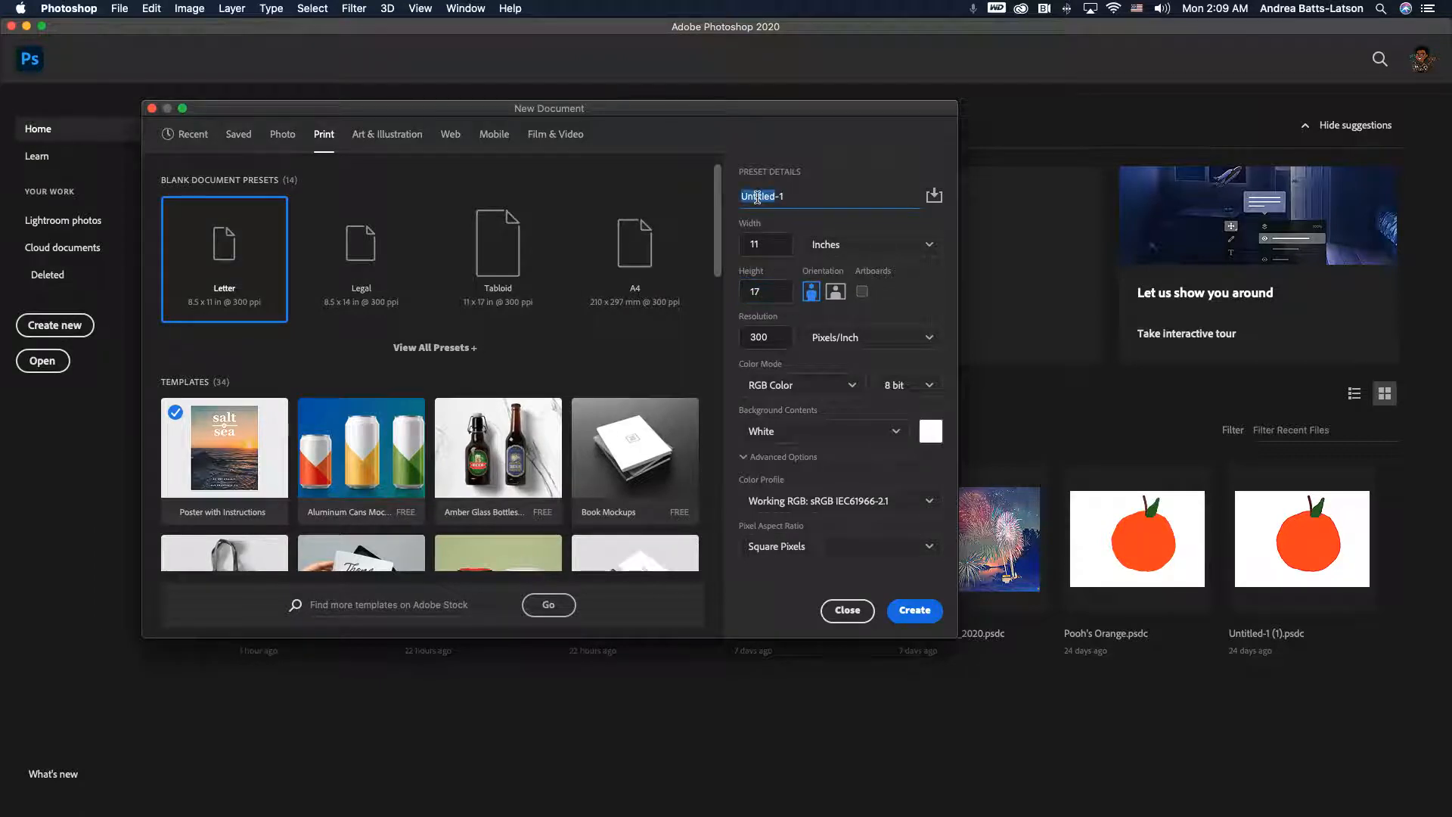
triple_click(757, 197)
type("Photoshop Poster Decm")
key("BackSpace")
key("BackSpace")
type("mo")
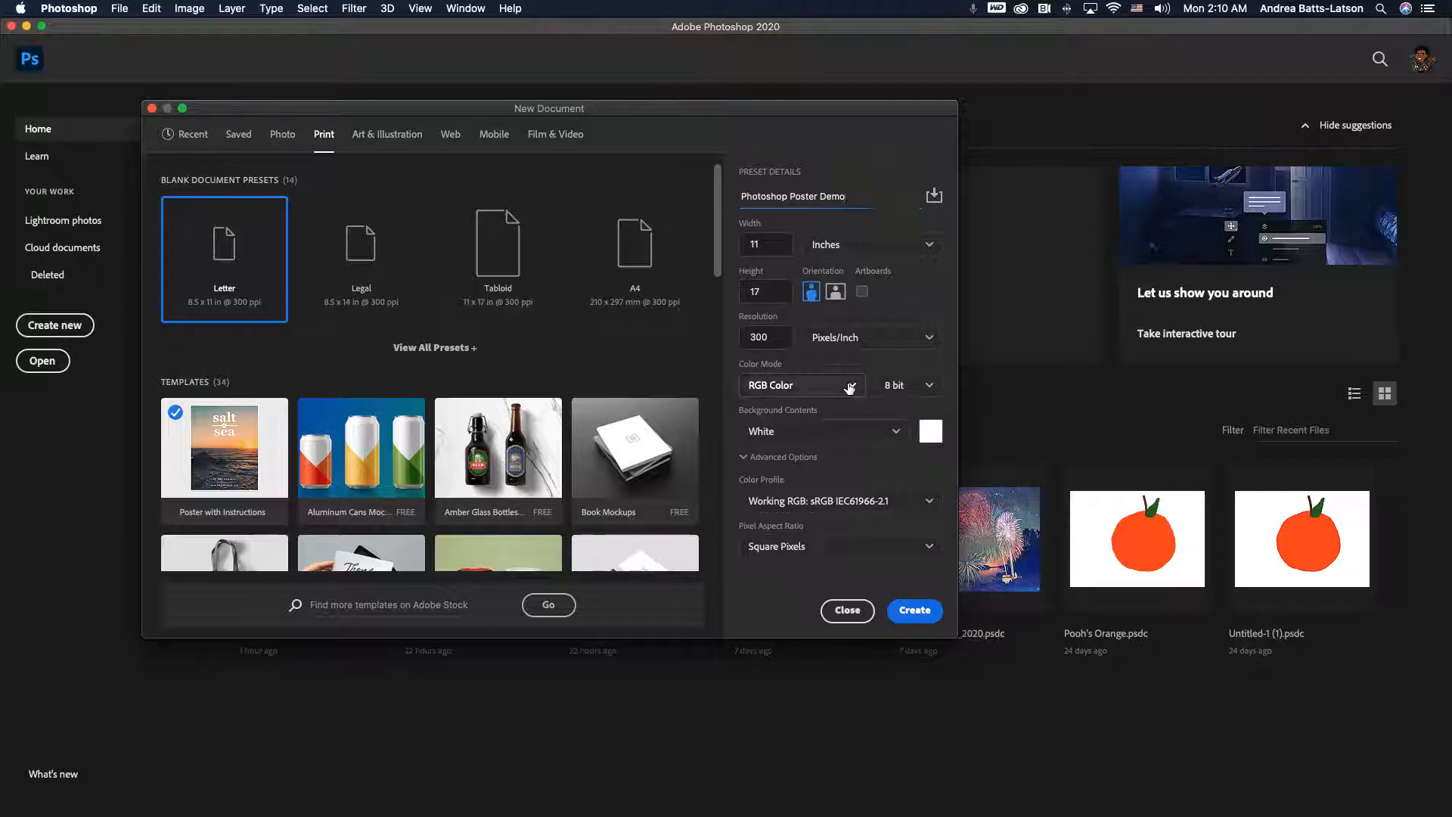
- Set the color mode to CMYK Color and create the document
left_click(848, 387)
left_click(826, 493)
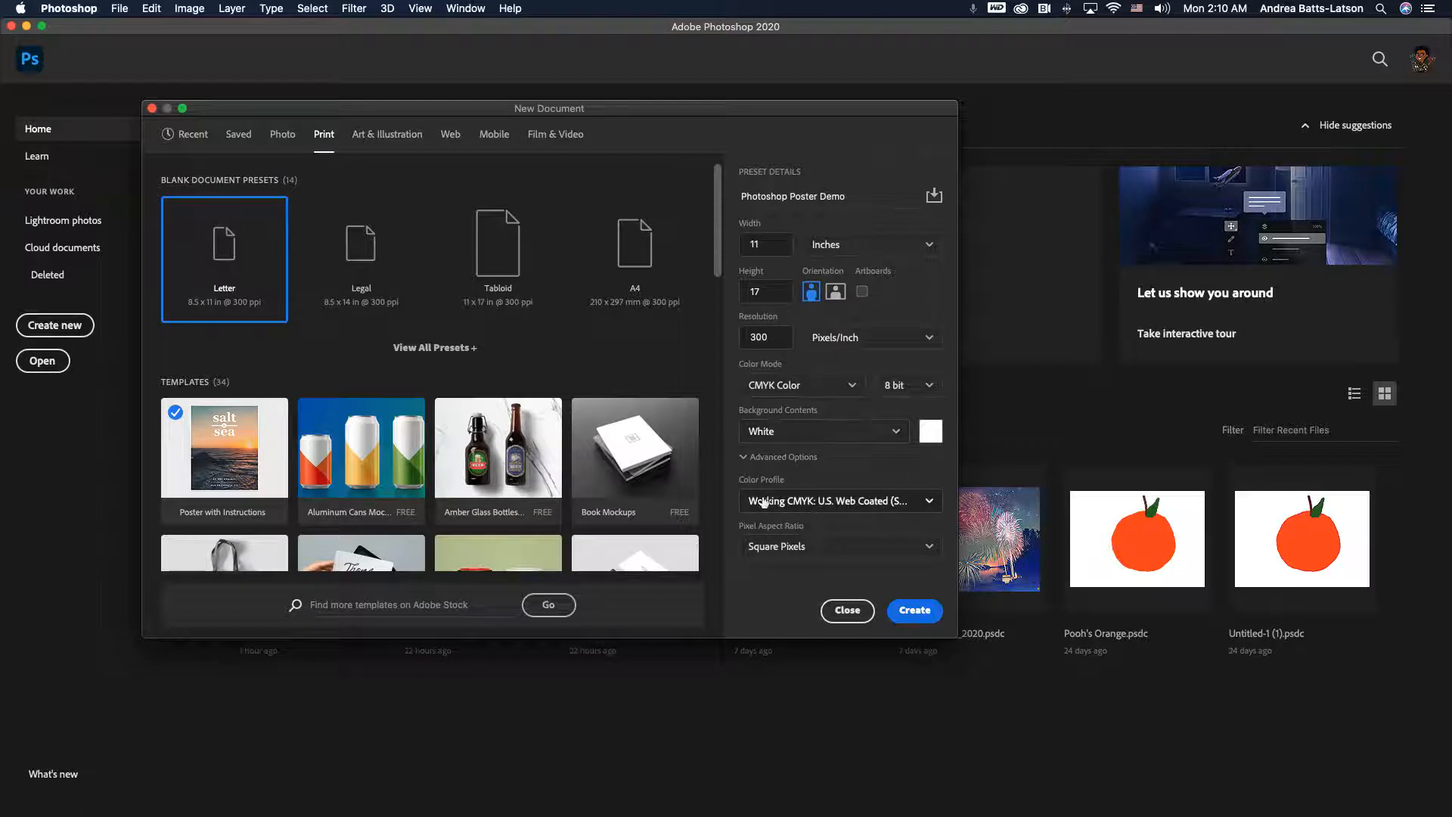
left_click(915, 611)
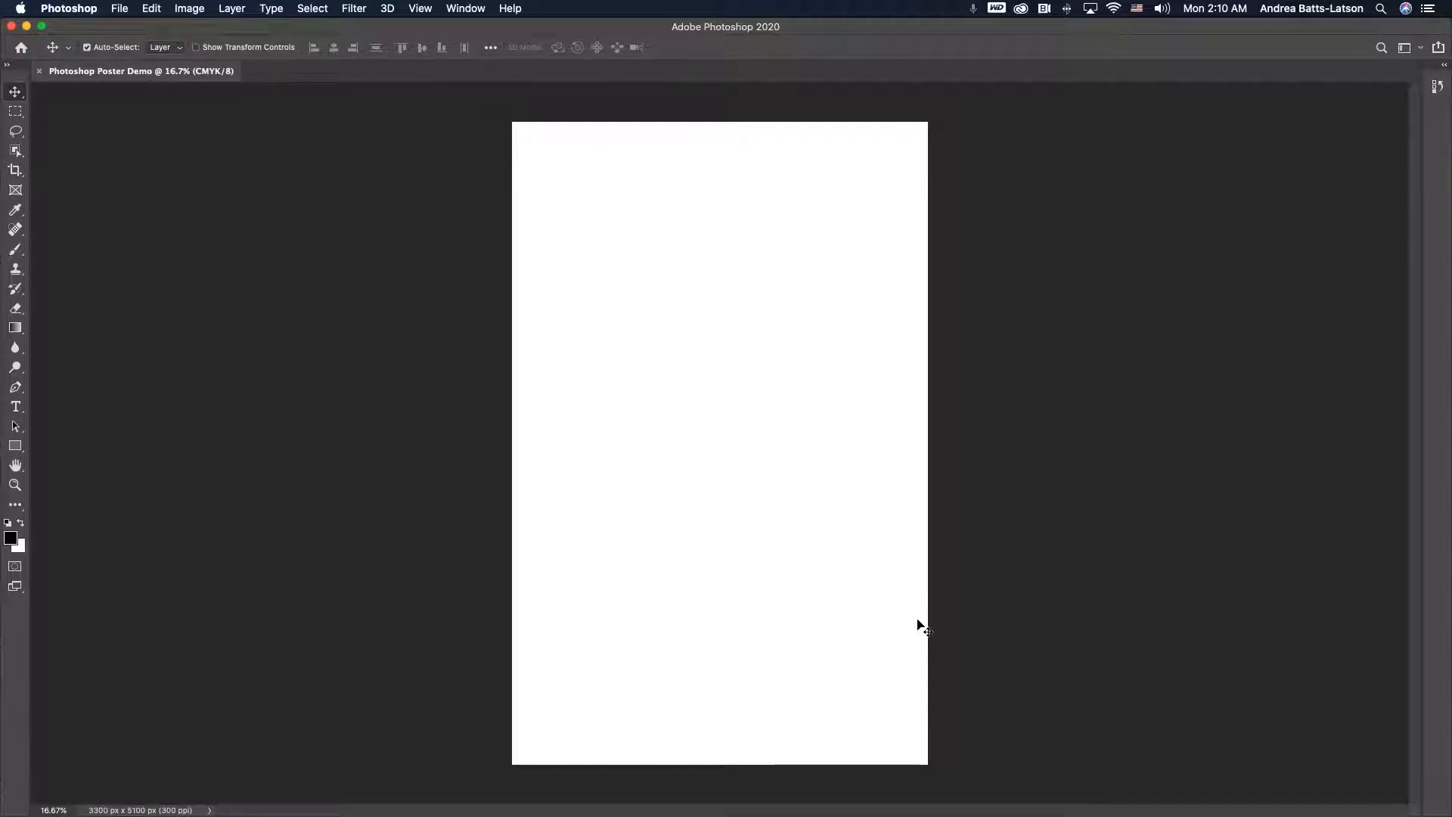
- Switch the workspace to Painting
left_click(458, 8)
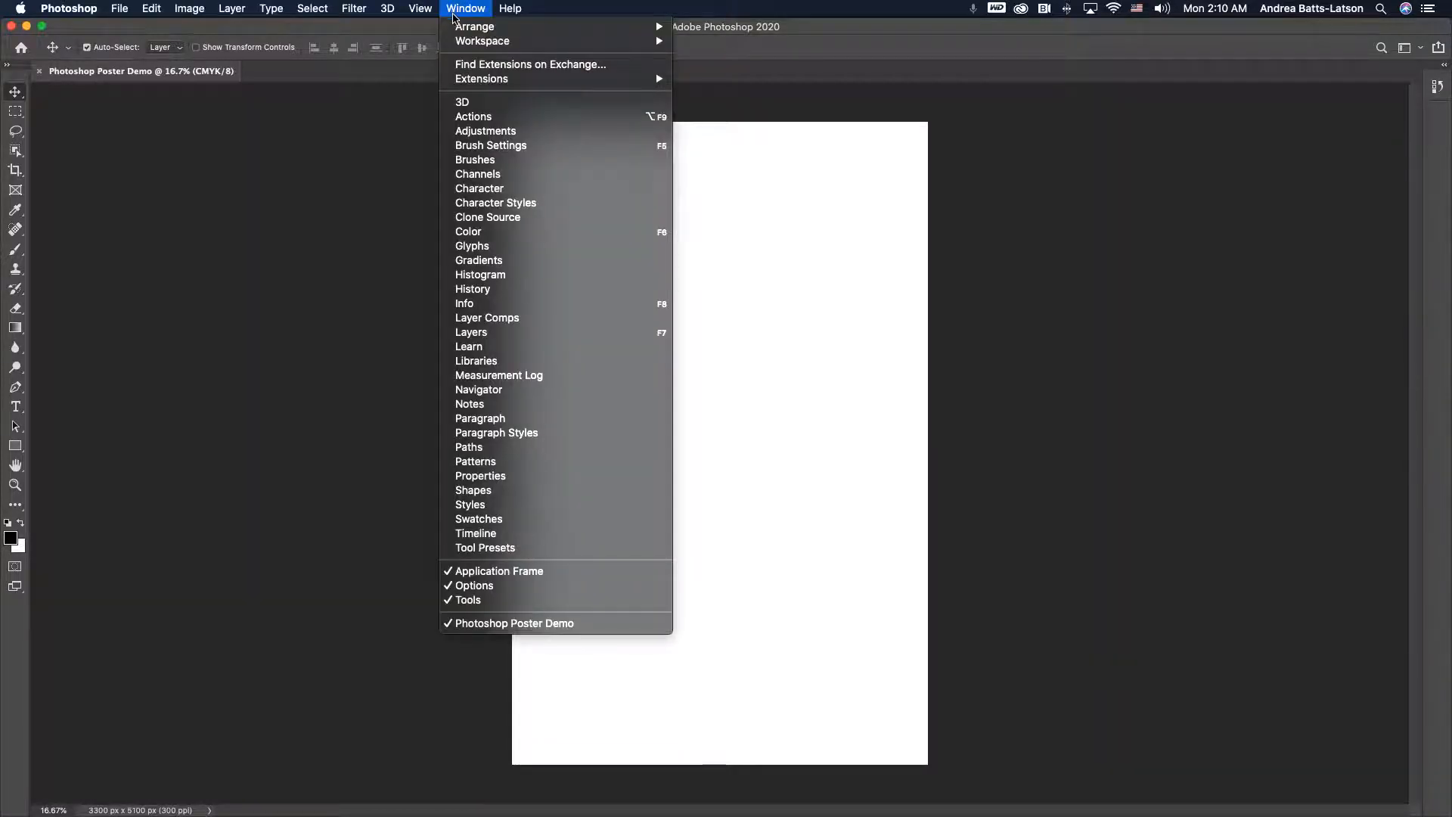
mouse_move(463, 42)
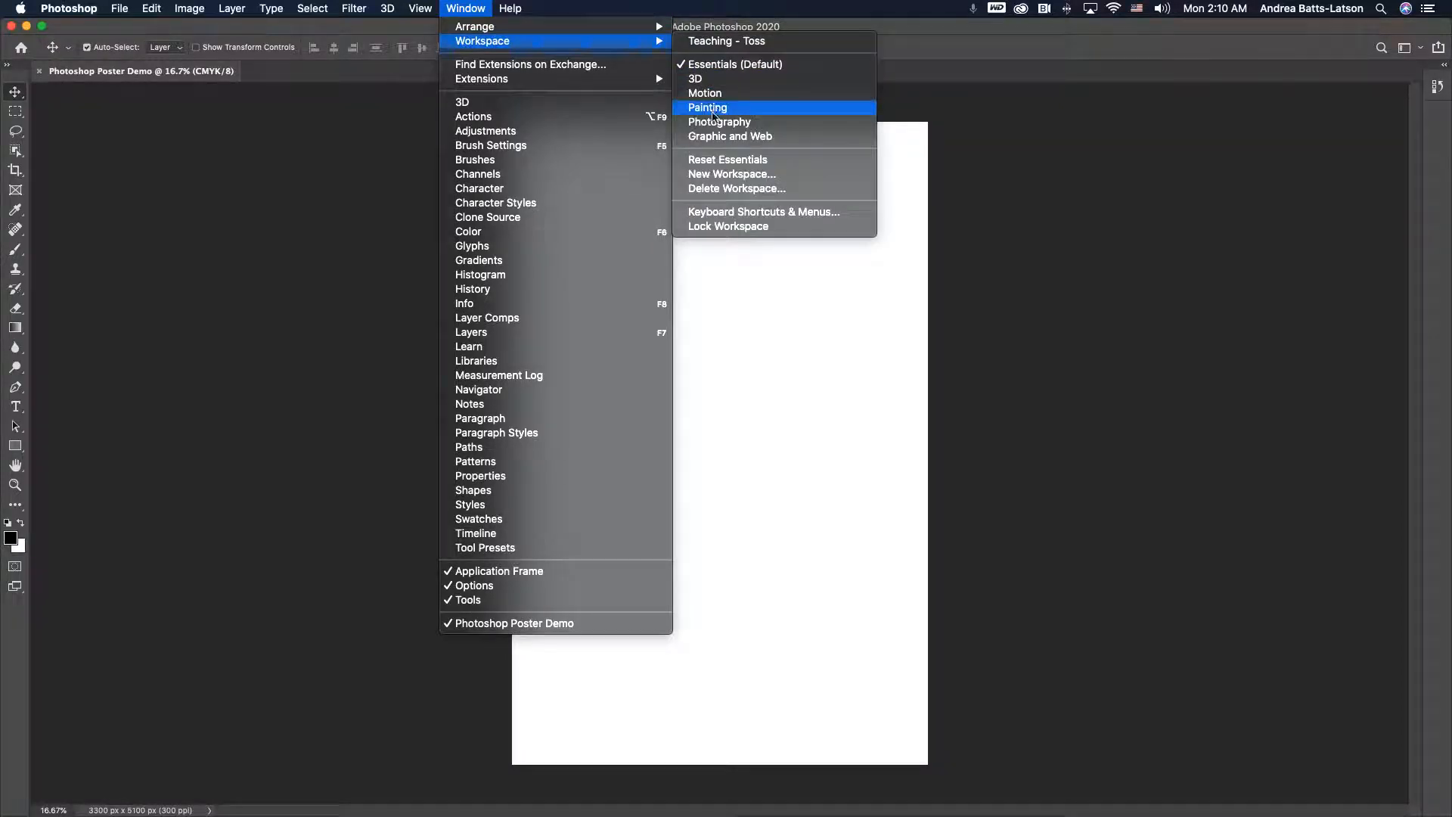
left_click(708, 165)
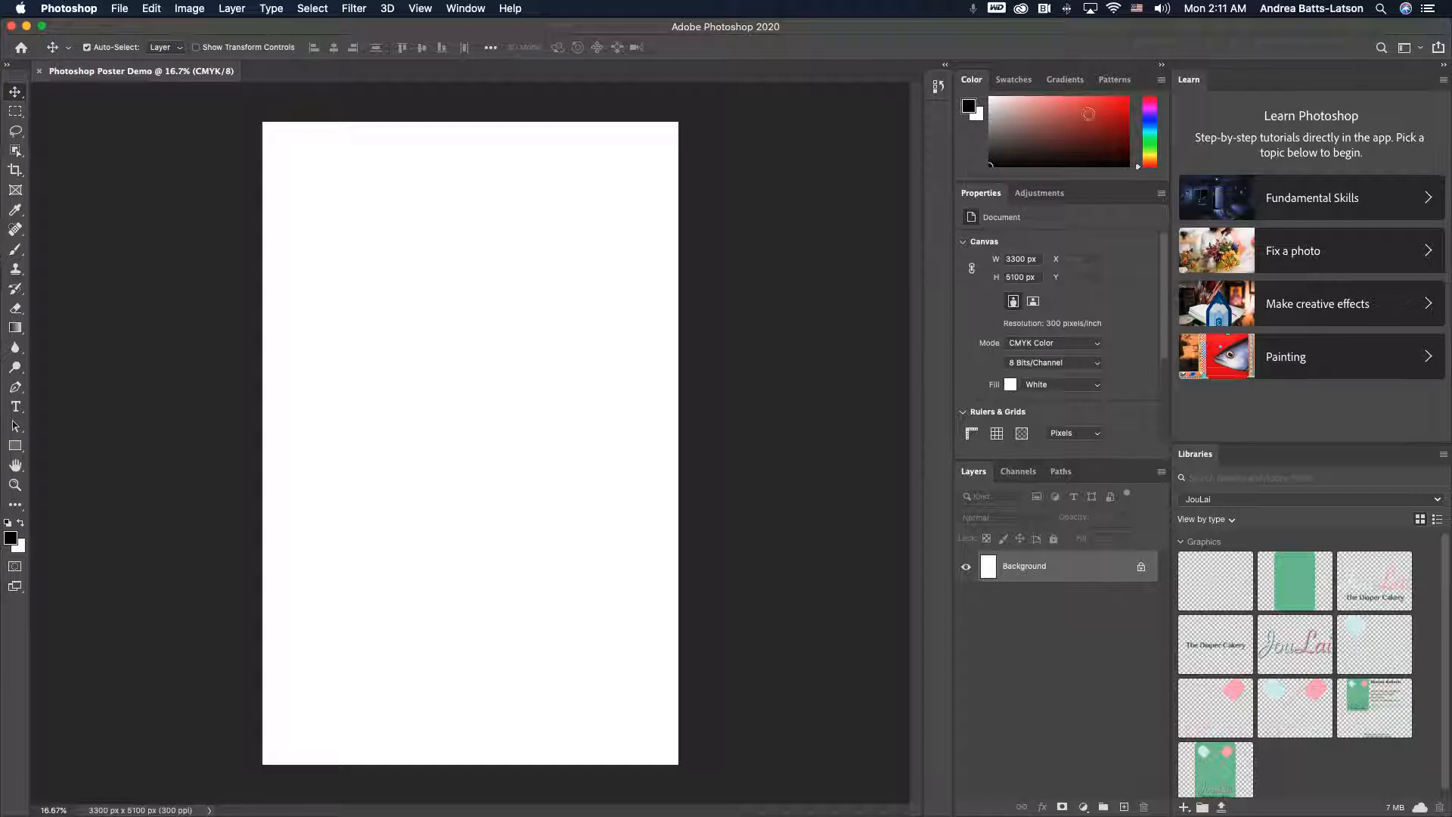
- Close the Learn panel's tab group
left_click(1444, 80)
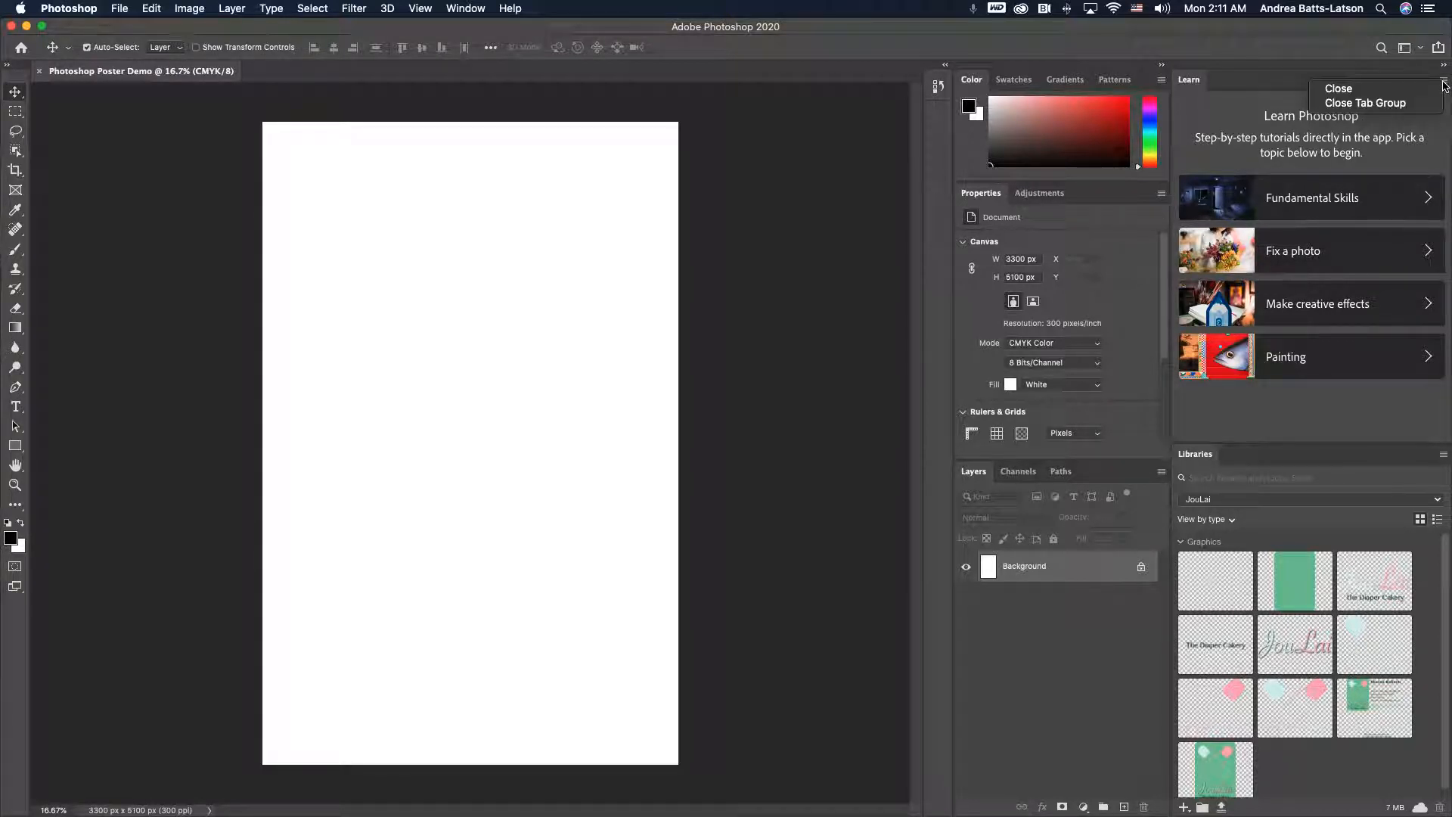
left_click(1437, 103)
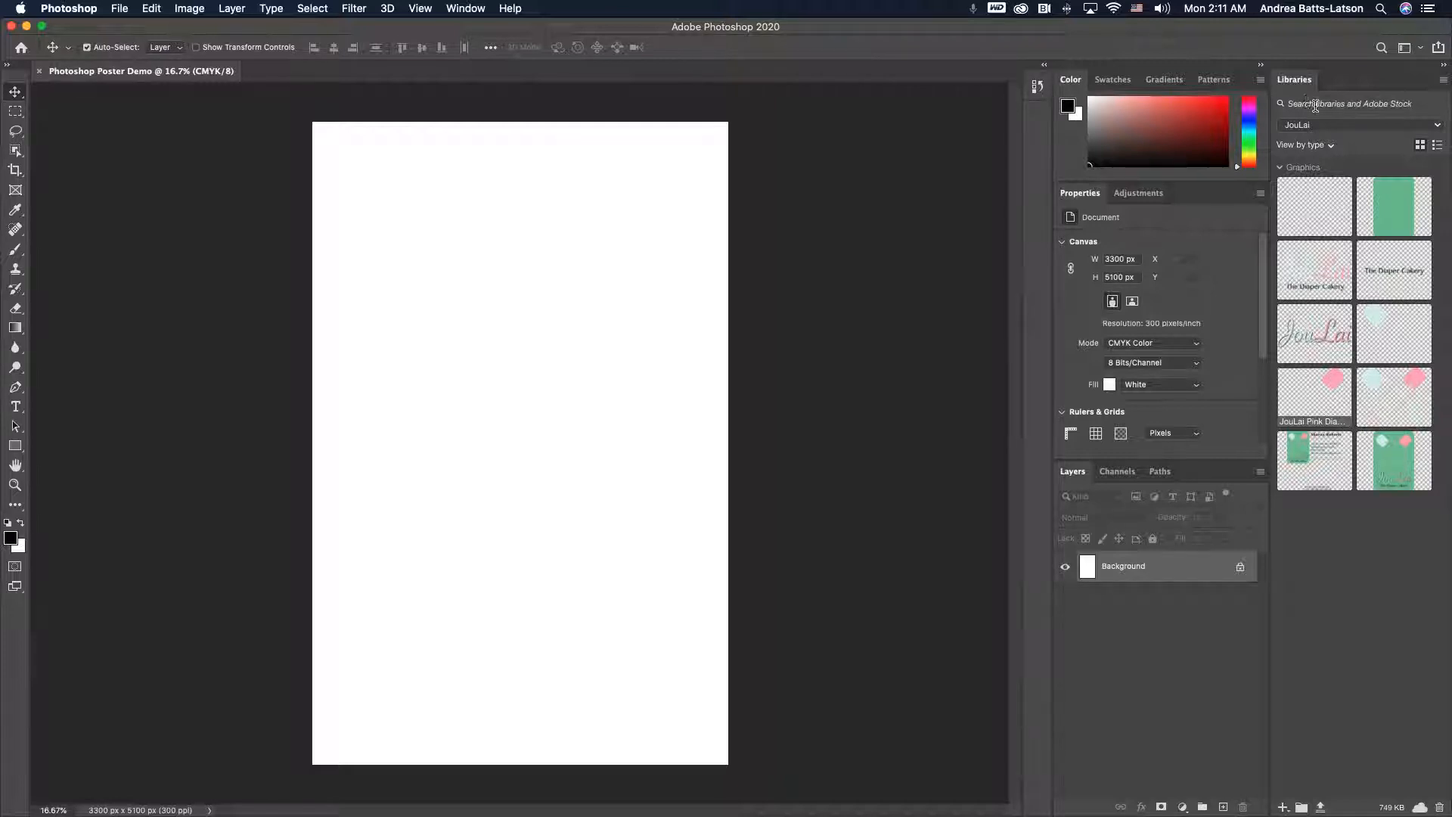
- Browse through the list of available libraries in the Libraries panel
left_click(1437, 125)
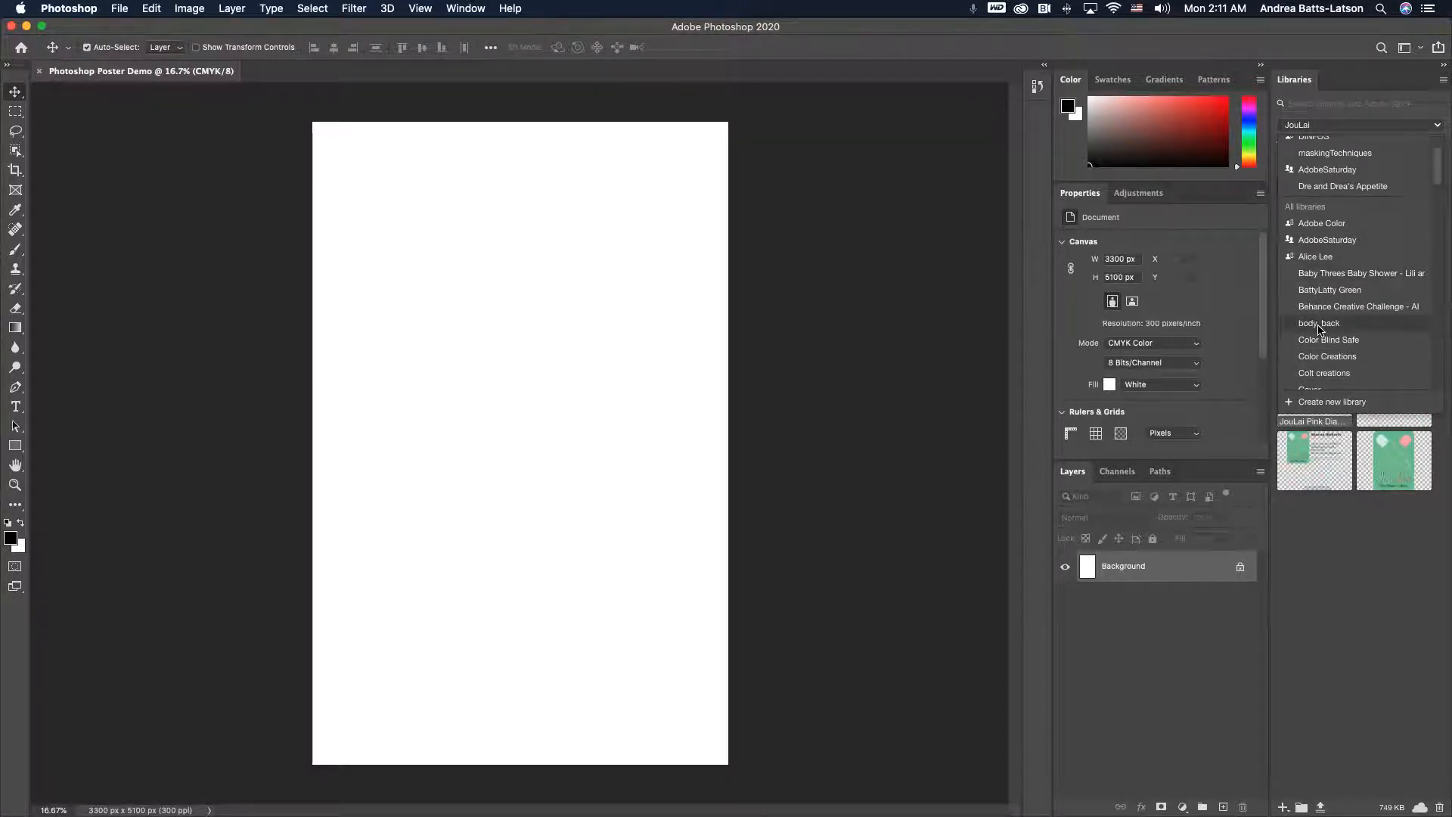
scroll(1320, 330, "down", 5)
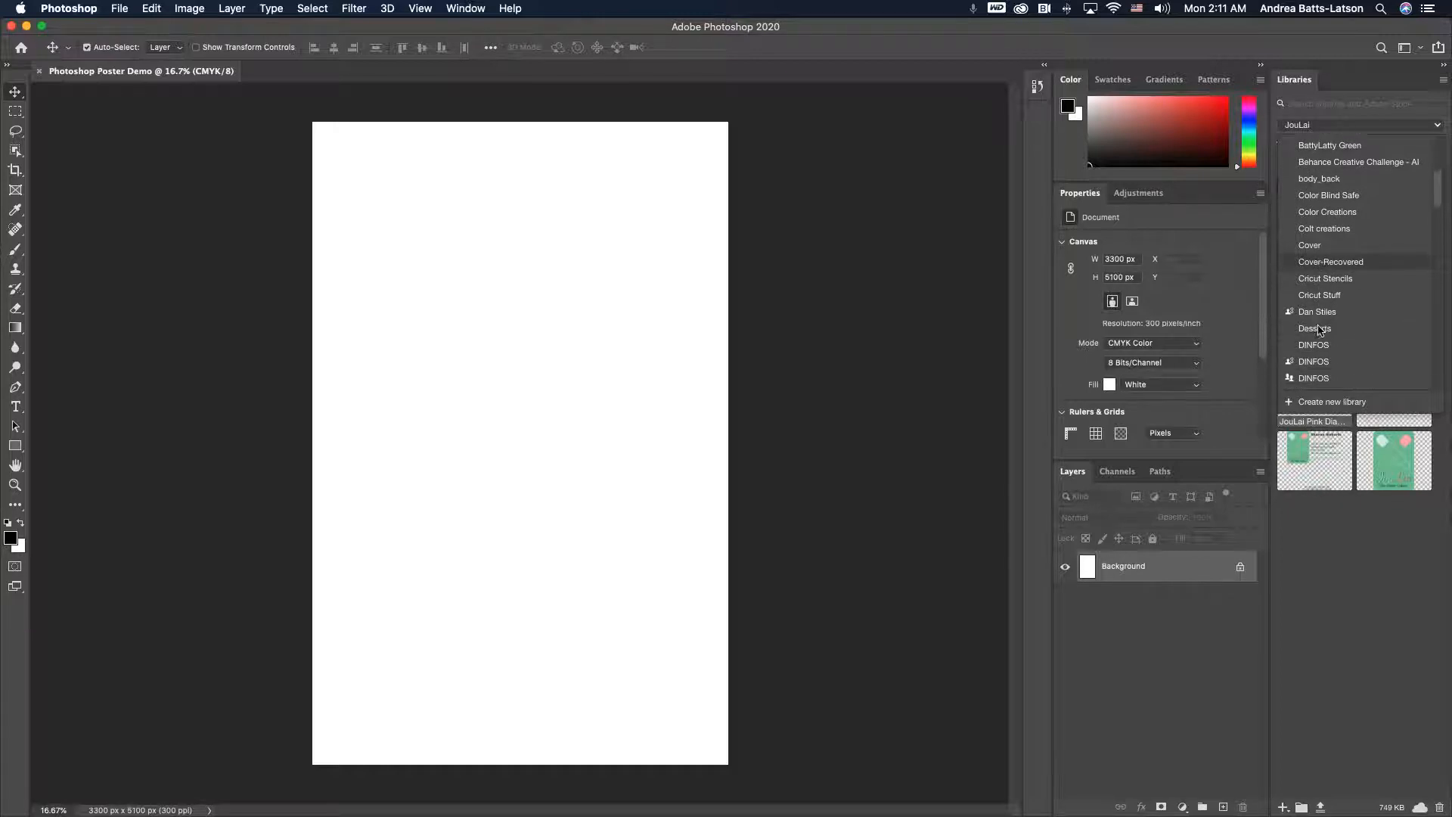
scroll(1320, 330, "up", 3)
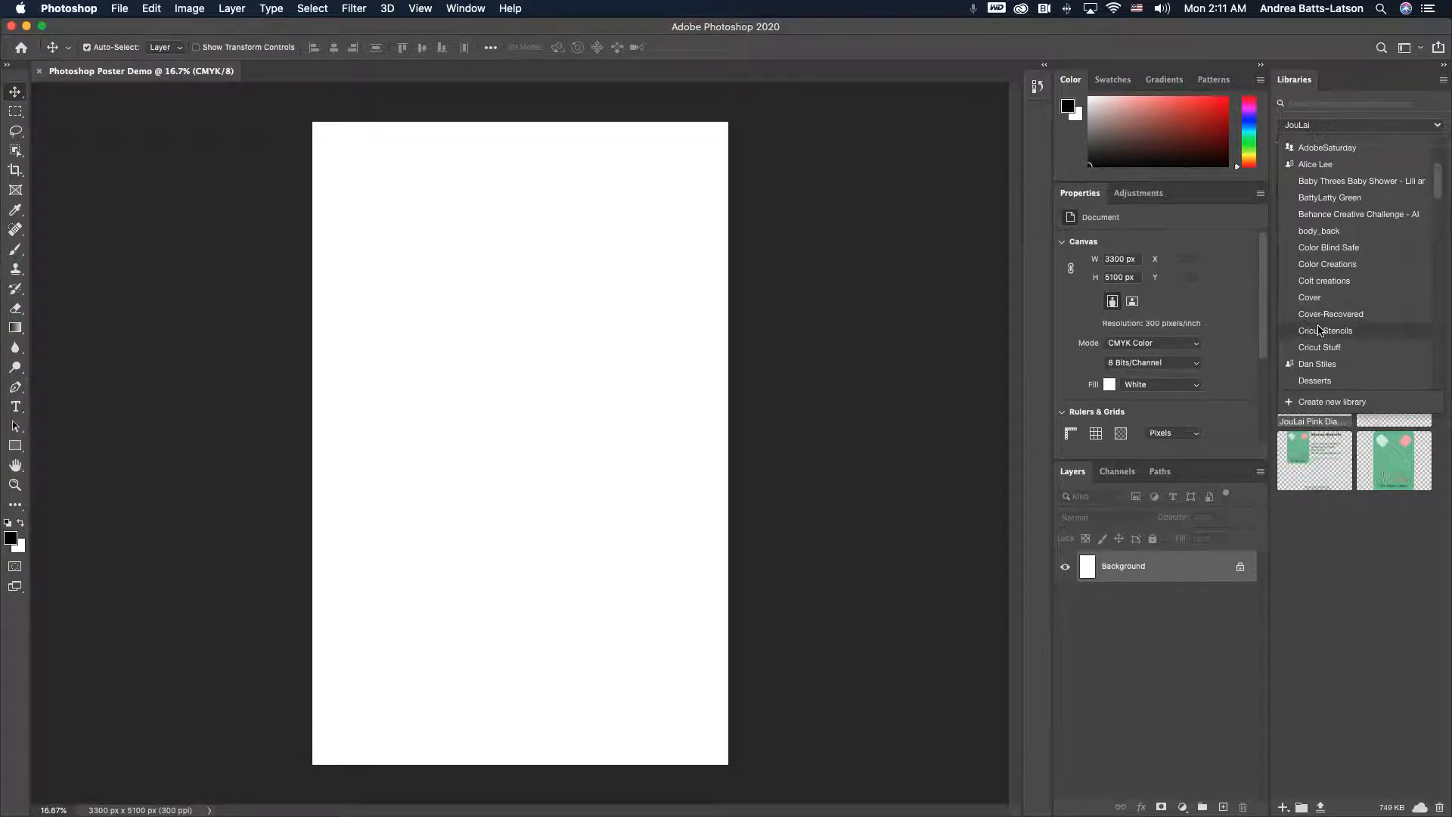
scroll(1320, 331, "down", 8)
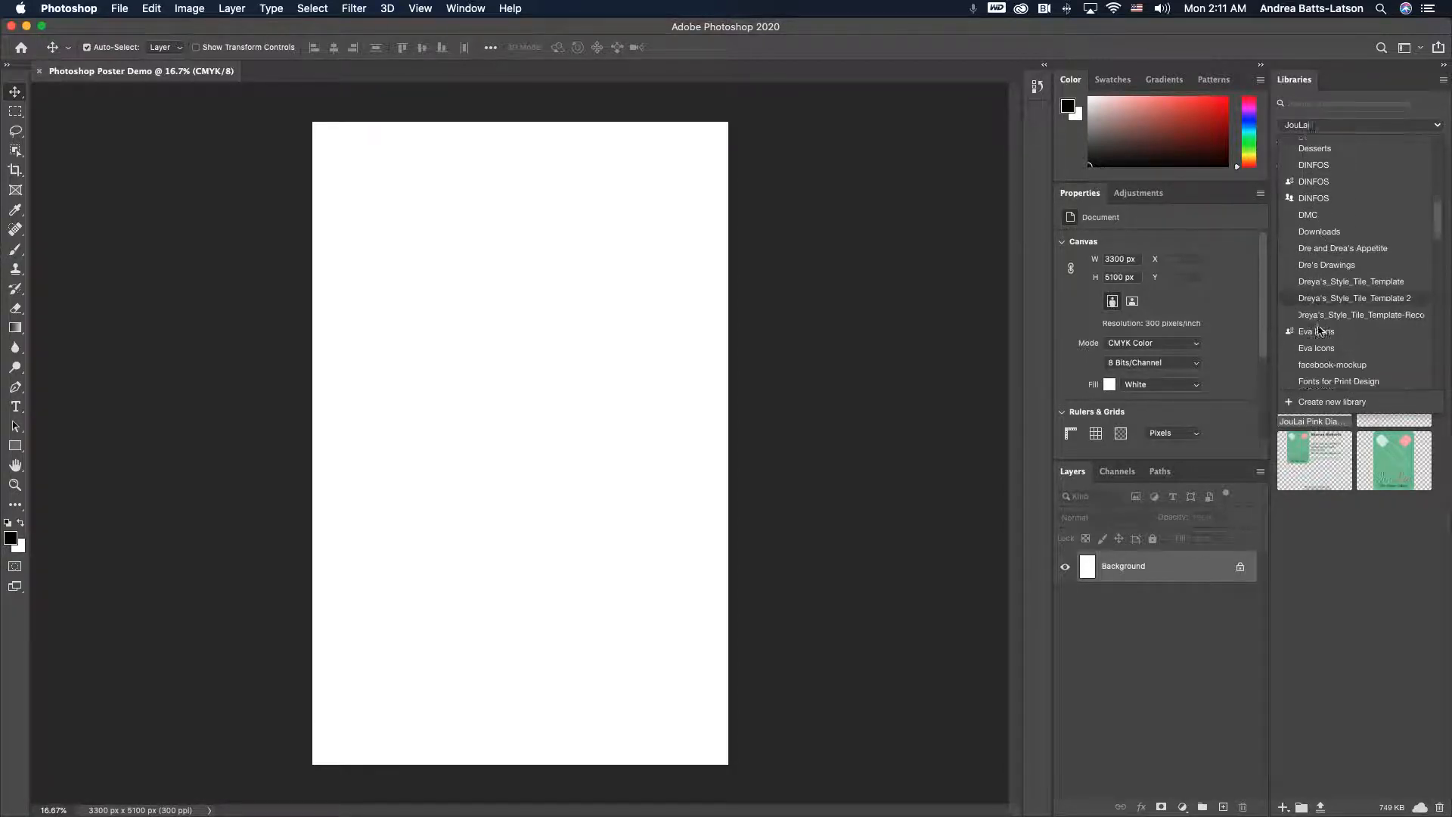
scroll(1320, 330, "down", 4)
scroll(1320, 331, "down", 4)
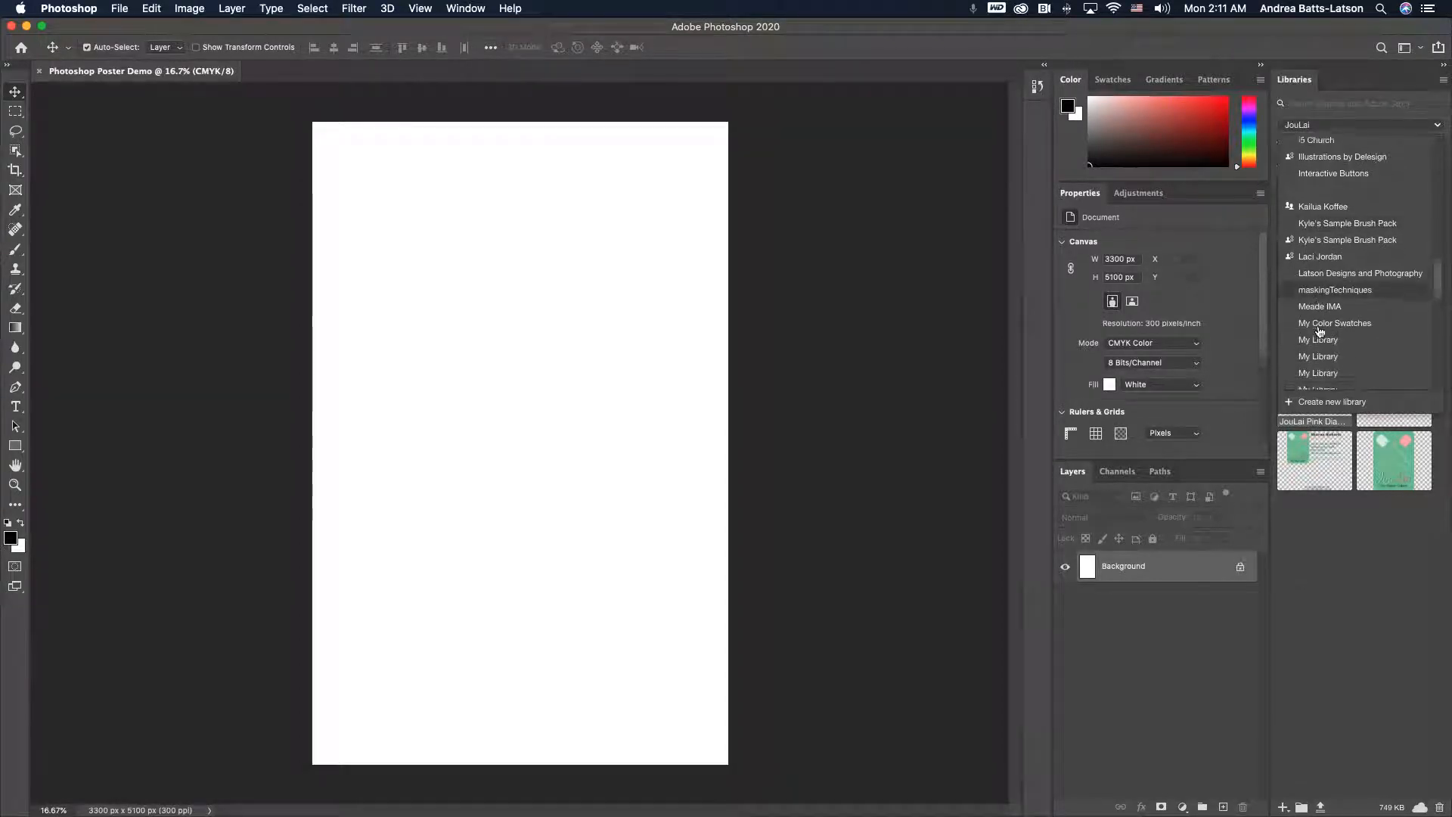
scroll(1320, 331, "down", 5)
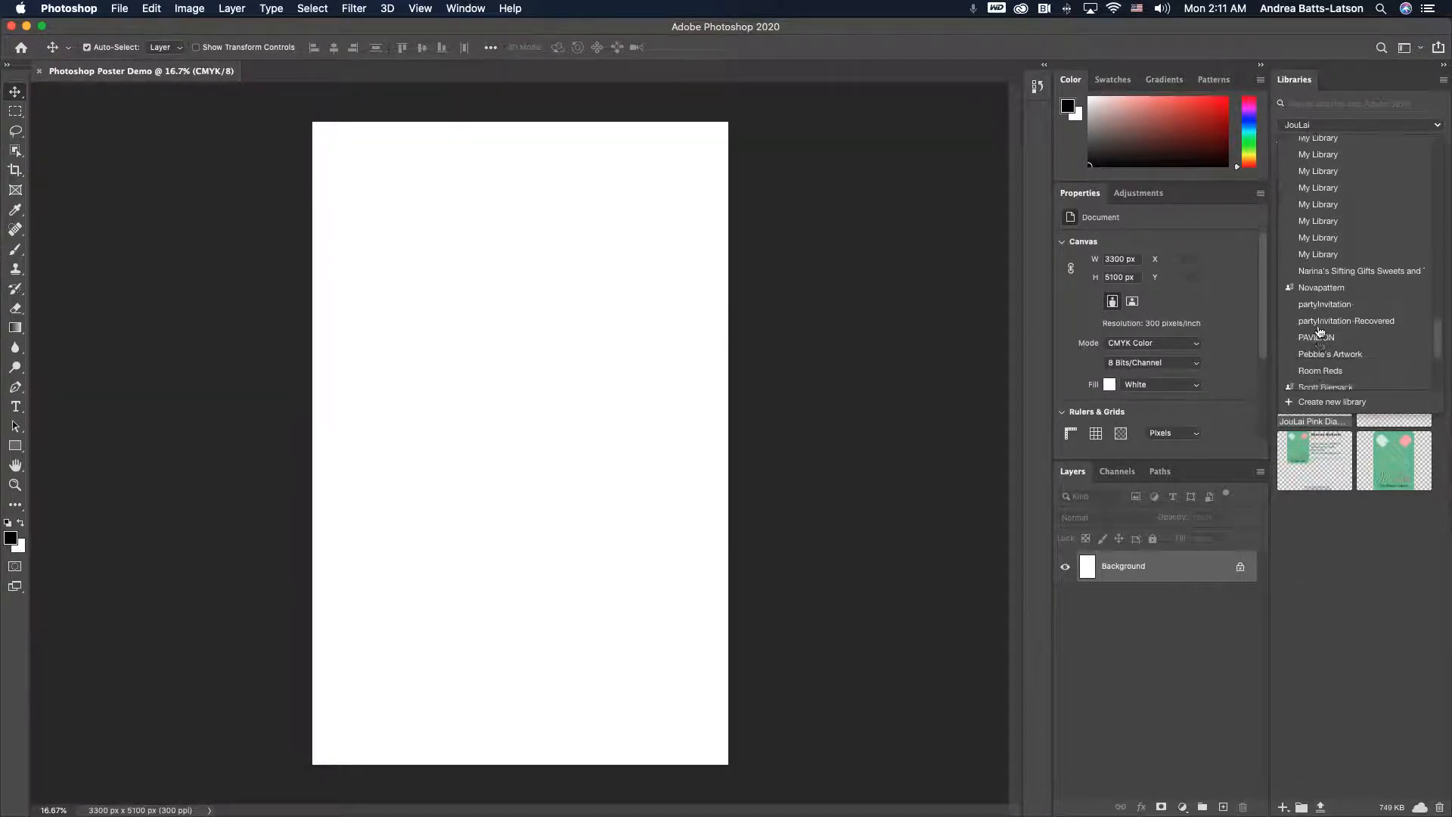
scroll(1320, 331, "down", 2)
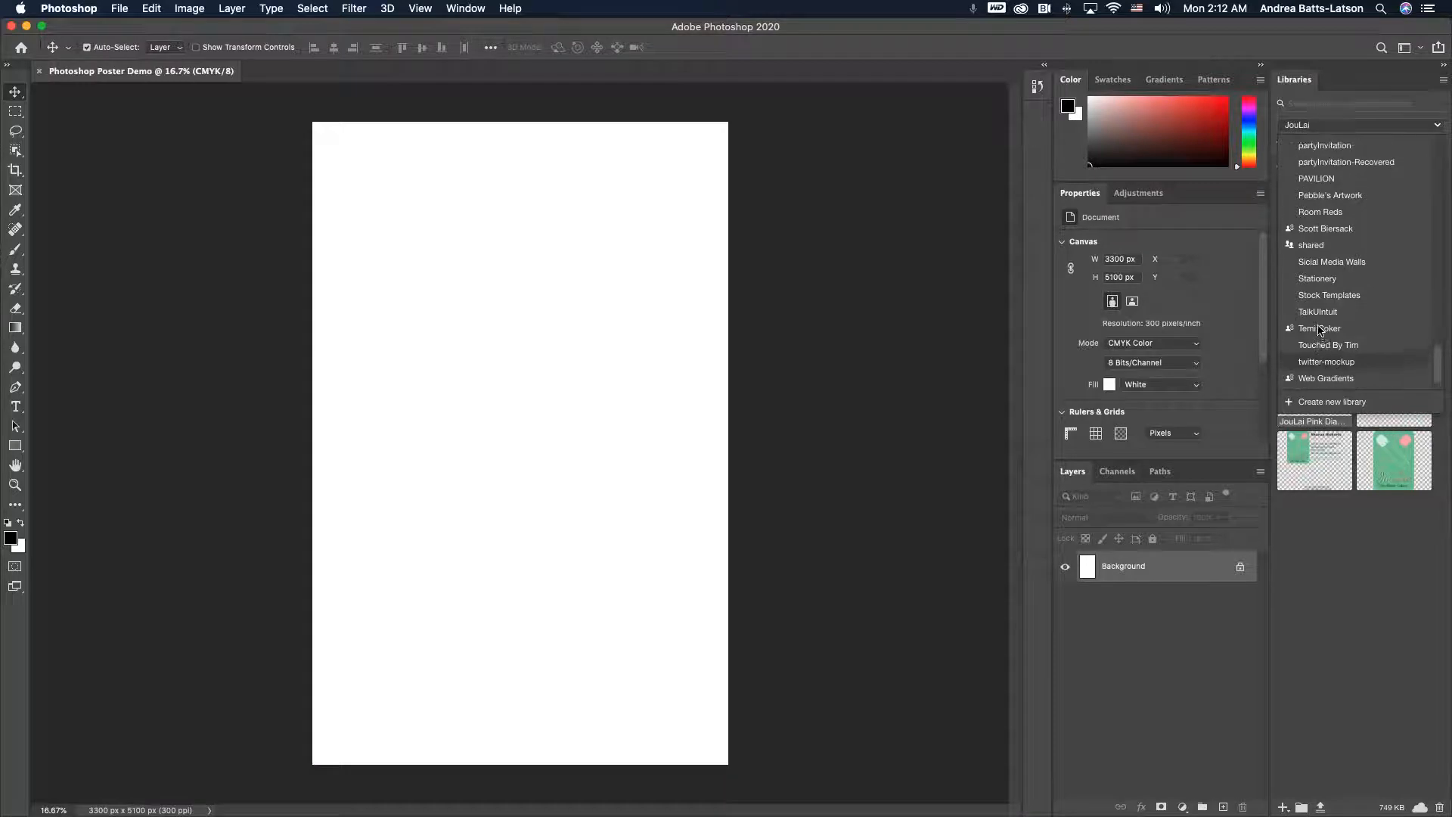
scroll(1320, 330, "up", 2)
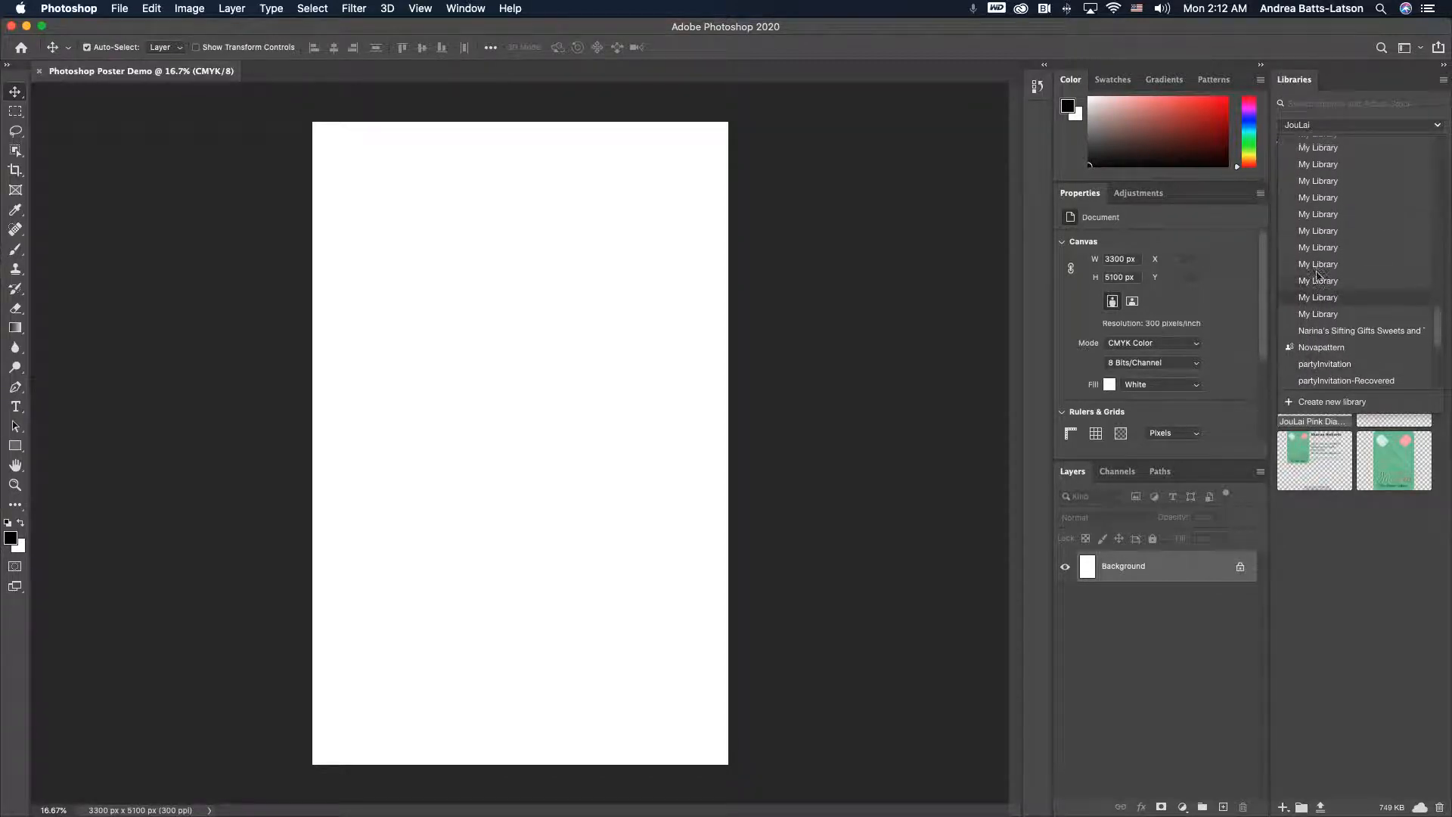
scroll(1318, 274, "up", 3)
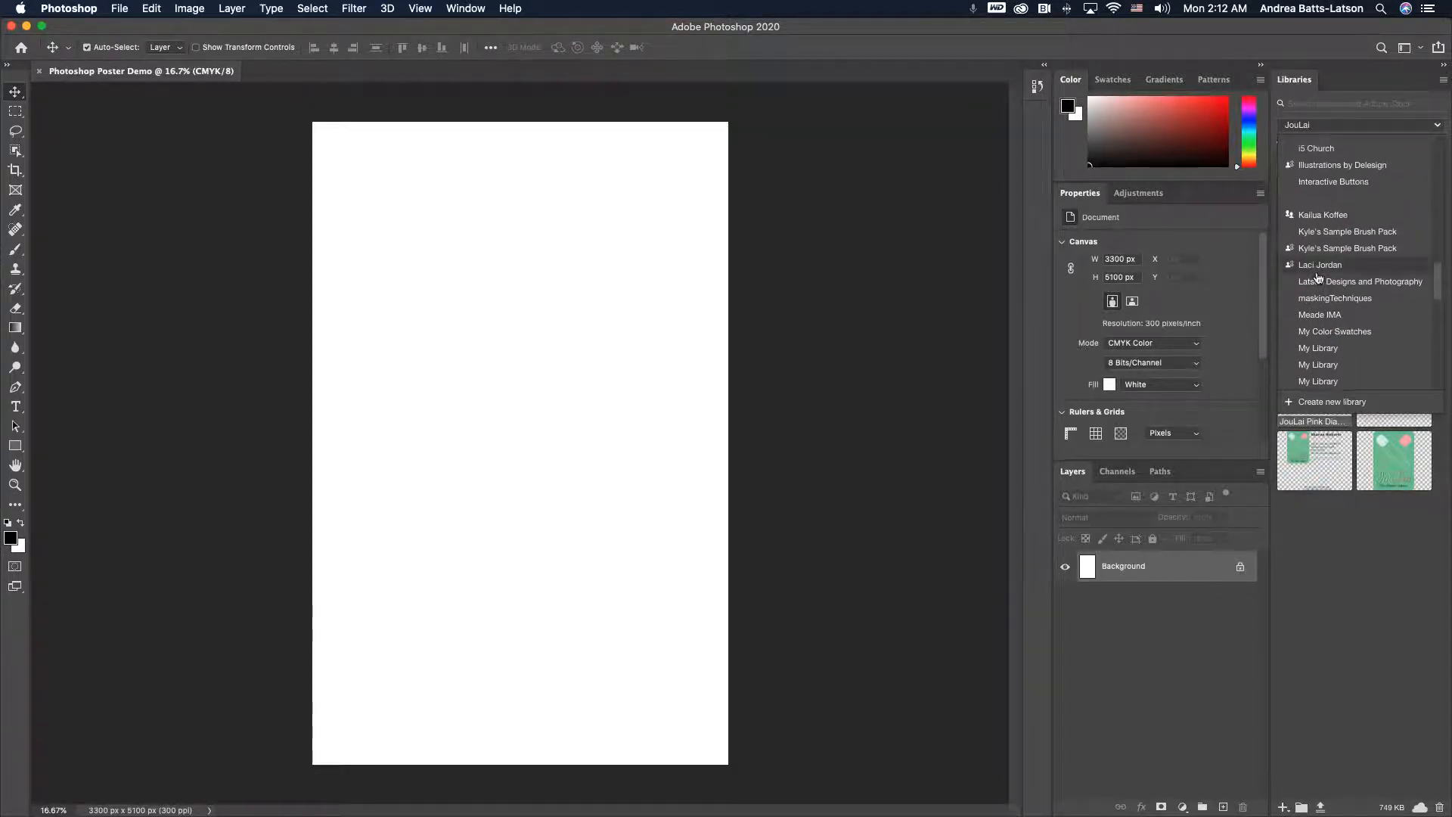
scroll(1317, 275, "up", 7)
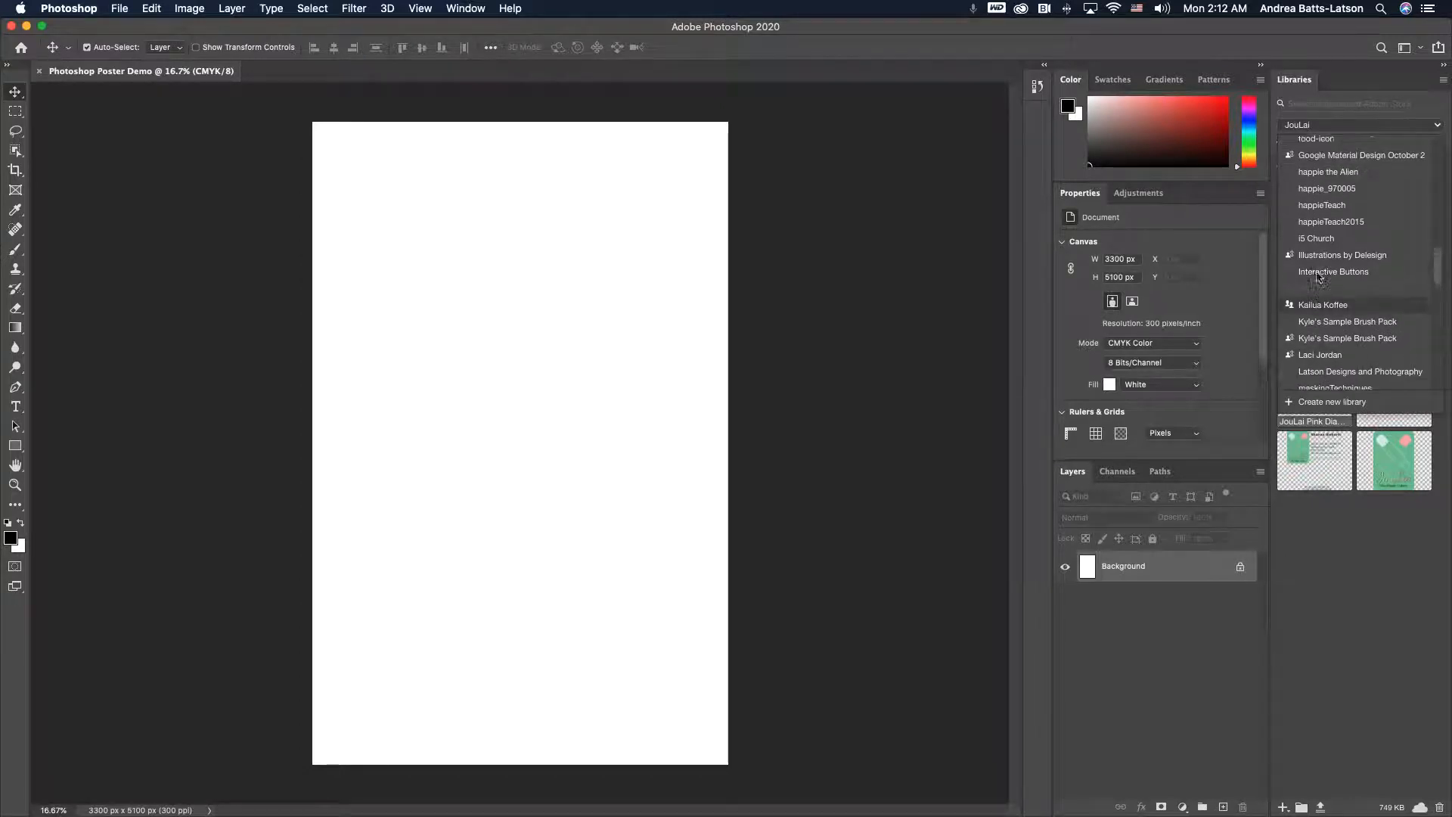
scroll(1318, 276, "up", 8)
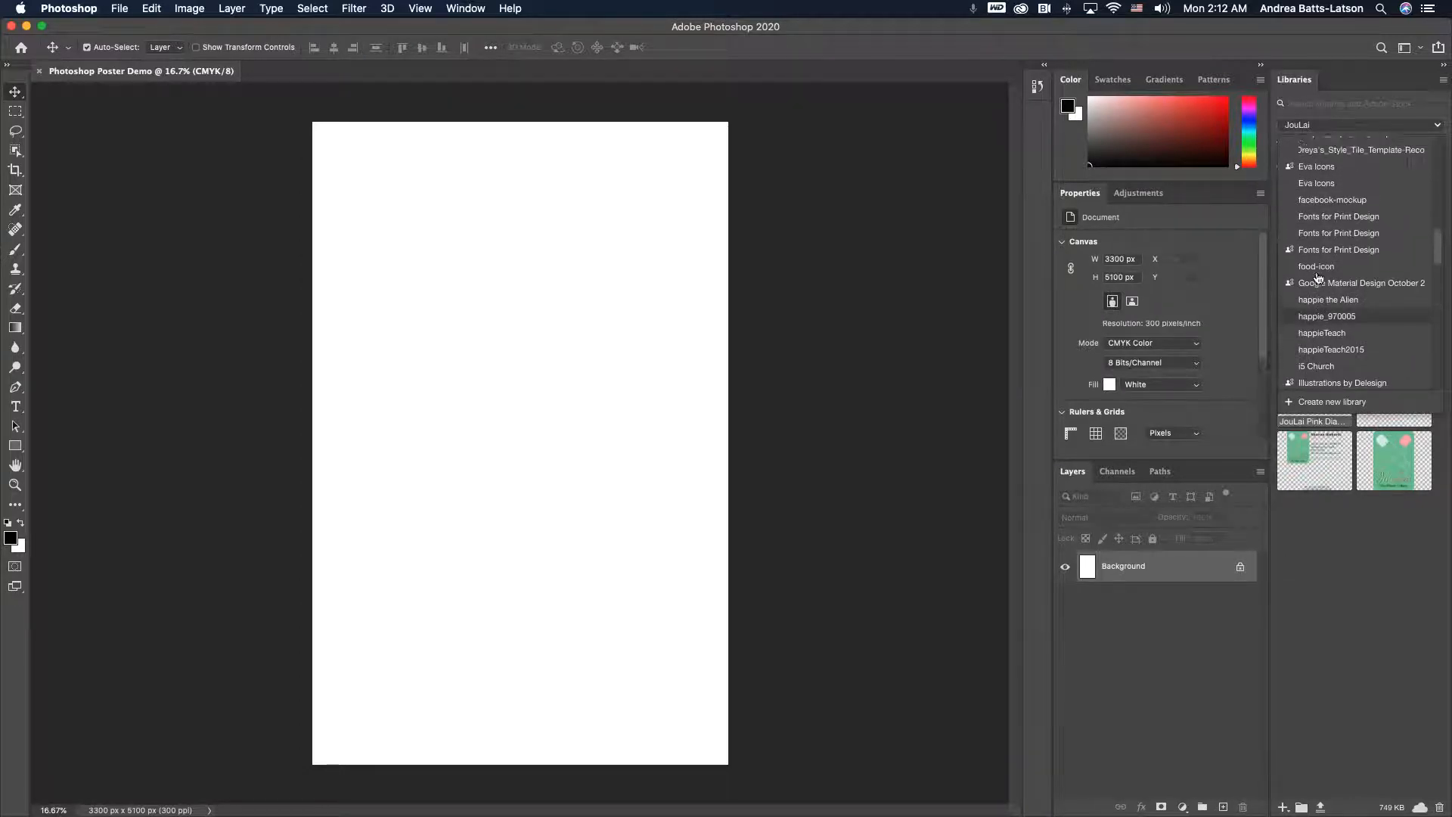
scroll(1318, 276, "up", 10)
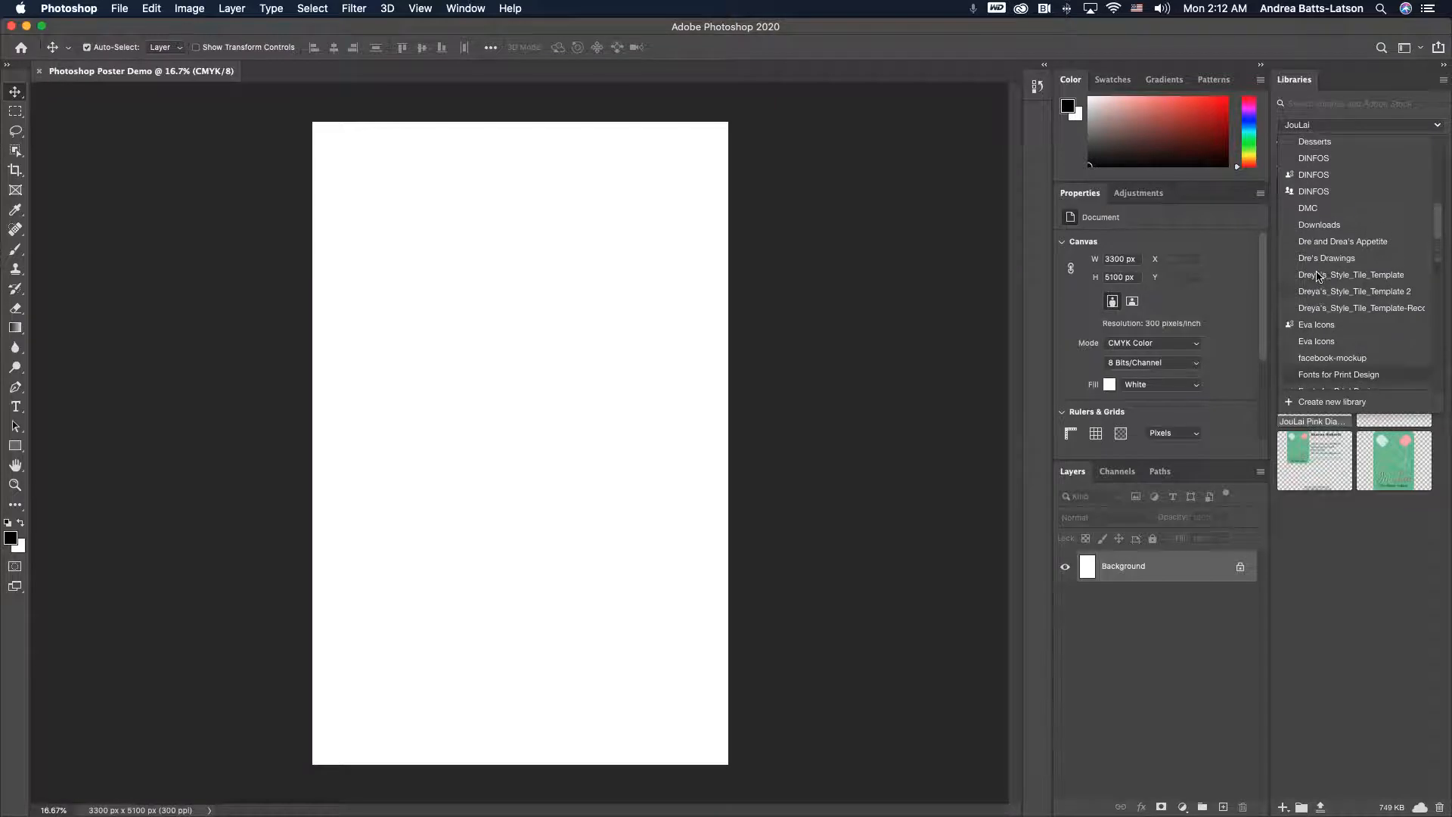
scroll(1318, 276, "up", 4)
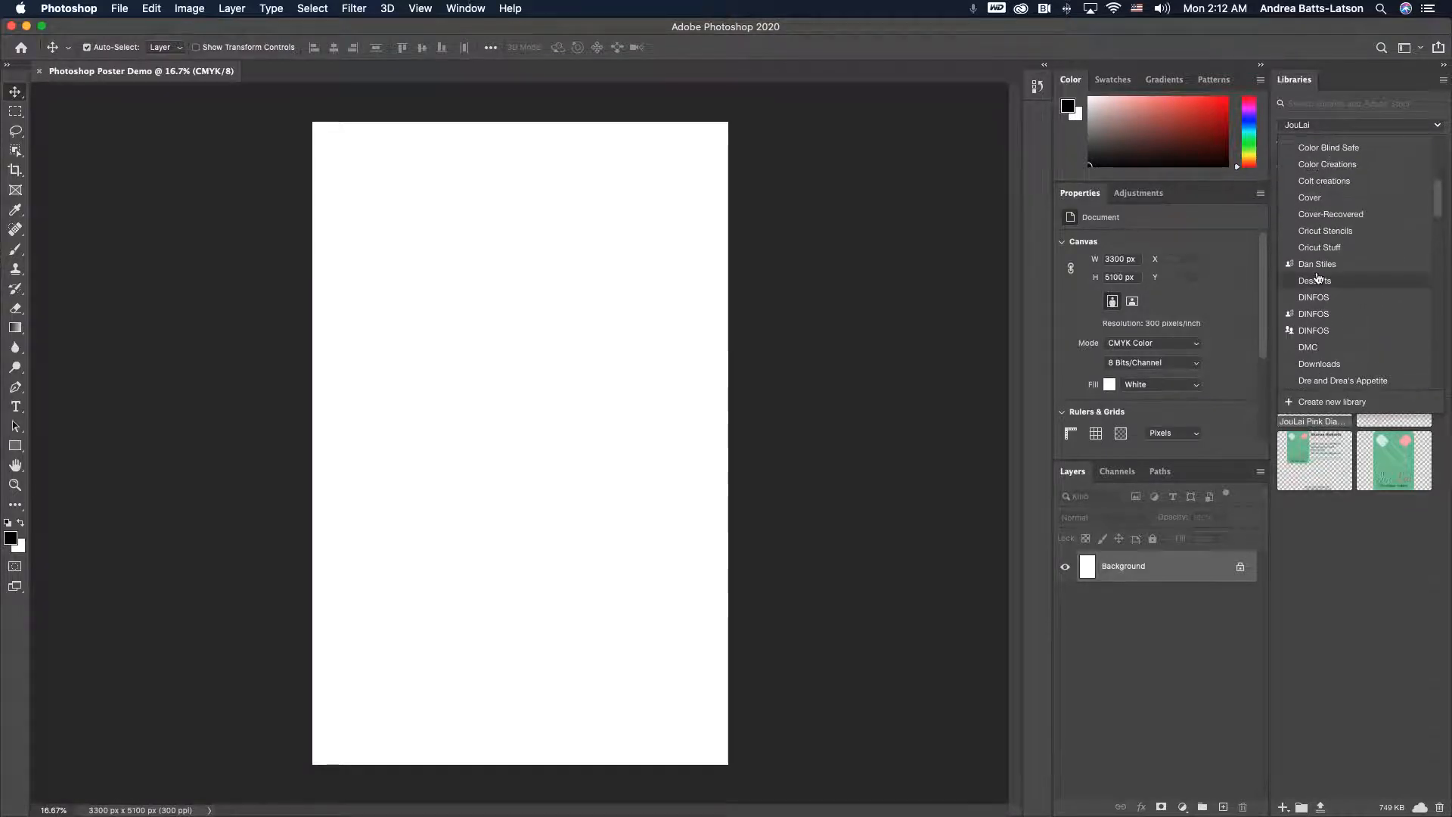
scroll(1318, 276, "up", 7)
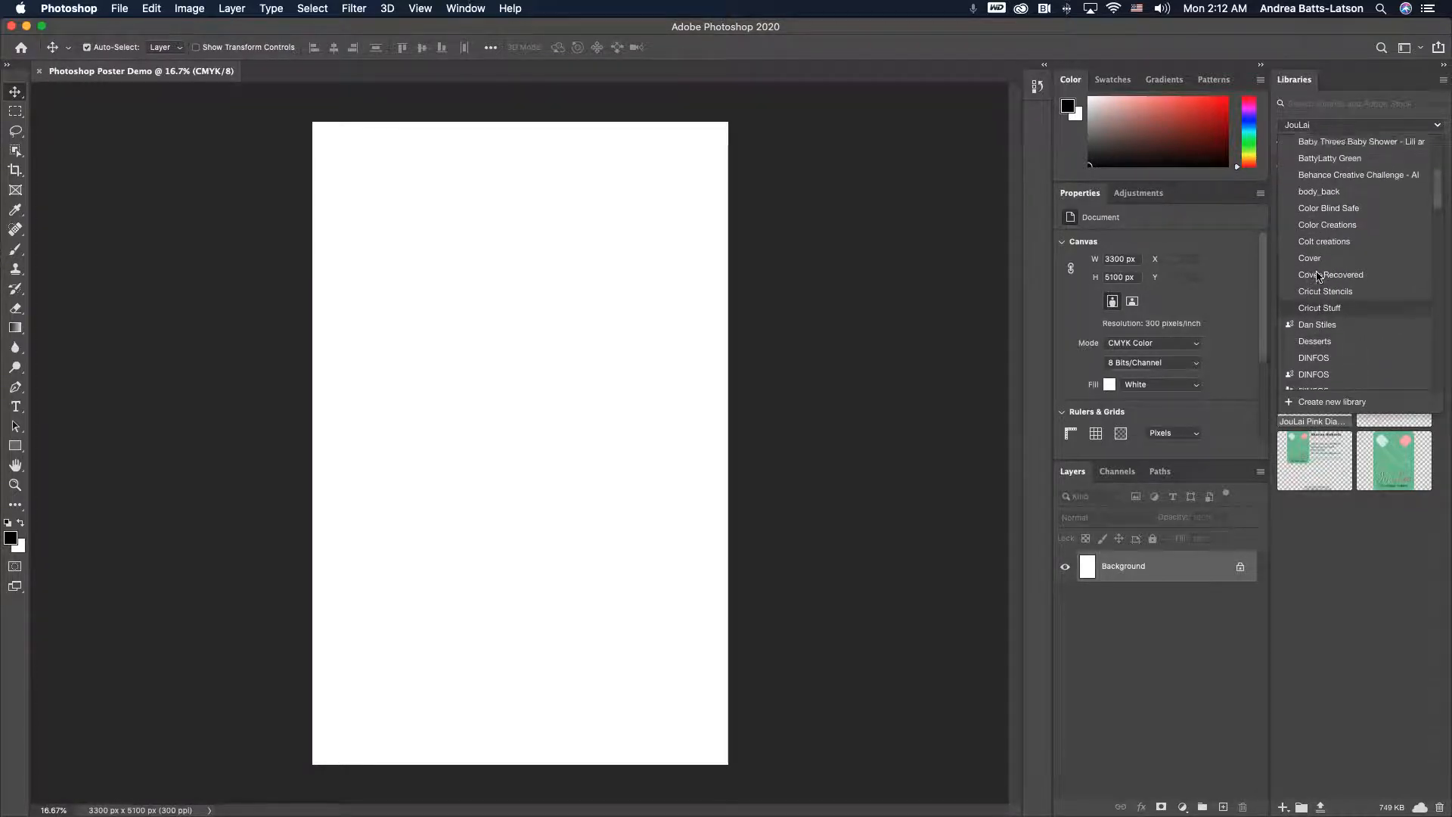
scroll(1318, 276, "up", 6)
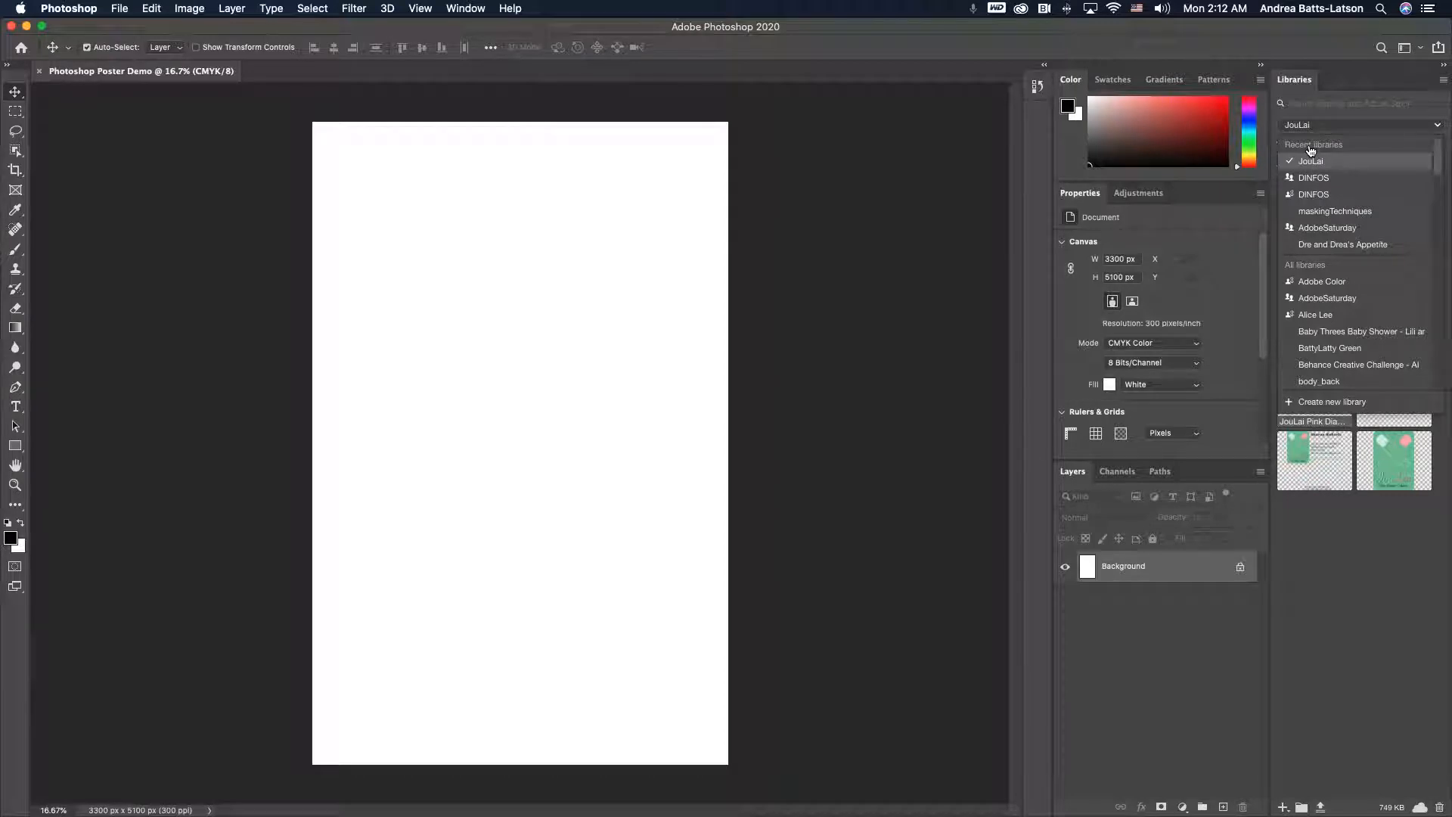
left_click(1331, 129)
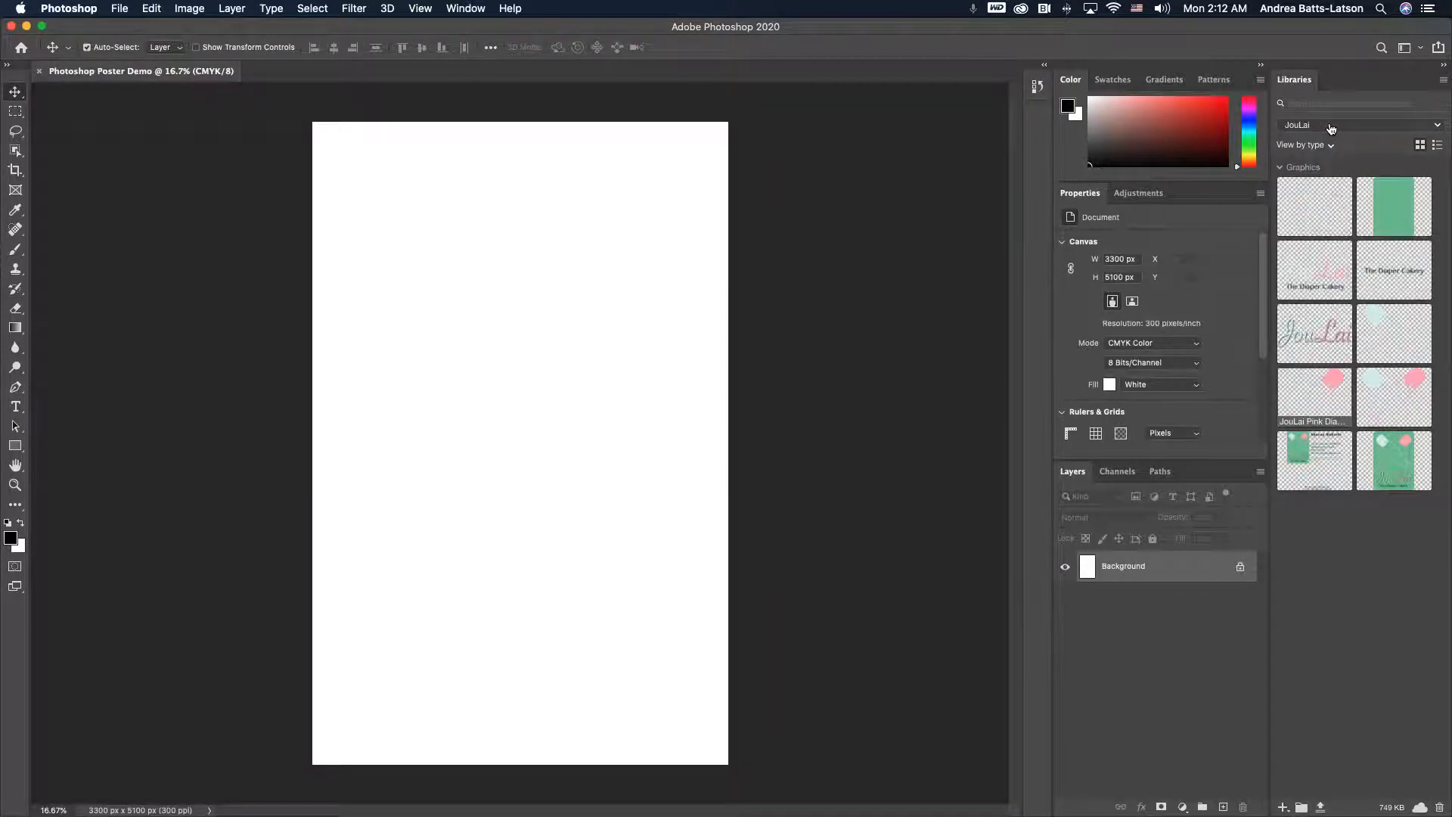
- Search Adobe Stock for bubbles from the Libraries panel
left_click(1436, 127)
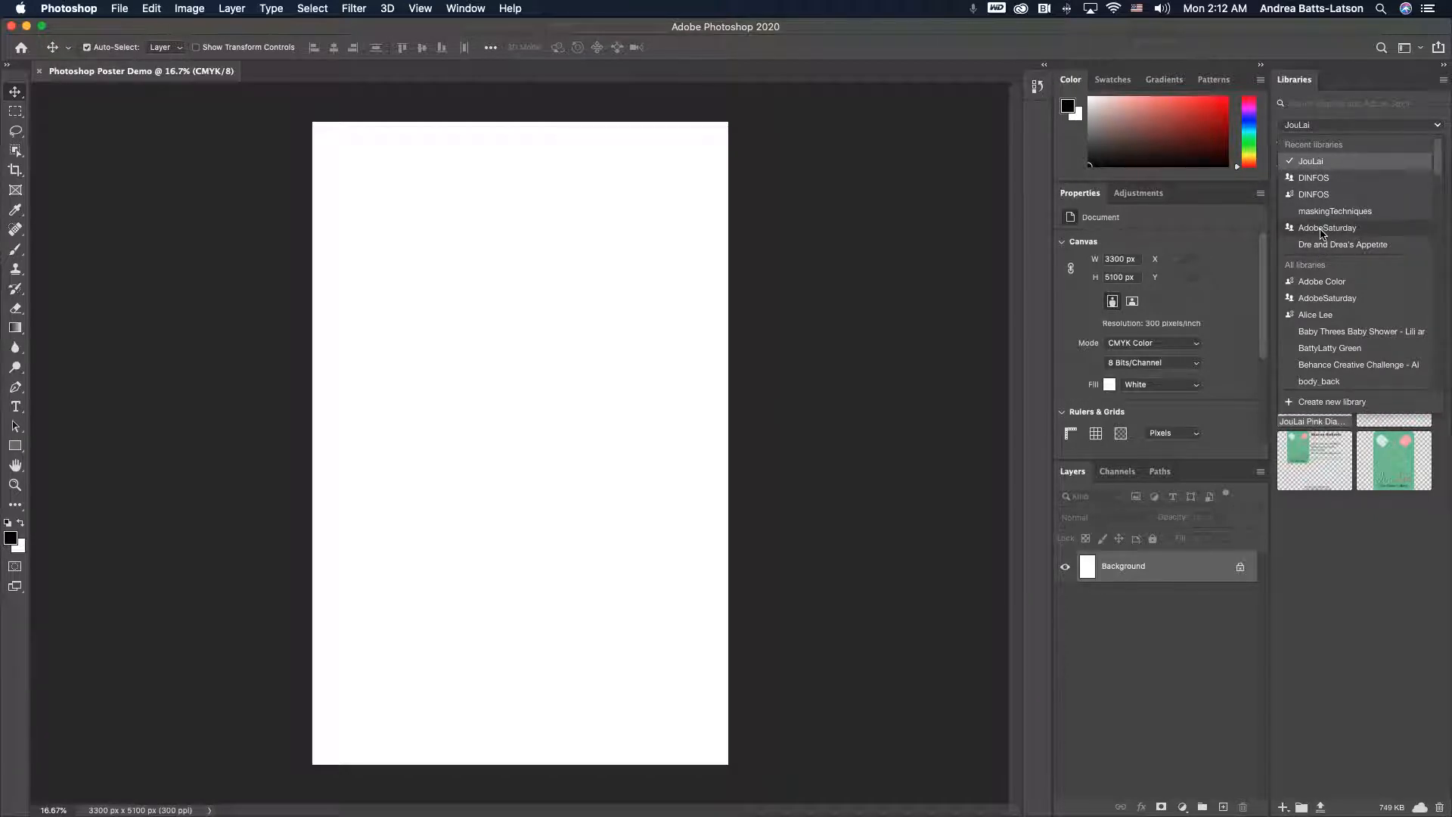
left_click(1308, 102)
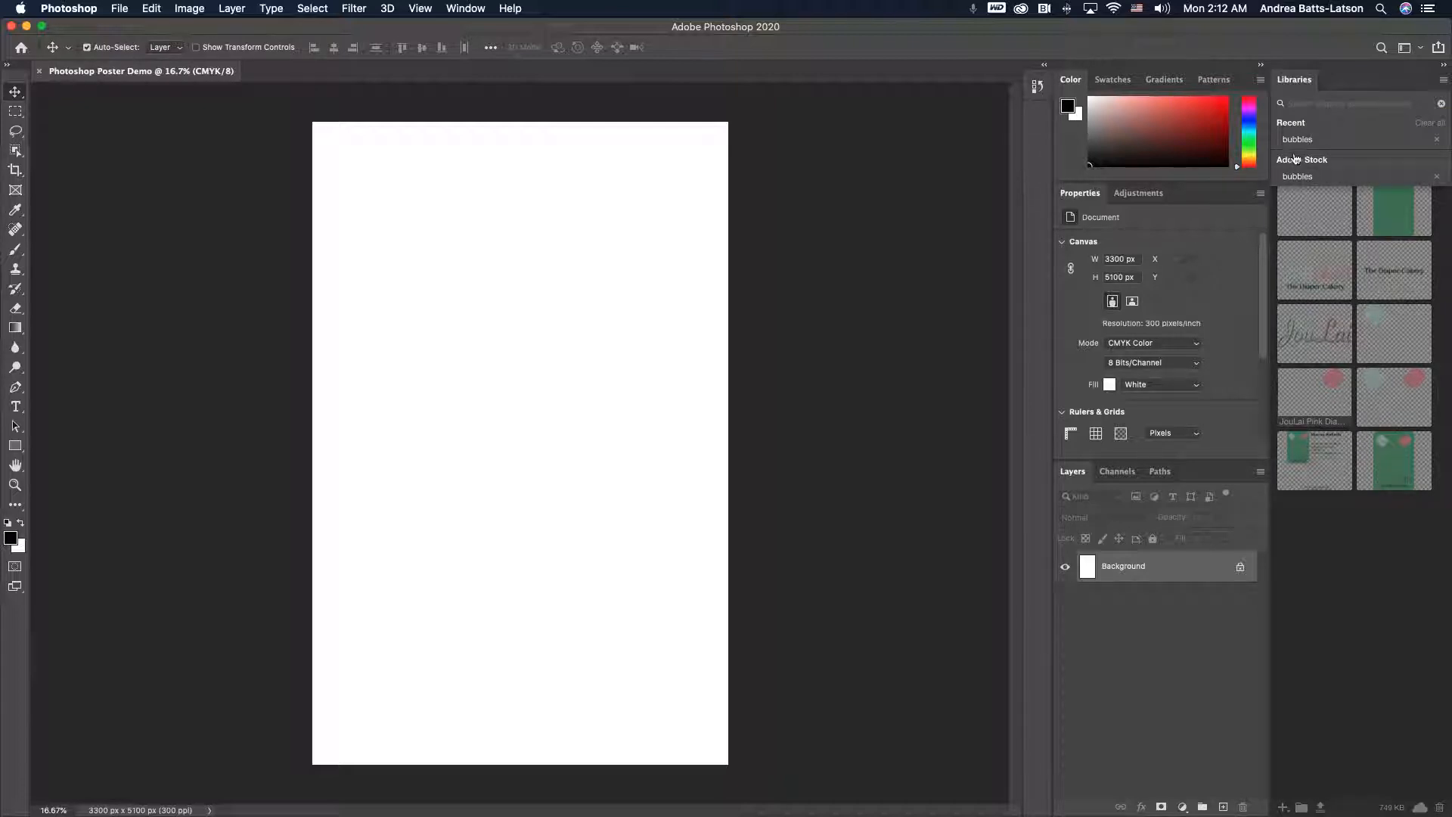
left_click(1298, 177)
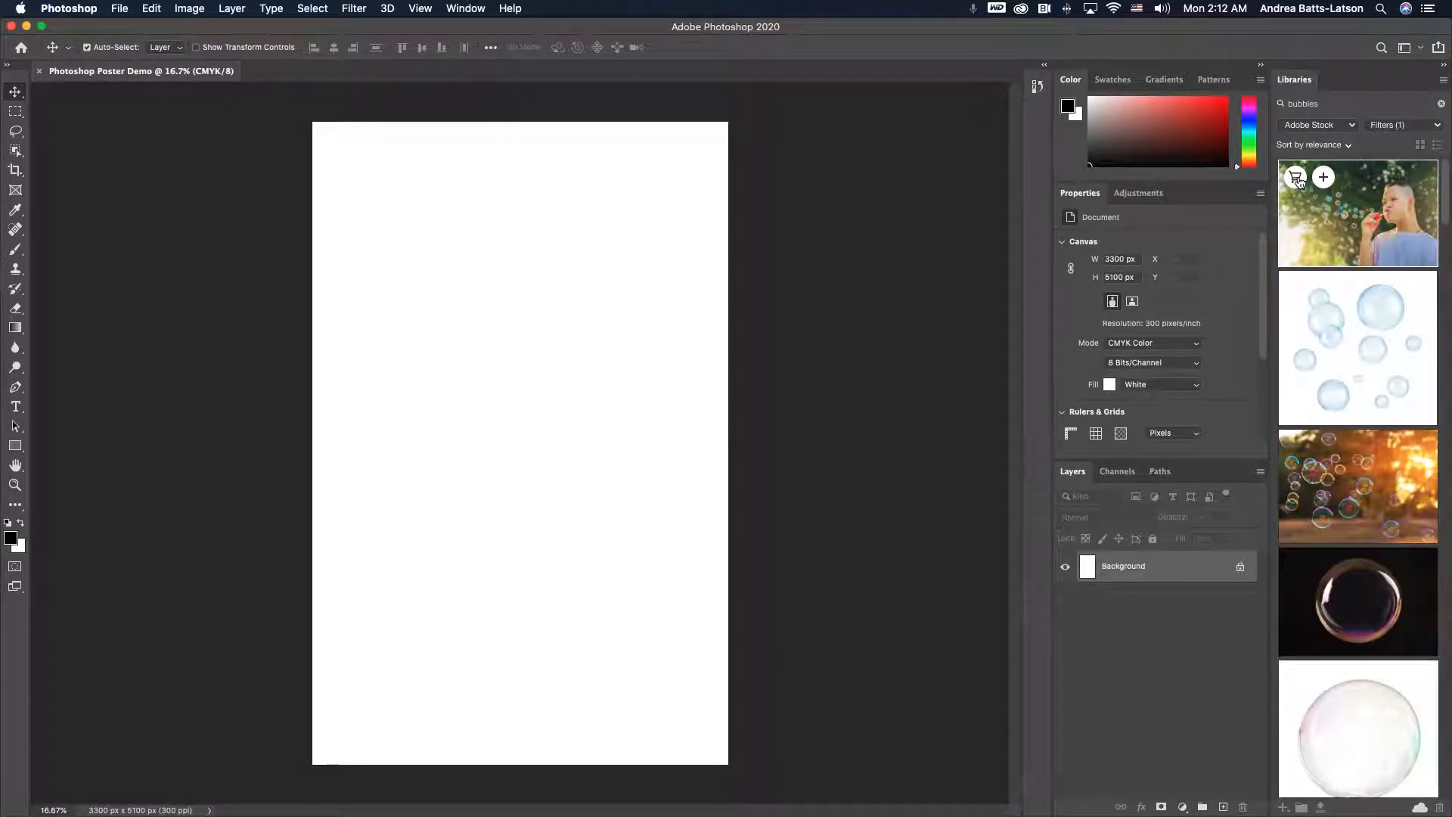
- Scroll through the Adobe Stock bubble results
scroll(1331, 287, "down", 5)
scroll(1331, 284, "down", 10)
scroll(1333, 285, "down", 10)
scroll(1333, 284, "down", 10)
scroll(1331, 284, "down", 6)
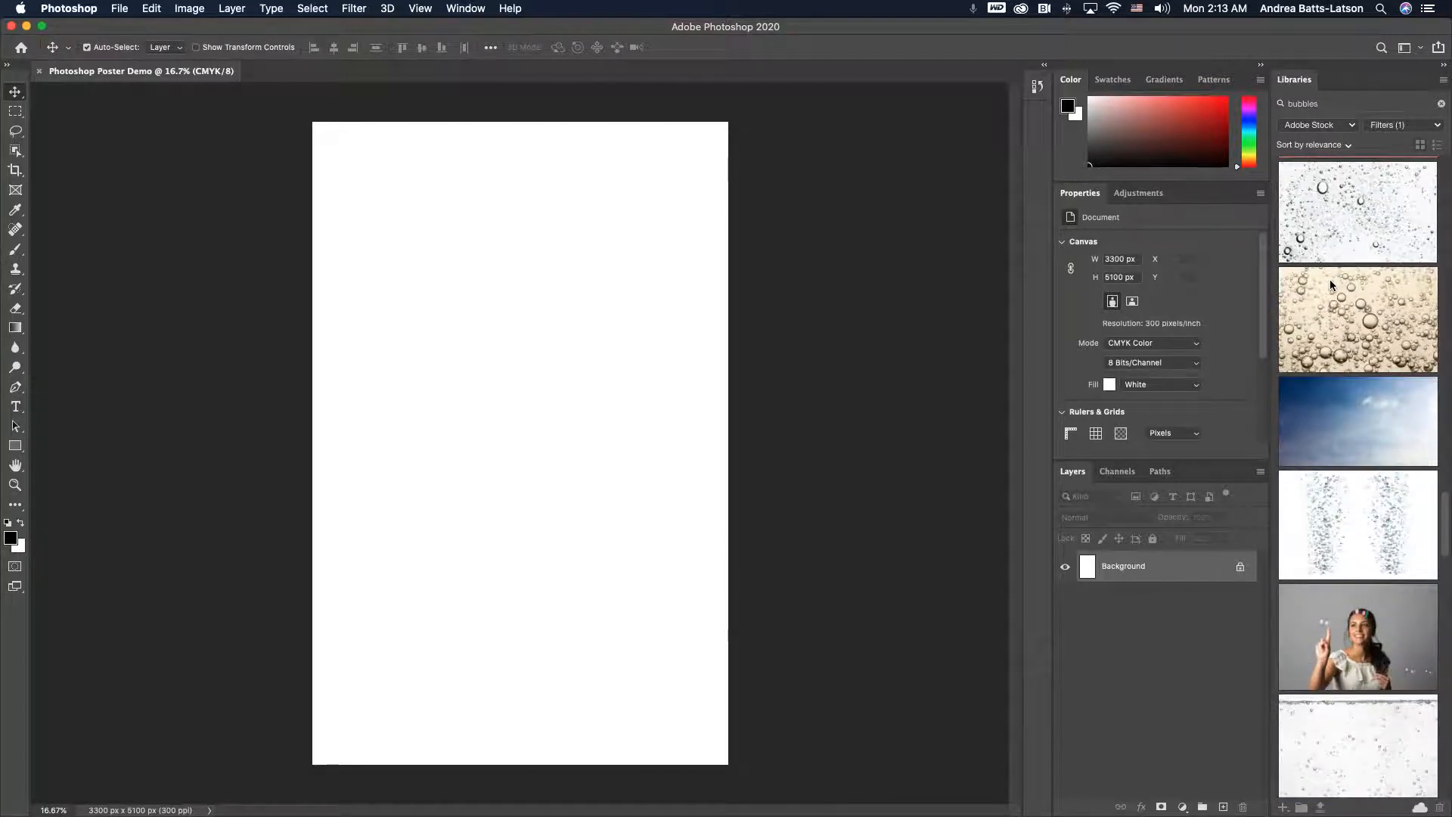
scroll(1330, 283, "down", 10)
scroll(1332, 284, "down", 10)
scroll(1331, 284, "down", 10)
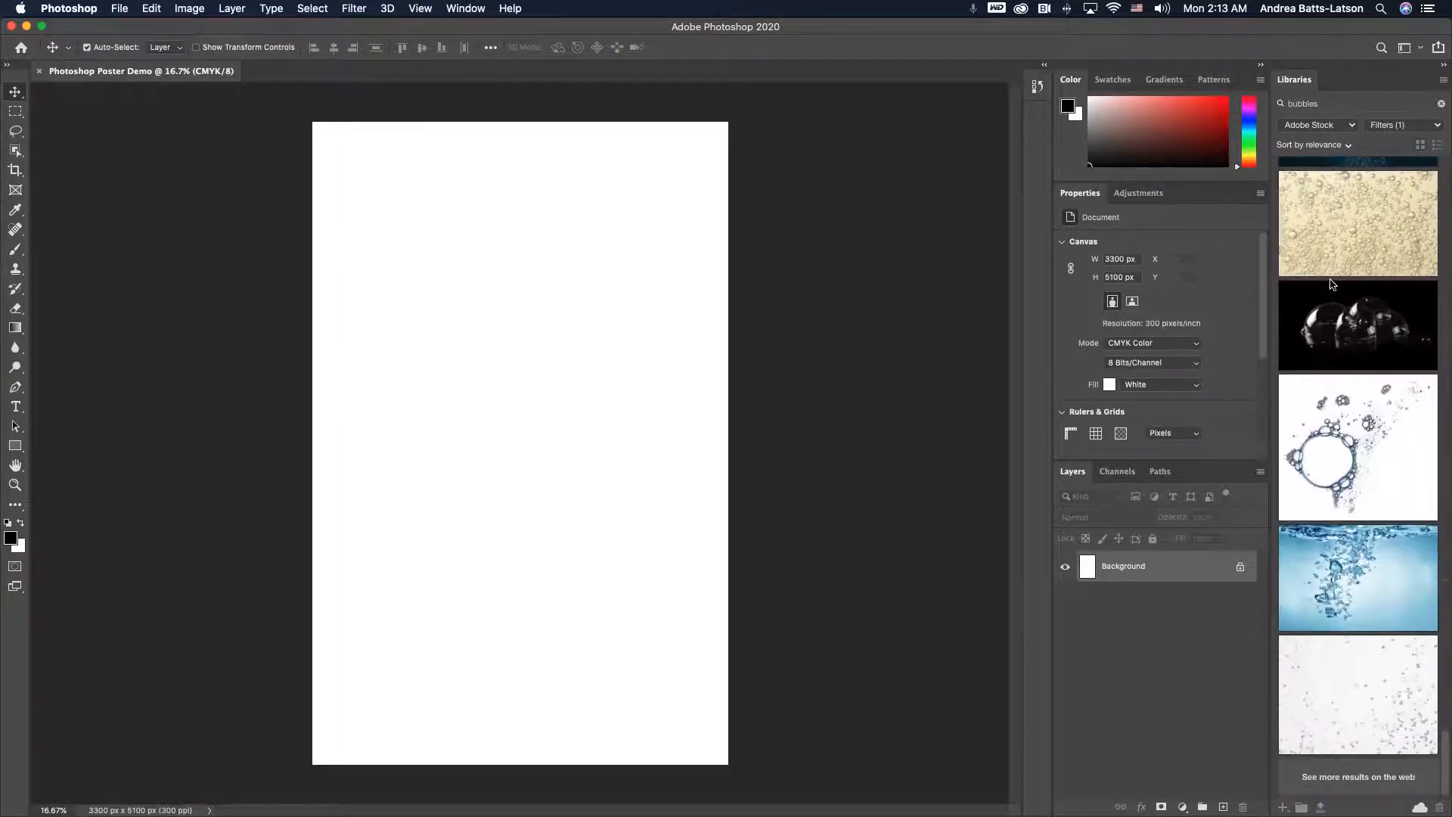
- Place the Adobe Stock preview of the young woman with a bubble onto the top of the poster
scroll(1333, 285, "up", 6)
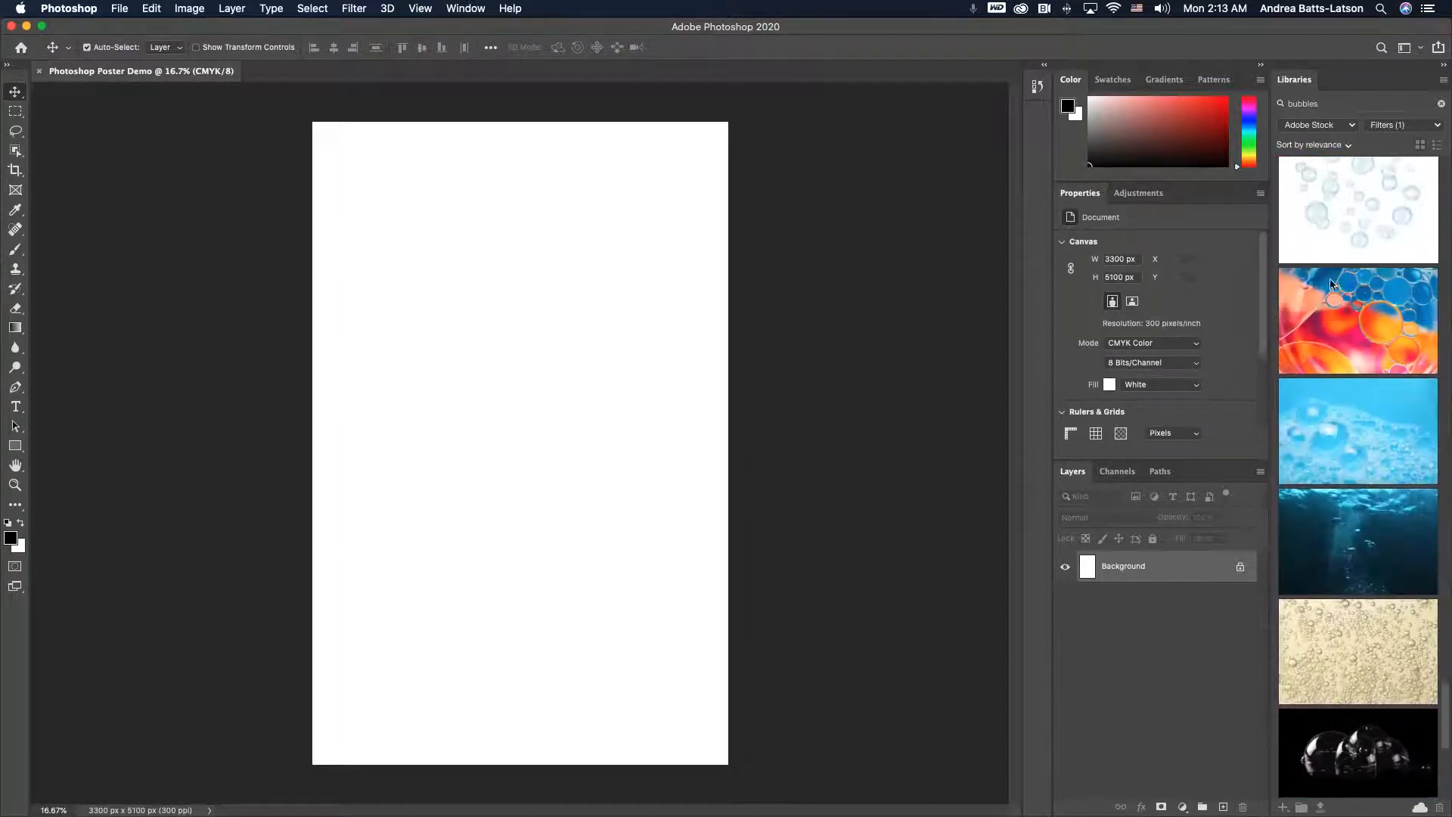
mouse_move(1331, 284)
scroll(1331, 285, "up", 5)
scroll(1333, 284, "up", 3)
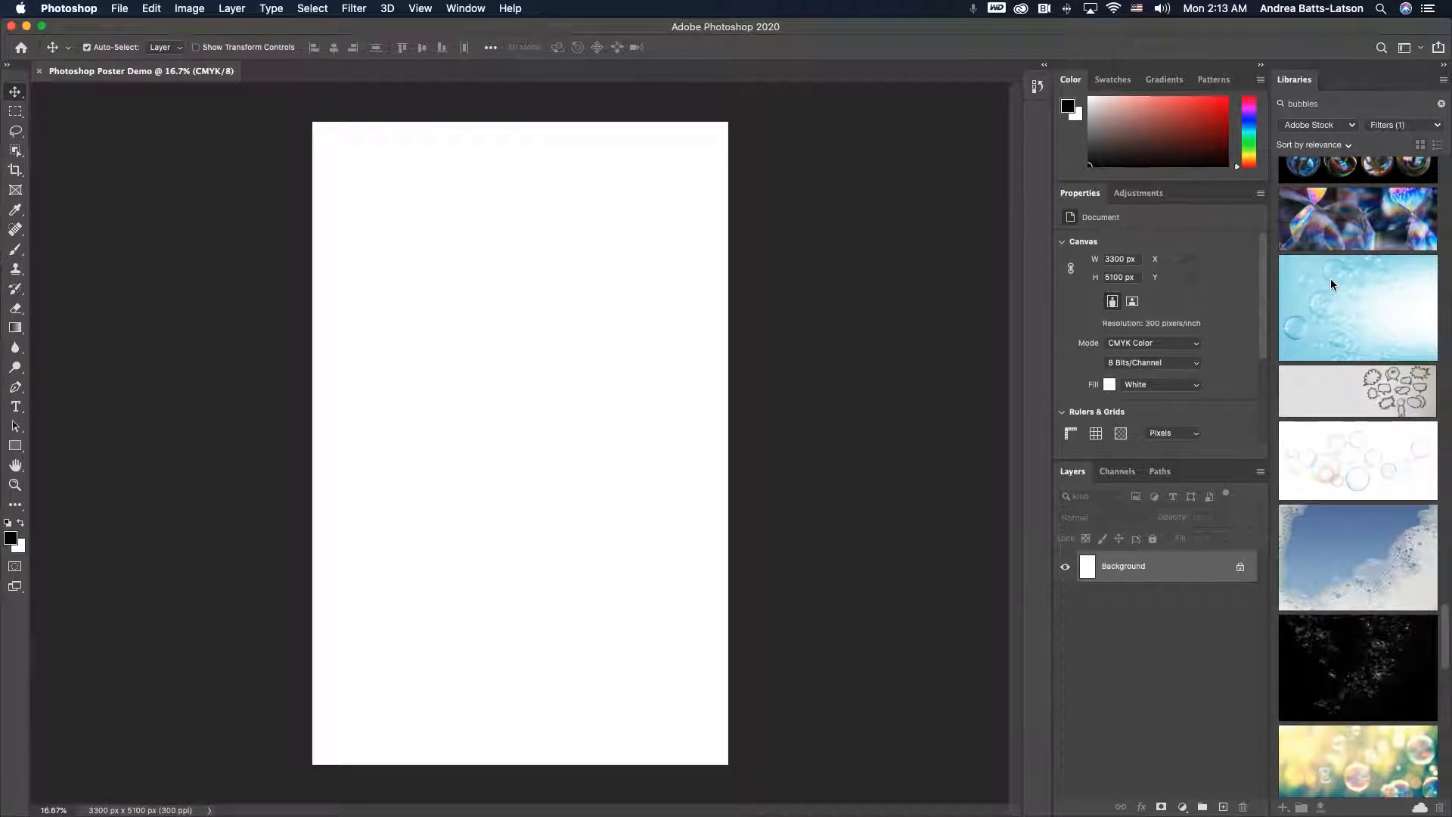
scroll(1331, 284, "up", 5)
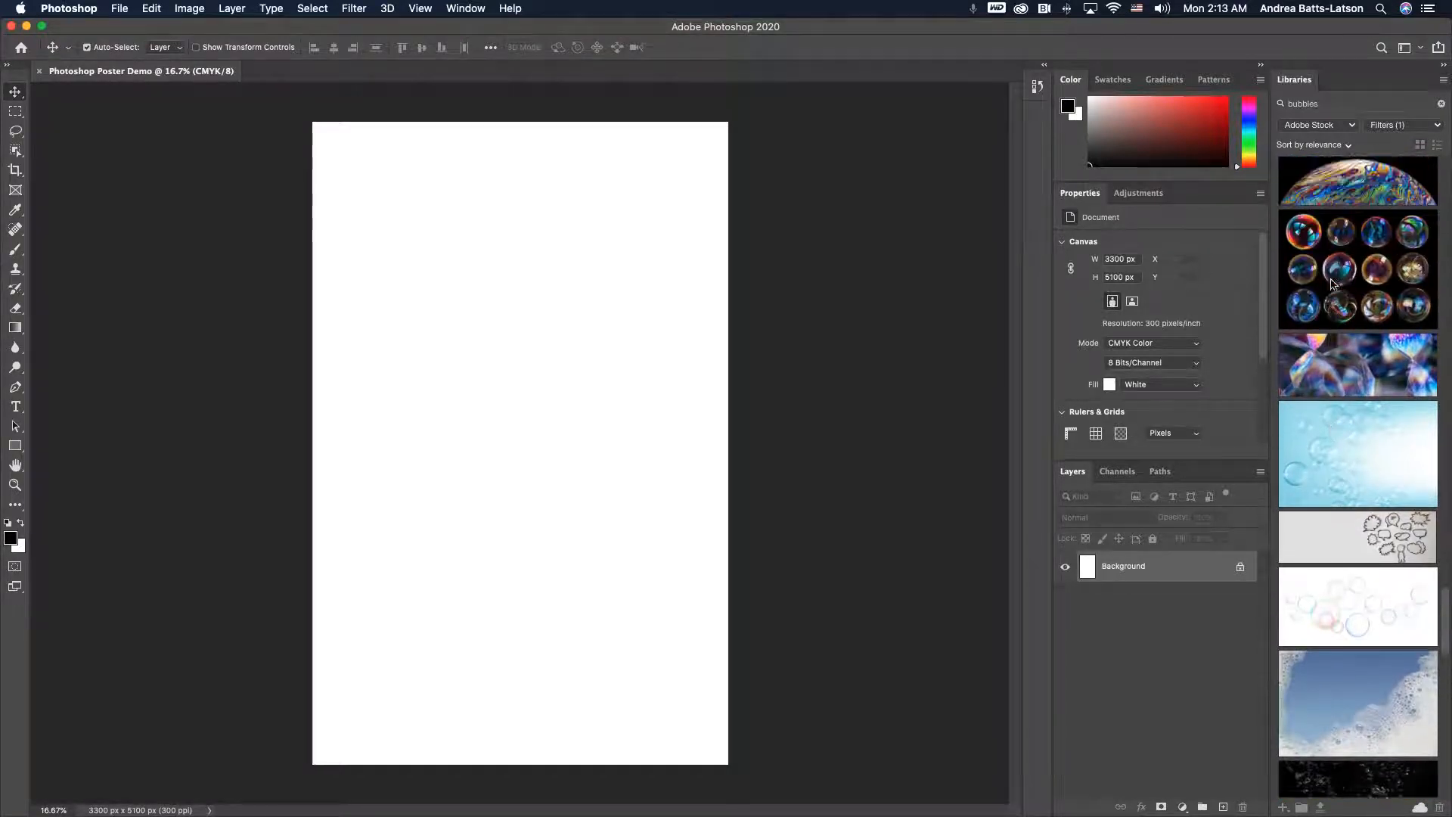
scroll(1333, 284, "up", 7)
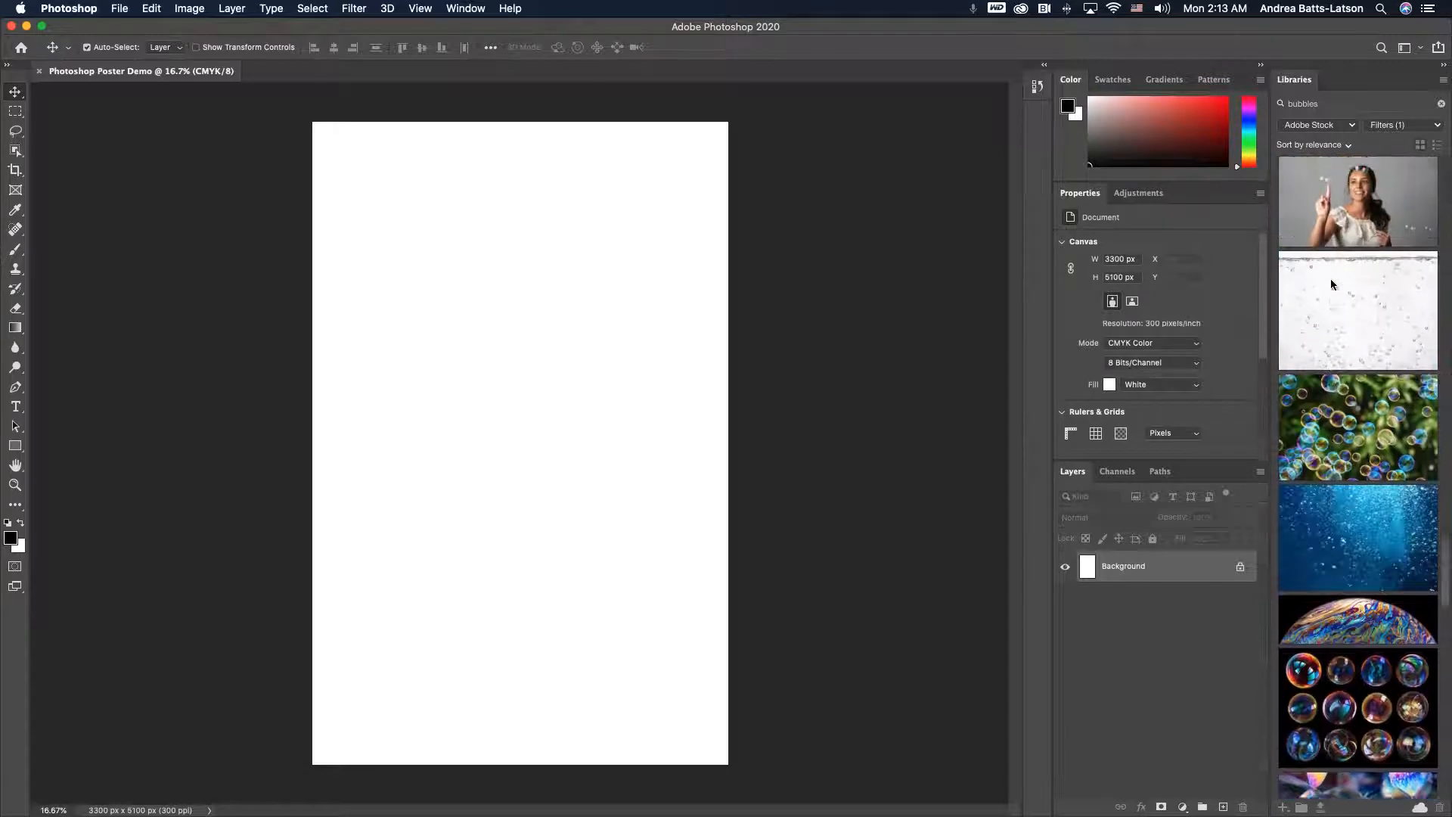
scroll(1331, 283, "down", 2)
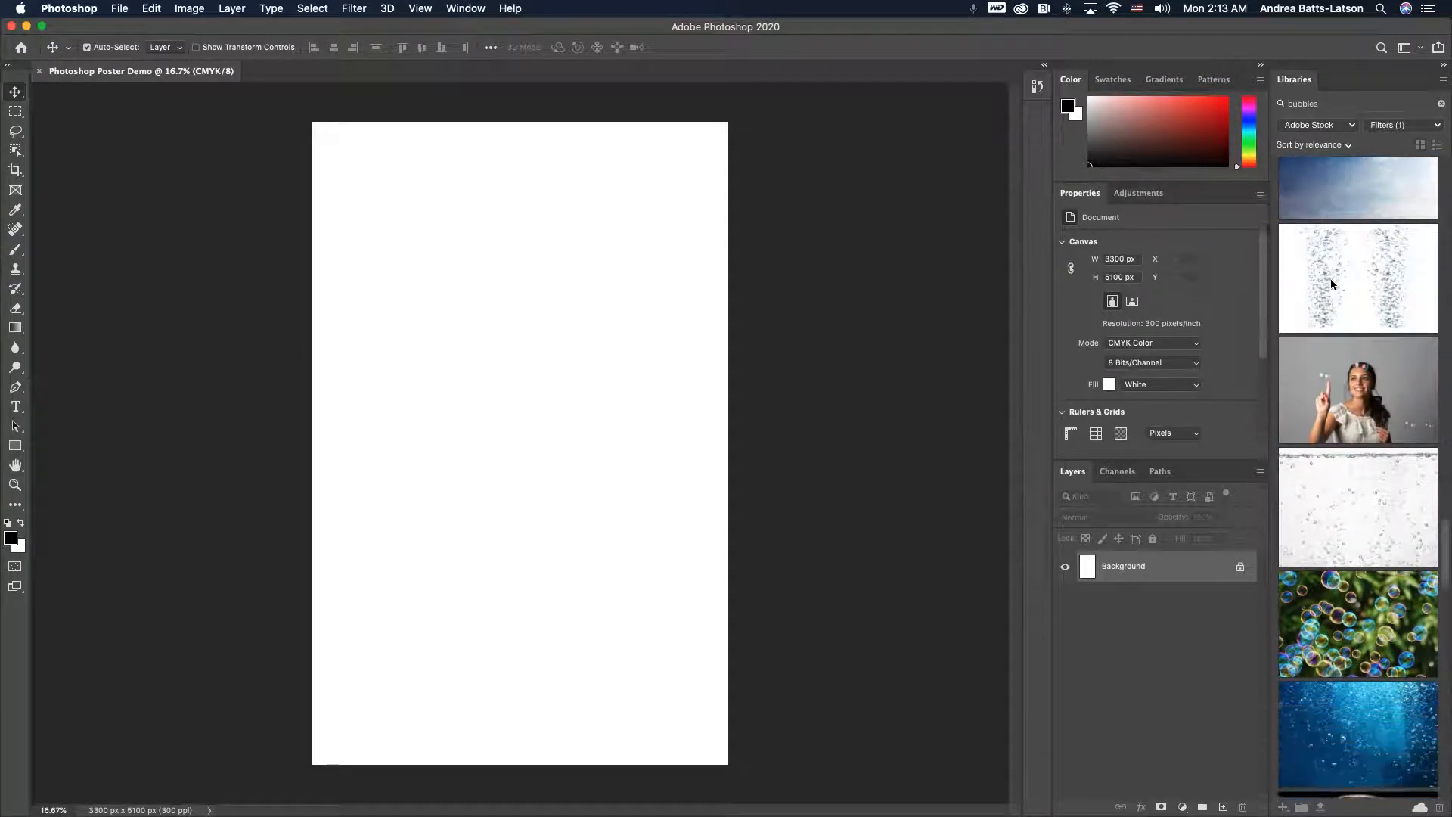
mouse_move(1366, 380)
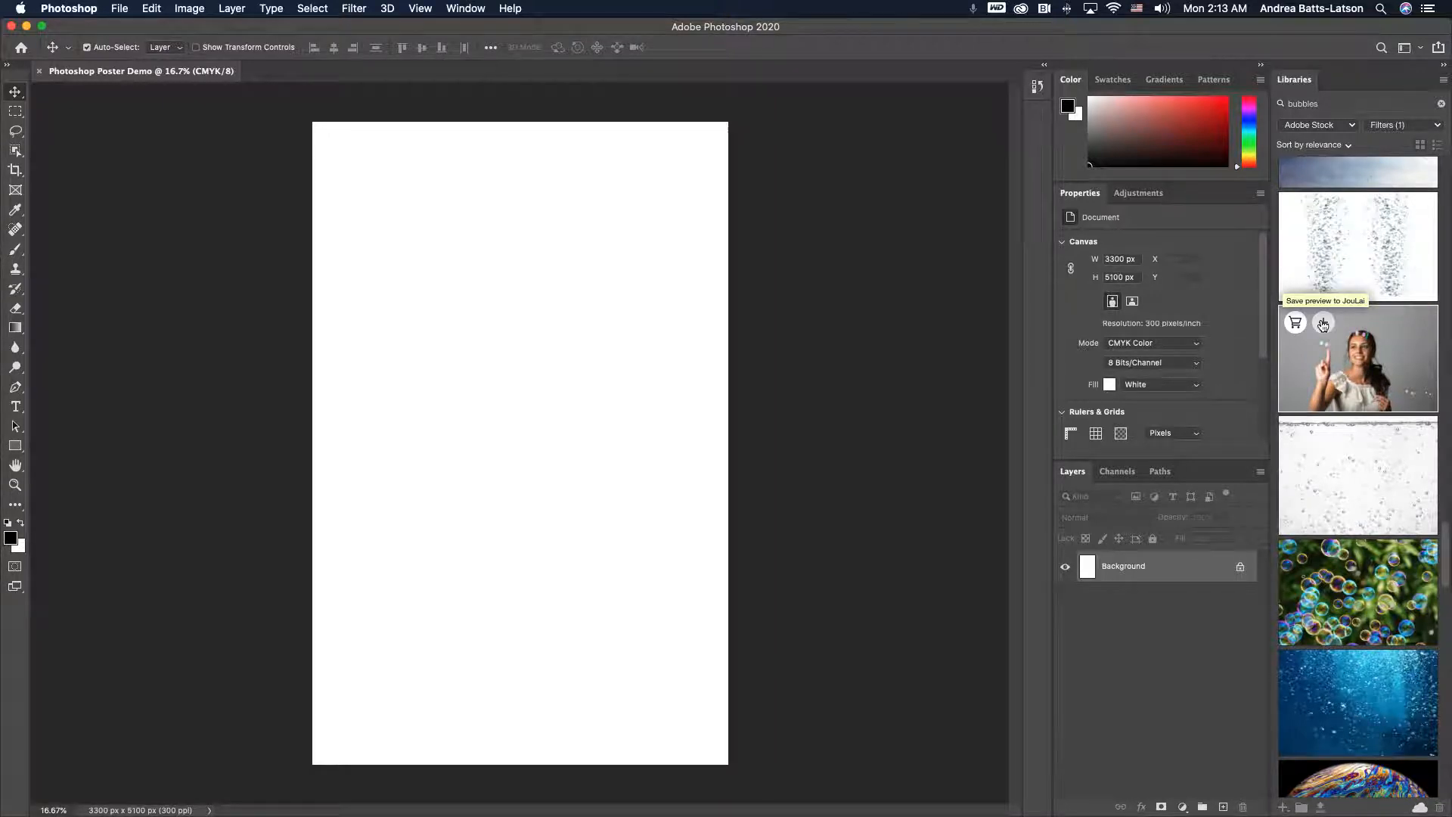
left_click_drag(1336, 341, 513, 264)
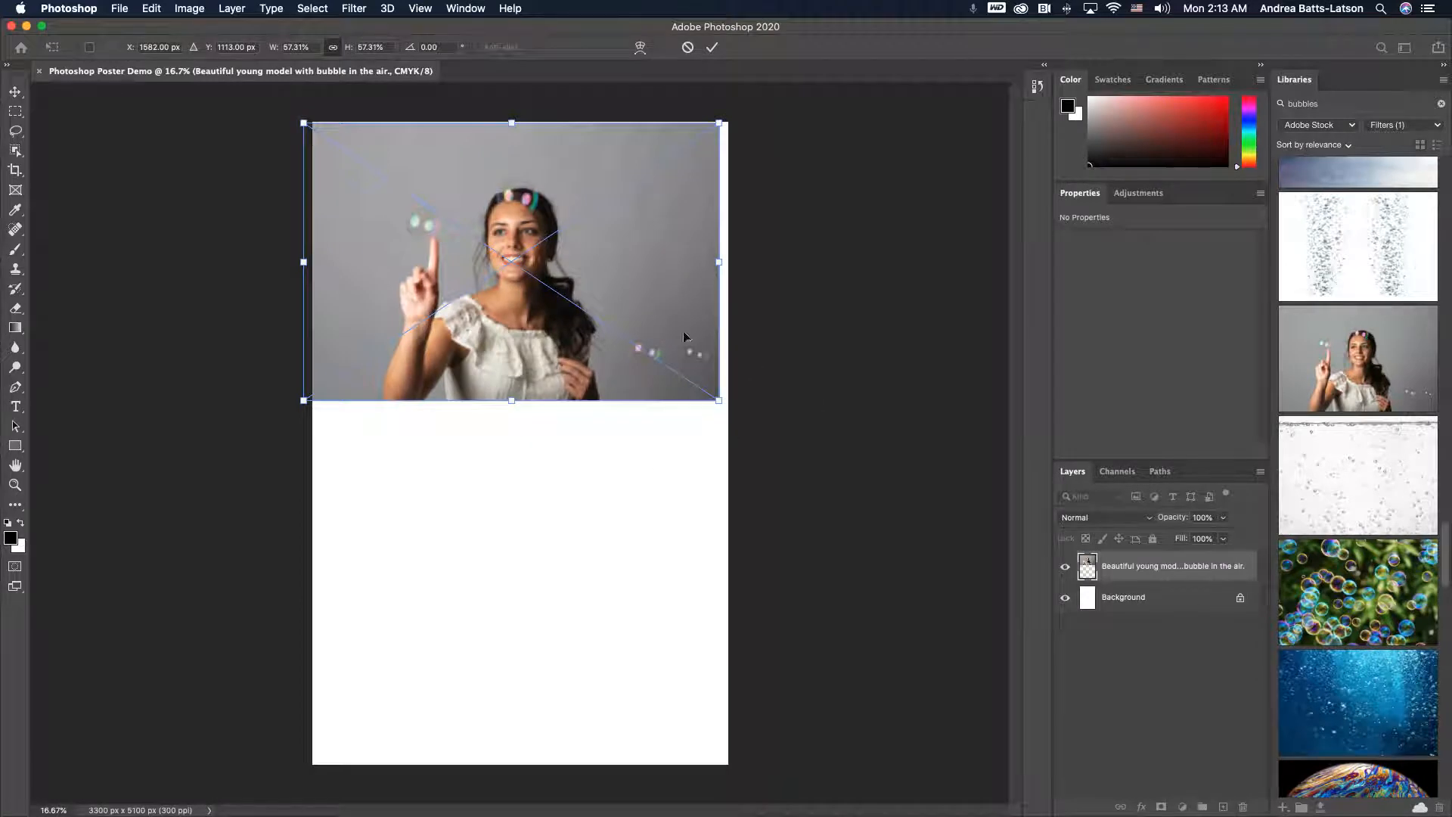
key("Return")
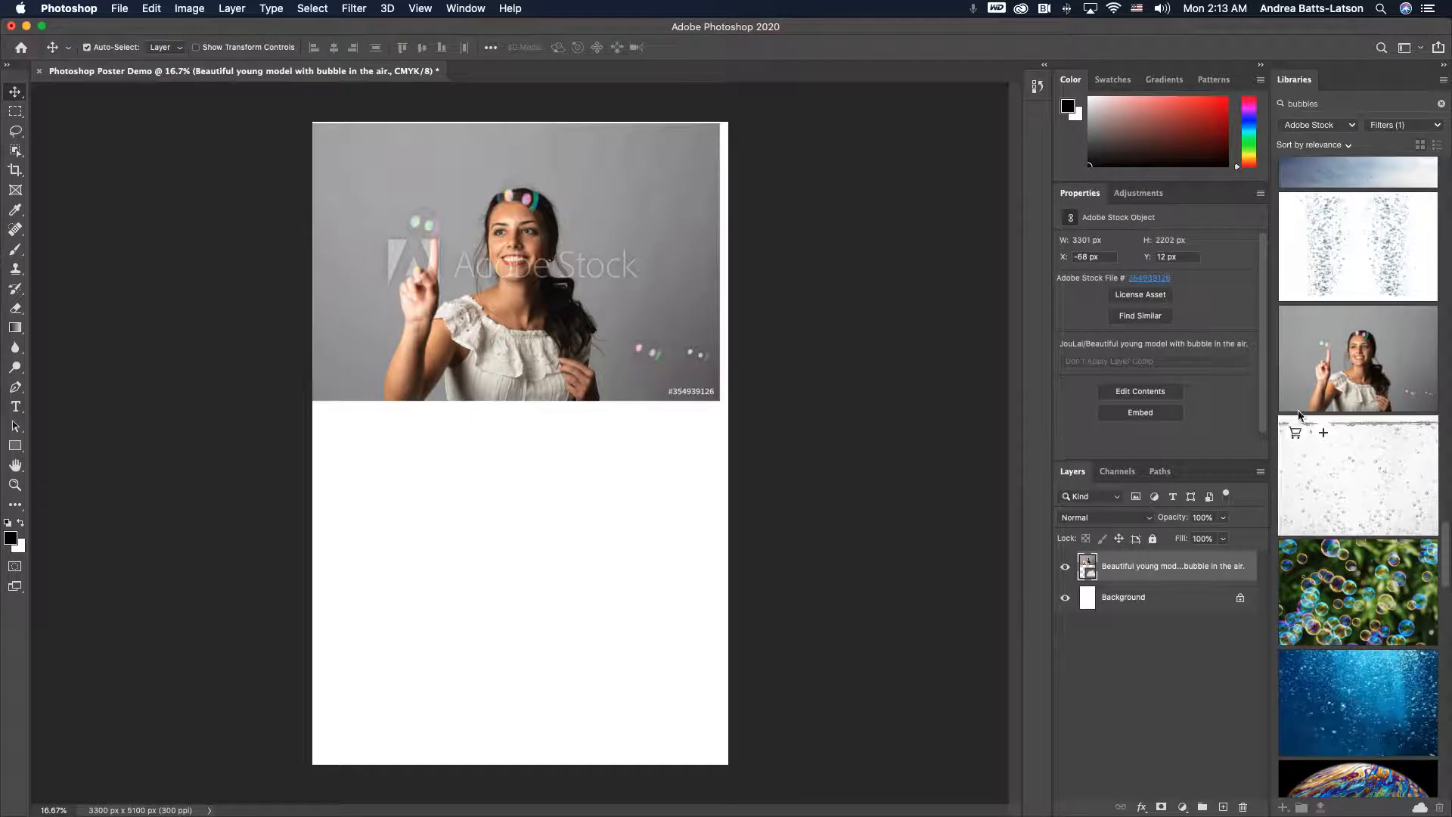
- Place the colorful water bubbles abstract background preview onto the poster, overlapping the first image
scroll(1369, 478, "up", 2)
scroll(1369, 478, "up", 10)
scroll(1369, 478, "down", 12)
scroll(1369, 478, "down", 15)
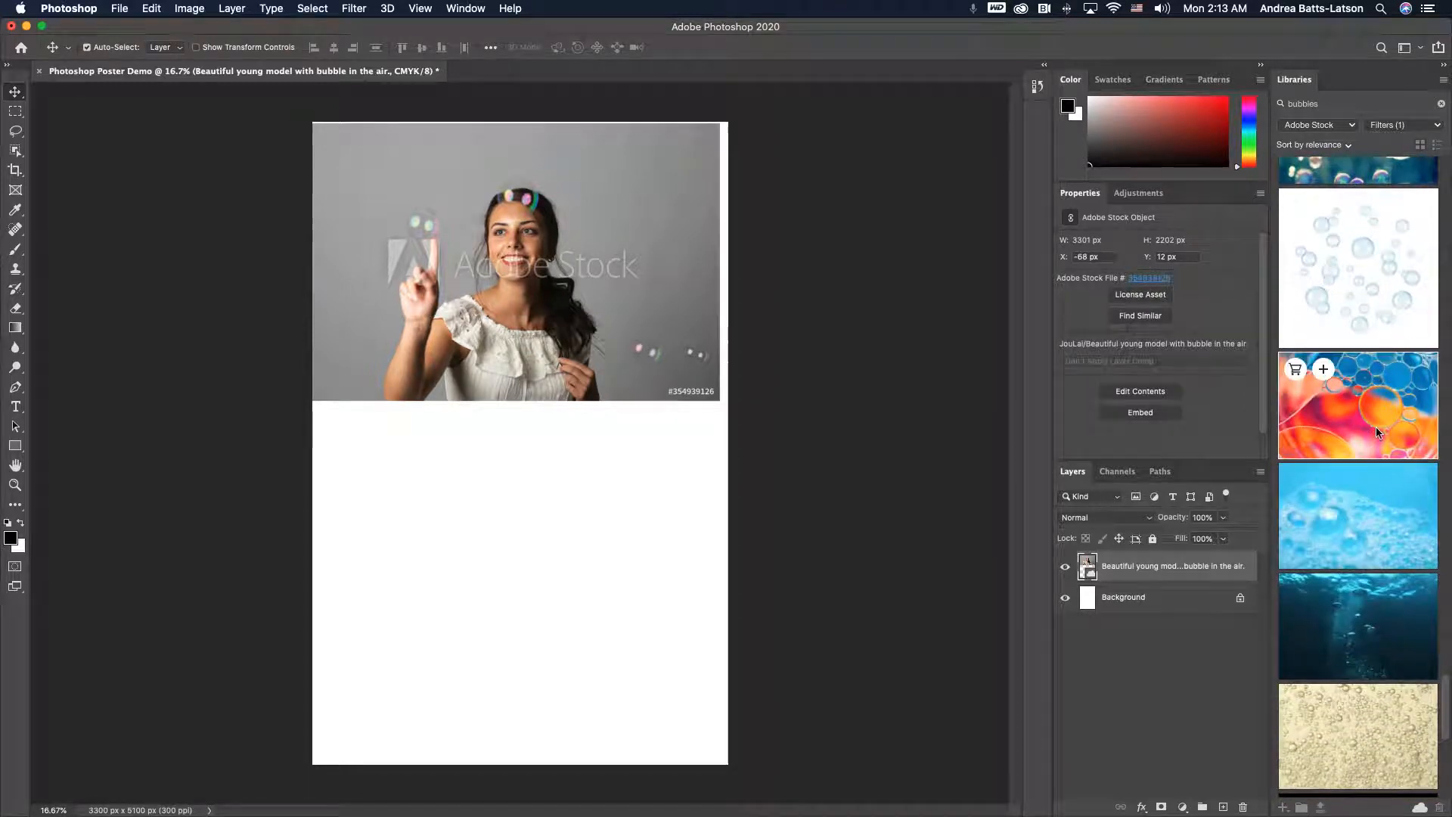
left_click_drag(1377, 443, 483, 335)
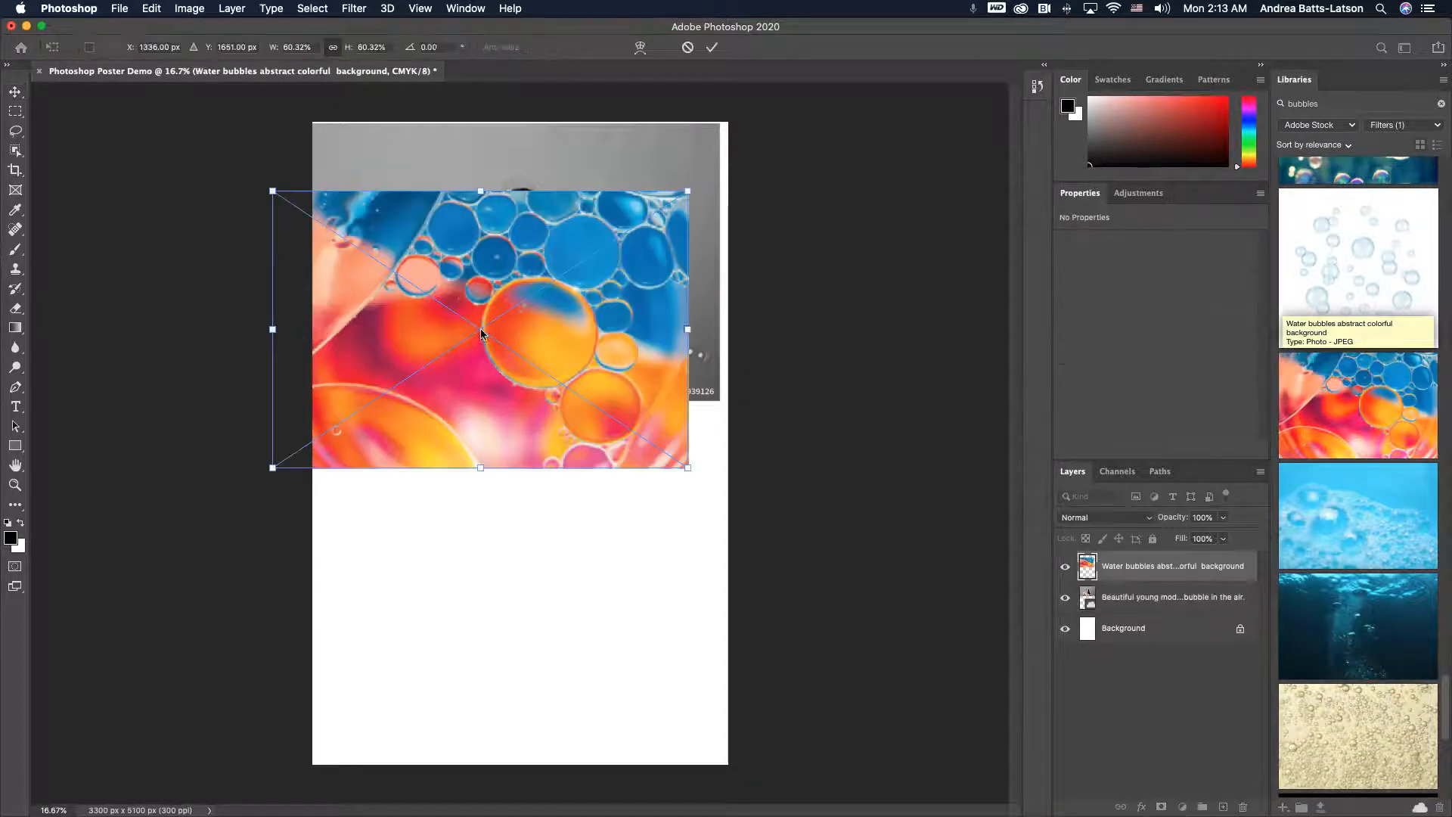
key("Return")
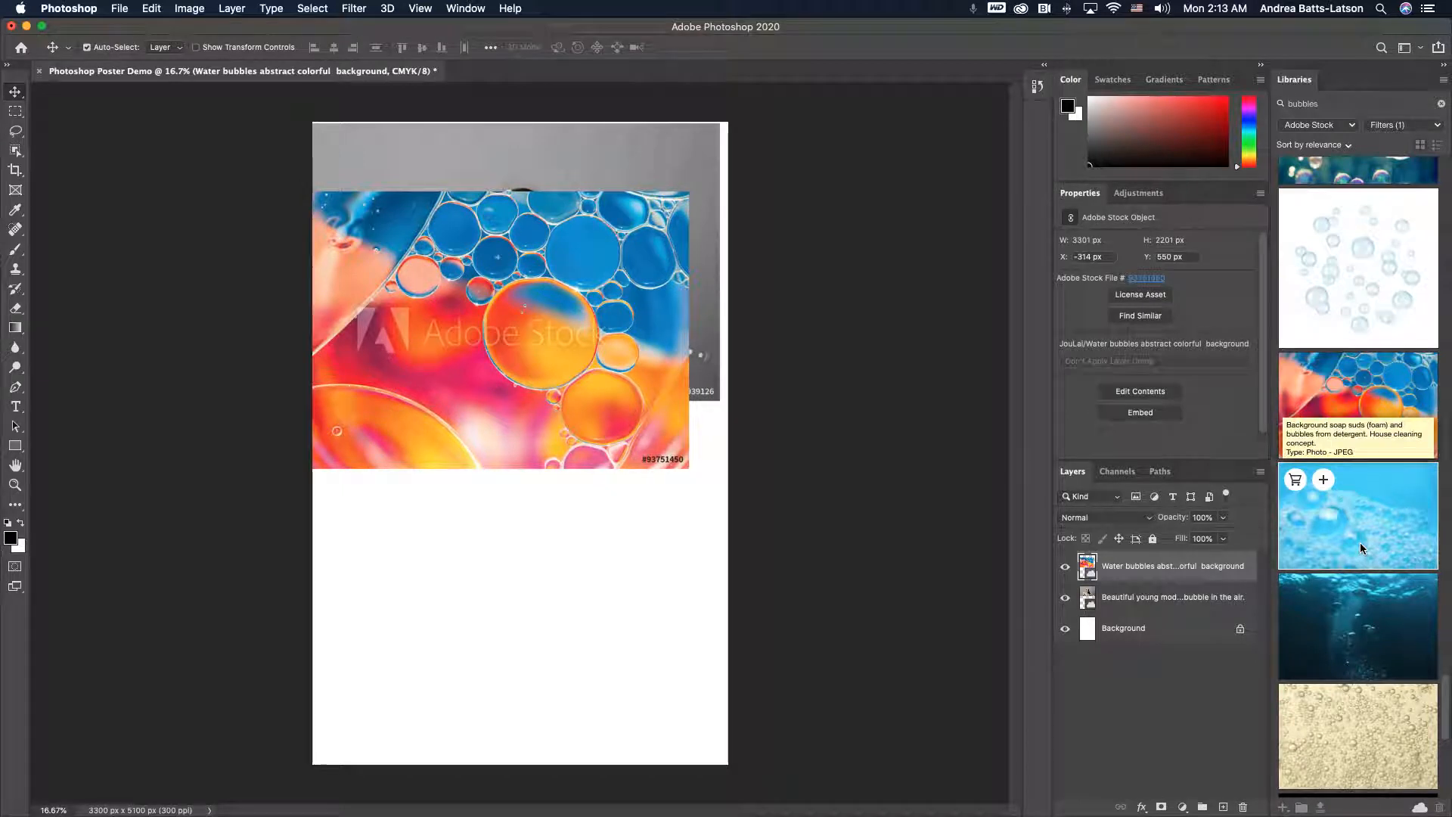
- Place the soap suds foam preview and then the bubbles in ocean preview onto the poster's upper half
left_click_drag(1361, 548, 493, 324)
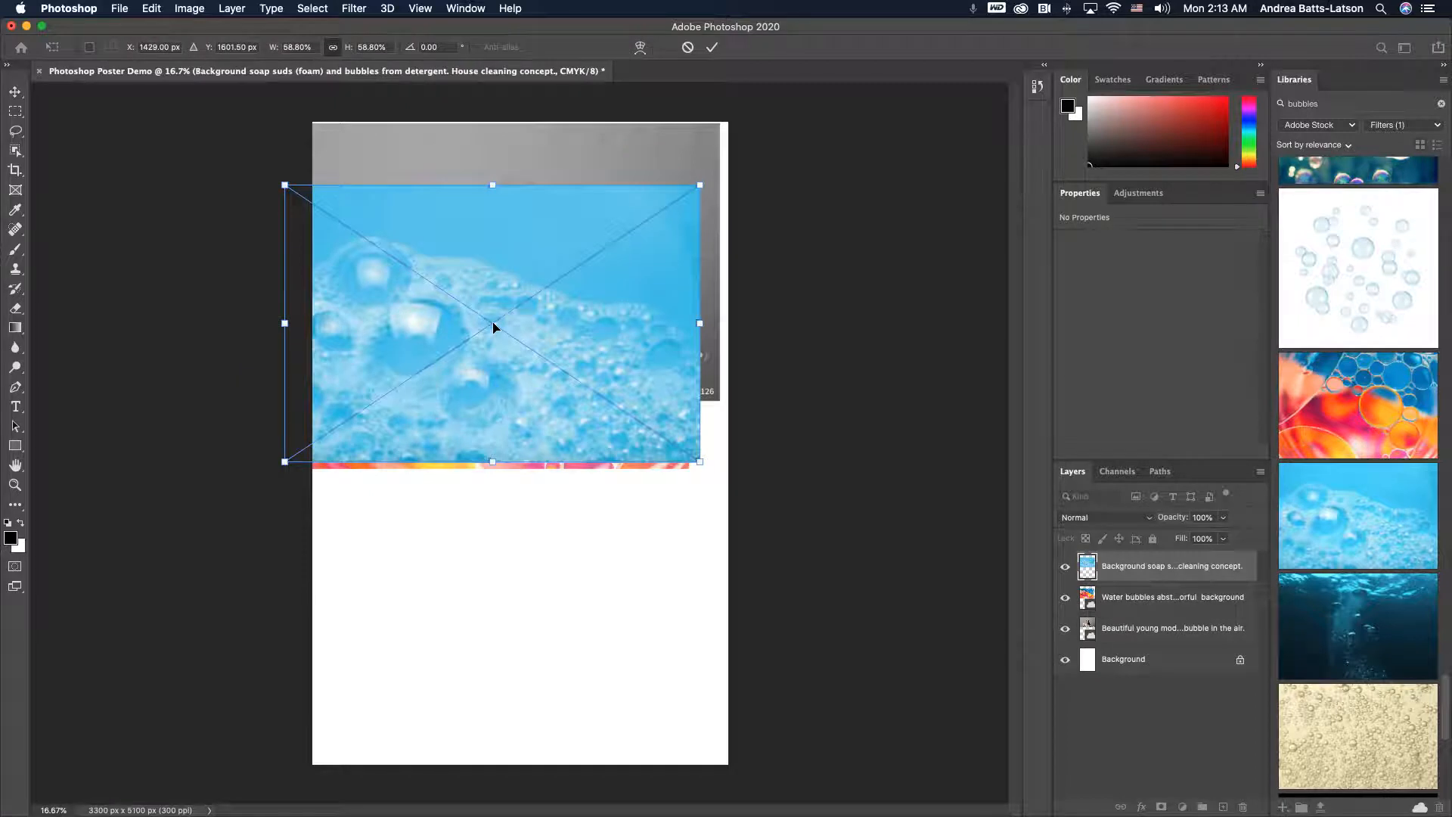
key("Return")
scroll(1333, 613, "down", 4)
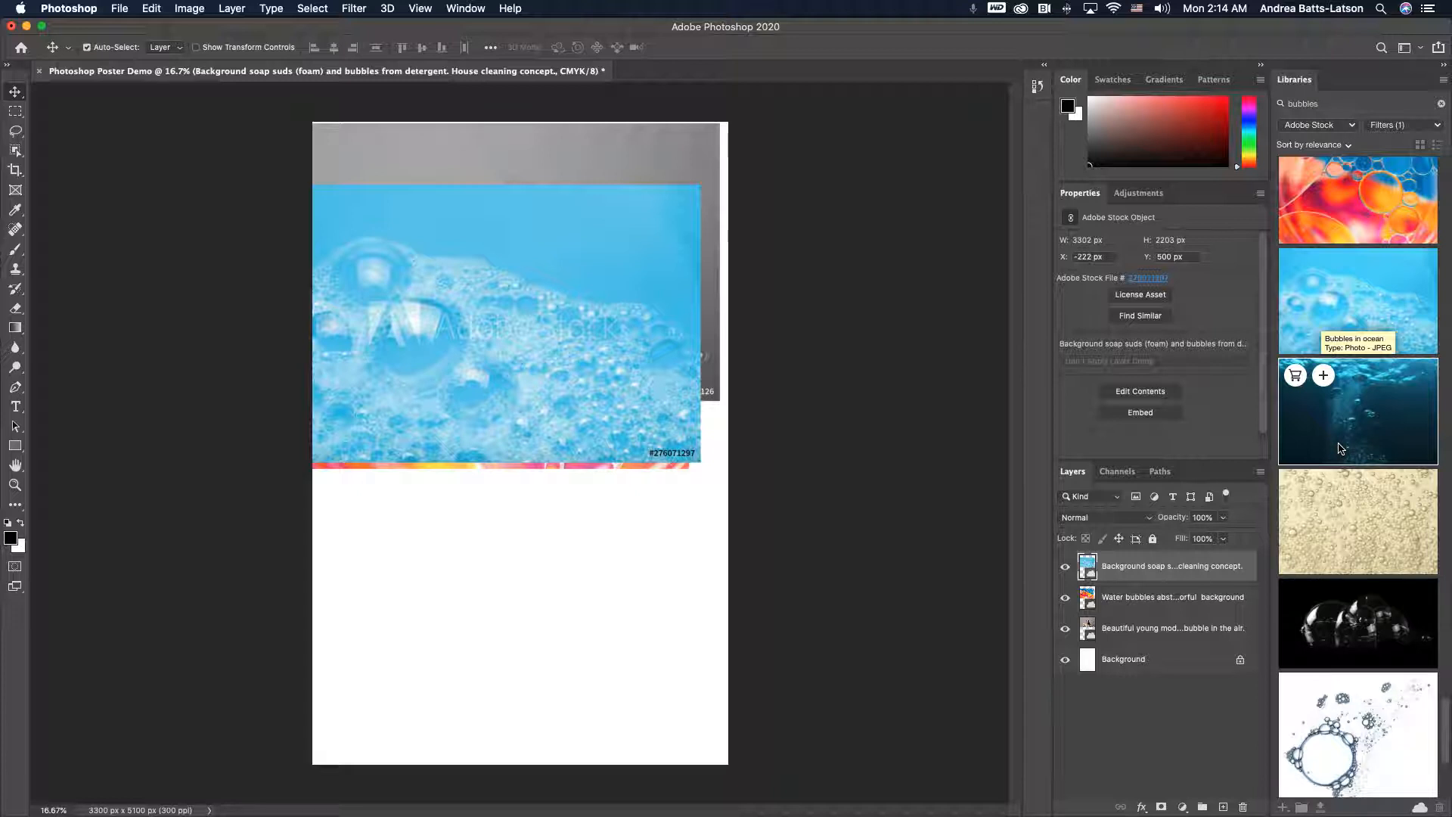
left_click_drag(655, 368, 627, 375)
key("Return")
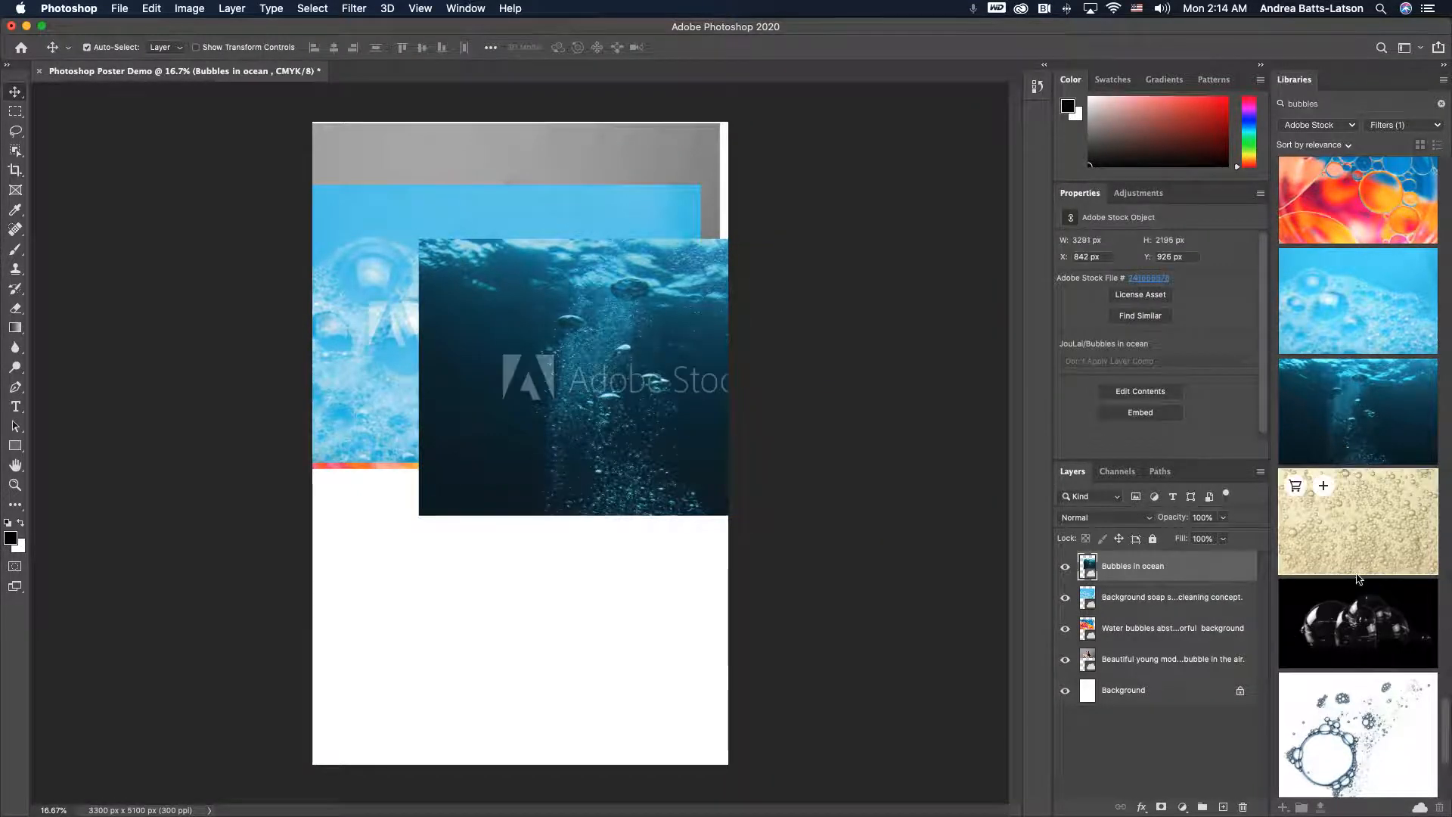
- Place the water bubbles background preview onto the poster's upper left area
scroll(1359, 580, "down", 8)
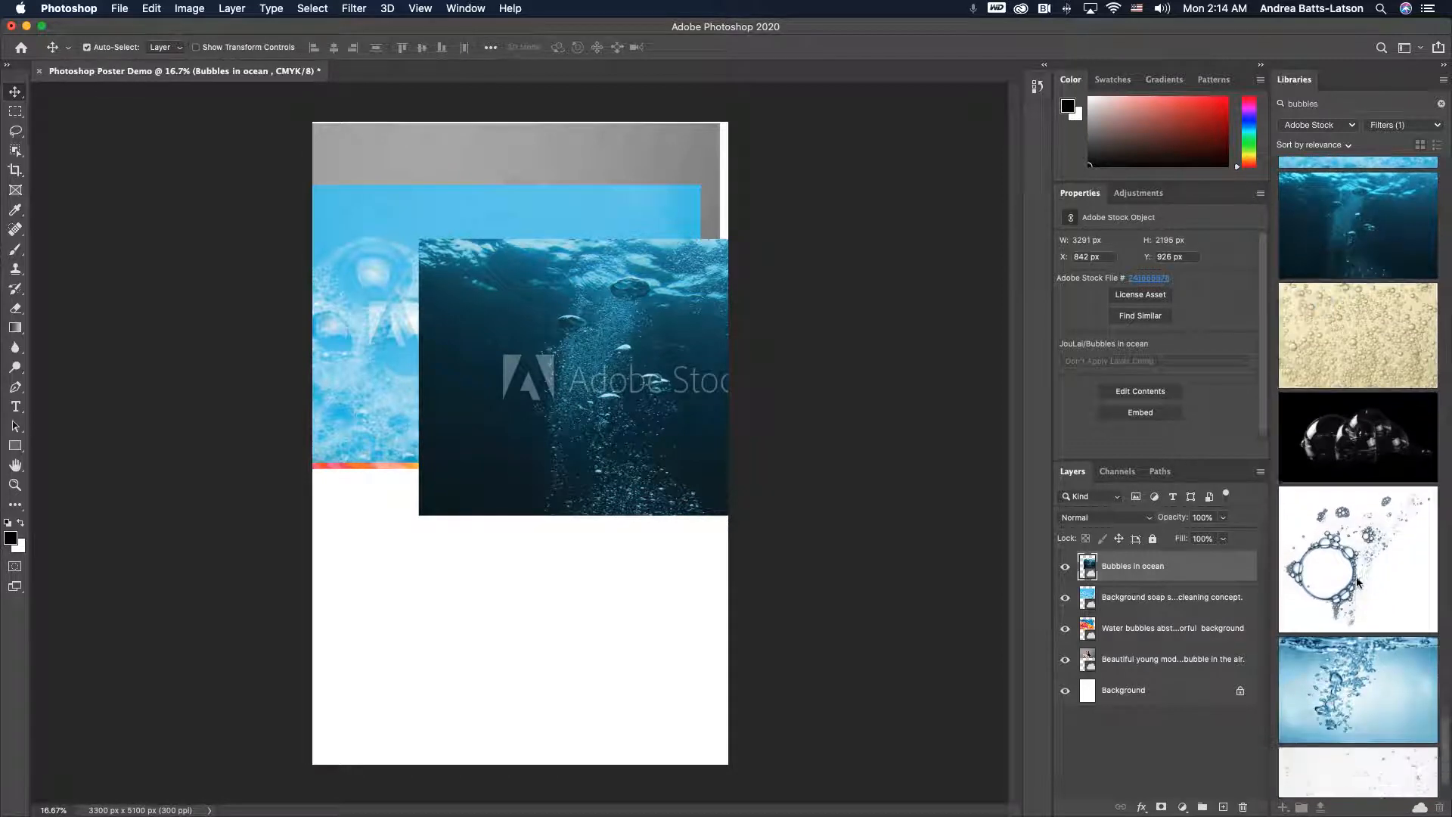
mouse_move(1372, 582)
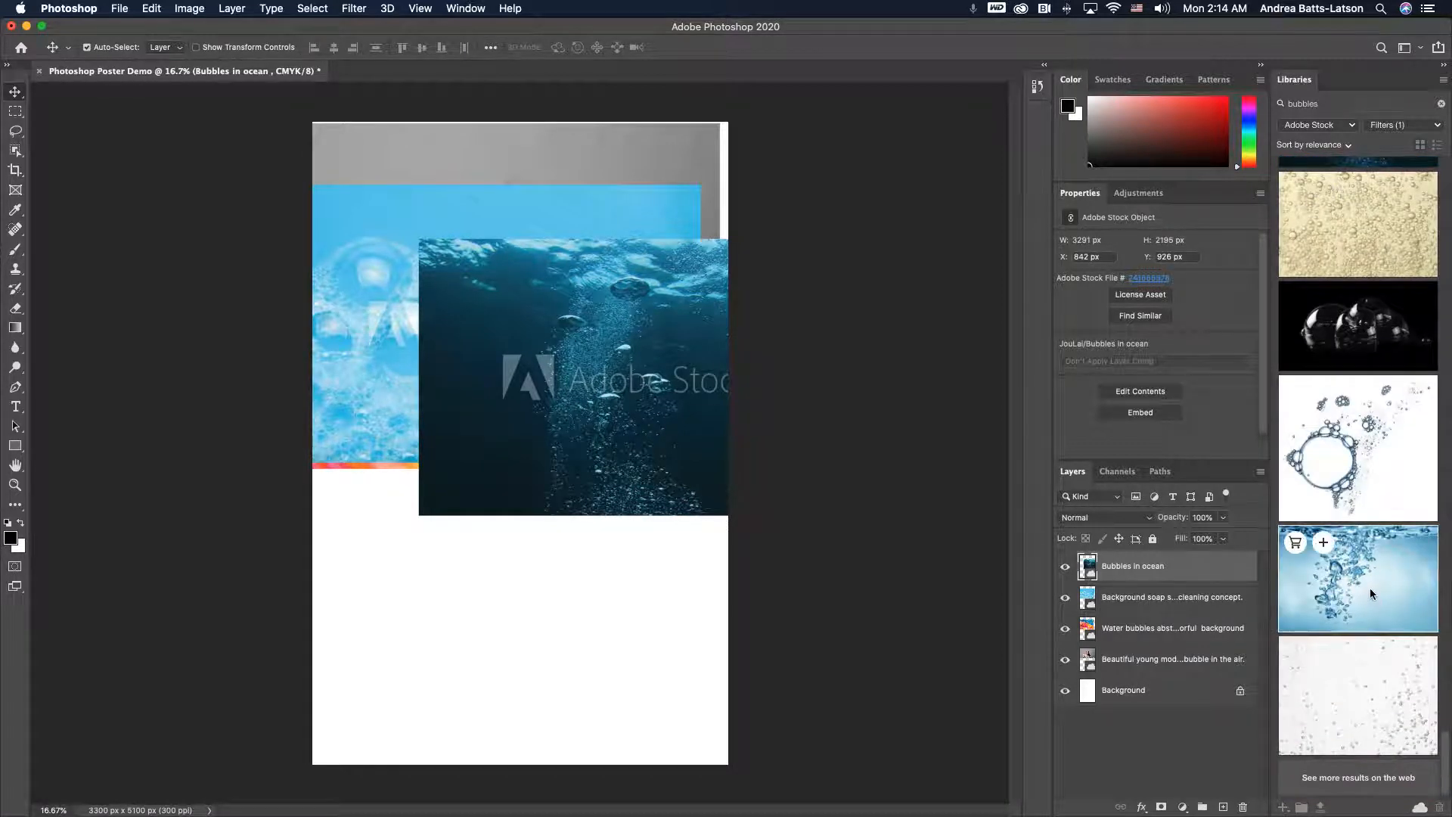
left_click_drag(1370, 588, 892, 398)
left_click_drag(447, 316, 450, 326)
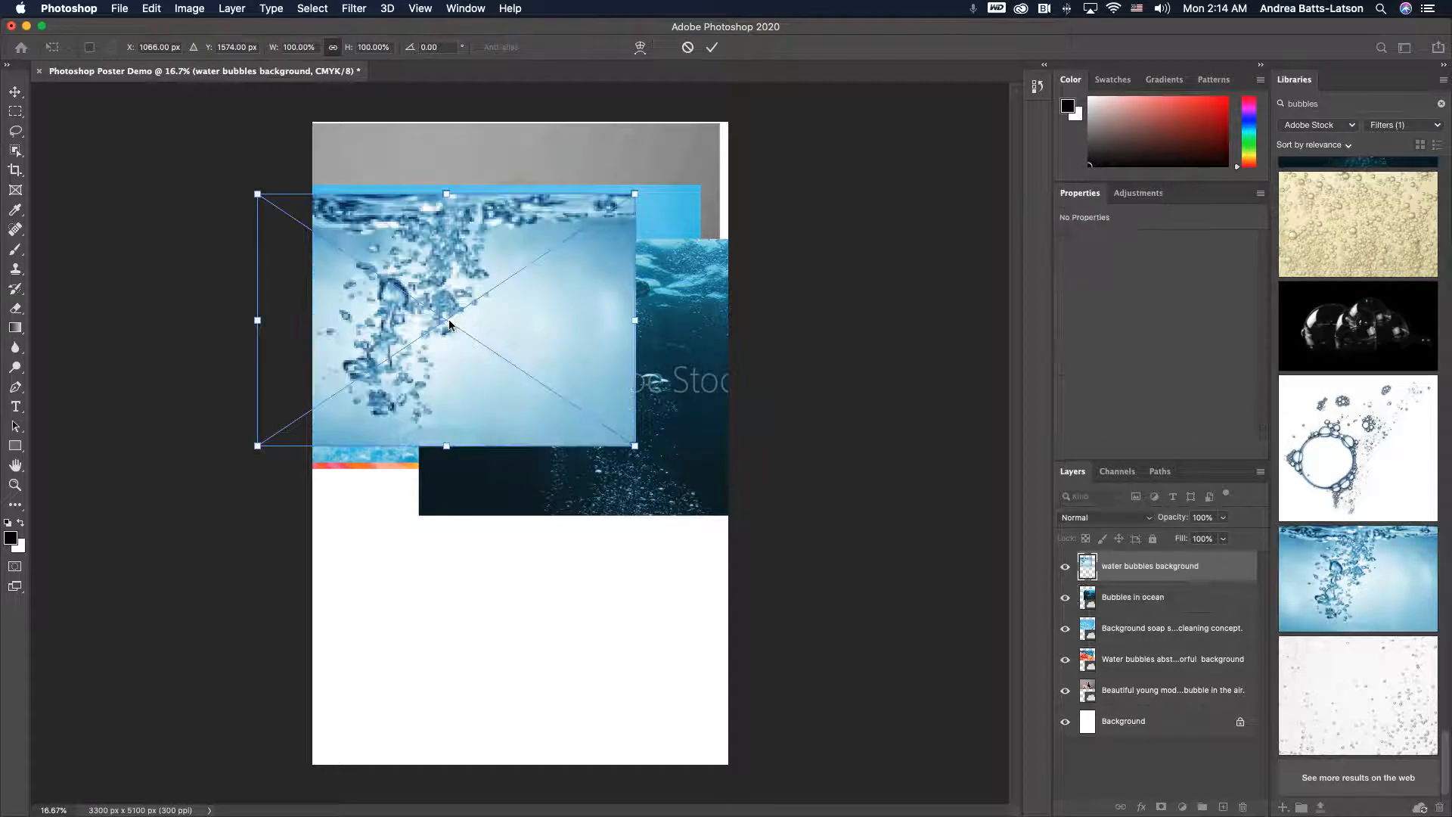
key("Return")
- Place the soap bubbles close-up macro photography preview onto the poster's upper area
scroll(1333, 426, "up", 5)
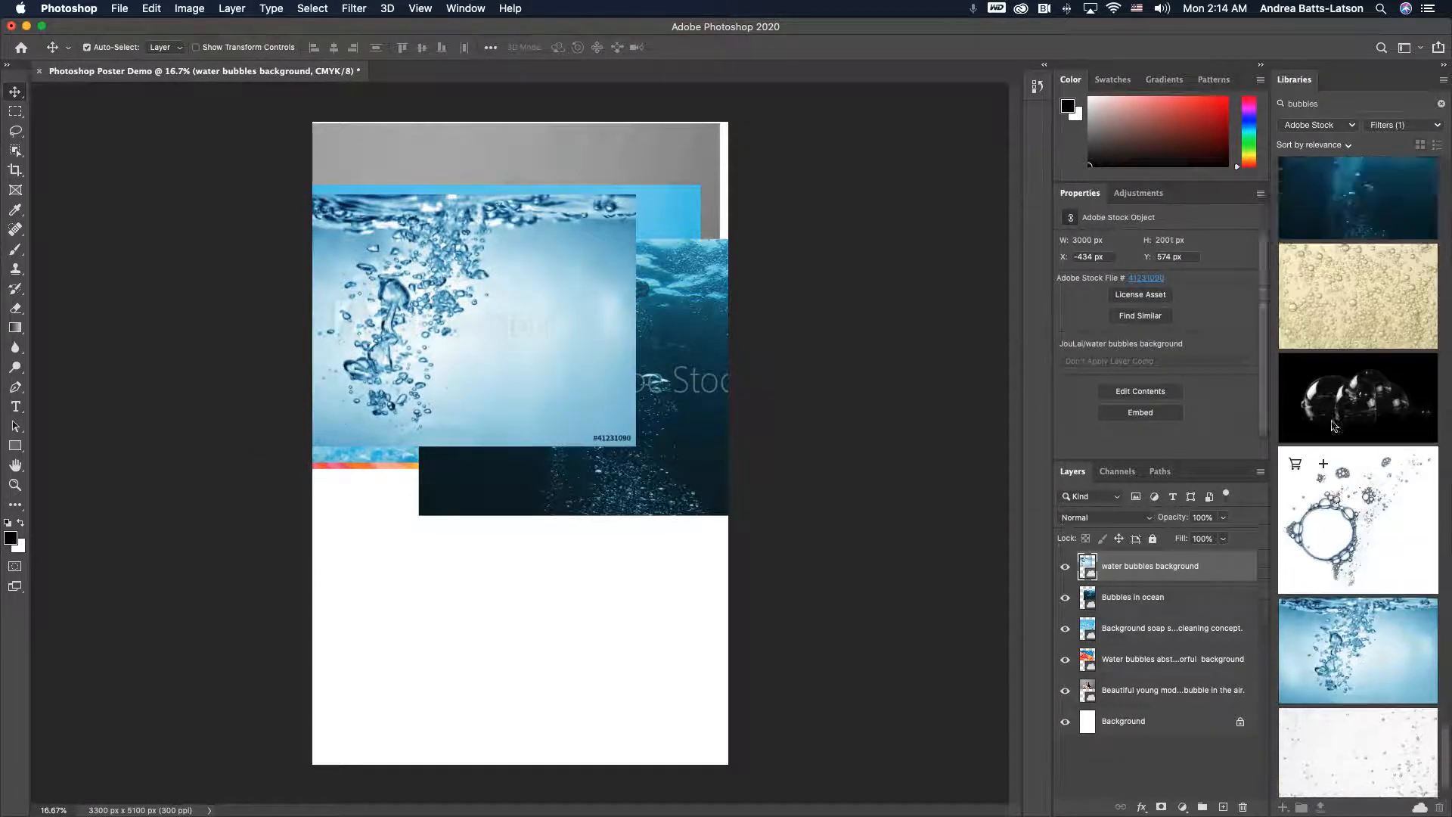
scroll(1333, 426, "up", 10)
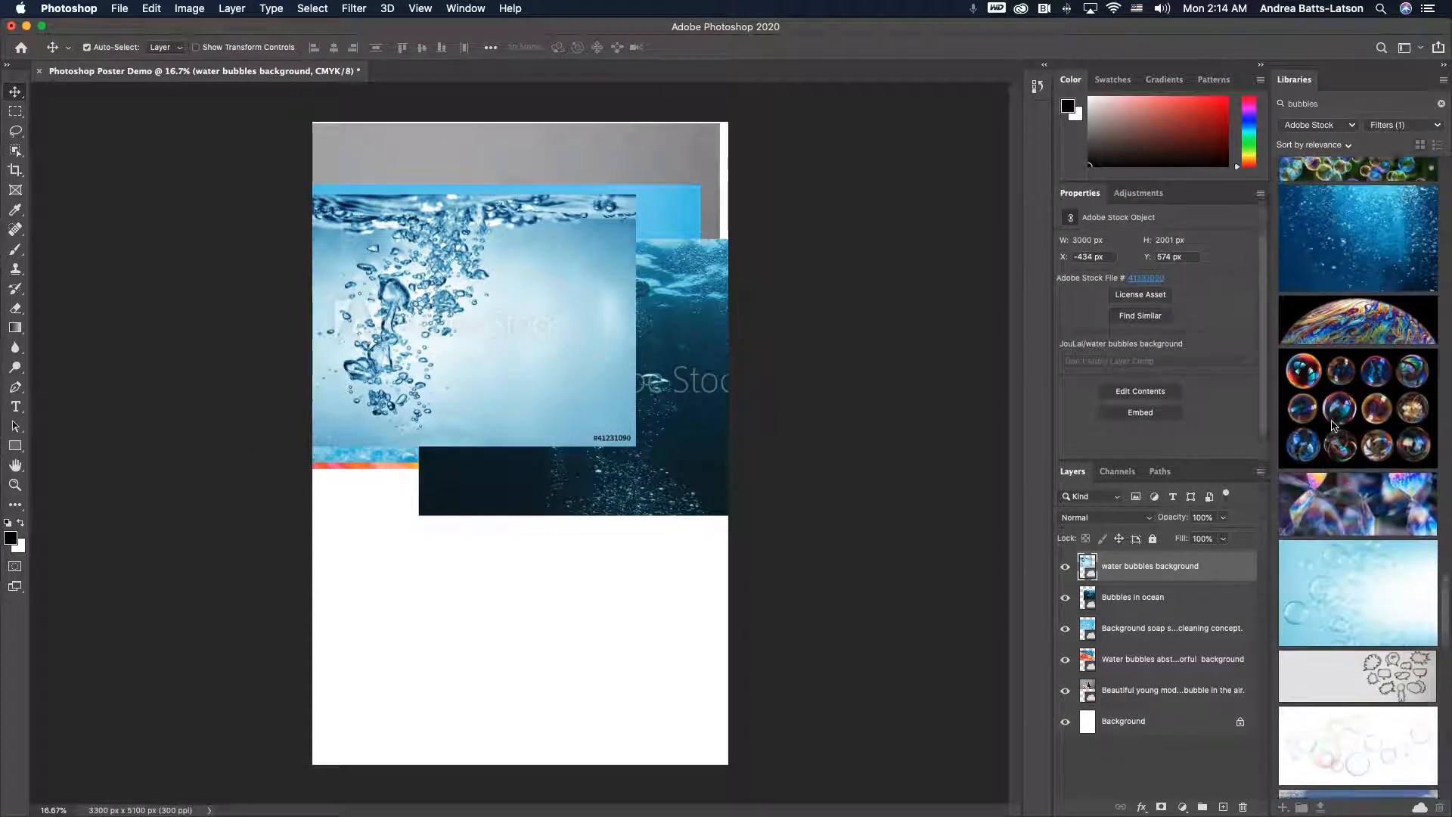
scroll(1332, 426, "down", 5)
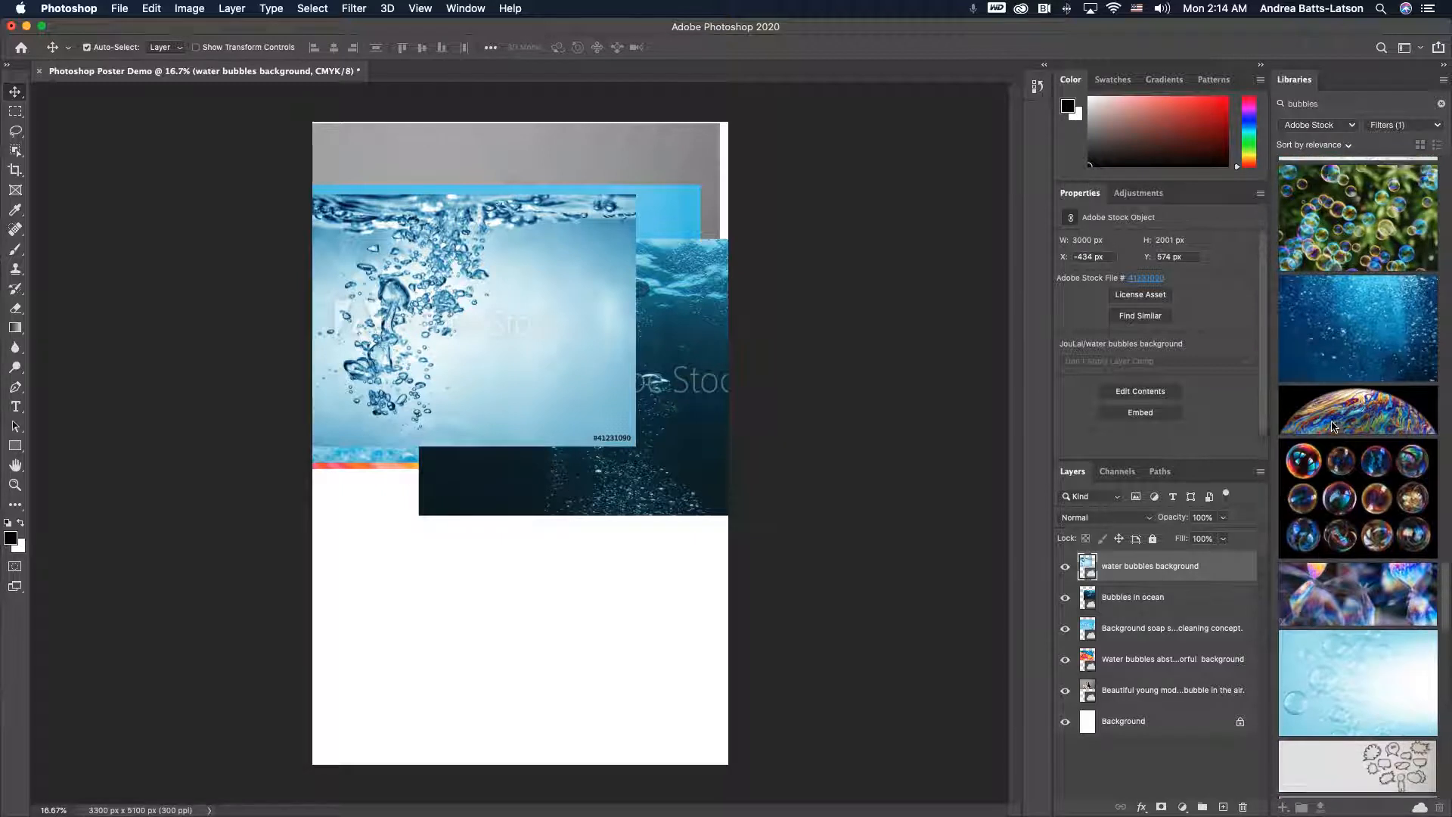
scroll(1339, 446, "down", 3)
left_click_drag(1348, 478, 553, 294)
key("Return")
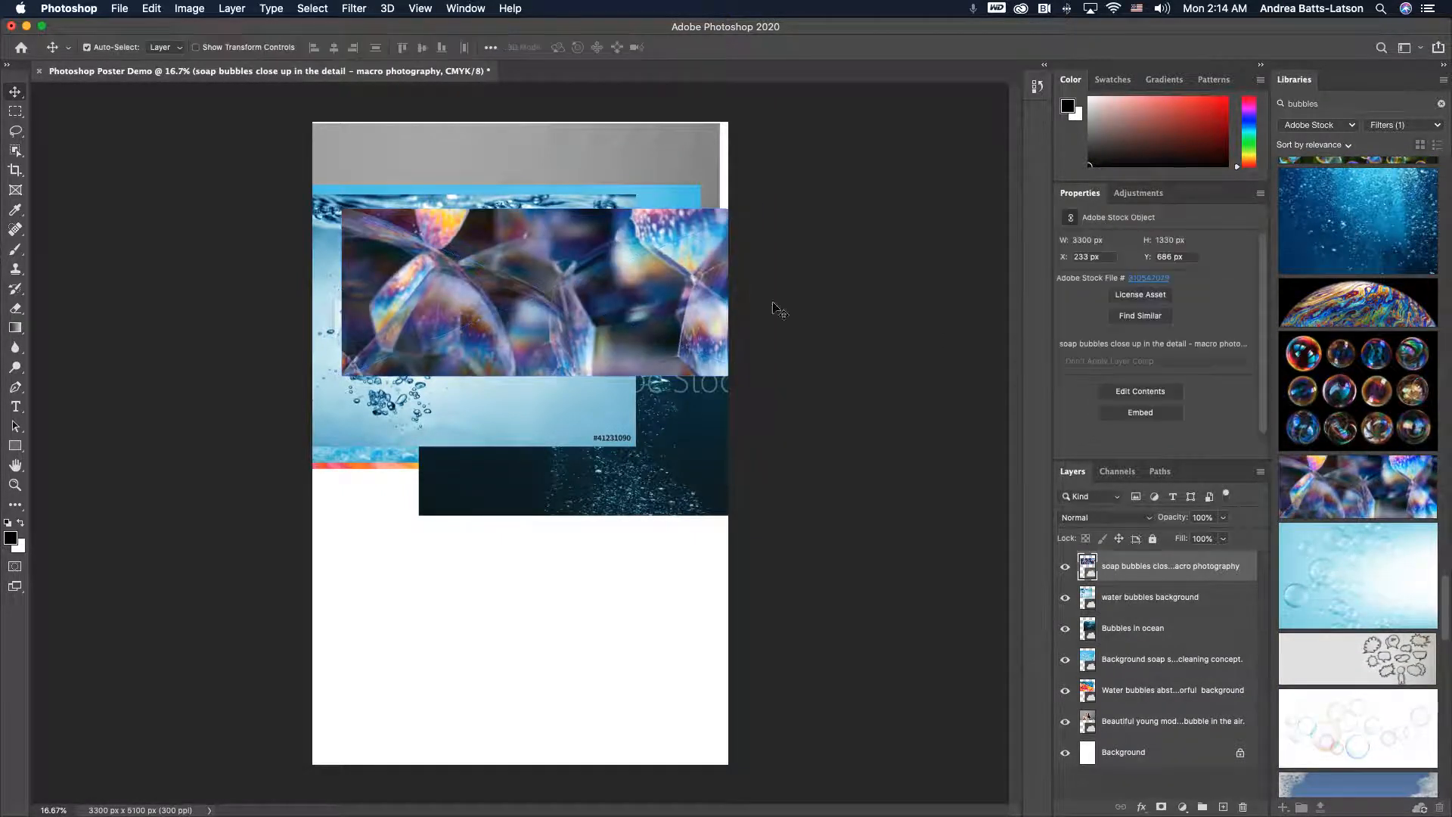
- Place the fizz bubbles preview onto the right side of the poster's upper half
mouse_move(1349, 426)
scroll(1349, 442, "up", 20)
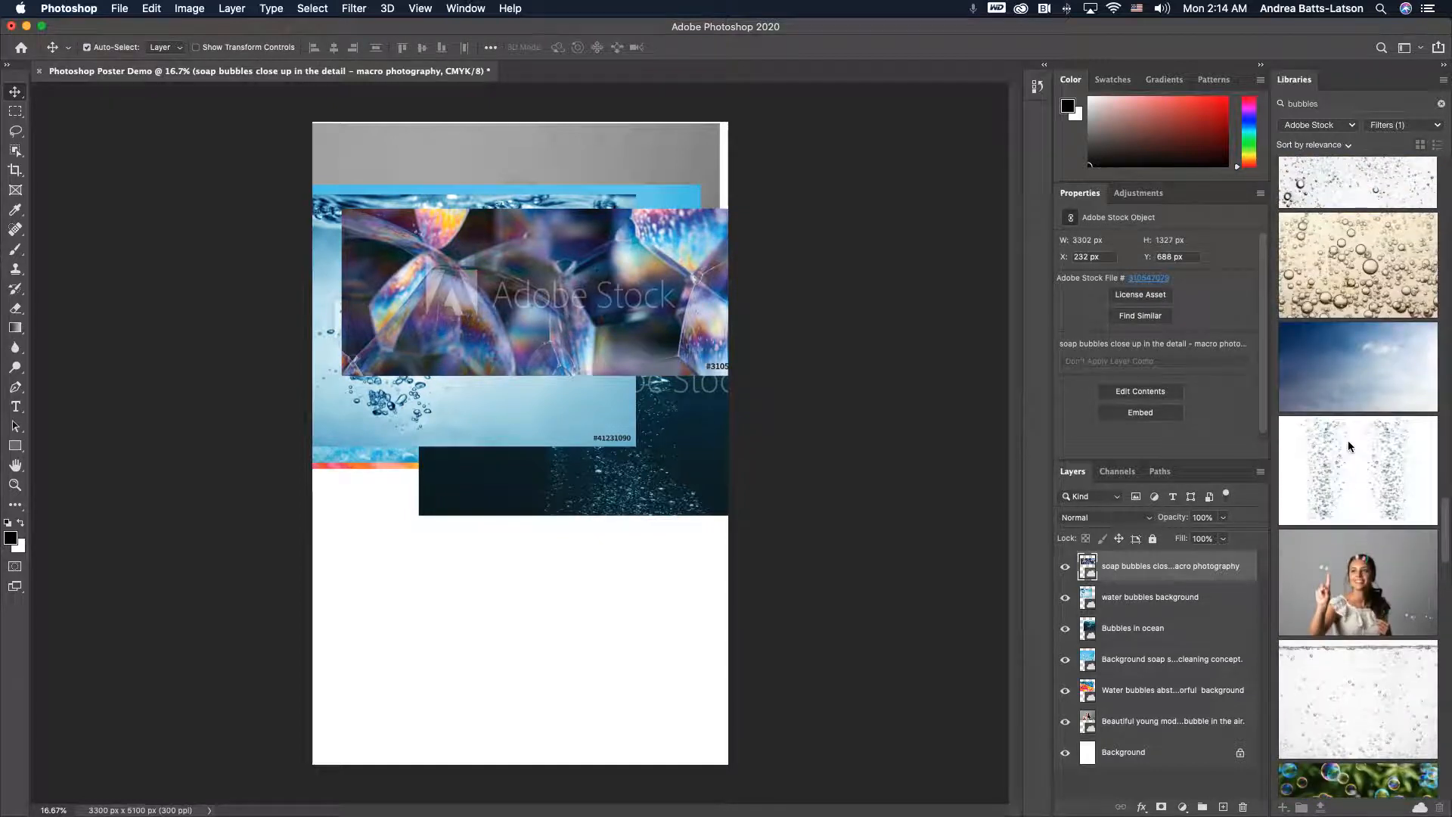
scroll(1348, 440, "up", 5)
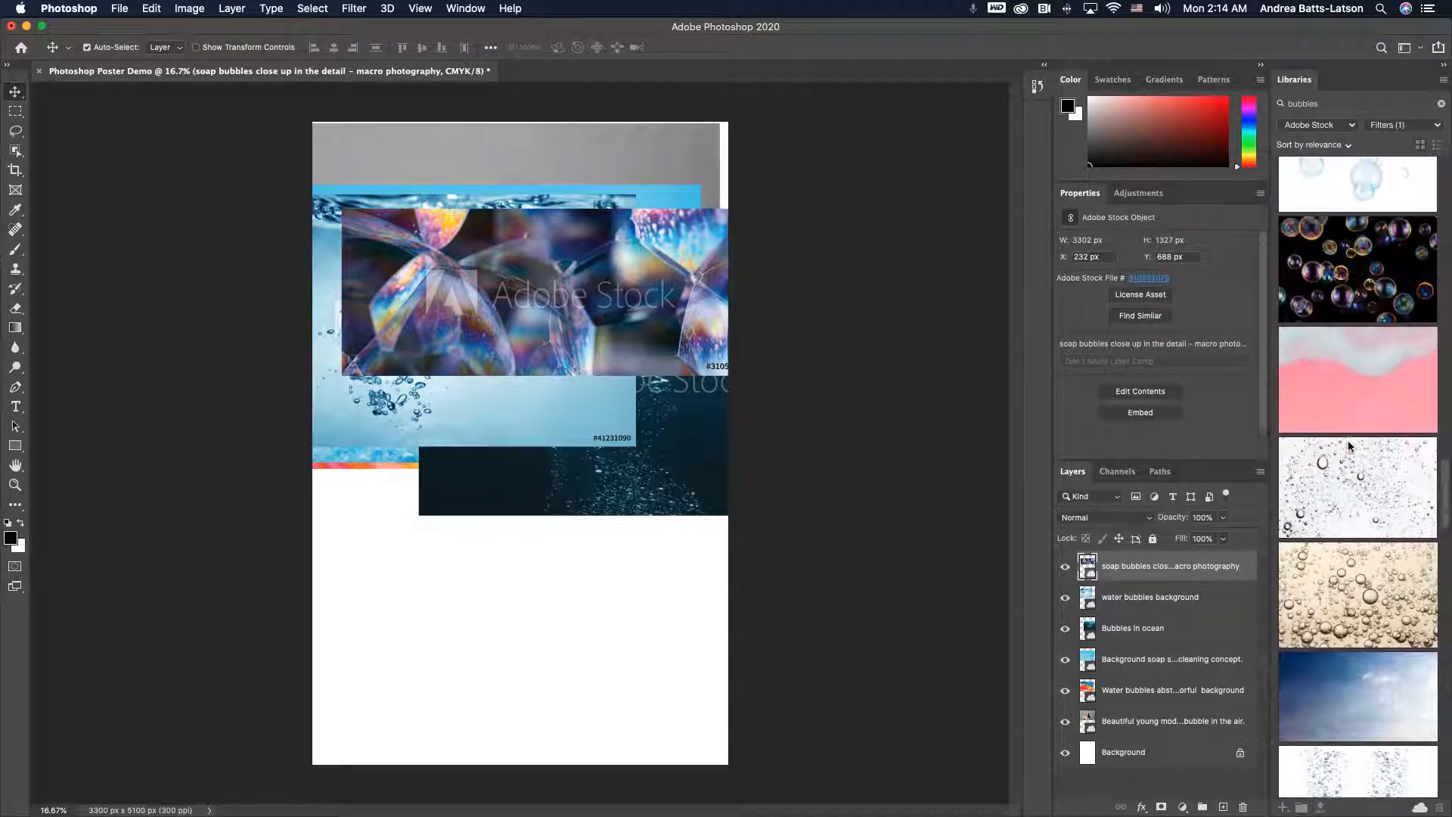
left_click_drag(677, 344, 647, 352)
key("Return")
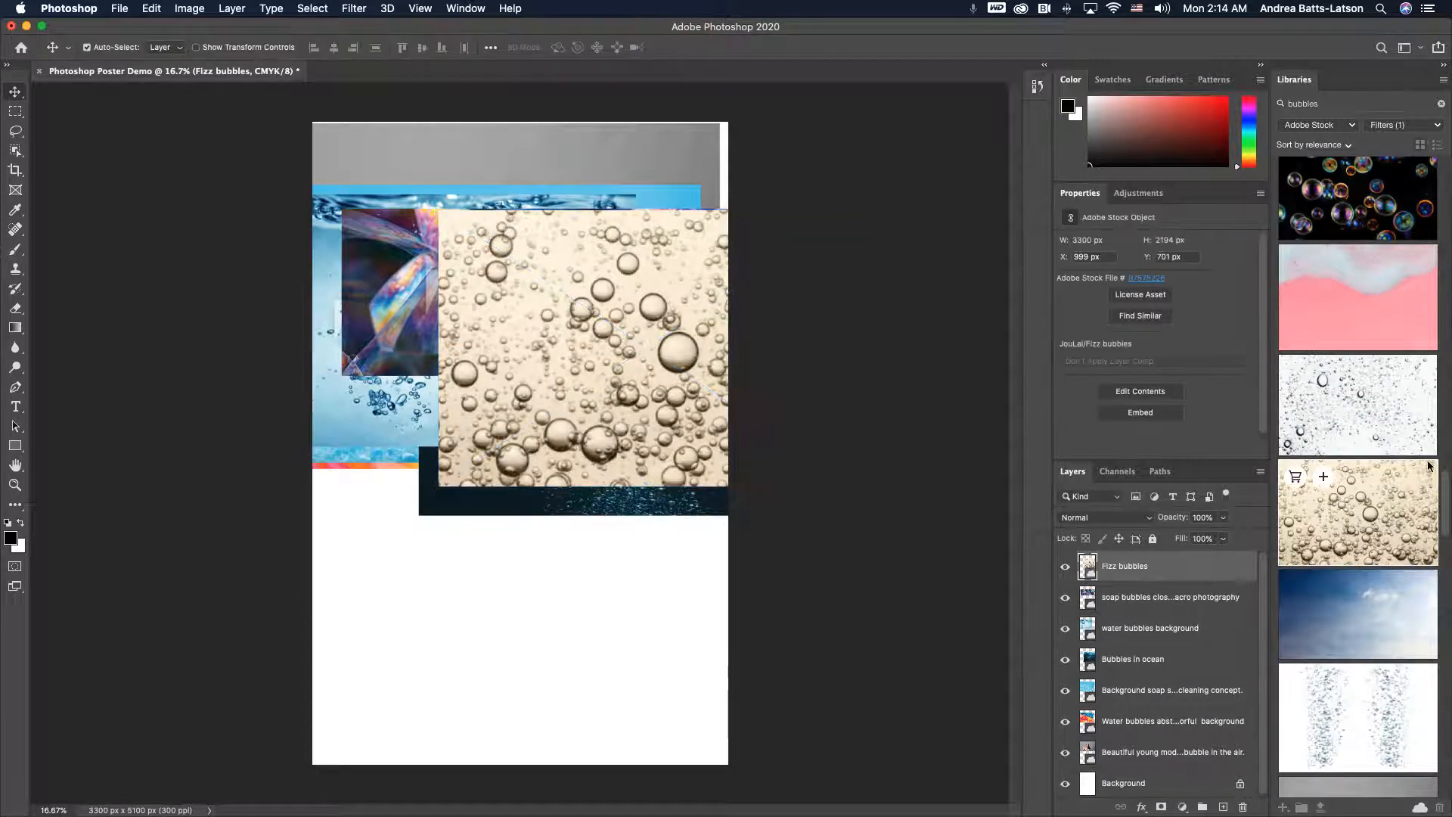
- Place the pink foam bubbles preview at the top and the oil with bubbles preview across the middle
left_click_drag(1346, 301, 583, 252)
key("Return")
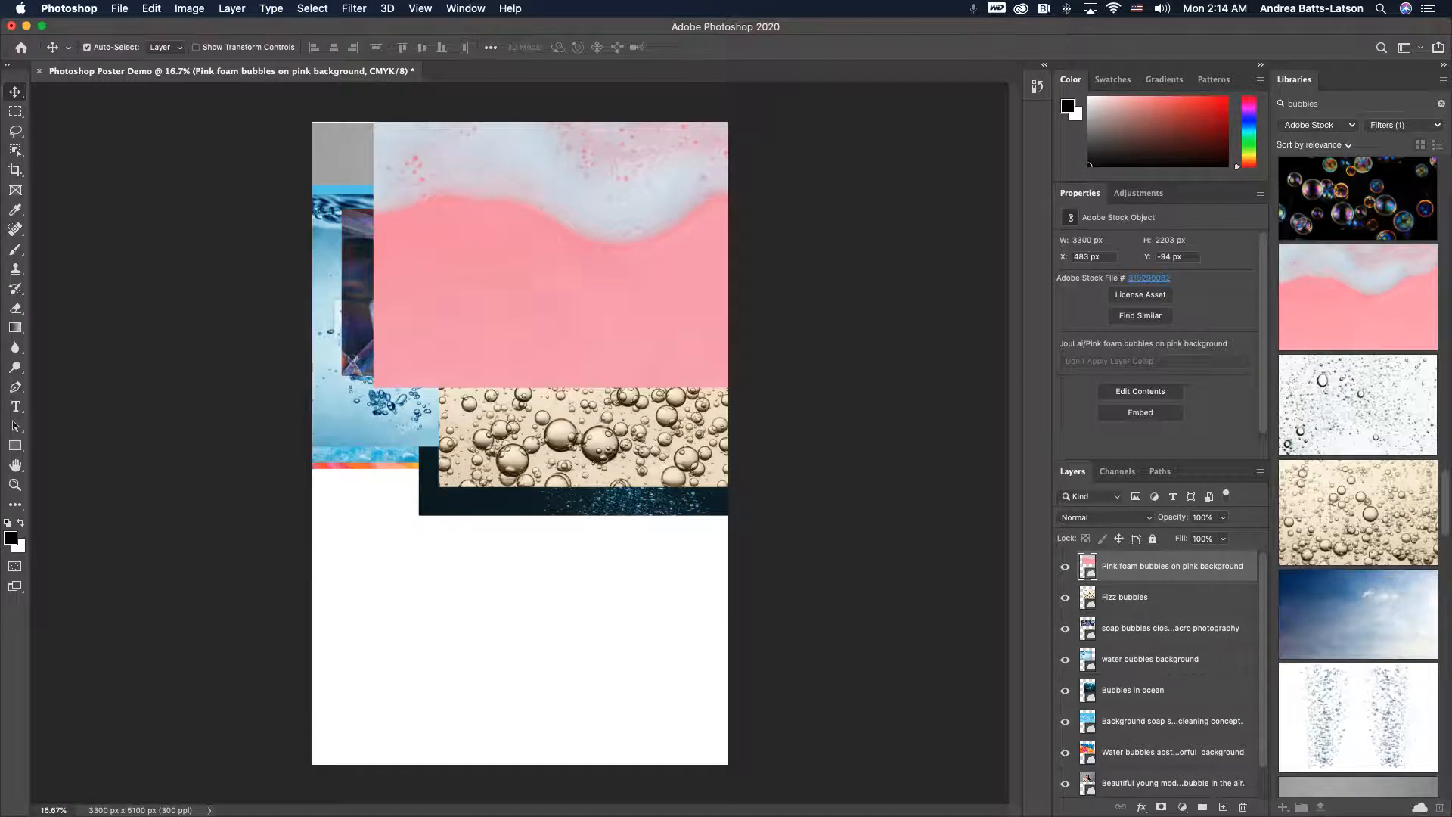
scroll(1354, 378, "up", 5)
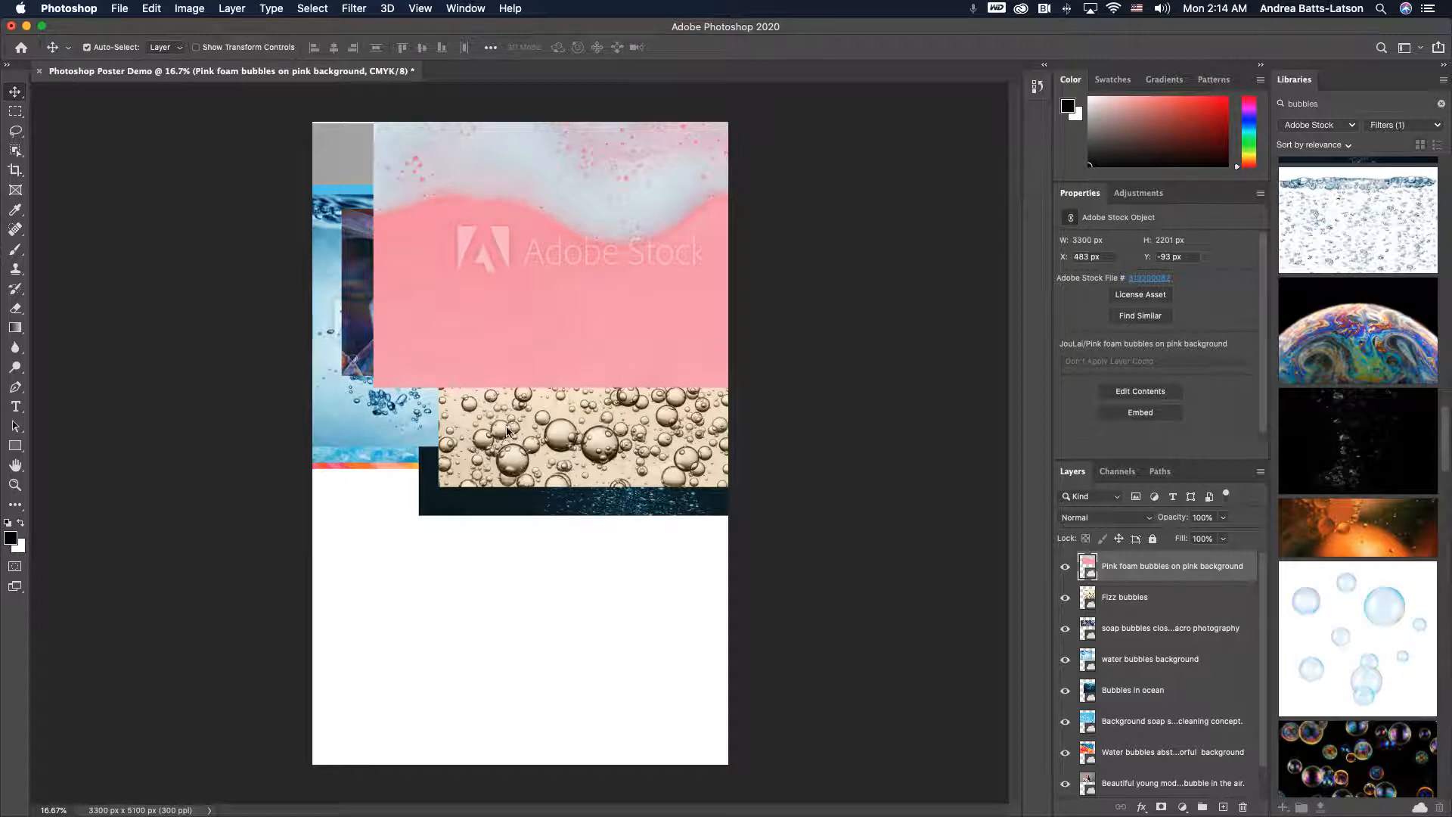
mouse_move(1380, 551)
left_click_drag(1379, 556, 489, 389)
key("Return")
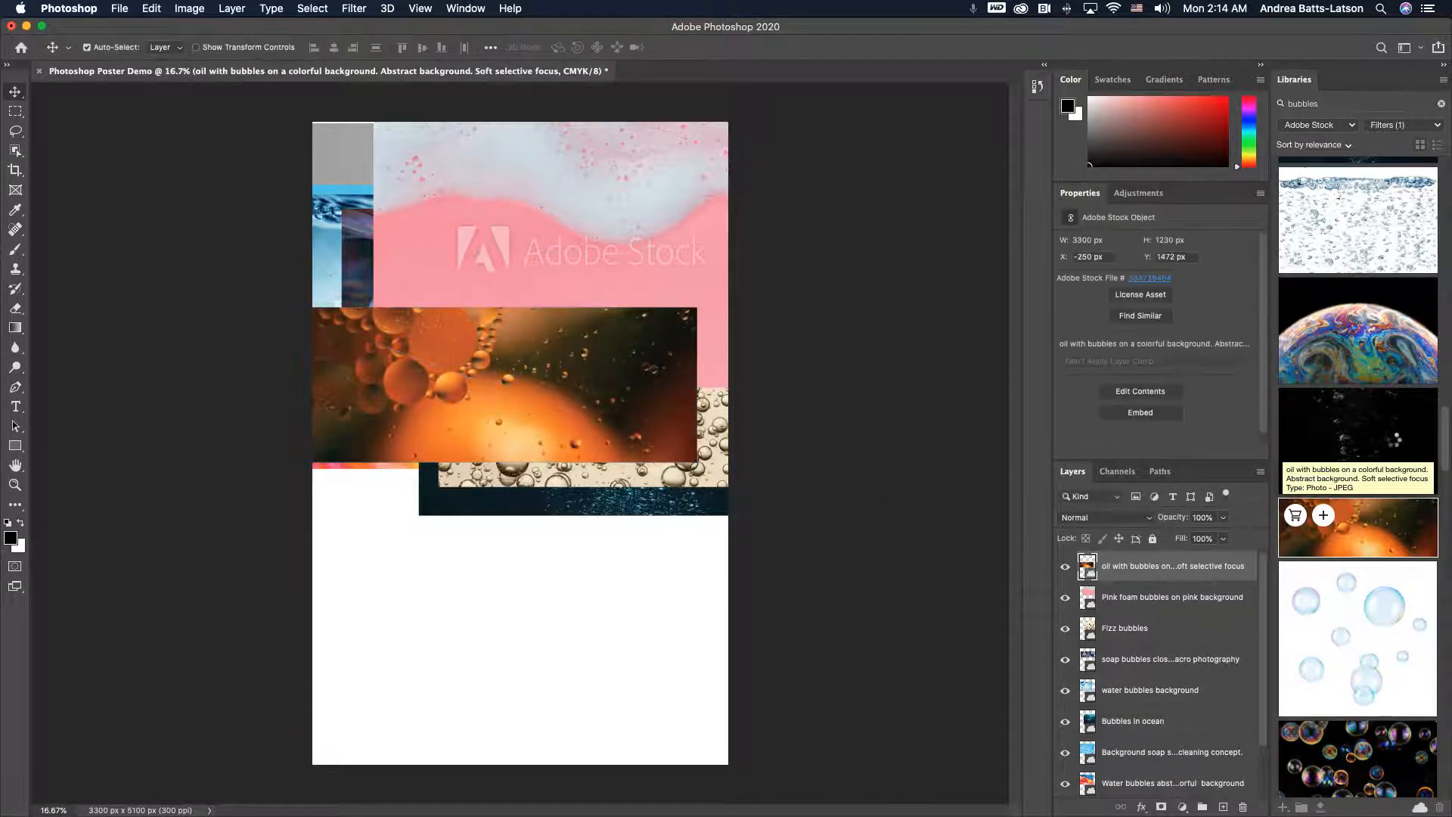
- Place the iridescent soap bubble planet preview onto the top of the poster
mouse_move(1361, 373)
scroll(1362, 372, "up", 1)
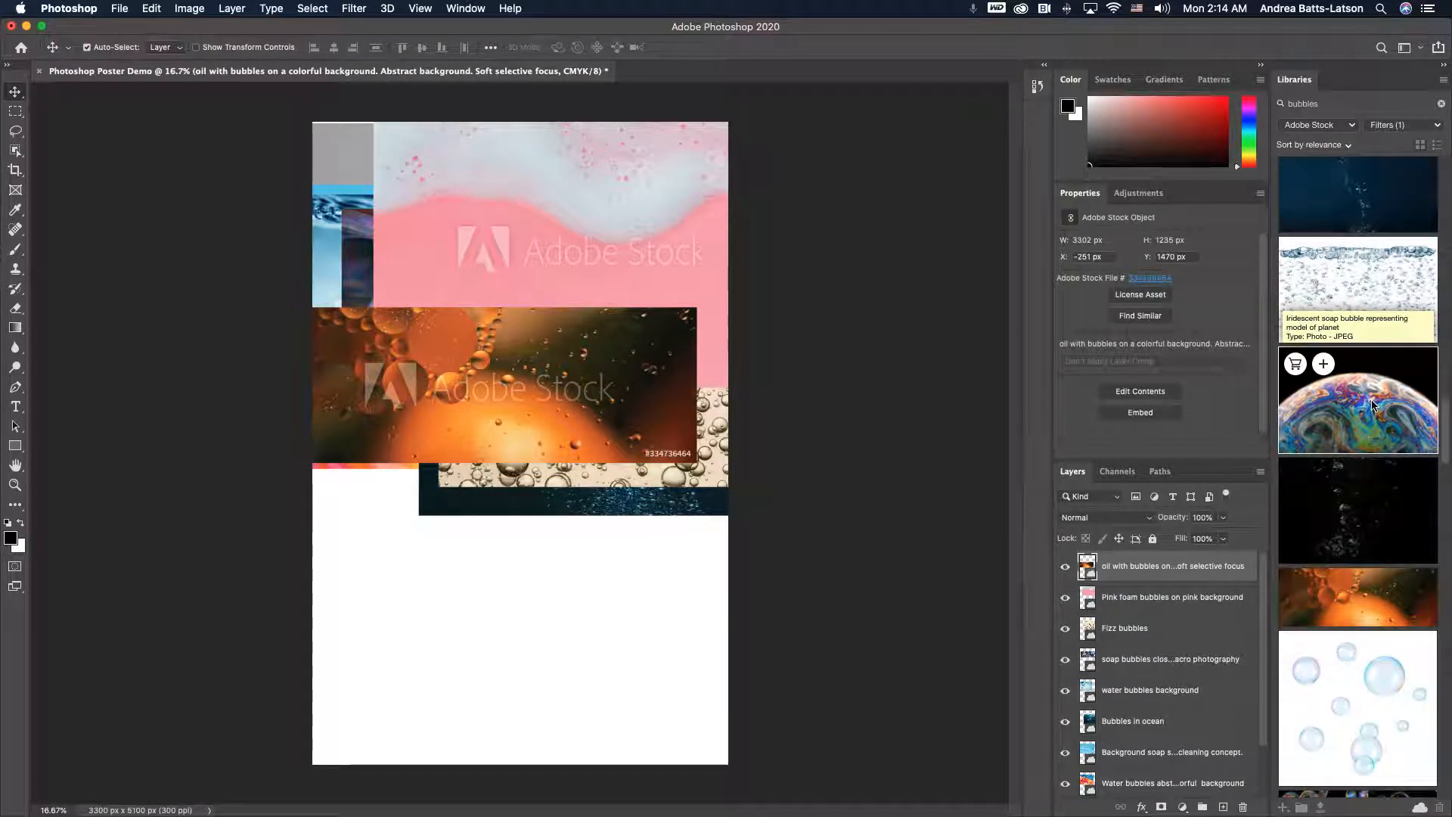
left_click_drag(1373, 406, 558, 248)
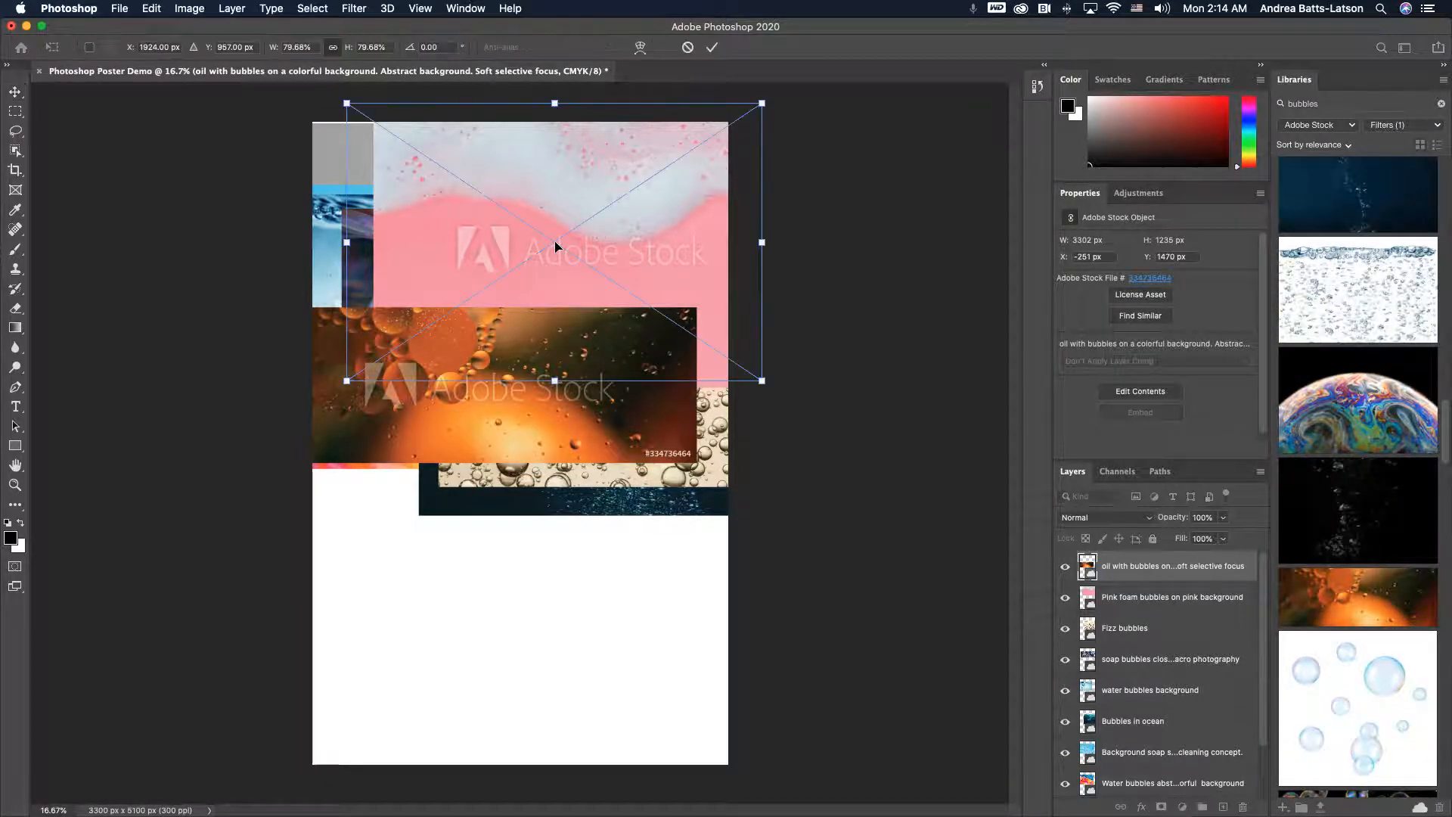
key("Return")
- Place the bubbles on black background preview and the fresh blue water wave panorama preview onto the poster
scroll(1372, 354, "up", 8)
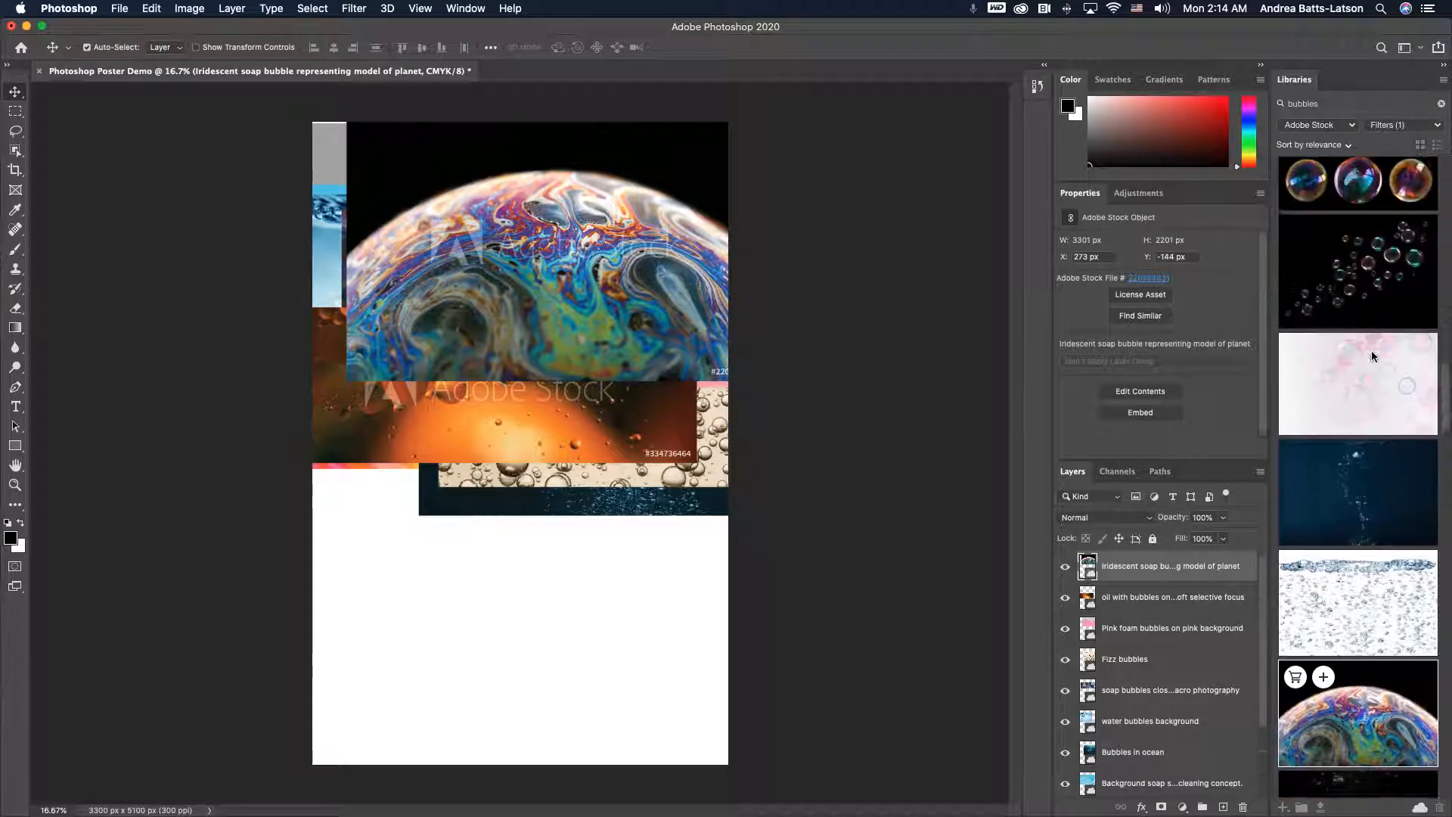
scroll(1372, 354, "up", 1)
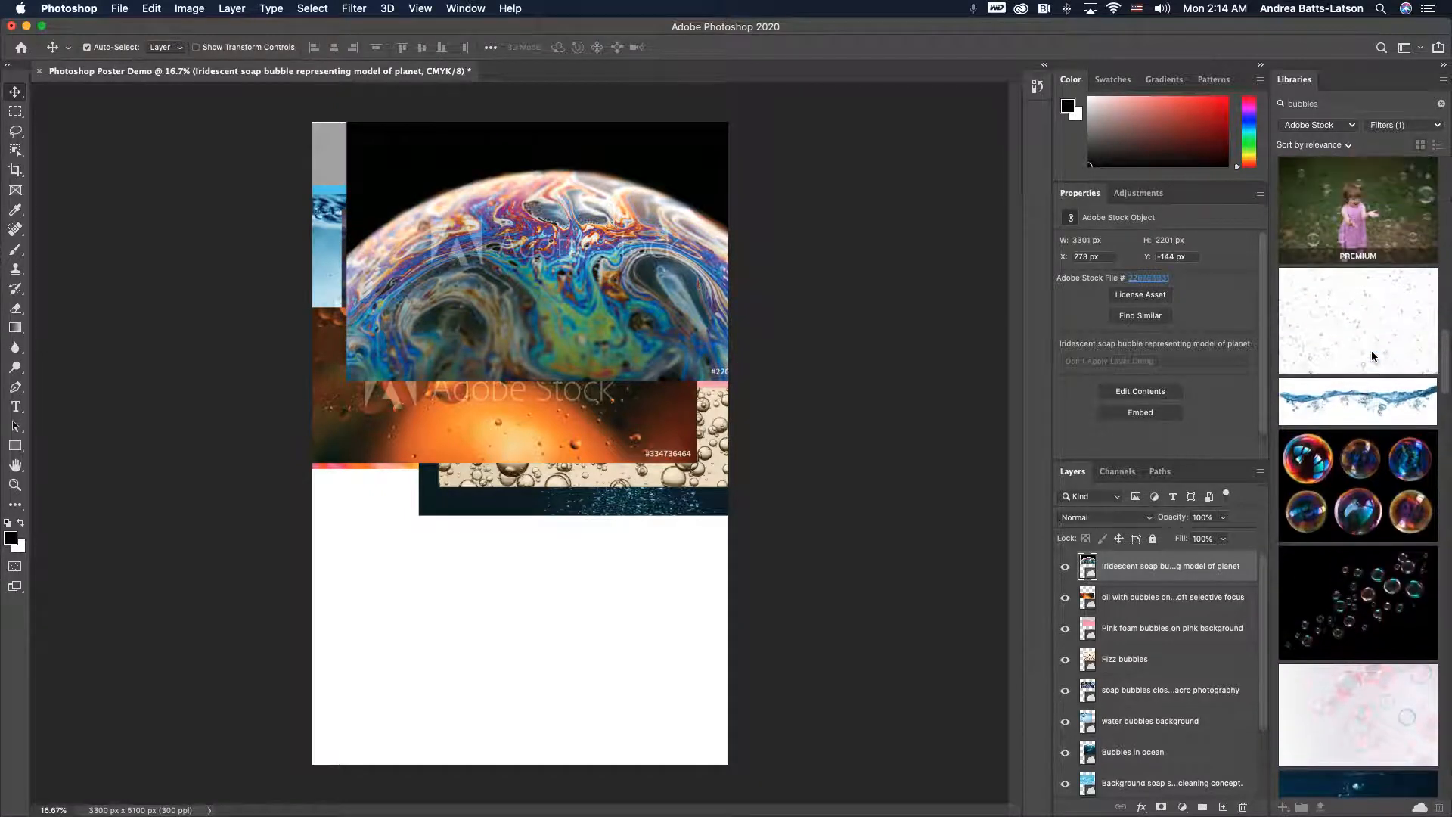
scroll(1372, 354, "down", 1)
left_click_drag(1364, 523, 466, 353)
key("Return")
left_click_drag(1345, 316, 389, 263)
key("Return")
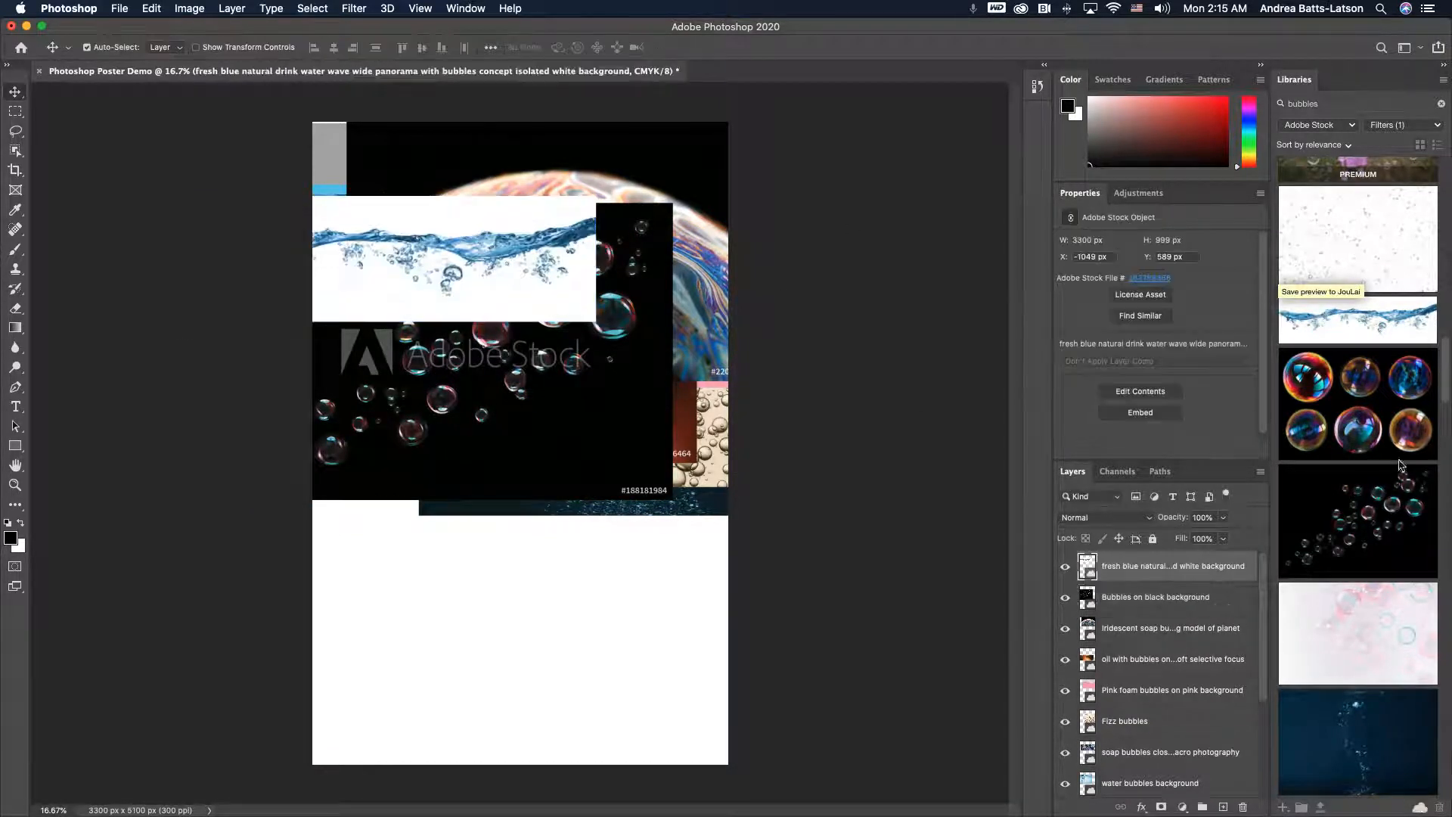
- Place the child in pink dress laughing with soap bubbles preview across the middle of the poster
scroll(1348, 413, "up", 5)
scroll(1348, 413, "up", 2)
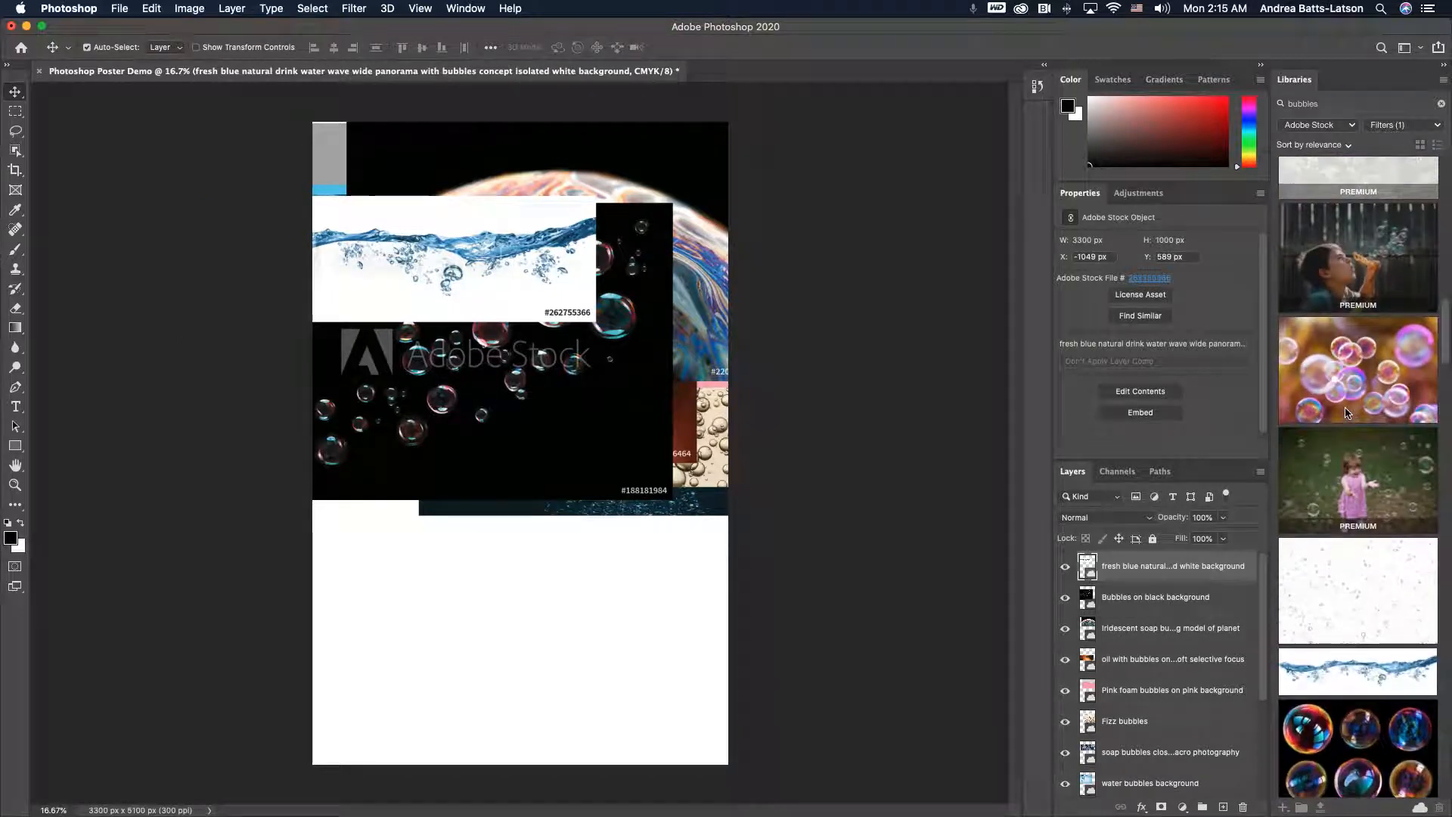
mouse_move(1369, 517)
left_click_drag(1367, 516, 559, 416)
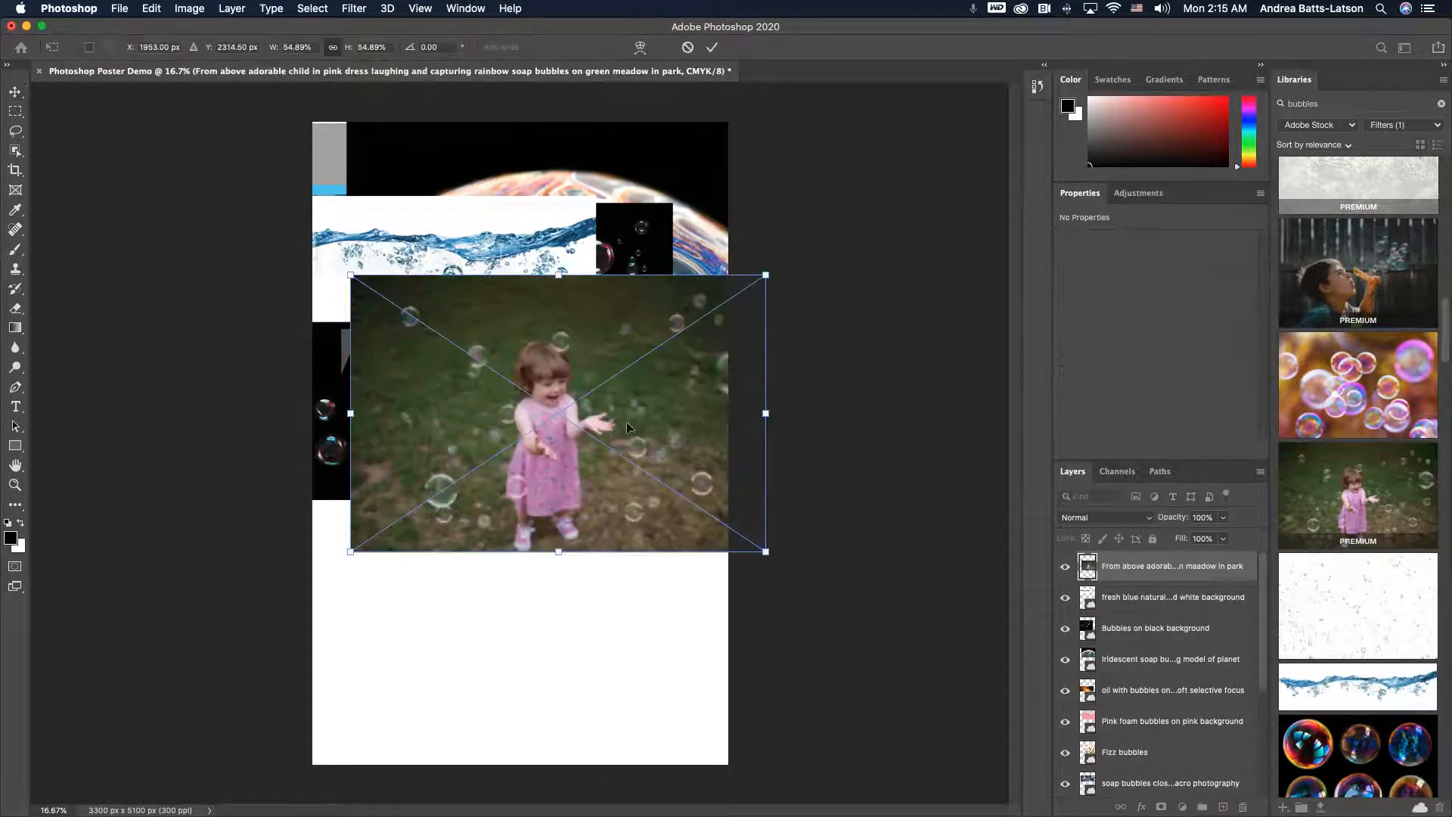
key("Return")
- Place the boy blowing bubbles preview at the top of the poster
mouse_move(1369, 303)
left_click_drag(1370, 287, 559, 300)
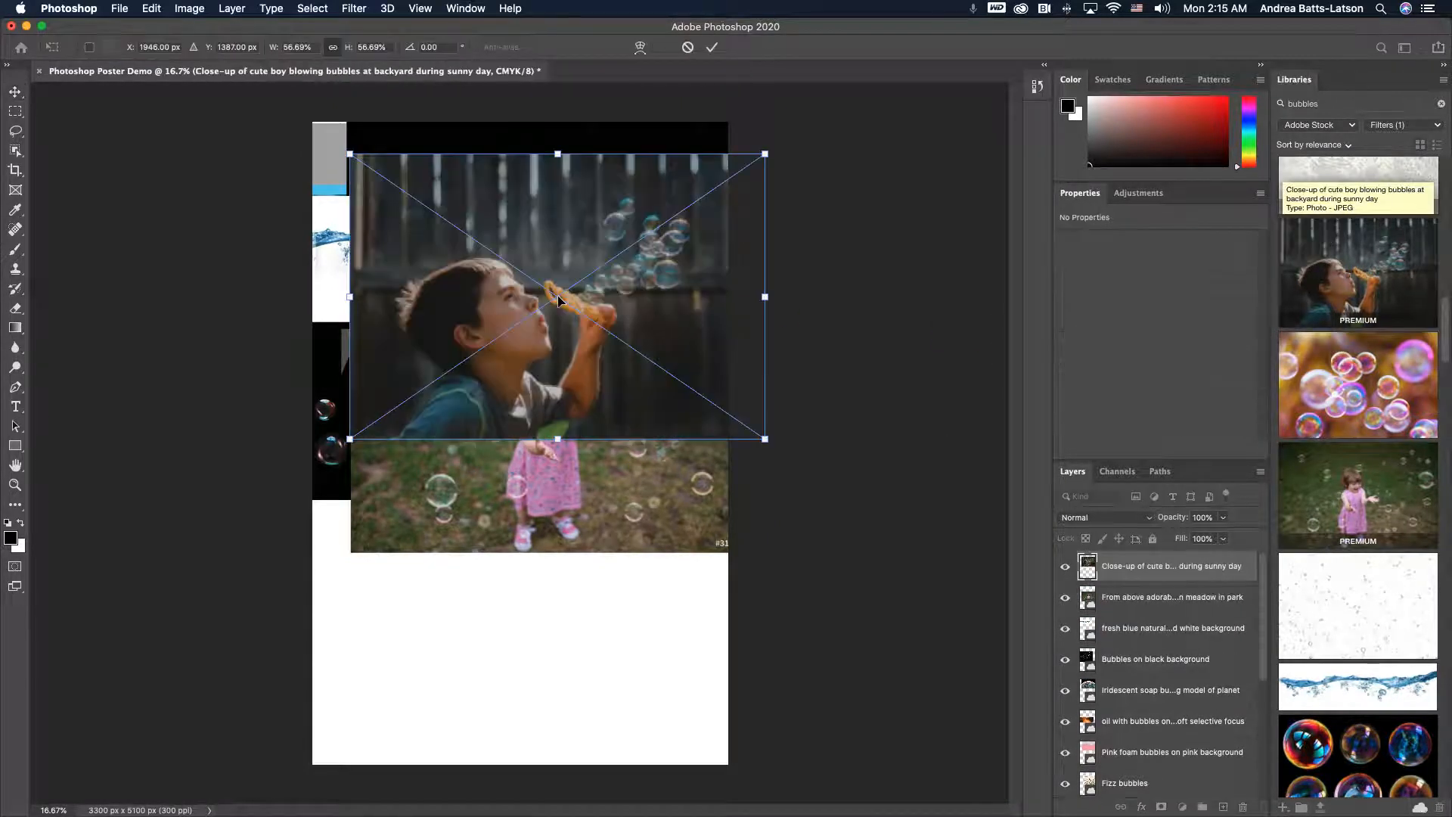
key("Return")
- Place the close up of bubbles in liquid preview over the poster's upper left area
scroll(1310, 416, "up", 3)
scroll(1310, 416, "up", 5)
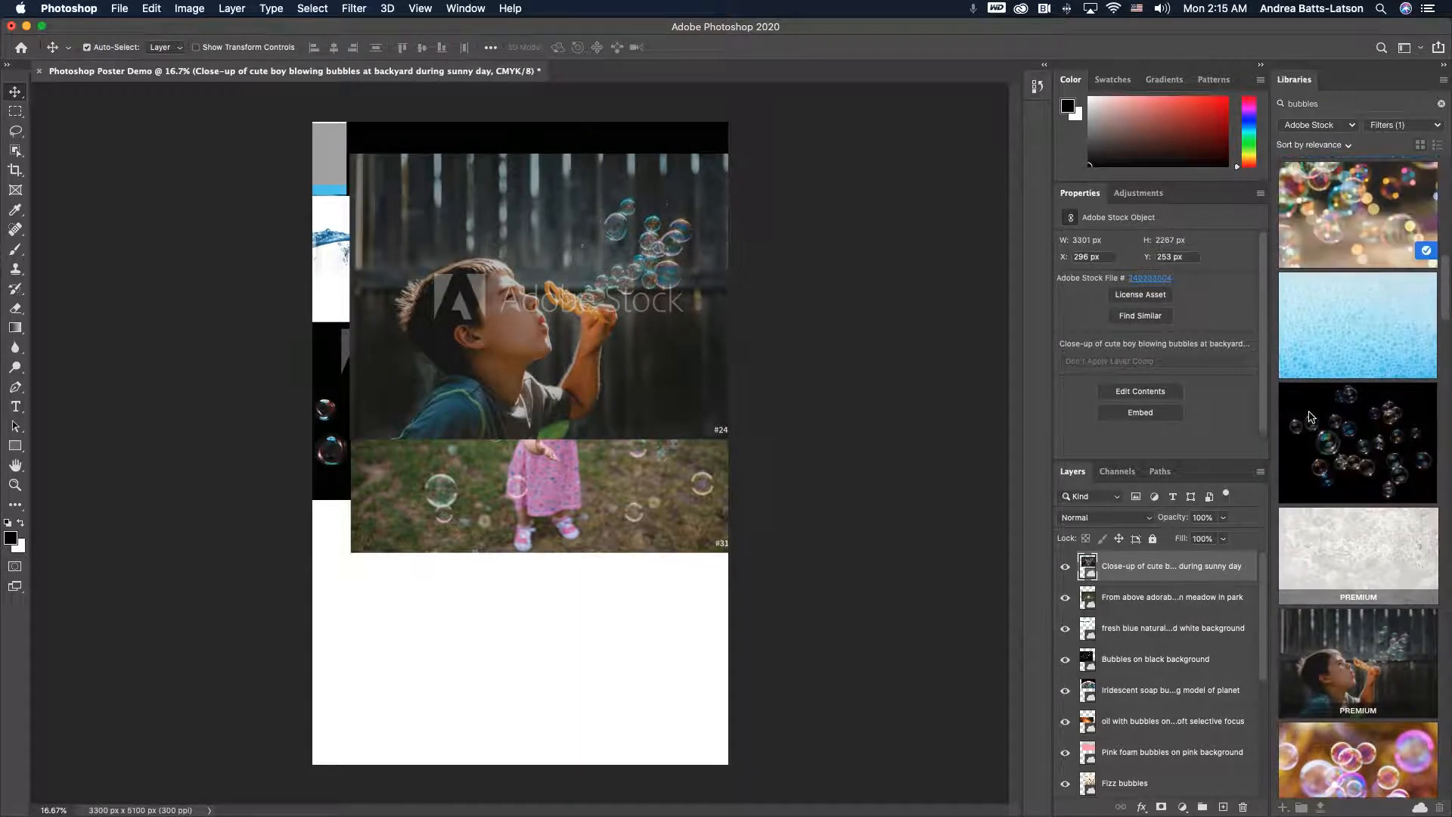
scroll(1311, 416, "up", 2)
mouse_move(1337, 572)
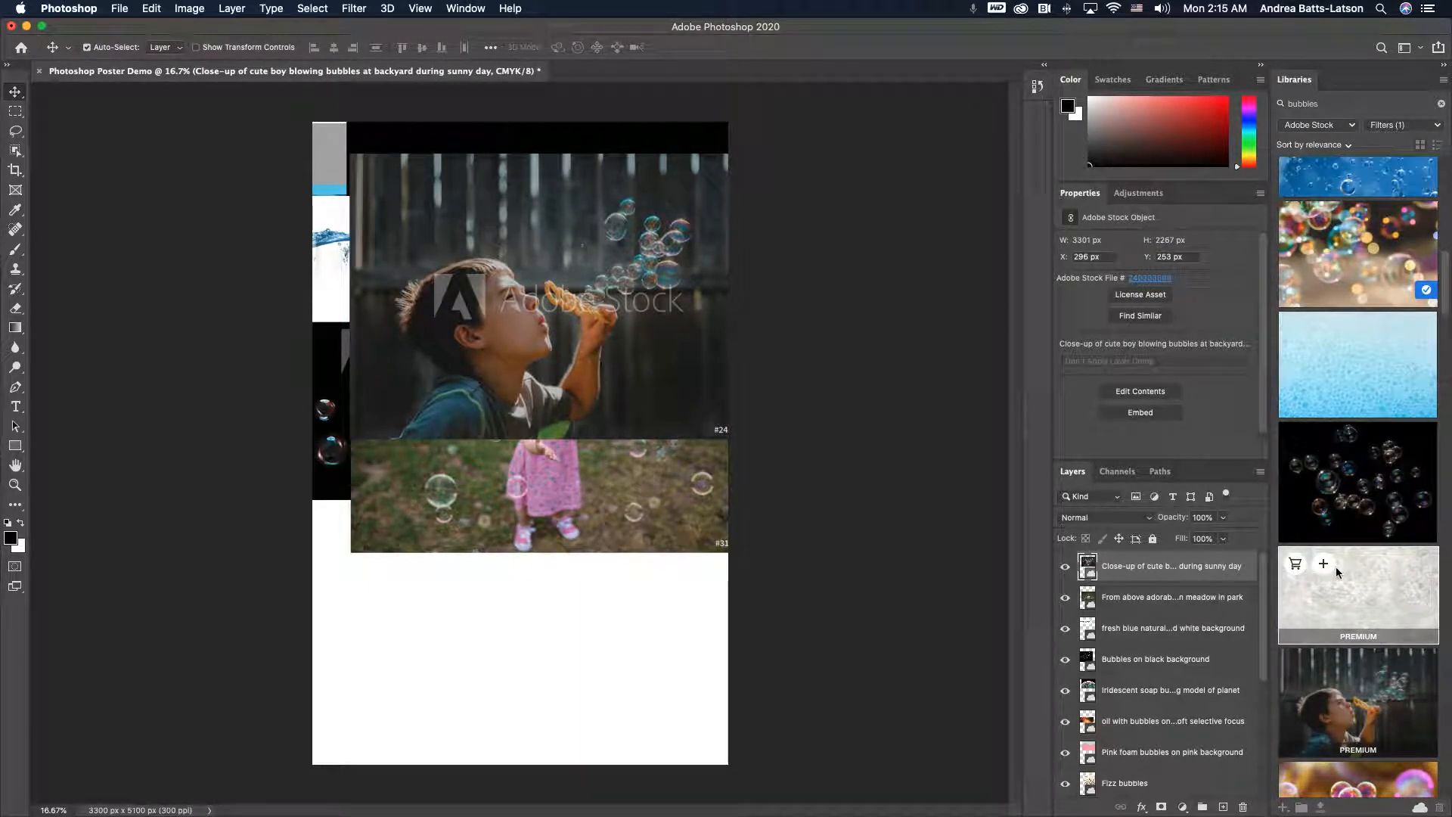
left_click_drag(1346, 577, 424, 321)
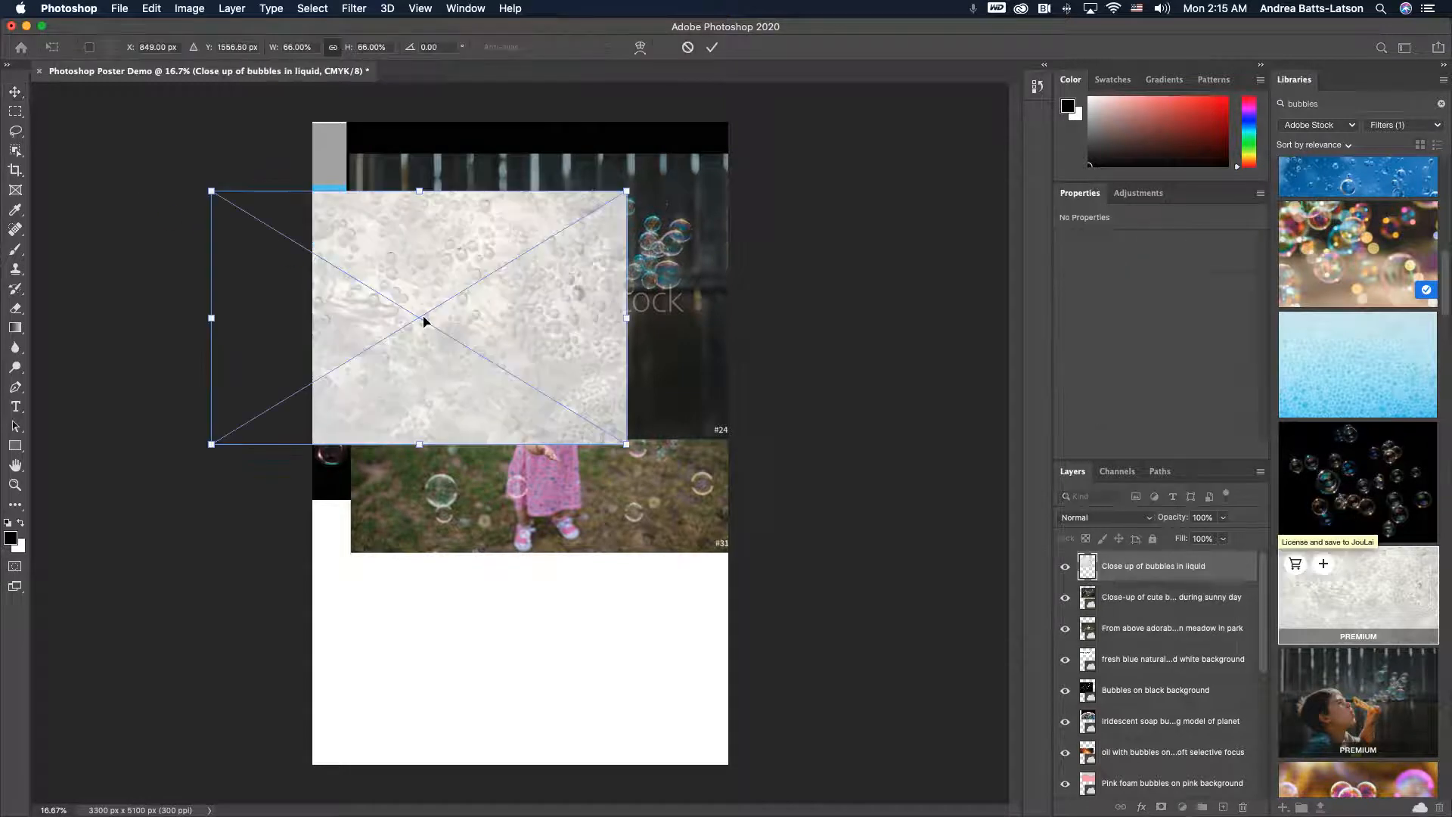
key("Return")
- Place the little girl in orange romper preview at the bottom and move the pink-dress child image down above it
scroll(1393, 406, "up", 6)
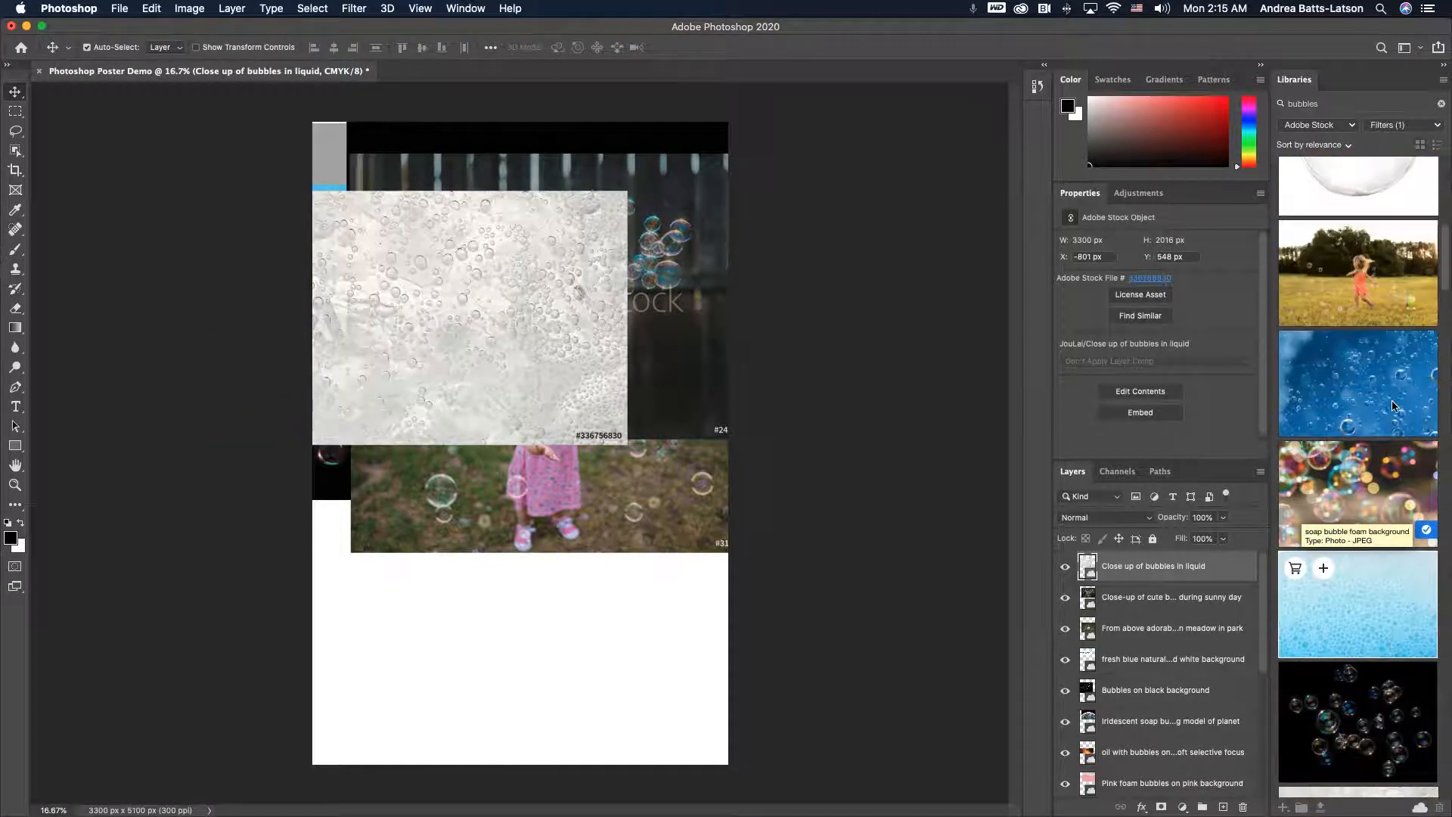
scroll(1391, 407, "up", 5)
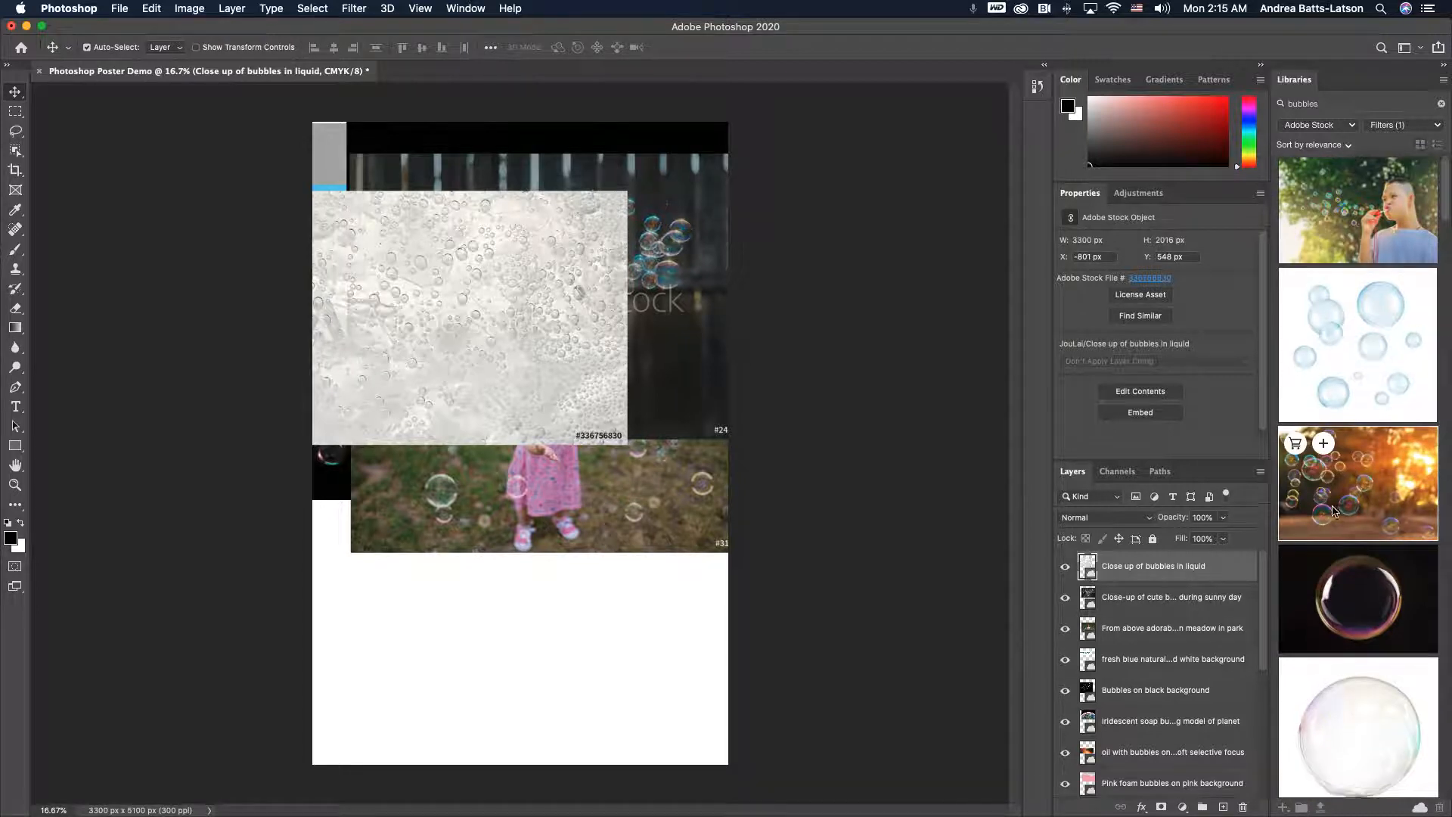
scroll(1337, 560, "down", 4)
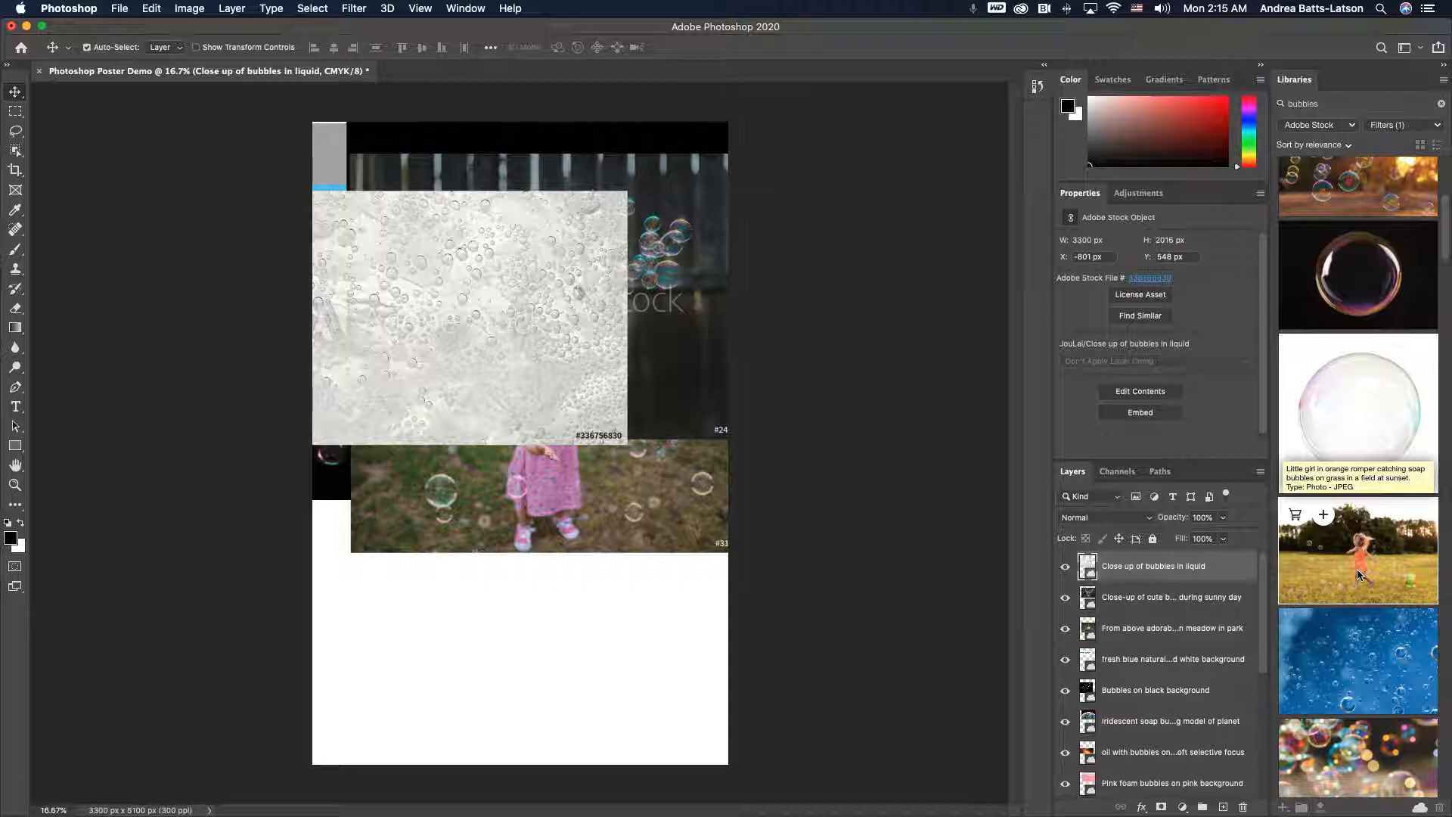
left_click_drag(1369, 575, 542, 723)
key("Return")
left_click(578, 535)
left_click_drag(579, 535, 578, 615)
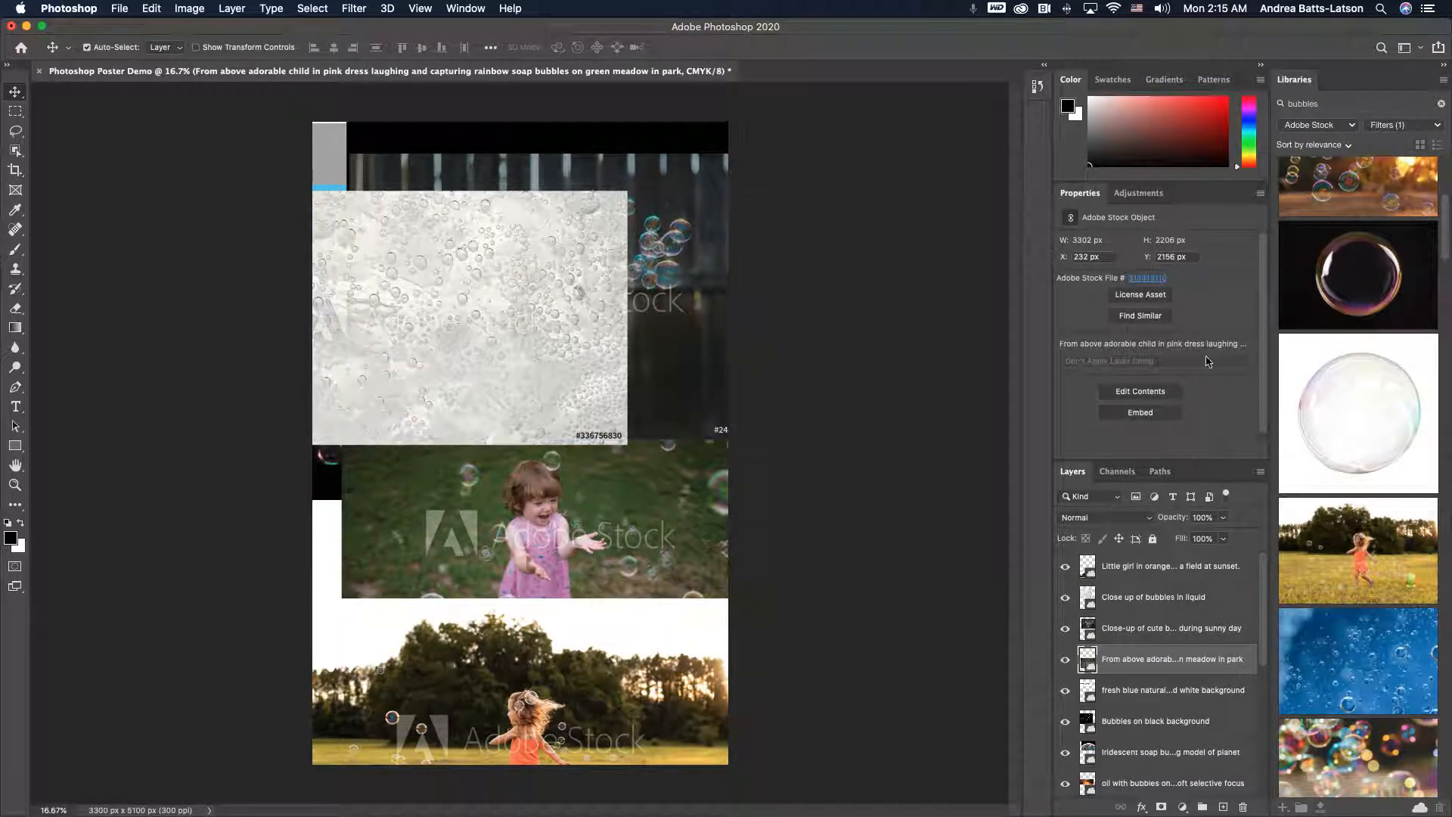
- Browse the layer stack and the Adjustments panel
scroll(1165, 715, "down", 5)
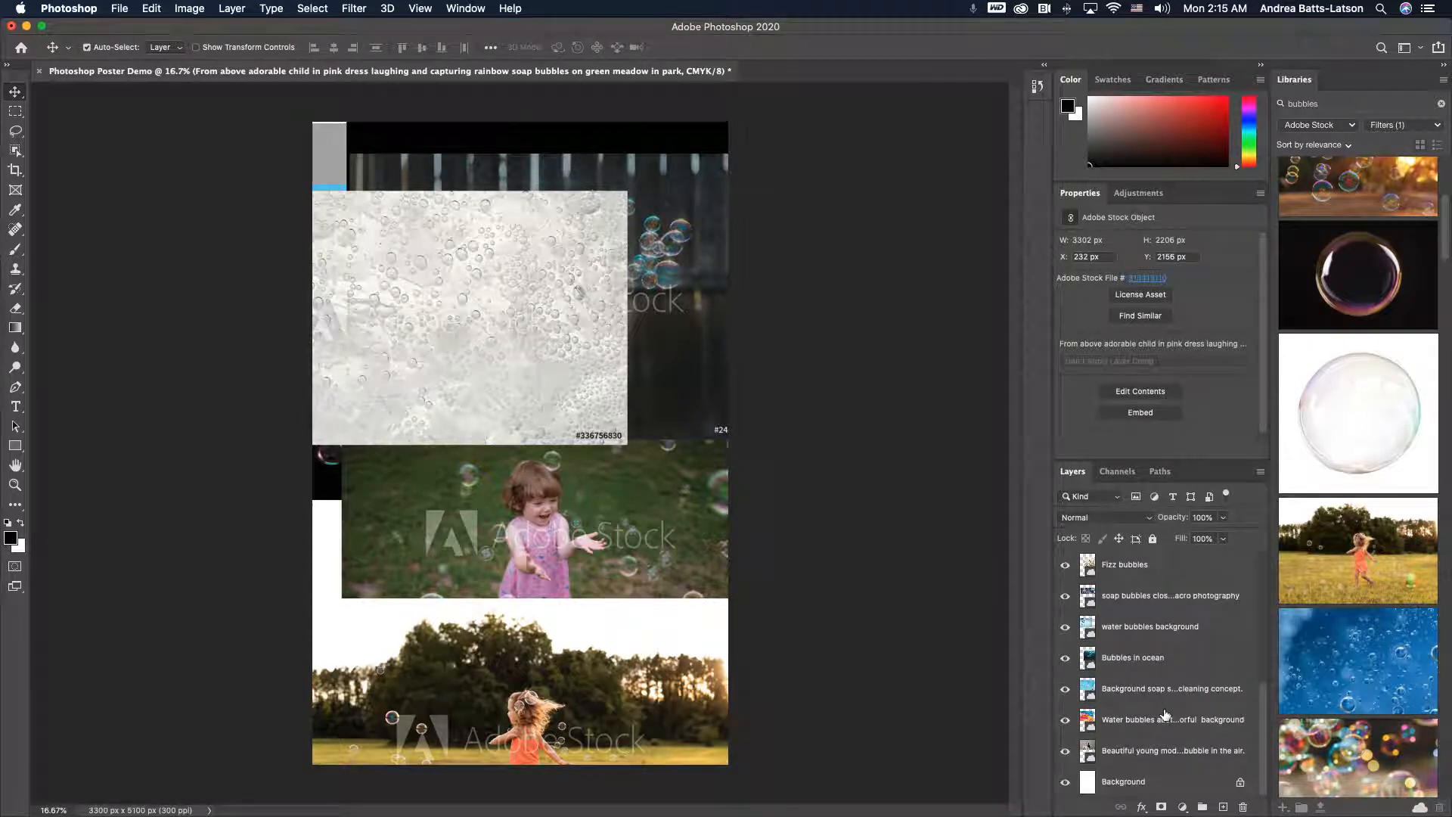
scroll(1165, 715, "up", 5)
scroll(1165, 715, "down", 5)
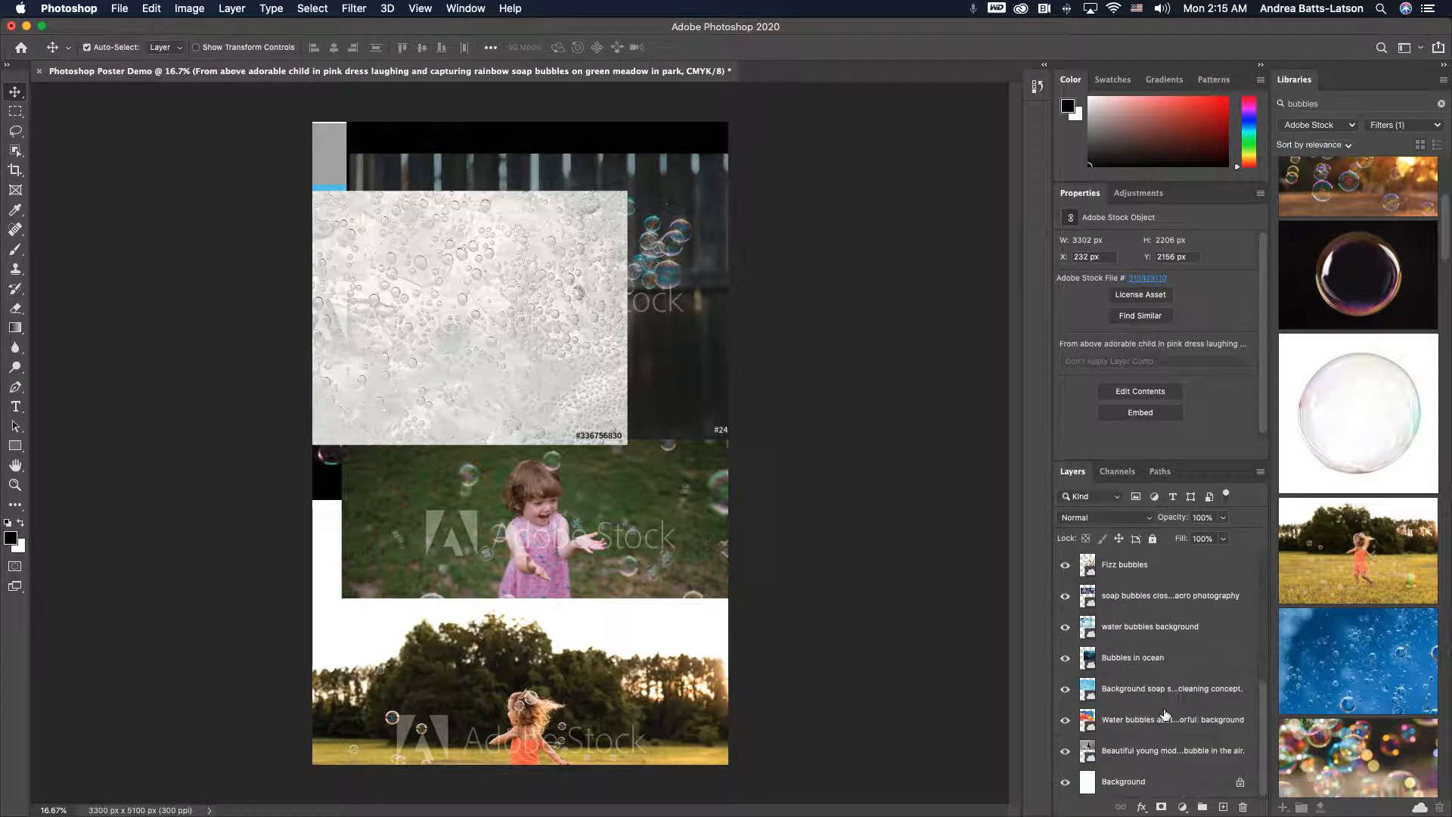
scroll(1165, 715, "up", 4)
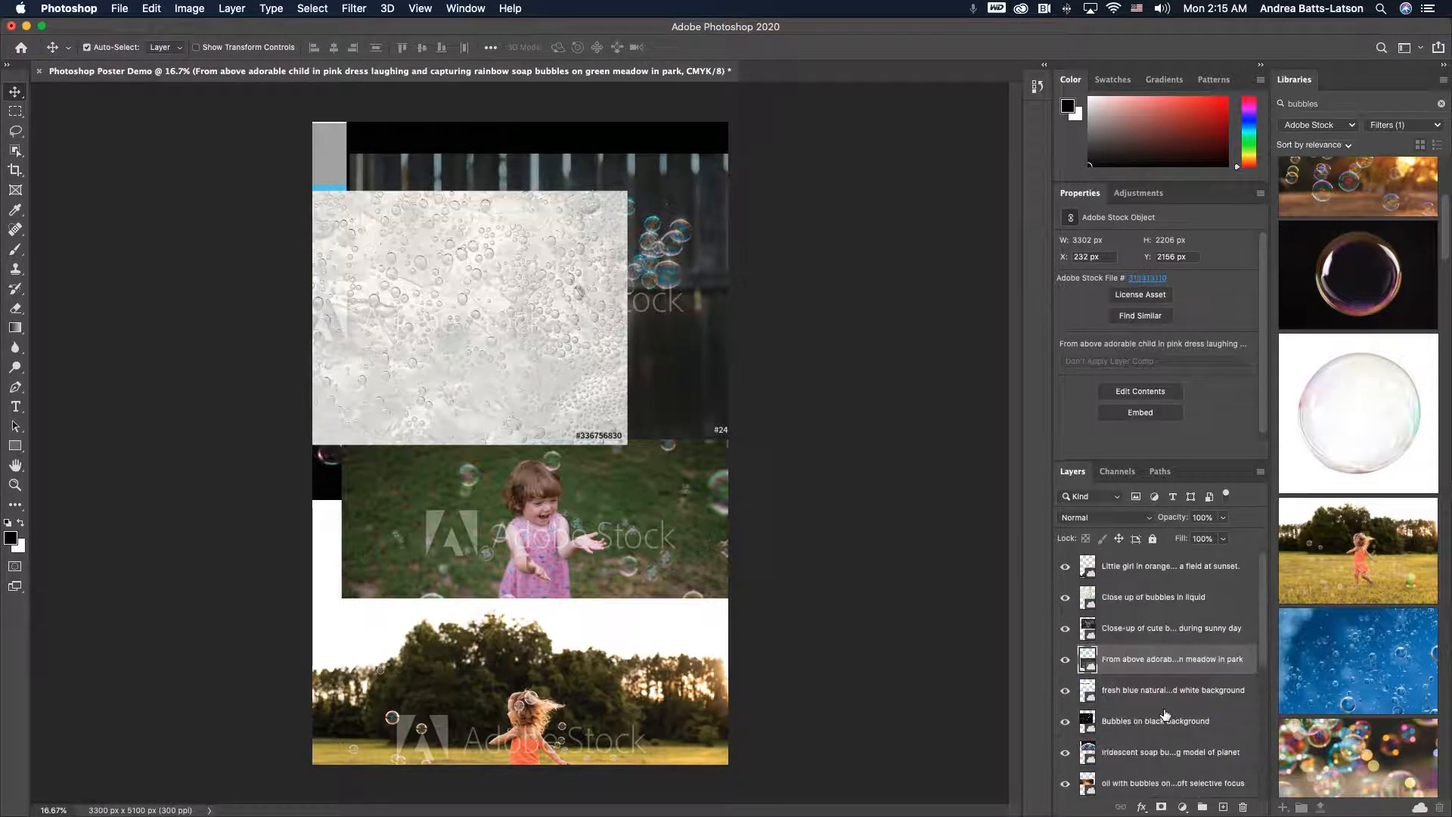
left_click(1142, 195)
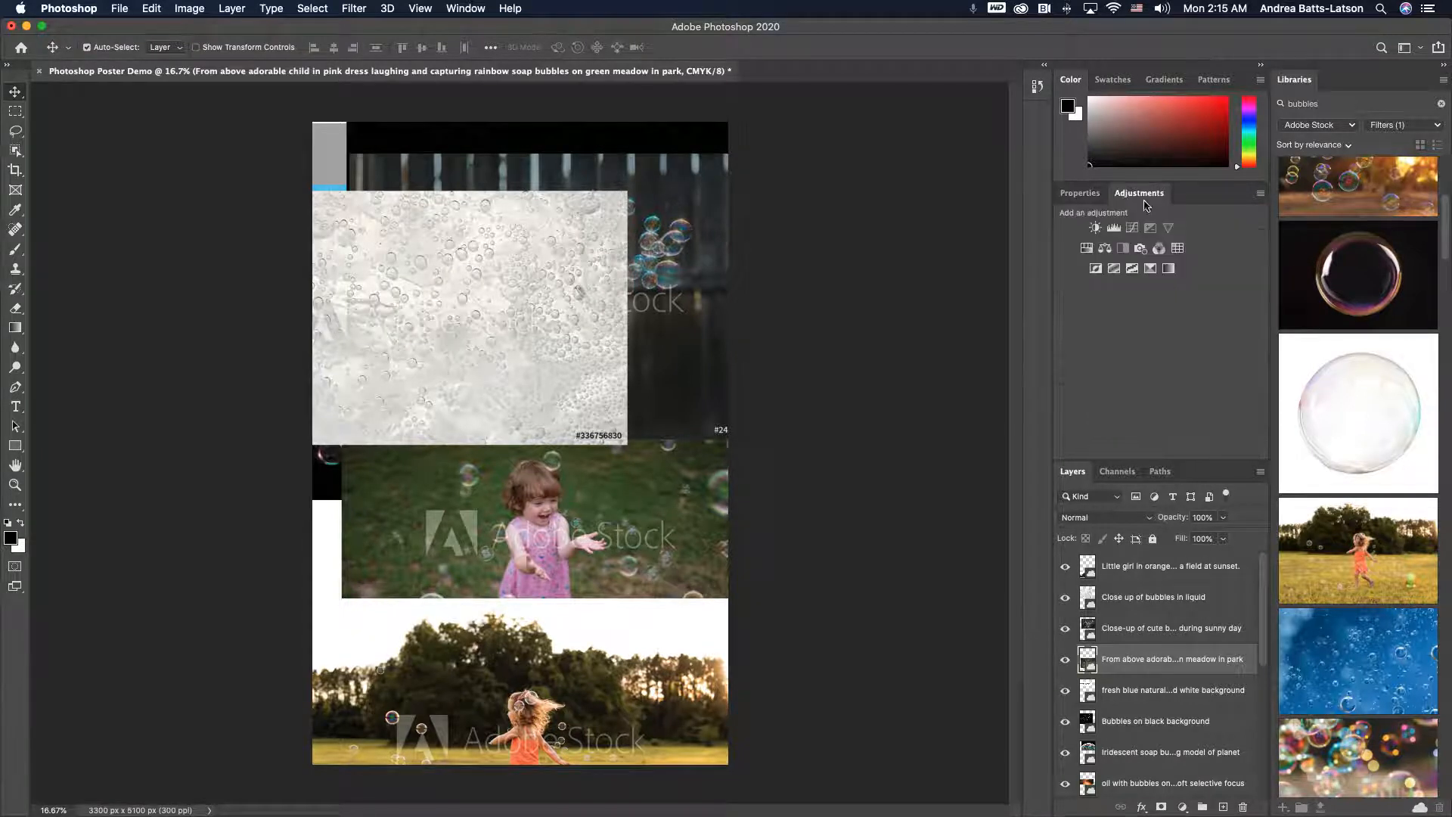
left_click(1086, 193)
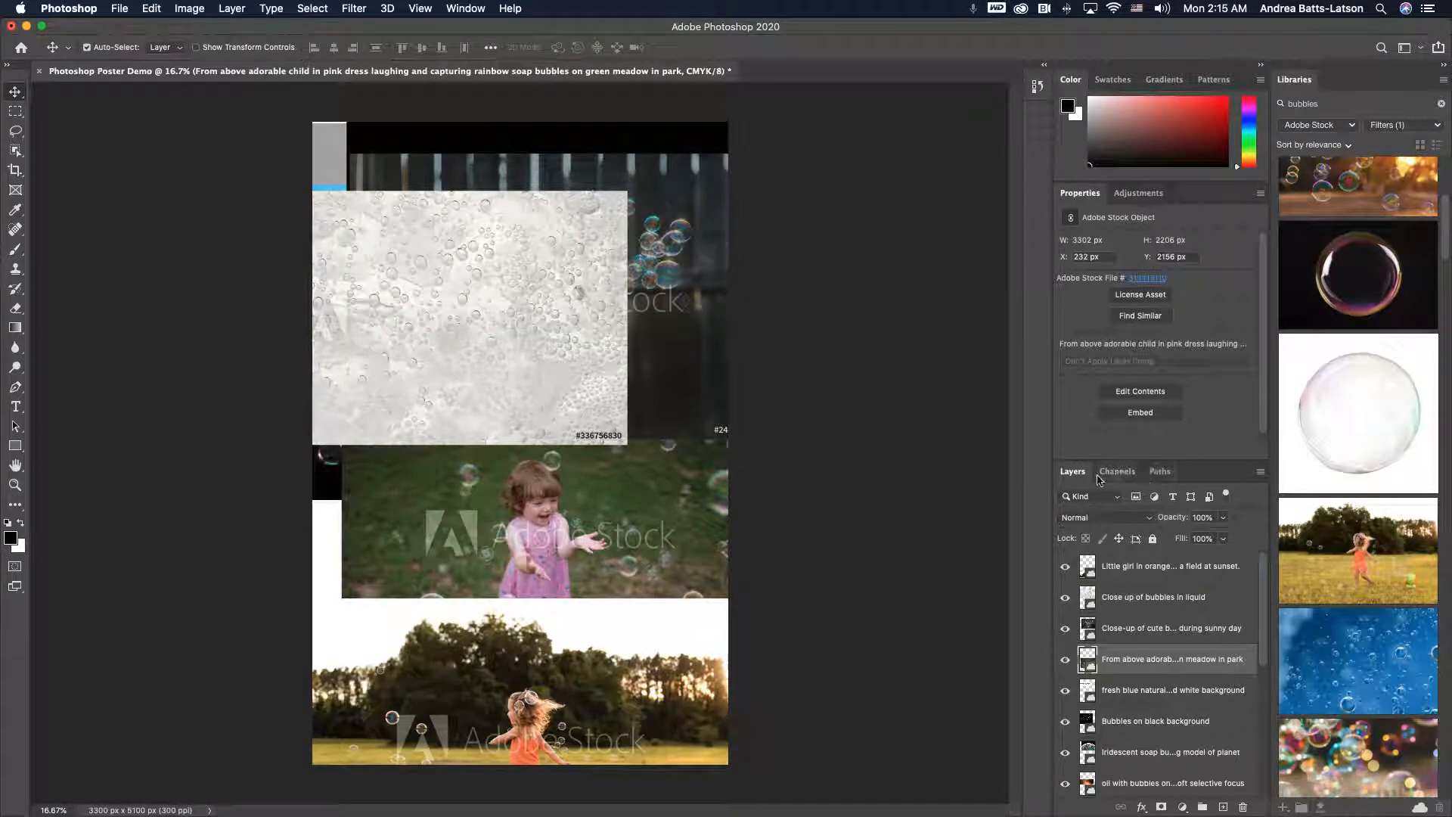
scroll(1115, 642, "down", 10)
scroll(1121, 642, "up", 15)
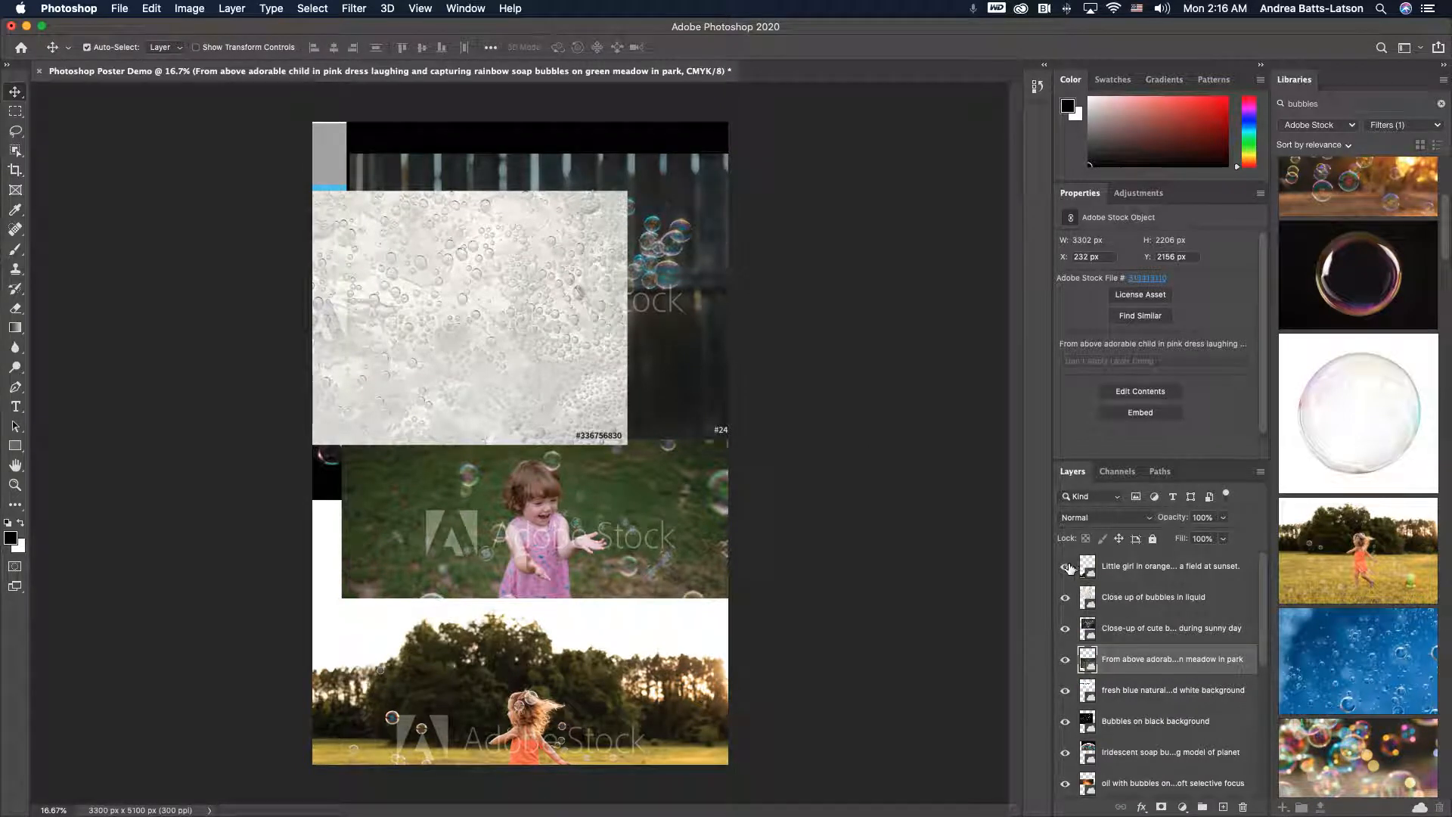
- Hide every layer except the Background and the young model with bubble image
left_click_drag(1262, 603, 1258, 569)
left_click(1065, 567)
left_click(1065, 566)
left_click(1065, 566)
left_click(1065, 567)
left_click(1065, 567)
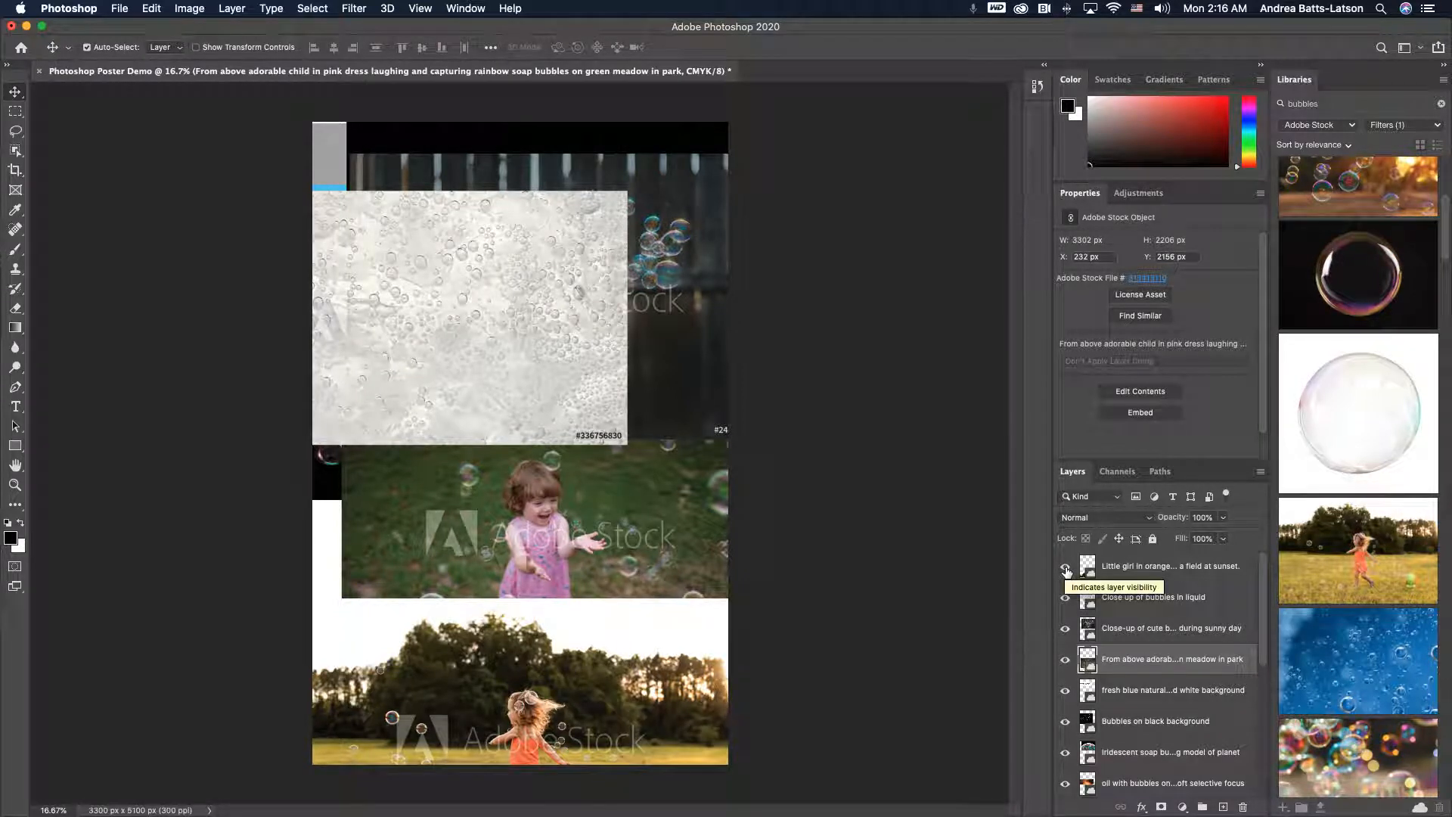
left_click_drag(1065, 566, 1070, 804)
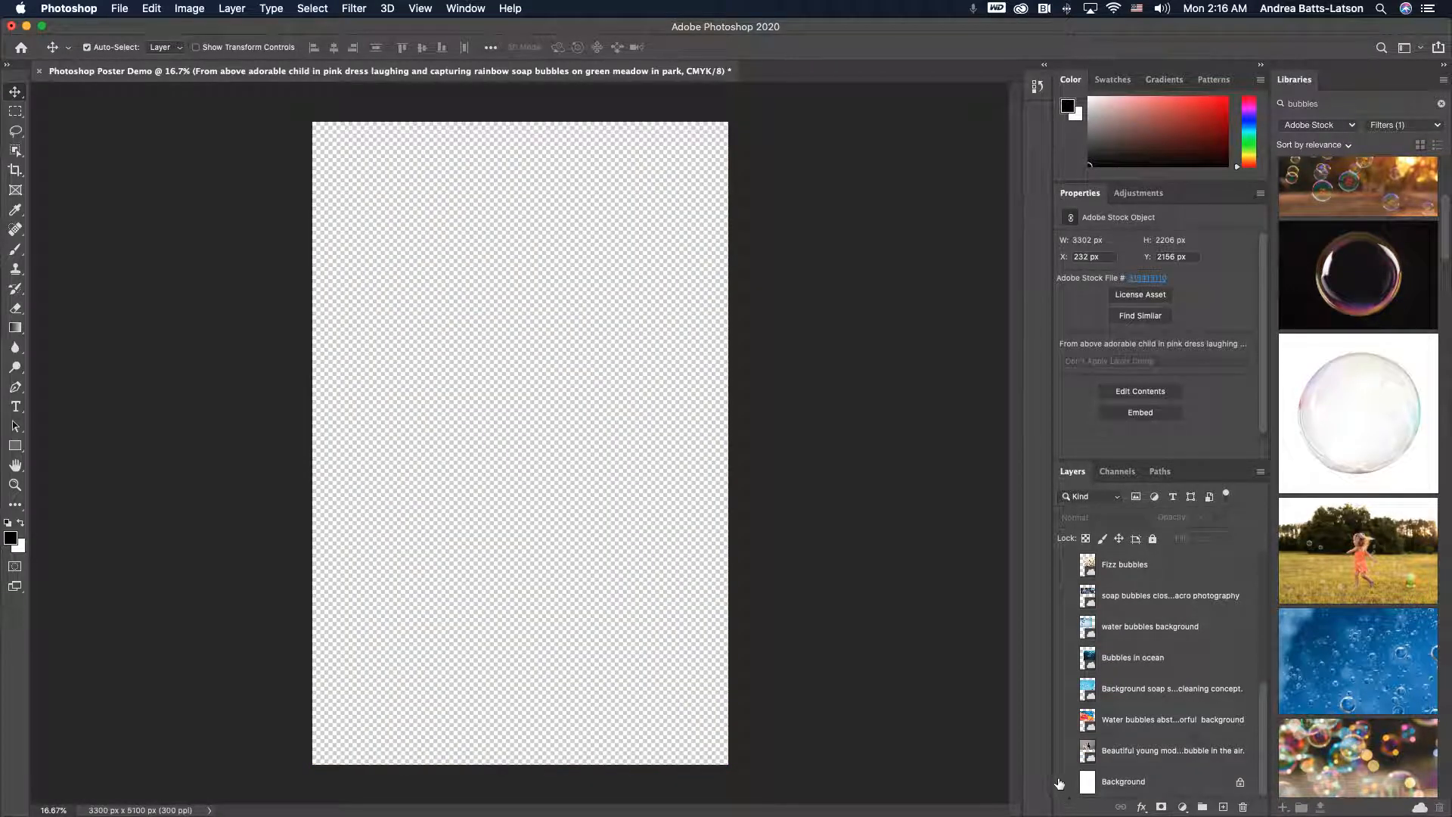
left_click(1065, 782)
left_click(1066, 753)
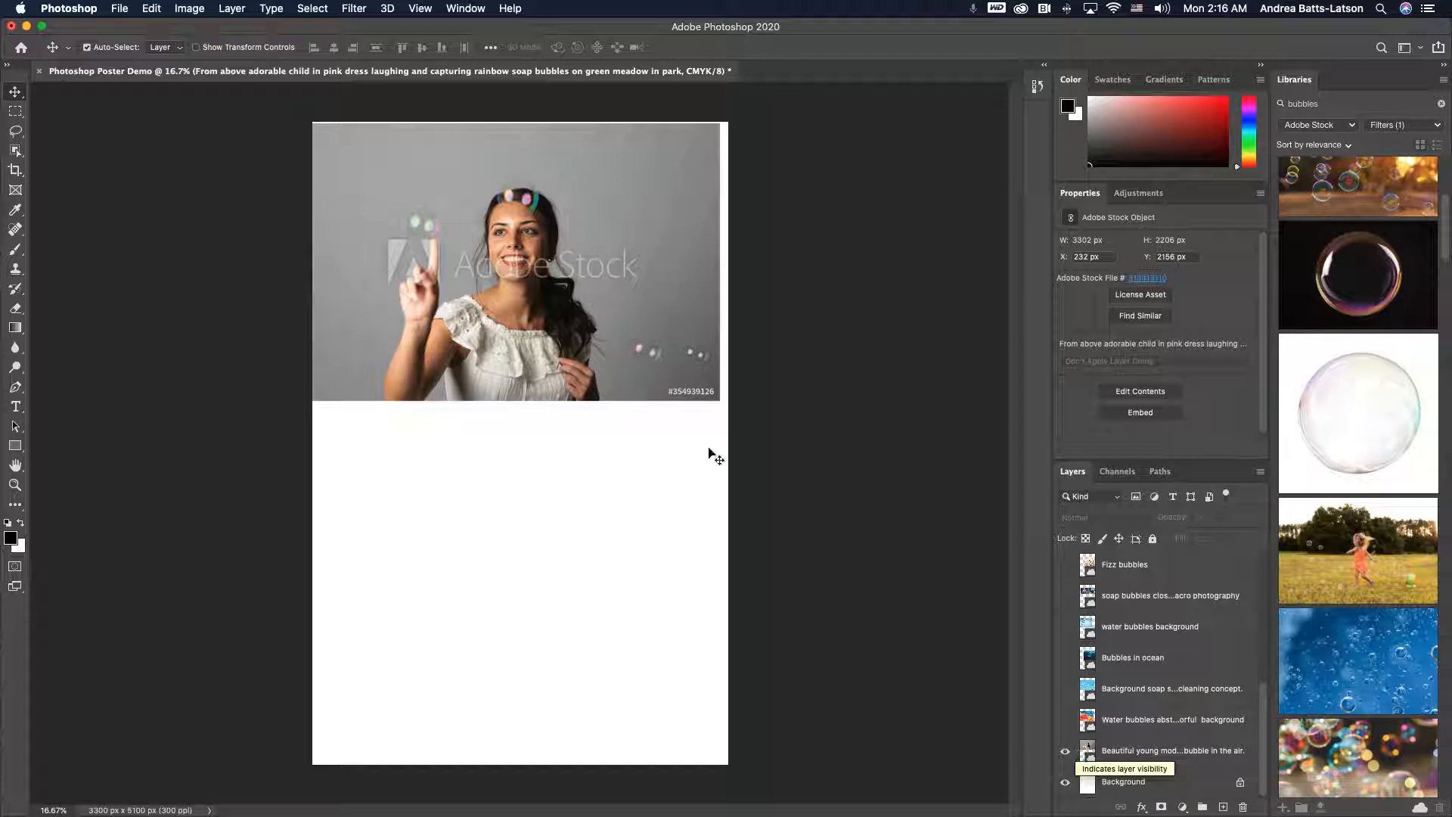
- Align the young model image to the poster's top-left corner
left_click_drag(572, 347, 581, 345)
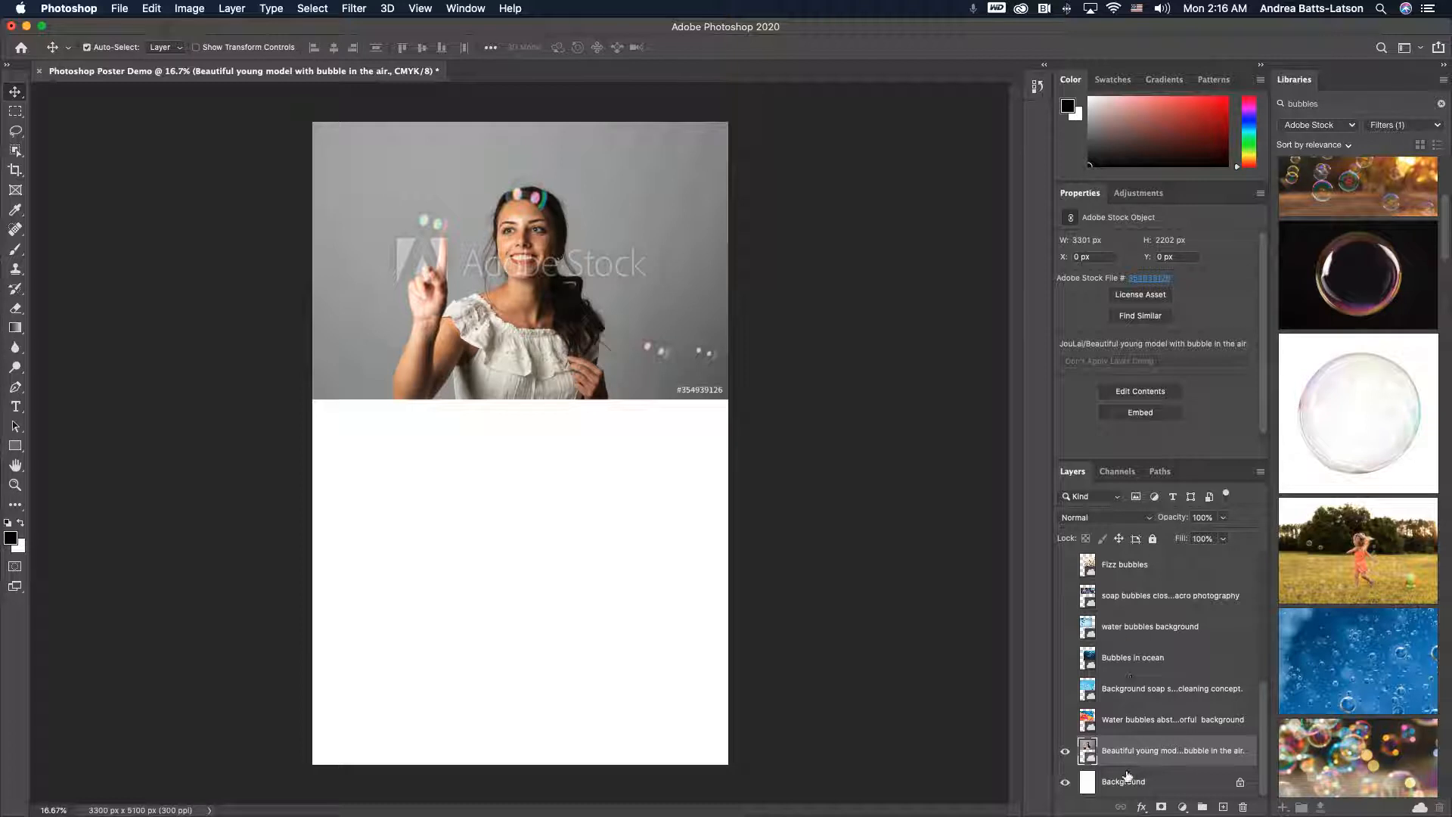
scroll(1110, 630, "up", 3)
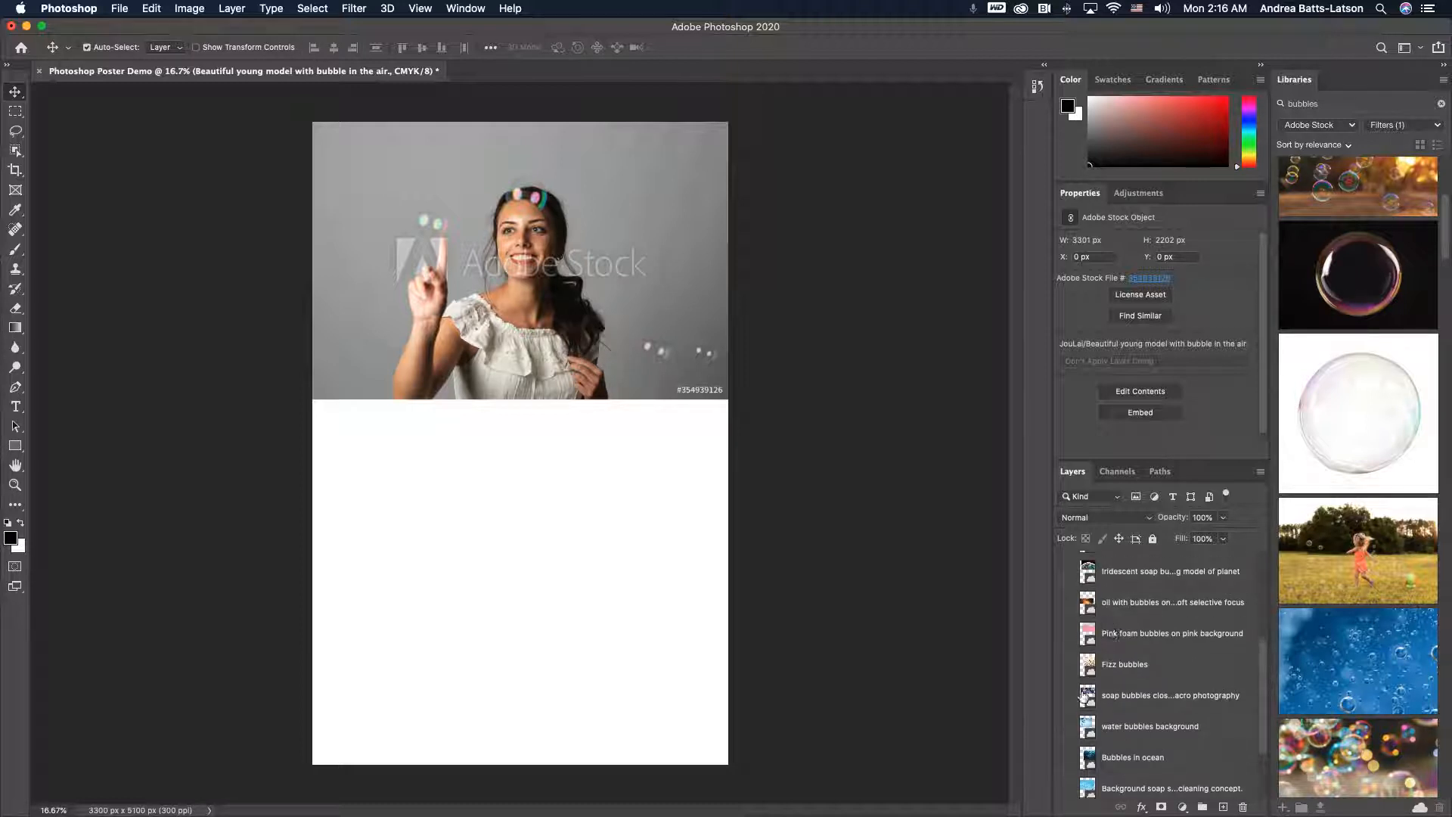
left_click(1072, 701)
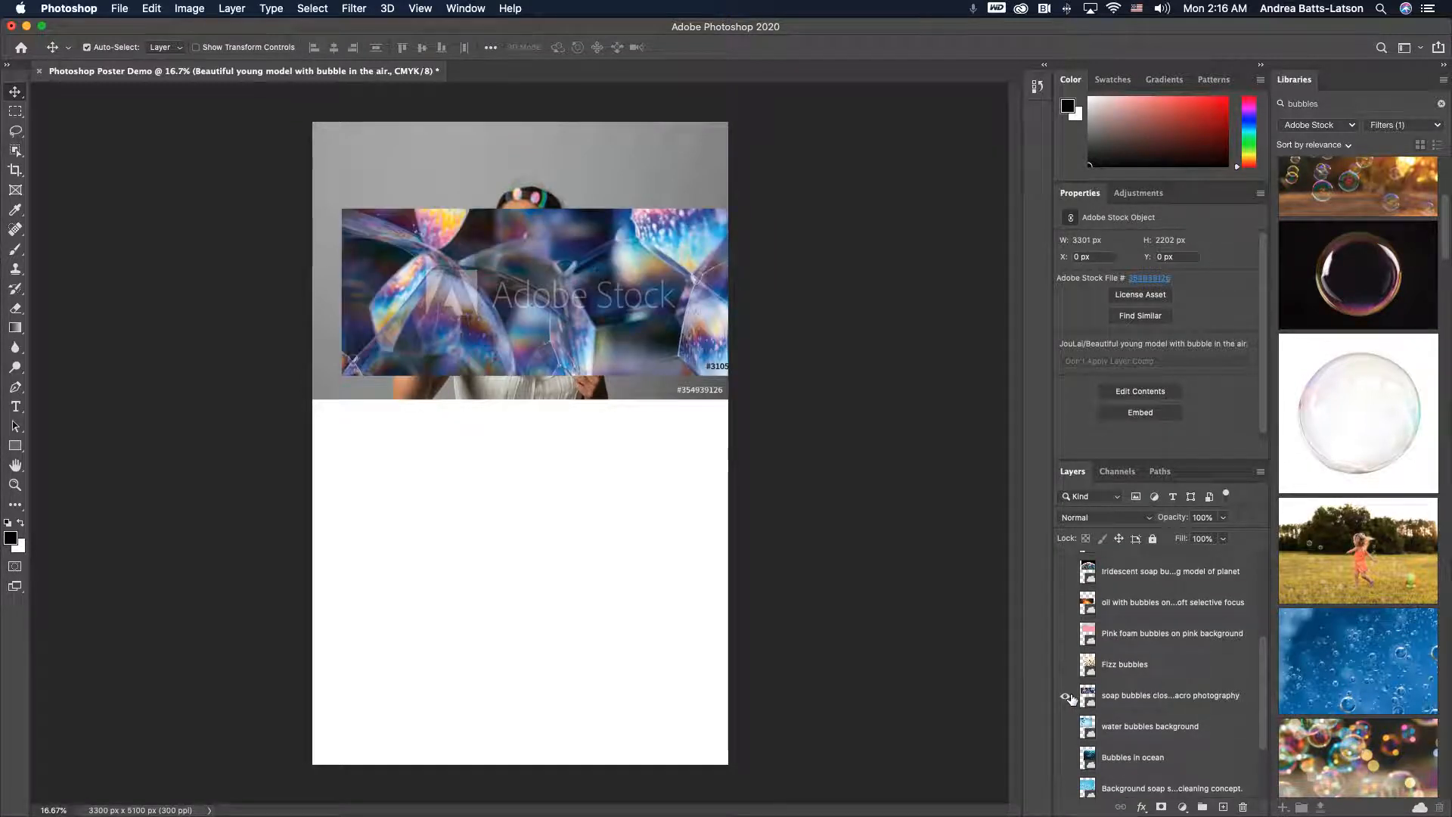
left_click(1072, 700)
scroll(1071, 697, "up", 5)
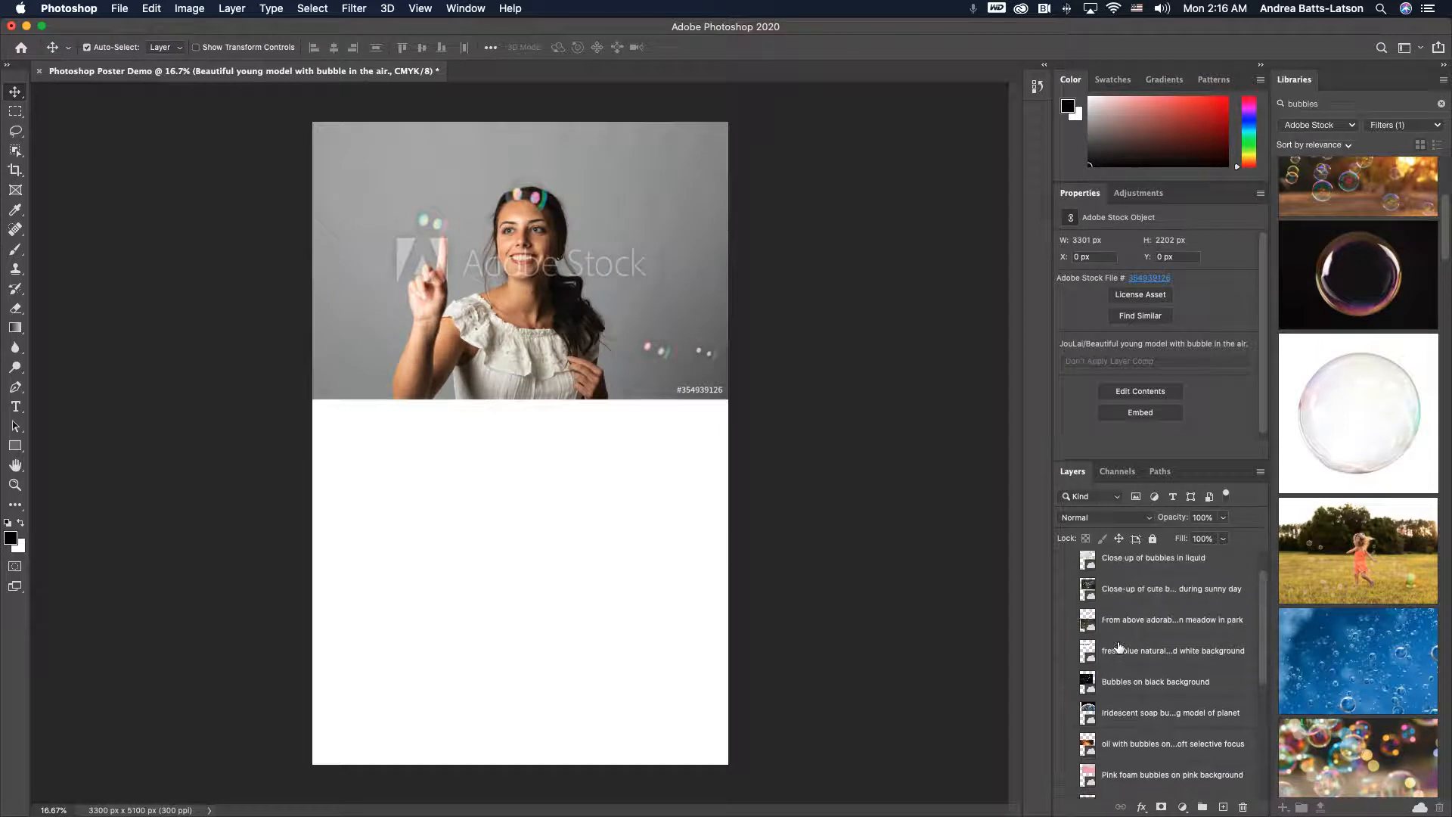
scroll(1067, 639, "up", 1)
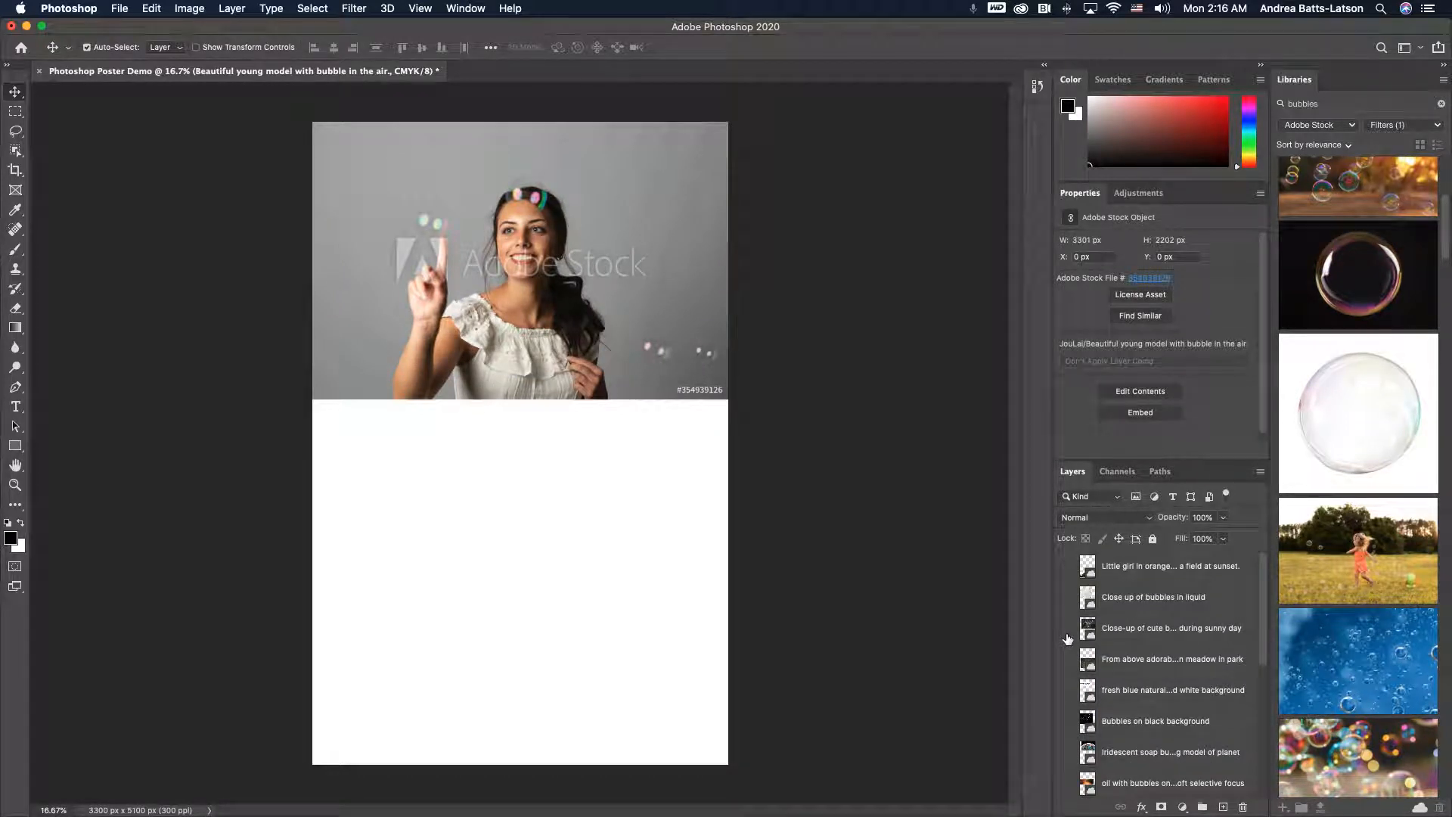
- Unhide the boy blowing bubbles image and move it to the bottom of the poster
left_click(1066, 628)
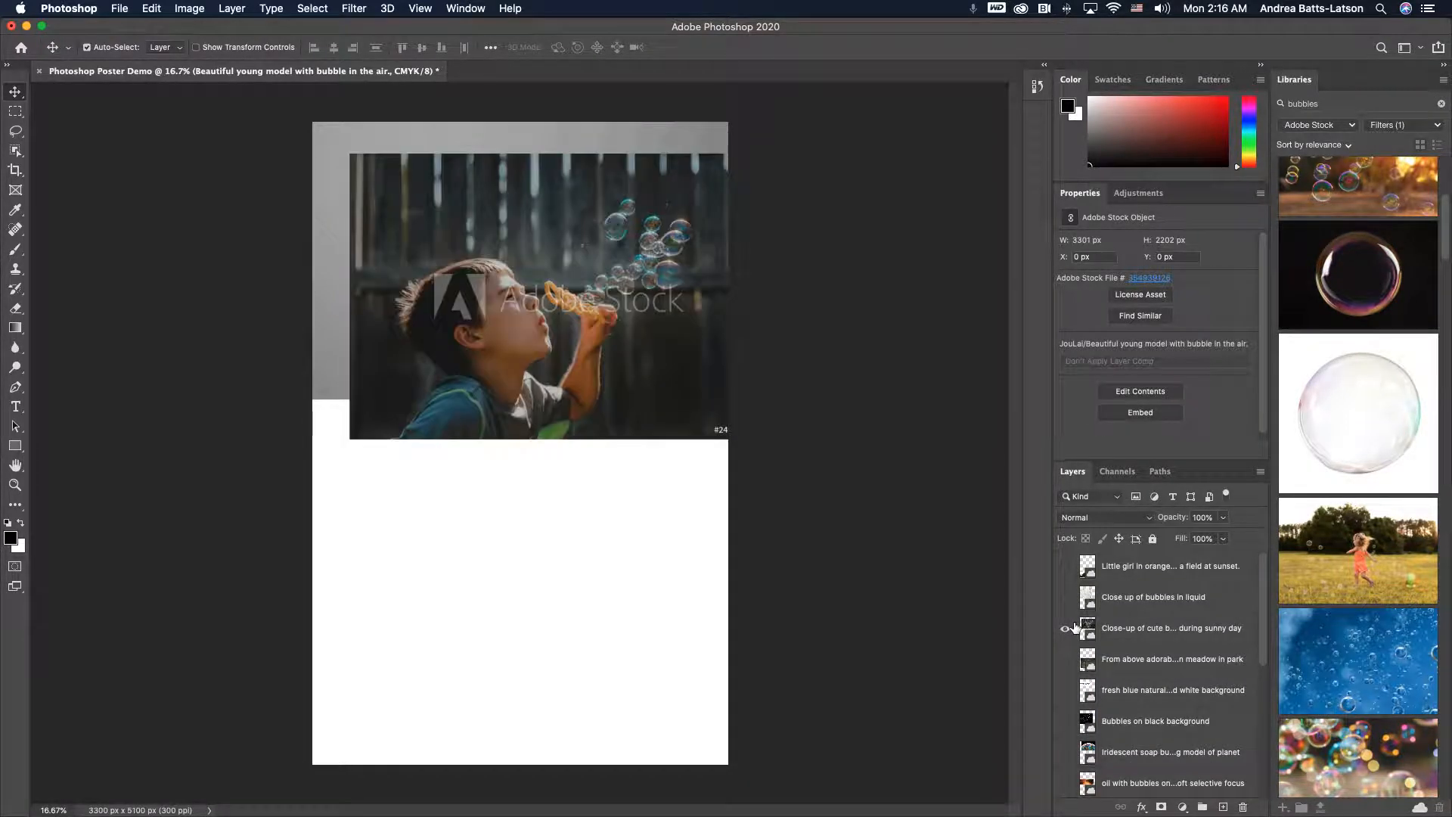
left_click_drag(496, 259, 457, 582)
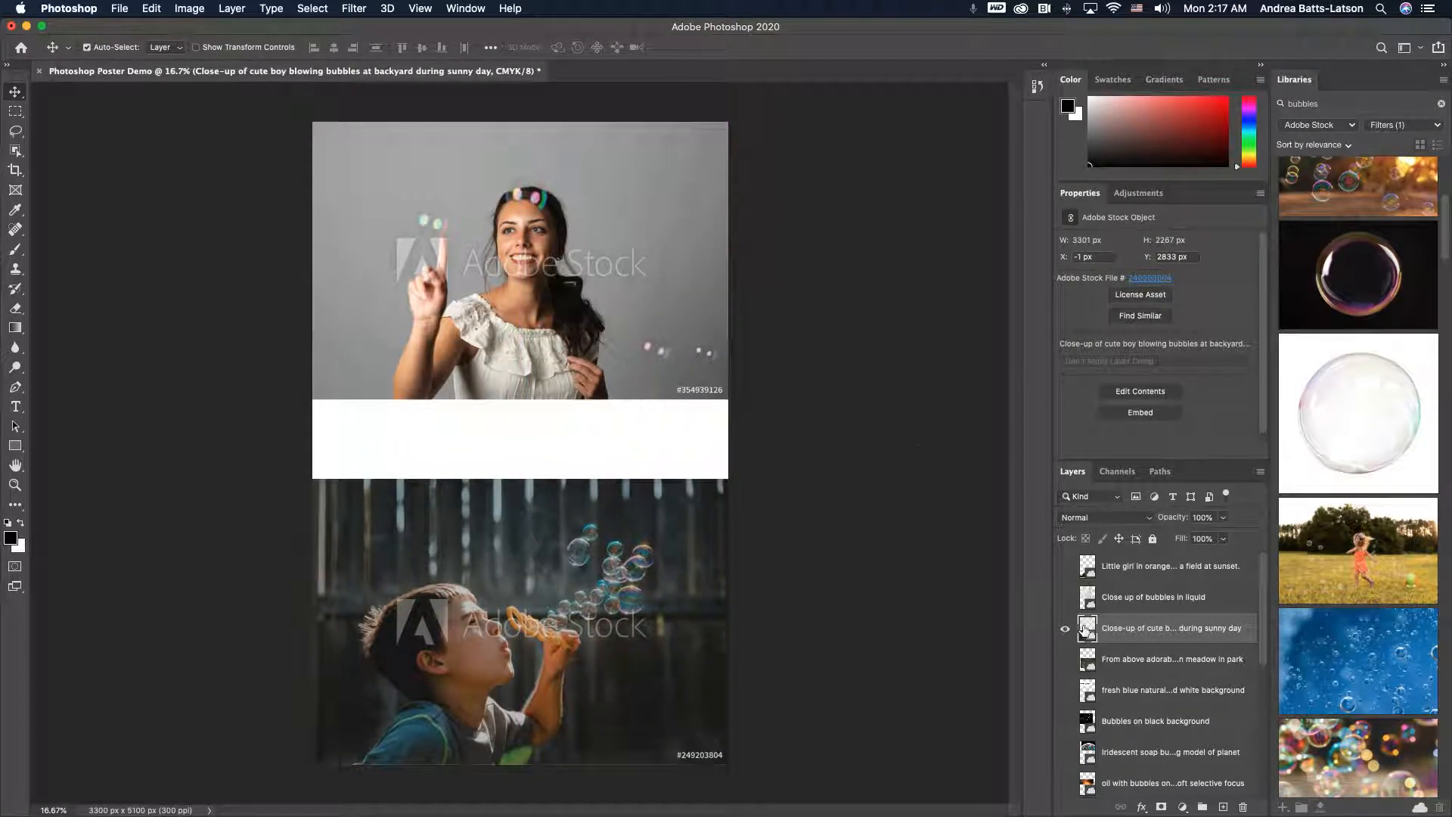
- Unhide the pink-dress child image and move it up directly beneath the model photo
left_click(1066, 661)
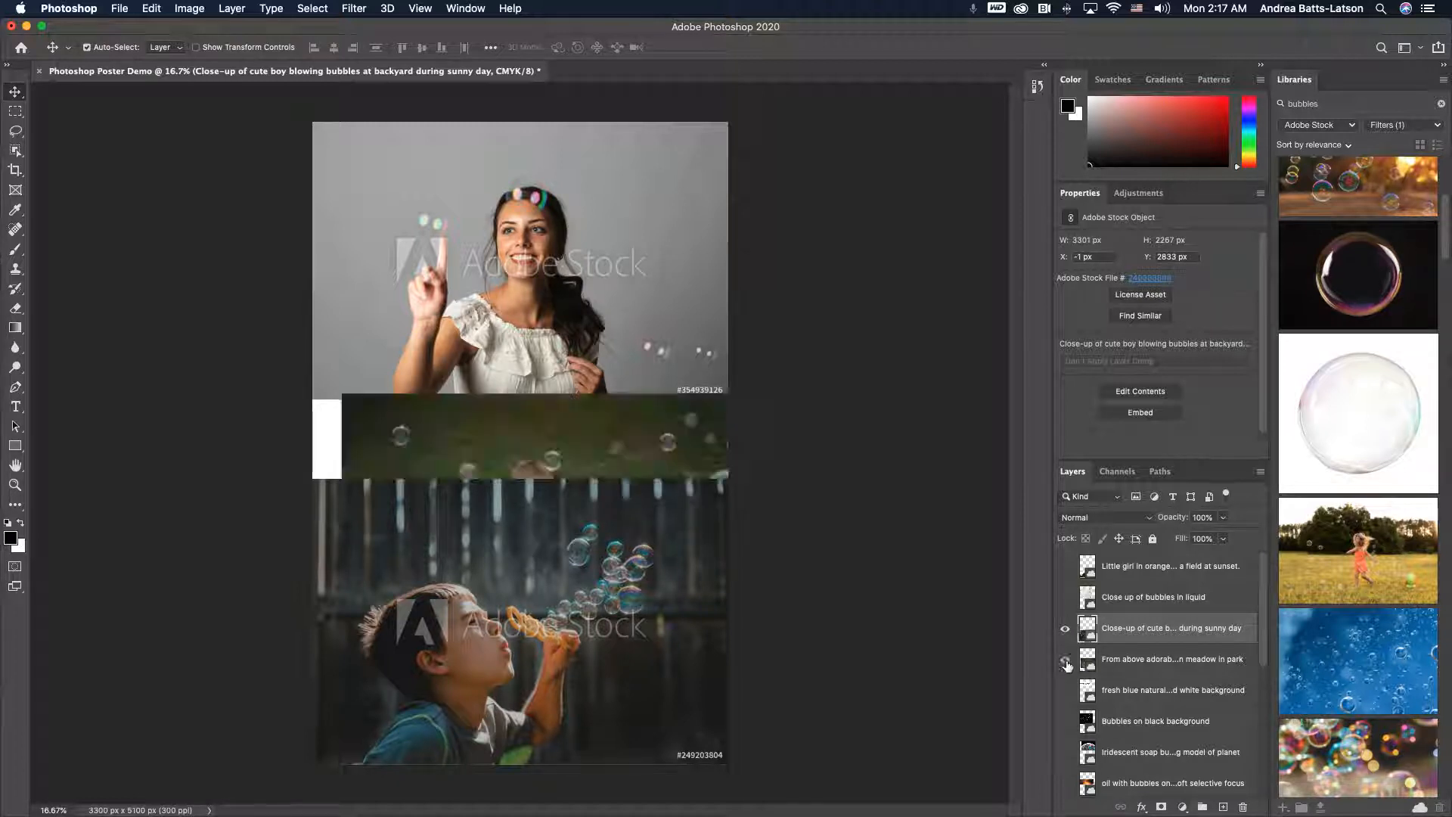
left_click(1066, 663)
left_click(1066, 660)
left_click_drag(431, 455, 406, 343)
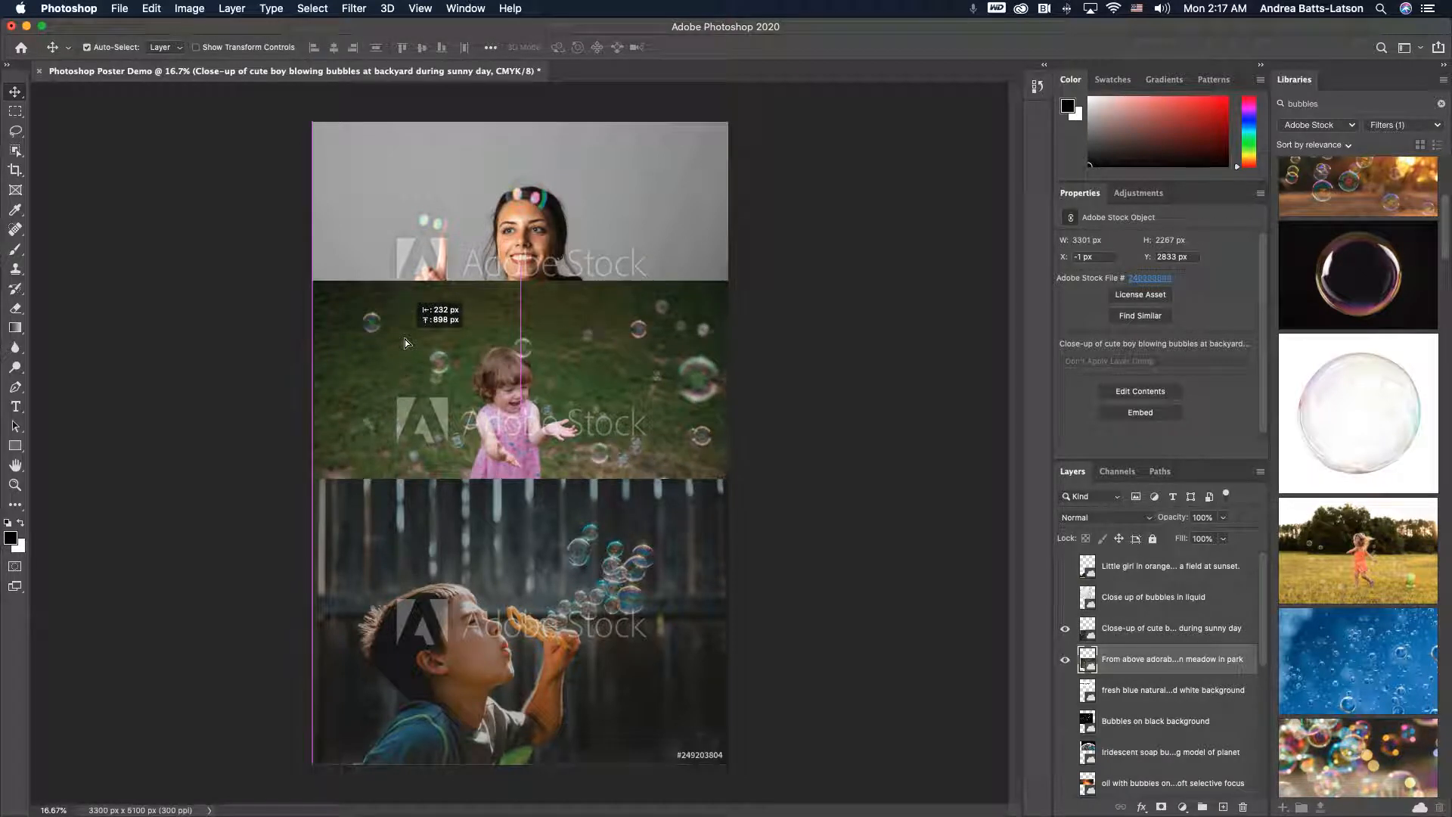
mouse_move(406, 343)
left_mouse_down()
mouse_move(401, 411)
mouse_move(402, 366)
left_mouse_up()
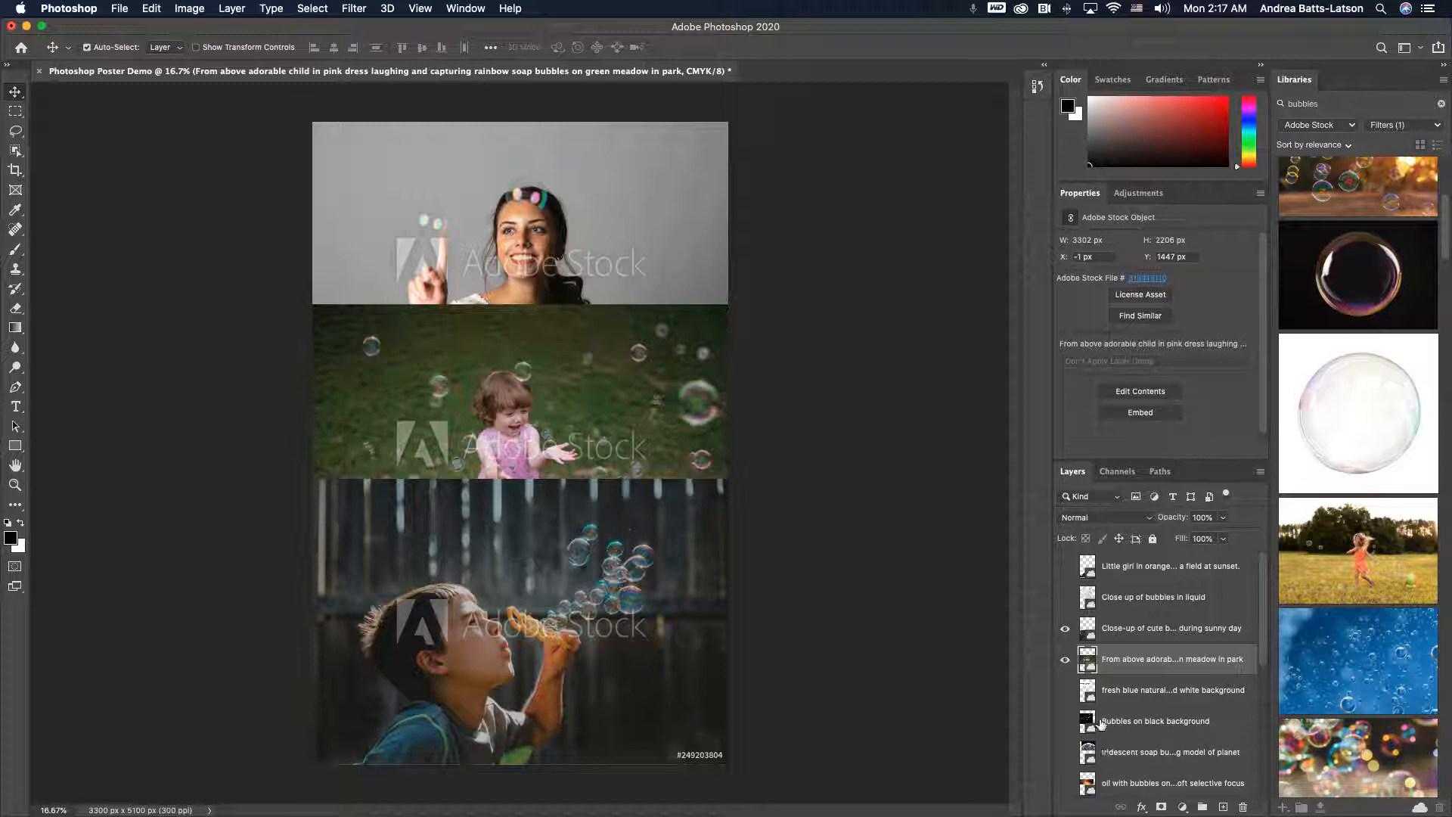
scroll(1101, 724, "down", 5)
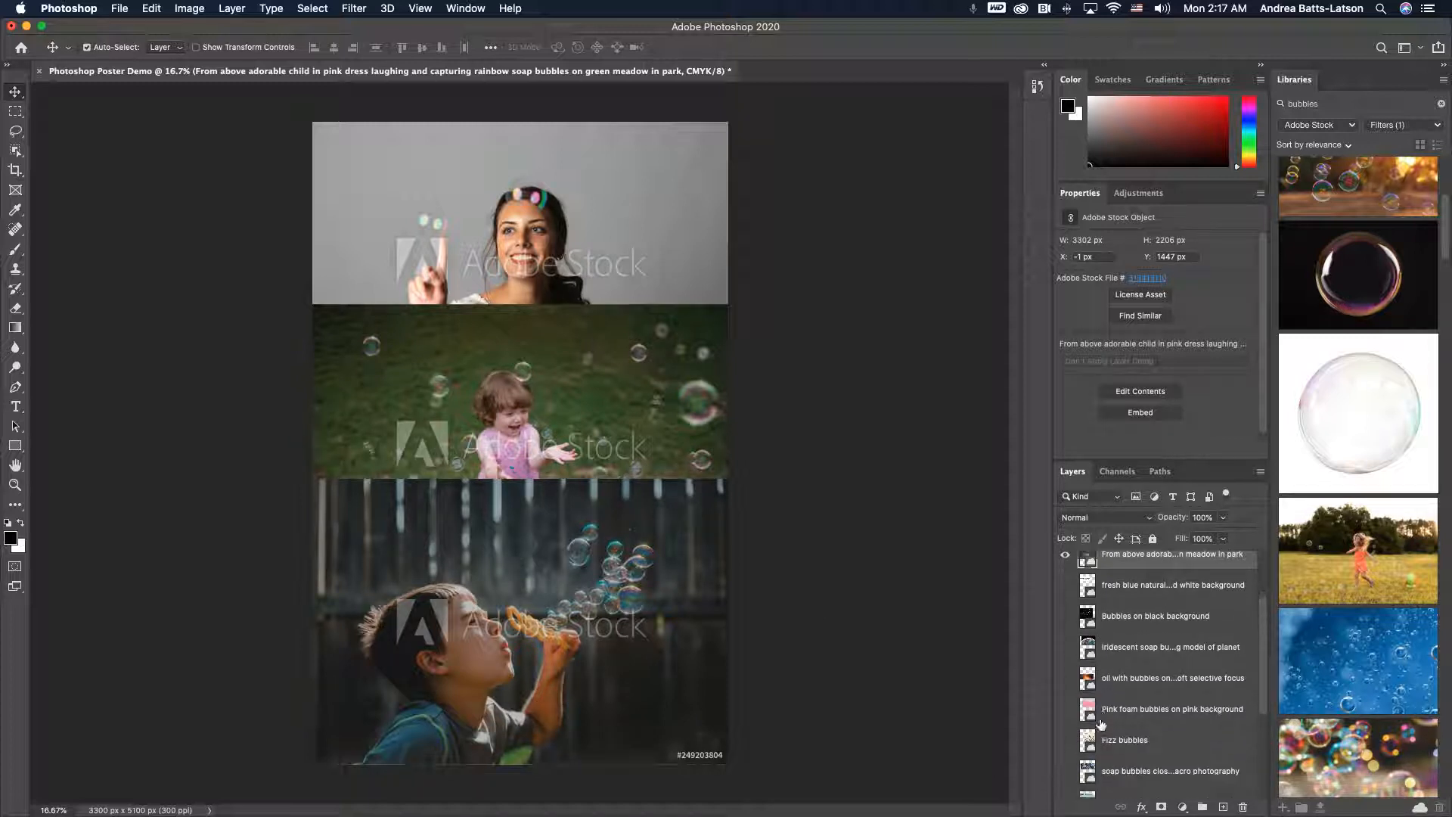
scroll(1101, 723, "down", 4)
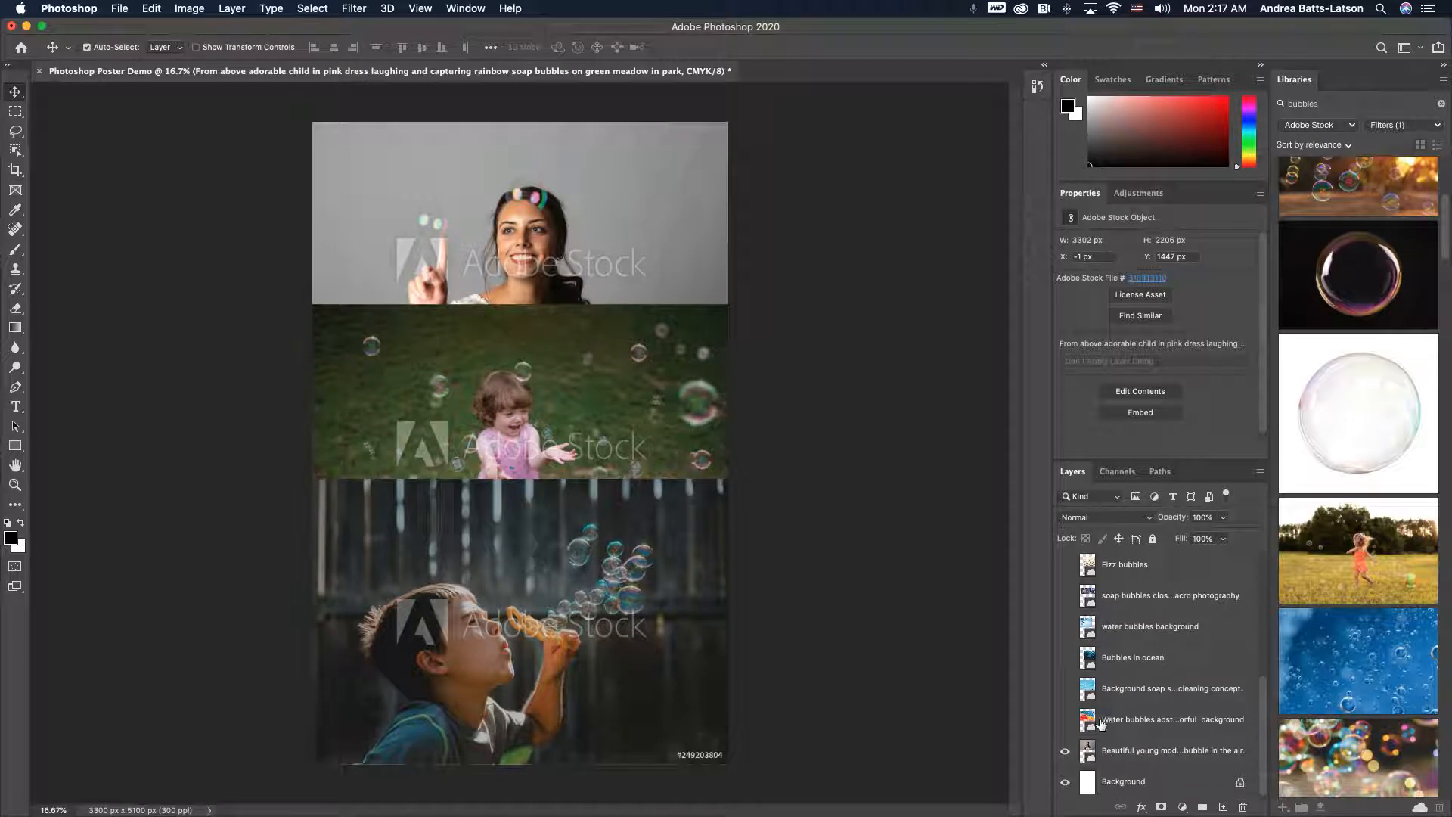
scroll(1101, 723, "up", 4)
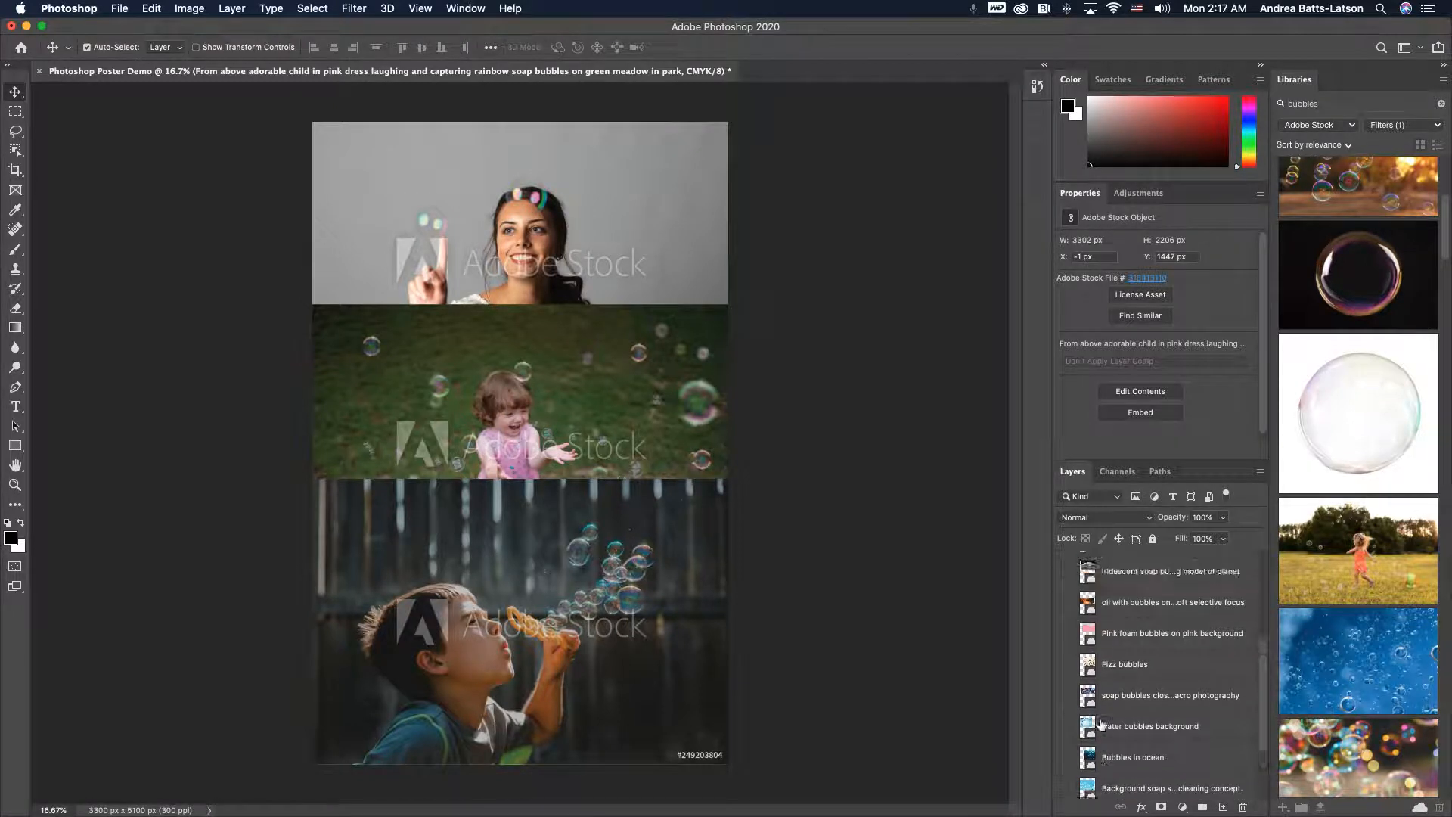
left_click(1064, 708)
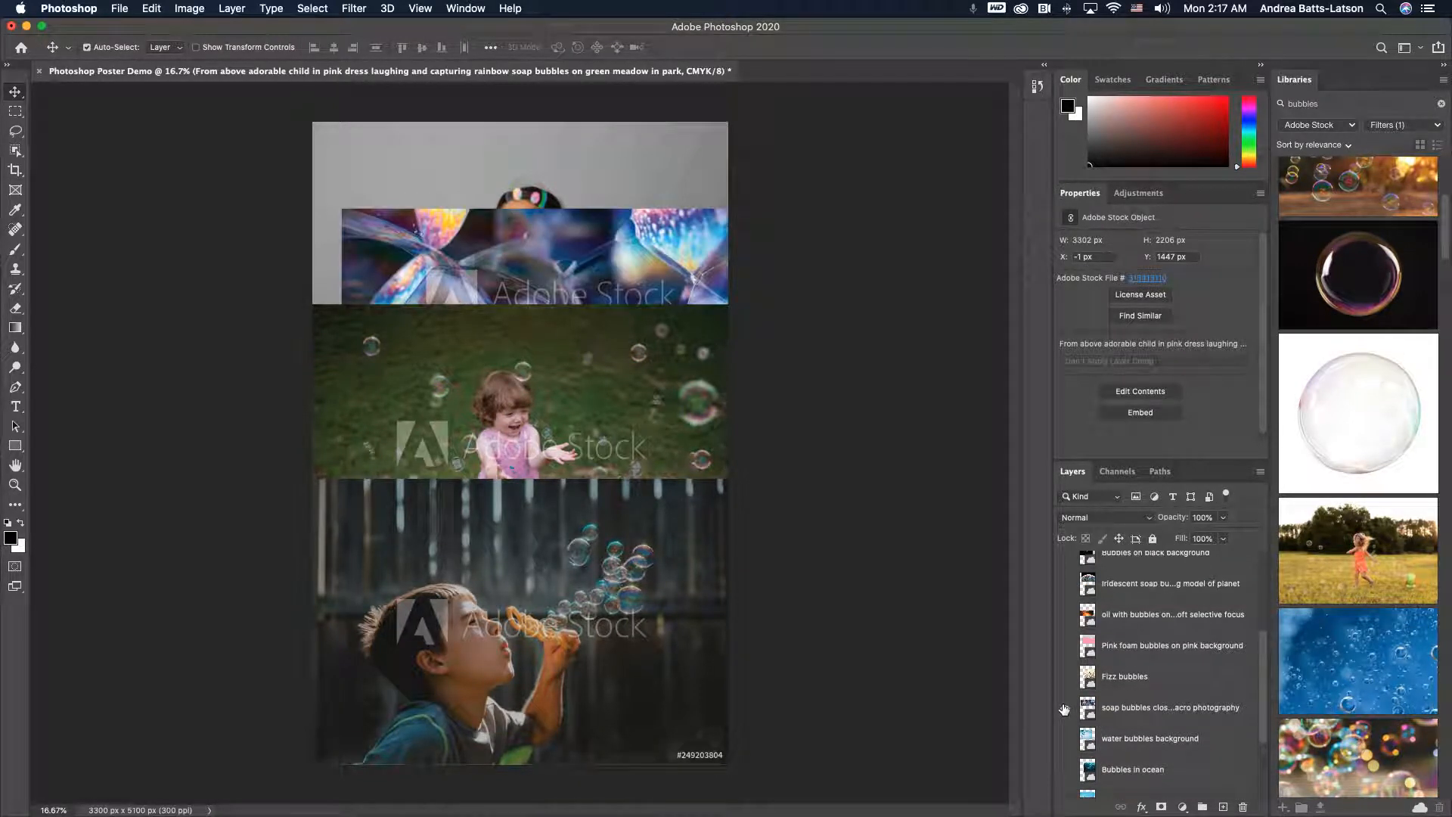
left_click_drag(548, 244, 519, 302)
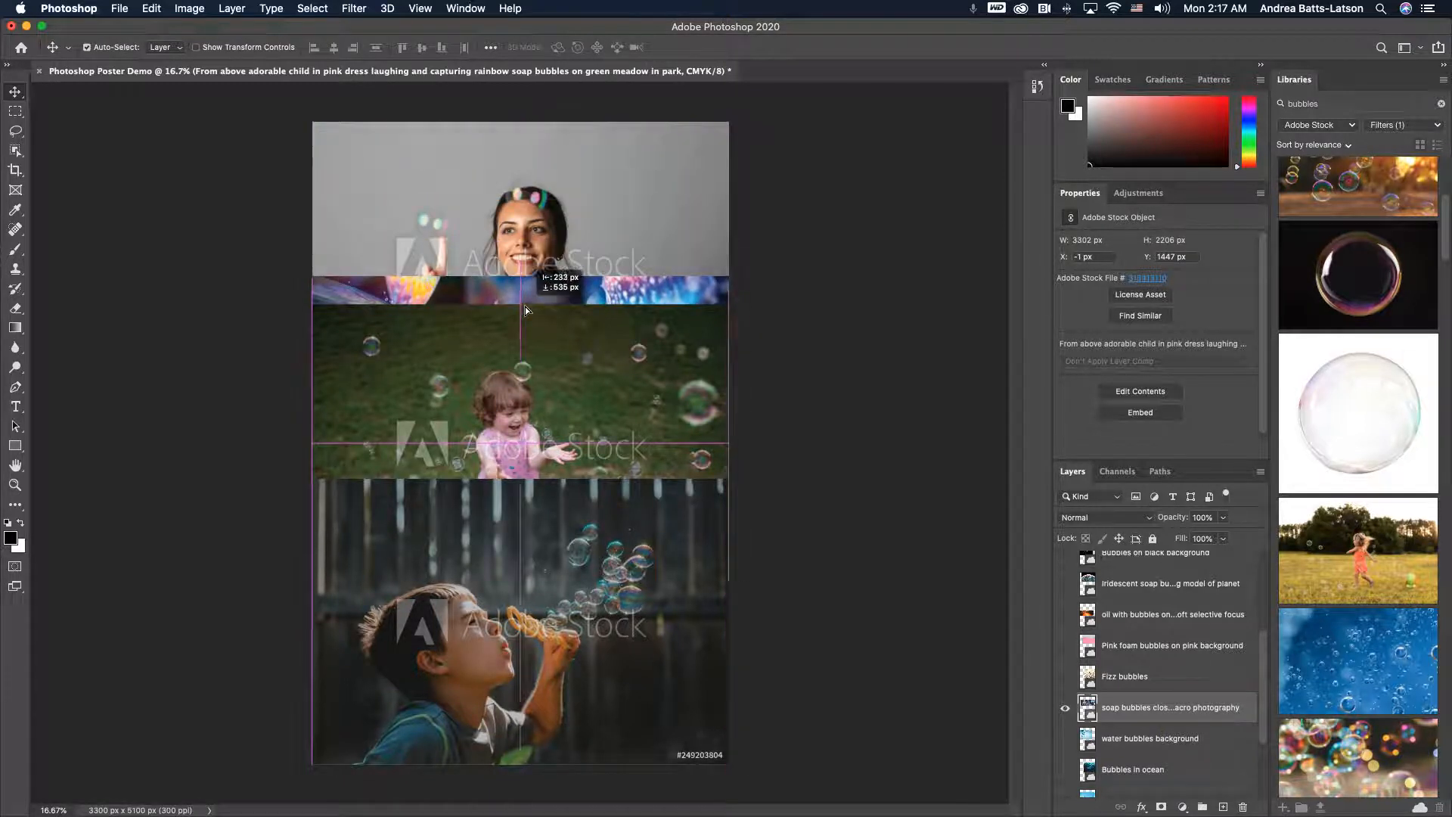
left_click(1064, 709)
scroll(1068, 716, "up", 3)
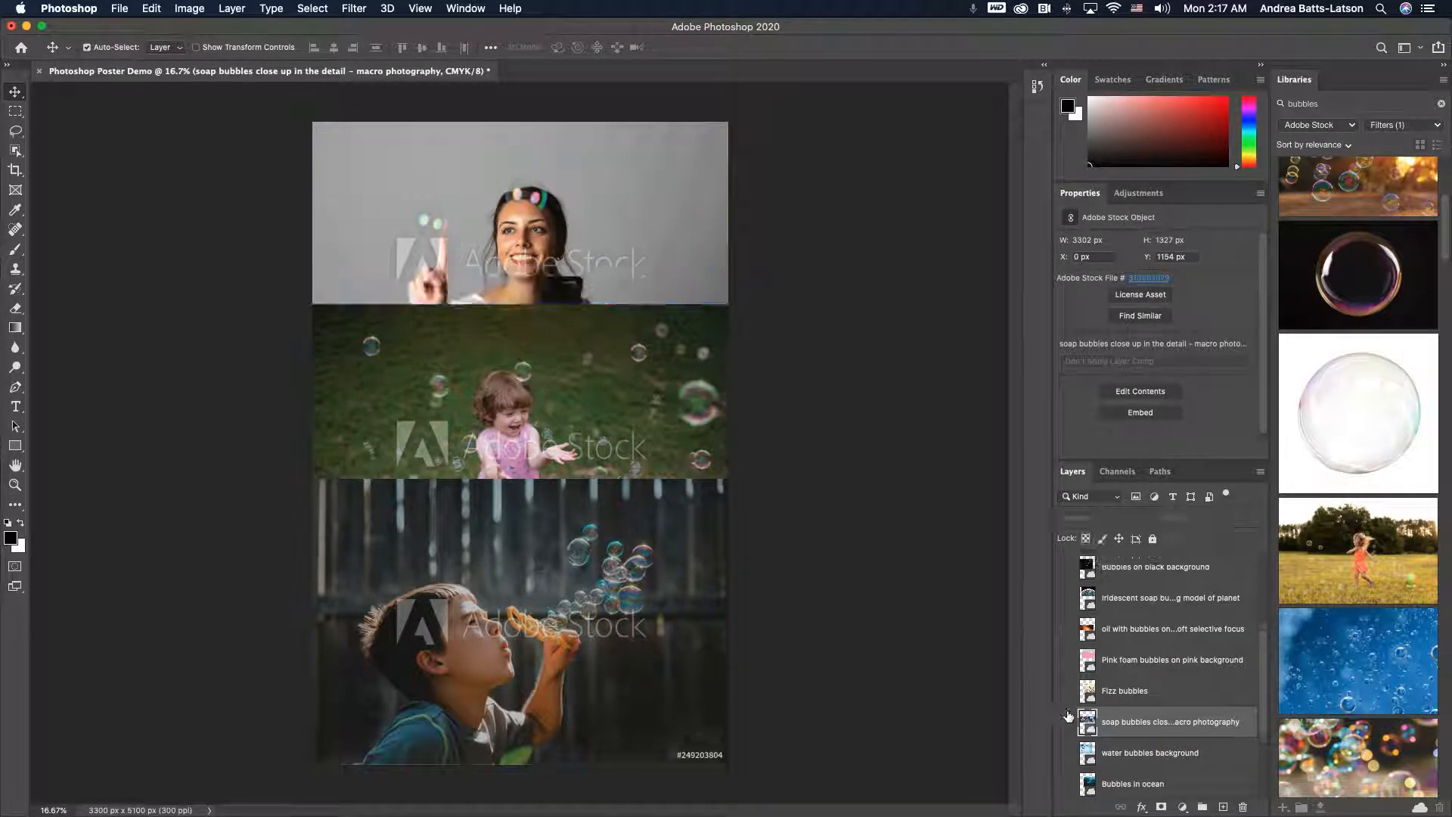
scroll(1068, 715, "up", 5)
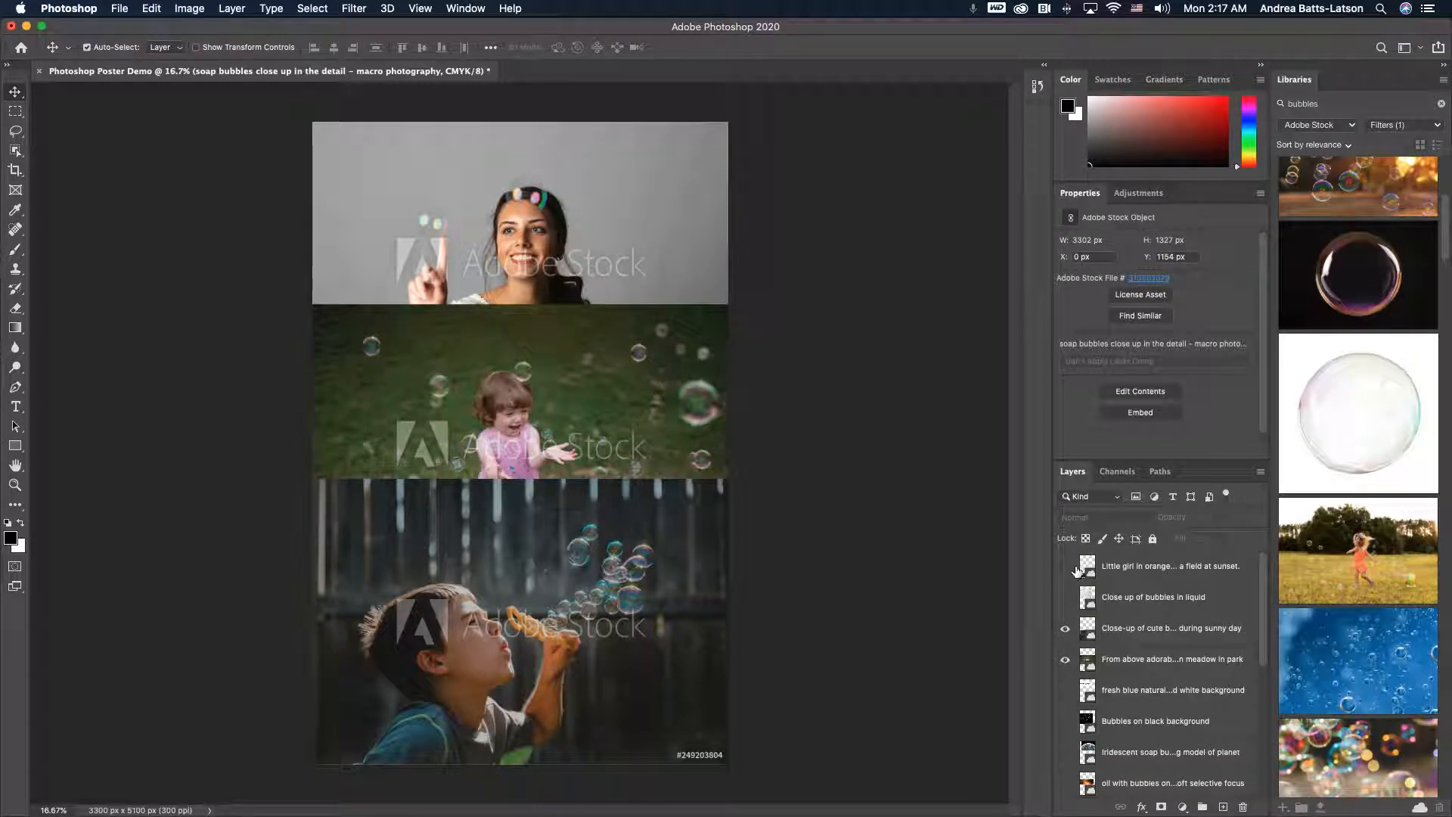
left_click(1260, 472)
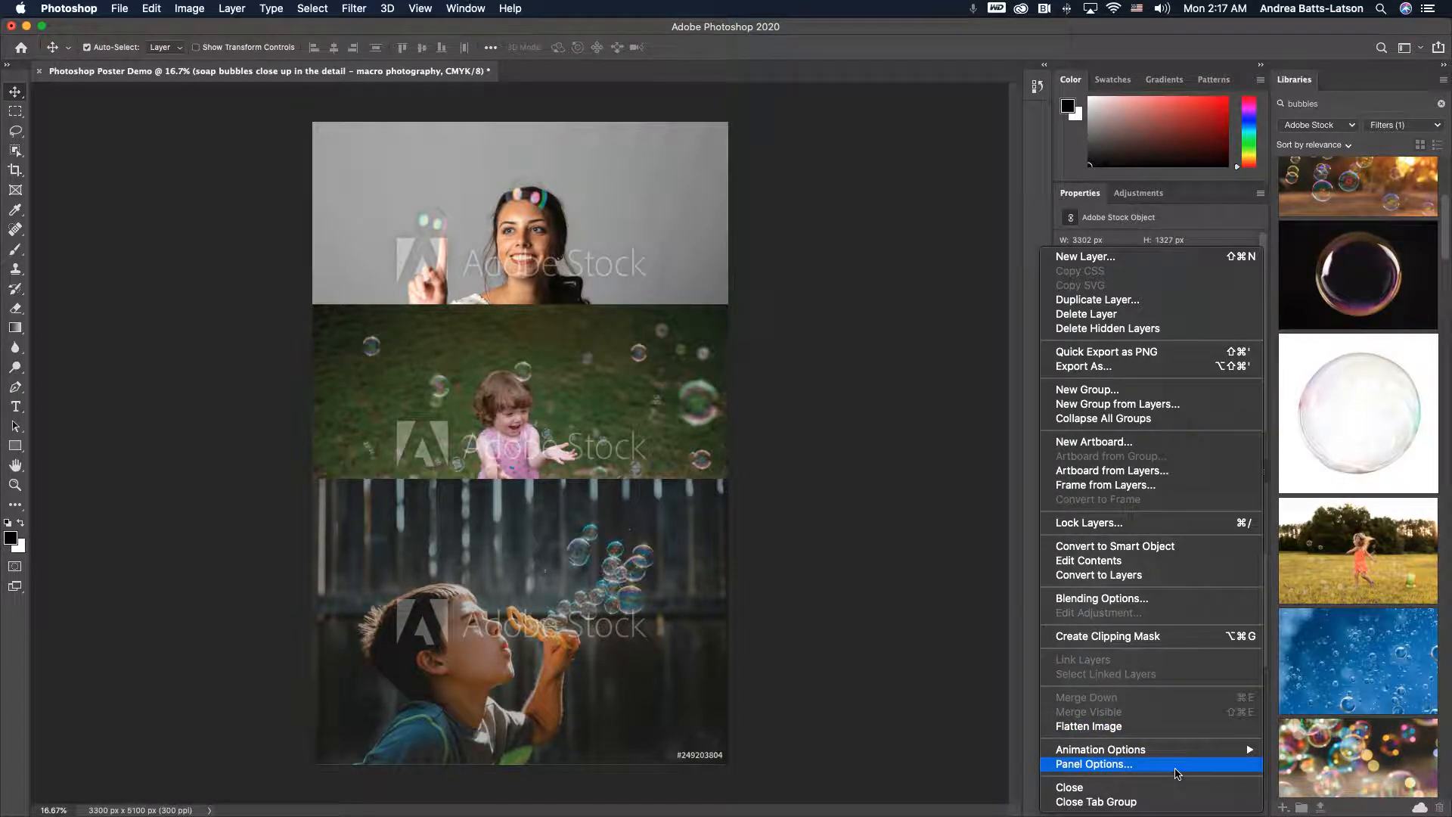
left_click(1177, 769)
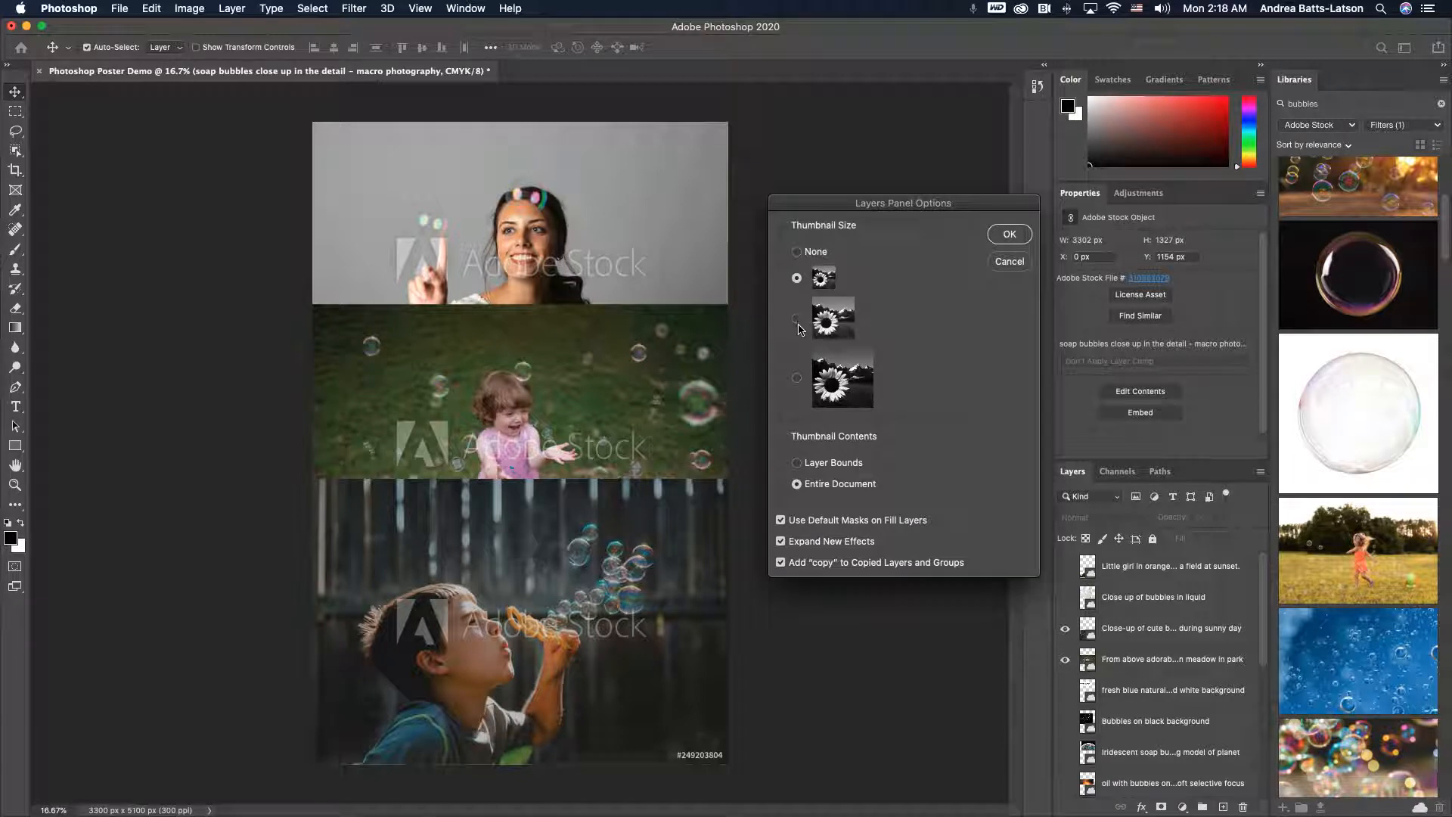
left_click(796, 319)
left_click(797, 378)
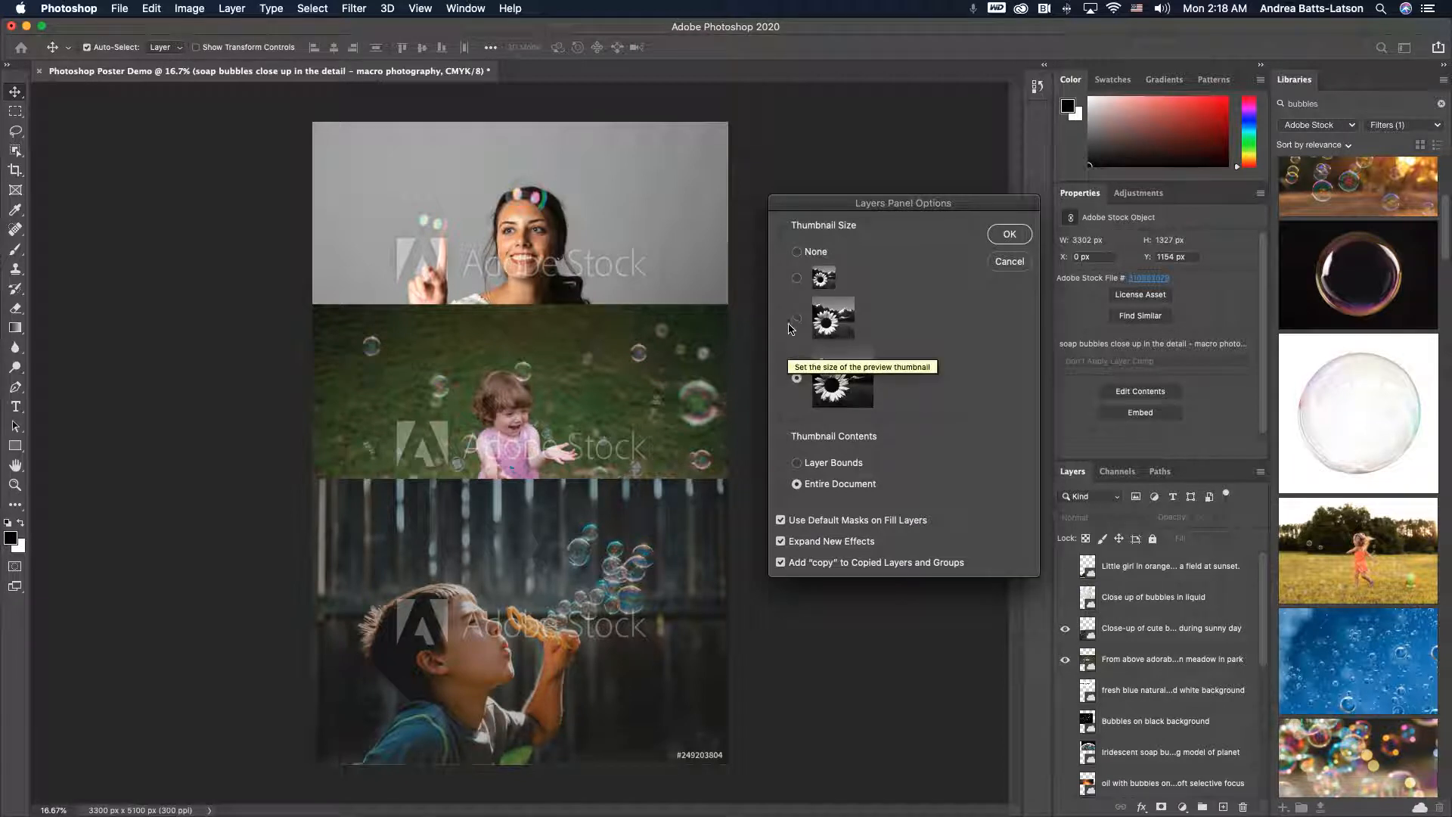
left_click(796, 278)
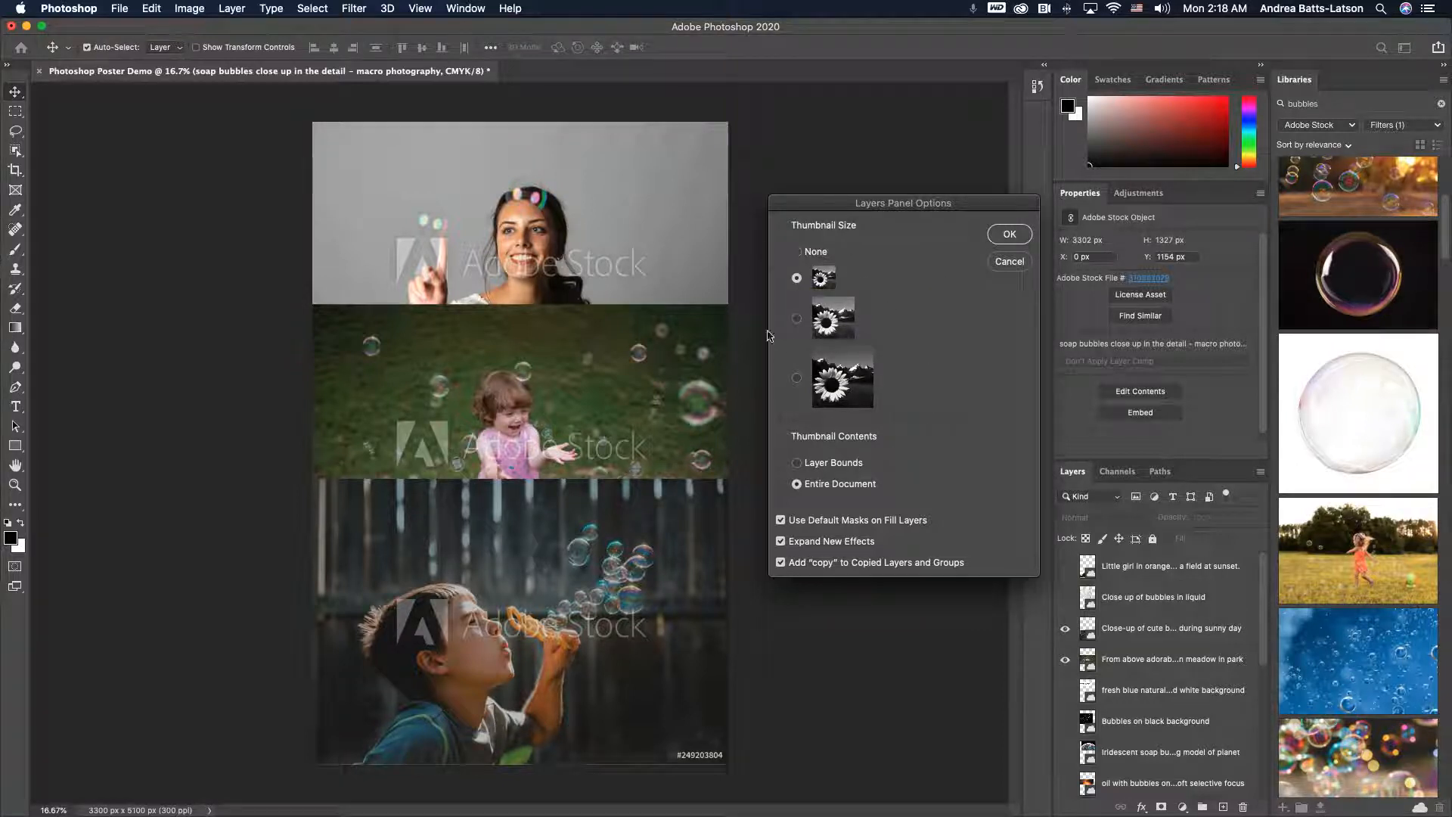
left_click(1010, 234)
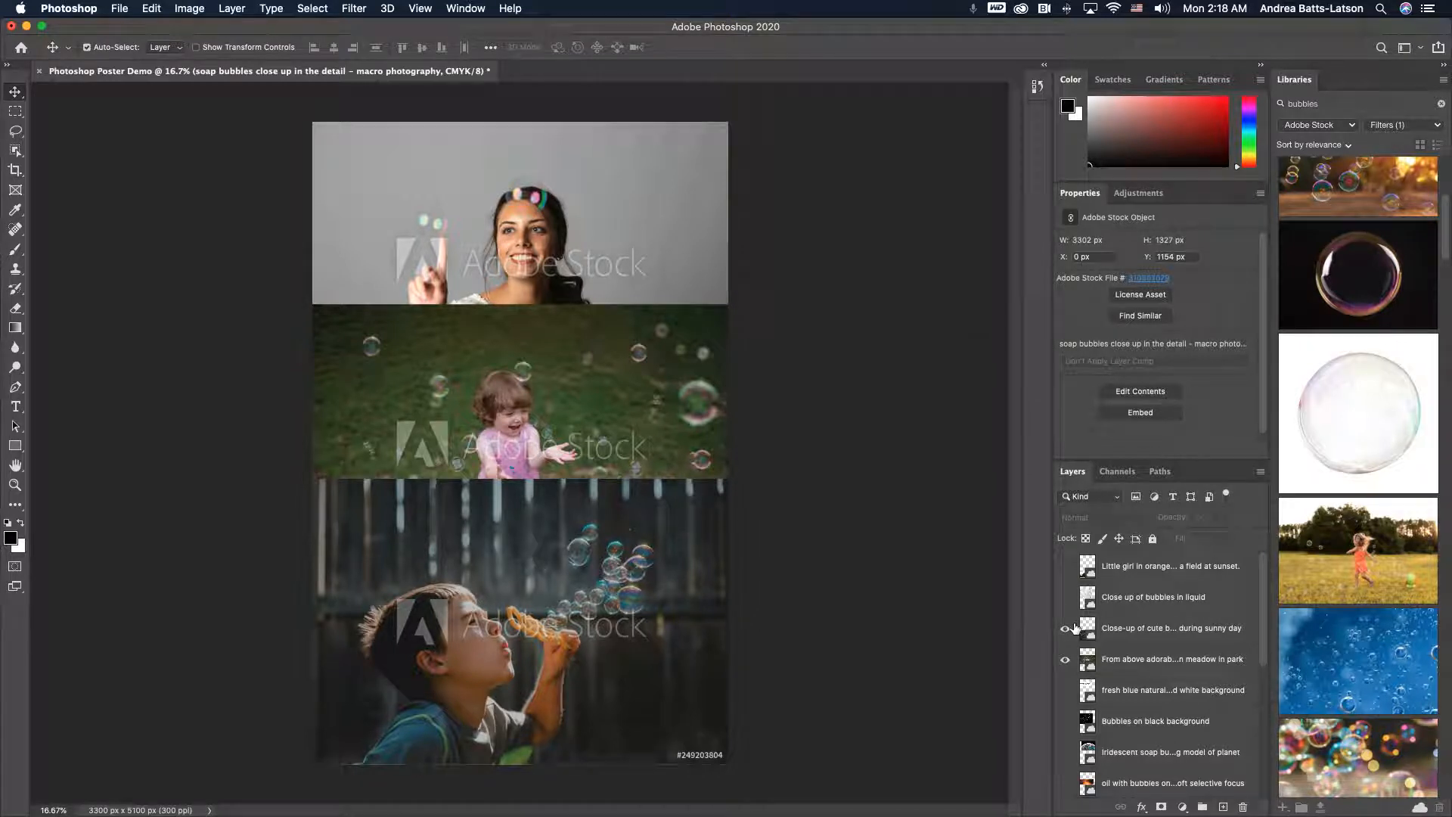
scroll(1094, 709, "down", 3)
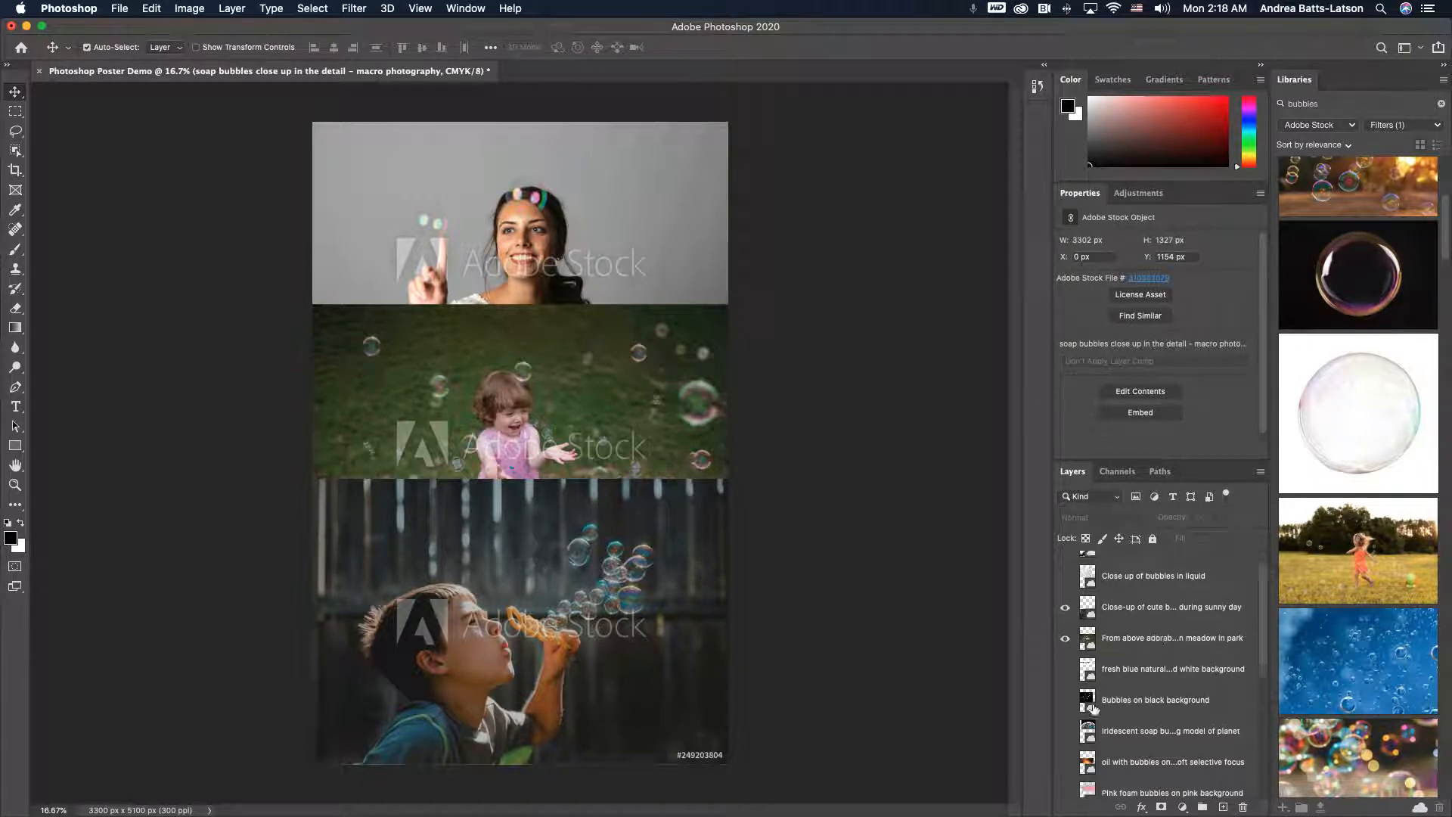
scroll(1095, 709, "up", 3)
scroll(1093, 710, "down", 3)
scroll(1094, 710, "up", 3)
scroll(1094, 709, "down", 3)
scroll(1093, 709, "up", 3)
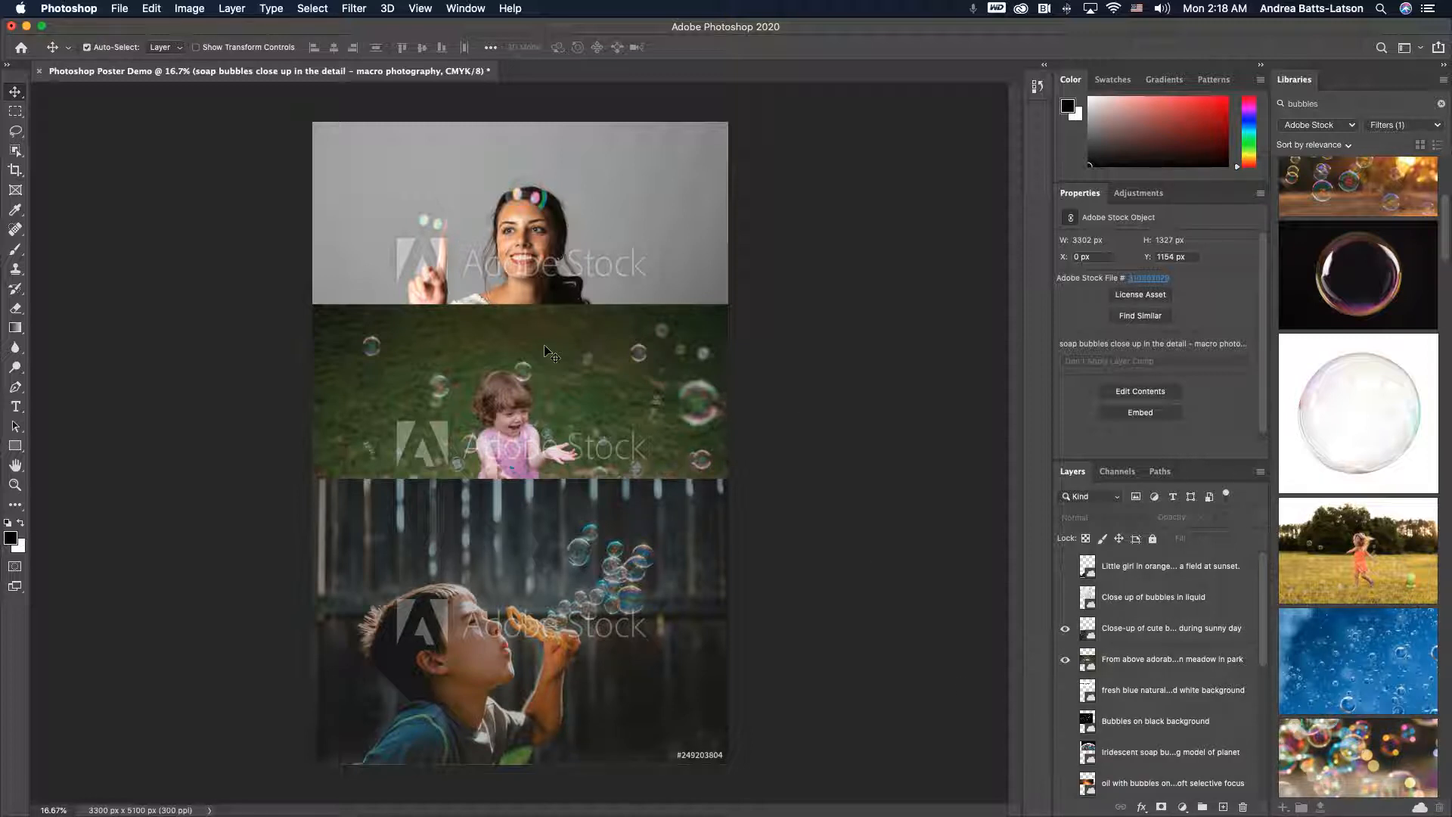
- Reposition the pink-dress child image so it sits just below the model photo, slightly lower on the poster
left_click_drag(549, 380, 552, 348)
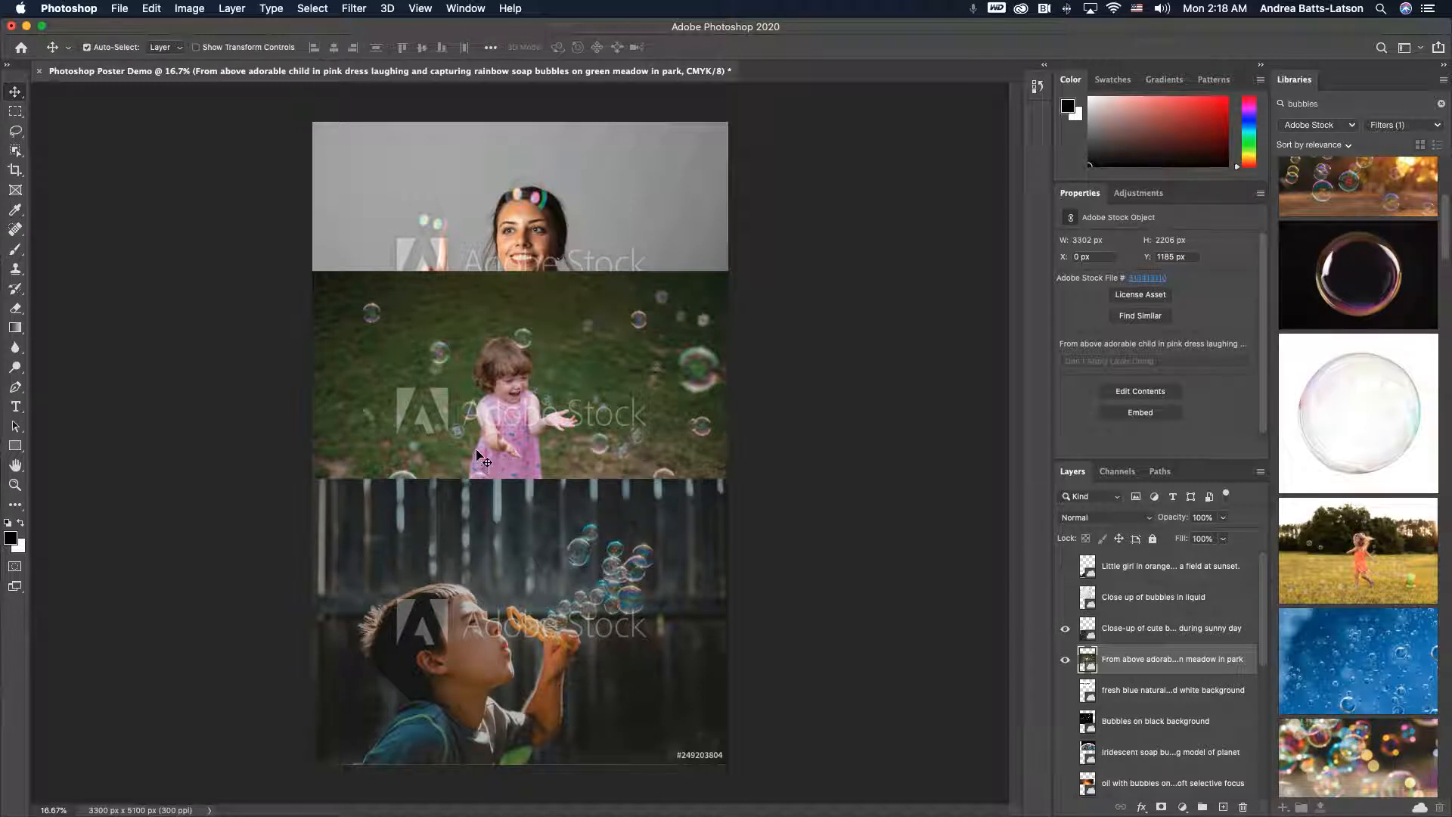
left_click_drag(477, 453, 475, 471)
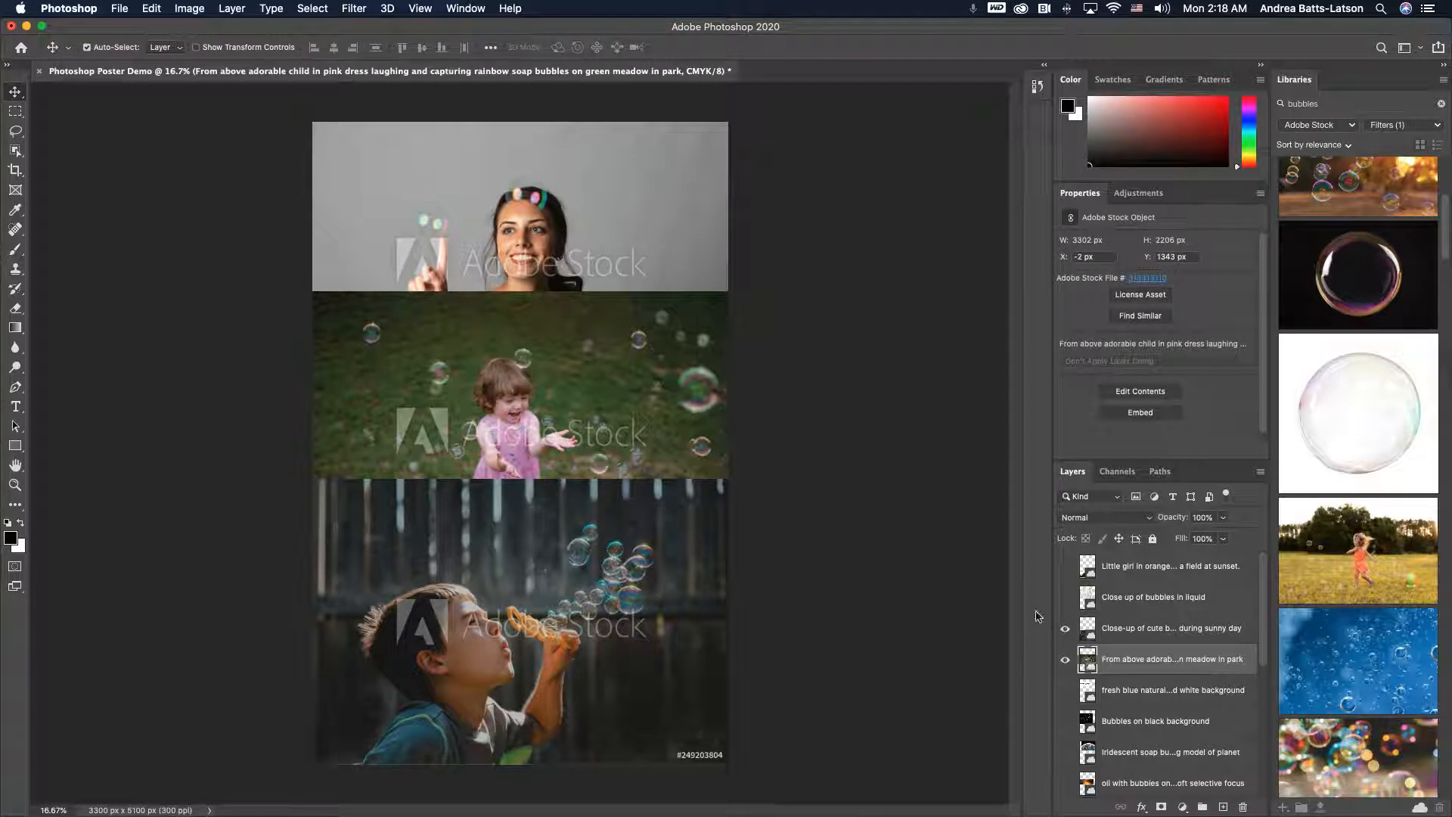
- Move the young model with bubble layer up the layer stack, directly beneath the pink-dress child layer
scroll(1138, 700, "down", 5)
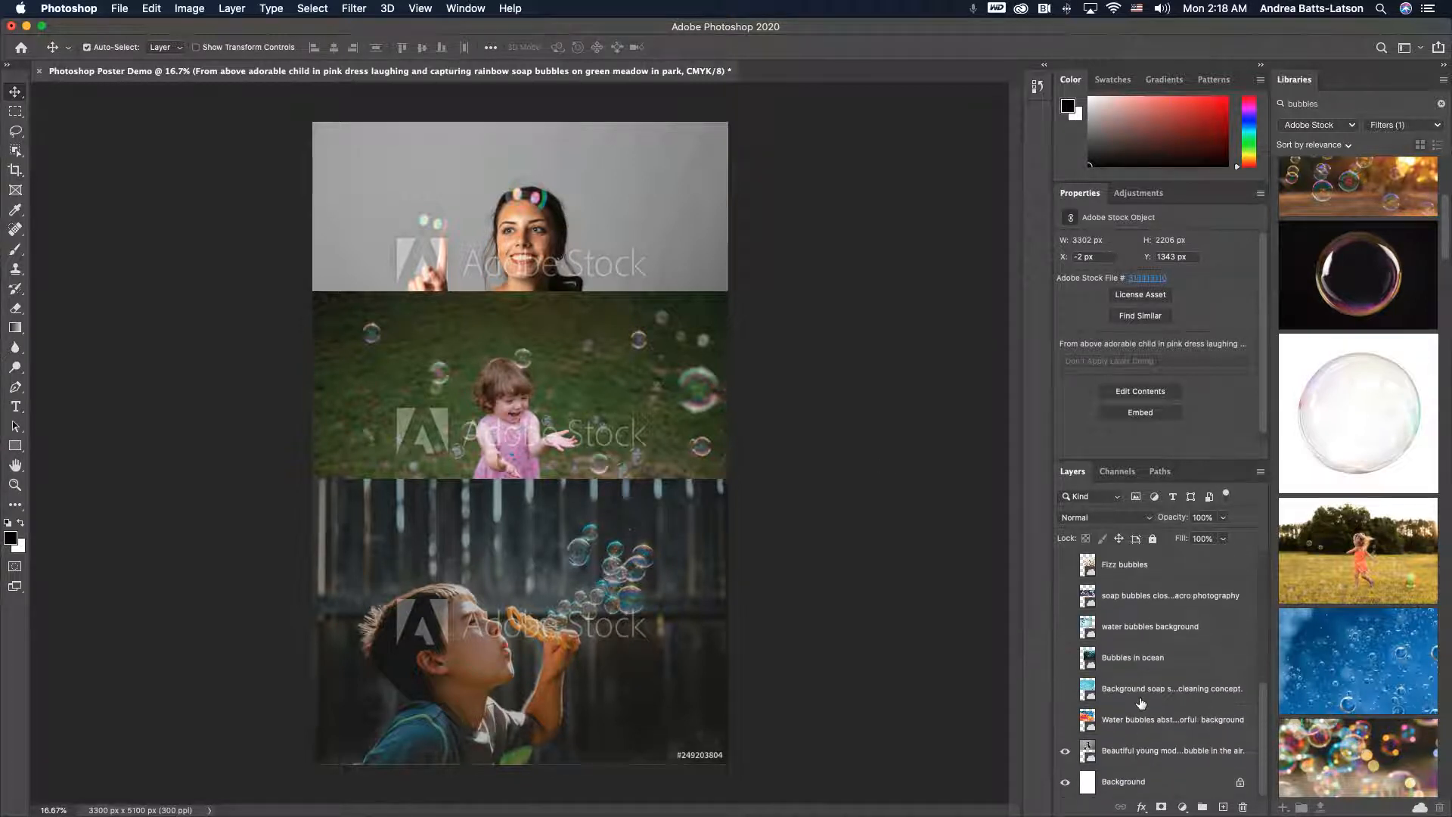
left_click_drag(1141, 757, 1118, 575)
scroll(1104, 655, "up", 5)
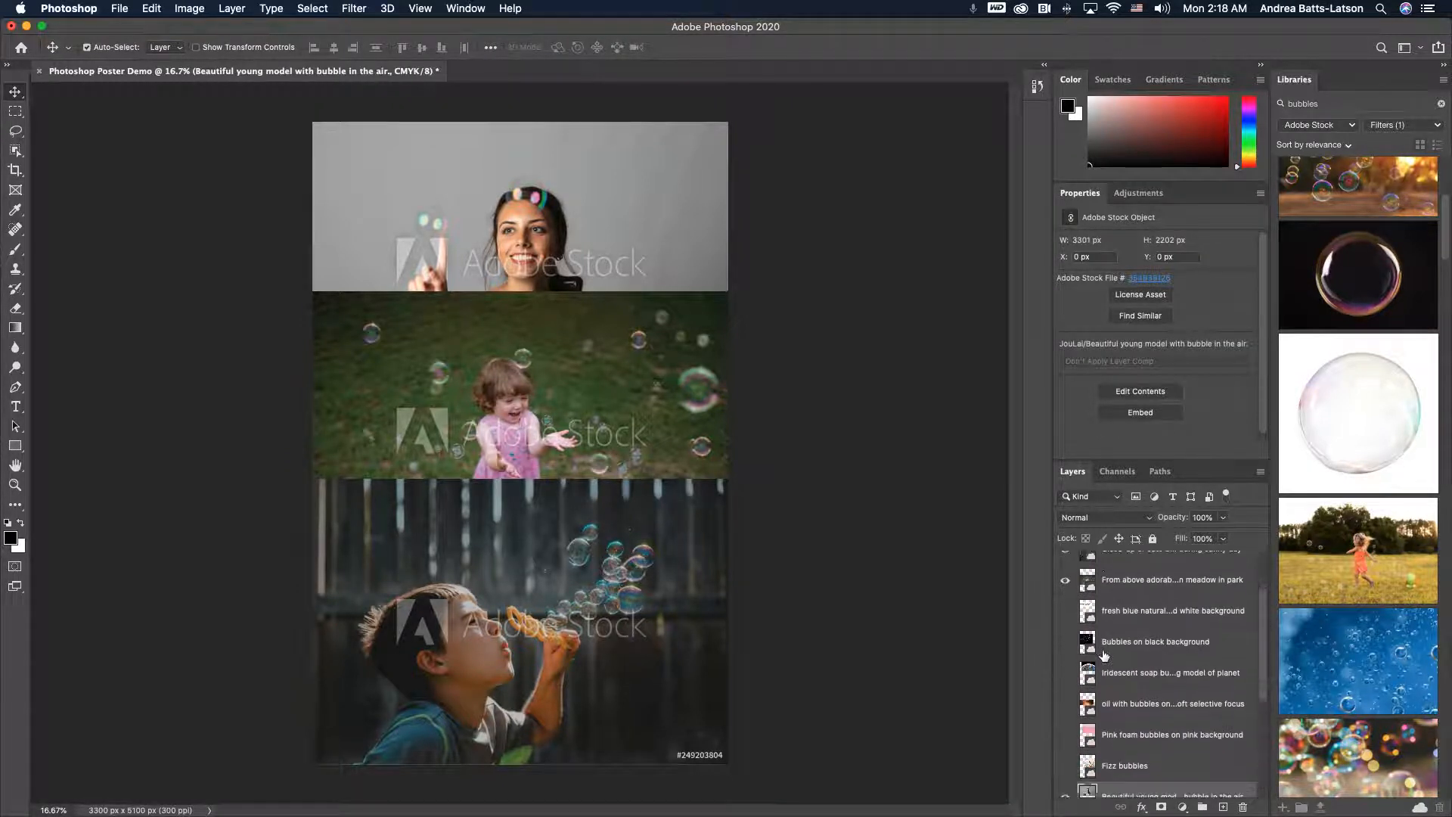
left_click_drag(1126, 762, 1109, 583)
scroll(1087, 597, "up", 3)
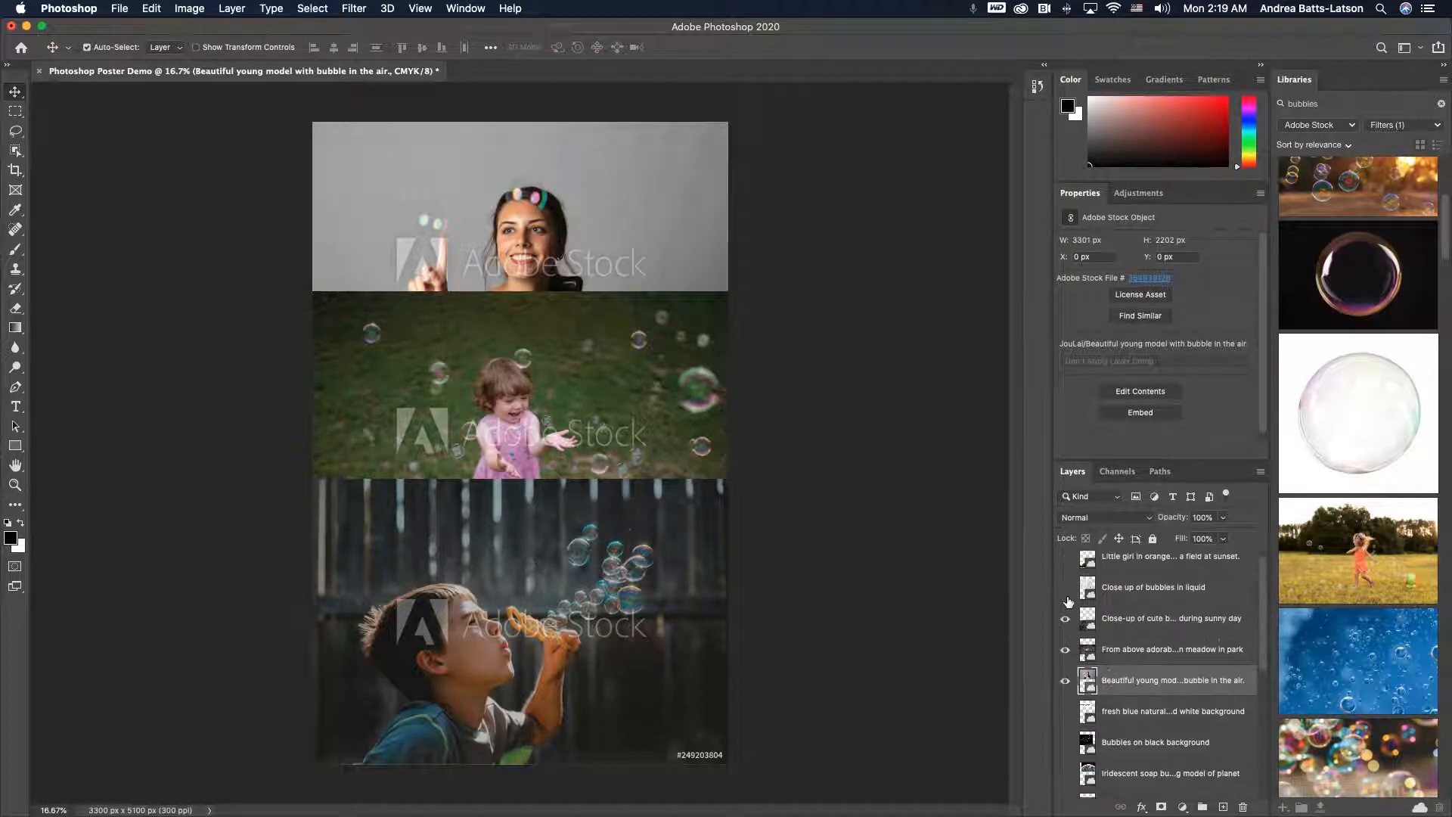
- Move the boy blowing bubbles layer down beneath the young model layer
left_click(1064, 619)
left_click_drag(1087, 626, 1093, 689)
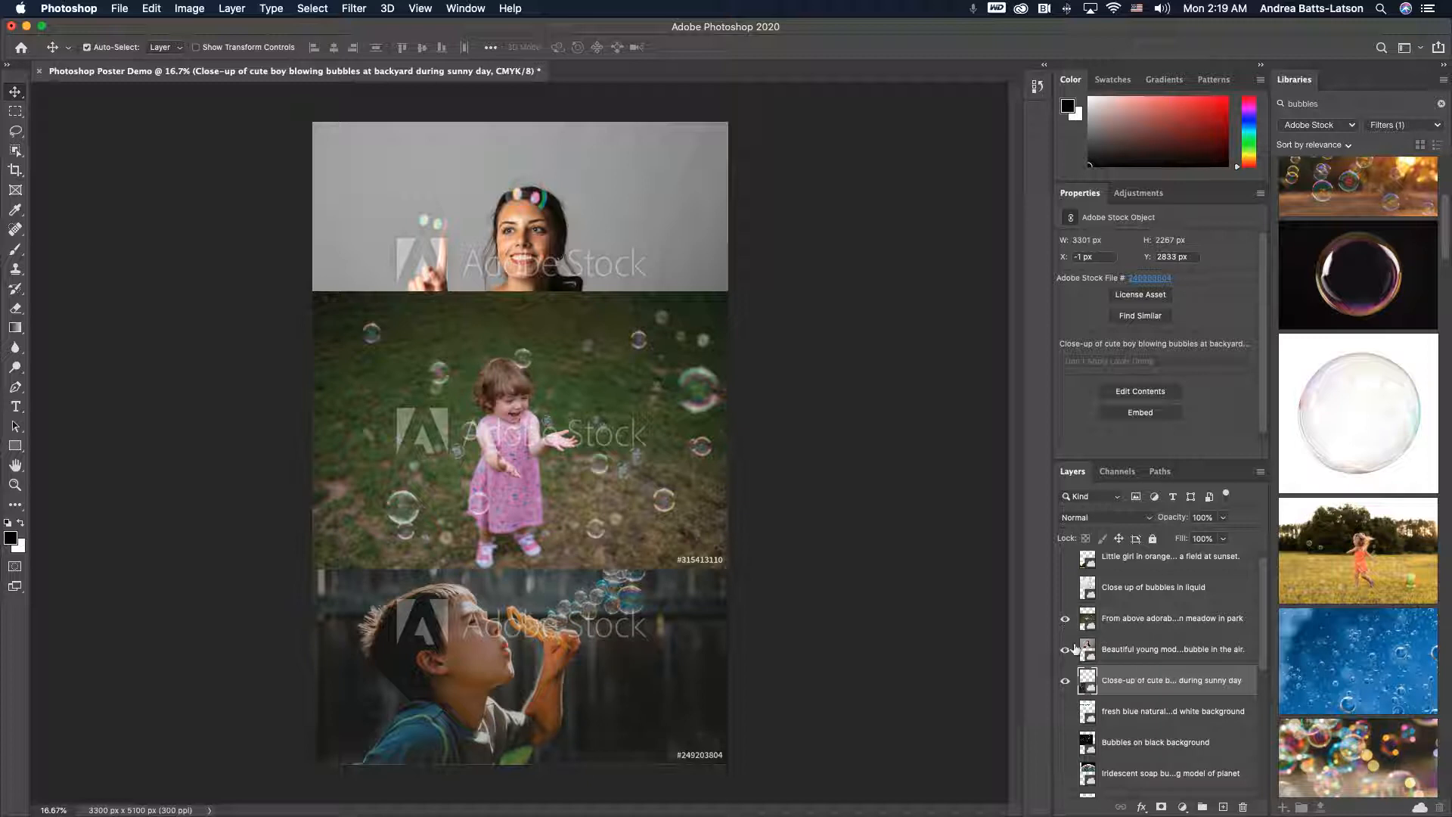
- Move the pink-dress child layer beneath the young model layer so the model photo sits on top
left_click(1066, 620)
left_click(1067, 620)
left_click(1067, 620)
left_click(1066, 621)
left_click(1102, 626)
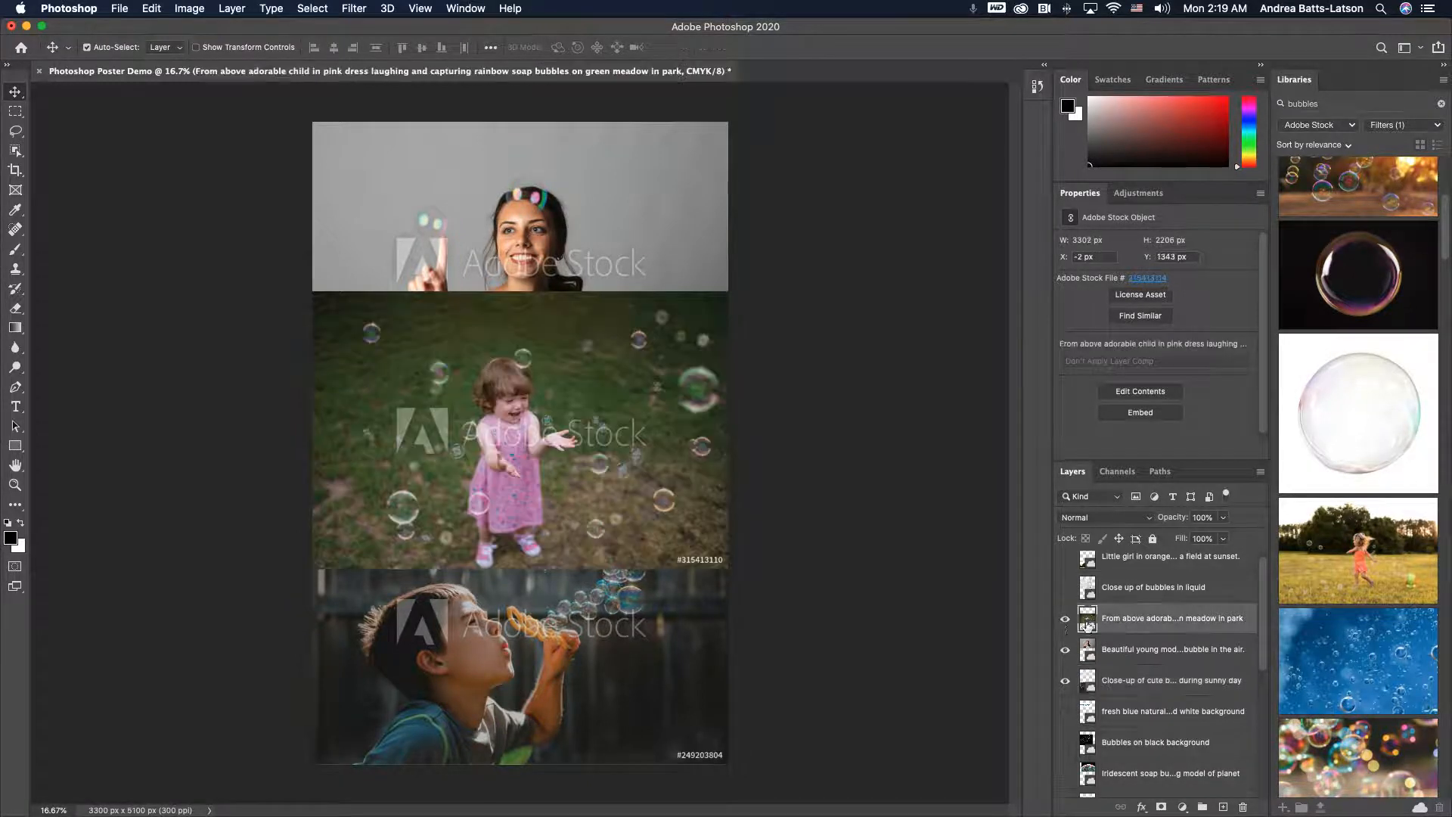
left_click(1066, 621)
left_click(1066, 621)
left_click(1067, 620)
left_click(1067, 620)
left_click_drag(1117, 632, 1121, 665)
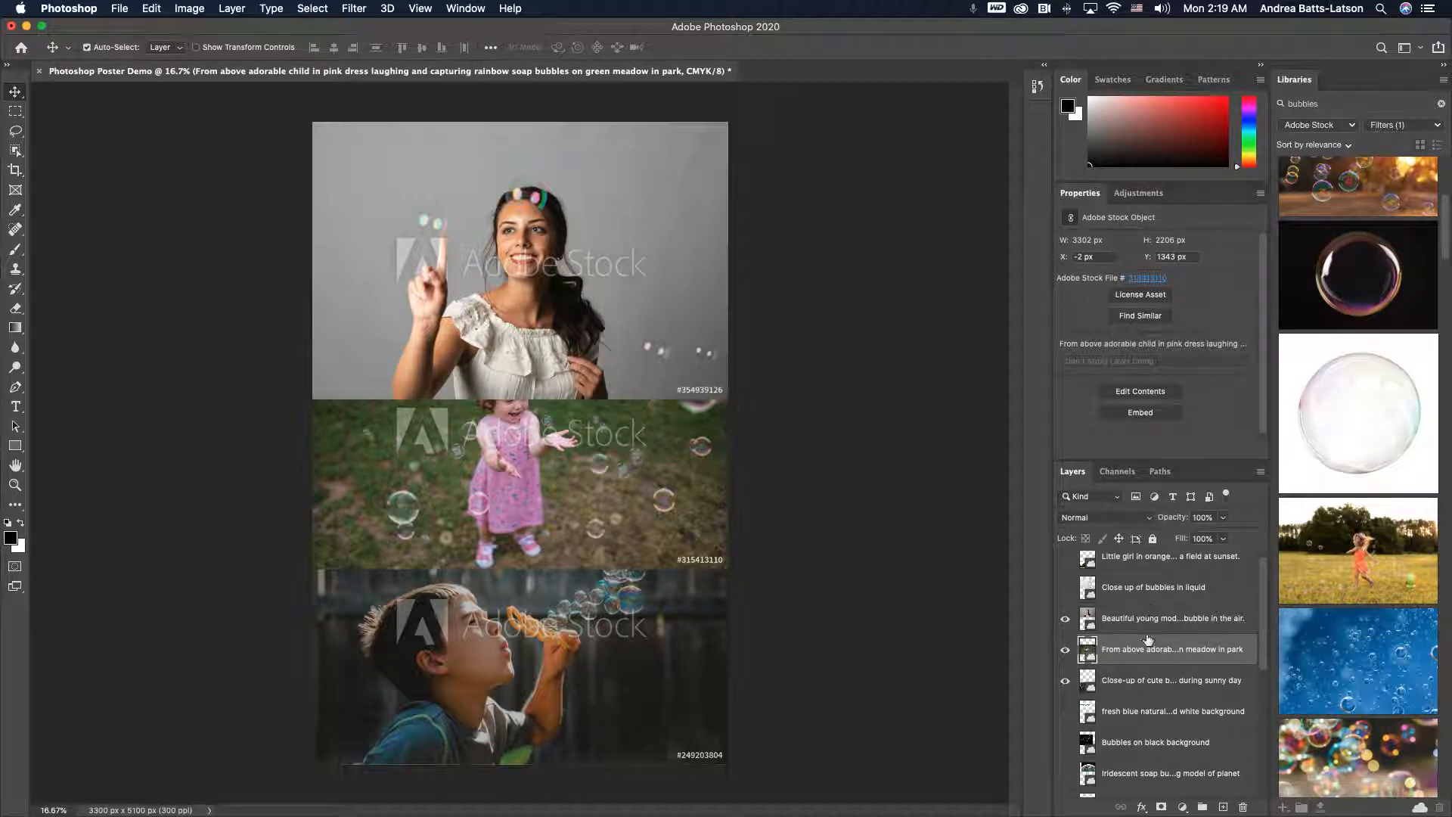
- Add a layer mask to the young model with bubble layer
scroll(1140, 627, "down", 2)
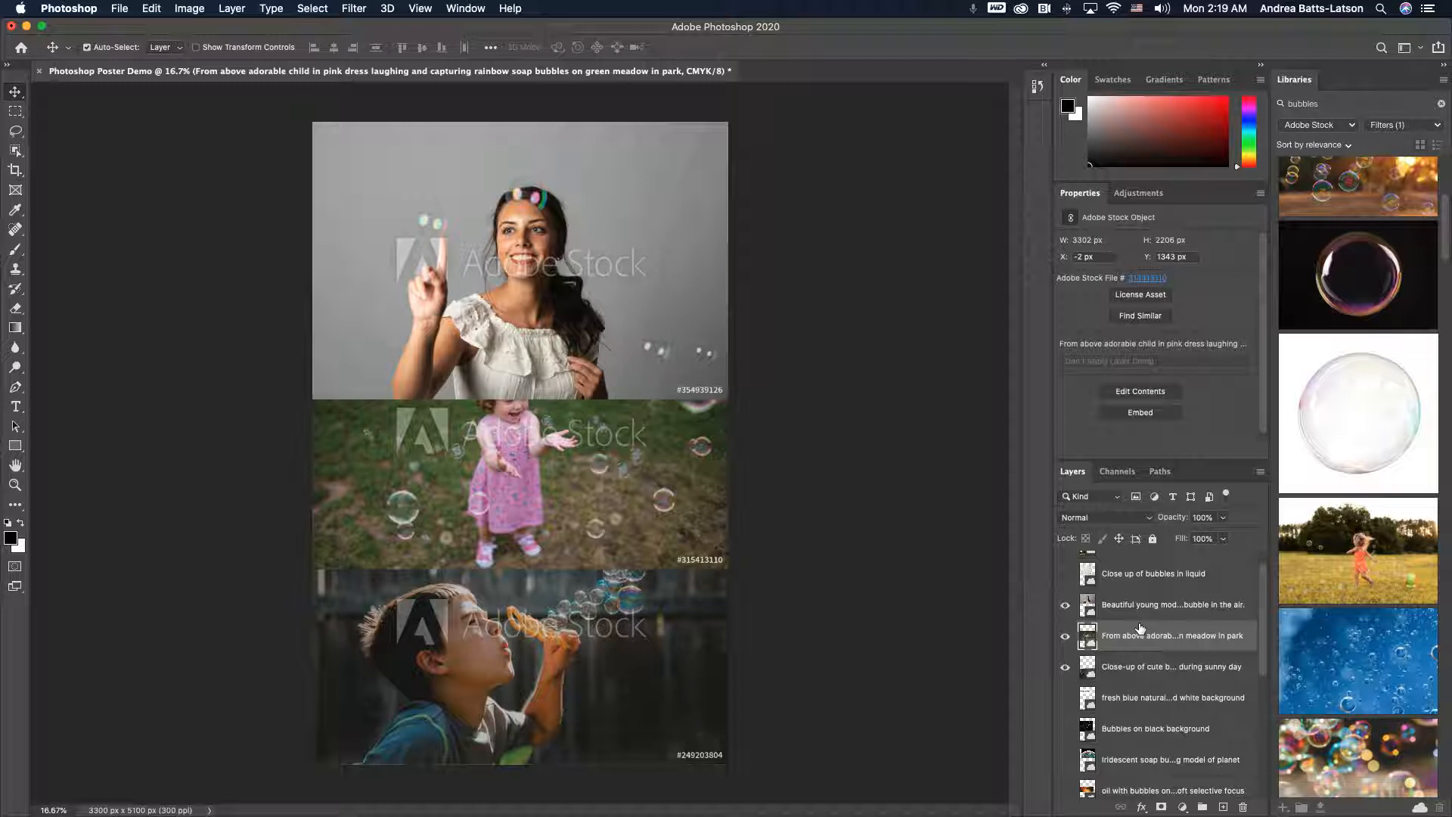
left_click(1142, 605)
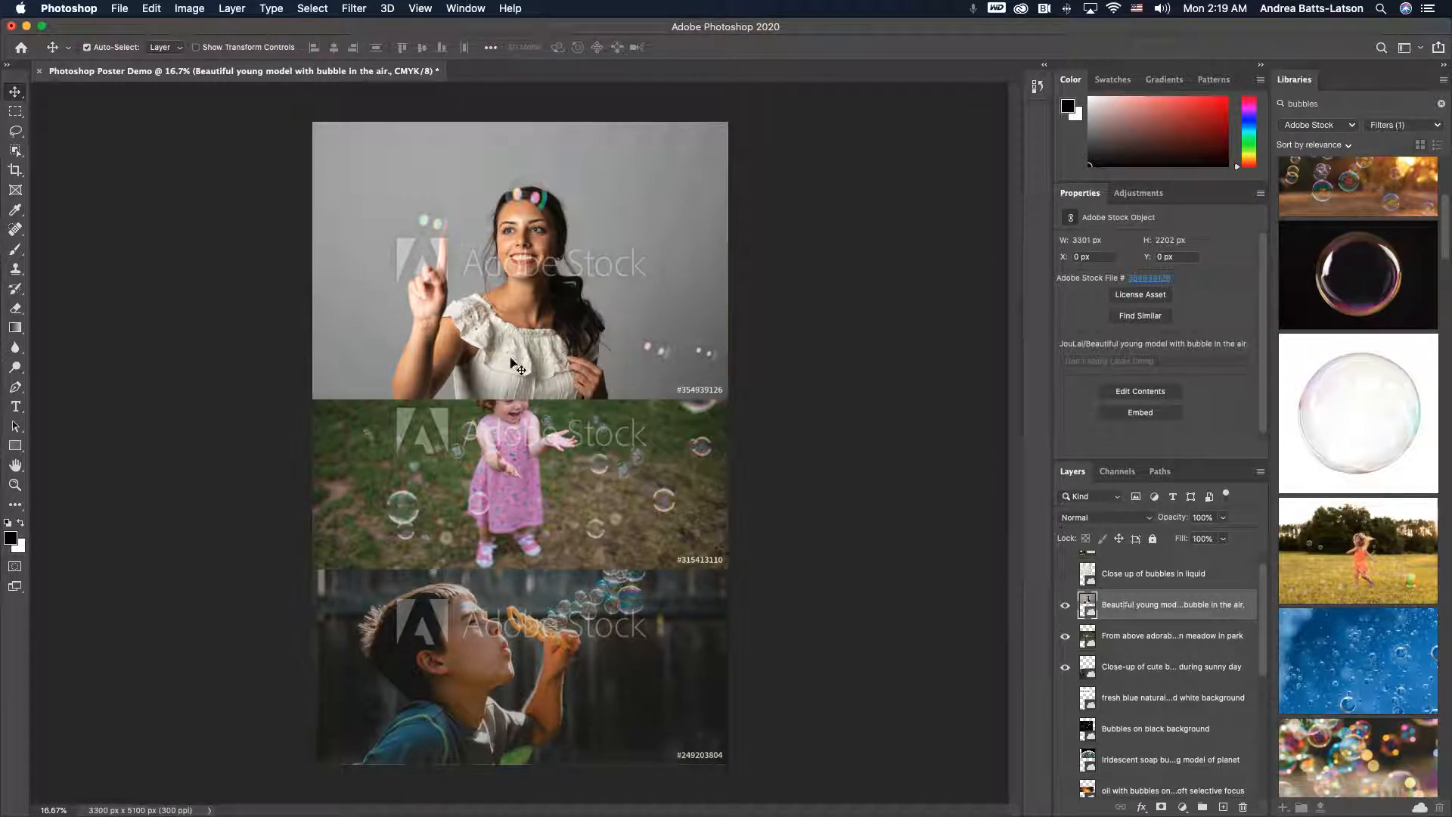
left_click(1162, 807)
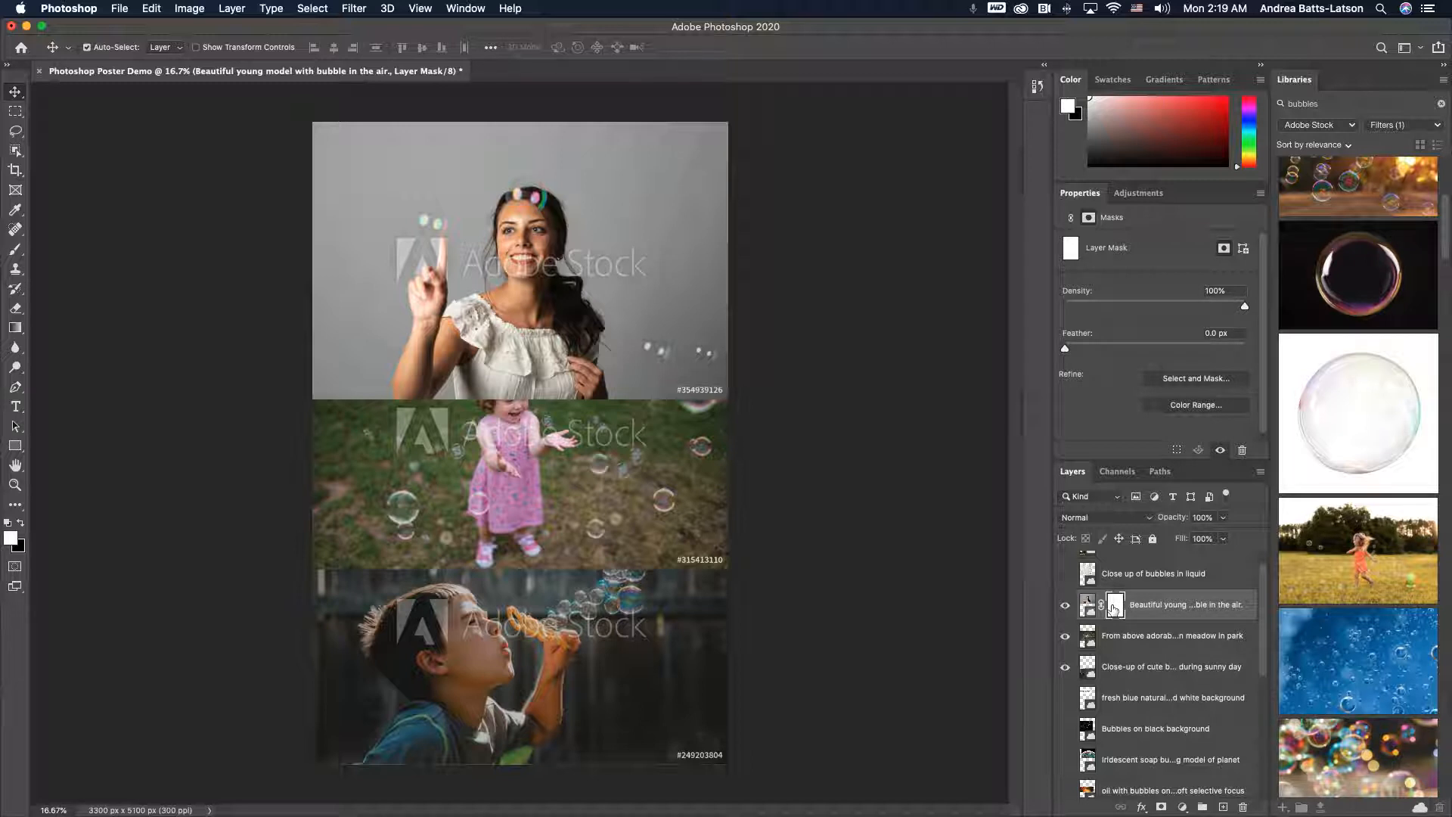
- Switch to the Gradient tool and open the Basics gradient presets
left_click(15, 329)
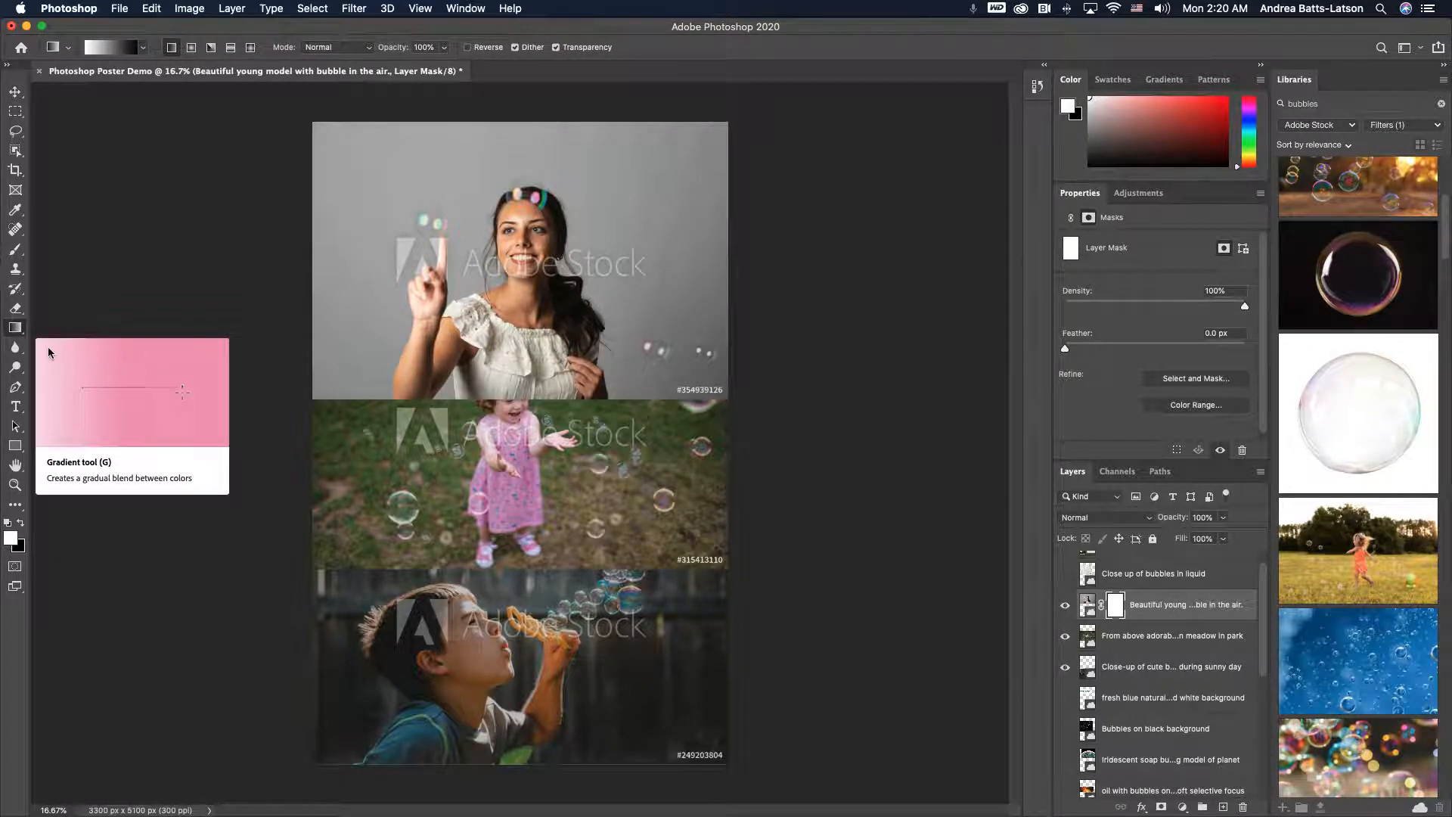
left_click(145, 50)
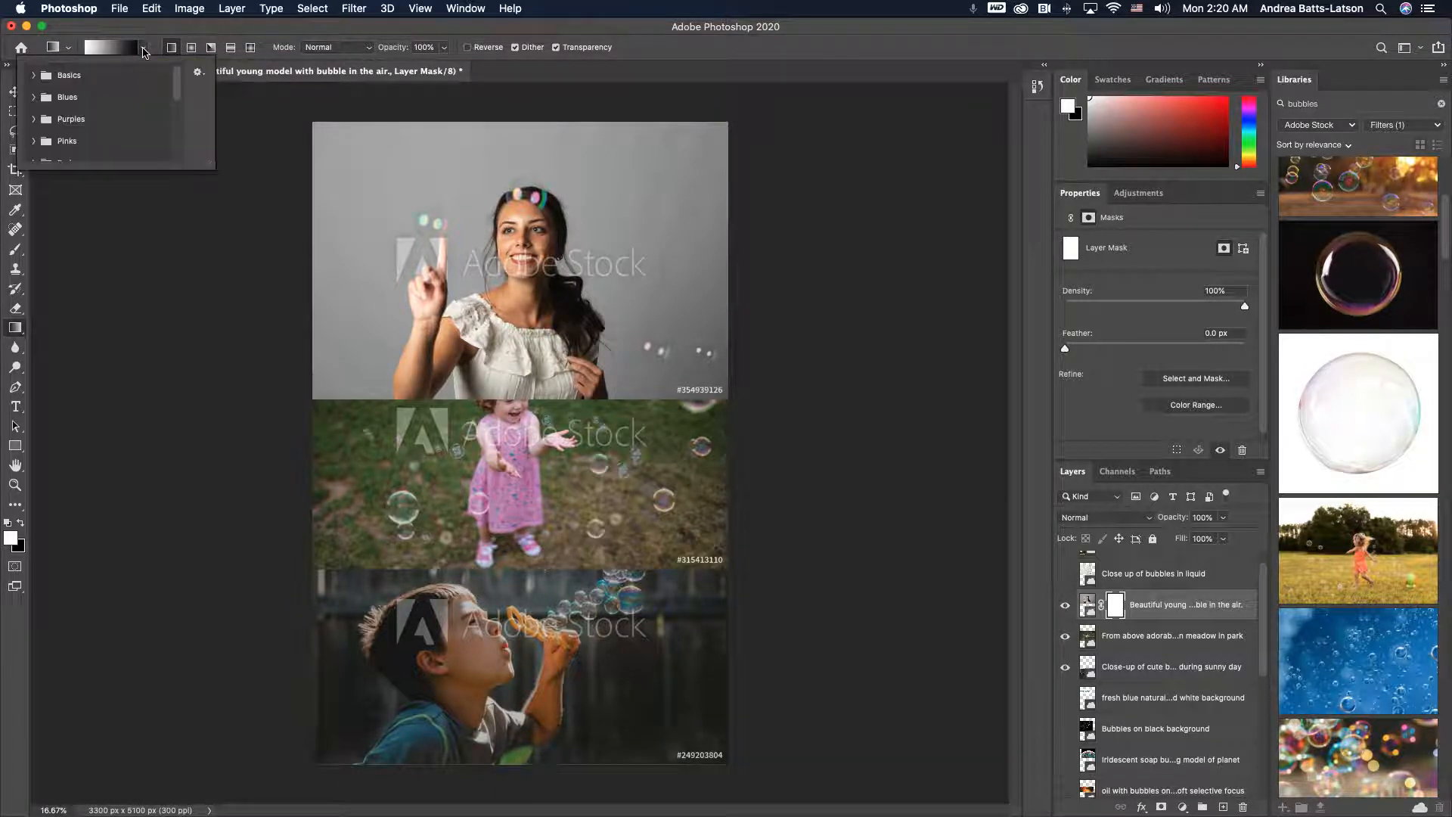
left_click(33, 76)
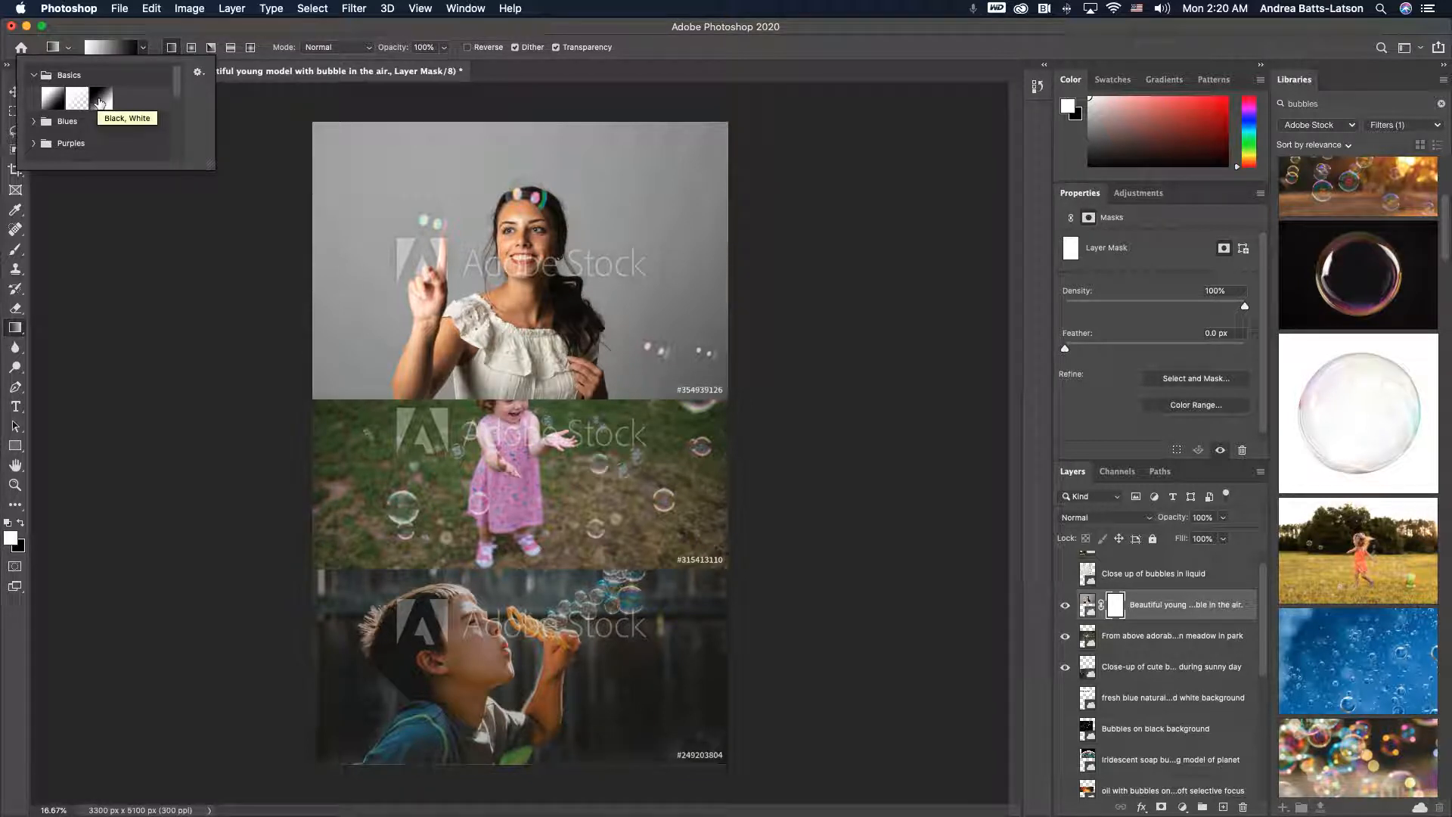
- Try a basic gradient on the young model layer's mask and undo it
left_click(33, 122)
left_click(34, 120)
left_click_drag(98, 172, 98, 200)
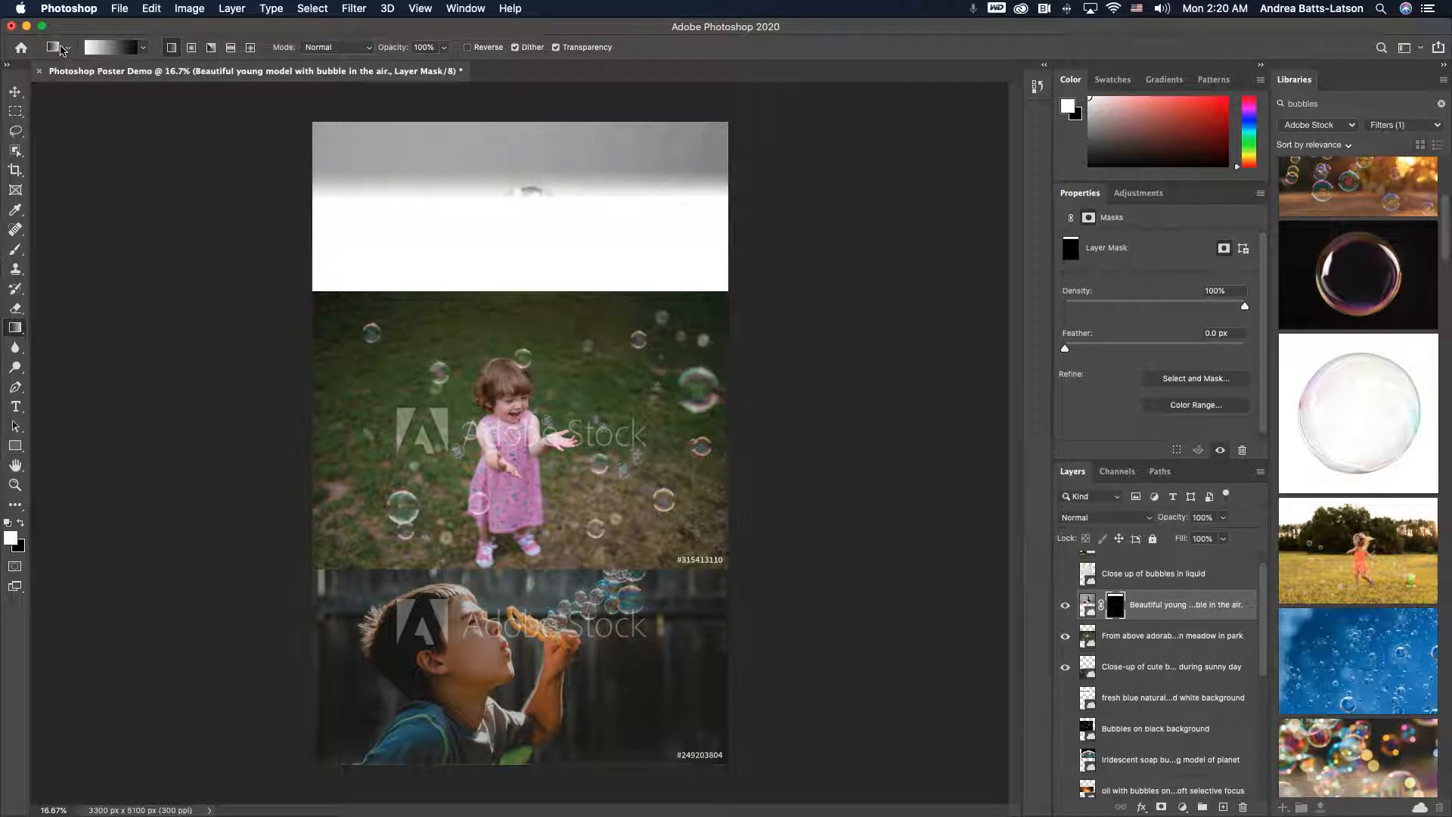
key("super+z")
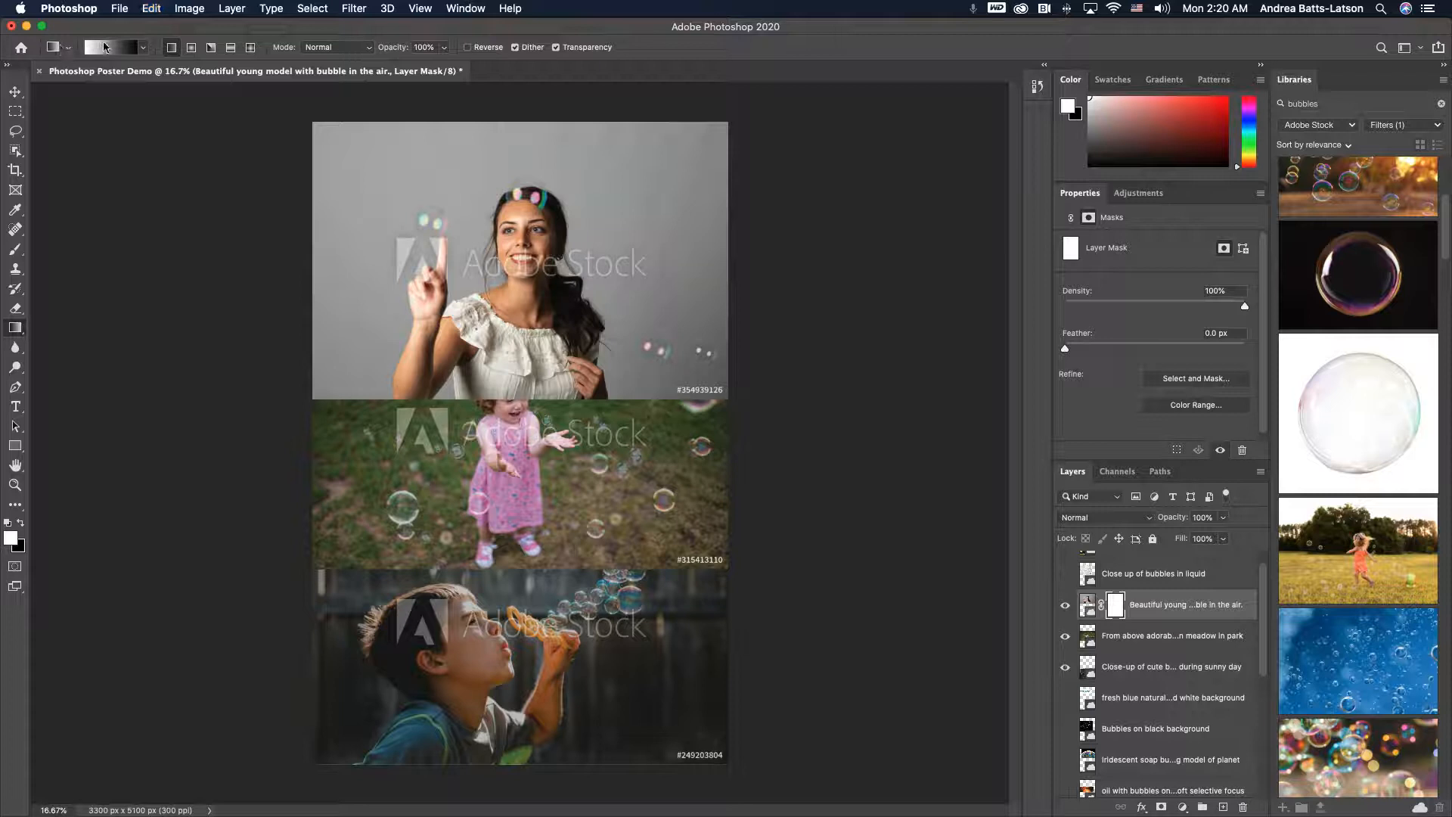
- Browse the gradient preset folders in an enlarged gradient picker
left_click(142, 47)
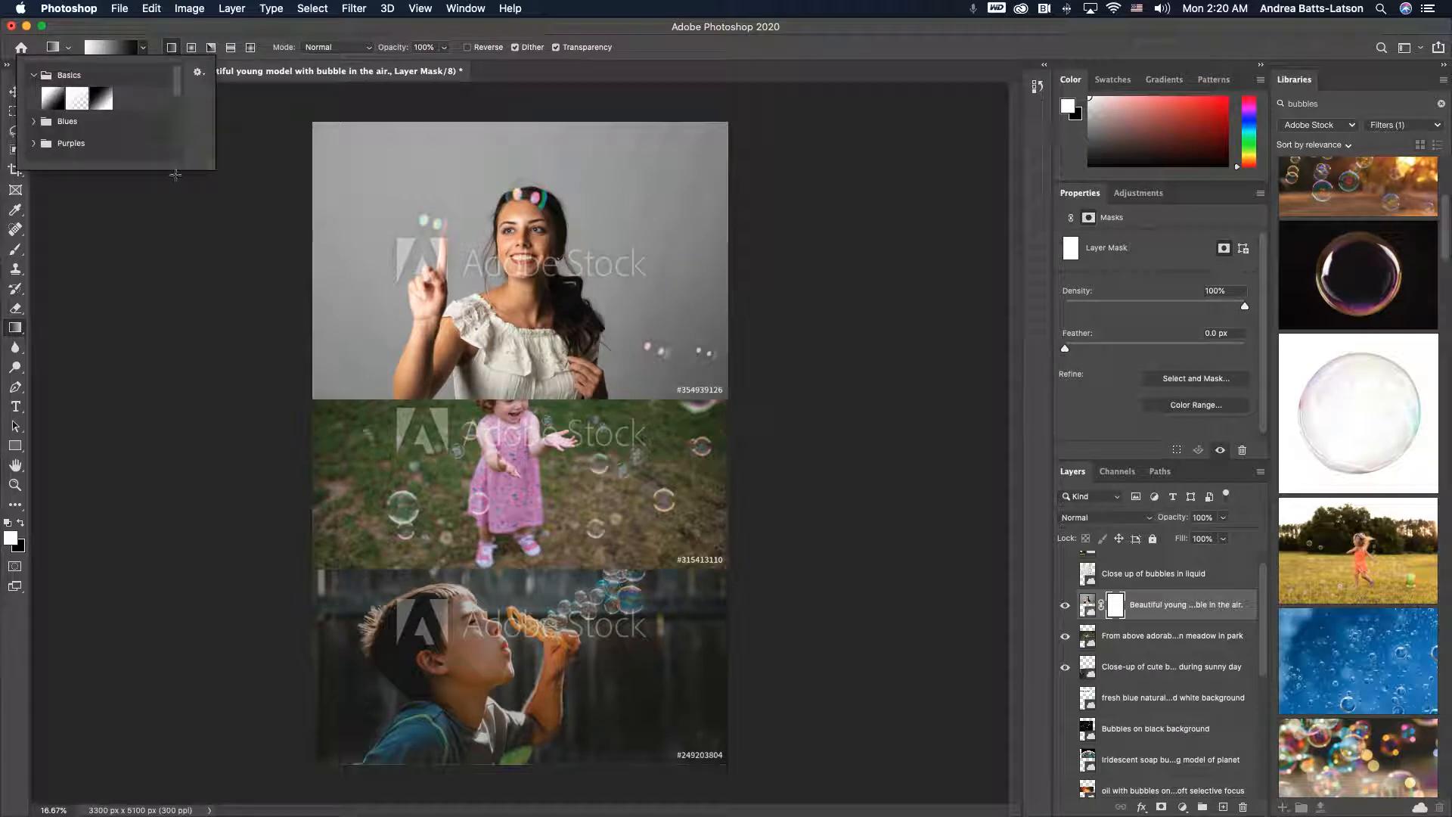
left_click_drag(215, 168, 265, 405)
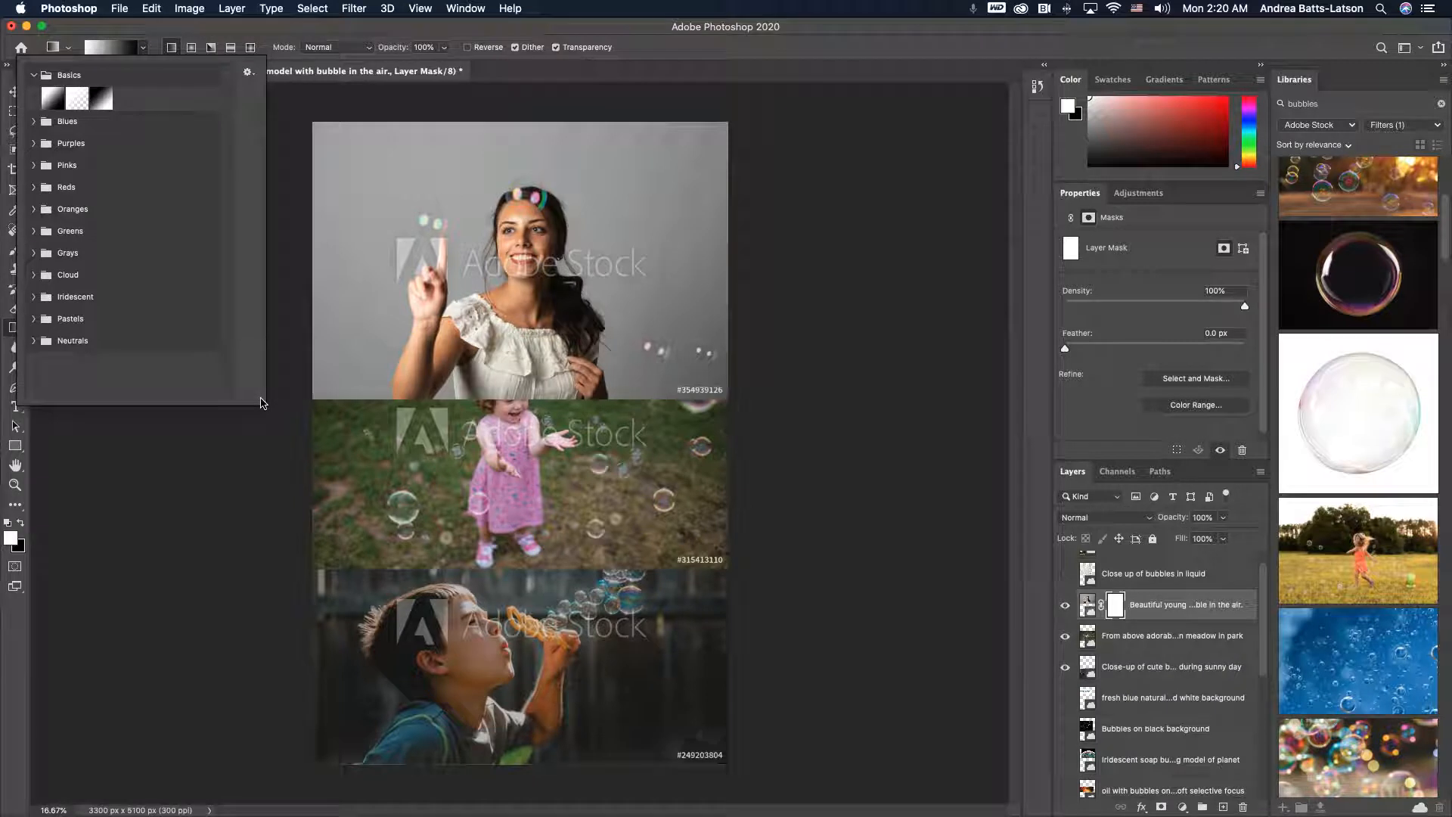
left_click(31, 143)
left_click(32, 143)
left_click(32, 164)
left_click(32, 161)
left_click(32, 186)
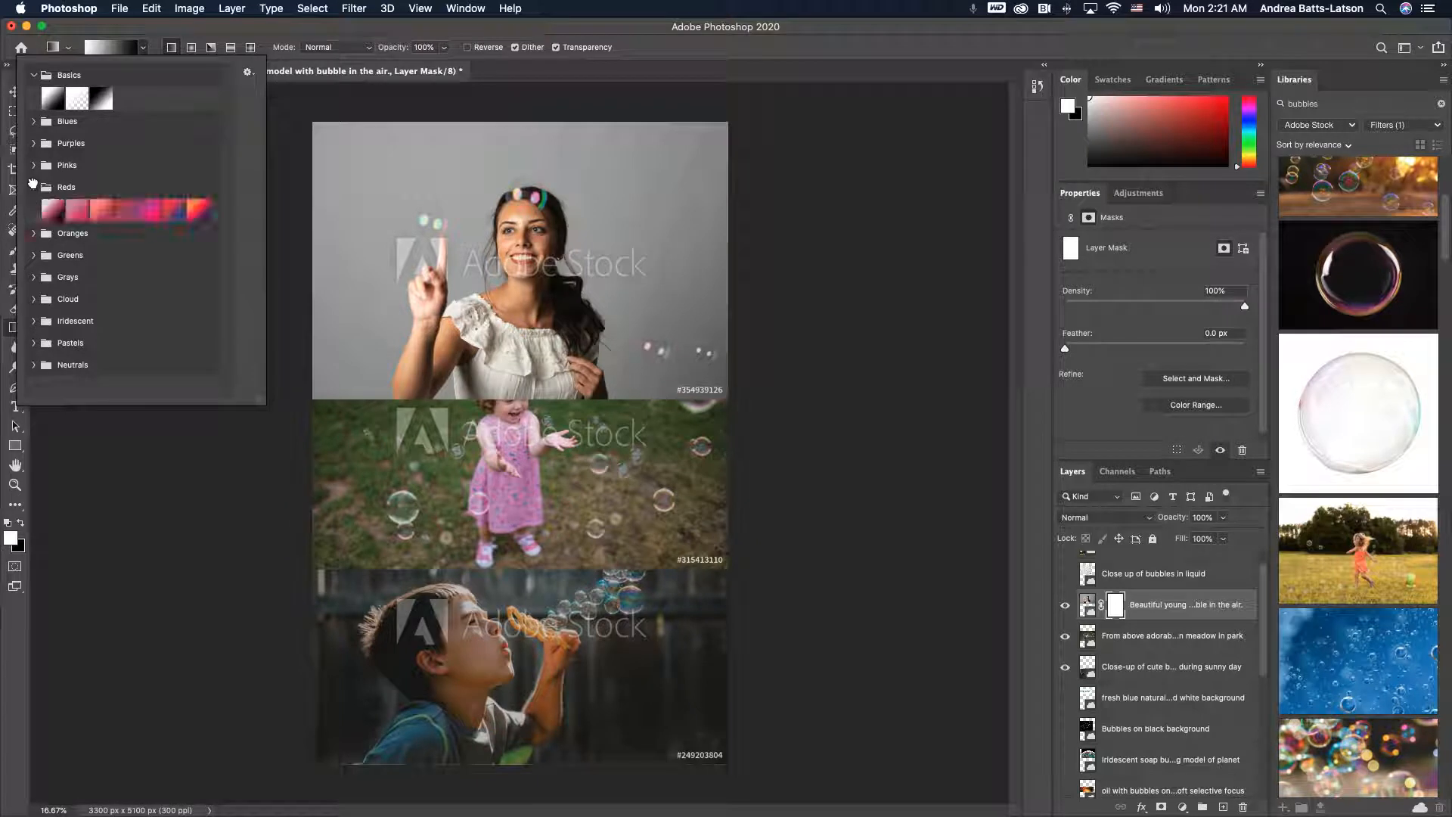
left_click(32, 184)
left_click(36, 210)
left_click(34, 210)
left_click(36, 230)
left_click(38, 235)
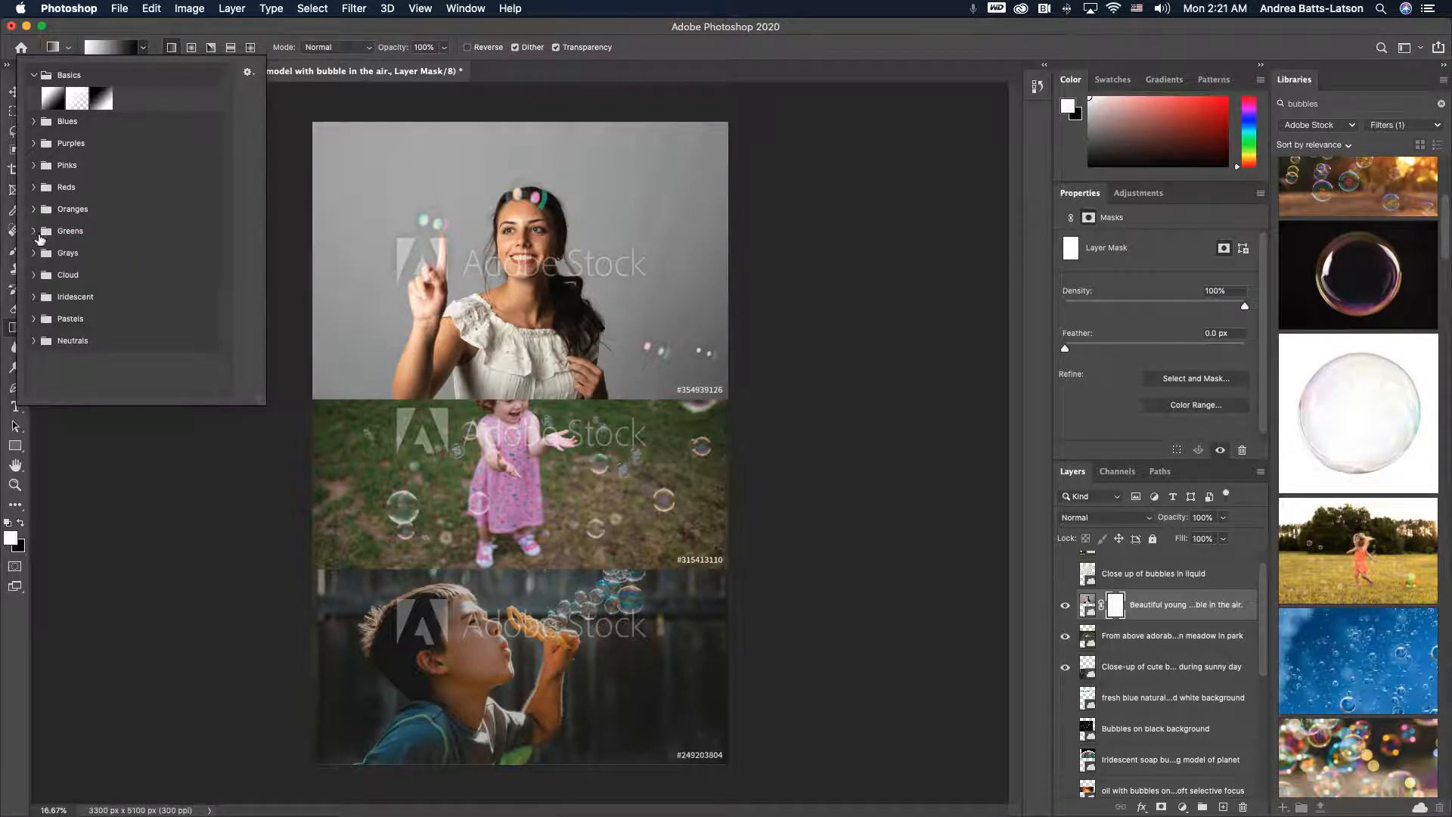
left_click(35, 250)
left_click(35, 249)
left_click(143, 47)
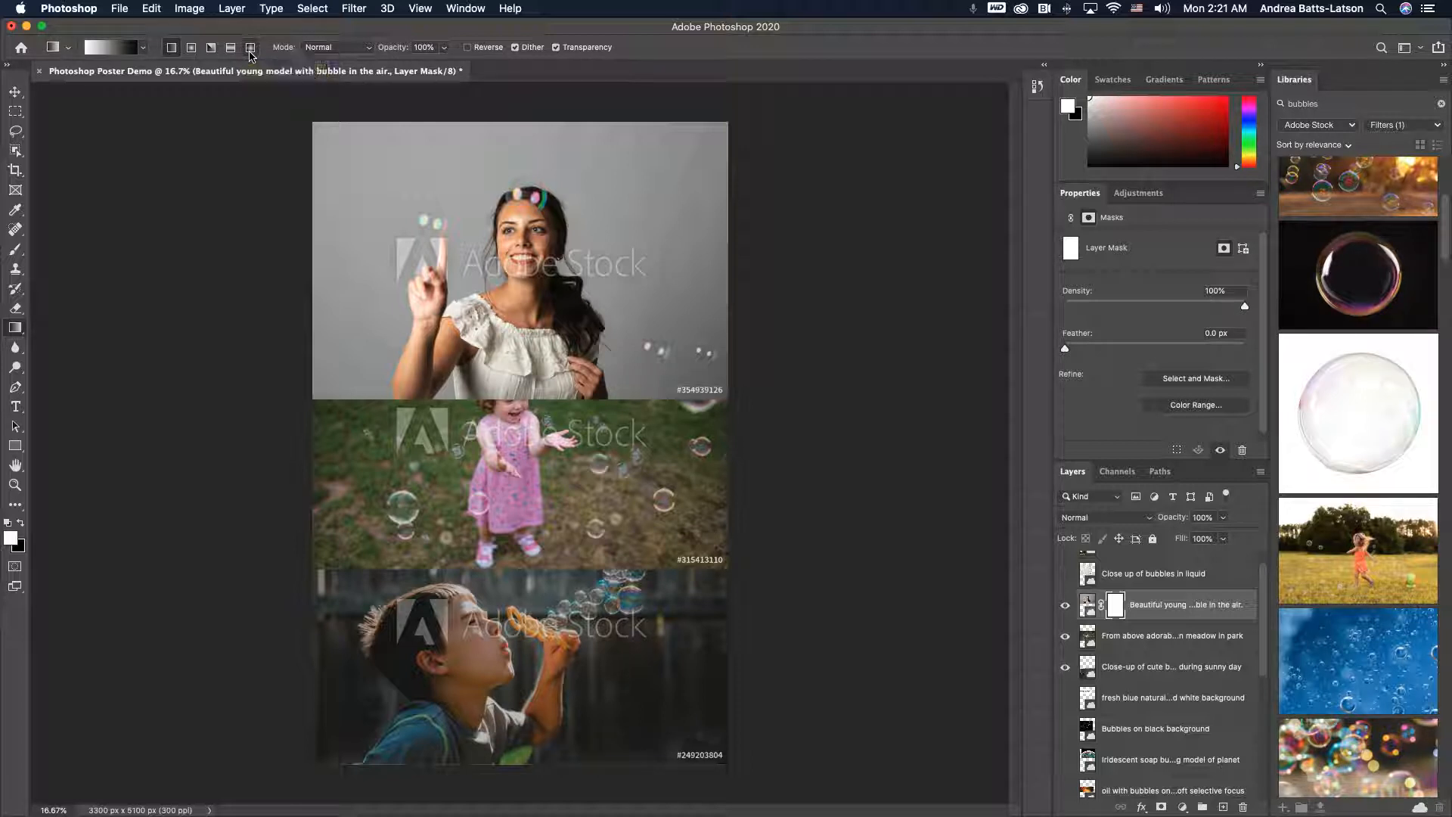
- Try a vertical gradient on the model's mask, then fill the mask with white to clear it
left_click_drag(528, 392, 527, 333)
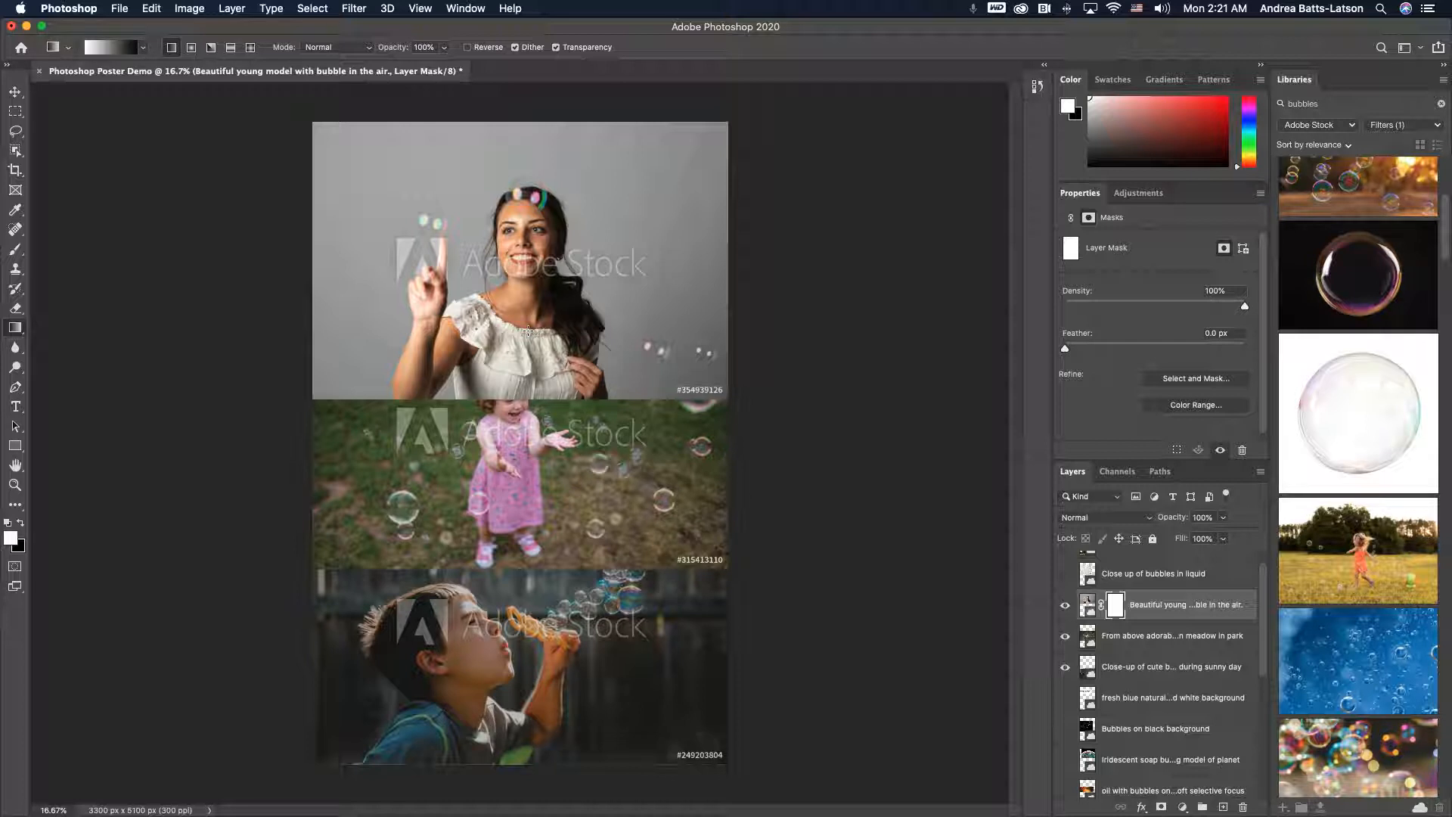
left_click_drag(528, 331, 530, 385)
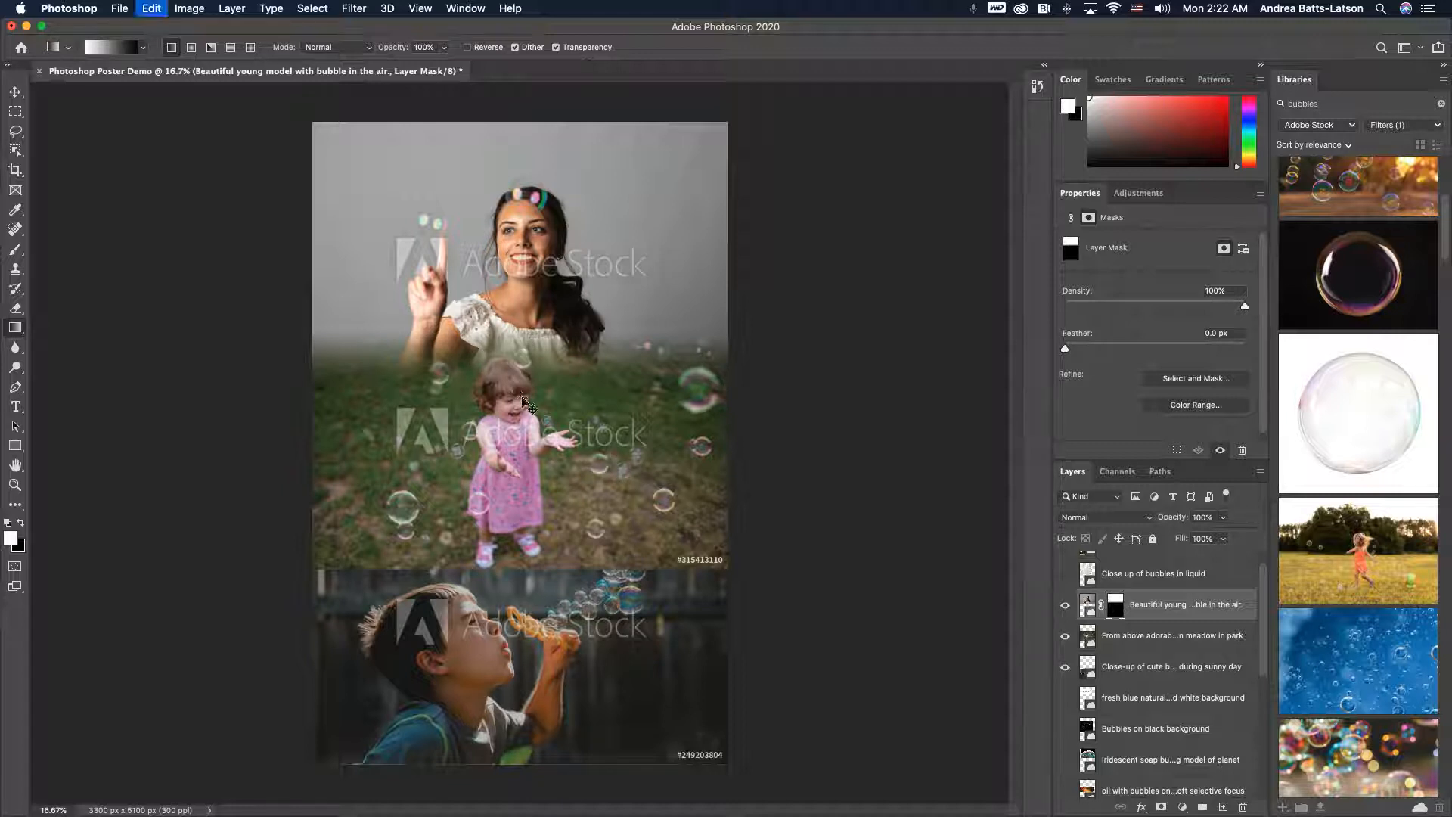
key("alt+BackSpace")
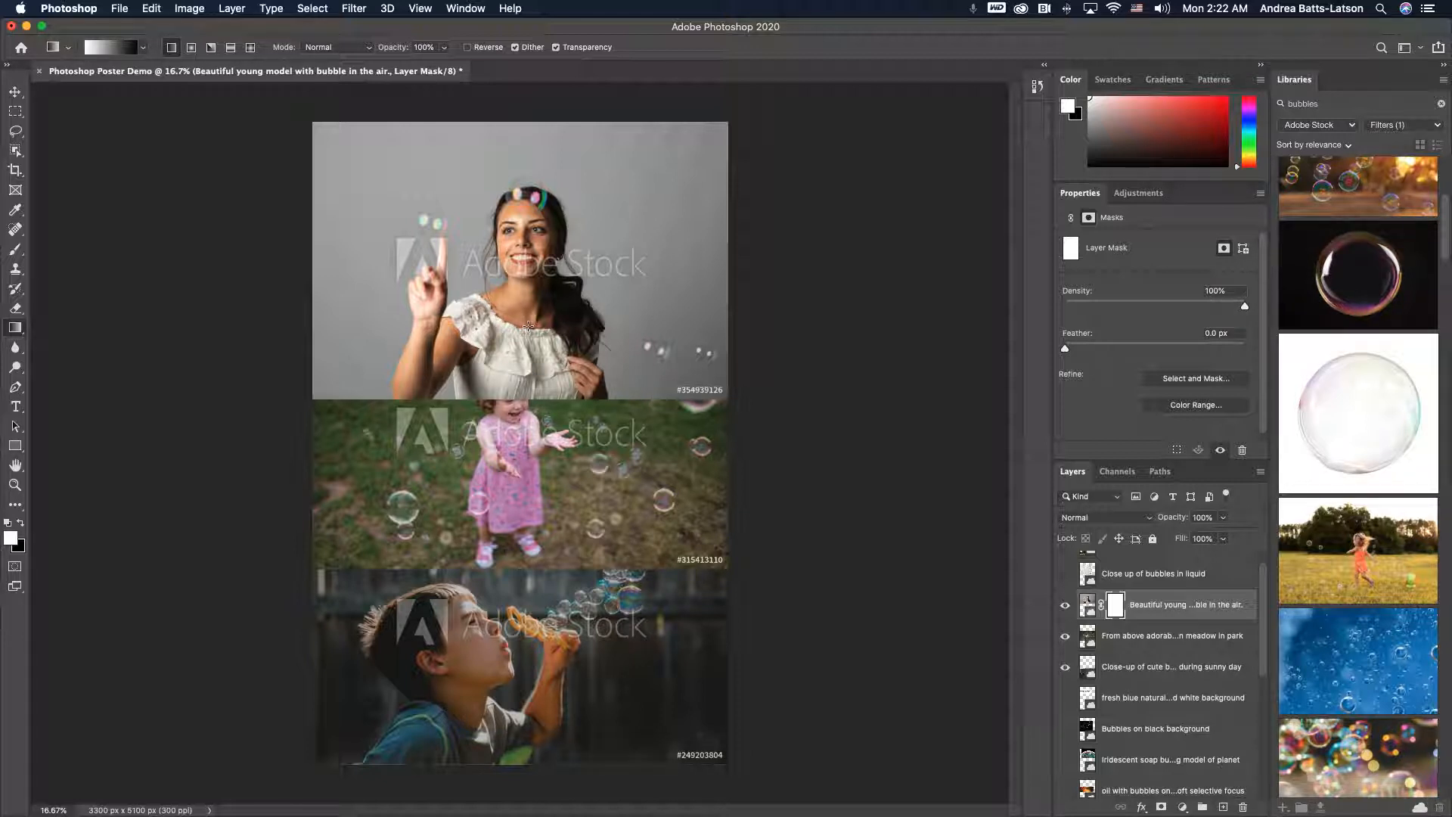
- Drag a vertical gradient on the model's mask from her shoulders down to the top of the pink-dress photo to blend them
left_click_drag(528, 327, 529, 407)
left_click_drag(528, 407, 528, 407)
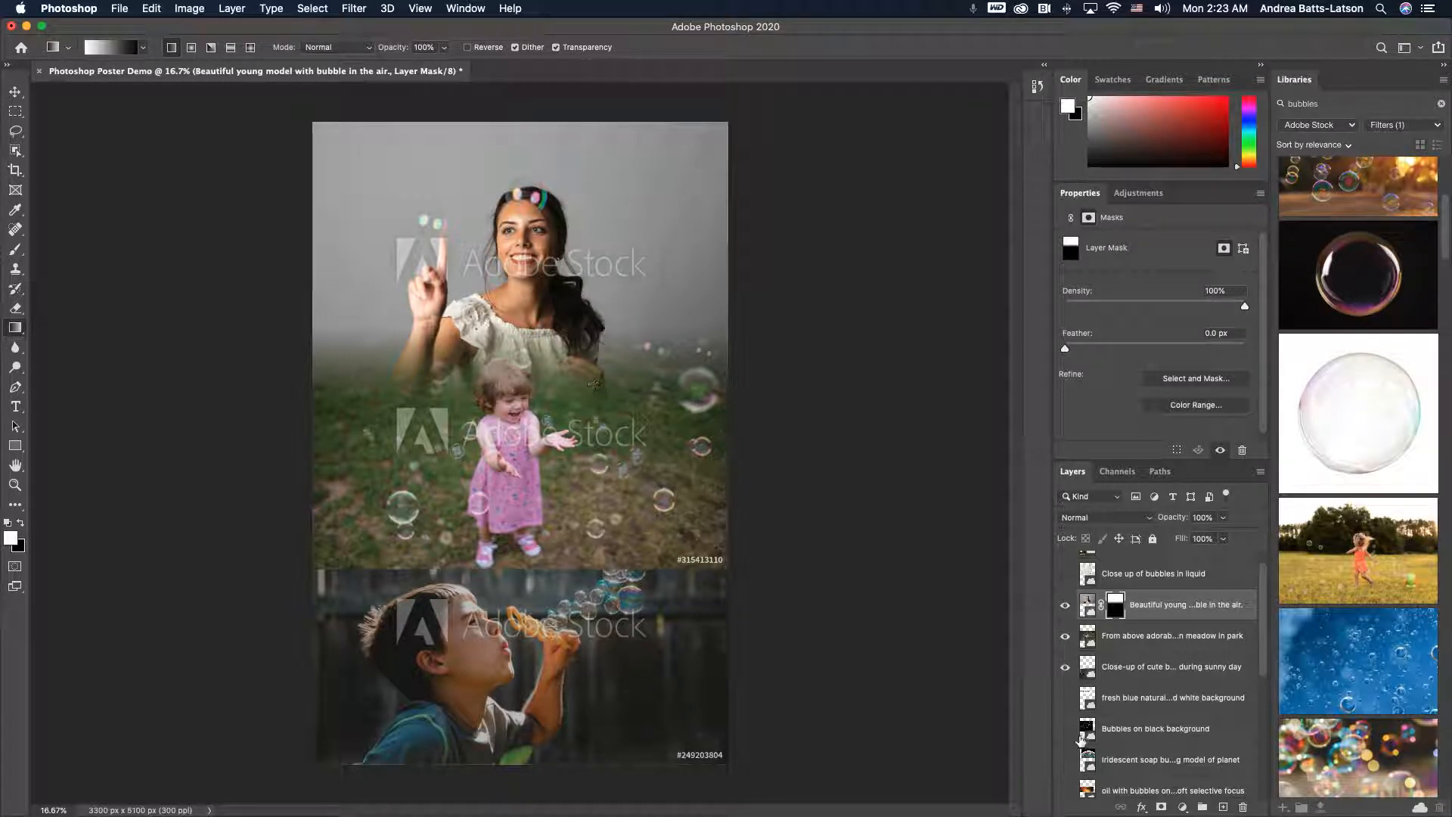
- Add a layer mask to the pink-dress child layer
left_click(1128, 635)
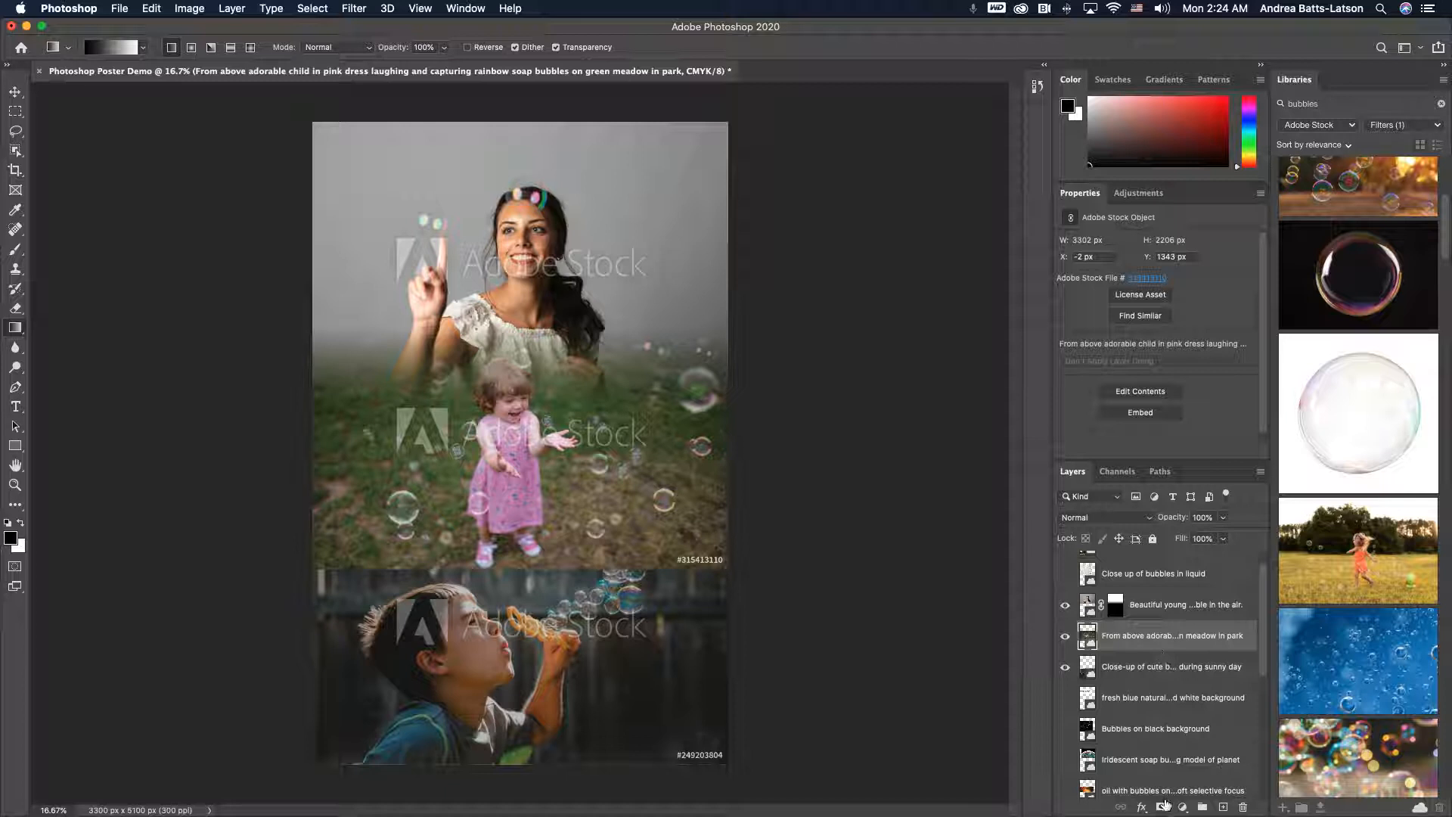
left_click(1162, 807)
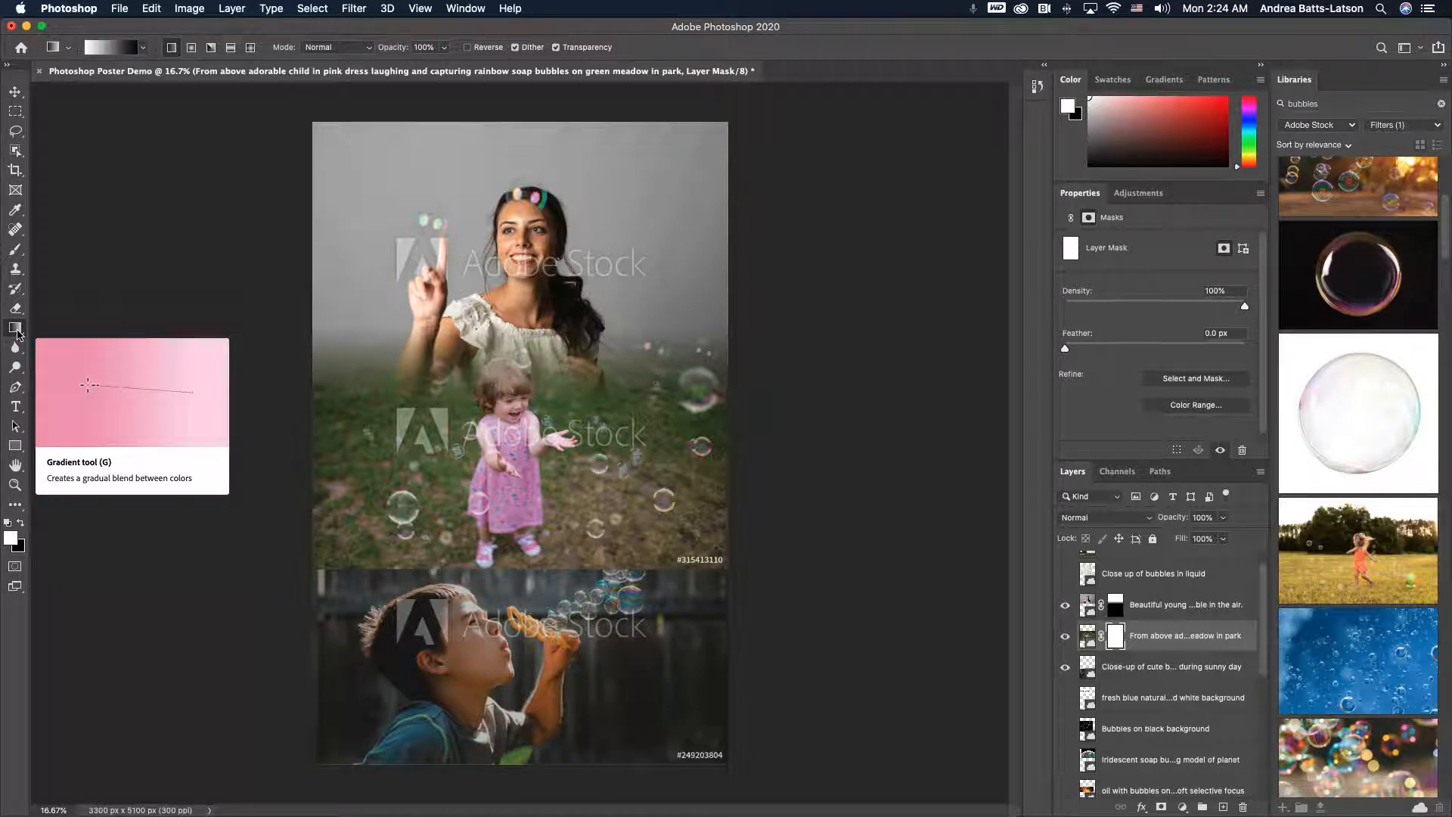
- Try a short vertical gradient on the pink-dress photo's mask above the boy photo, then undo it
left_click_drag(563, 528, 562, 589)
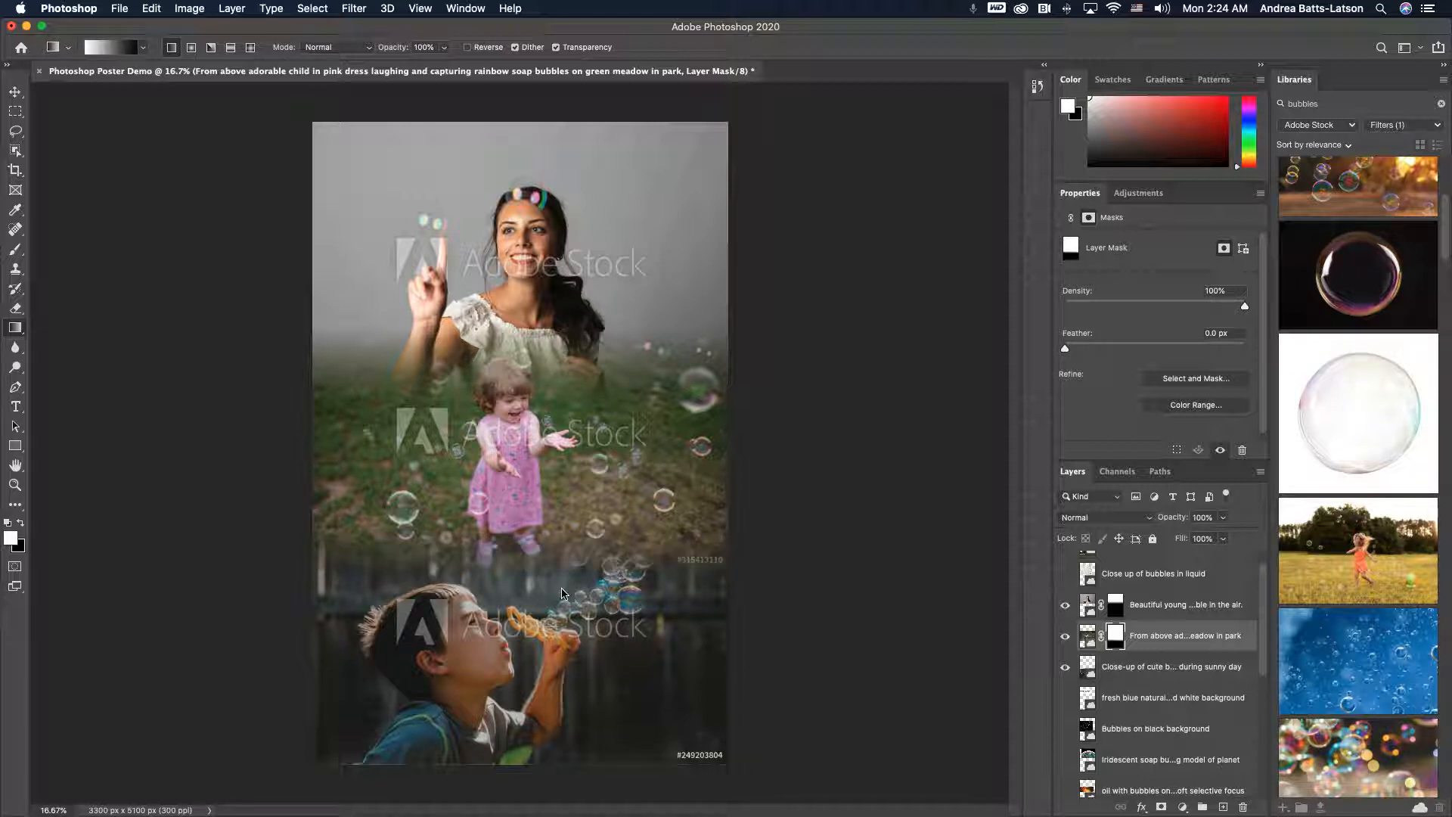
key("super+z")
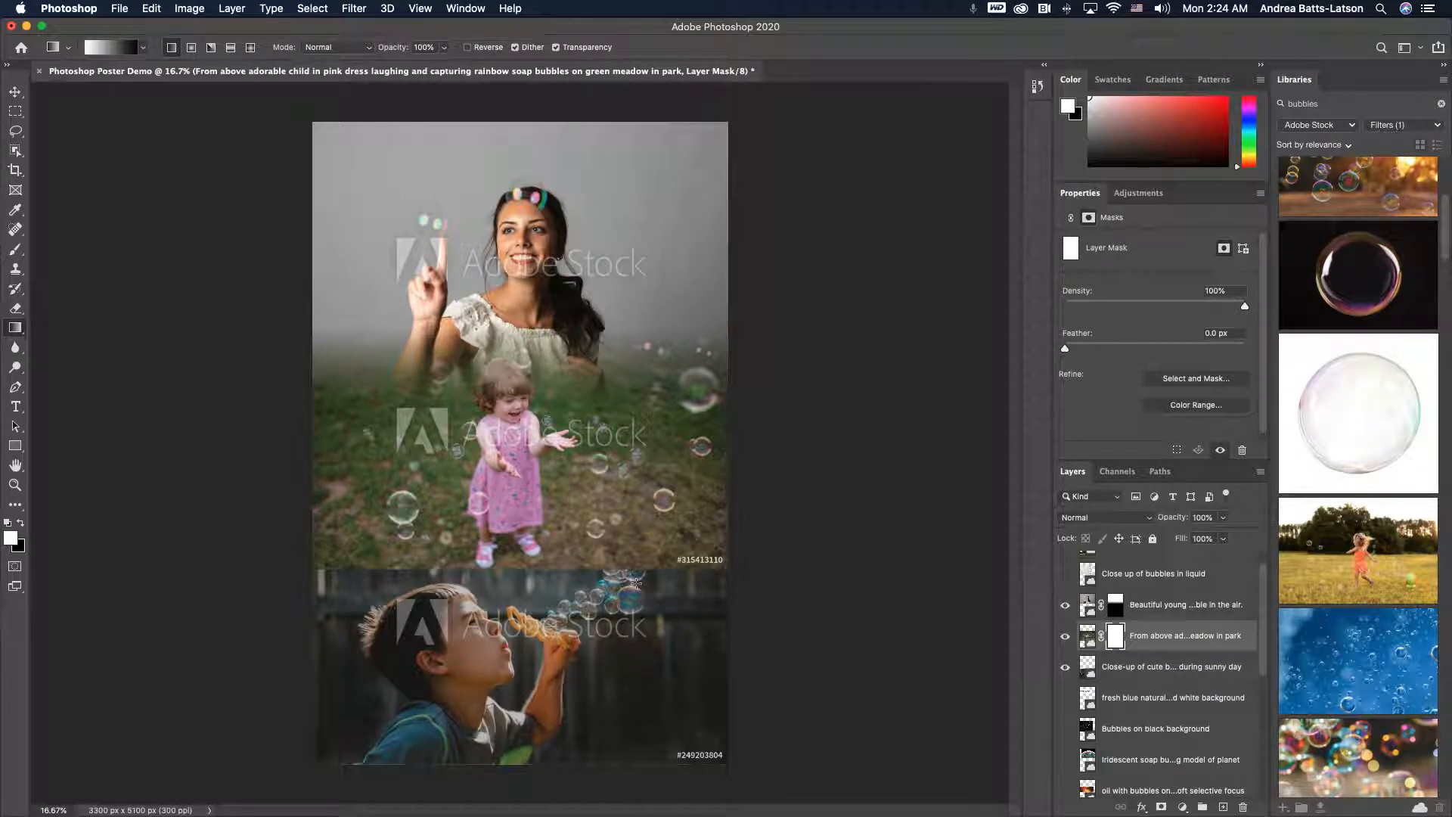
- Hide the pink-dress layer and turn on the document rulers
mouse_move(1289, 634)
left_click(1065, 638)
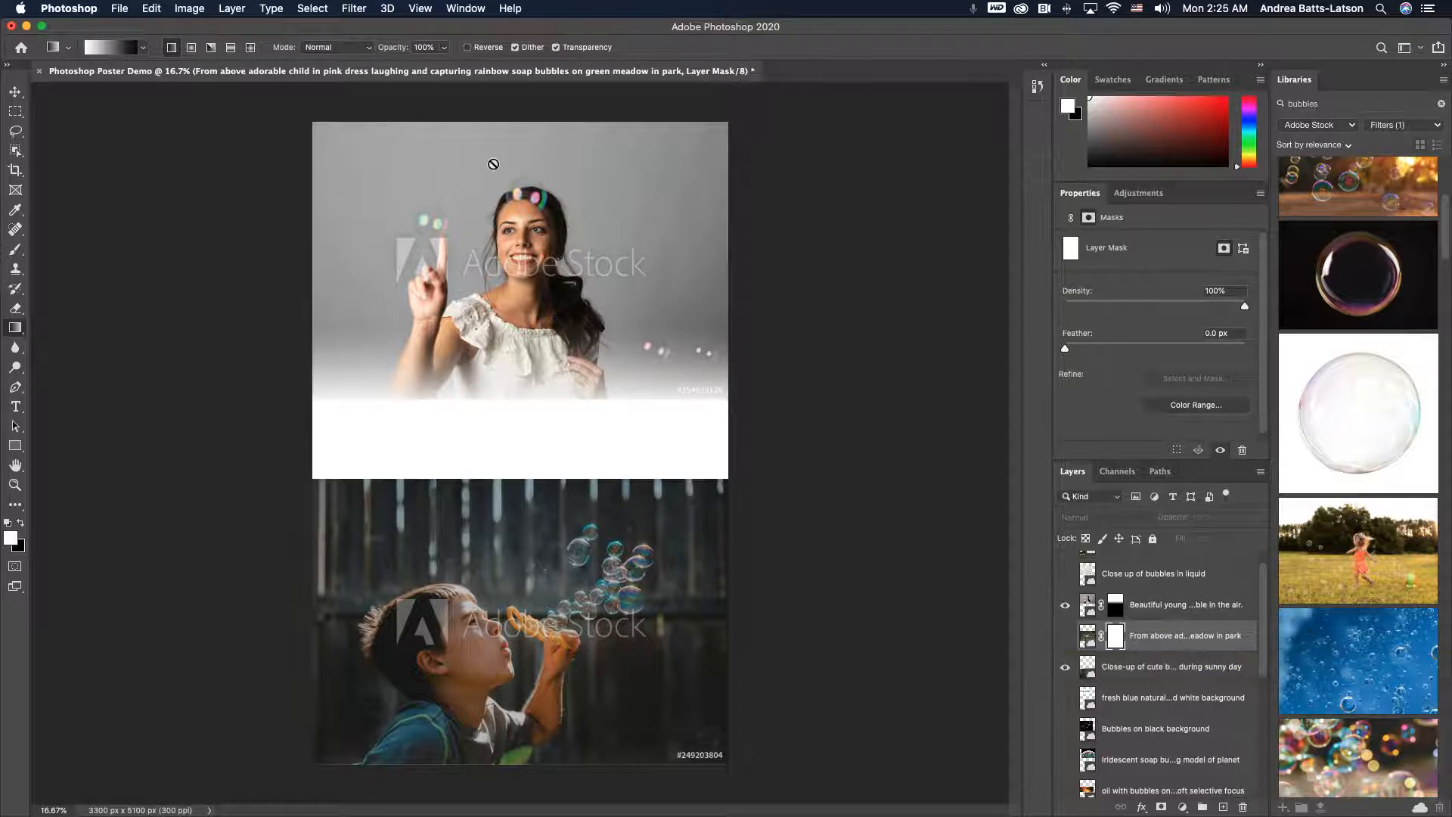
left_click(420, 9)
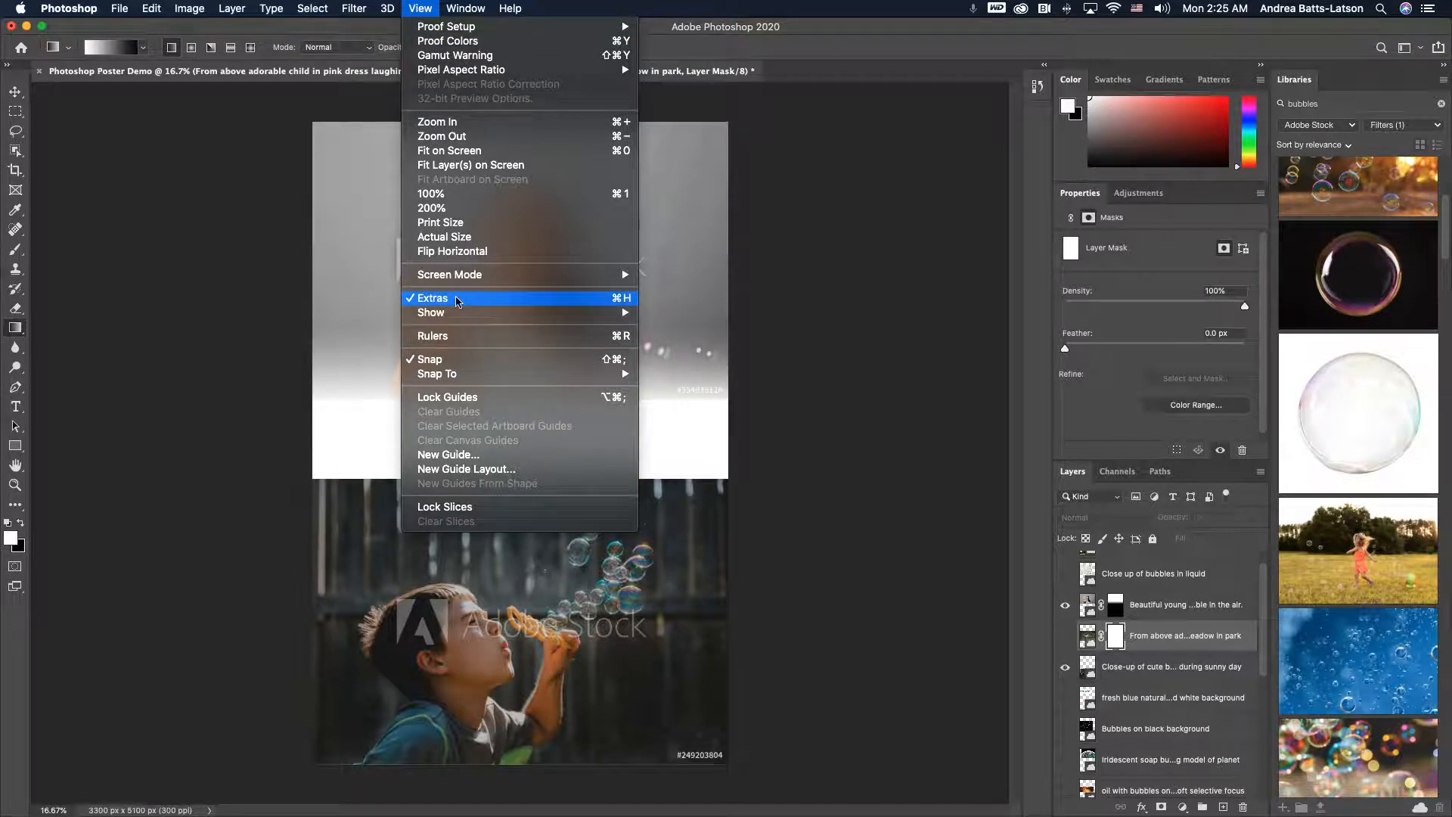
mouse_move(456, 315)
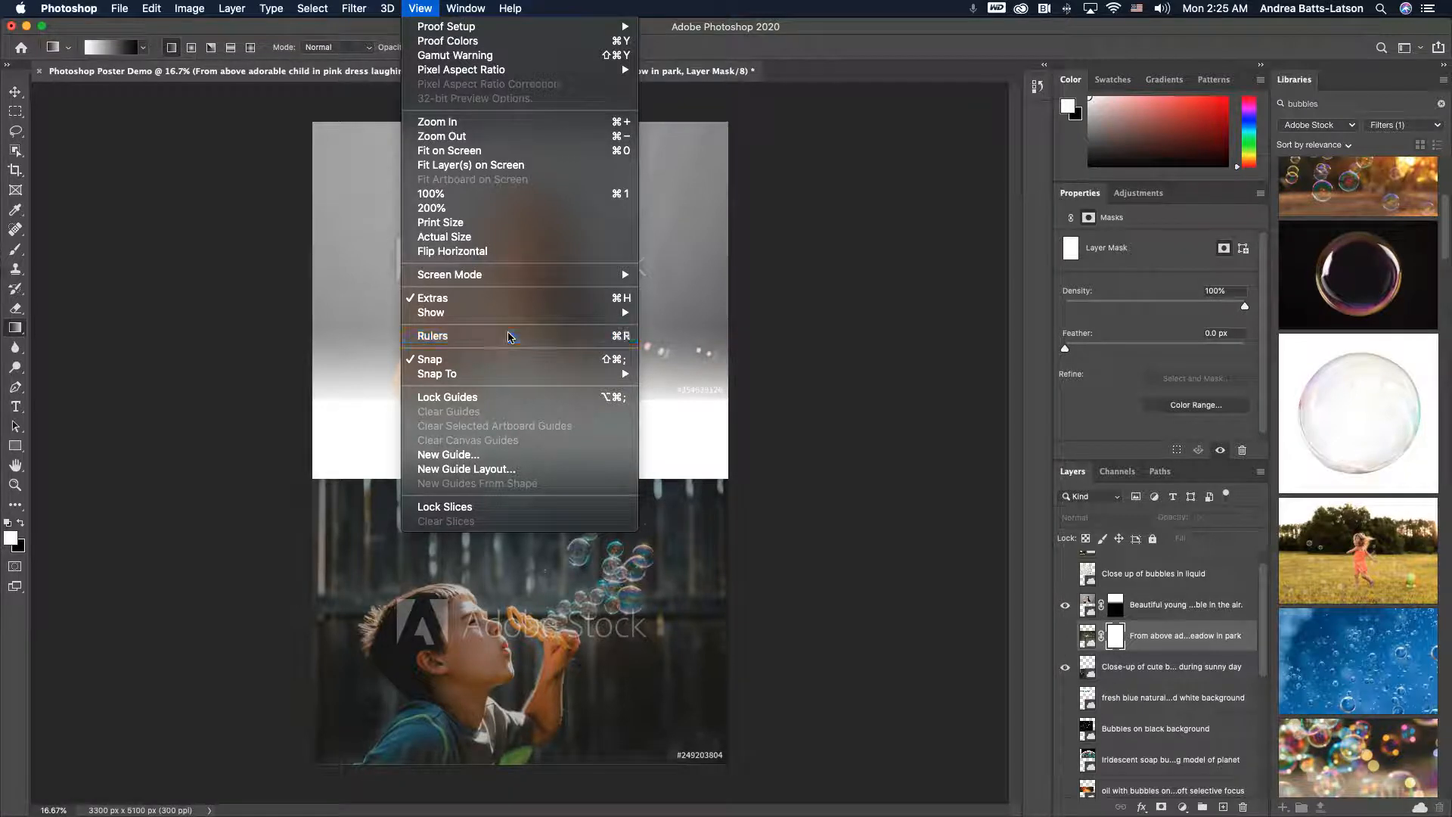
left_click(509, 337)
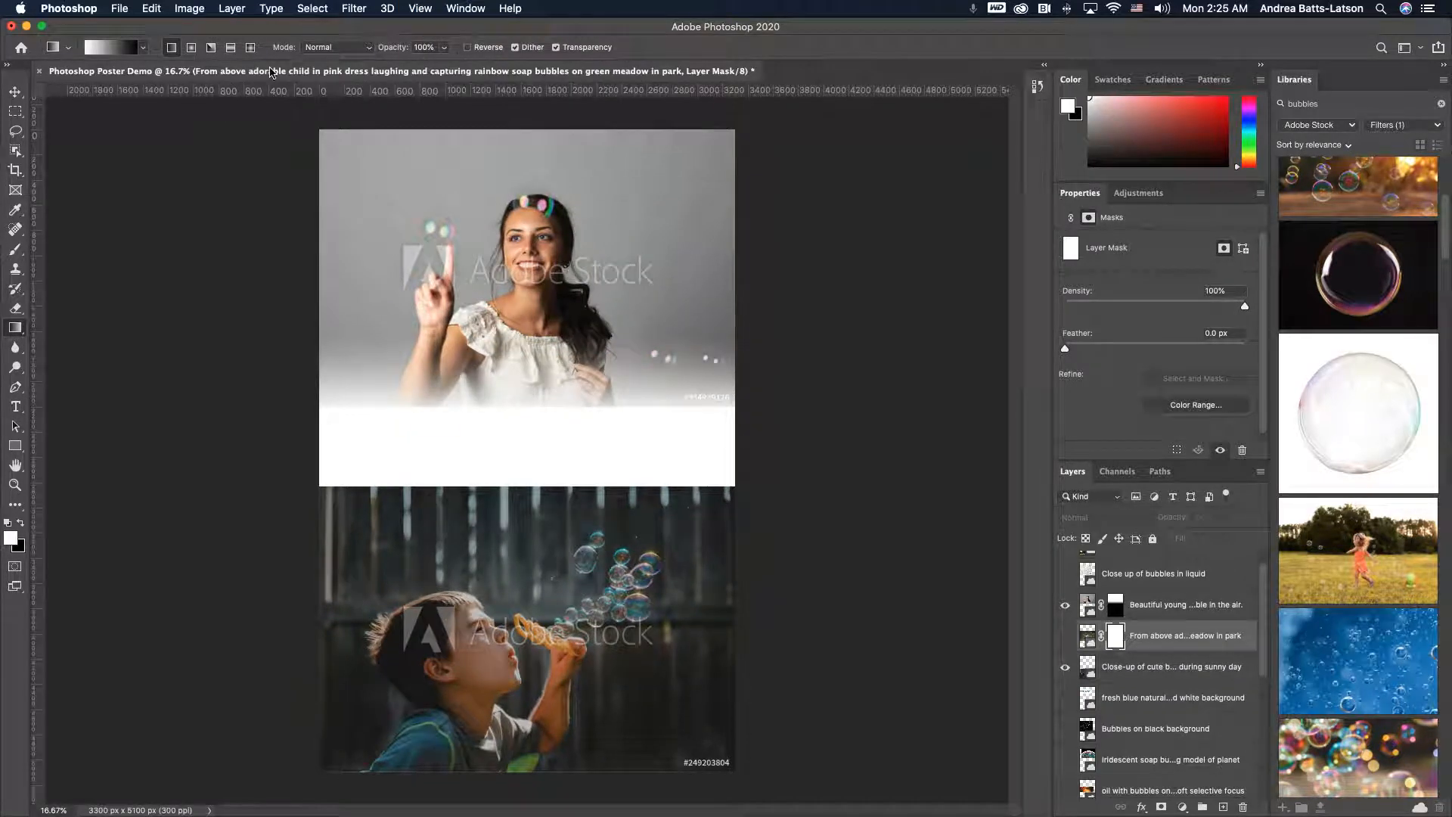
- Review the ruler unit options without changing them
right_click(65, 93)
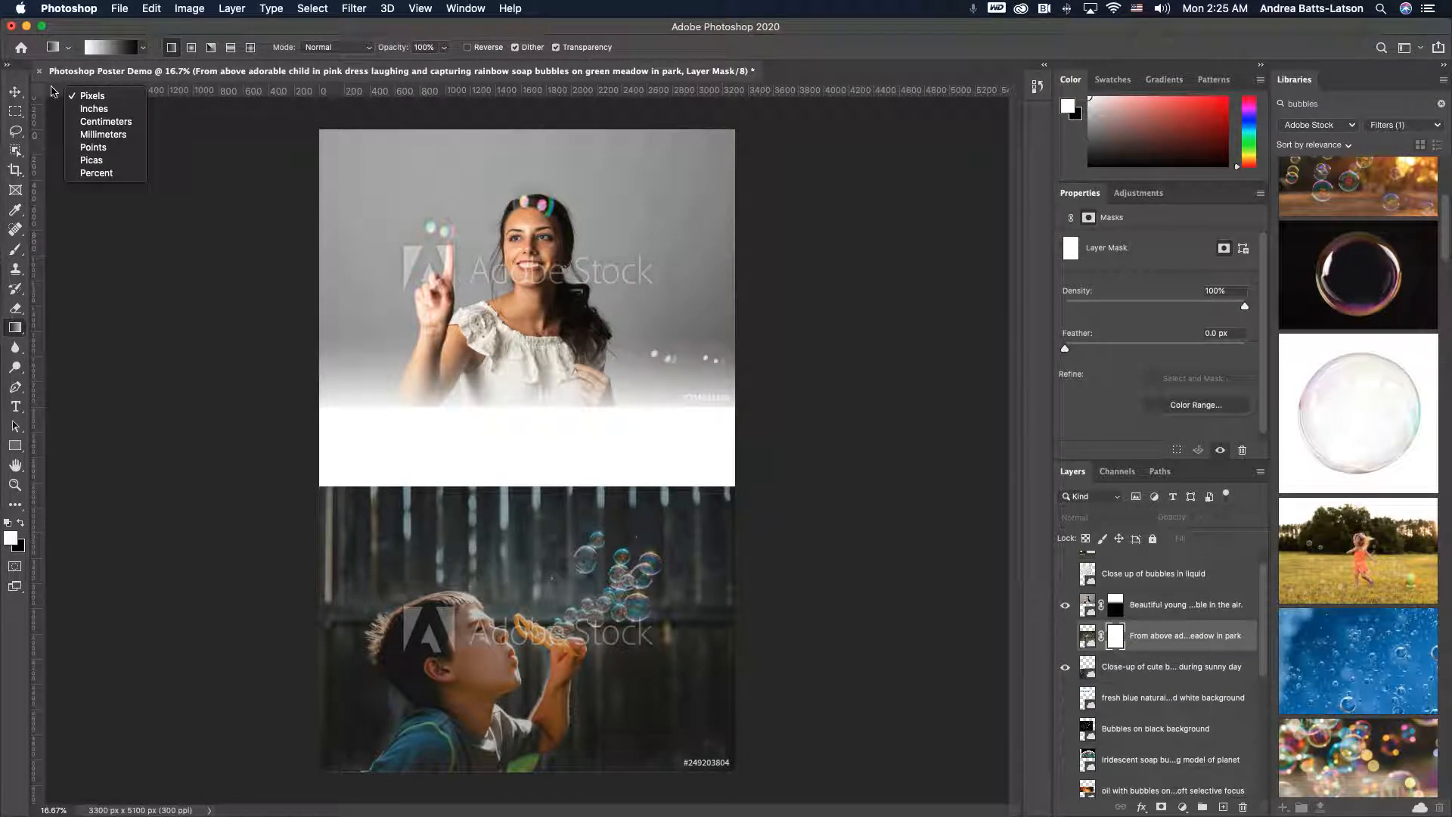
right_click(54, 92)
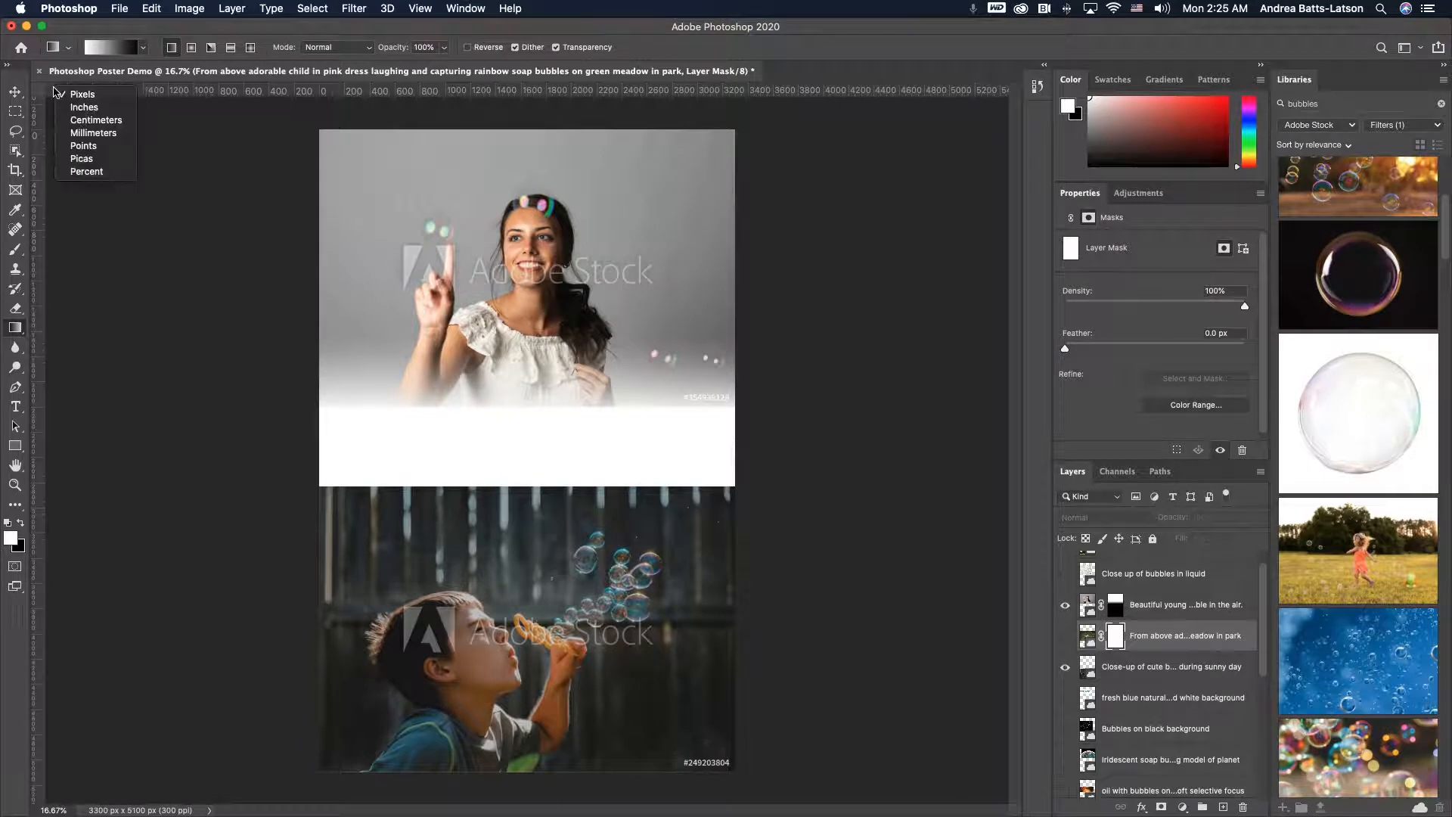
left_click(54, 92)
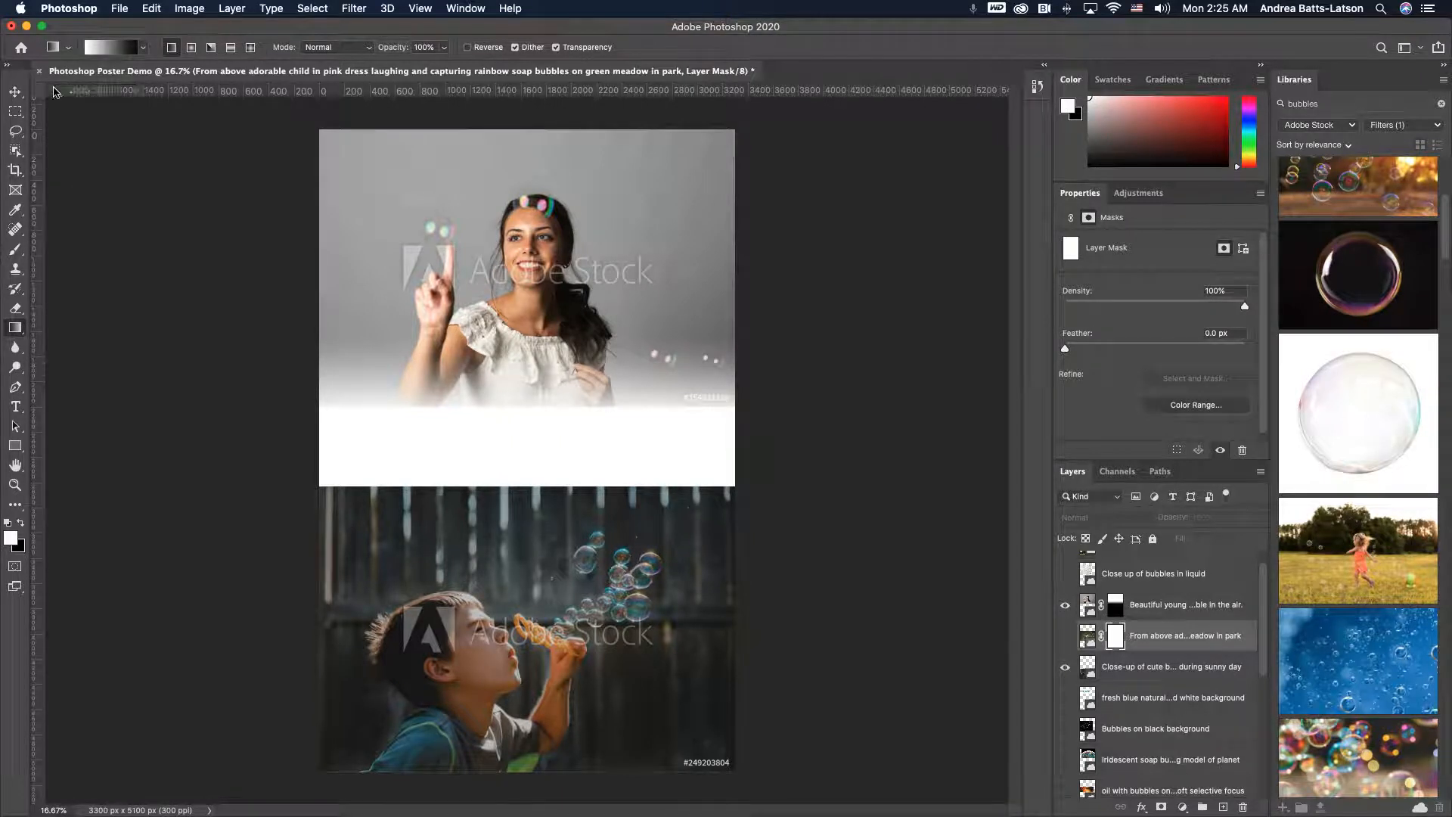
right_click(96, 91)
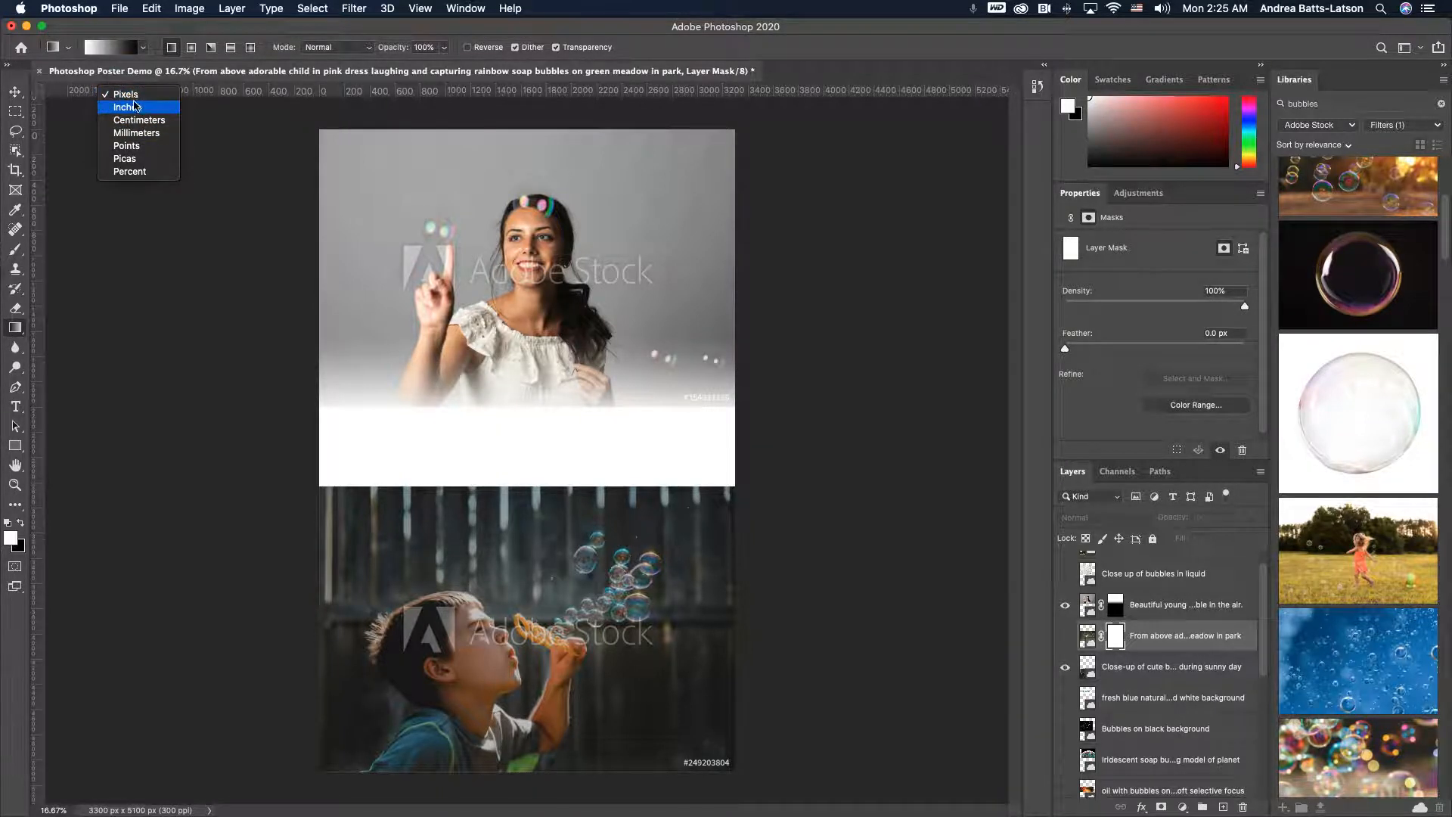
left_click(53, 90)
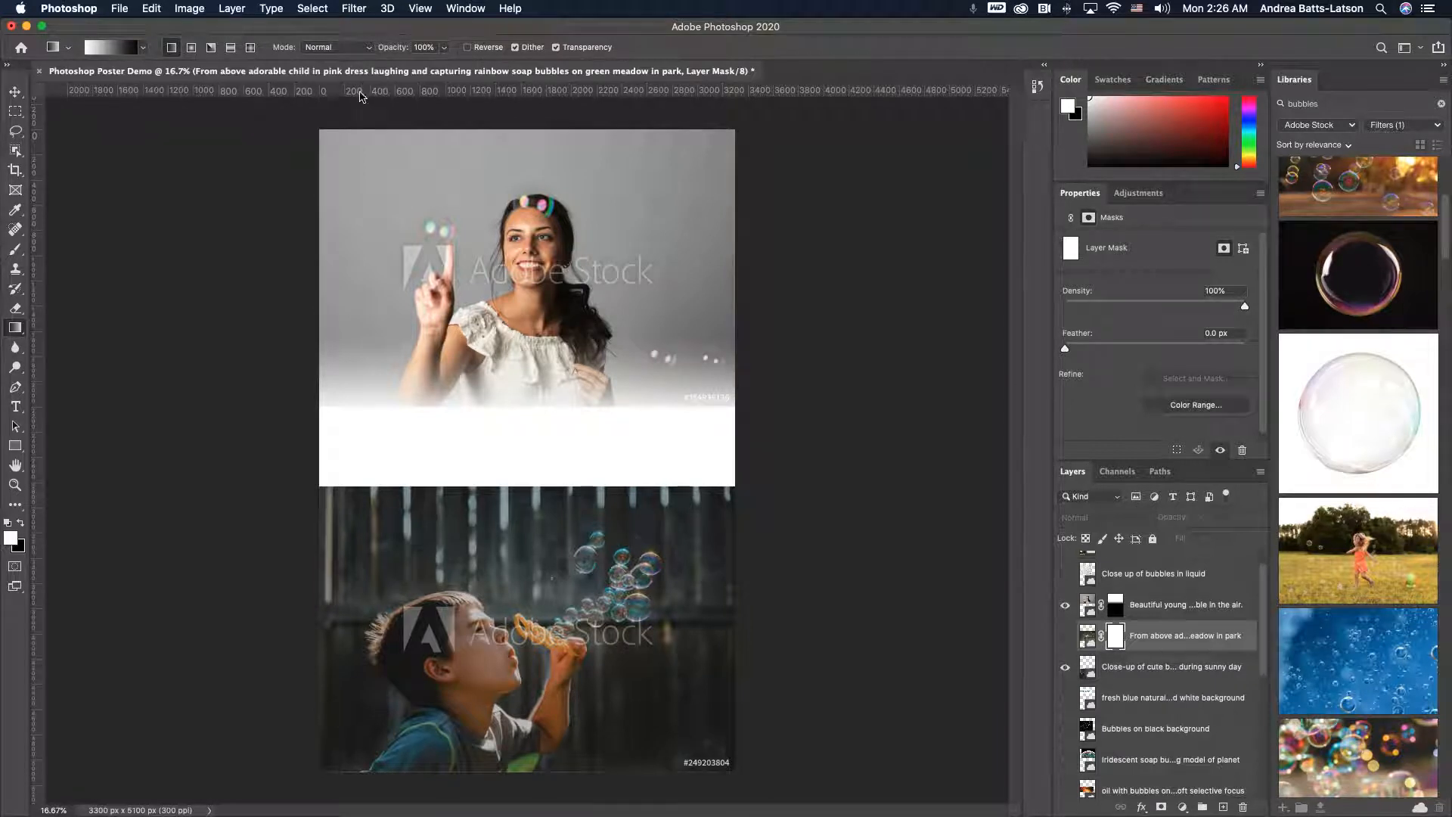
- Add two horizontal guides across the boy photo and two vertical guides over the right half of the canvas
left_click_drag(360, 95, 342, 532)
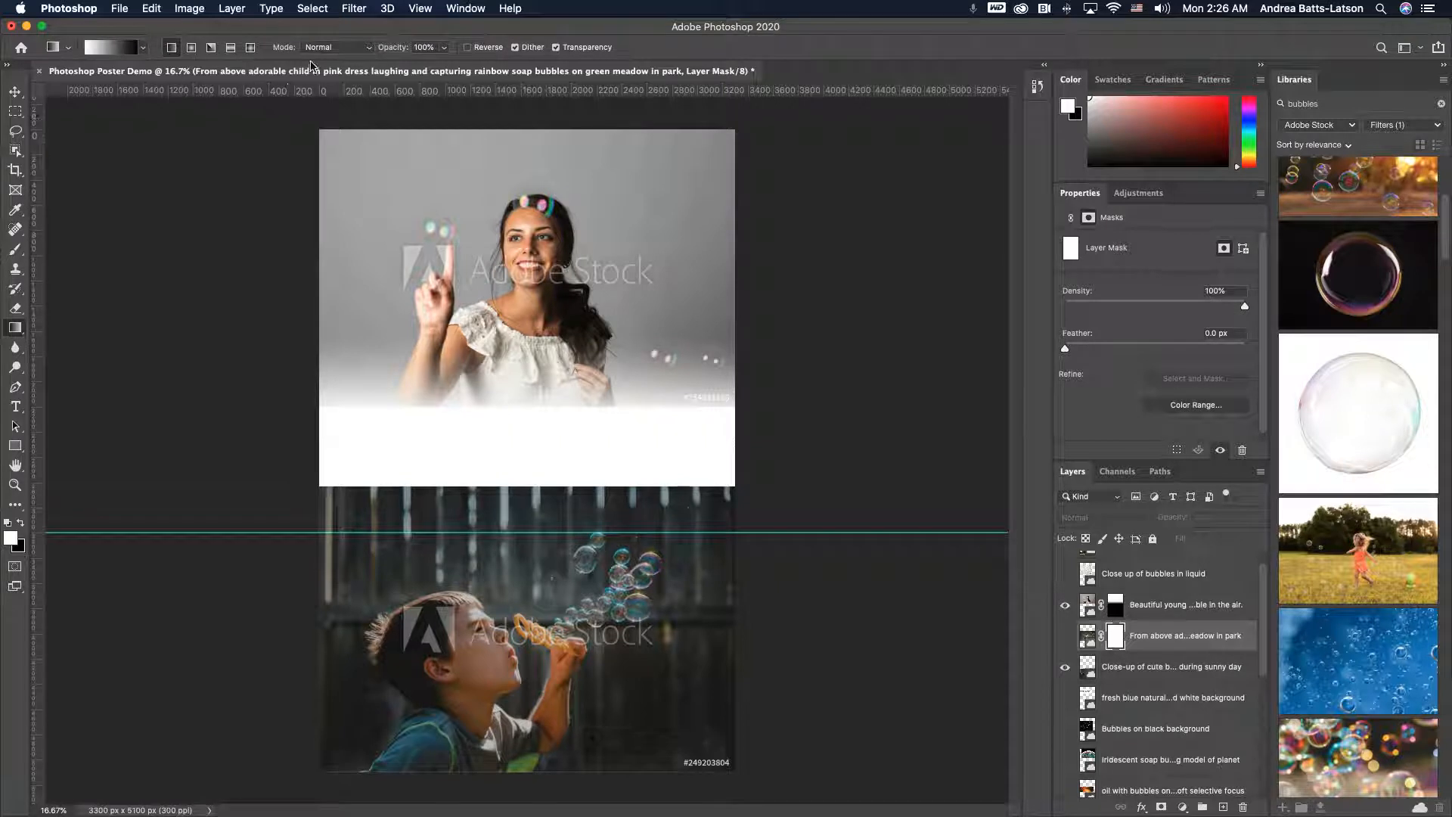
key("super+z")
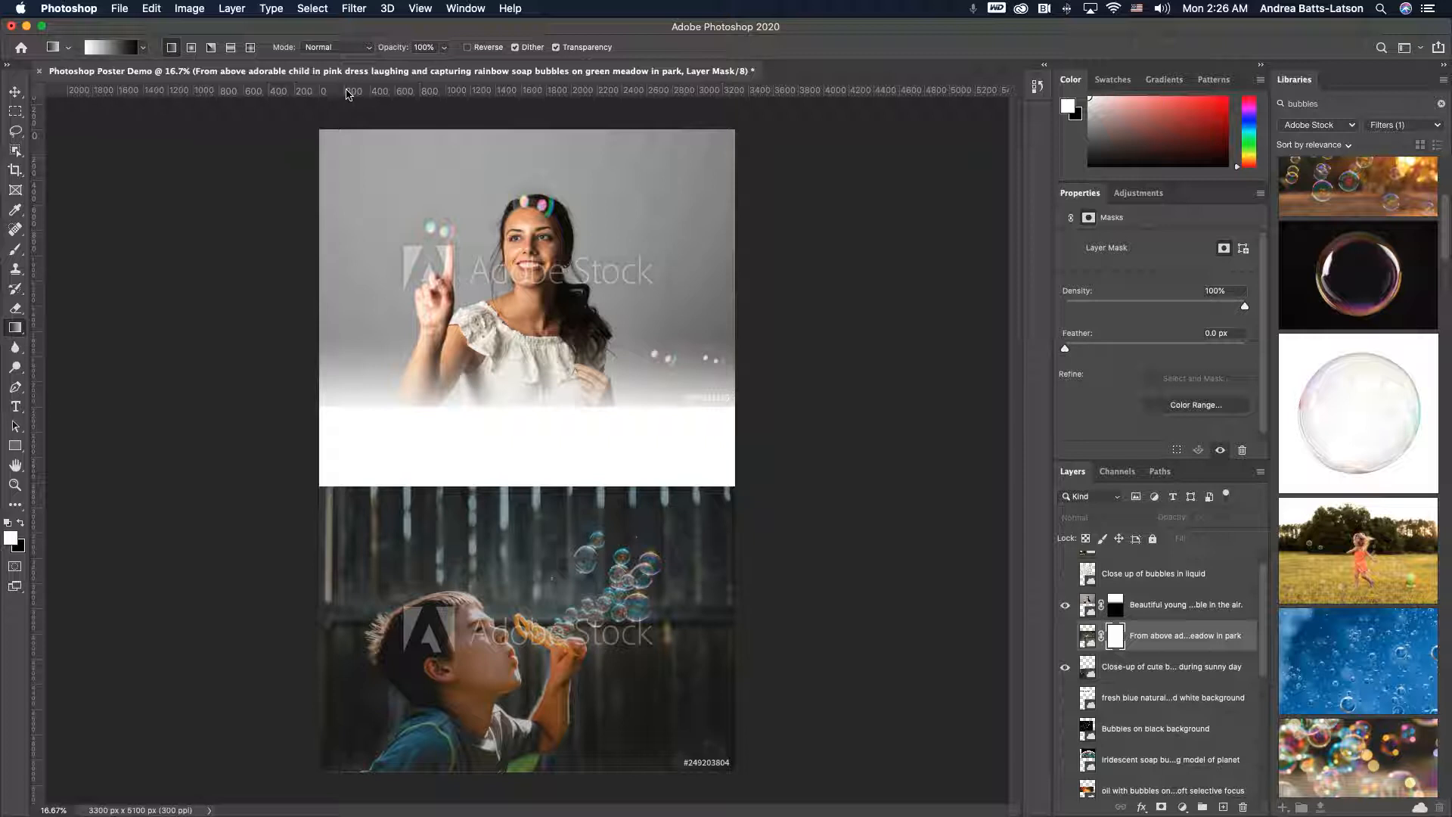
left_click_drag(360, 92, 406, 531)
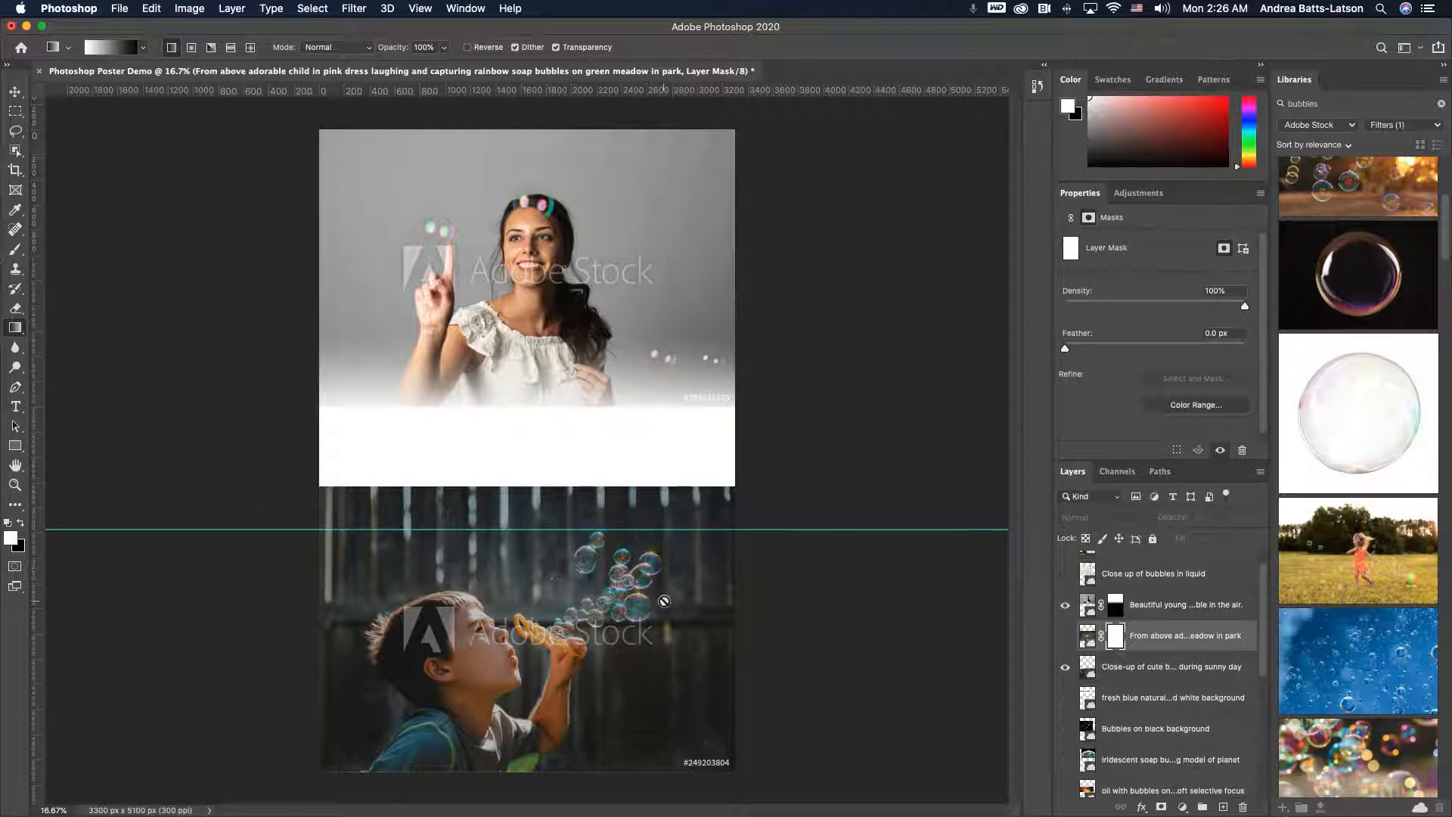
left_click_drag(42, 467, 663, 515)
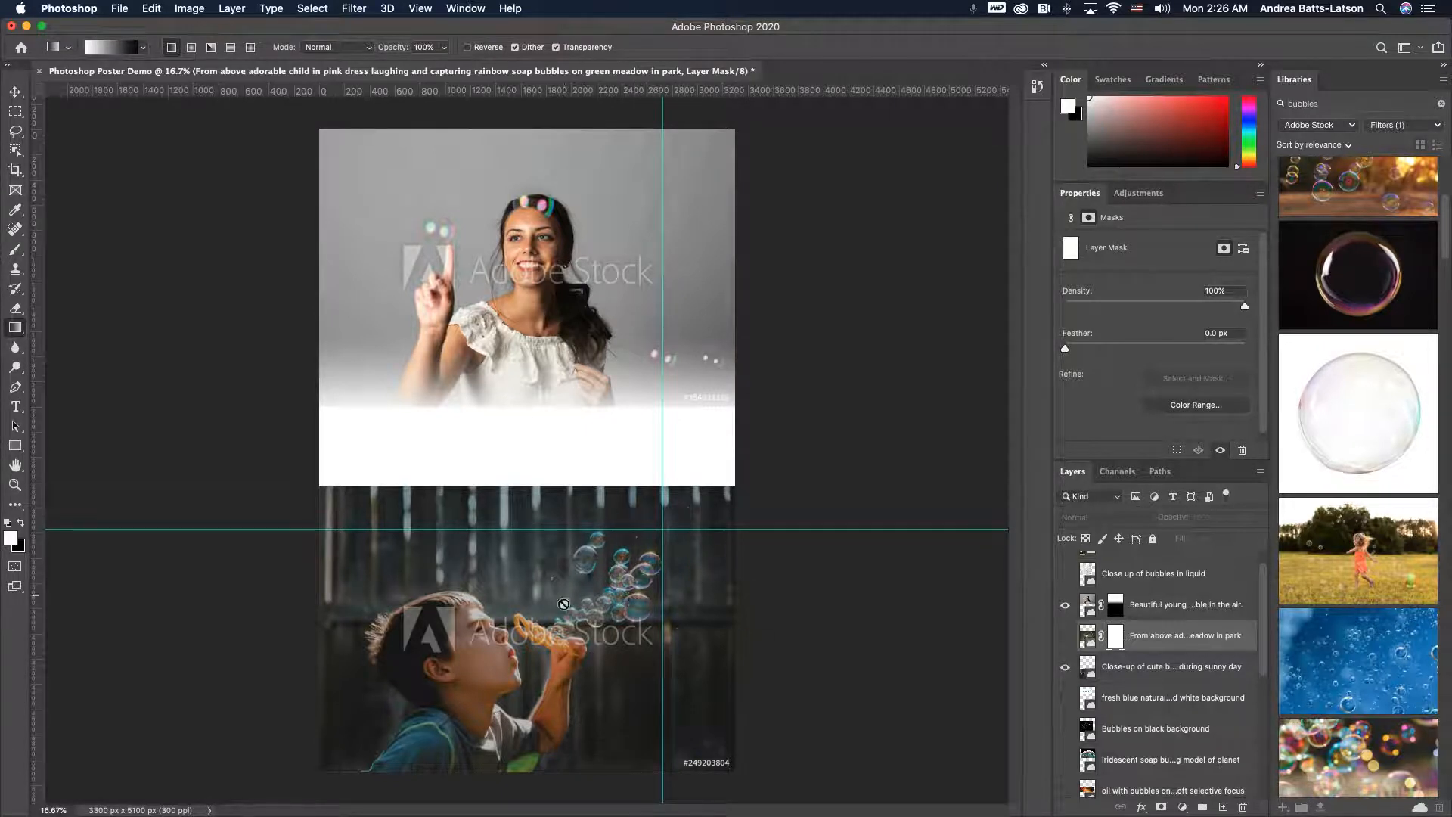
left_click_drag(34, 568, 551, 605)
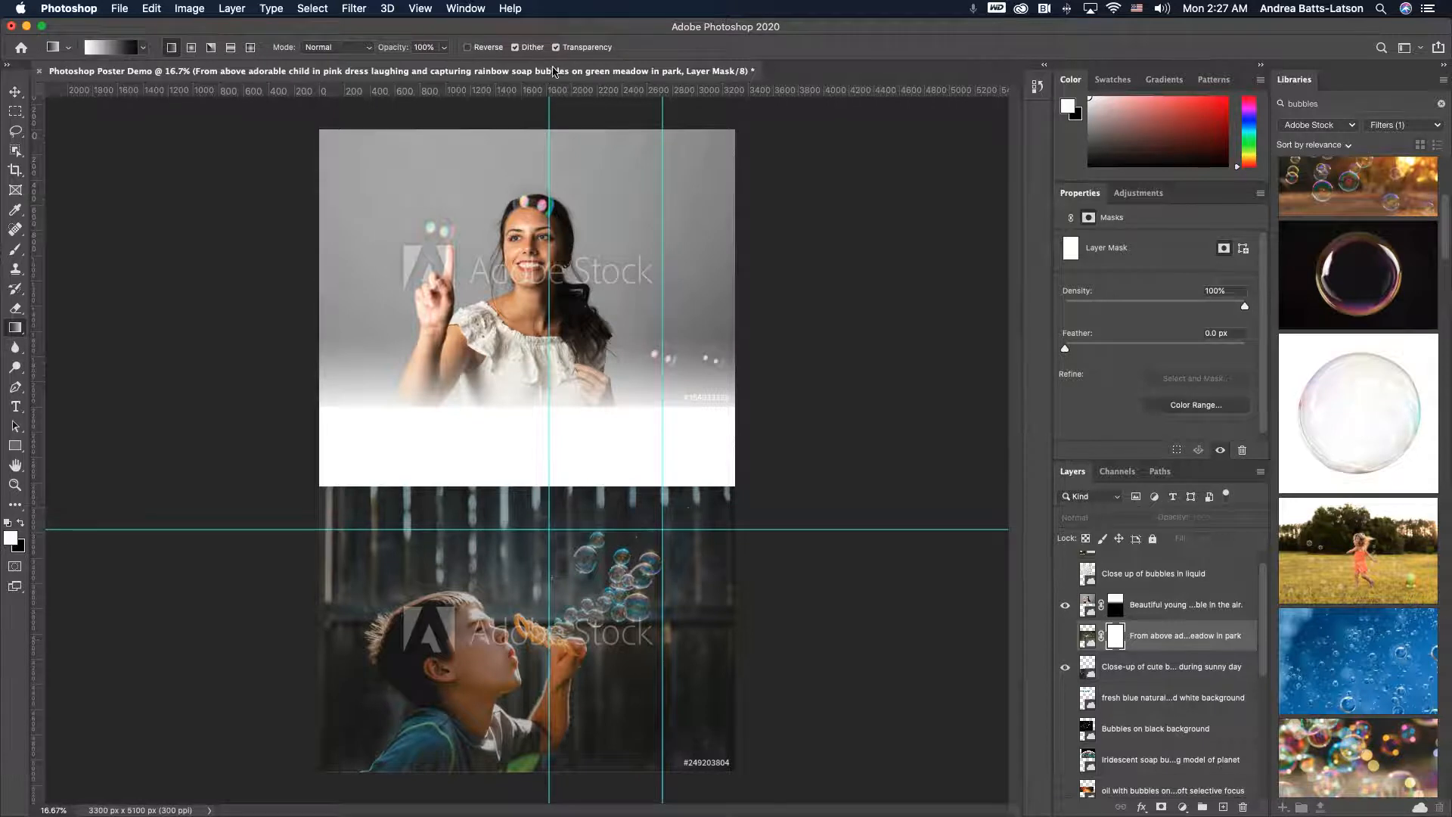
left_click_drag(549, 89, 530, 645)
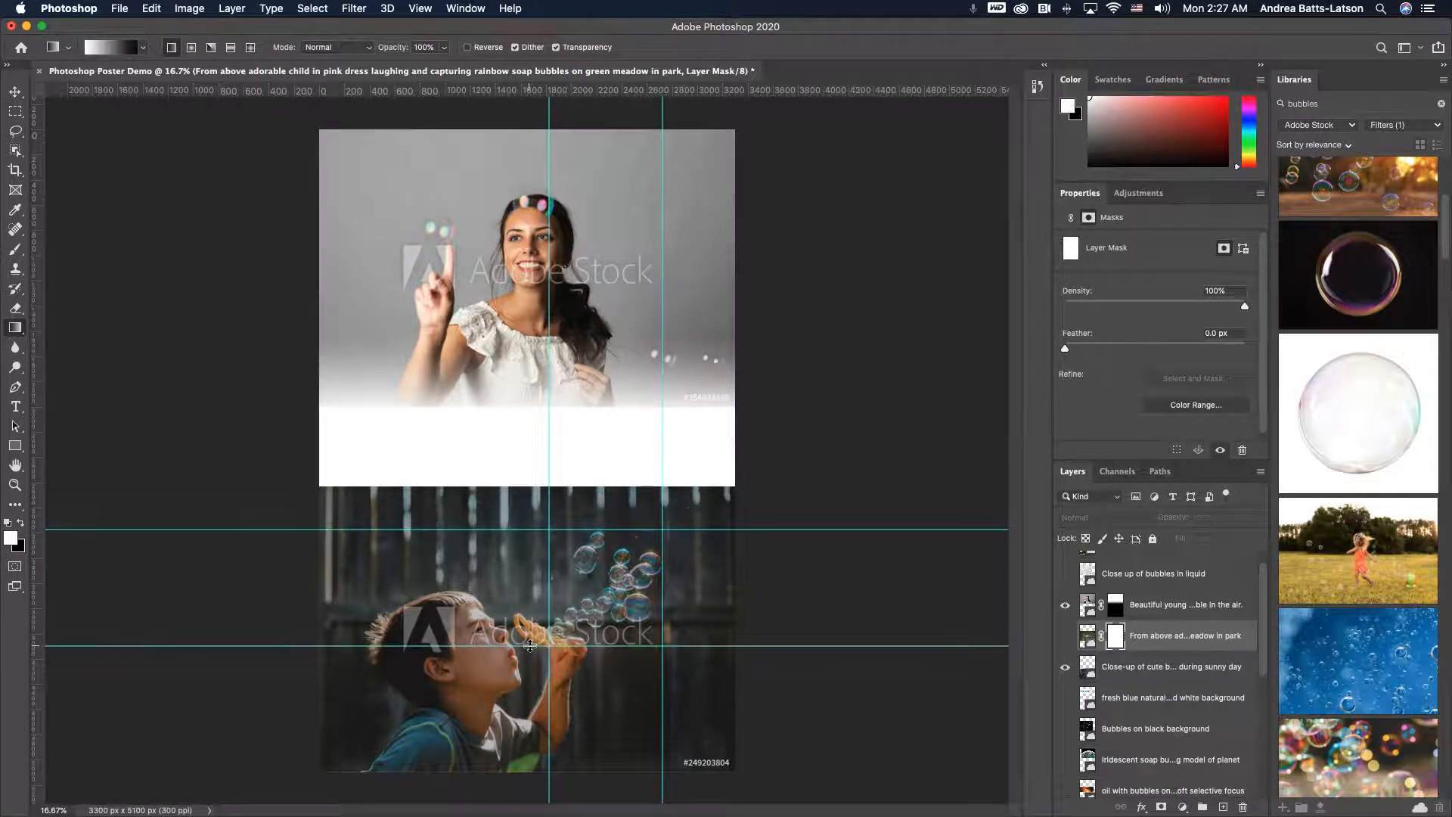
- Show the pink-dress layer and try several diagonal gradients on its mask near the guides, undoing each
left_click(1065, 638)
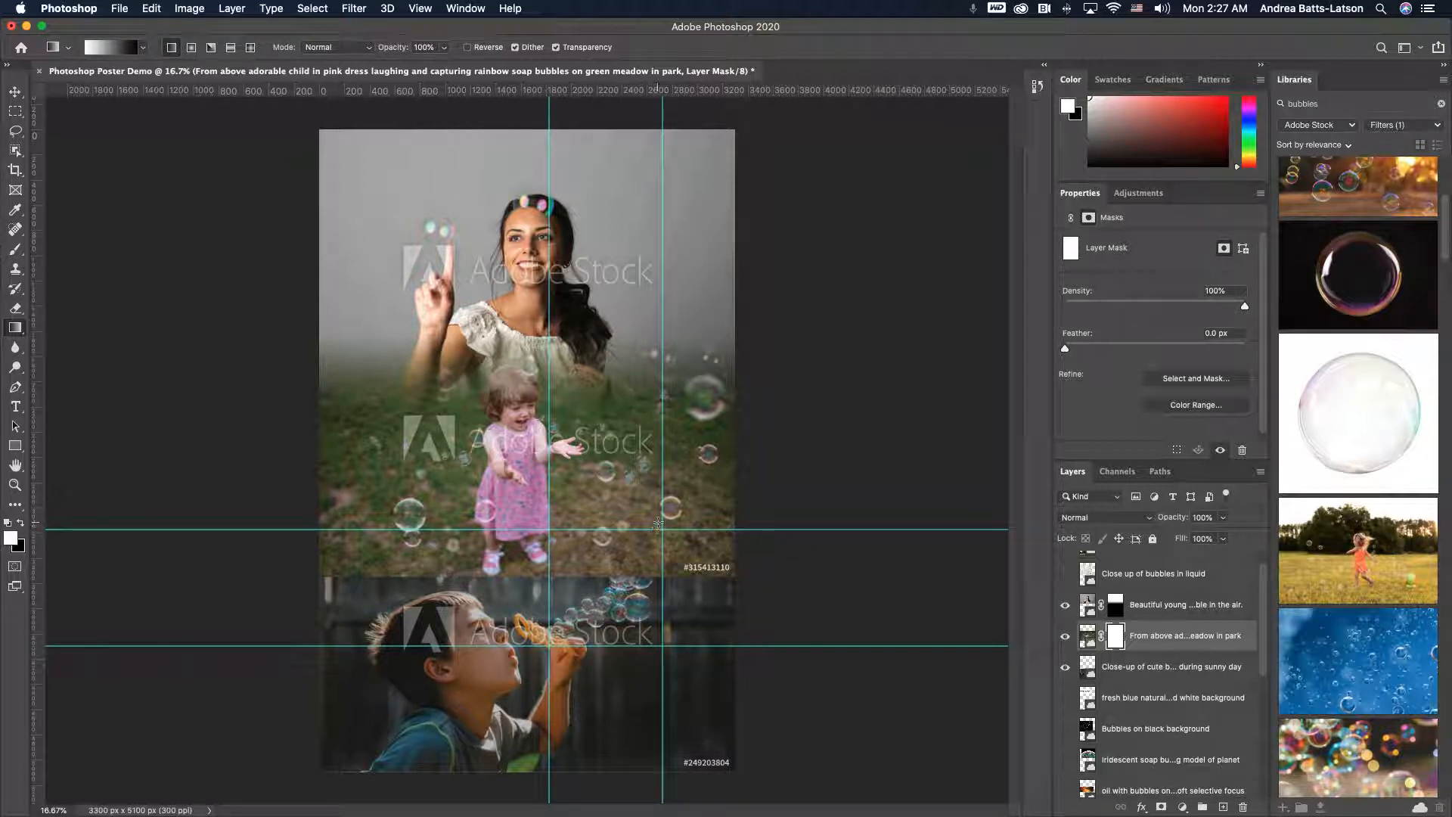
left_click_drag(662, 521, 591, 624)
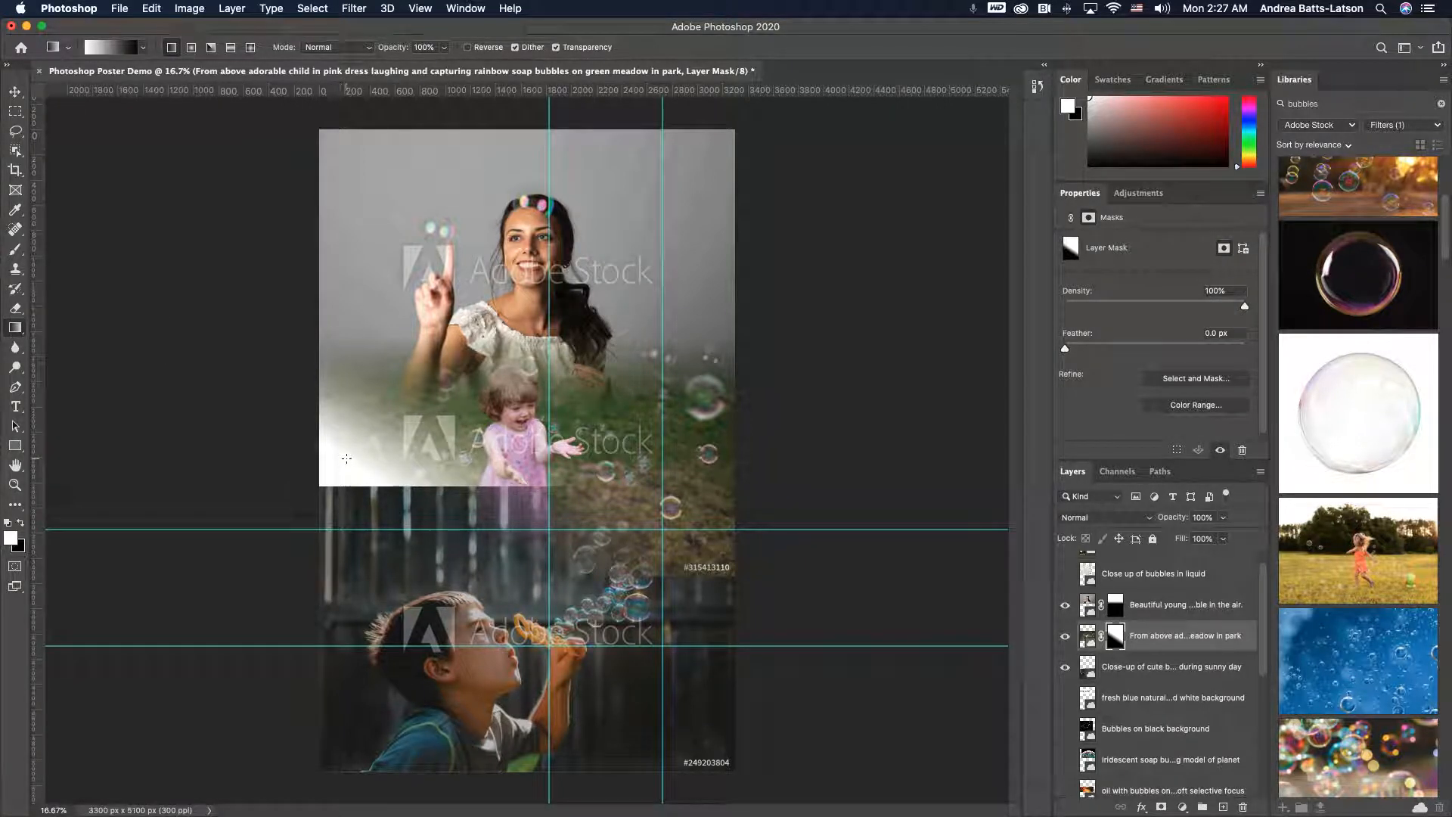
key("super+z")
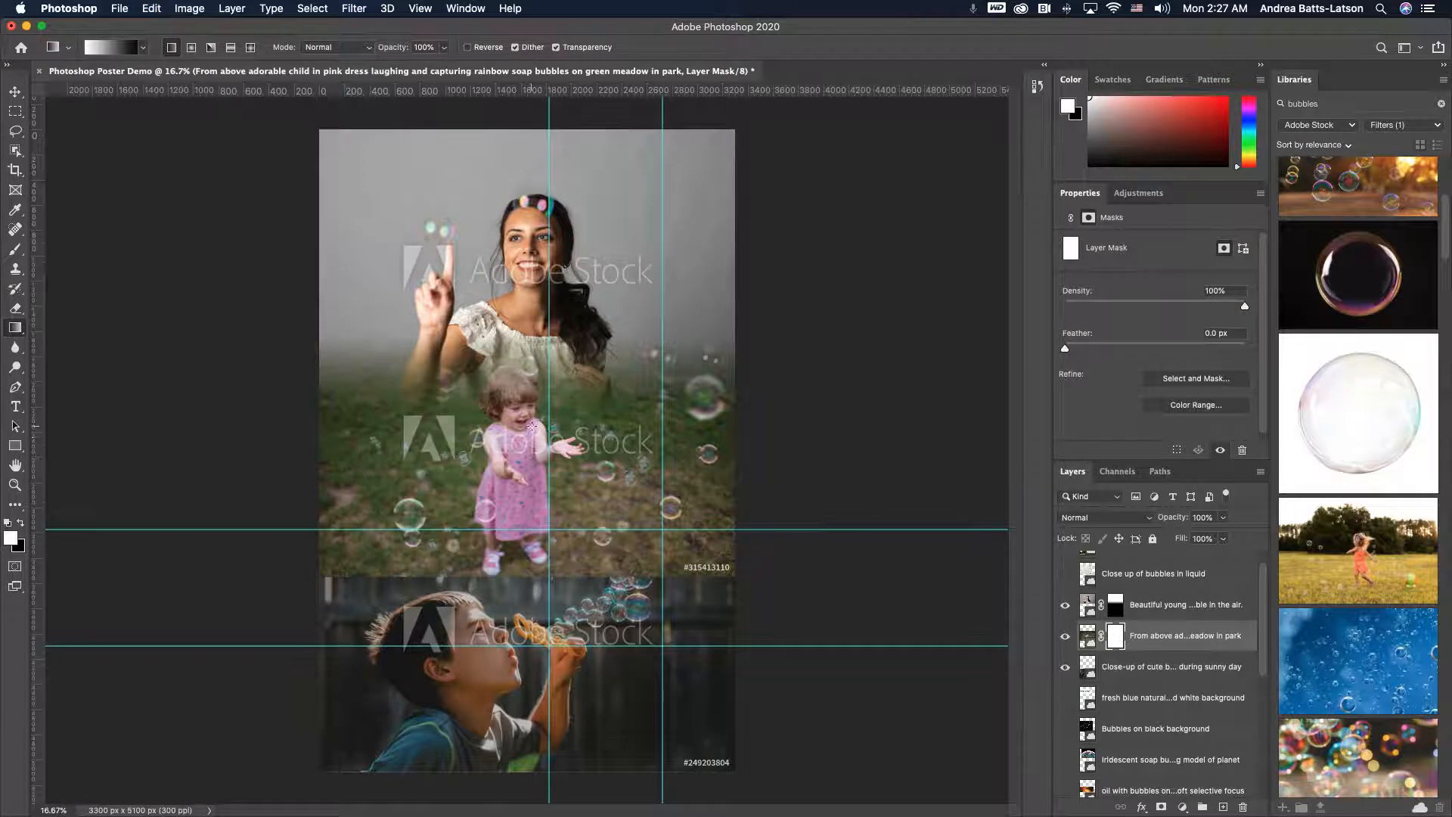
mouse_move(649, 477)
left_mouse_down()
mouse_move(655, 527)
mouse_move(618, 589)
mouse_move(637, 588)
left_mouse_up()
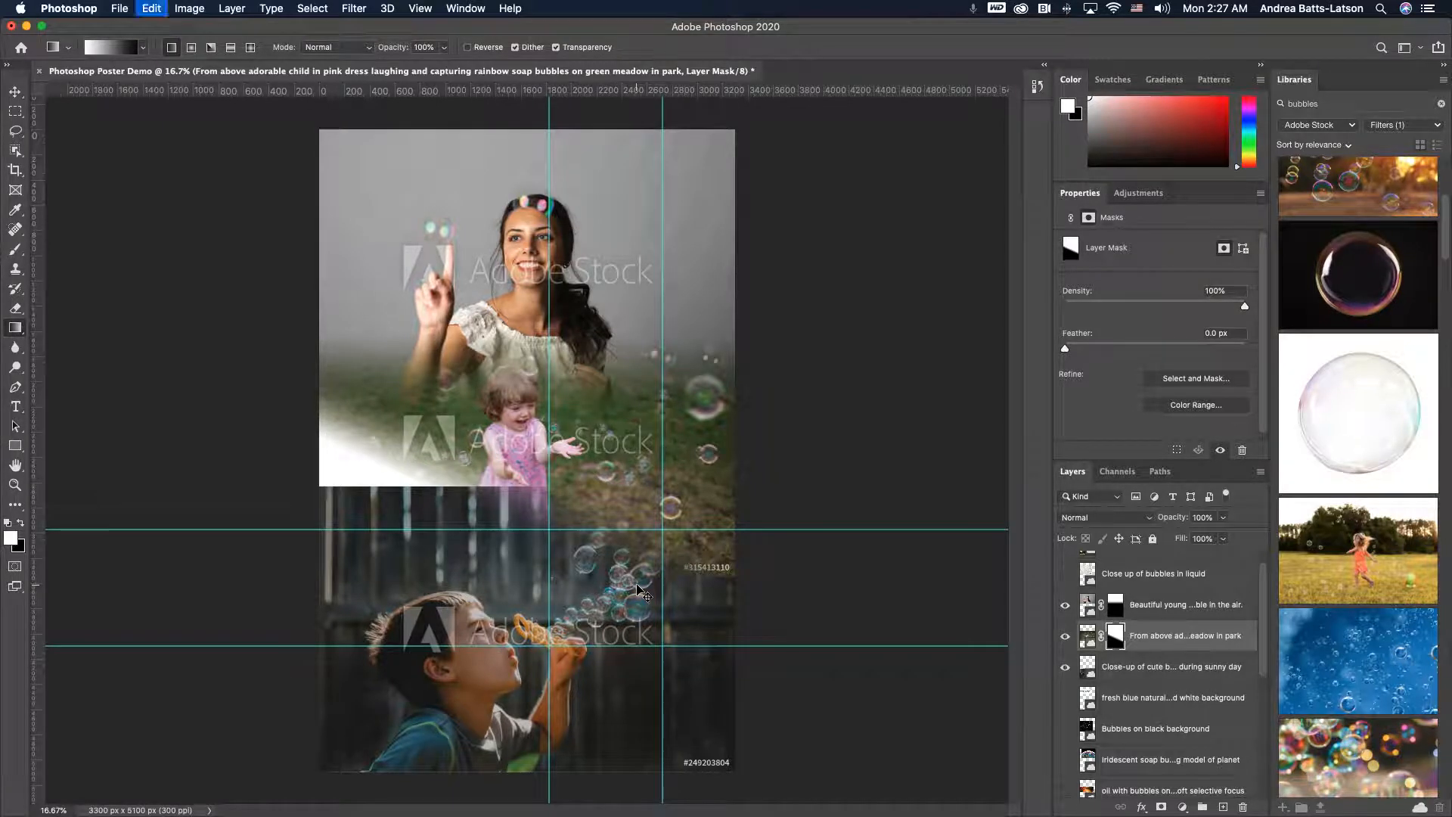
key("super+z")
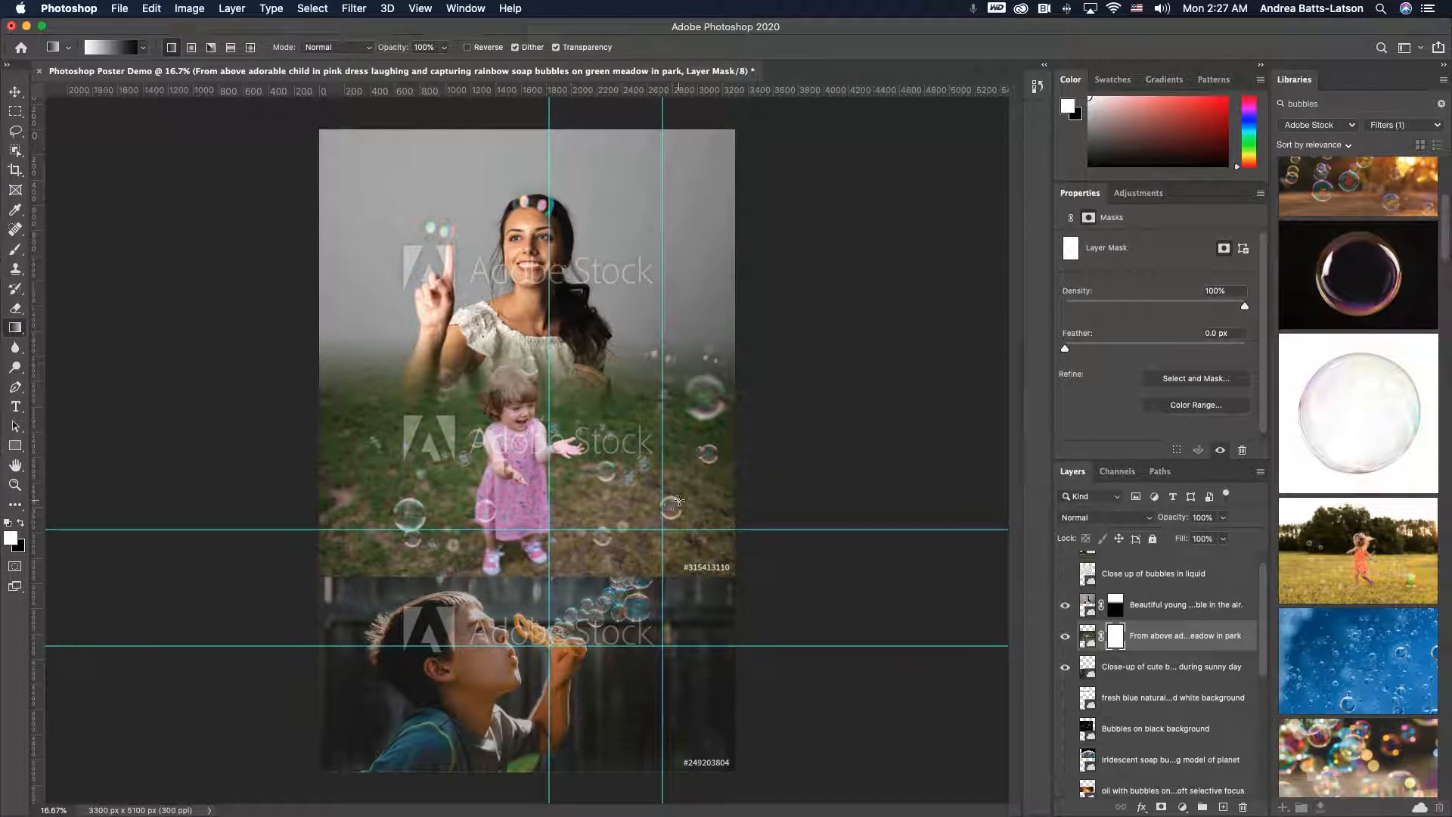
left_click_drag(691, 491, 638, 587)
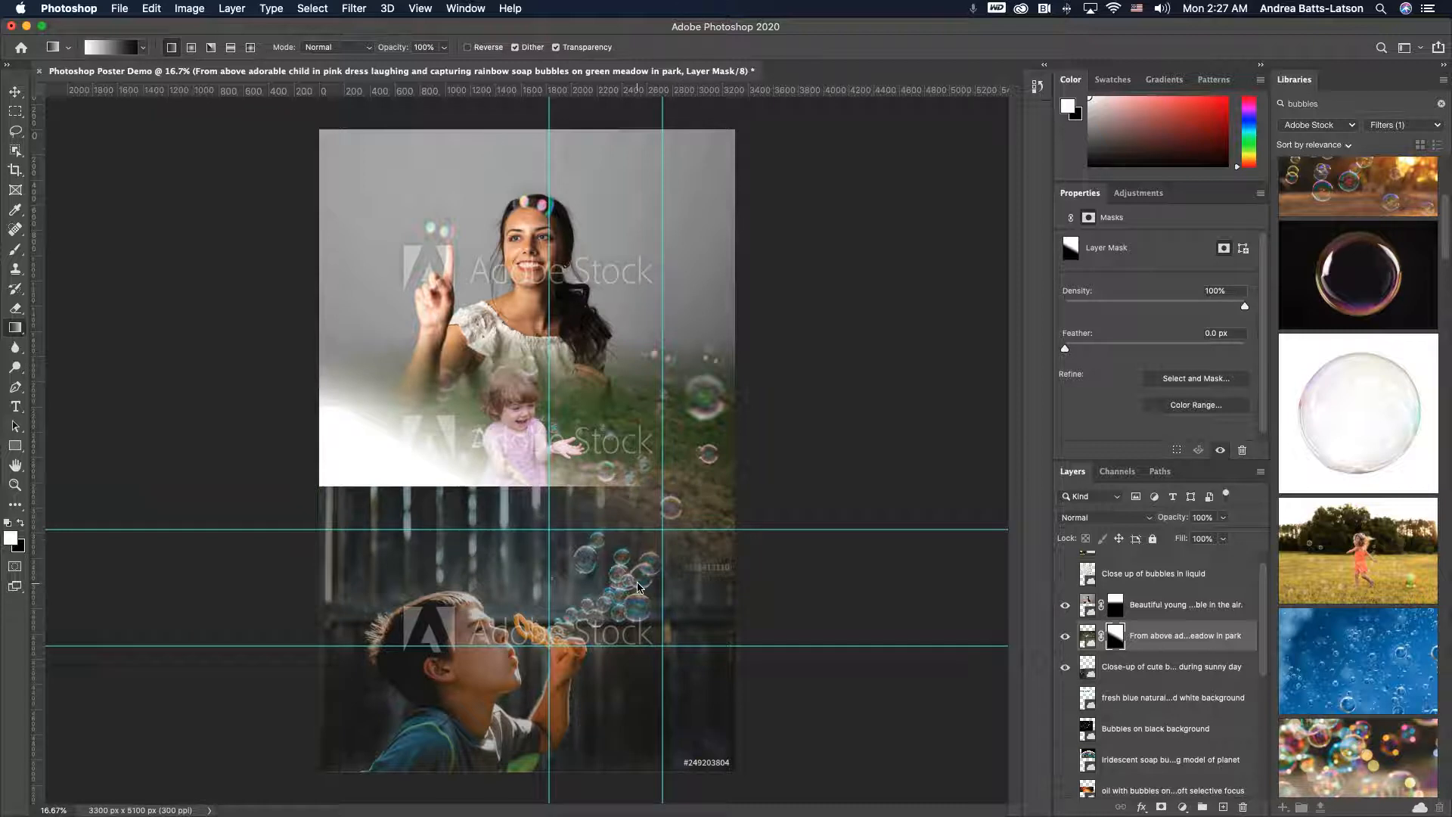
key("super+z")
left_click_drag(609, 522, 625, 586)
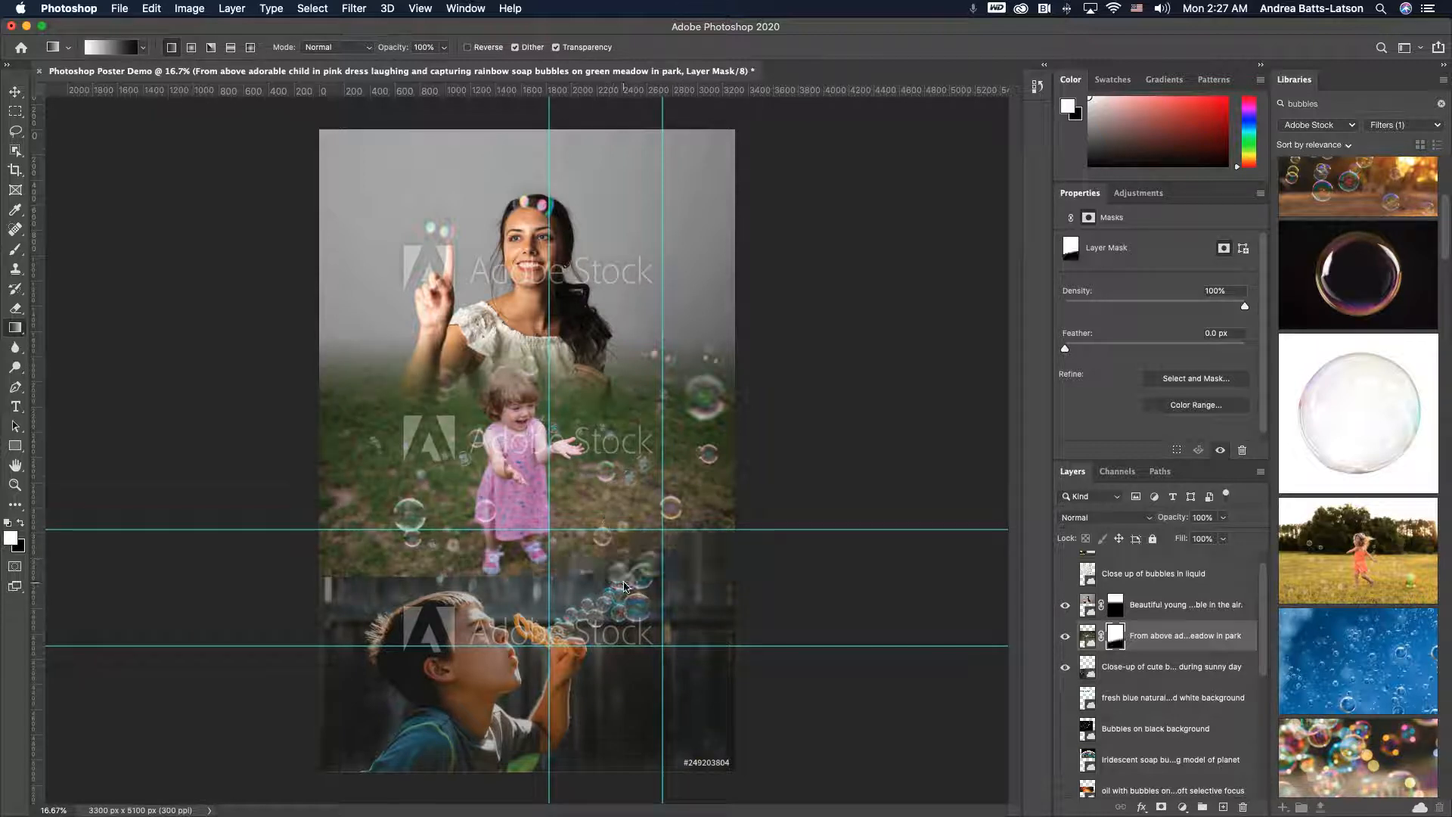
key("super+z")
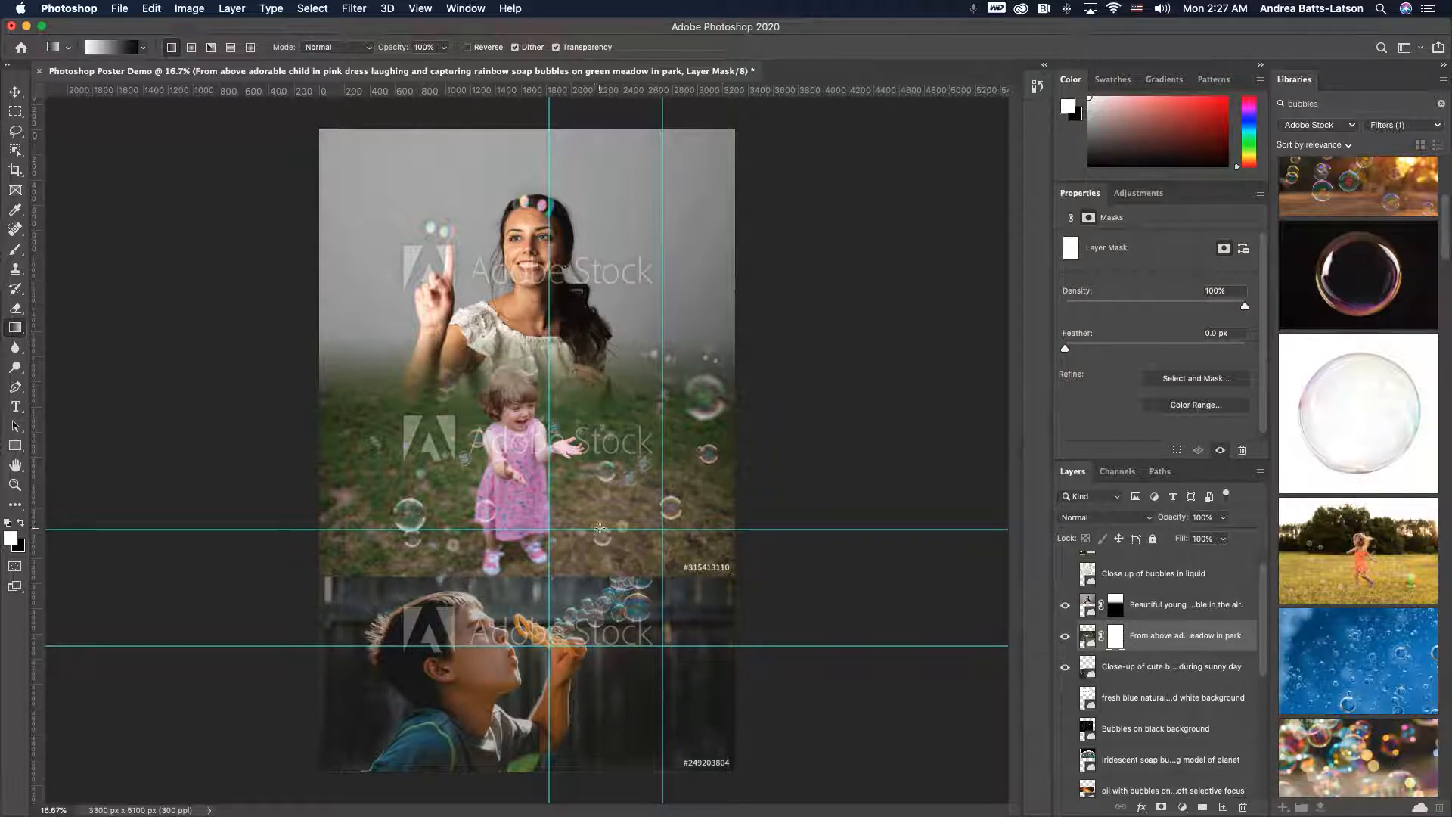
left_click_drag(597, 527, 642, 598)
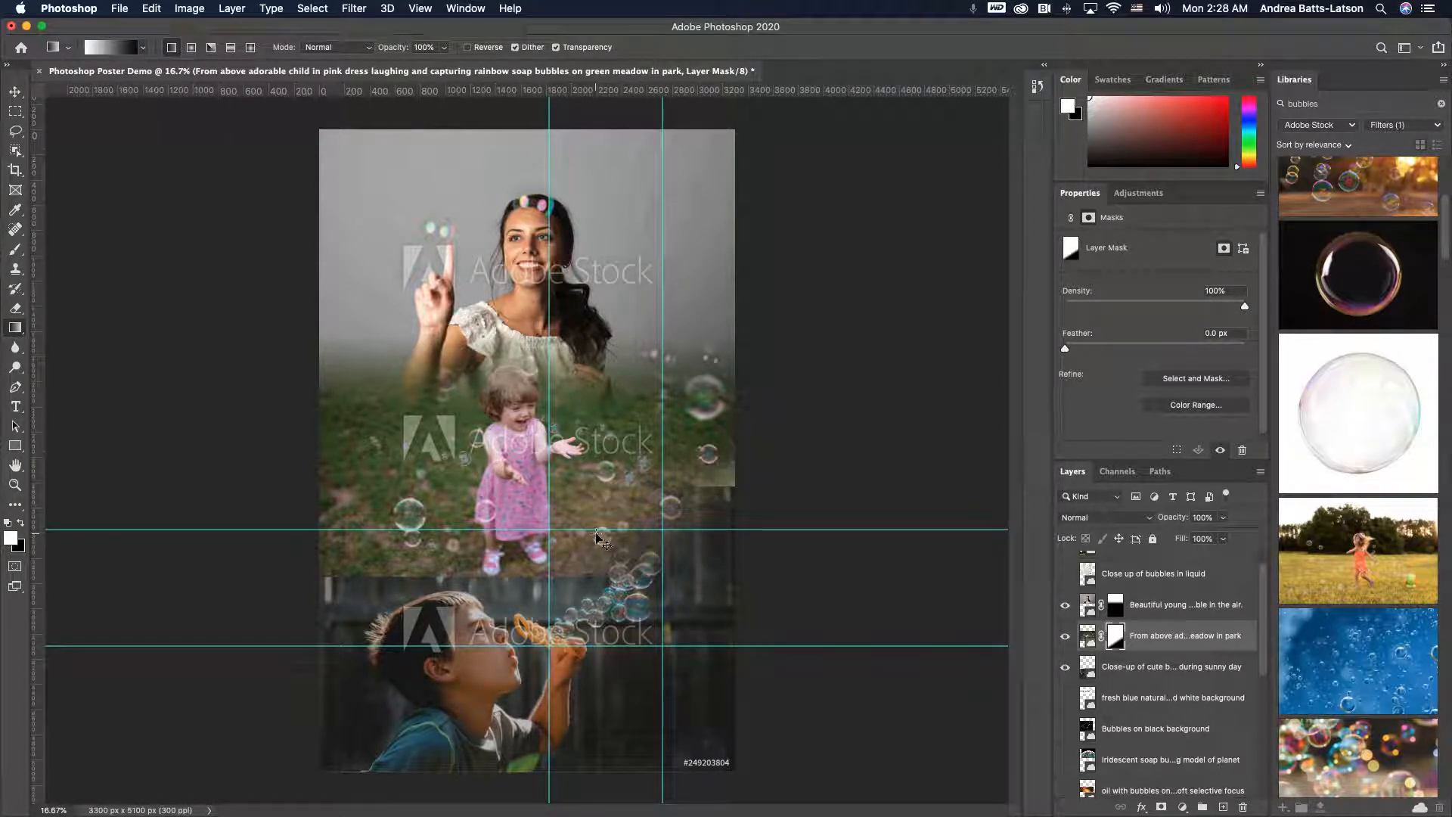
key("super+z")
key("super+z")
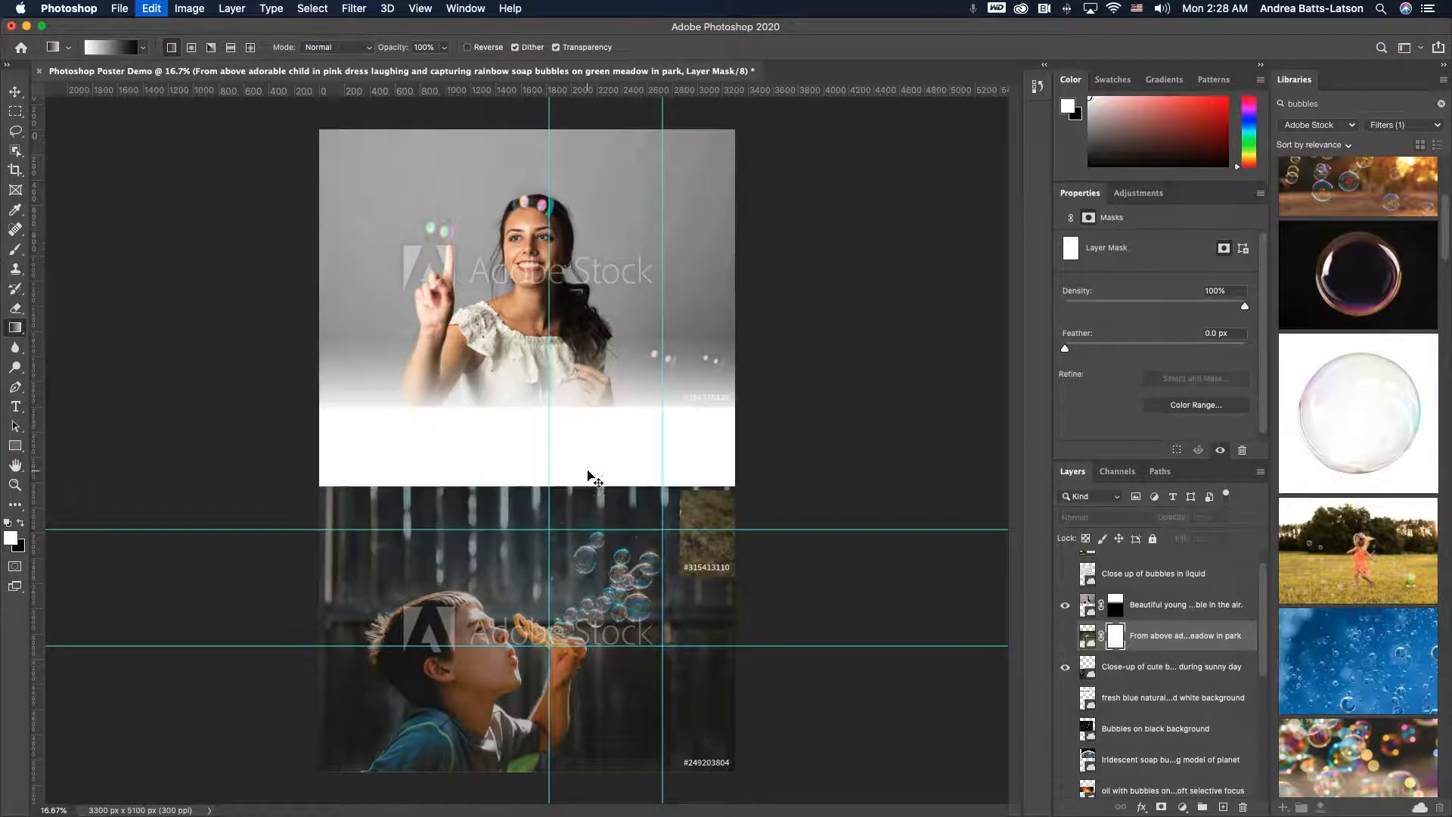
key("super+shift+z")
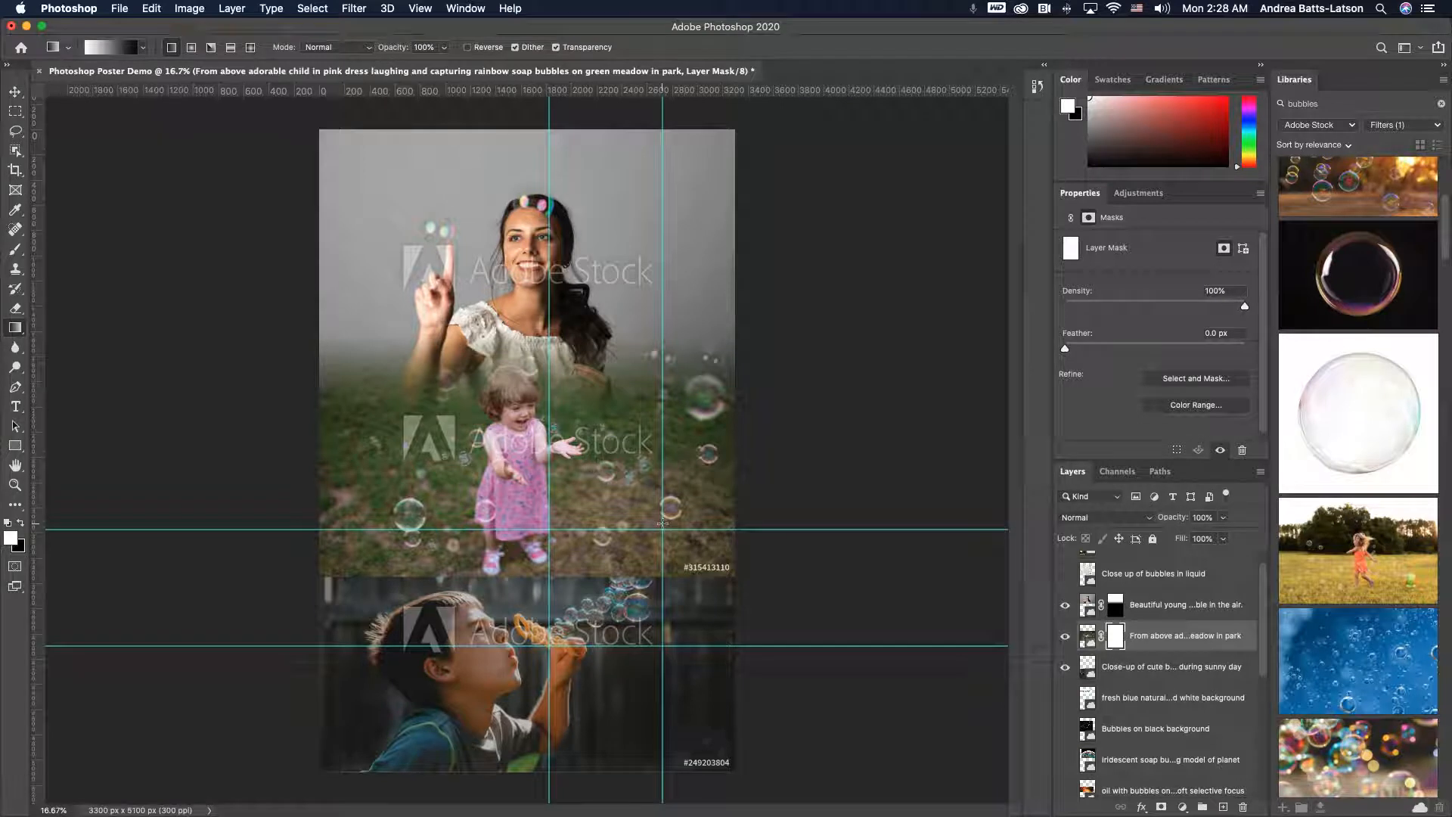
mouse_move(598, 524)
left_mouse_down()
mouse_move(649, 563)
mouse_move(659, 603)
left_mouse_up()
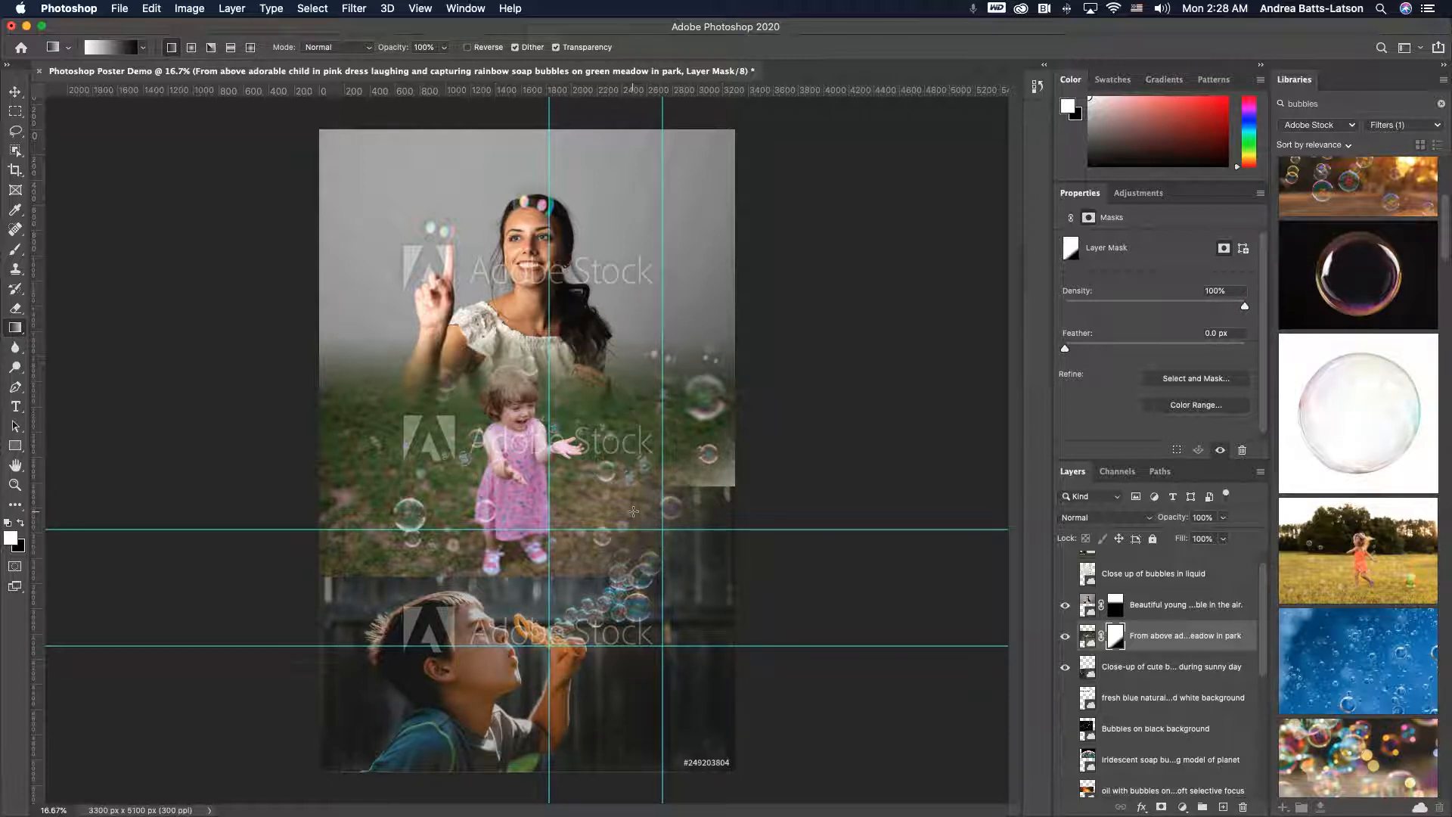
key("super+z")
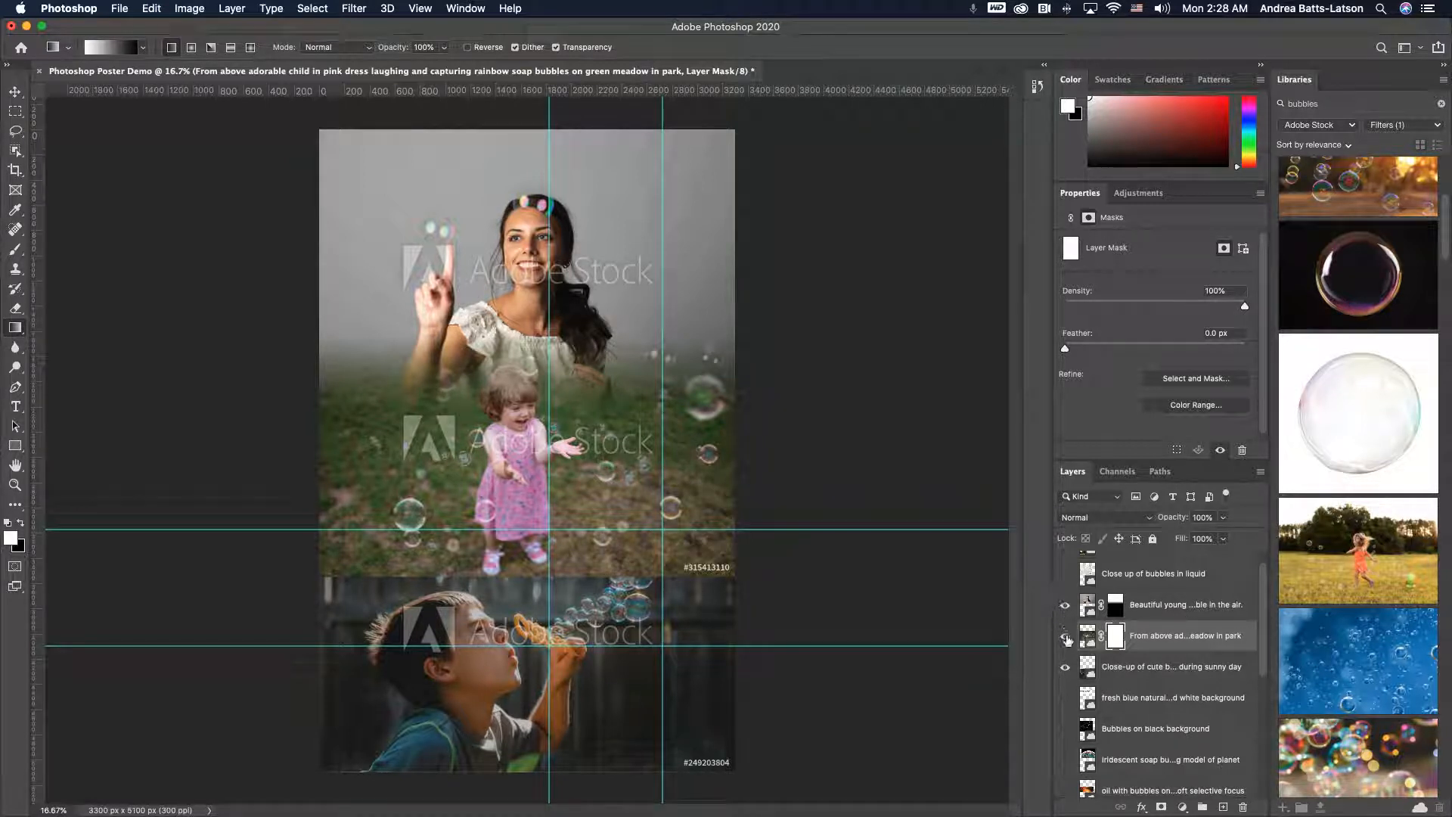
- Add a horizontal guide along the top edge of the boy photo, toggling the pink-dress layer's visibility around it
left_click(1065, 636)
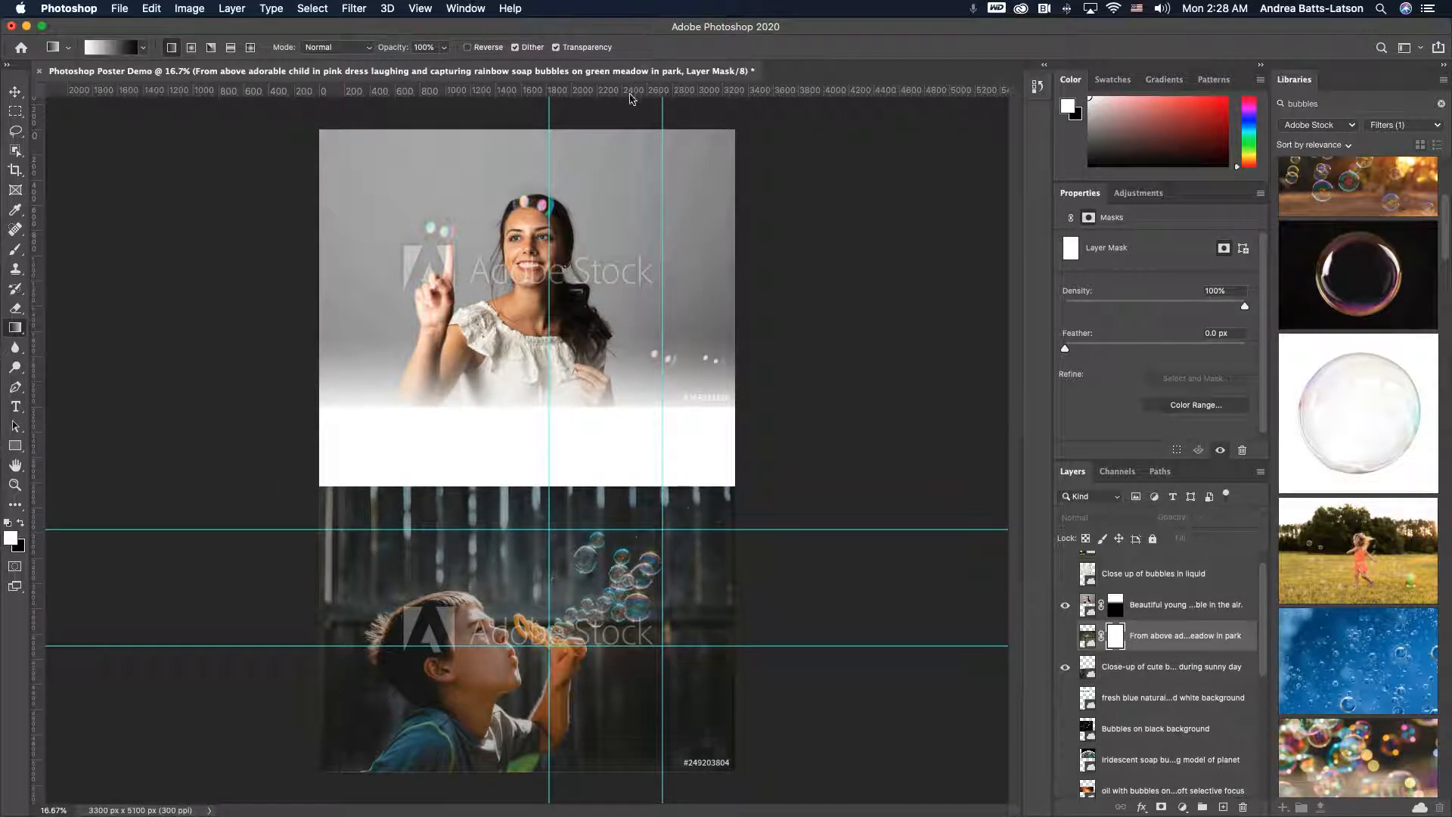
left_click_drag(631, 97, 627, 487)
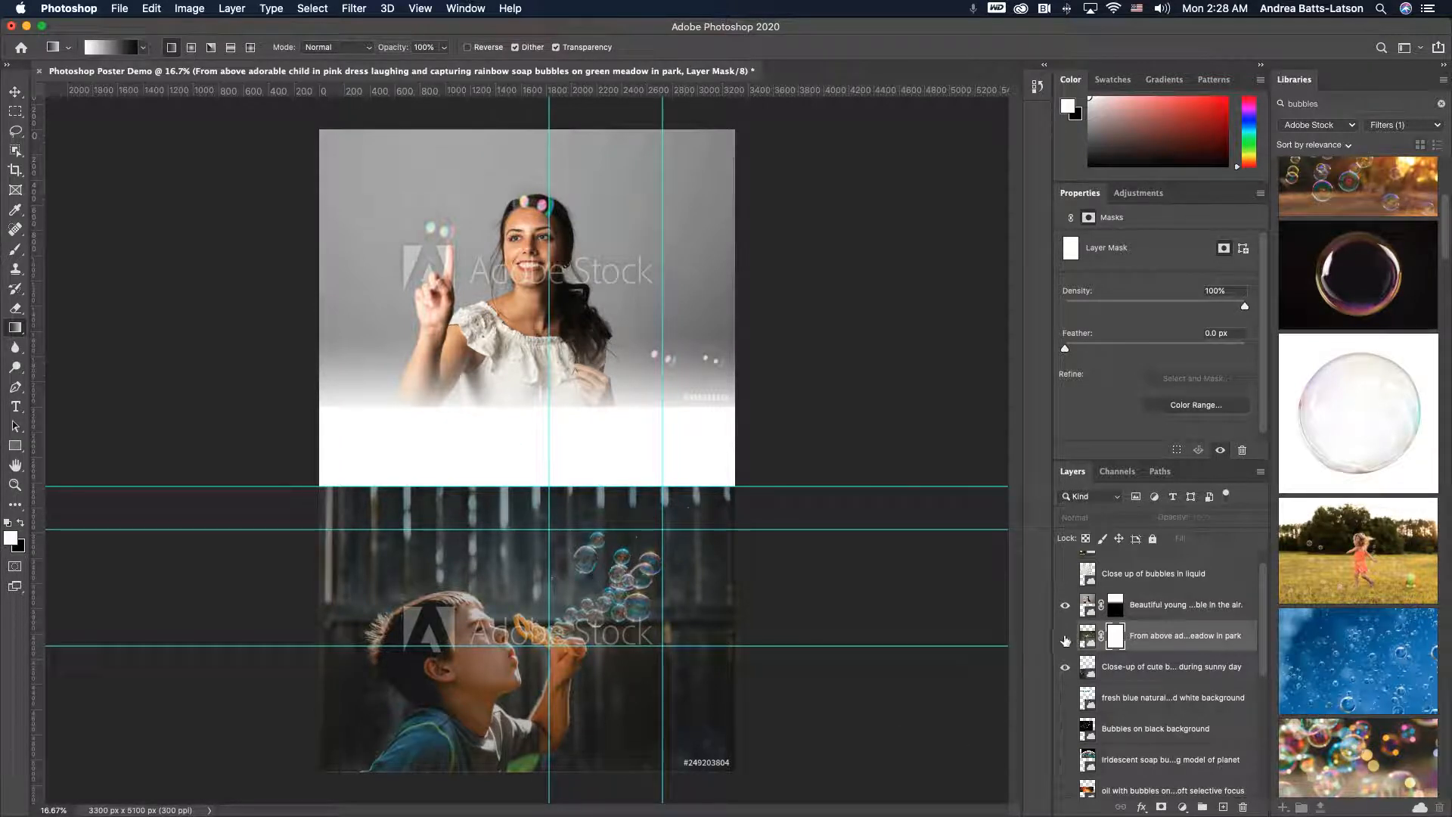
left_click(1066, 636)
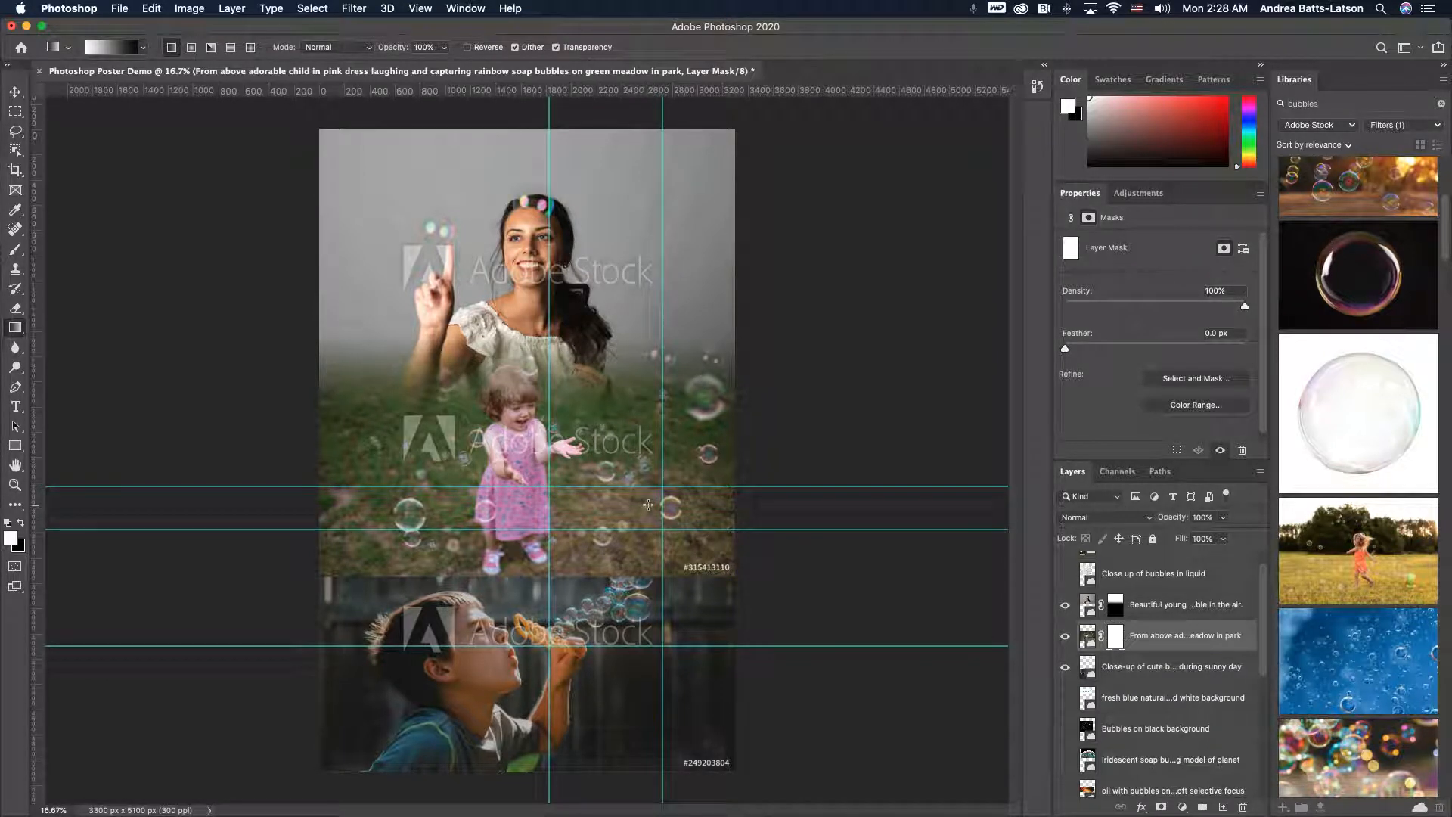
- Apply a diagonal gradient on the pink-dress photo's mask across the seam above the boy photo
left_click_drag(648, 504, 617, 593)
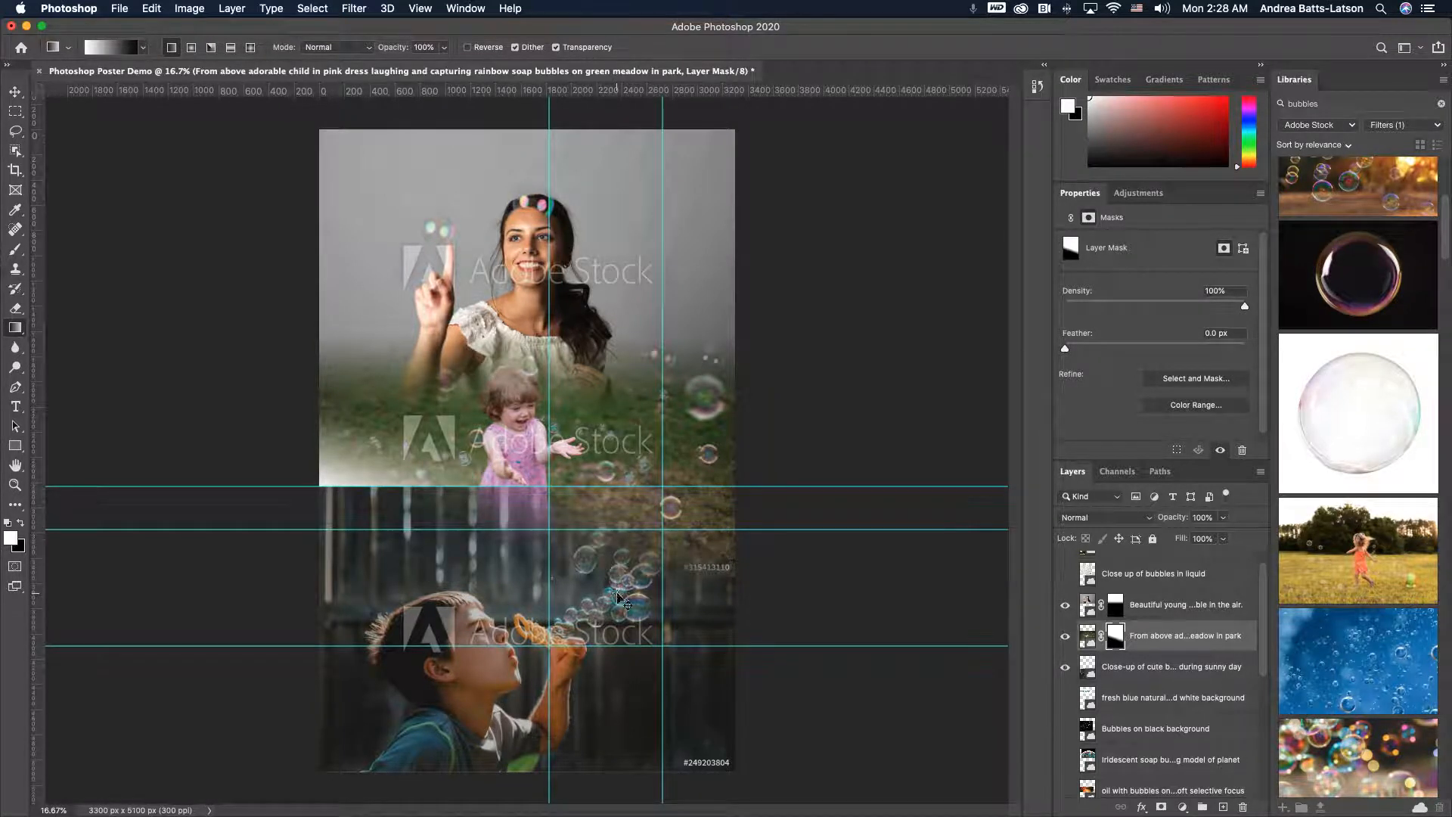
key("super+z")
left_click_drag(571, 519, 636, 578)
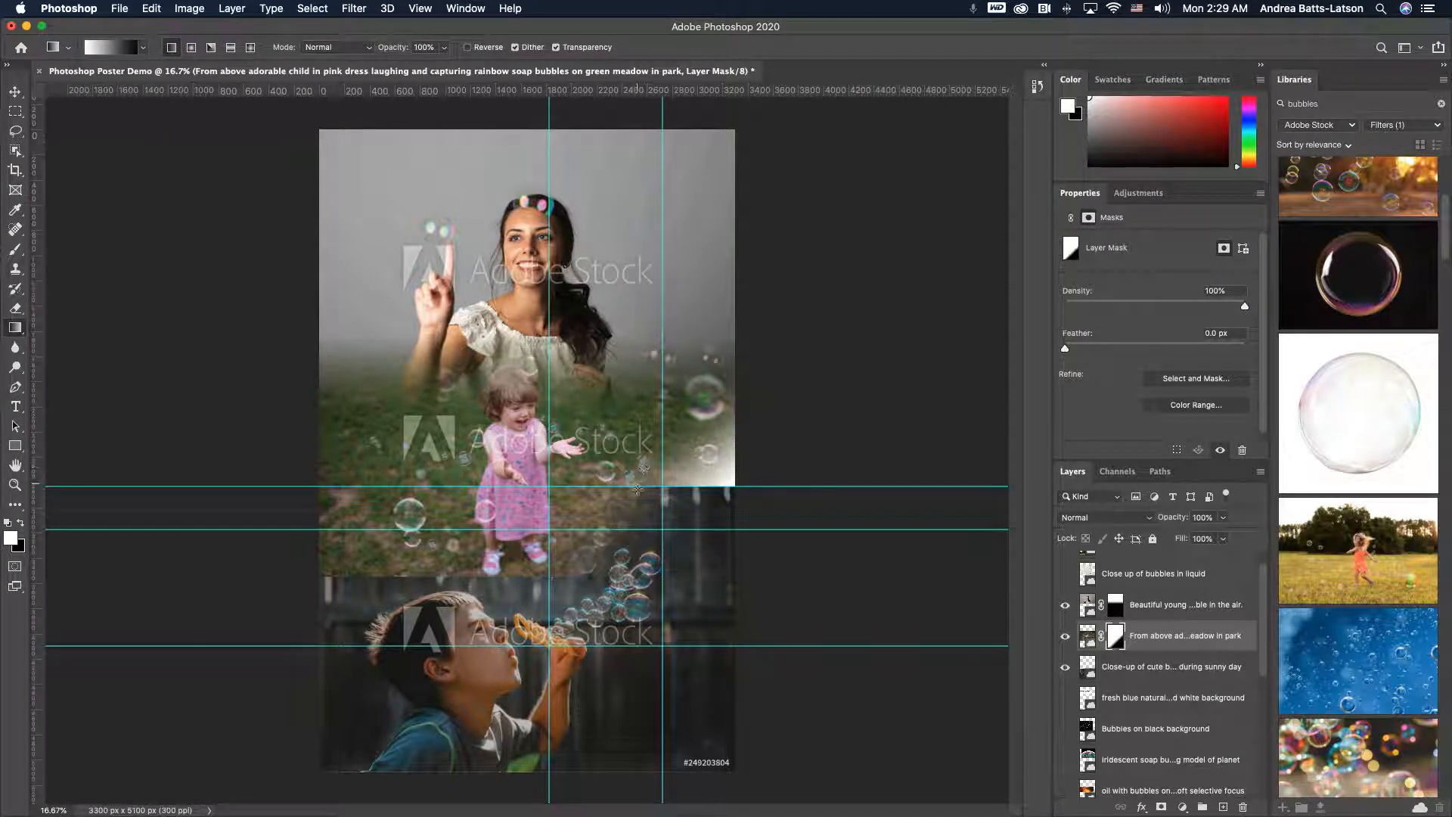
- Try several short vertical gradients on the pink-dress photo's mask across the seam above the boy photo
key("super+z")
left_click_drag(580, 522, 620, 562)
key("super+z")
left_click_drag(638, 540, 644, 578)
left_click_drag(622, 528, 602, 564)
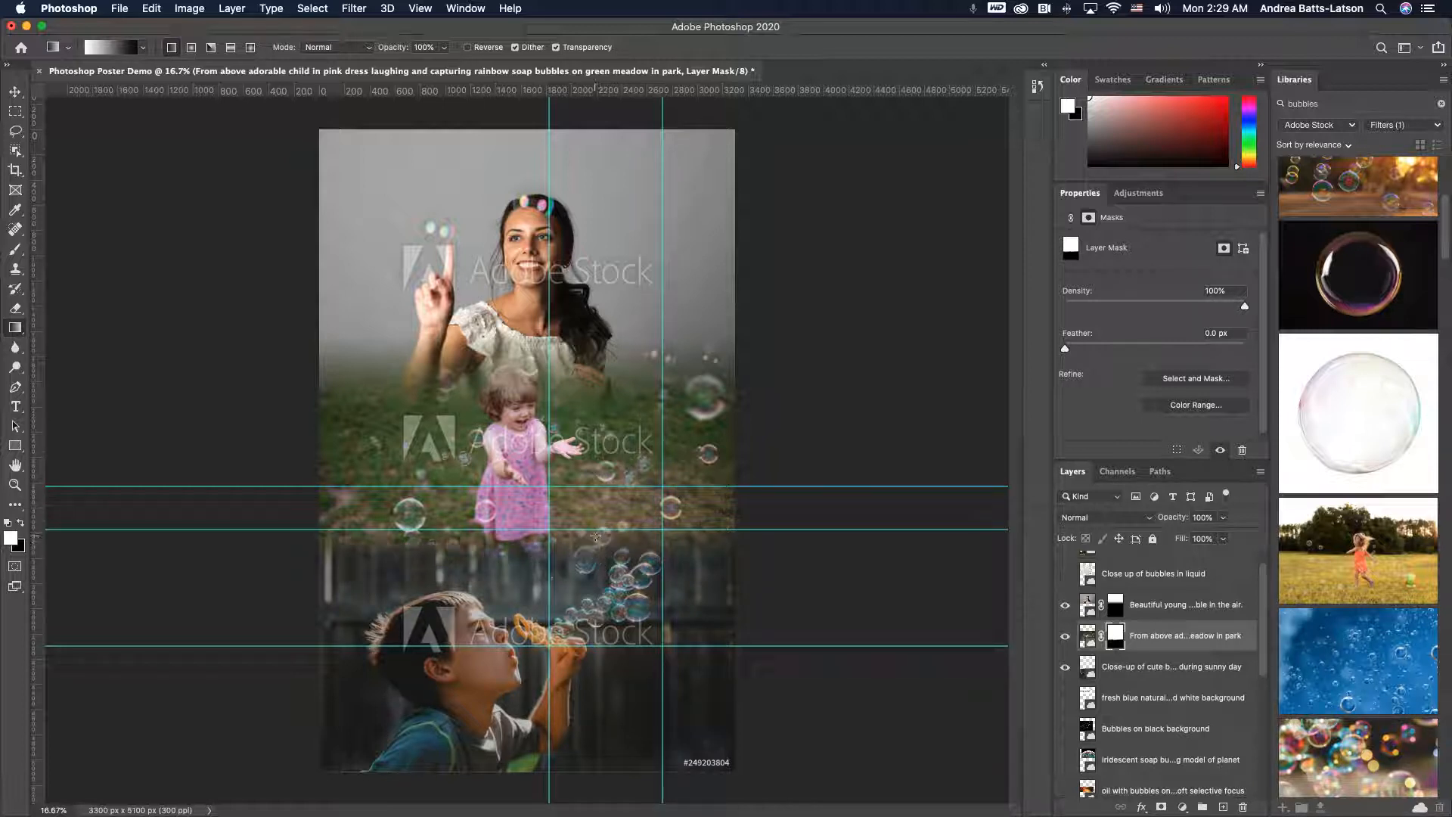
mouse_move(593, 545)
left_mouse_down()
mouse_move(599, 556)
mouse_move(621, 538)
left_mouse_up()
left_click_drag(615, 531, 617, 566)
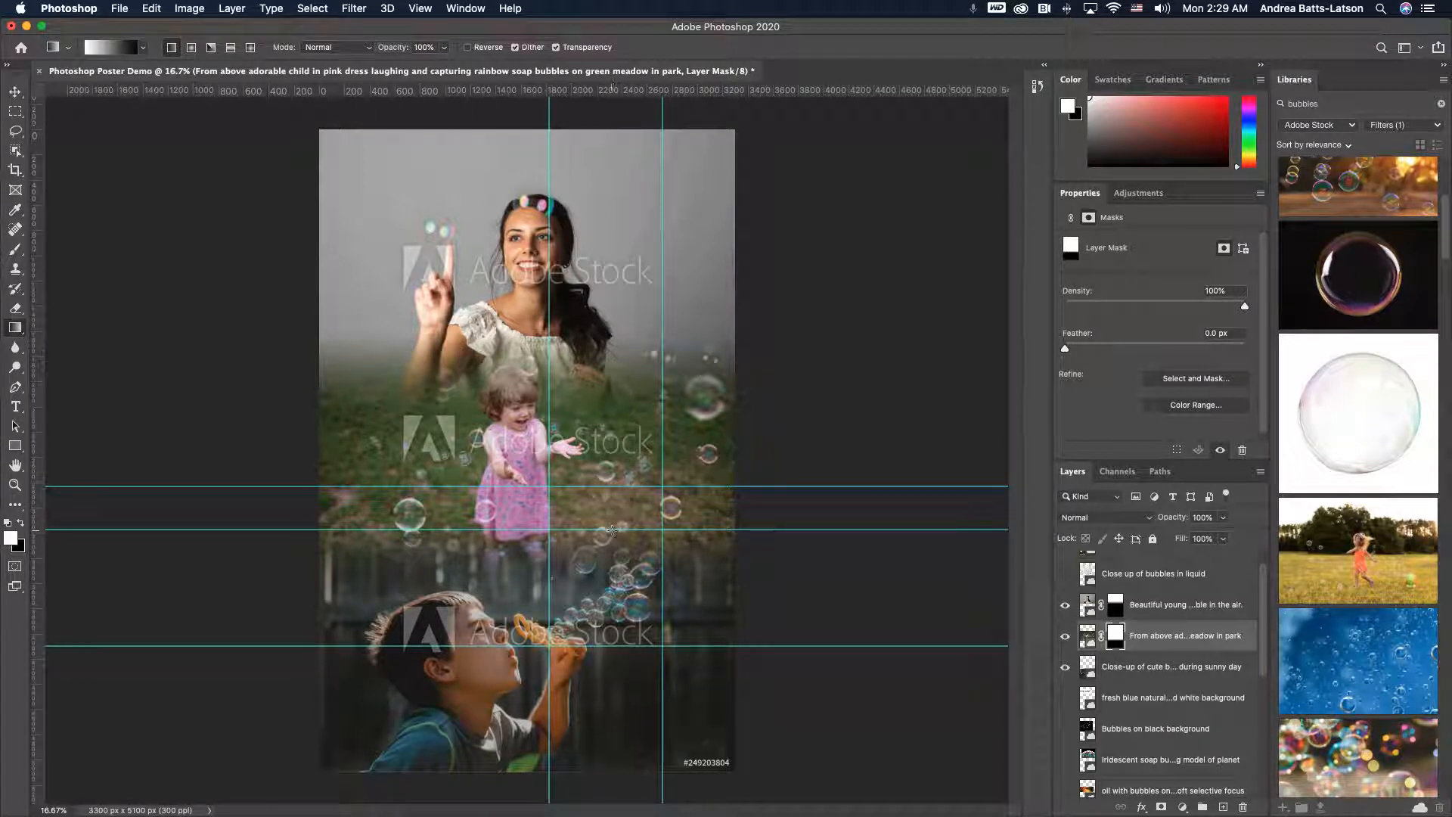
mouse_move(611, 529)
left_mouse_down()
mouse_move(615, 568)
mouse_move(617, 552)
left_mouse_up()
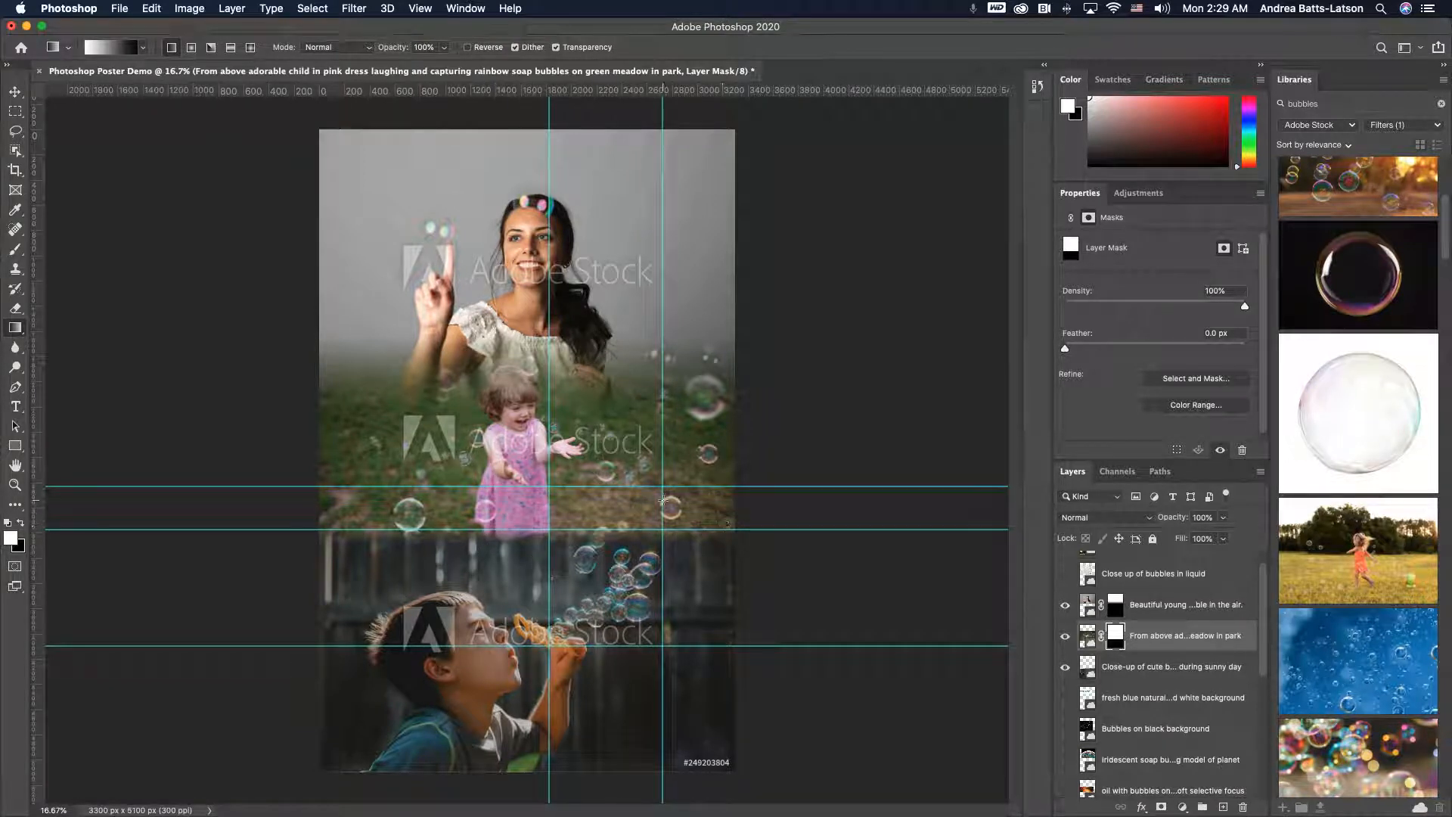
- Try longer diagonal gradients across the pink-dress photo's mask, undoing the last one
left_click_drag(629, 499, 596, 578)
left_click_drag(700, 418, 534, 647)
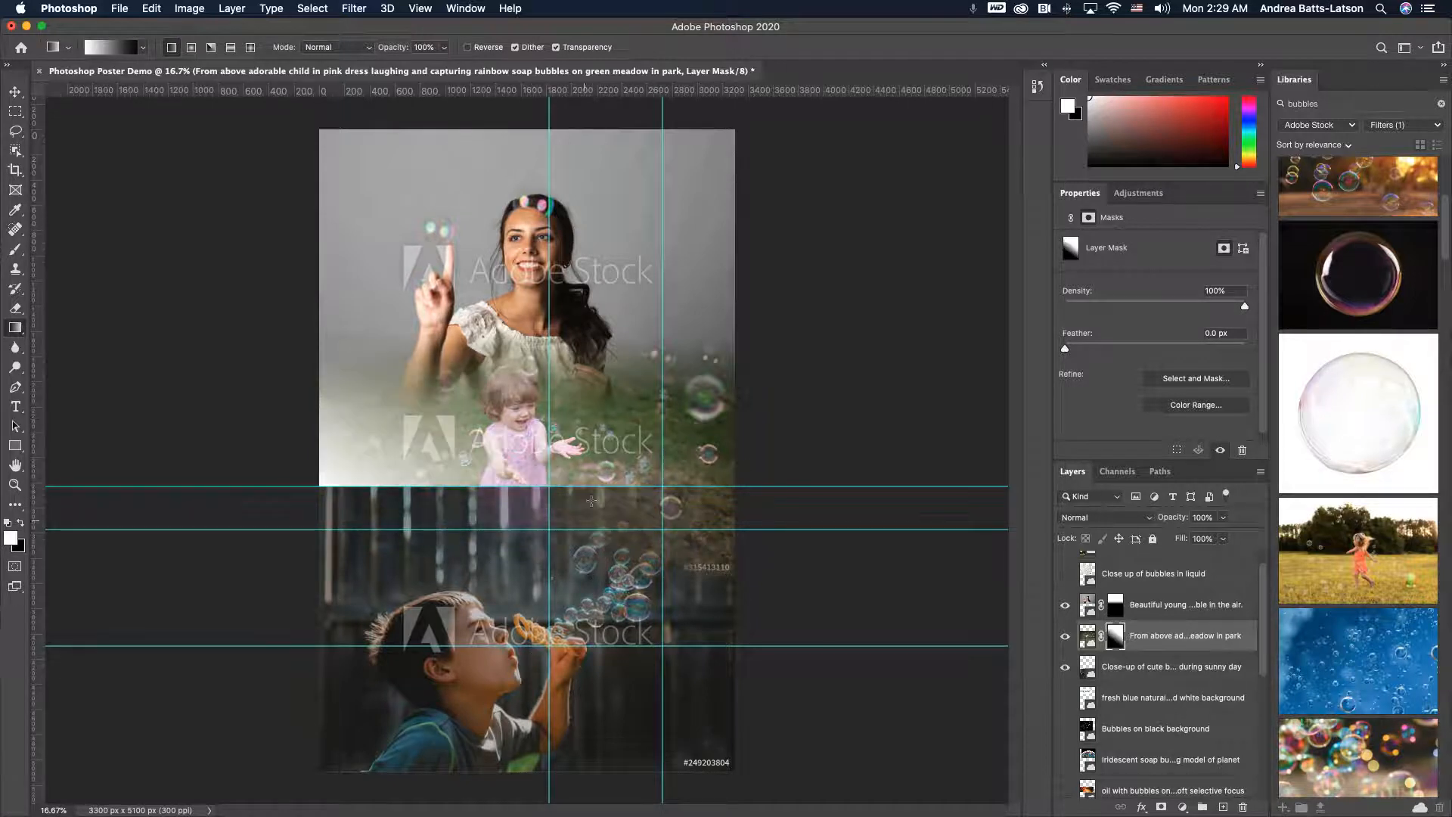
left_click_drag(620, 411, 440, 644)
left_click_drag(594, 282, 510, 561)
left_click_drag(563, 506, 435, 730)
left_click_drag(551, 536, 471, 708)
left_click_drag(620, 555, 550, 657)
left_click_drag(685, 515, 654, 589)
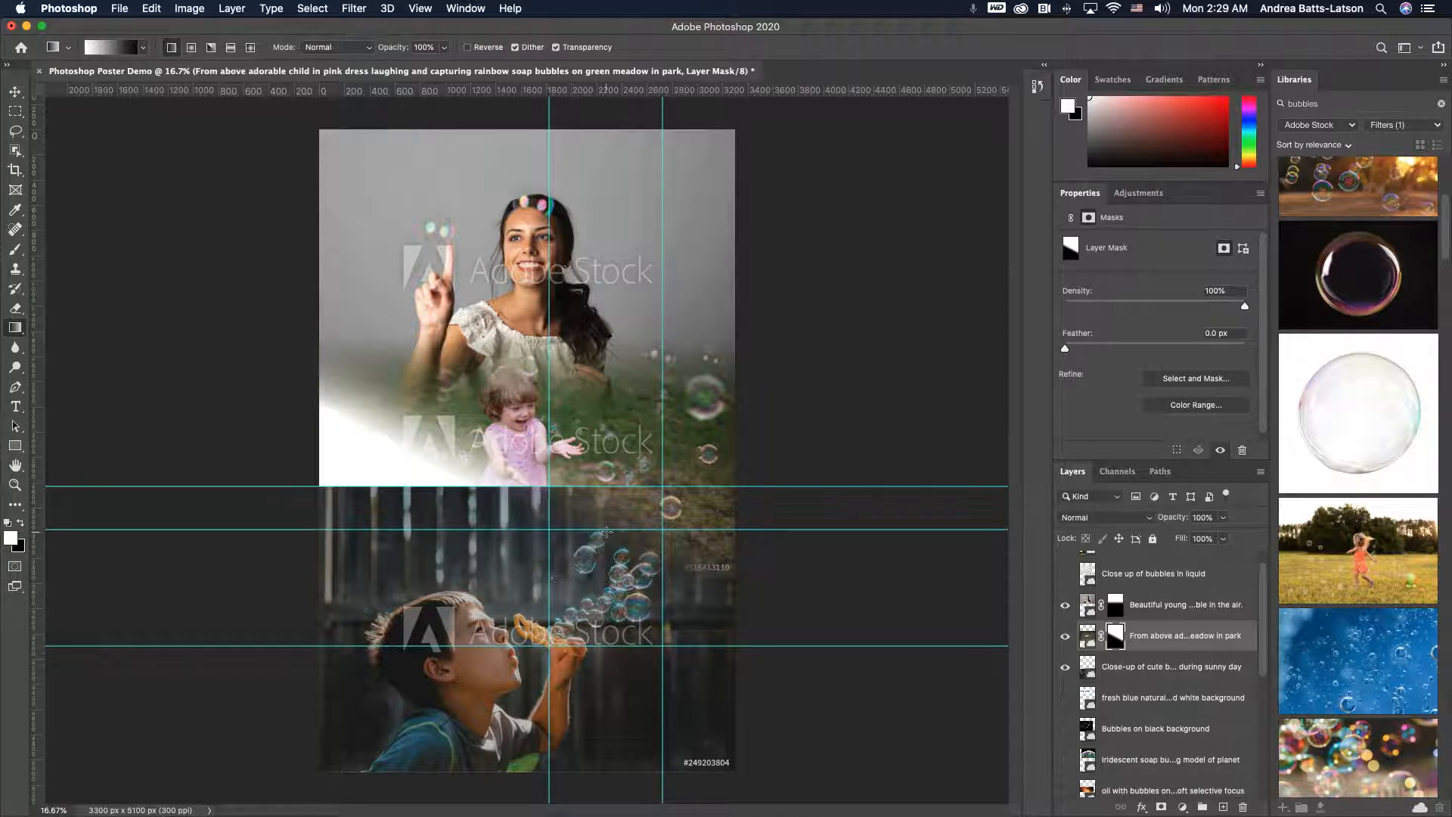
key("super+z")
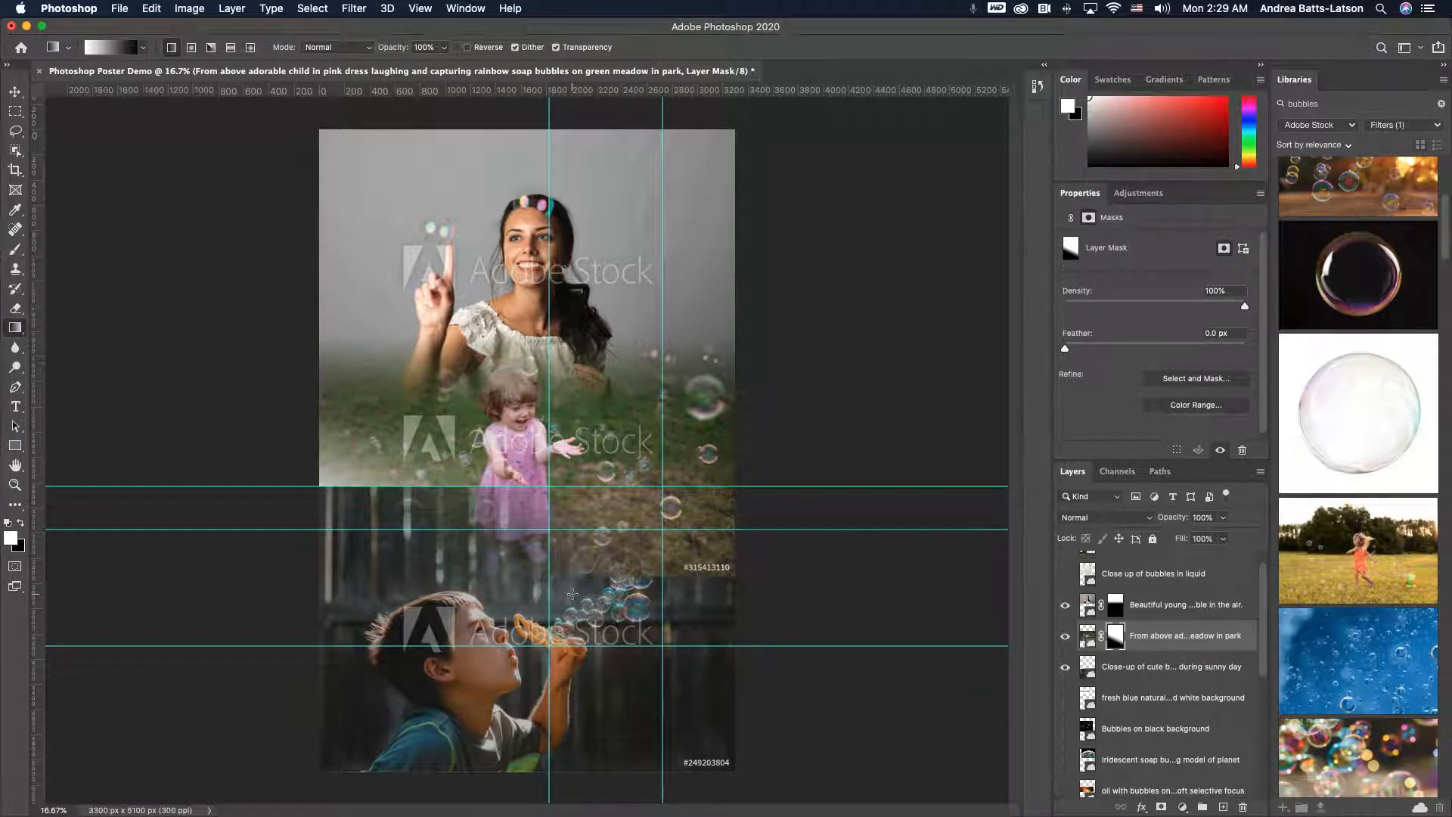
- Try tall vertical gradients upward from the seam on the pink-dress photo's mask, undoing each
left_click_drag(573, 594, 581, 505)
left_click_drag(587, 396, 585, 392)
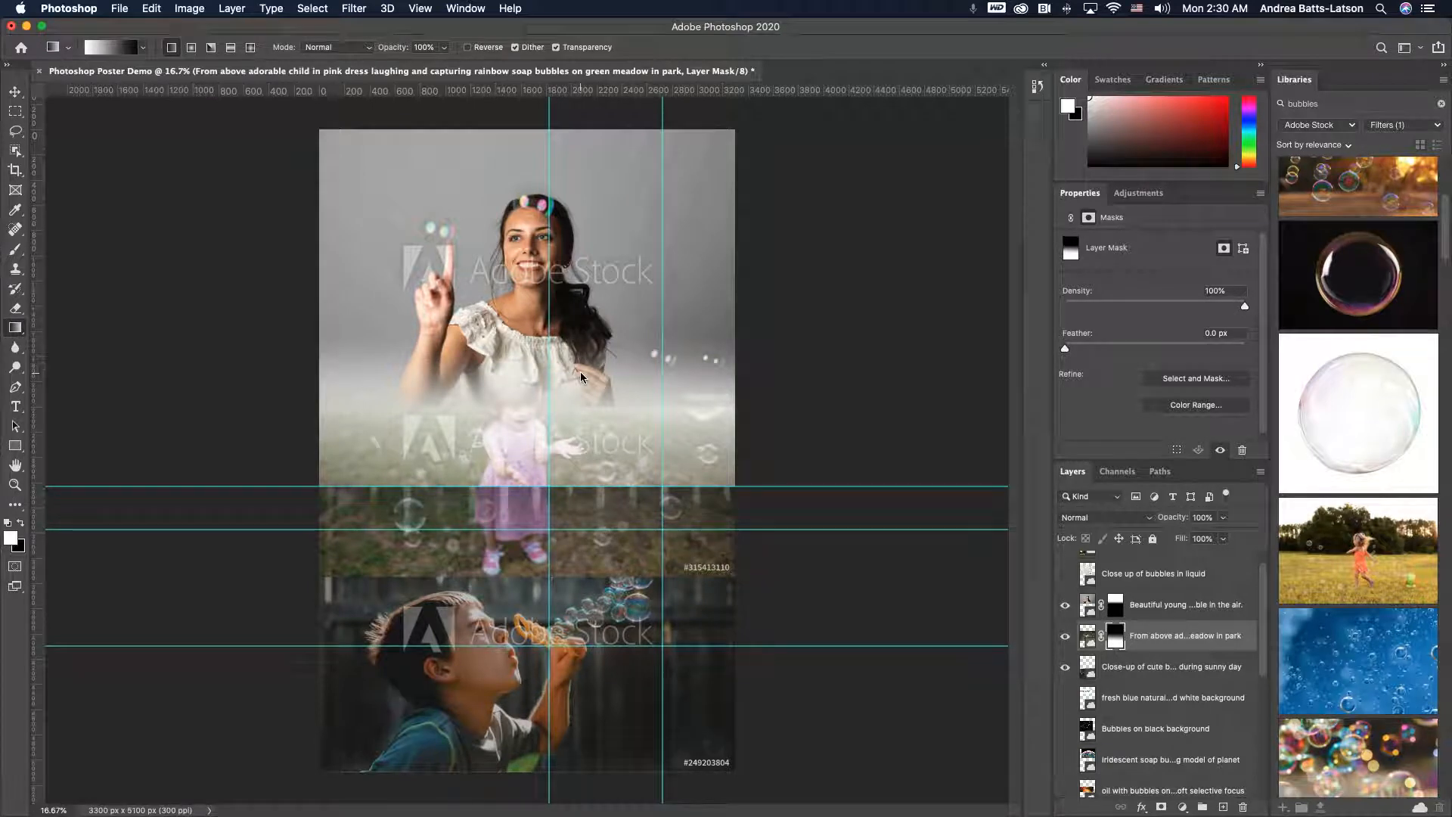
key("super+z")
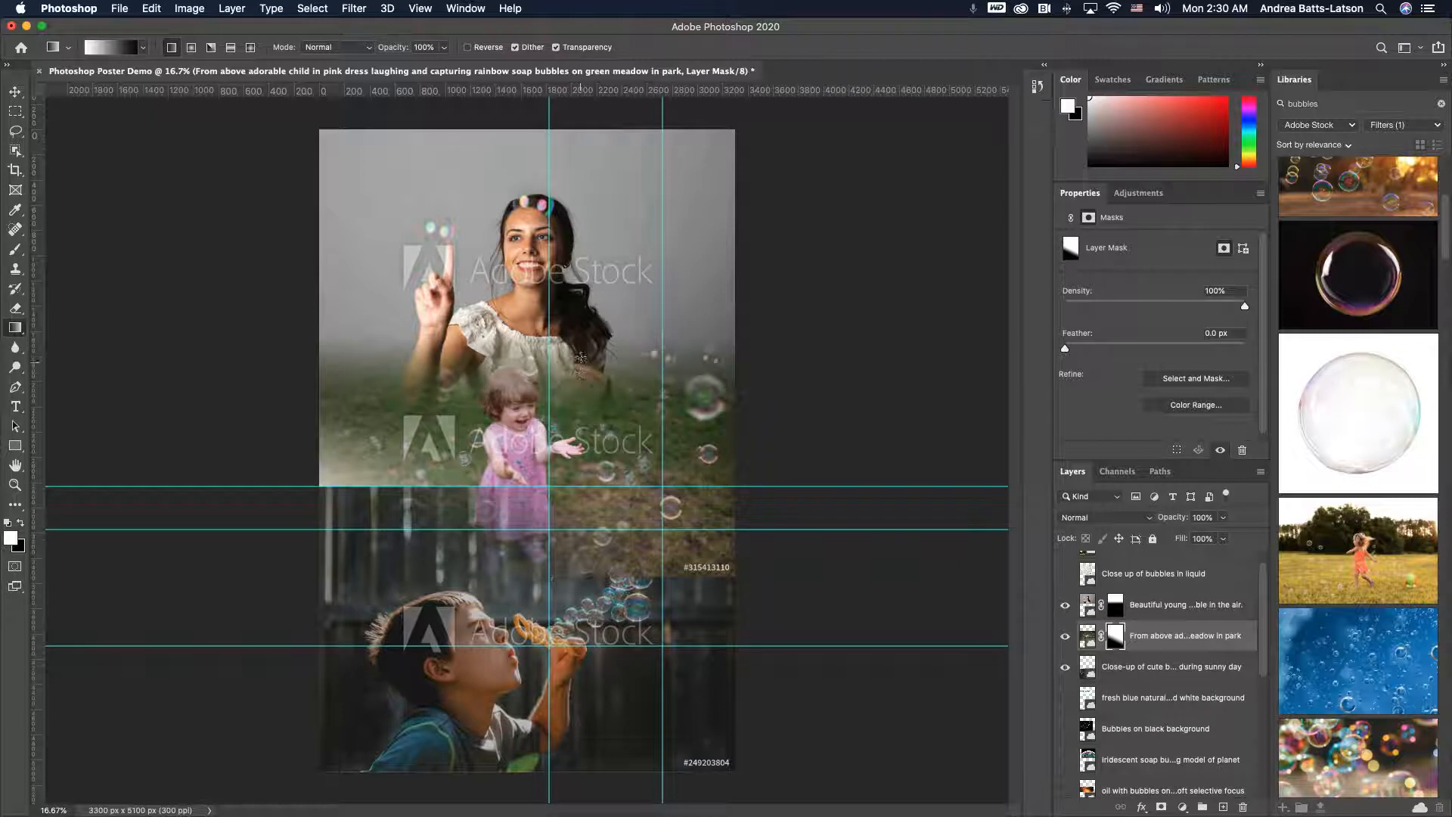
left_click_drag(574, 507, 575, 322)
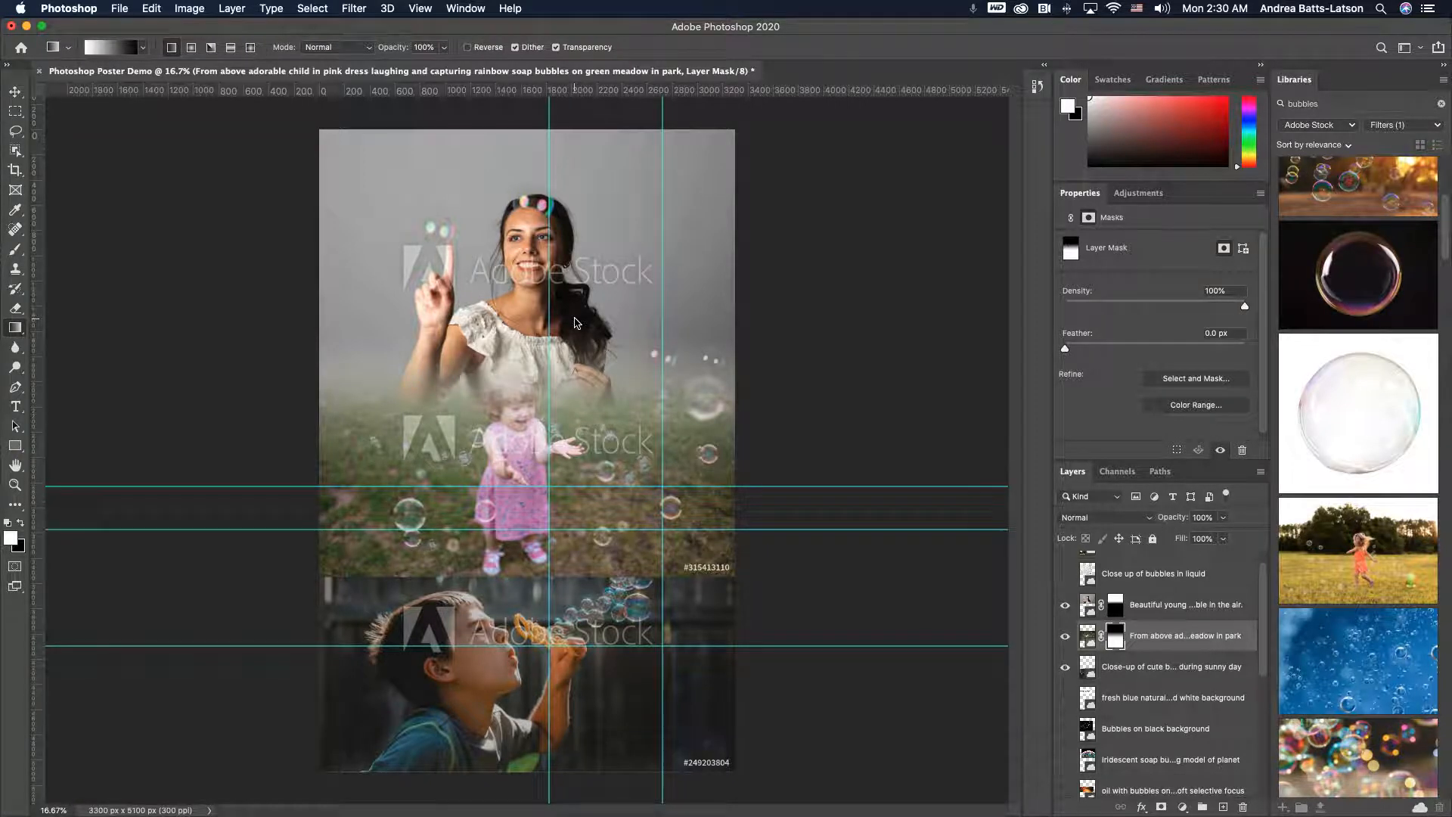
key("super+z")
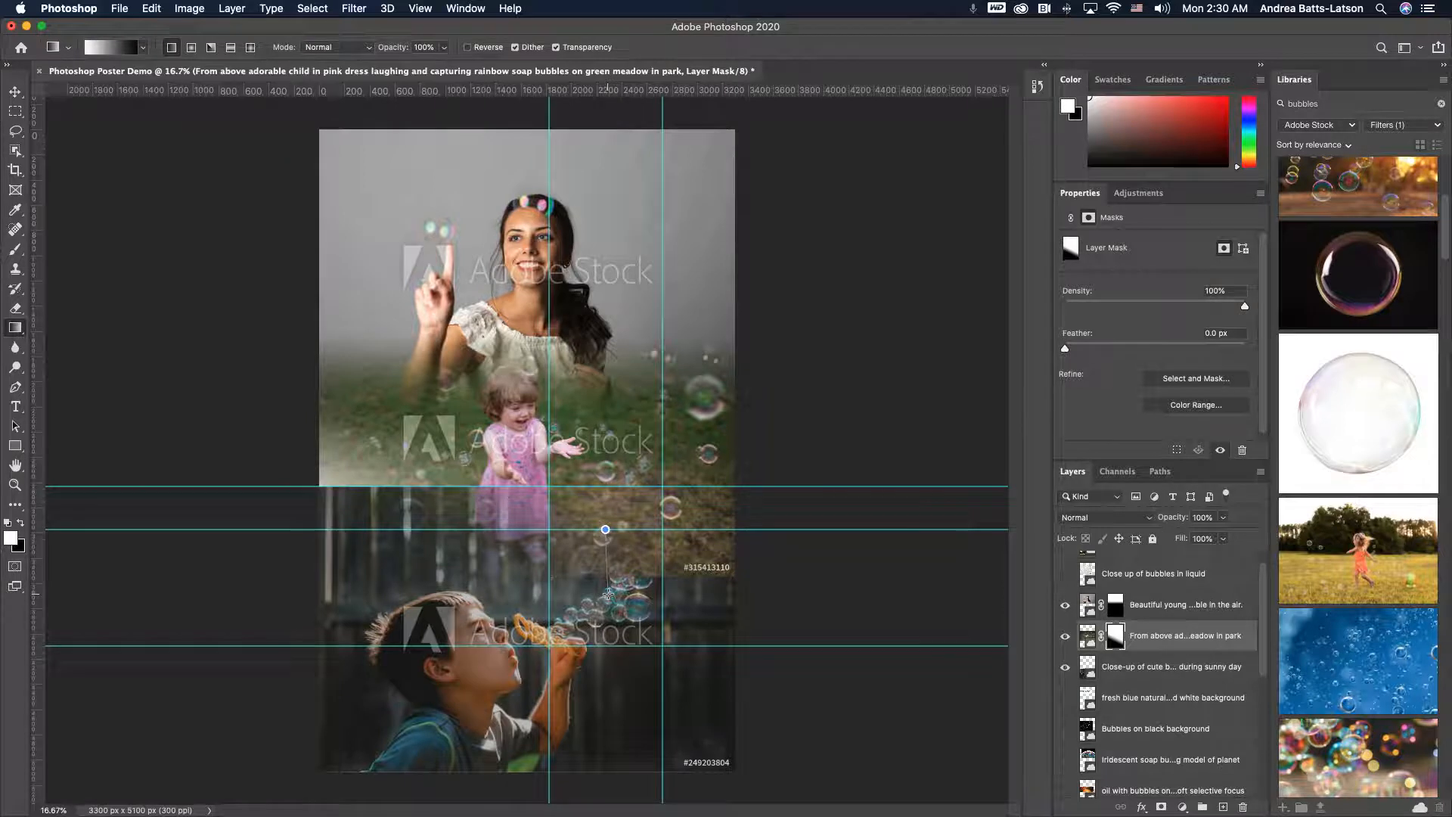
- Apply a short vertical gradient on the pink-dress photo's mask between the two horizontal guides over the seam
left_click_drag(607, 555, 610, 596)
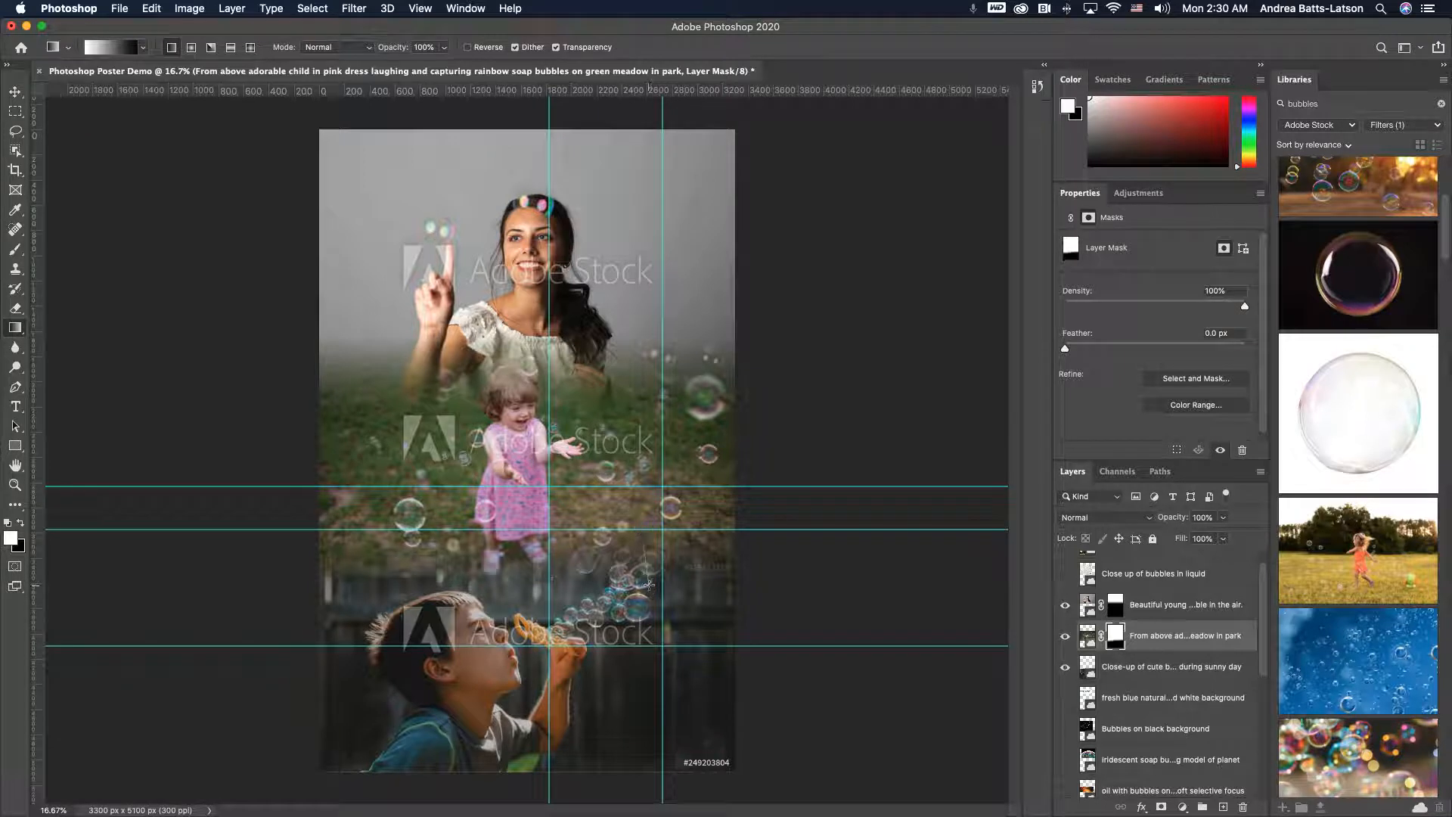
left_click_drag(619, 534, 620, 624)
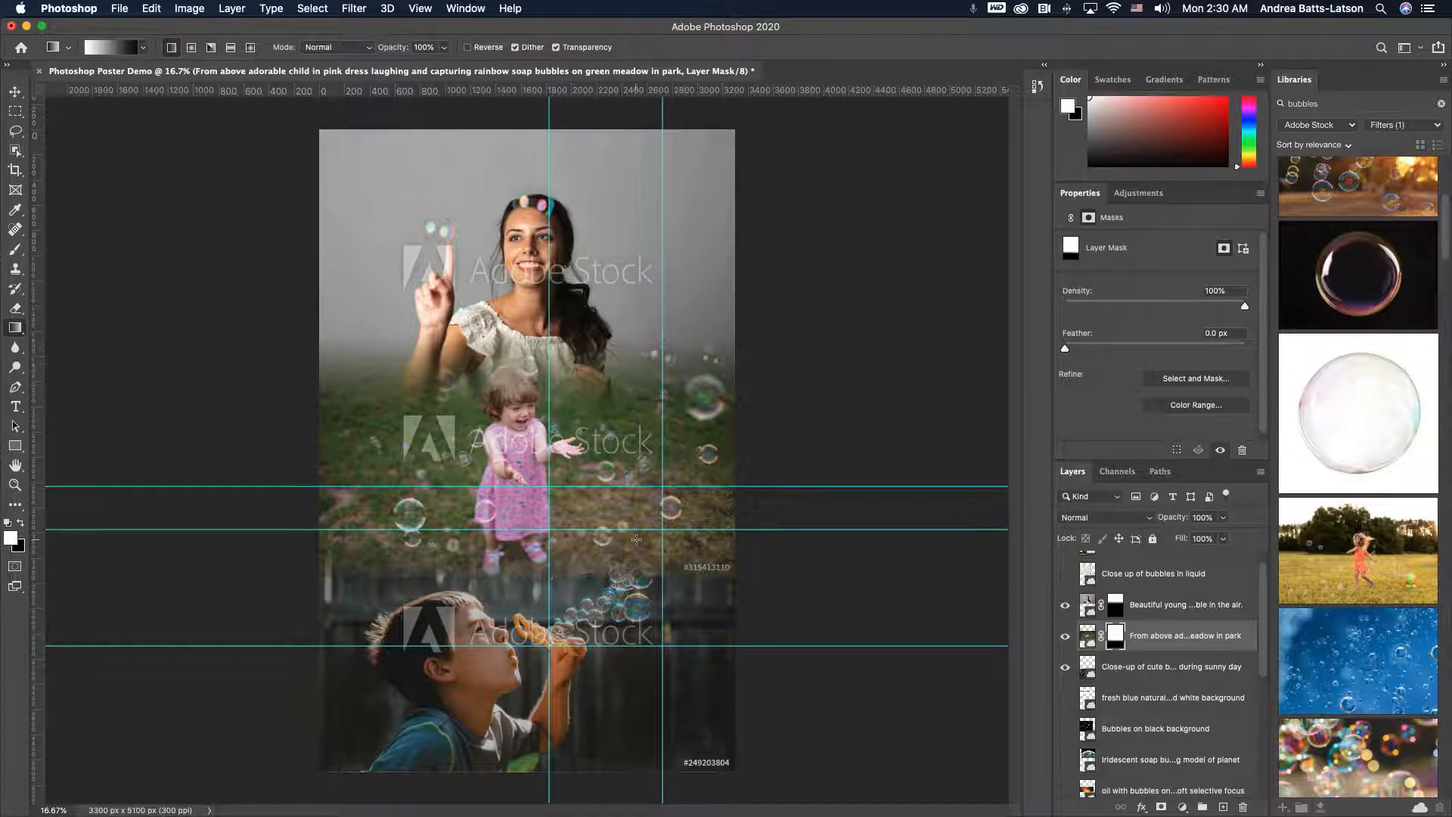
left_click_drag(609, 541, 608, 597)
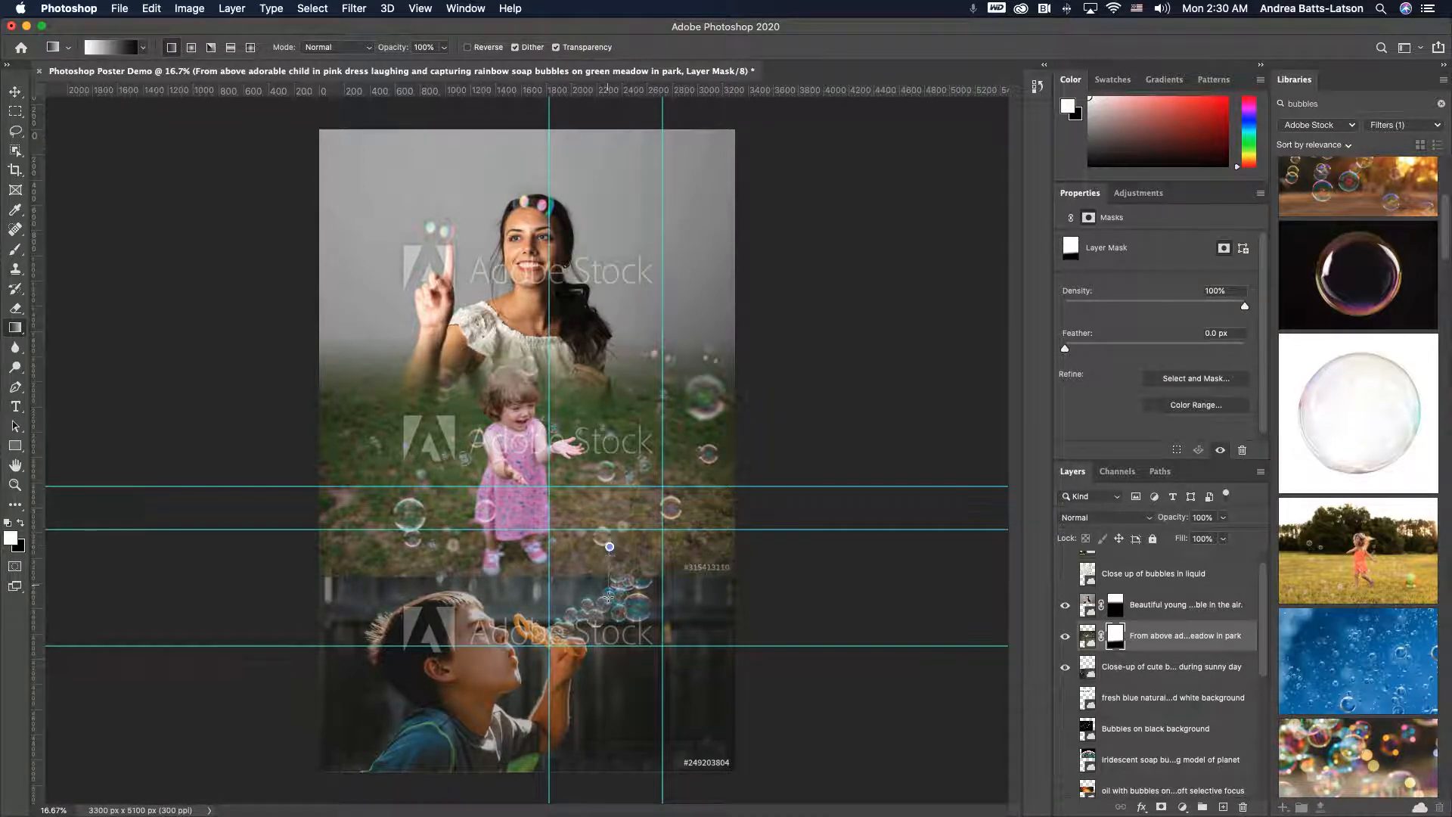
mouse_move(607, 537)
left_mouse_down()
mouse_move(608, 577)
mouse_move(606, 549)
left_mouse_up()
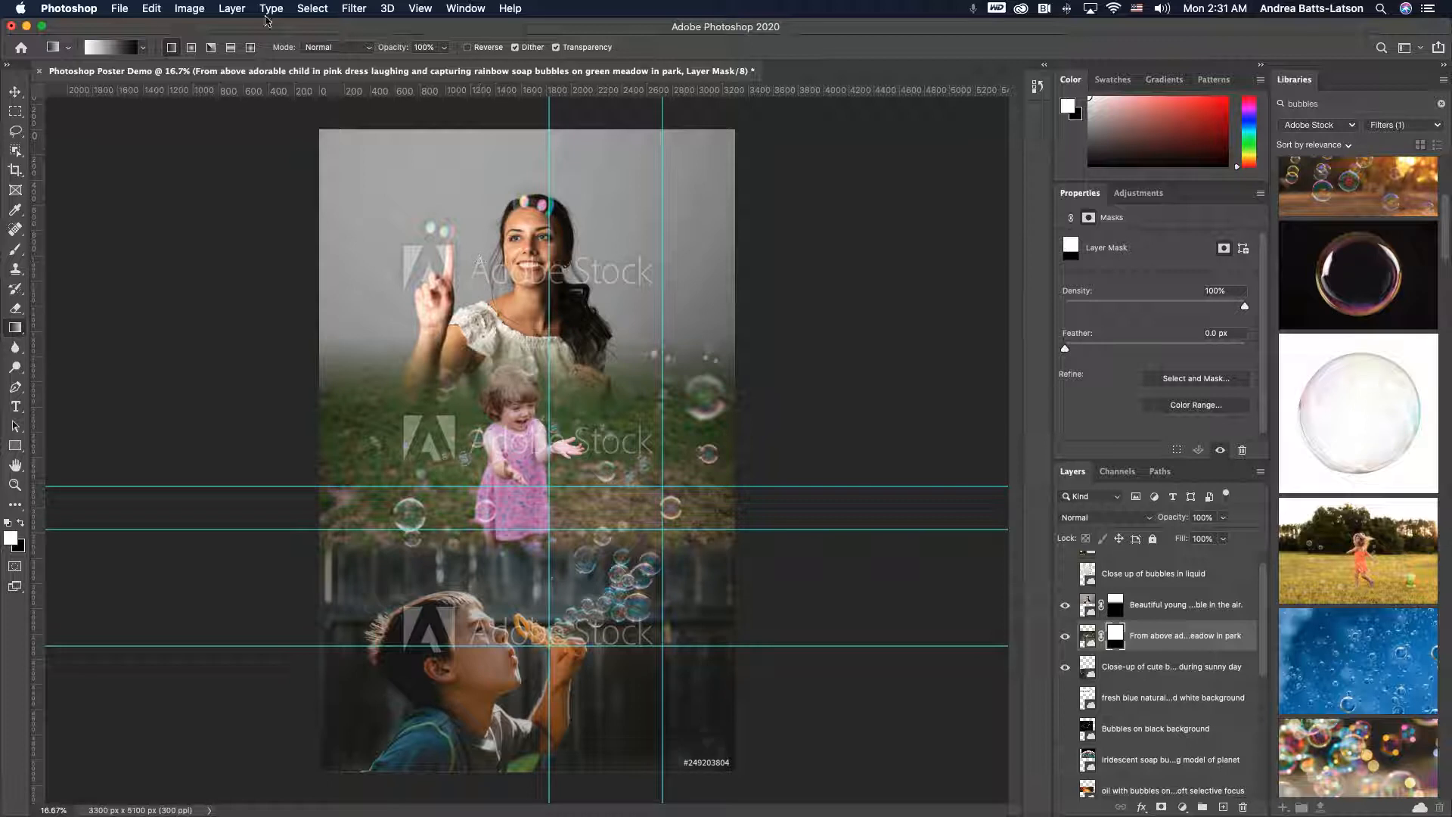
- Hide the guides to view the blended collage
left_click(420, 8)
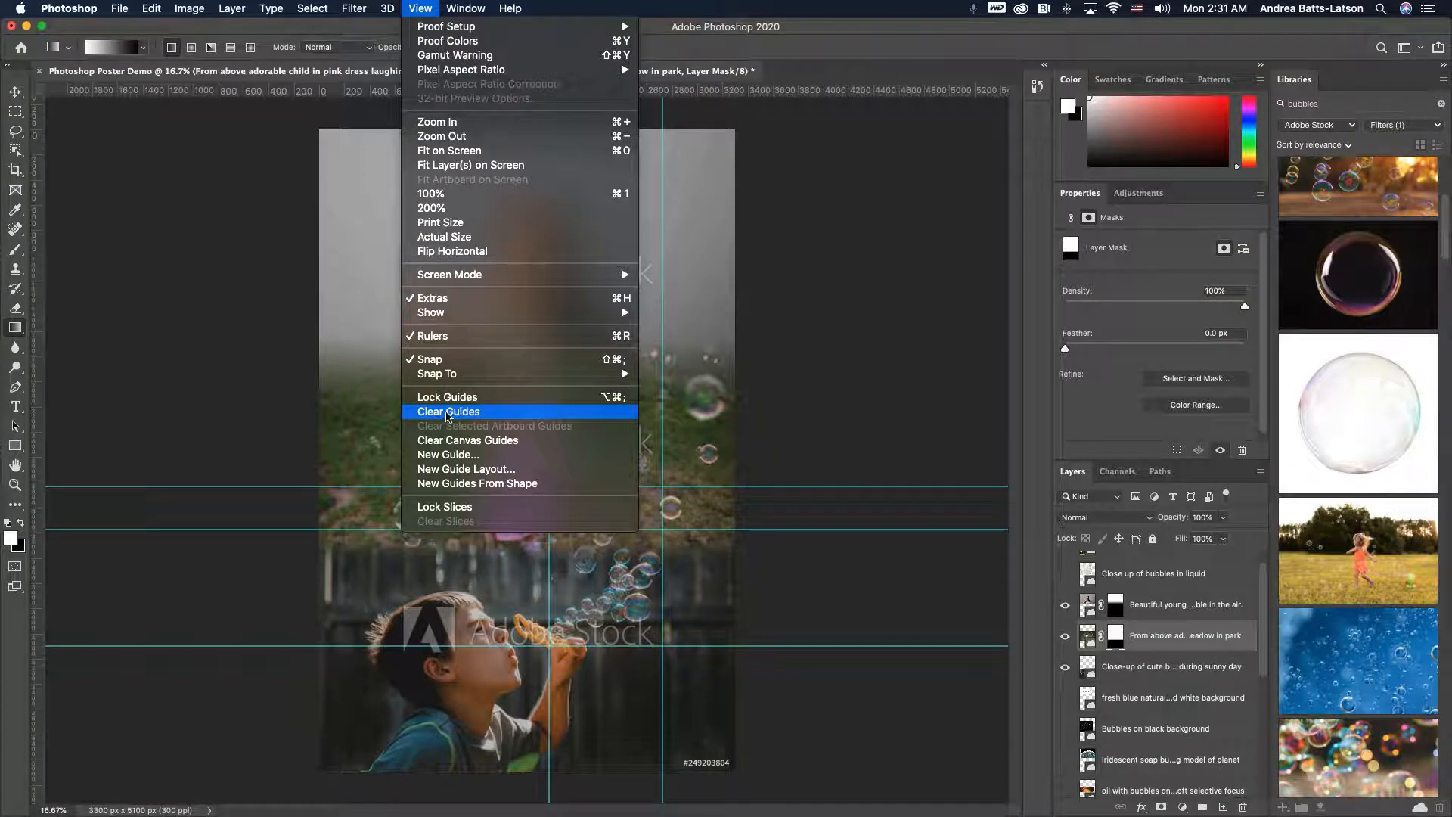
mouse_move(448, 316)
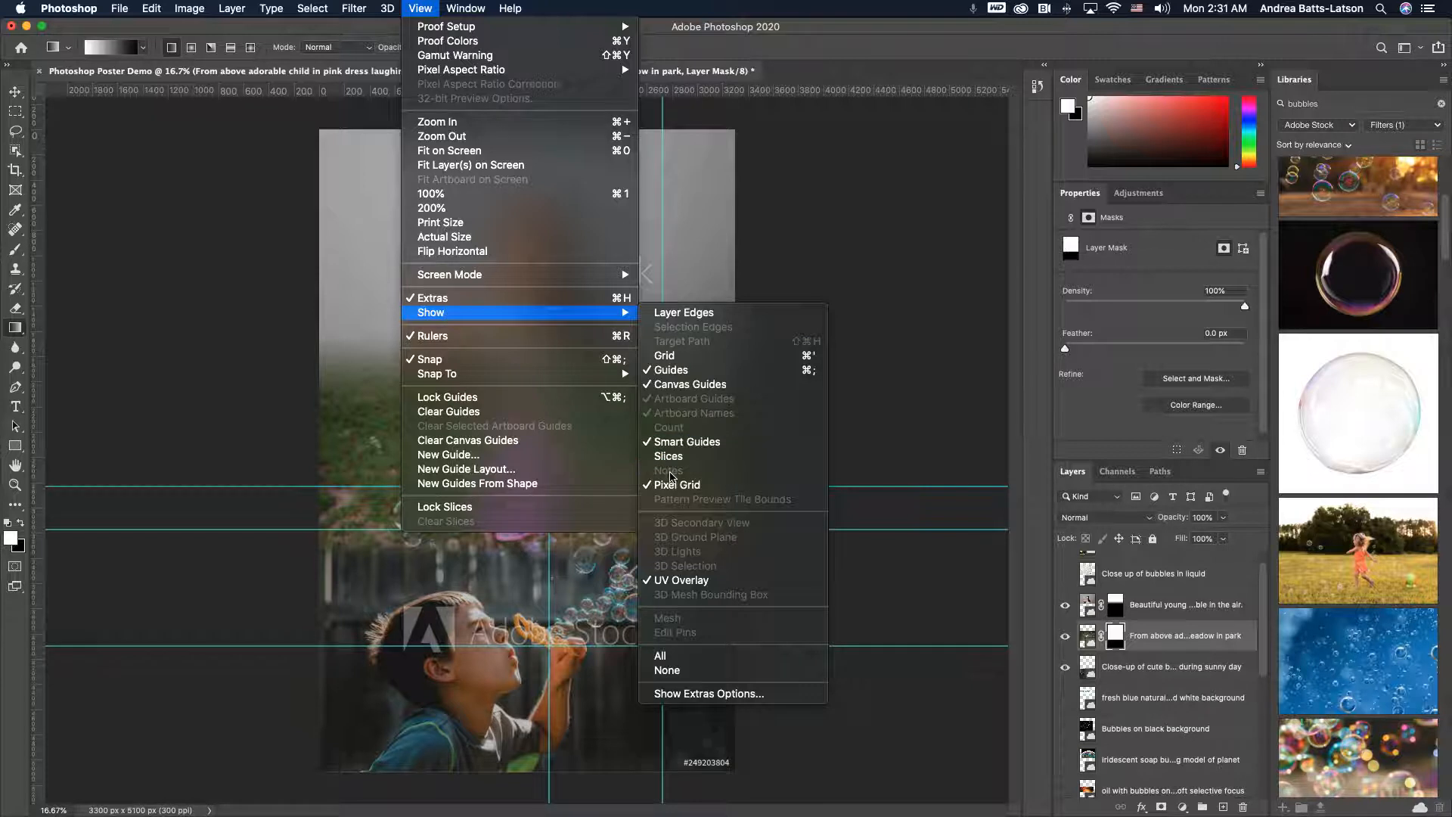
left_click(662, 371)
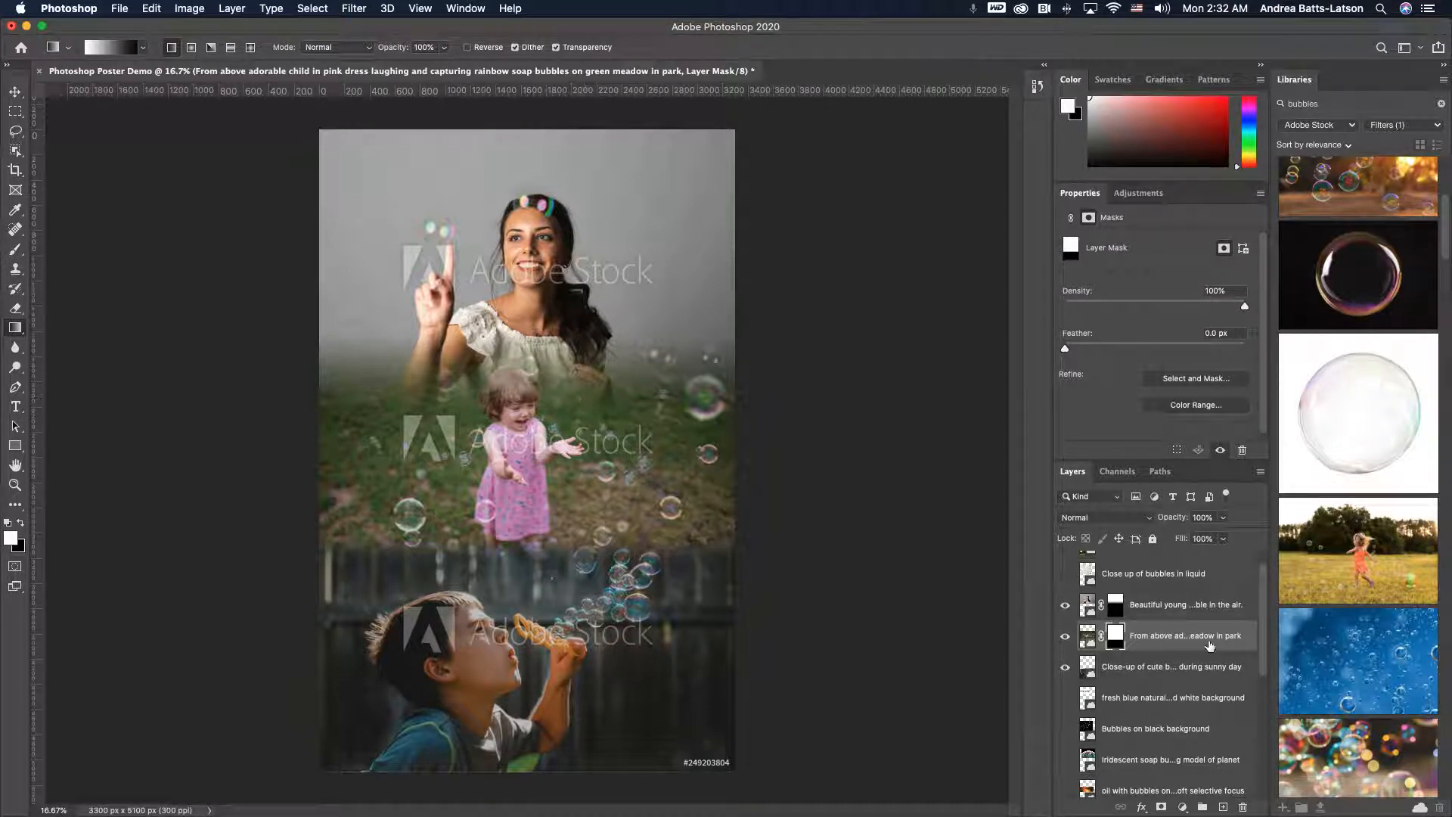
- Preview the close-up bubbles-in-liquid layer by showing it and hiding it again
scroll(1210, 645, "up", 1)
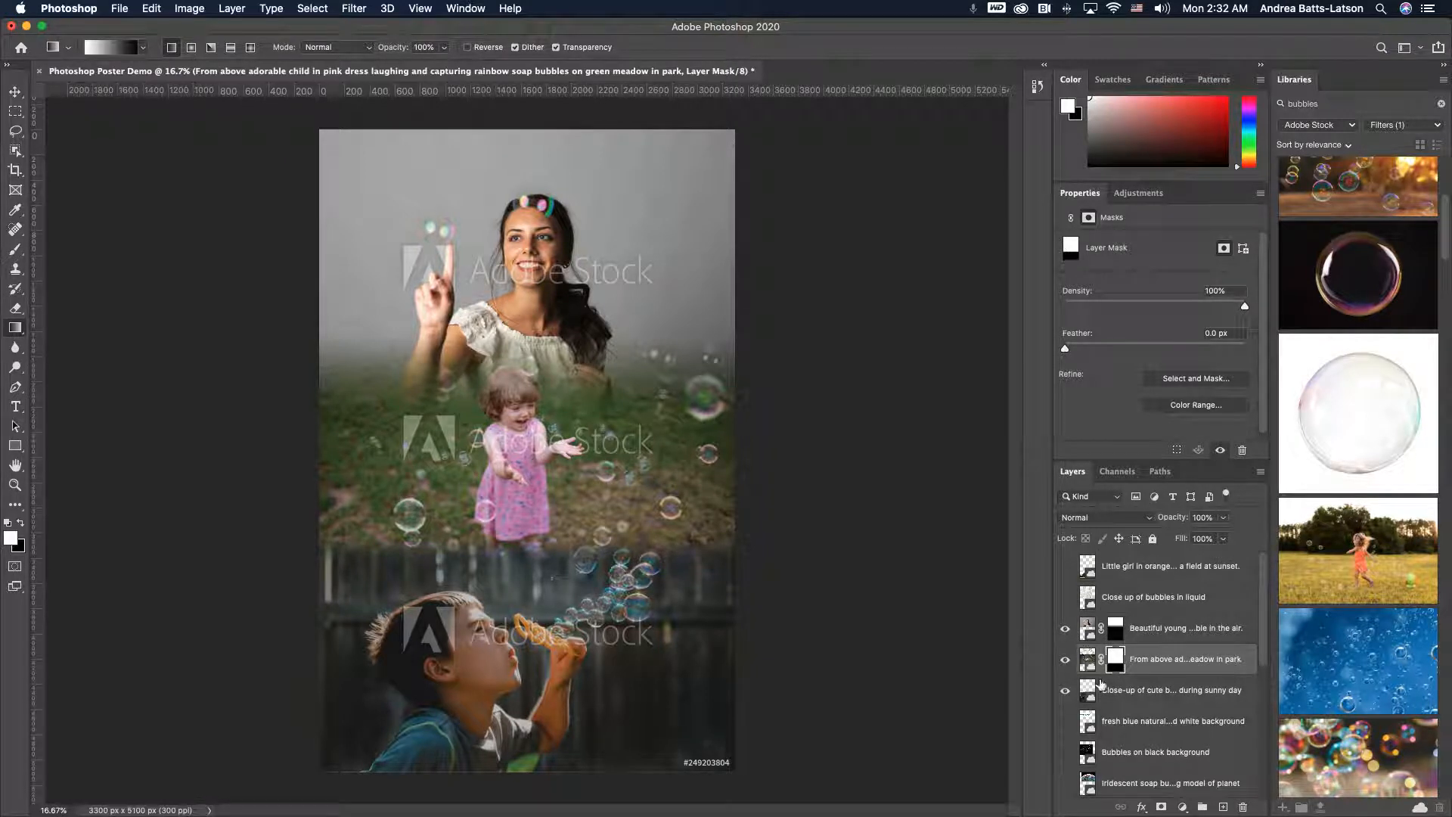
scroll(1102, 683, "down", 2)
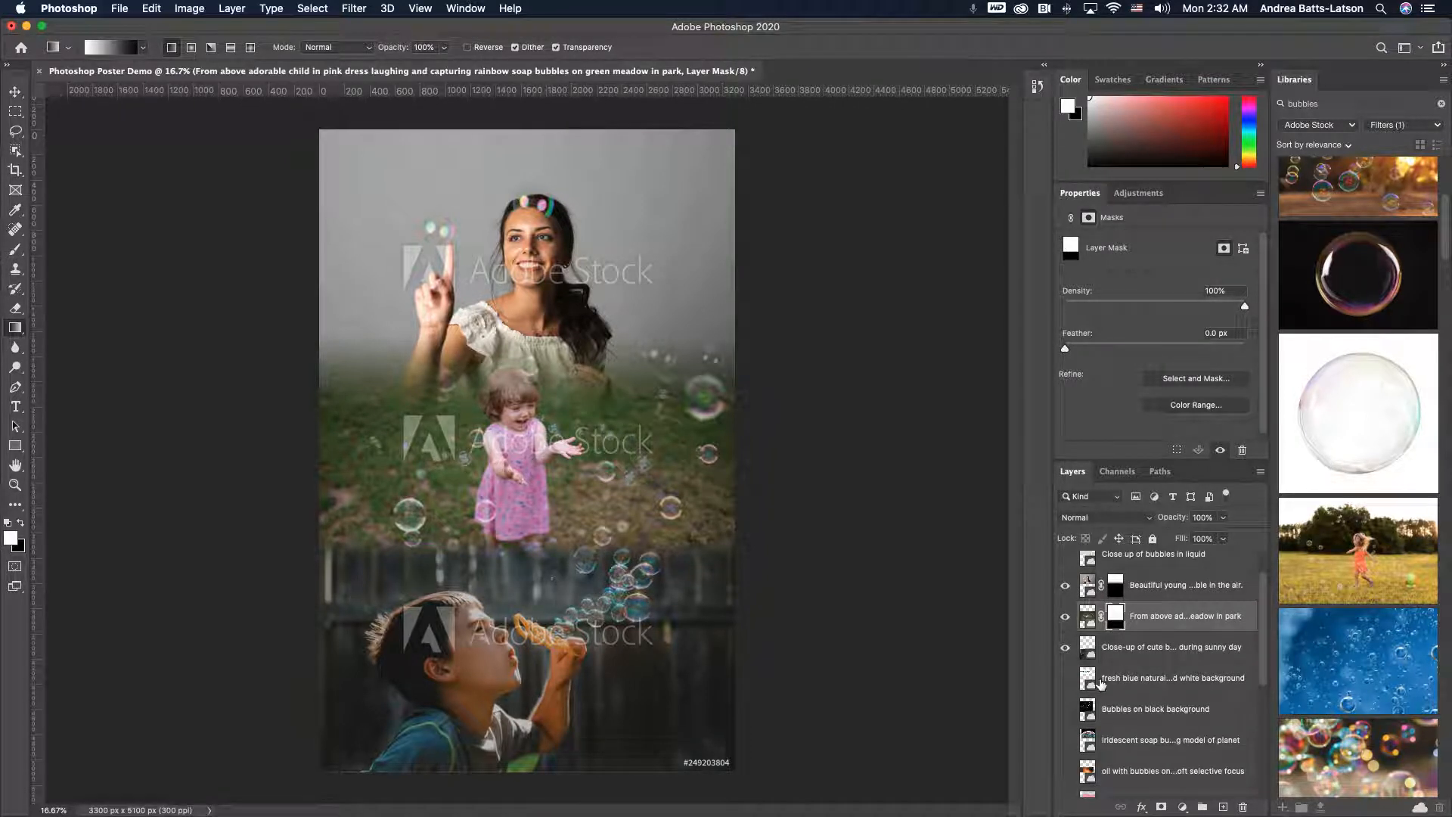
scroll(1101, 683, "up", 1)
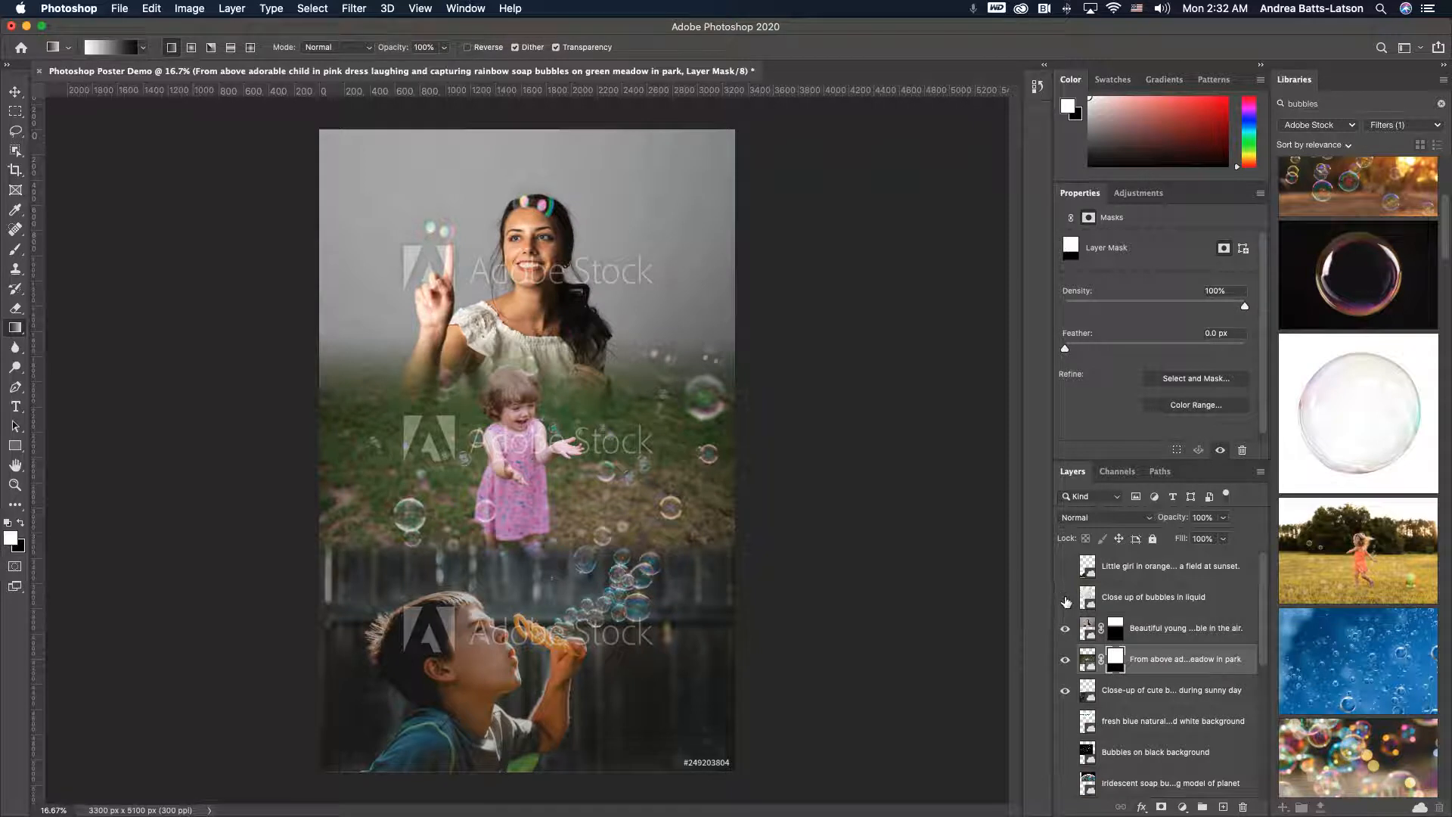
left_click(1066, 599)
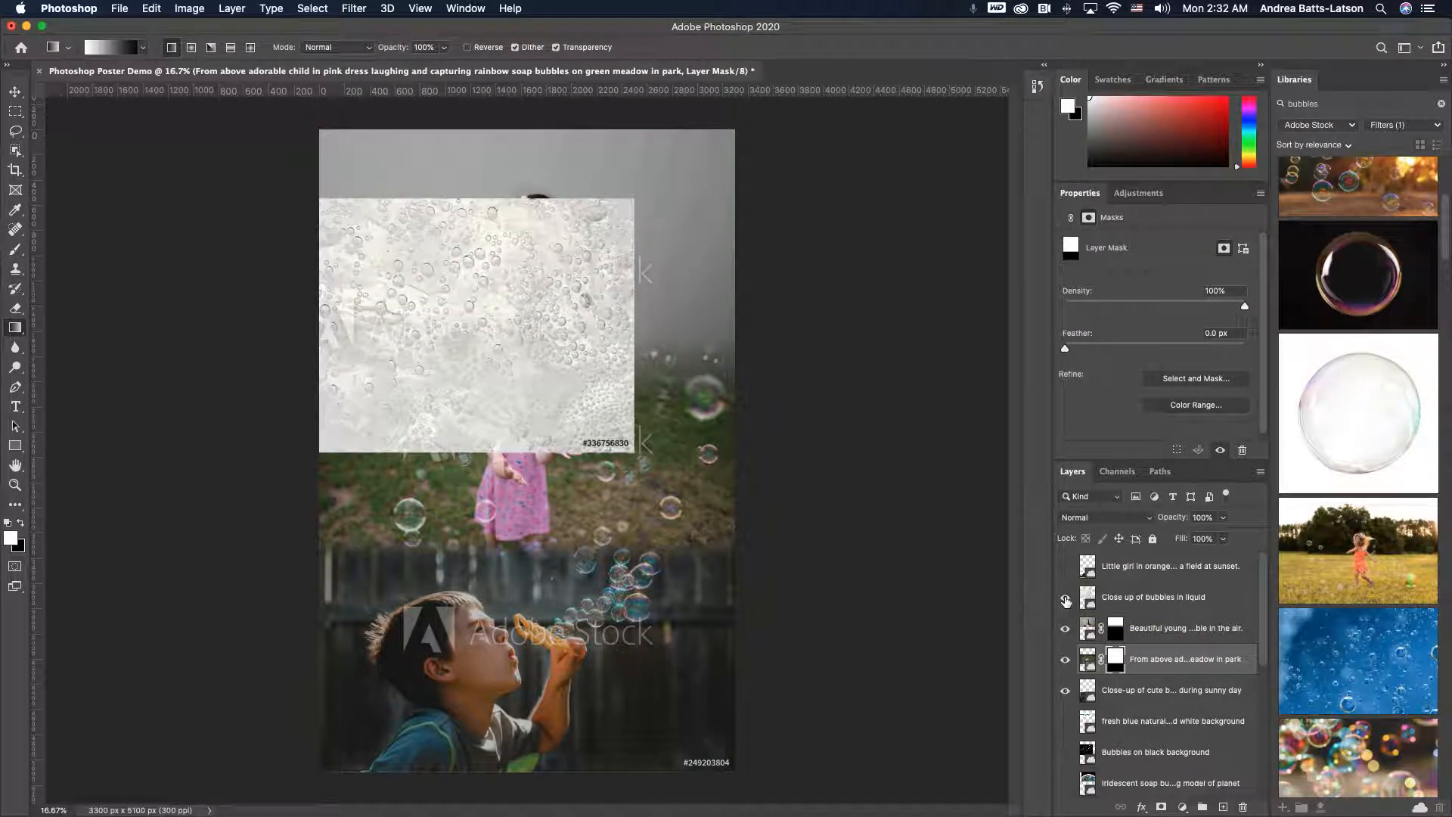
left_click(1066, 599)
- Show the colorful water-bubbles background layer and move it above the young woman's layer in the stack
scroll(1067, 603, "down", 5)
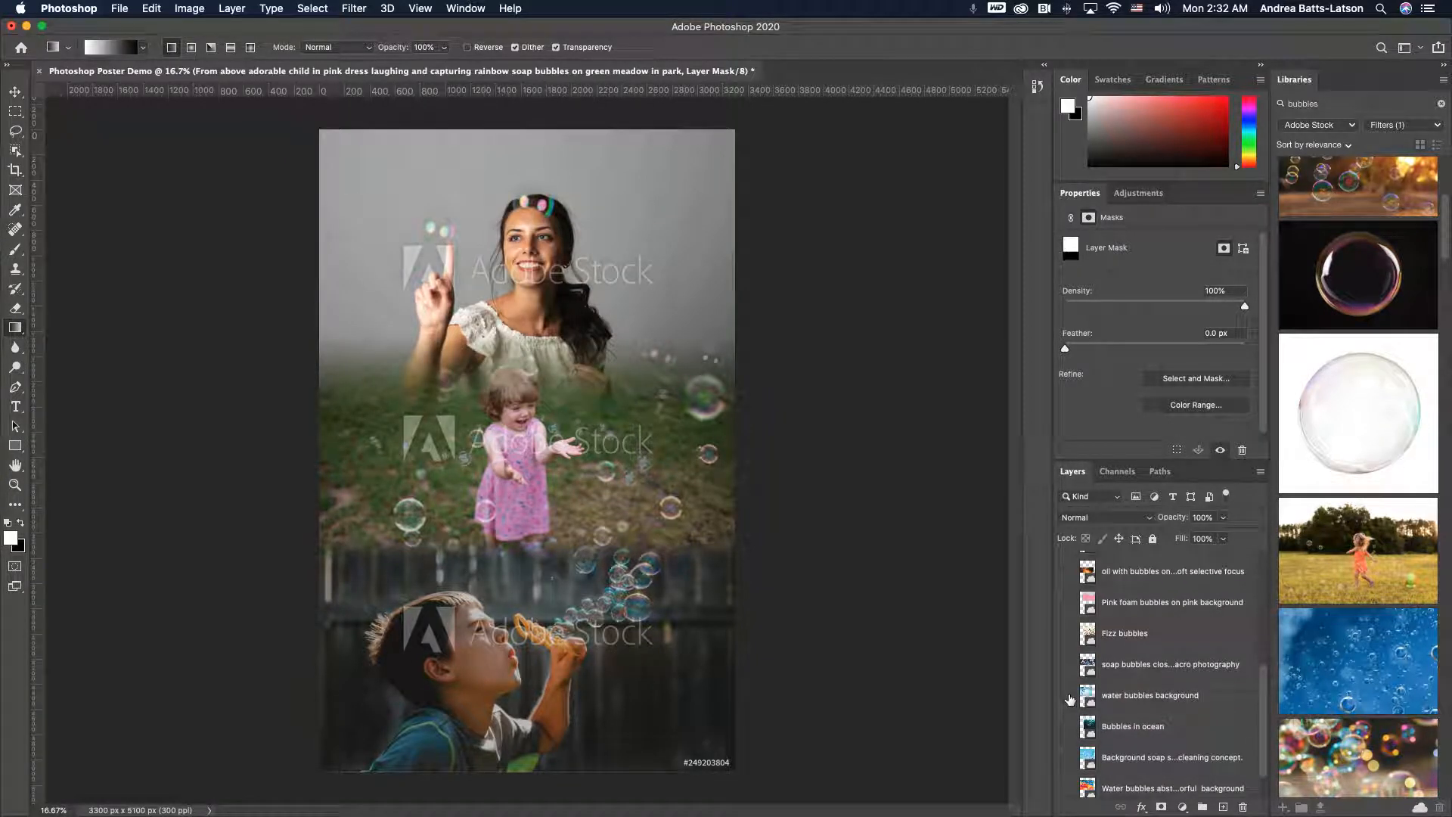
scroll(1078, 707, "down", 1)
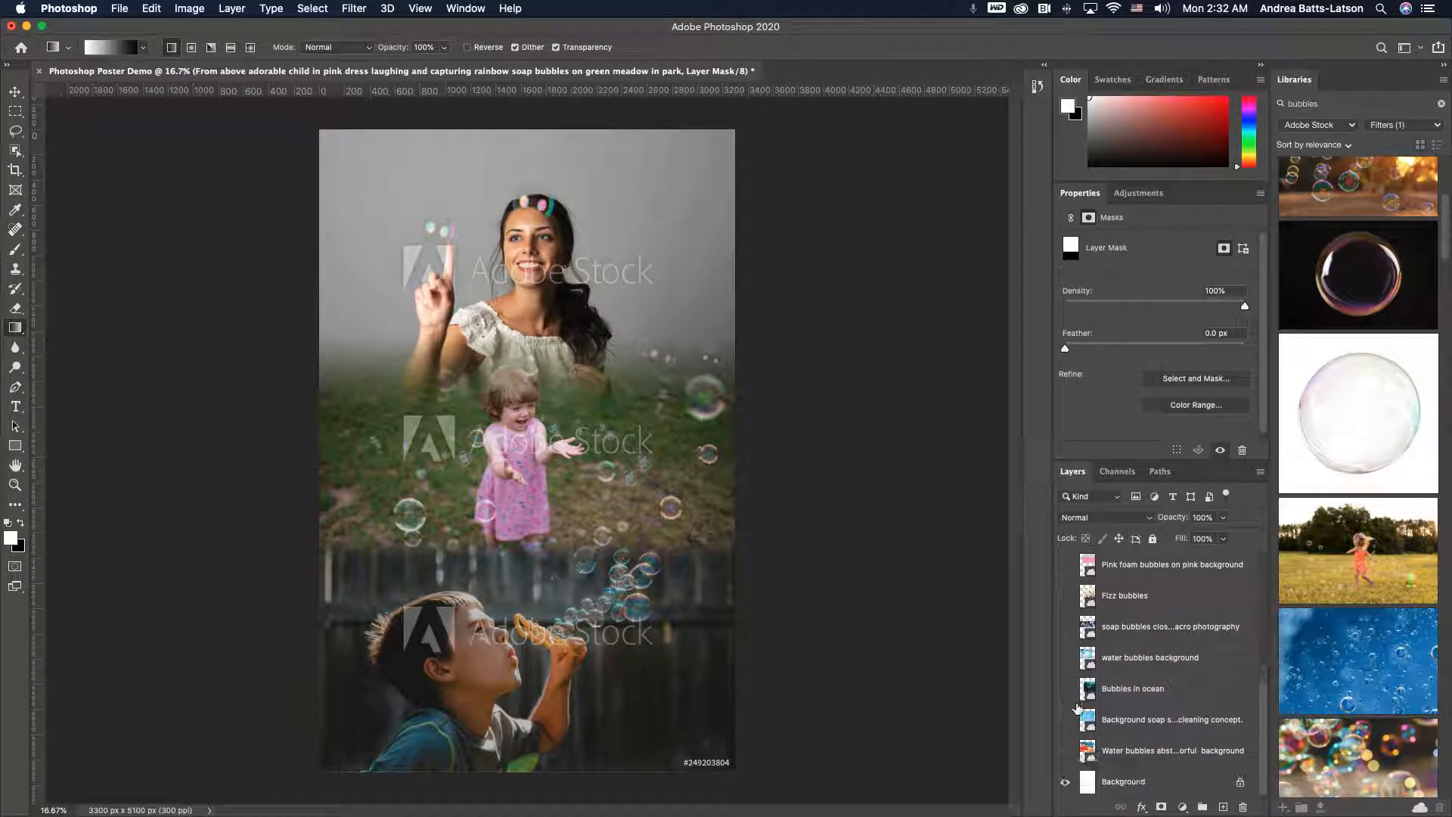
left_click(1067, 753)
left_click_drag(1128, 760, 1112, 618)
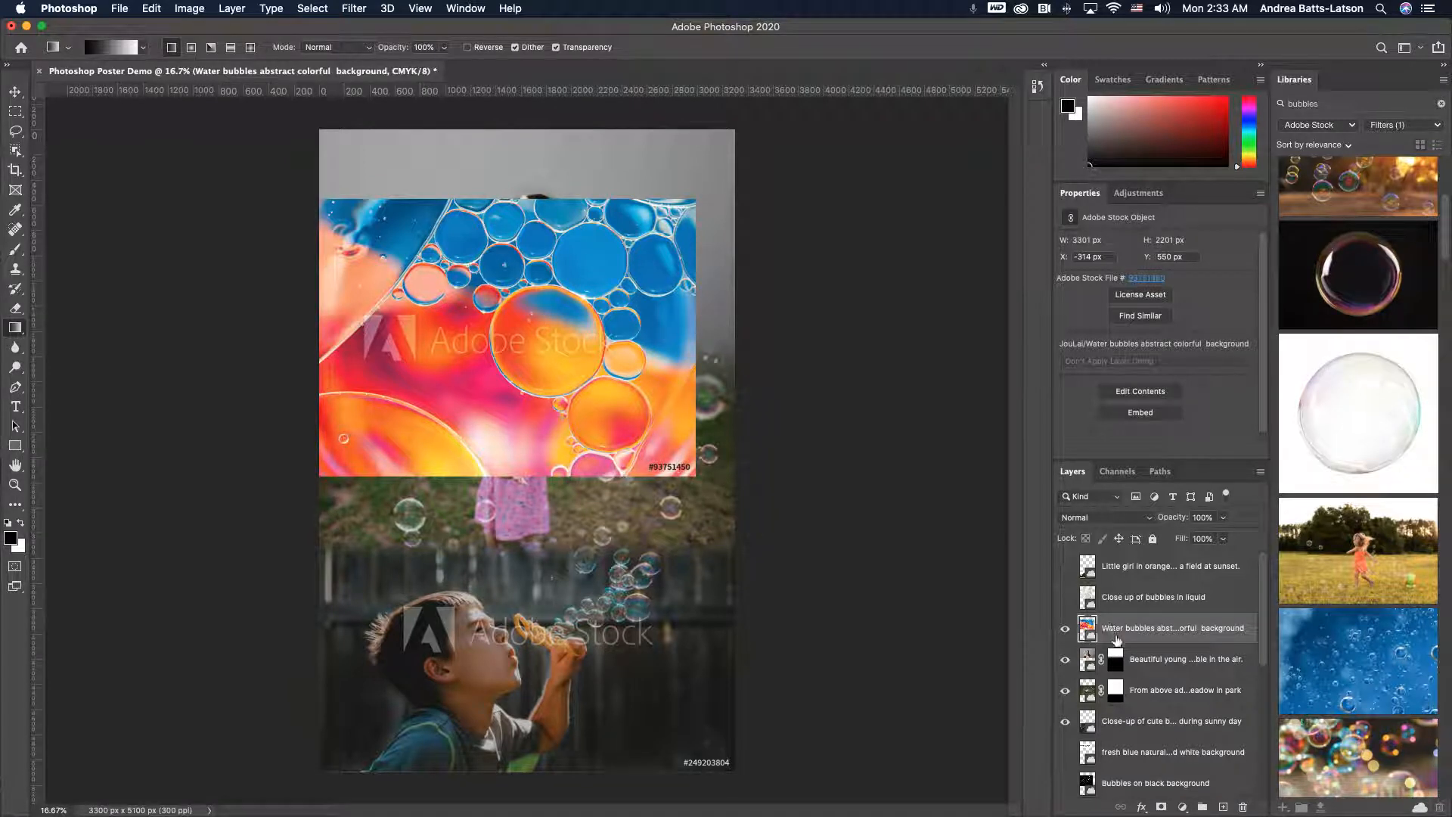
- Free-transform the water-bubbles image: rotate it -90 degrees and scale it to cover the whole poster
key("super+t")
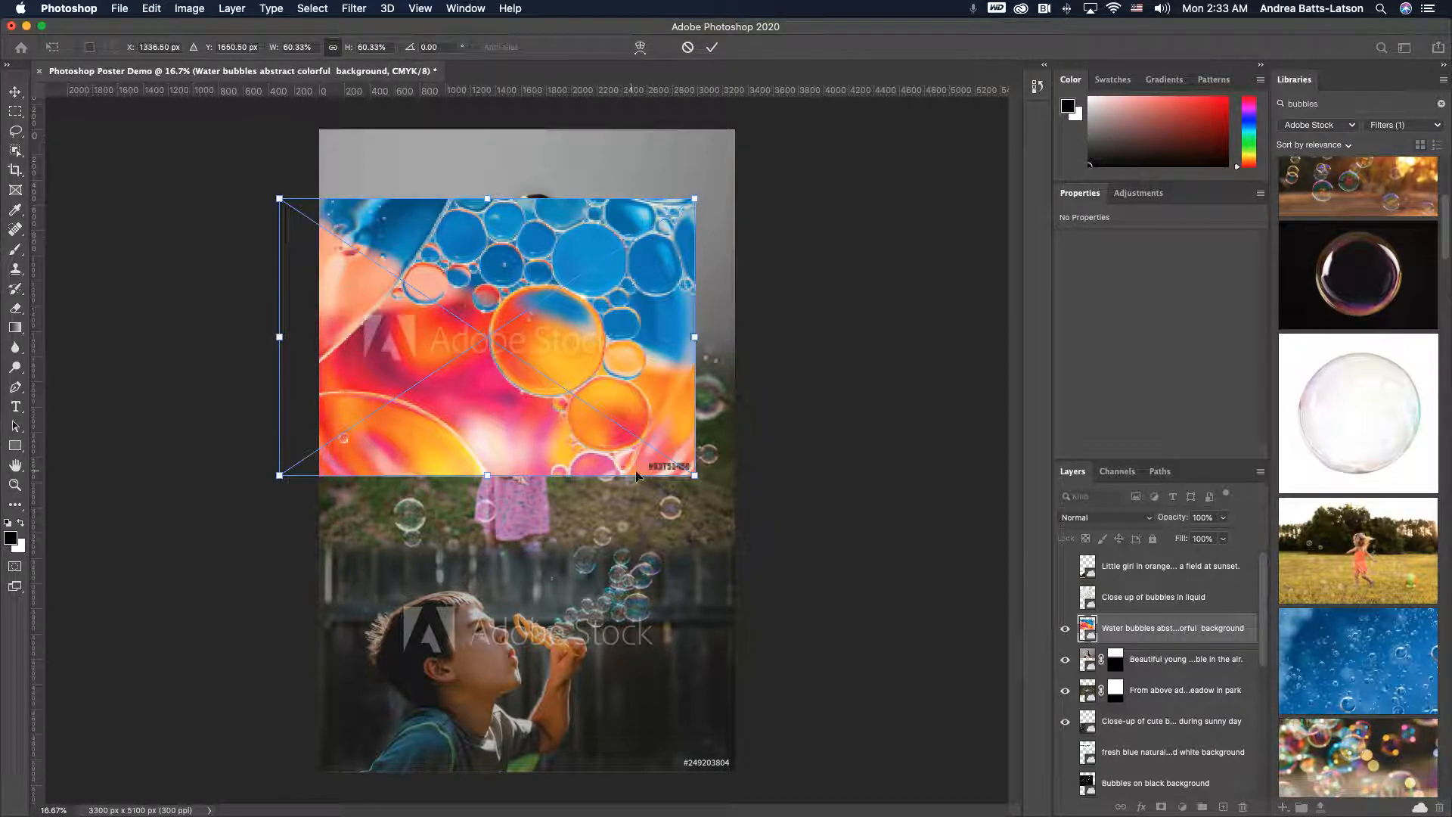
left_click_drag(536, 333, 556, 267)
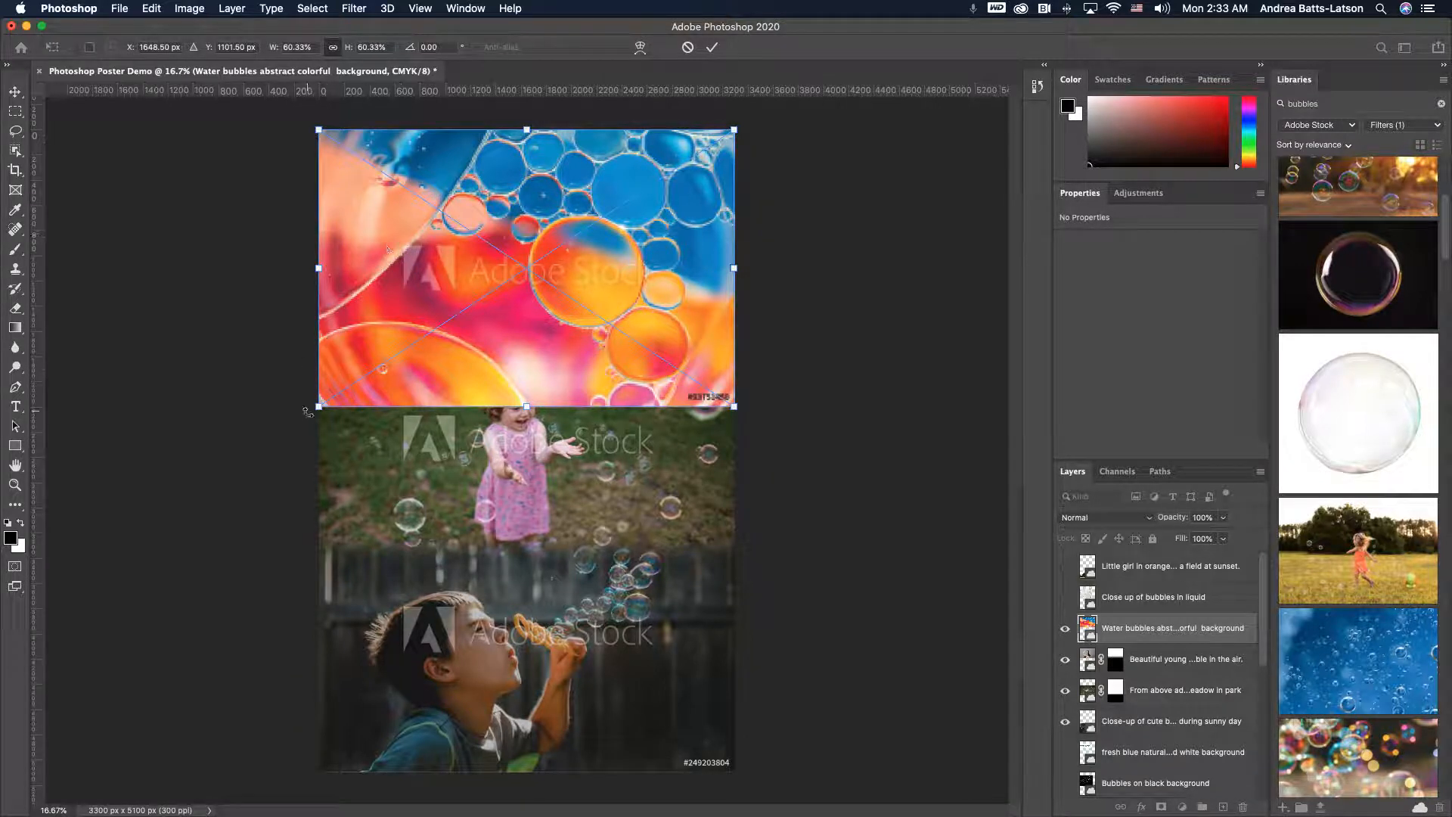
left_click_drag(308, 418, 646, 424)
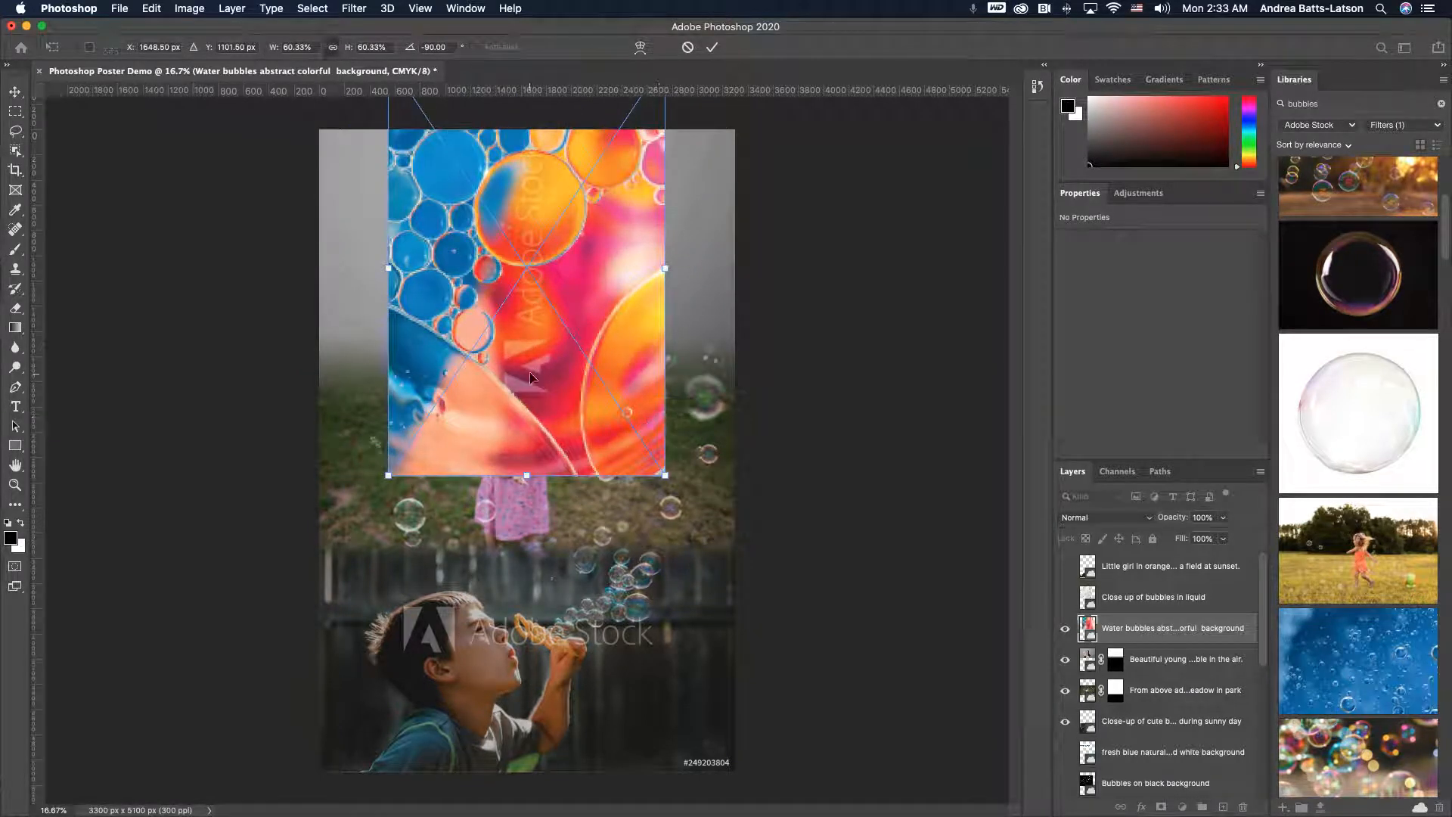
left_click_drag(528, 371, 463, 440)
left_click_drag(597, 545, 748, 777)
key("Return")
- Set the water-bubbles layer's blend mode to Dissolve, then step through the Darken to Overlay modes
key("g")
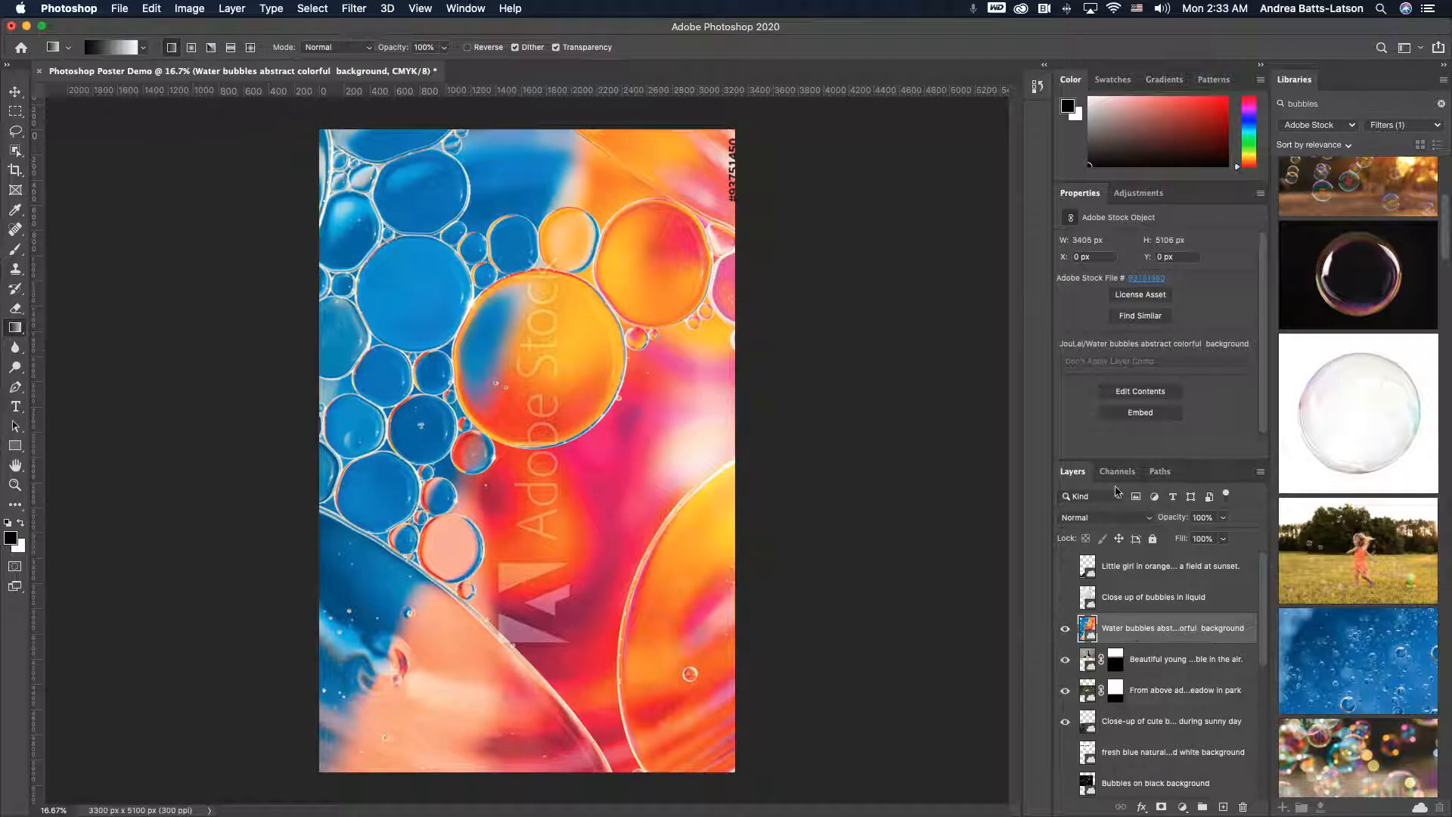
left_click(1146, 518)
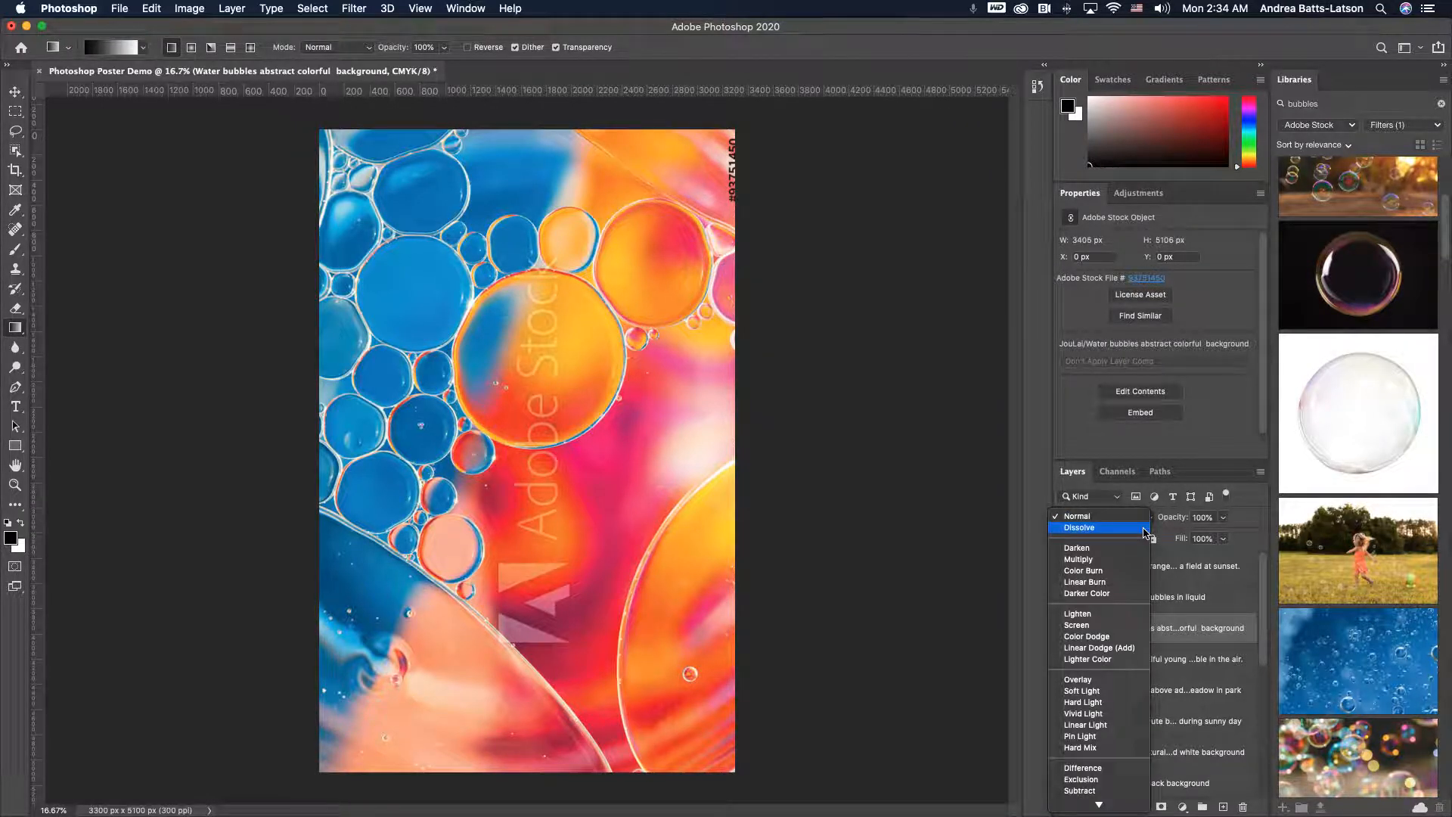
left_click(1145, 529)
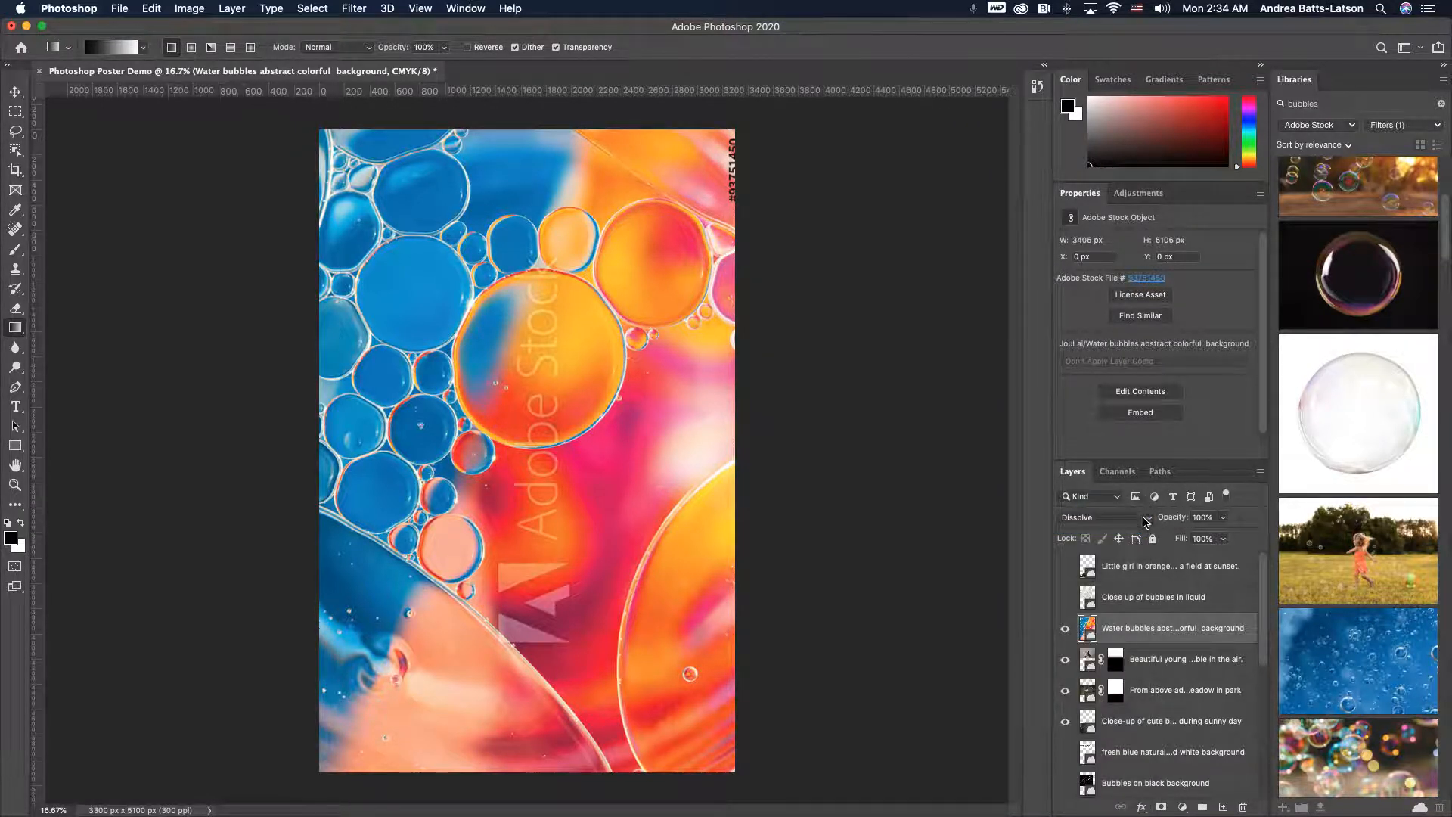
left_click(1148, 522)
key("Down")
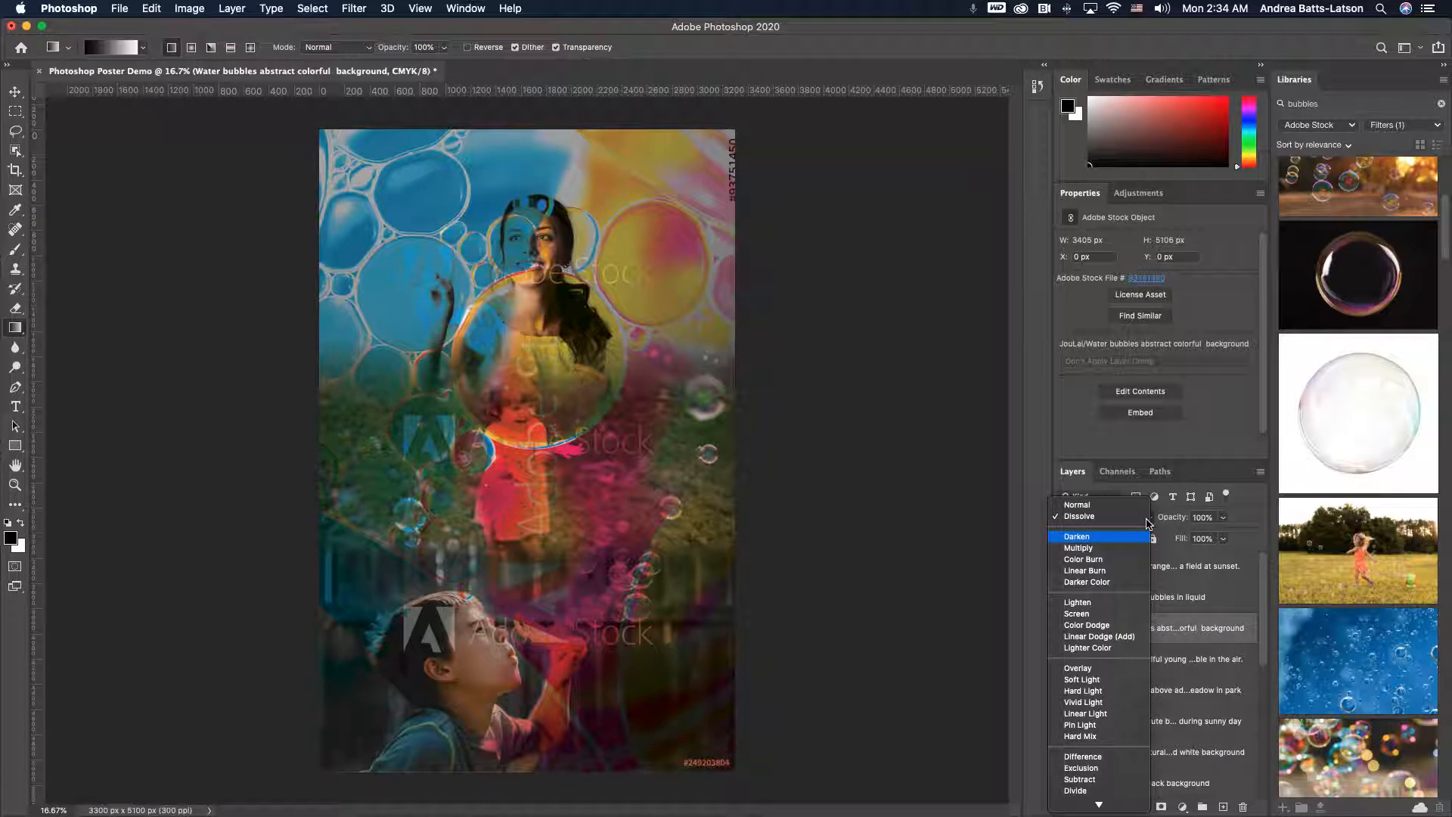
key("Down")
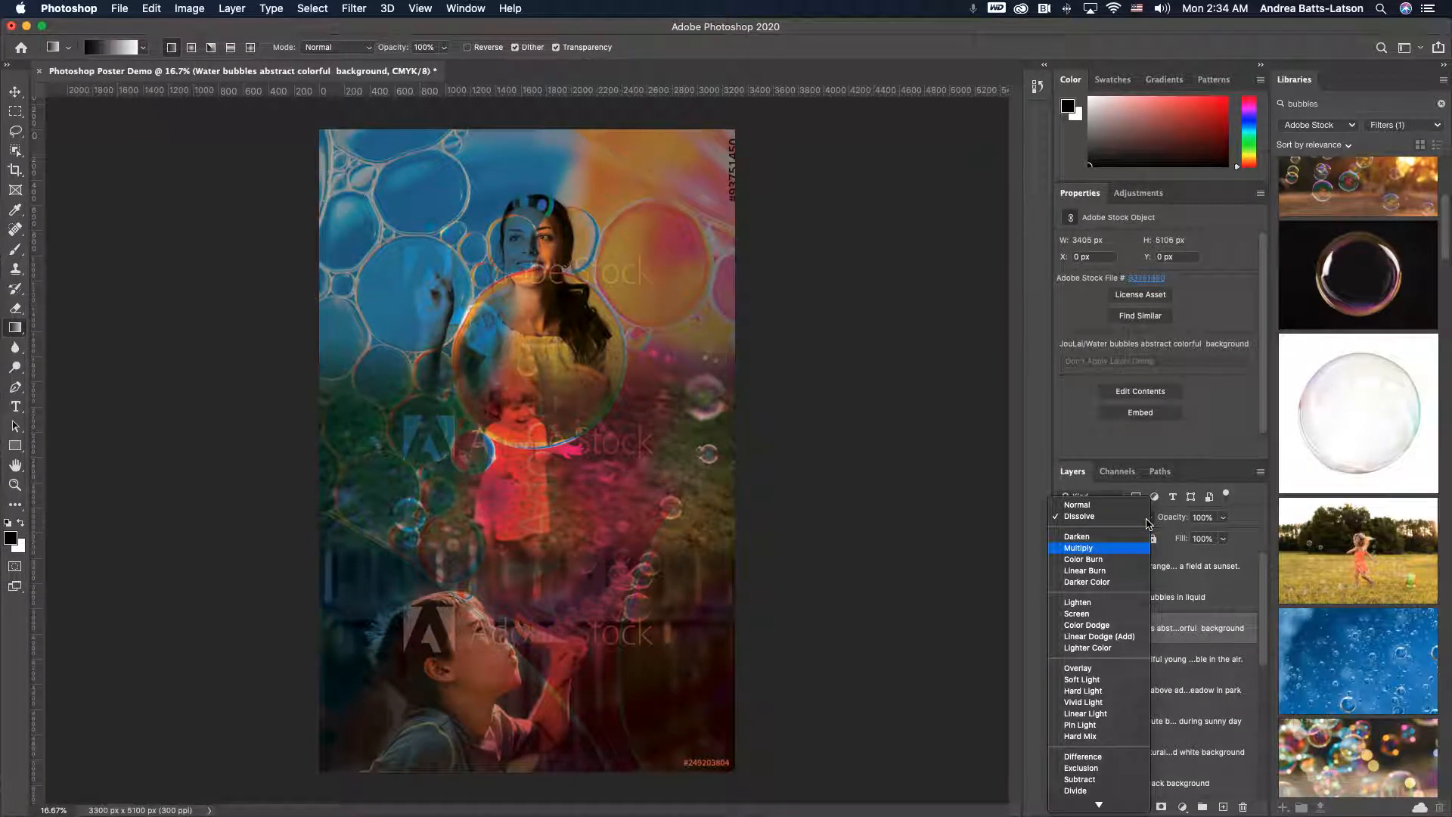
key("Down")
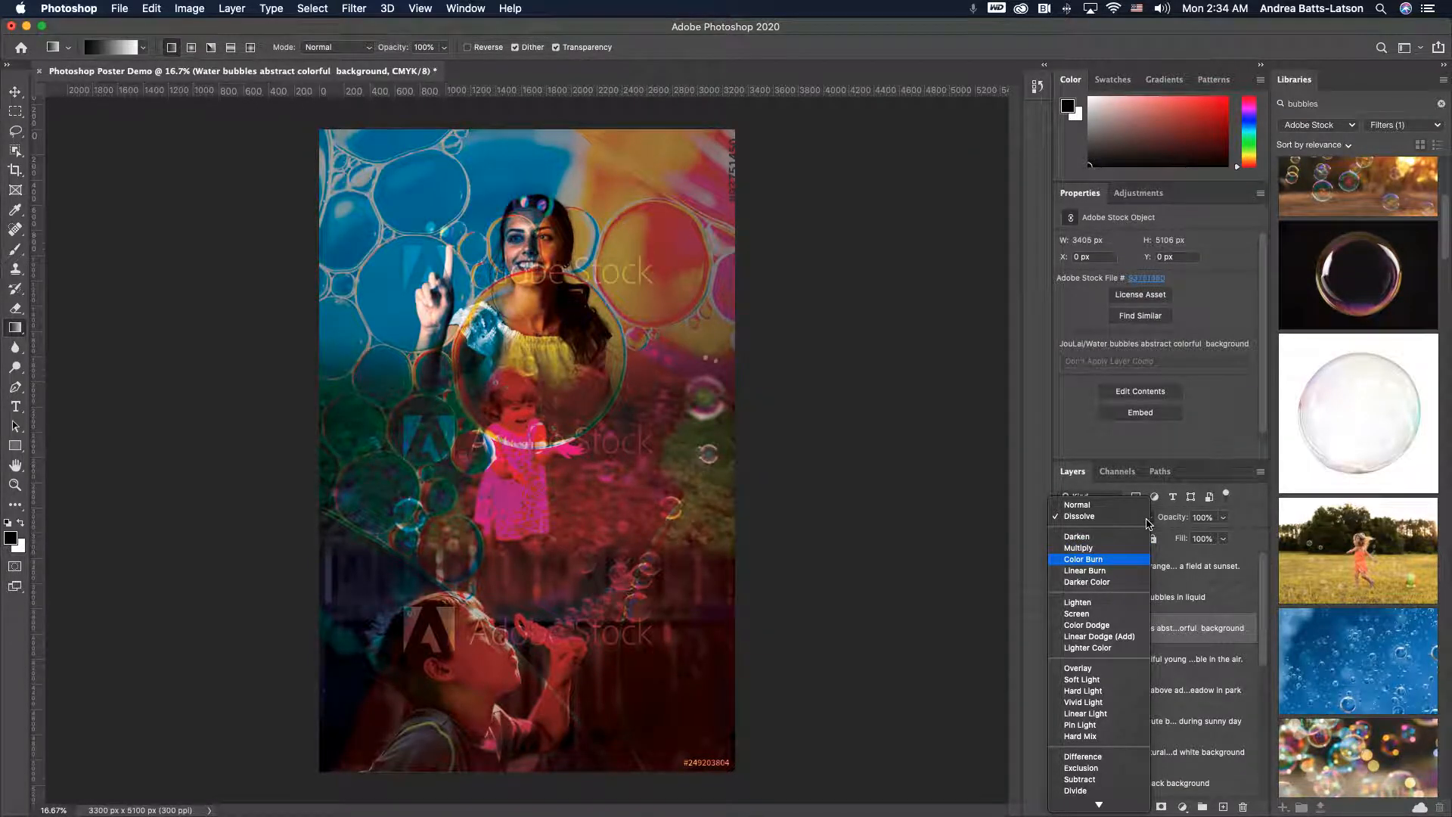
key("Down")
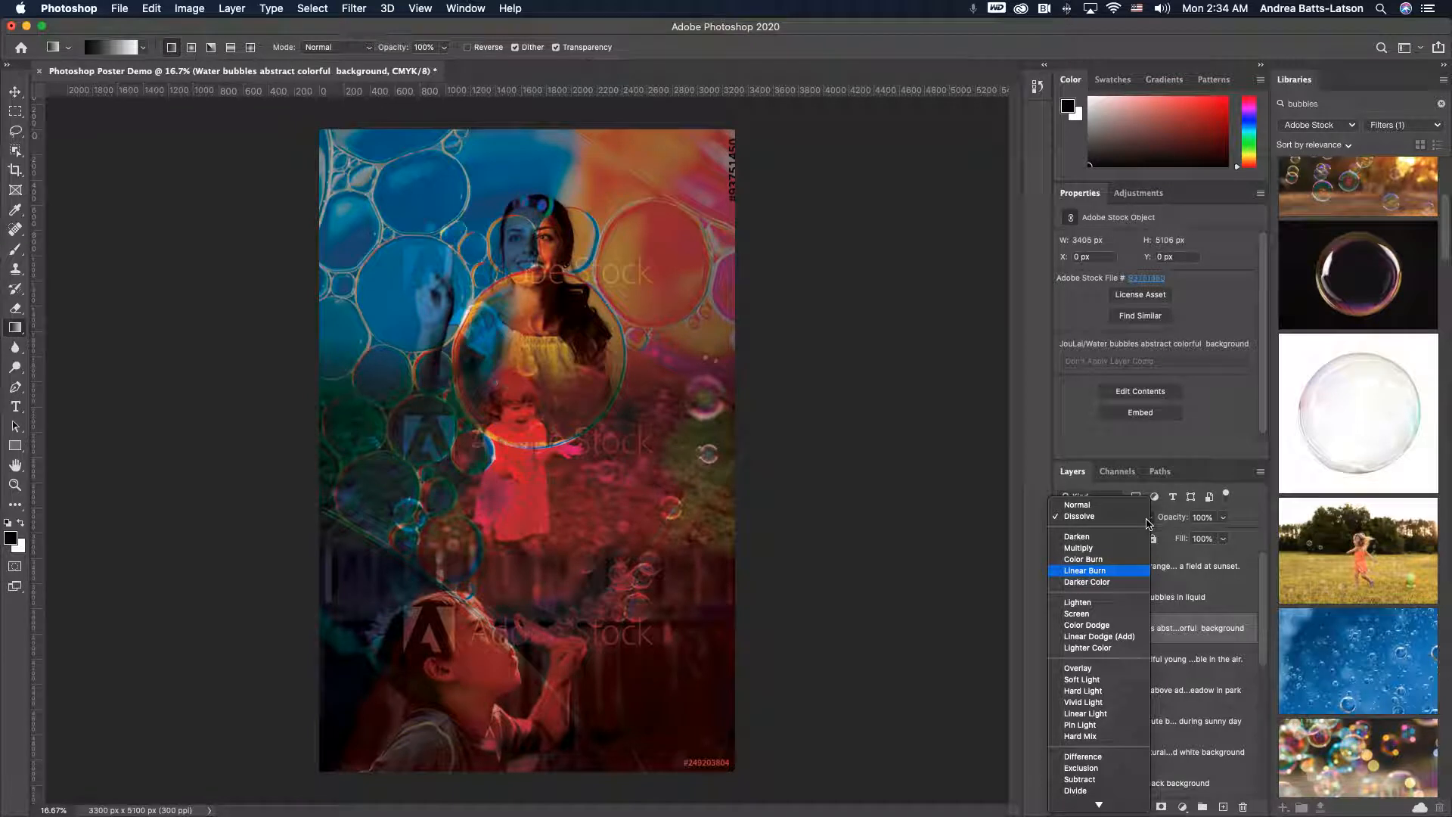
key("Down")
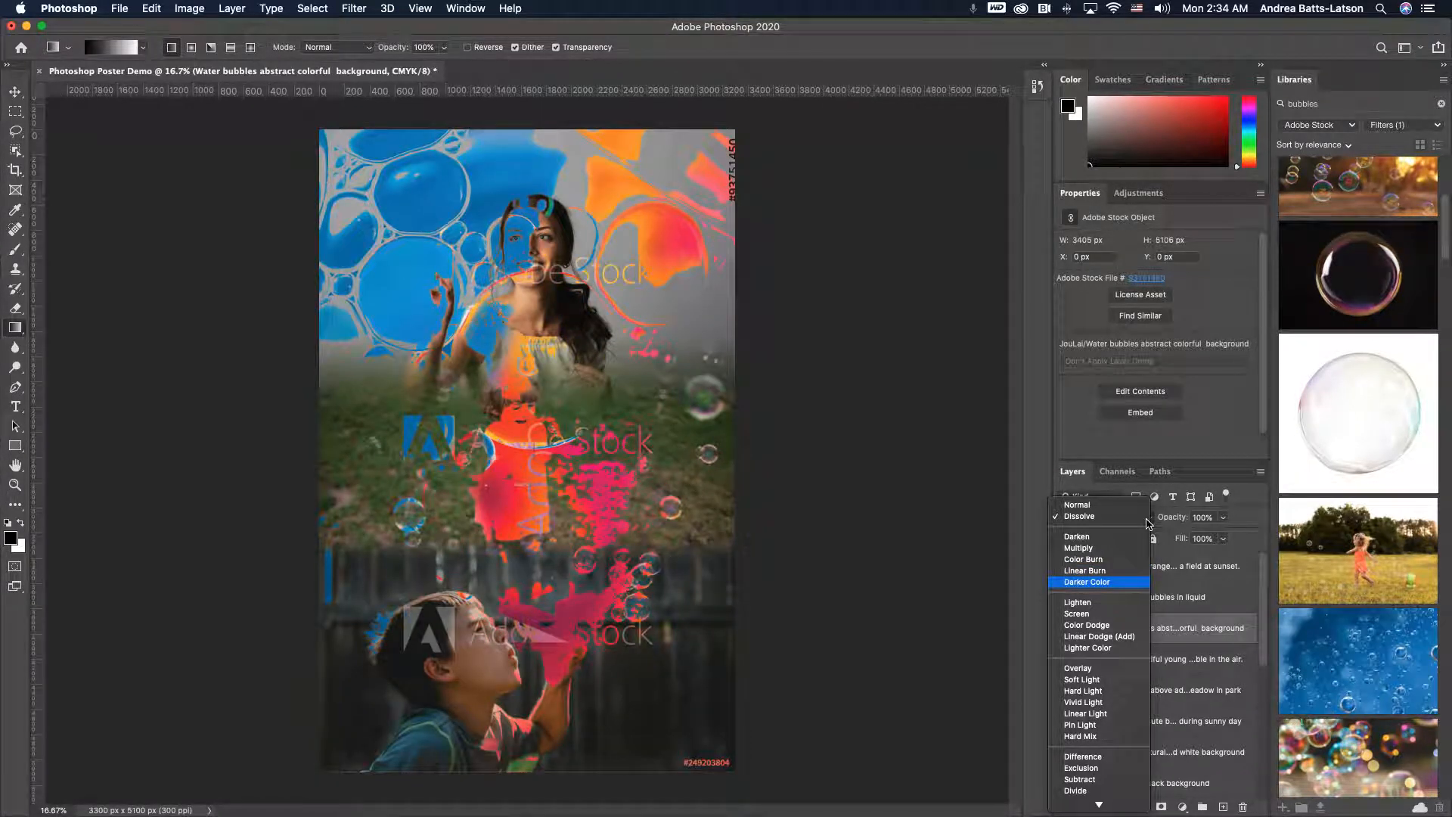
key("Down")
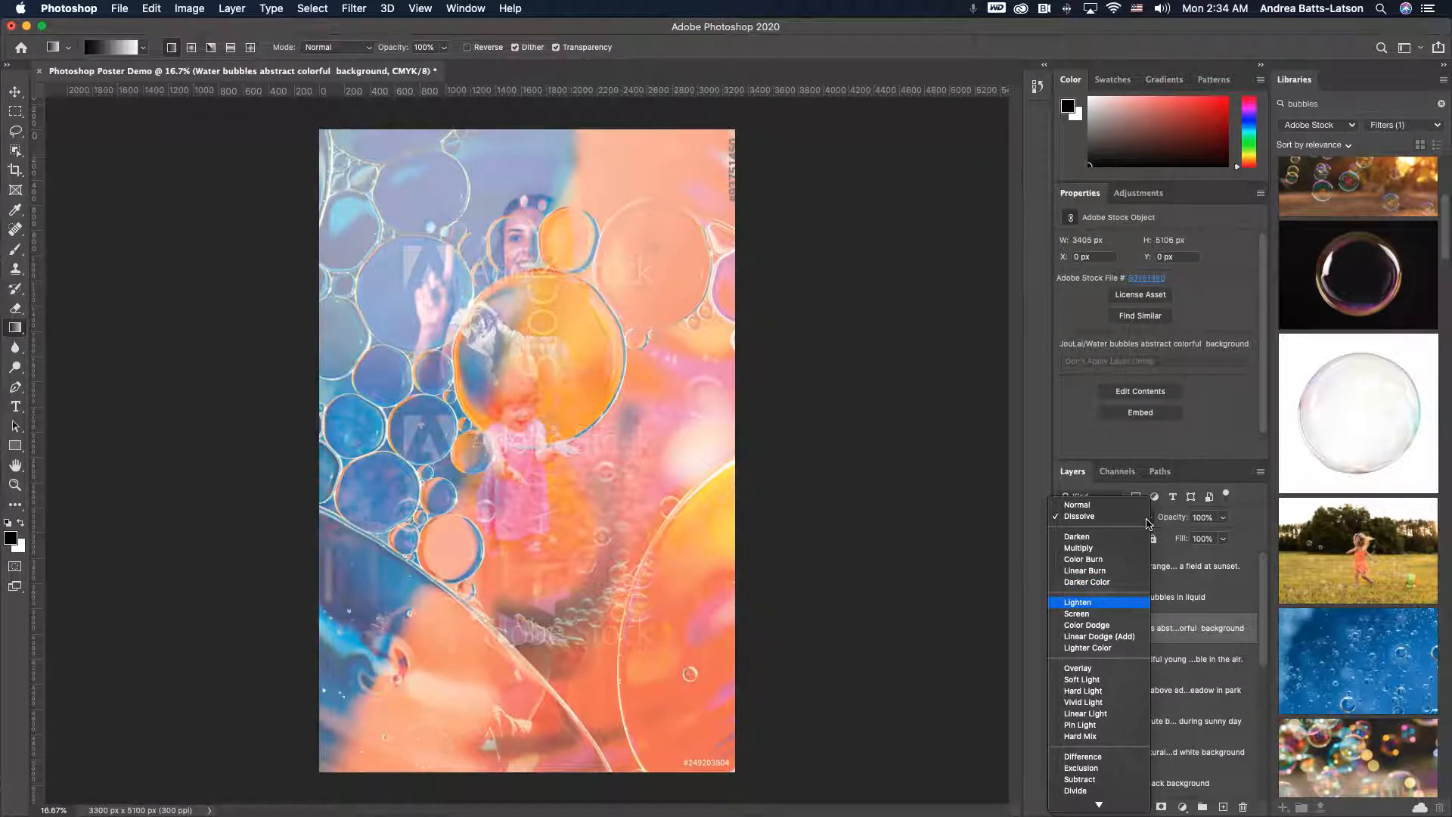
key("Down")
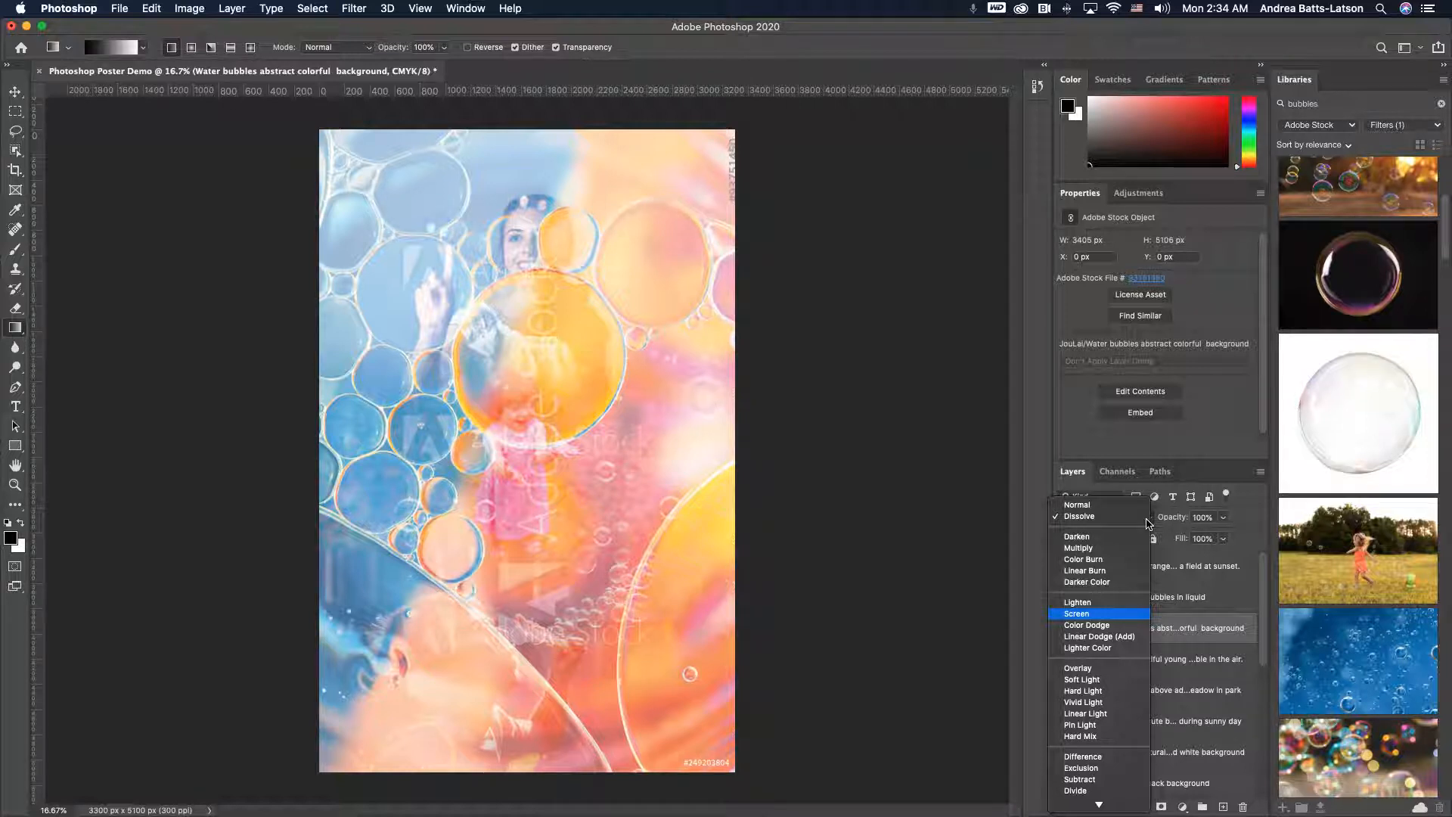
key("Down")
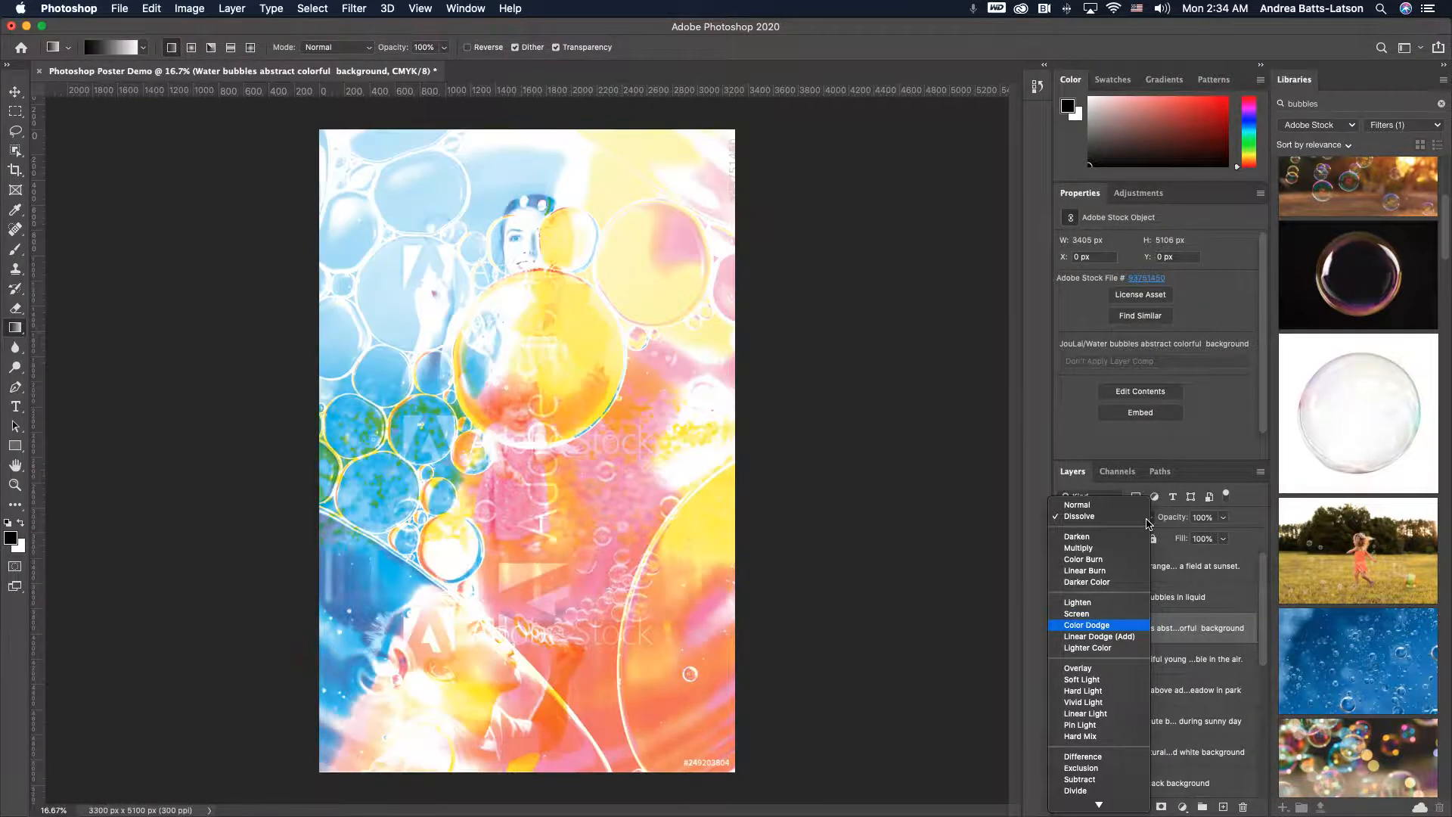
key("Down")
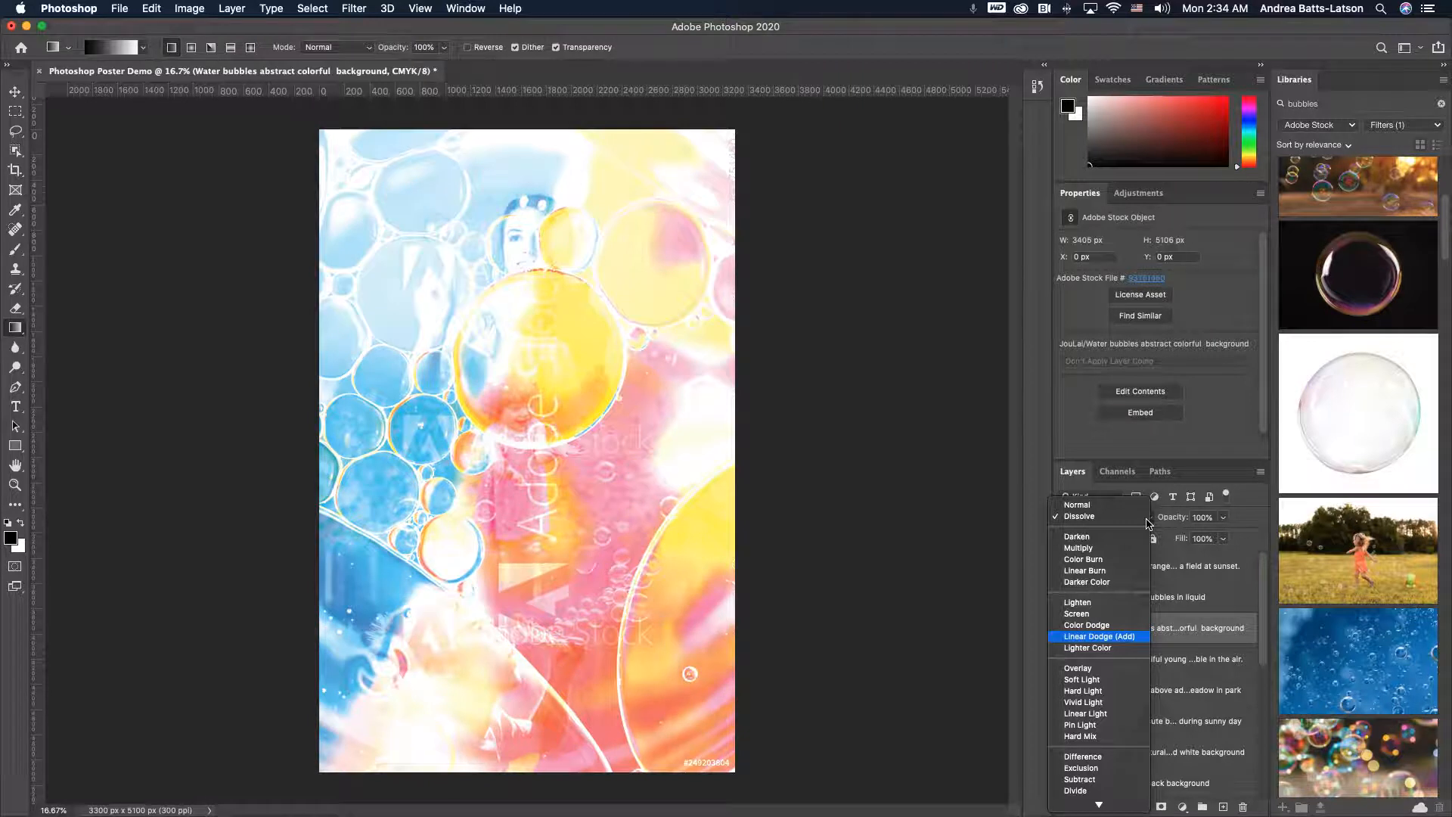
key("Down")
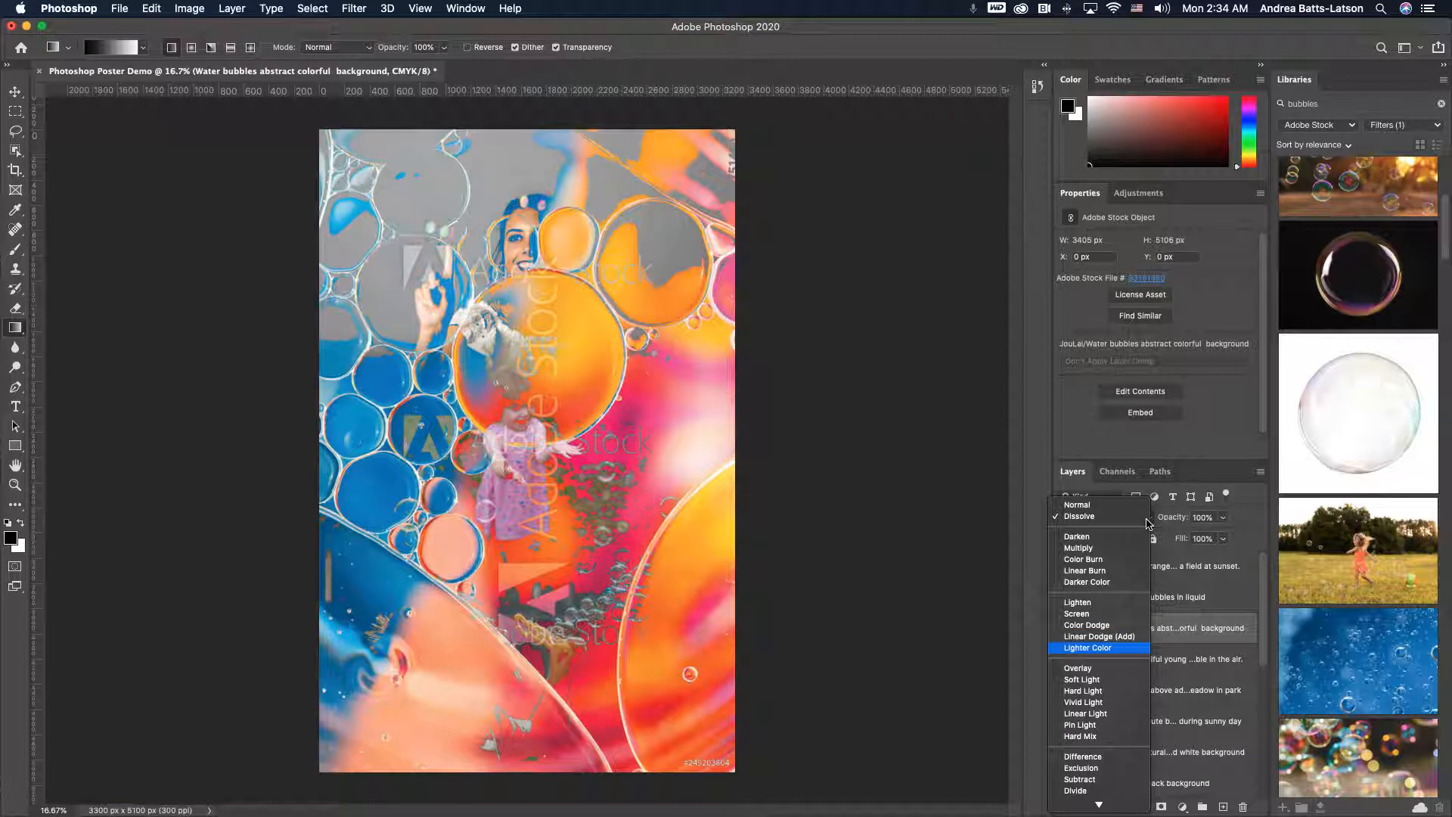
key("Down")
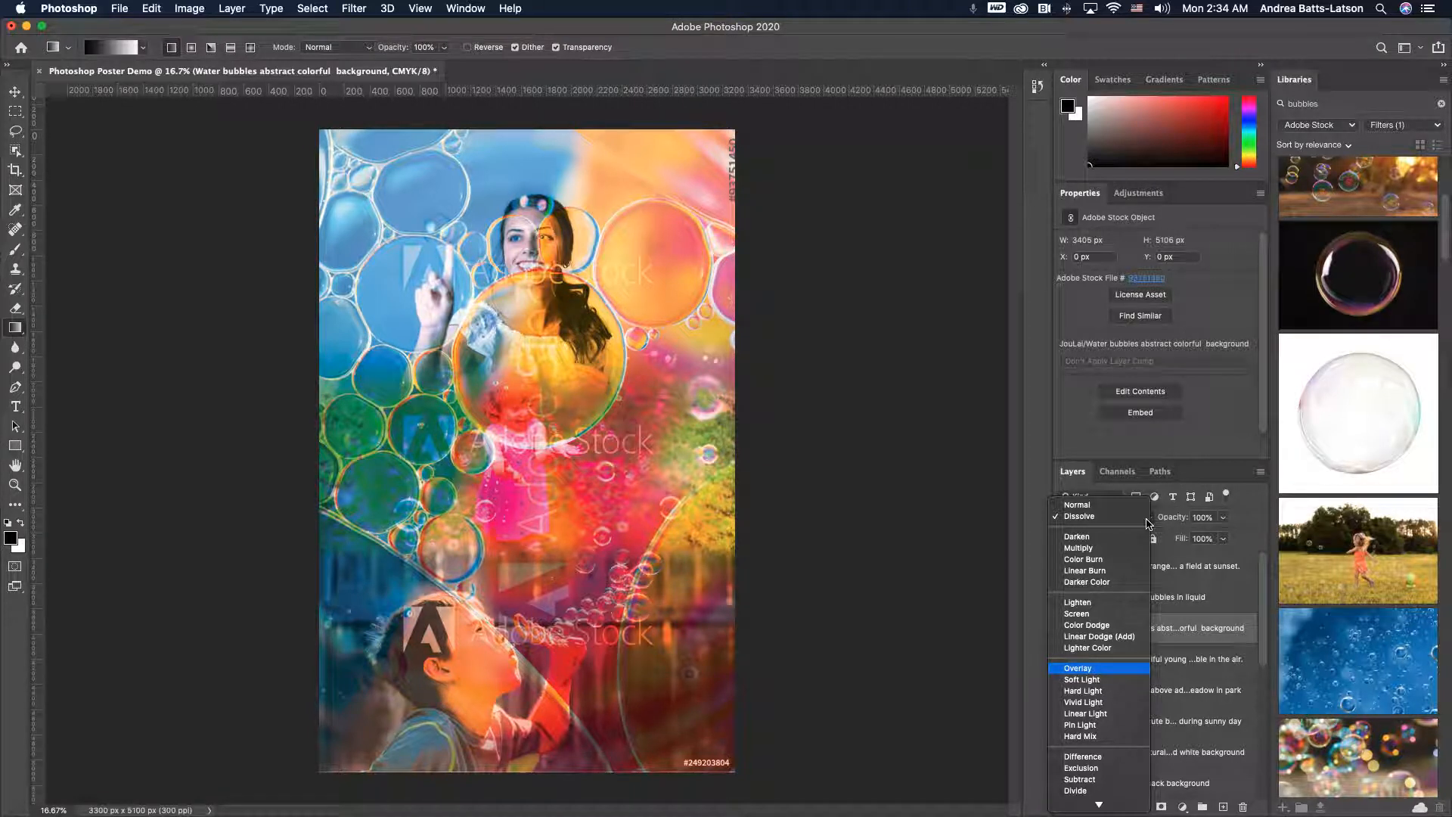
- Preview the water-bubbles layer's blend modes from Soft Light through Luminosity
key("Down")
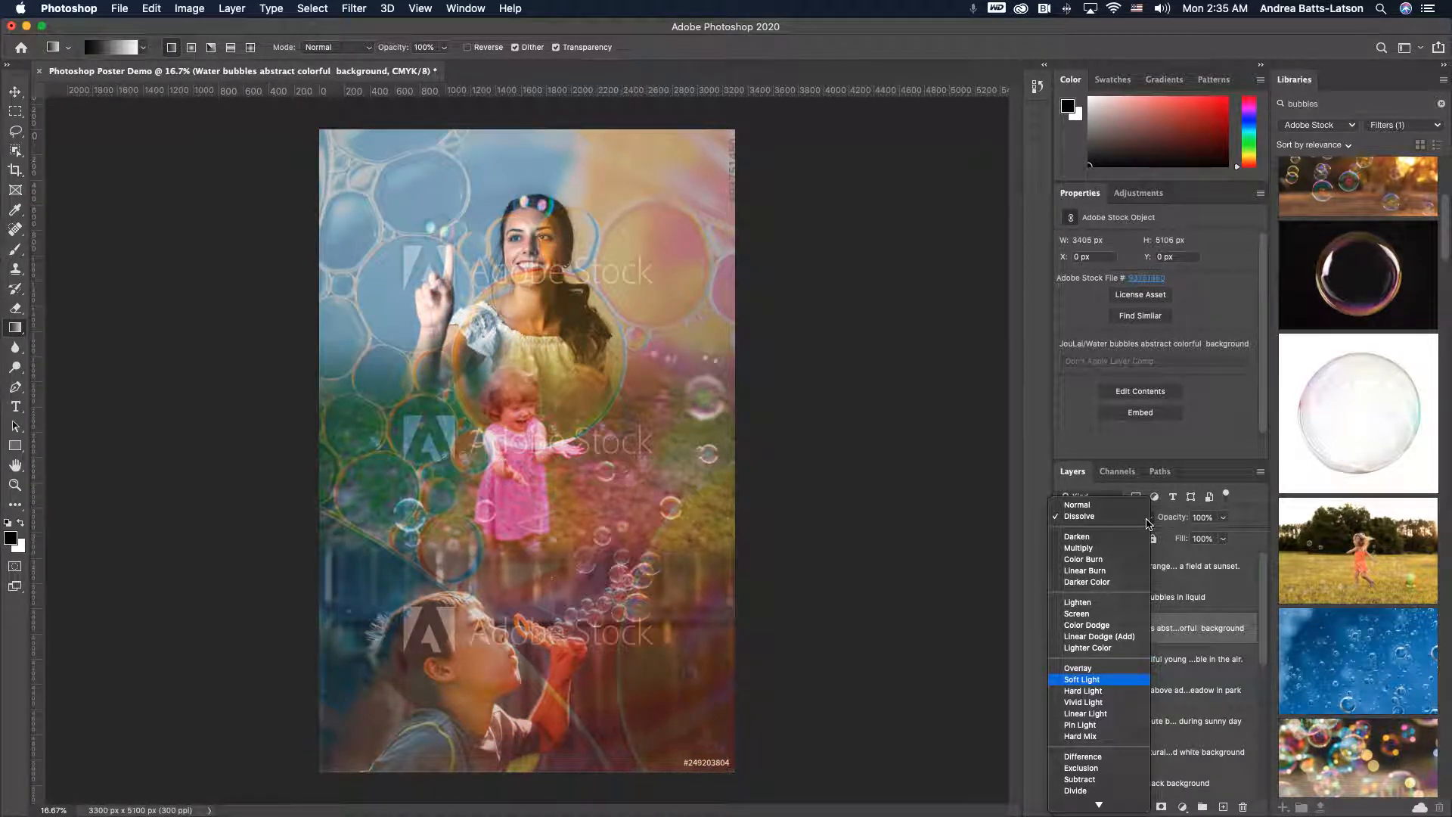
key("Down")
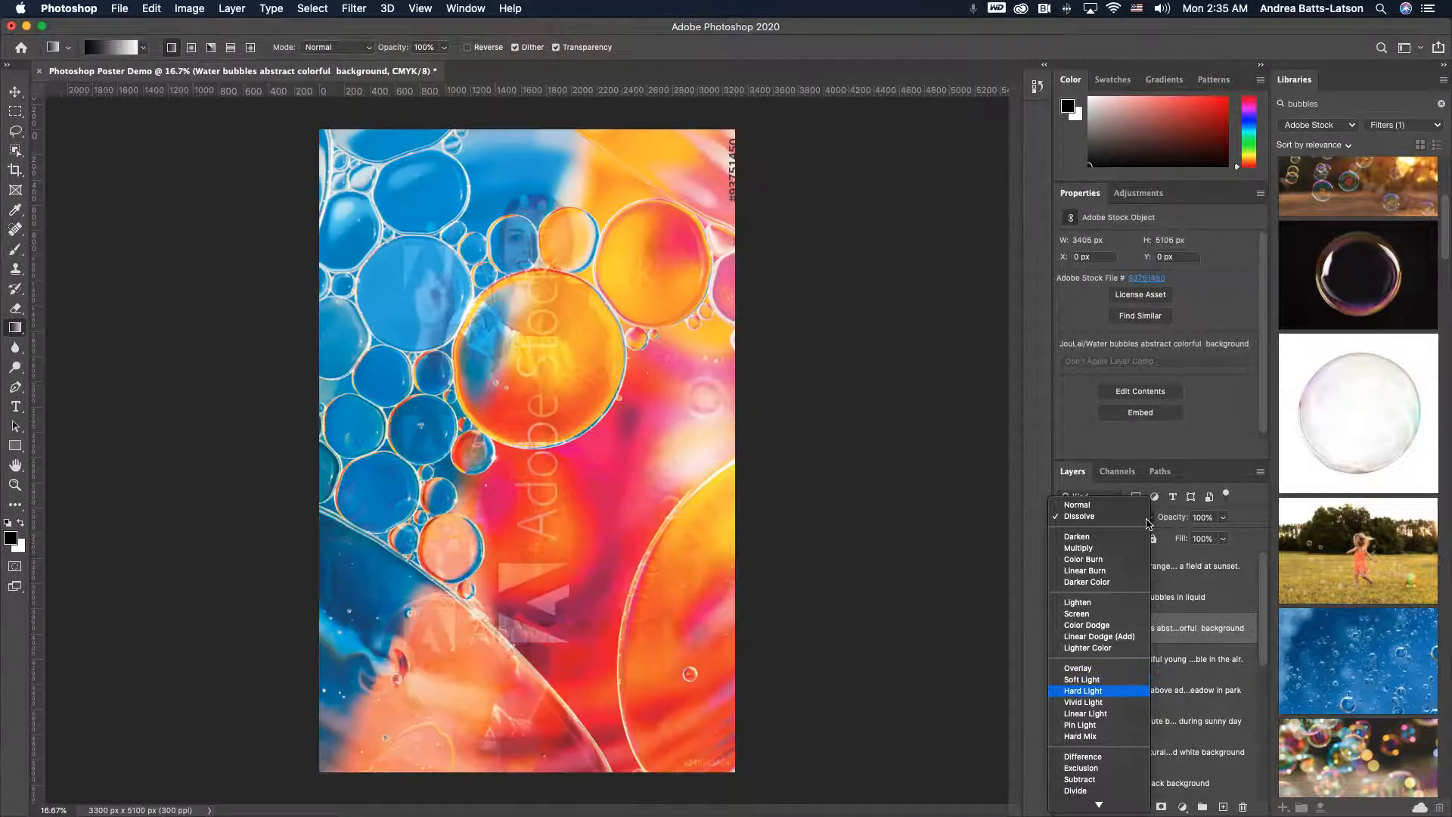
key("Down")
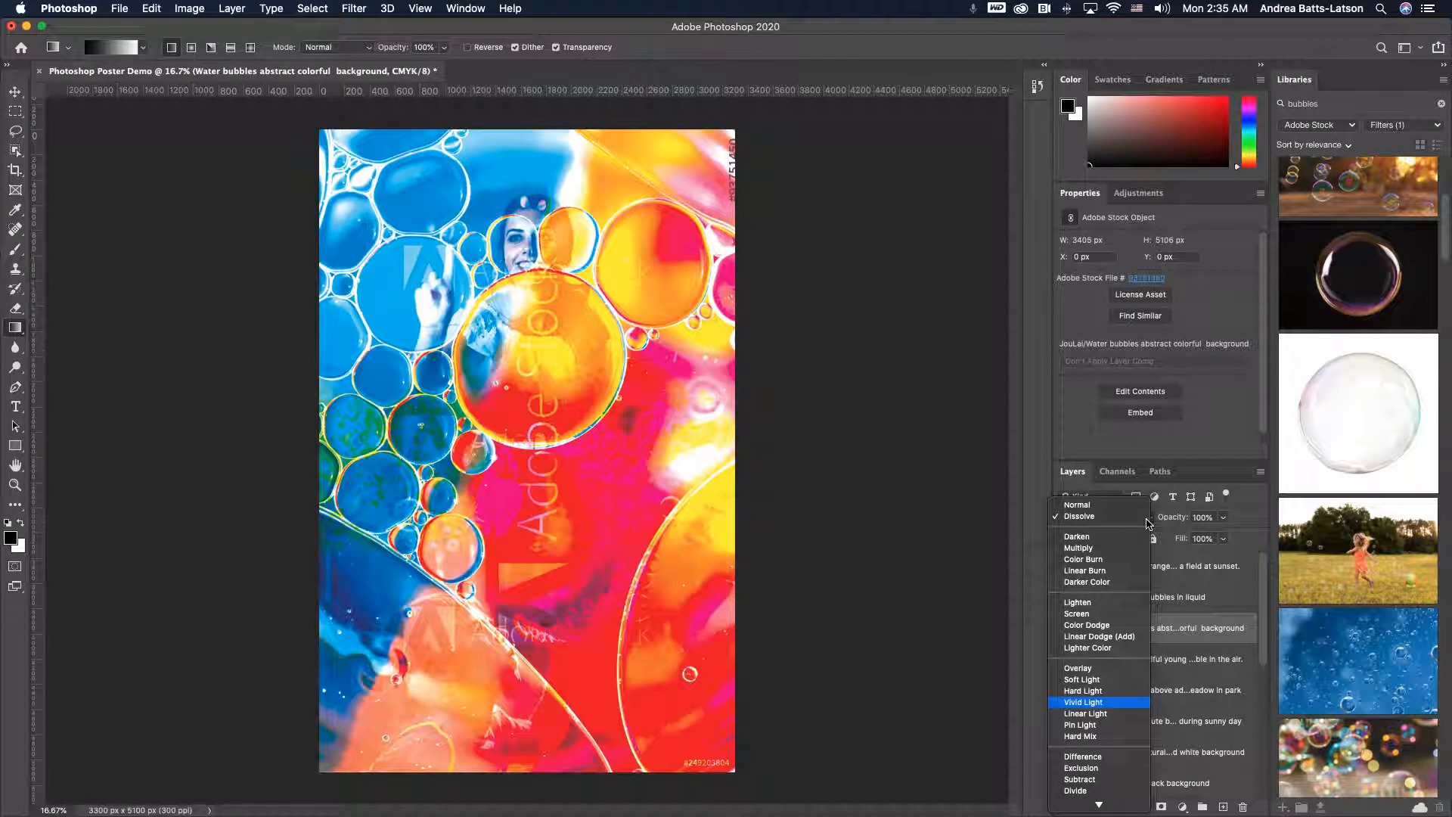
key("Down")
key("Down")
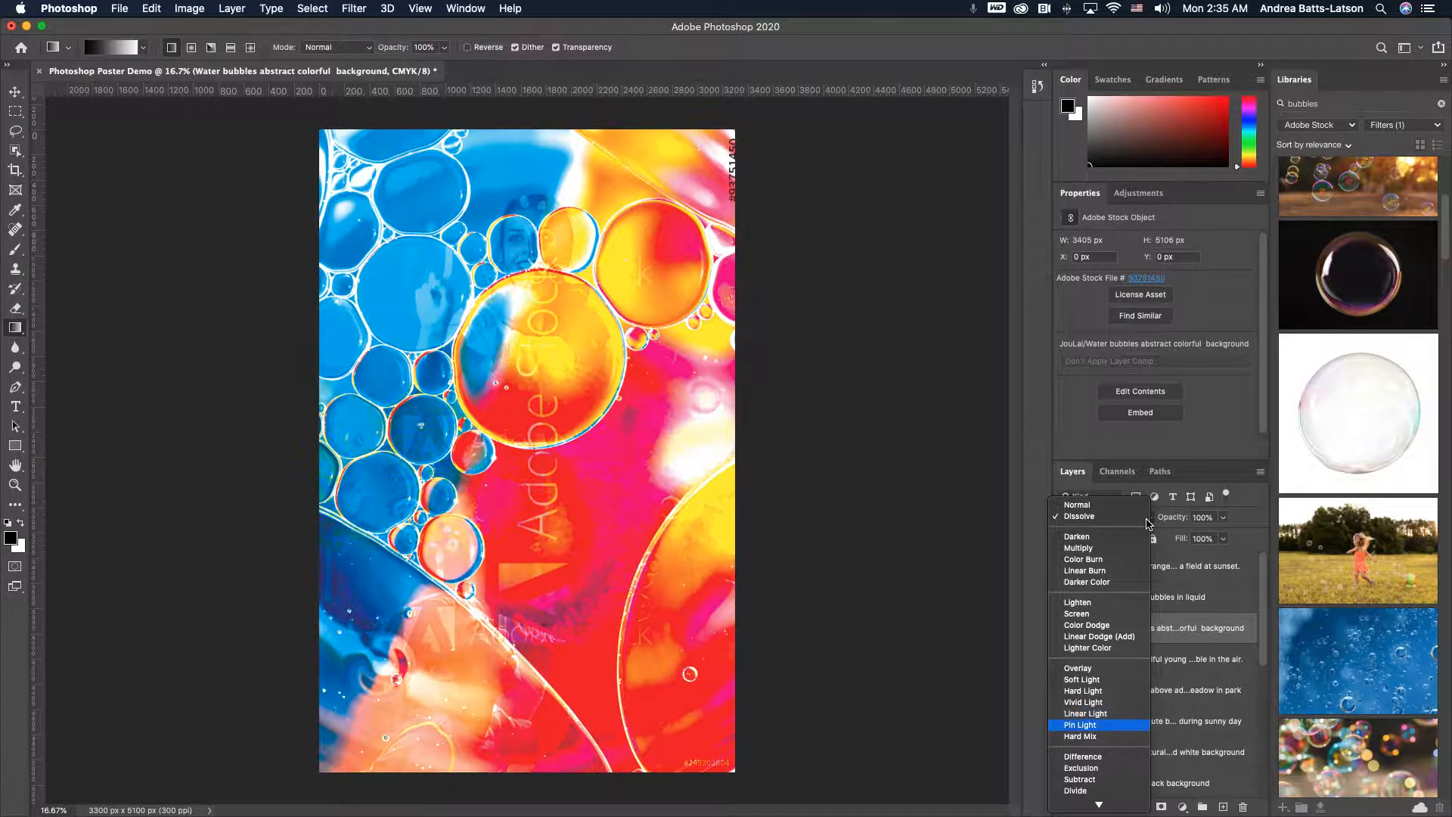
key("Down")
key("Down")
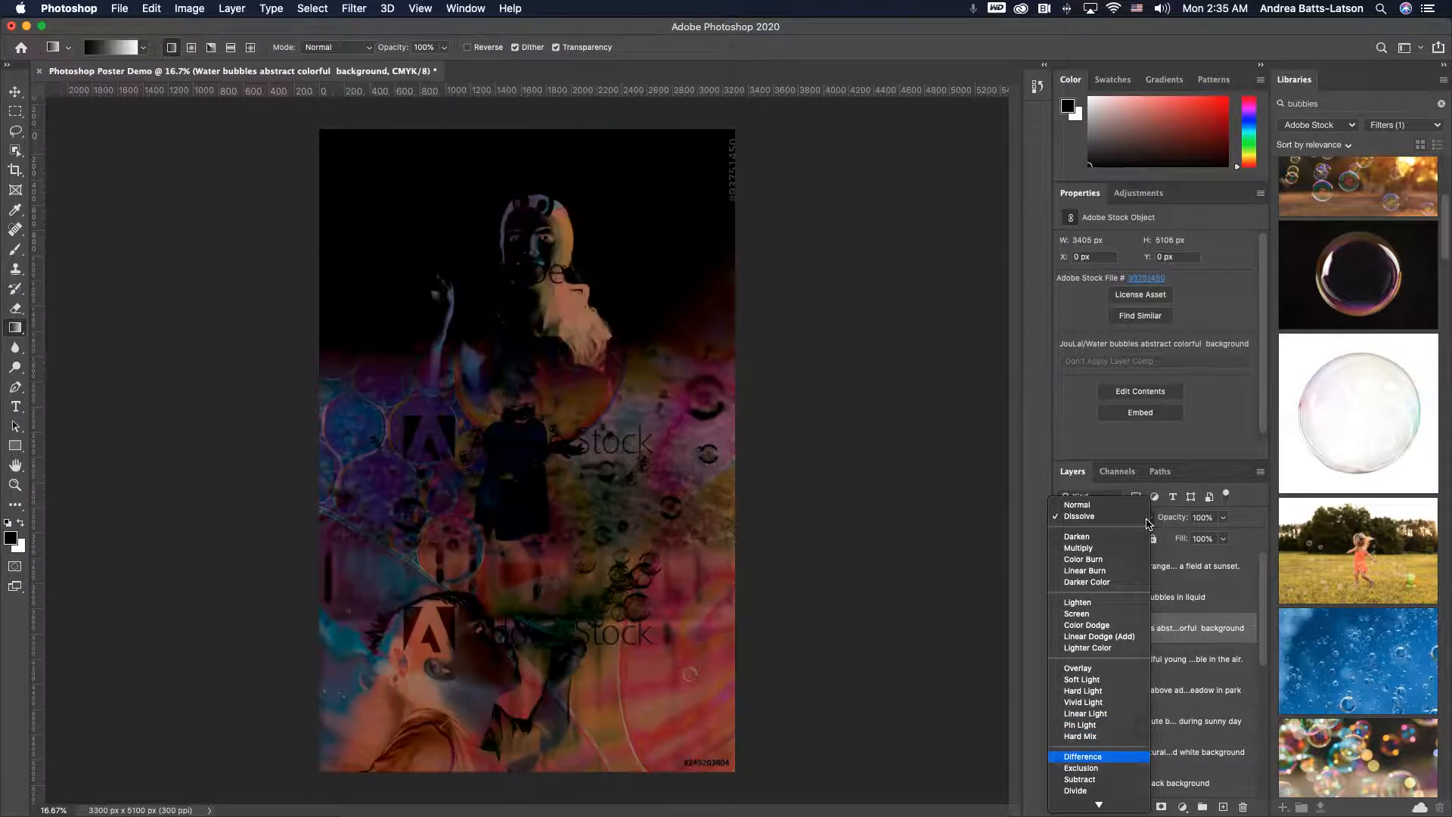
key("Down")
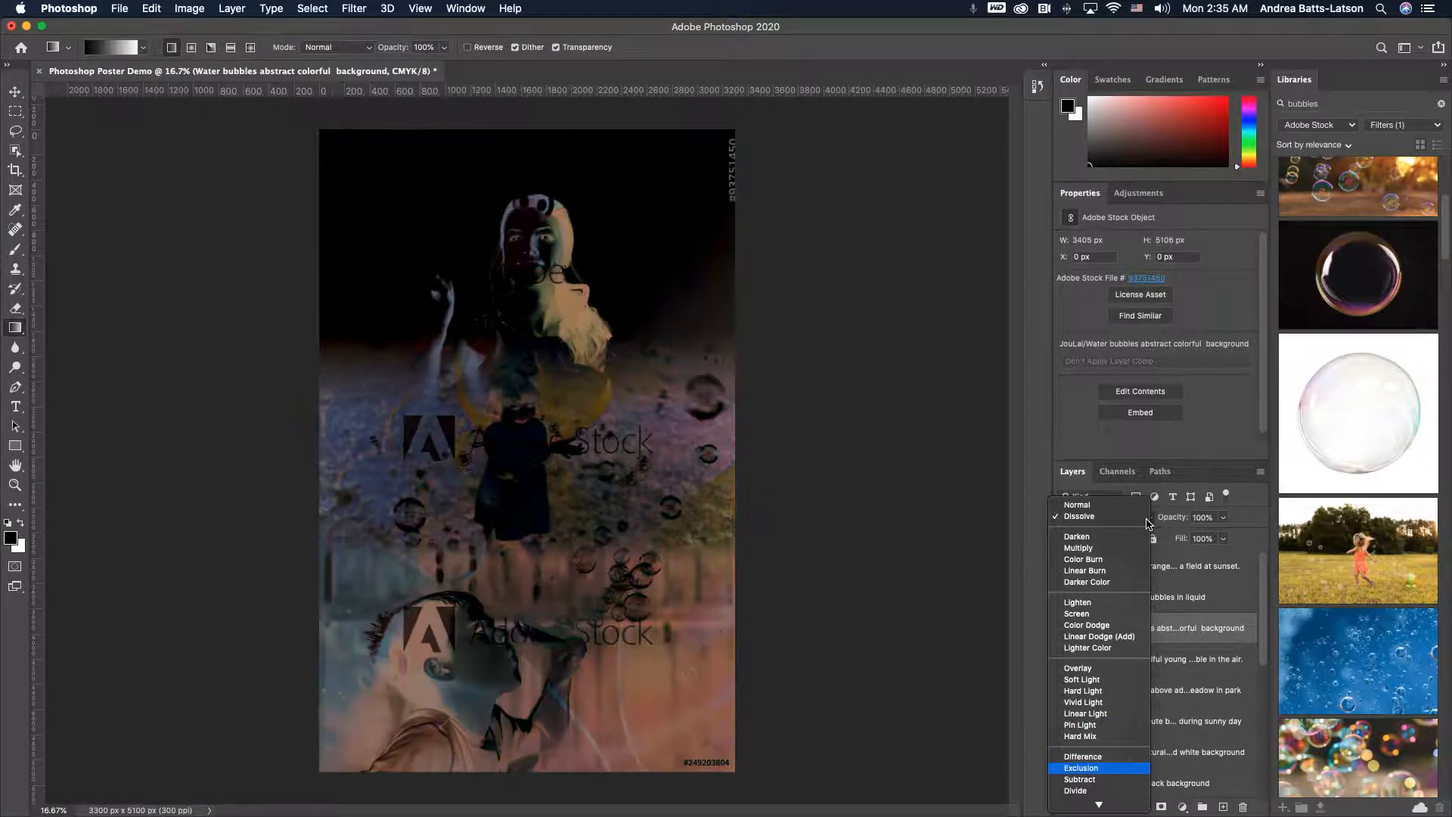
key("Down")
key("Down")
key("Down")
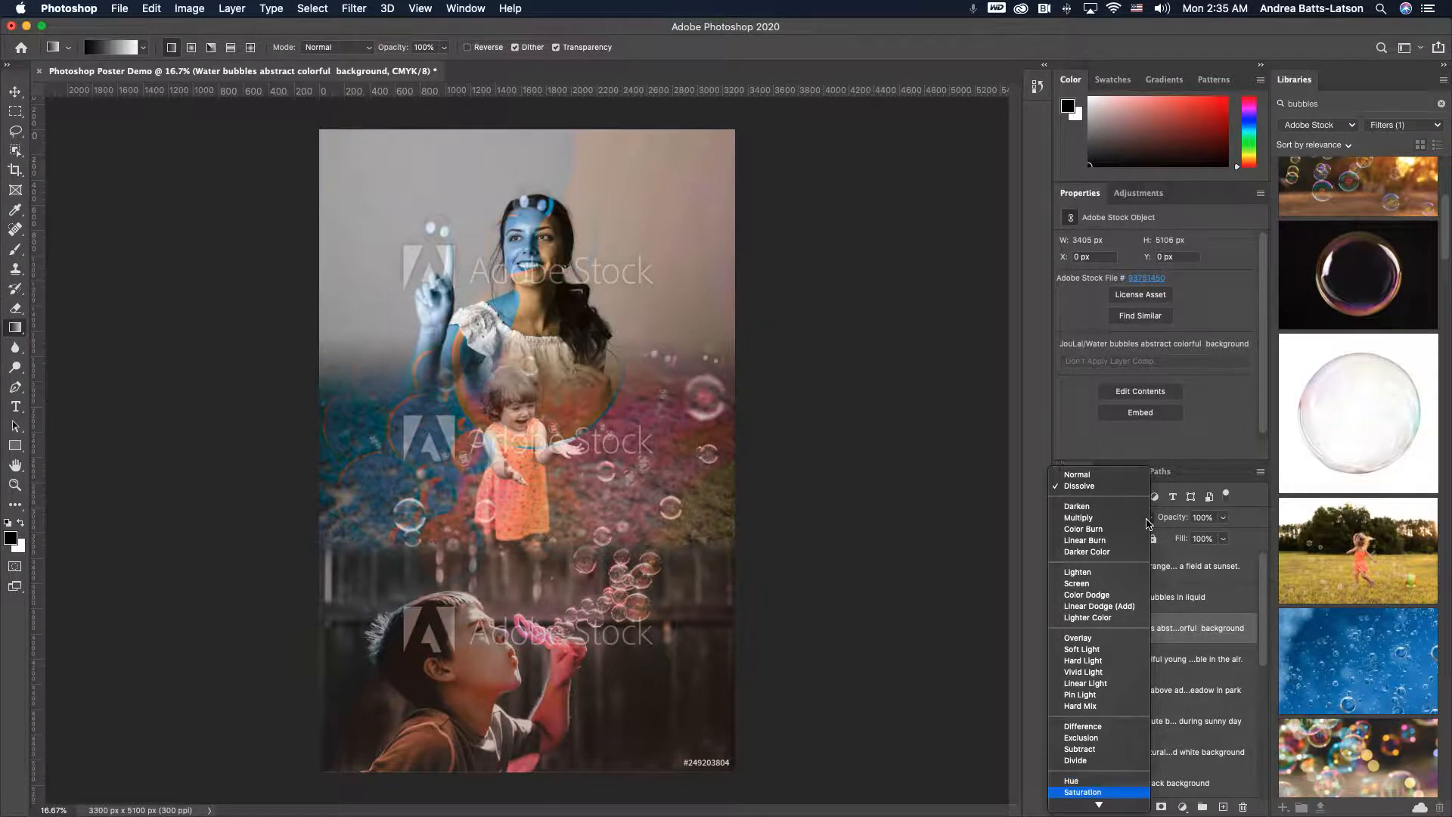
key("Down")
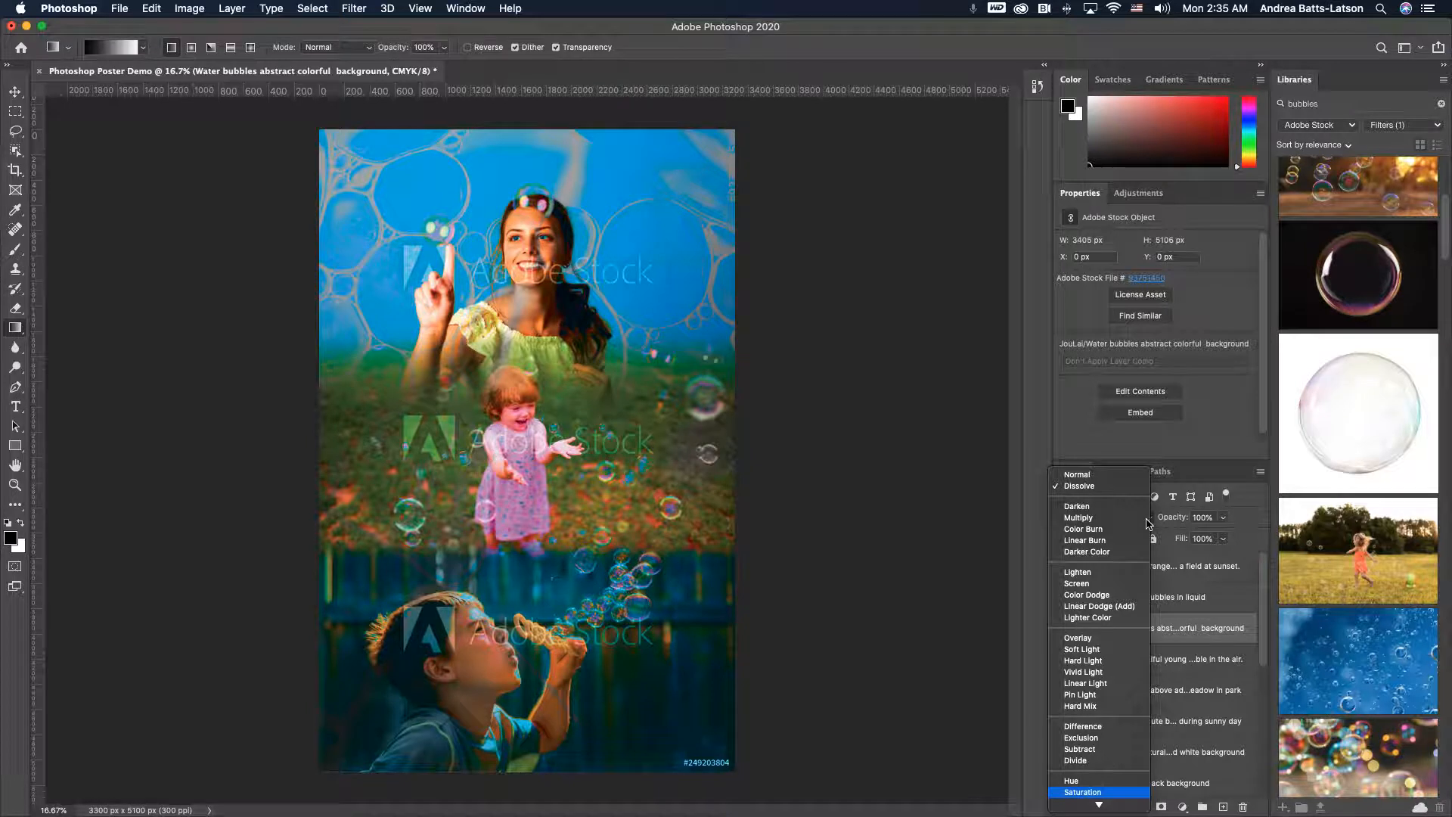
key("Down")
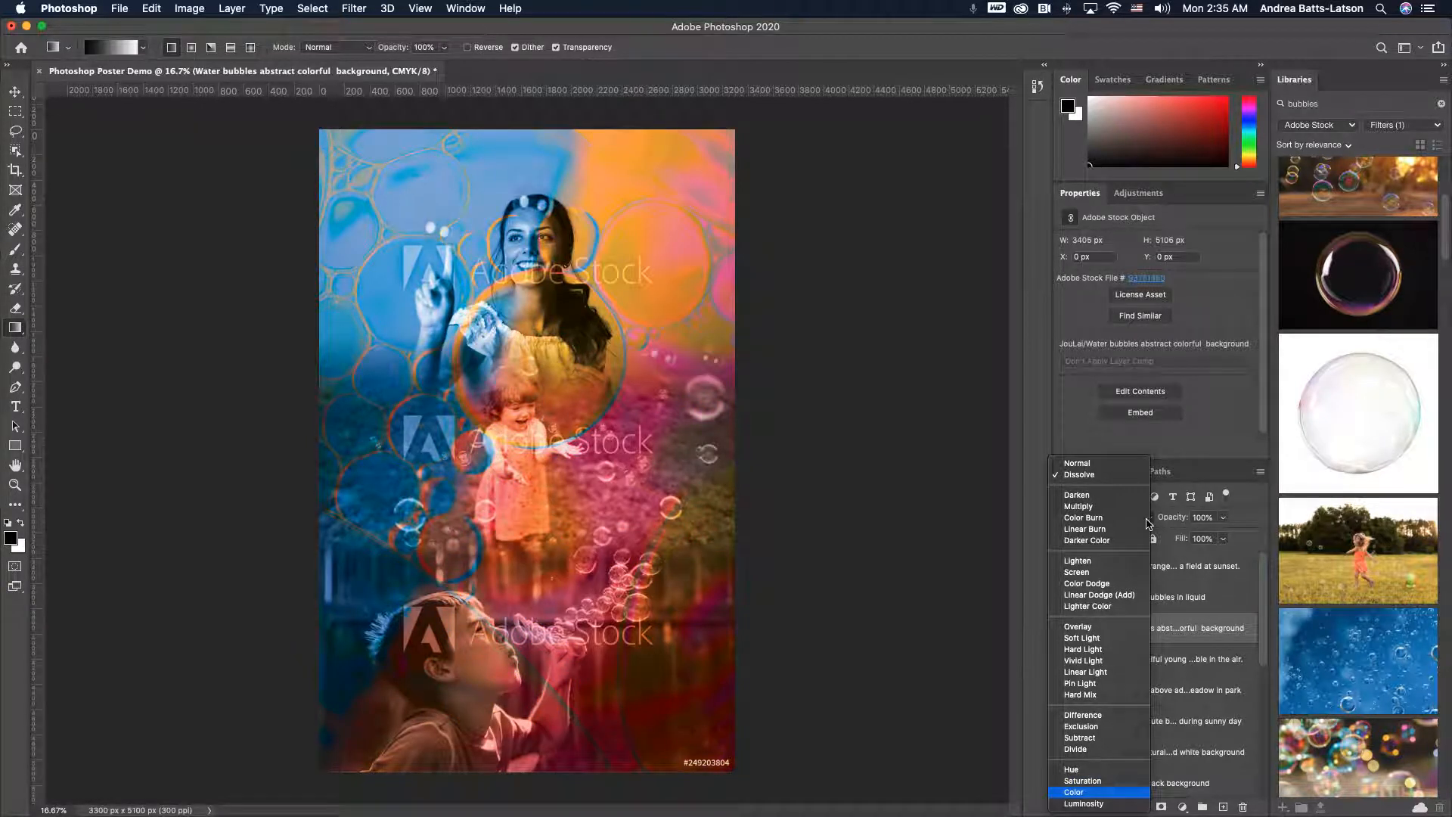
key("Down")
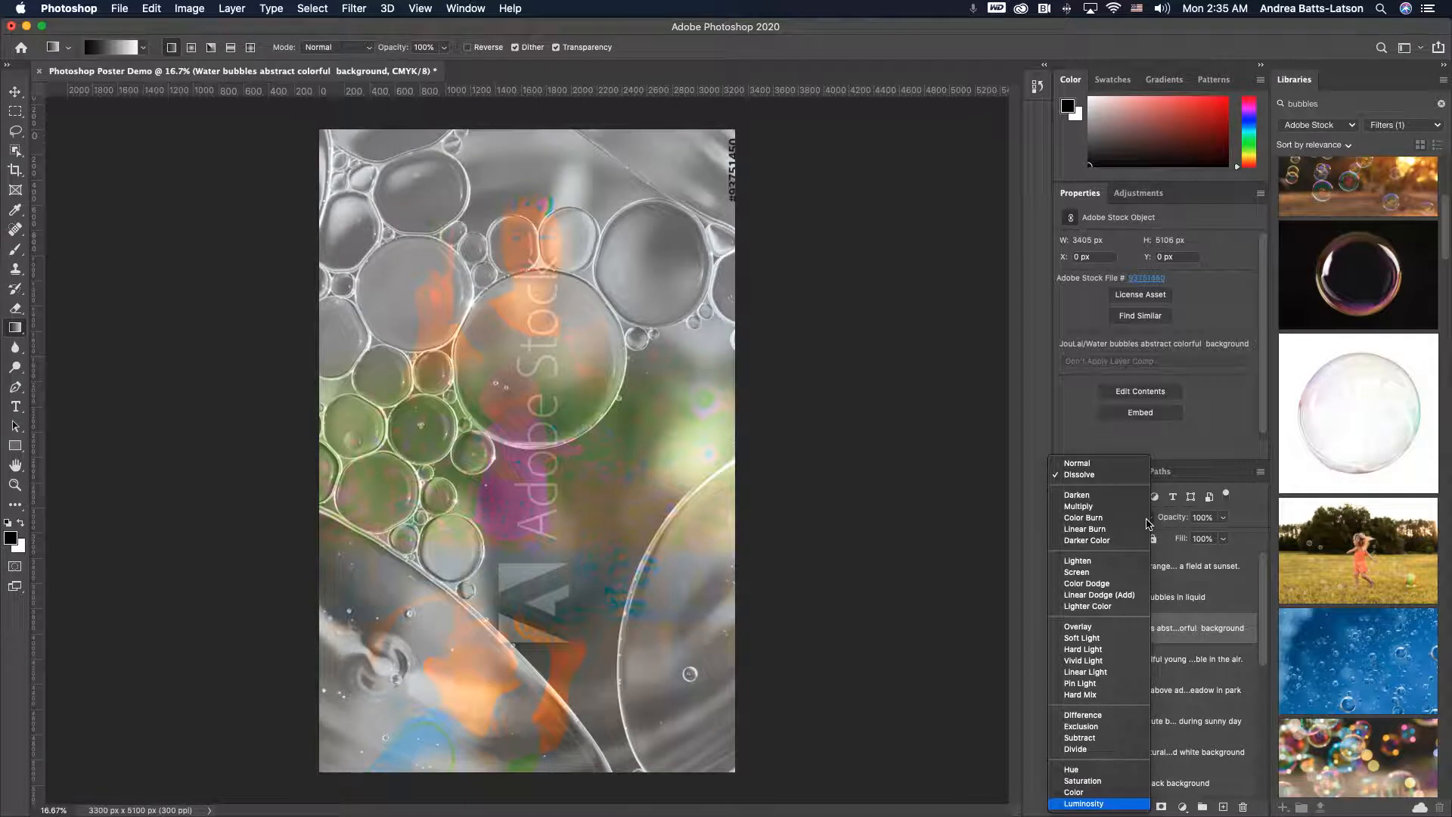
- Compare the Color and Saturation modes and set the water-bubbles layer's blend mode to Saturation
key("Up")
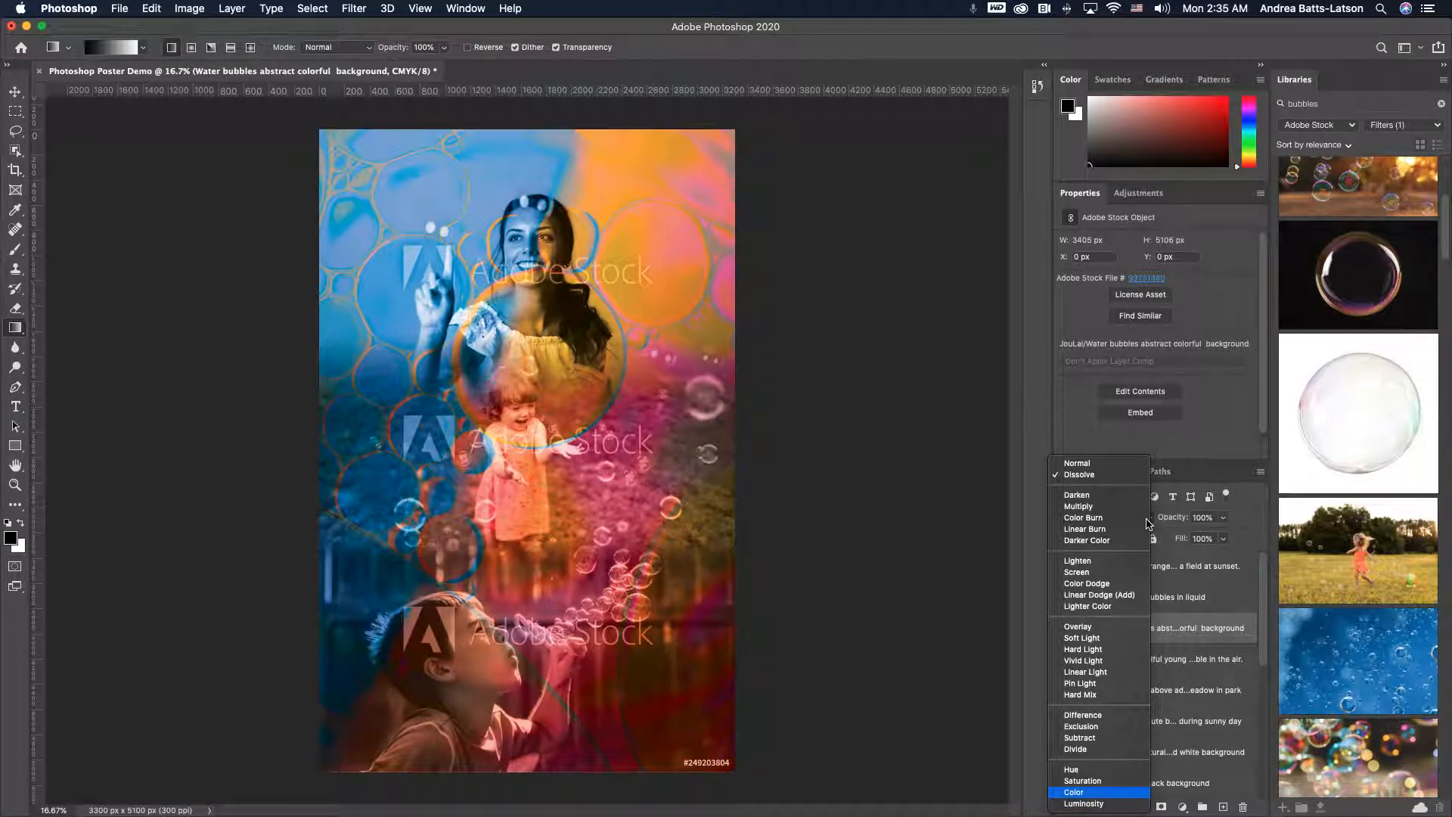
key("Up")
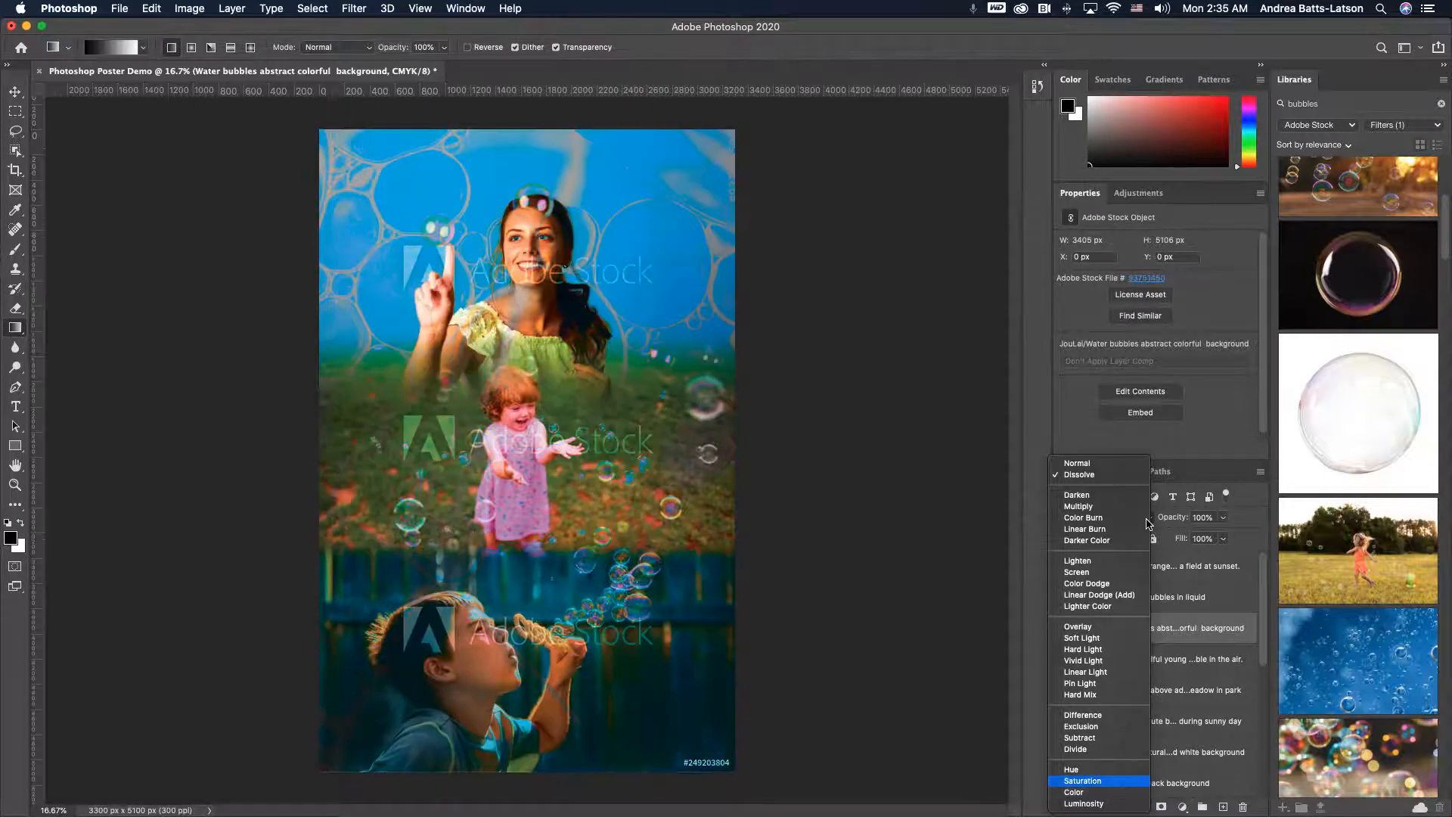
key("Down")
key("Up")
key("Down")
key("Up")
key("Down")
key("Up")
key("Down")
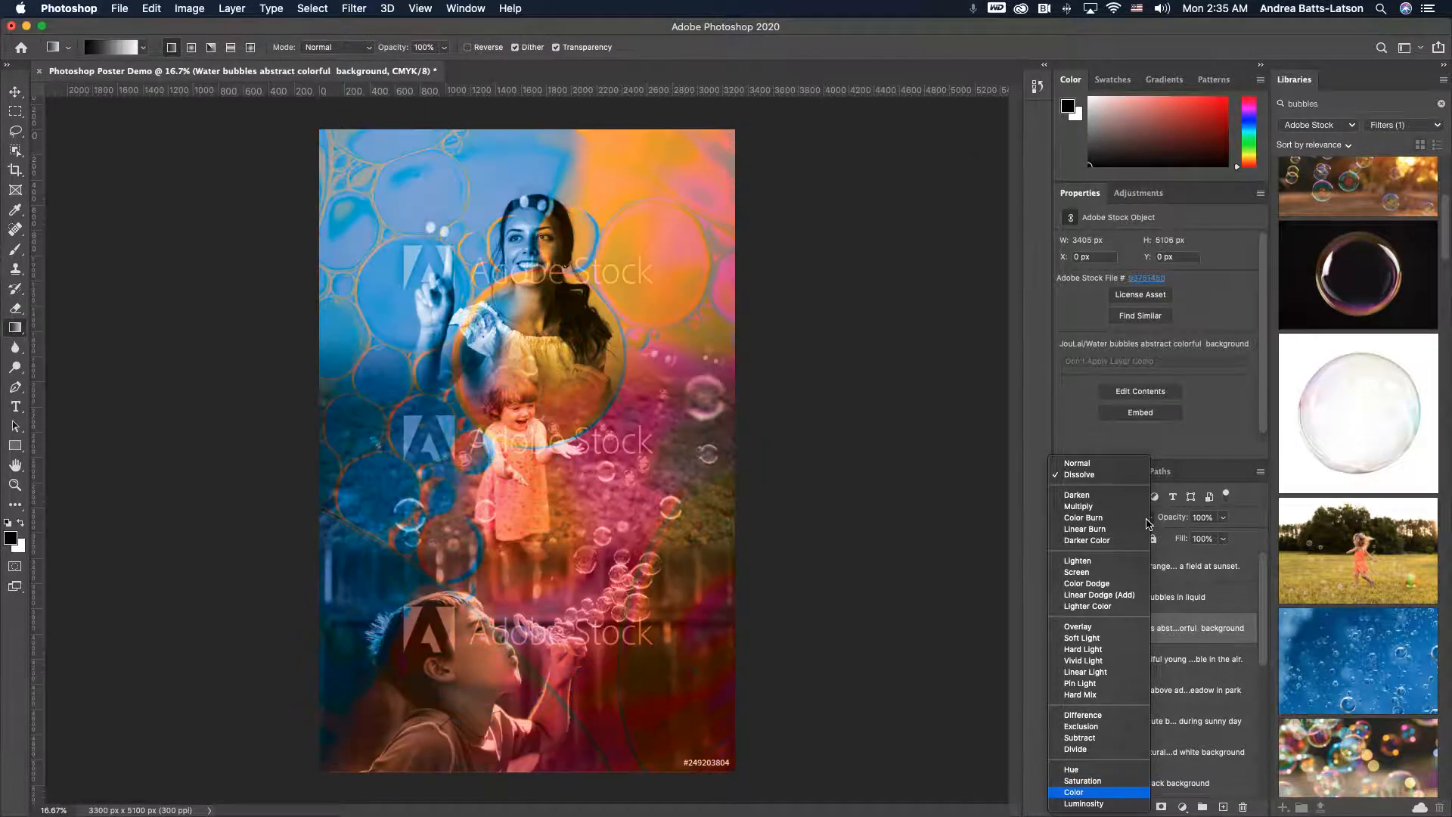
key("Up")
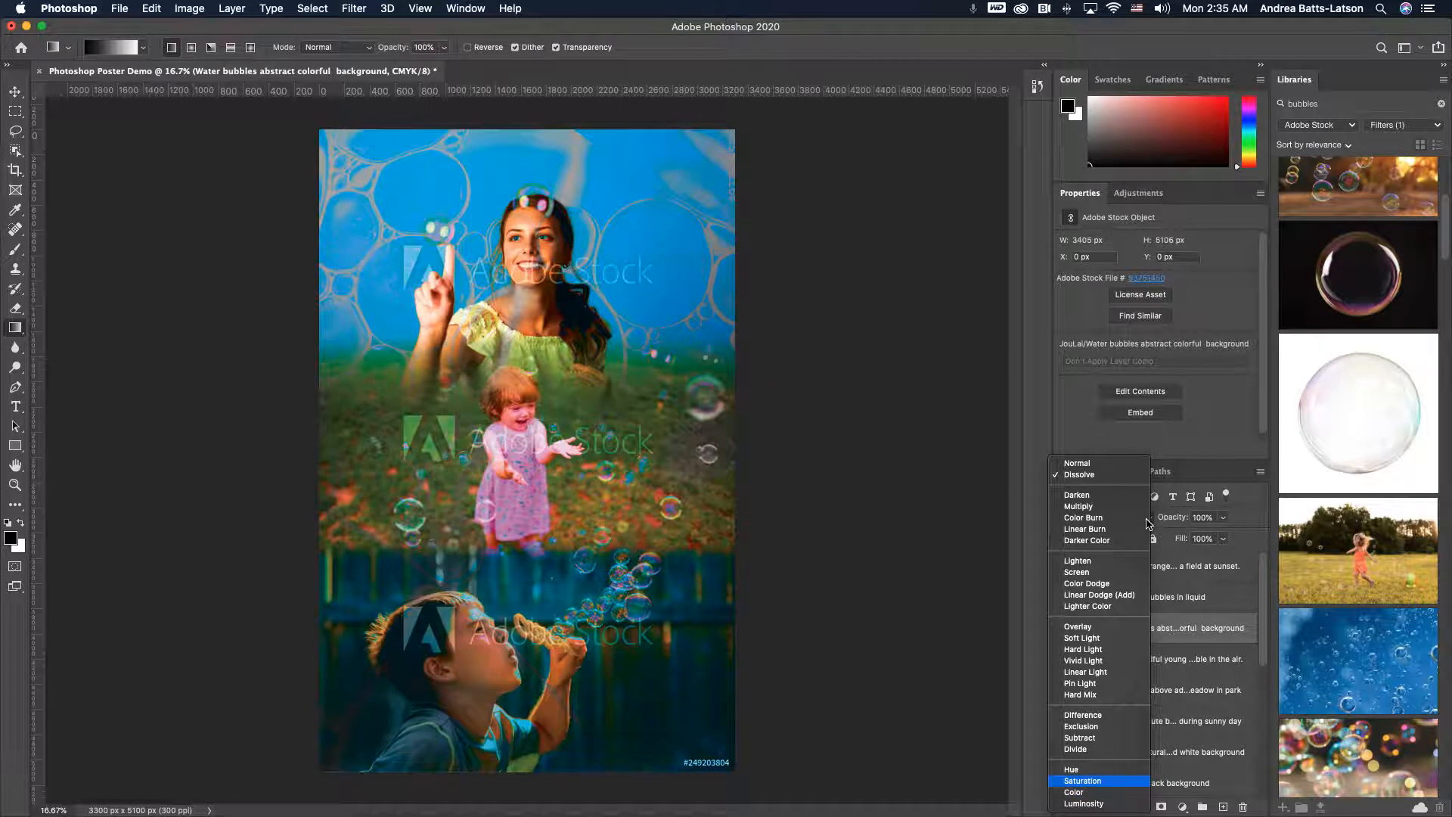
key("Down")
key("Up")
key("Down")
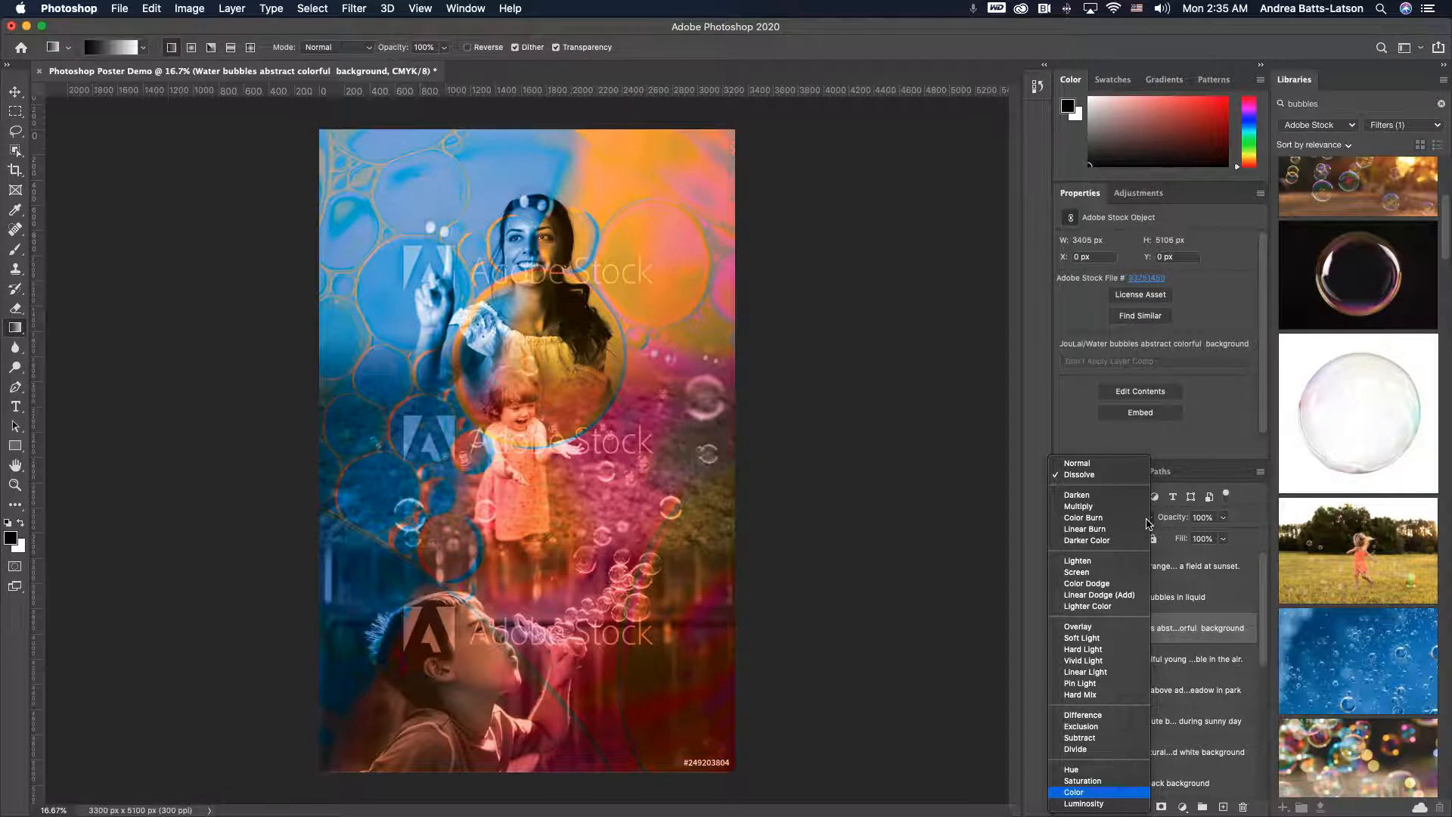
key("Up")
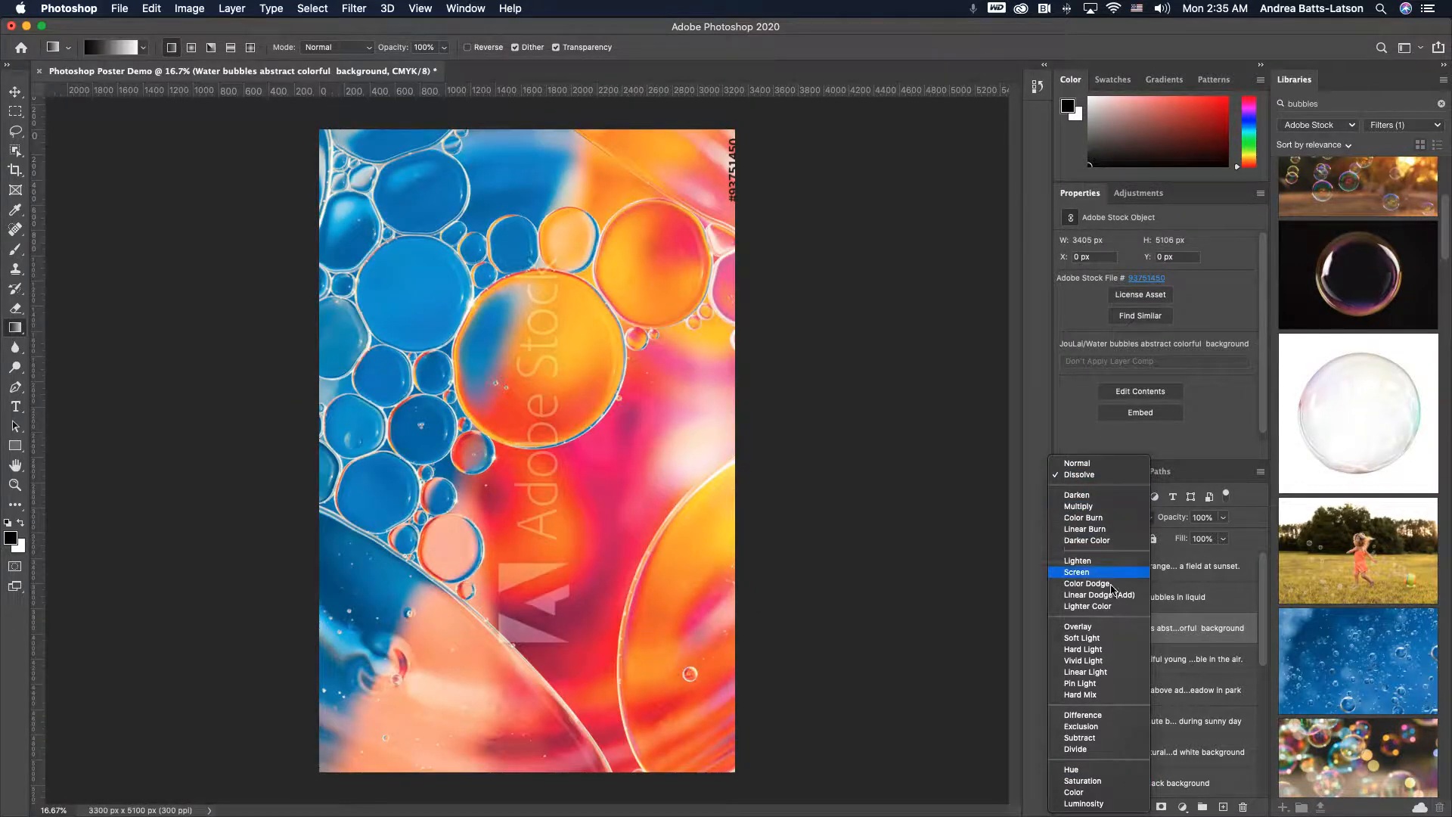
left_click(1083, 781)
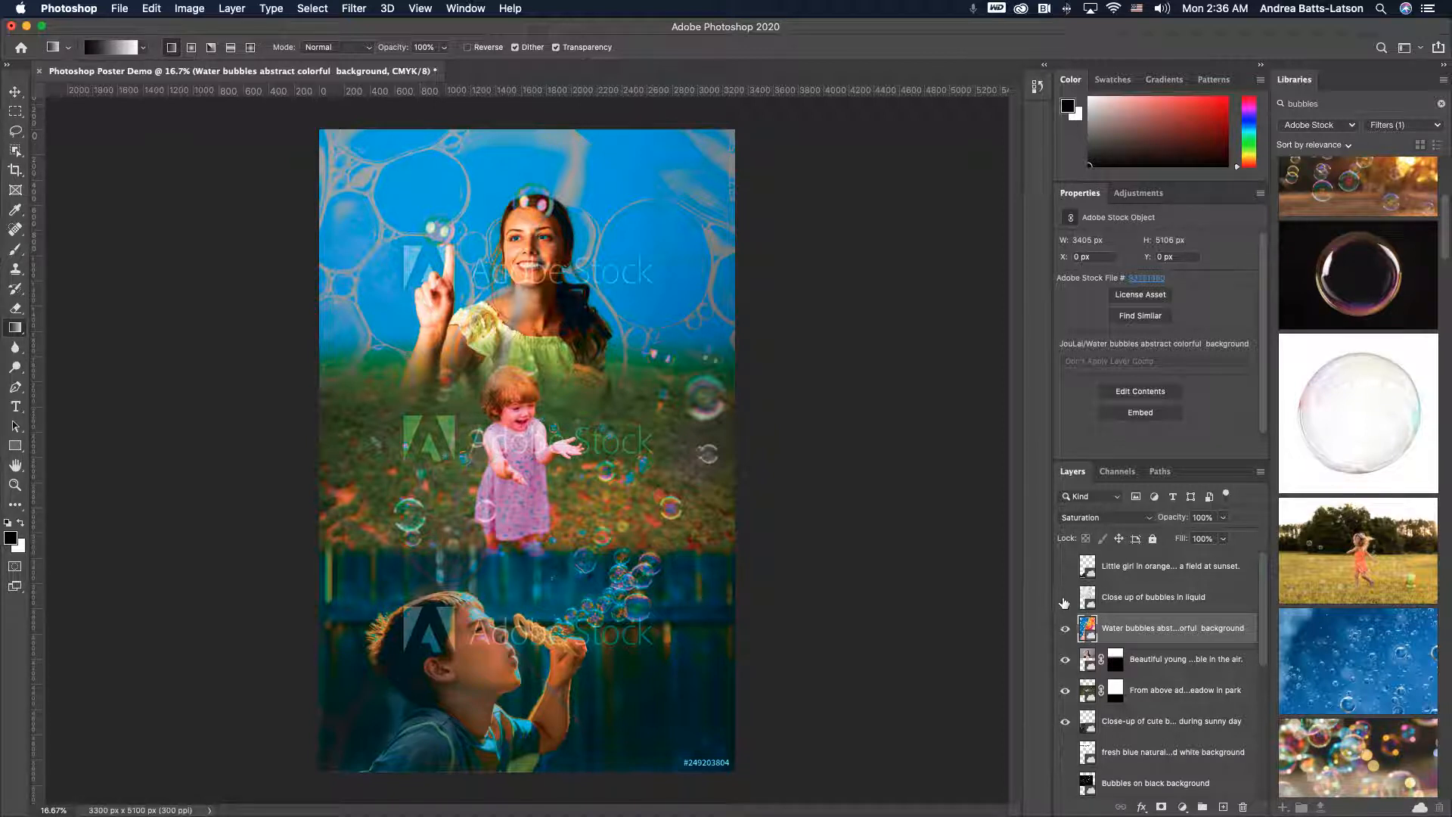
- Preview the hidden bubble stock layers by toggling their visibility on and off
left_click(1065, 597)
left_click(1065, 599)
left_click(1065, 566)
left_click(1064, 567)
scroll(1087, 621, "down", 2)
scroll(1087, 621, "up", 2)
left_click(1065, 599)
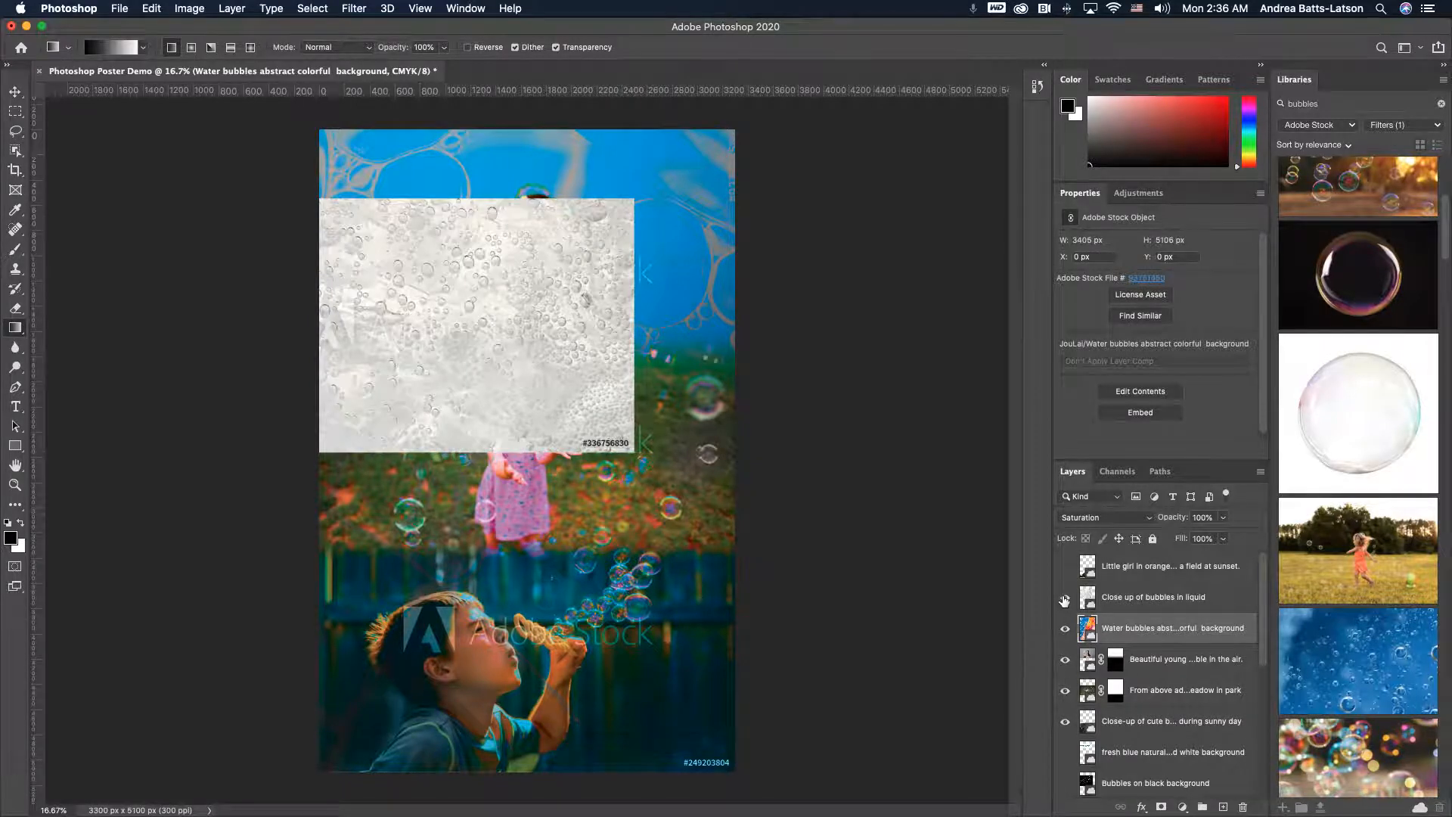
left_click(1065, 599)
scroll(1065, 600, "down", 3)
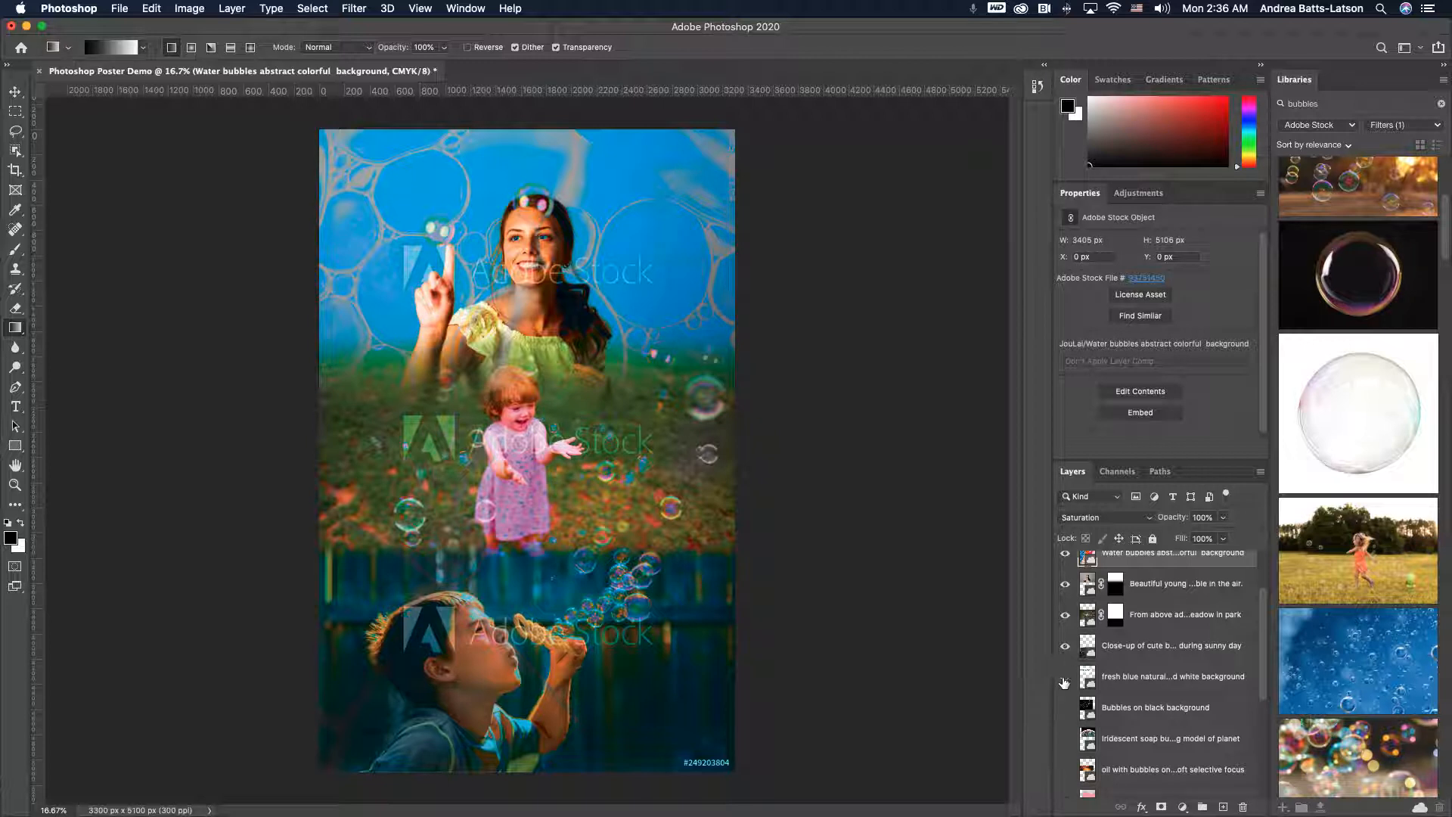
left_click(1065, 678)
scroll(1074, 705, "up", 3)
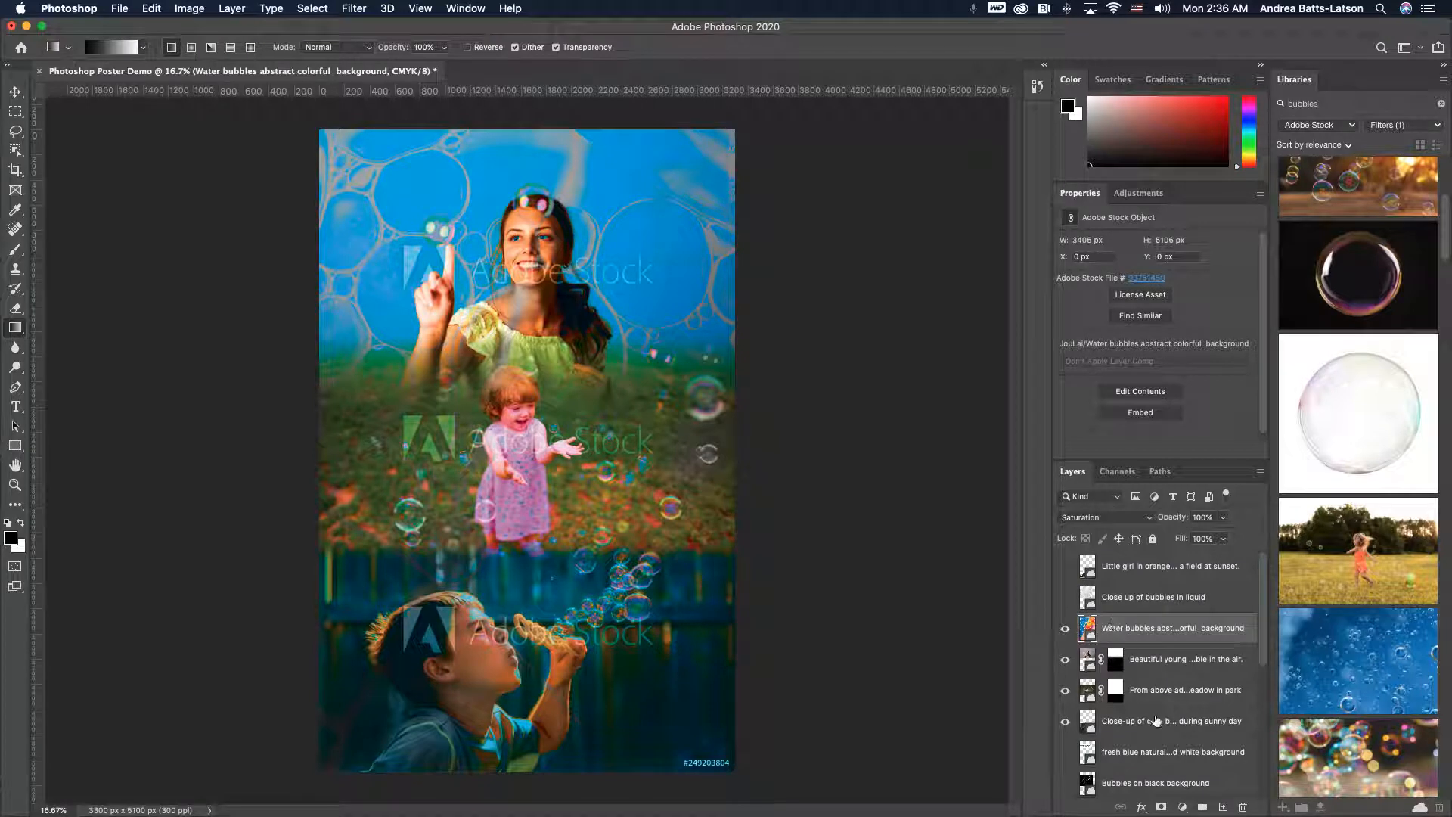
- Select the visible collage layers and move them down the stack below the unused soap-foam and ocean bubble layers
left_click(1157, 721, "shift")
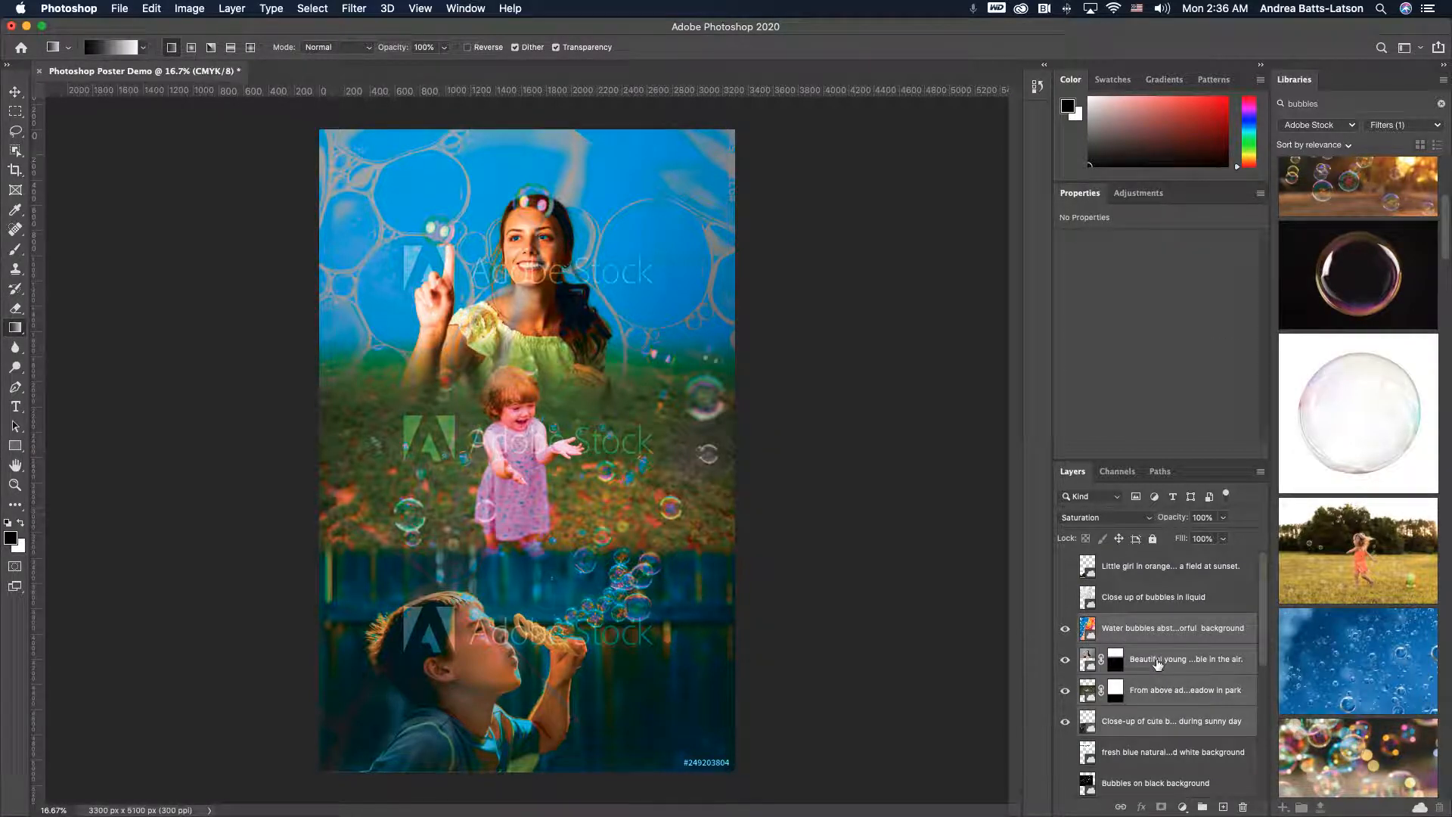
scroll(1158, 665, "down", 5)
scroll(1158, 665, "up", 5)
left_click_drag(1164, 632, 1147, 719)
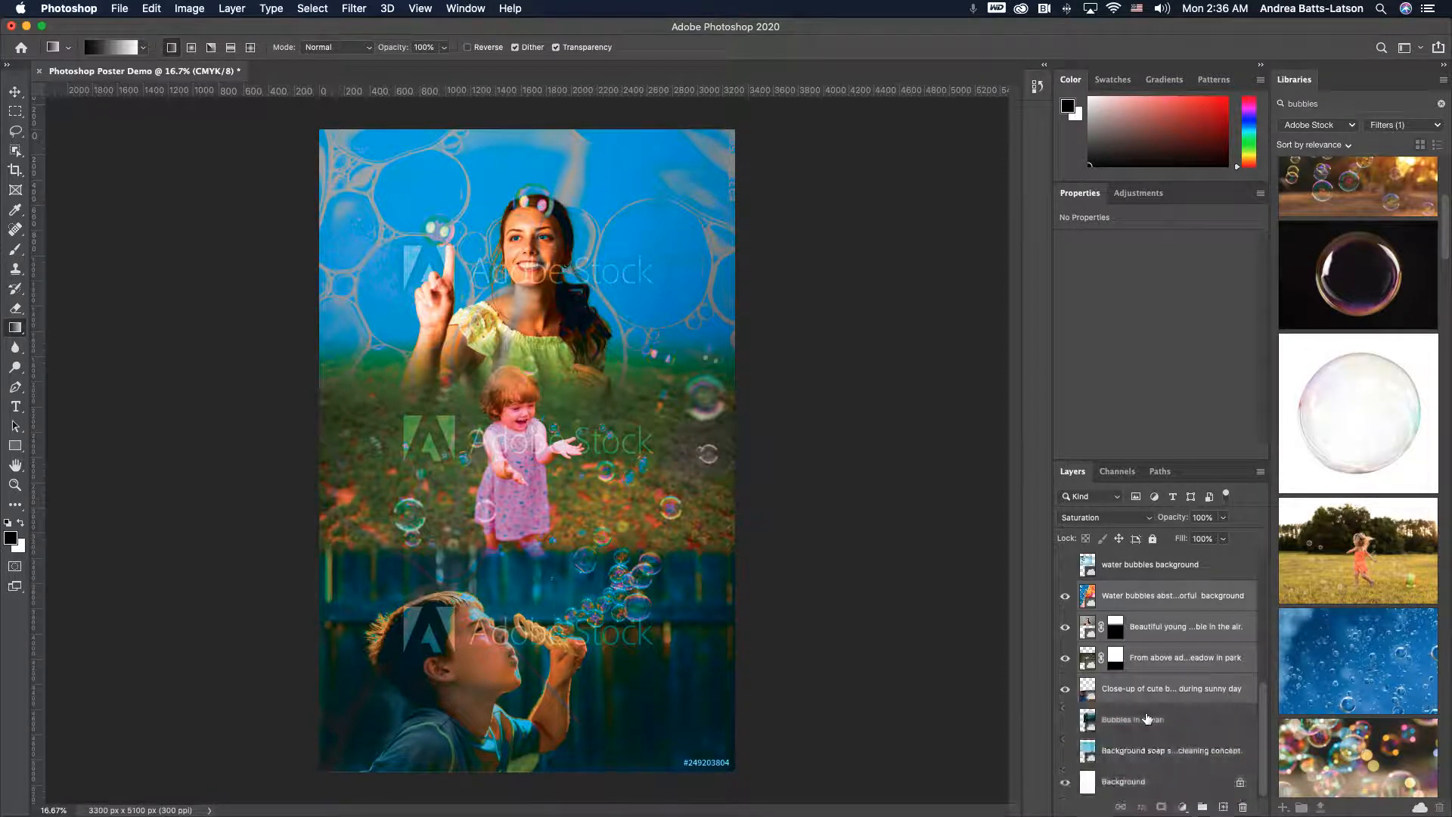
left_click_drag(1123, 596, 1122, 759)
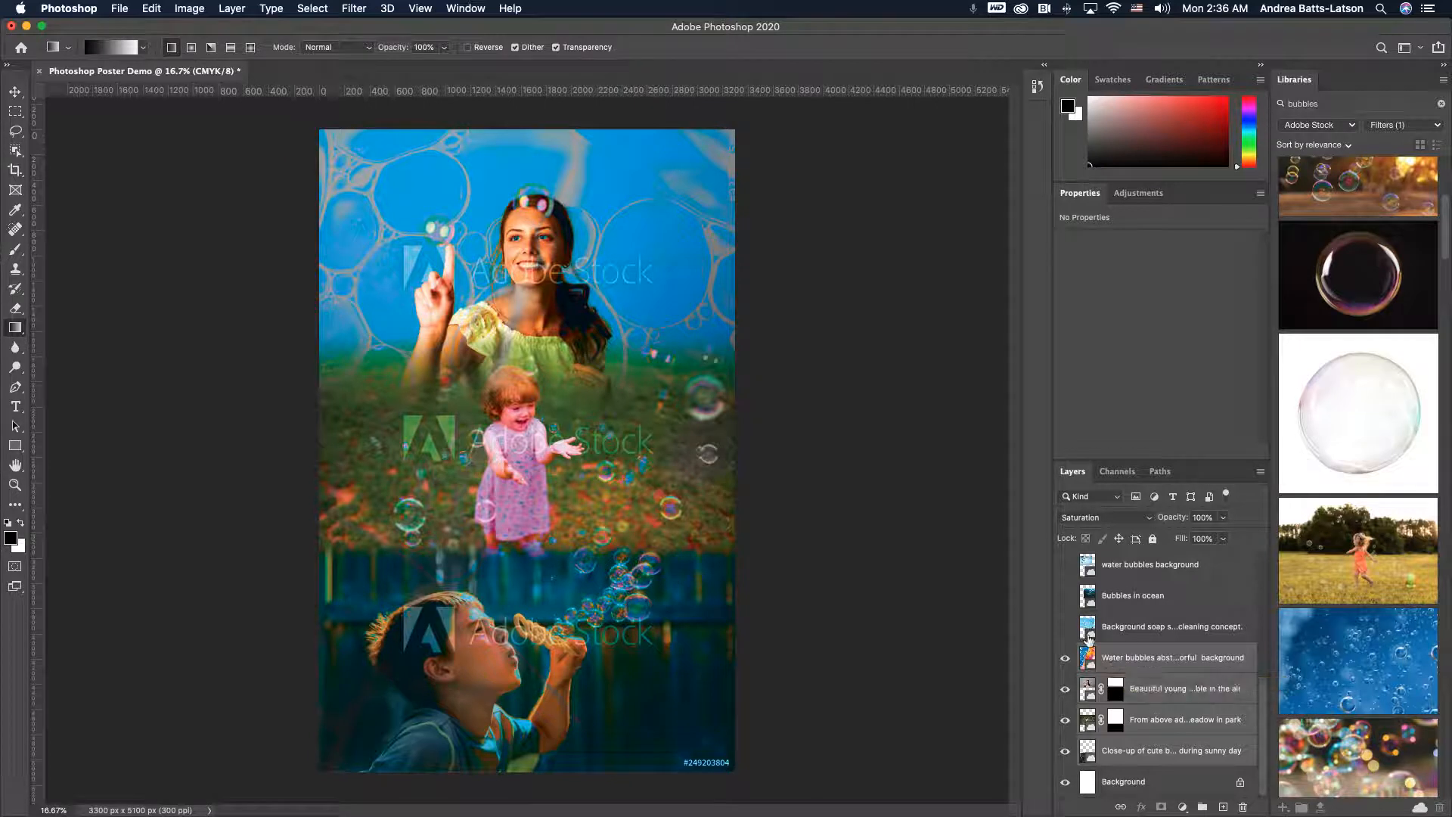
- Show the soap-suds foam layer and make it the active layer
scroll(1089, 640, "up", 3)
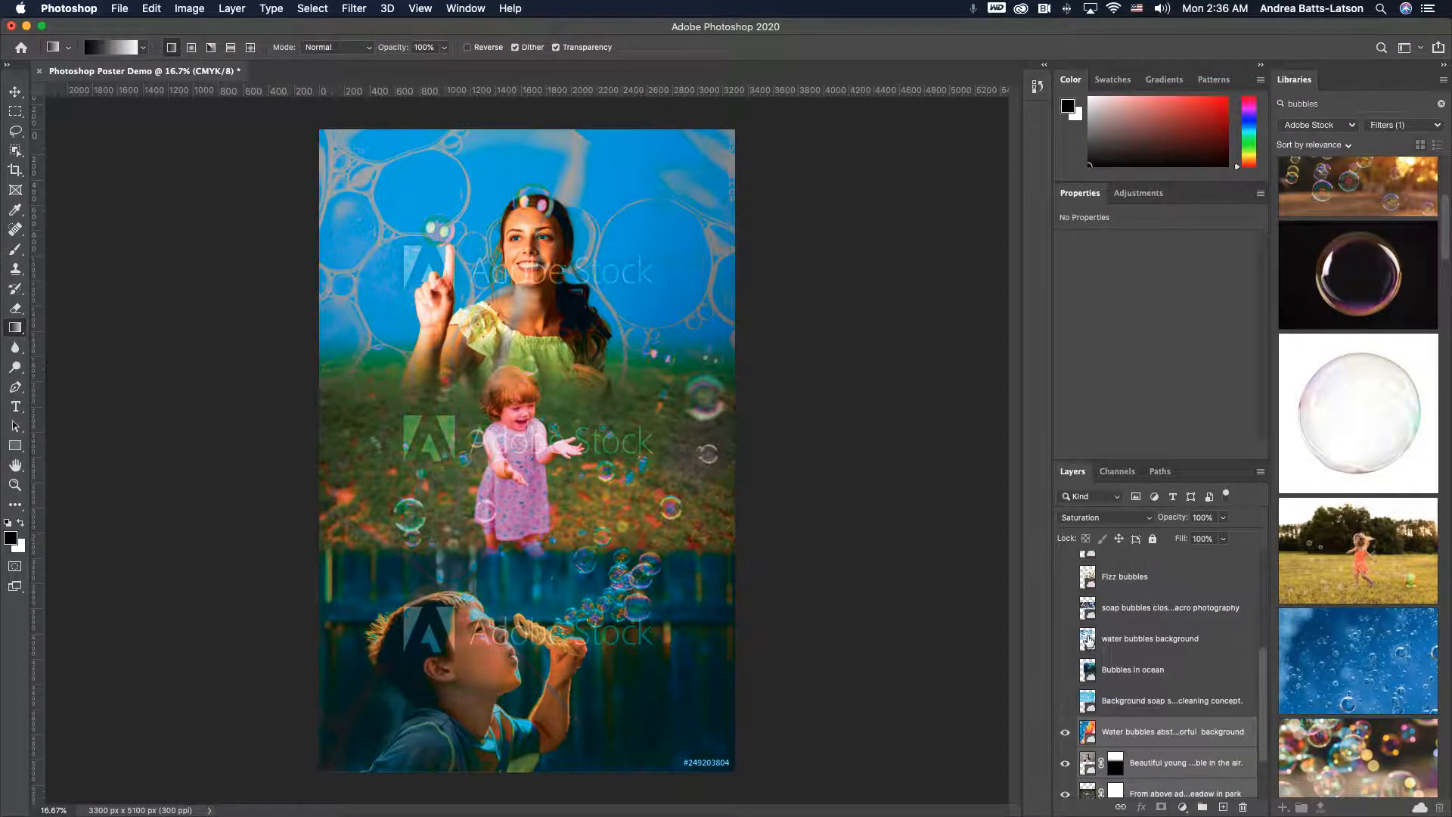
left_click(1065, 701)
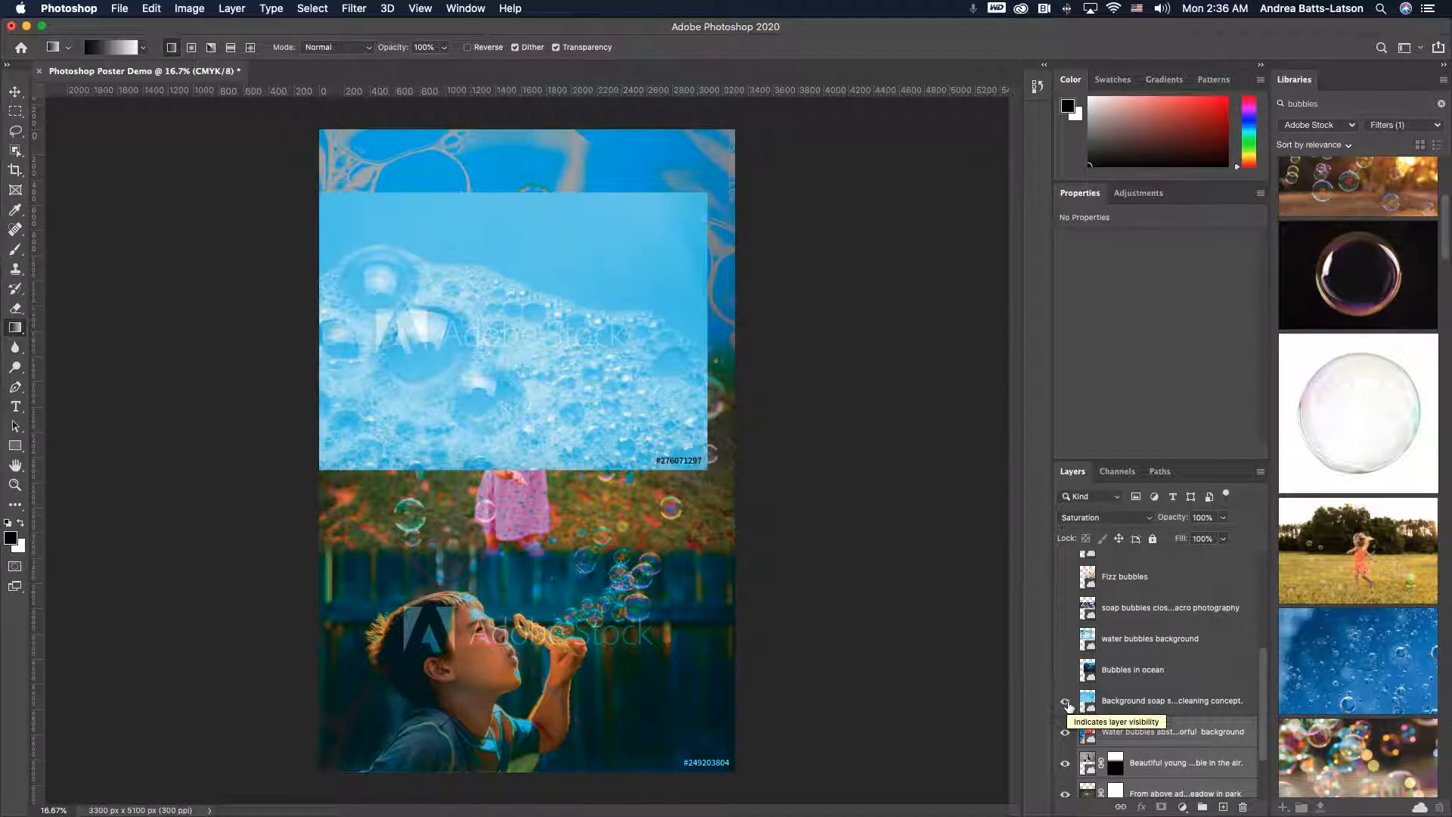
left_click(533, 284)
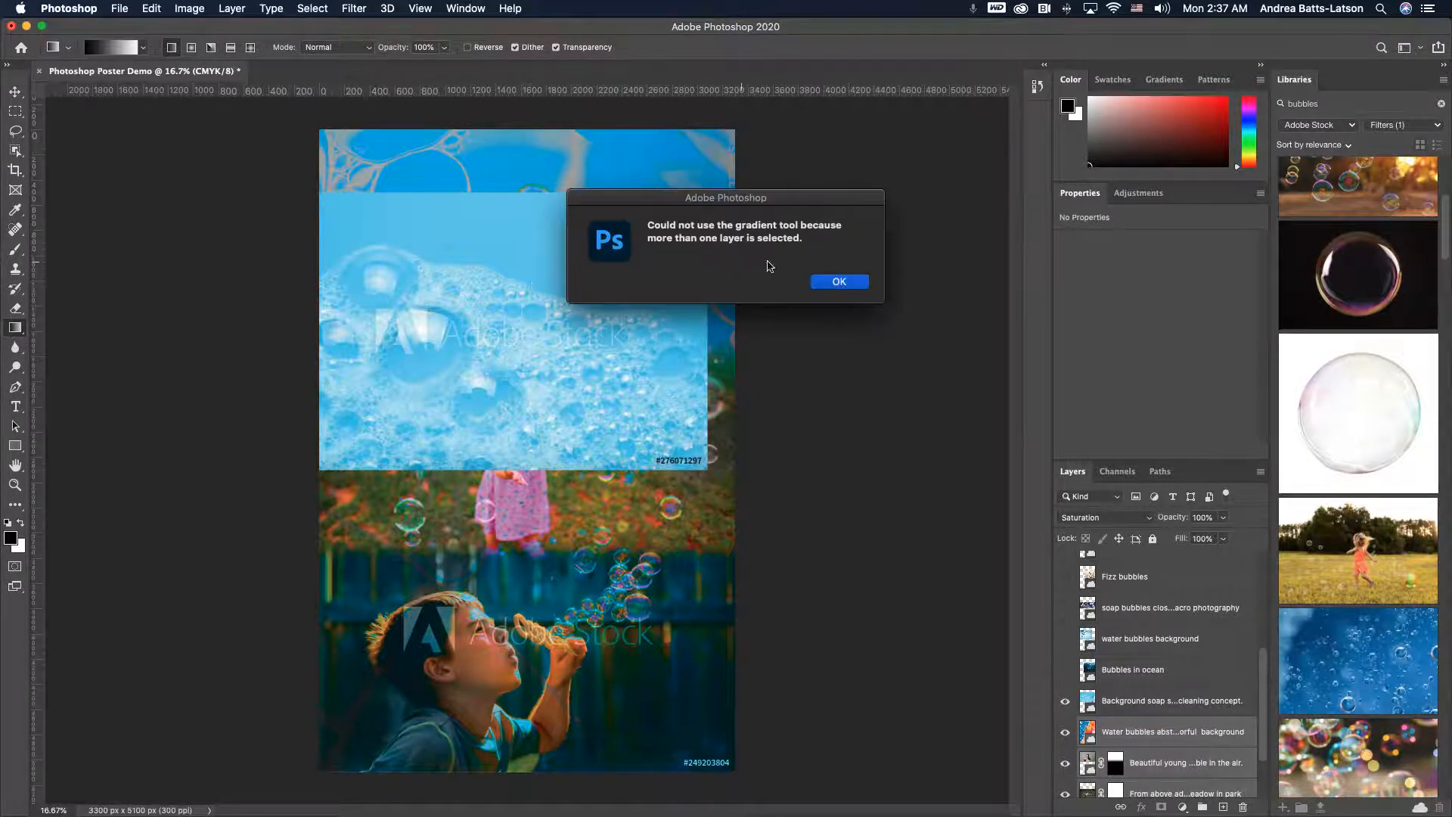
left_click(824, 283)
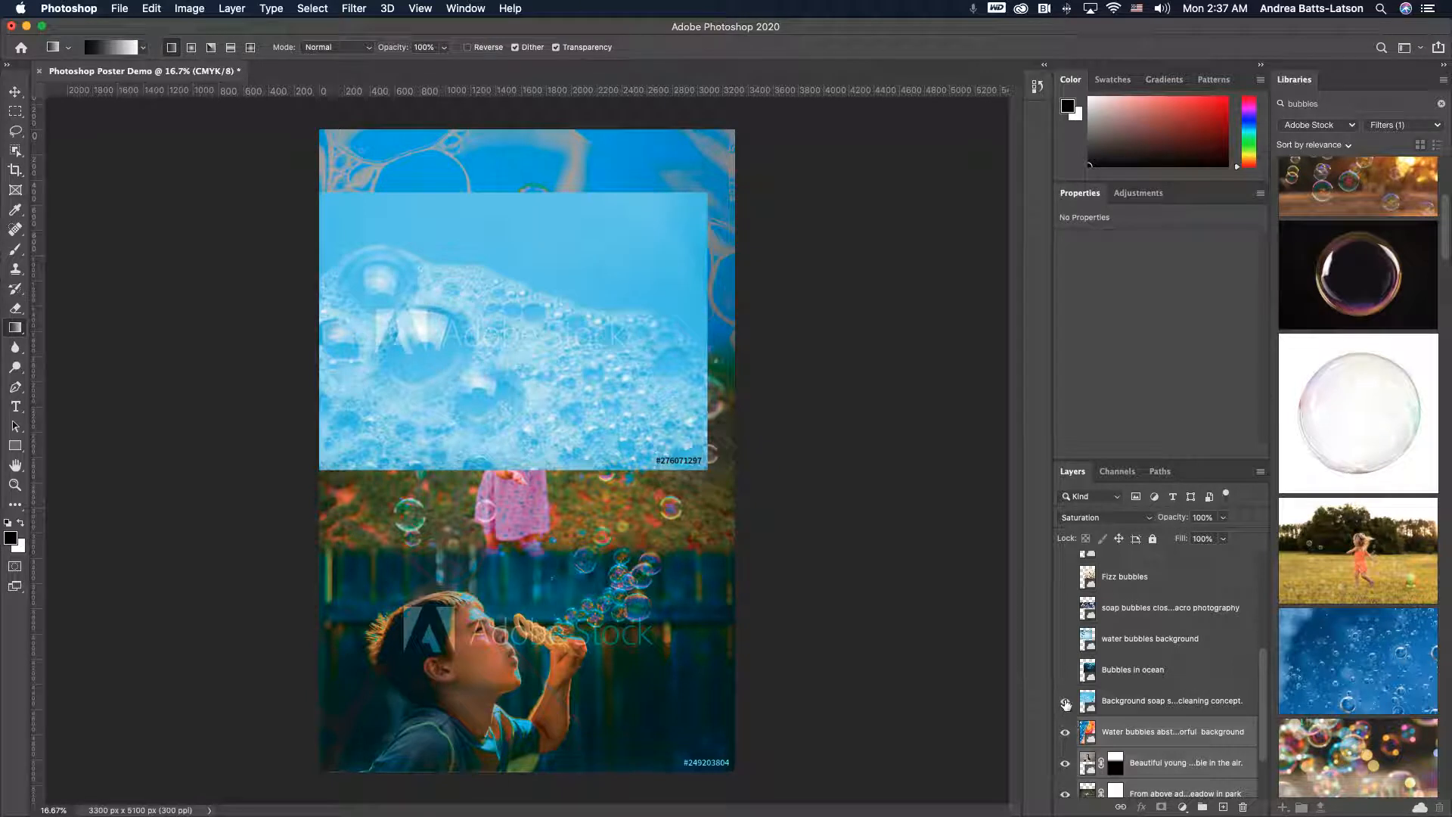
left_click(1113, 710)
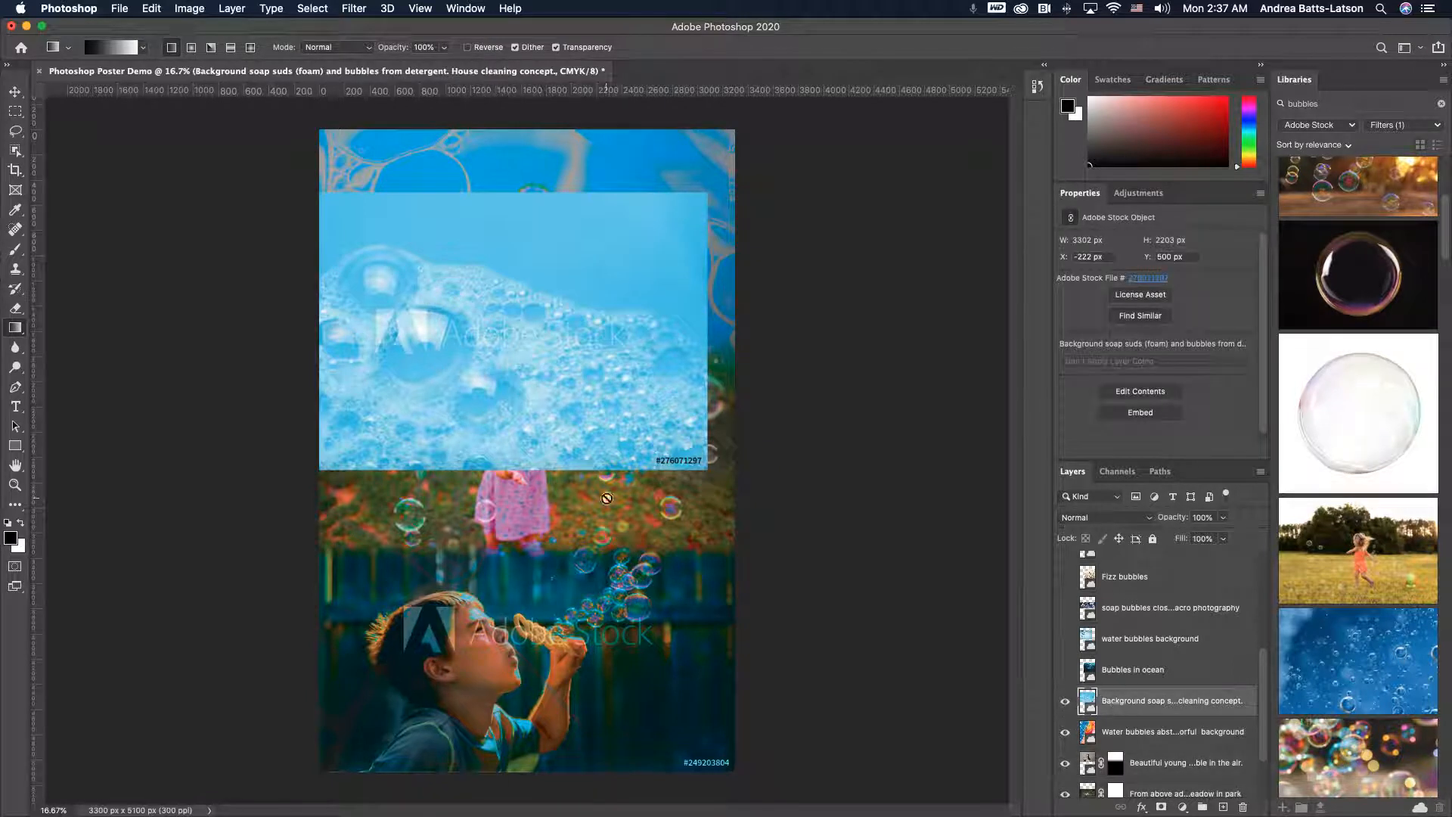
- Free-transform the soap-suds image: rotate it 90 degrees and scale it to cover the whole poster
key("ctrl+t")
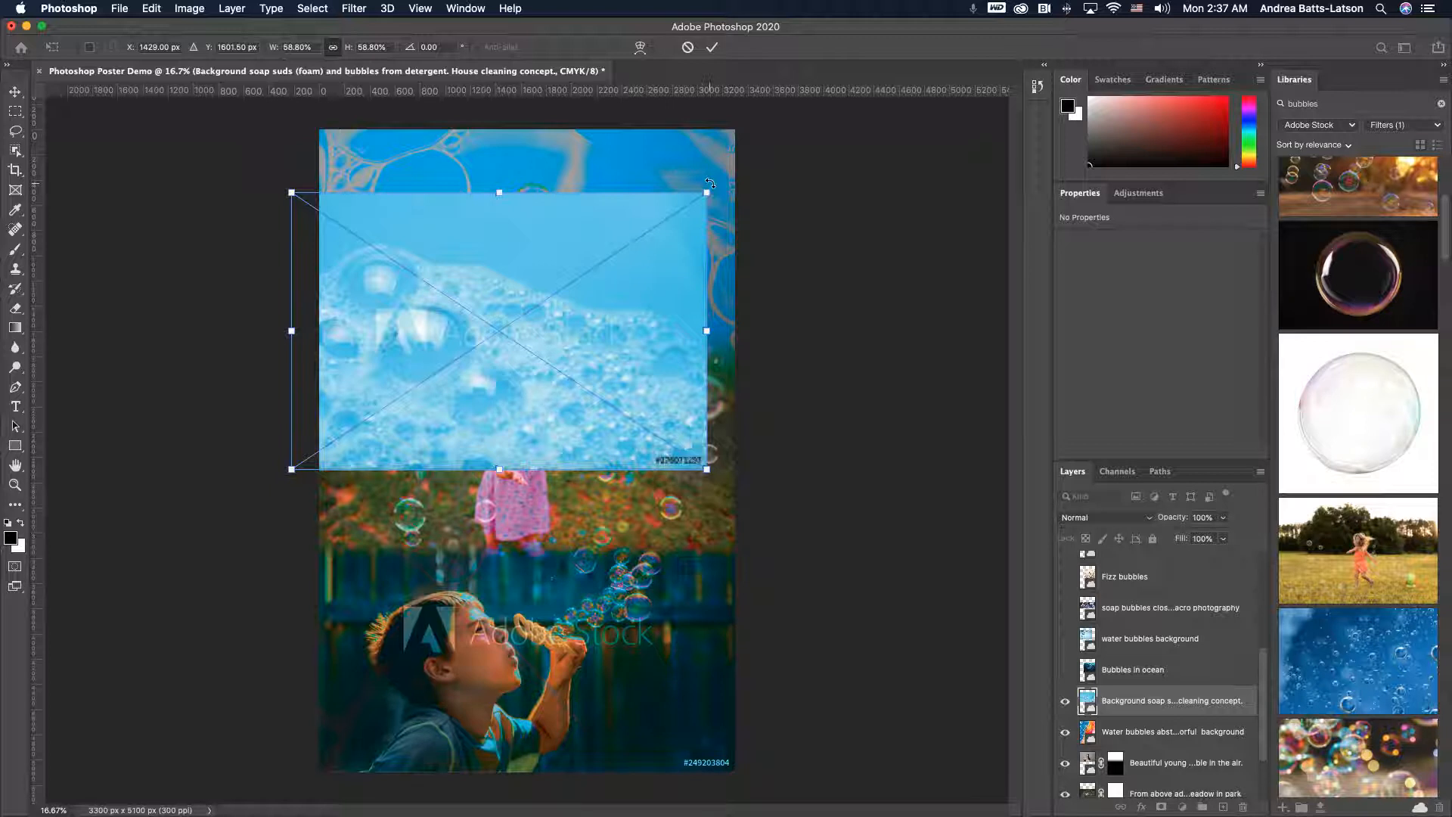
left_click_drag(709, 183, 357, 217)
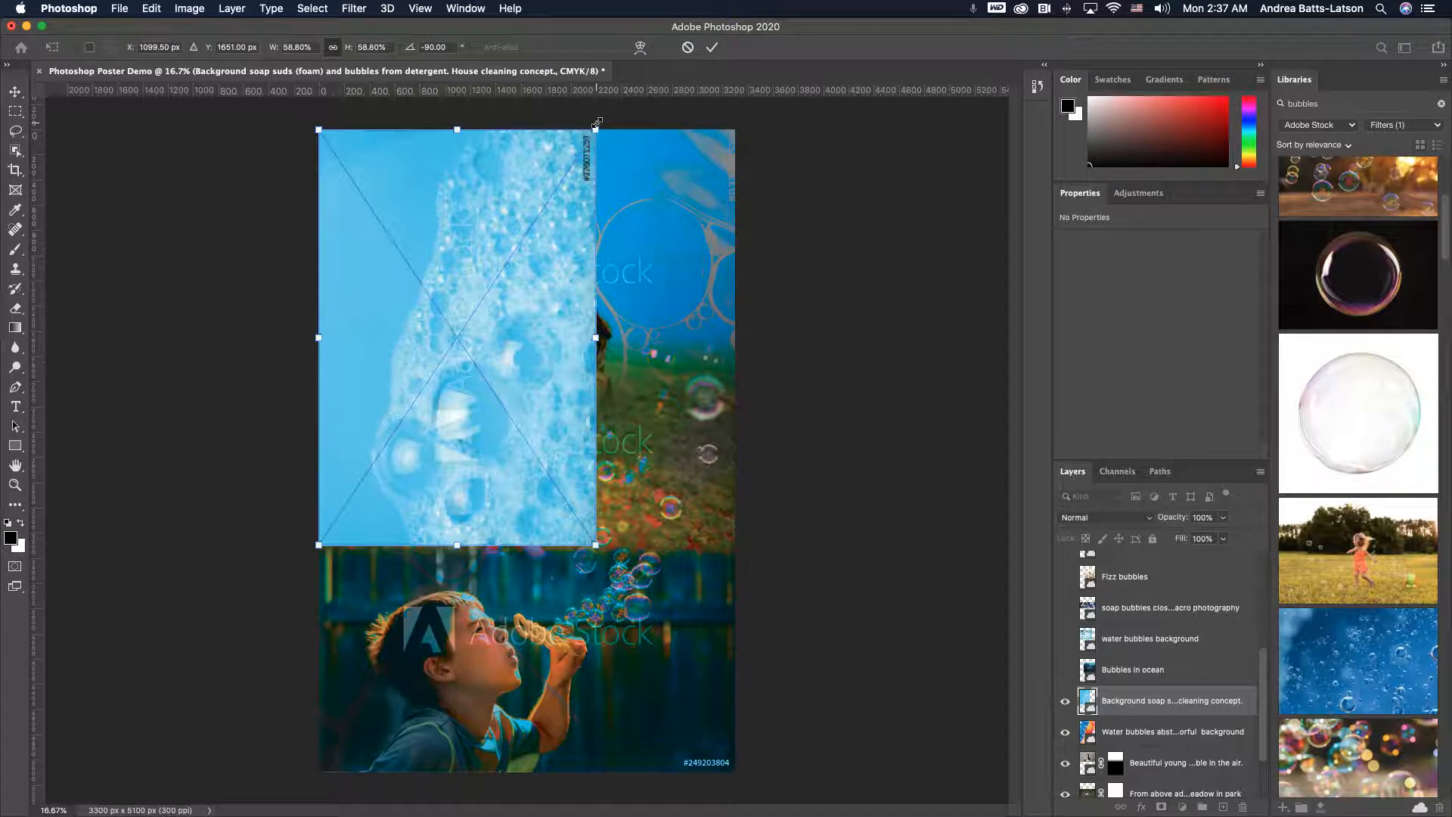
left_click_drag(597, 113, 399, 463)
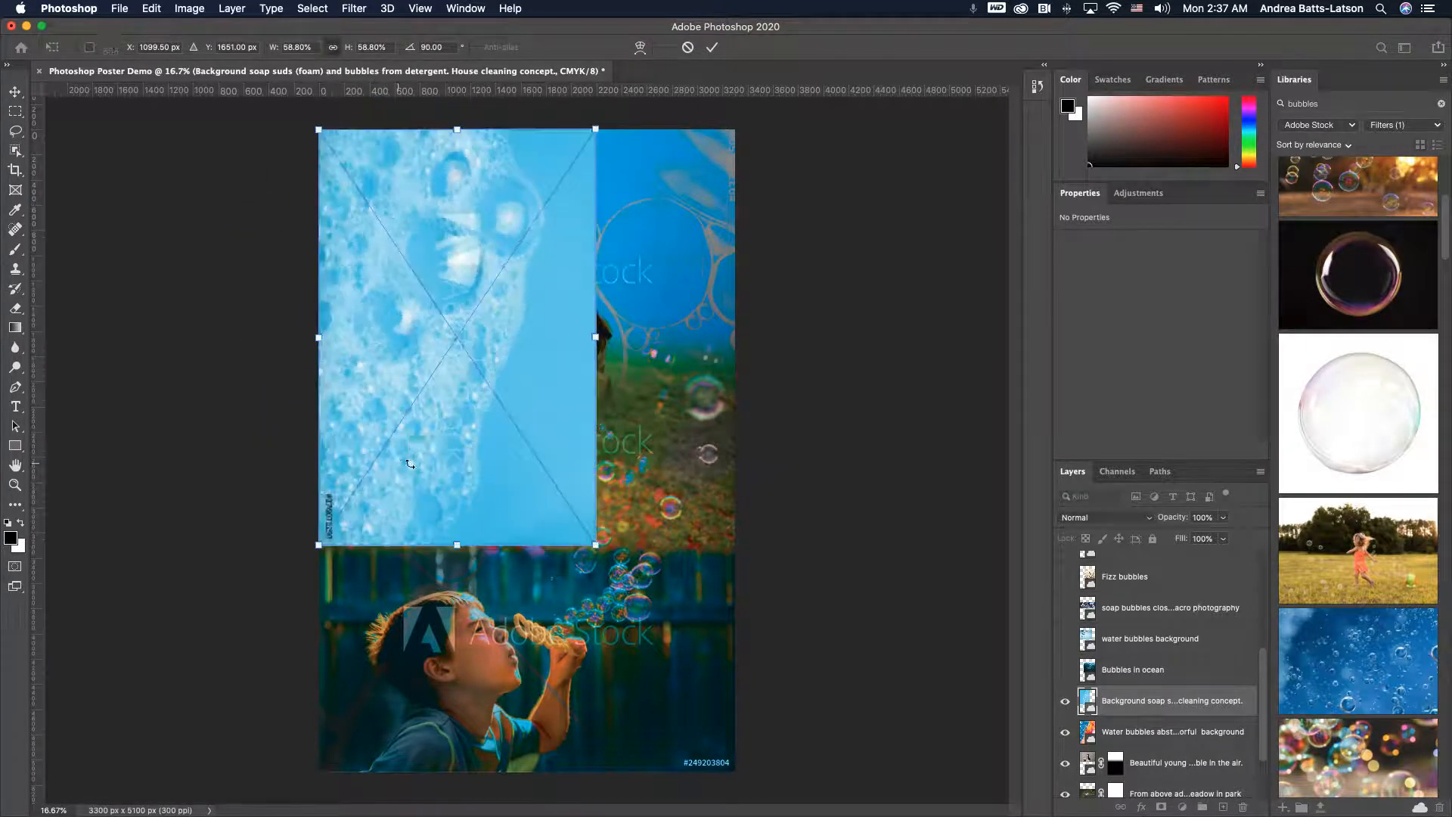
left_click_drag(596, 544, 717, 790)
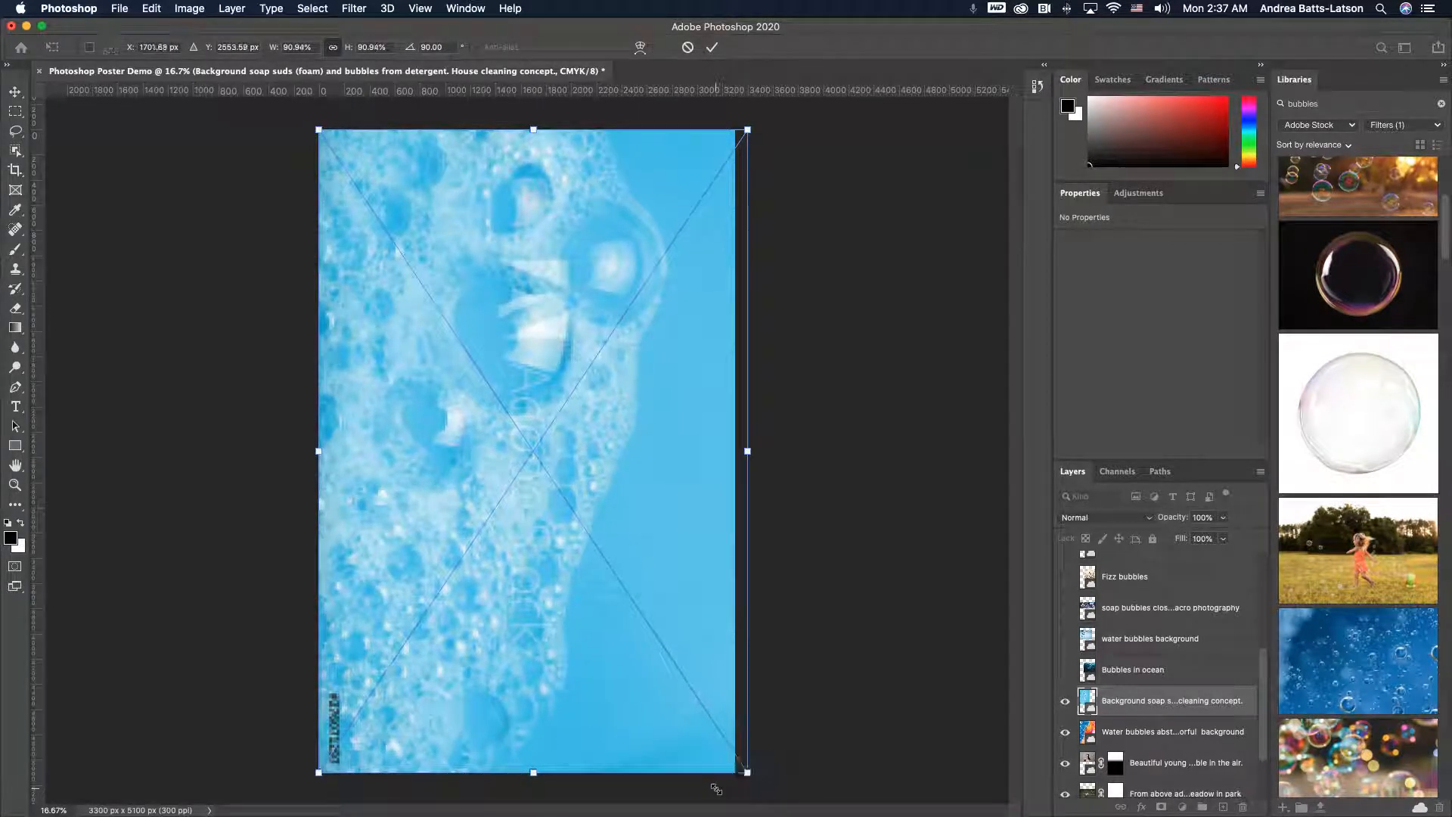
key("Return")
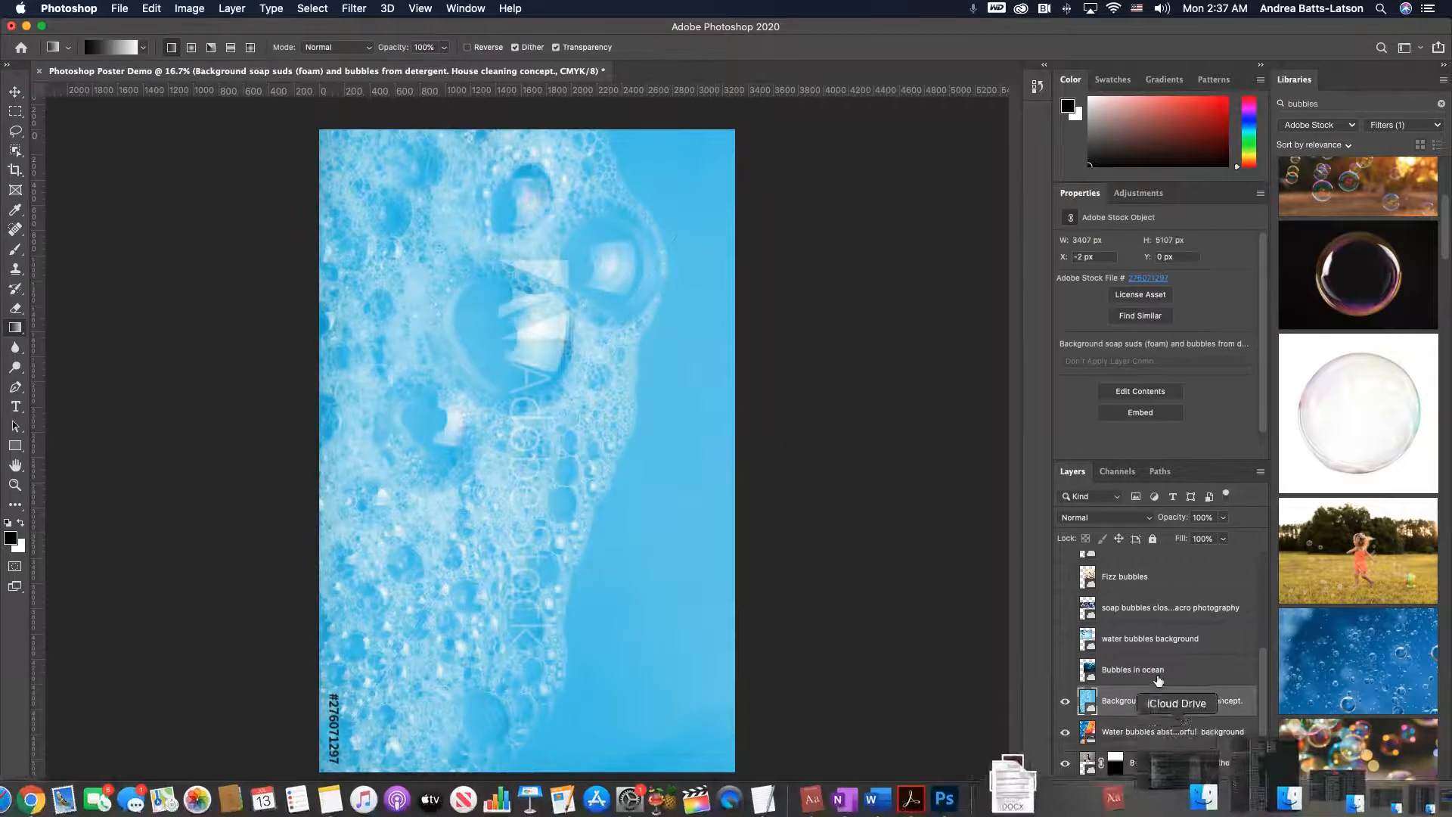
- Set the soap-suds foam layer's blend mode to Saturation
left_click(1148, 519)
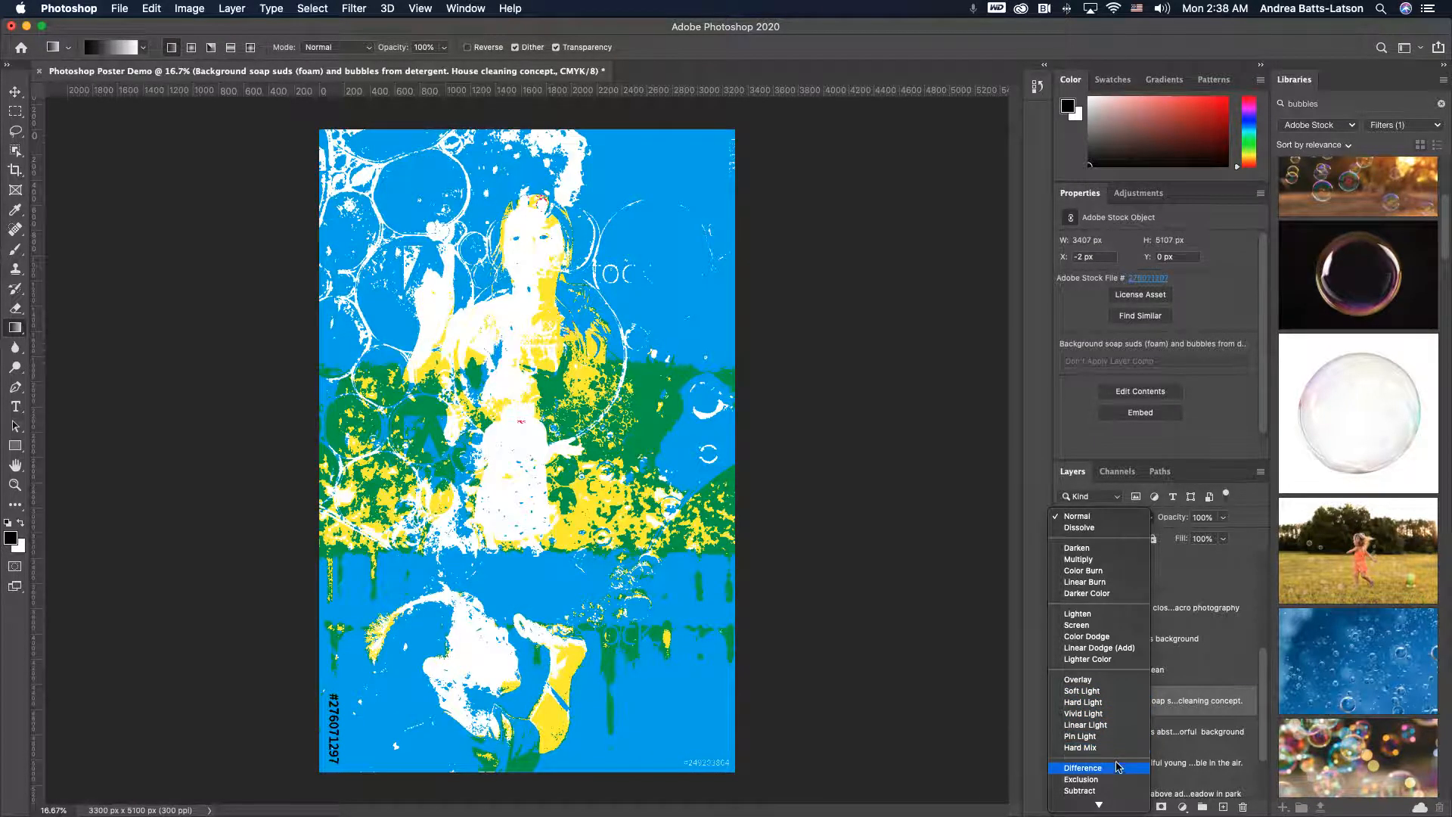
scroll(1118, 779, "down", 3)
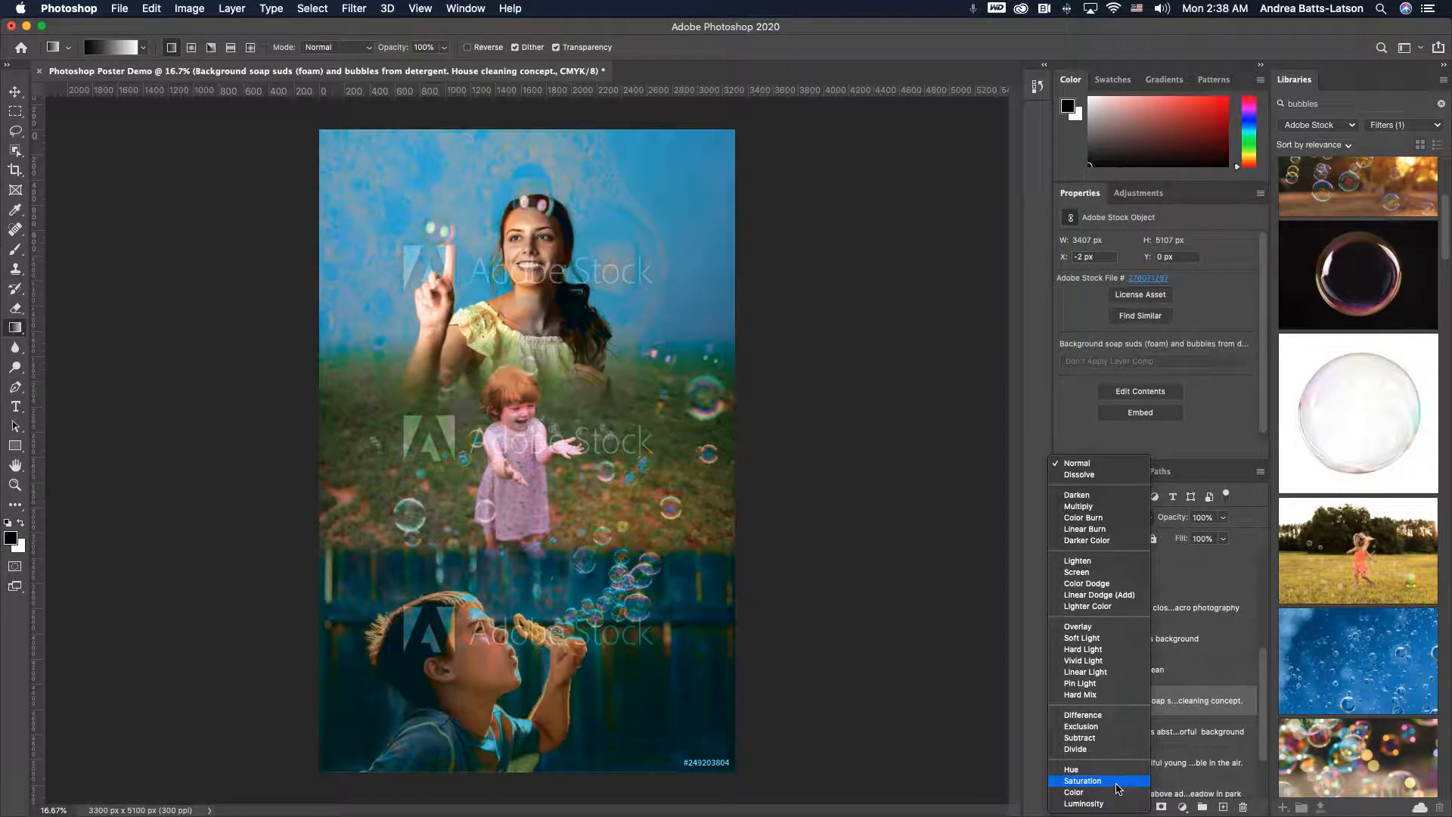
left_click(1118, 786)
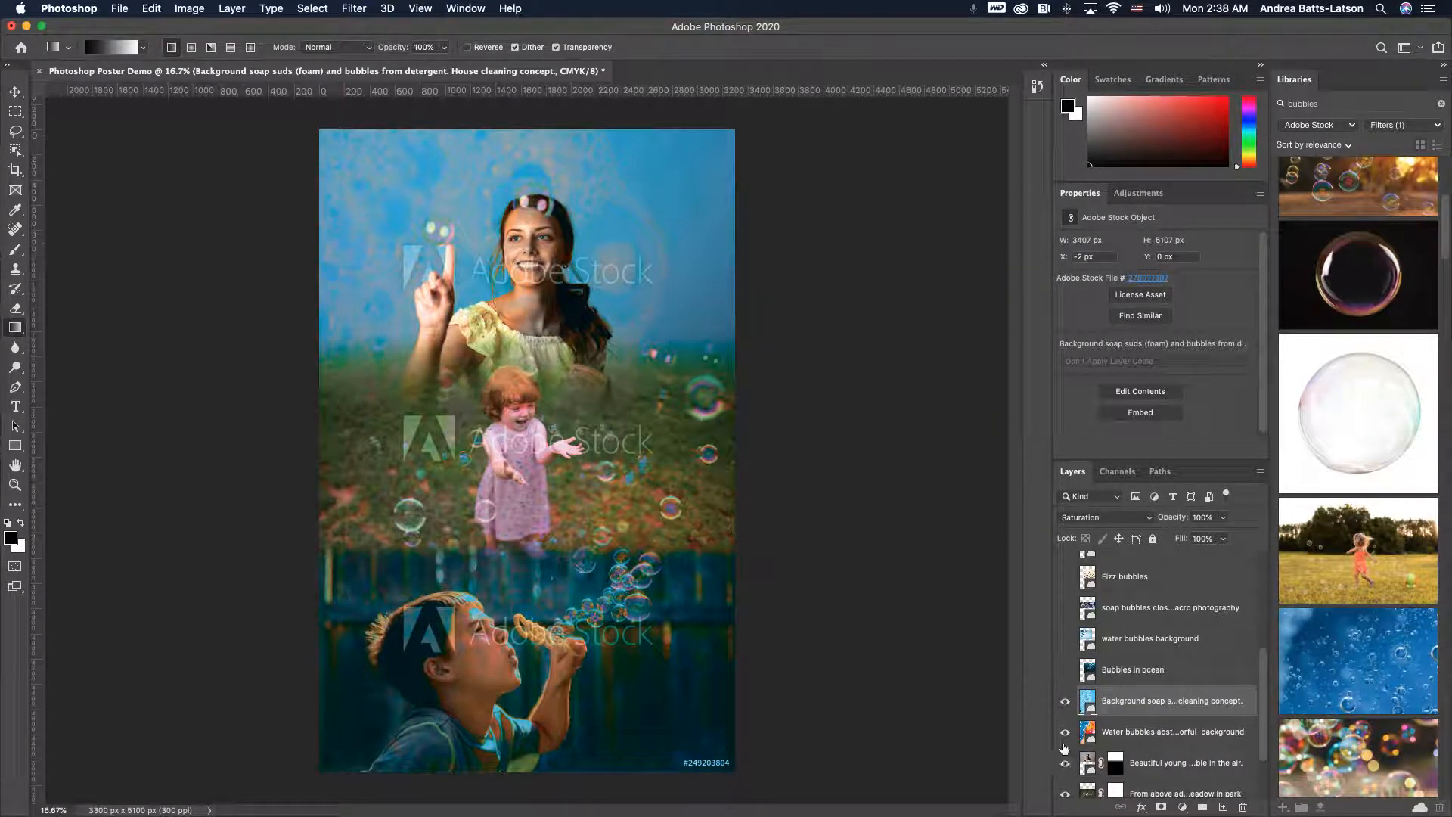
- Toggle the soap-suds layer's visibility repeatedly to compare the collage with and without it
left_click(1065, 701)
left_click(1065, 701)
left_click(1065, 701)
left_click(1065, 702)
left_click(1065, 702)
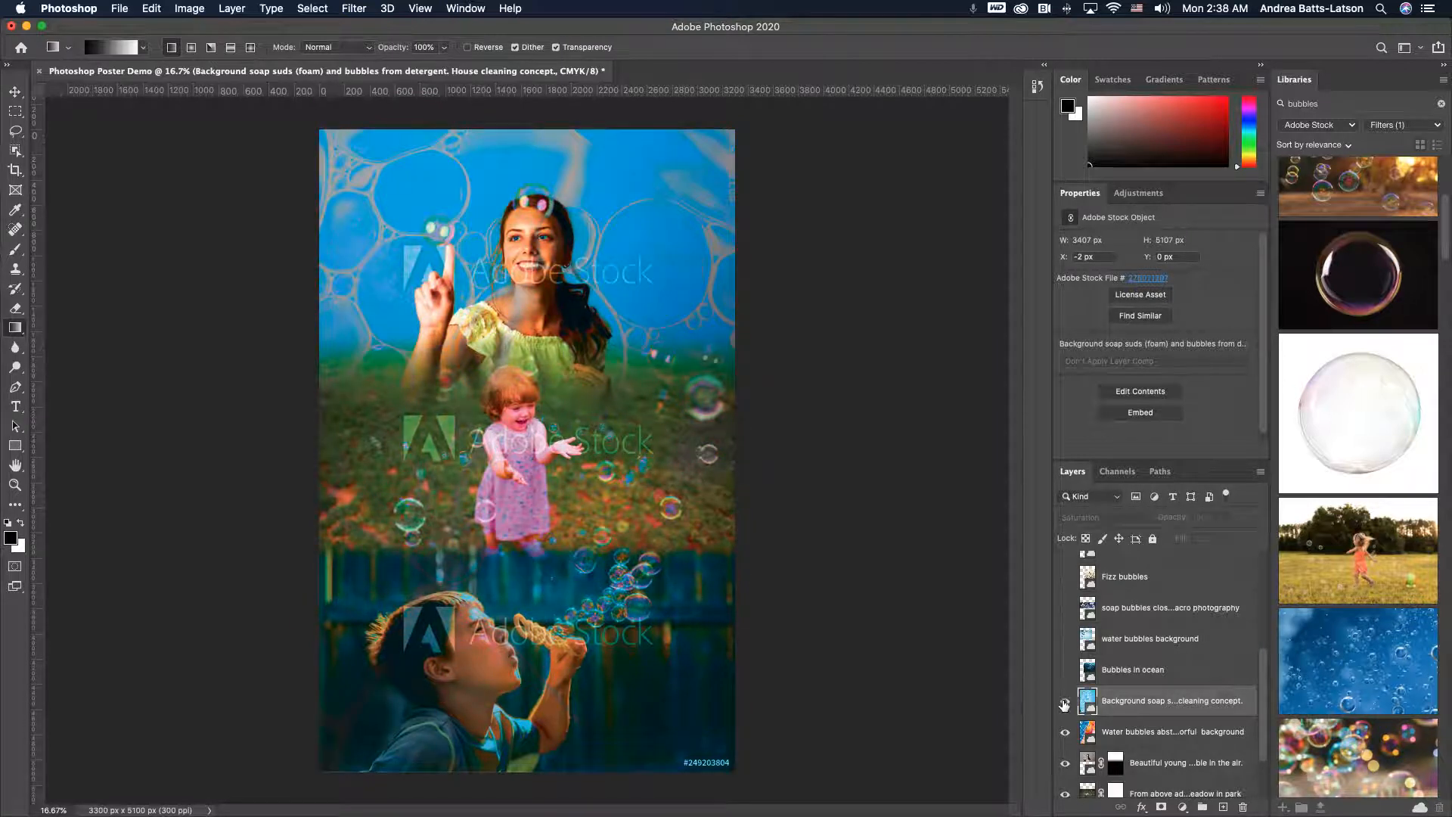
left_click(1065, 702)
left_click(1065, 704)
left_click(1065, 703)
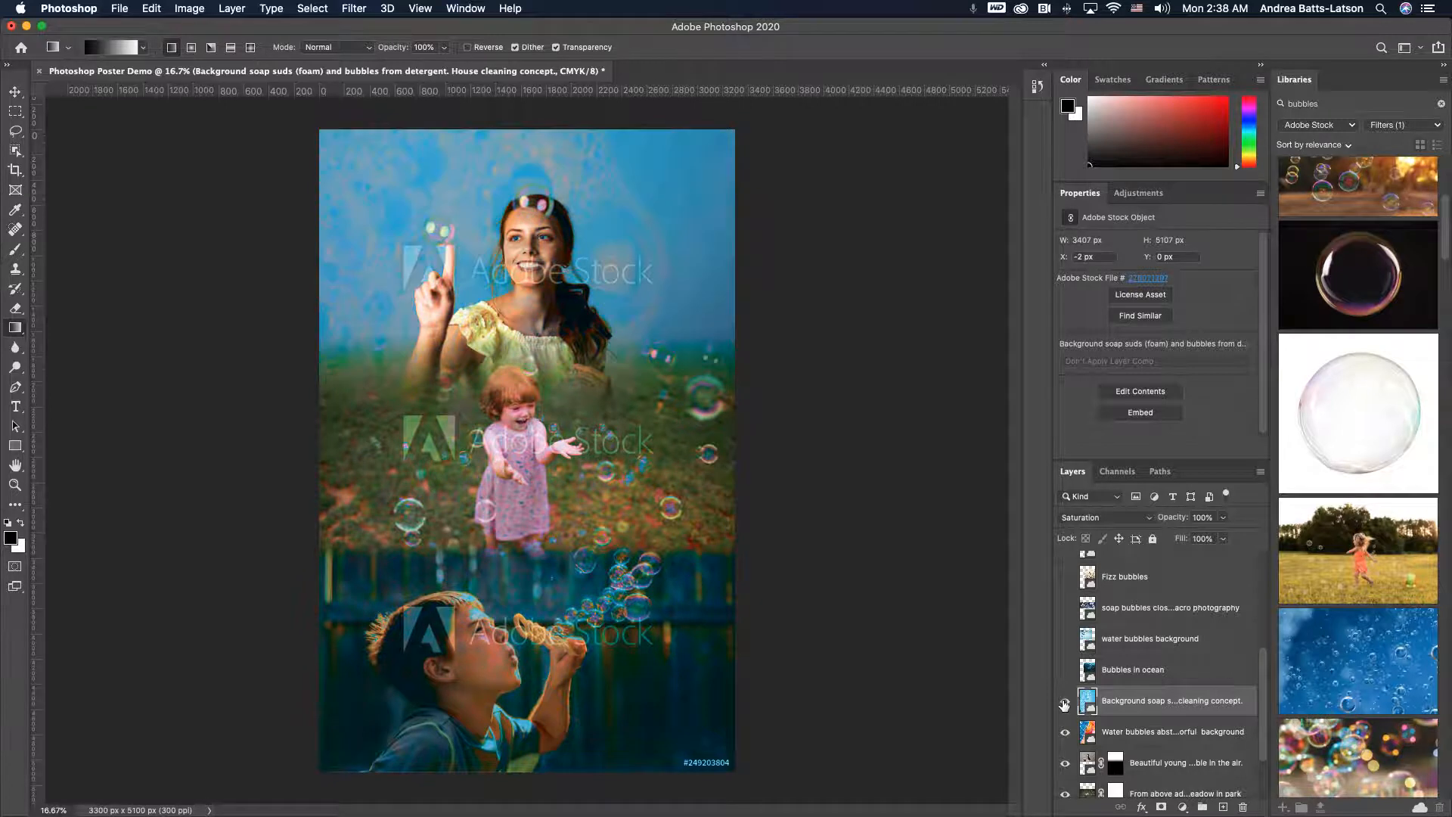
left_click(1065, 704)
left_click(1065, 703)
- Preview the ocean bubbles layer, then turn on the water bubbles background layer
left_click(1066, 671)
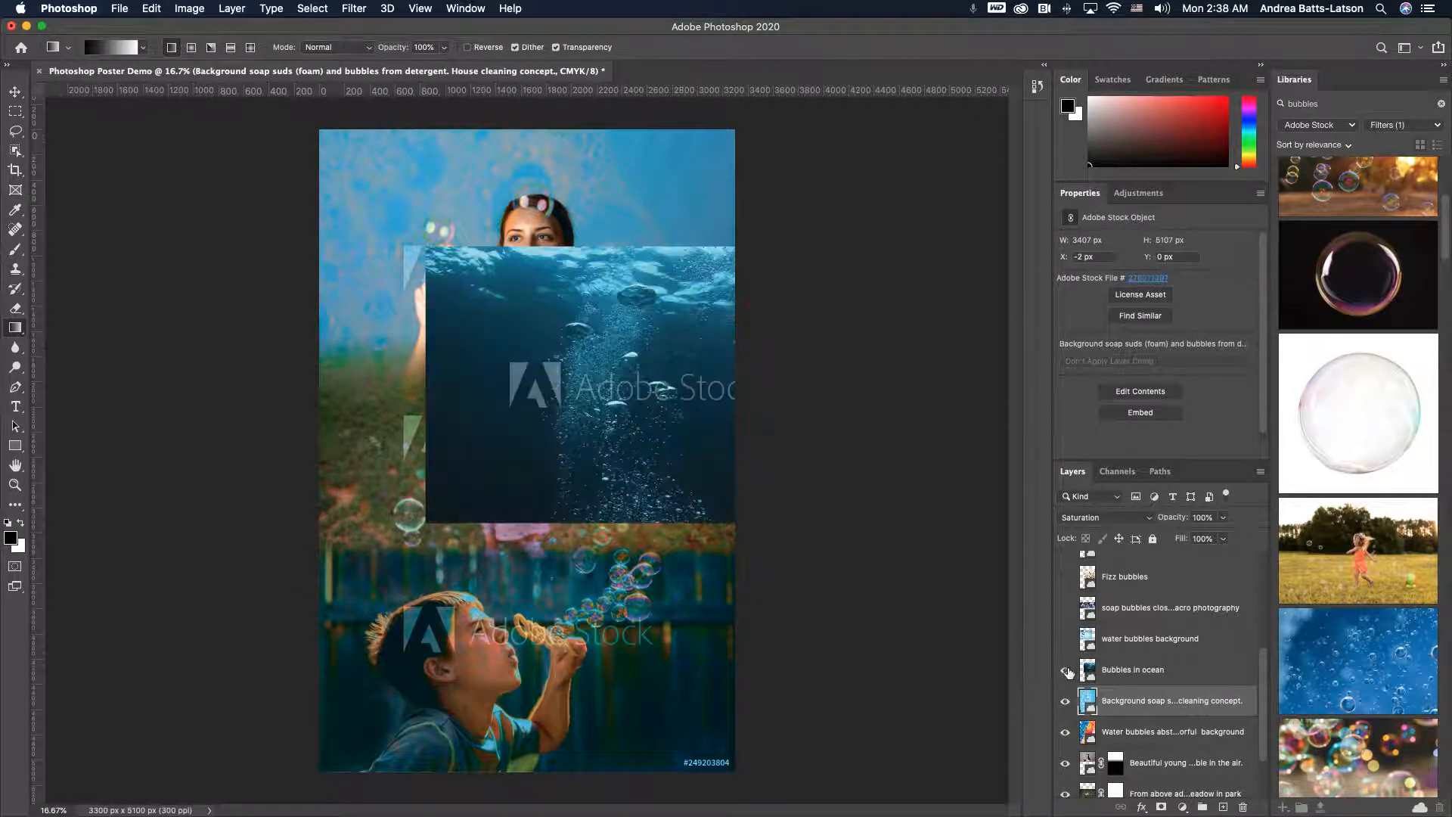
left_click(1065, 670)
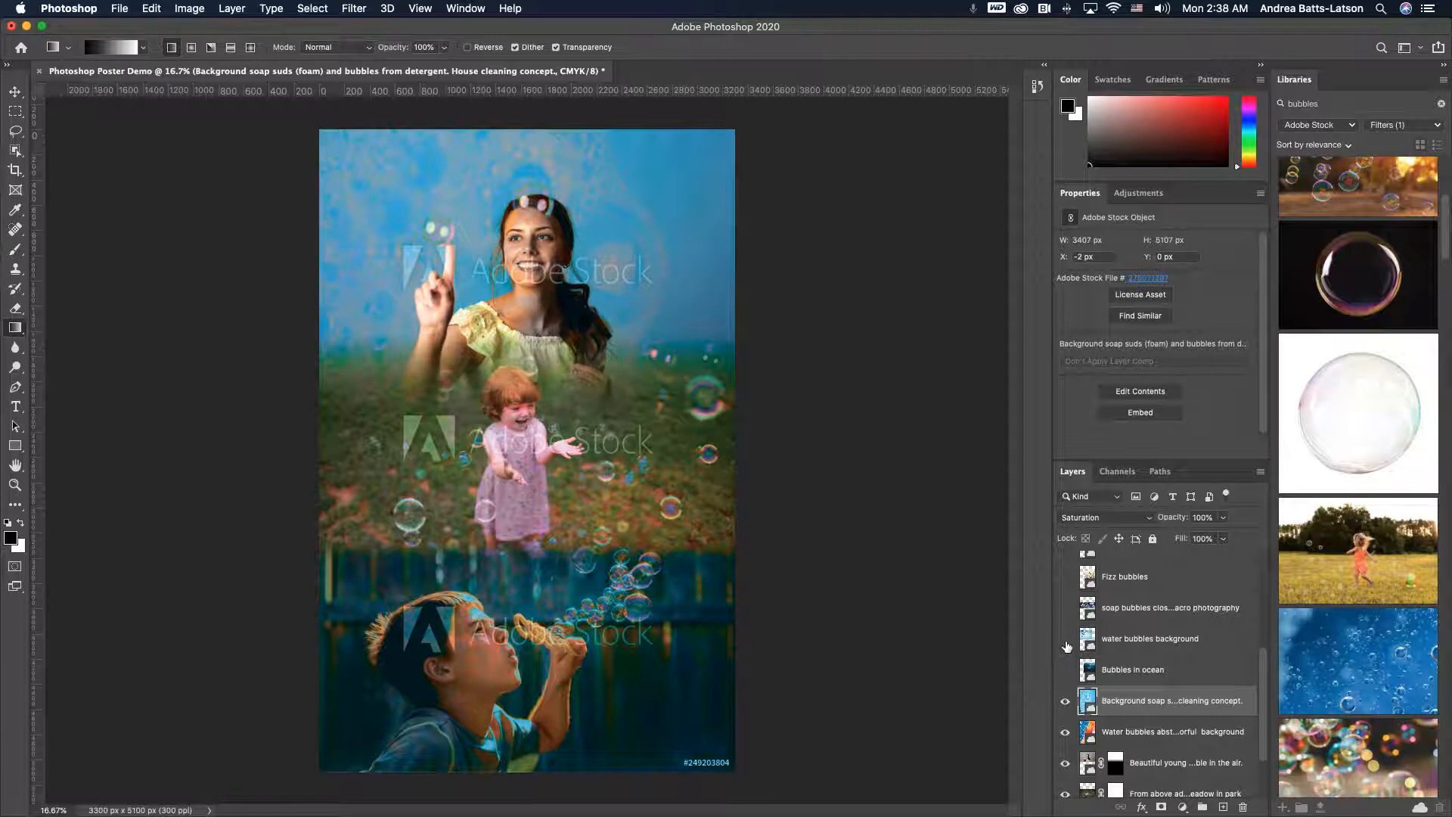
left_click(1066, 640)
left_click(1066, 640)
left_click(1067, 640)
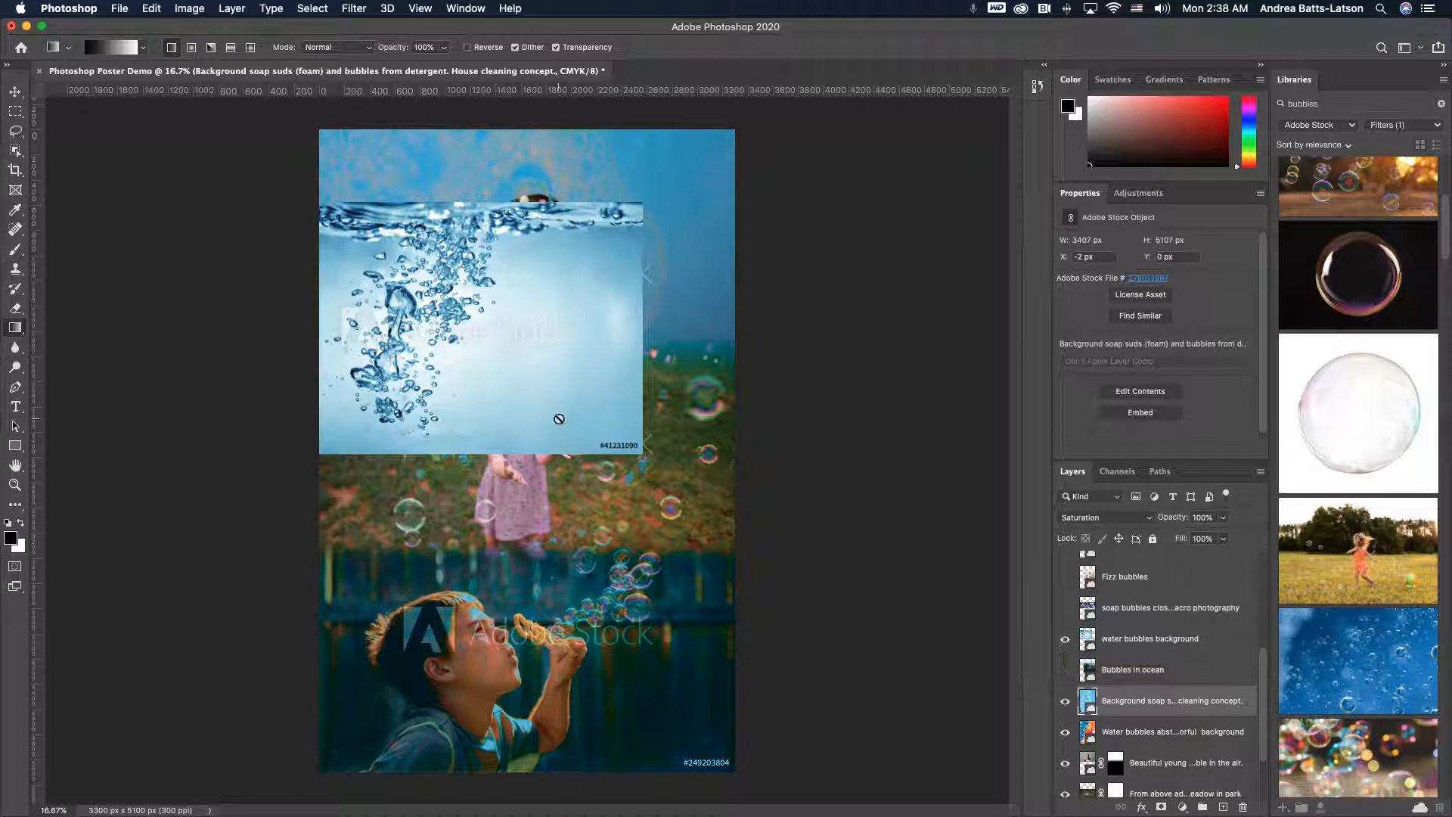
- Select the water bubbles background layer and try to draw a gradient on it
left_click(484, 321)
left_click(835, 283)
left_click(1119, 642)
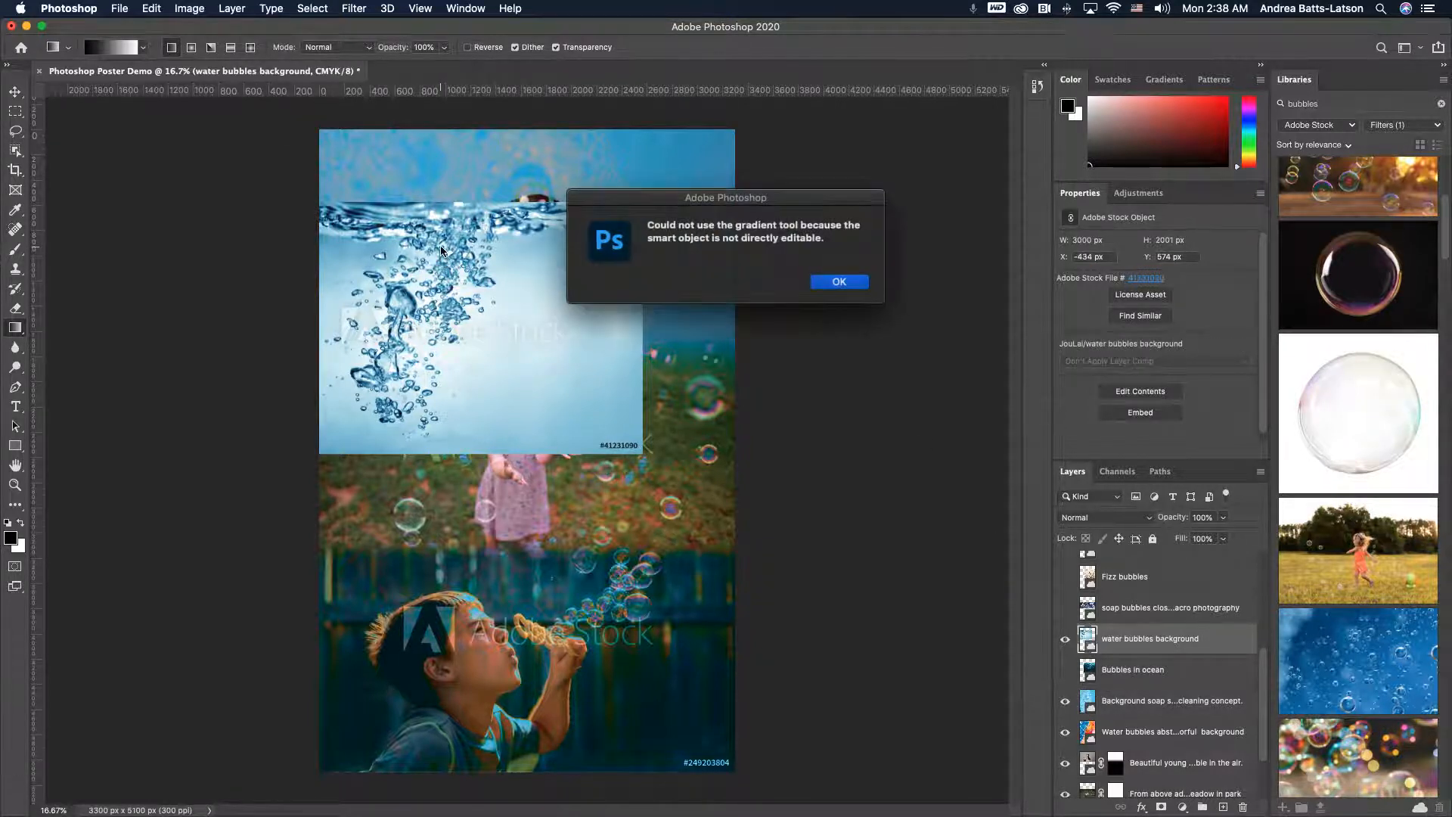
left_click(825, 283)
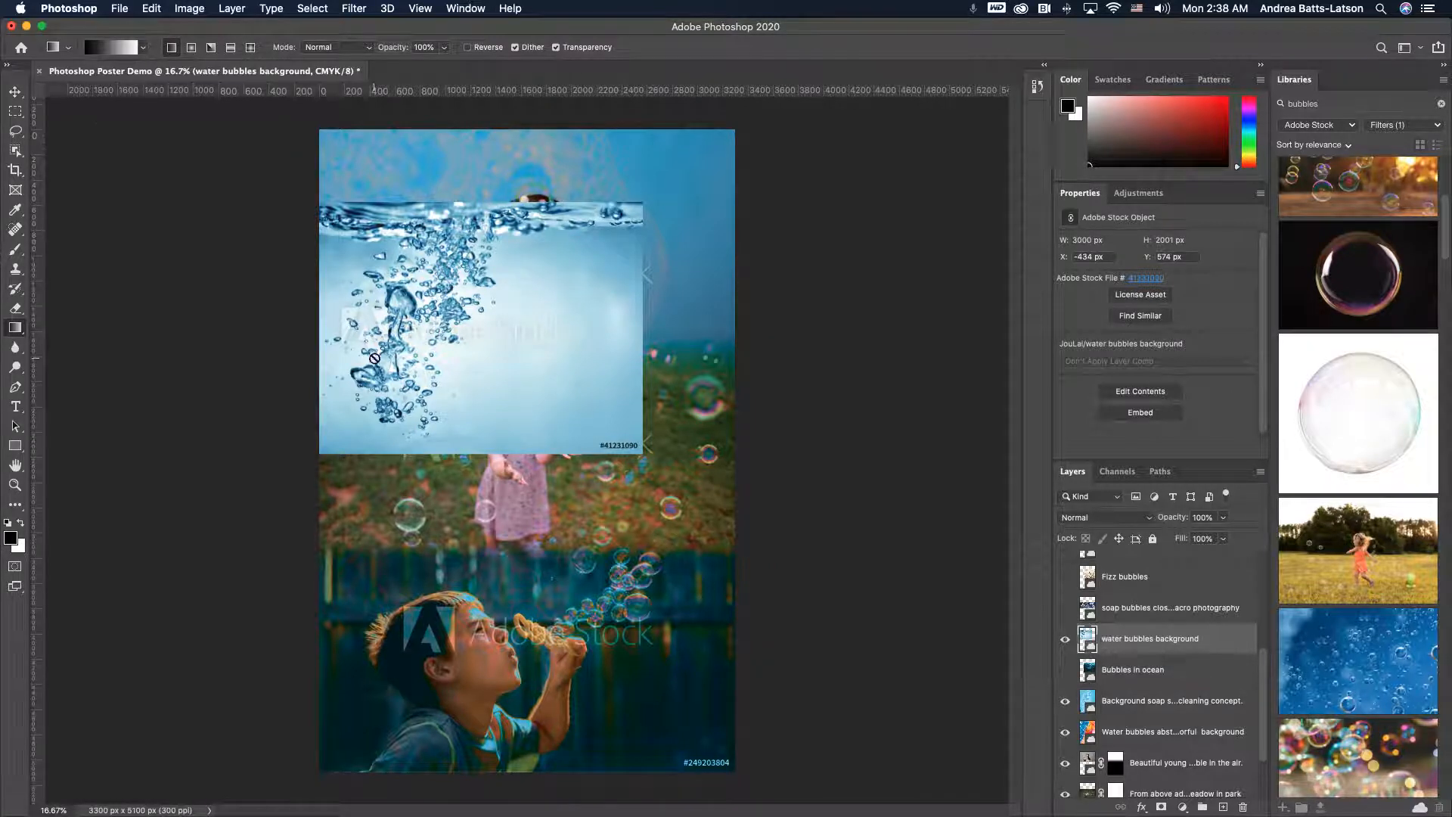
- Free-transform the water bubbles image: move it to the poster's top edge and scale it to about 110% to span the full width
key("super+t")
left_click_drag(456, 278, 511, 204)
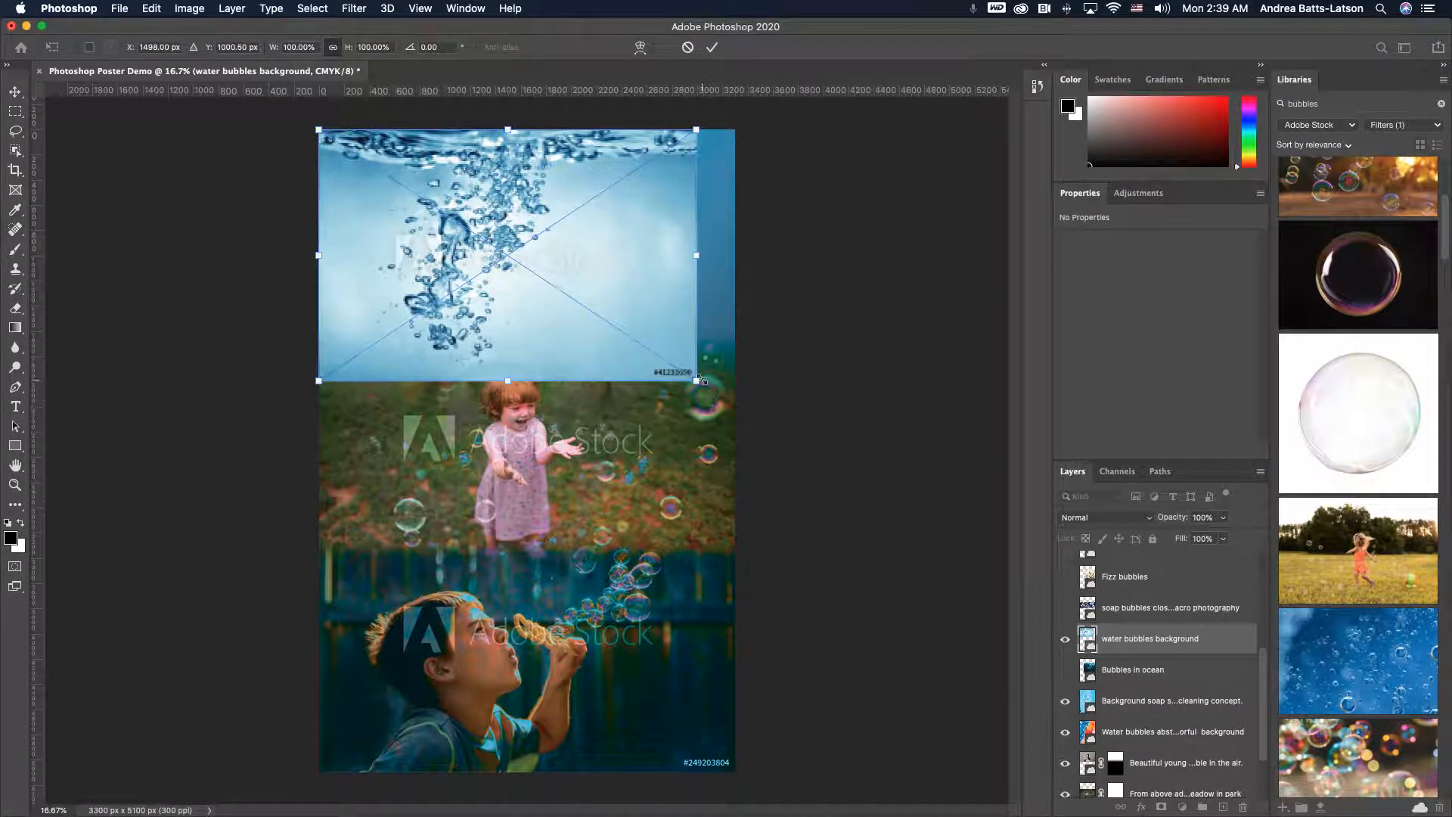
left_click_drag(697, 379, 739, 403)
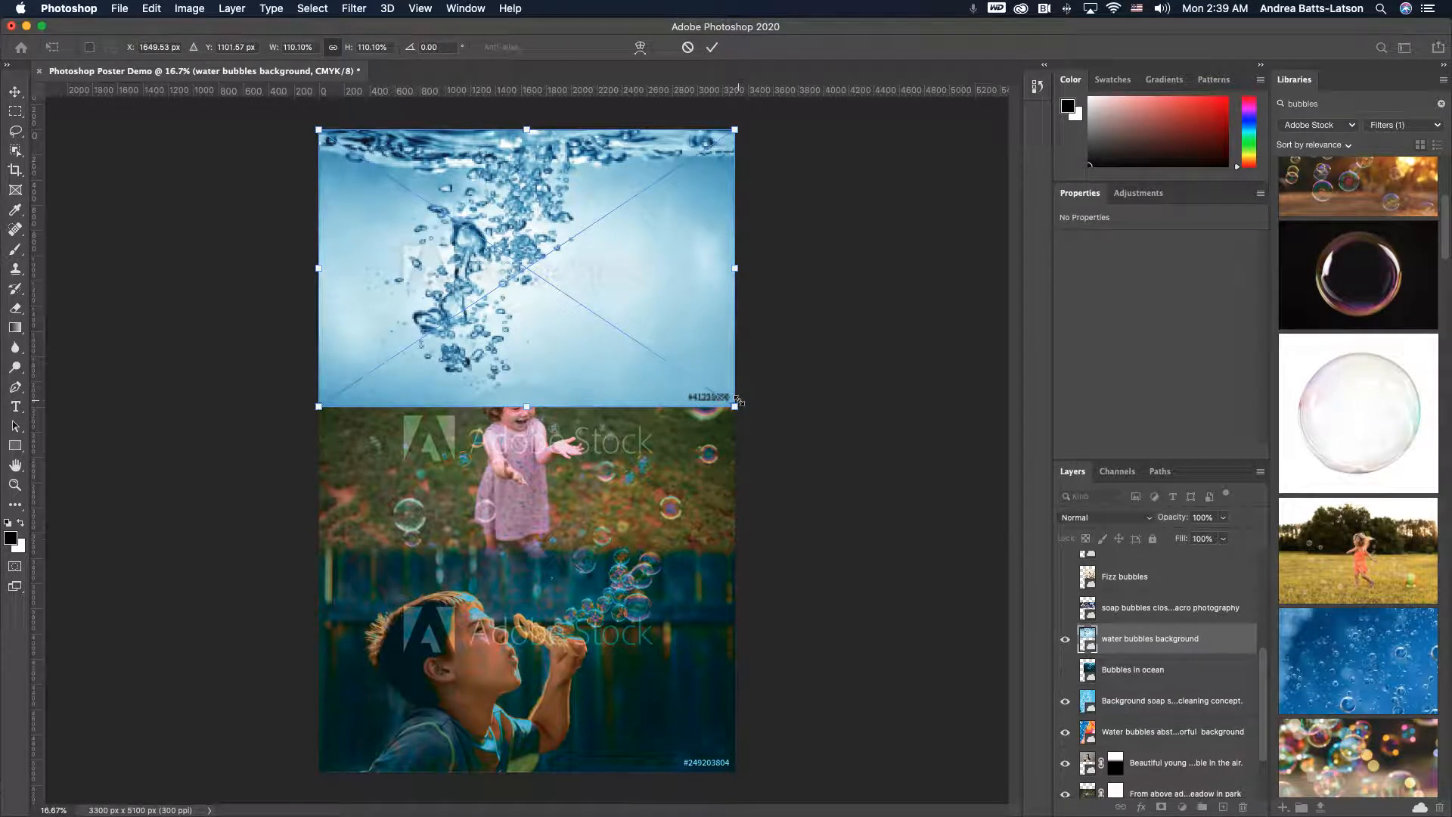
key("Return")
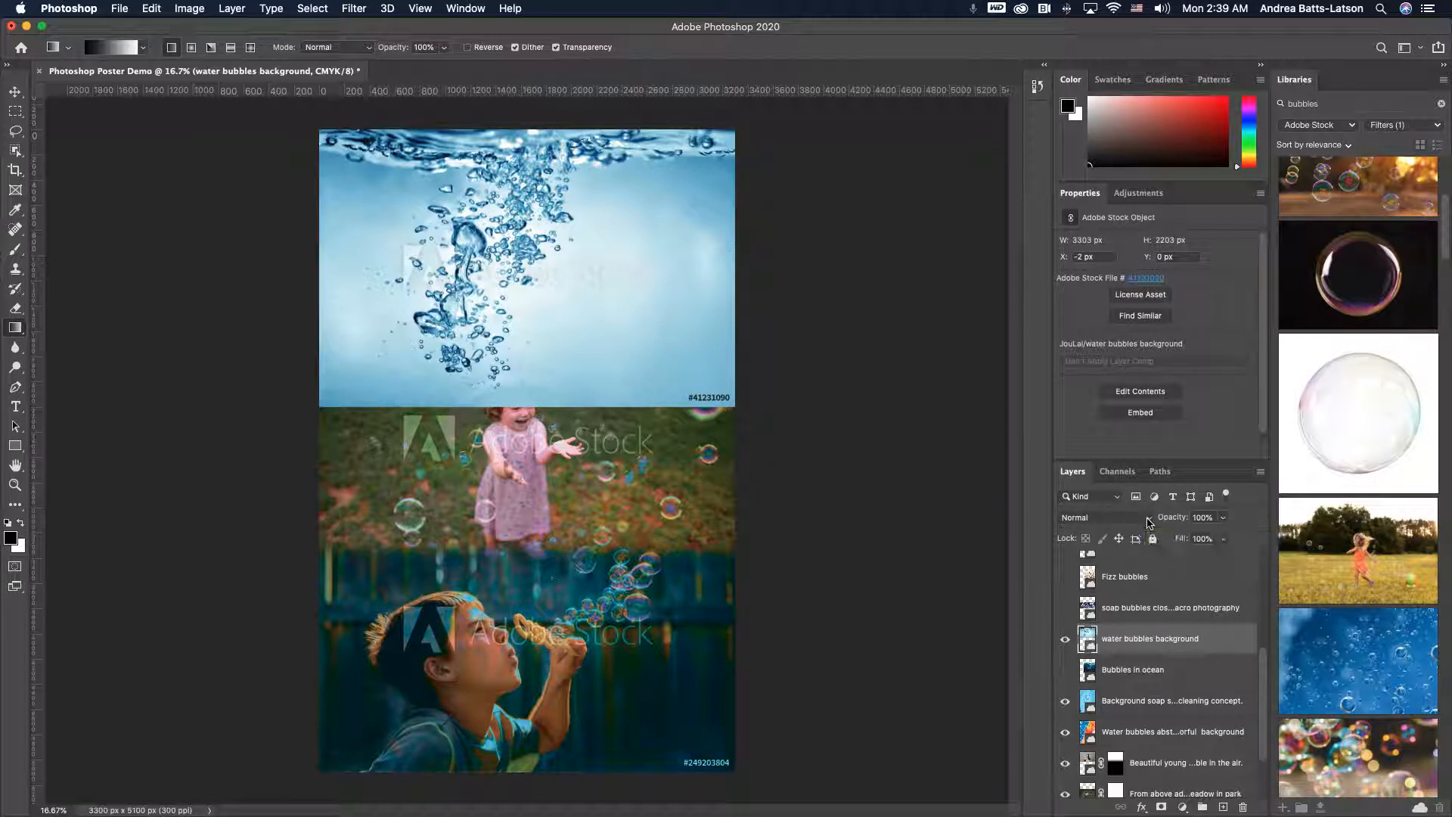
- Set the water bubbles background layer's blend mode to Saturation
mouse_move(1142, 642)
left_mouse_down()
mouse_move(1138, 711)
mouse_move(1129, 649)
left_mouse_up()
left_click(1149, 519)
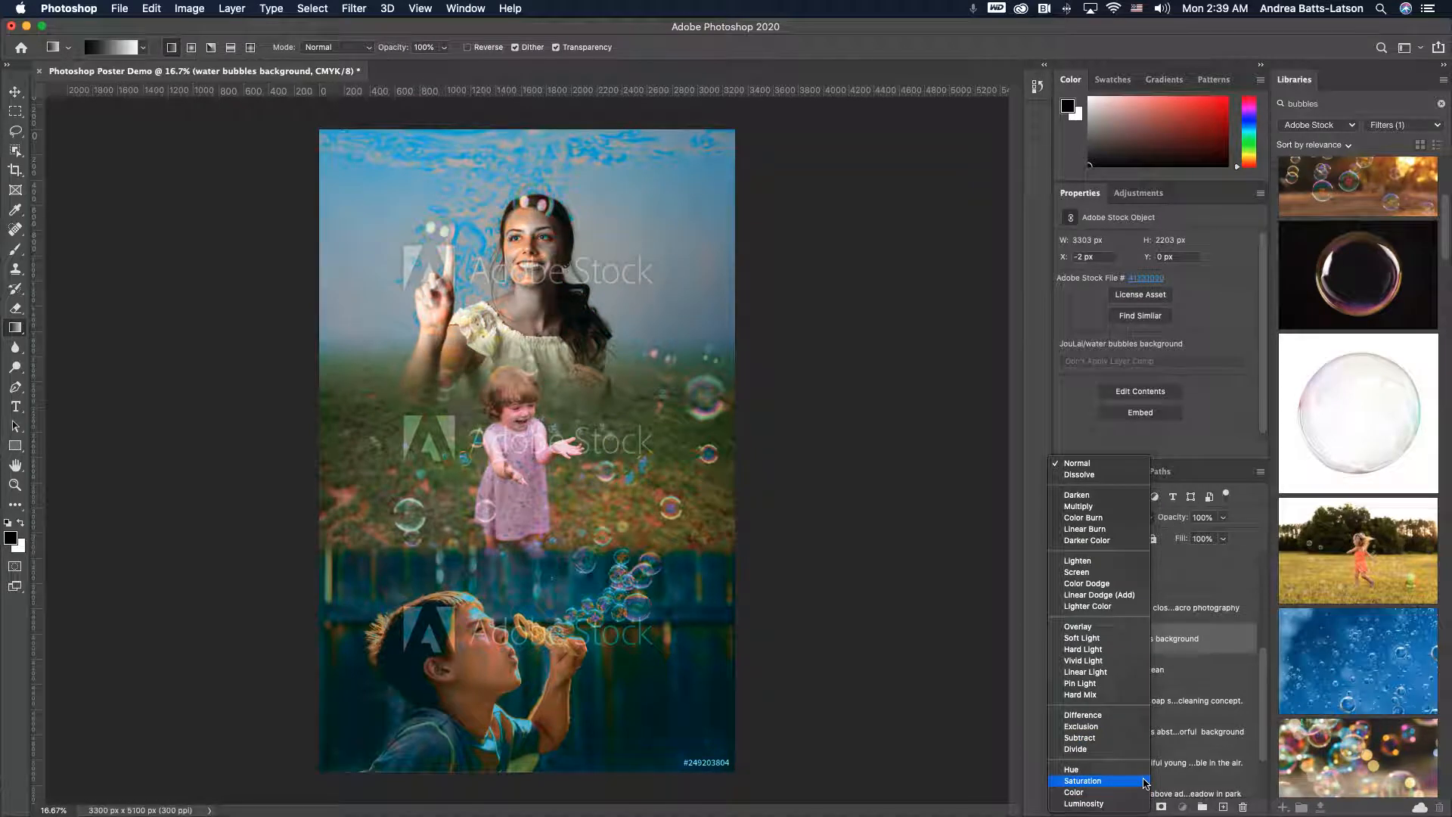
left_click(1146, 783)
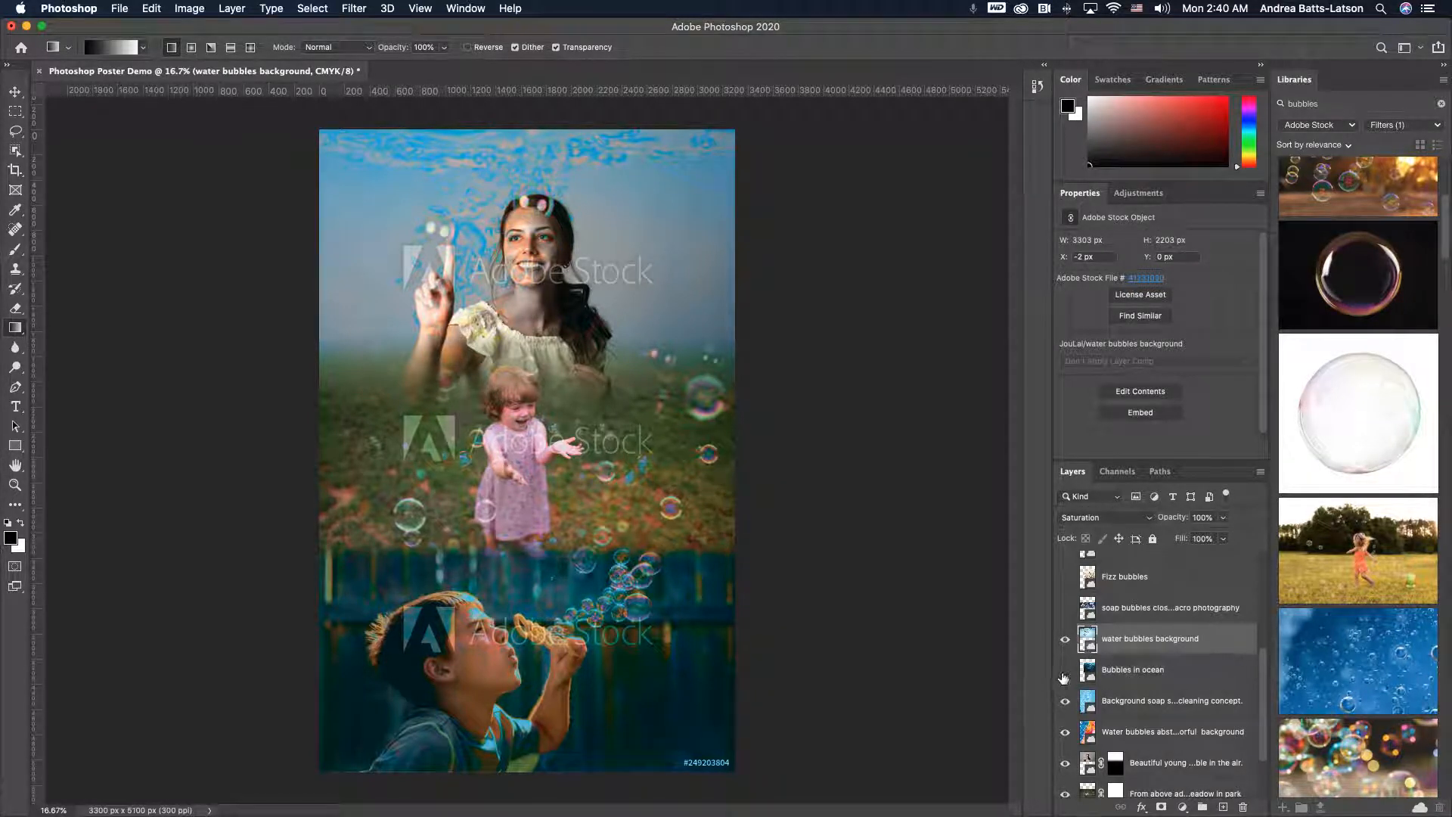
- Show the ocean bubbles layer and free-transform it into the bottom section of the poster
left_click(1065, 671)
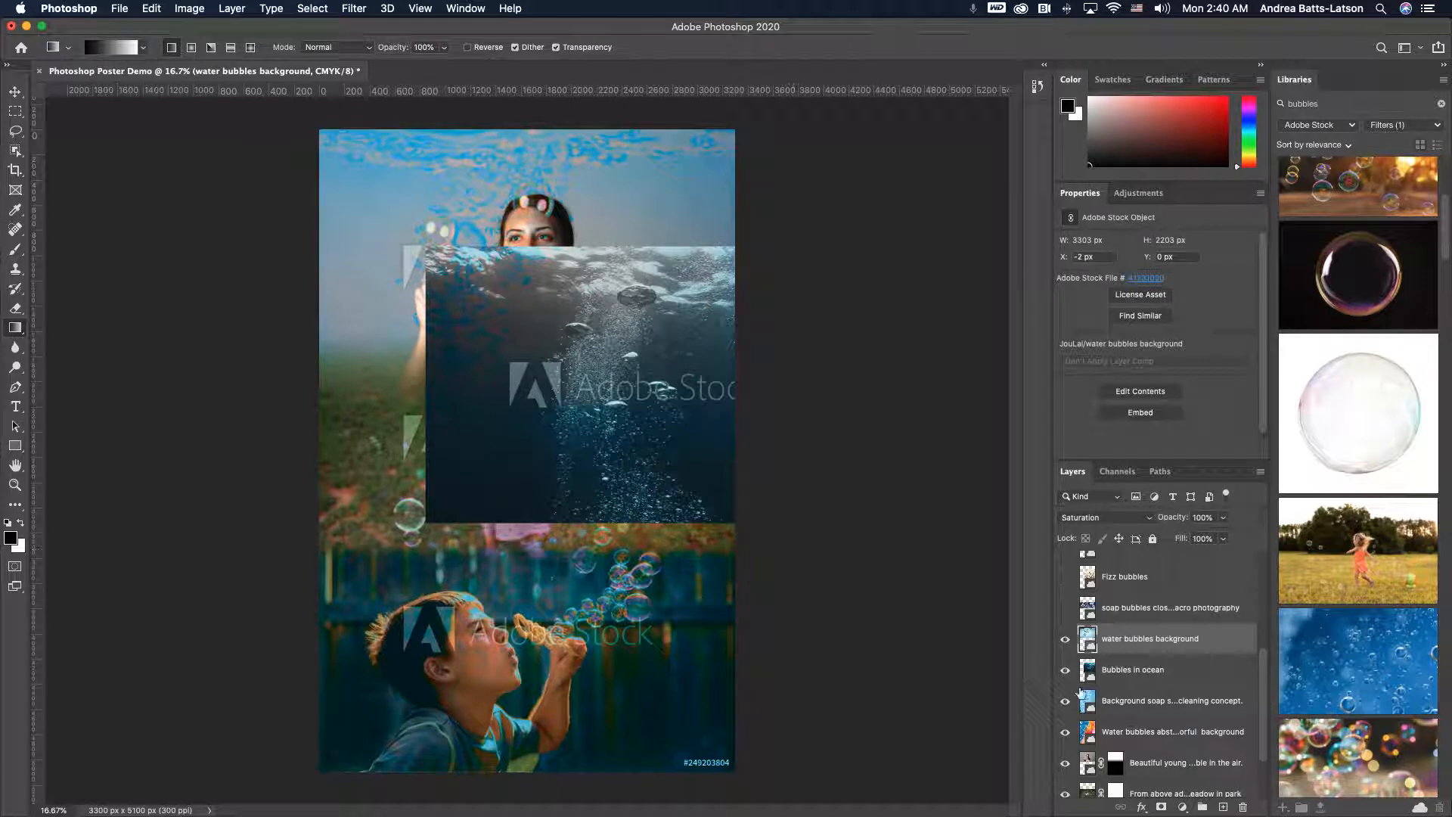
left_click(1125, 675)
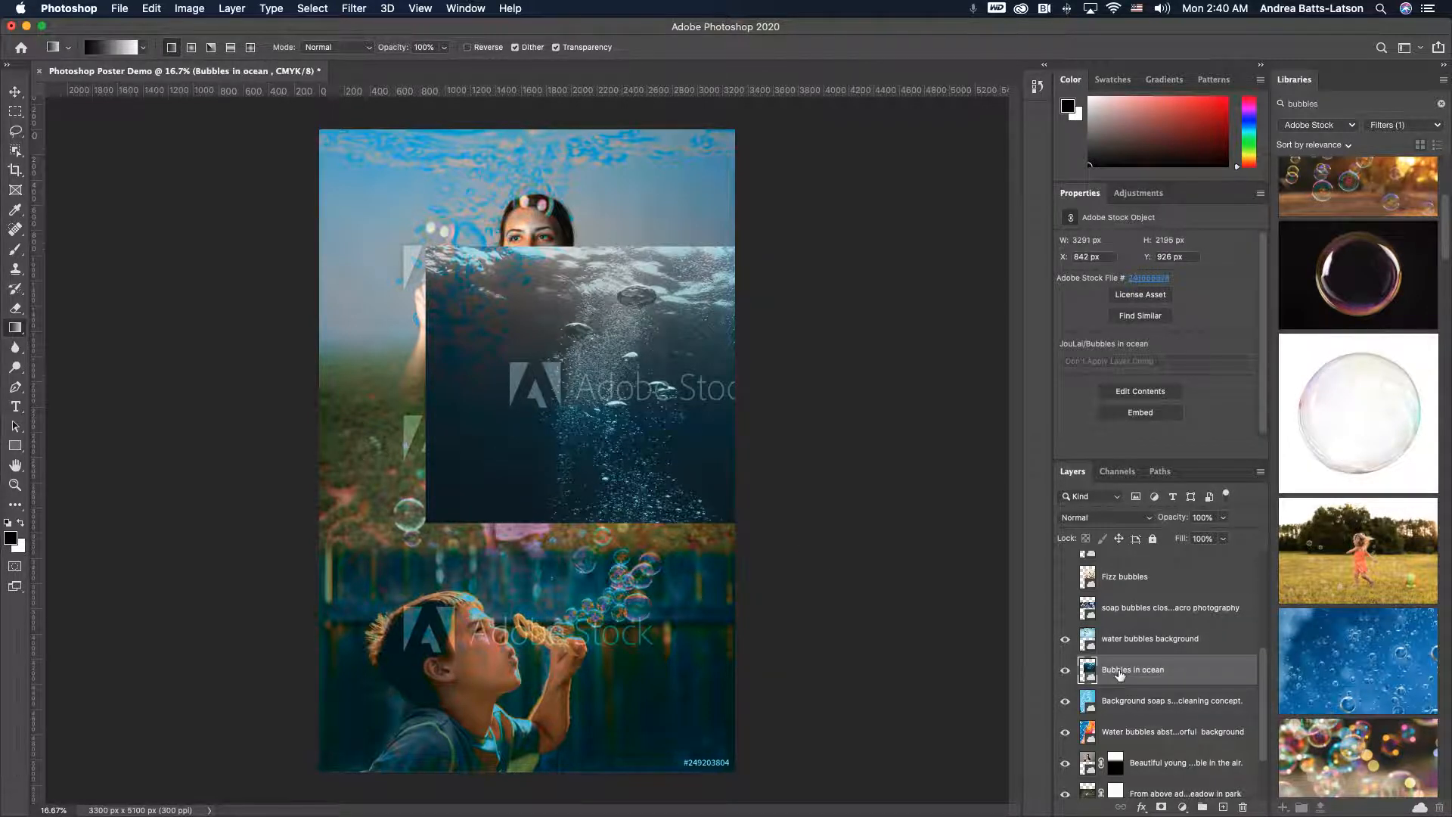
key("ctrl+t")
left_click_drag(557, 403, 448, 657)
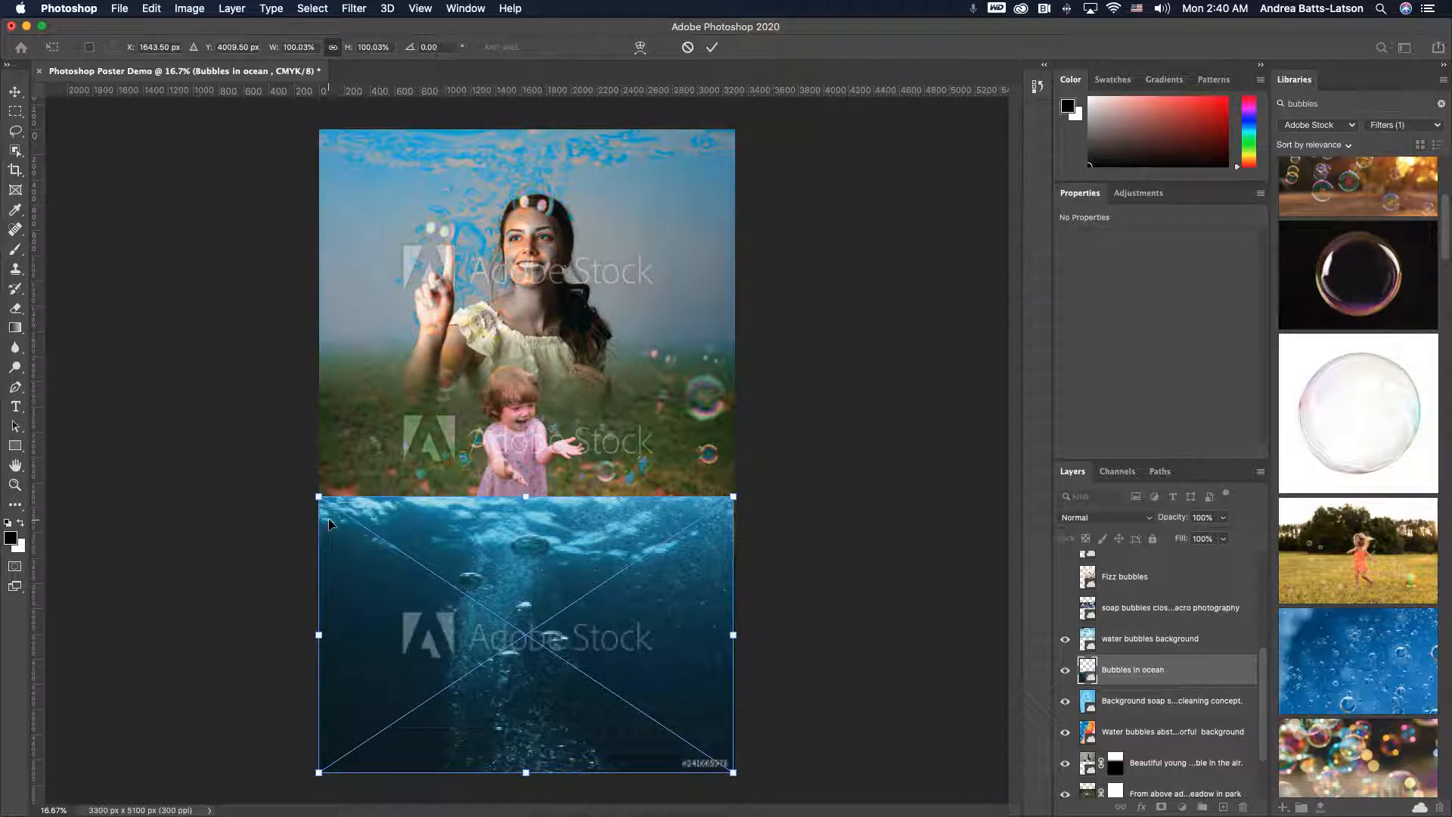
left_click_drag(447, 568, 451, 597)
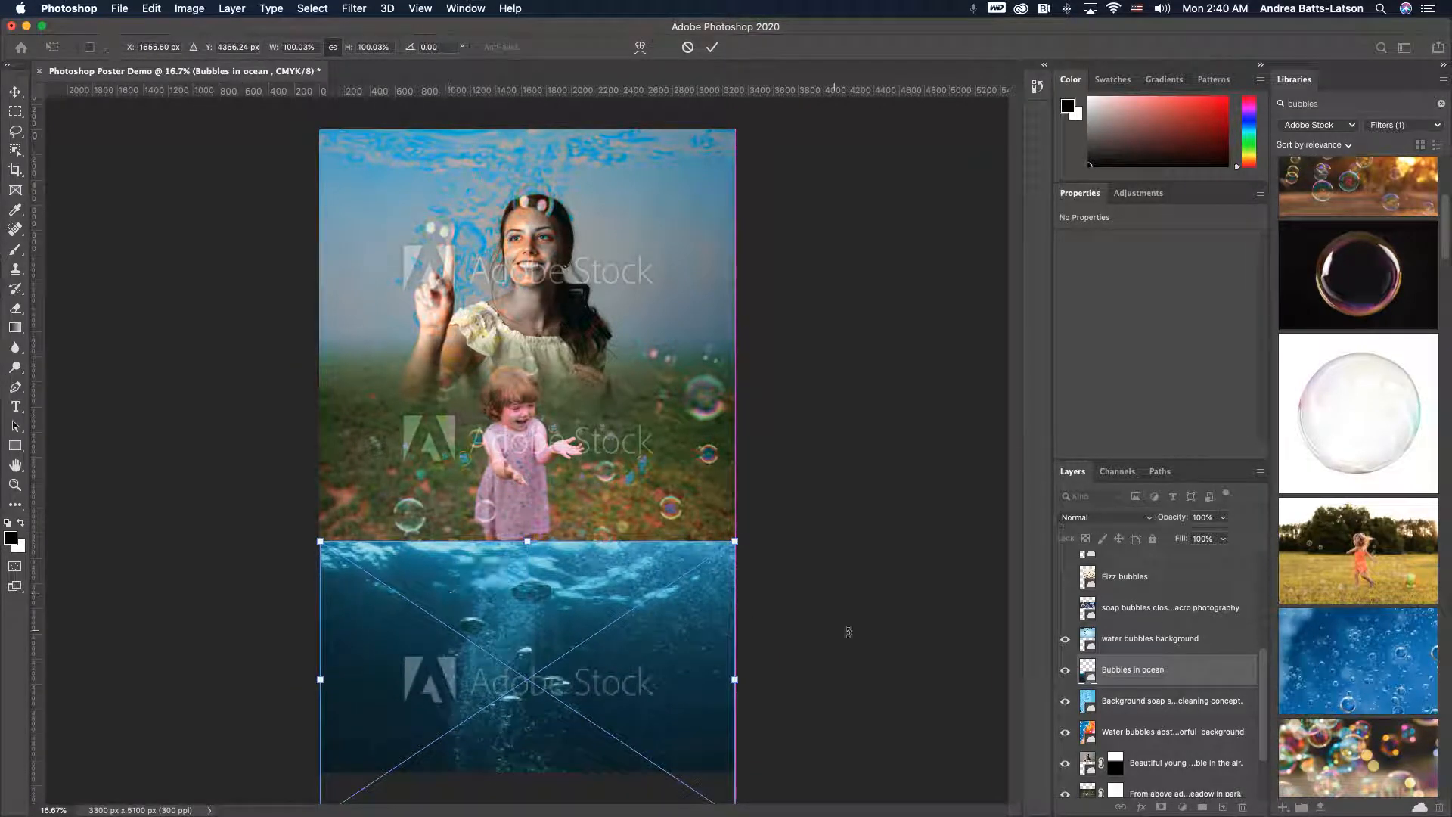
key("Return")
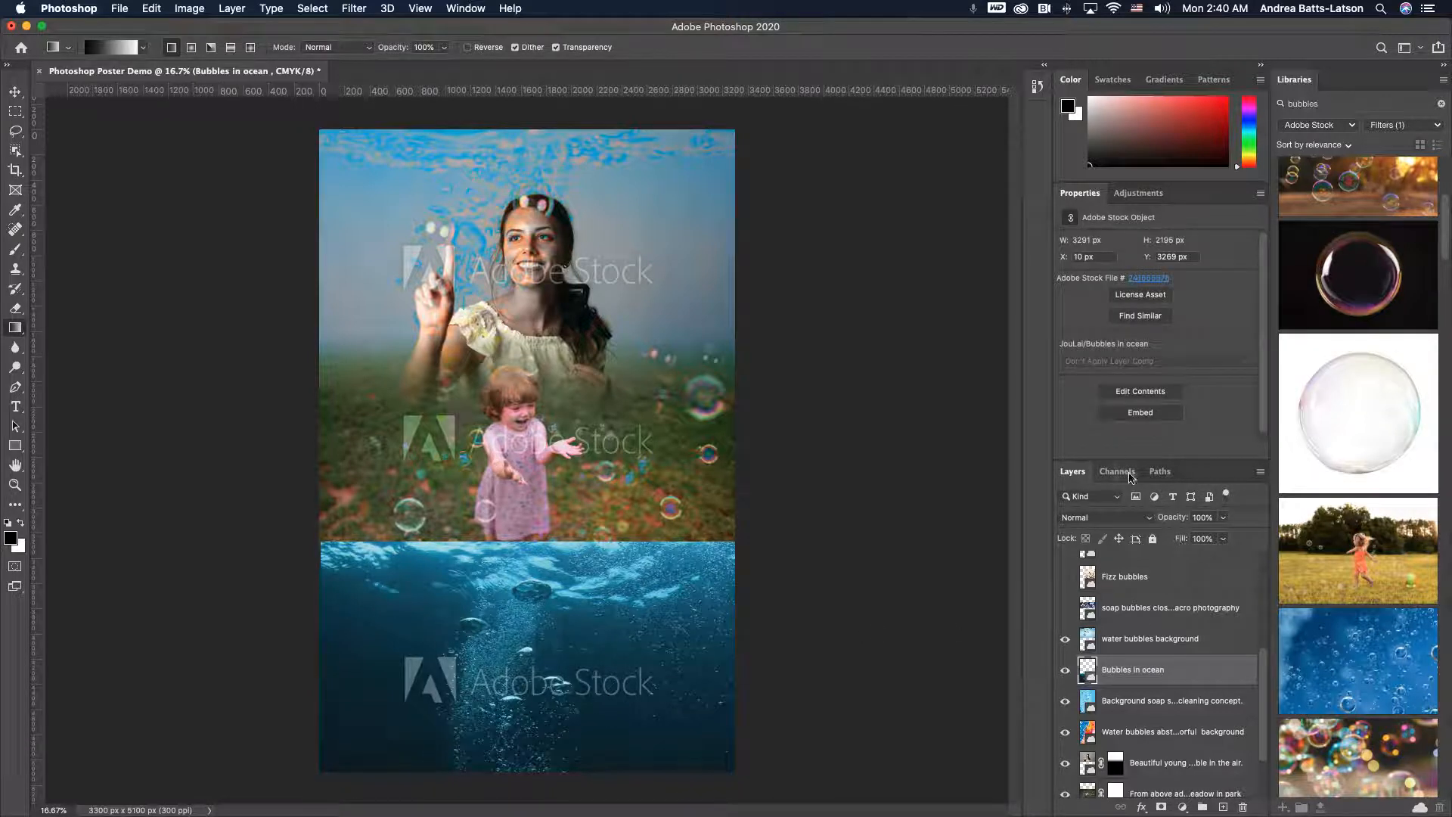
- Set the ocean bubbles layer's blend mode to Screen
left_click(1146, 515)
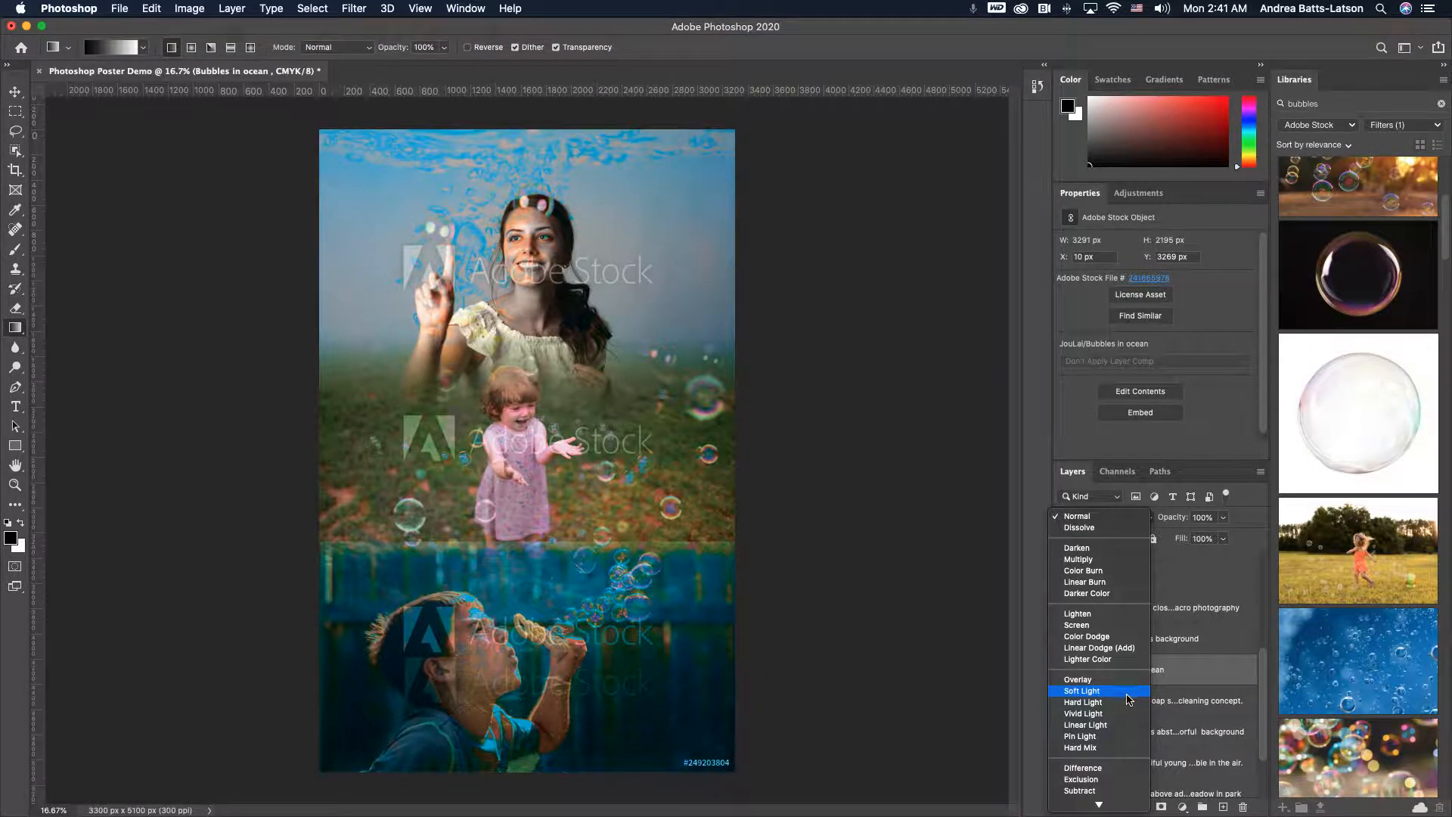
scroll(1127, 795, "down", 3)
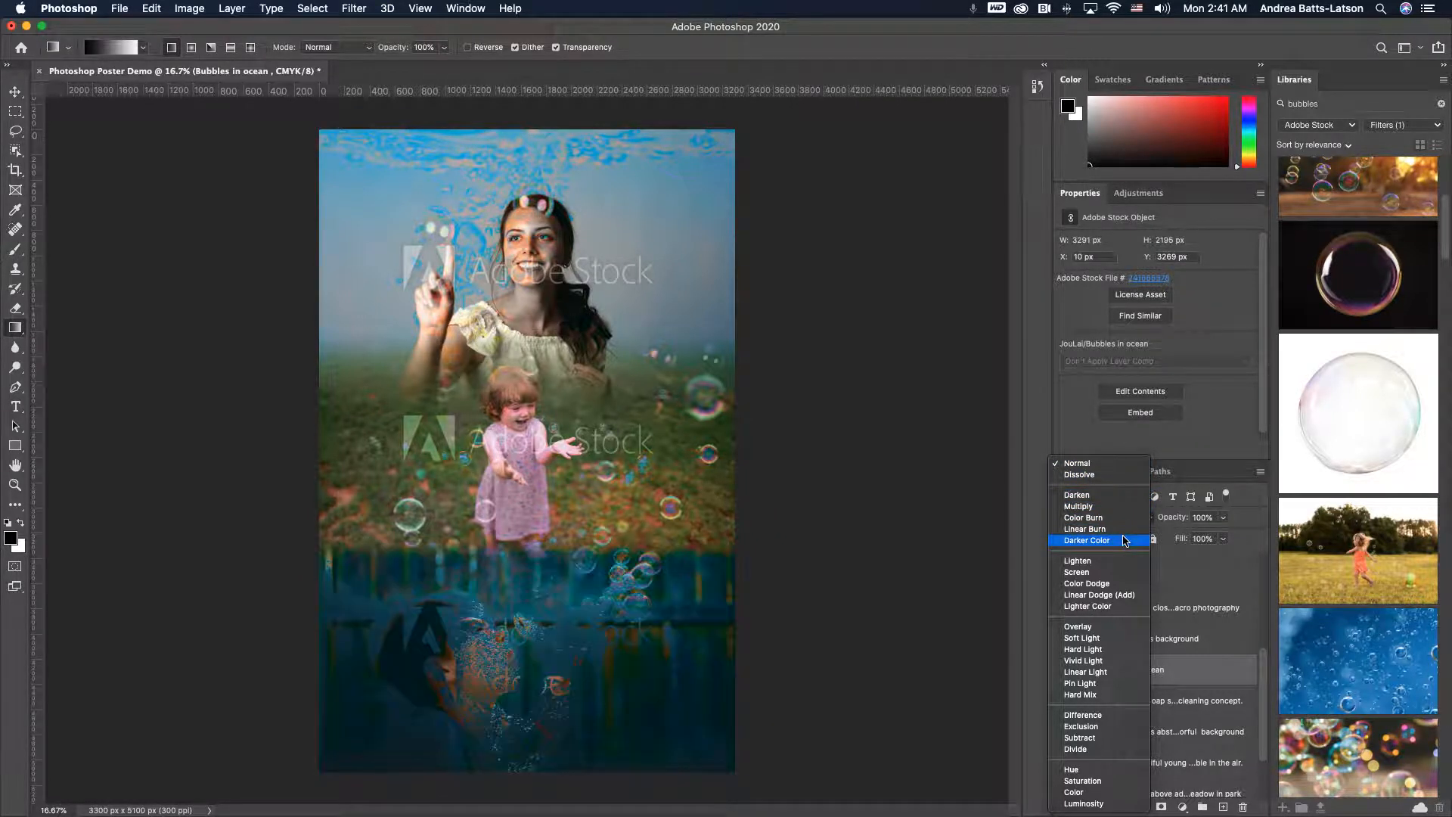
left_click(1125, 575)
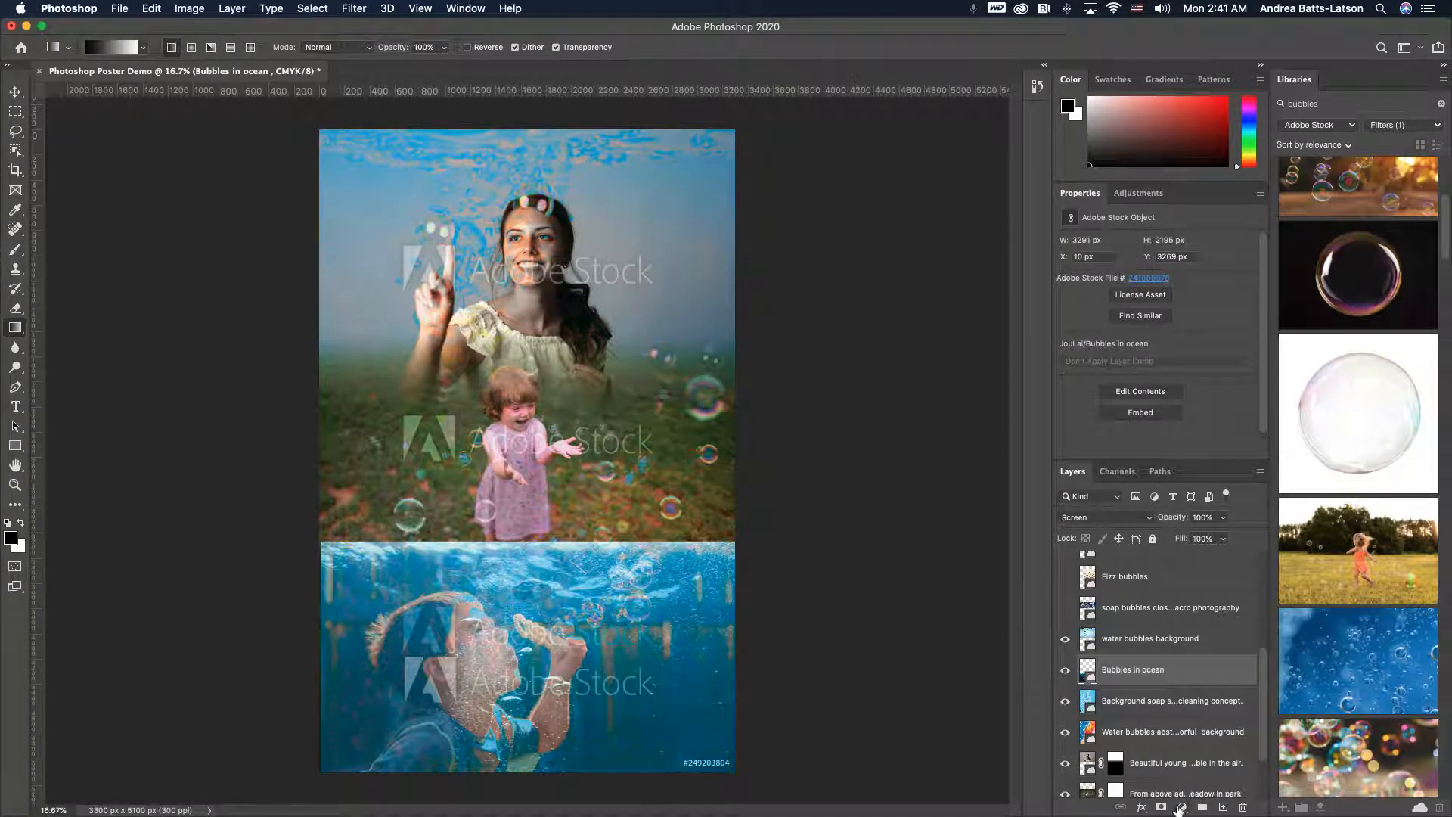
- Add a layer mask to the ocean bubbles layer and draw a vertical gradient on it to fade its top
left_click(1161, 806)
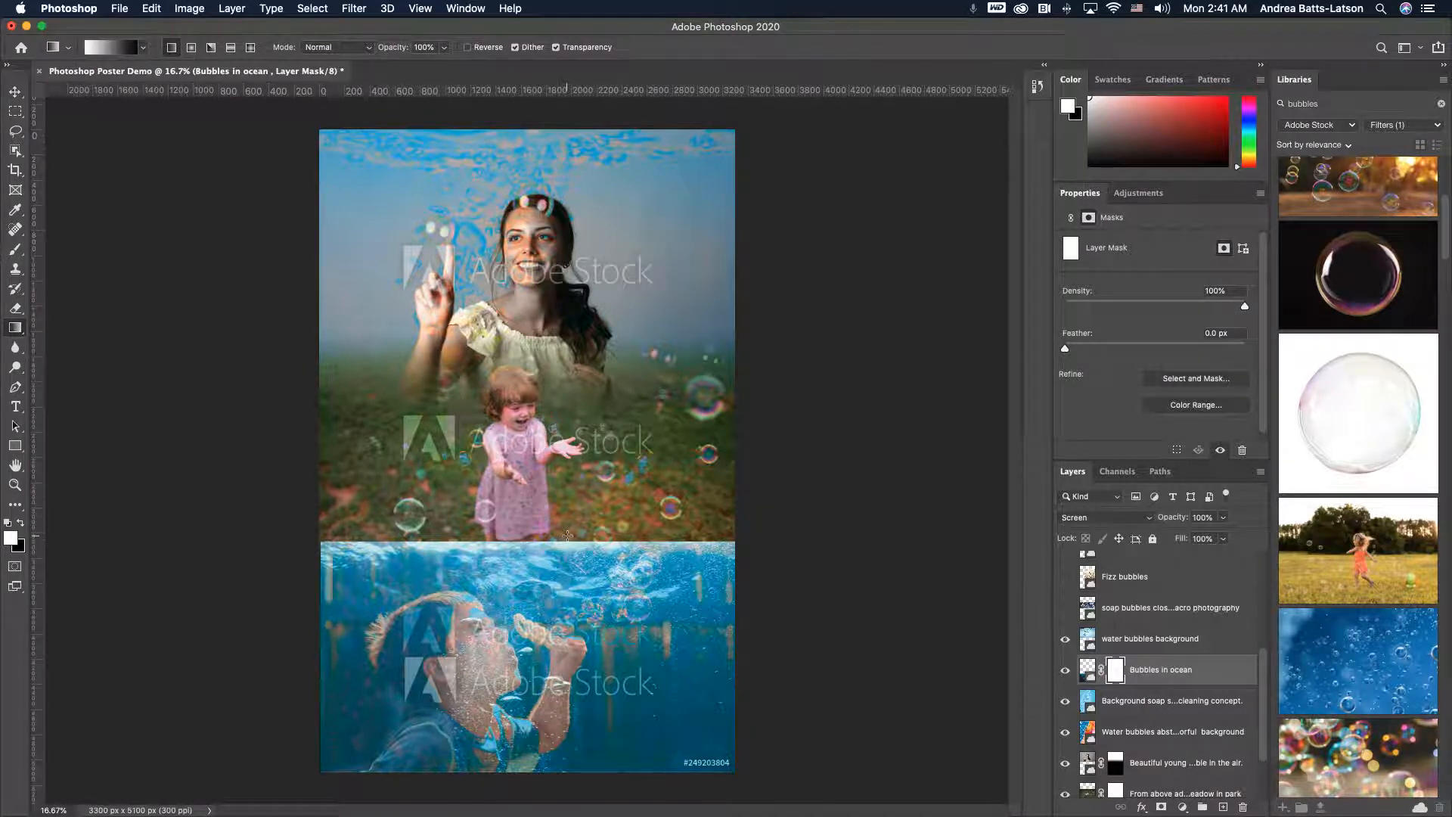
left_click_drag(579, 585, 578, 586)
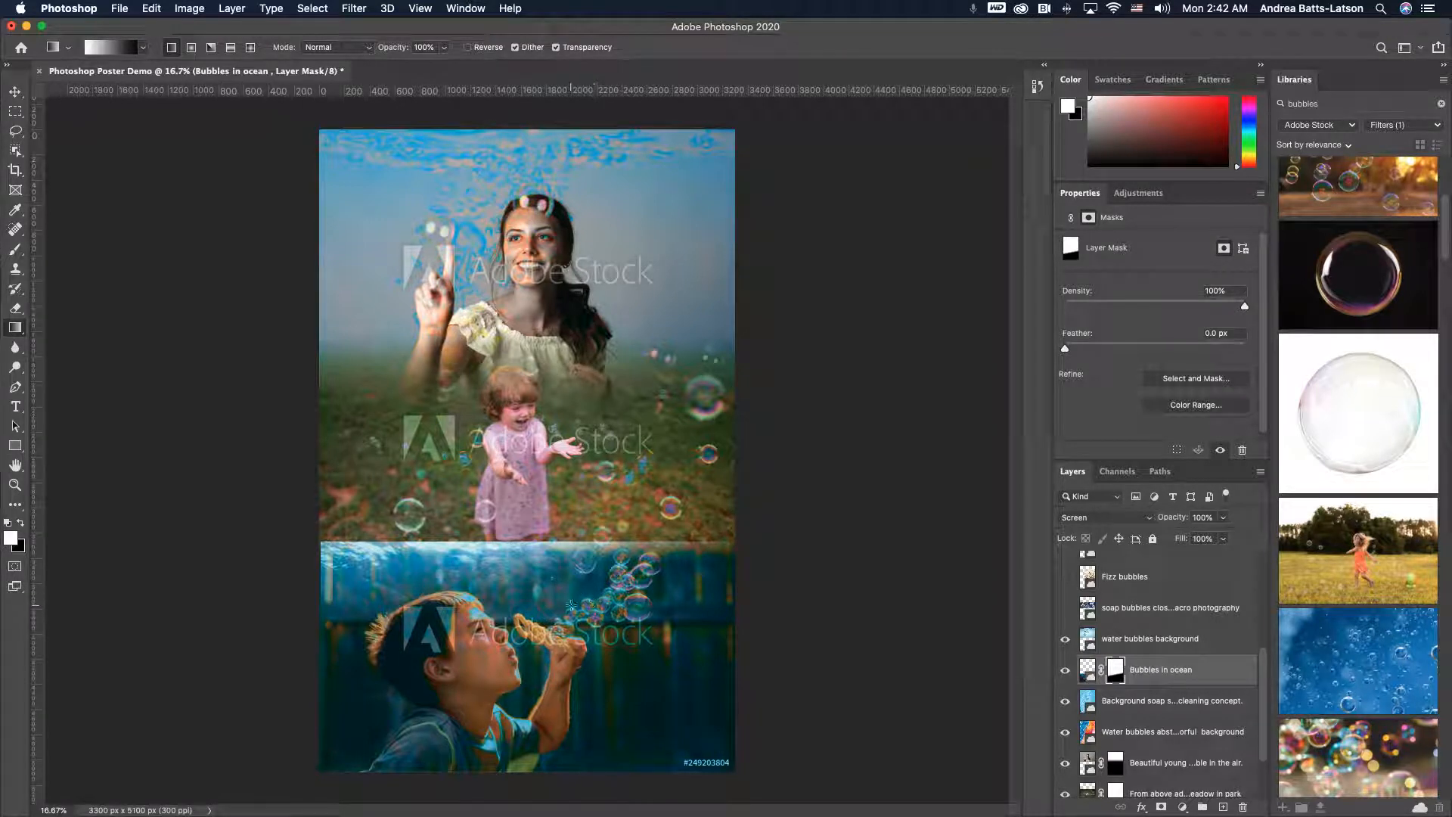
left_click_drag(571, 604, 571, 536)
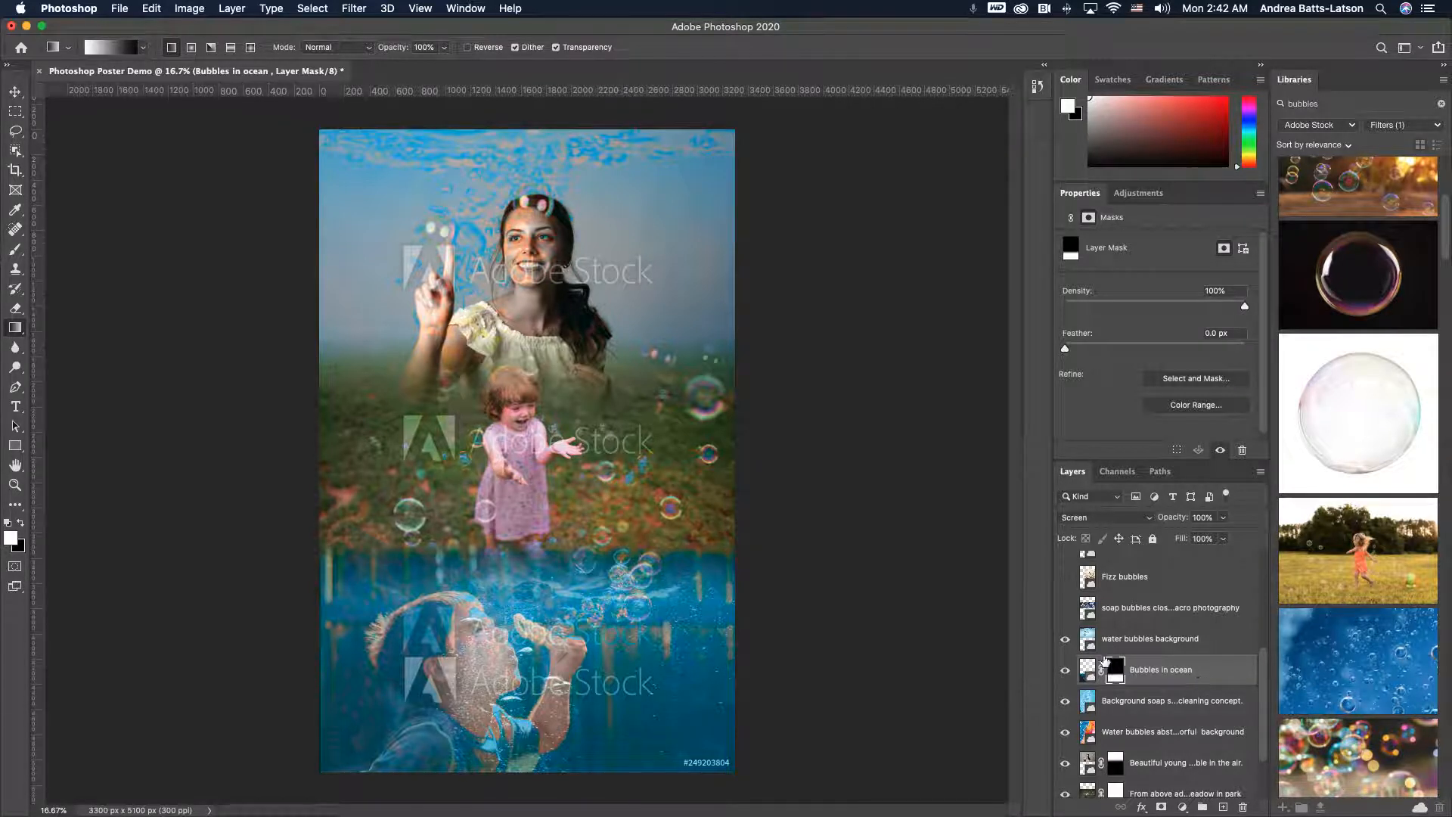
- Browse the remaining unused bubble stock layers, switching each one's visibility on and off to preview it
scroll(1150, 722, "down", 3)
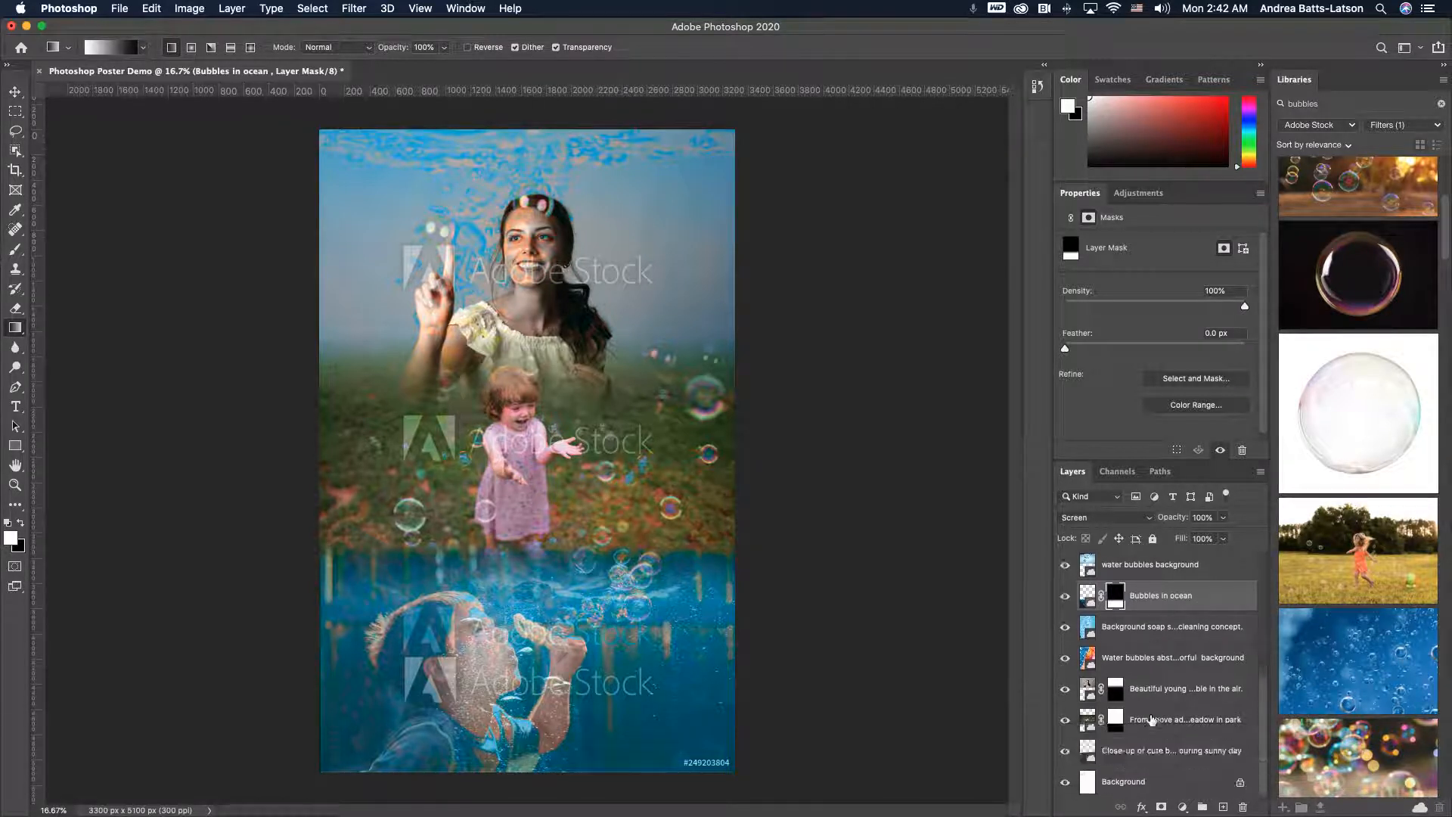
scroll(1152, 720, "up", 8)
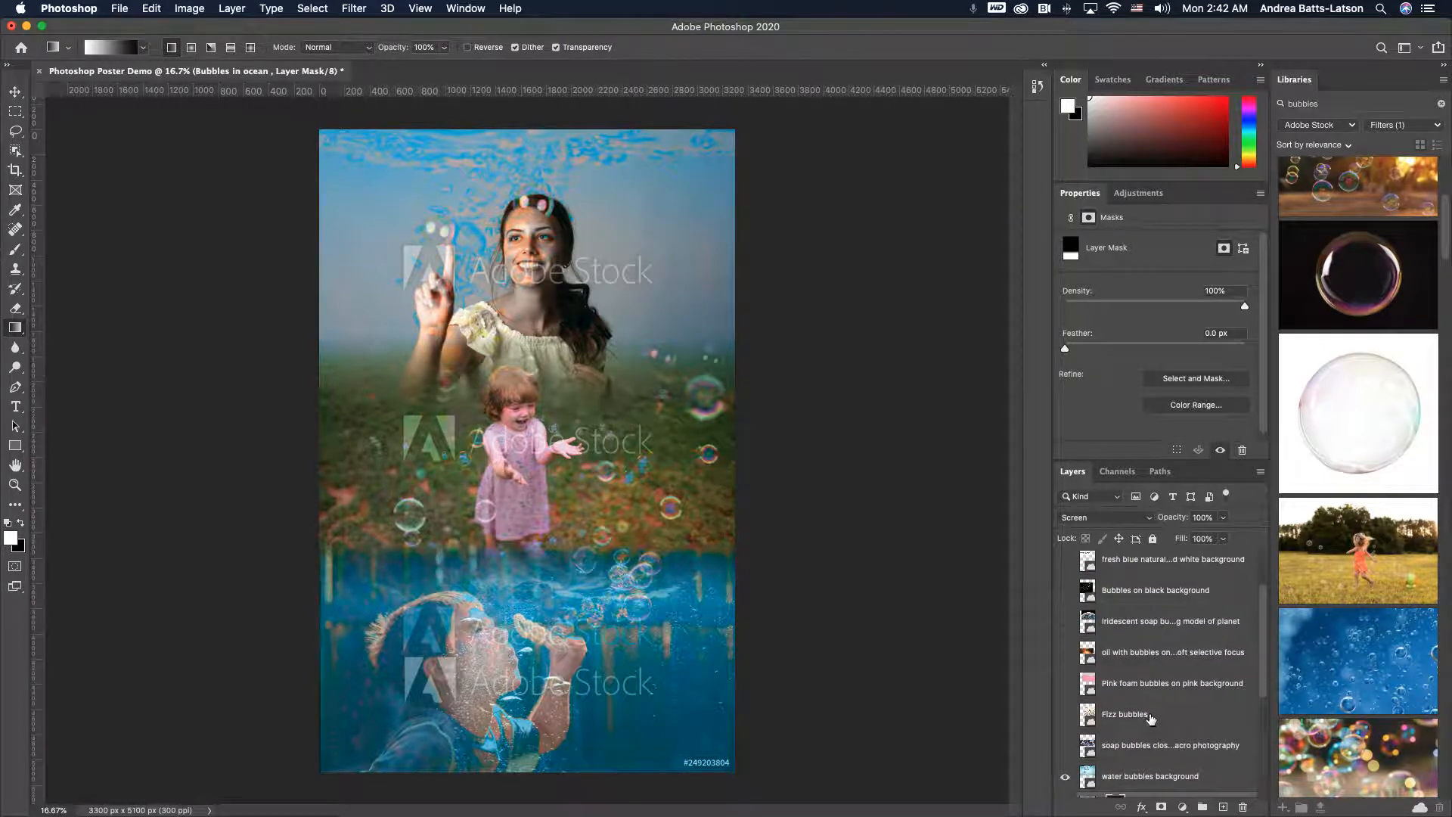
left_click(1065, 746)
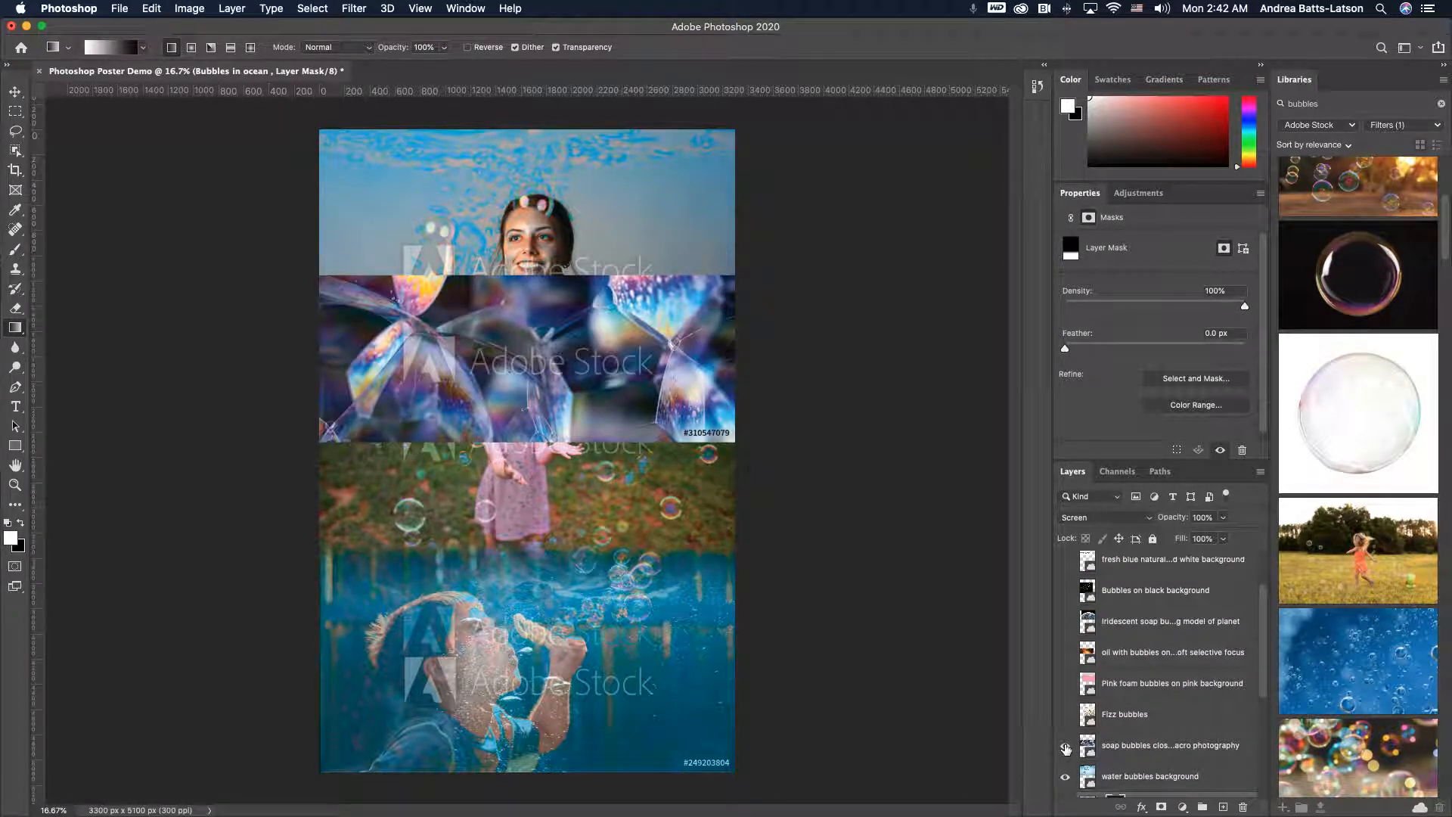
left_click(1066, 745)
left_click(1066, 715)
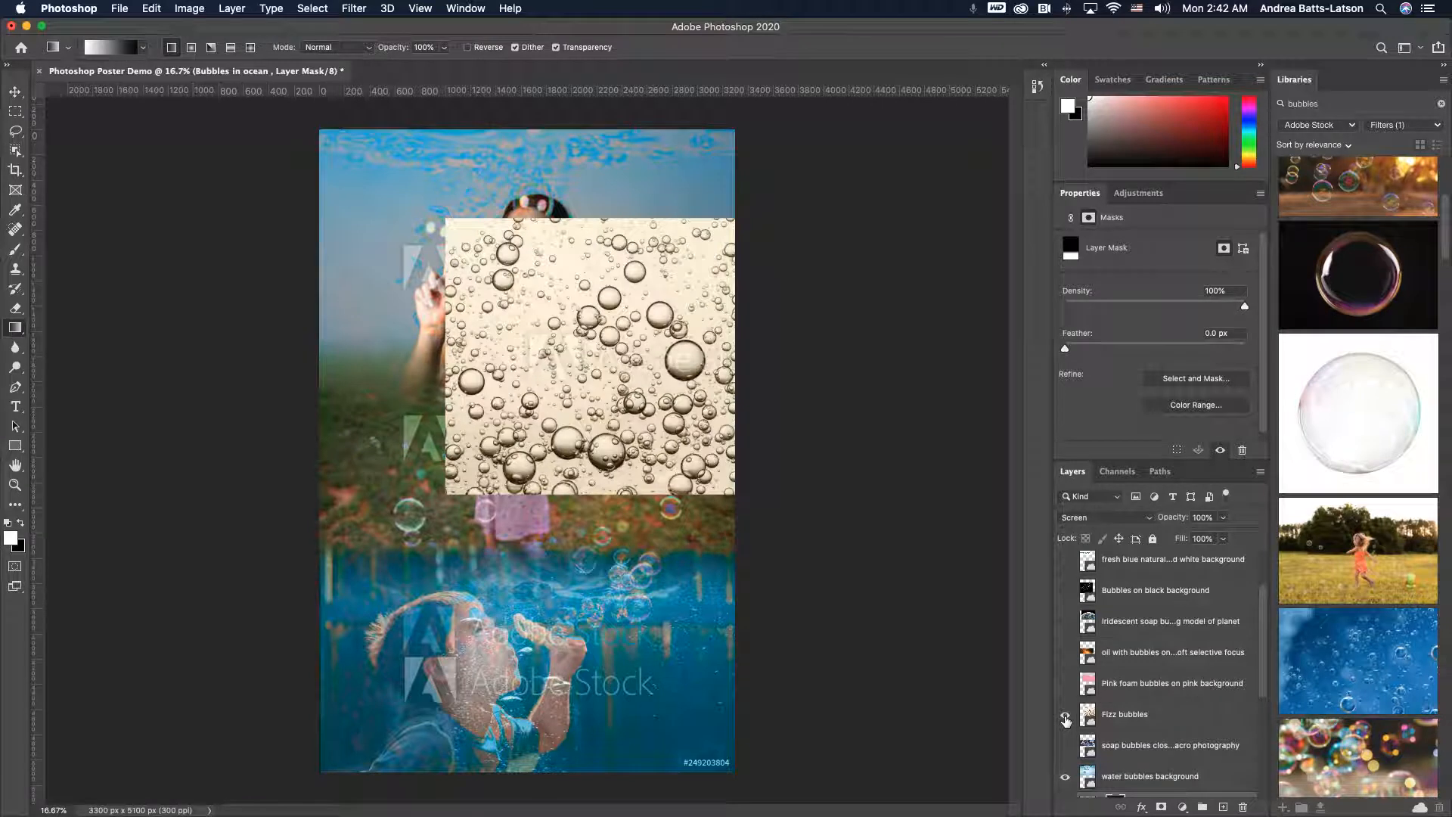
left_click(1066, 716)
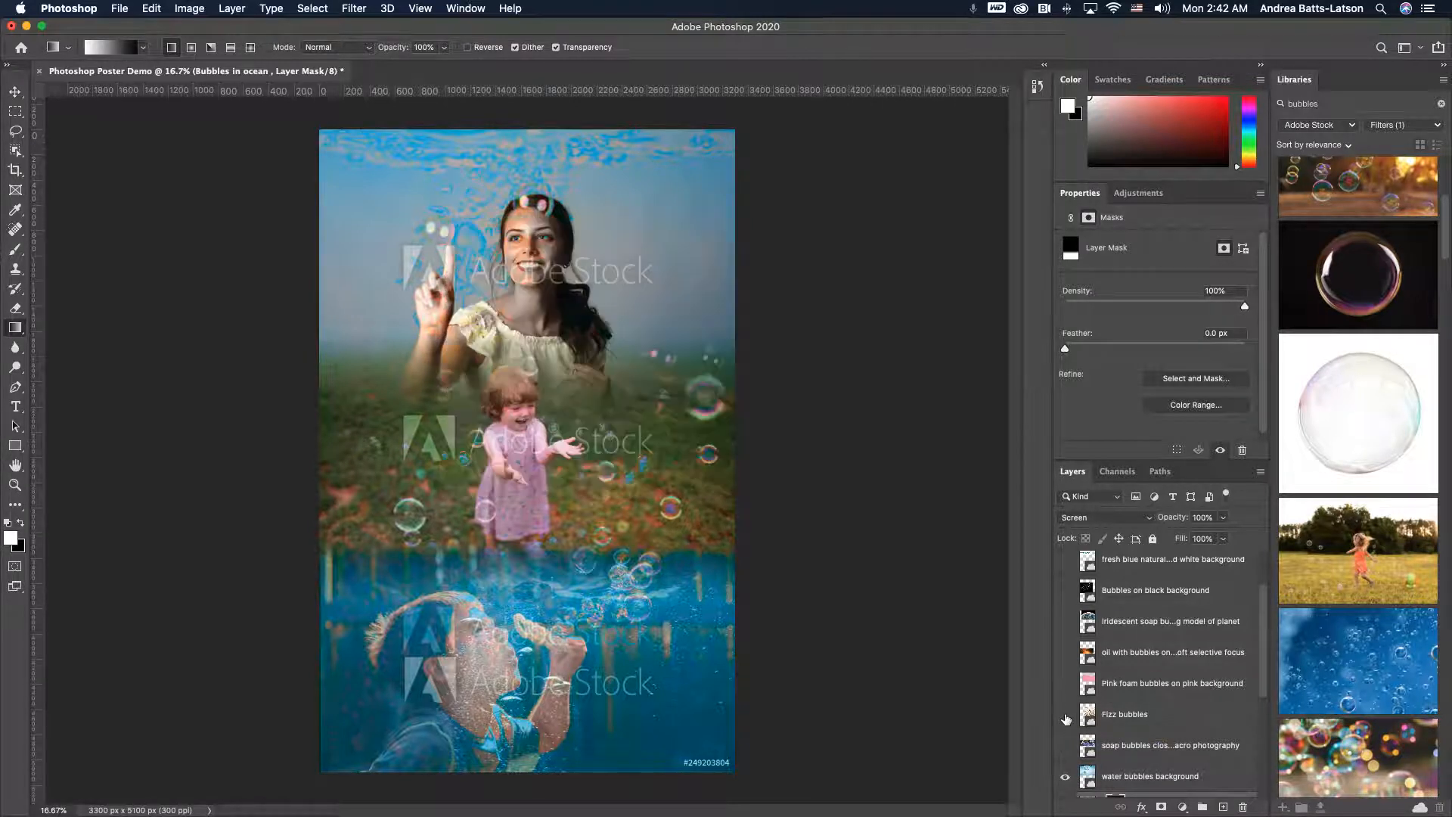
left_click(1066, 684)
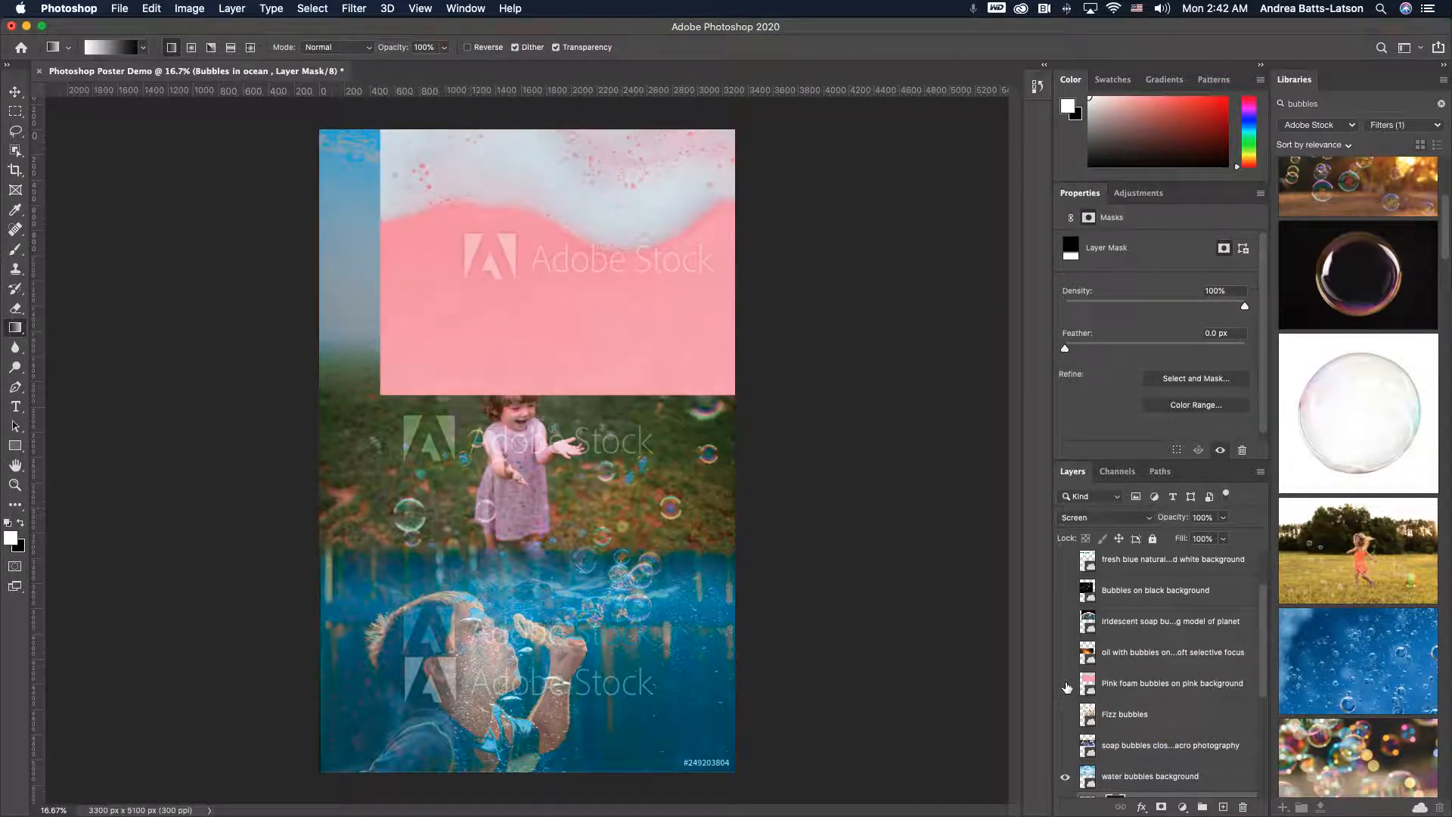
left_click(1067, 685)
left_click(1067, 652)
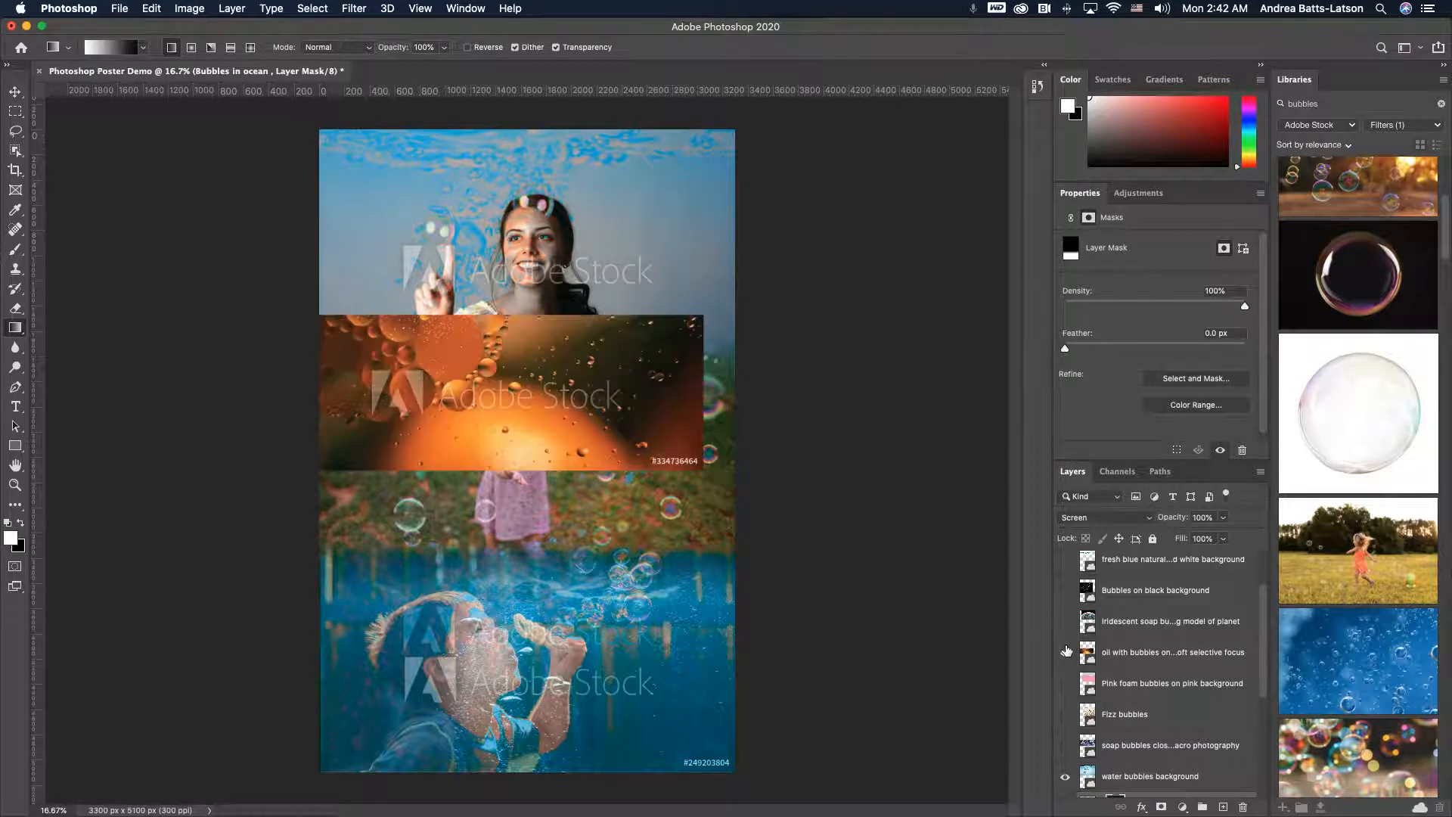
left_click(1066, 652)
left_click(1066, 622)
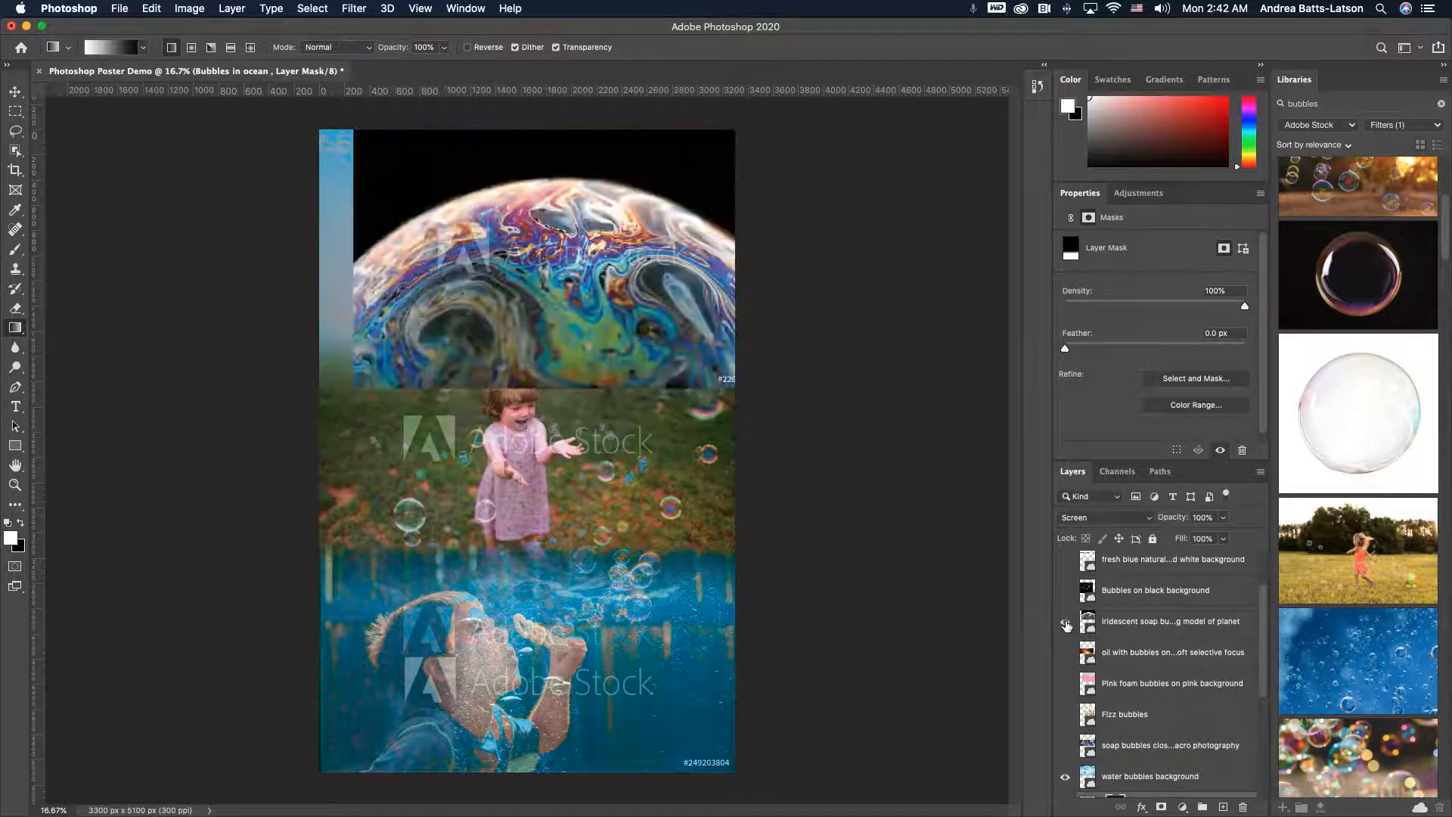
left_click(1066, 622)
scroll(1066, 628, "up", 1)
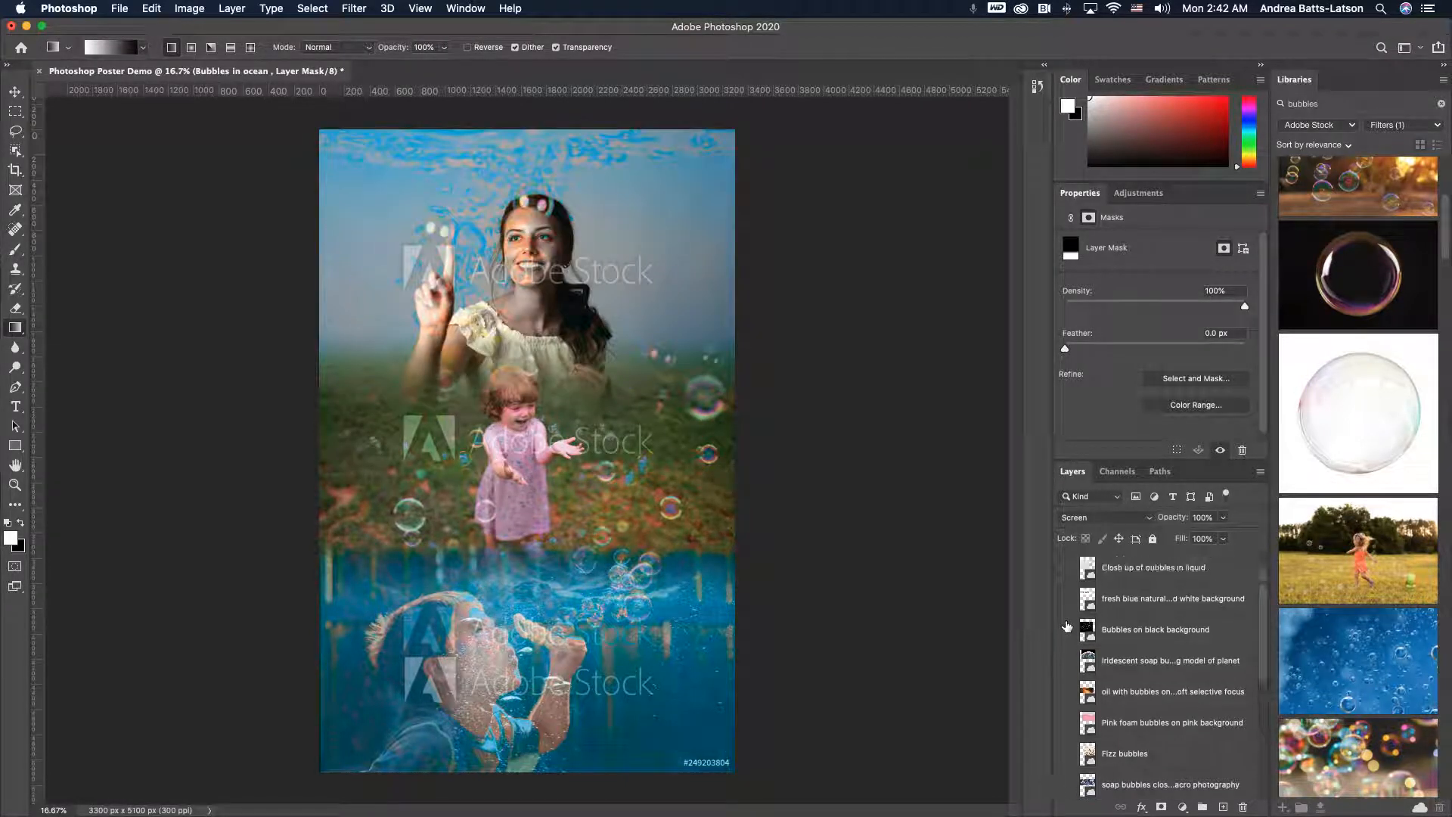
- Preview the bubbles on black background and fresh blue water layers by toggling their visibility on and off
left_click(1067, 631)
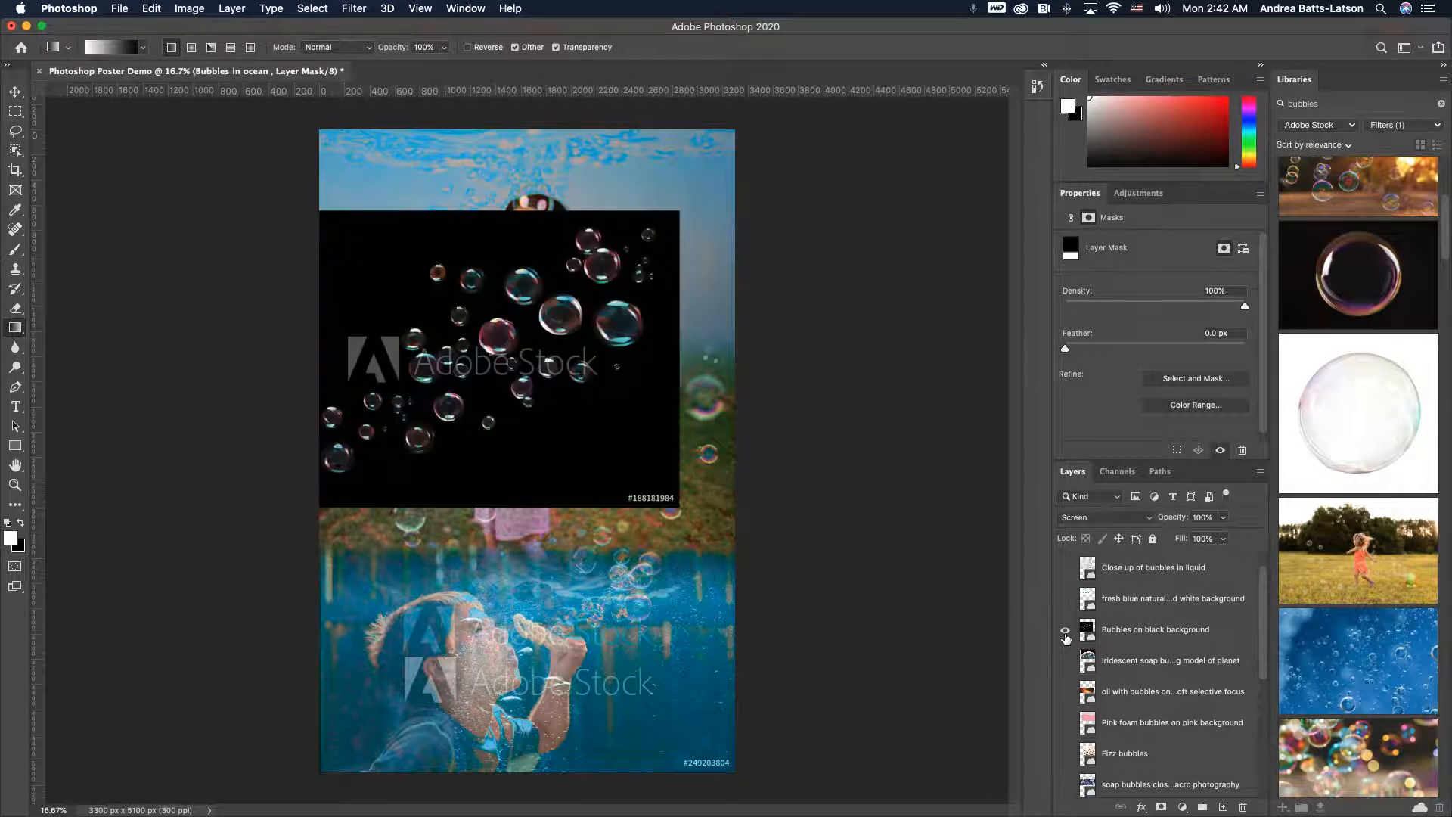
left_click(1066, 630)
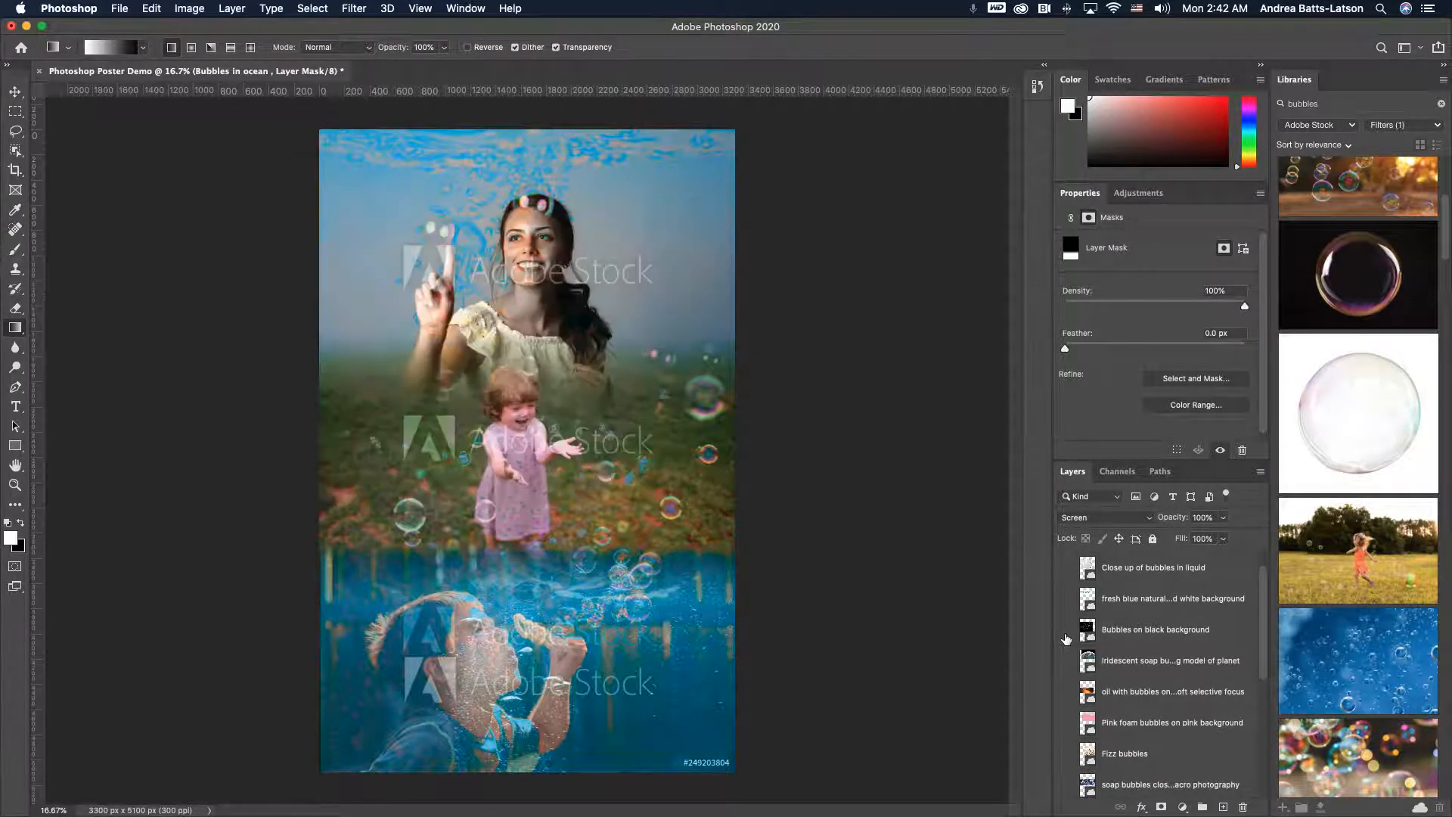
left_click(1066, 599)
left_click(1066, 599)
- Show the close-up bubbles in liquid layer and free-transform it to fill the middle section of the poster
left_click(1066, 568)
scroll(1061, 568, "up", 1)
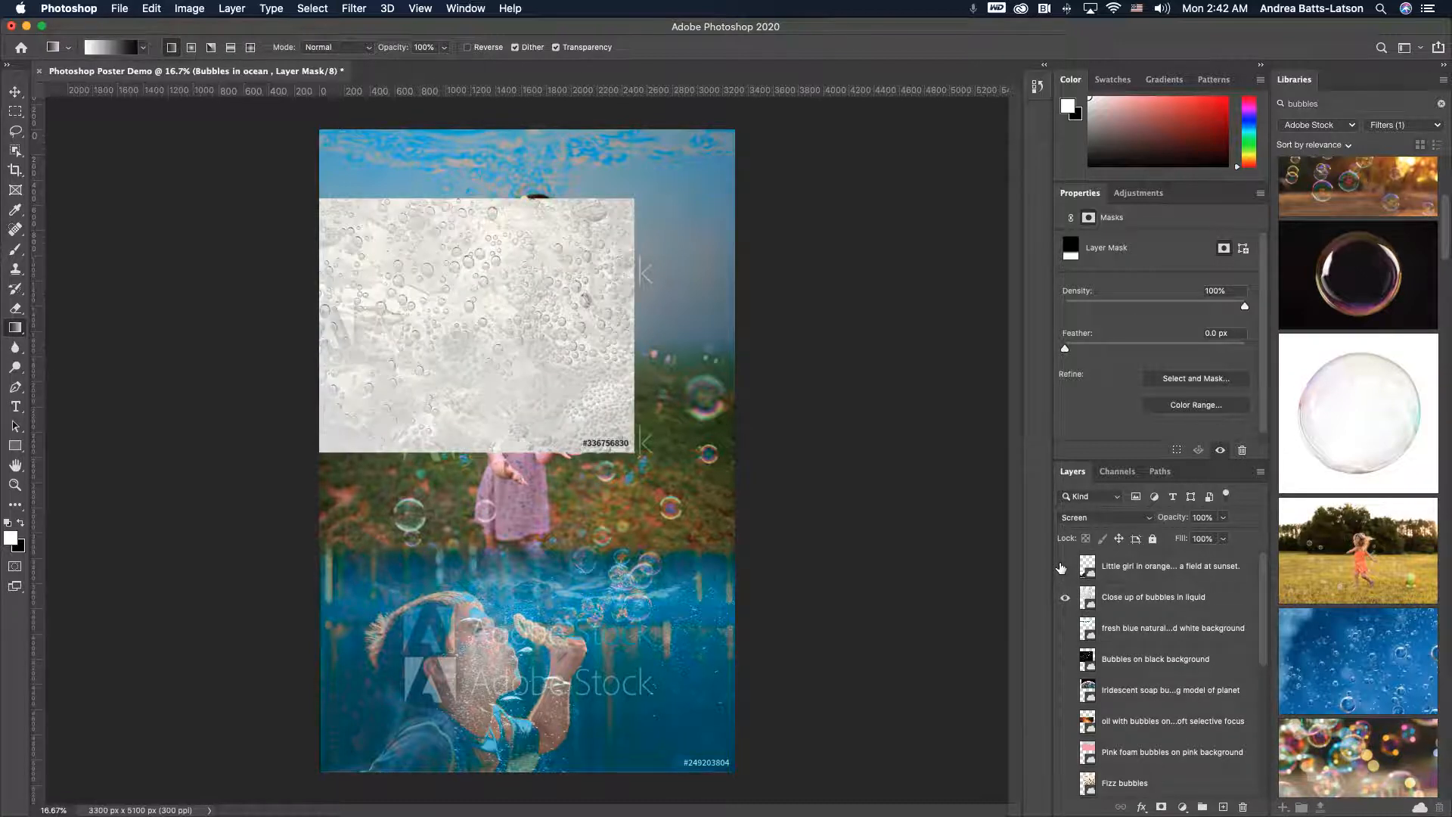
left_click(1064, 567)
left_click(1063, 567)
left_click(1089, 596)
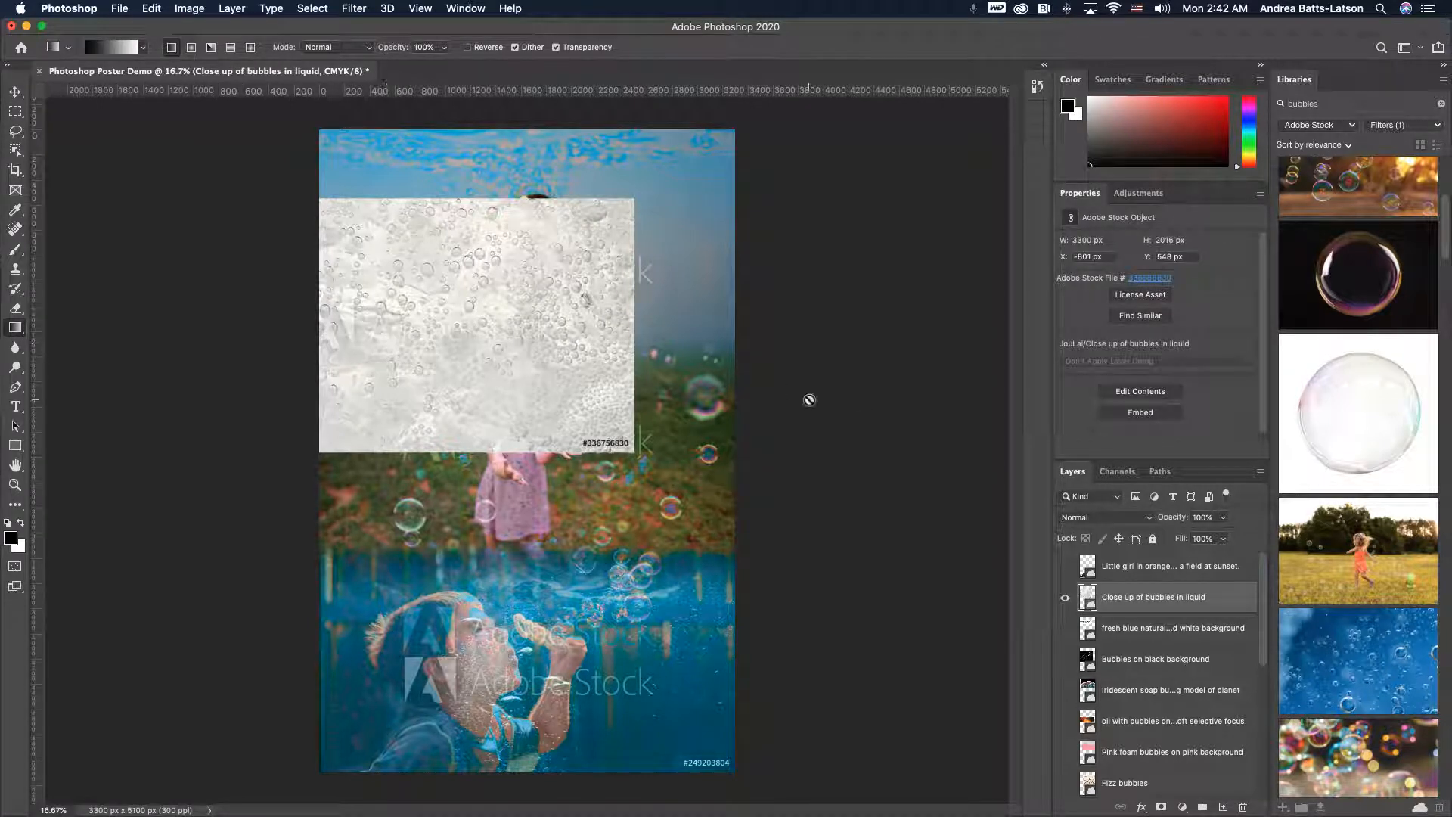
key("super+t")
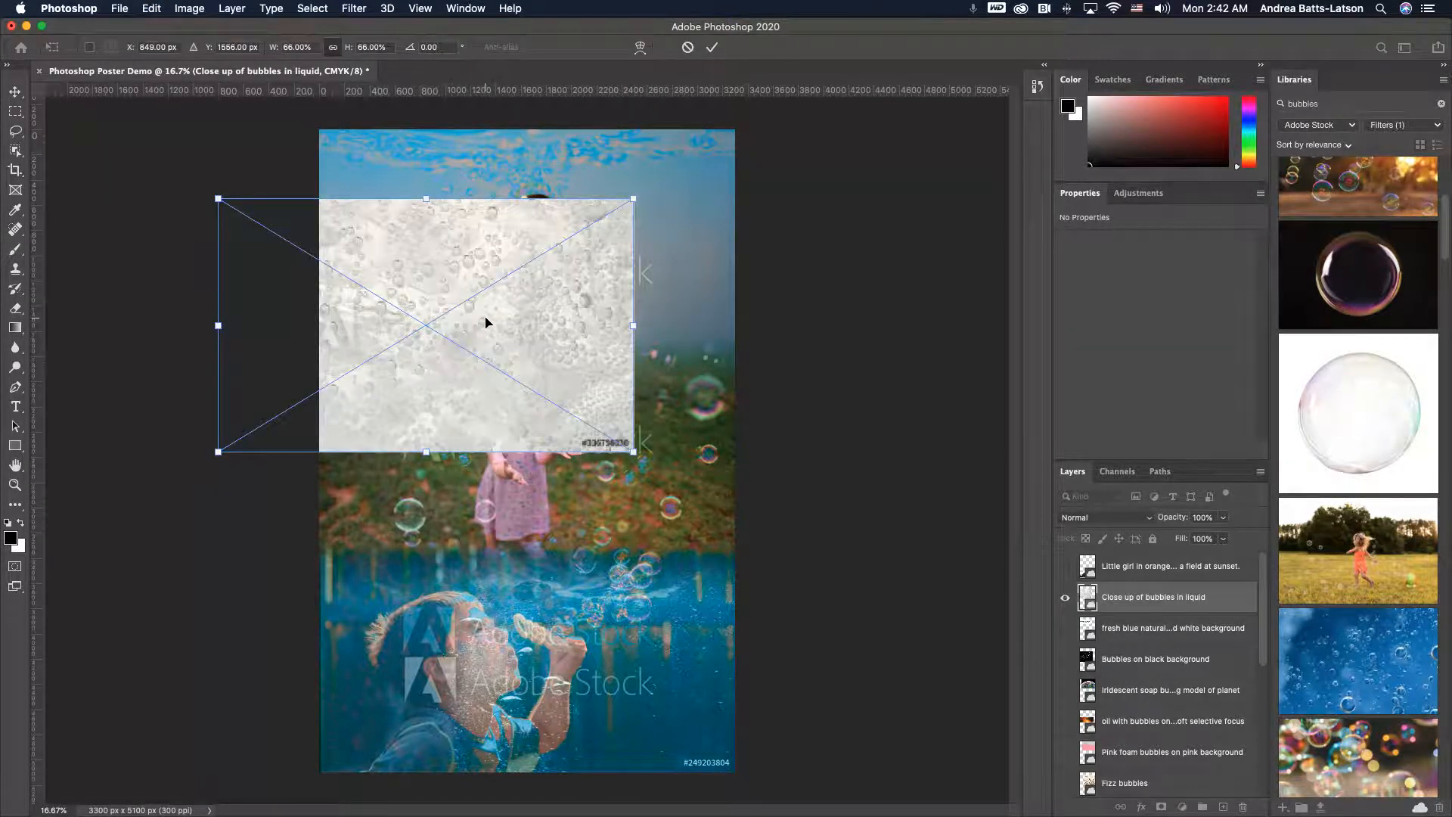
left_click_drag(487, 325, 589, 428)
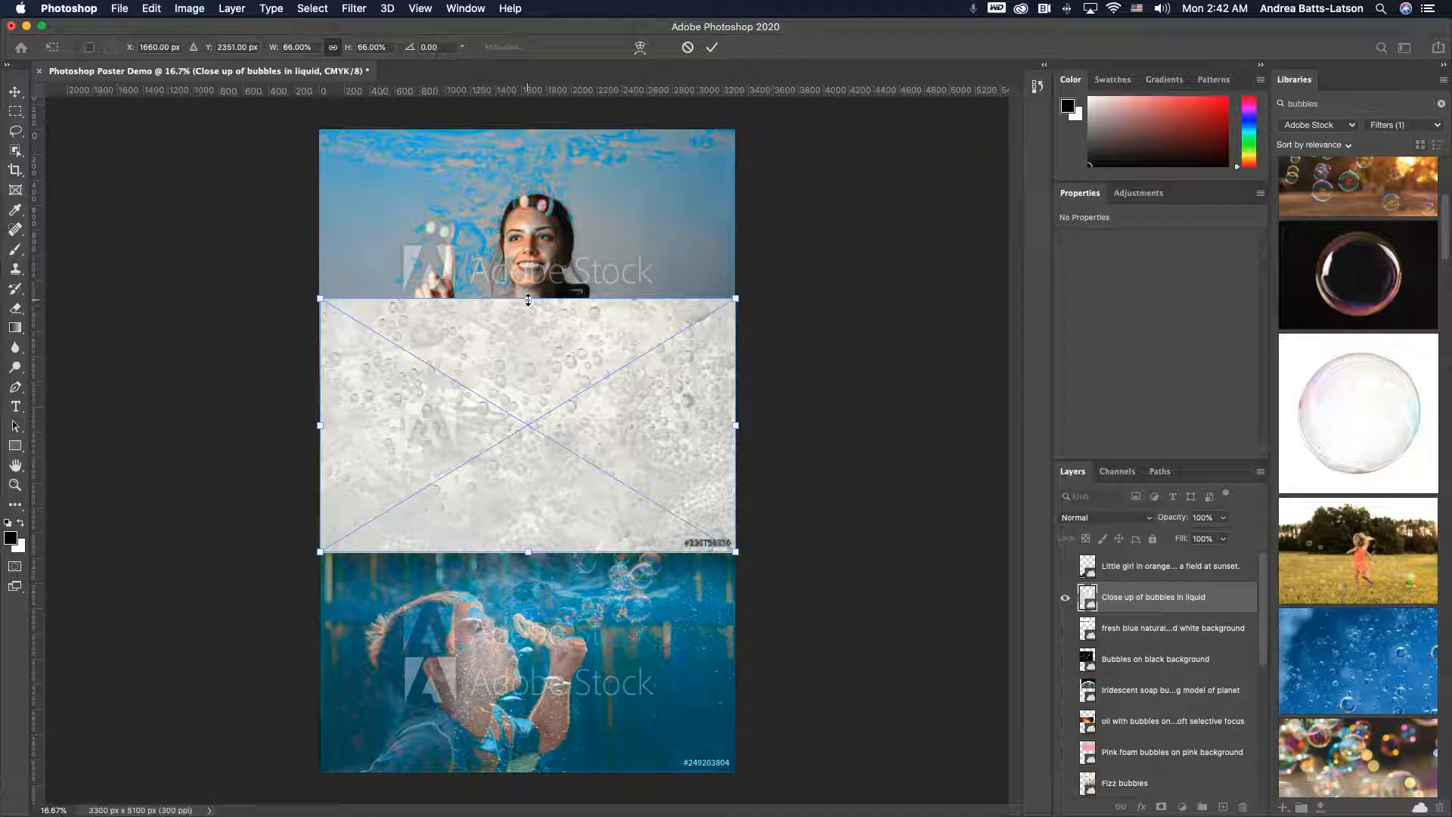
key("Return")
- Set the close-up bubbles in liquid layer's blend mode to Multiply
key("g")
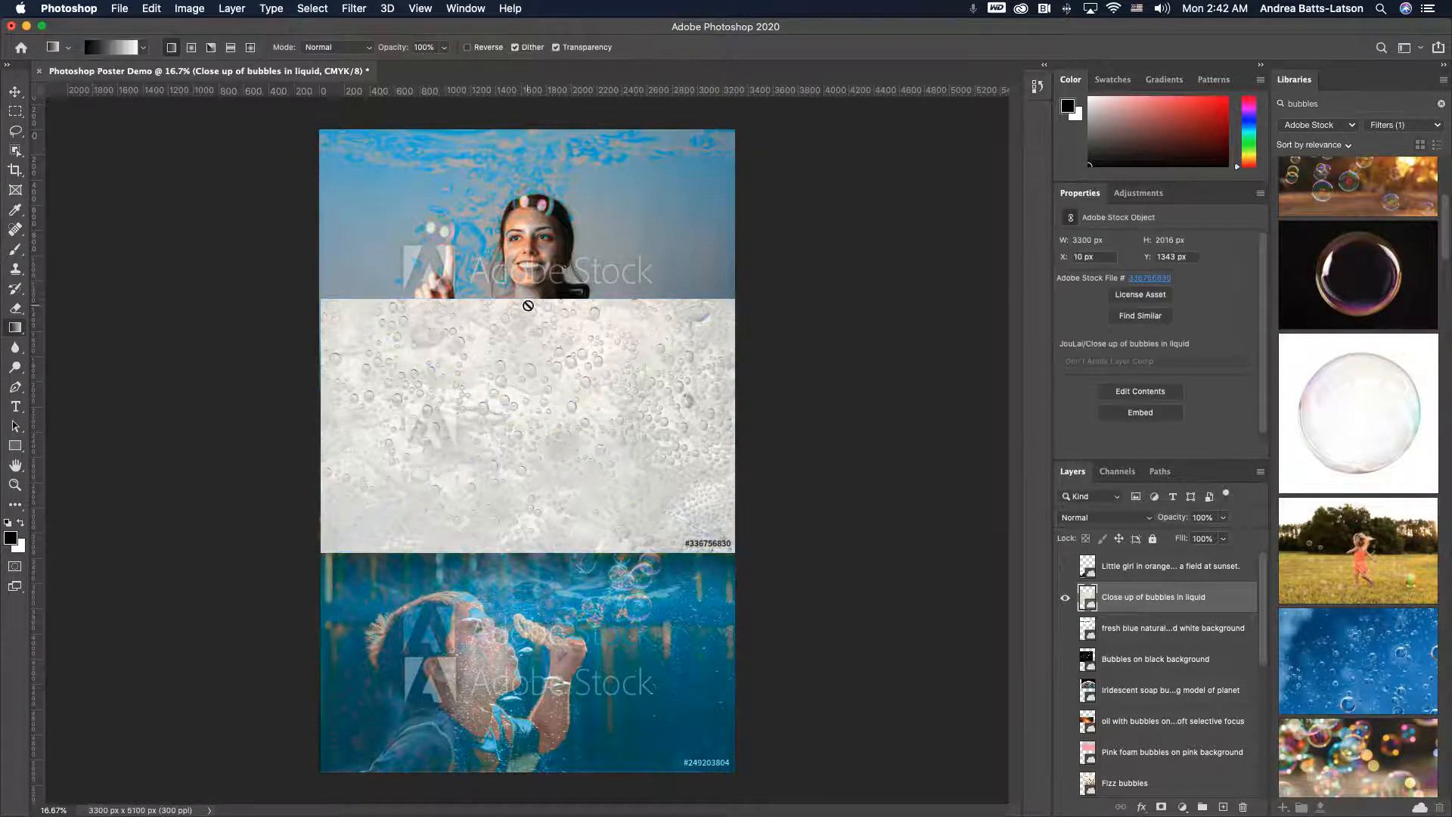
left_click(1153, 519)
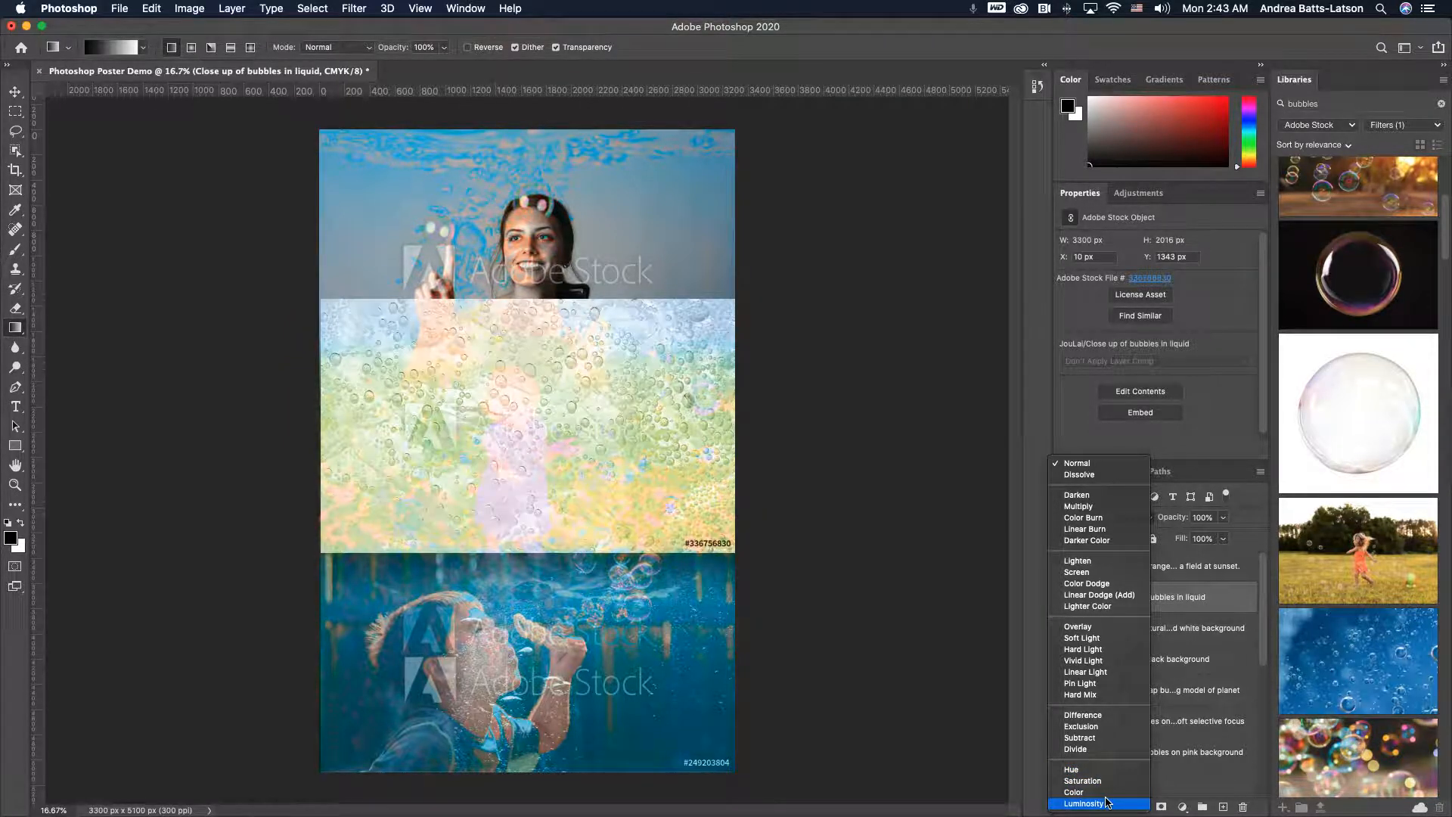
left_click(1098, 508)
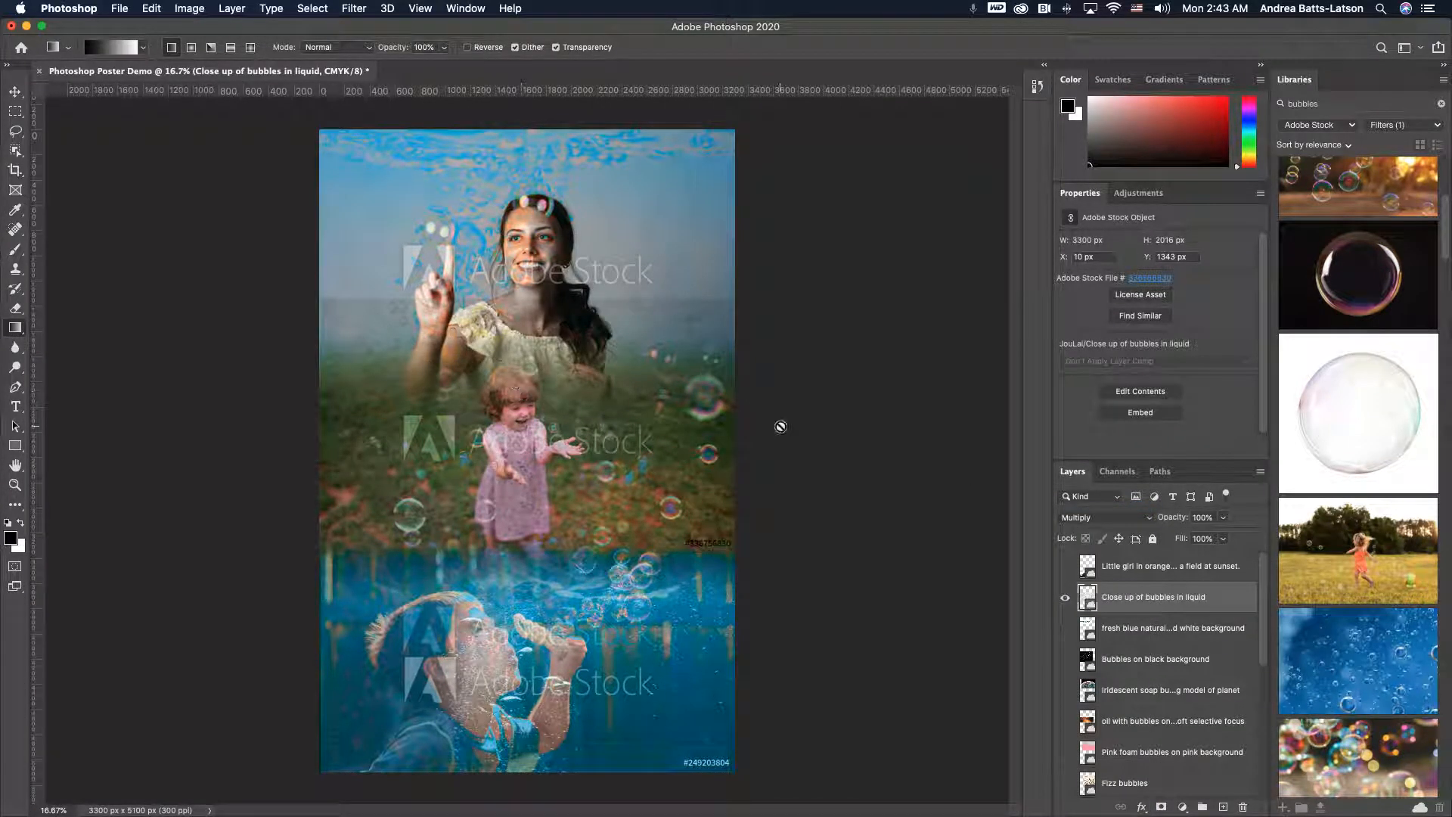
- Add a layer mask to the close-up bubbles layer and draw short vertical gradients on it to blend its top edge
left_click(1159, 808)
left_click_drag(535, 284, 543, 335)
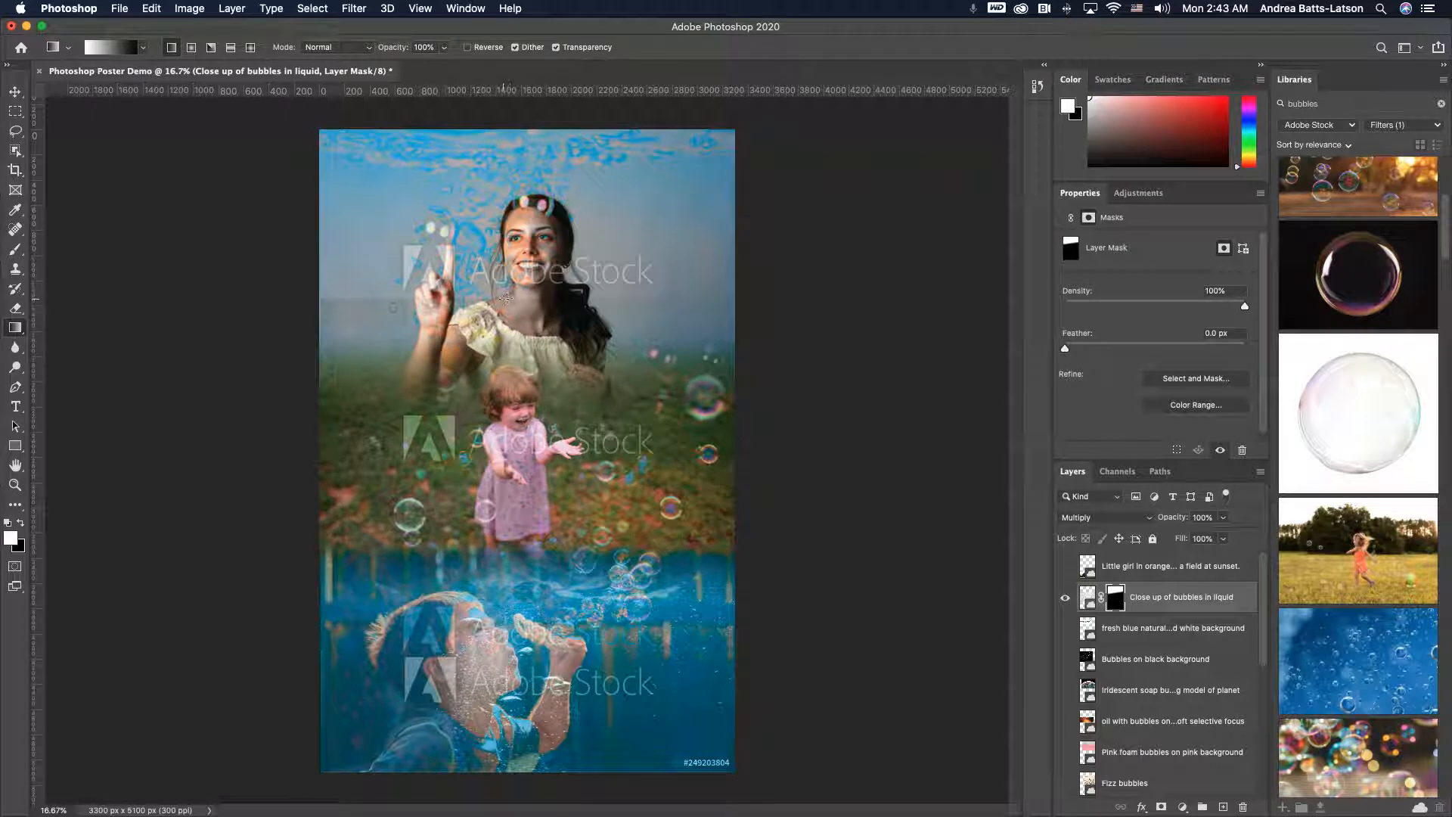
left_click_drag(532, 439, 527, 403)
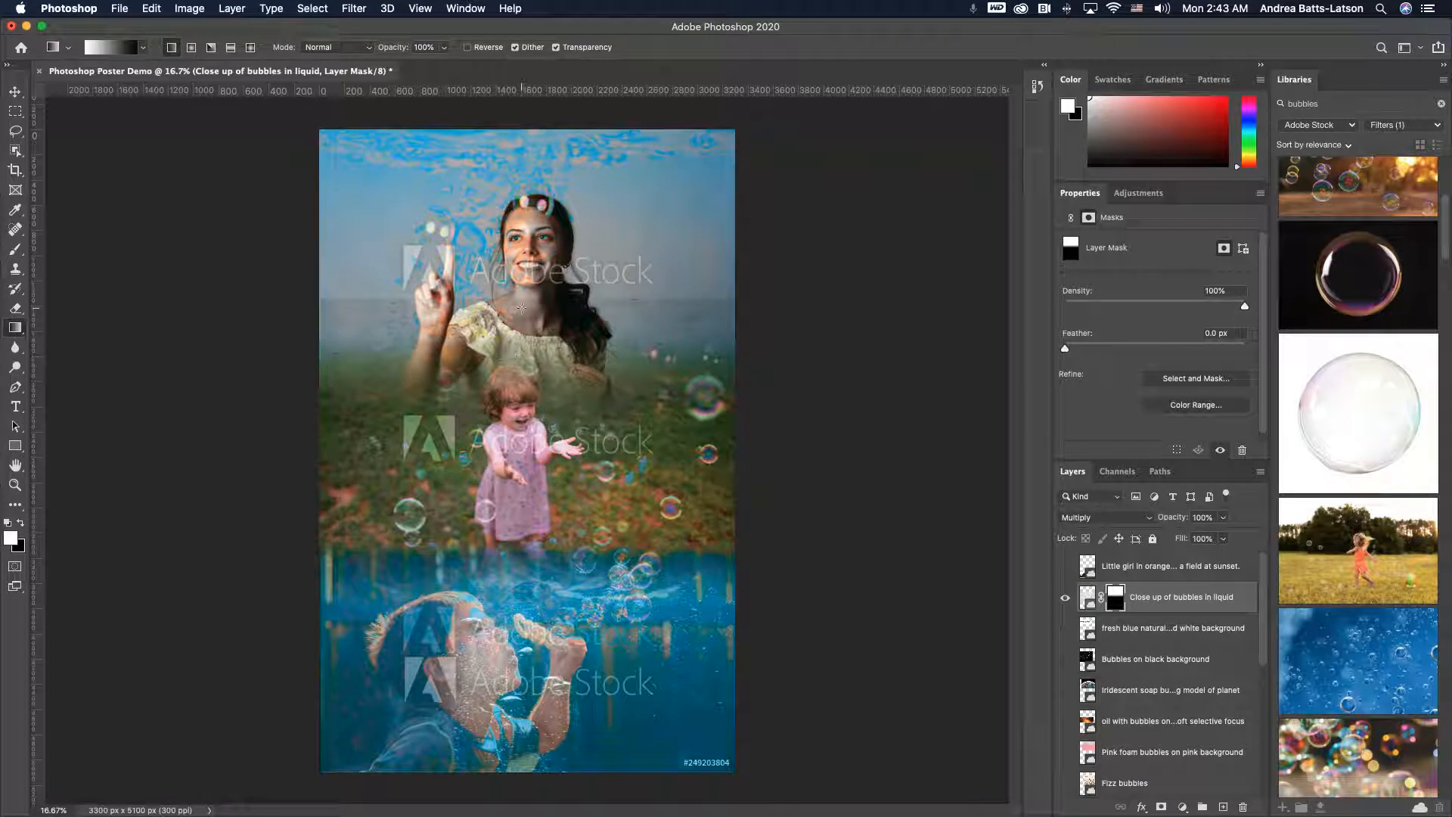
left_click_drag(522, 285, 524, 336)
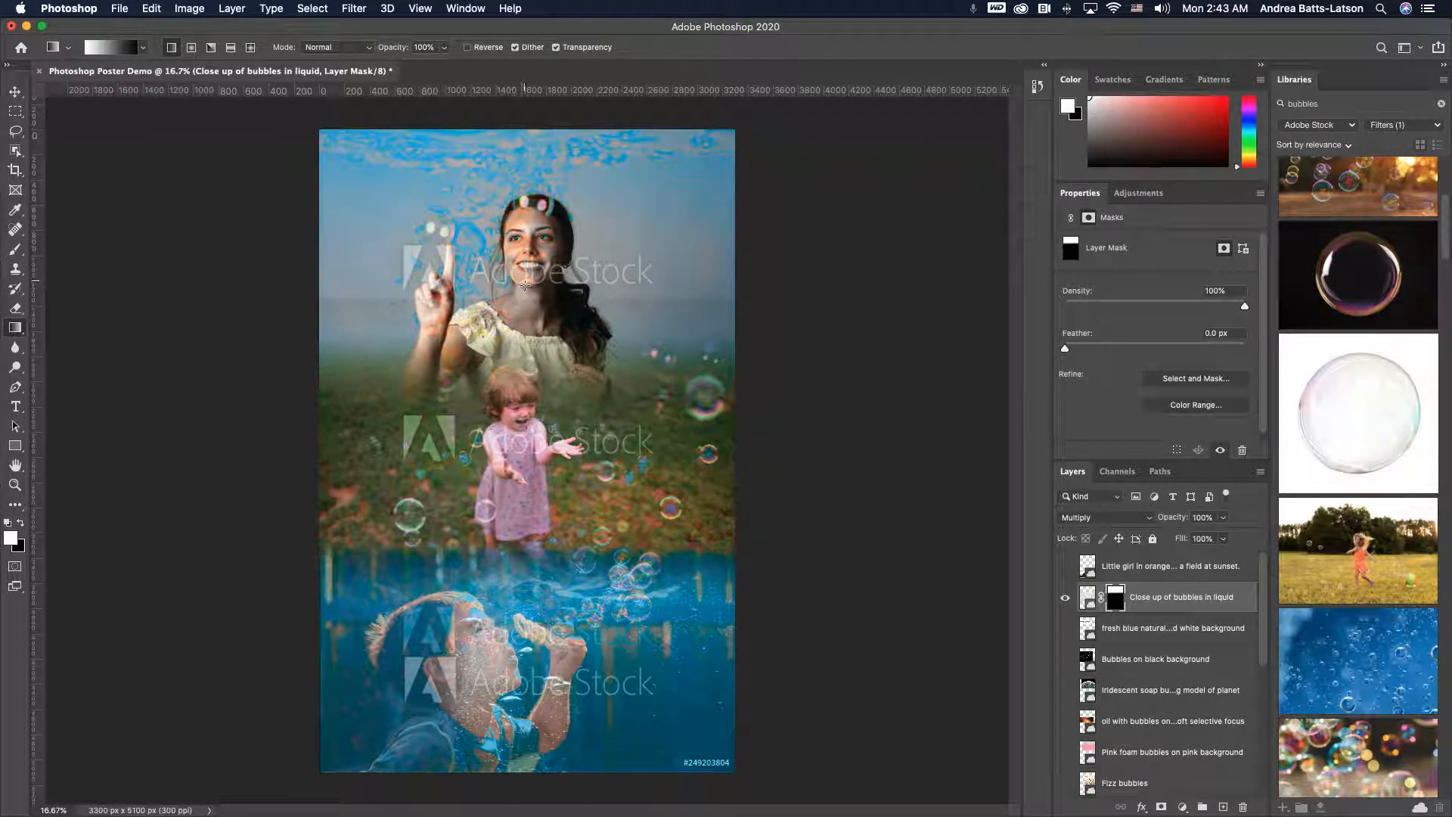
left_click_drag(521, 387, 520, 394)
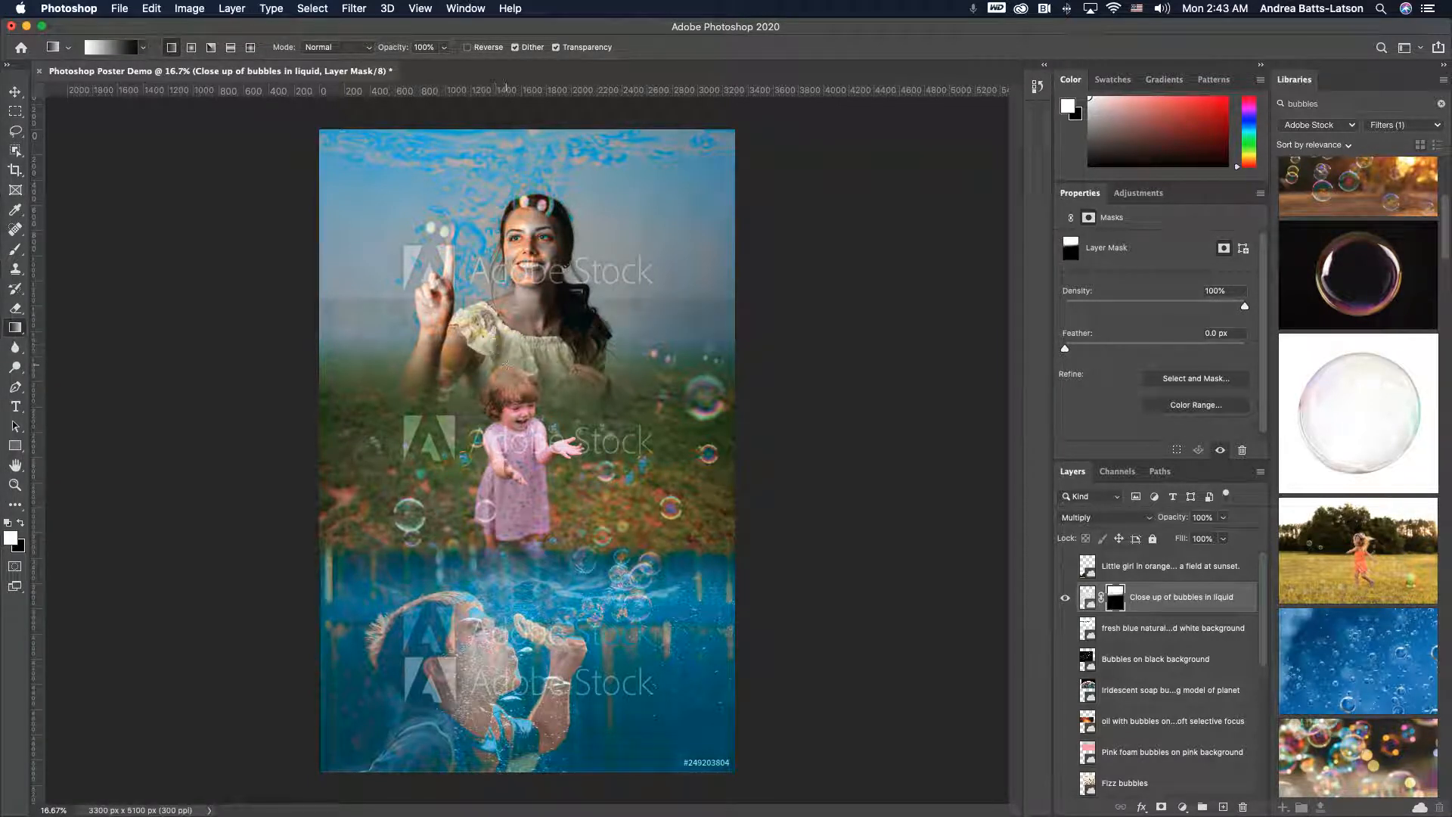
mouse_move(507, 362)
left_mouse_down()
mouse_move(509, 389)
mouse_move(507, 345)
mouse_move(506, 394)
mouse_move(482, 309)
mouse_move(483, 375)
mouse_move(482, 302)
mouse_move(485, 338)
mouse_move(480, 323)
left_mouse_up()
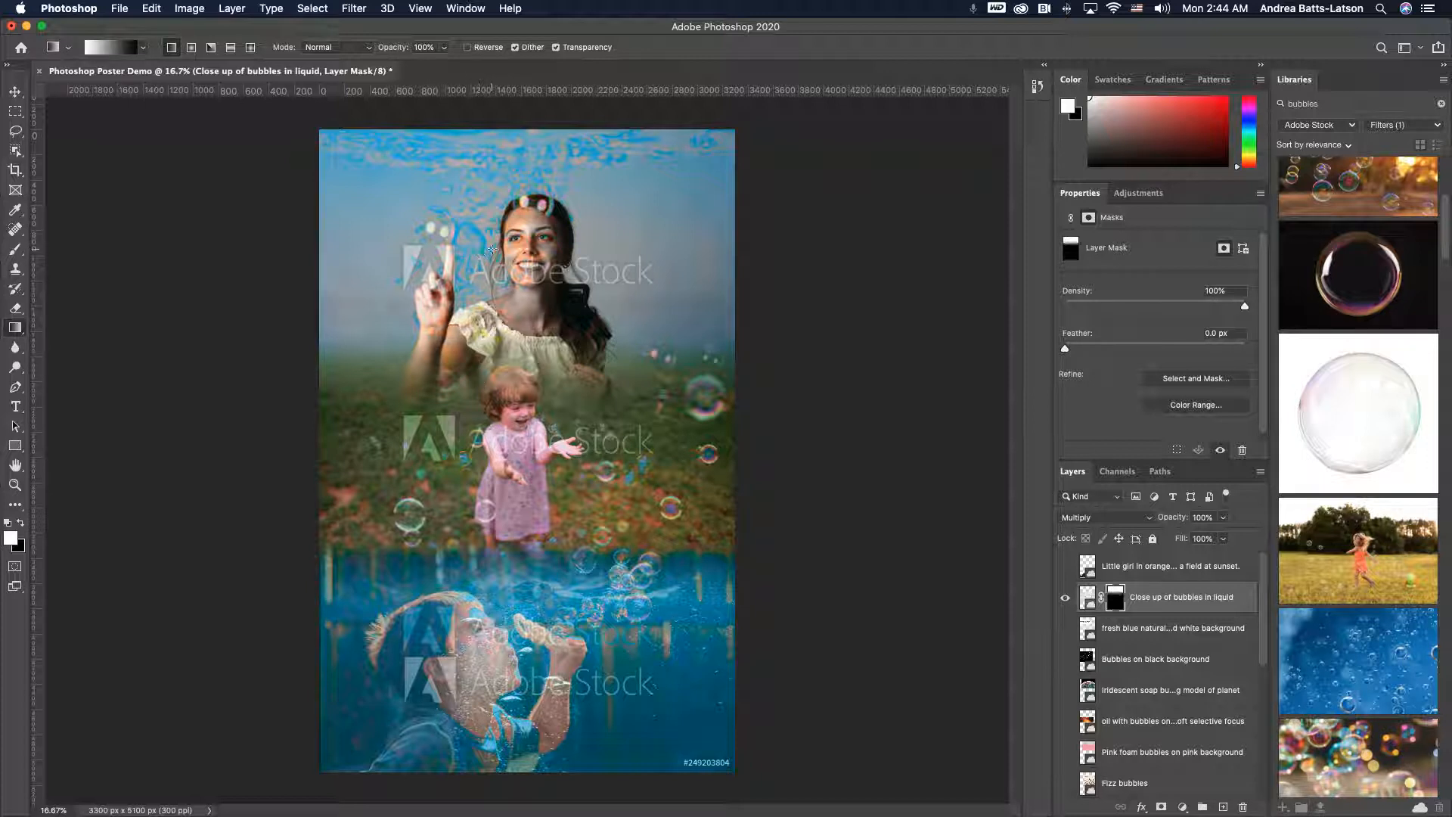
mouse_move(492, 293)
left_mouse_down()
mouse_move(493, 329)
mouse_move(485, 316)
left_mouse_up()
left_click_drag(485, 287, 485, 316)
- Move the close-up bubbles in liquid layer down the stack, below the unused stock layers
left_click_drag(1163, 598, 1143, 714)
scroll(1127, 571, "down", 5)
scroll(1127, 571, "up", 3)
left_click_drag(1151, 592, 1133, 692)
scroll(1131, 660, "up", 3)
scroll(1130, 660, "up", 2)
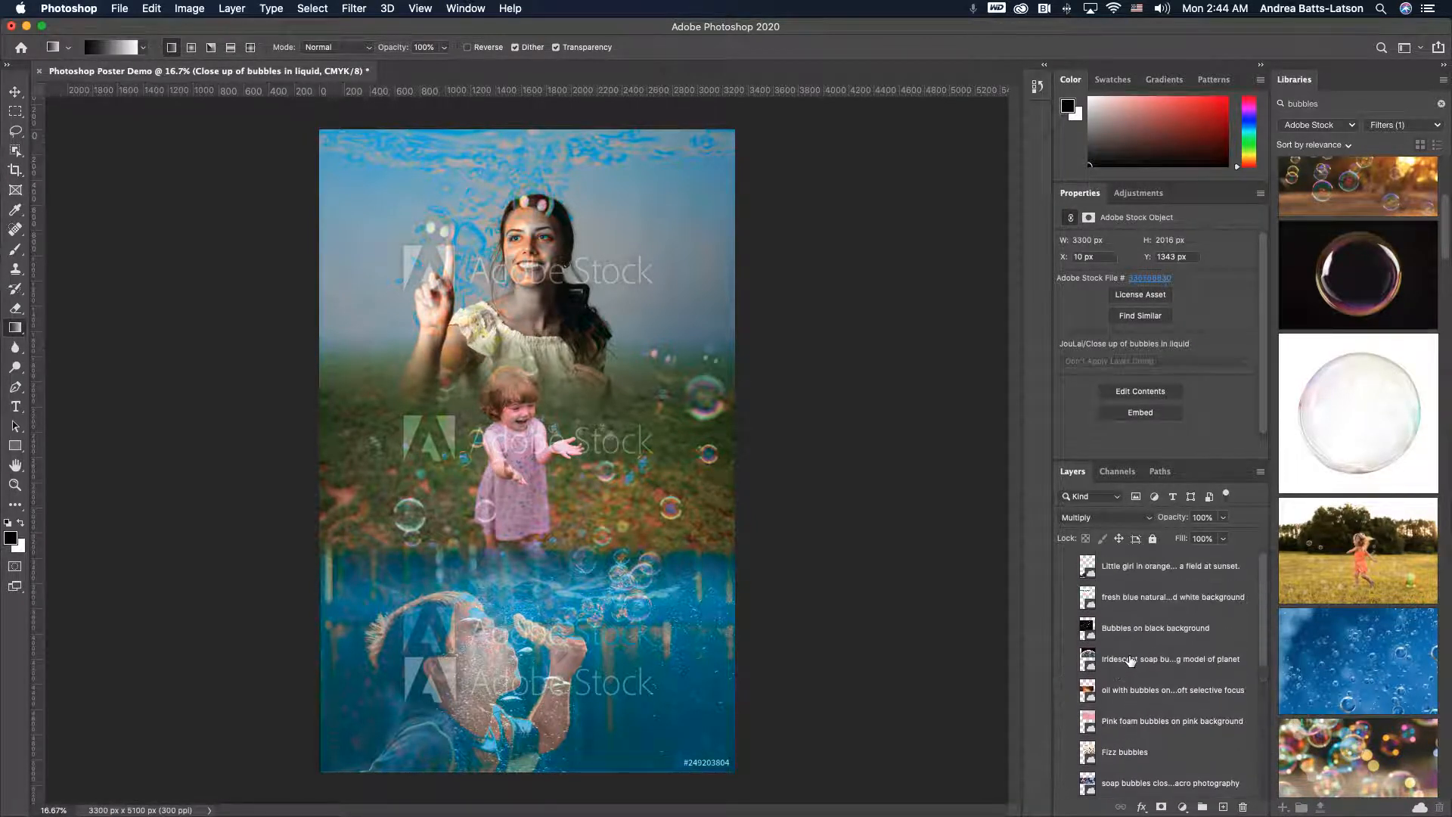
- Delete the unused little girl in orange romper stock layer
left_click(1133, 568)
scroll(1135, 572, "down", 3)
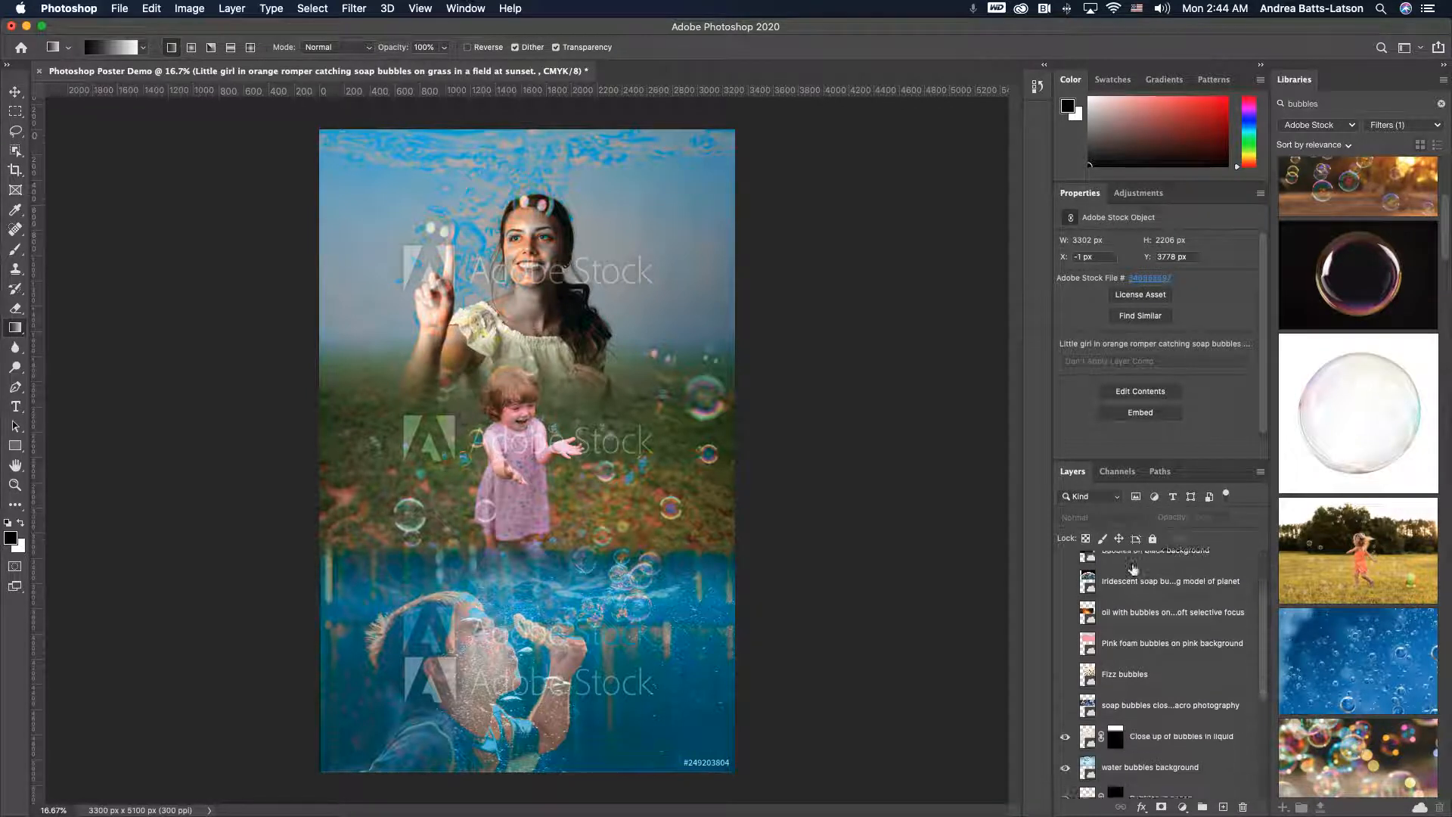
left_click(1137, 698, "shift")
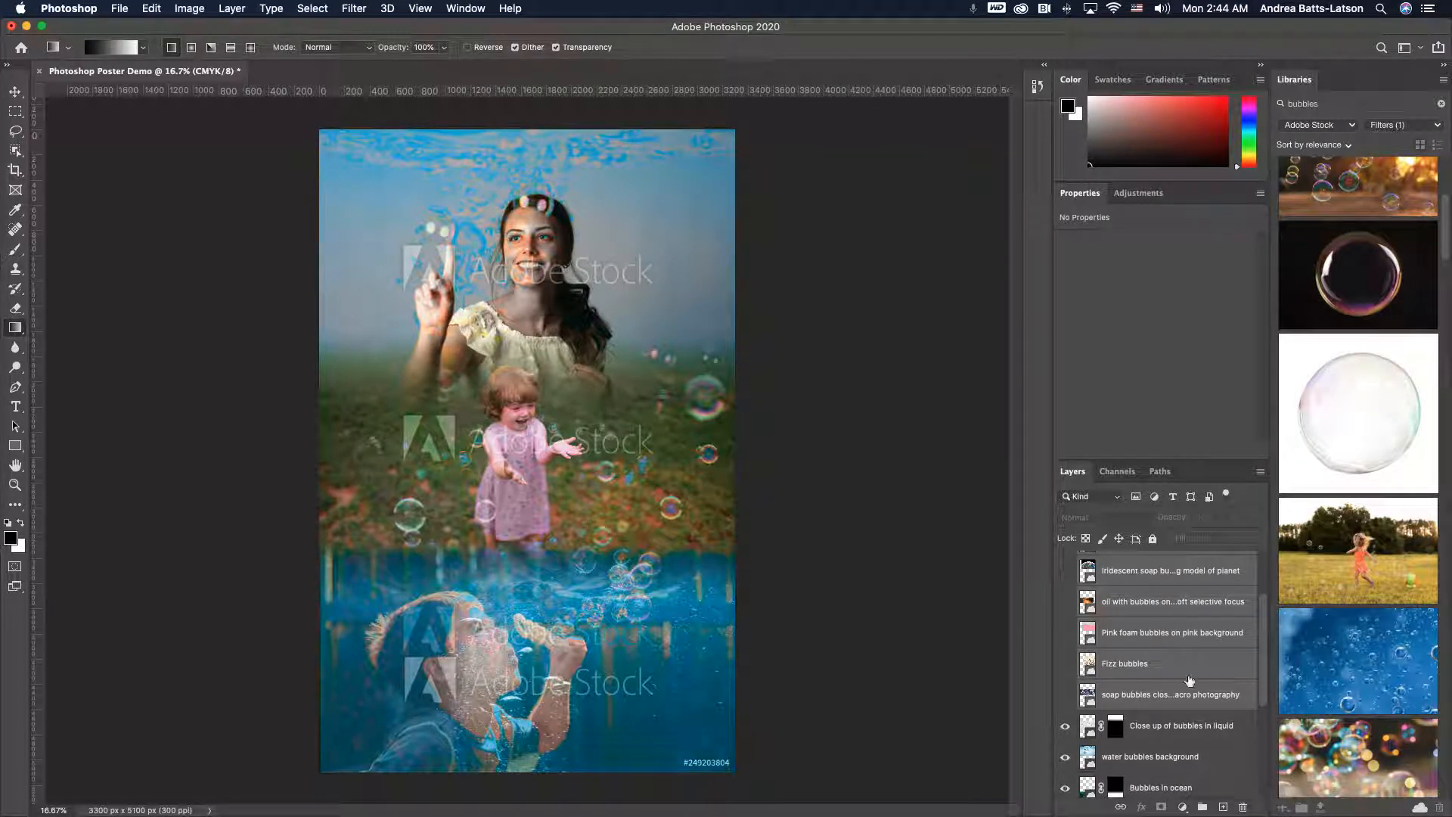
scroll(1174, 656, "up", 3)
left_click(1146, 572)
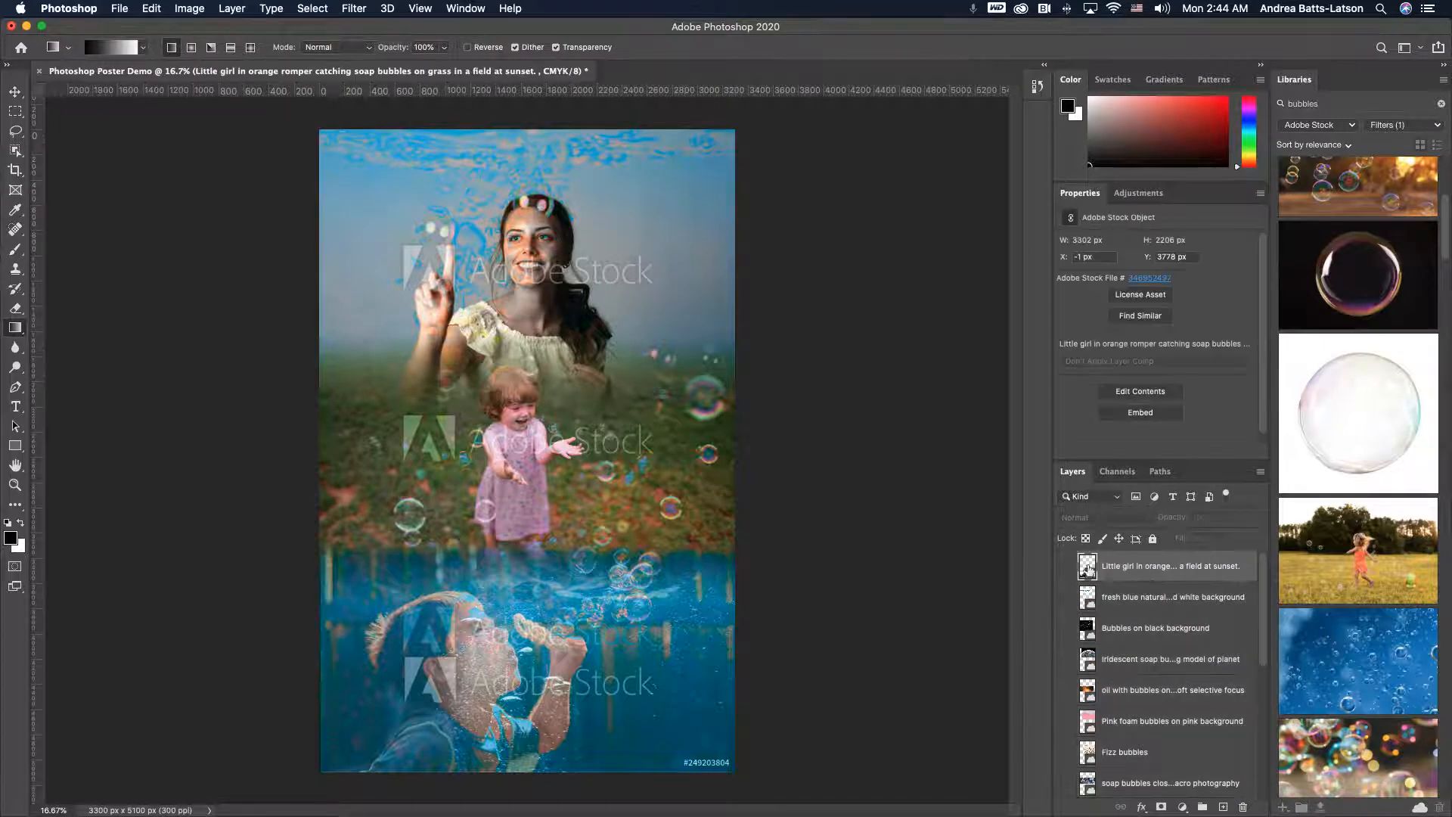
left_click(1063, 566)
left_click(1062, 566)
left_click_drag(1148, 569, 1242, 807)
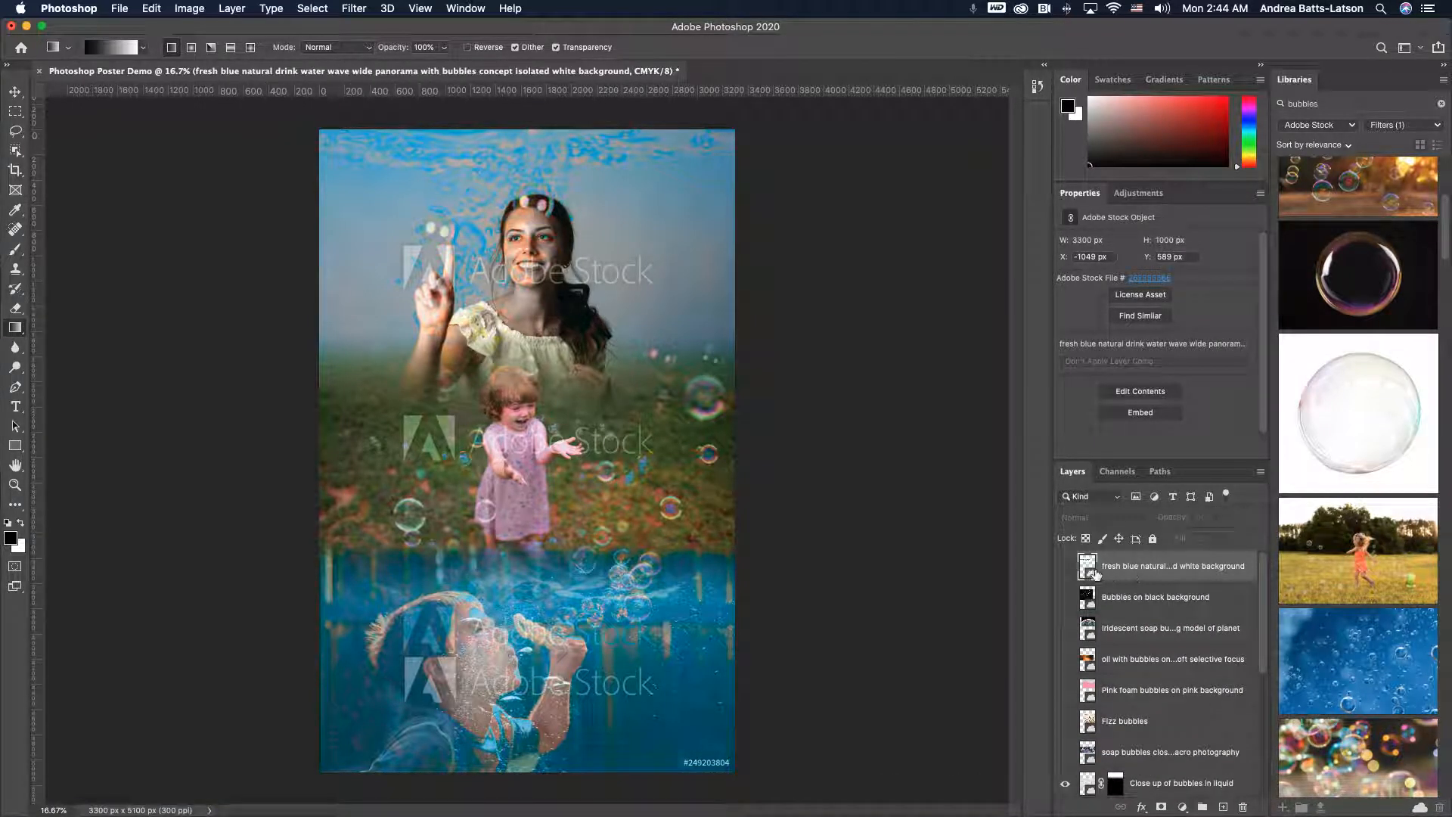
- Preview the remaining unused stock layers and scroll through the layer stack to review the used ones
left_click(1065, 568)
left_click(1065, 568)
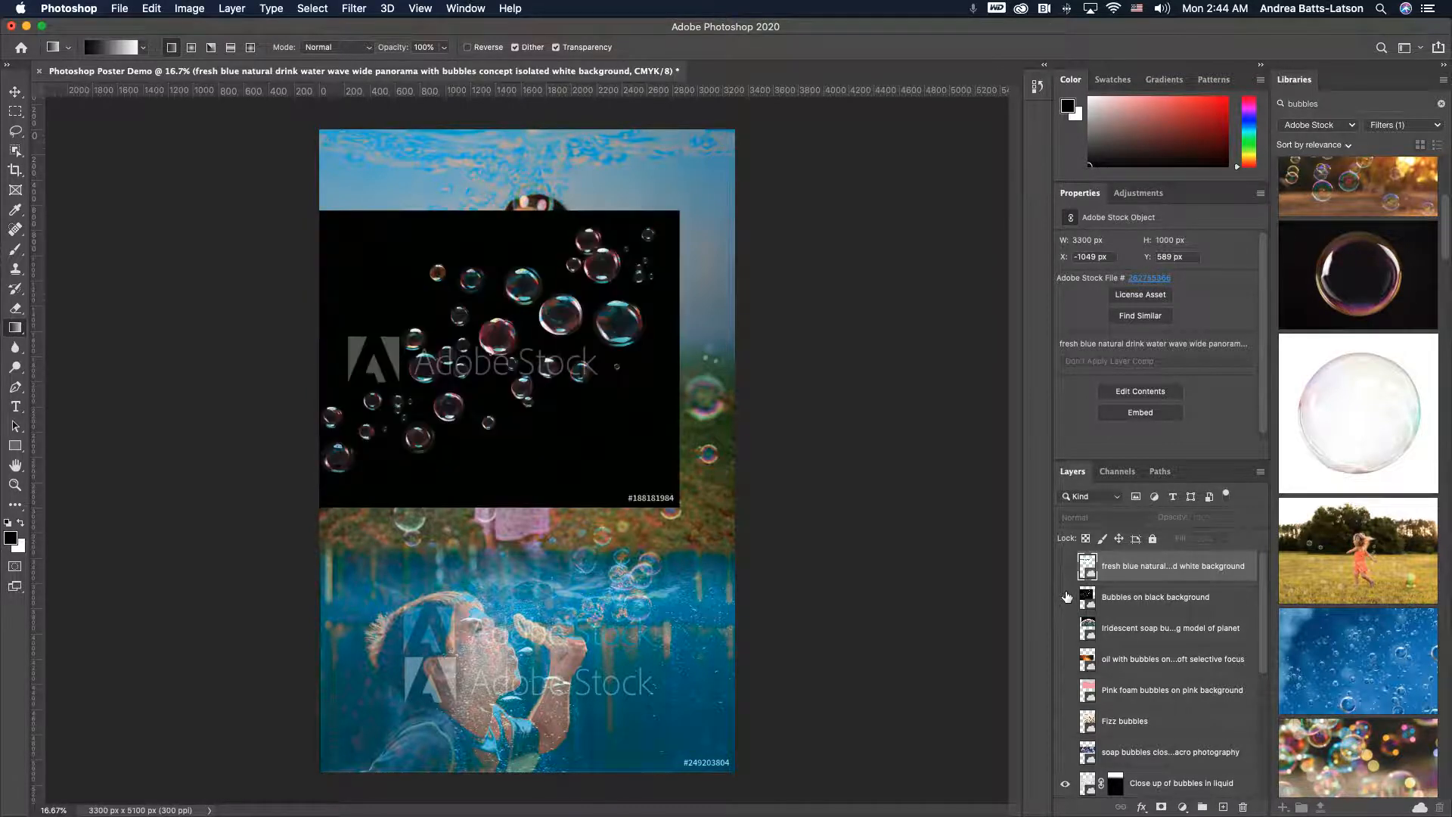
left_click(1067, 597)
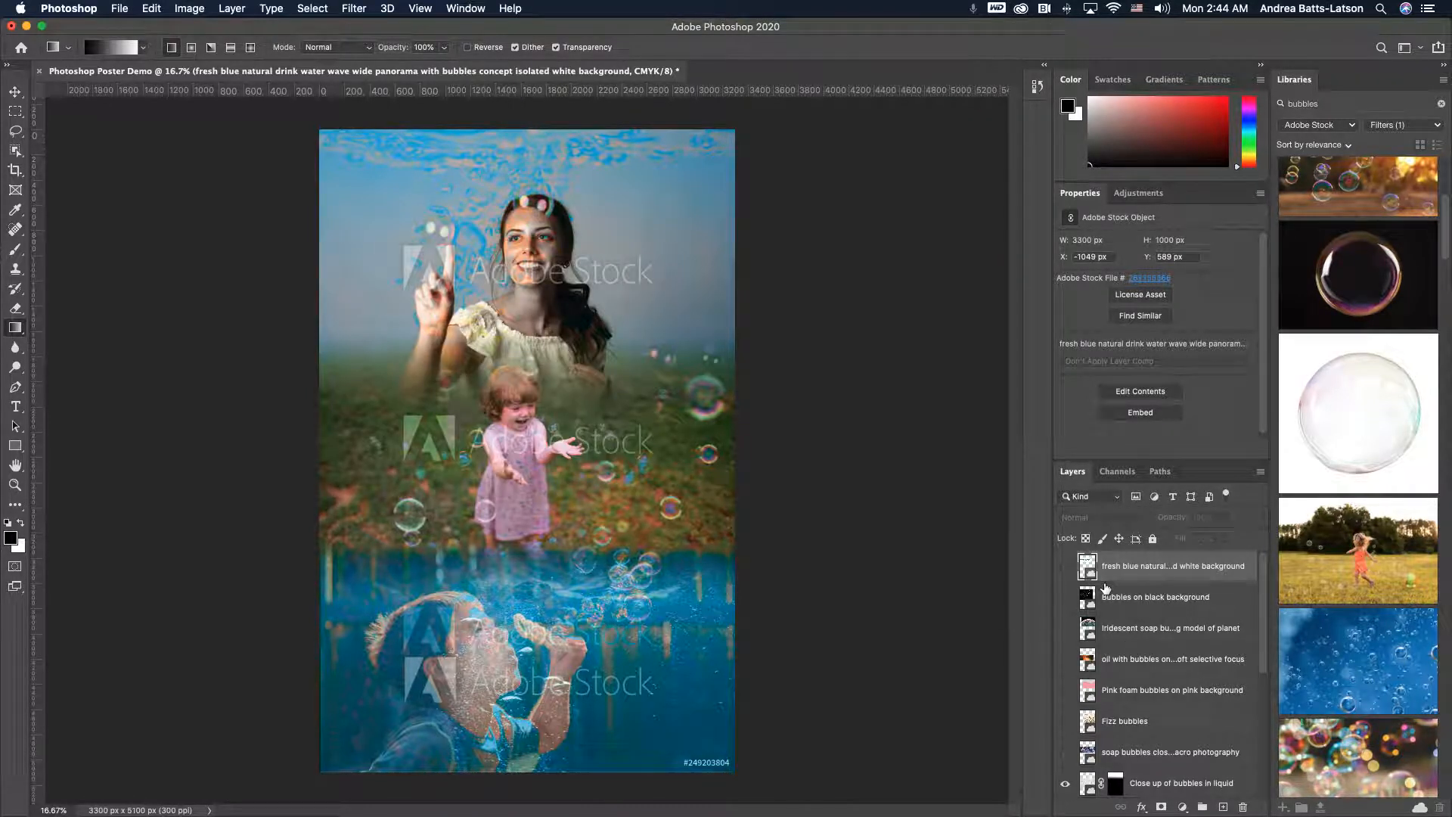
scroll(1139, 733, "down", 5)
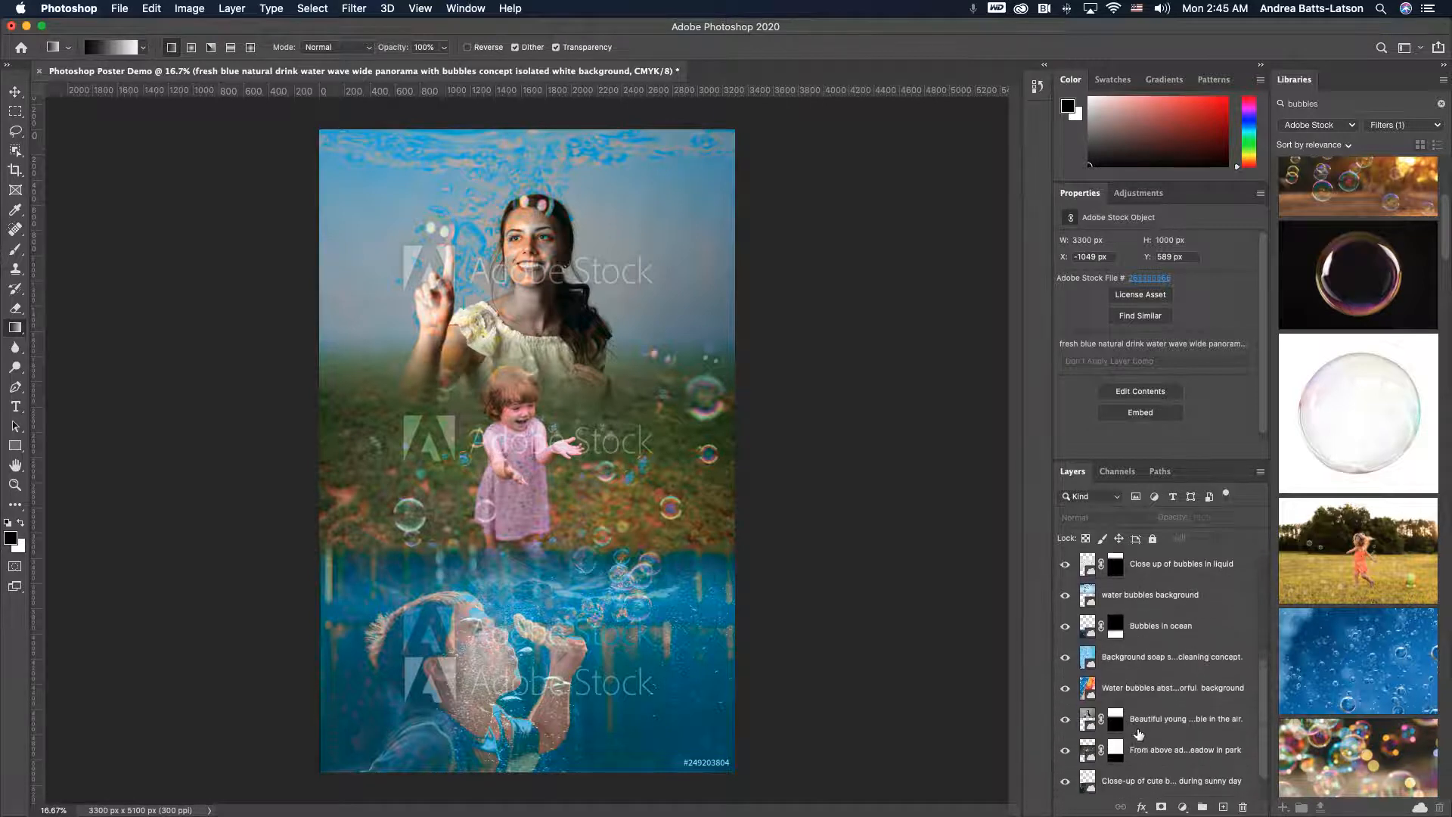
scroll(1140, 727, "up", 3)
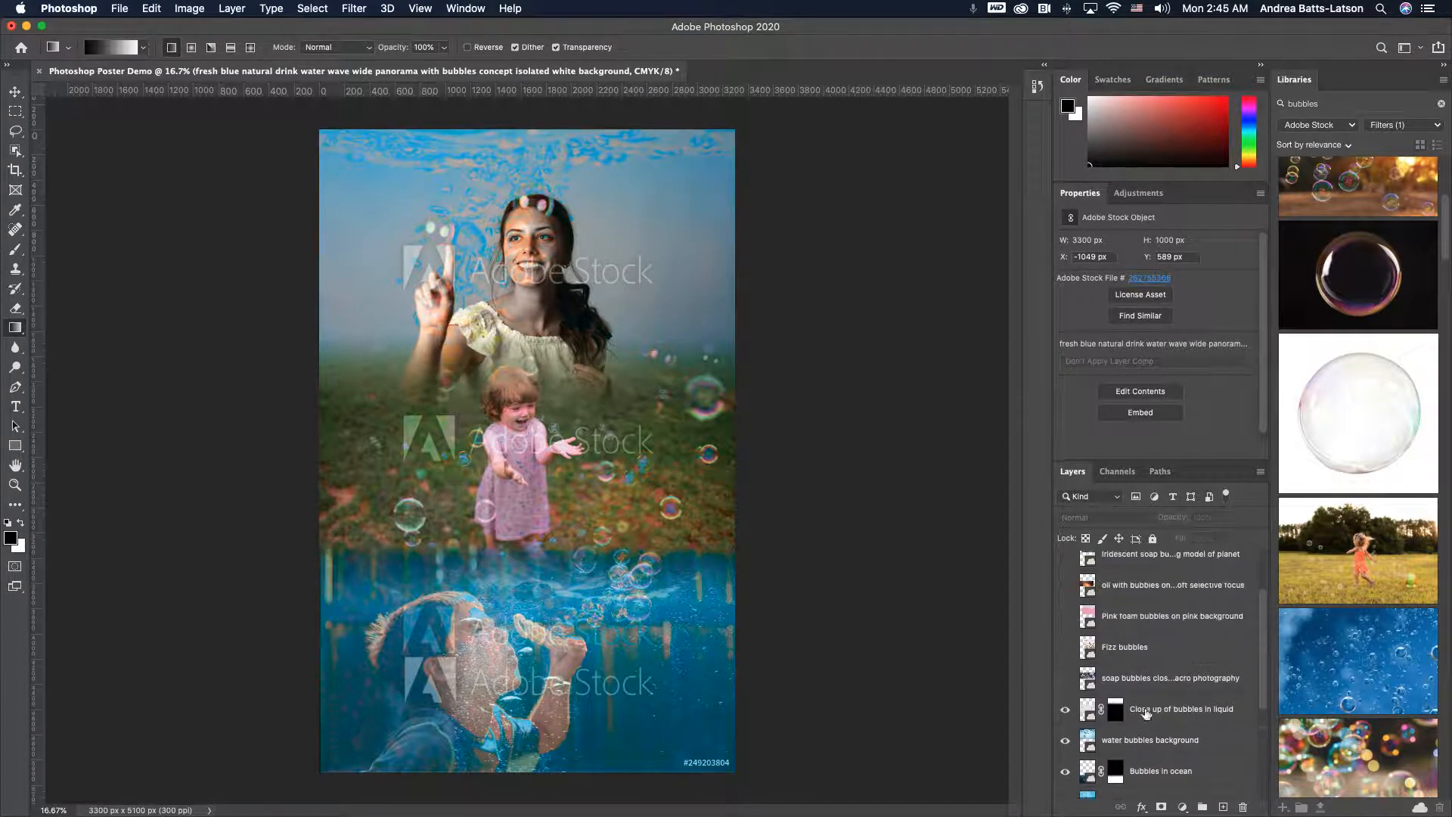
scroll(1146, 711, "down", 2)
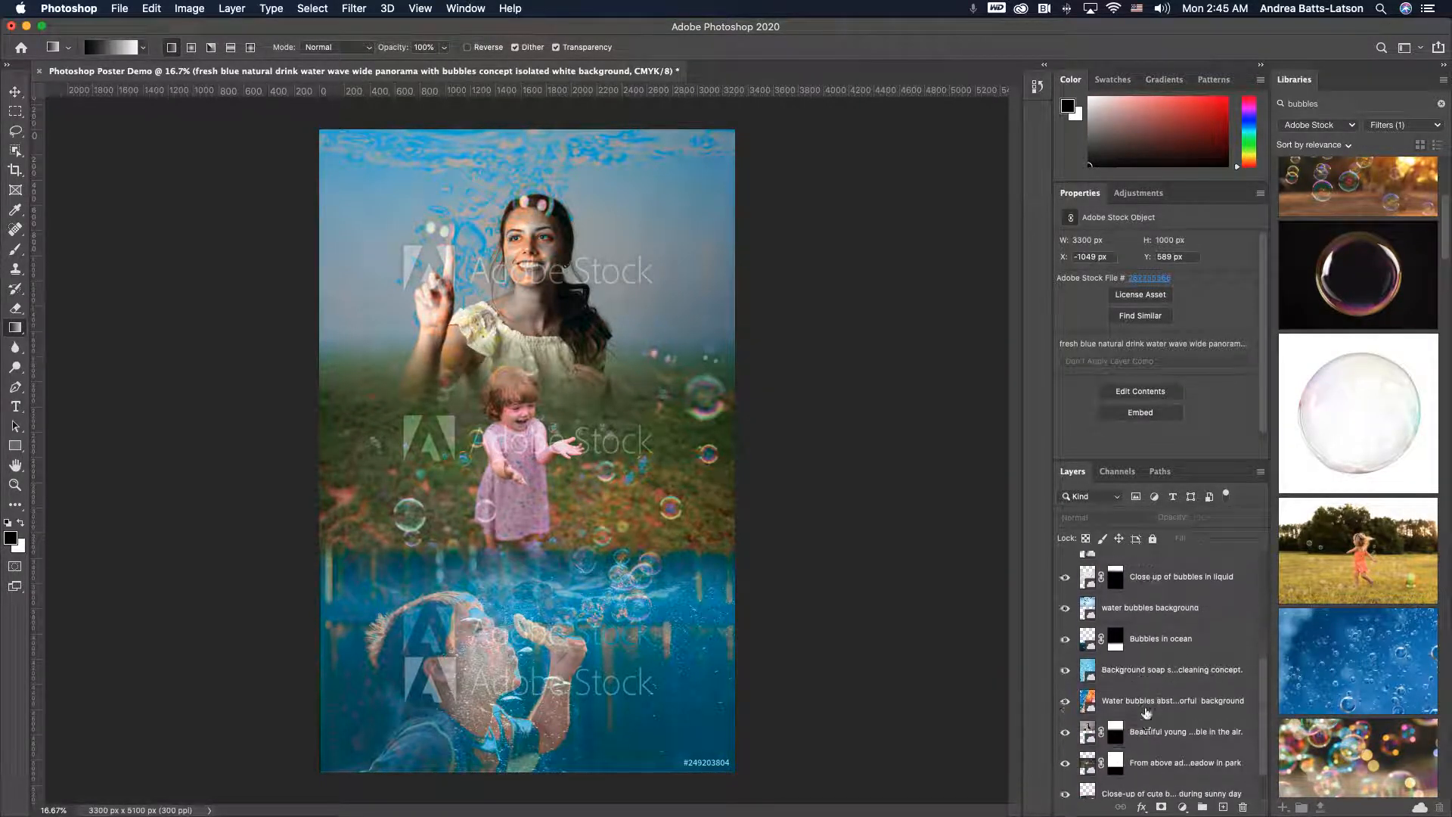
- Select all the layers used in the poster and put them into a new group named Poster Images
left_click(1151, 611)
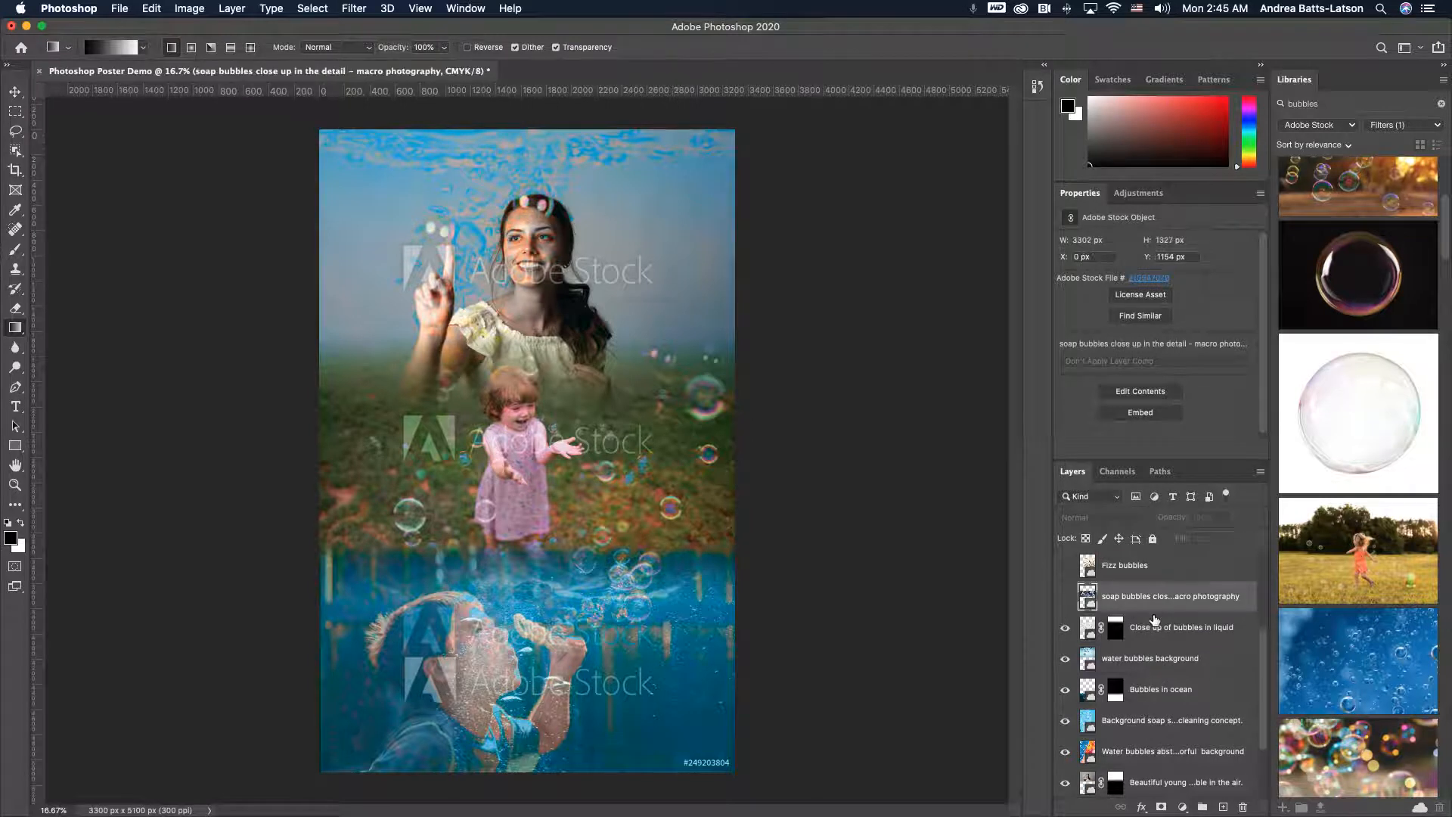
left_click(1155, 625)
scroll(1157, 627, "down", 3)
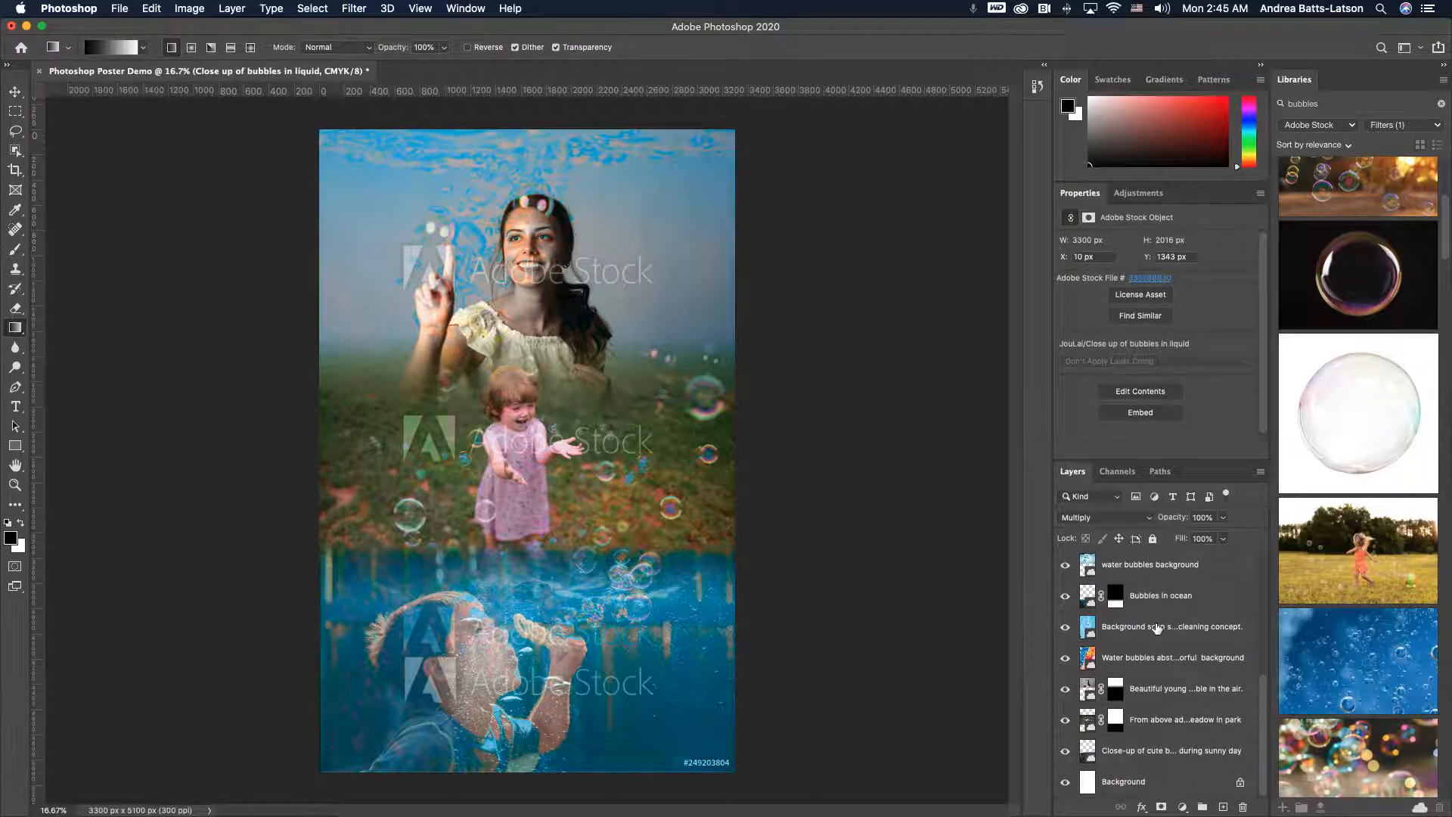
left_click(1157, 627)
left_click(1189, 785, "shift")
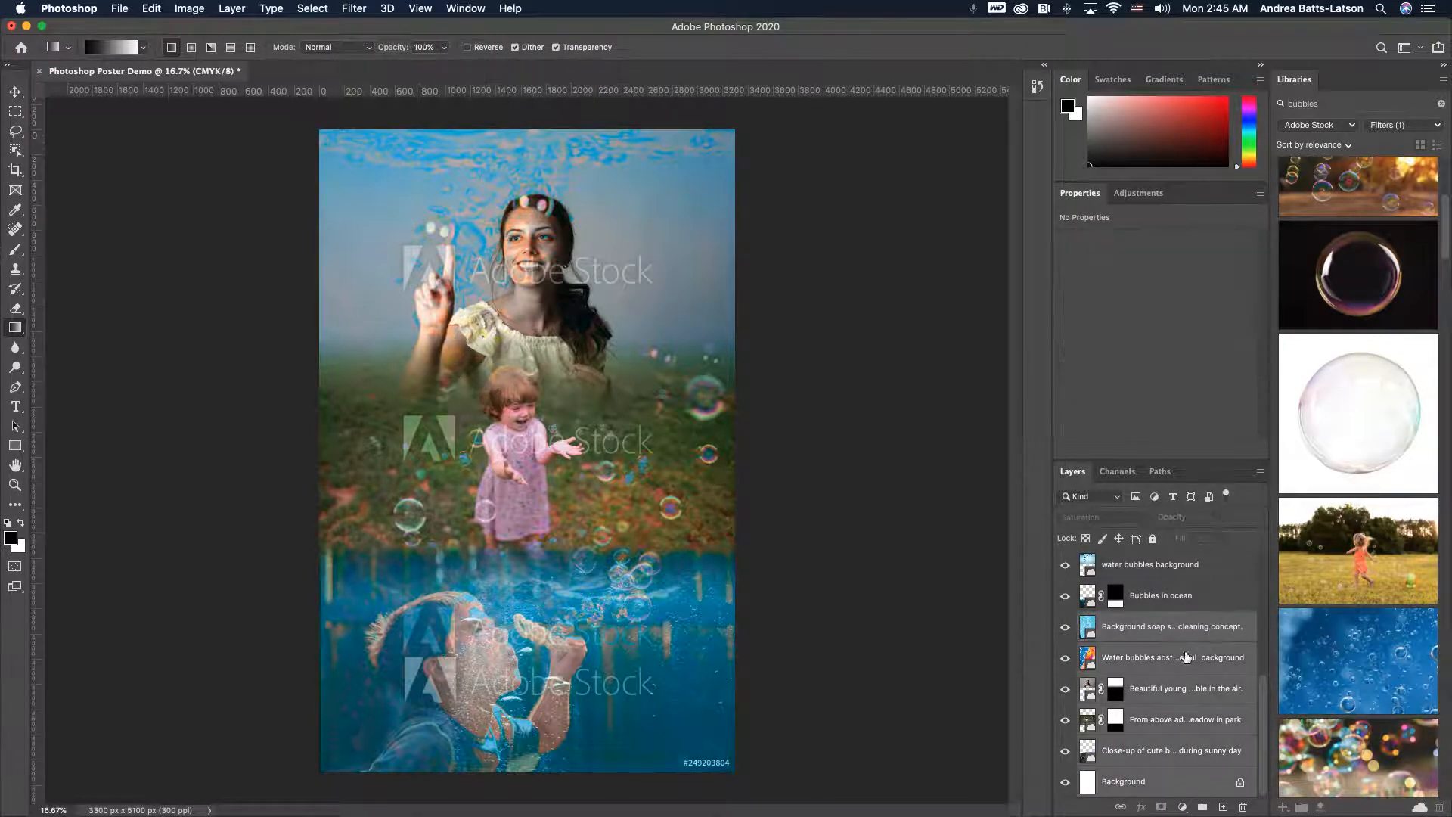
scroll(1188, 658, "up", 5)
scroll(1185, 657, "down", 1)
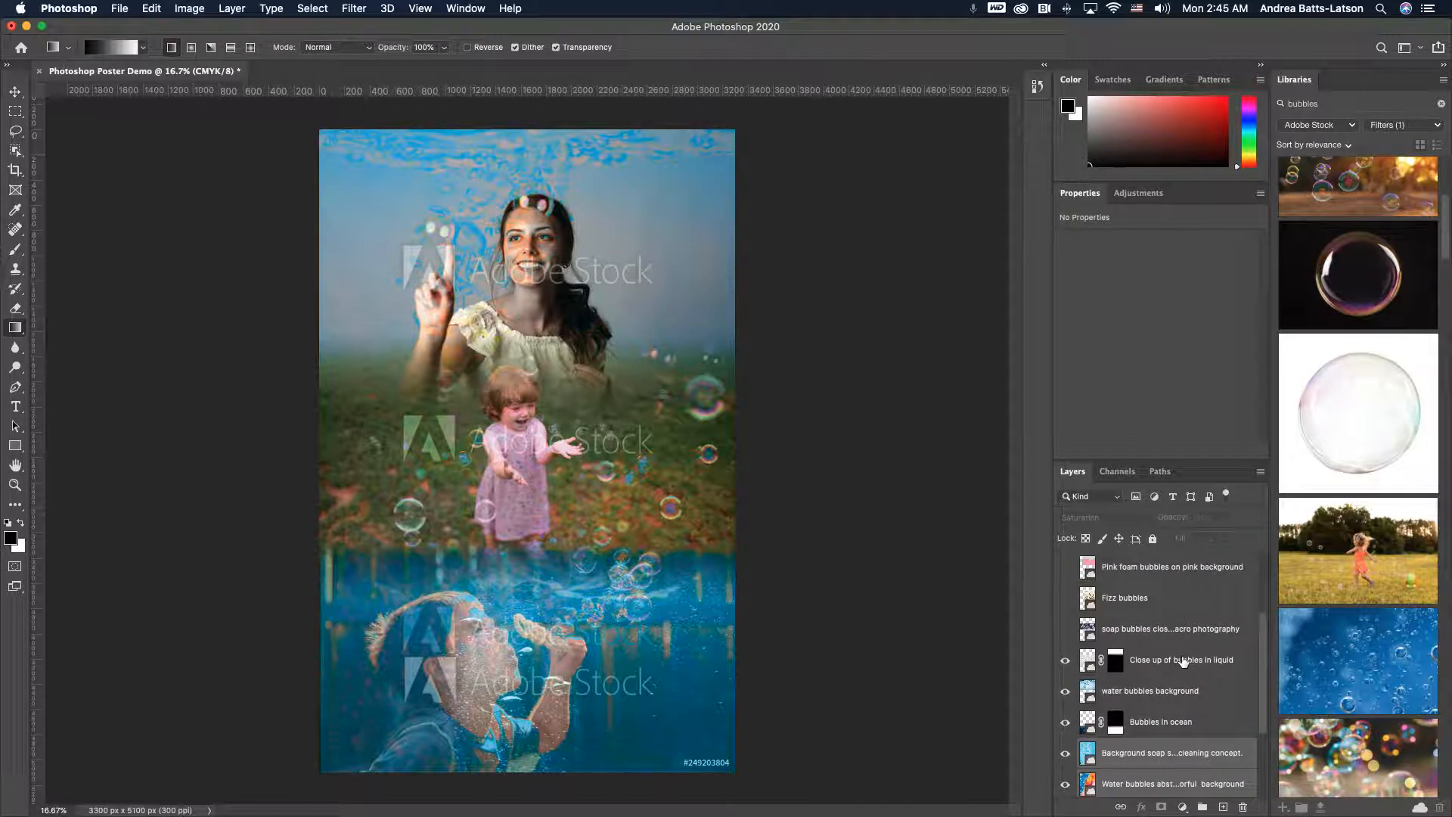
left_click(1184, 661)
scroll(1152, 755, "down", 4)
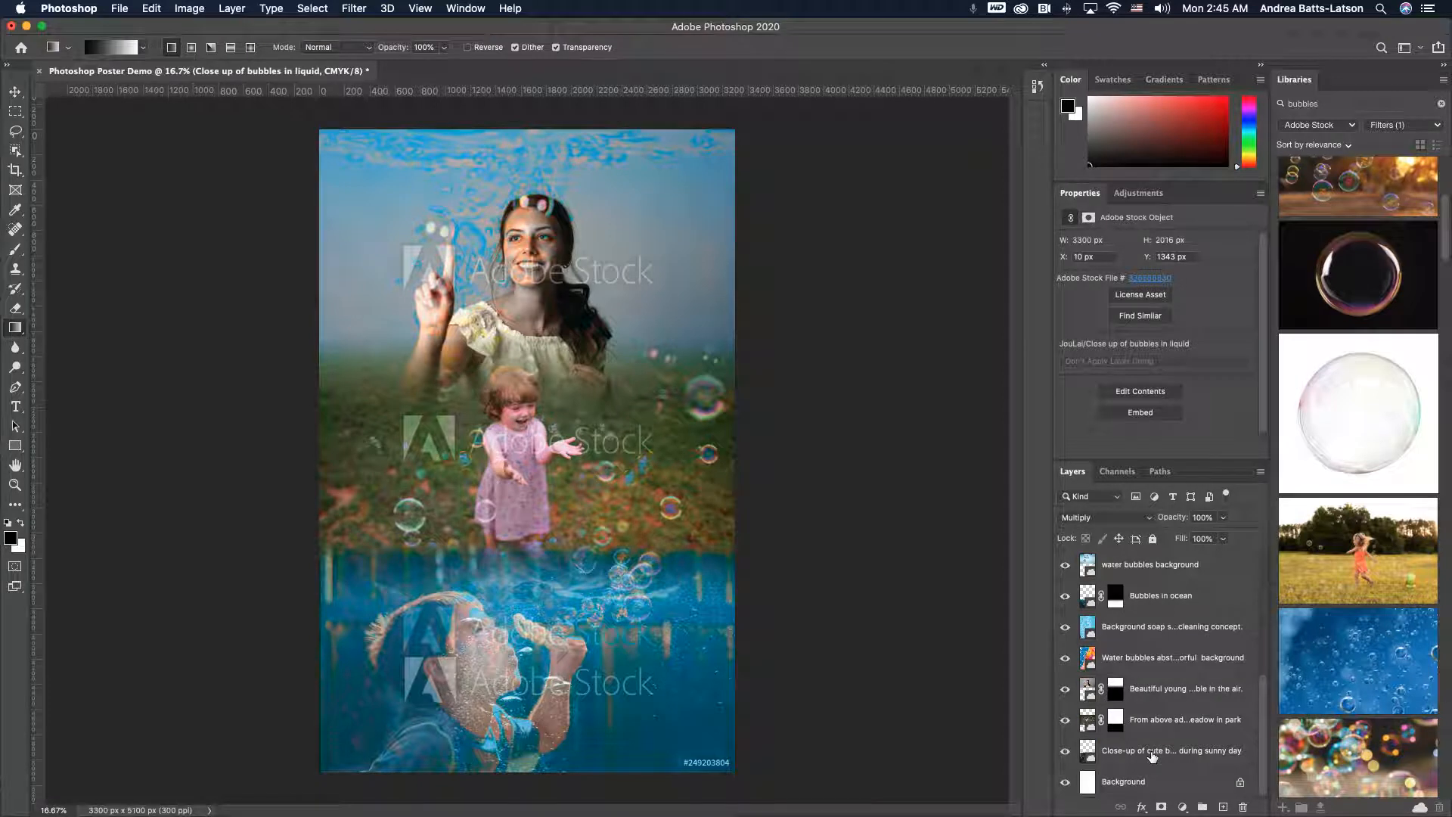
left_click(1153, 791, "shift")
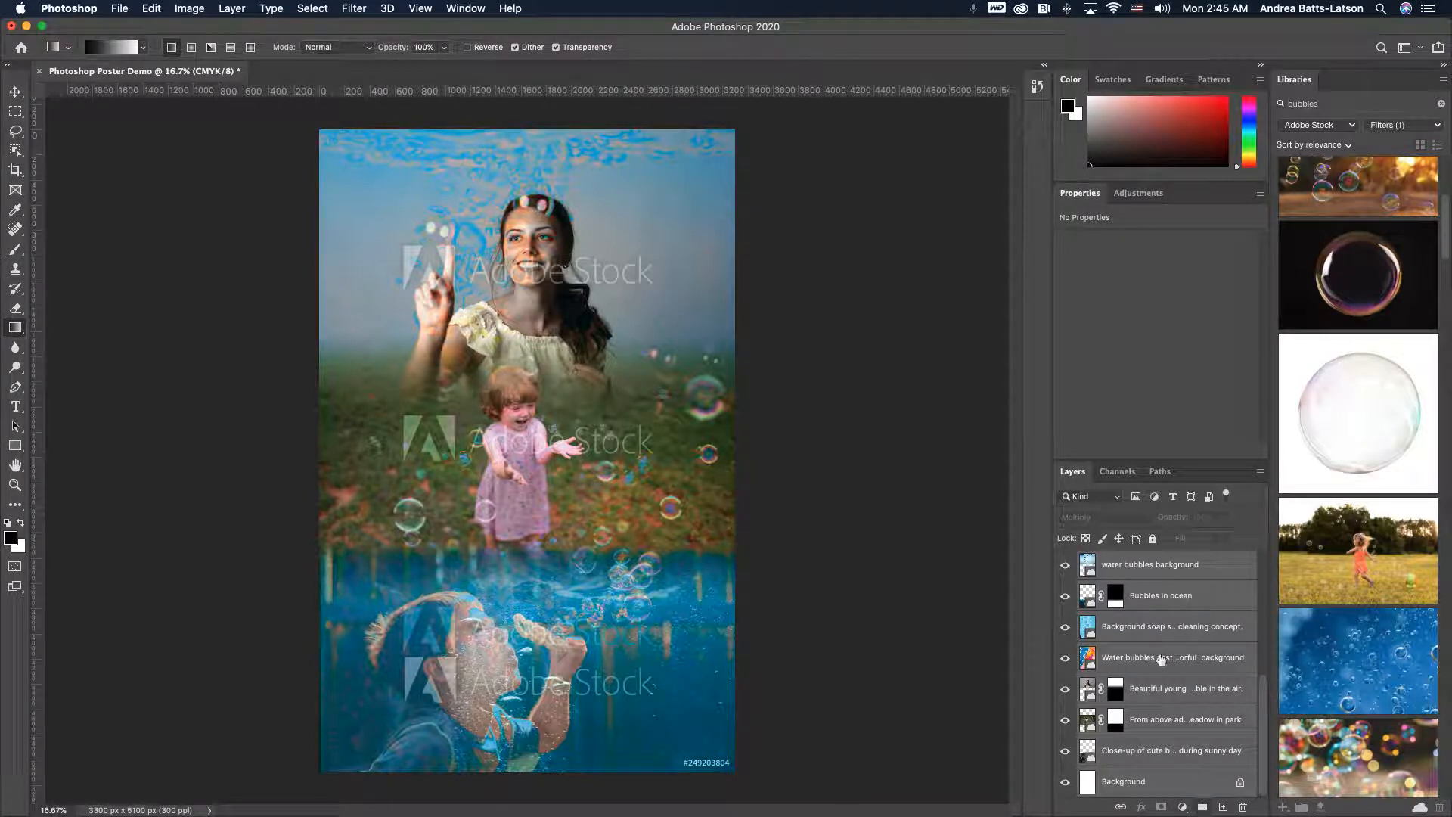
scroll(1161, 660, "up", 4)
scroll(1161, 659, "down", 4)
left_click(17, 92)
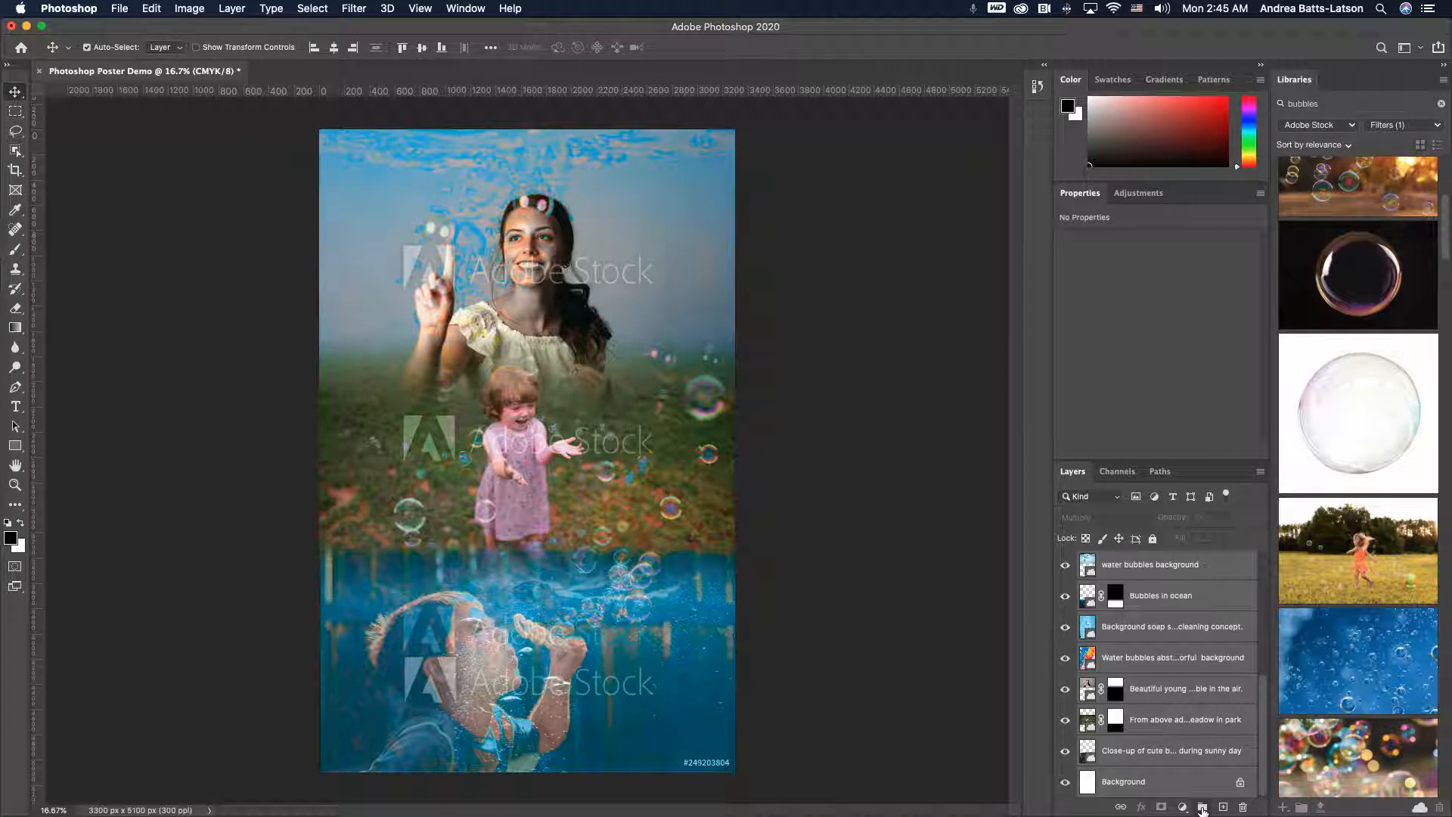
left_click(1260, 471)
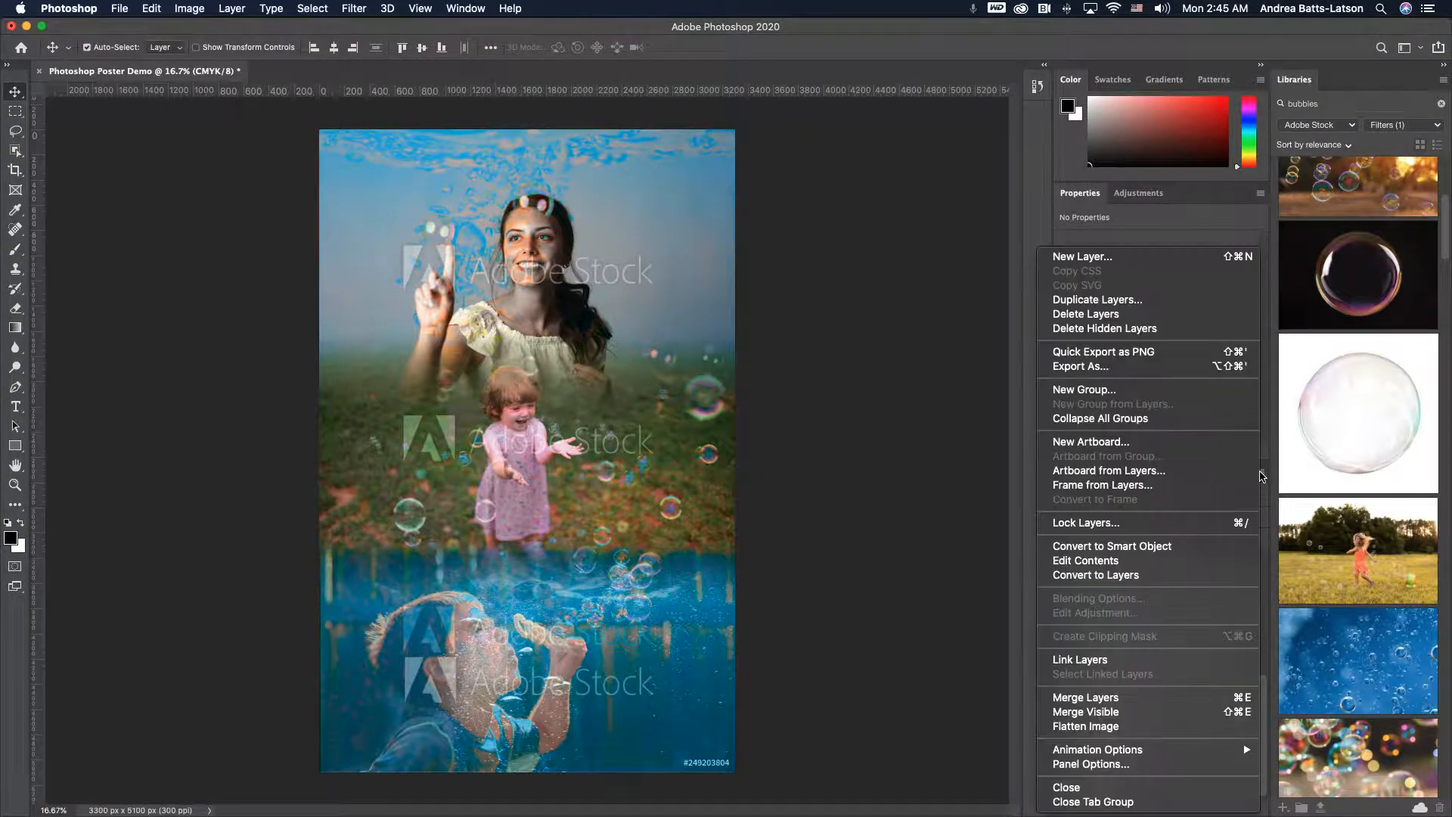
left_click(1113, 390)
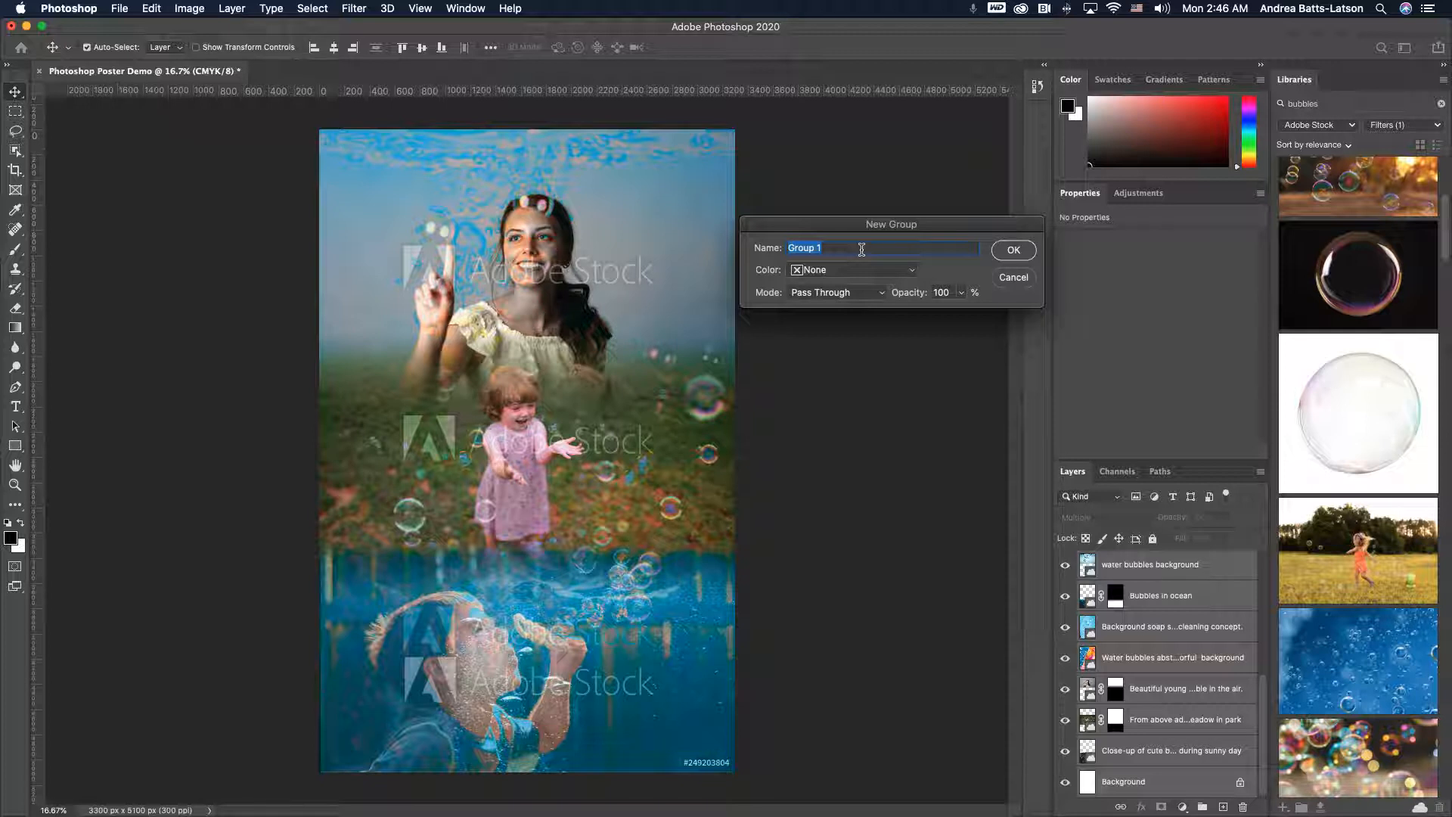
type("Poster Images")
left_click(1011, 253)
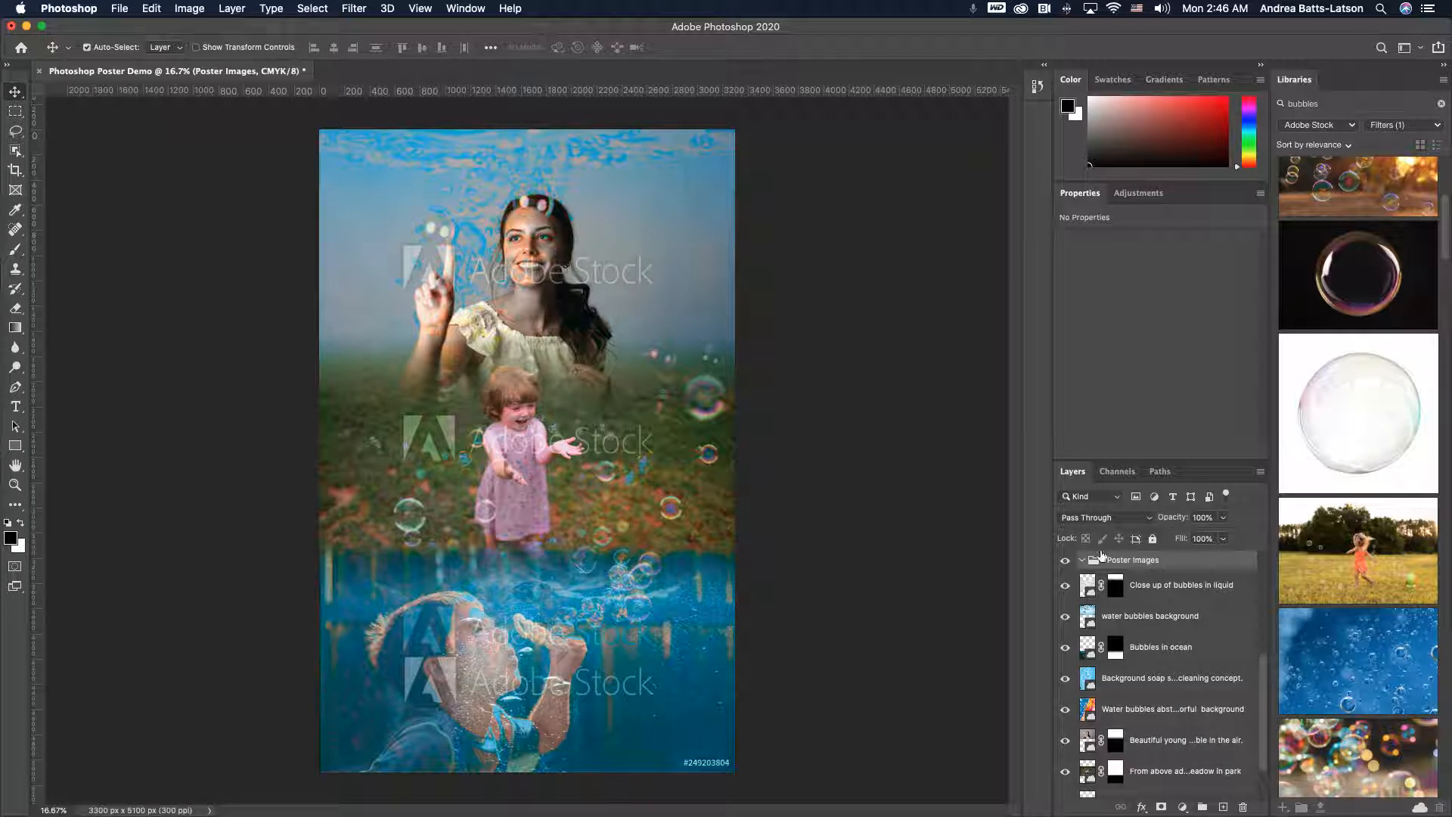
scroll(1116, 608, "up", 5)
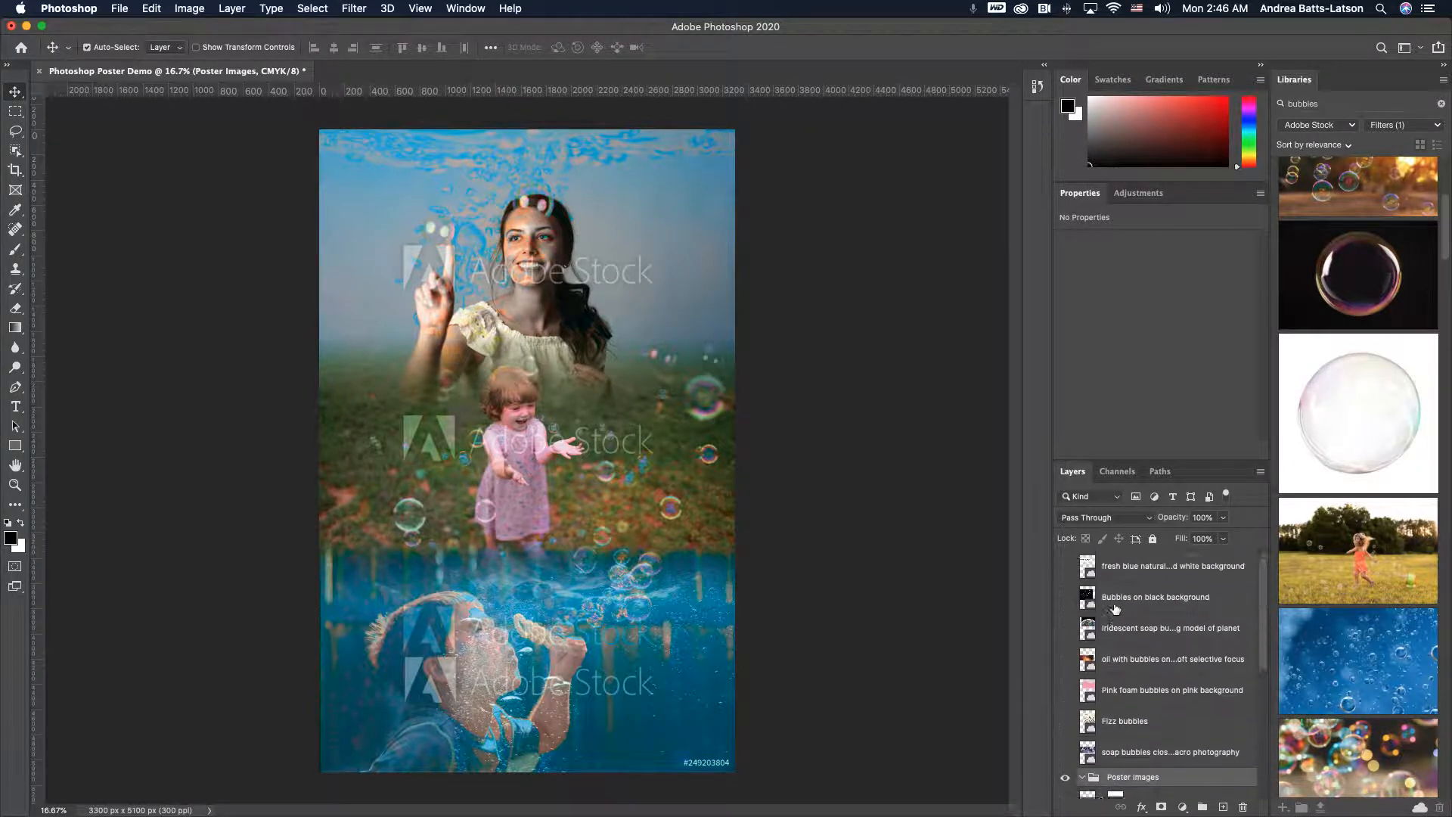
scroll(1116, 607, "down", 5)
scroll(1116, 607, "up", 5)
left_click_drag(1124, 781, 1126, 564)
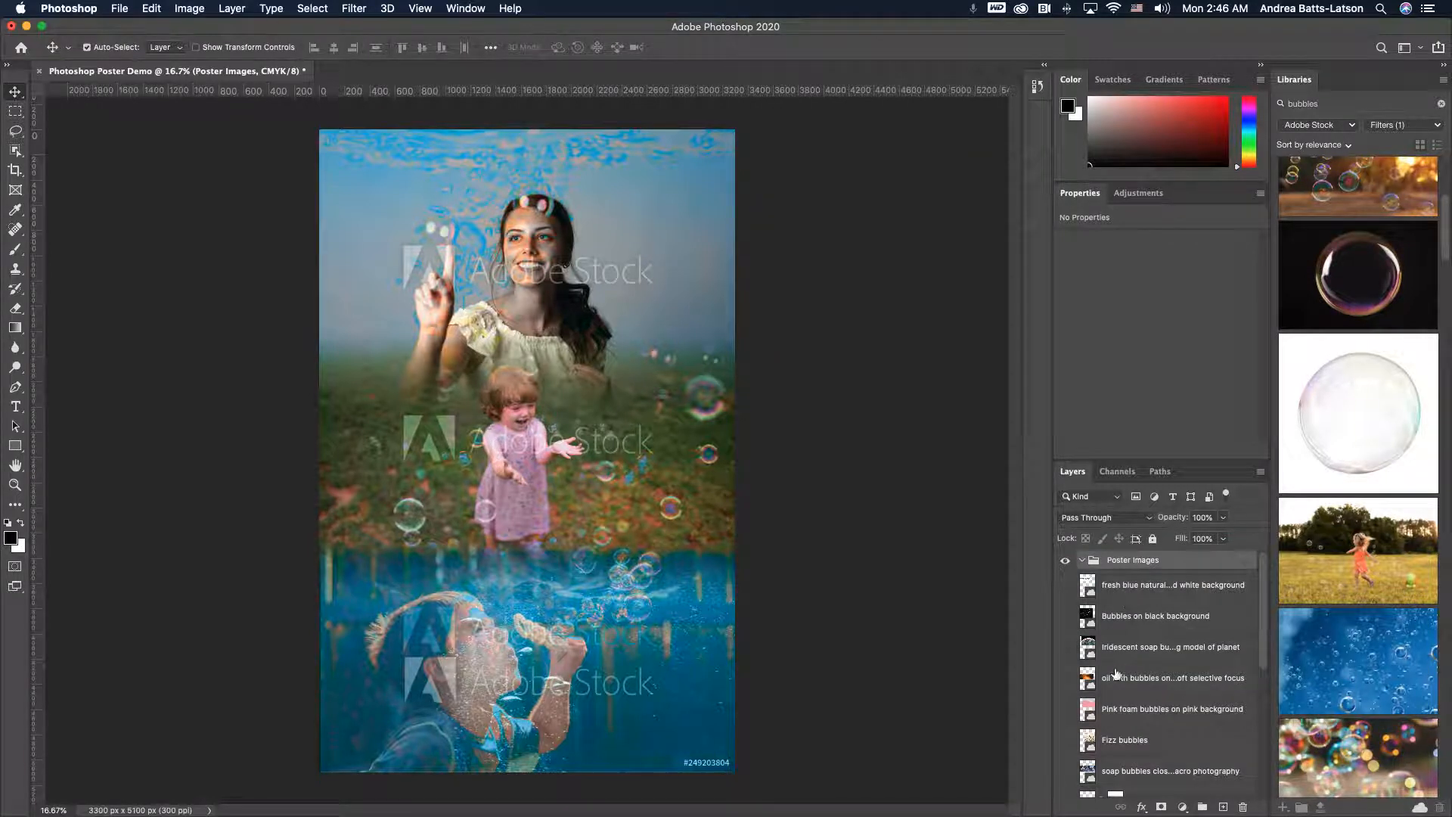
key("super+z")
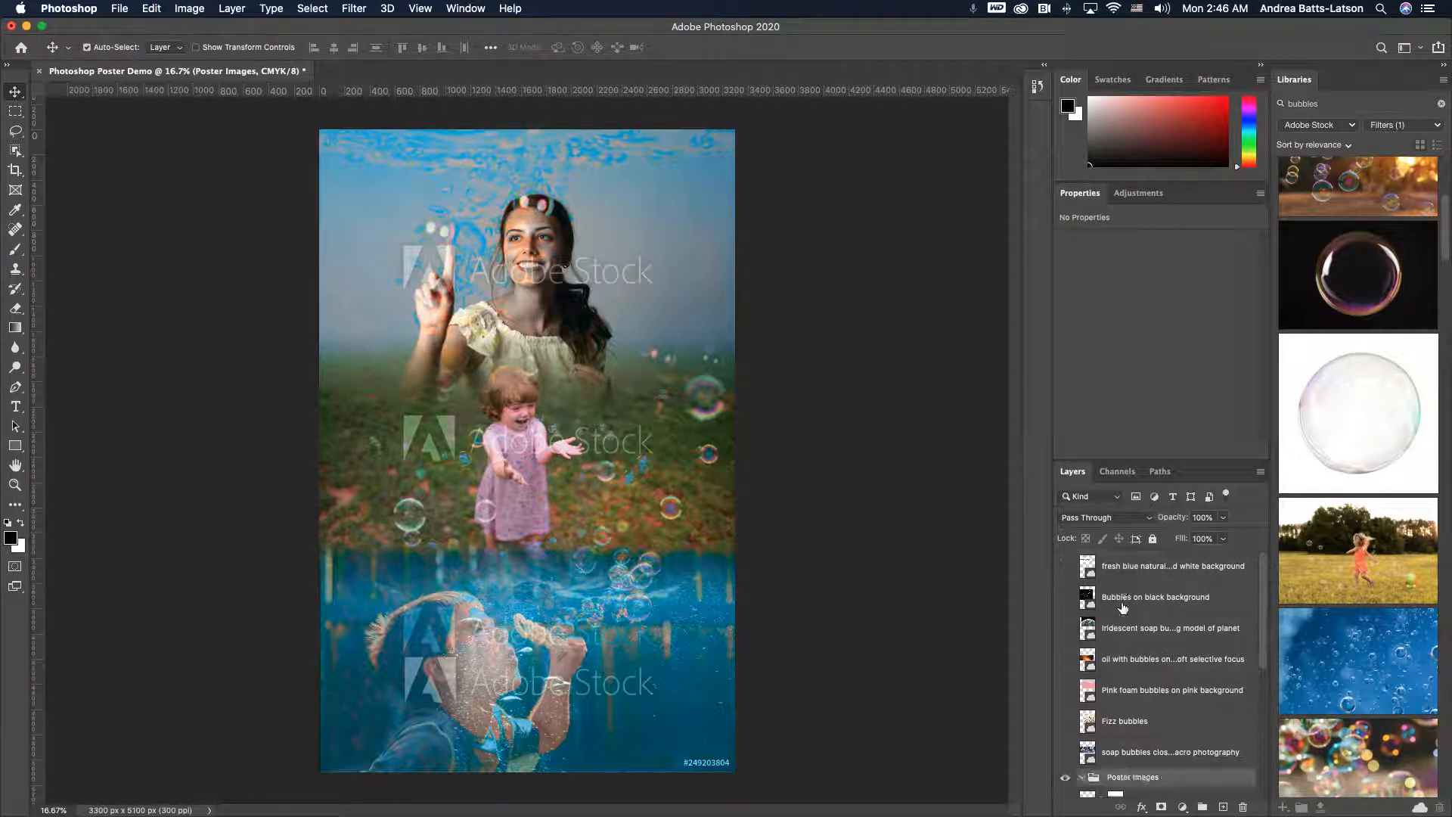
- Select all the poster image layers from the liquid bubbles close-up down to the boy blowing bubbles and group them
scroll(1122, 608, "down", 5)
scroll(1122, 608, "down", 2)
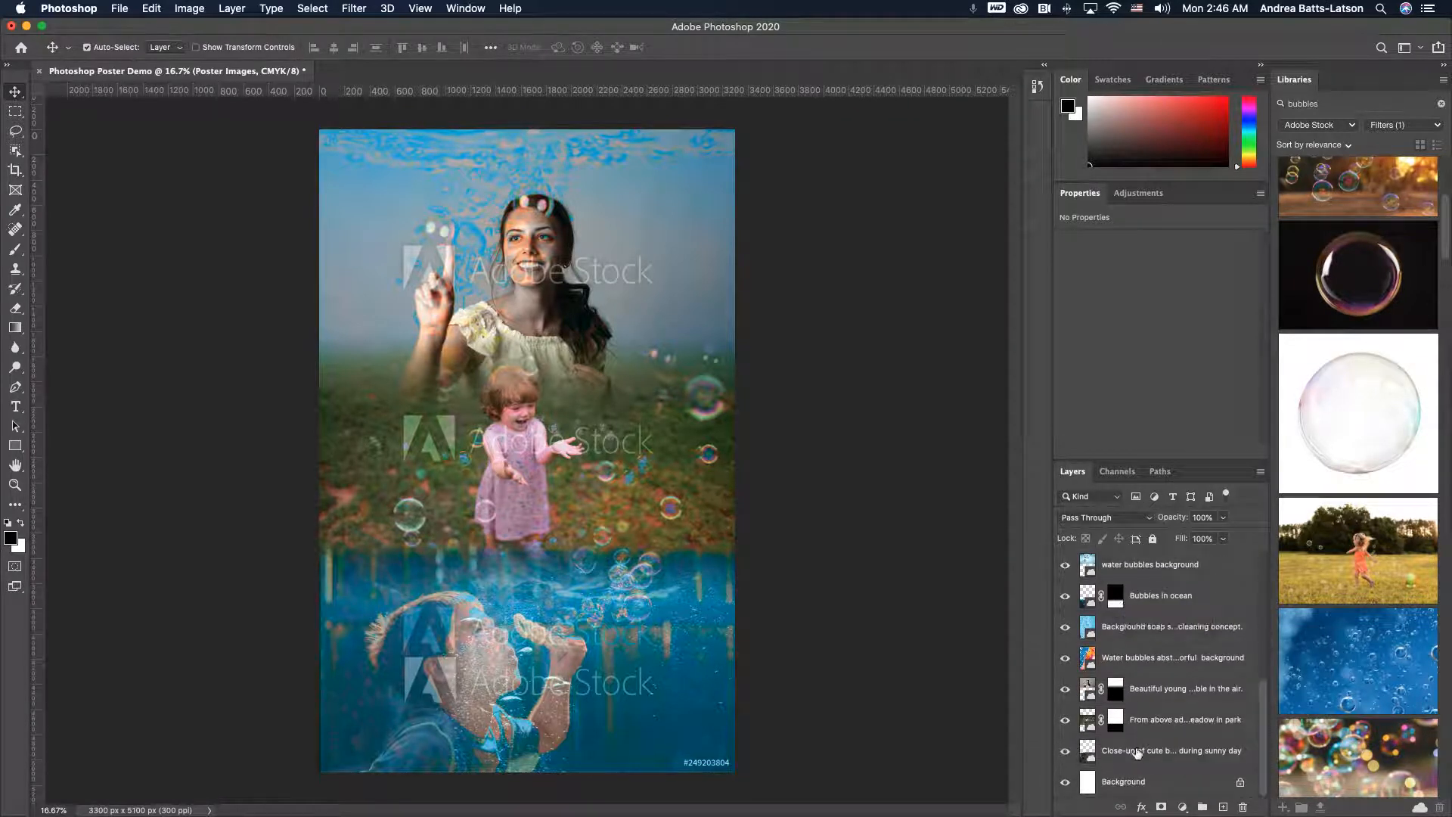
left_click(1138, 753)
scroll(1138, 752, "up", 1)
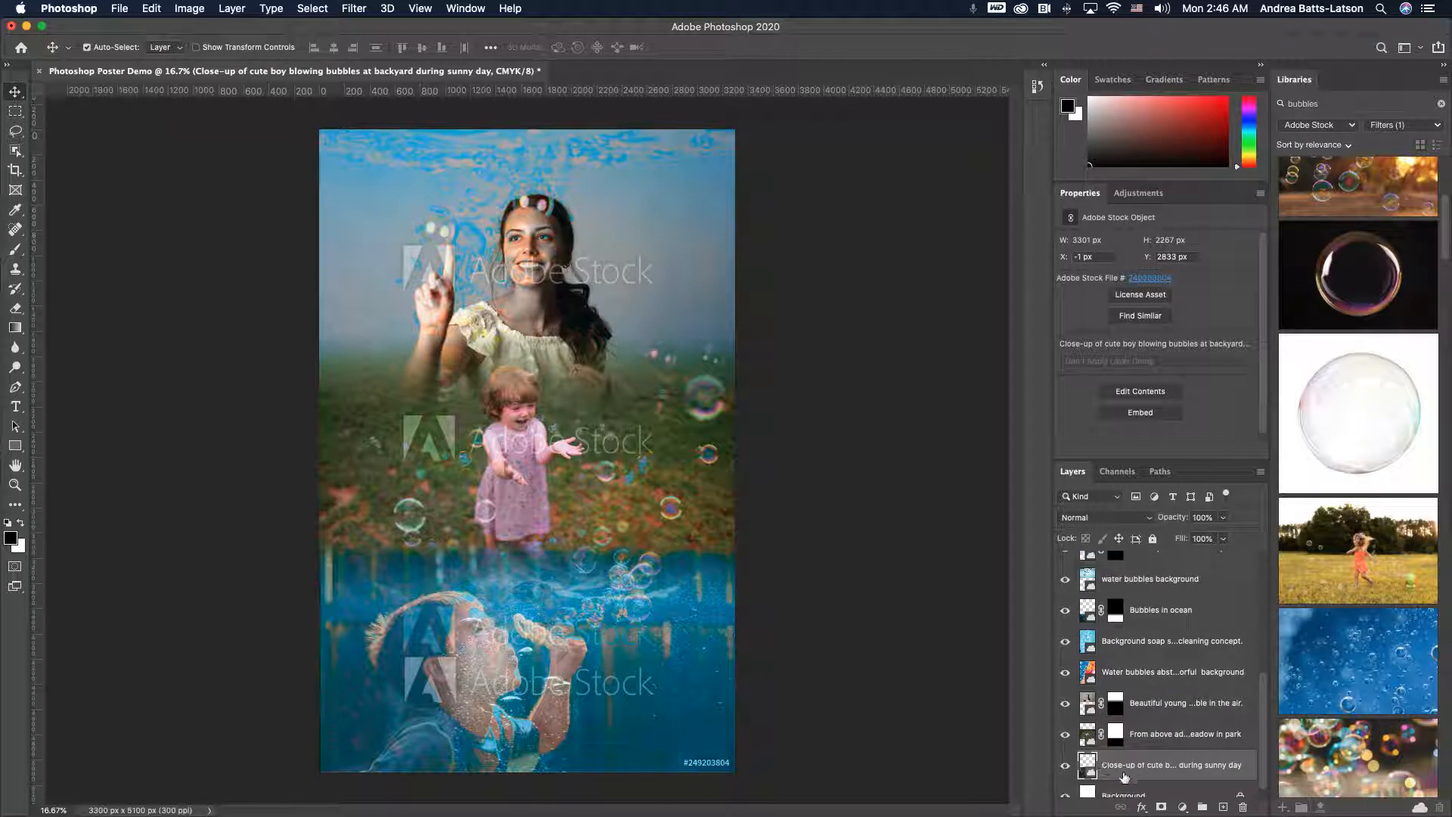
scroll(1121, 793, "down", 1)
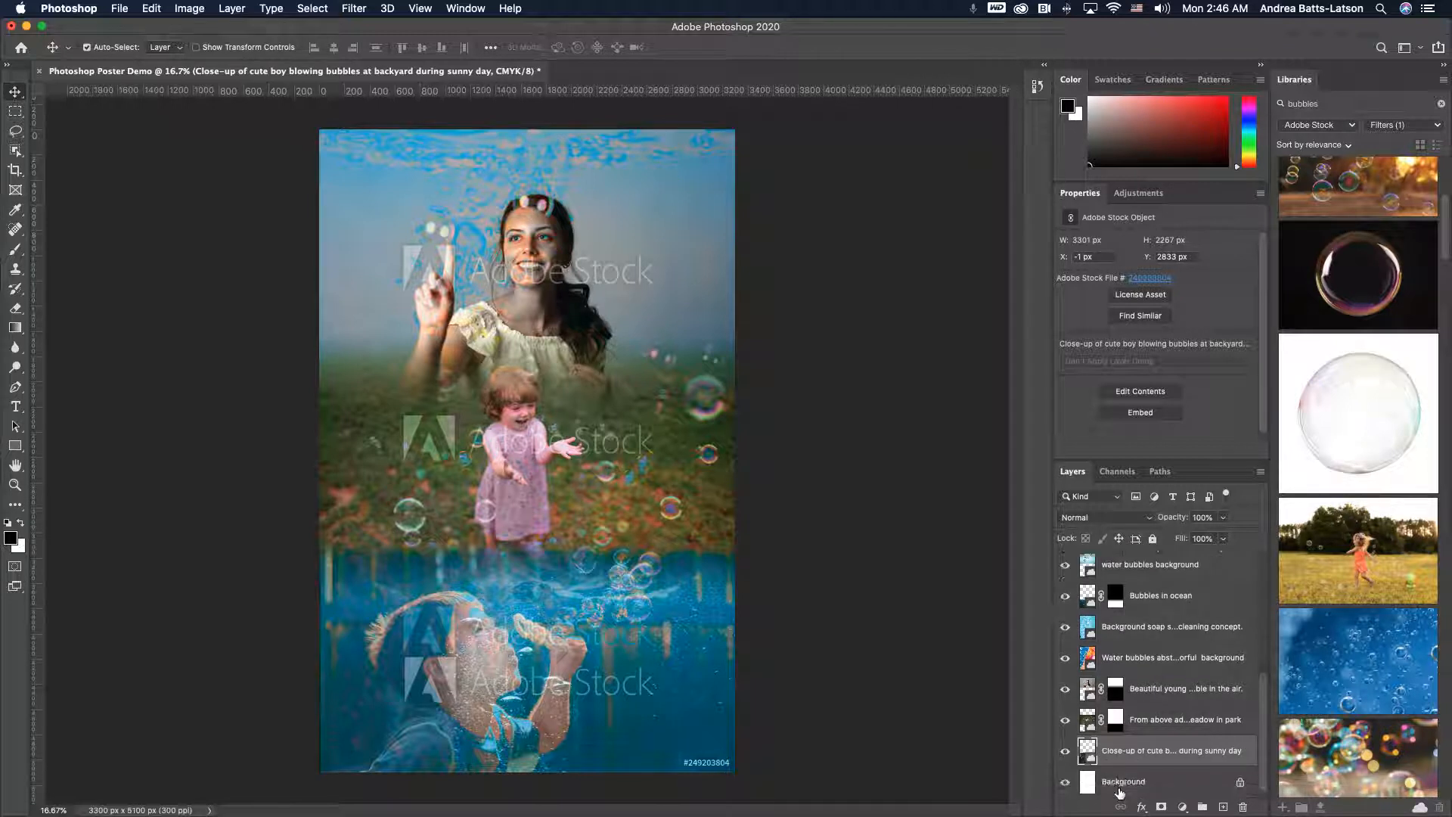
scroll(1120, 793, "up", 8)
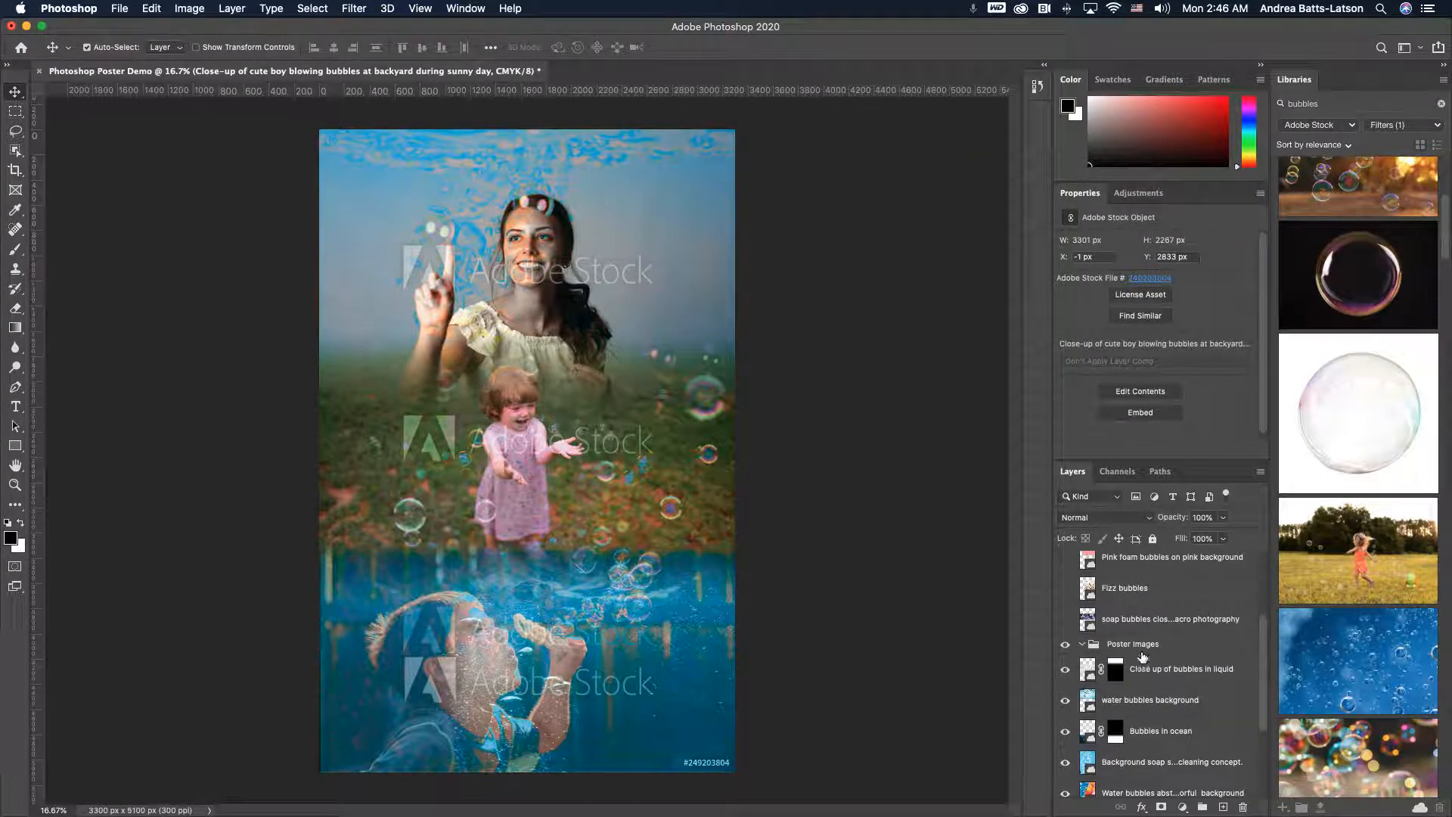
left_click(1135, 644)
left_click_drag(1318, 804, 1244, 806)
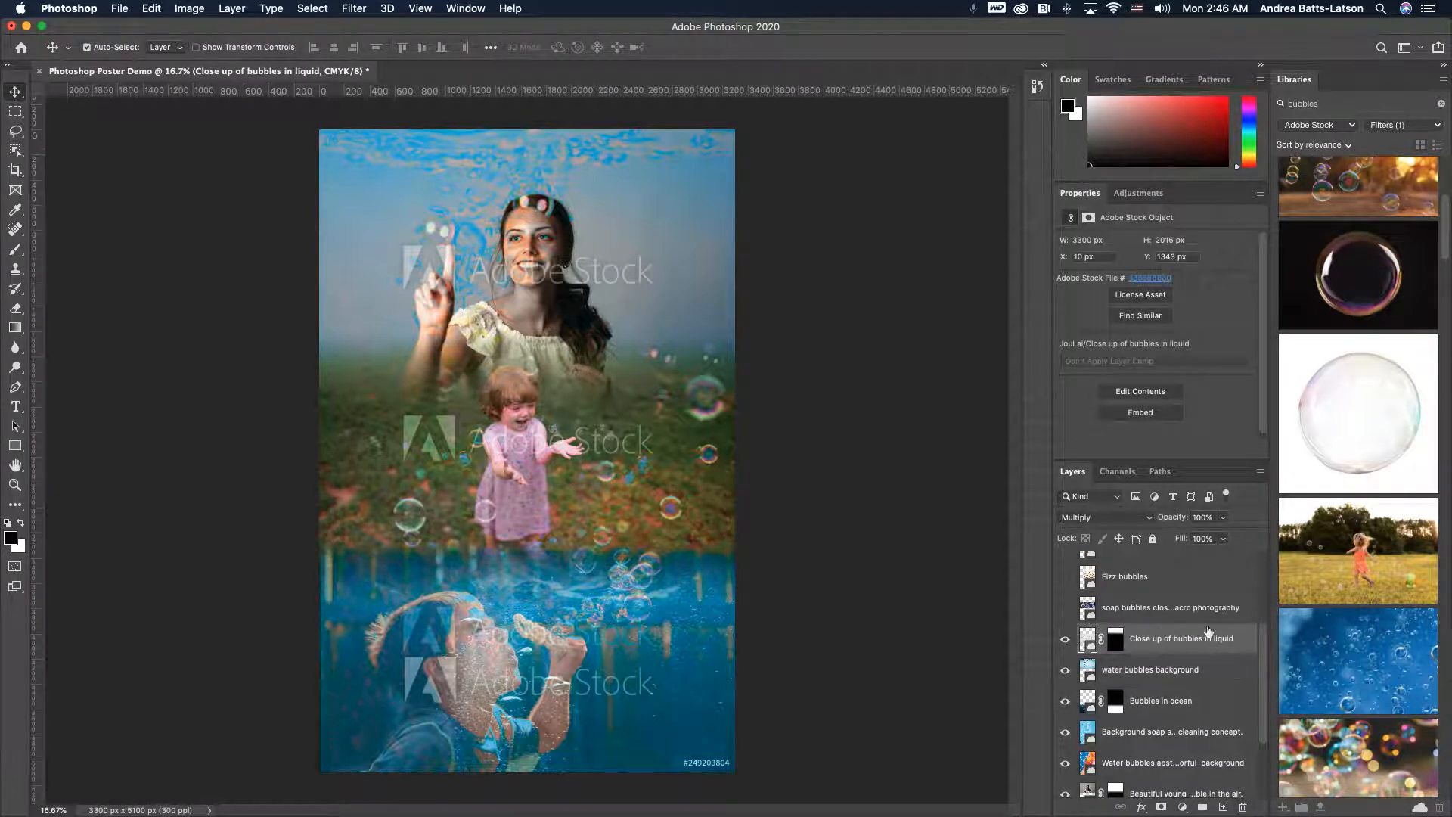
scroll(1154, 647, "down", 5)
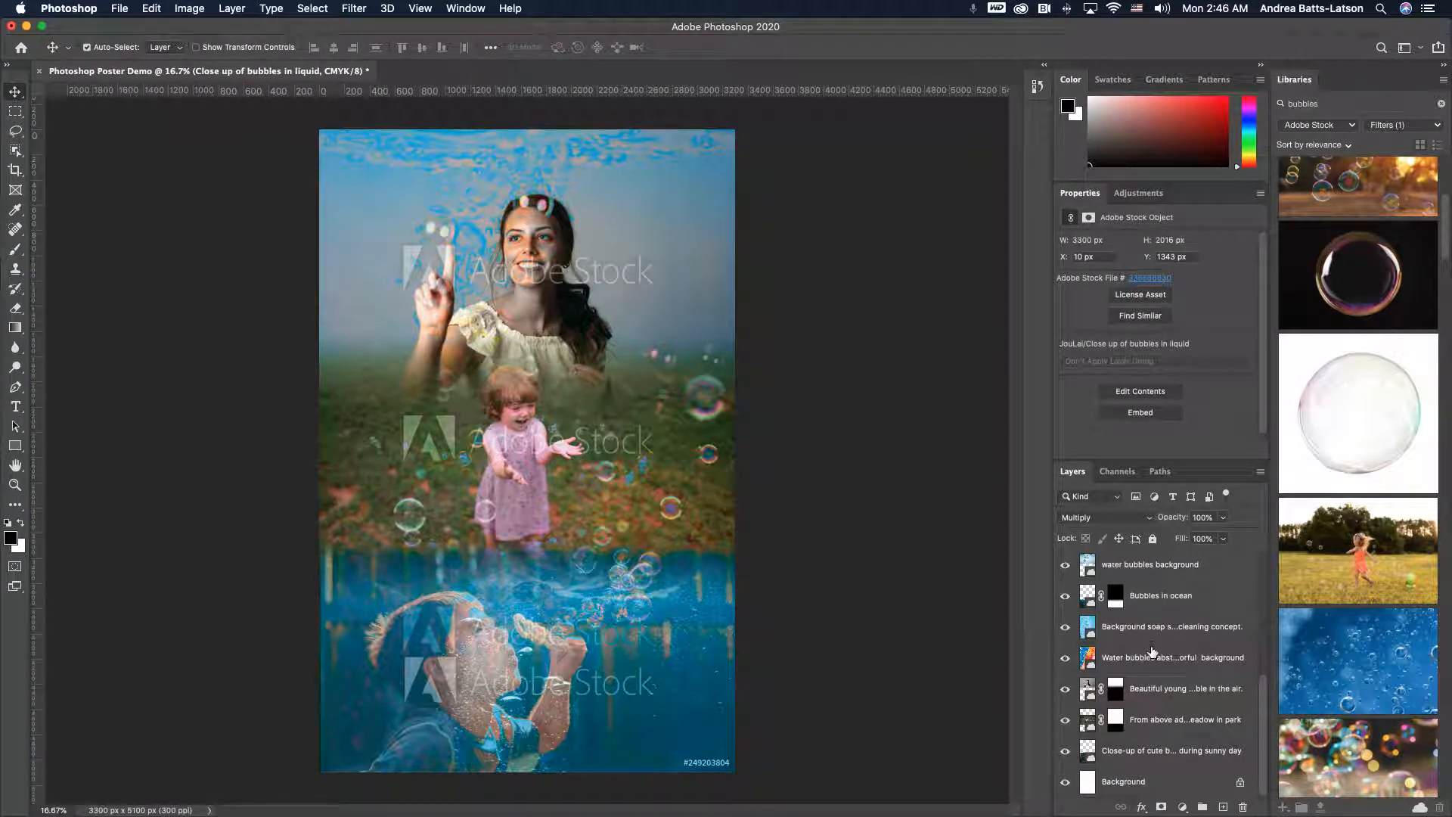
left_click(1154, 751, "shift")
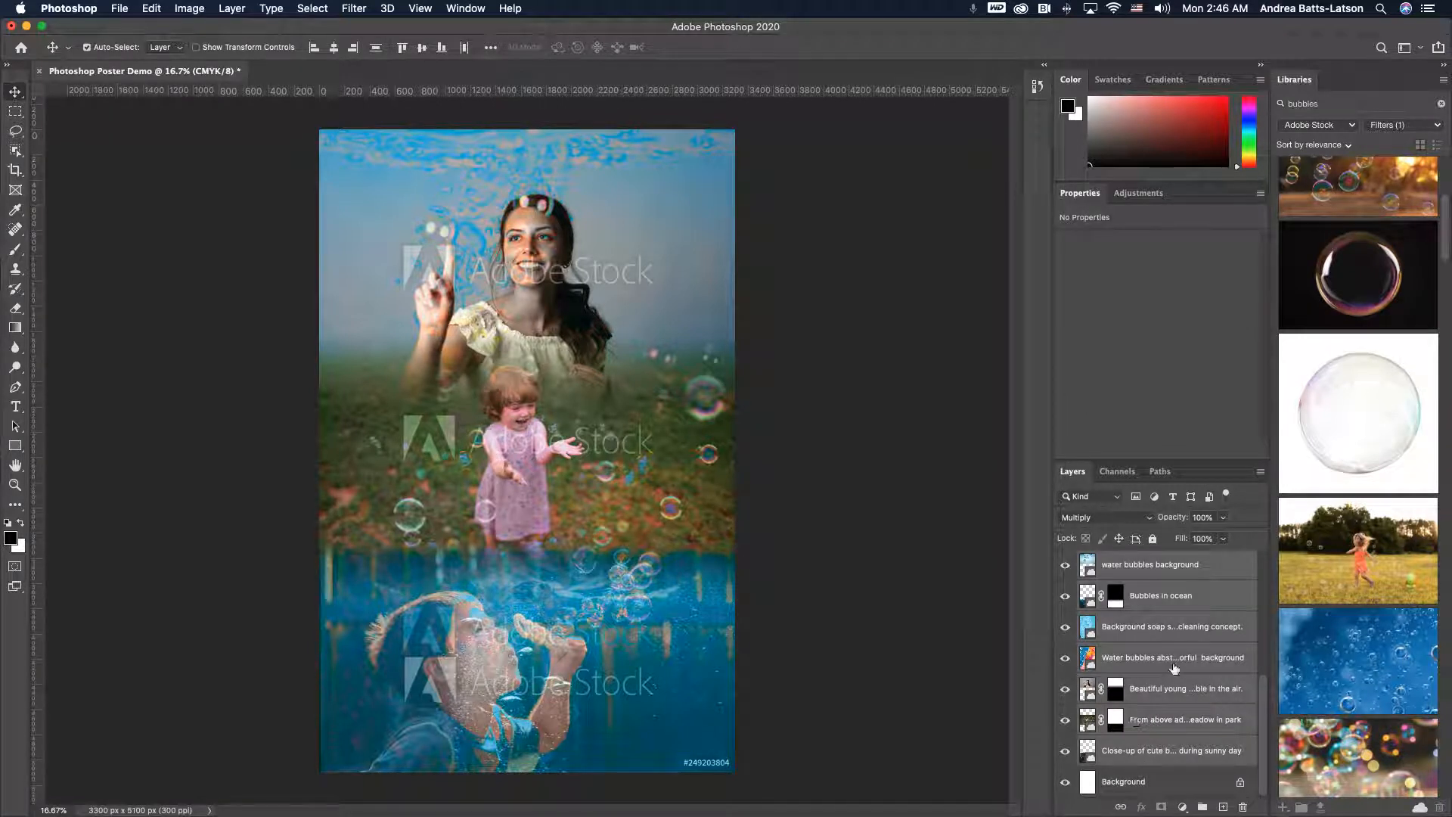
scroll(1203, 677, "up", 5)
scroll(1205, 676, "down", 5)
left_click(1202, 807)
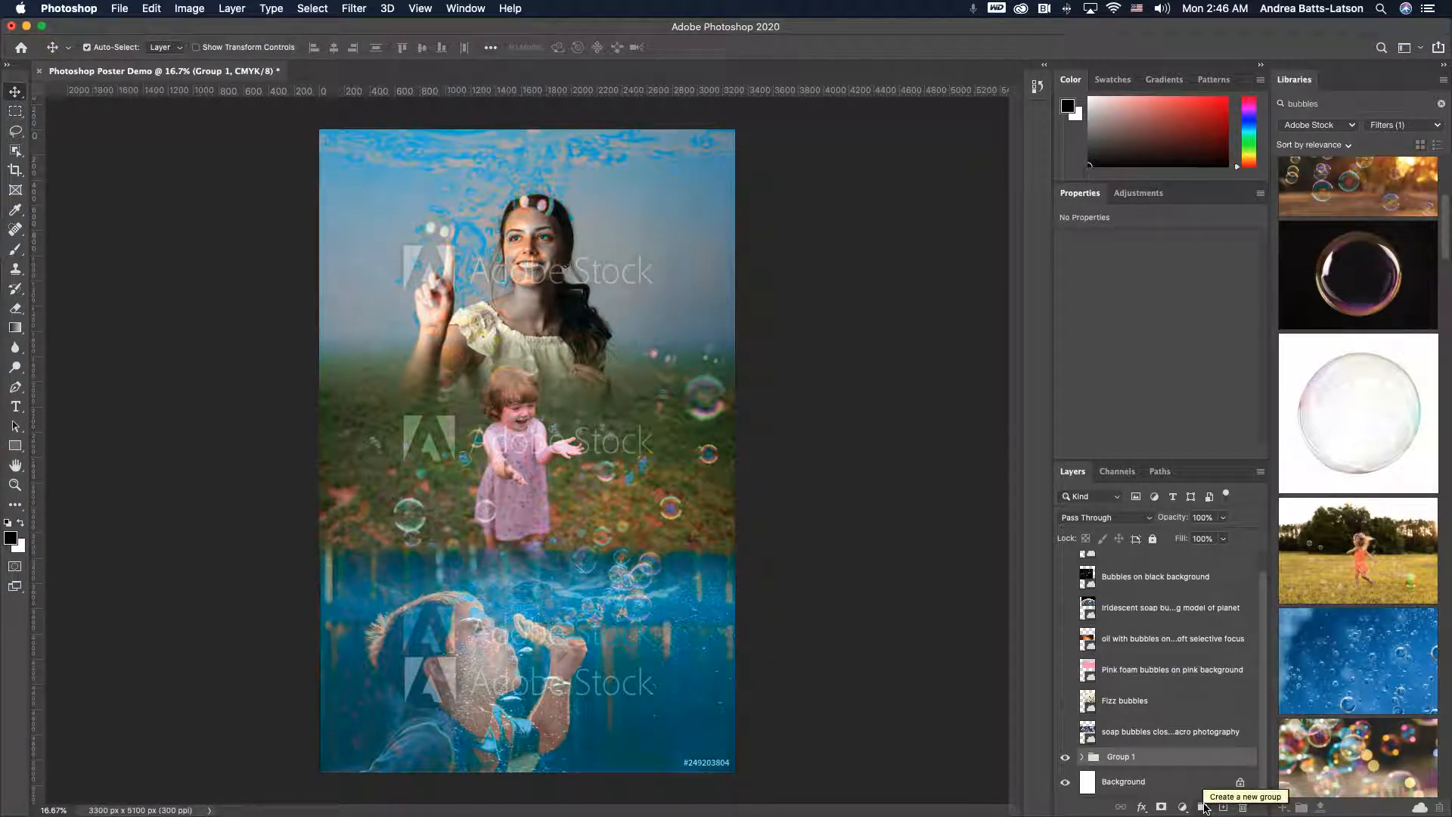
- Rename the new group Poster Images
double_click(1116, 756)
left_click(1171, 759)
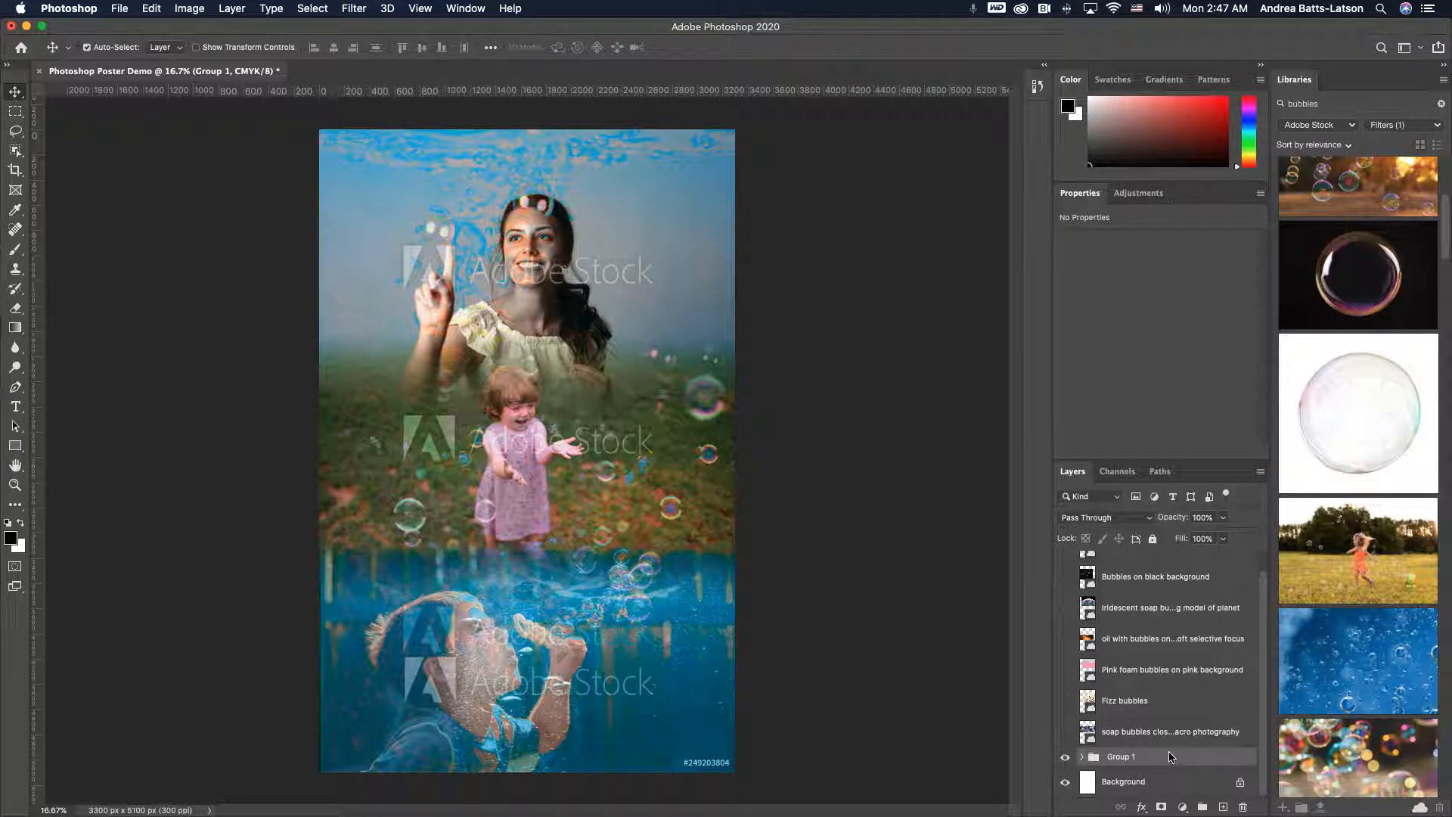
double_click(1120, 757)
left_click(1166, 763)
double_click(1120, 757)
type("Poster Images")
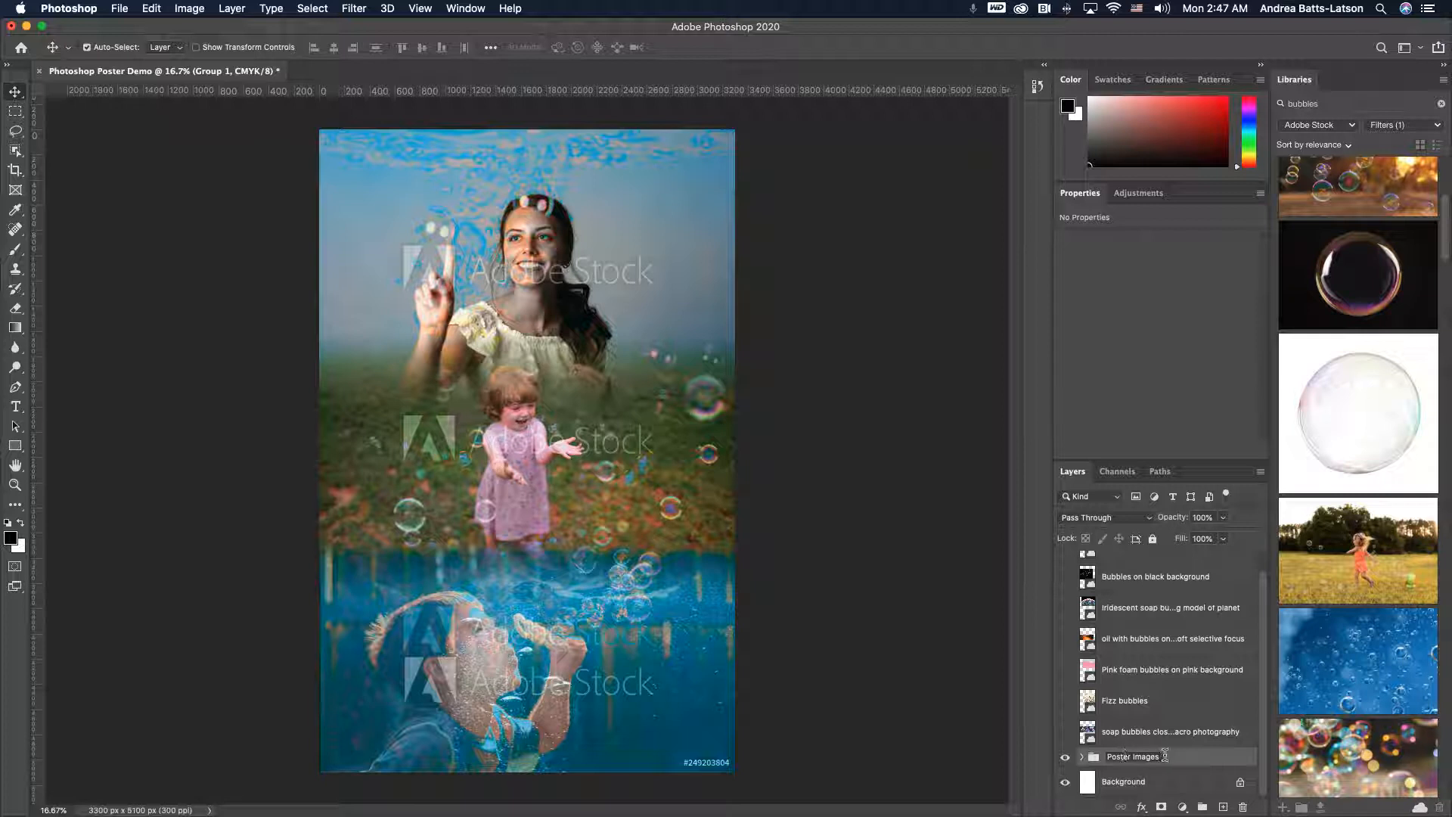
key("Return")
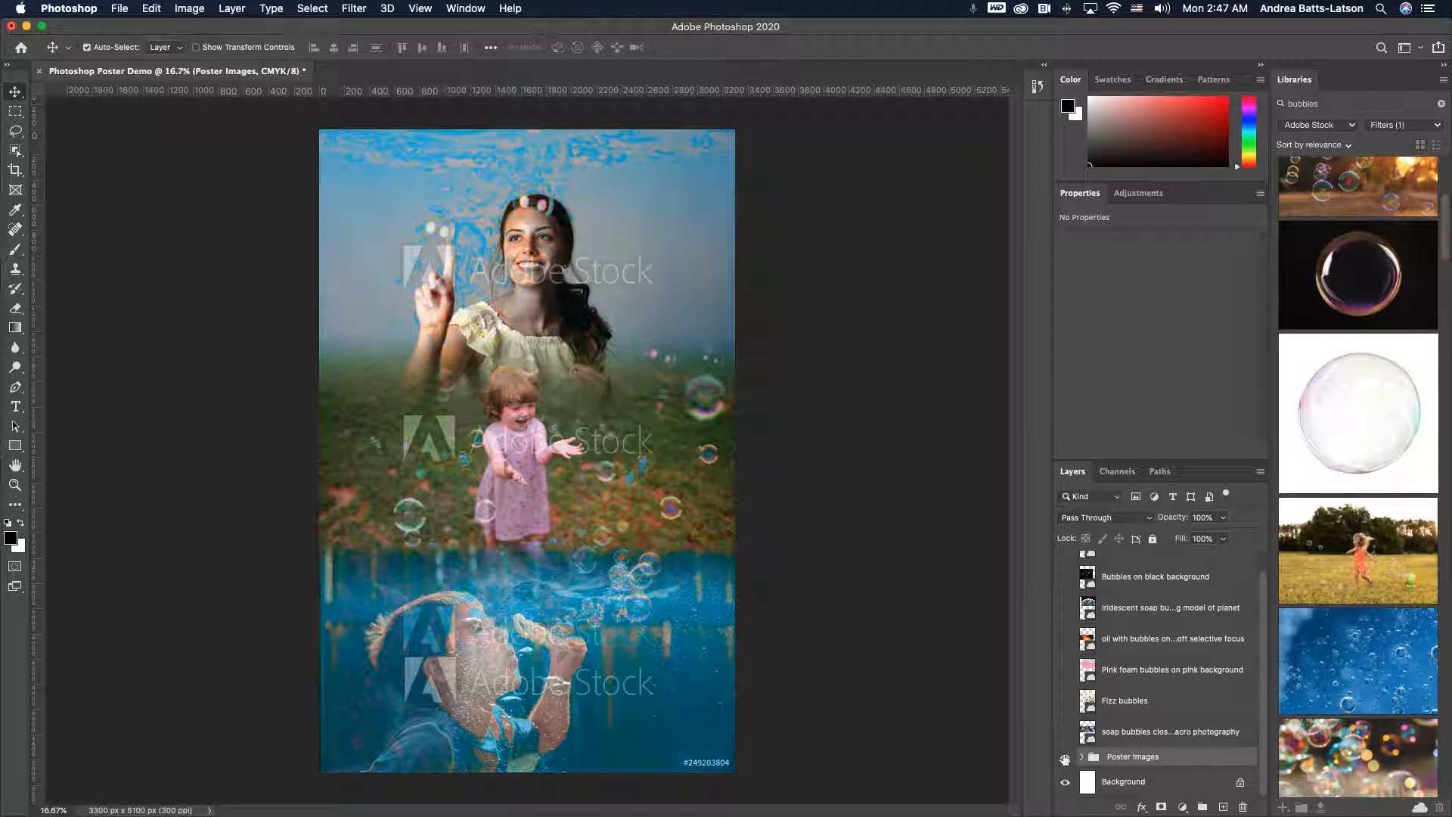
- Toggle the Poster Images group's visibility repeatedly to compare the poster with and without it
left_click(1065, 757)
left_click(1065, 758)
left_click(1065, 757)
left_click(1065, 757)
left_click(1065, 757)
left_click(1065, 757)
left_click(1065, 757)
left_click(1065, 757)
left_click(1065, 757)
- Expand and collapse the Poster Images group to review the layers inside it
left_click(1084, 758)
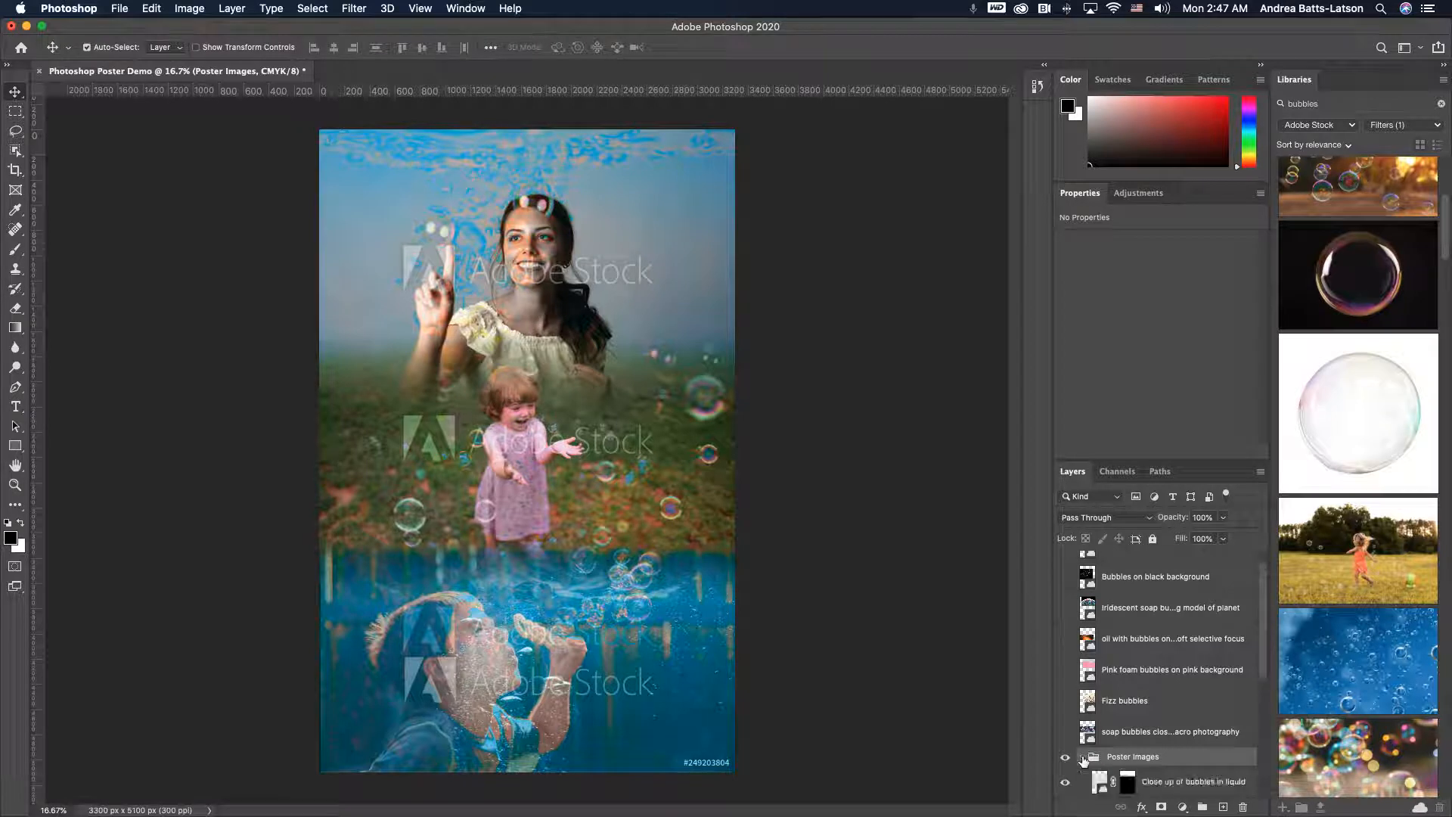
scroll(1083, 761, "up", 5)
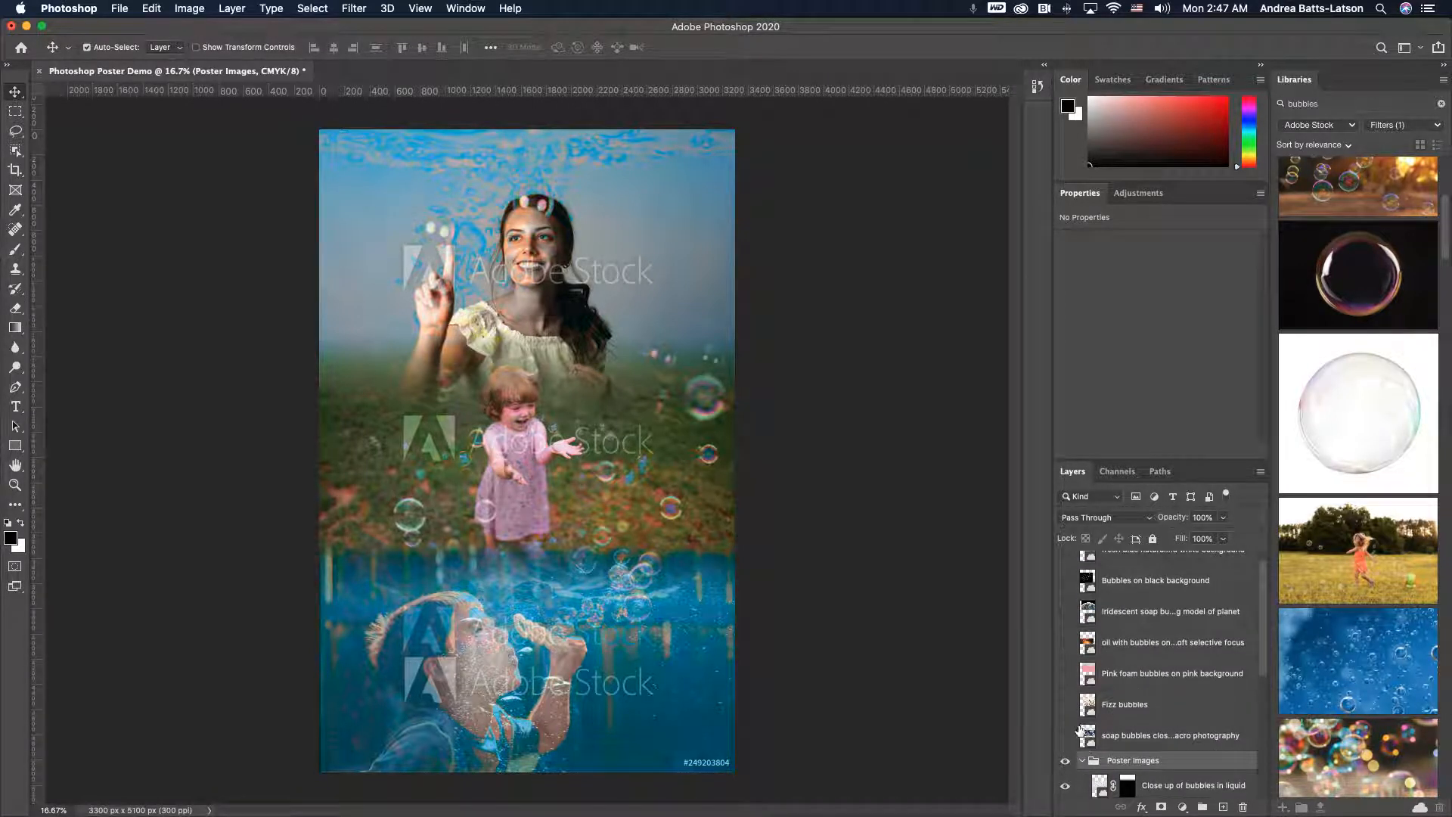
scroll(1083, 766, "down", 5)
scroll(1083, 766, "up", 3)
scroll(1082, 724, "up", 3)
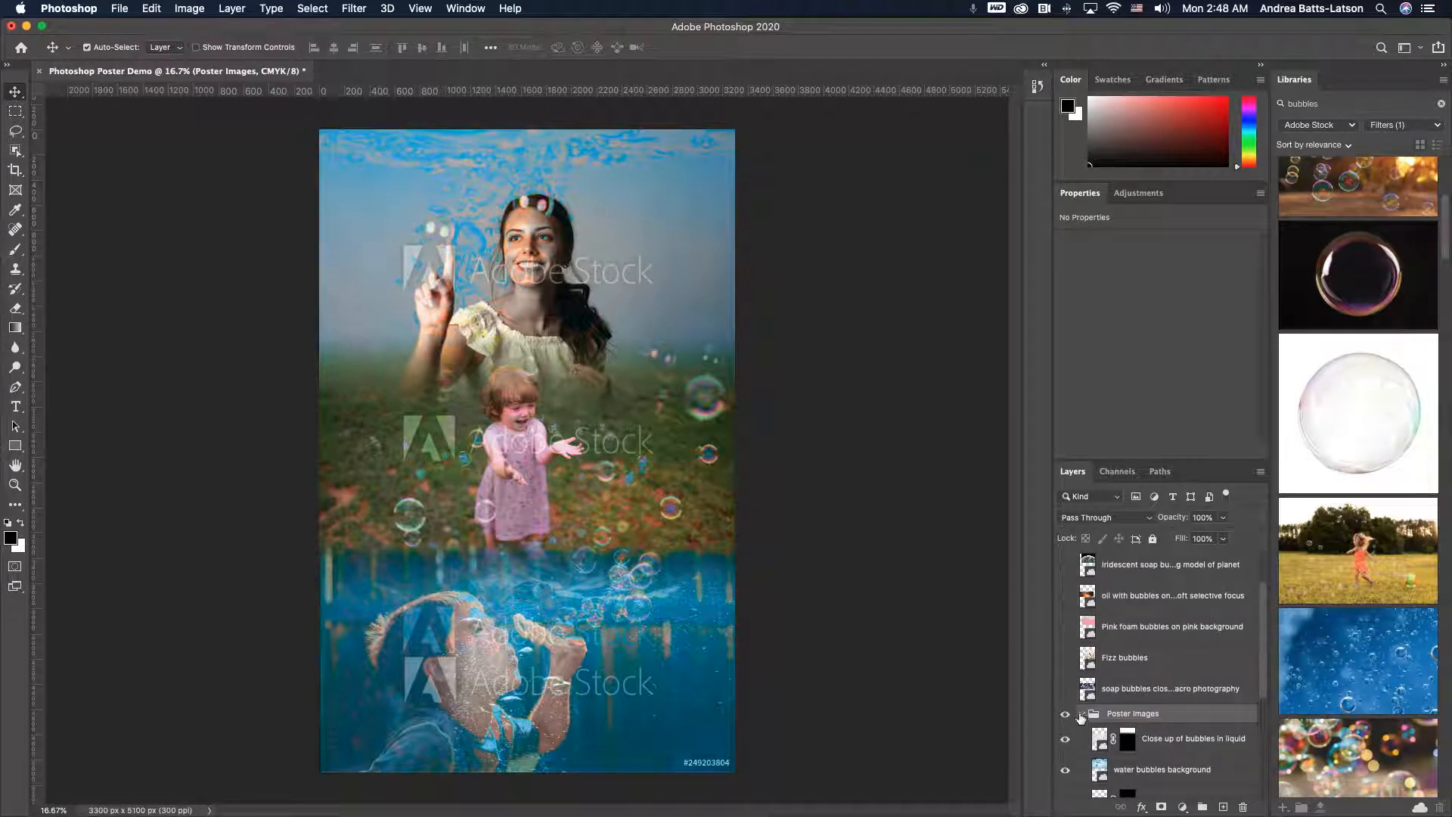
left_click(1082, 714)
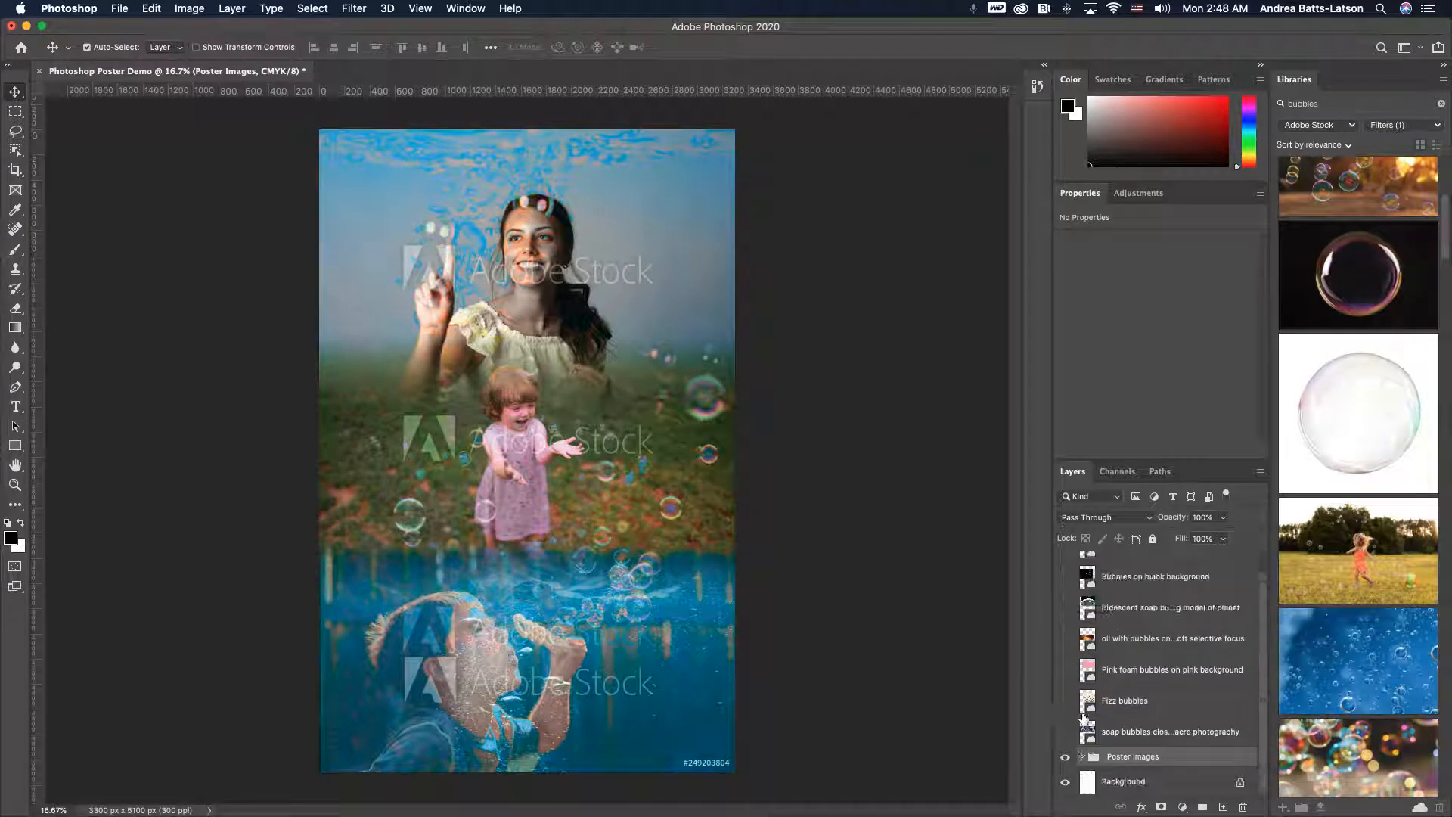
left_click(1080, 758)
scroll(1084, 759, "down", 5)
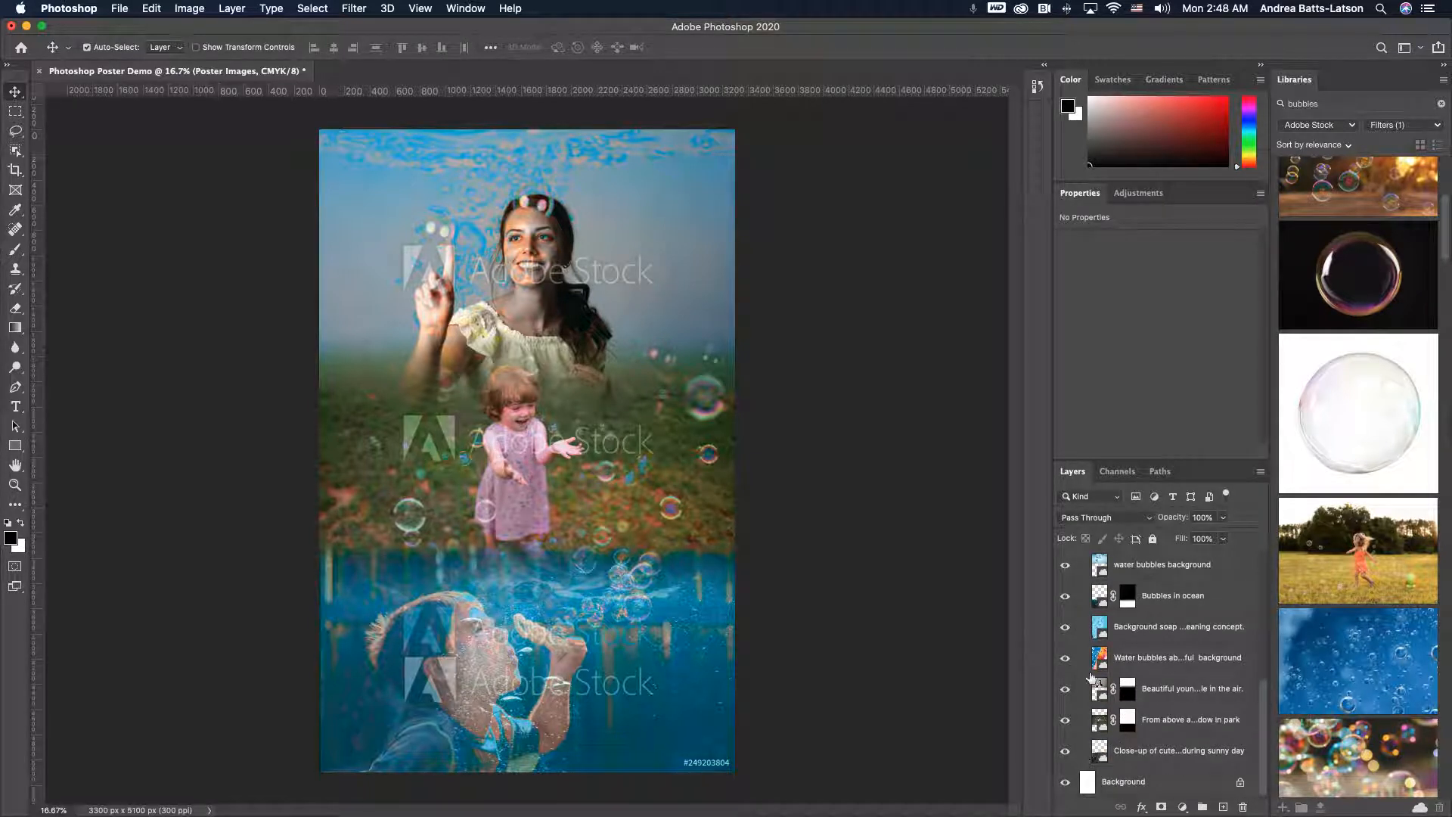
scroll(1087, 595, "up", 3)
scroll(1087, 595, "up", 1)
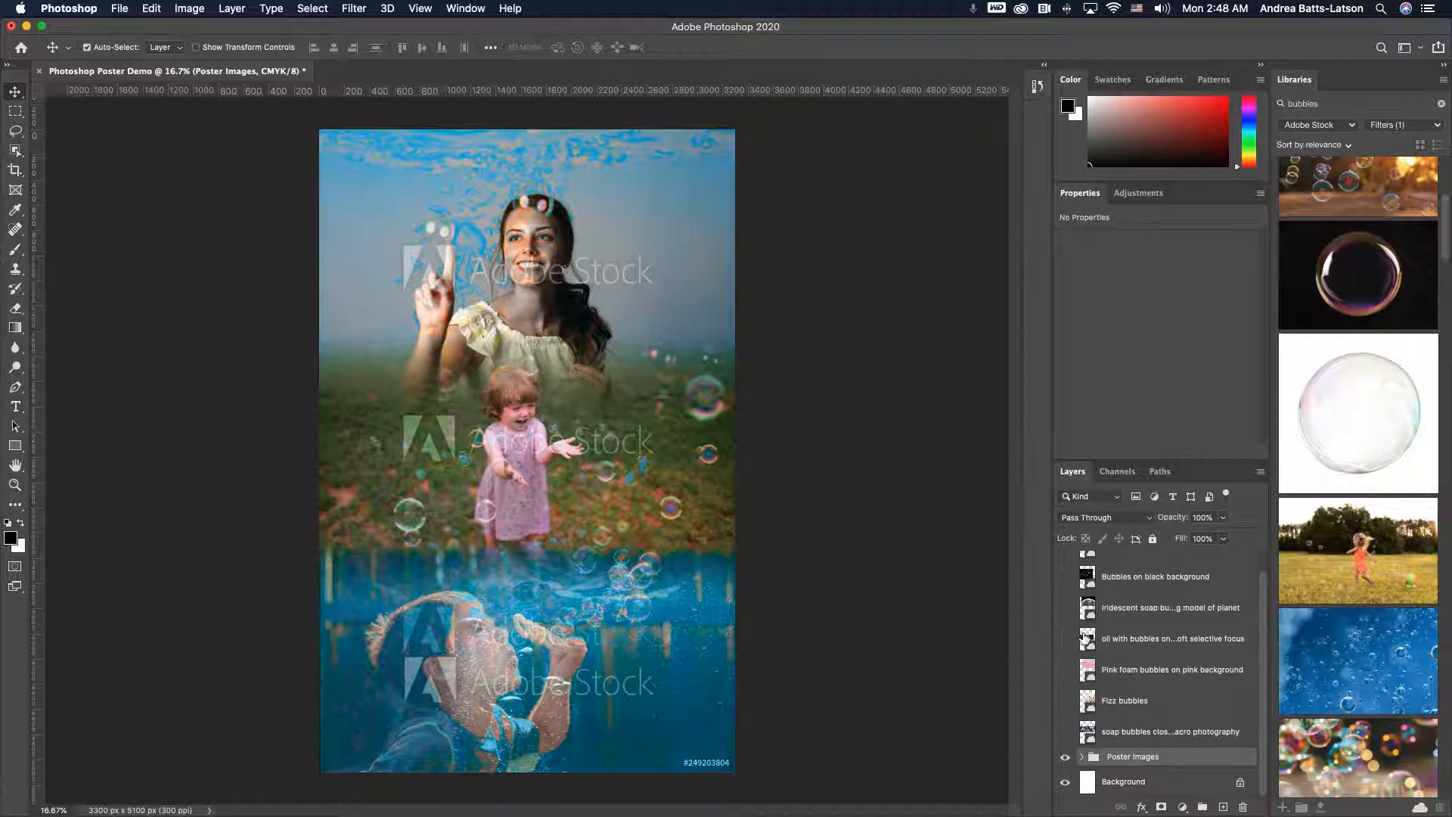
- Add a horizontal text layer near the top of the poster reading Bubble Fest and select its text
left_click(16, 409)
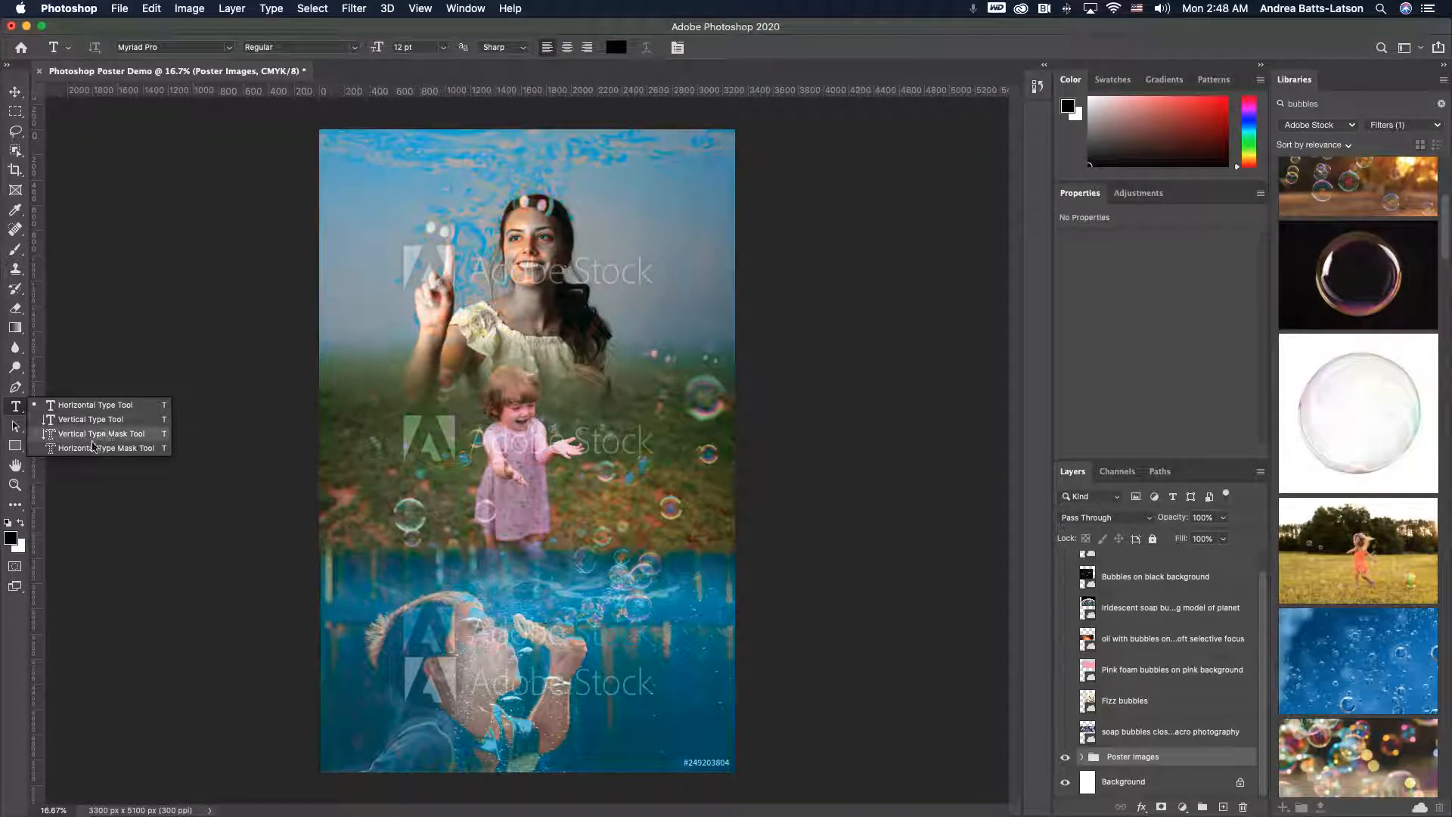
left_click(83, 404)
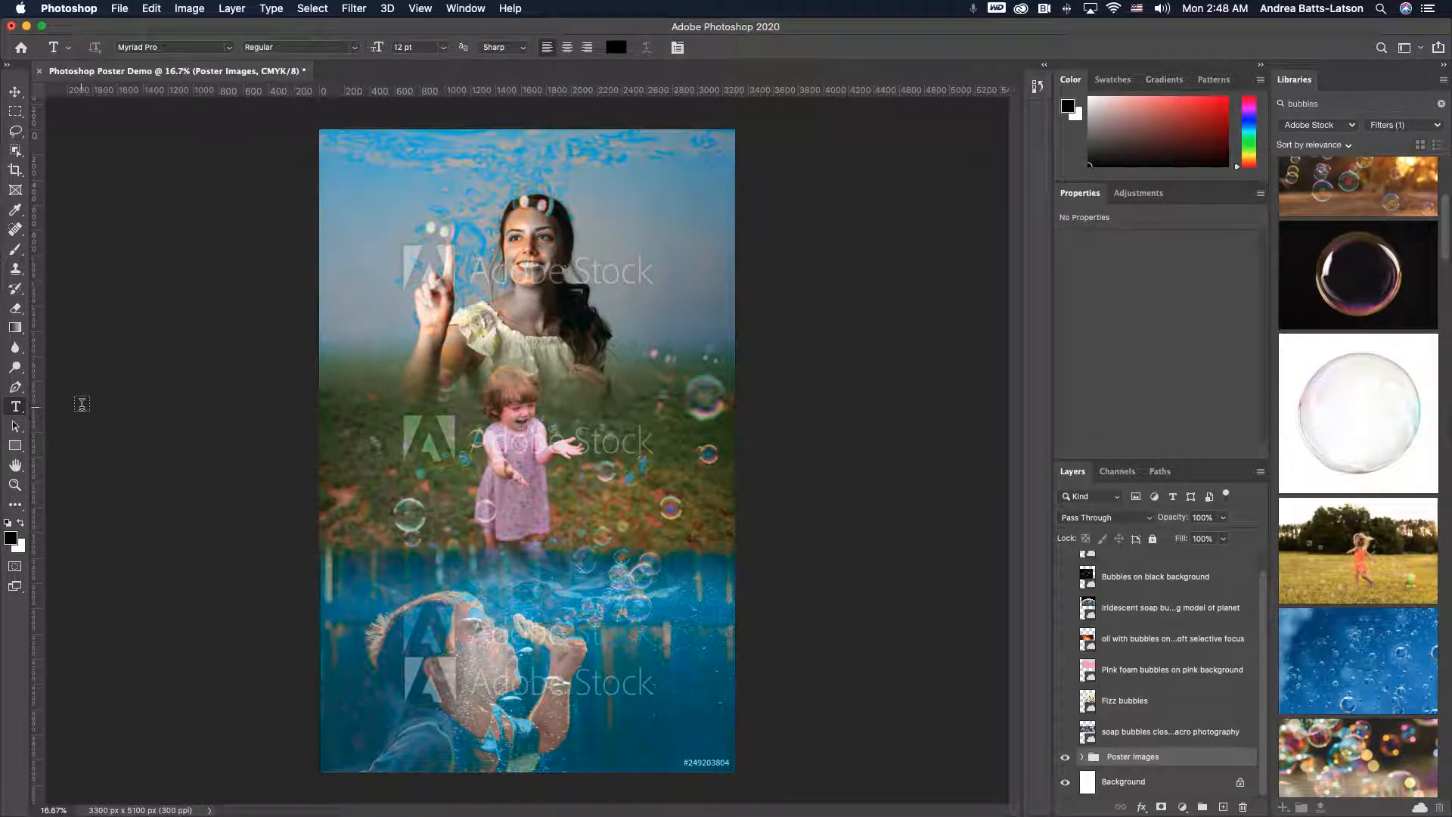
left_click(385, 198)
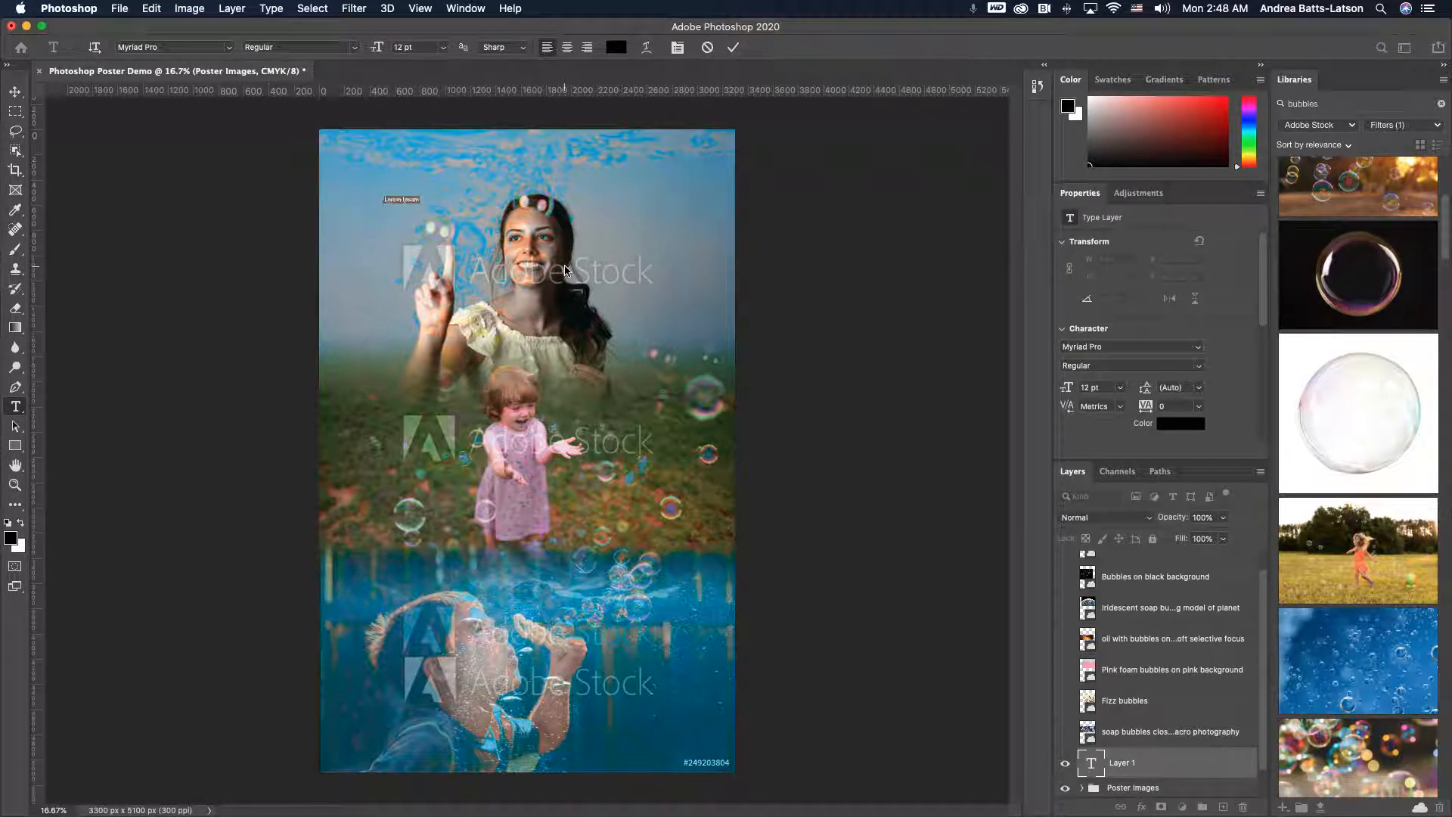
key("BackSpace")
left_click_drag(417, 198, 355, 196)
- Set the Bubble Fest title to 72 pt in the Regular style
left_click(355, 49)
left_click(359, 53)
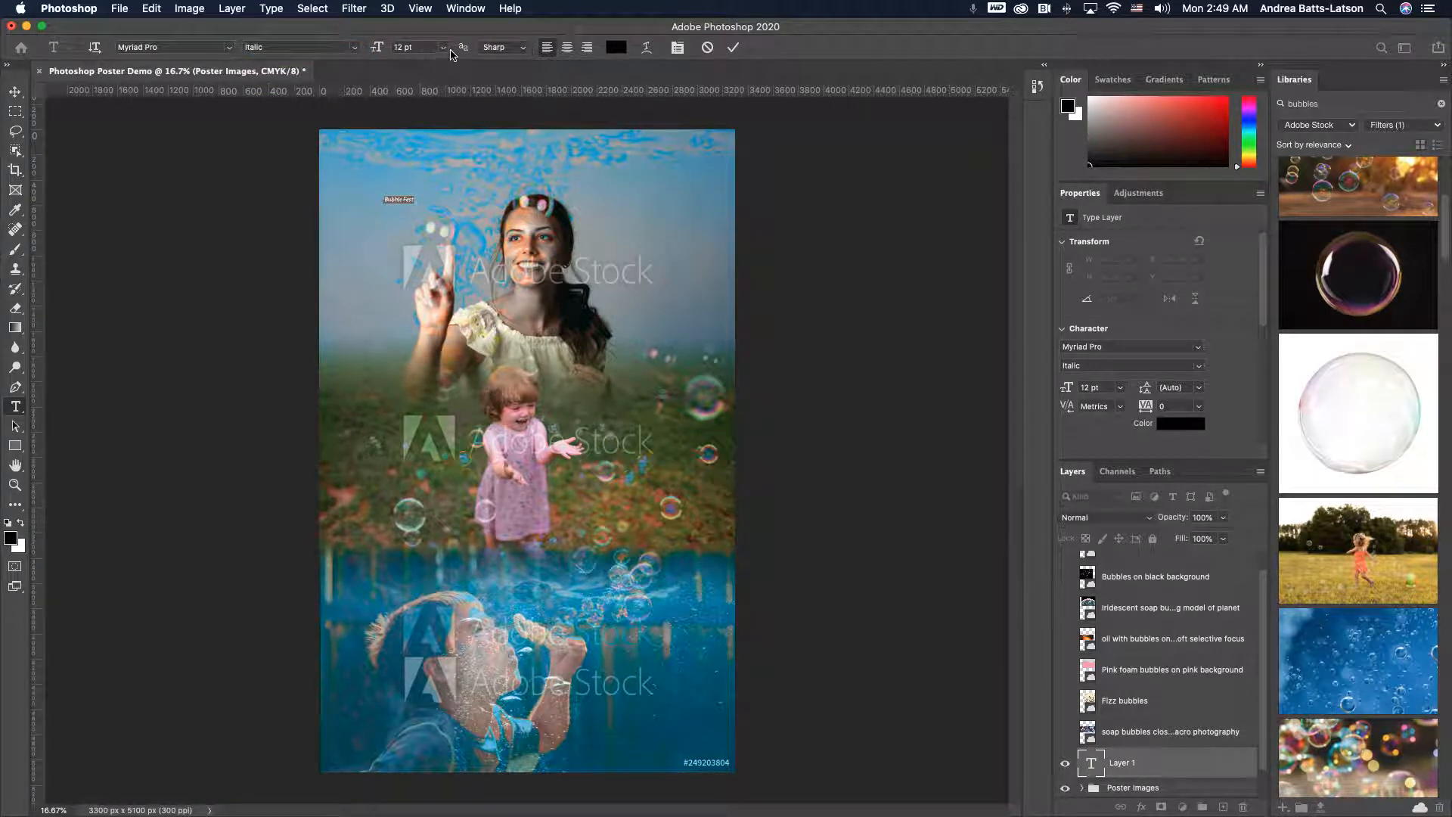
left_click(443, 48)
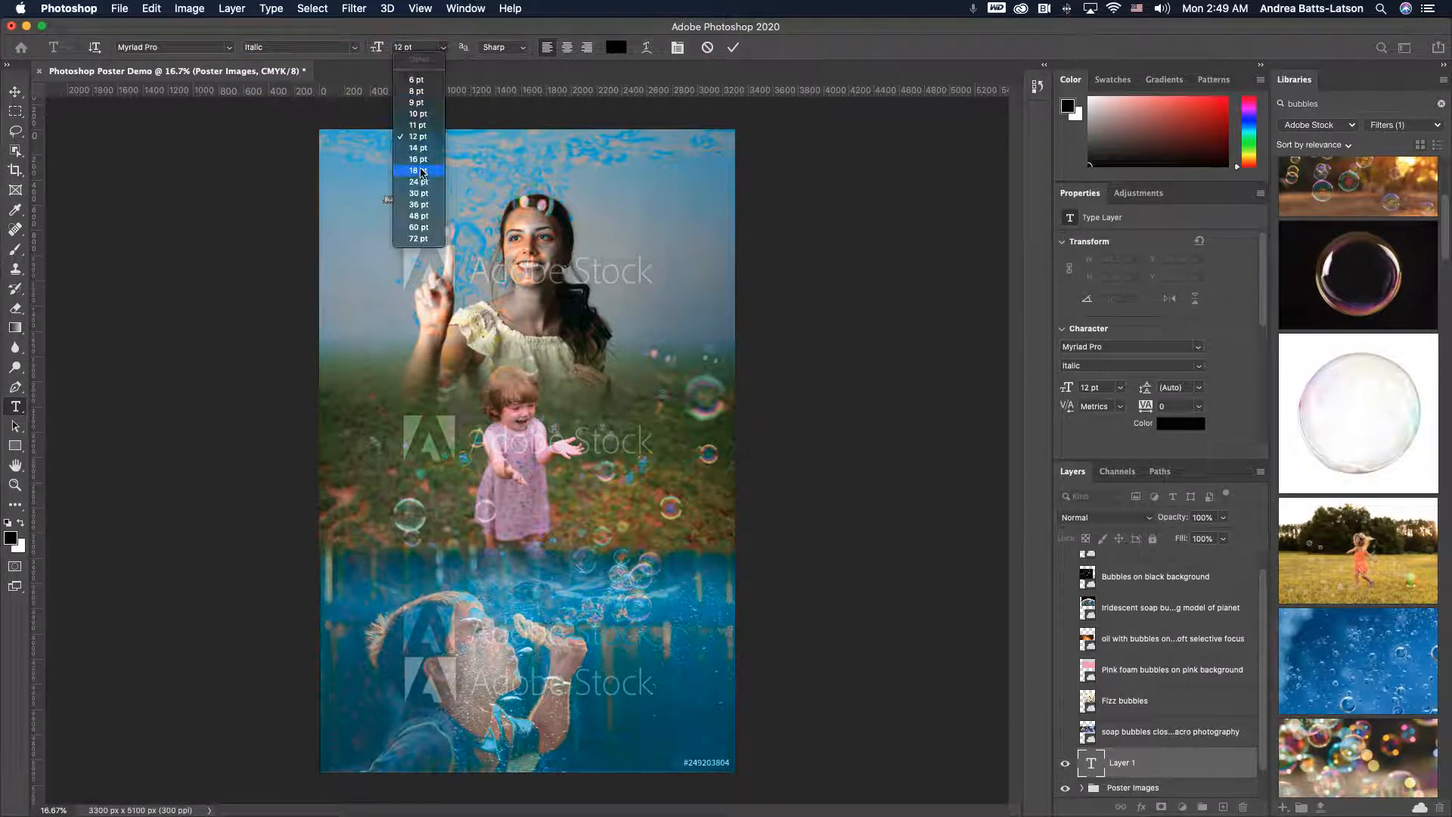
left_click(416, 239)
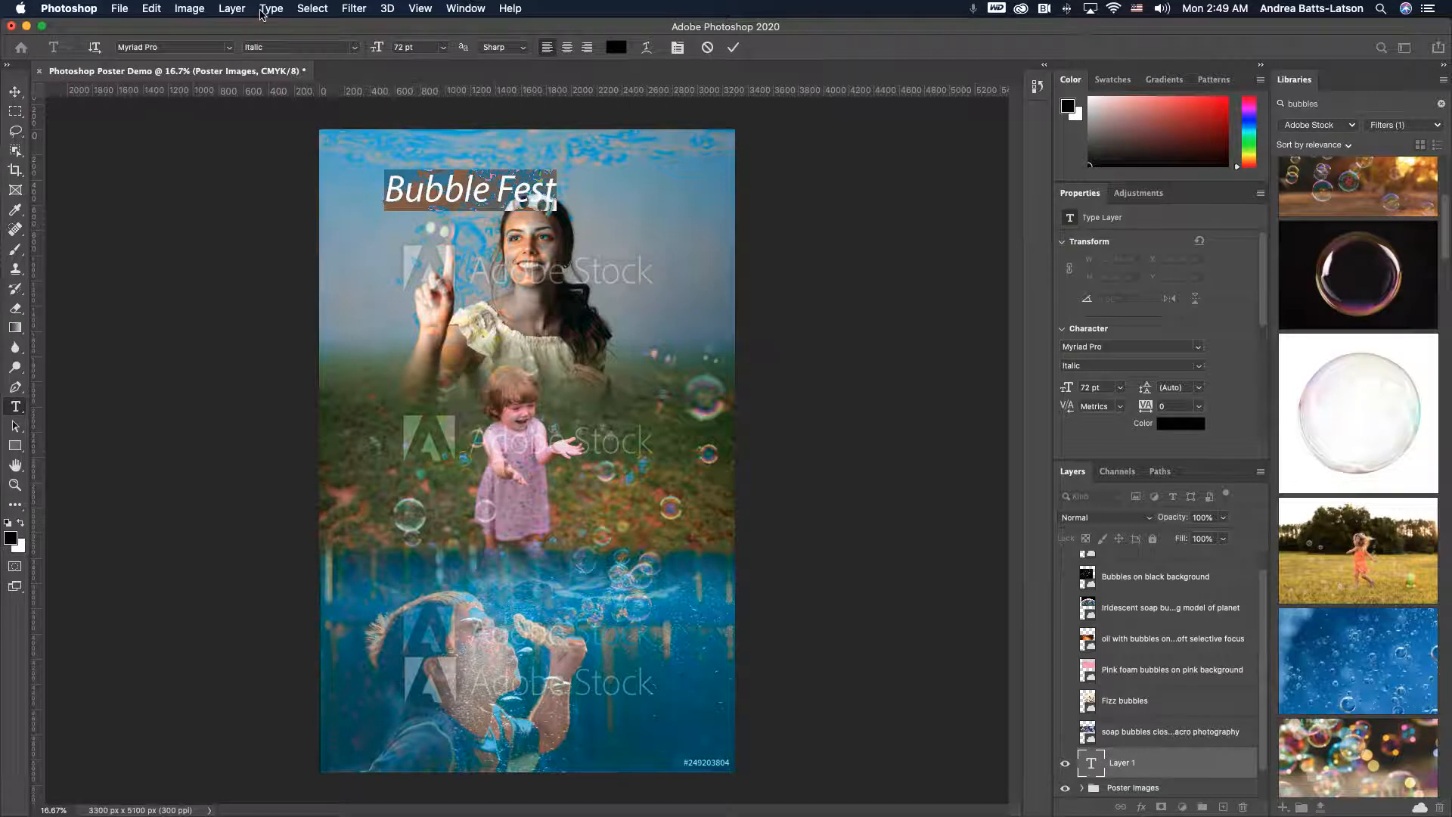
left_click(356, 51)
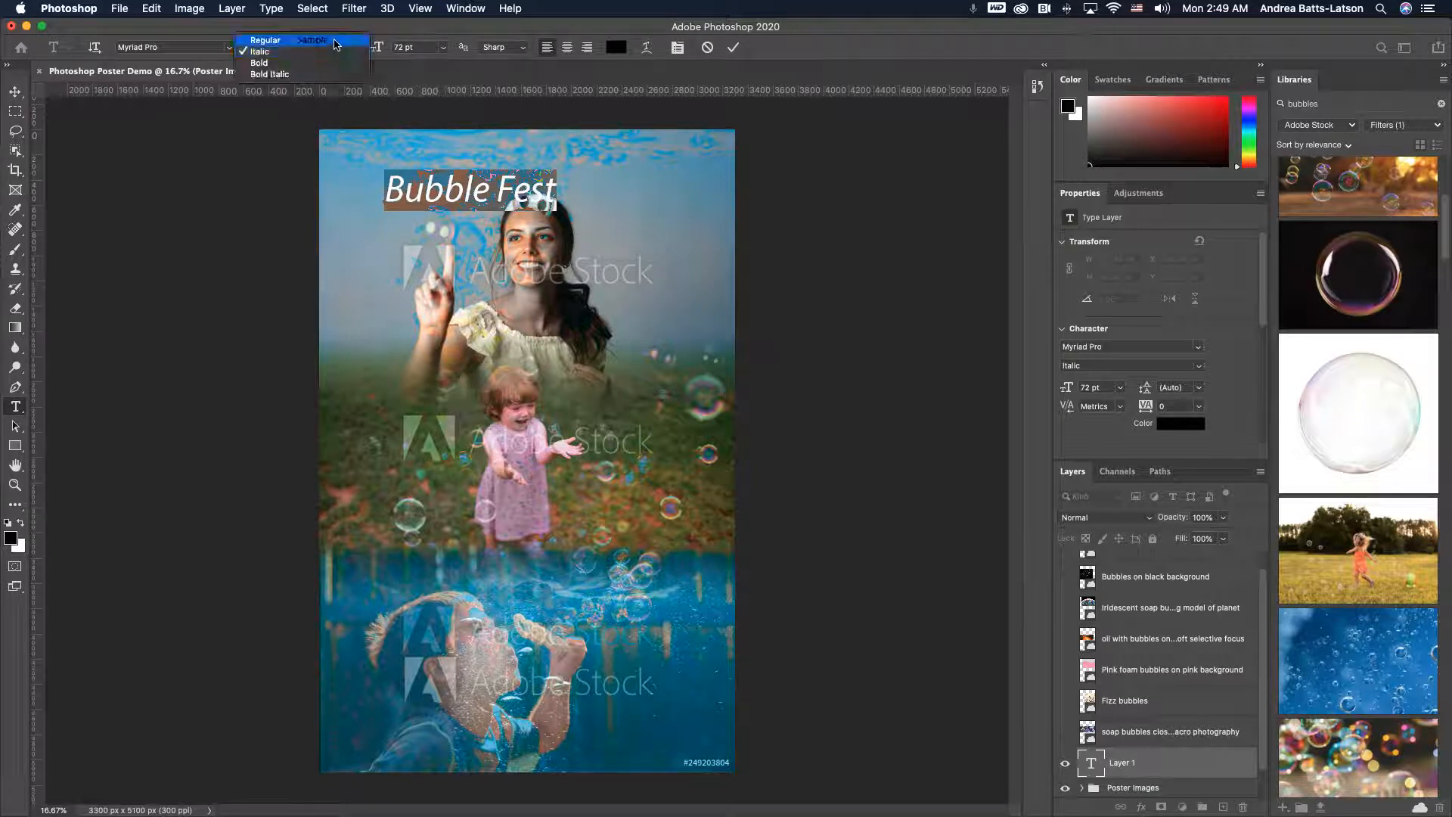
left_click(341, 38)
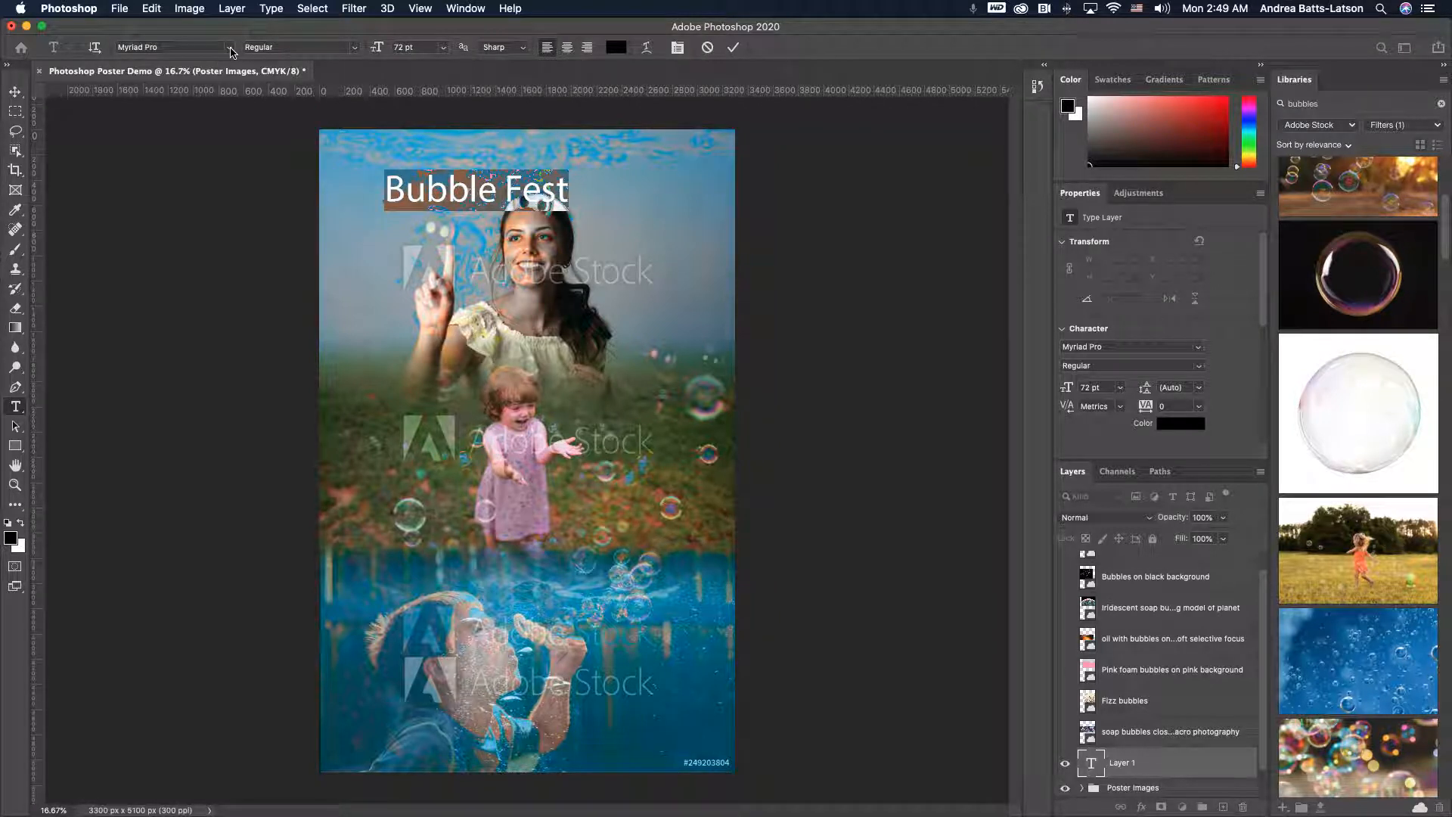
- Change the title's font to Alfarn
left_click(230, 49)
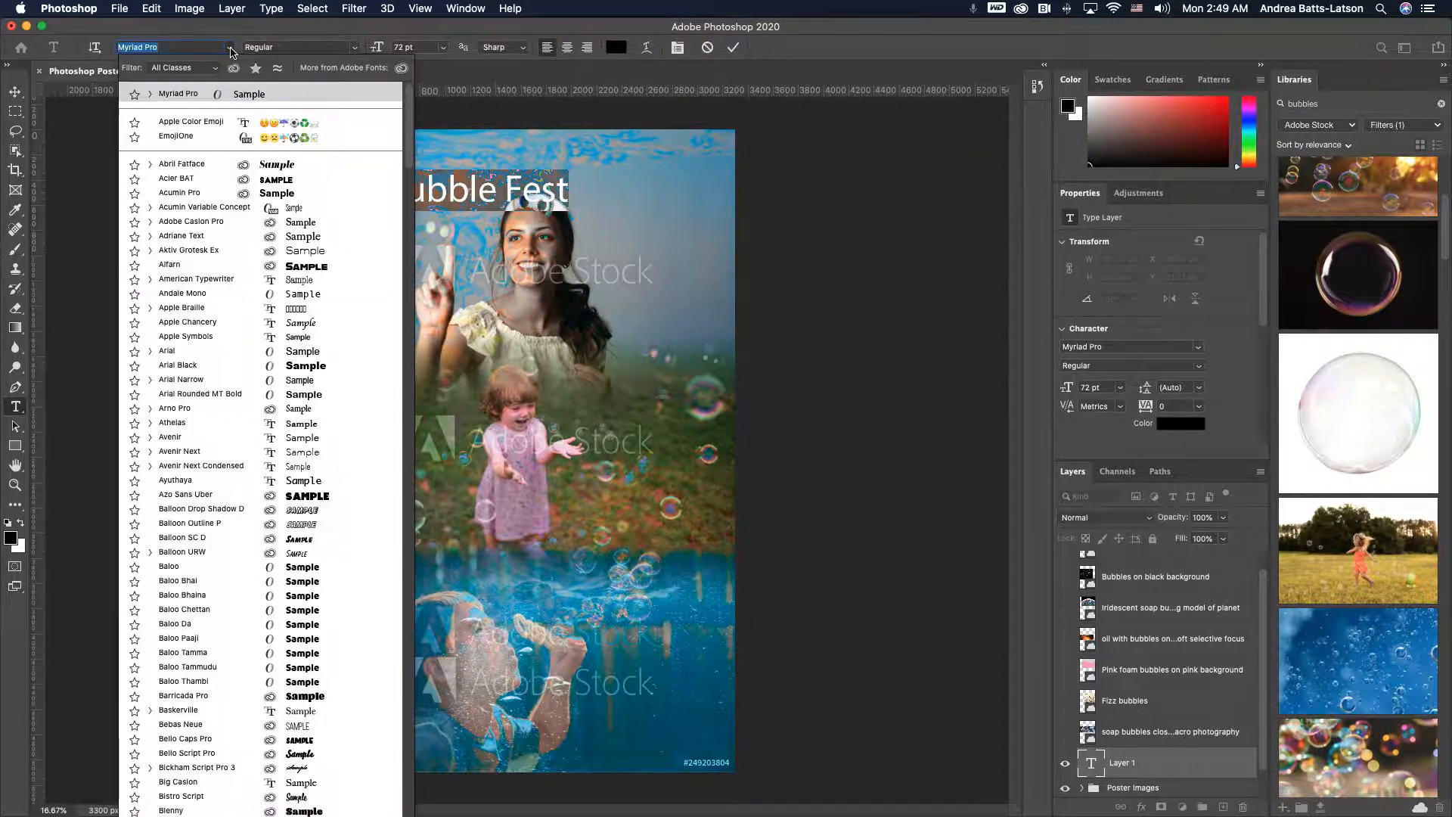
left_click(229, 49)
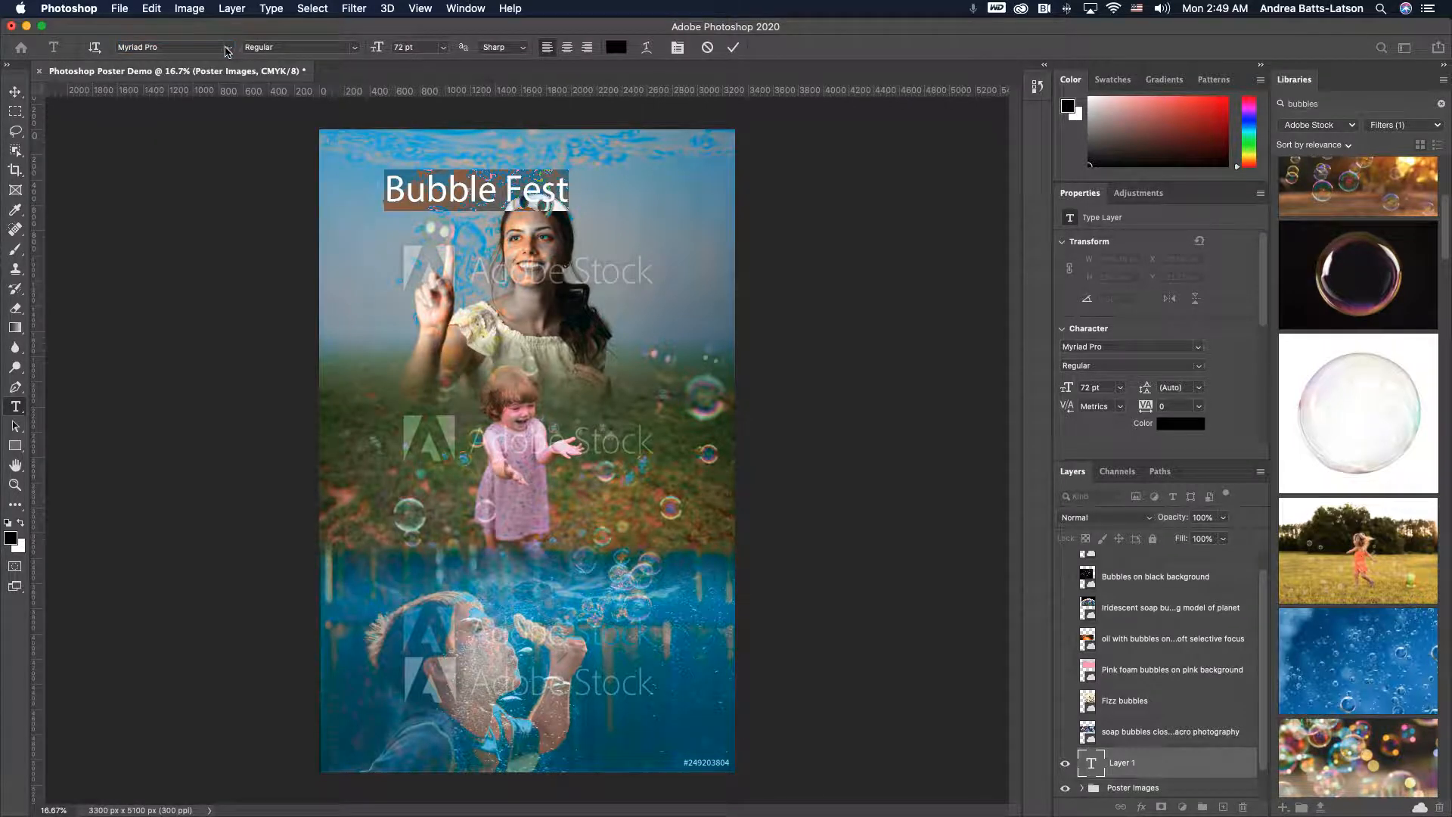
left_click(228, 49)
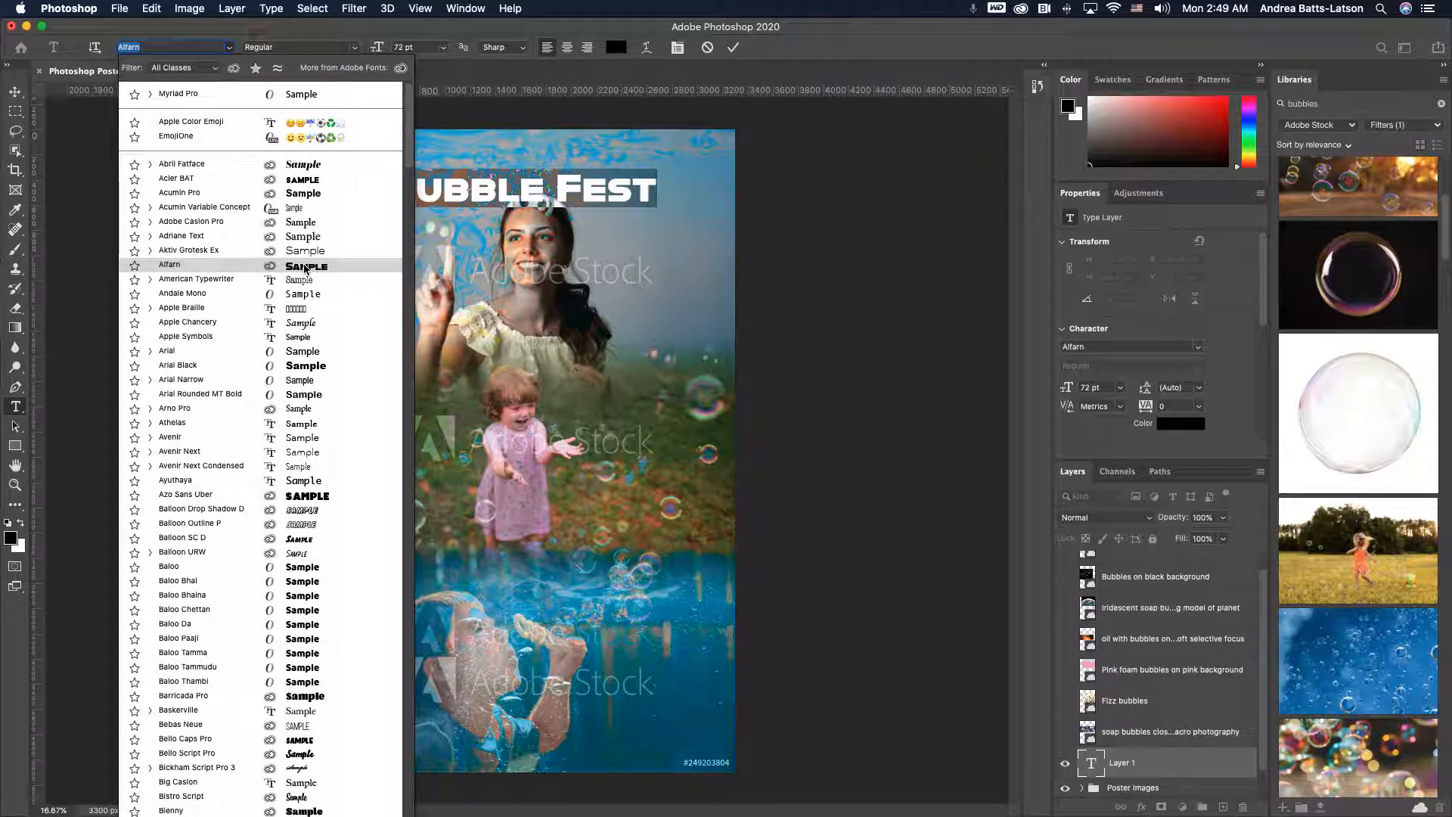
left_click(306, 268)
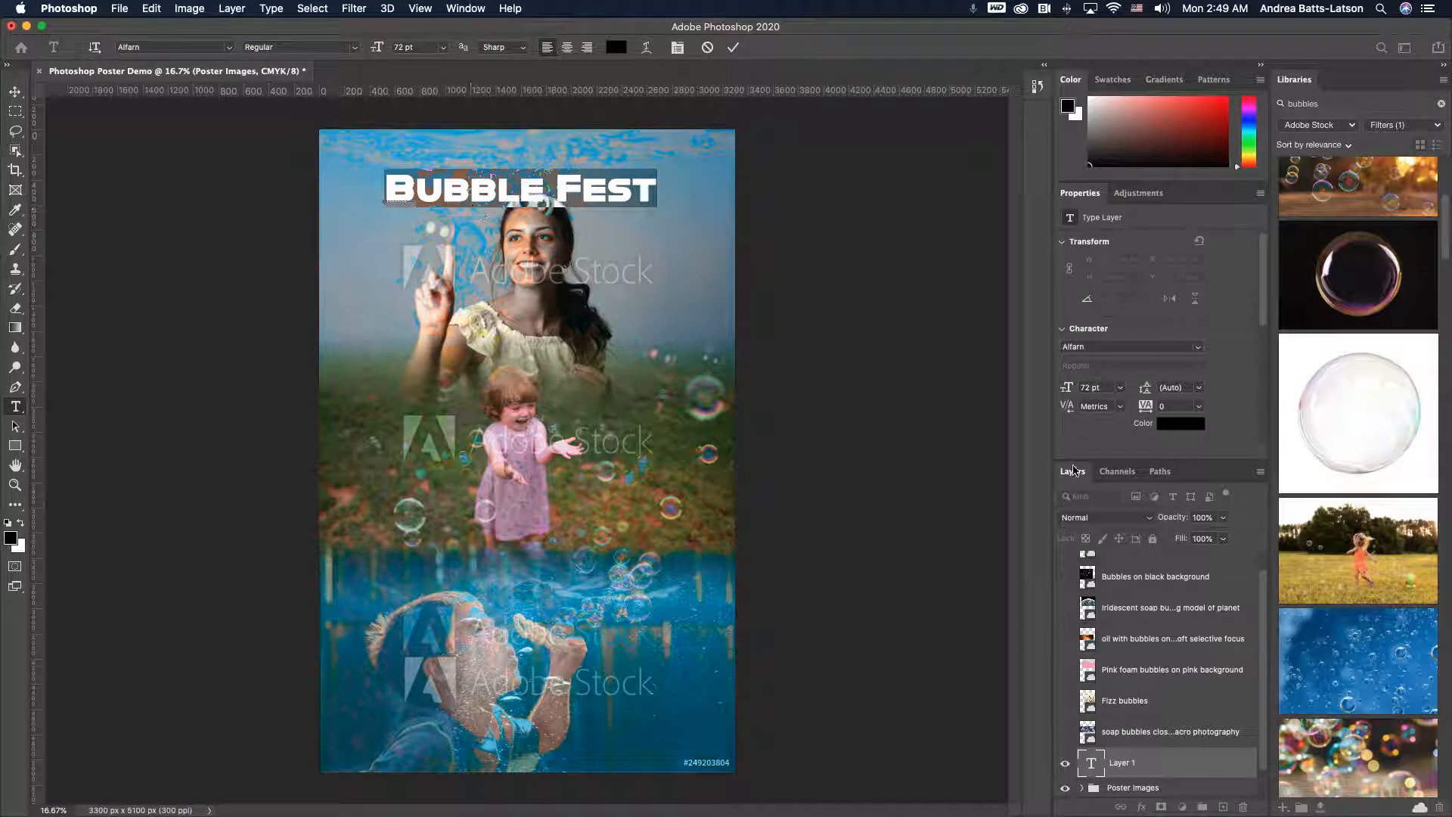
- Open Adobe Fonts in Chrome and preview fonts with the sample text Bubble Fest
left_click(1199, 347)
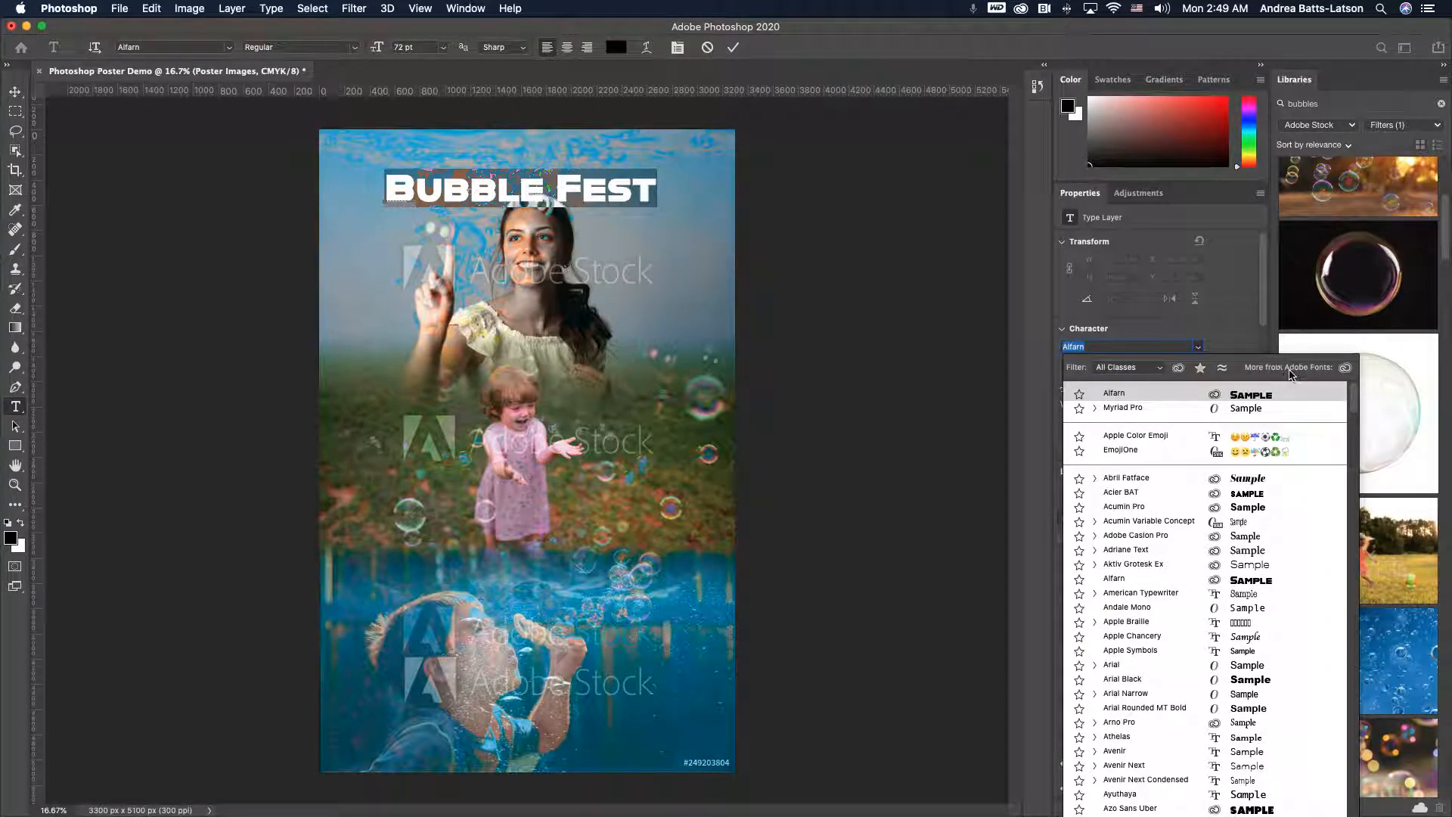
left_click(1345, 368)
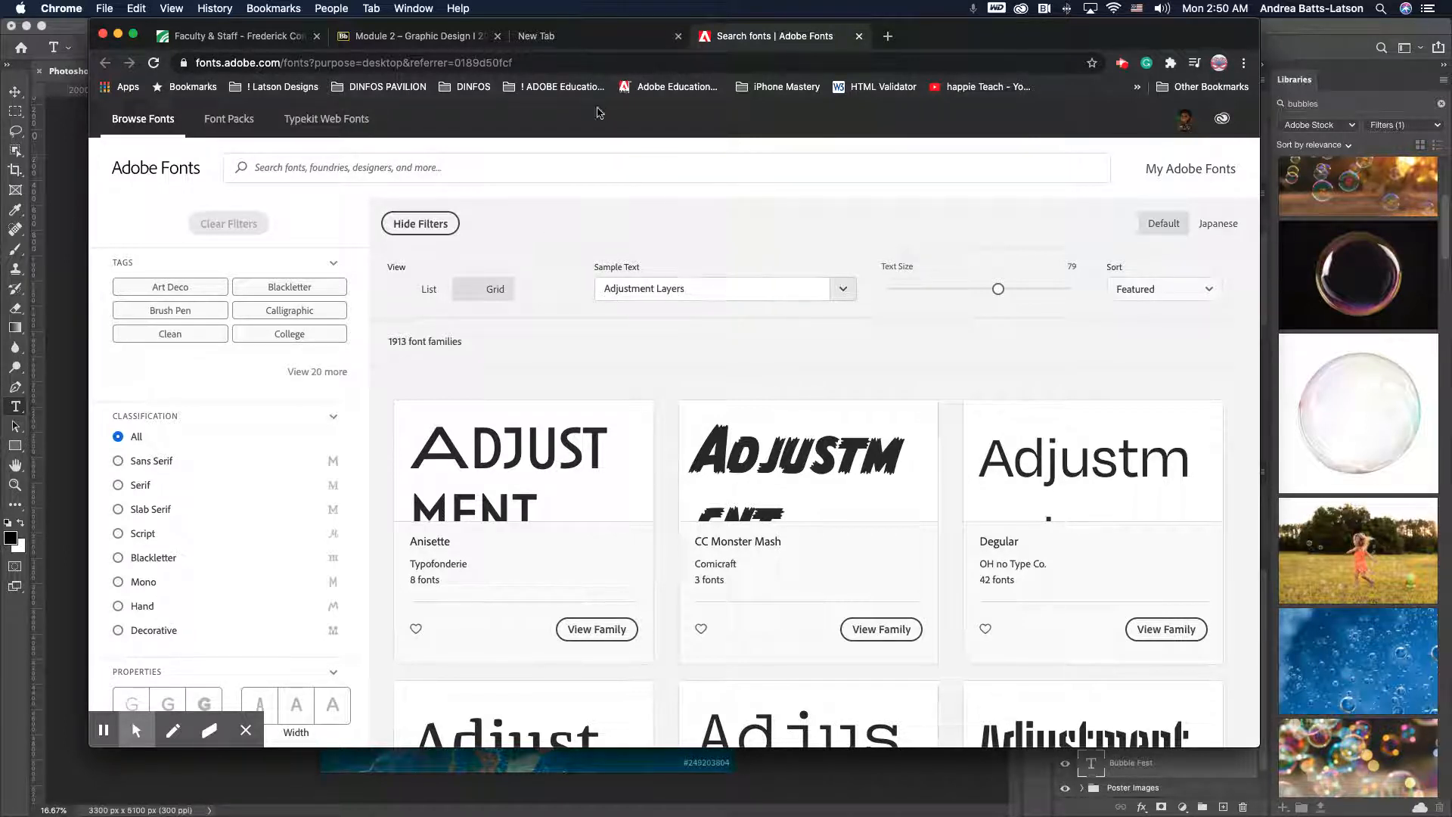
left_click_drag(707, 286, 601, 280)
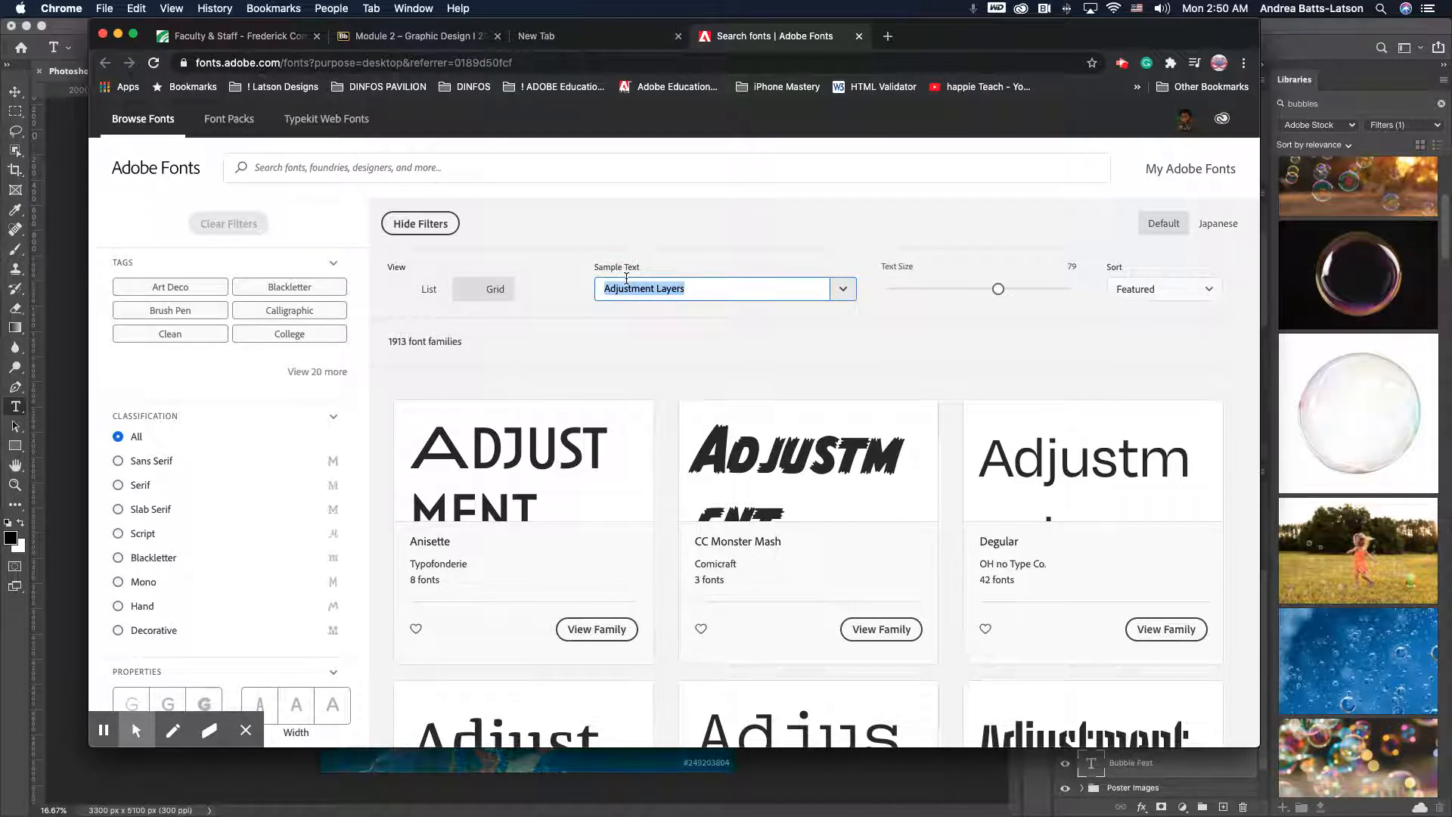
type("Bub")
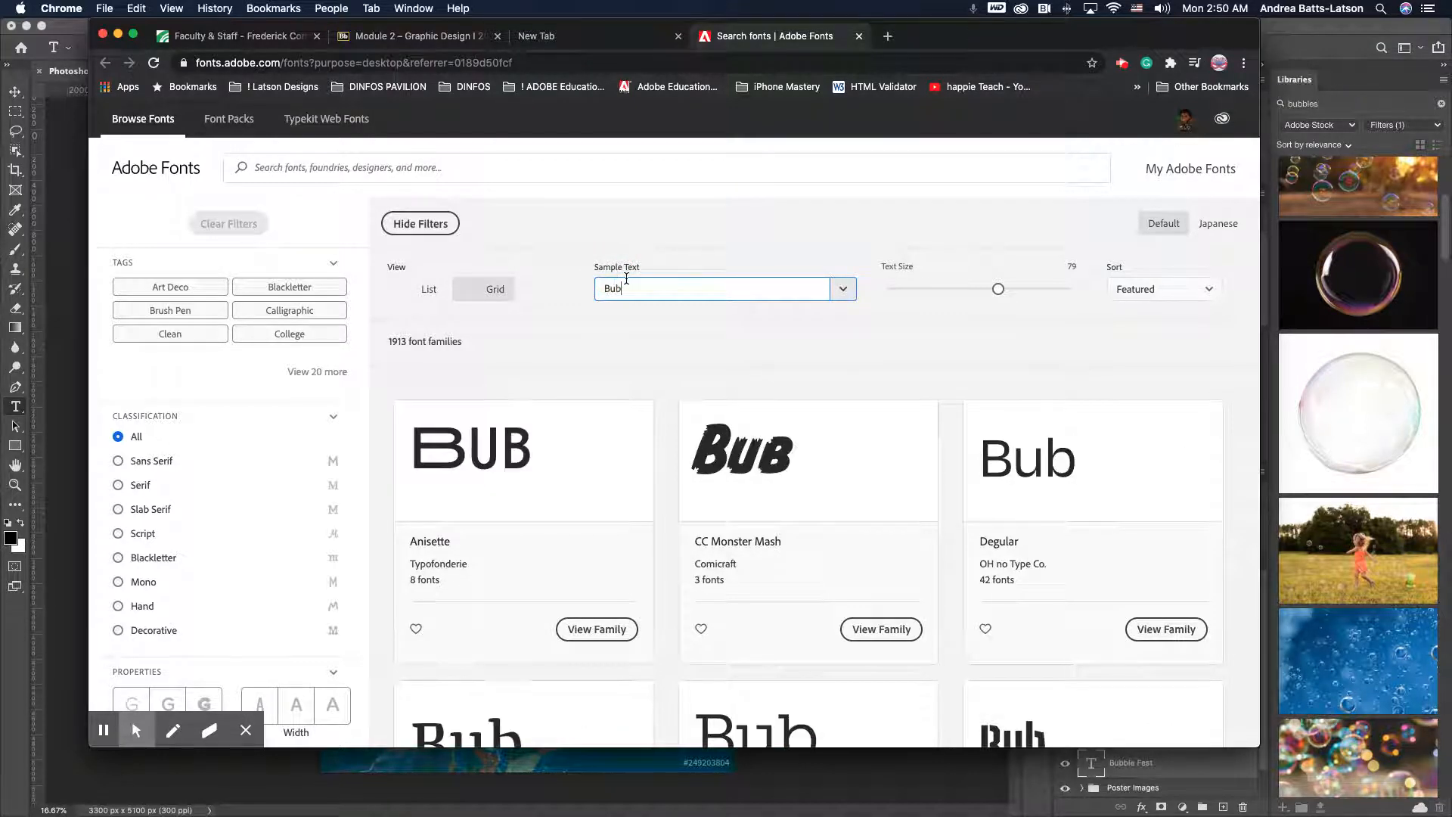
type("ble Fest")
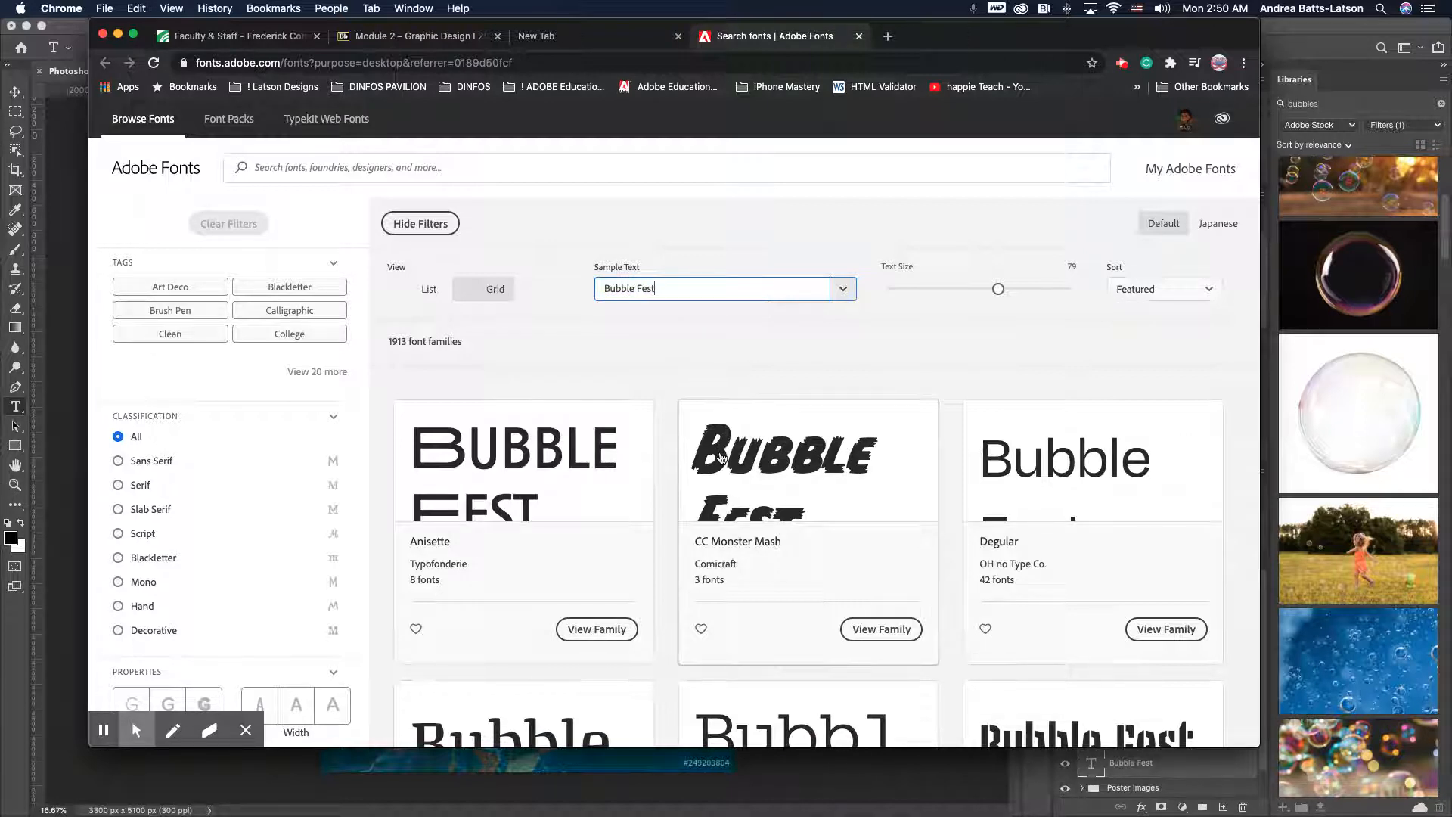
- Filter the Adobe Fonts results to the Sans Serif classification and browse the previews
scroll(721, 457, "down", 2)
scroll(721, 456, "down", 1)
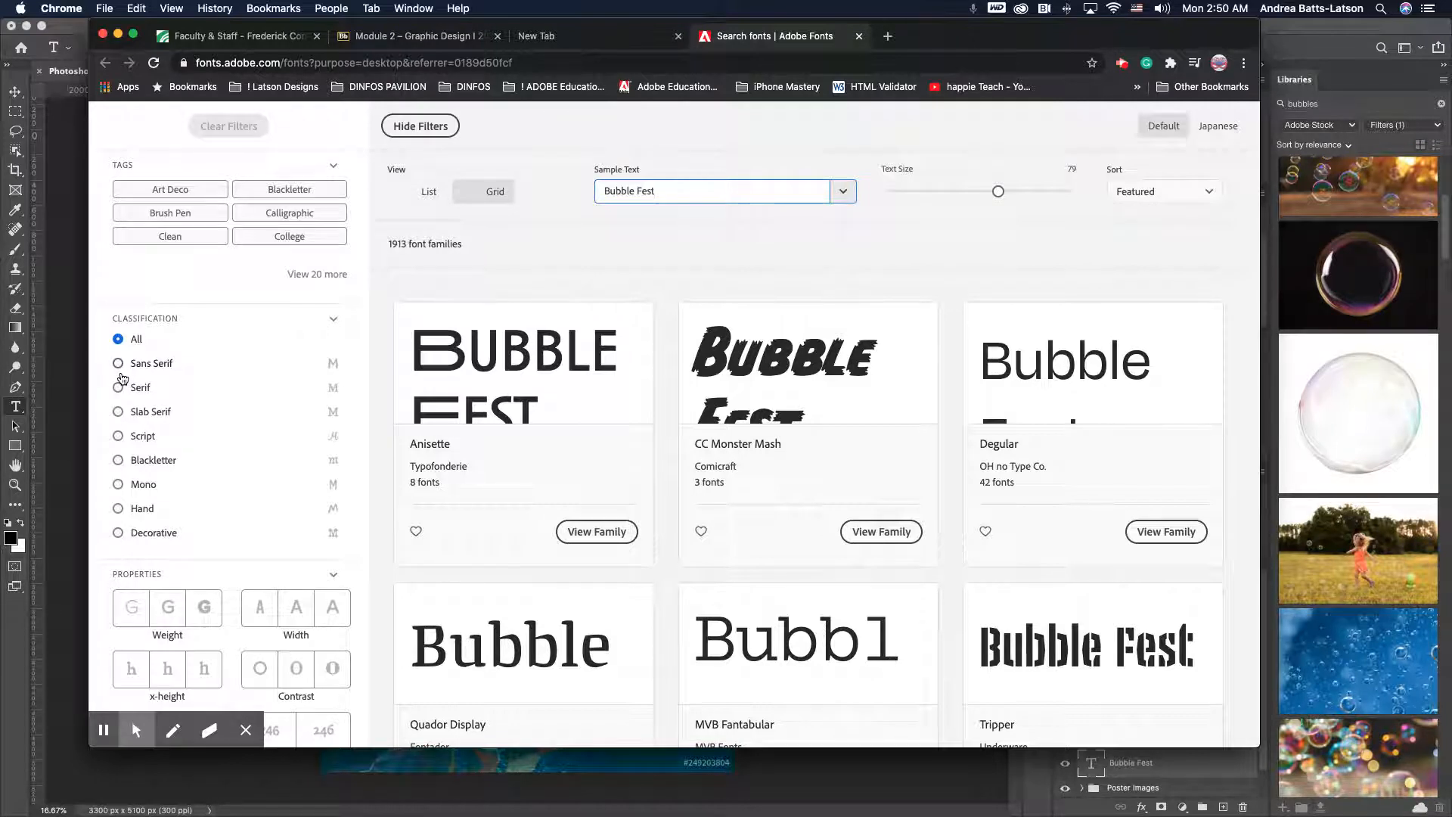
left_click(118, 364)
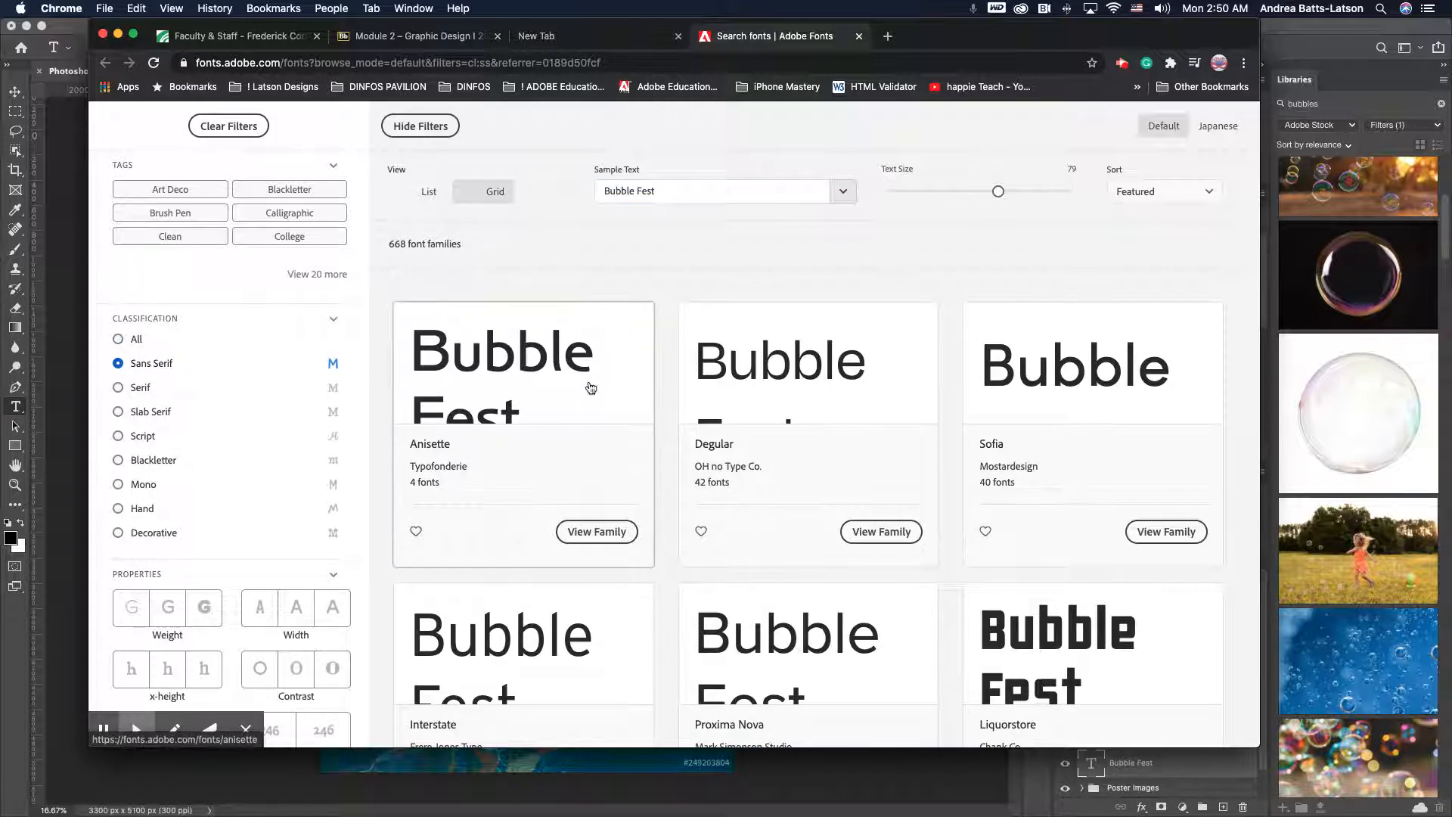
scroll(289, 496, "down", 2)
scroll(288, 493, "down", 2)
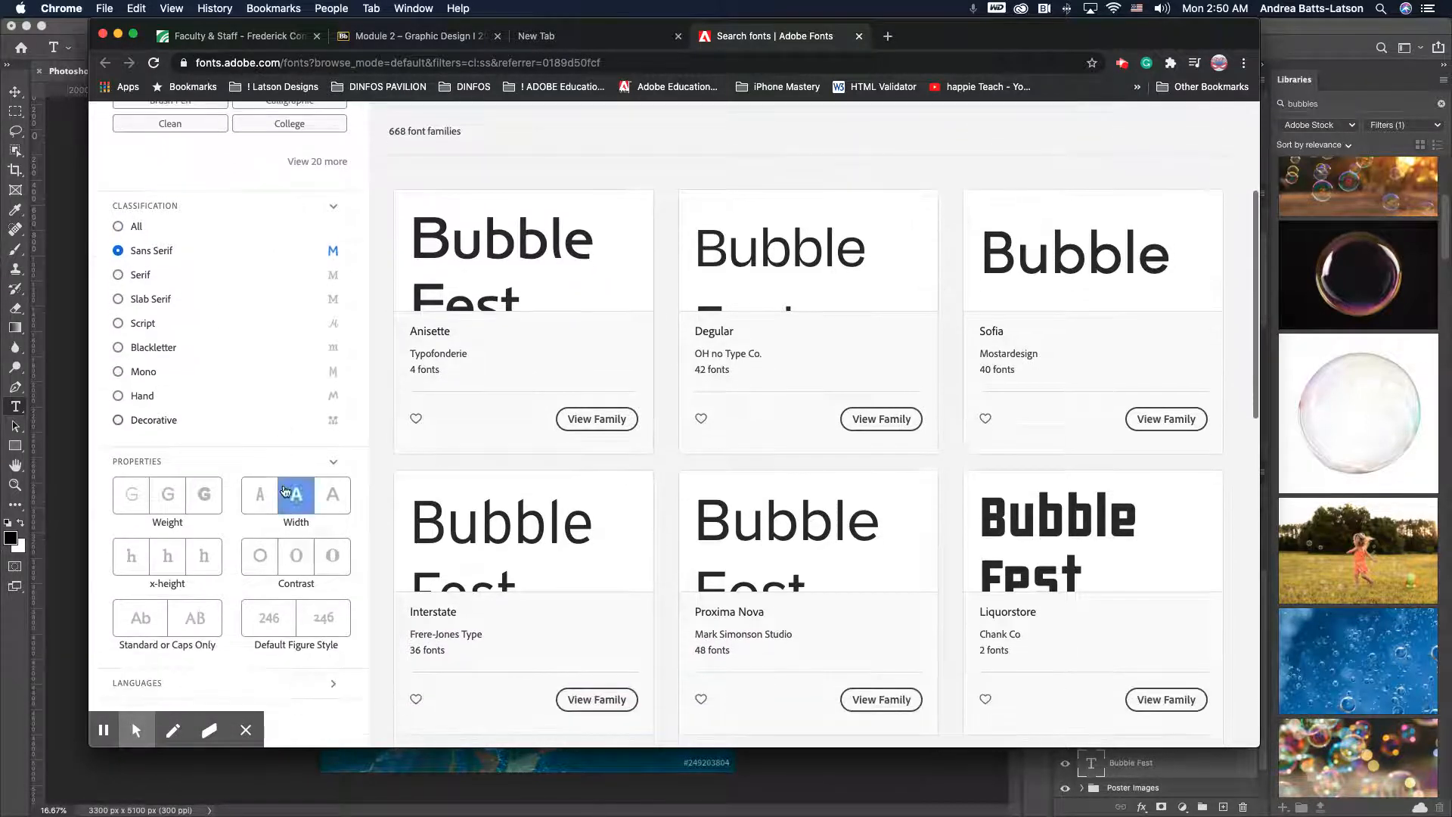
- Switch the classification filter to Decorative and browse the matching font previews
left_click(121, 422)
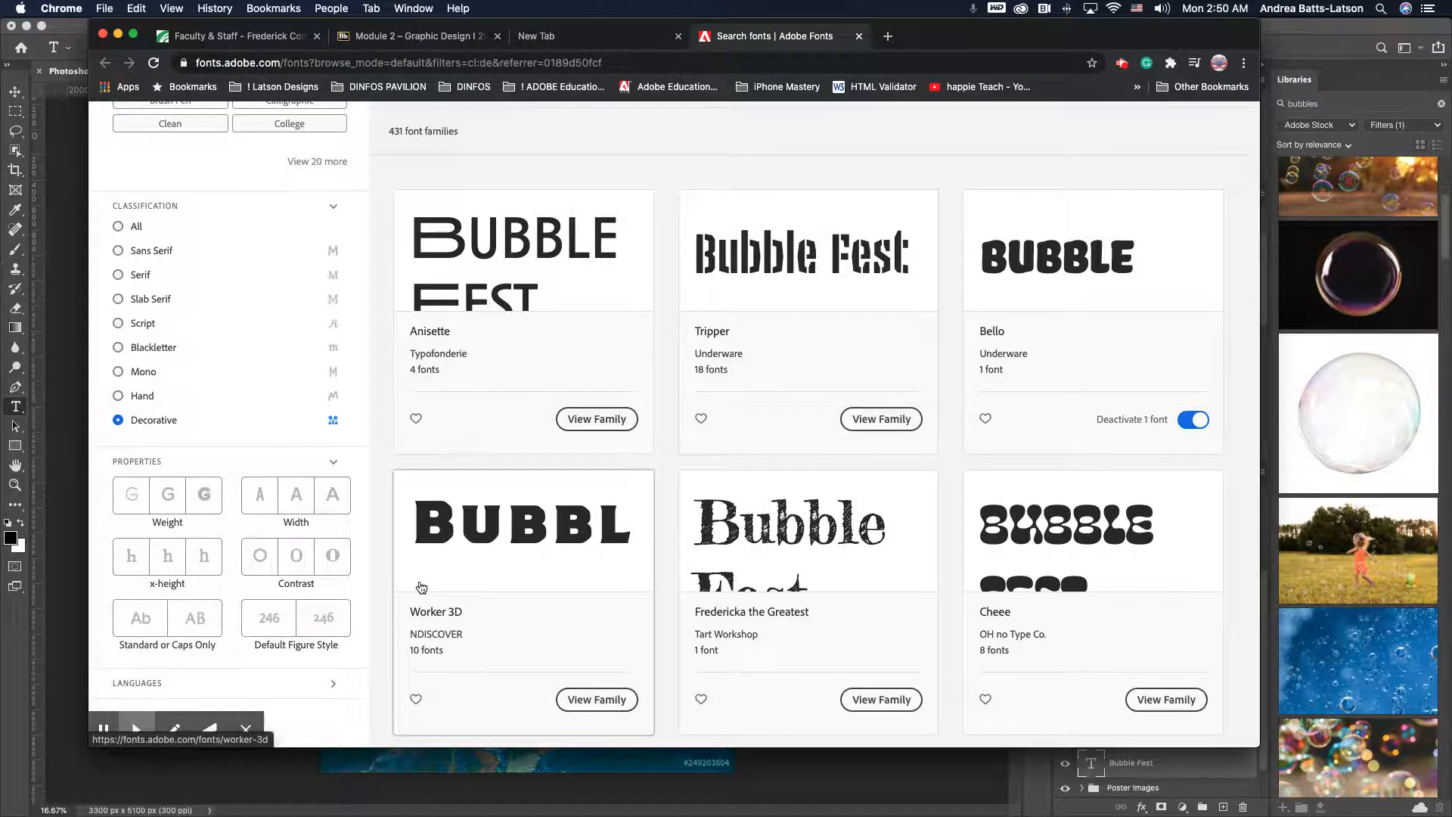
scroll(417, 584, "down", 3)
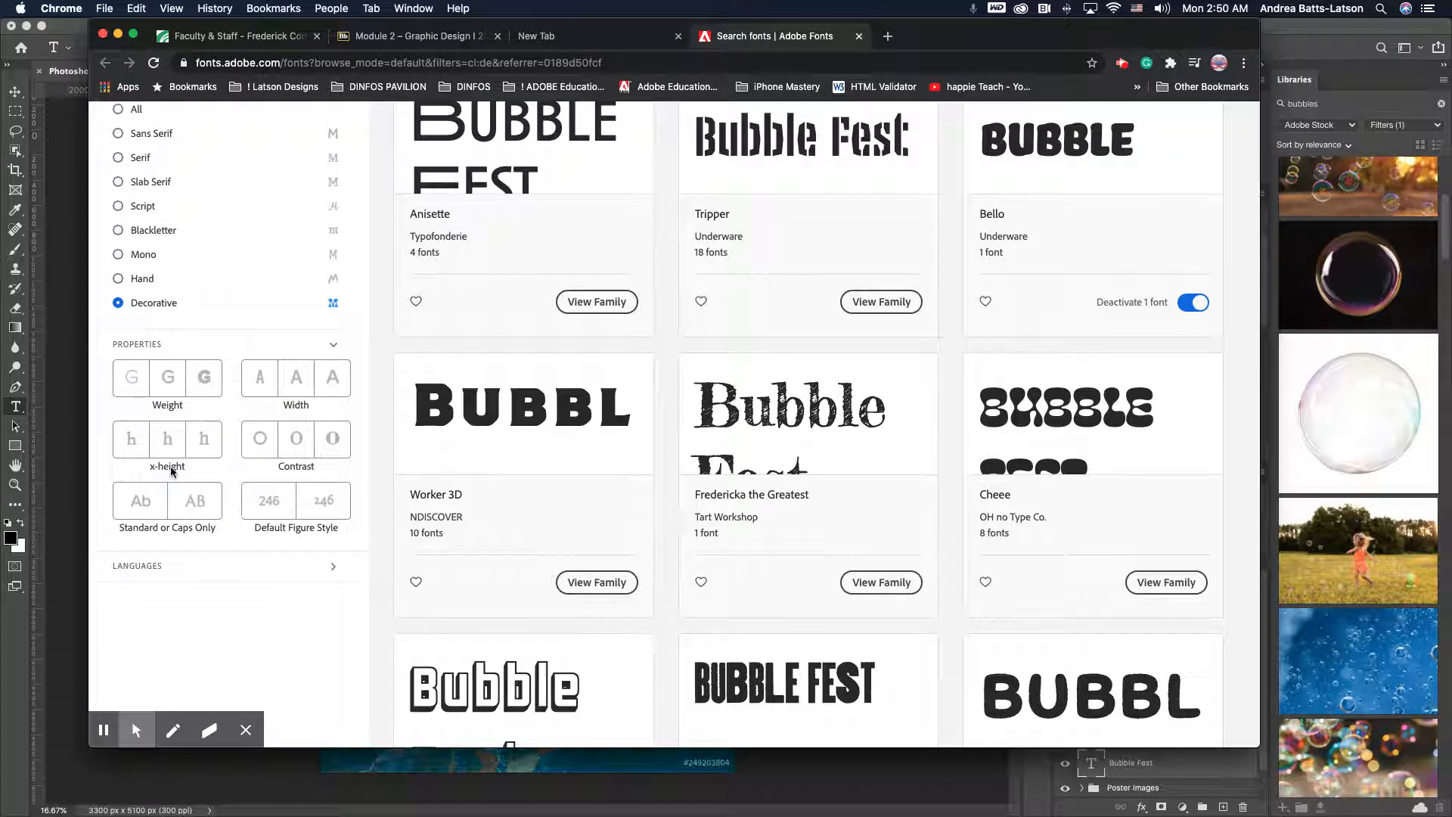
left_click(210, 506)
scroll(213, 509, "down", 2)
scroll(212, 508, "up", 4)
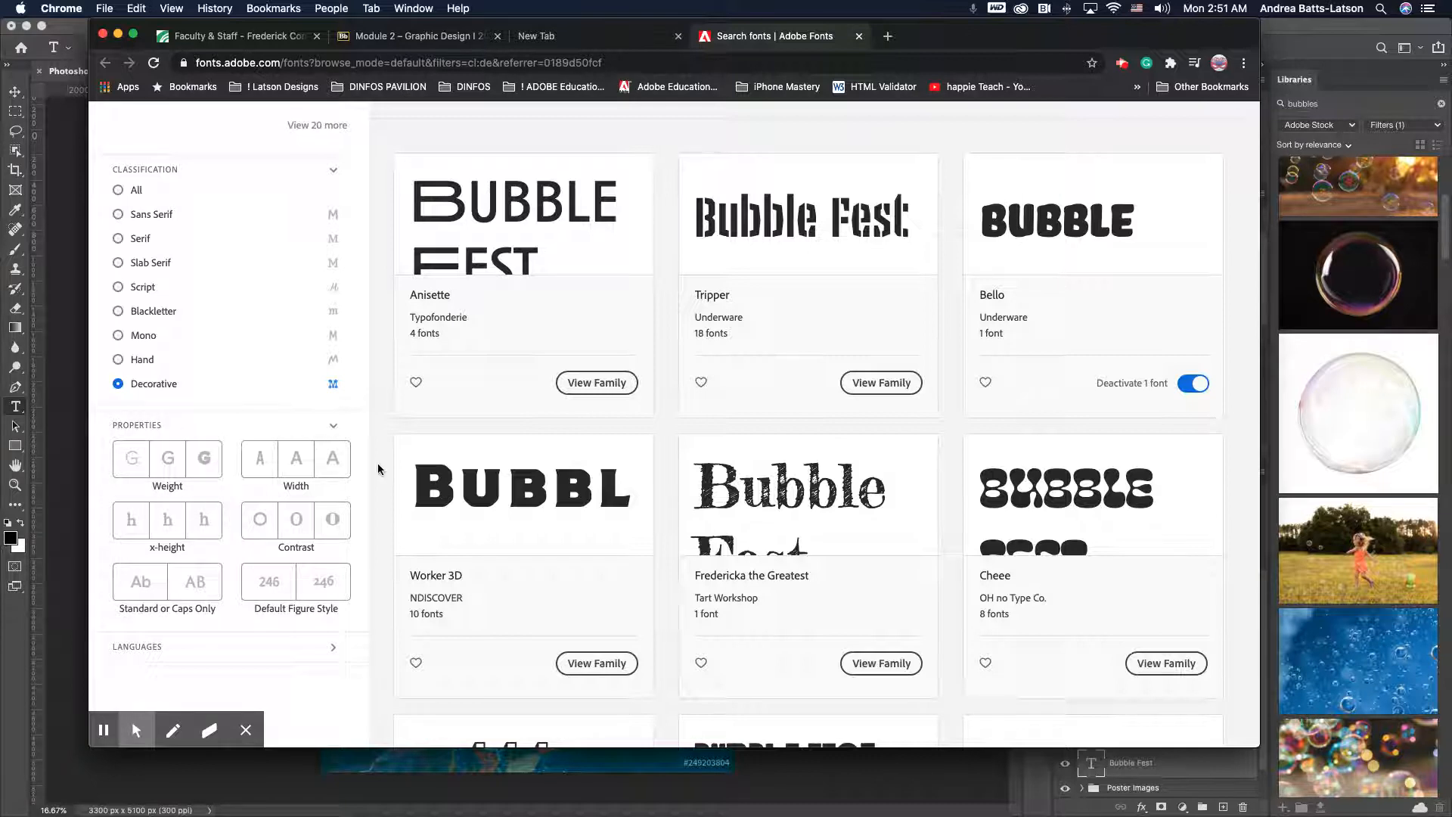
scroll(556, 418, "down", 2)
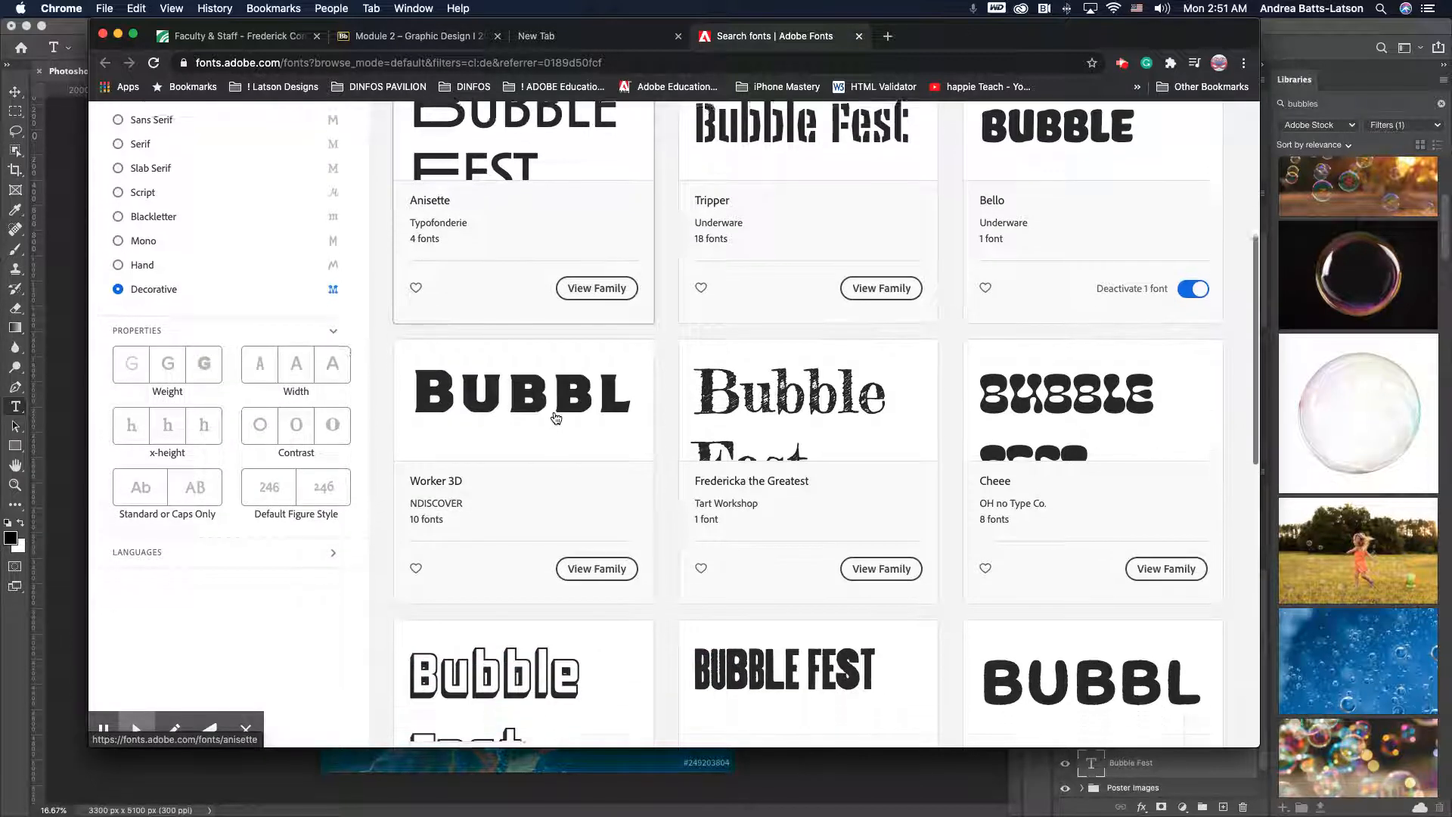
scroll(834, 488, "up", 3)
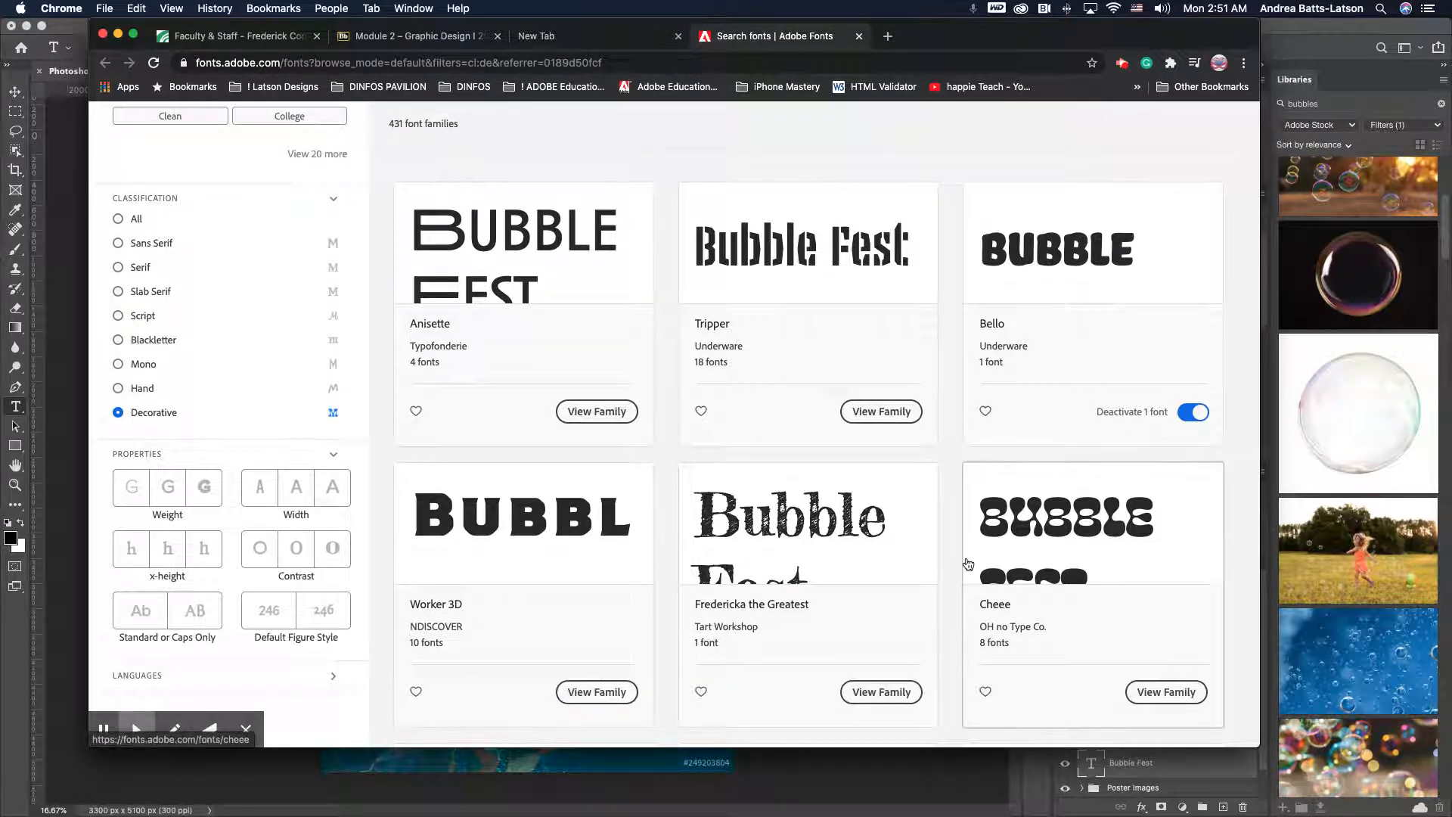
scroll(968, 565, "down", 5)
scroll(968, 564, "down", 3)
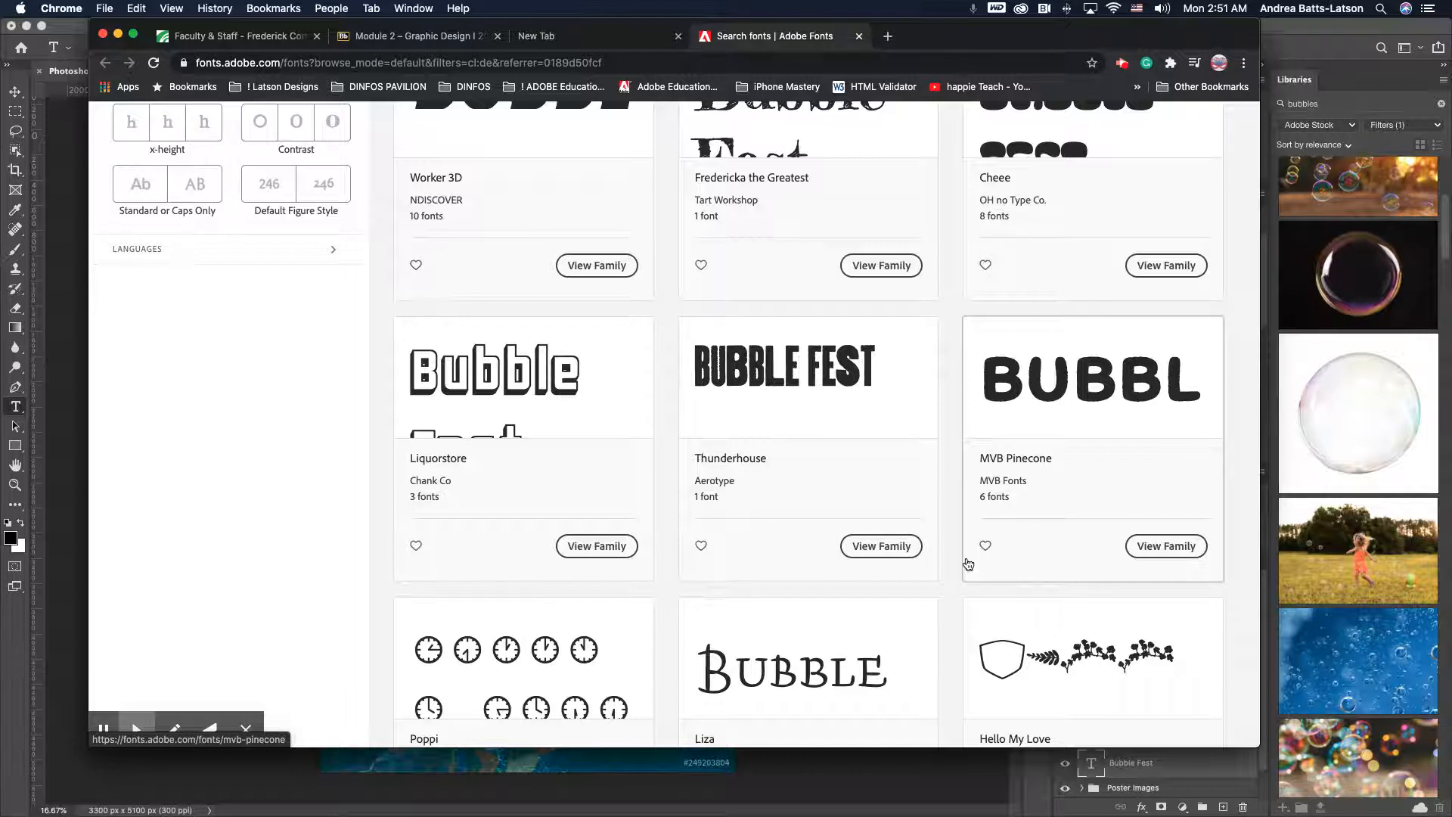
scroll(758, 378, "up", 3)
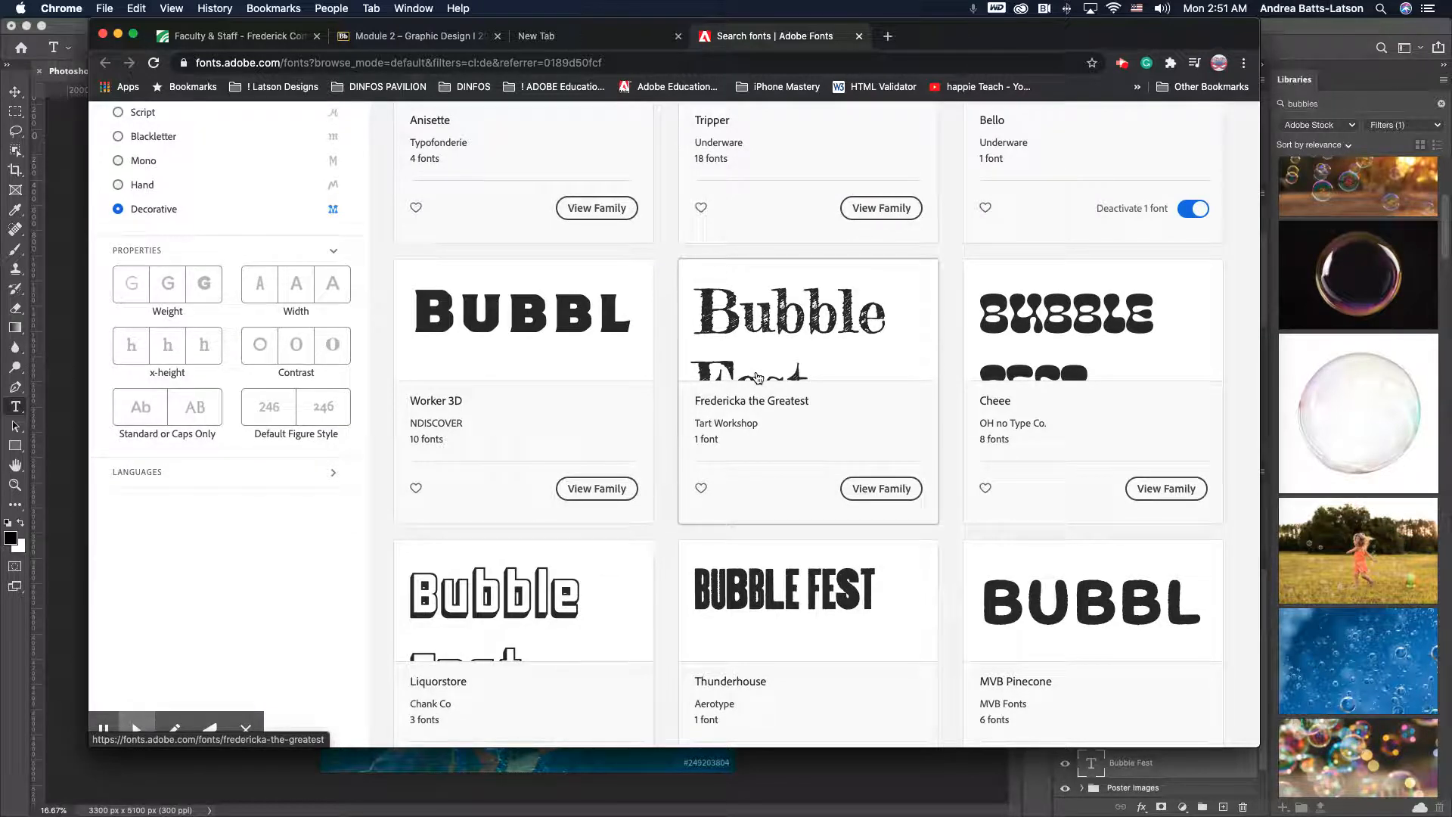
- Open the Fredericka the Greatest font page, then return to the Decorative results list
left_click(760, 378)
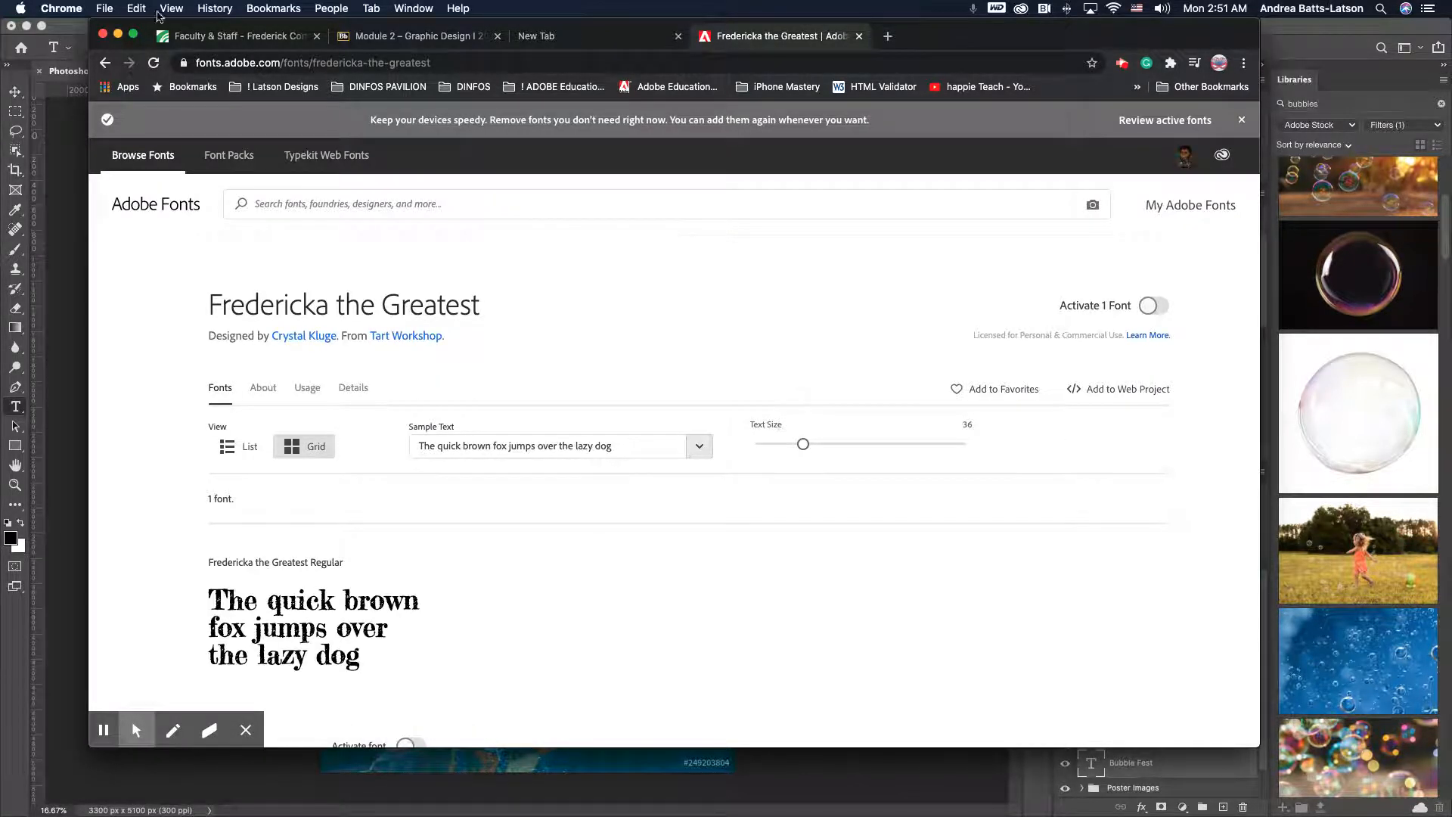
left_click(106, 66)
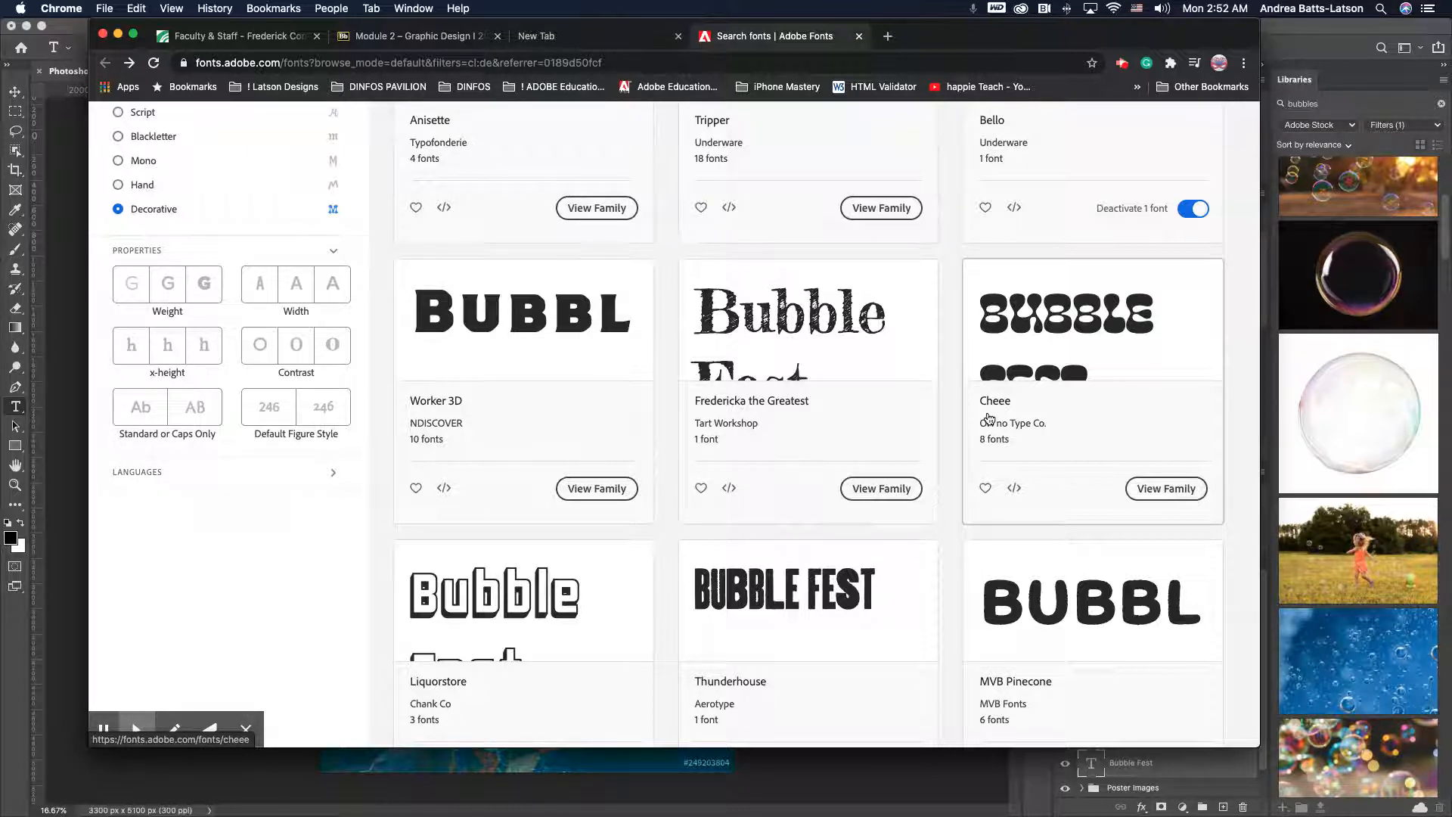
scroll(875, 488, "down", 6)
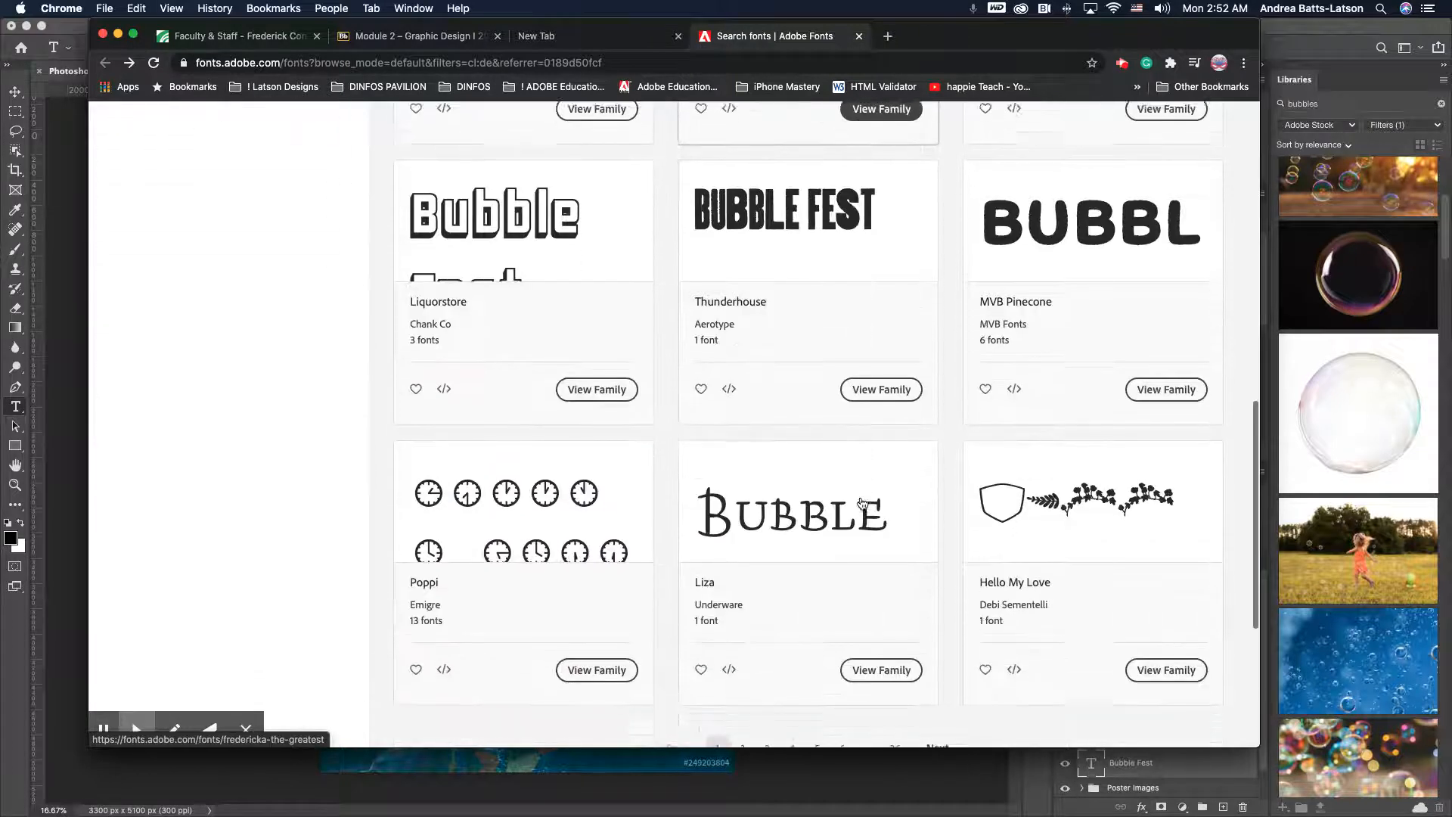
scroll(863, 503, "down", 5)
scroll(863, 503, "up", 12)
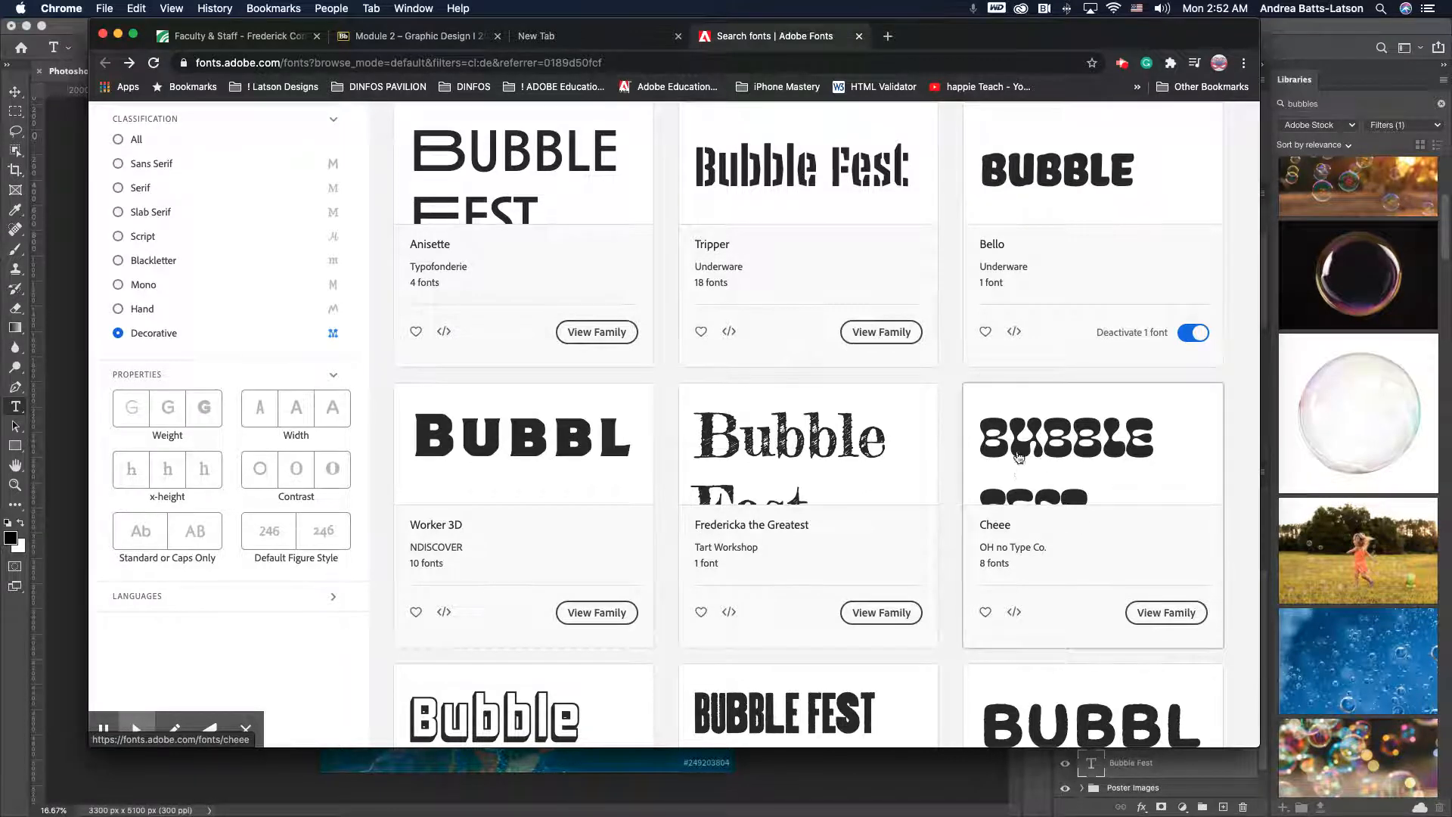
- Open the Cheee font family page and review its style samples
left_click(1144, 621)
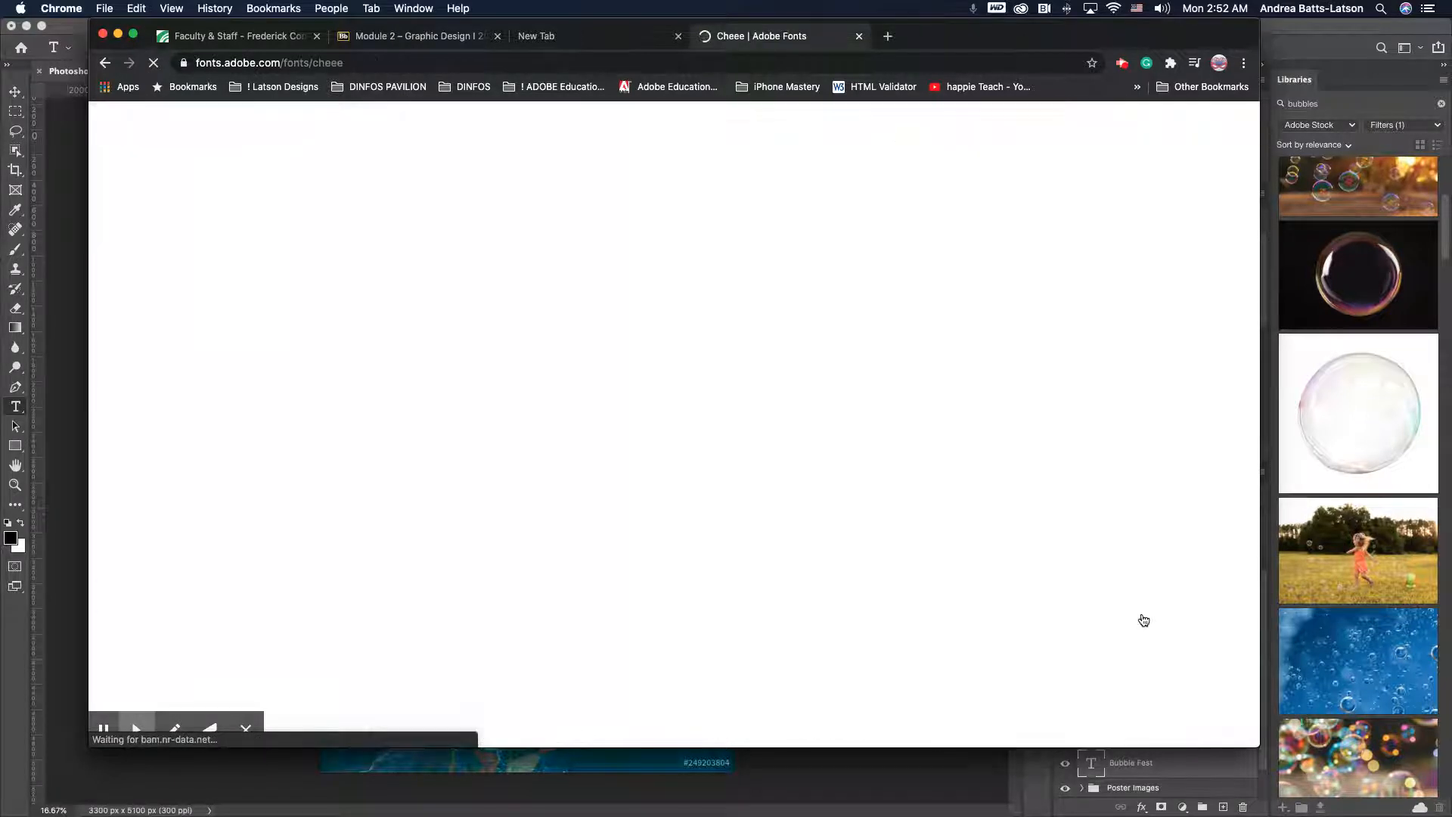
scroll(528, 333, "down", 3)
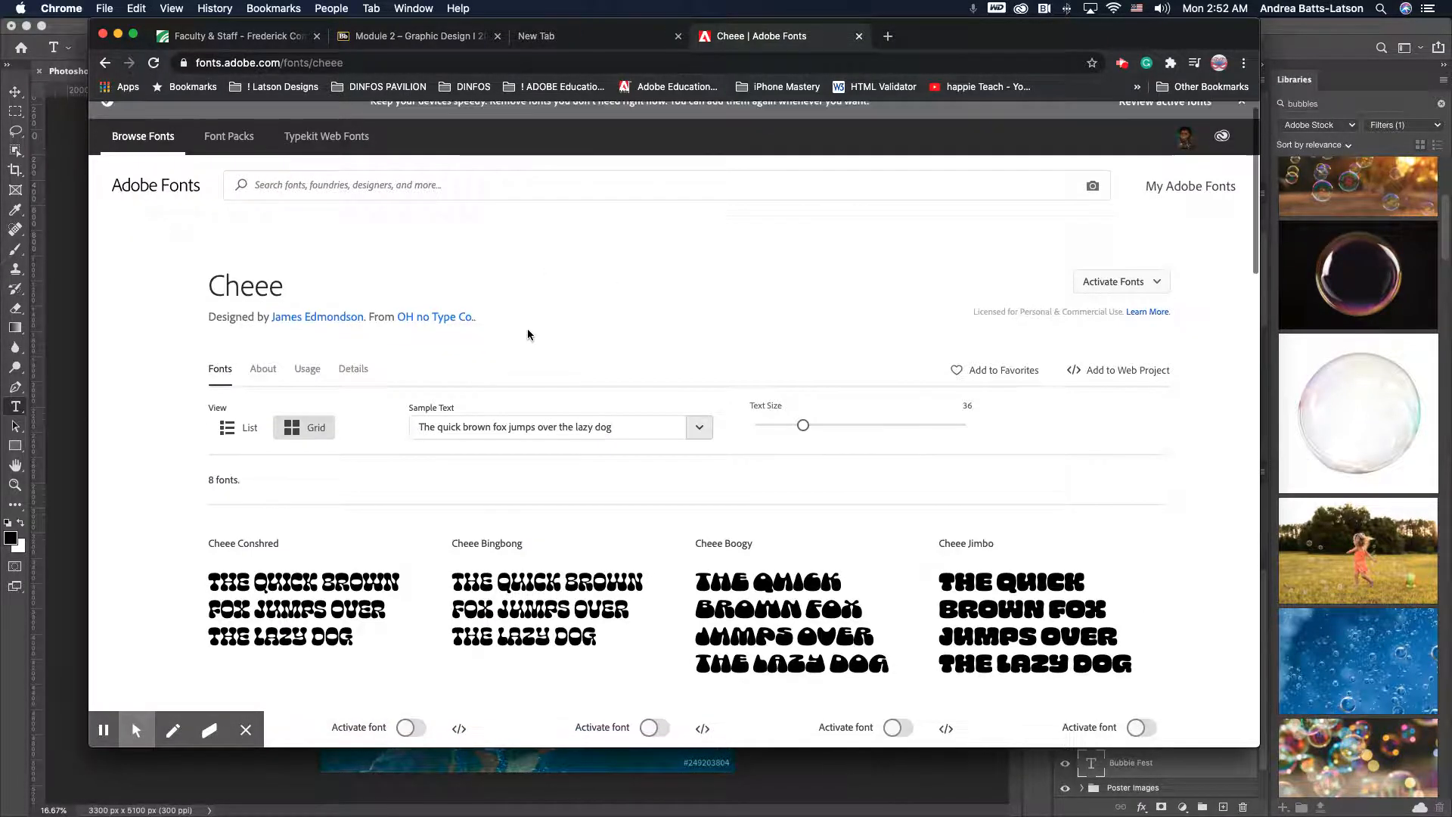
scroll(528, 333, "down", 5)
scroll(527, 330, "up", 3)
scroll(527, 330, "up", 5)
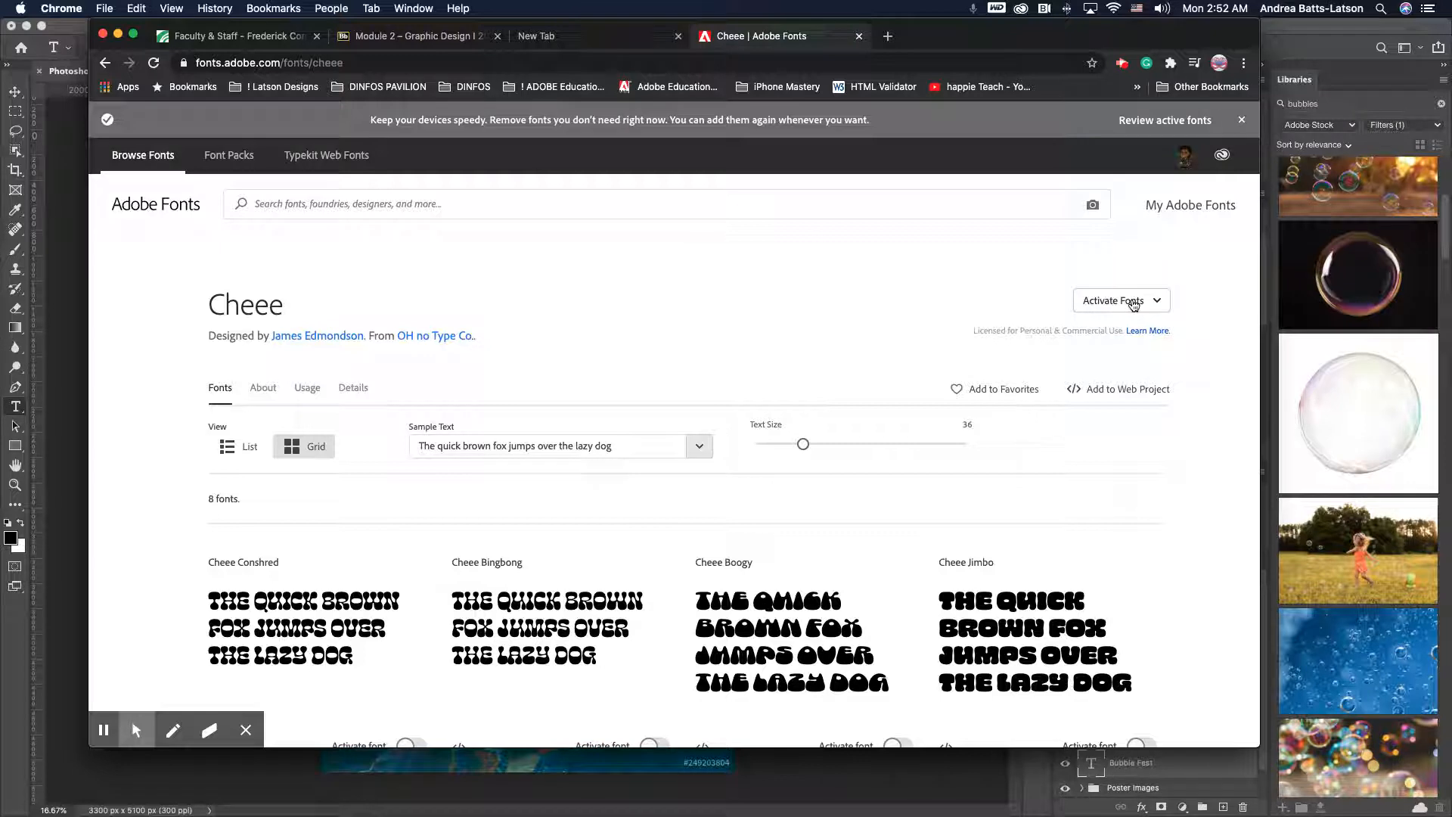
- Activate the Cheee, Cheee Bingbong, Cheee Boogy and Cheee Jimbo fonts
left_click(1134, 303)
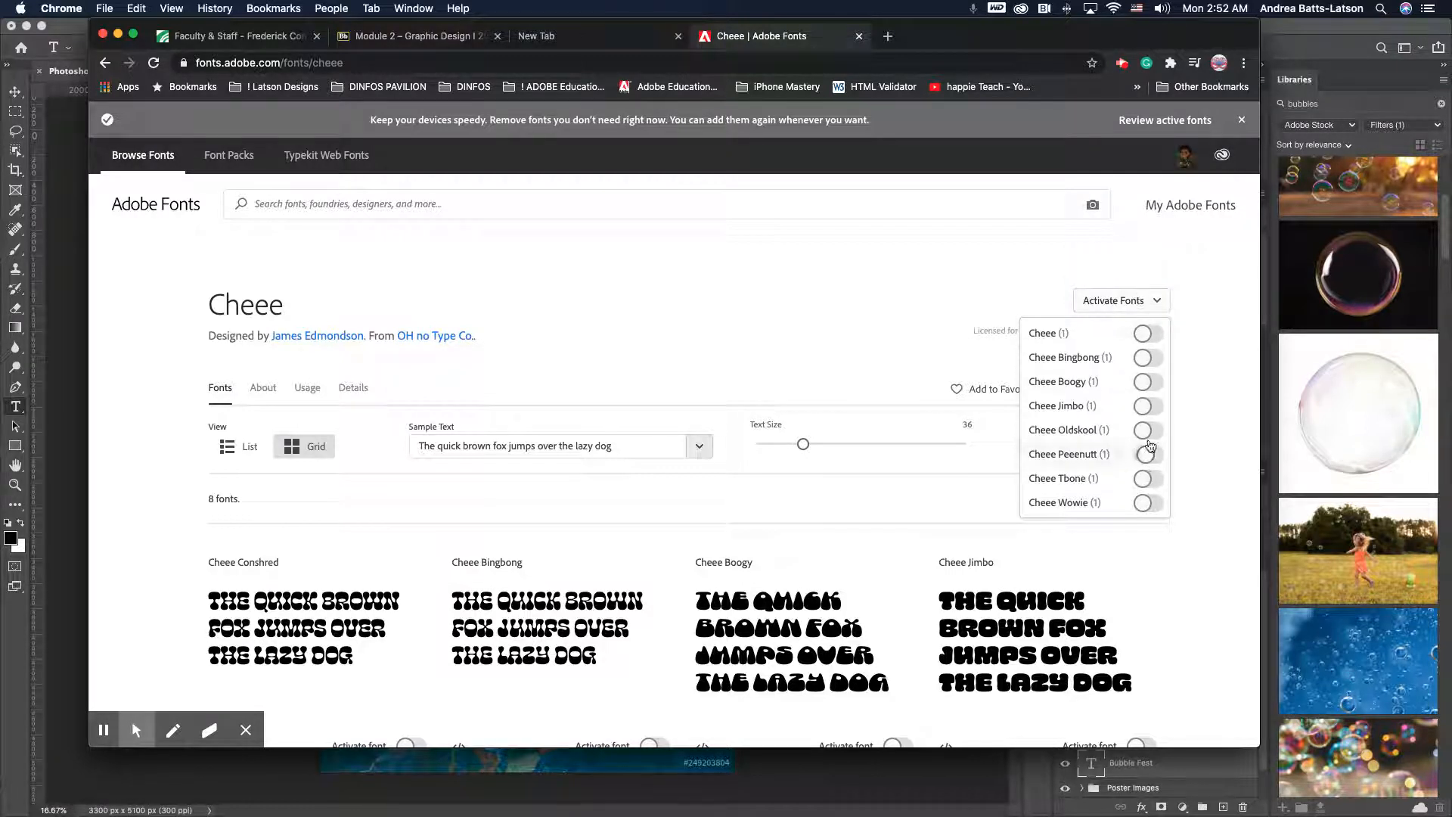
left_click(1149, 334)
left_click(1150, 335)
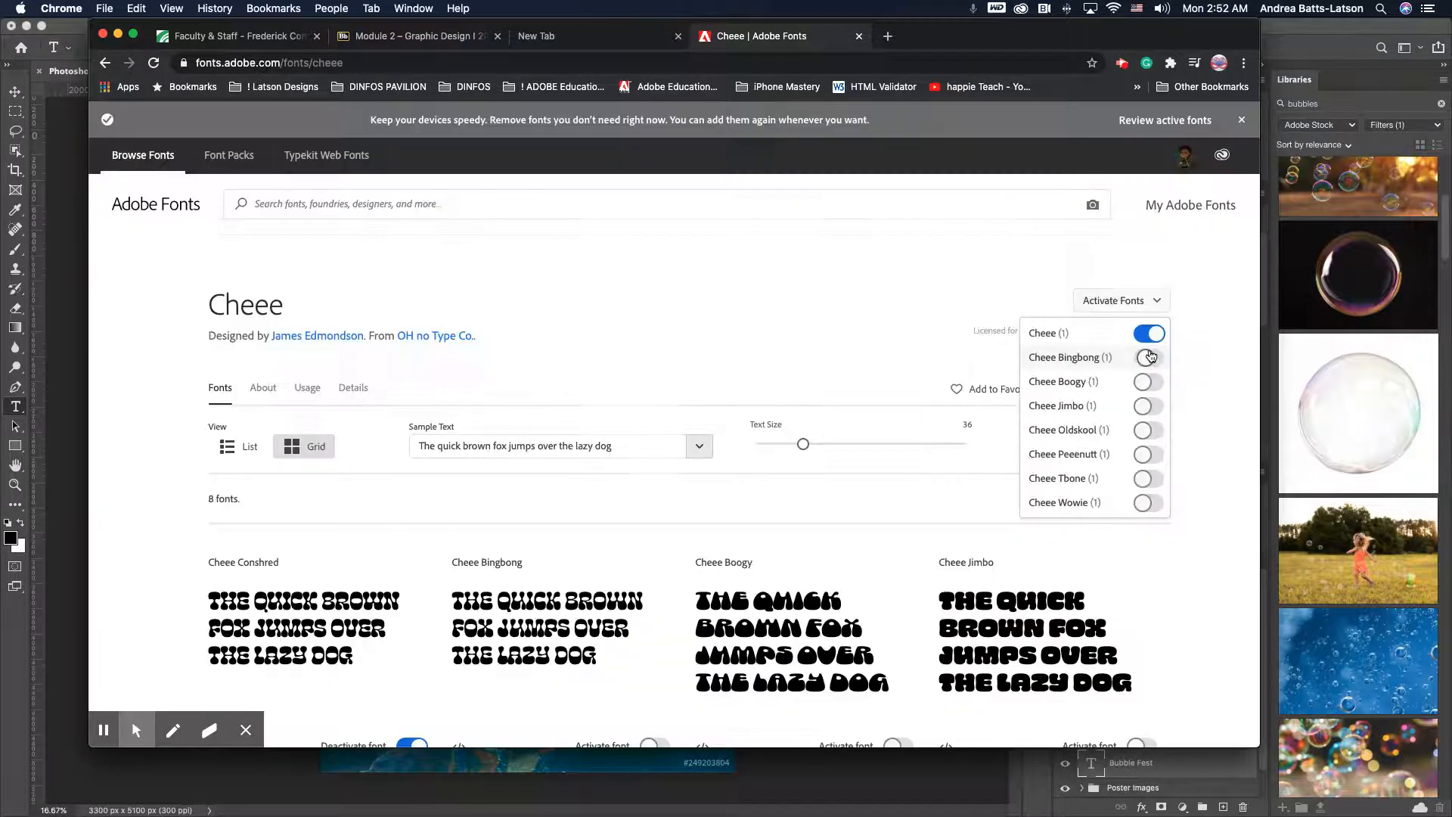
left_click(1149, 359)
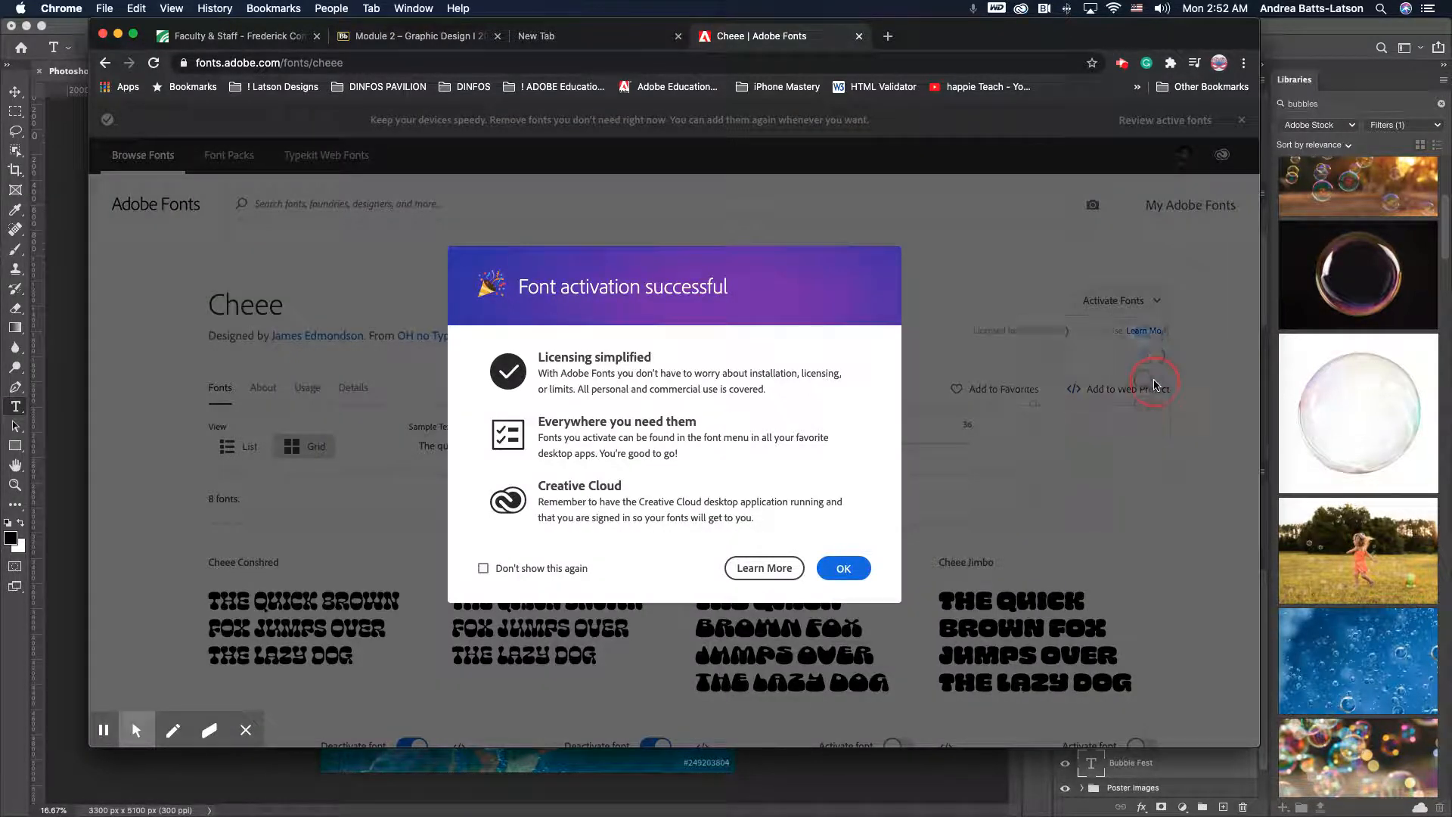
left_click(1155, 386)
left_click(1157, 302)
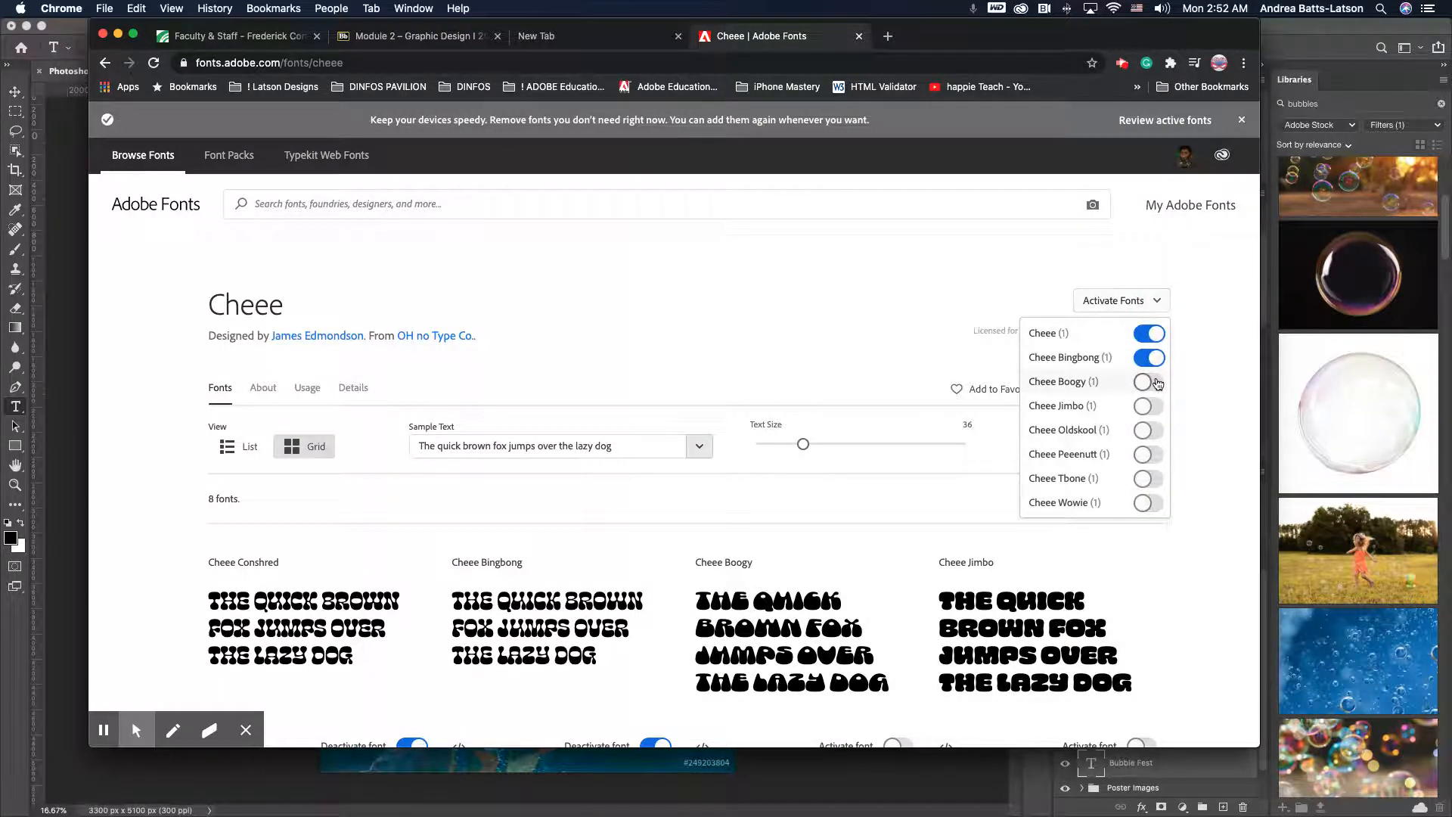
left_click(1155, 382)
left_click(1150, 415)
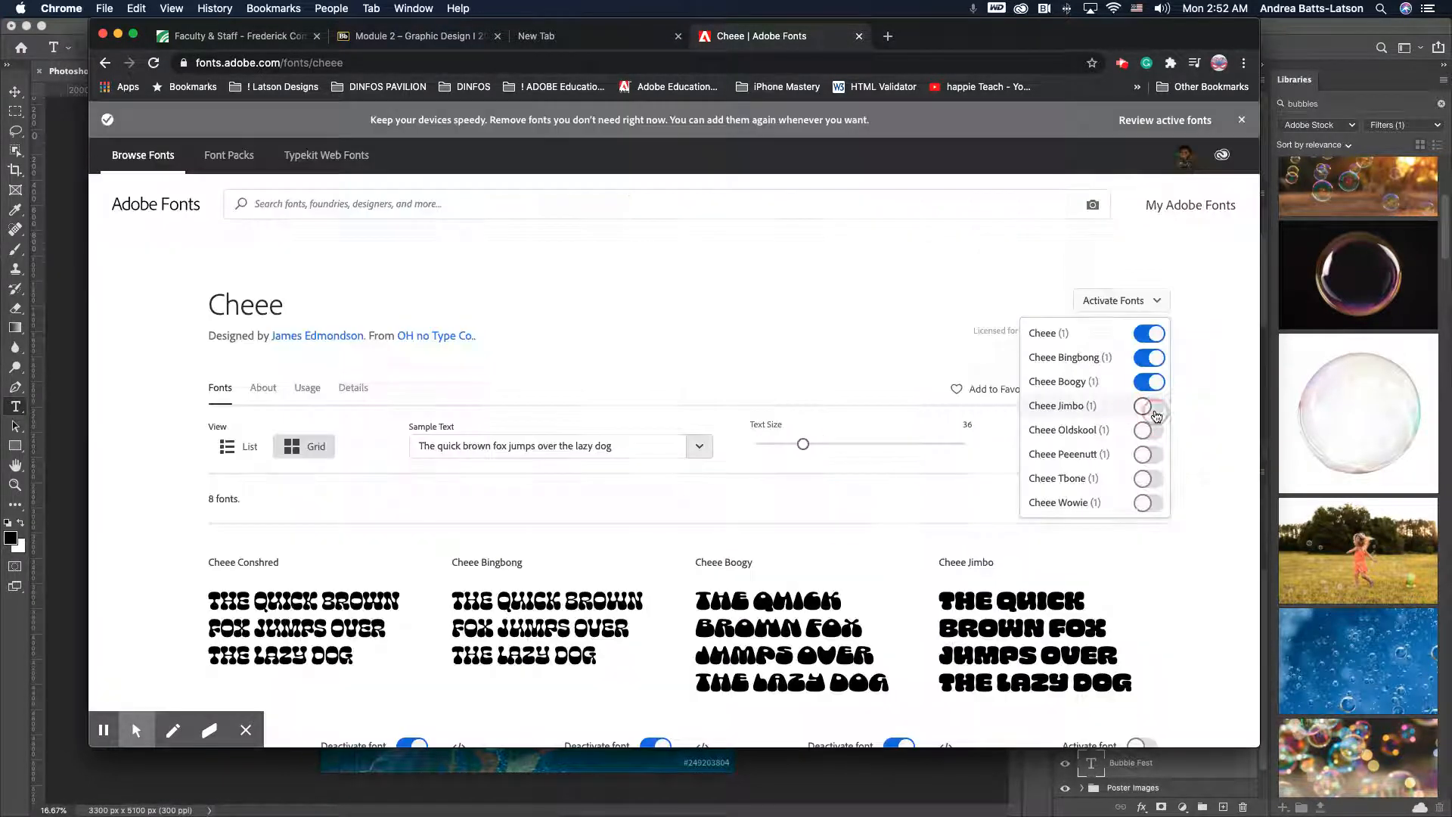
left_click(1154, 414)
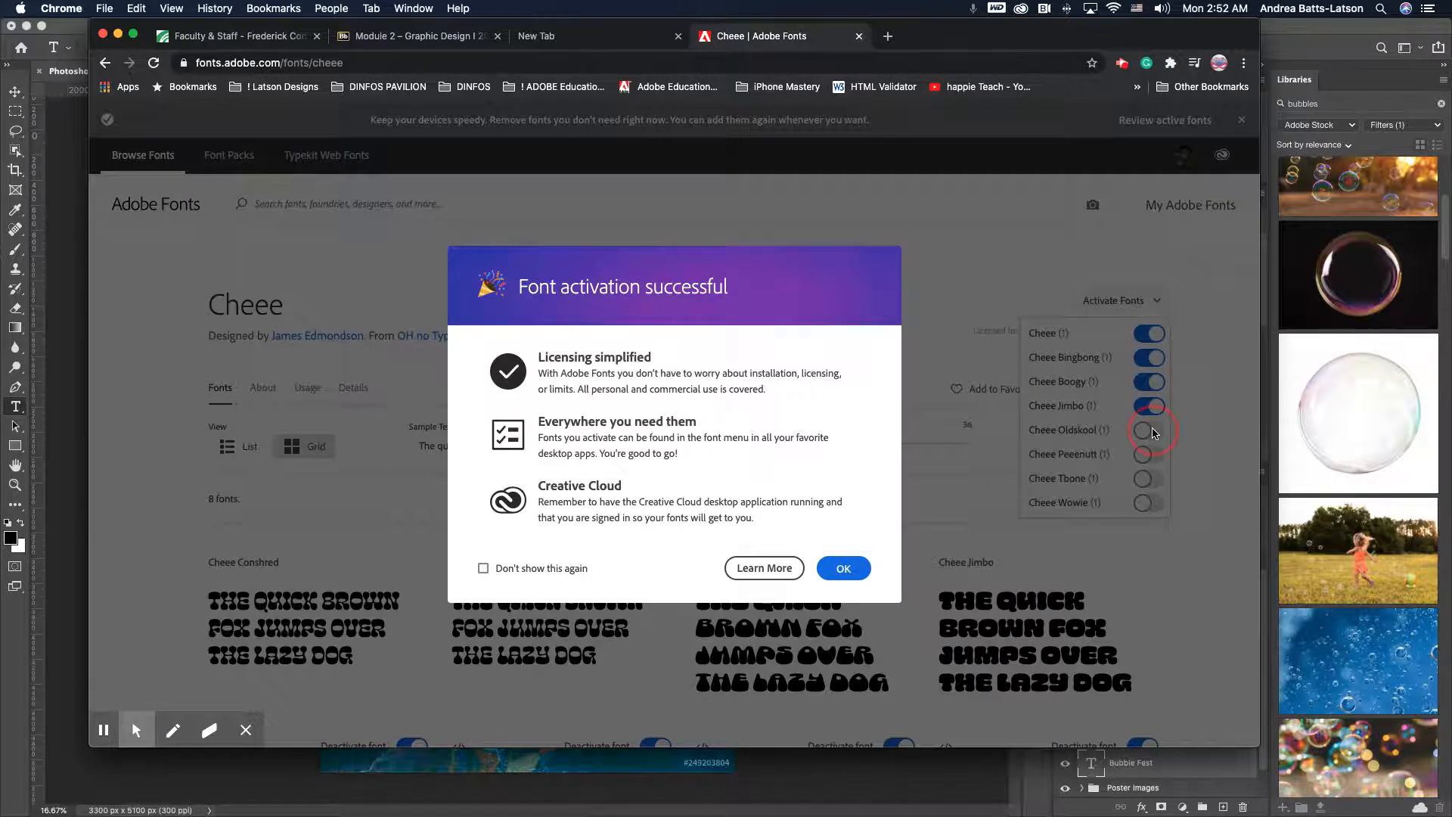
- Activate the remaining Cheee Oldskool, Cheee Peeenutt, Cheee Tbone and Cheee Wowie fonts and close the confirmation
left_click(1152, 430)
left_click(1153, 432)
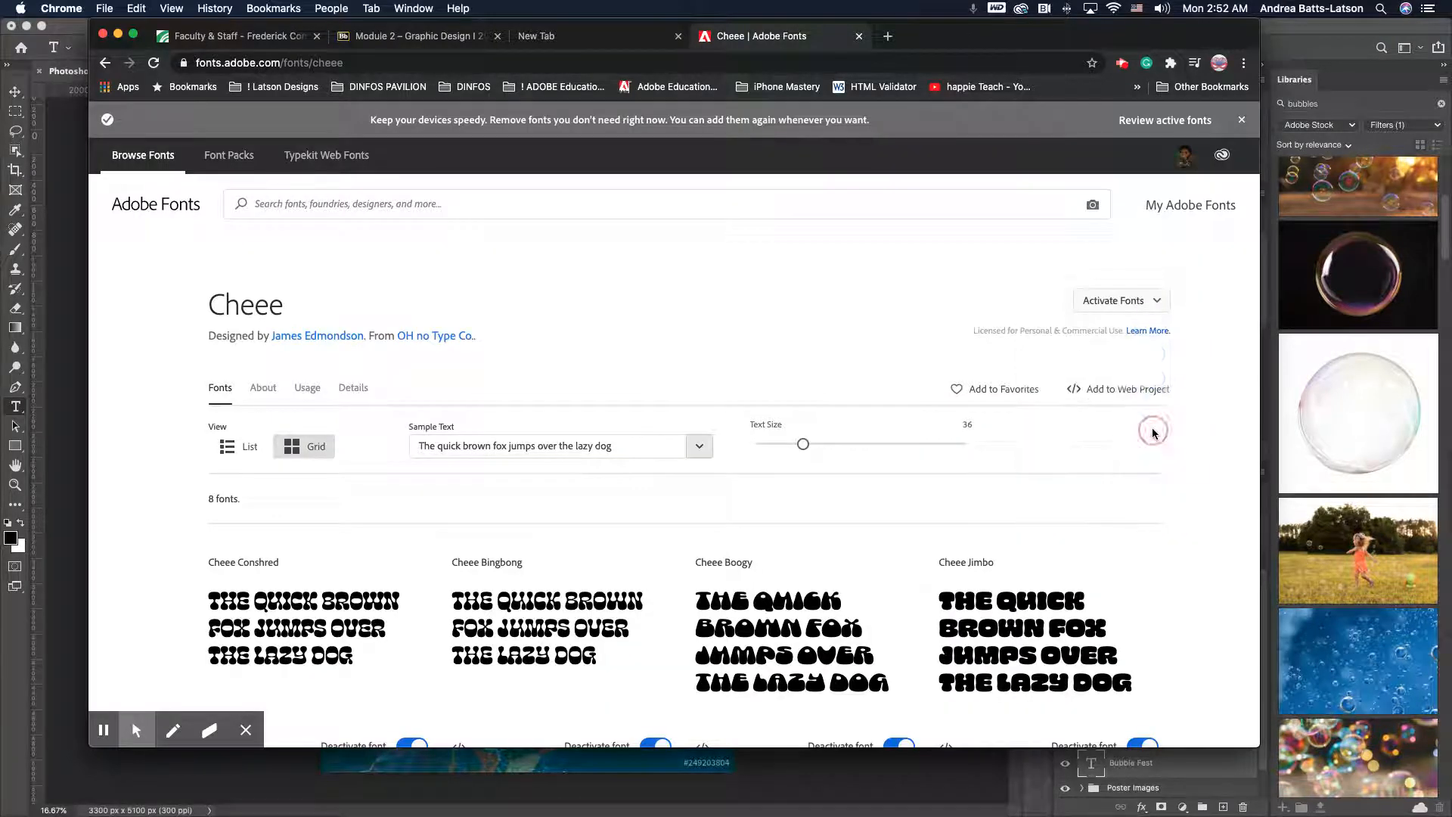
left_click(1162, 304)
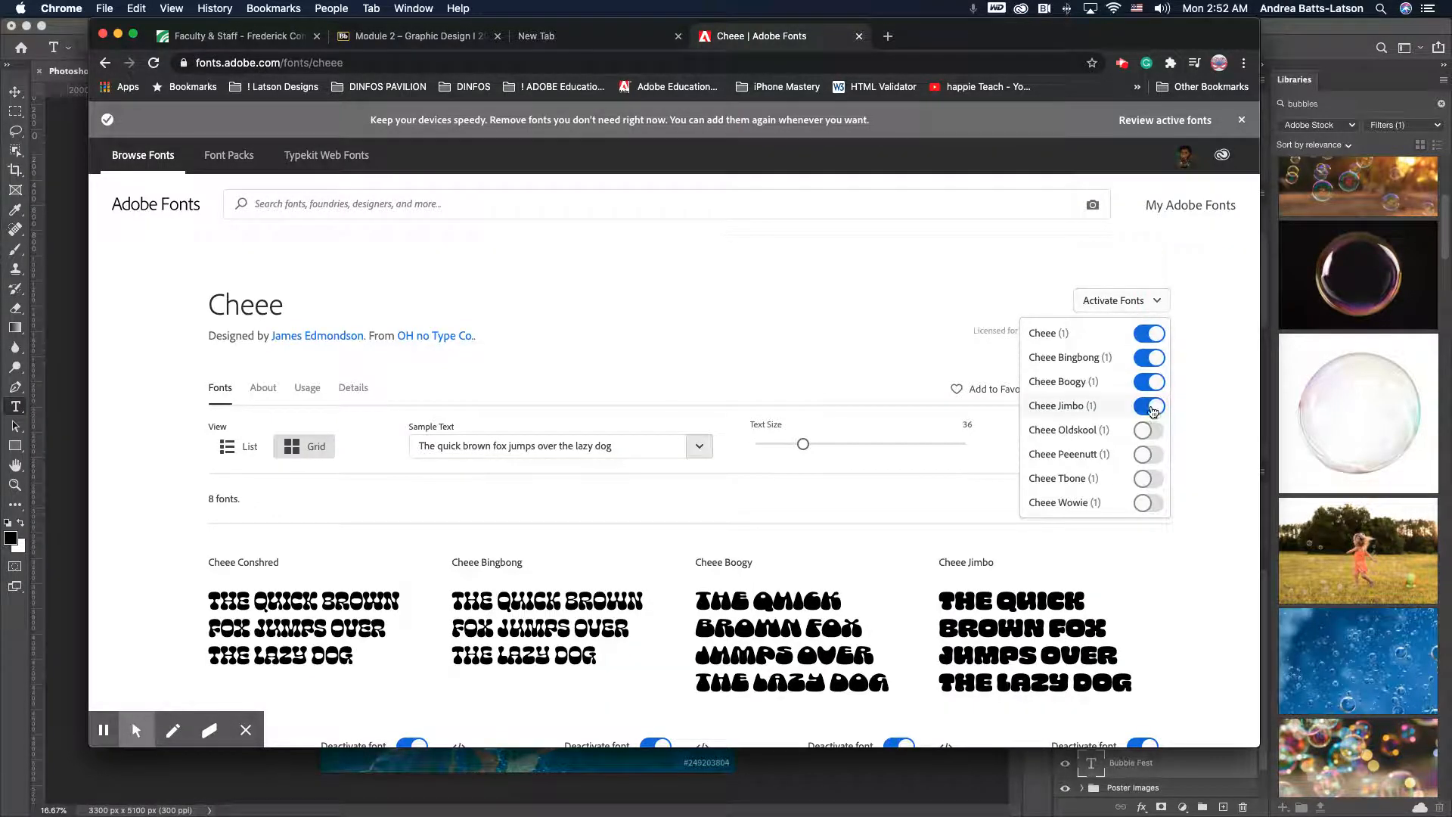
left_click(1152, 431)
left_click(1153, 458)
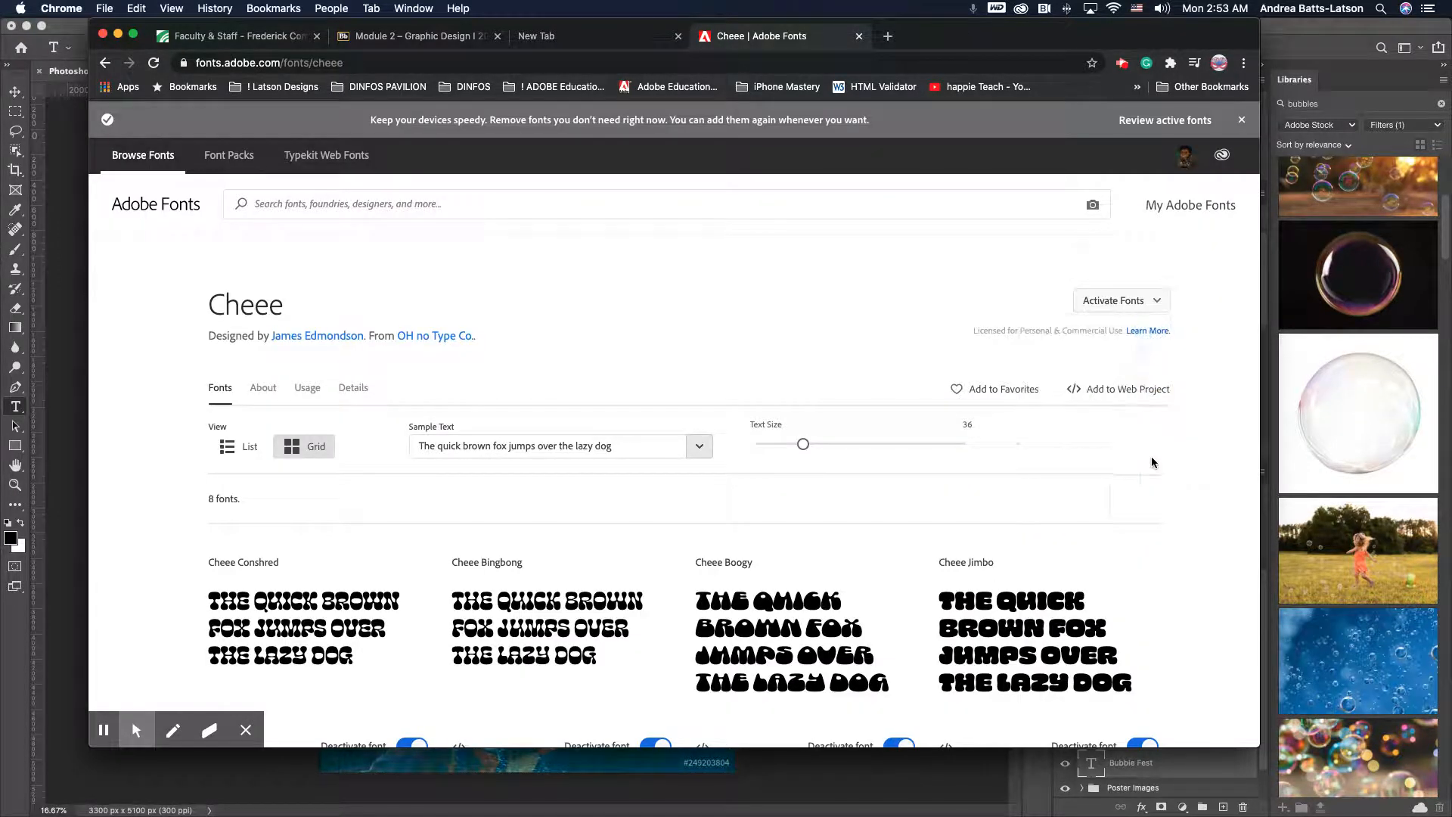
left_click(1162, 303)
left_click(1150, 454)
left_click(1151, 483)
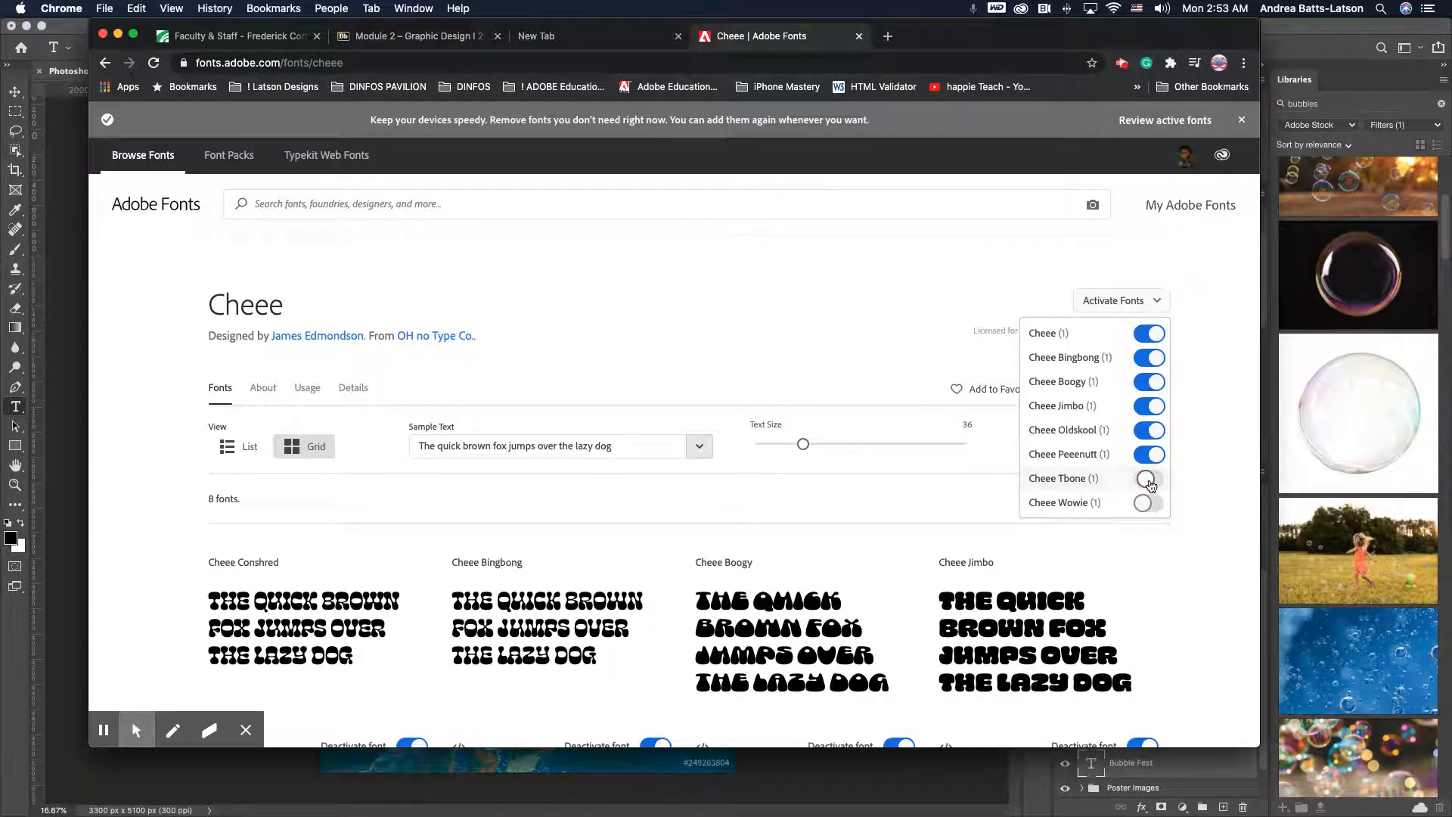
left_click(1149, 482)
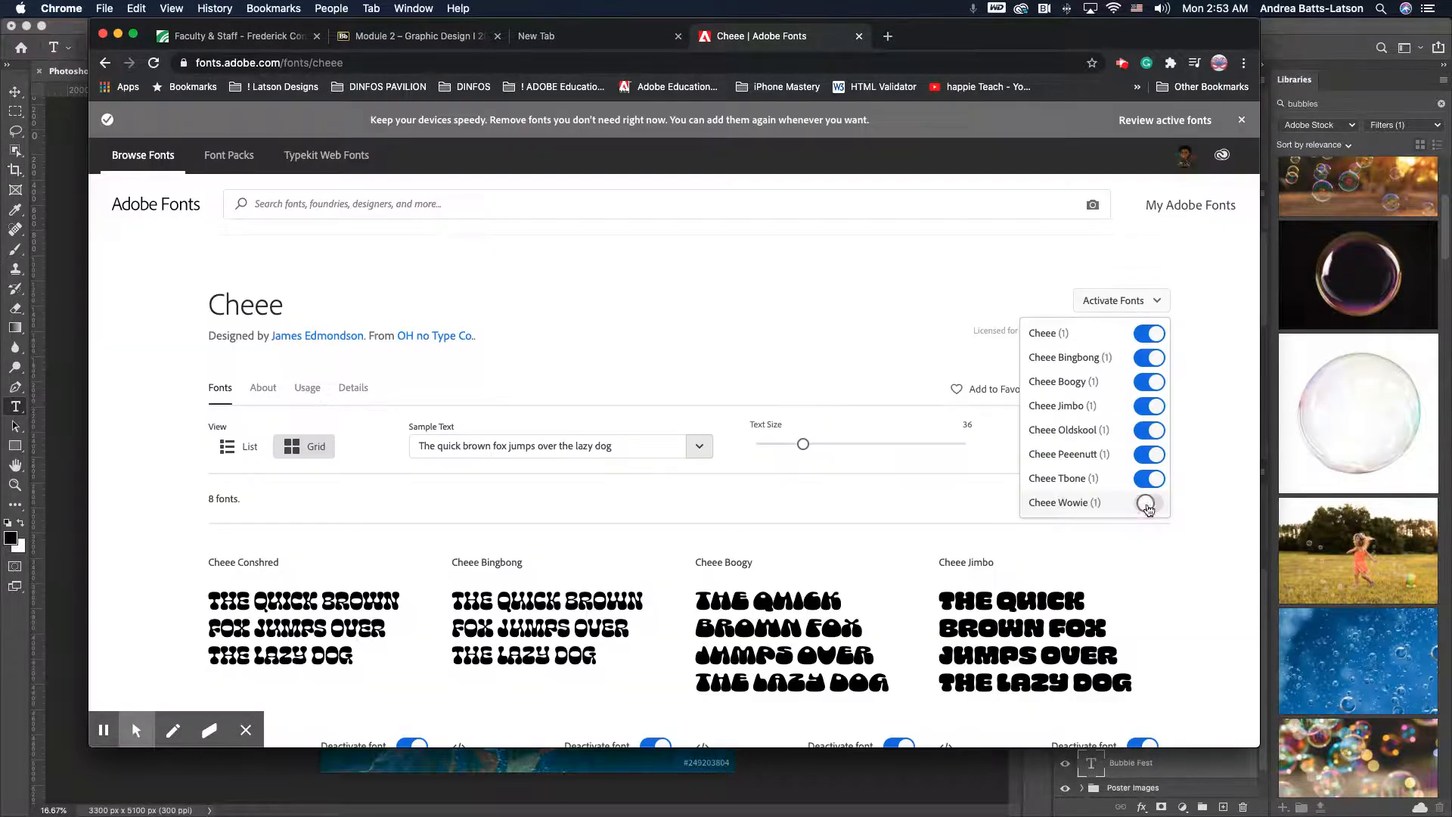
left_click(1147, 506)
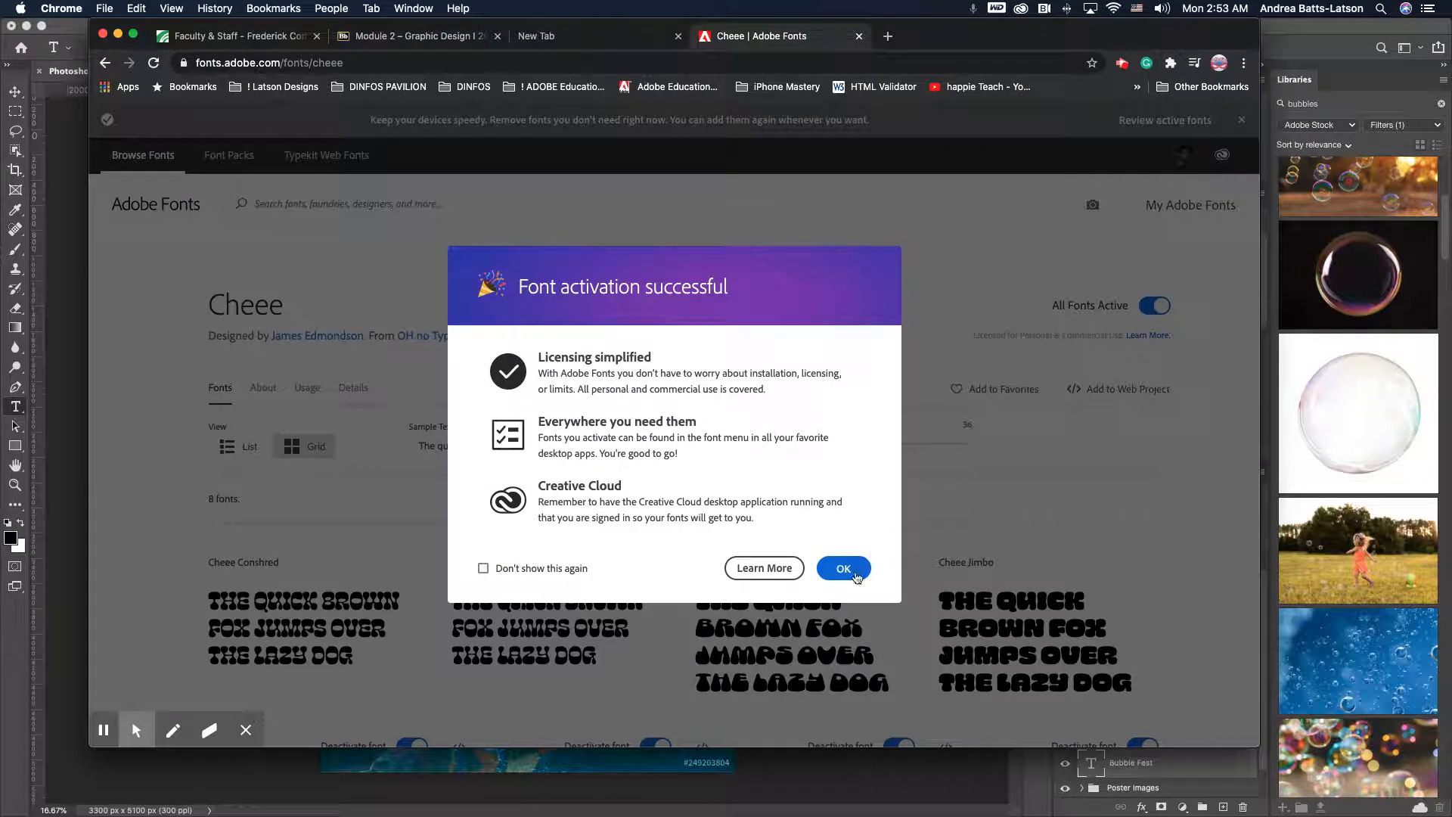
left_click(845, 571)
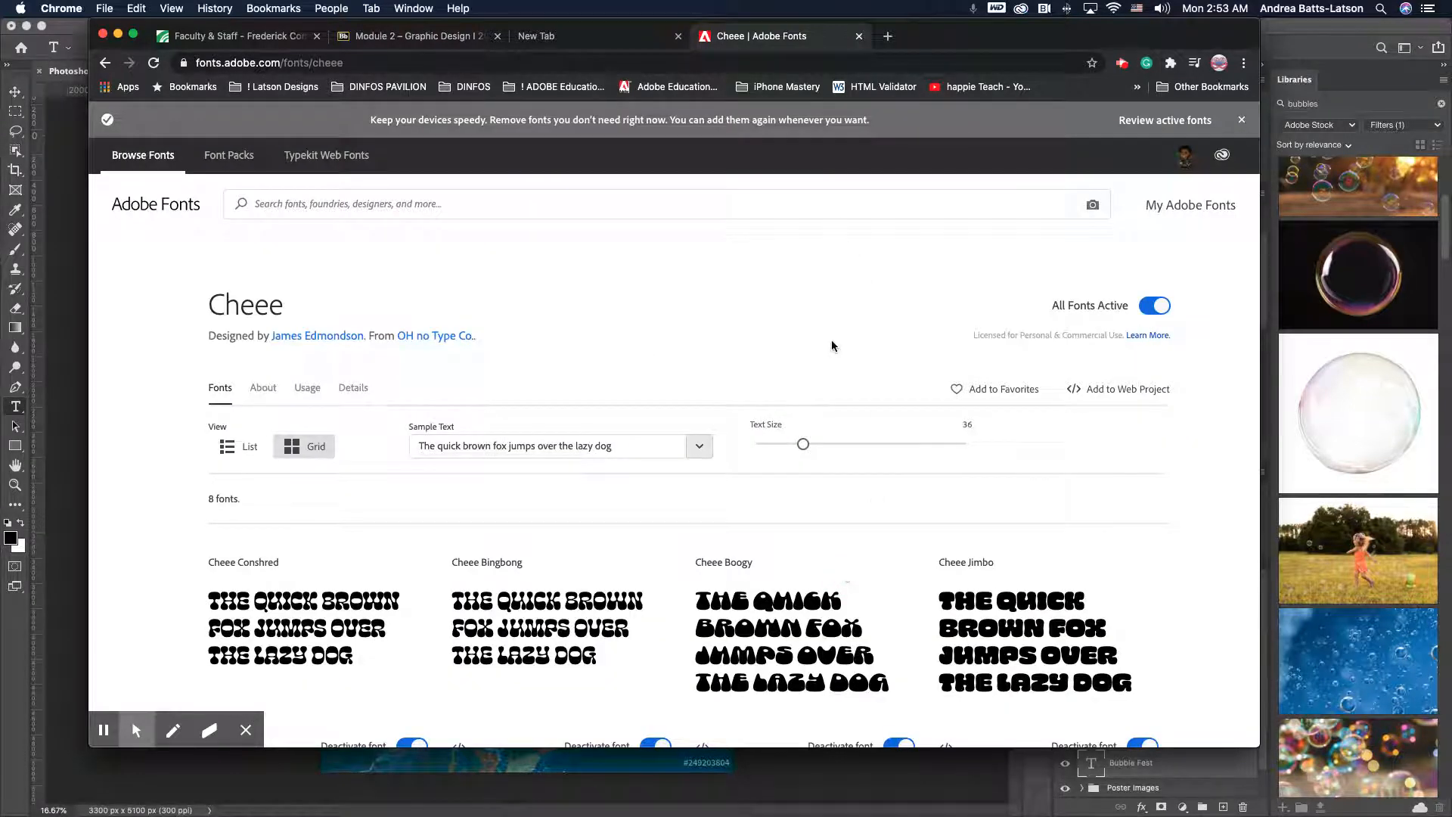
- Switch to Photoshop, select the Bubble Fest title text and change its font to Cheee Boogy
scroll(832, 386, "down", 3)
scroll(833, 386, "up", 3)
left_click(74, 77)
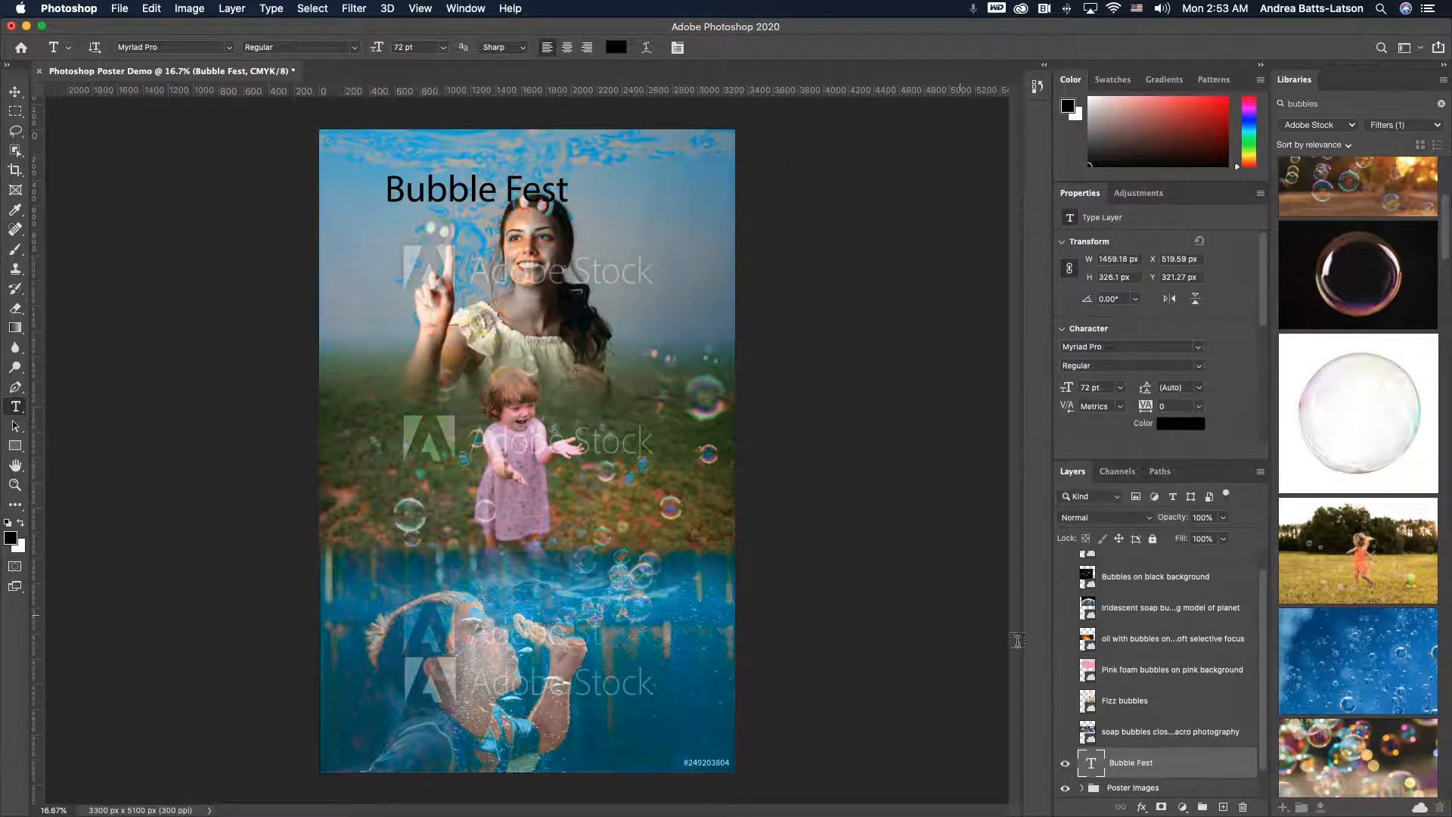
triple_click(497, 195)
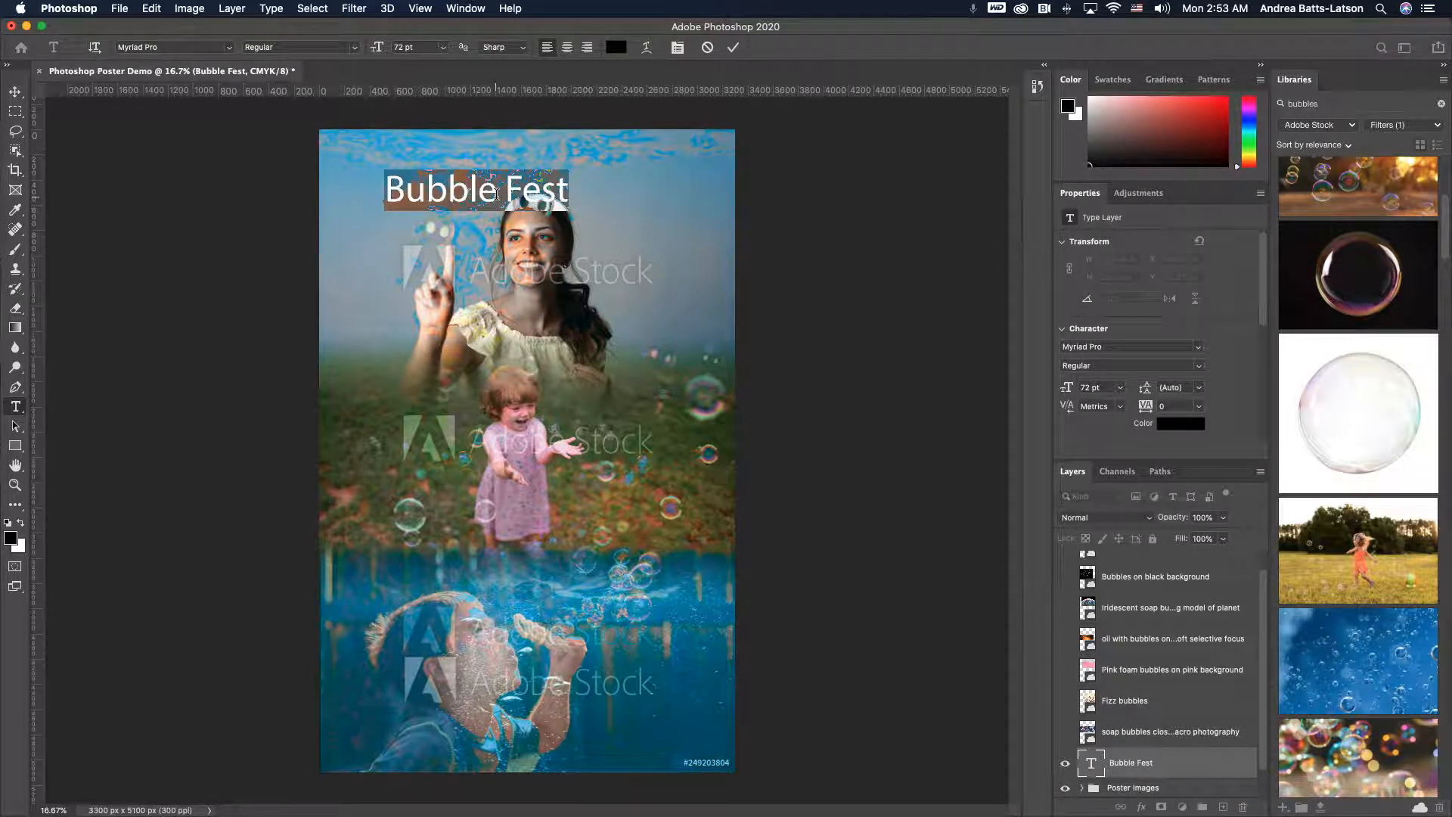
left_click(235, 52)
left_click(203, 66)
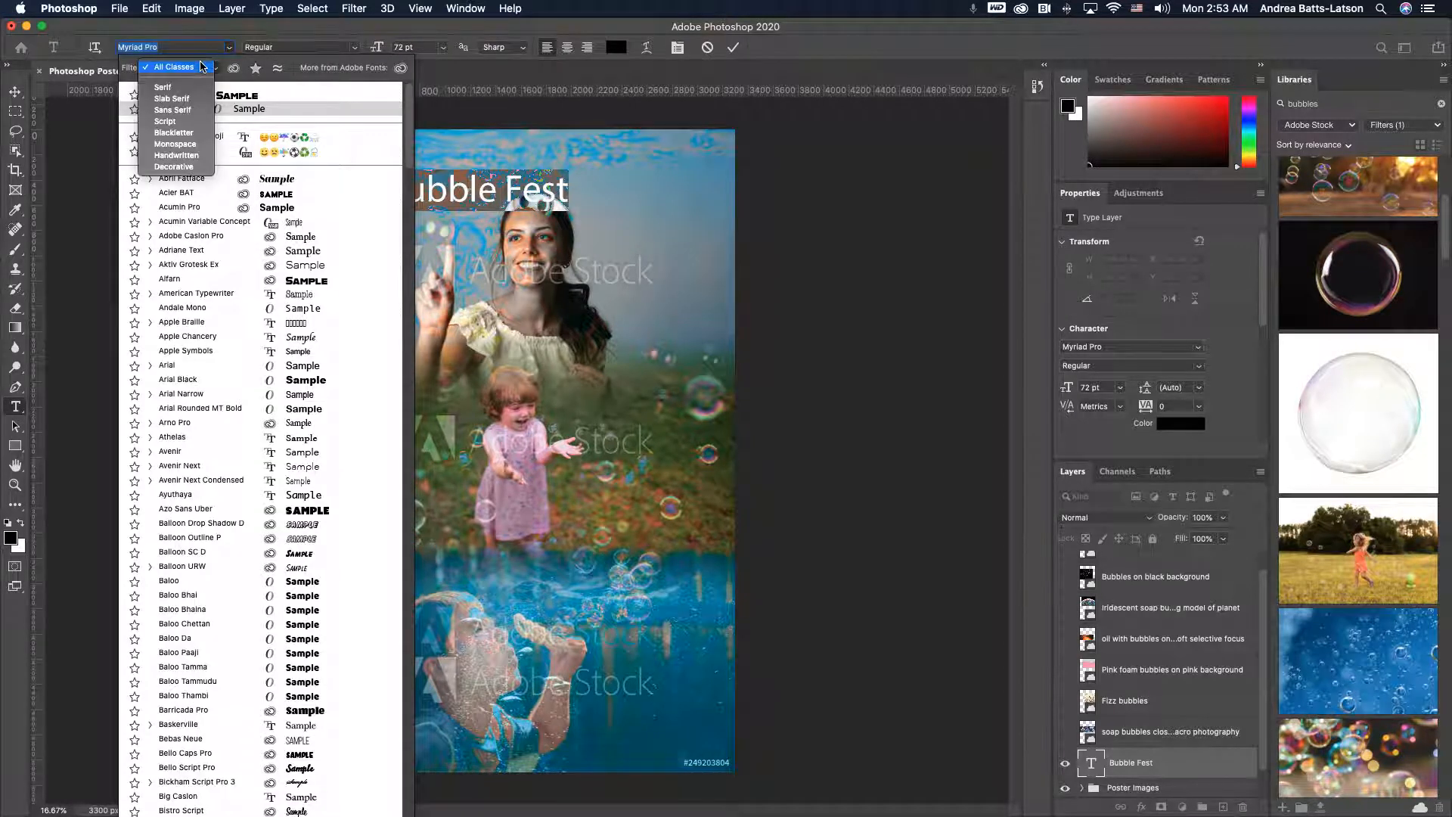
left_click(174, 43)
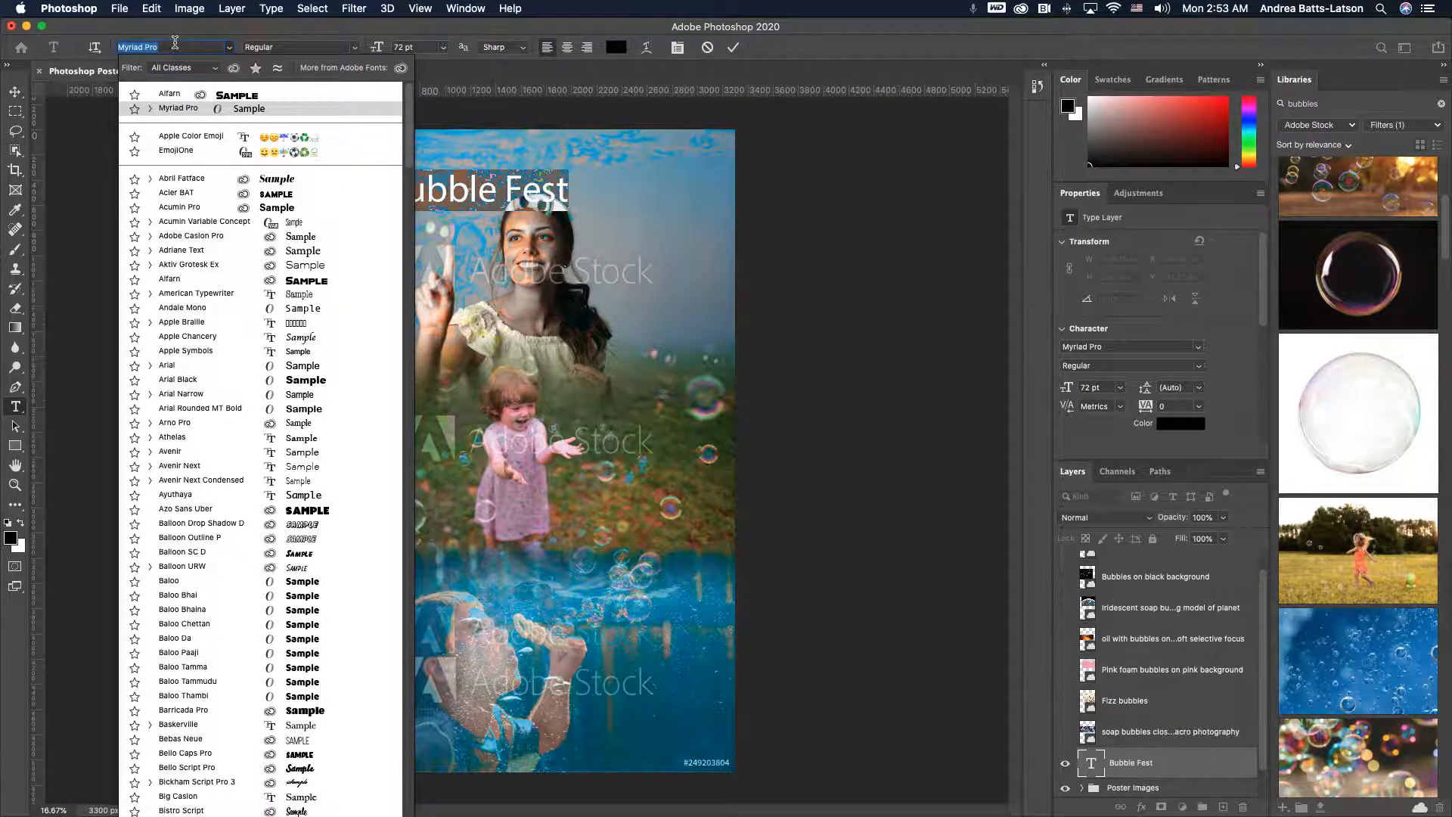
type("chee")
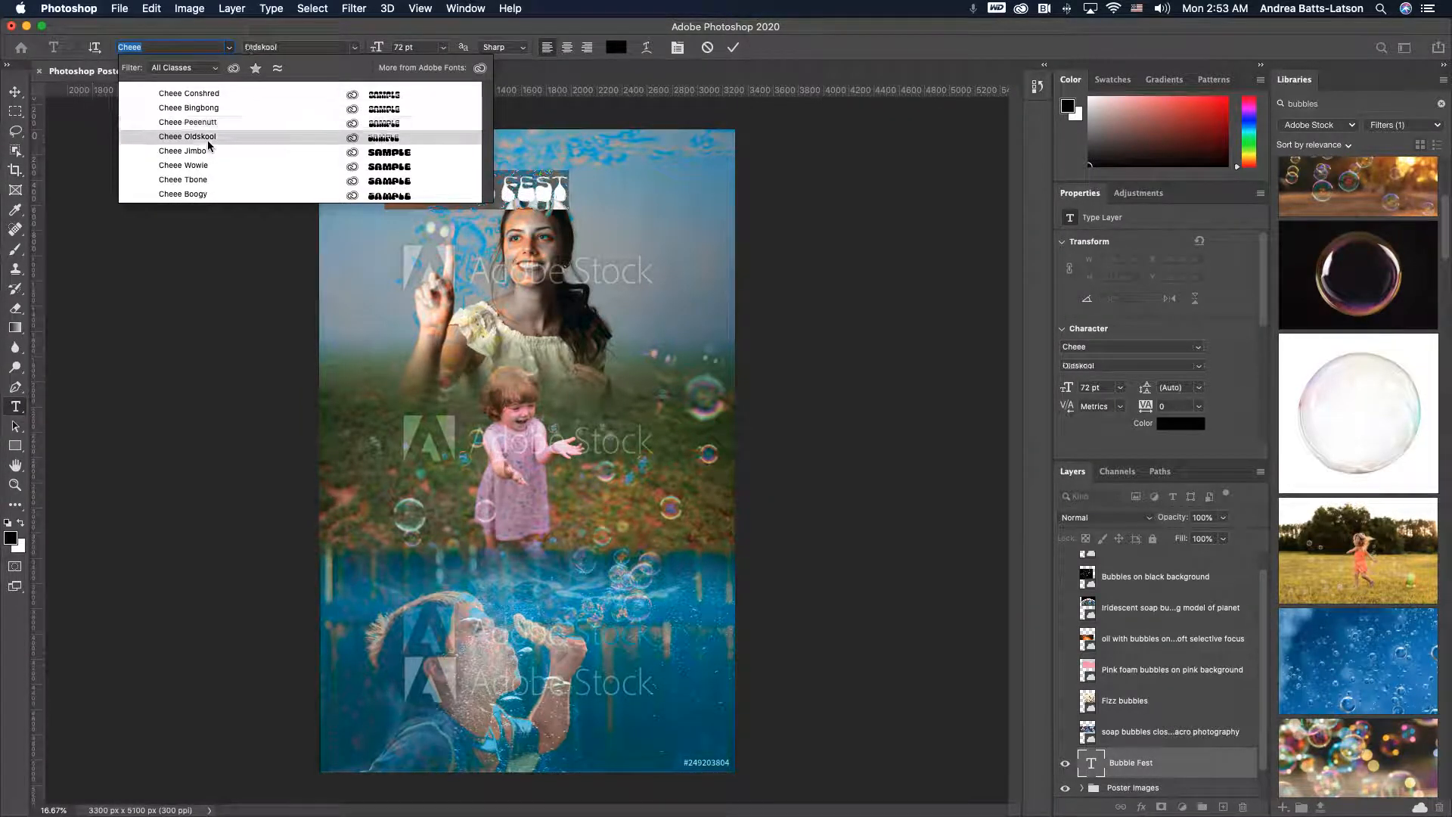
left_click(184, 194)
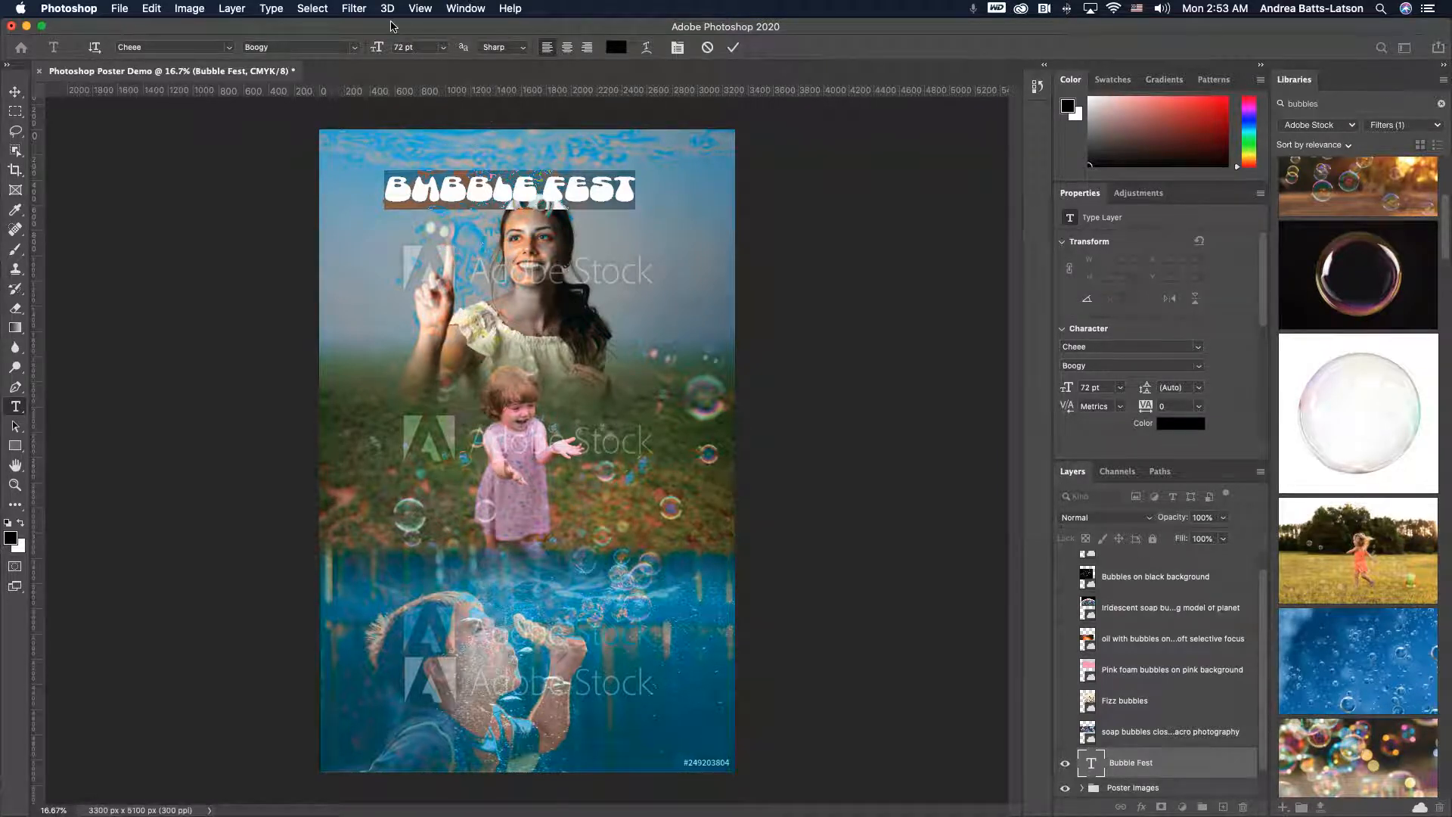
- Enlarge the Bubble Fest title's font size to 120 pt
left_click(417, 50)
type("100")
key("Return")
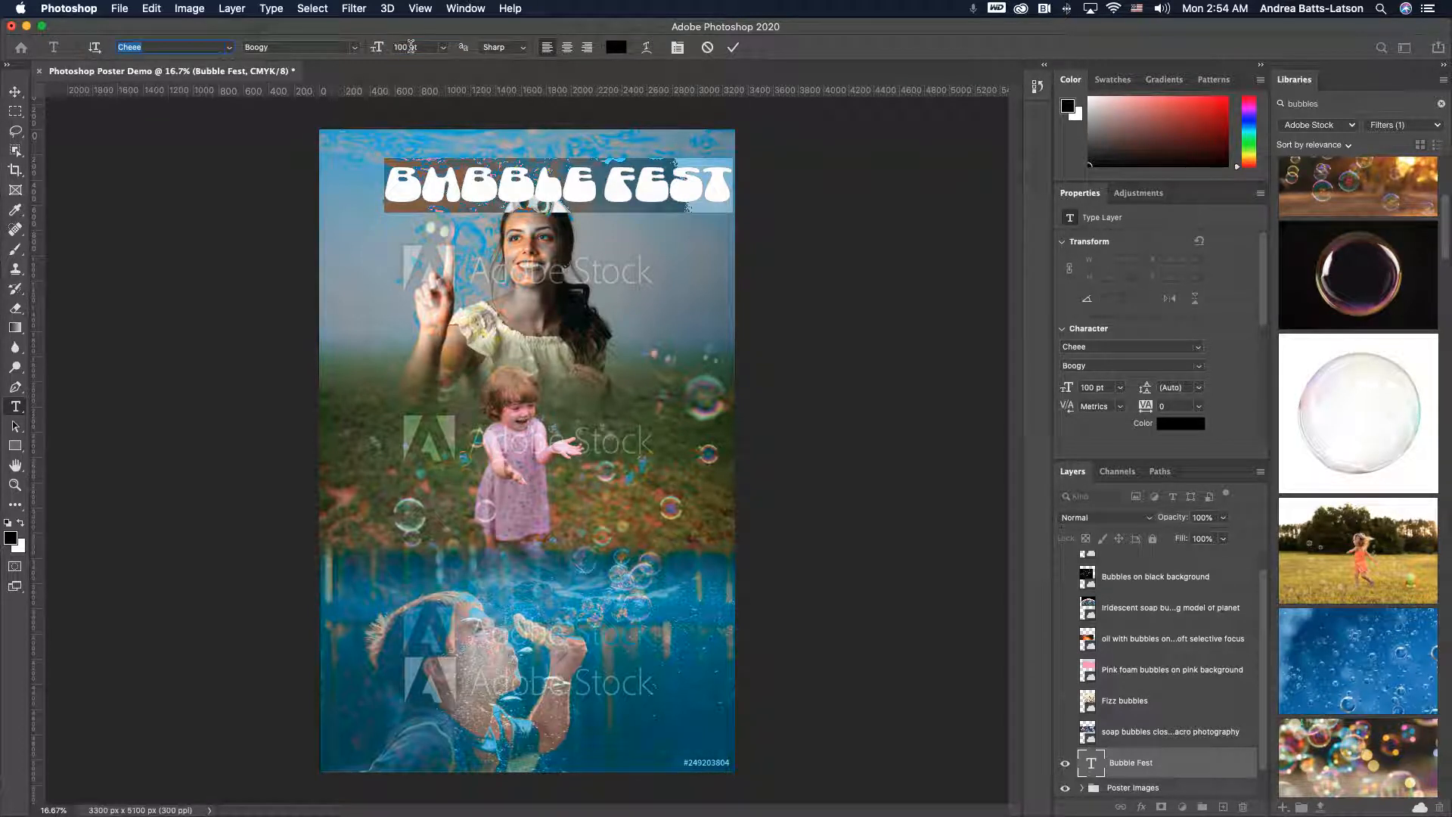
left_click(422, 46)
type("120")
key("Return")
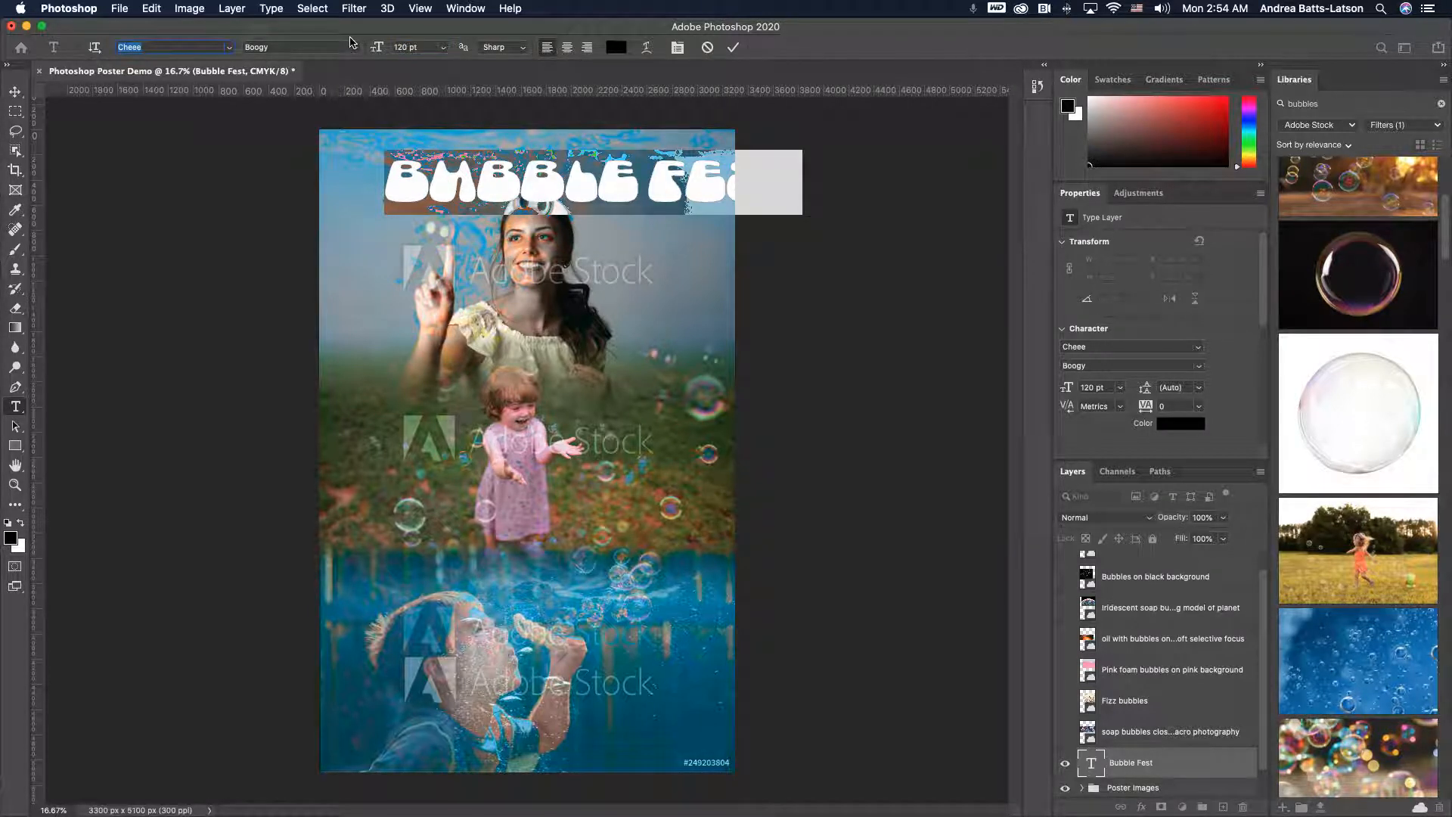
- Move the title to the poster's top-left corner and break it onto two lines after BUBBLE
left_click(15, 92)
left_click_drag(502, 193, 454, 181)
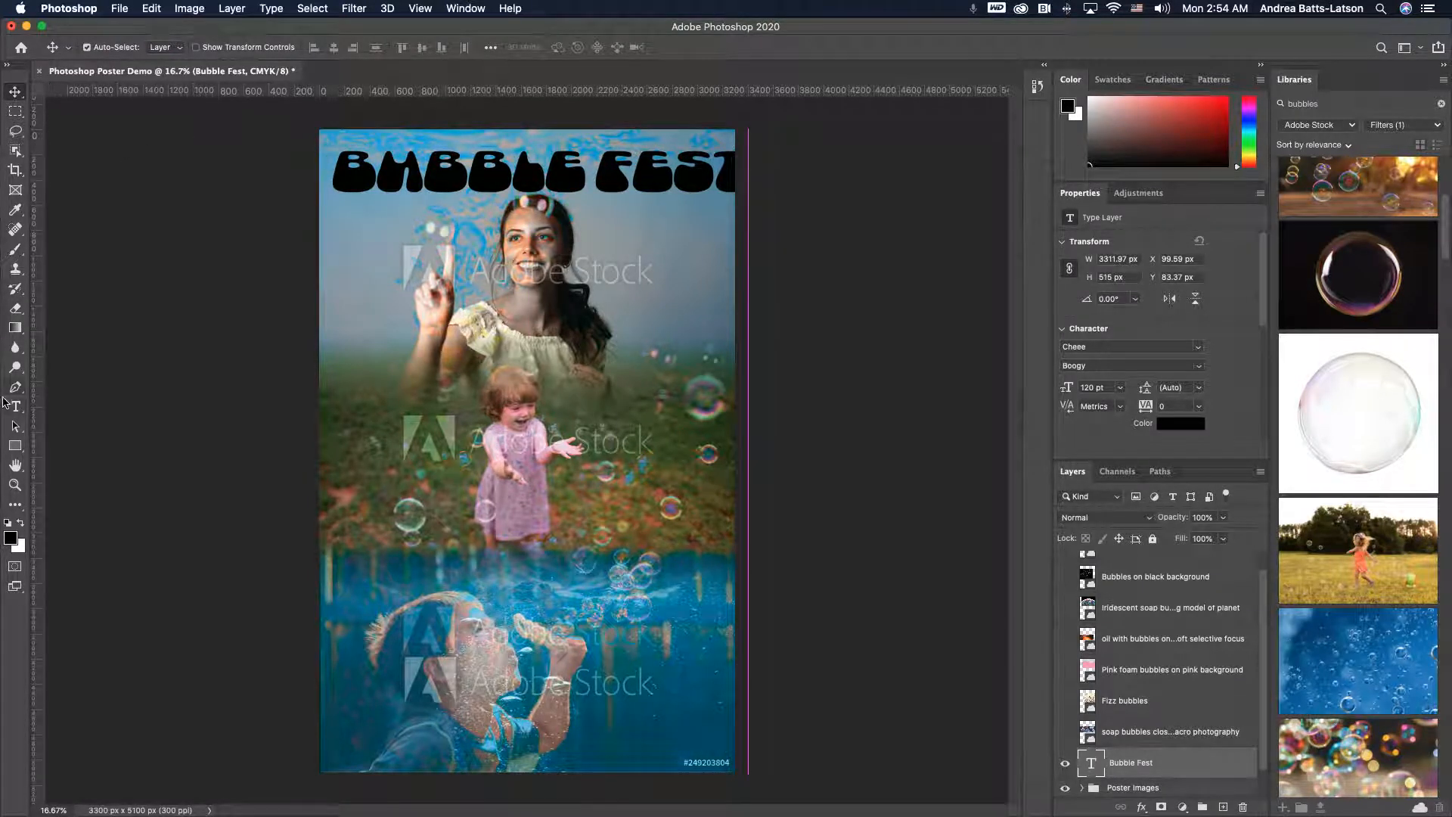
left_click(15, 406)
left_click(601, 165)
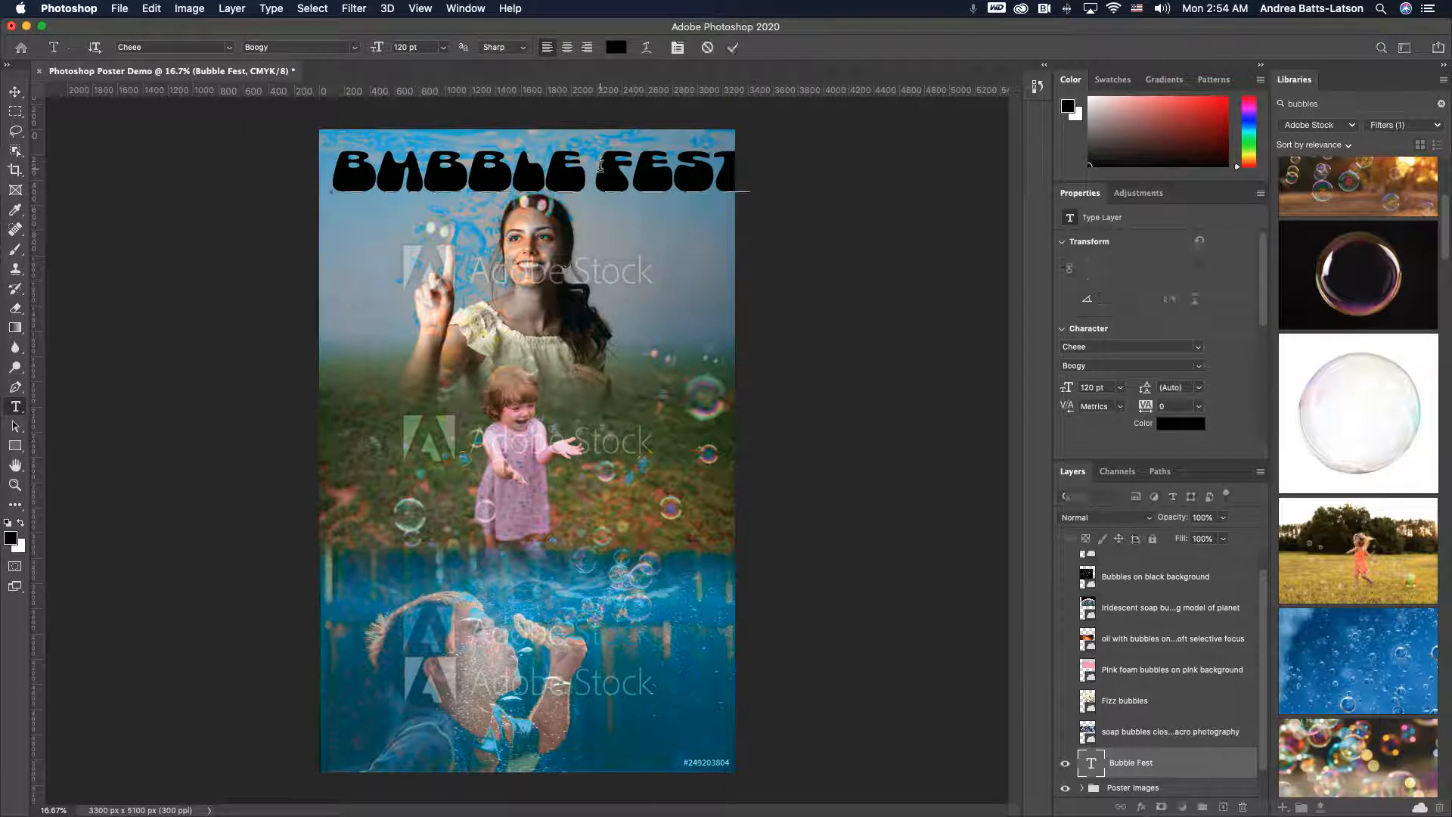
key("Return")
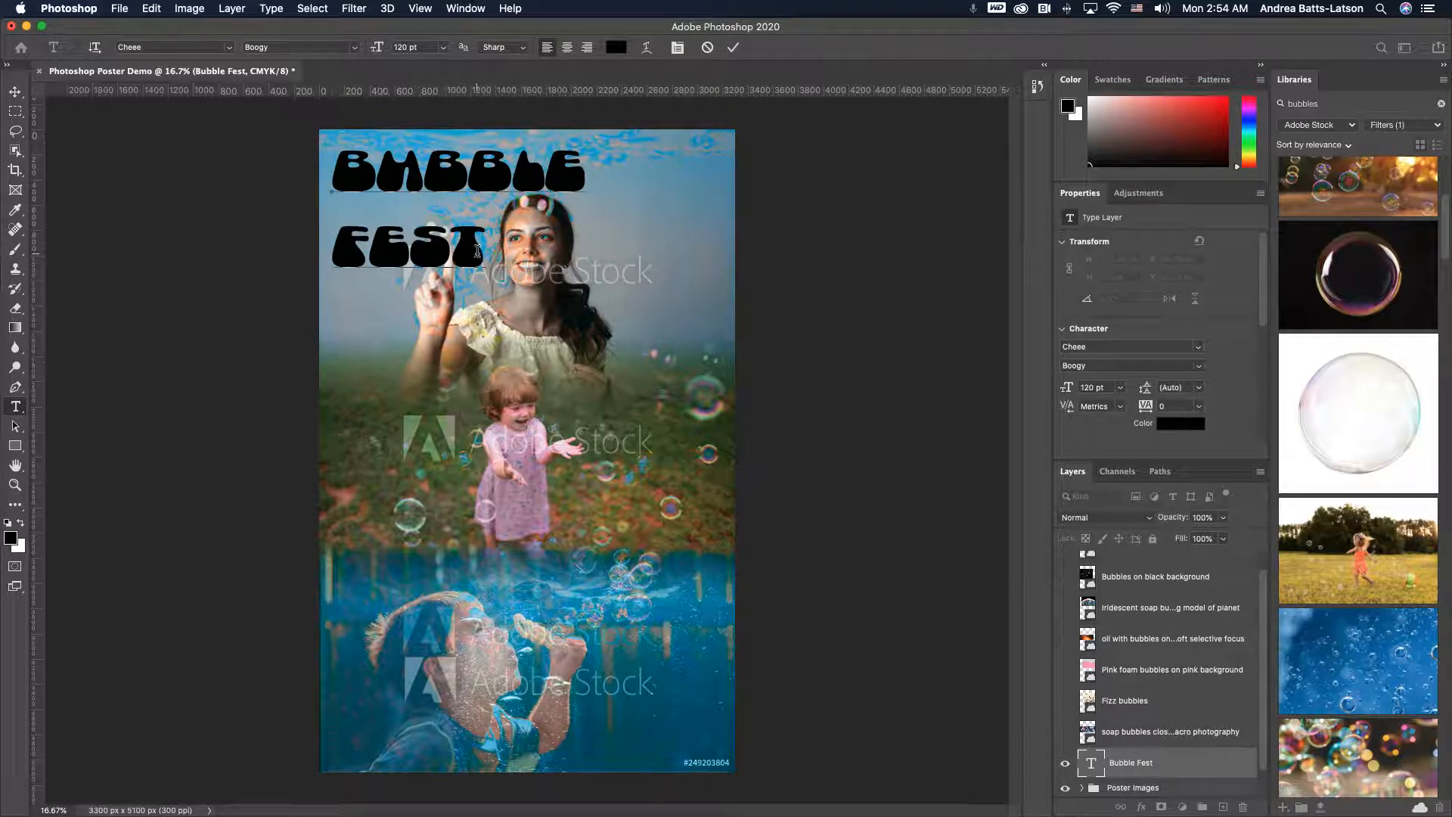
- Select both title lines and set their font size to 127 pt
left_click_drag(481, 242, 323, 126)
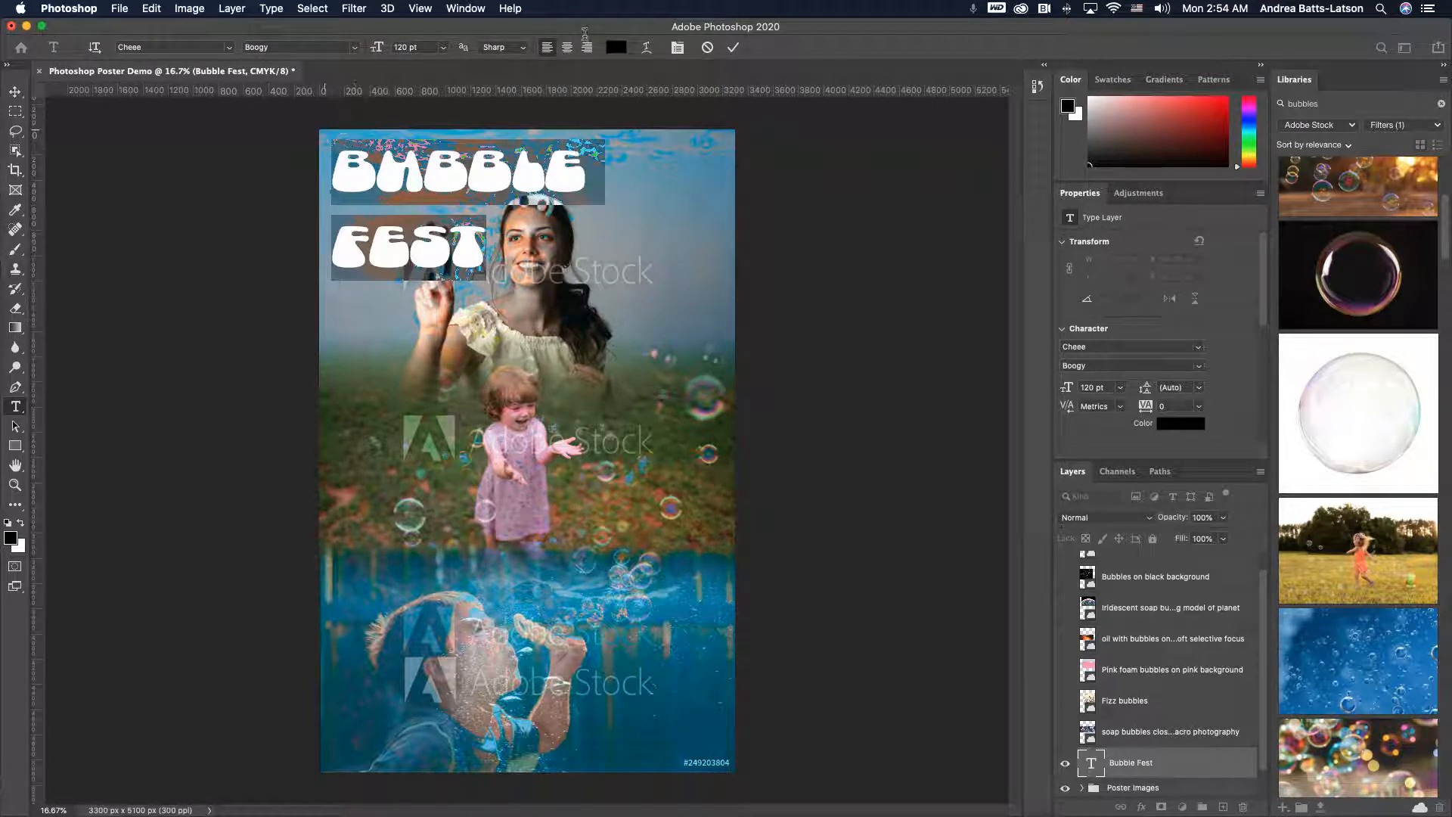
left_click(413, 47)
key("Up")
key("Up")
key("Up")
key("Up")
key("Up")
key("Up")
key("Up")
key("Up")
key("Up")
key("Up")
key("Up")
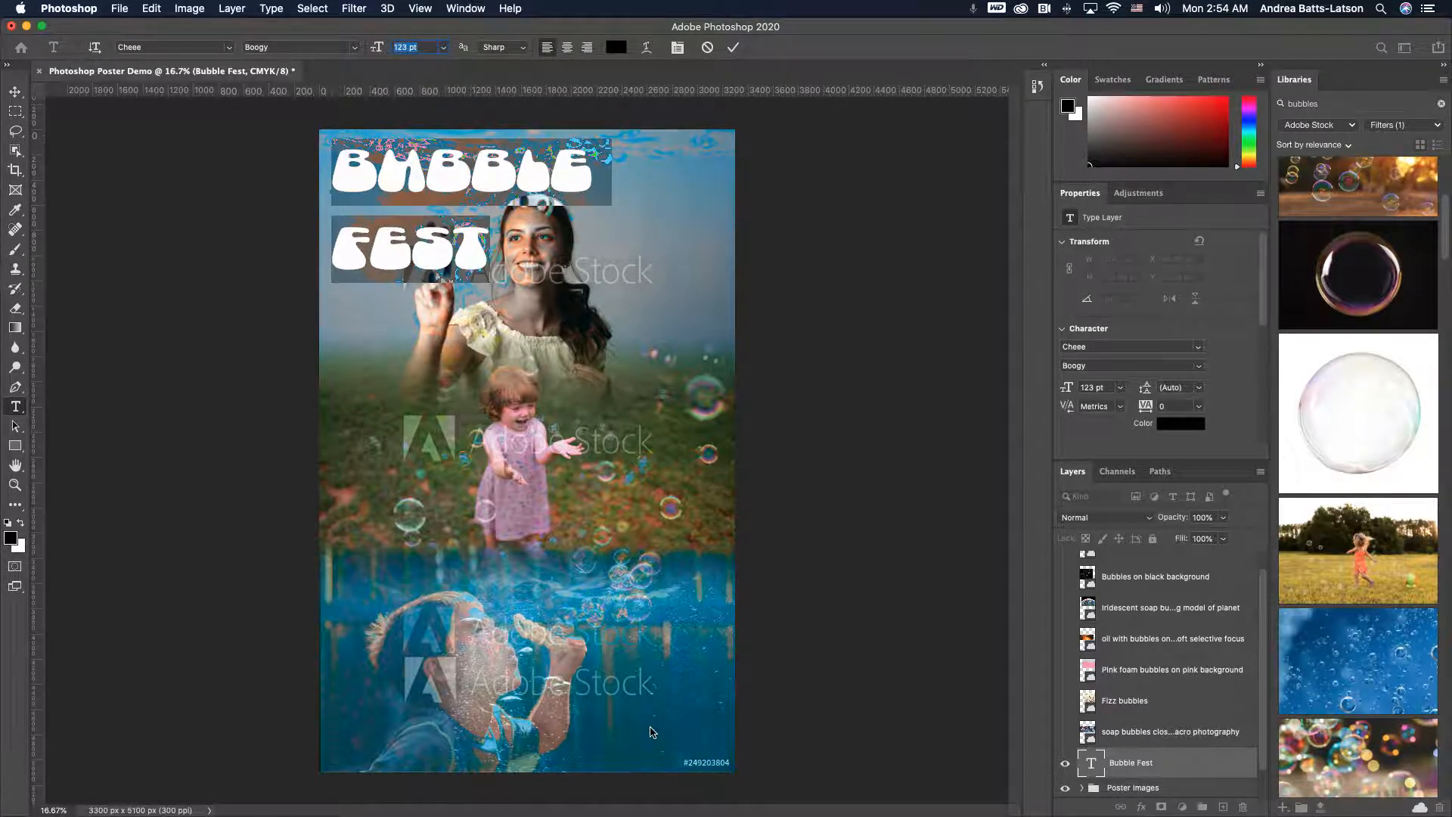
key("Up")
key("Up")
key("Up")
key("Up")
key("Up")
key("Up")
key("Up")
key("Up")
key("Up")
key("Up")
key("Up")
key("Up")
key("Up")
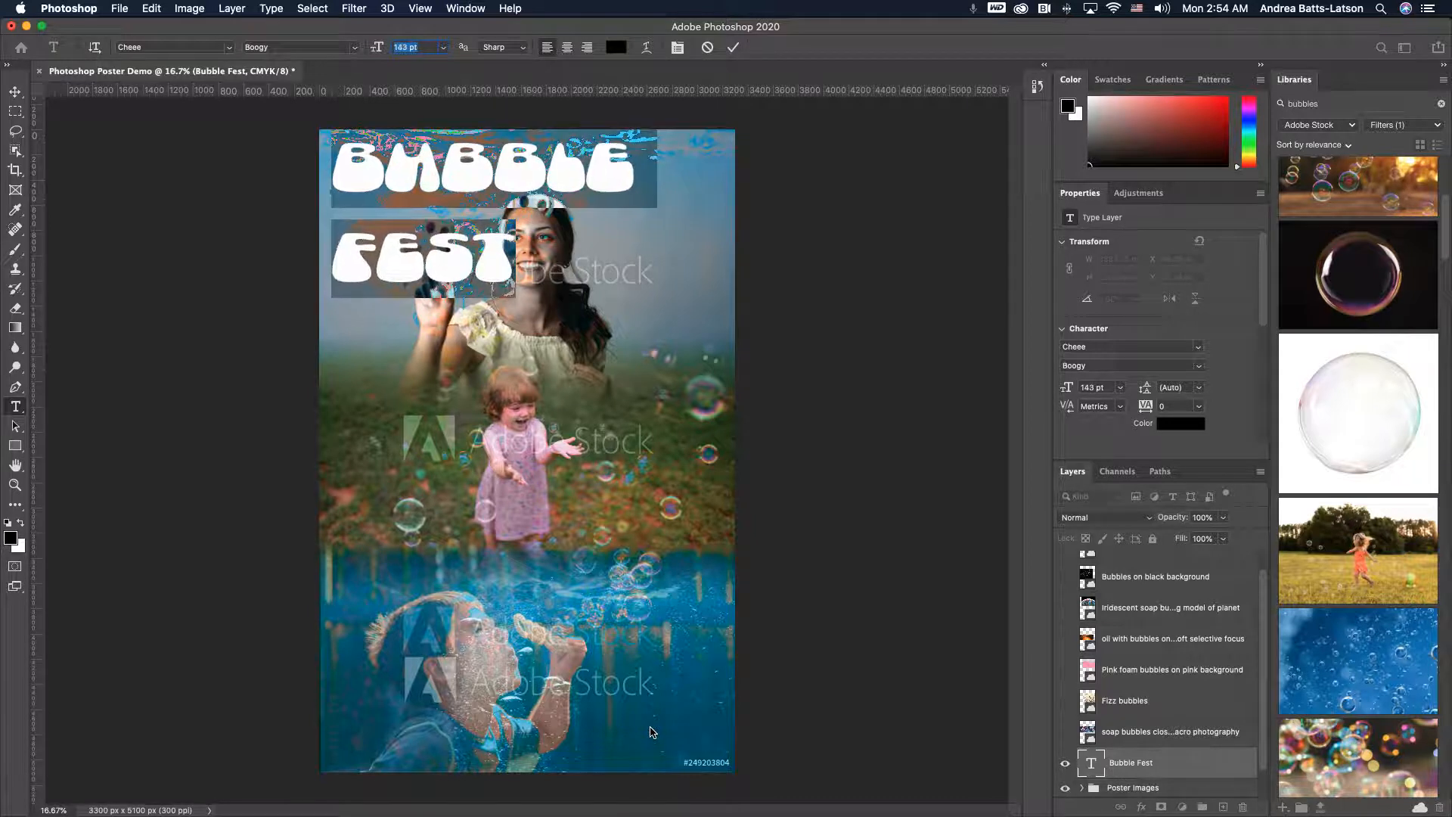
key("Down")
key("Down")
key("Down")
key("Down")
key("Down")
key("Down")
key("Down")
key("Down")
key("Down")
key("Down")
key("Down")
key("Down")
key("Down")
key("Down")
key("Down")
key("Down")
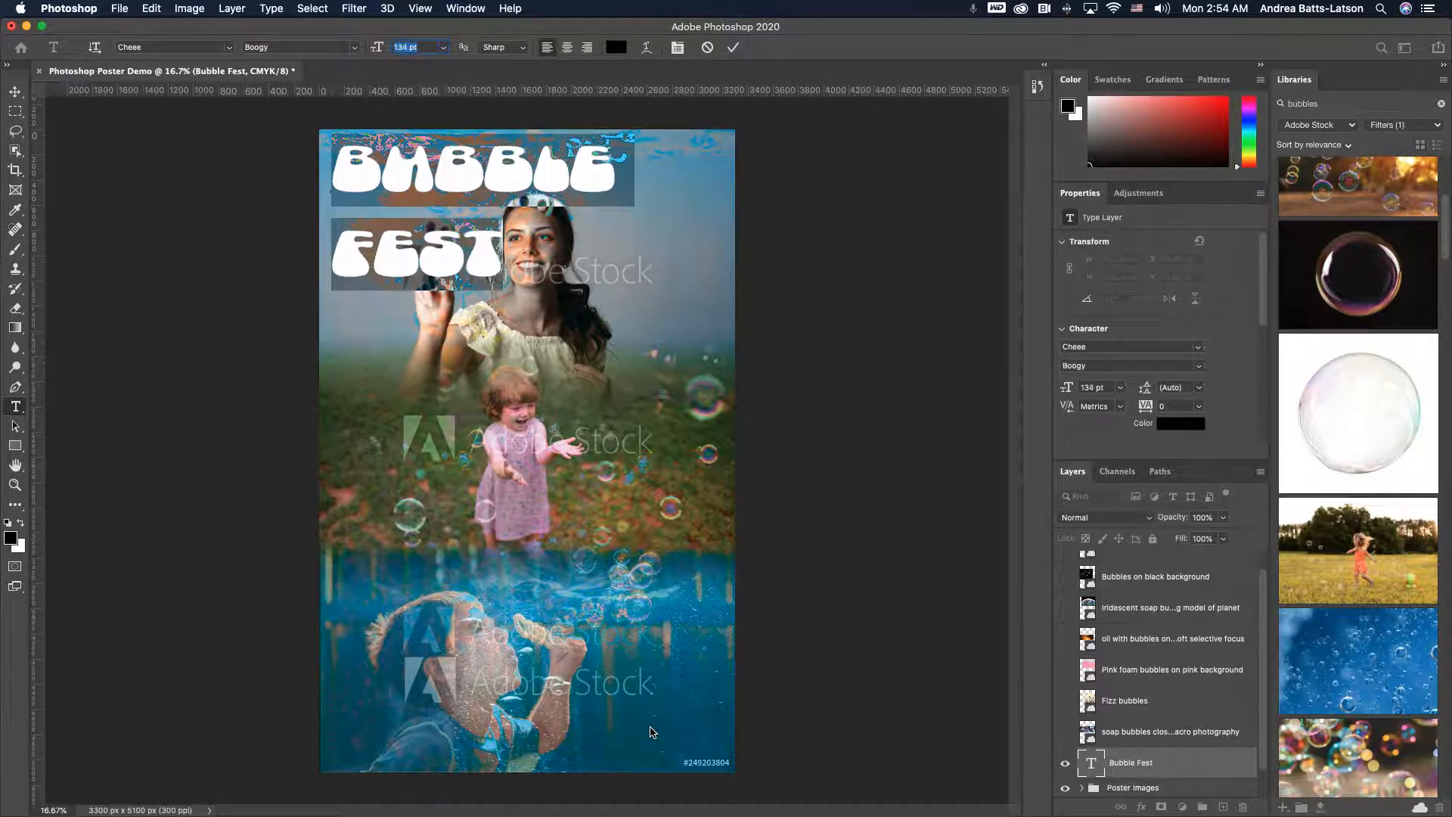
key("Down")
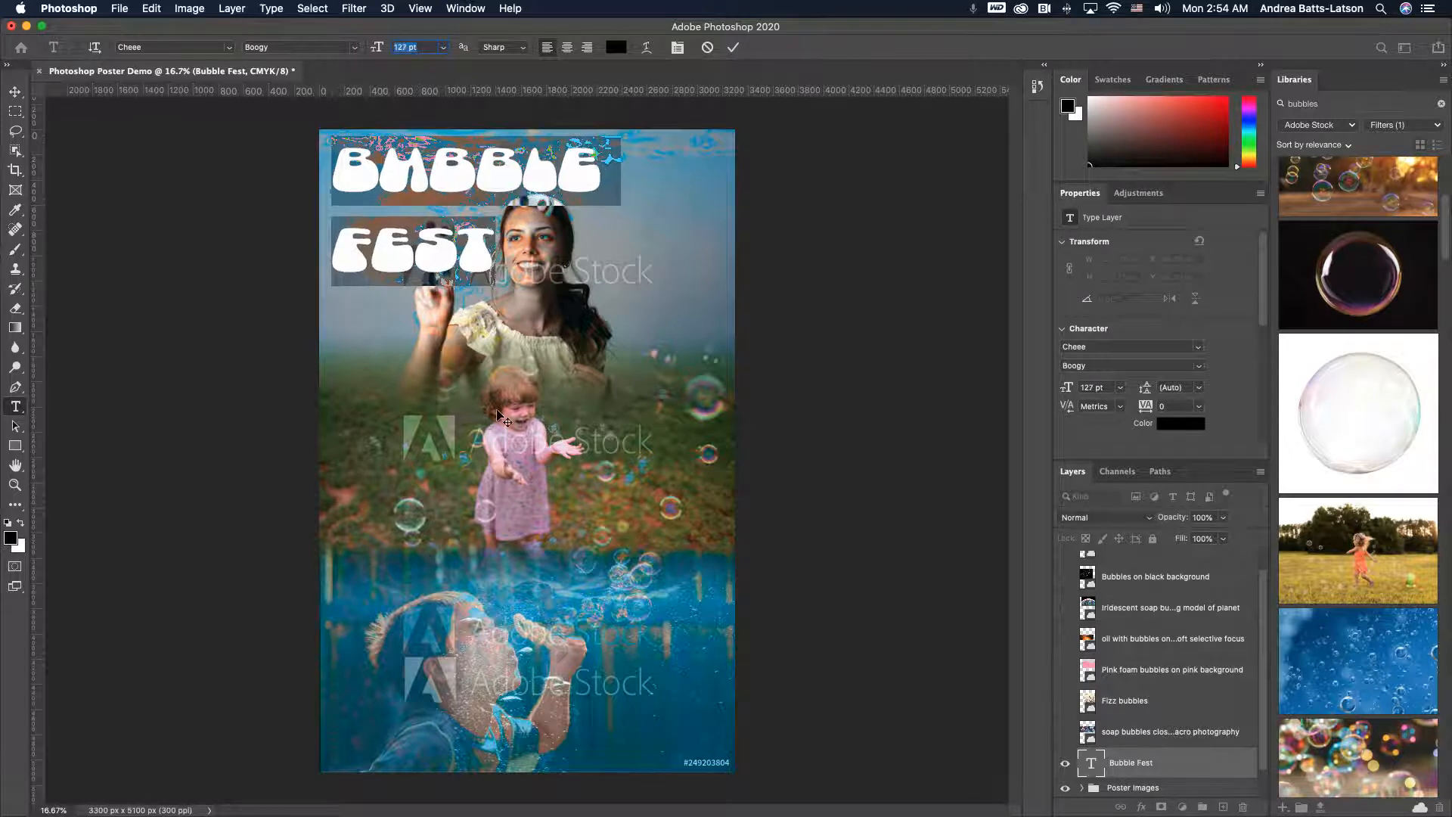
- Select the BUBBLE line and set its font size to 147 pt
left_click(597, 181)
left_click_drag(598, 182, 323, 148)
left_click_drag(377, 48, 416, 47)
key("Up")
key("Up")
key("Up")
key("Up")
key("Up")
key("Up")
key("Up")
key("Up")
key("Up")
key("Up")
key("Up")
key("Up")
key("Up")
key("Up")
key("Up")
key("Up")
key("Up")
key("Up")
key("Up")
key("Up")
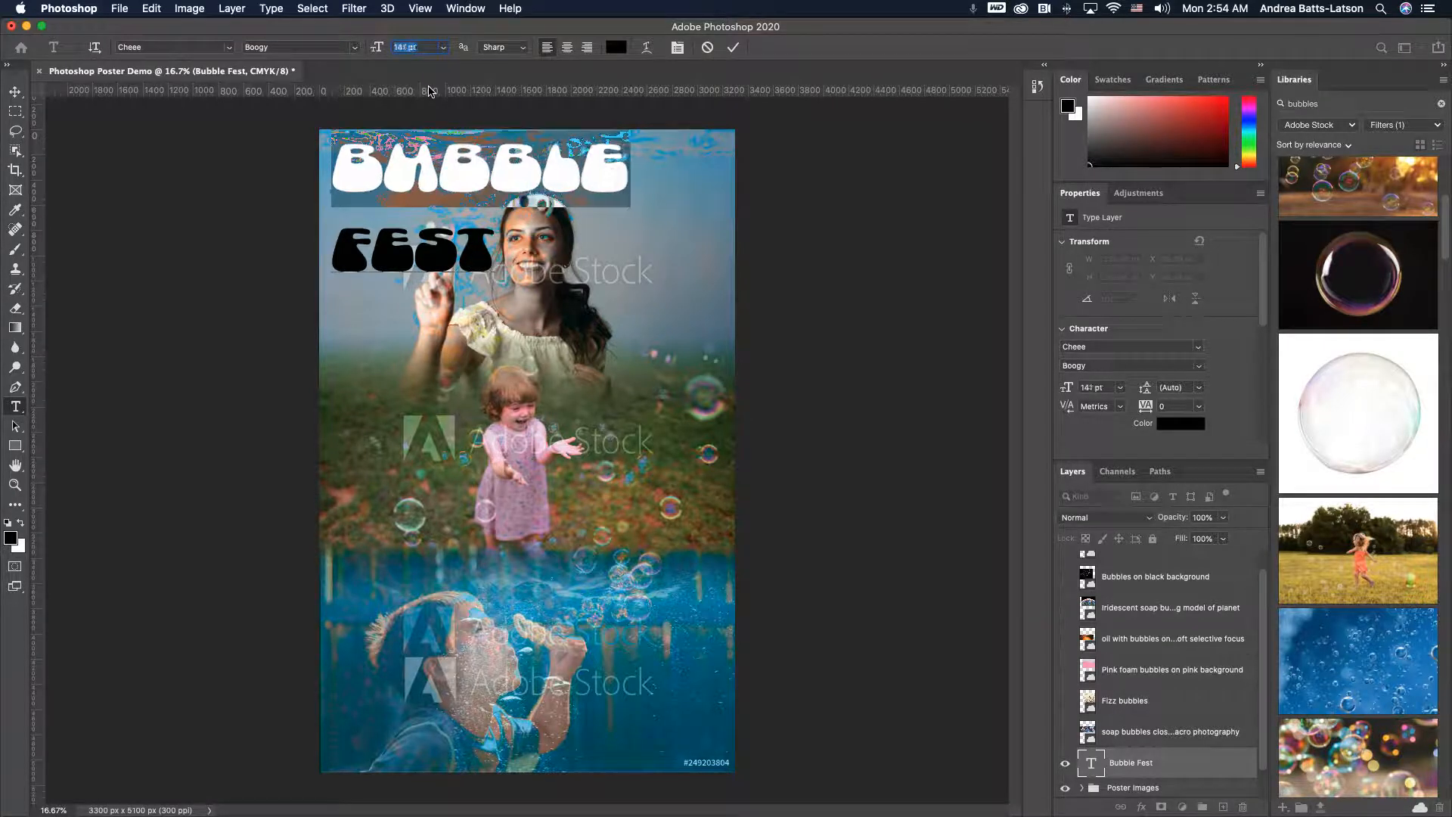
key("Up")
key("Down")
key("Down")
key("Down")
key("Down")
key("Down")
key("Down")
key("Down")
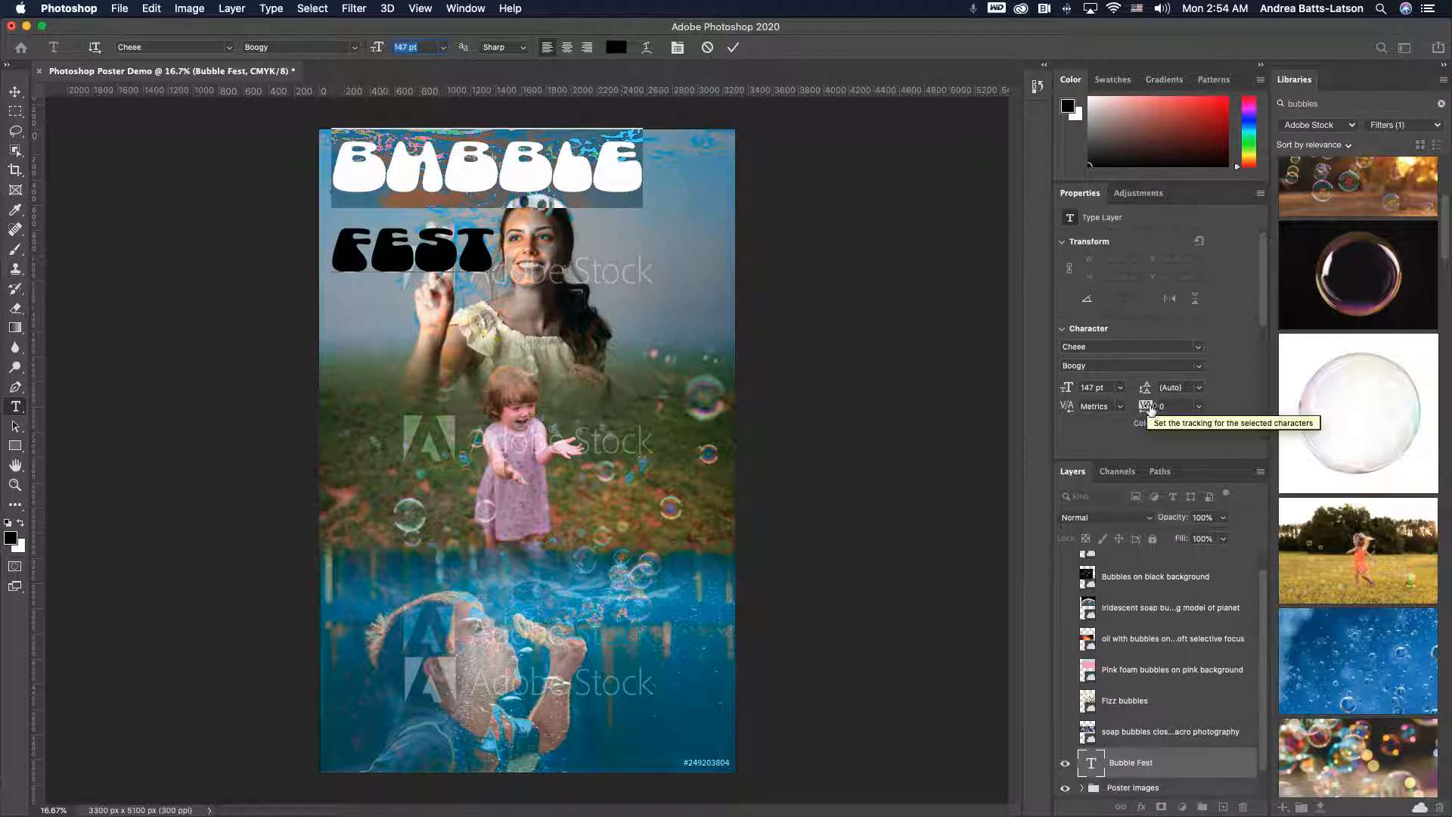
- Set the BUBBLE line's tracking to 75, then widen its letter spacing a few more steps
left_click(1200, 408)
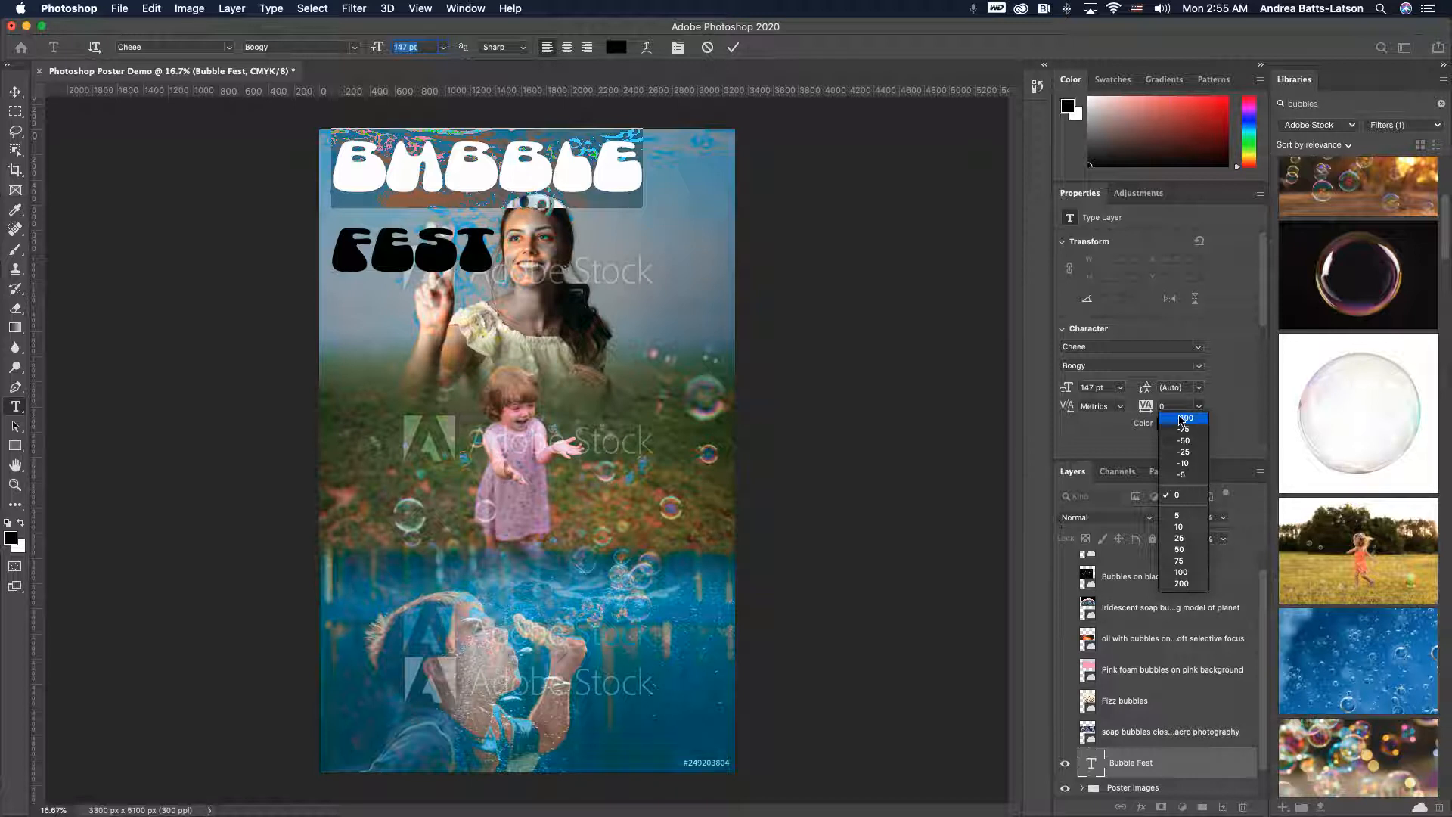
left_click(1184, 561)
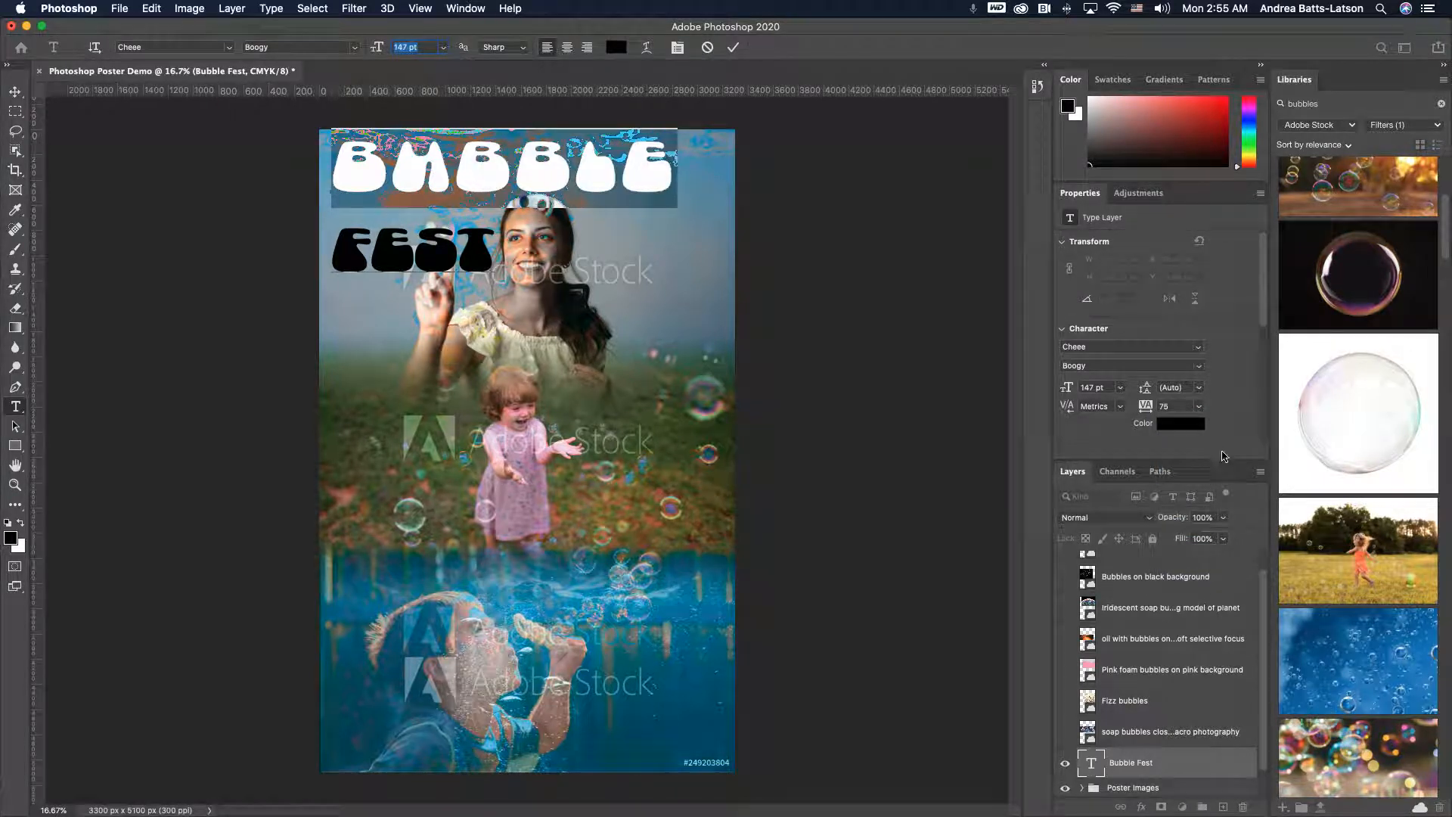
left_click(667, 162)
double_click(668, 163)
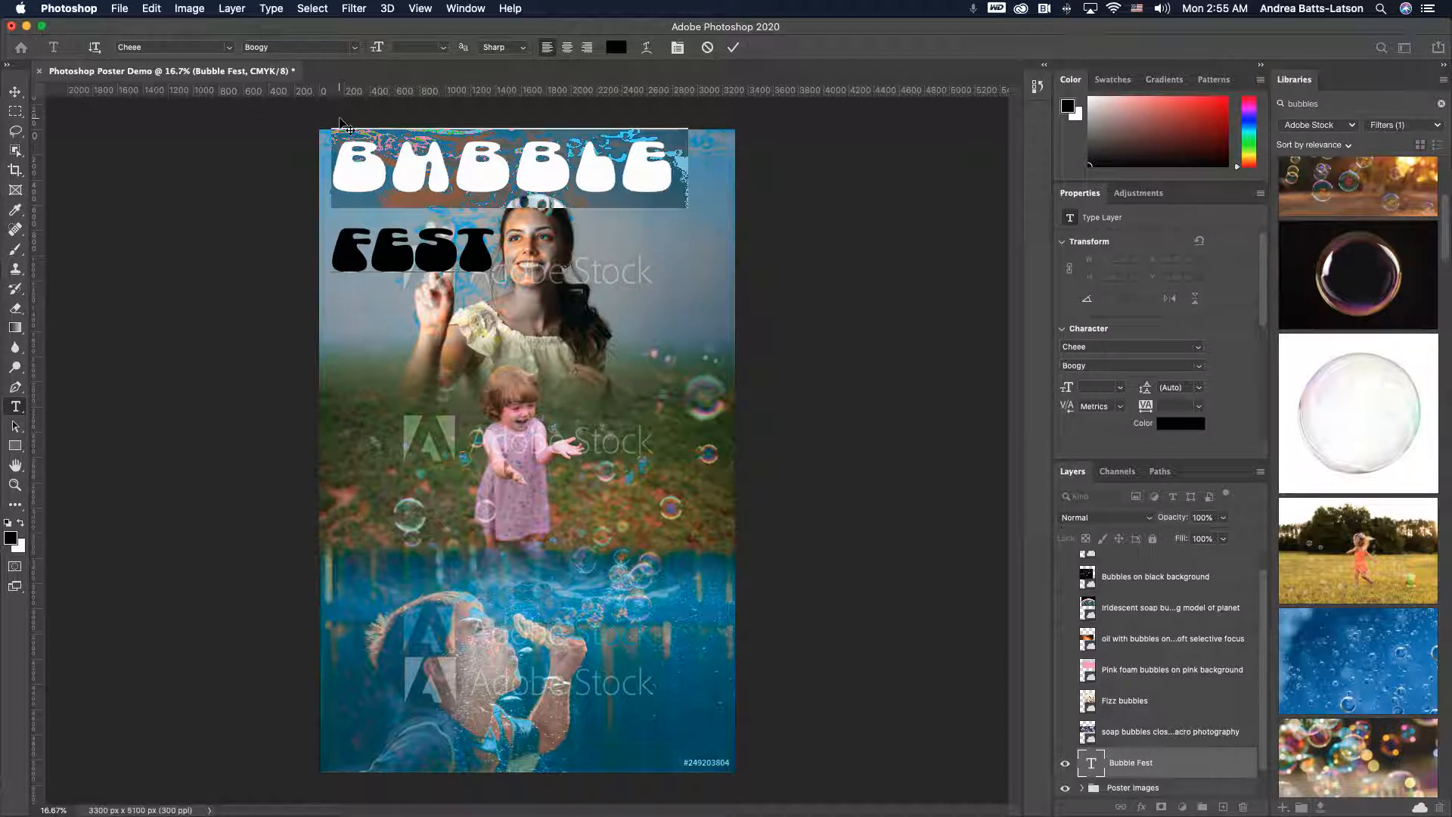
key("alt+Right")
key("alt+Right")
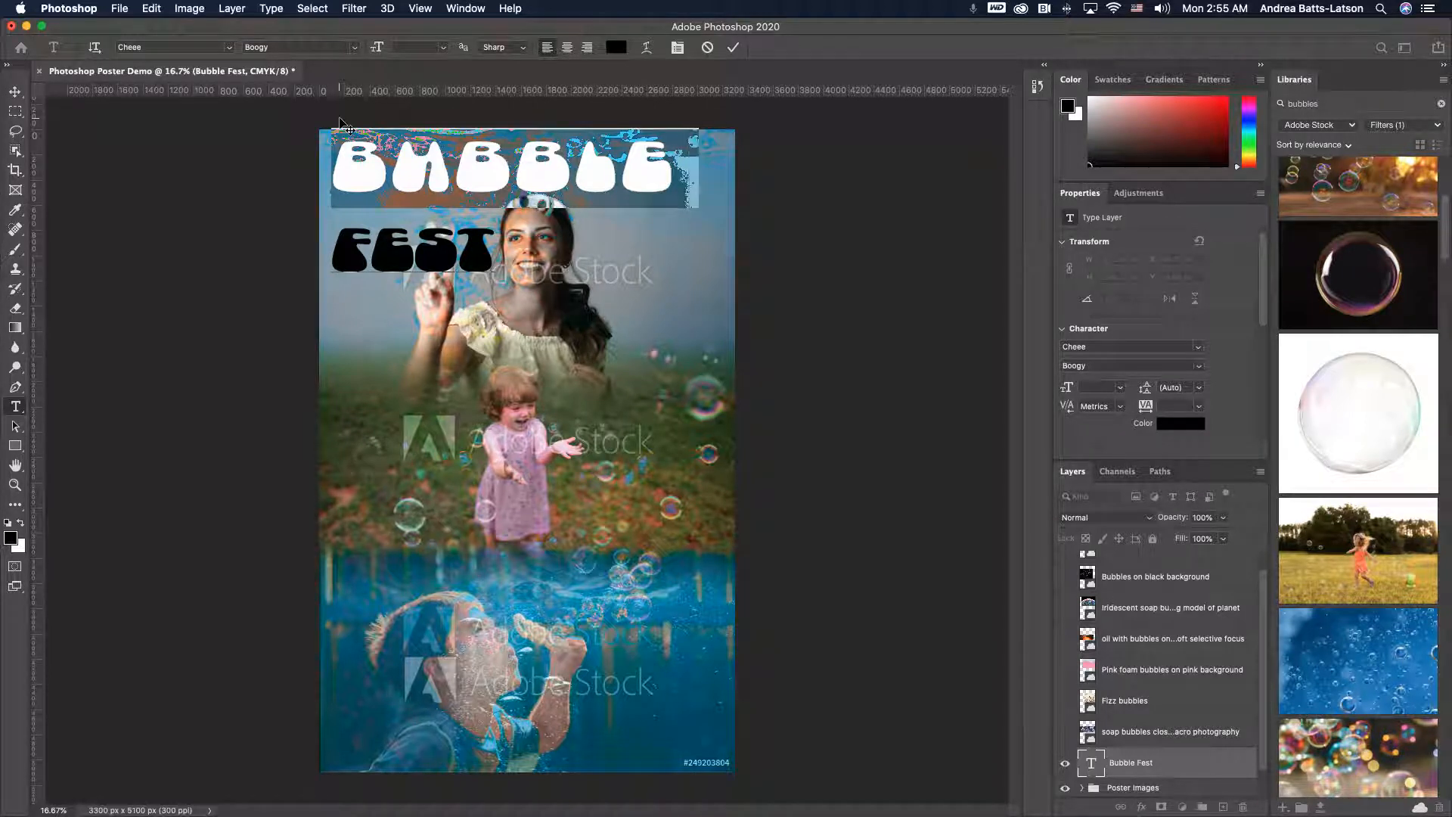
key("alt+Right")
key("alt+Right")
key("alt+Right")
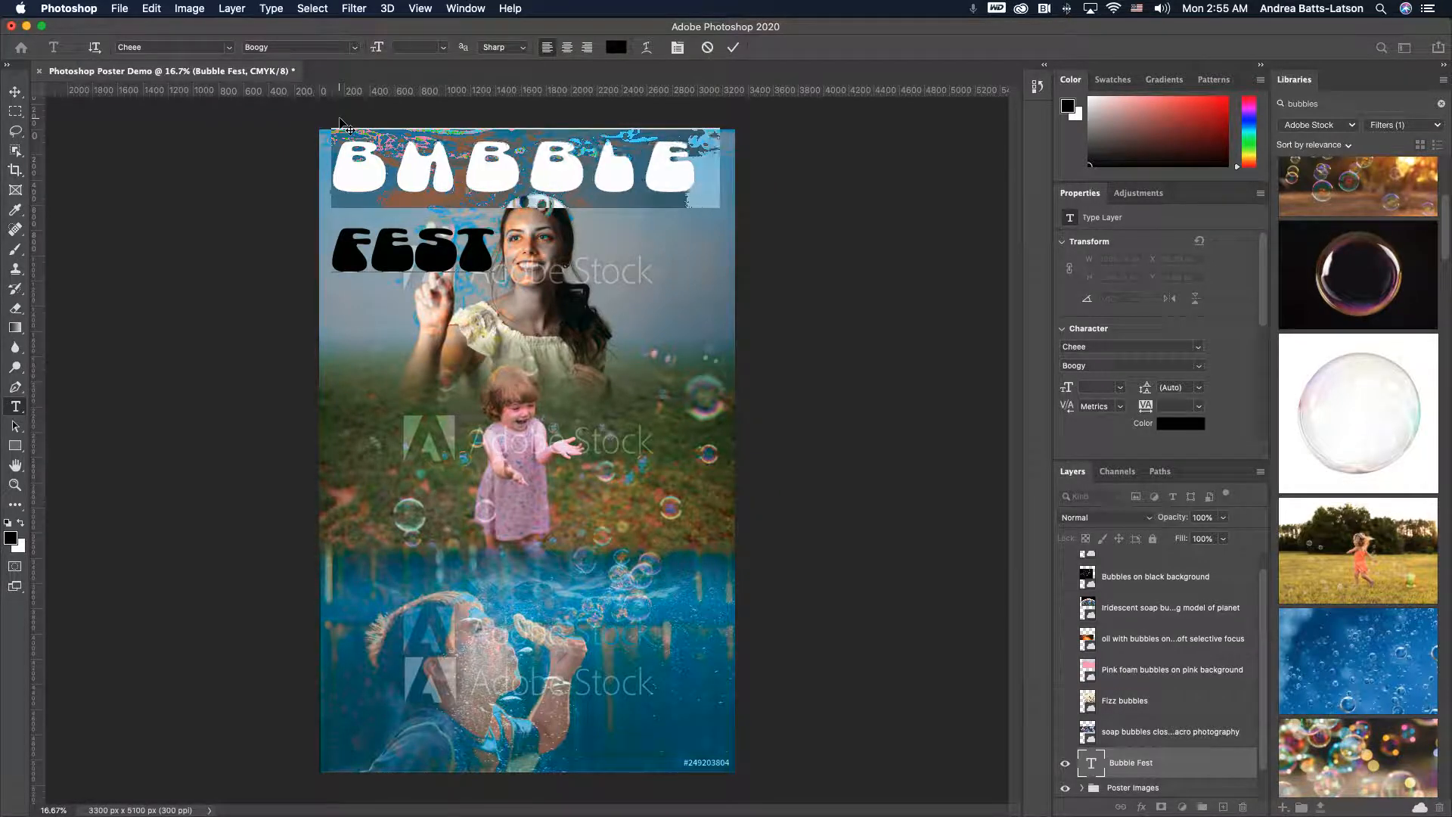
key("alt+Left")
- Select the FEST line and set its tracking to 20
left_click_drag(482, 248, 322, 240)
key("alt+Right")
key("alt+Right")
key("alt+Right")
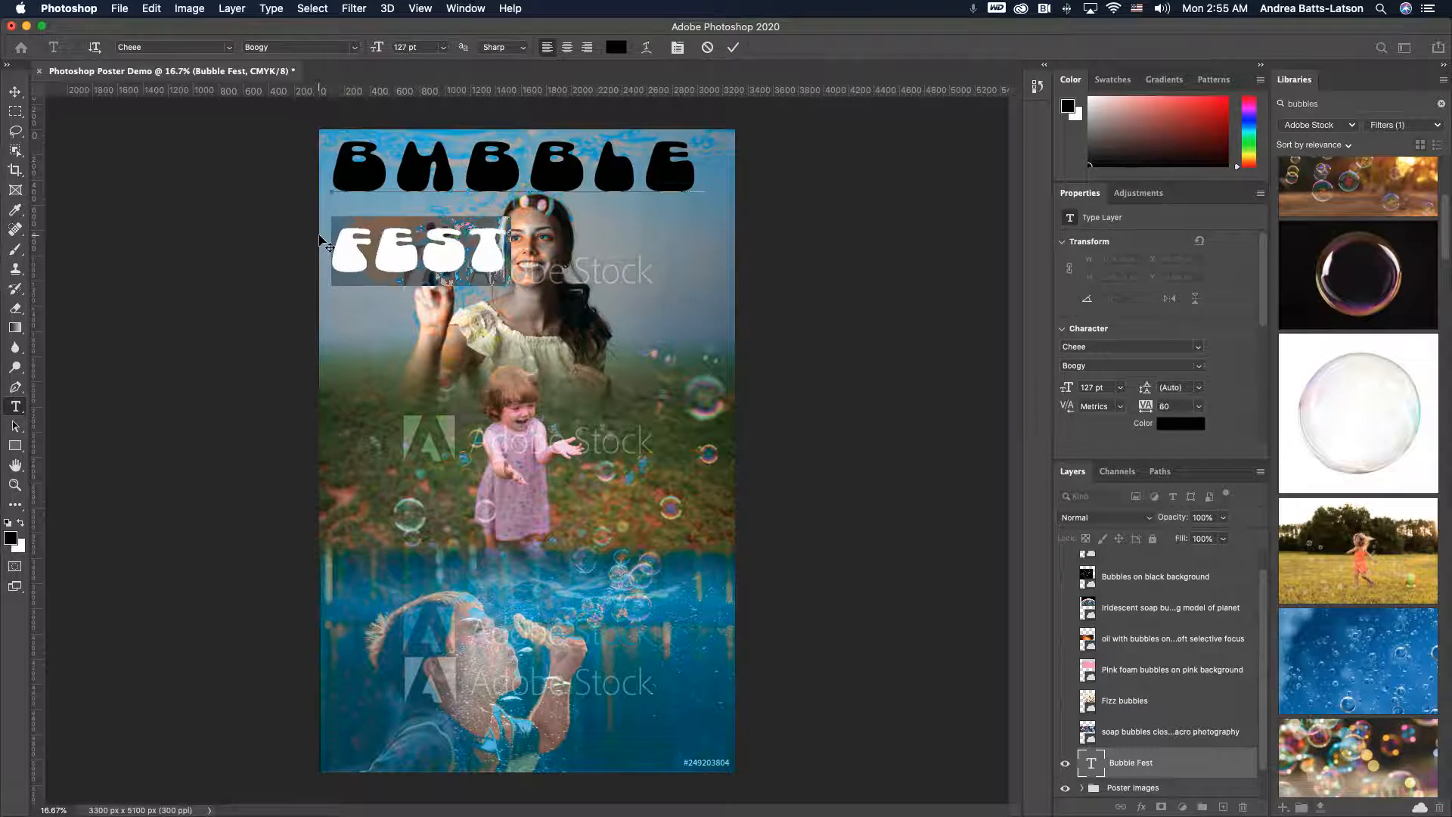
key("alt+Left")
key("alt+Left")
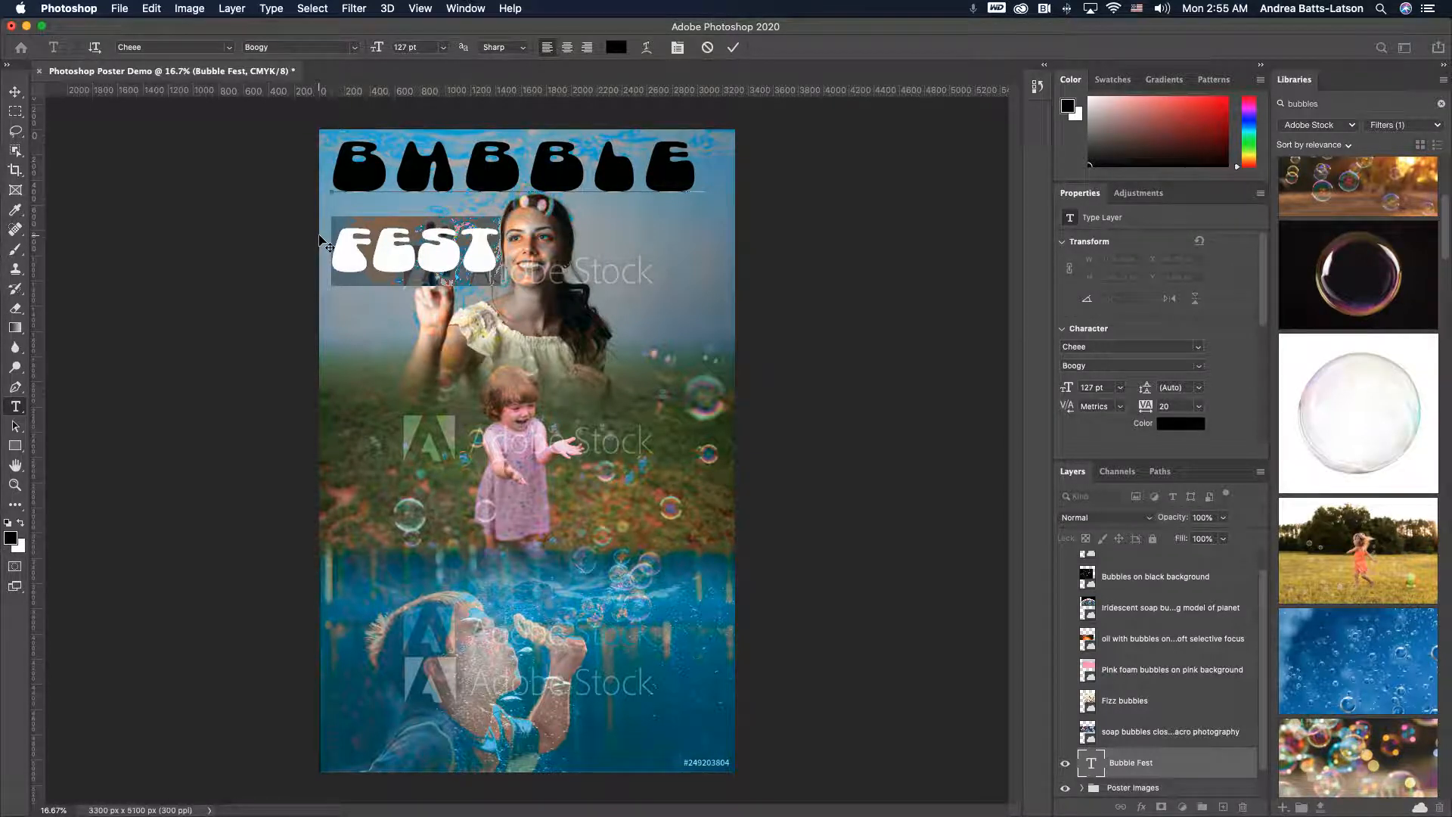
- Adjust the FEST line's leading to 96 pt to tuck it under BUBBLE
key("alt+Up")
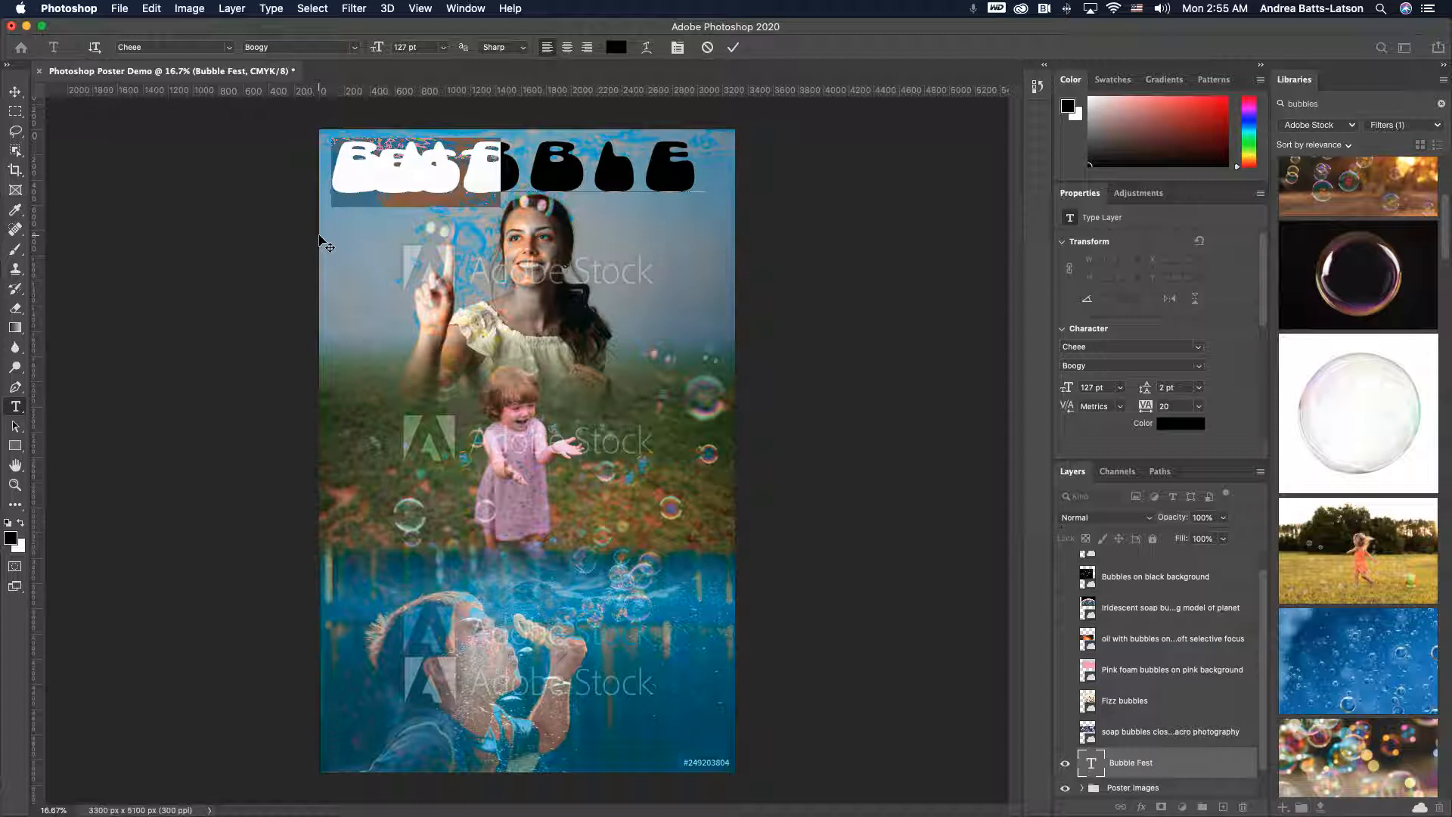
key("alt+Down")
key("alt+Down")
key("alt+Down")
key("alt+Down")
key("alt+Down")
key("alt+Down")
key("alt+Down")
key("alt+Down")
key("alt+Down")
key("alt+Down")
key("alt+Down")
key("alt+Down")
key("alt+Down")
key("alt+Down")
key("alt+Down")
key("alt+Down")
key("alt+Down")
key("alt+Down")
key("alt+Down")
key("alt+Down")
key("alt+Down")
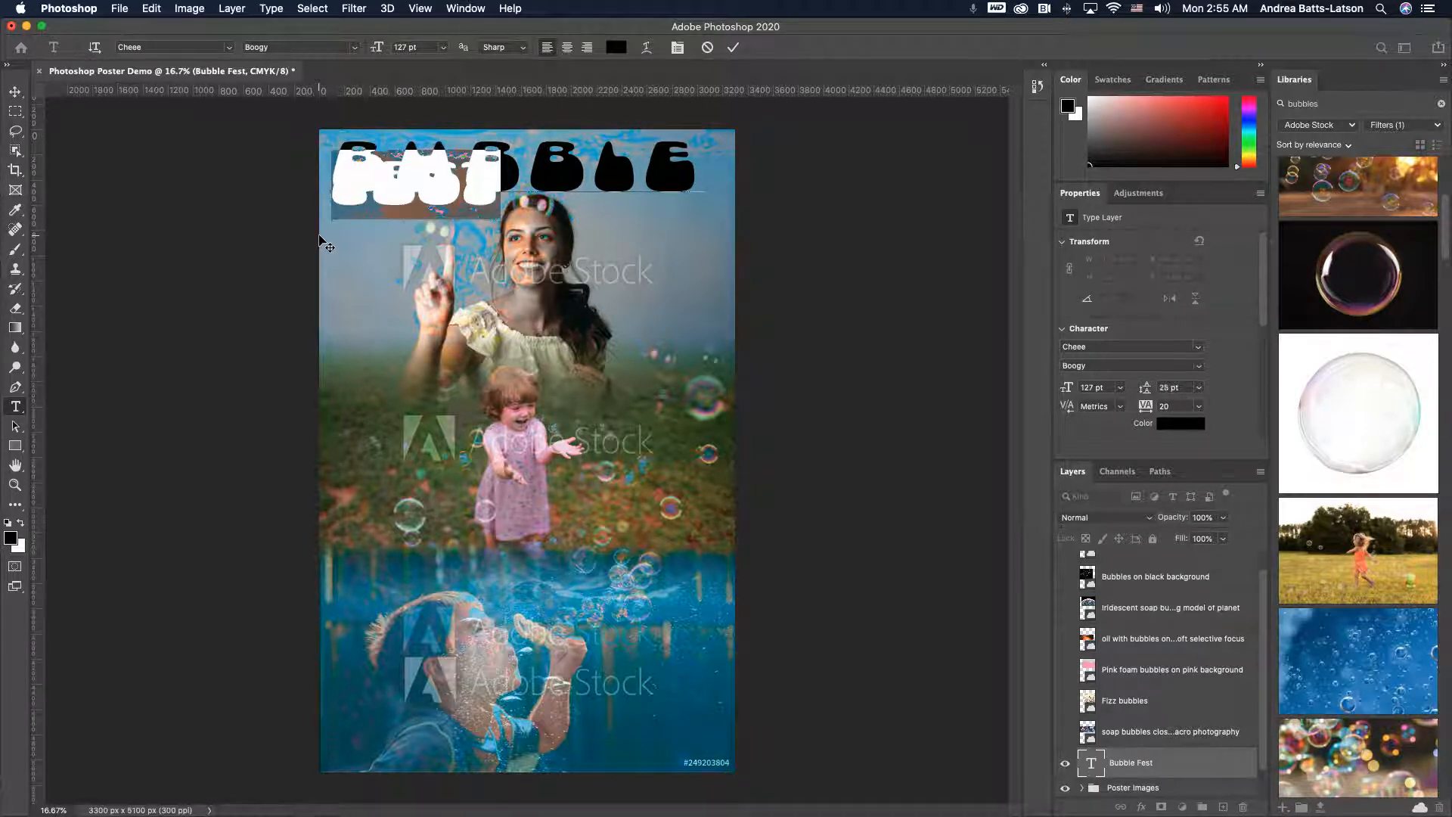
key("alt+Down")
key("alt+Down")
key("alt+Down")
key("alt+Down")
key("alt+Down")
key("alt+Down")
key("alt+Down")
key("alt+Down")
key("alt+Down")
key("alt+Down")
key("alt+Down")
key("alt+Down")
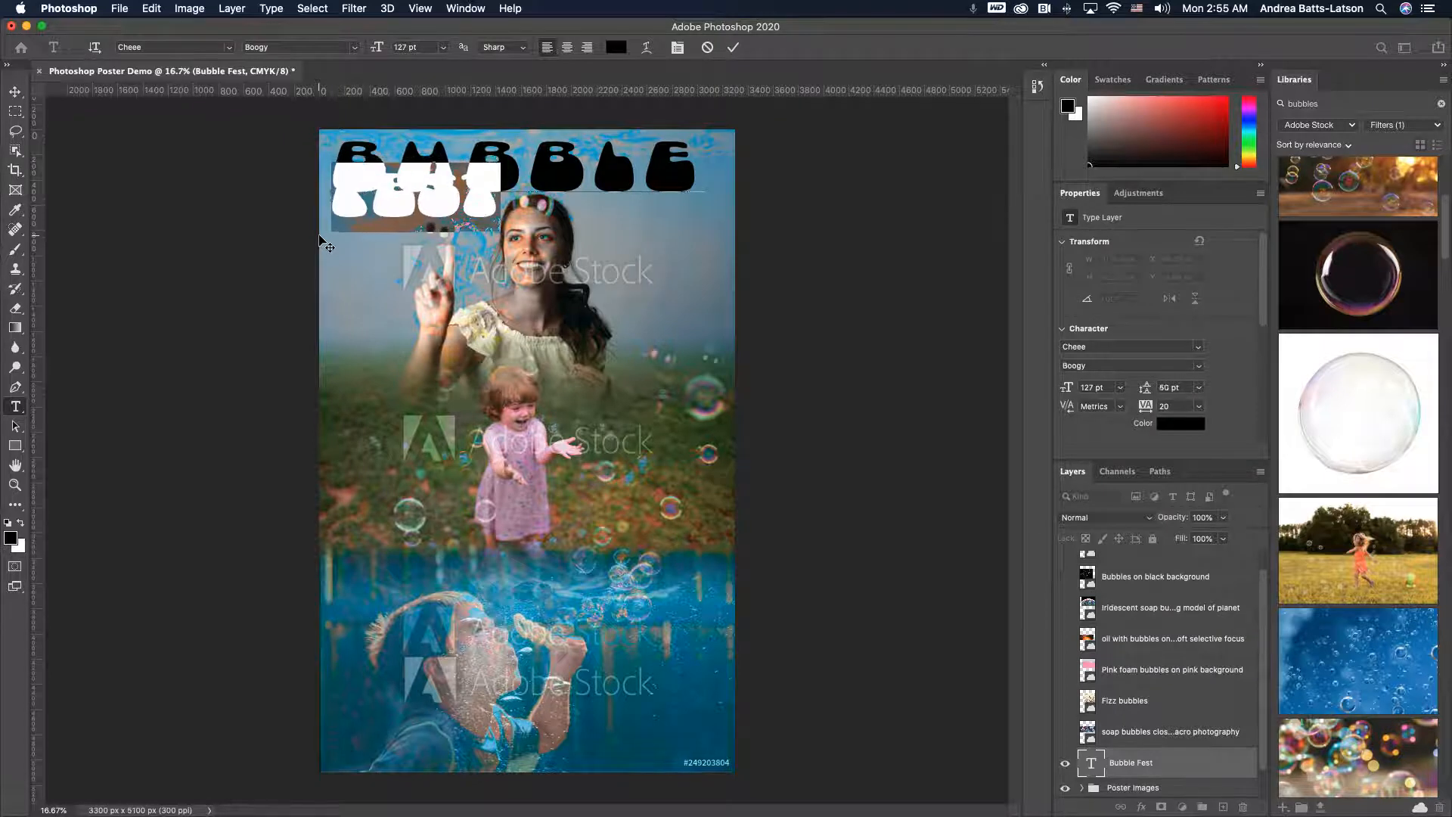
key("alt+Down")
key("alt+Down")
key("alt+Down")
key("alt+Down")
key("alt+Down")
key("alt+Down")
key("alt+Down")
key("alt+Down")
key("alt+Down")
key("alt+Down")
key("alt+Down")
key("alt+Down")
key("alt+Down")
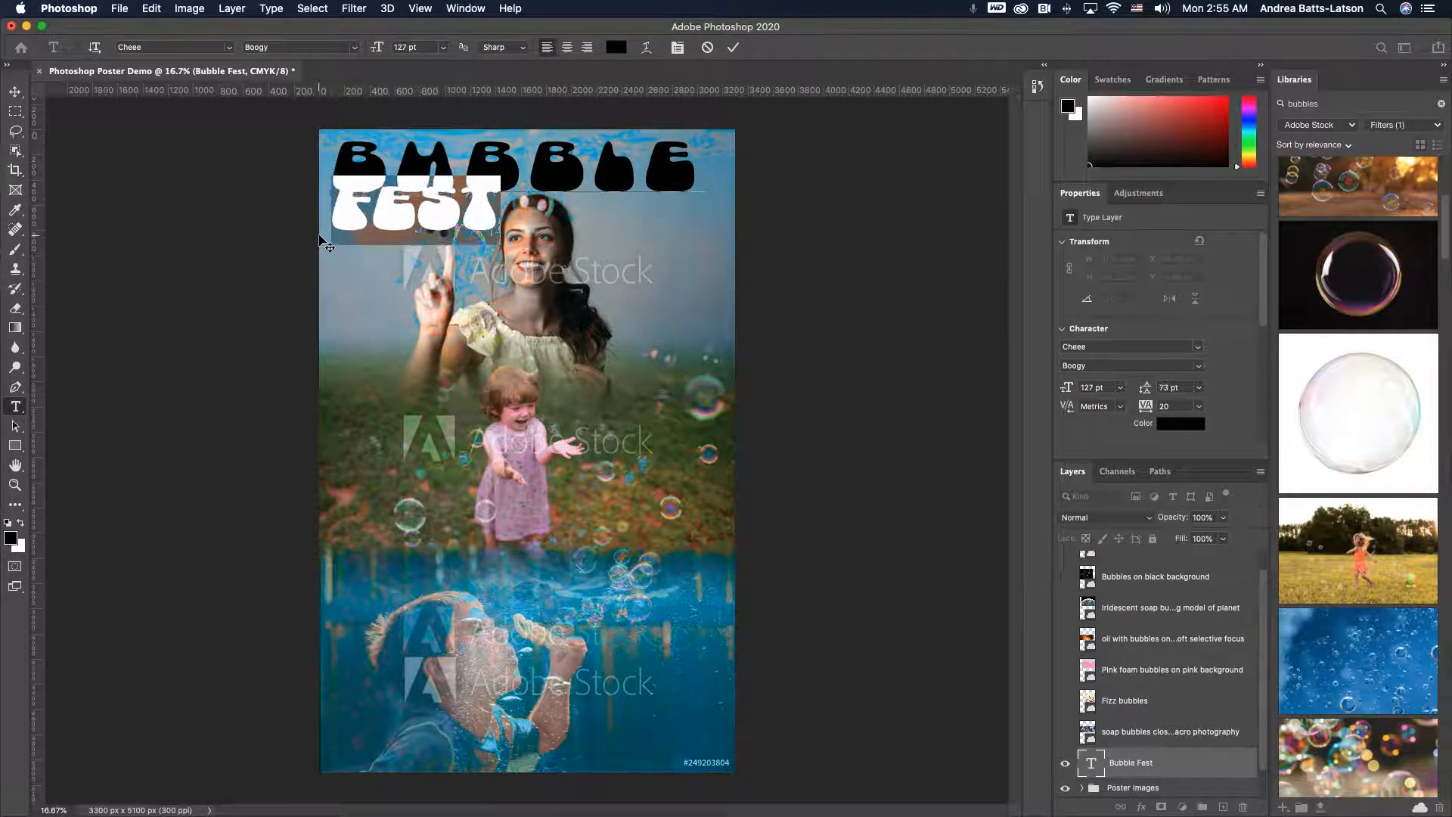
key("alt+Down")
key("alt+Down")
key("alt+Down")
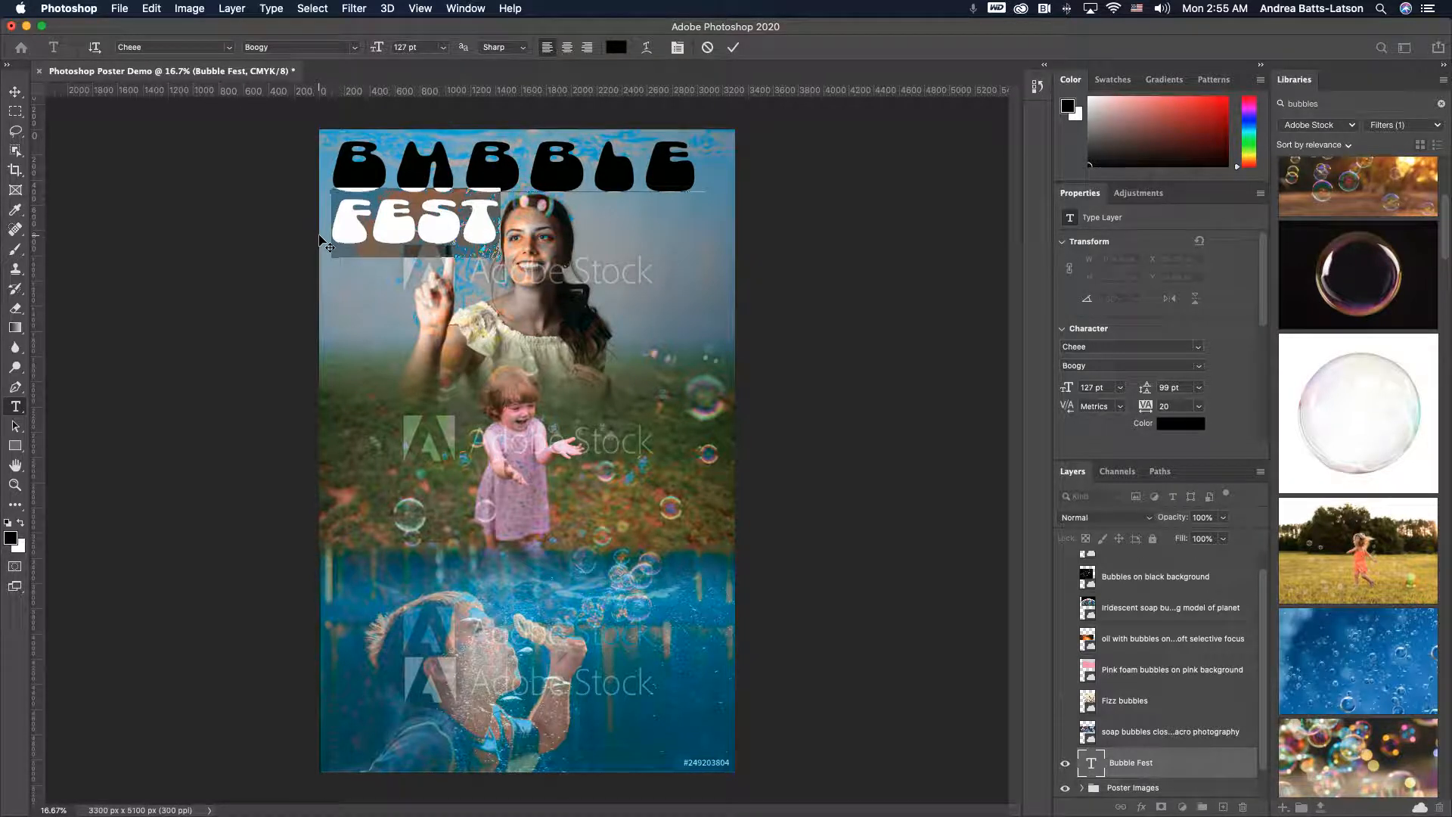
key("alt+Down")
key("alt+Up")
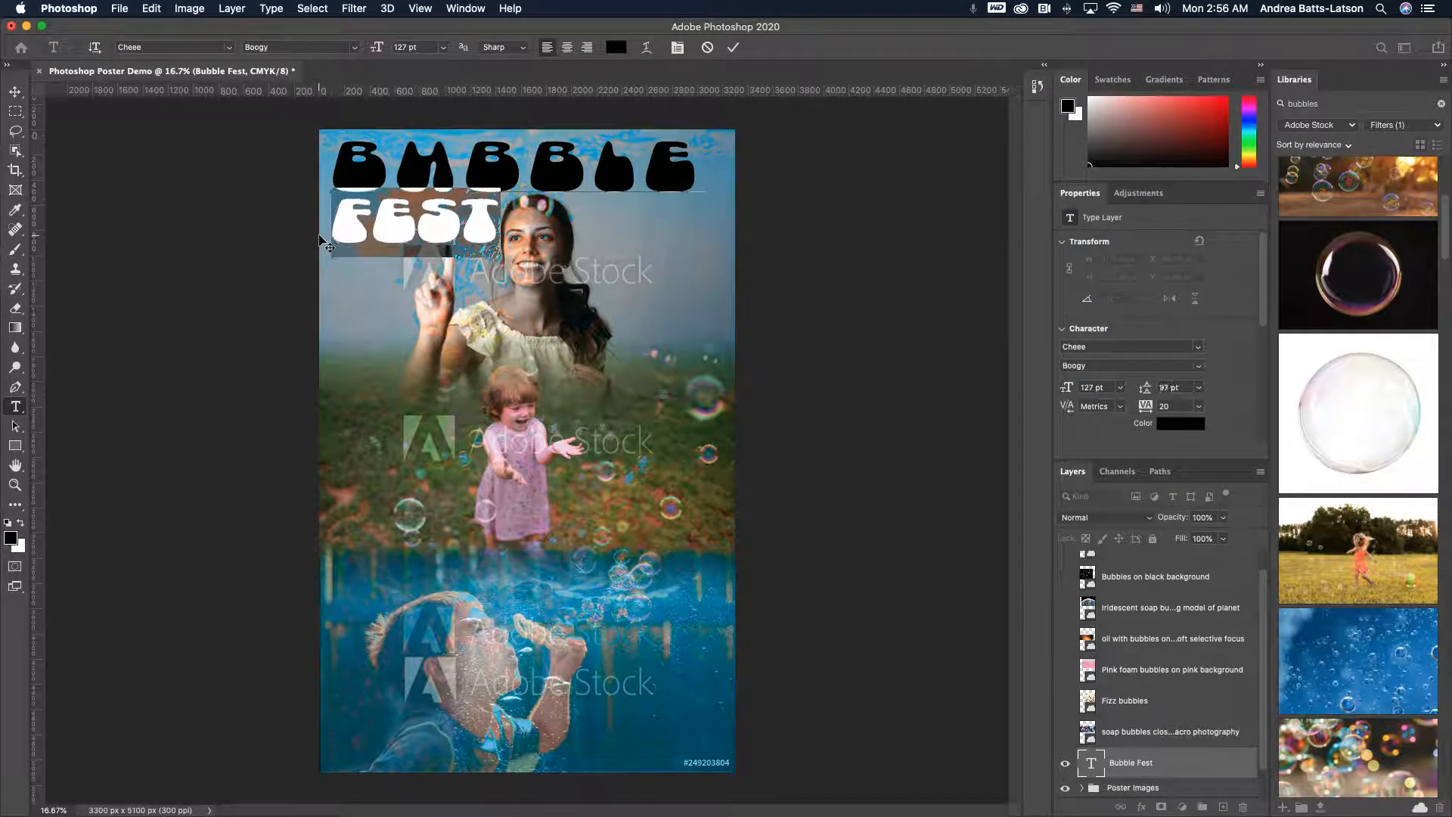
key("alt+Up")
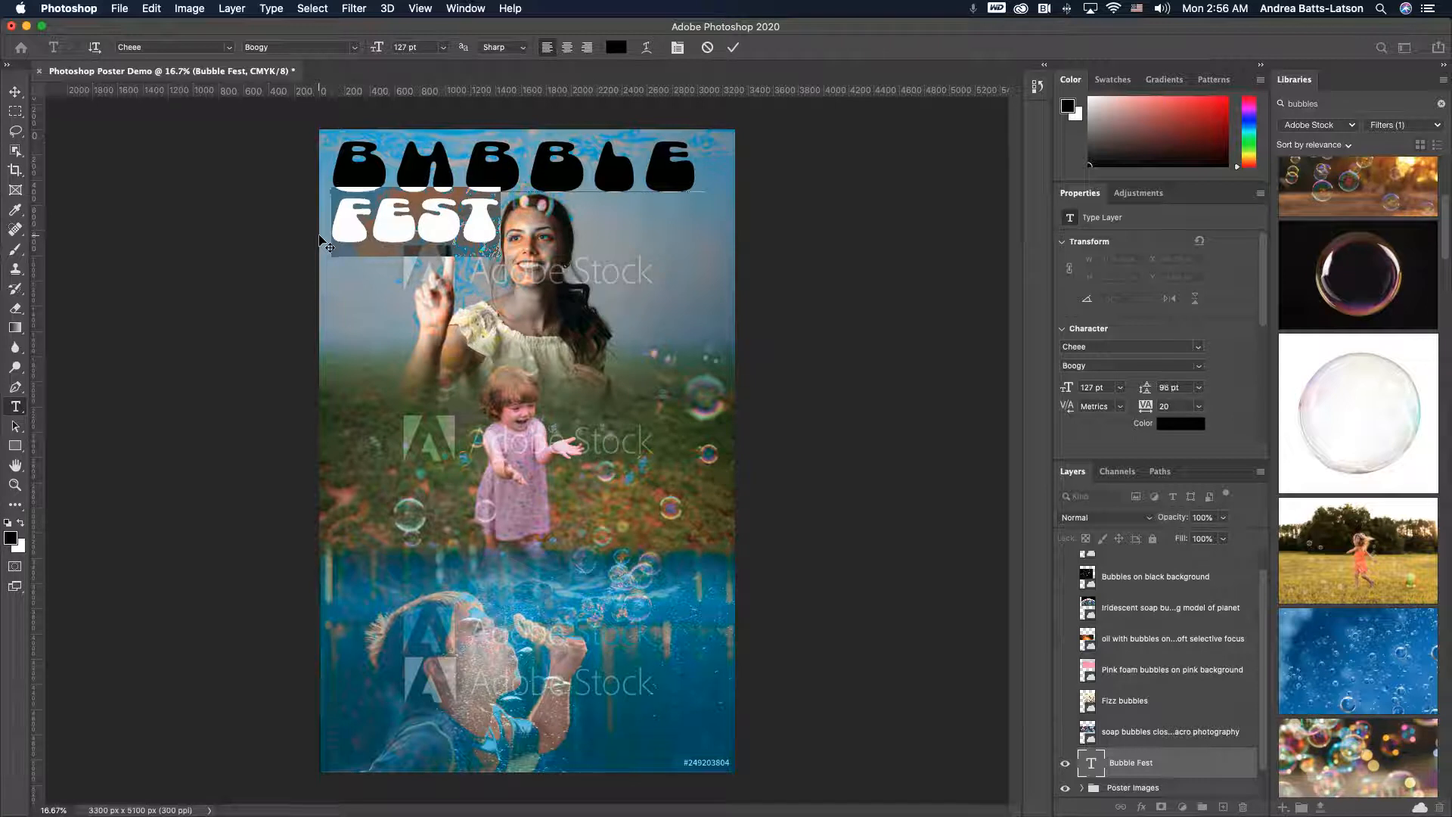
key("alt+Up")
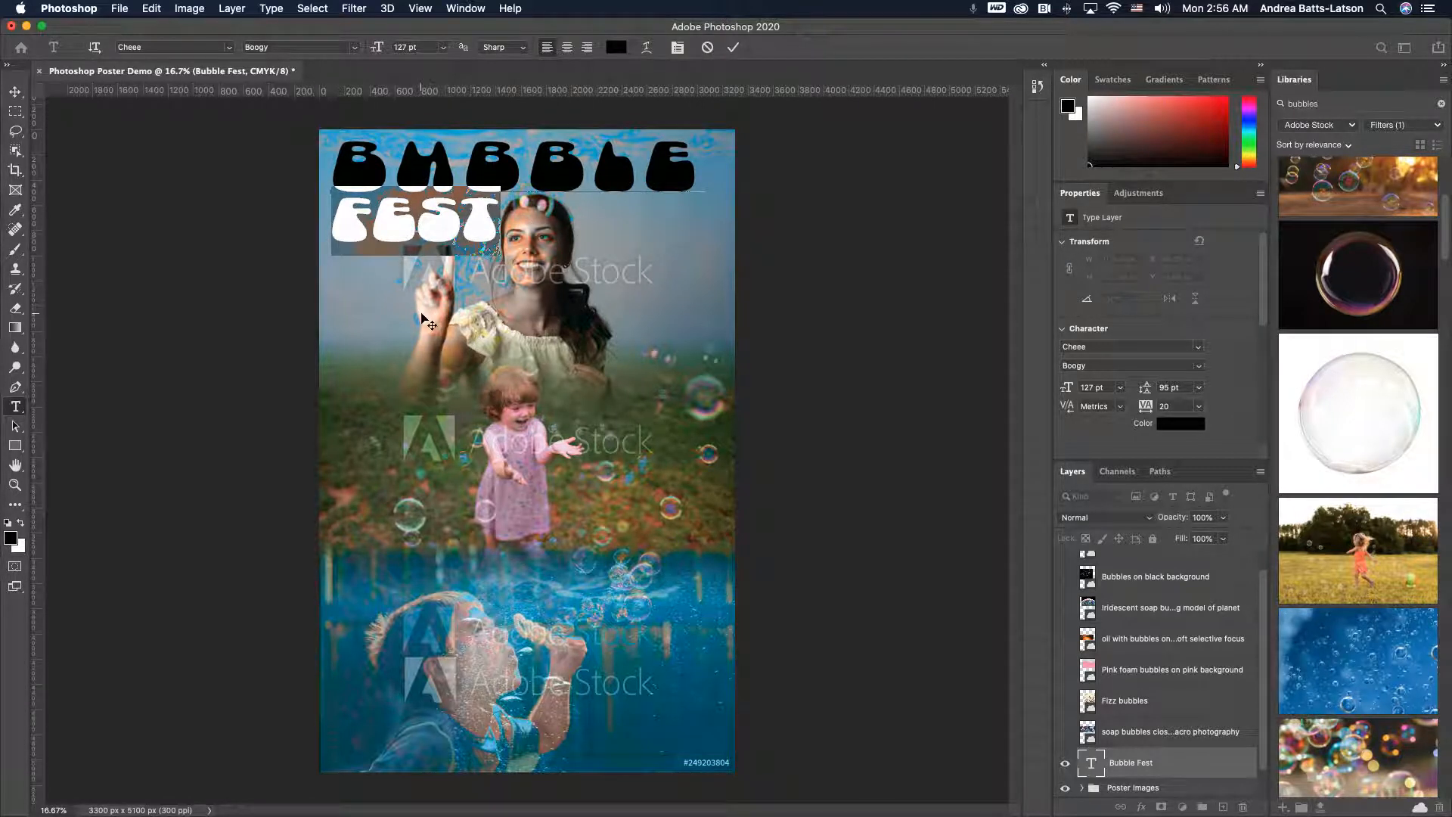
- Commit the title text and nudge the whole title slightly downward
left_click(475, 239)
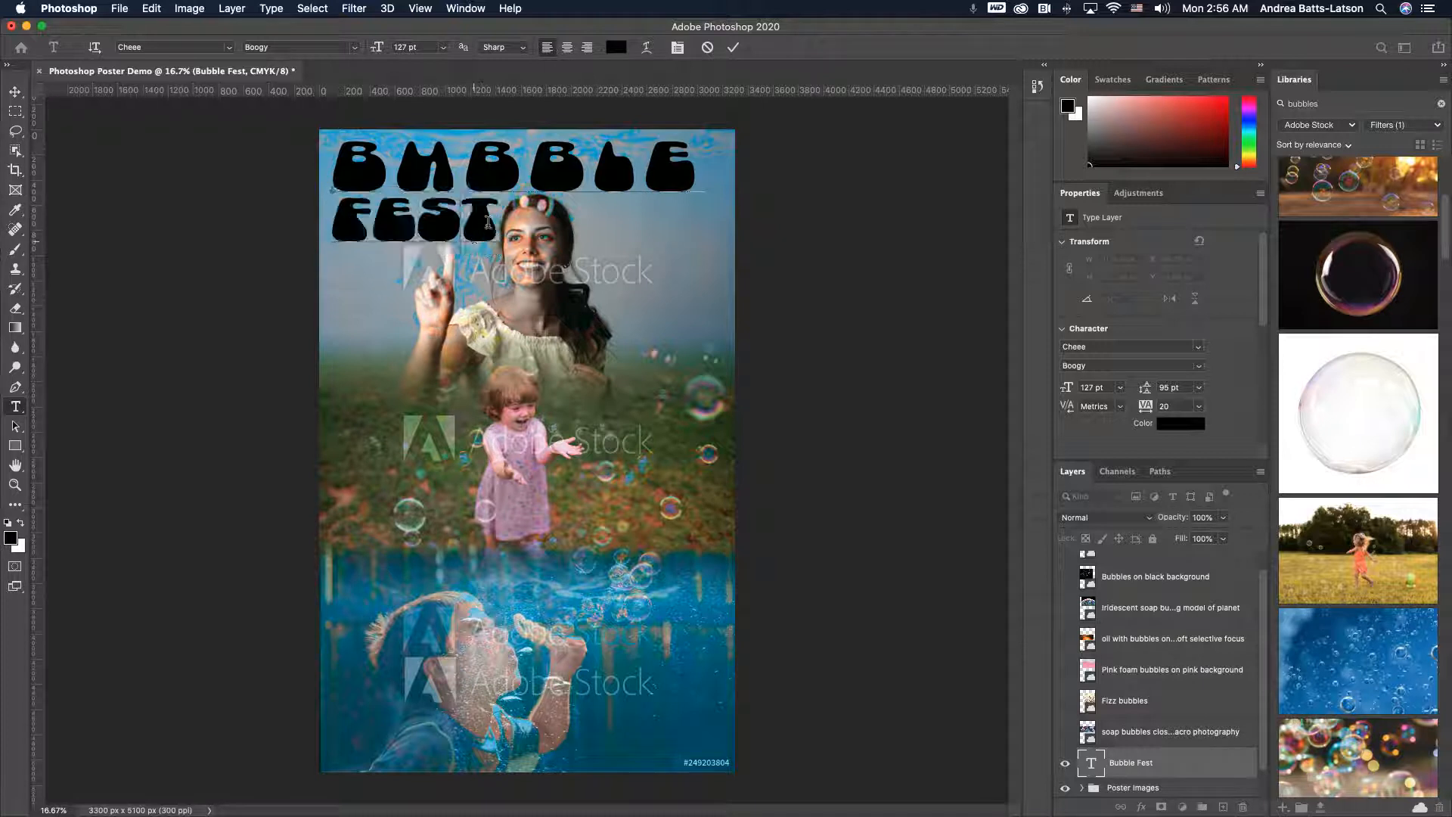
key("super+a")
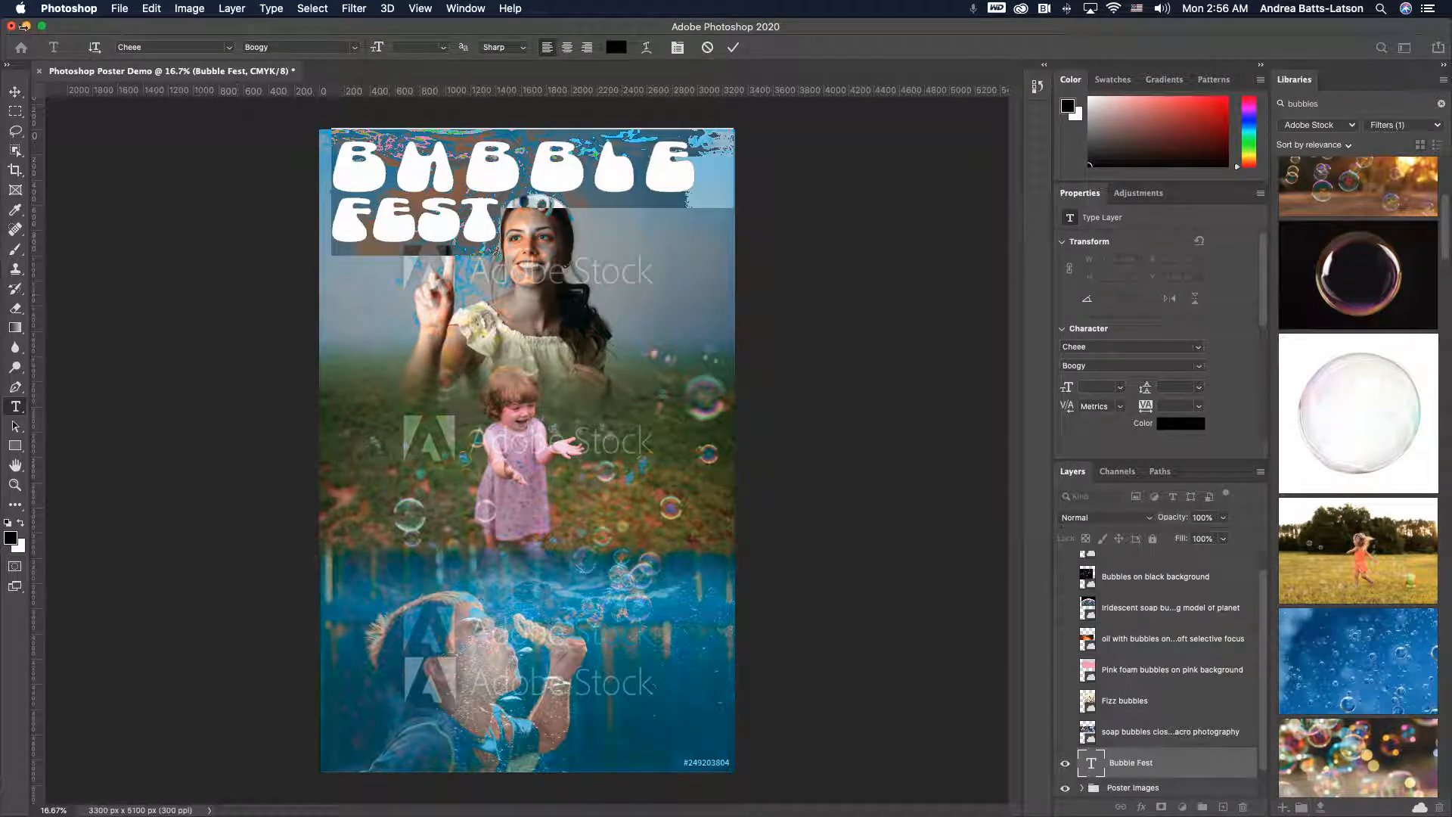
left_click(17, 96)
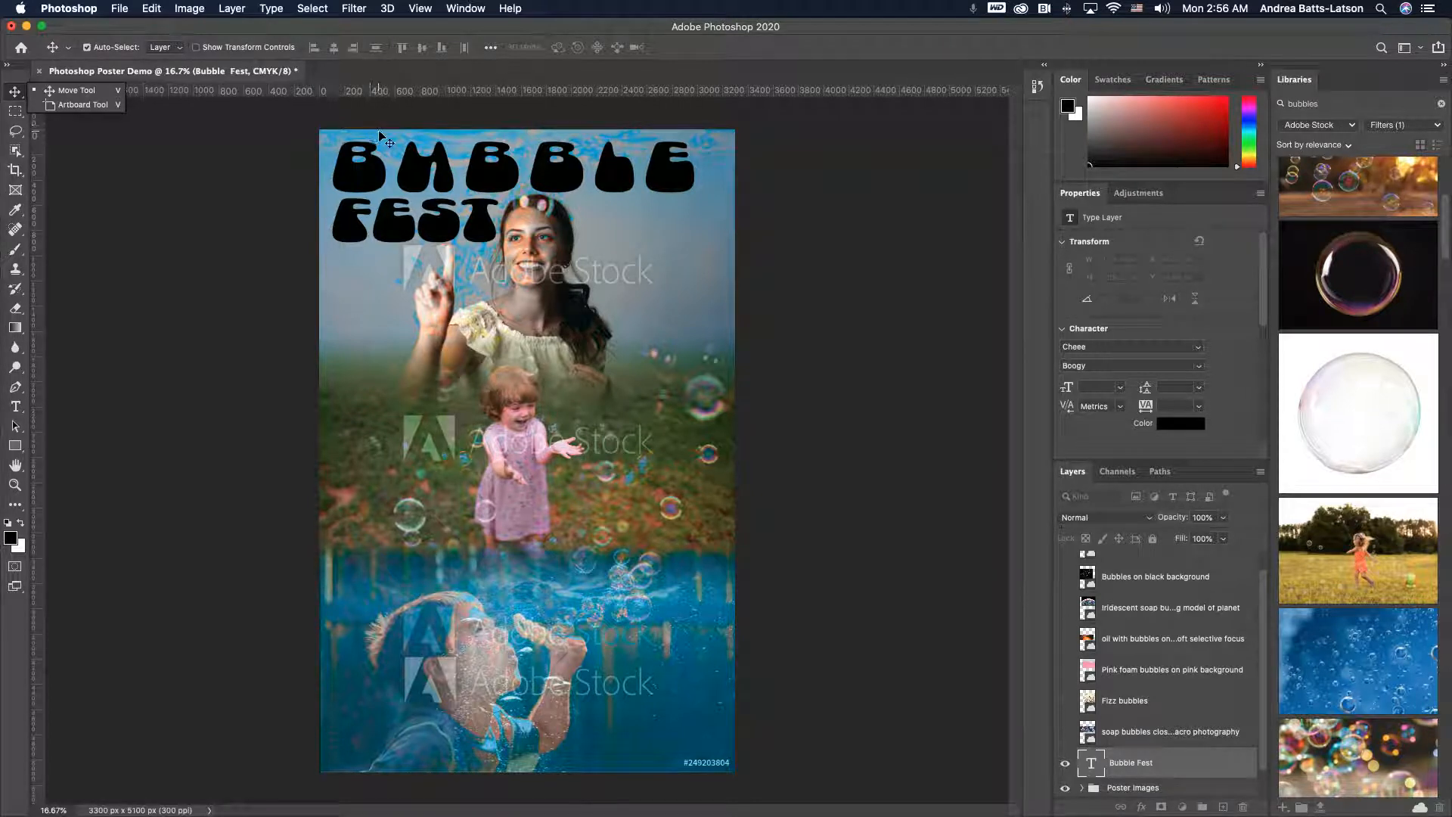
left_click(371, 188)
left_click_drag(367, 182, 369, 193)
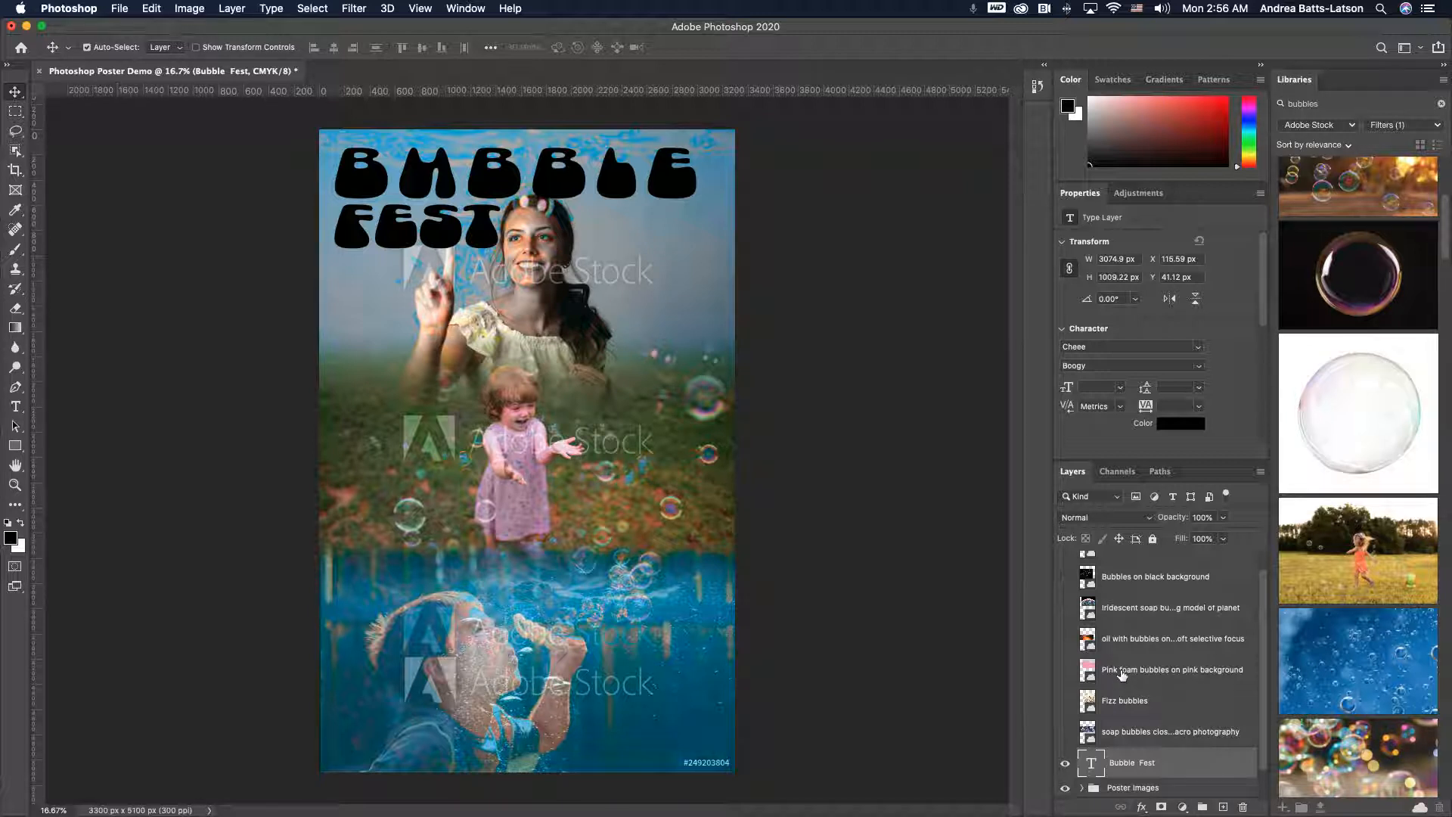
- Show the Pink foam bubbles on pink background image and shift it flush with the poster's left edge
left_click(1066, 670)
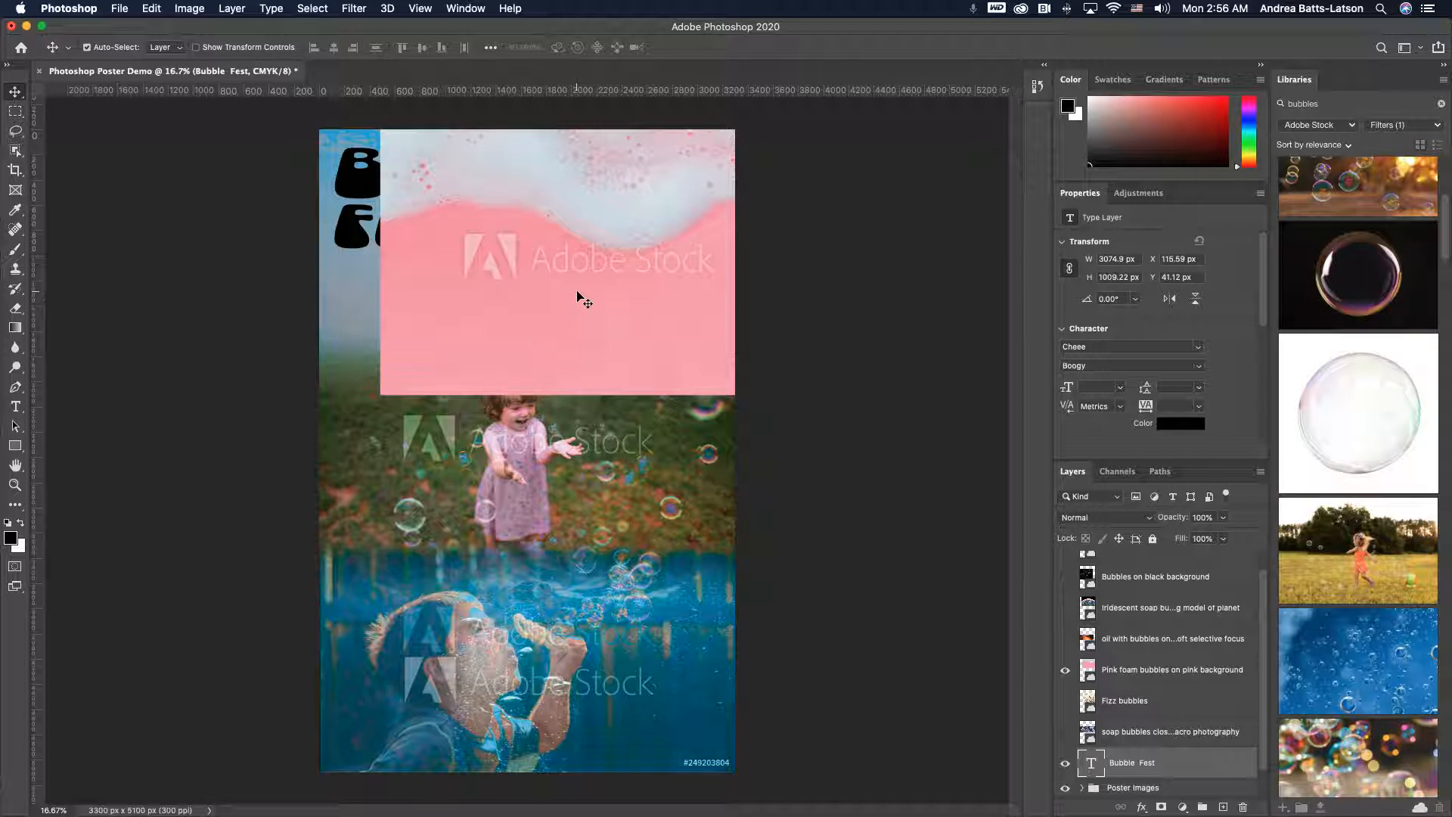
left_click_drag(578, 295, 519, 285)
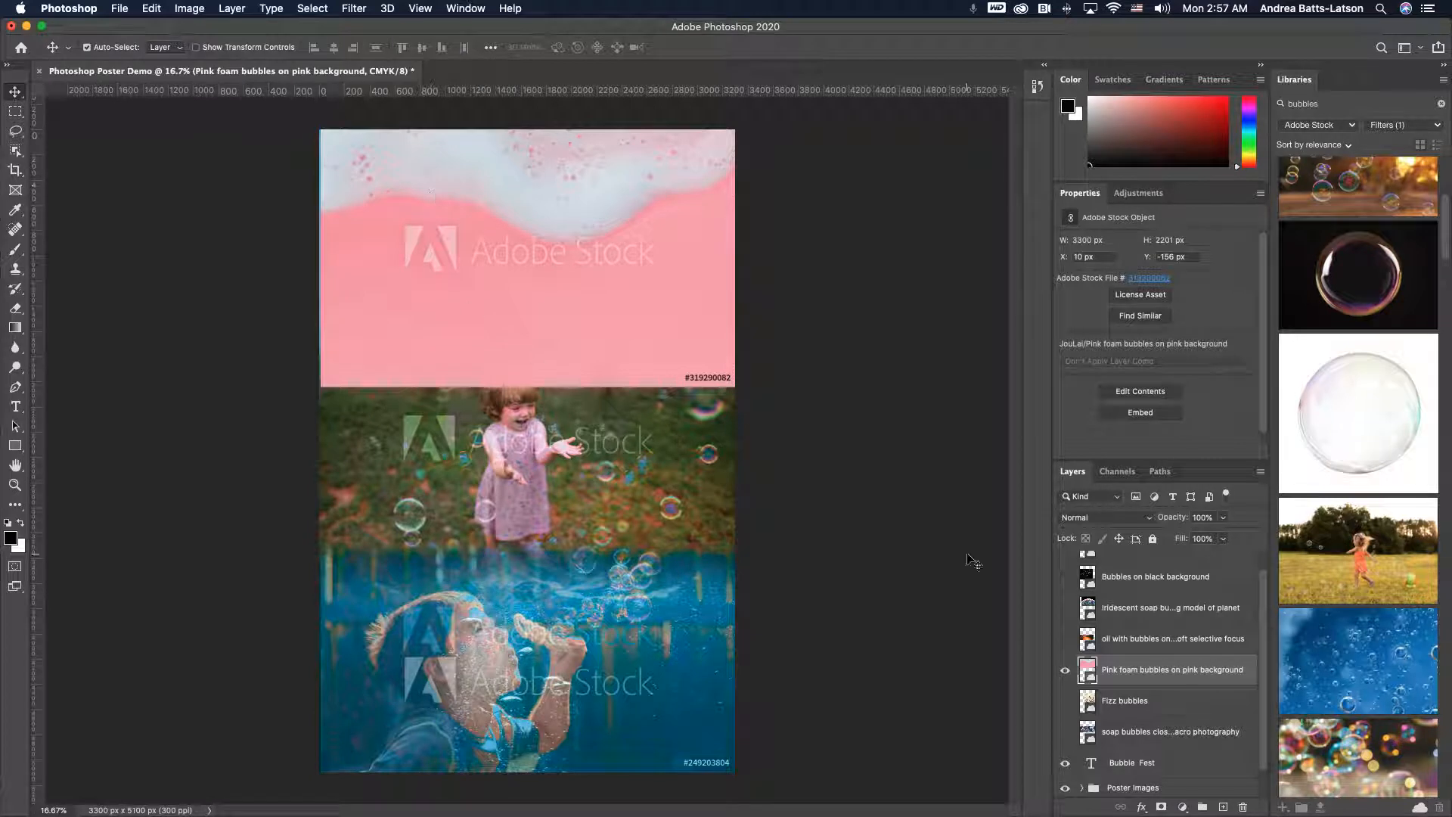
- Move the Pink foam bubbles layer down to sit just above the Bubble Fest layer
left_click_drag(1125, 670, 1118, 753)
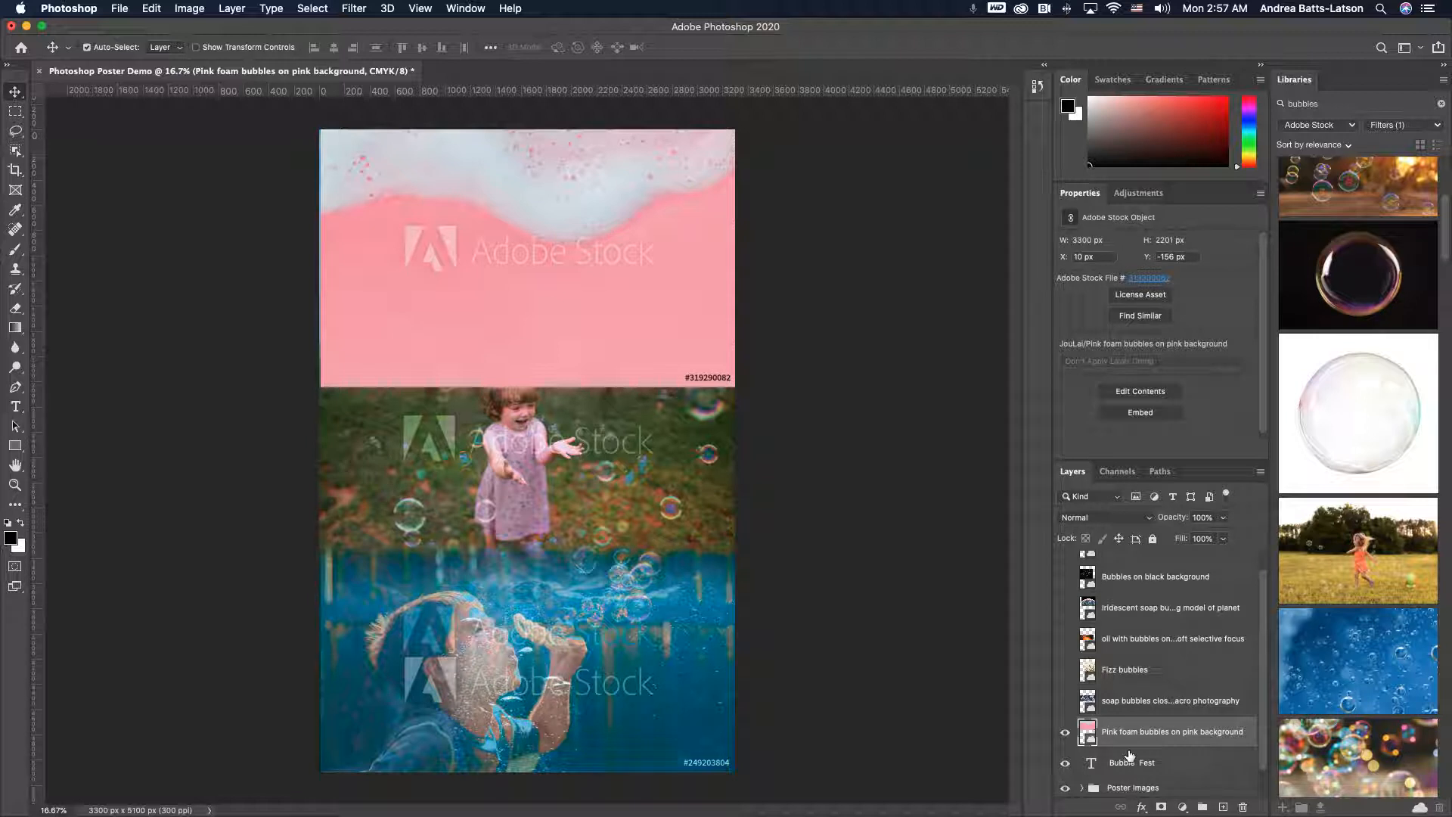
- Clip the Pink foam bubbles image into the Bubble Fest text layer and nudge the image slightly left
left_click_drag(1128, 754, 1130, 750)
left_click_drag(1131, 751, 1116, 725)
left_click_drag(1135, 745, 1134, 741)
left_click(1135, 742, "alt")
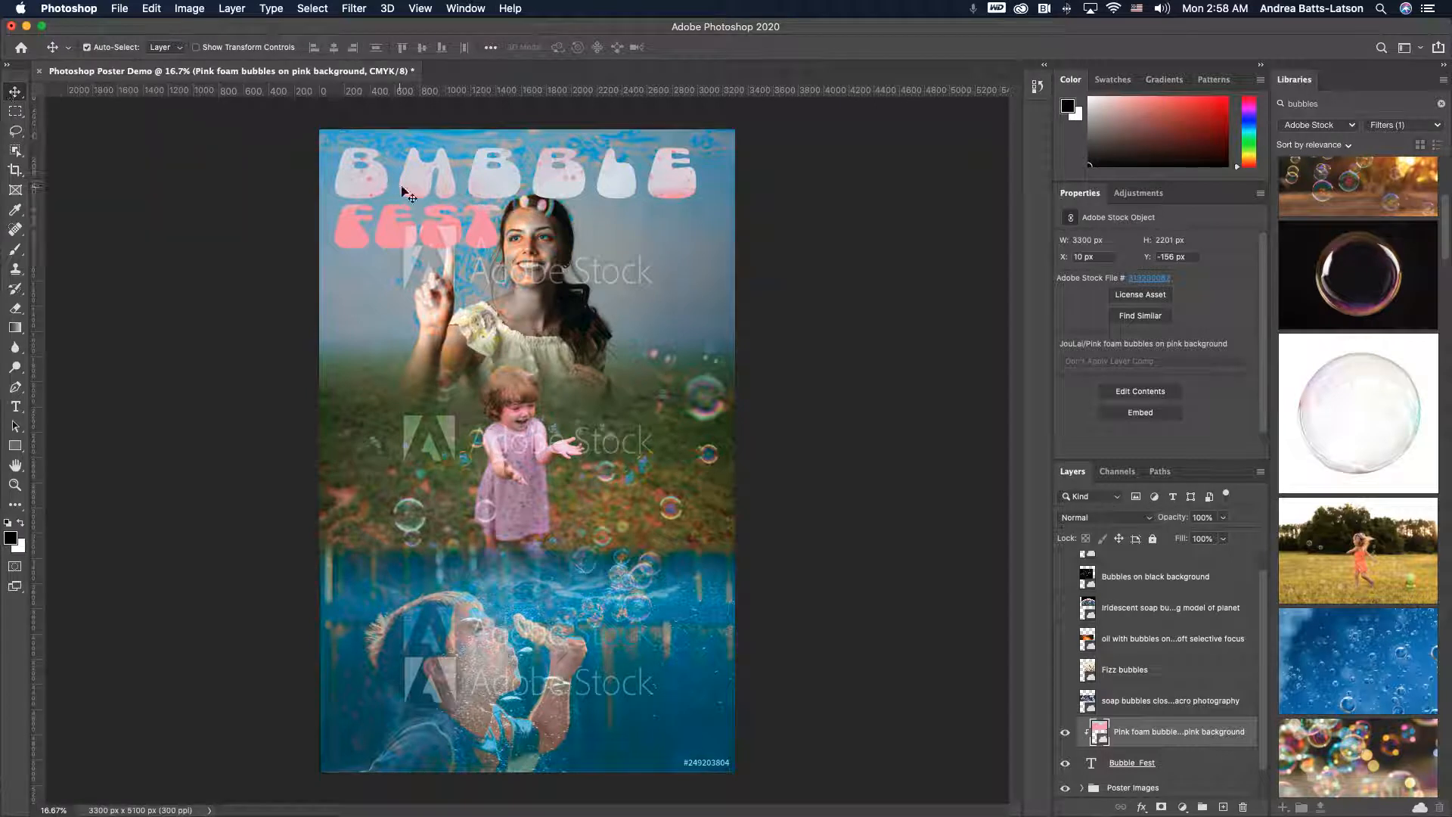
mouse_move(419, 204)
left_mouse_down()
mouse_move(434, 205)
mouse_move(413, 179)
mouse_move(438, 197)
mouse_move(404, 192)
mouse_move(416, 203)
mouse_move(414, 152)
mouse_move(413, 189)
left_mouse_up()
- Sample the pink from the FEST letters with the Eyedropper and save it as a library swatch named Pink Bubbles
key("i")
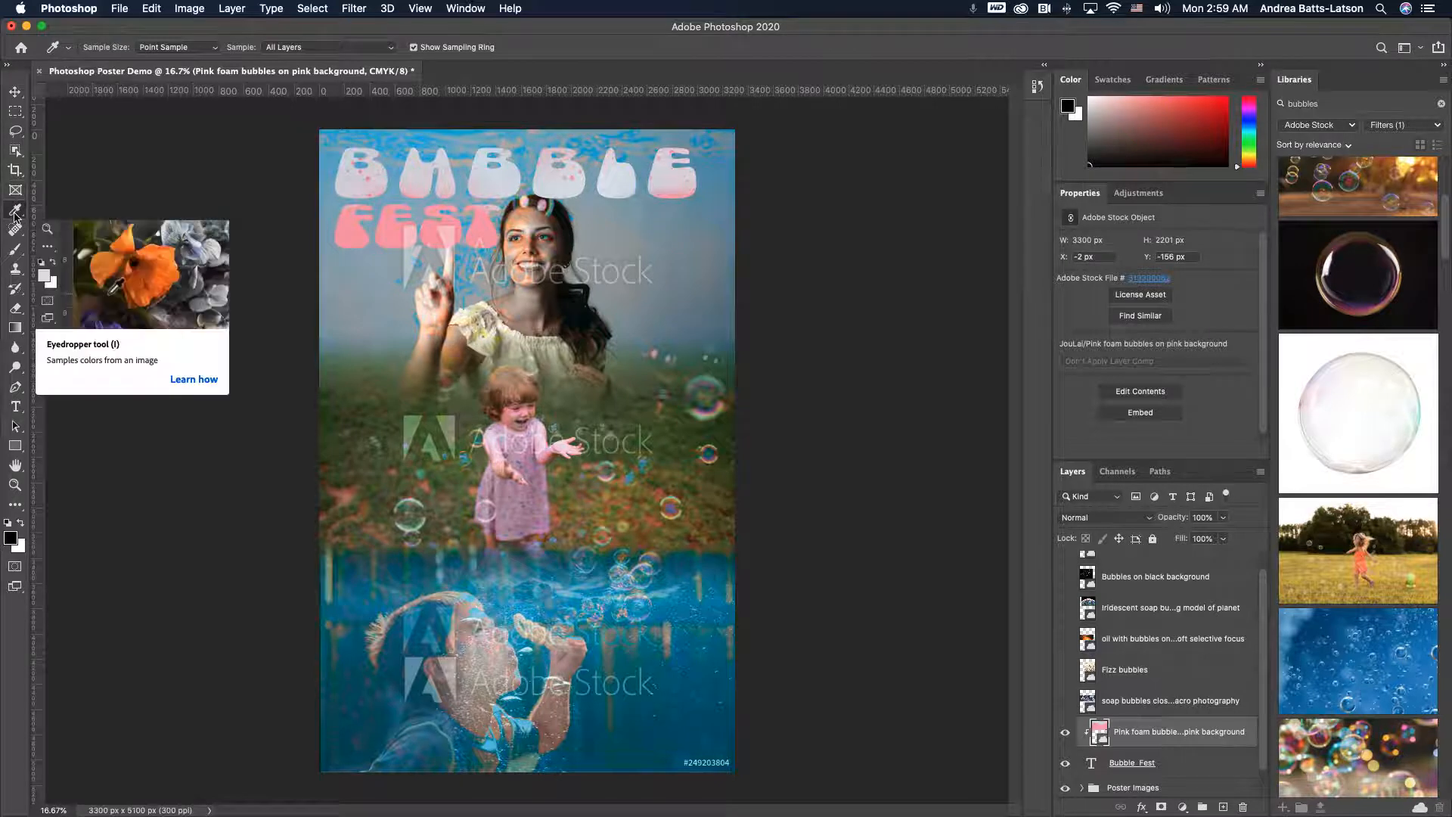
left_click(357, 228)
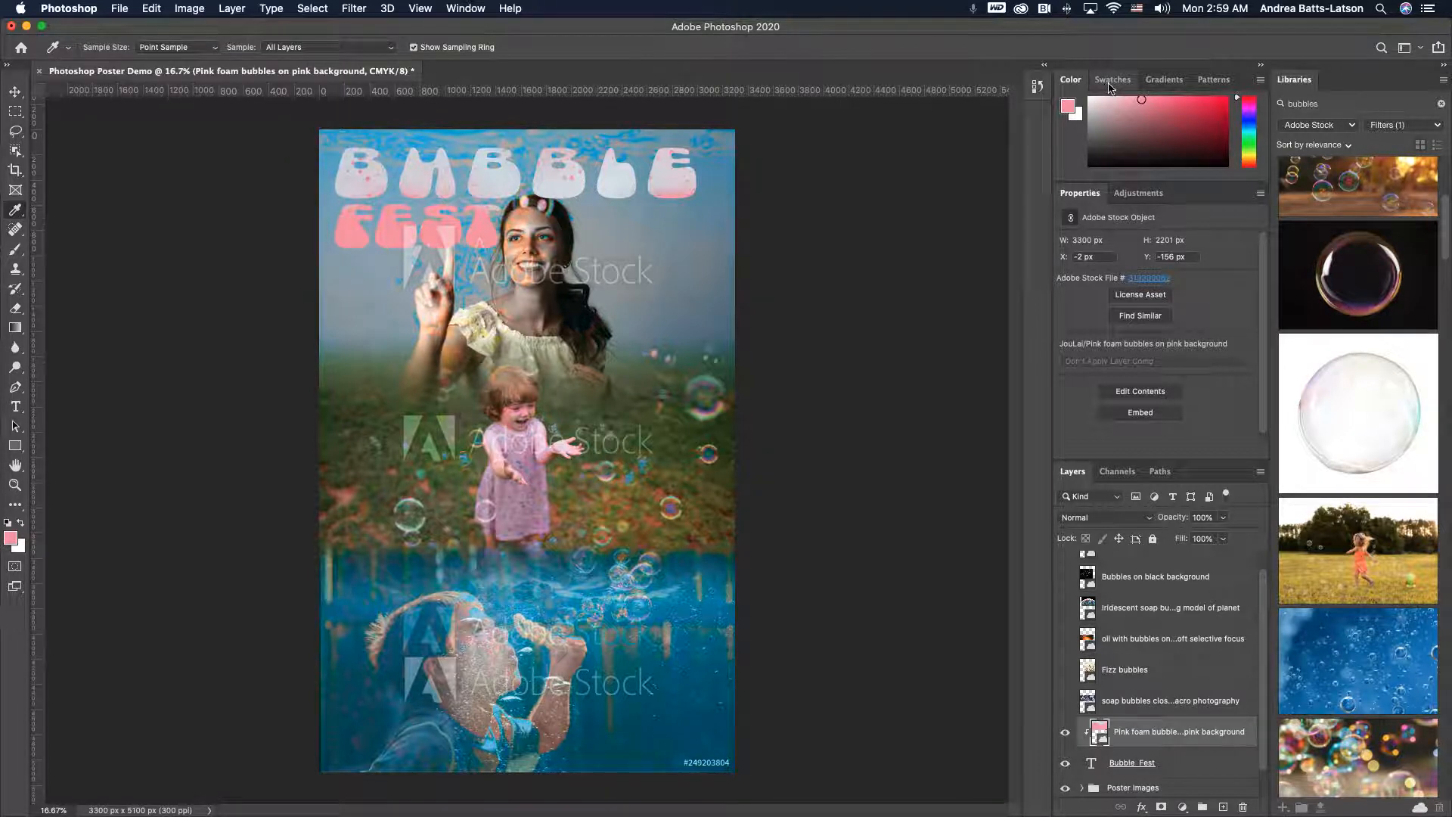
left_click(1111, 84)
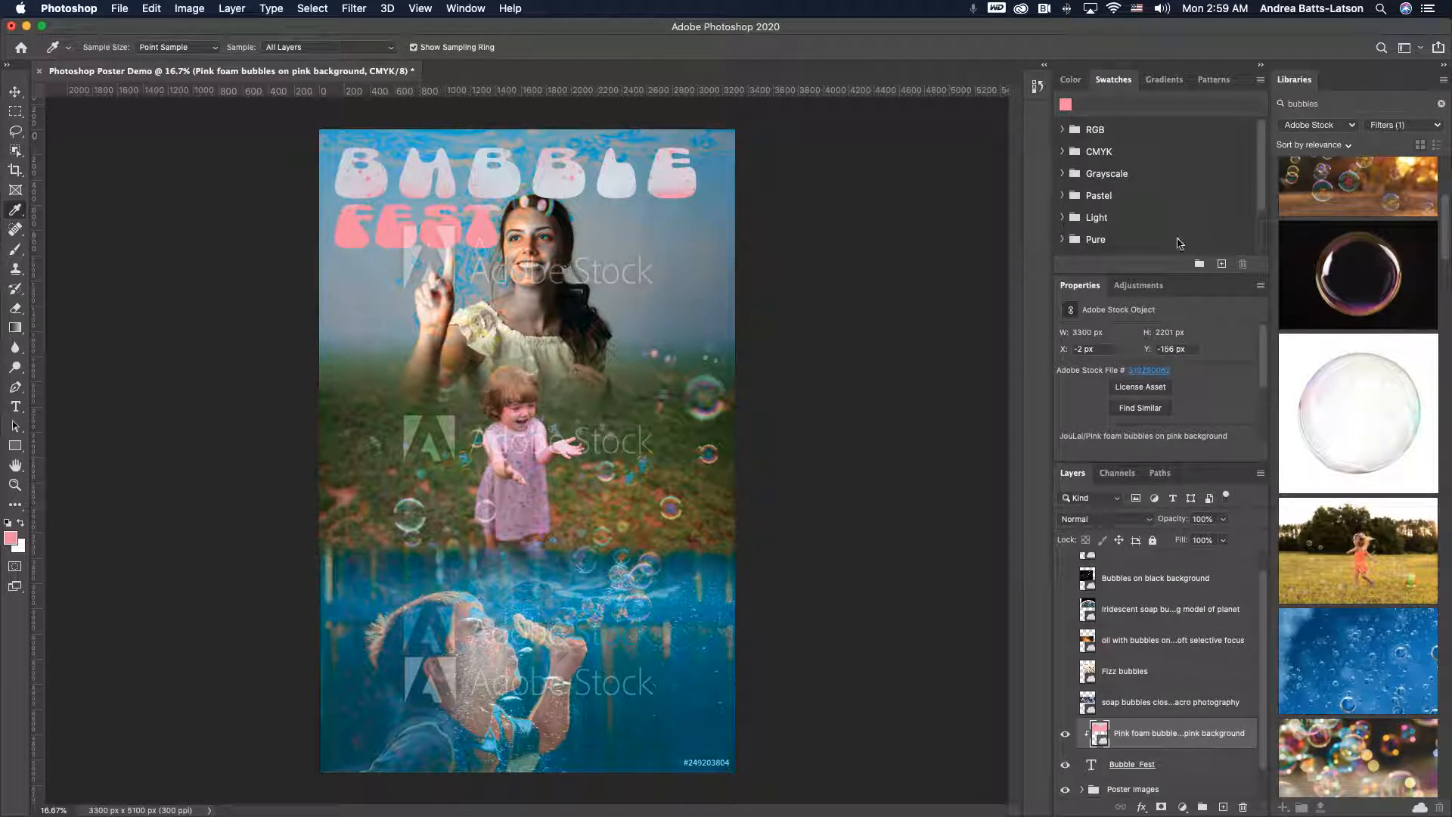
left_click(1222, 264)
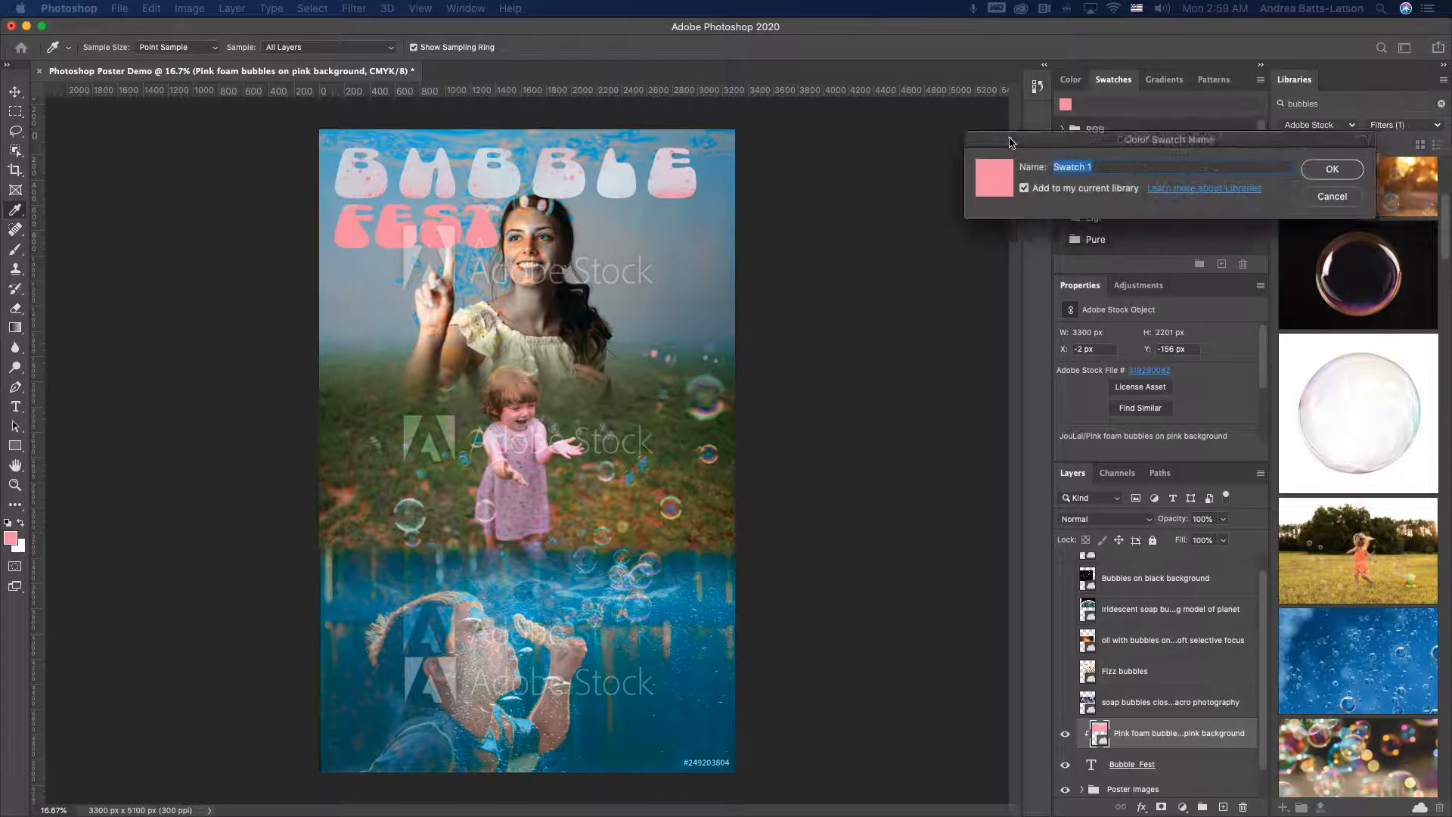
left_click_drag(1009, 139, 907, 248)
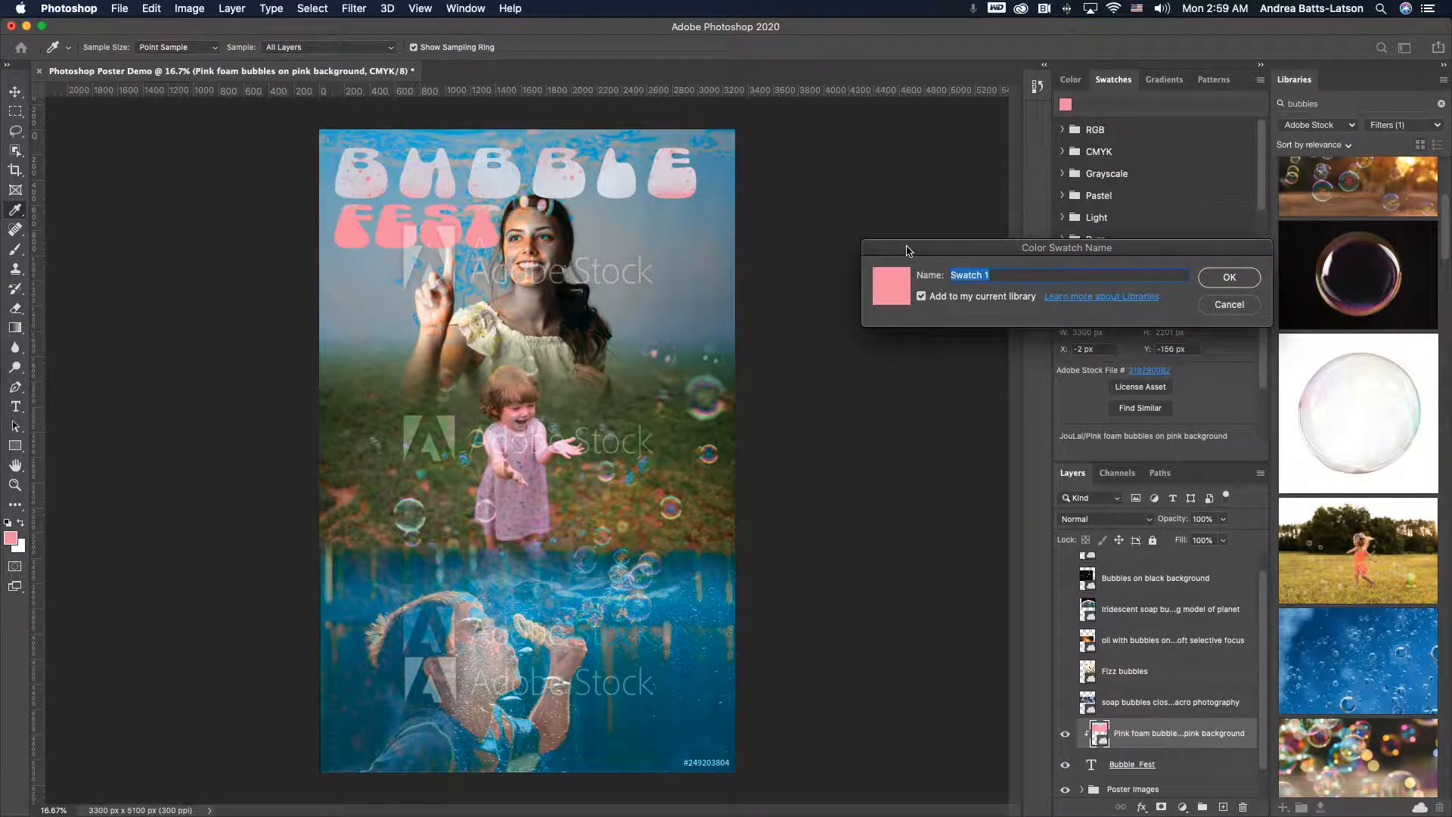
type("Pink Bubbl")
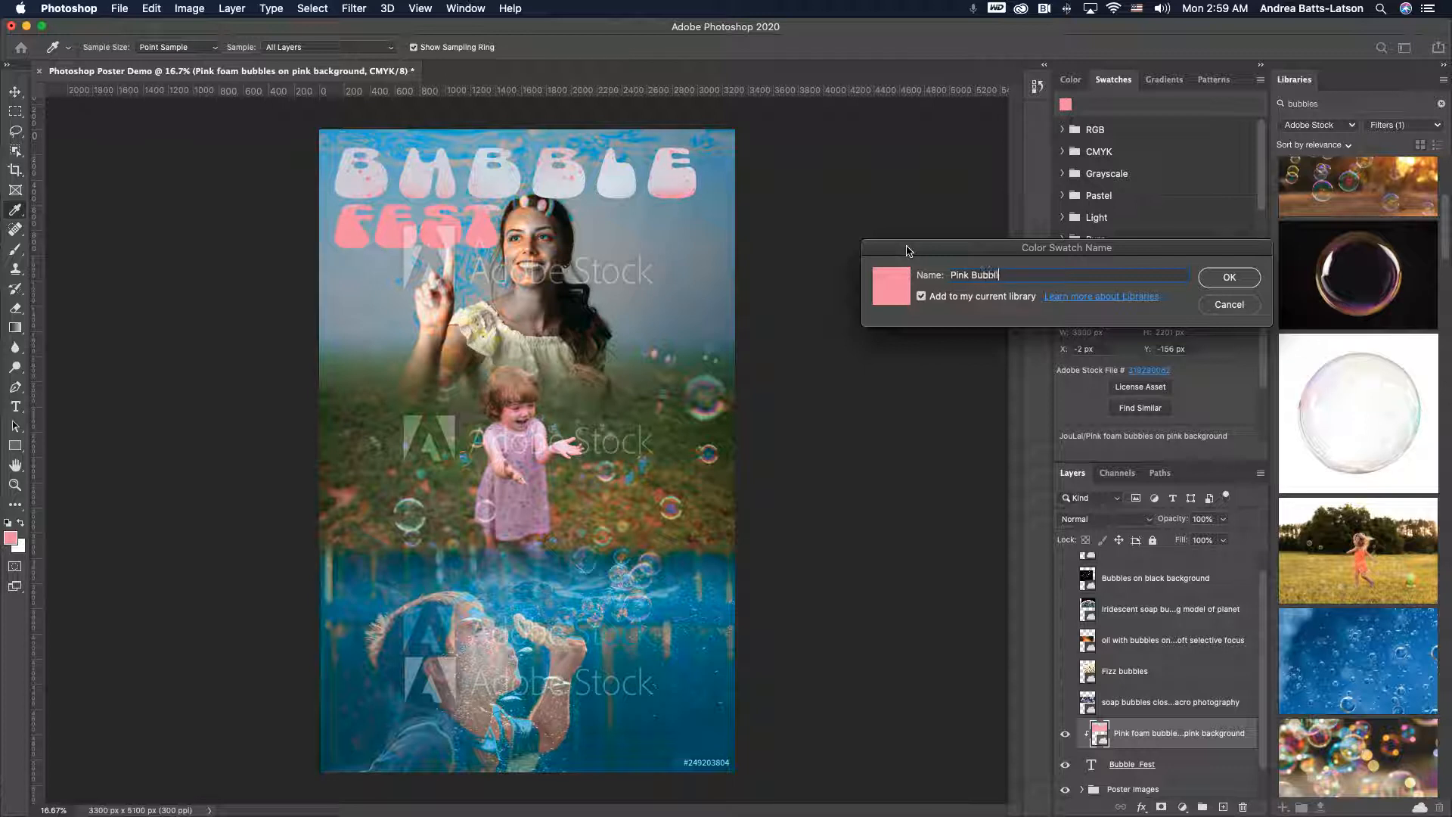
type("es")
key("Return")
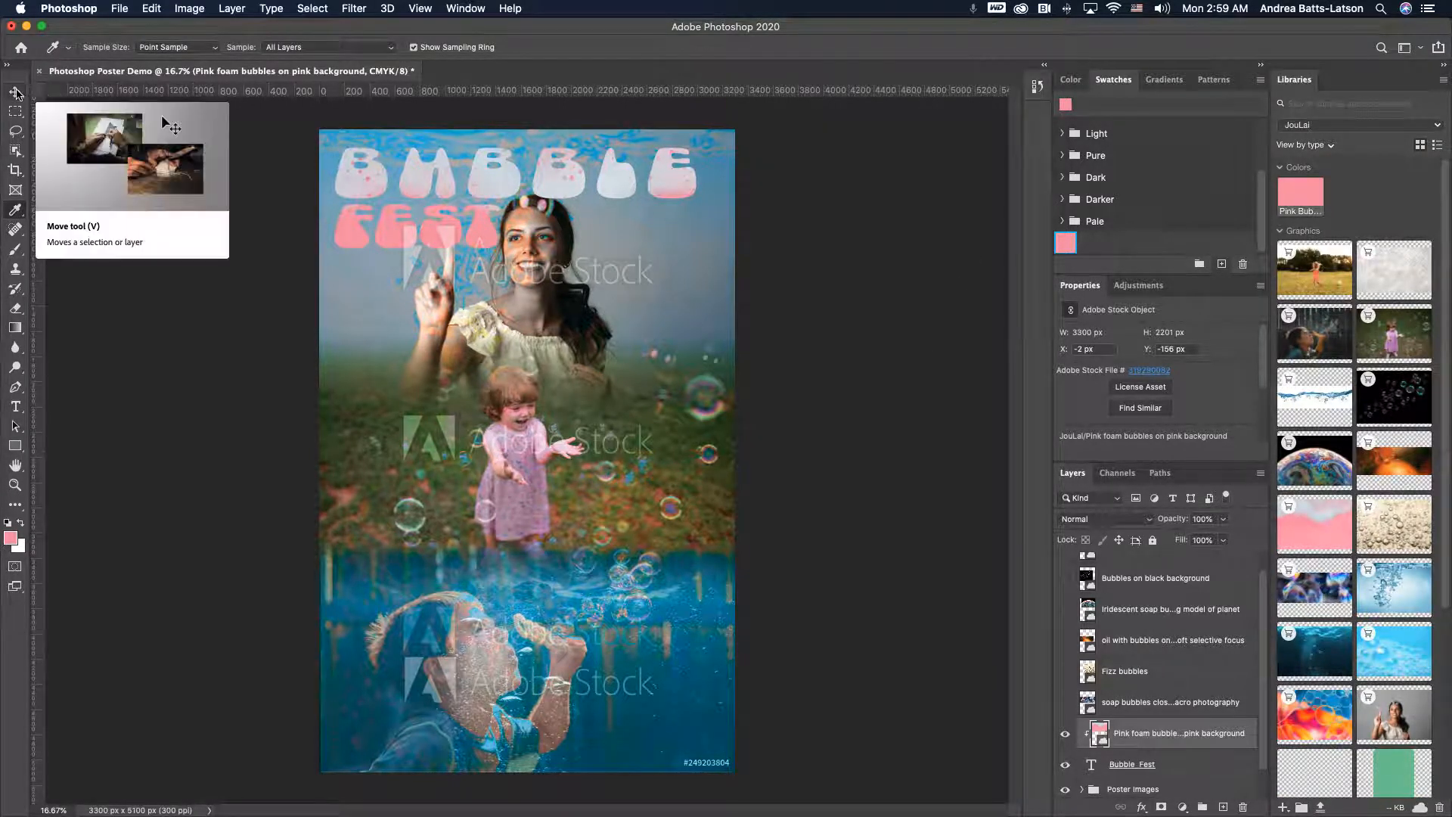
- Add a Stroke layer effect to the Pink foam bubbles layer
left_click(16, 93)
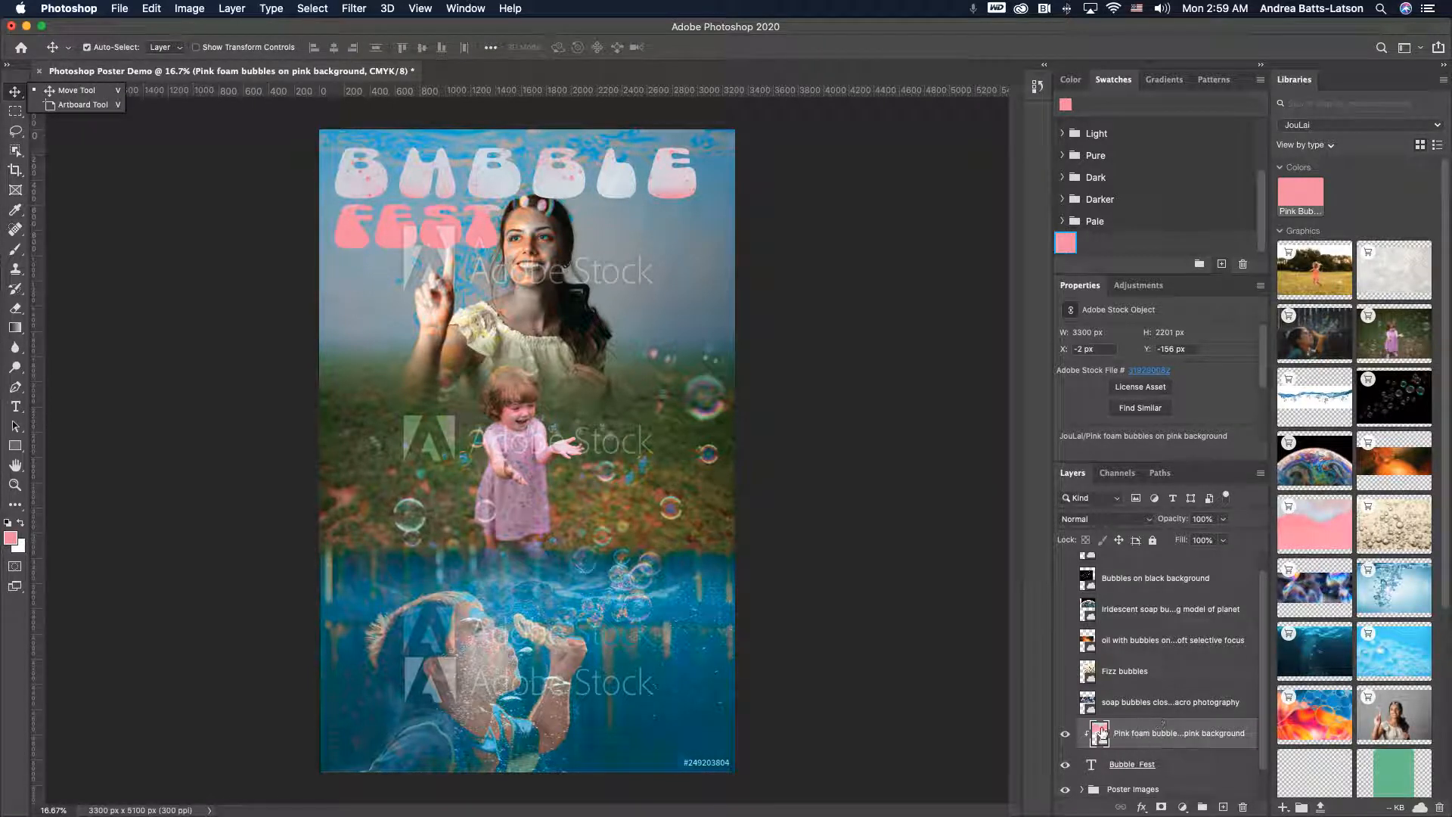
left_click(1100, 732)
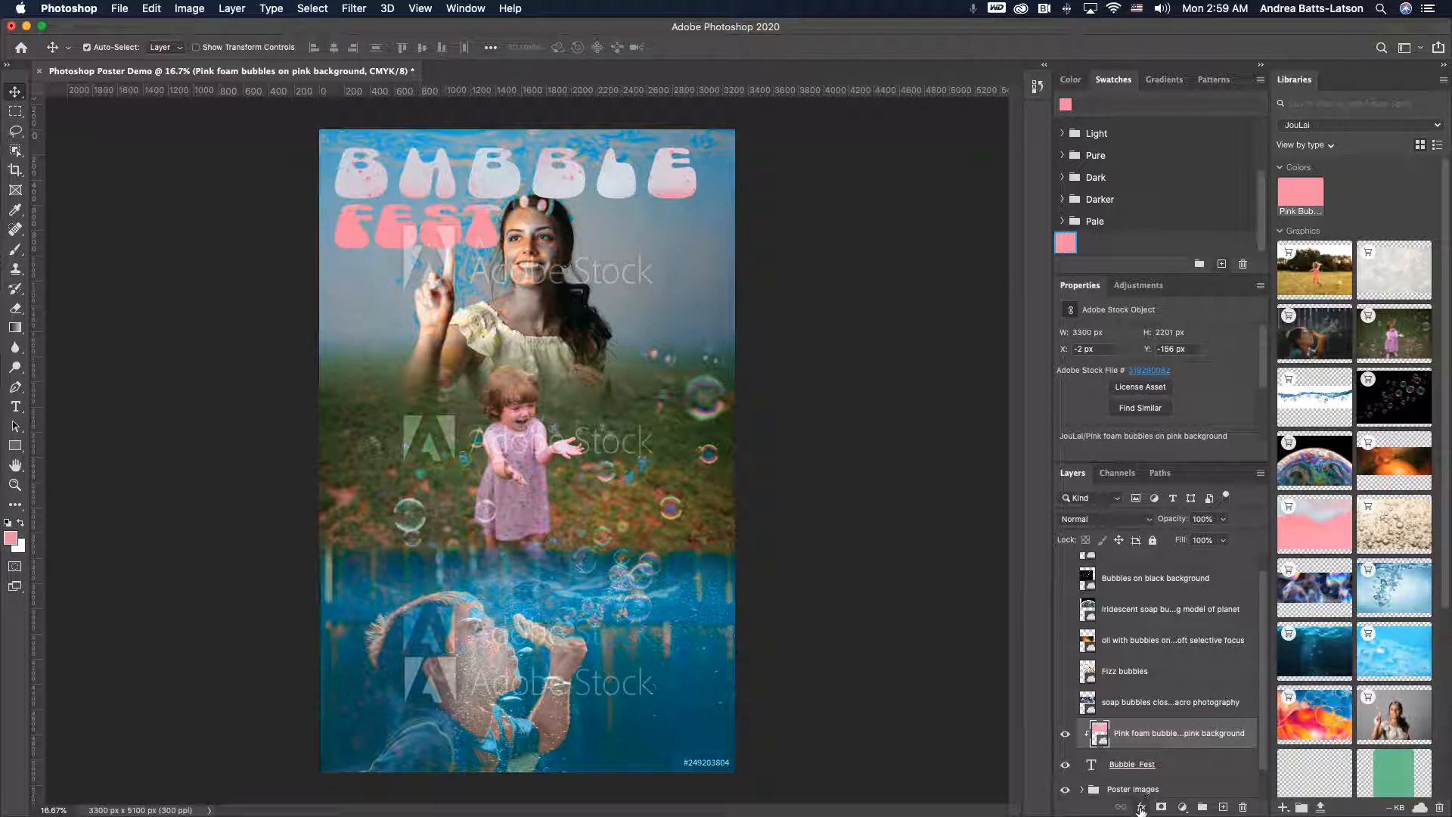
left_click(1141, 809)
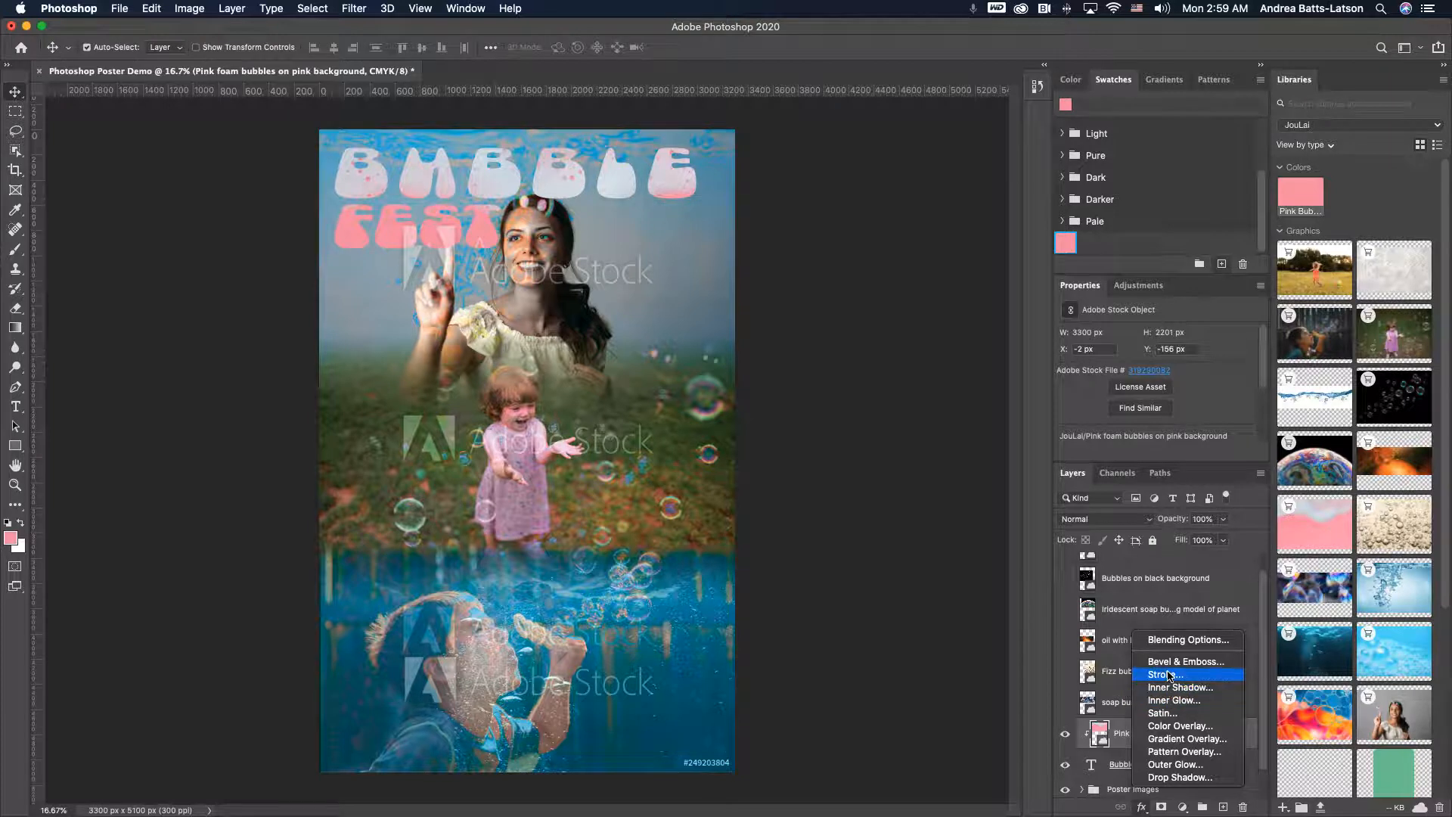
left_click(1170, 674)
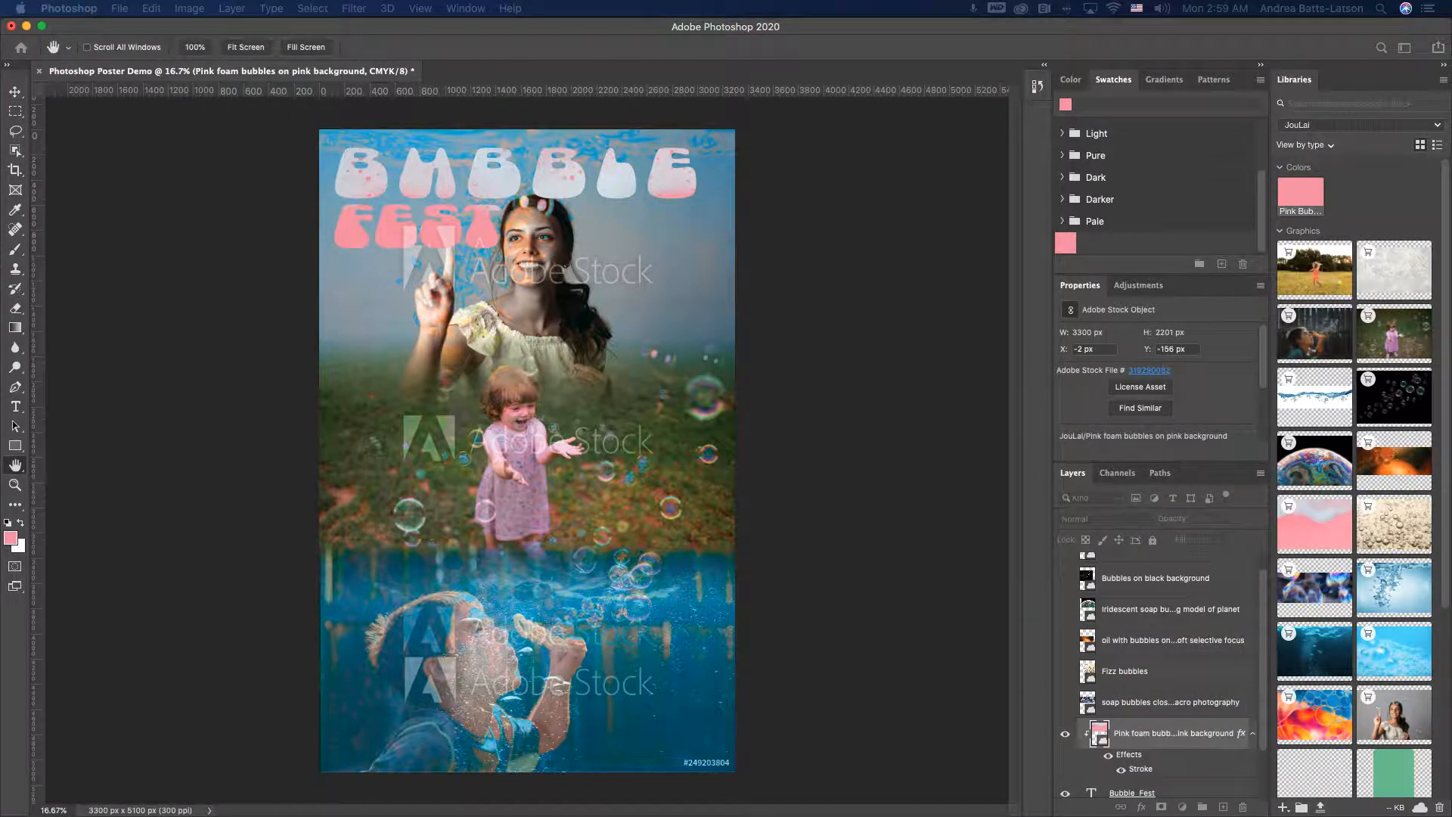
mouse_move(889, 264)
left_mouse_down()
mouse_move(771, 213)
mouse_move(899, 198)
left_mouse_up()
left_click(1023, 360)
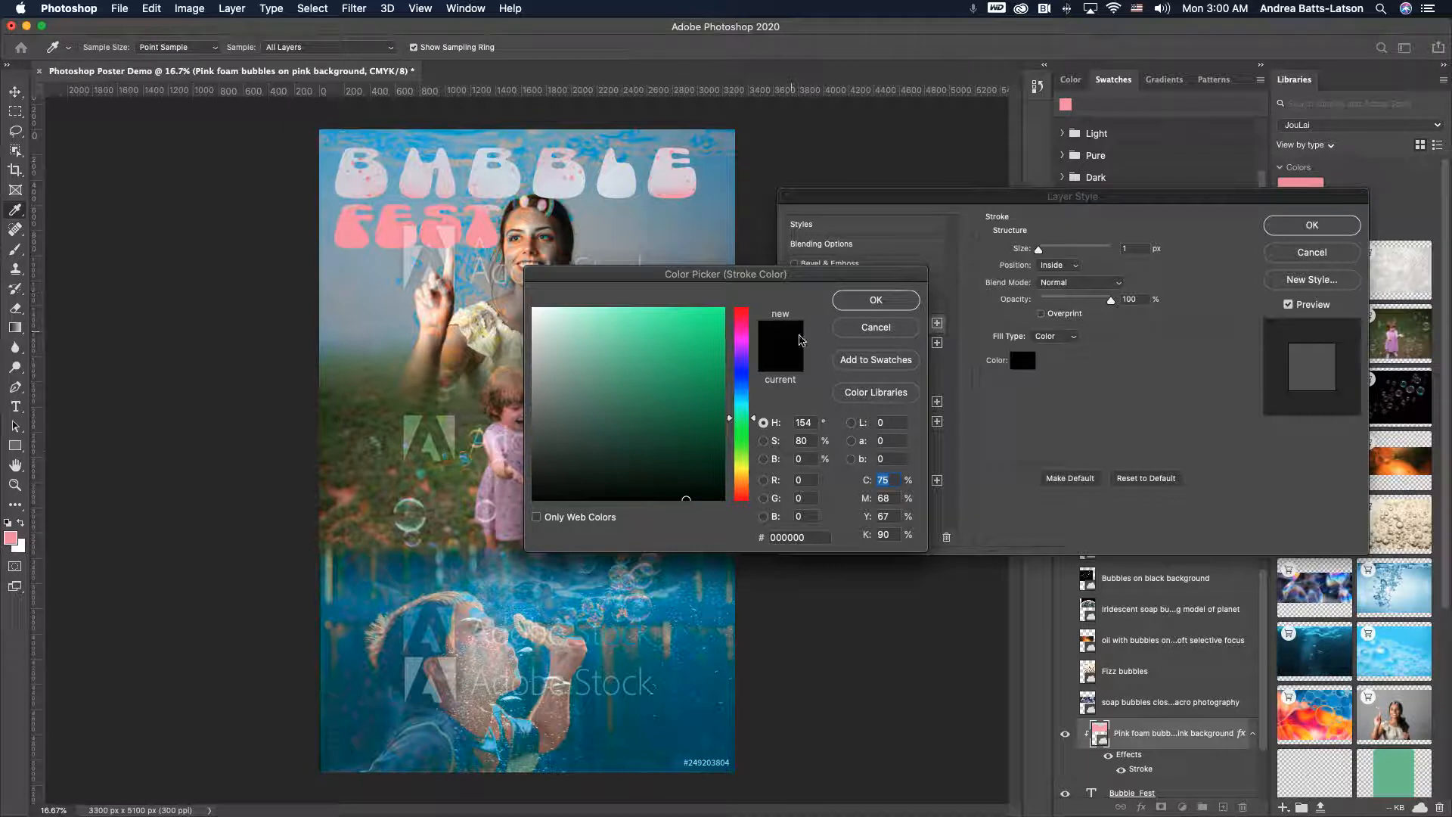
left_click(882, 390)
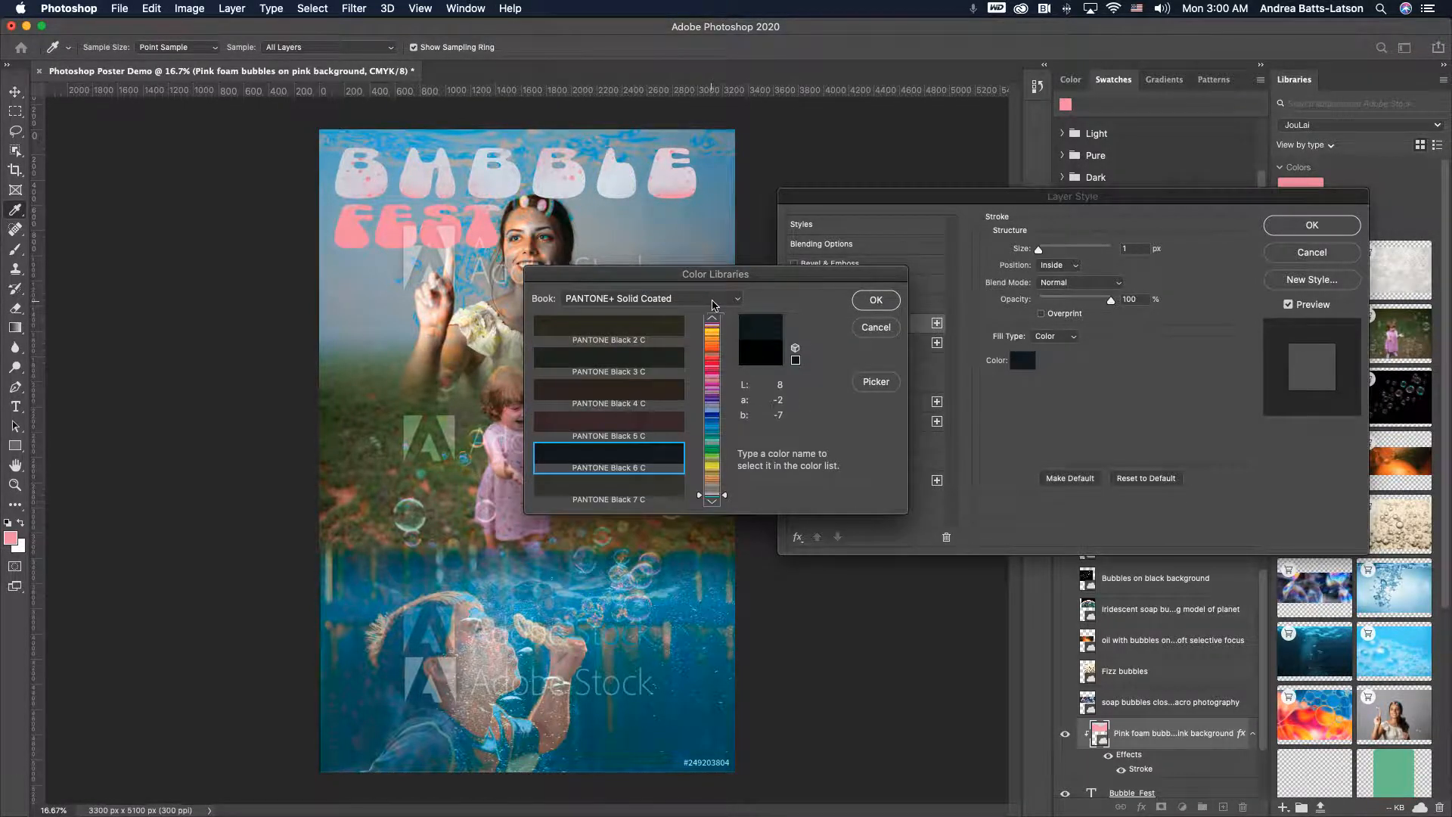
left_click(711, 305)
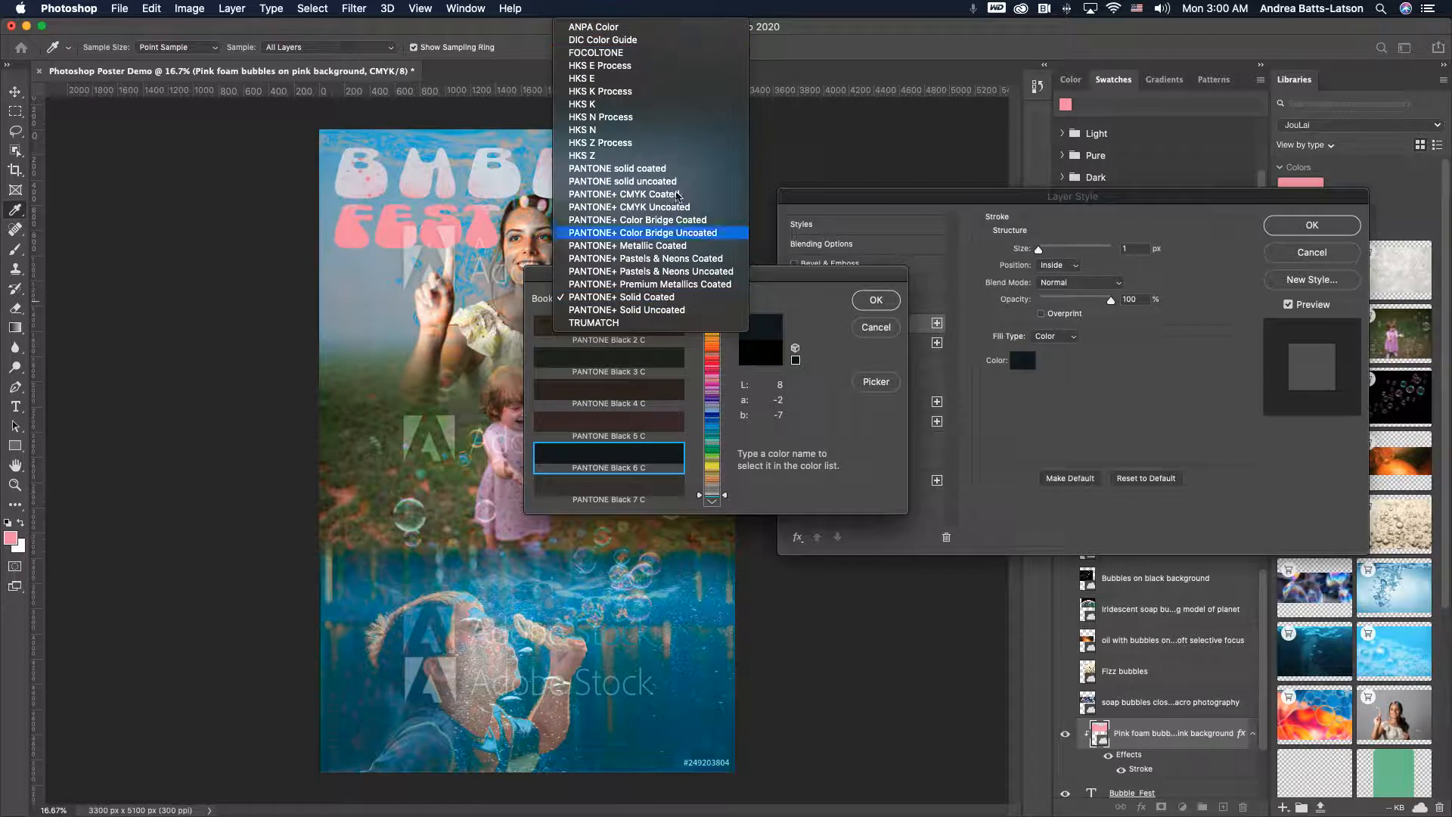
left_click(836, 344)
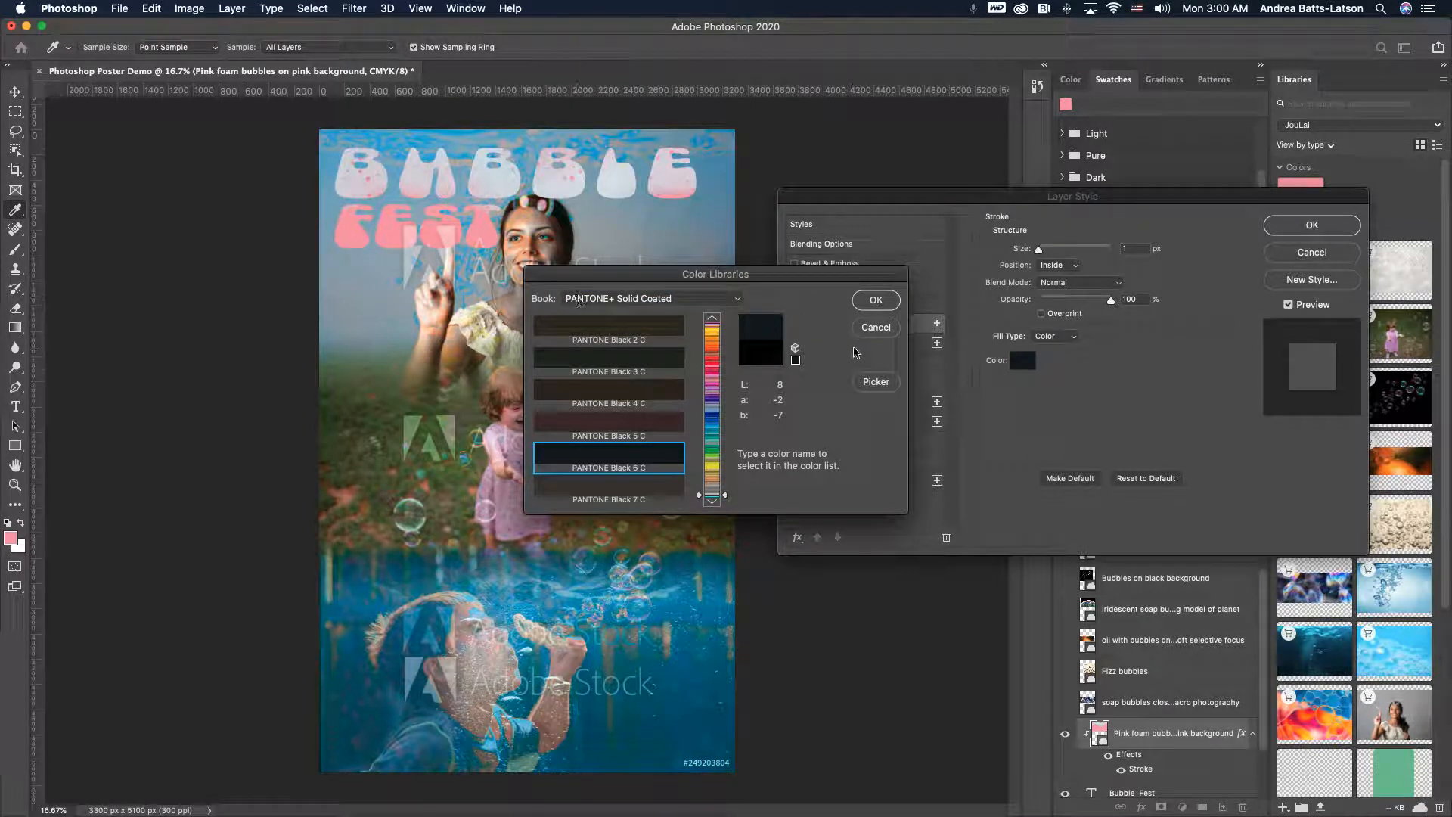
left_click(876, 335)
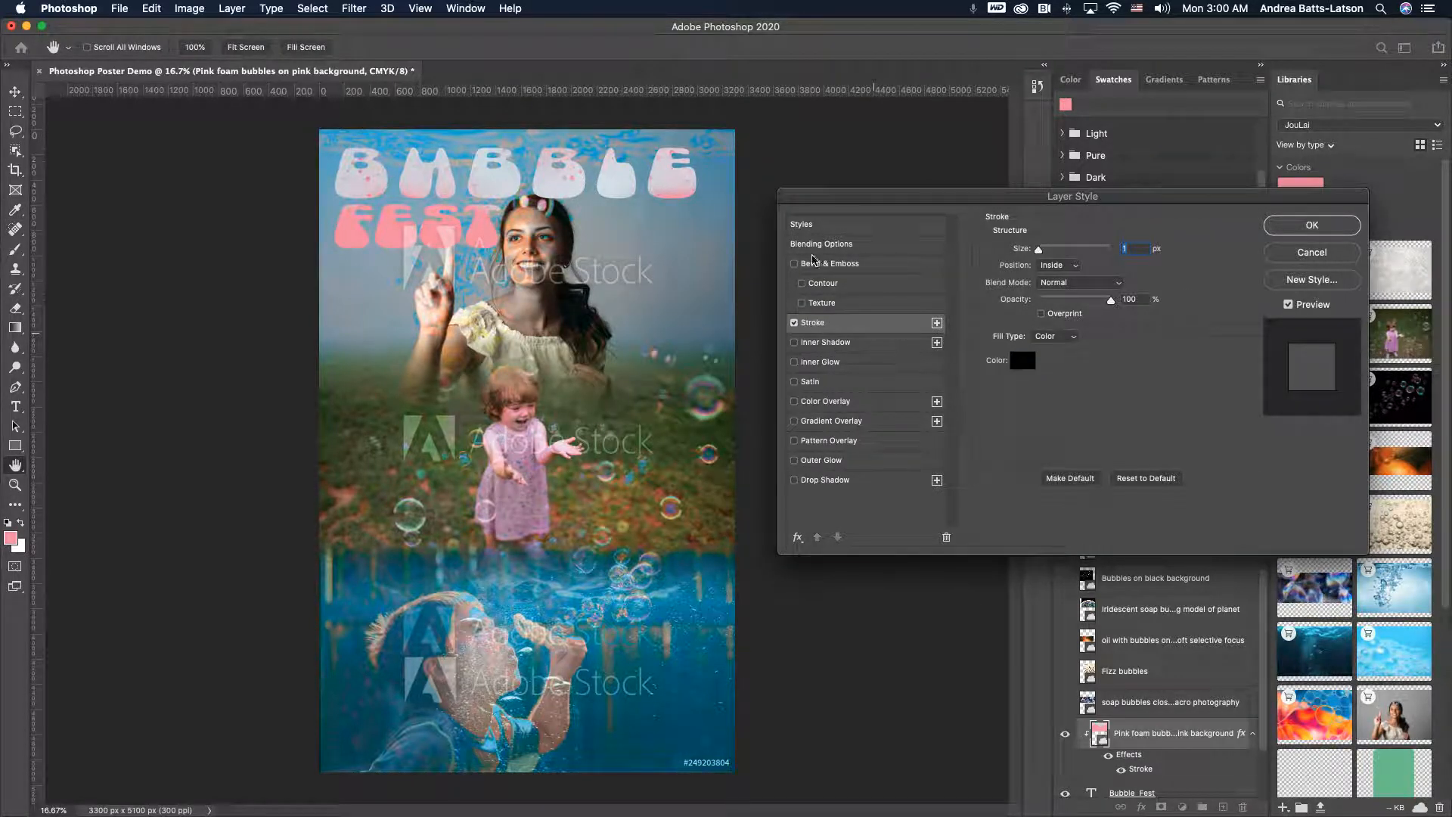
left_click(1021, 360)
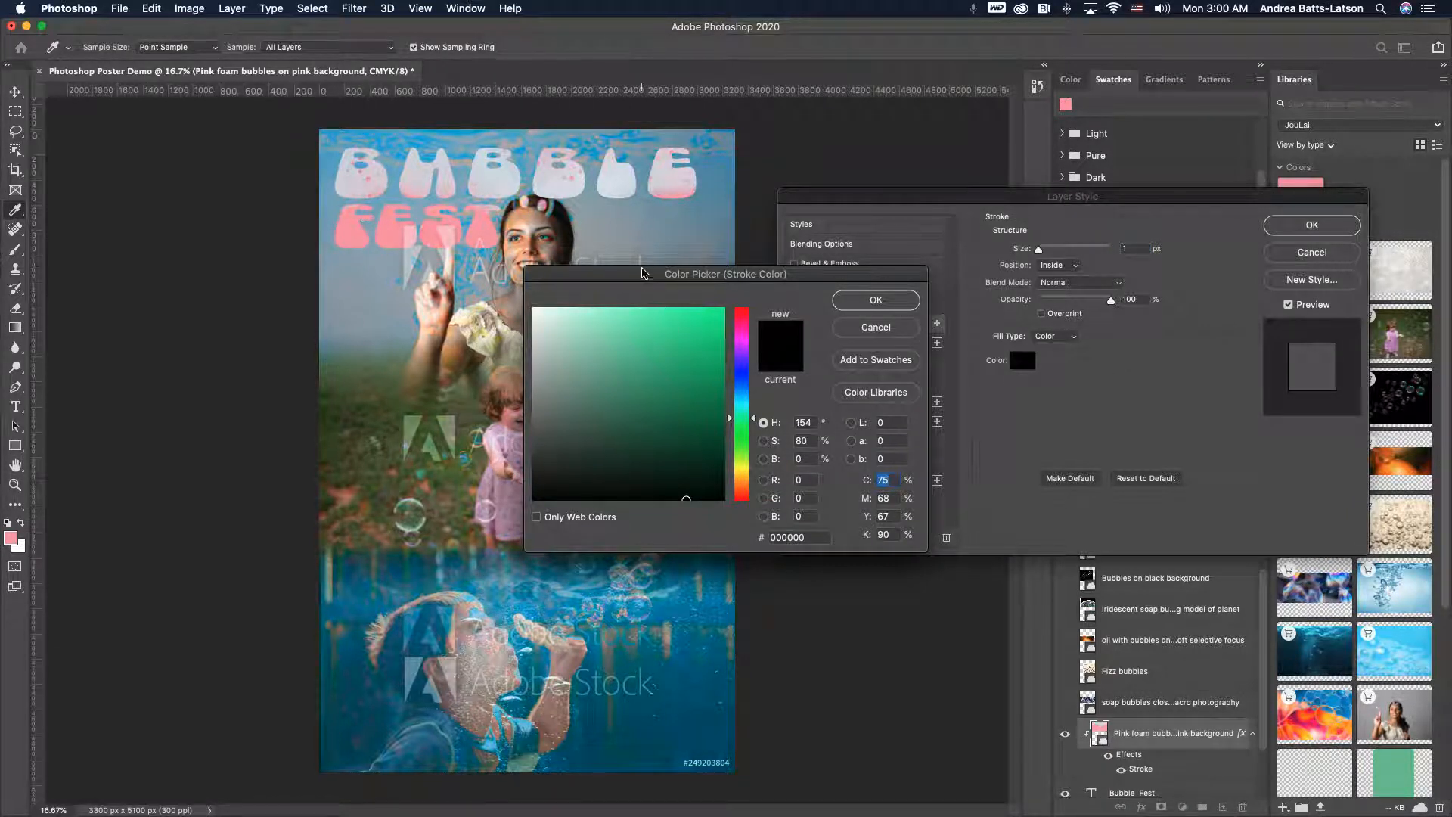
left_click_drag(640, 280, 727, 377)
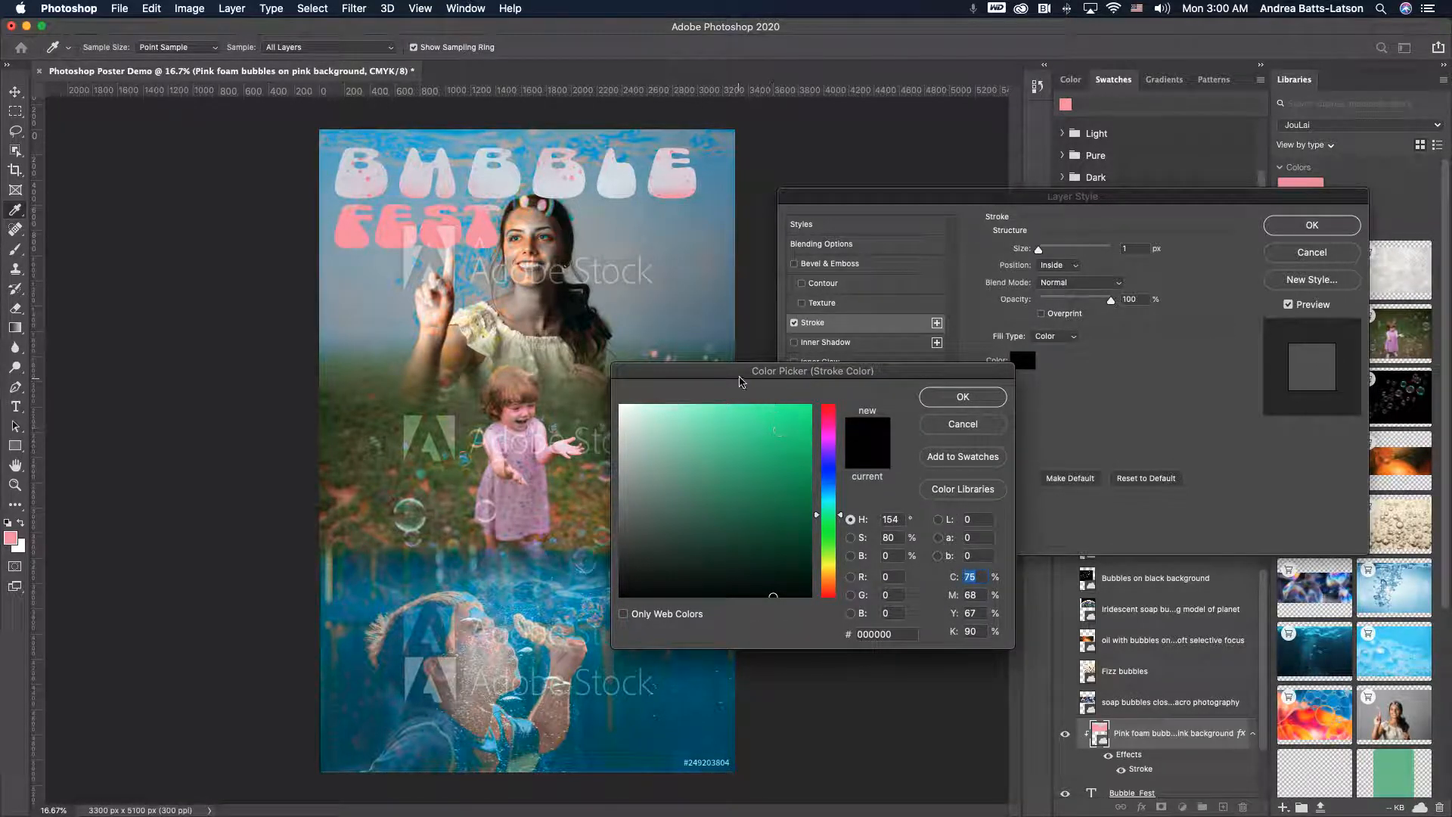
left_click(952, 419)
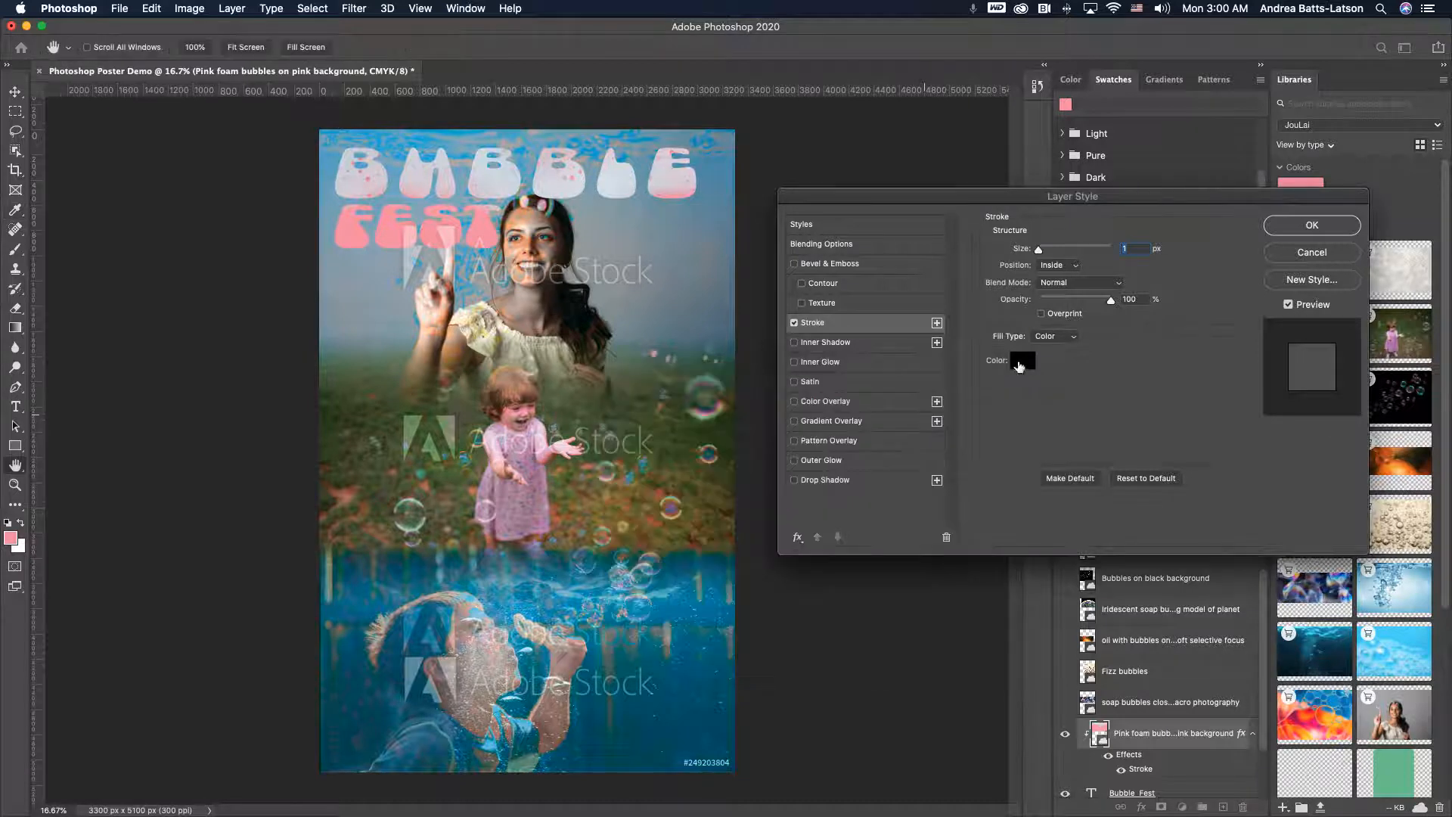
- Set the stroke color by sampling the pink of the FEST letters
left_click(1021, 362)
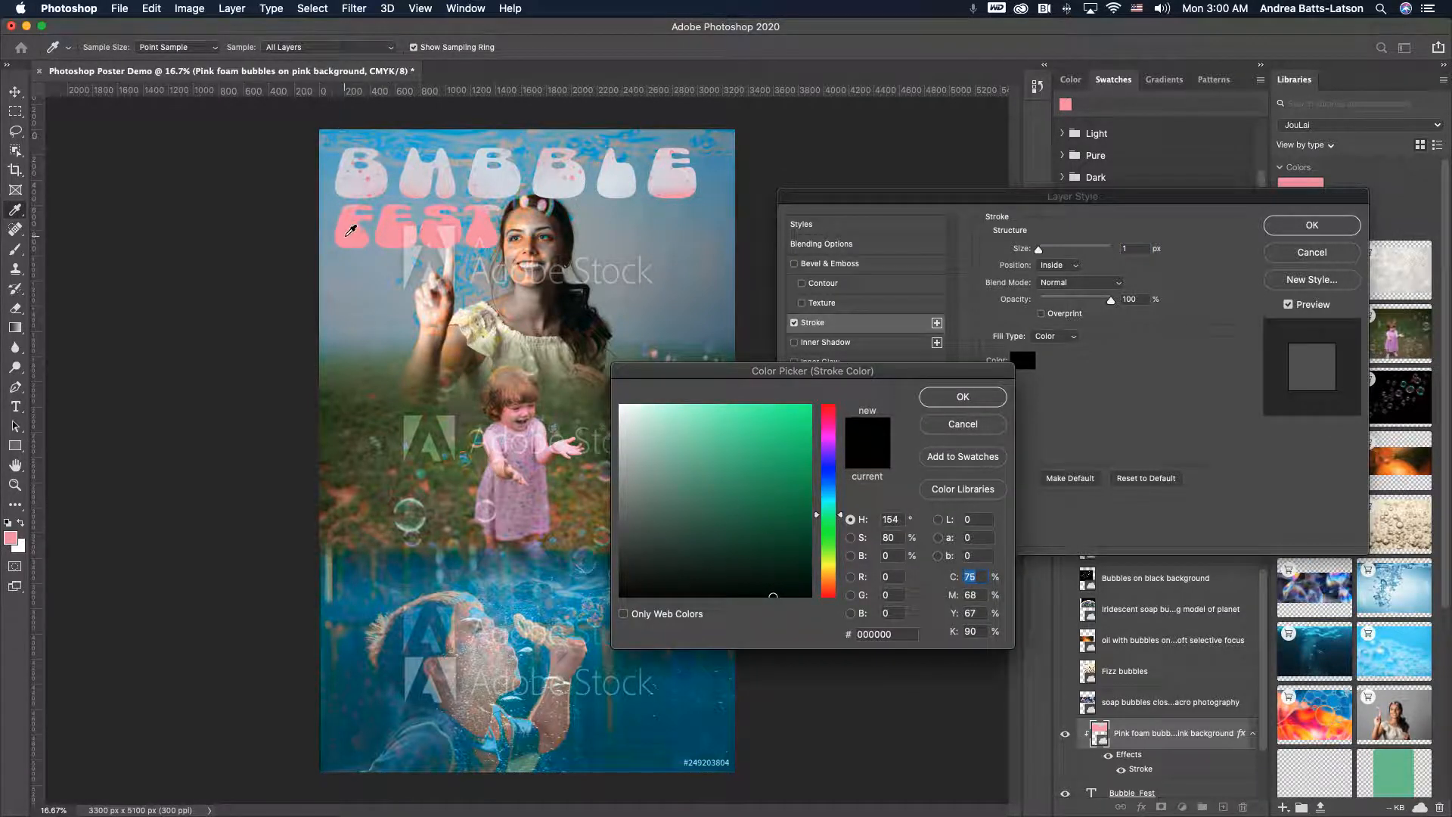
left_click(347, 234)
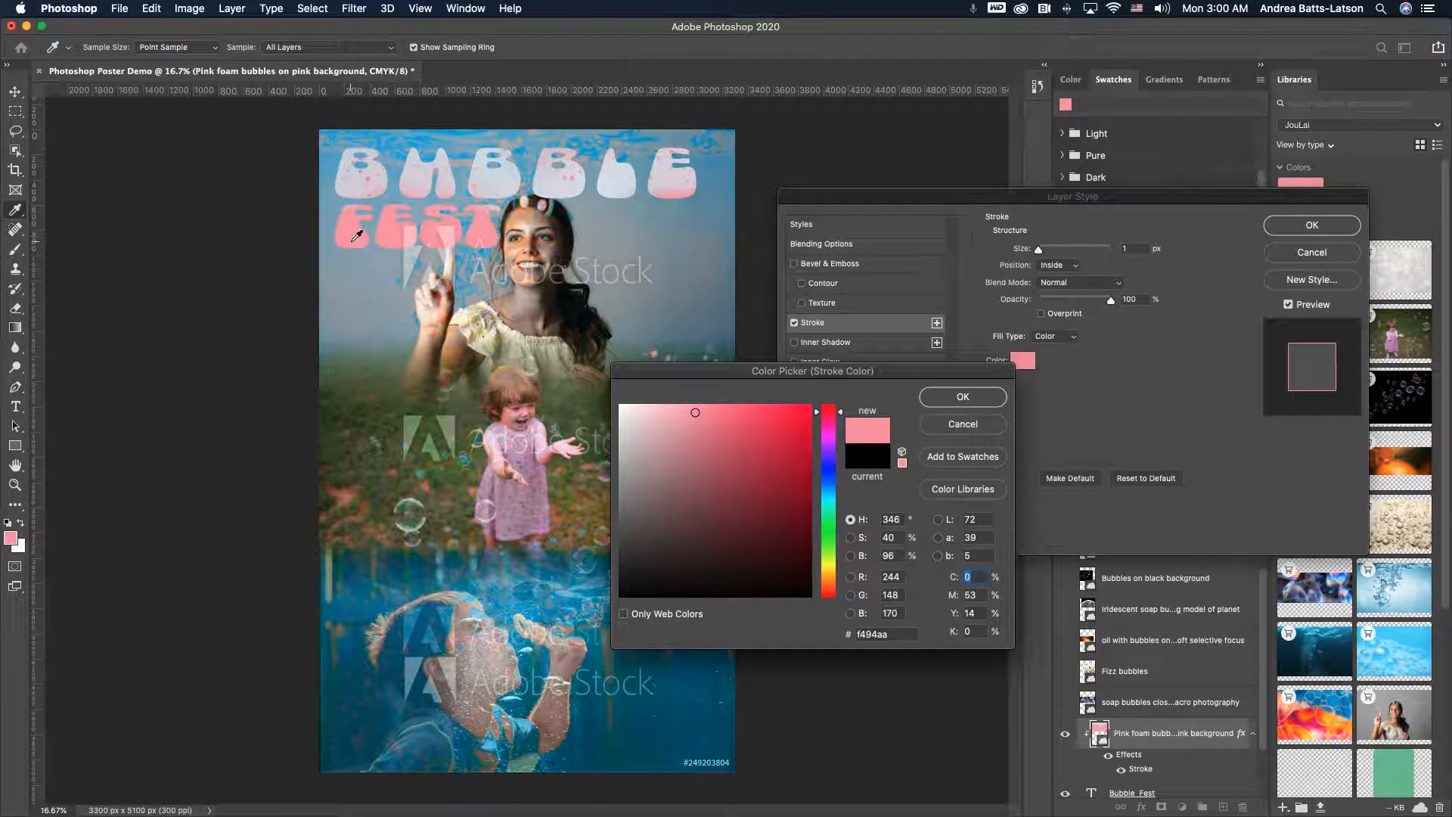
left_click(947, 401)
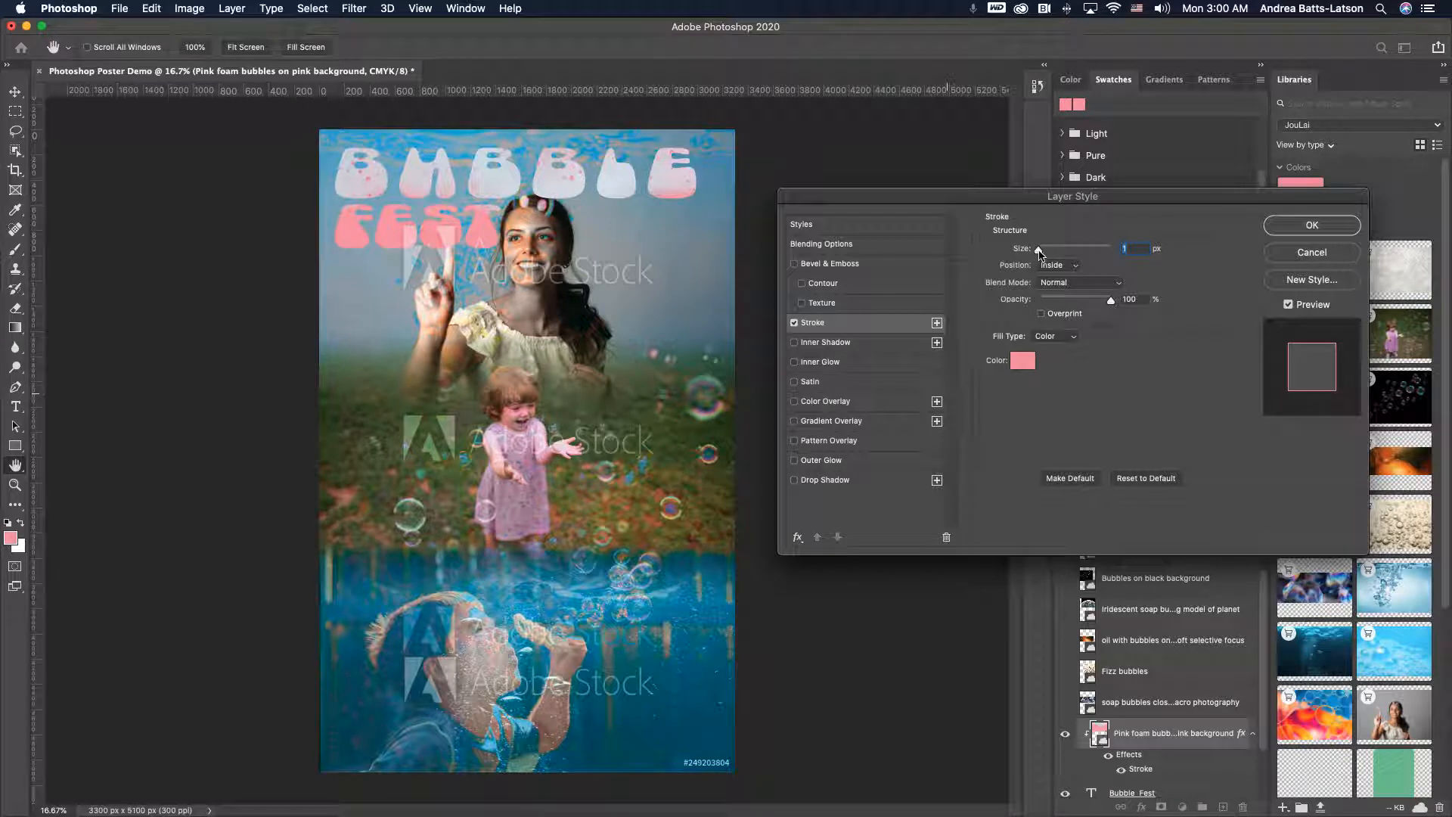
- Set the stroke size to 10 px and its position to Outside, then apply the layer style
left_click_drag(1042, 252, 1048, 252)
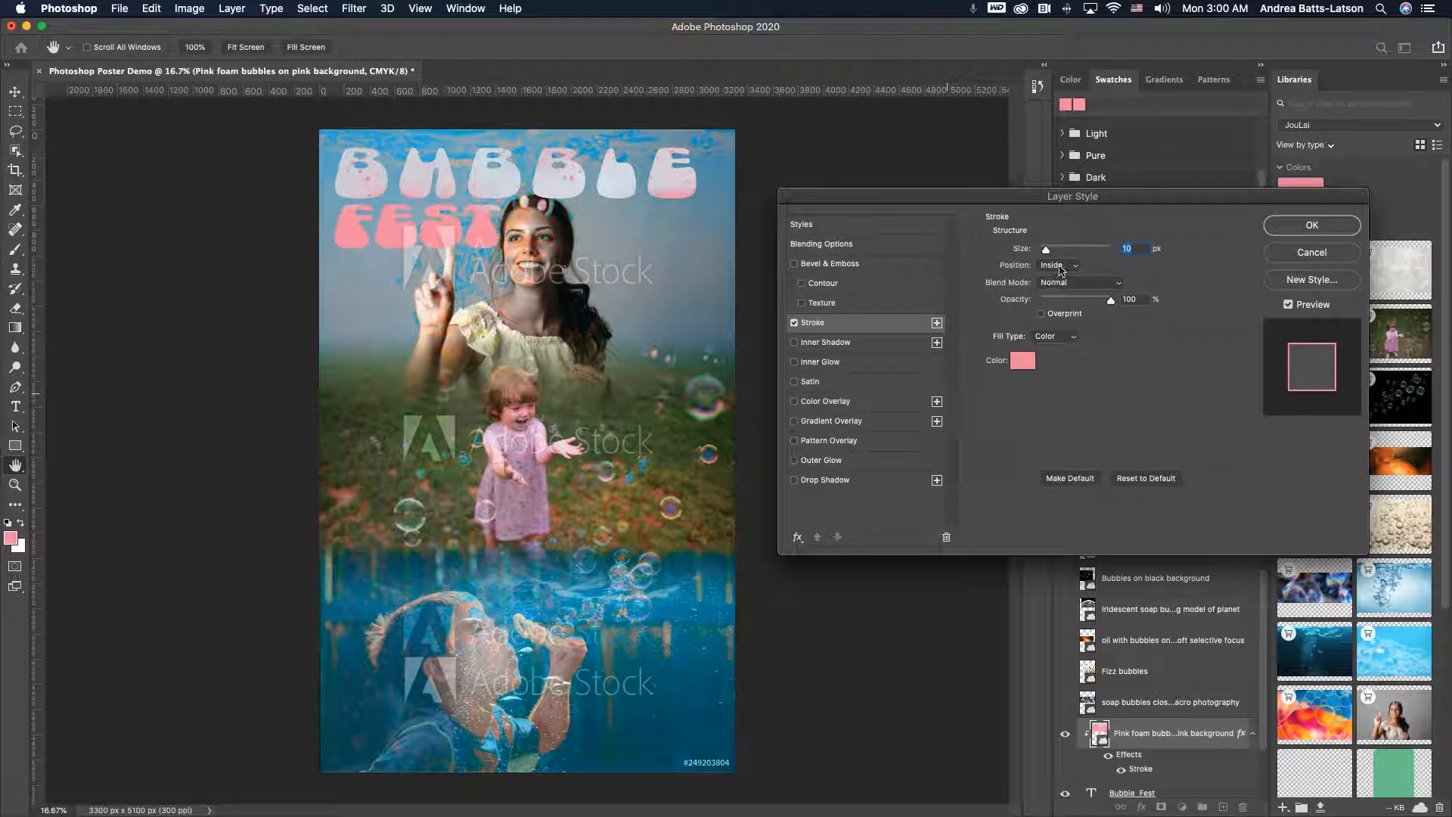
left_click(1062, 269)
left_click(1058, 253)
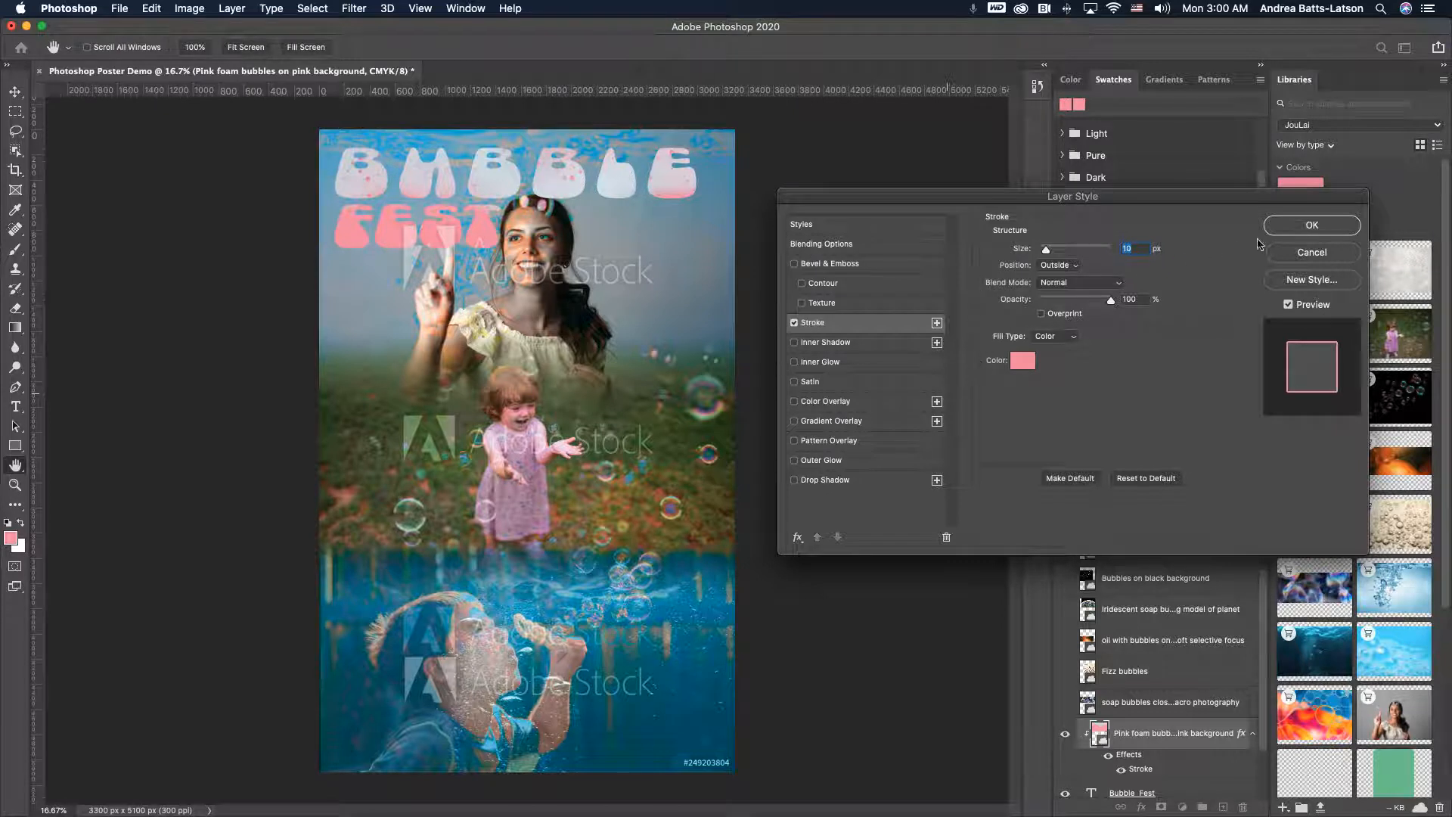
left_click(1304, 227)
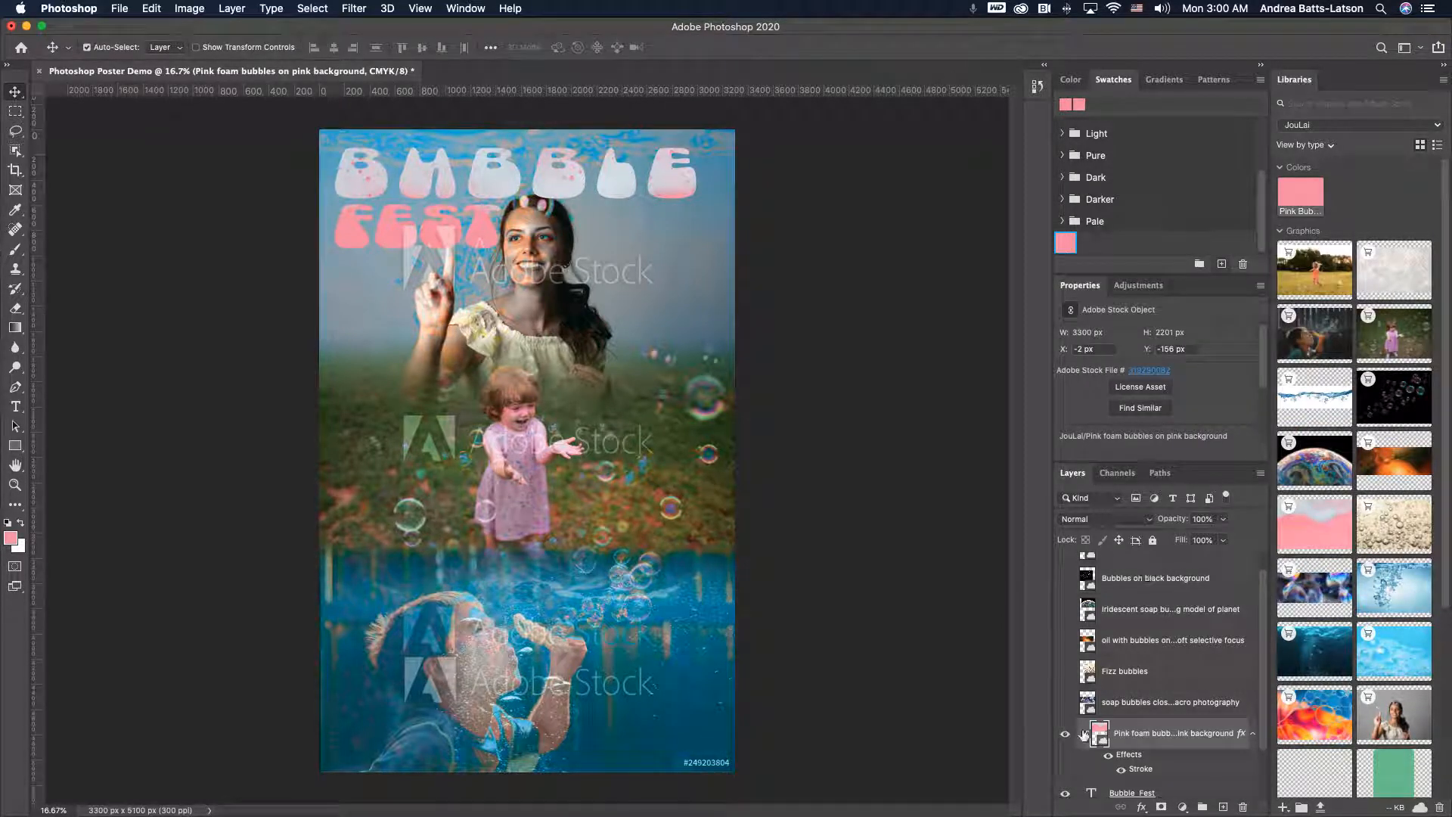
- Move the stroke effect from the Pink foam bubbles layer onto the Bubble Fest text layer
scroll(1133, 742, "down", 3)
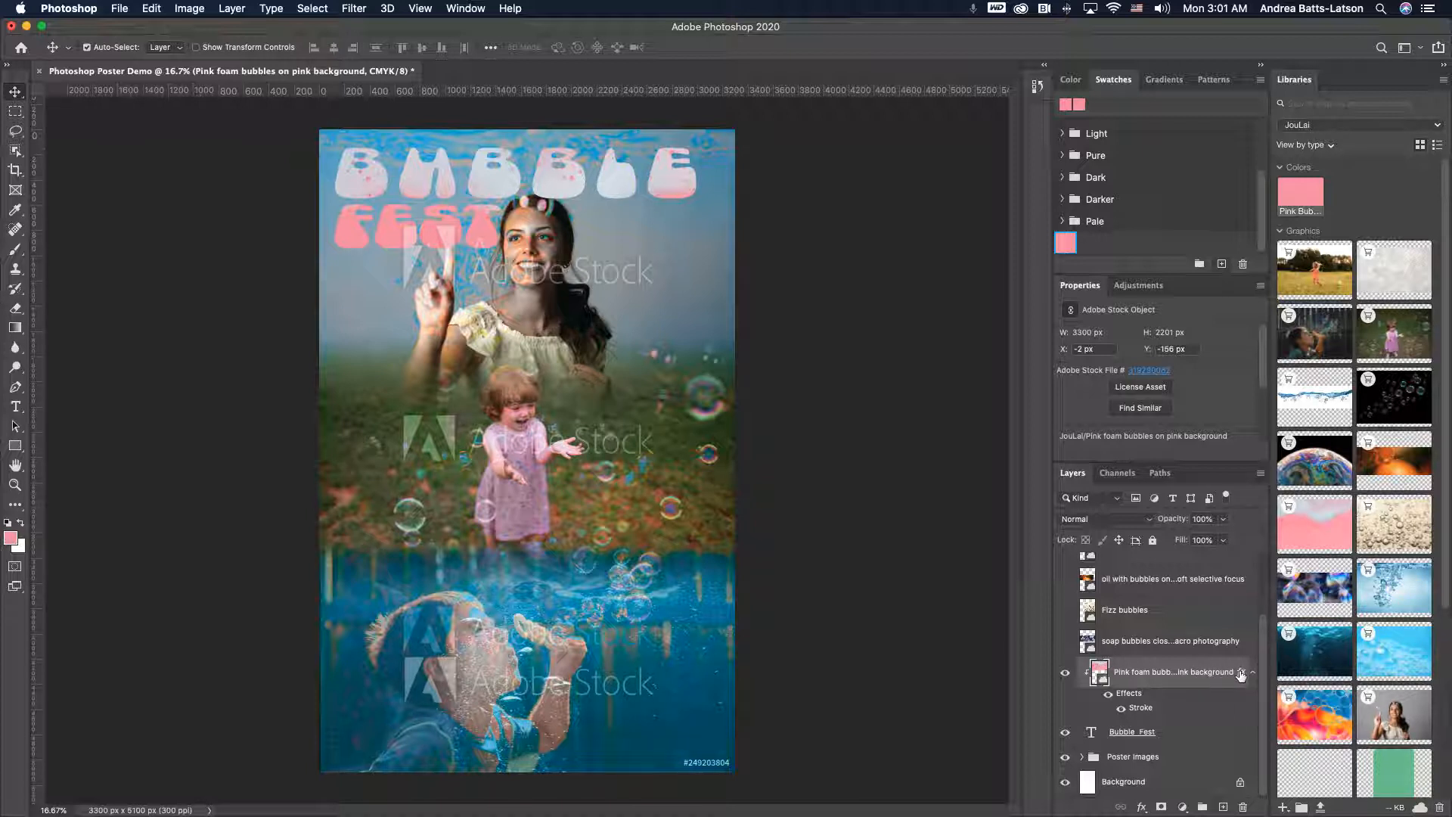
left_click_drag(1241, 675, 1220, 735)
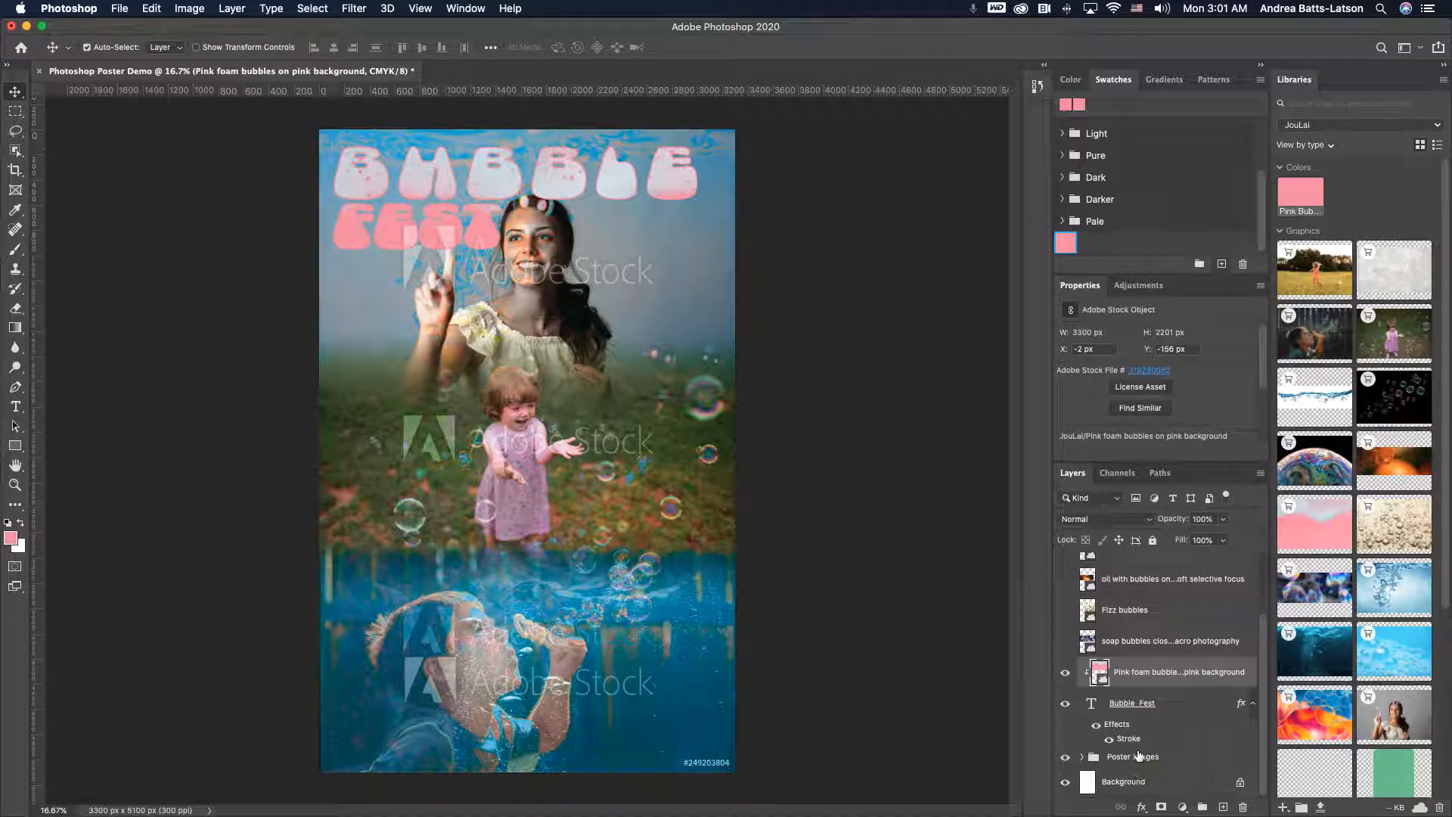
key("super+z")
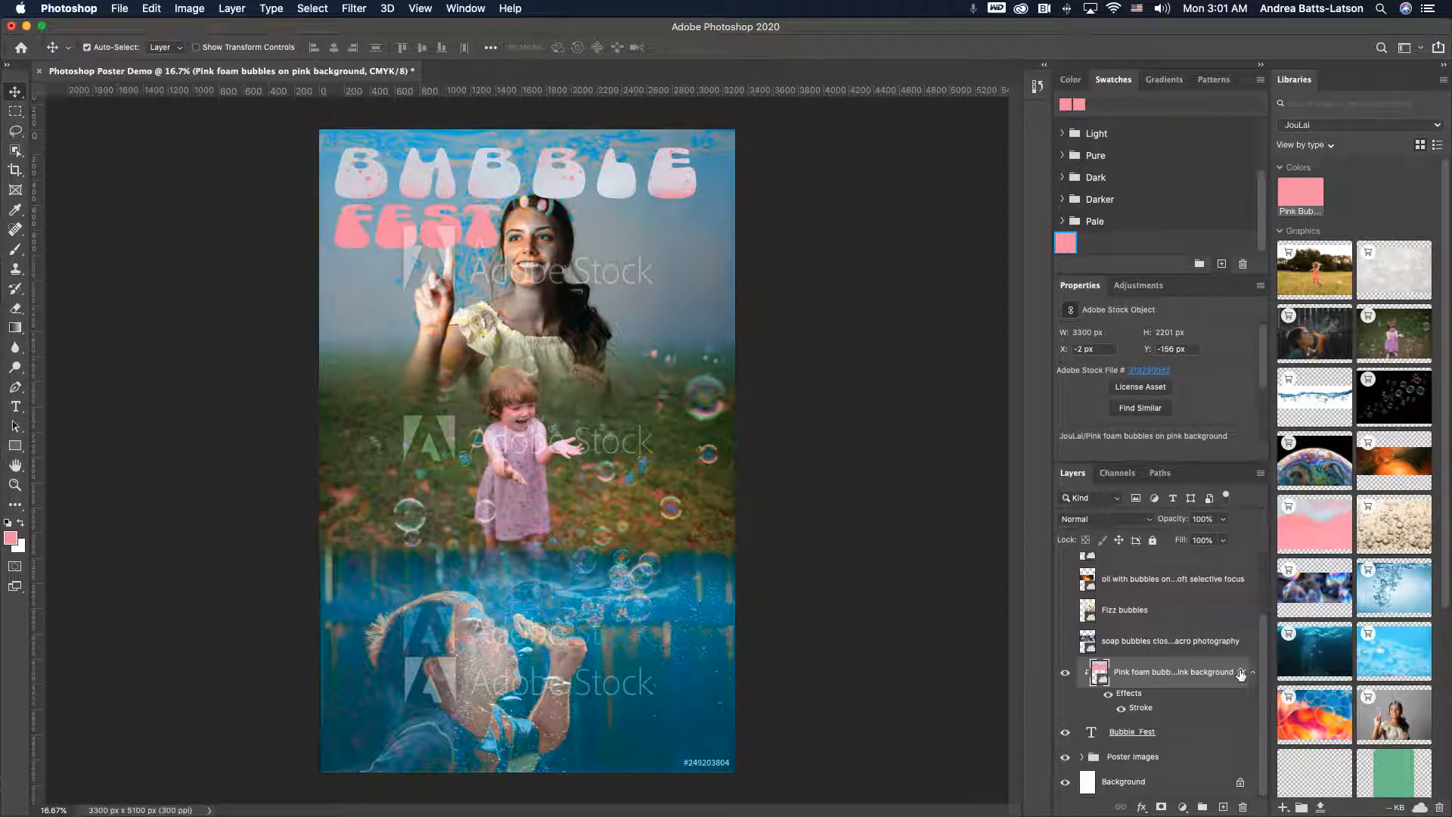
left_click_drag(1241, 674, 1146, 744)
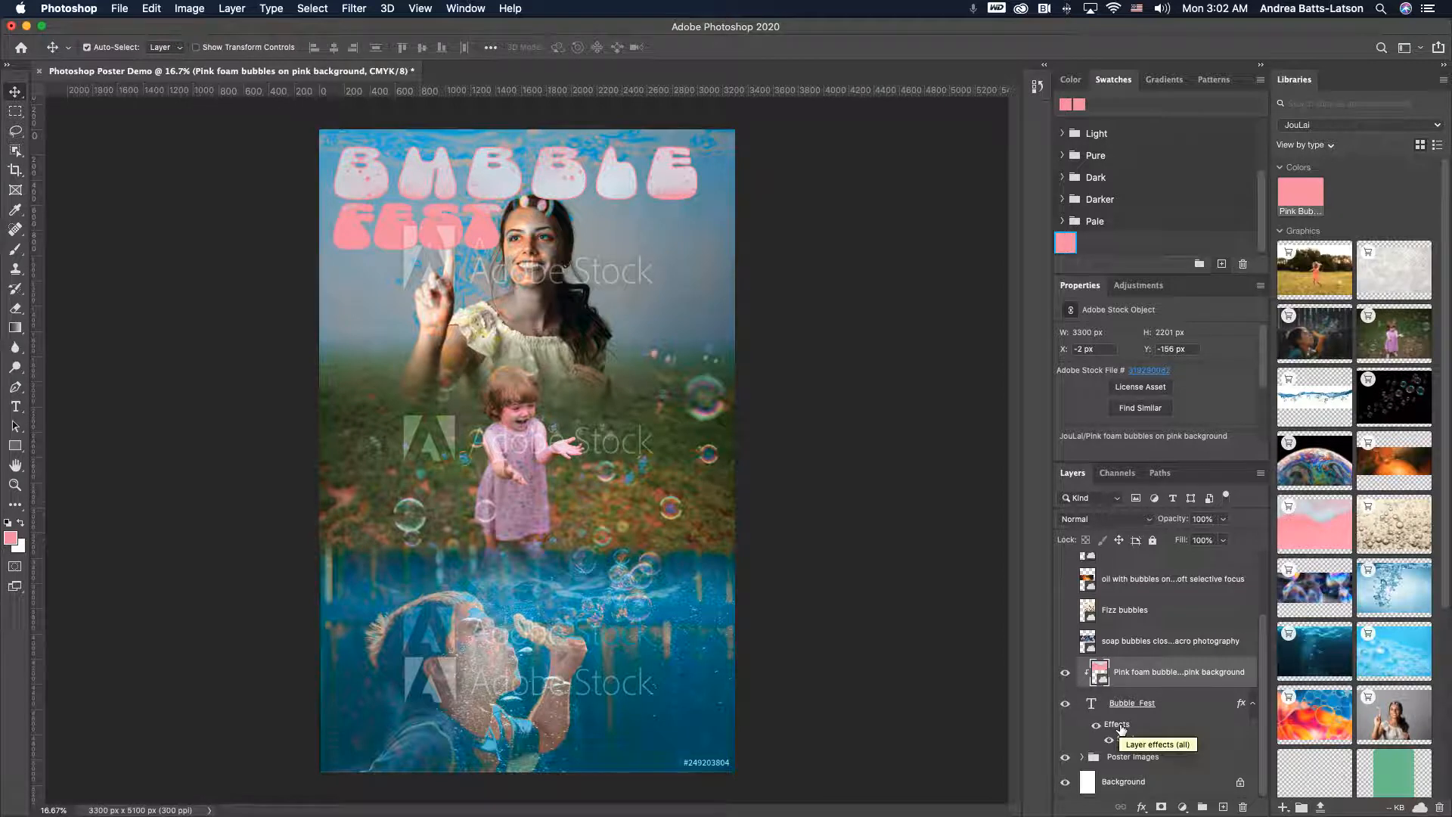
- Open the Bubble Fest layer's stroke effect and set its size to 15 px
left_click(1124, 739)
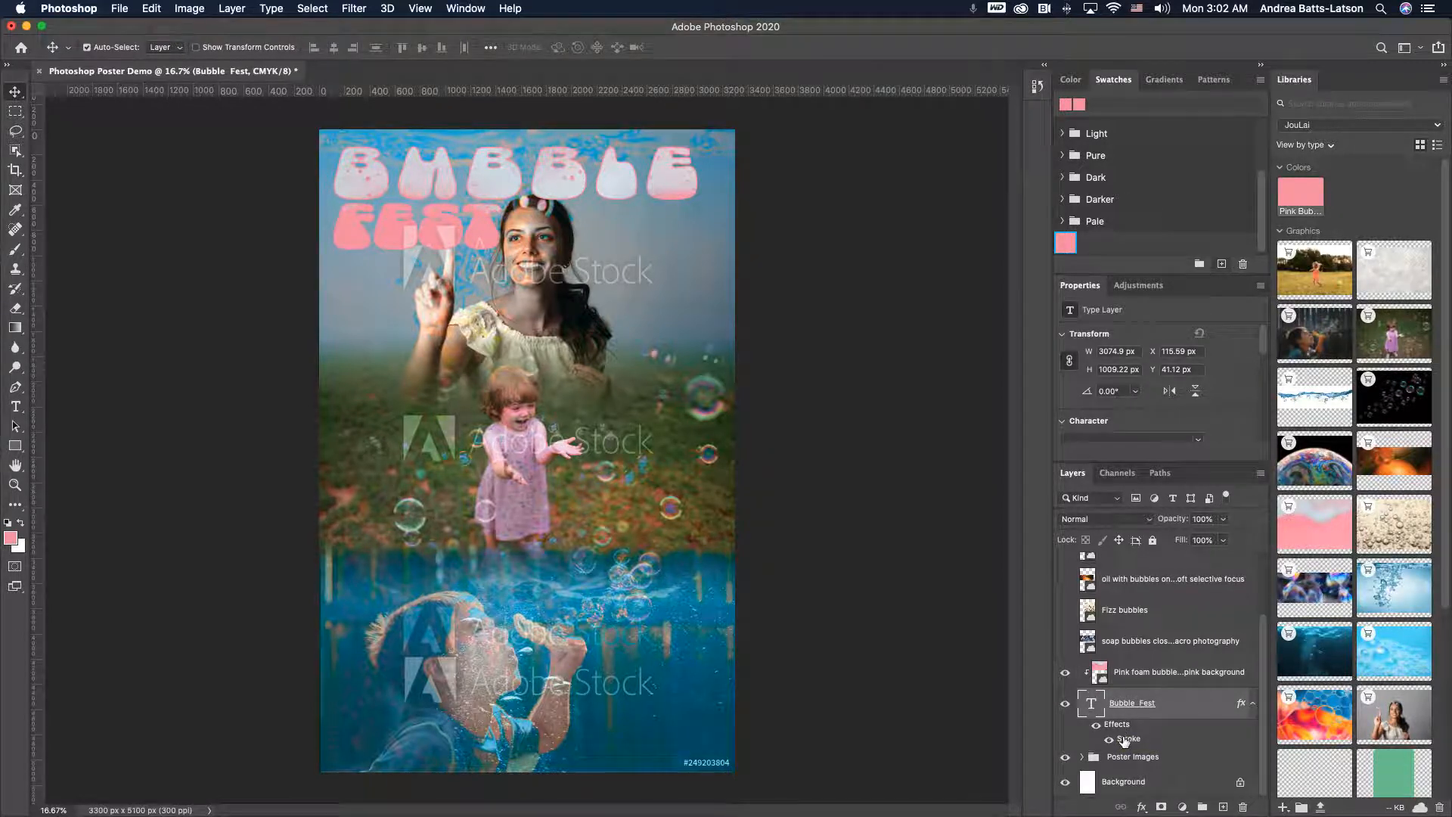
double_click(1124, 739)
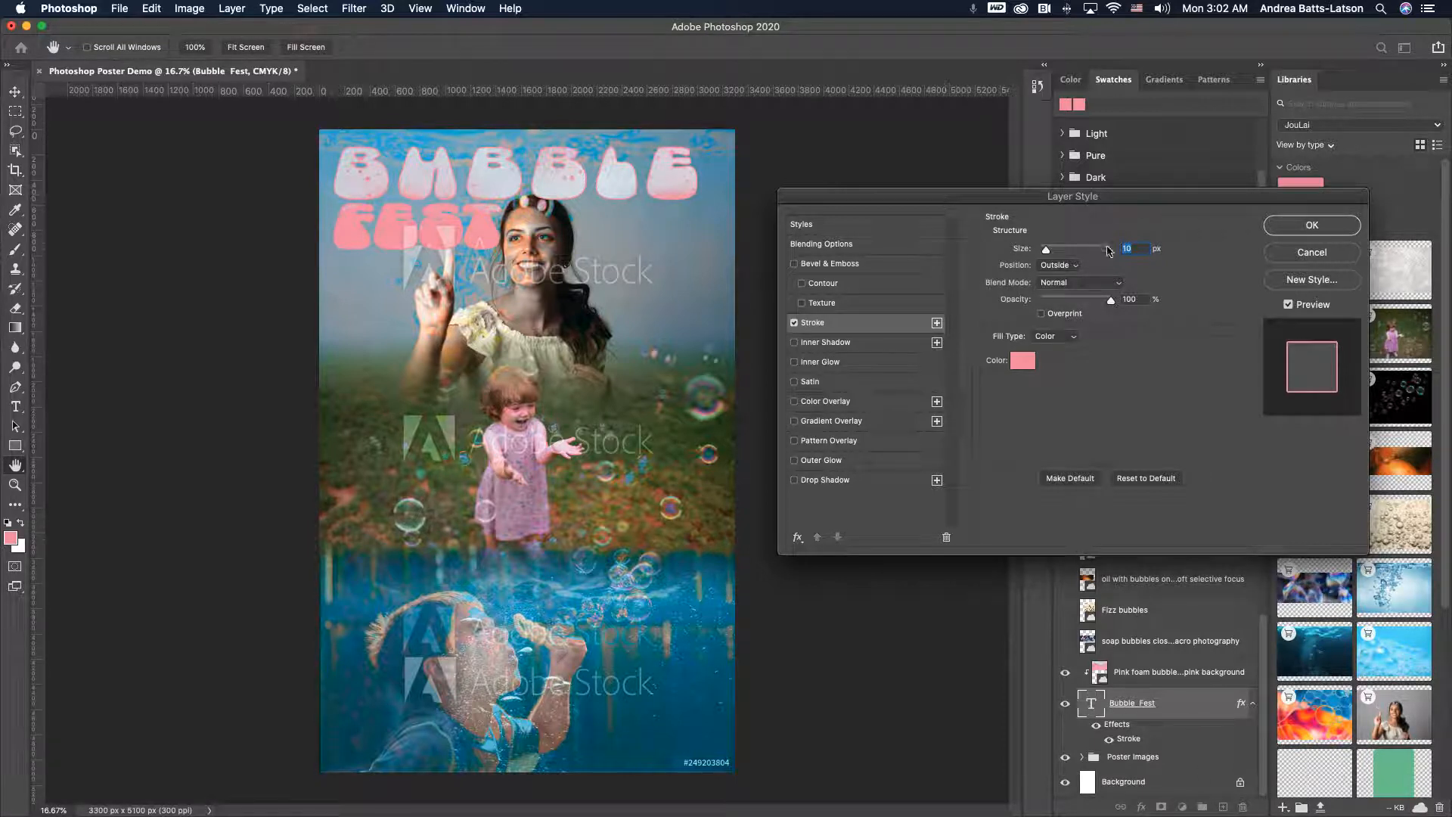
left_click_drag(1046, 250, 1047, 253)
left_click_drag(1046, 252, 1047, 253)
type("15")
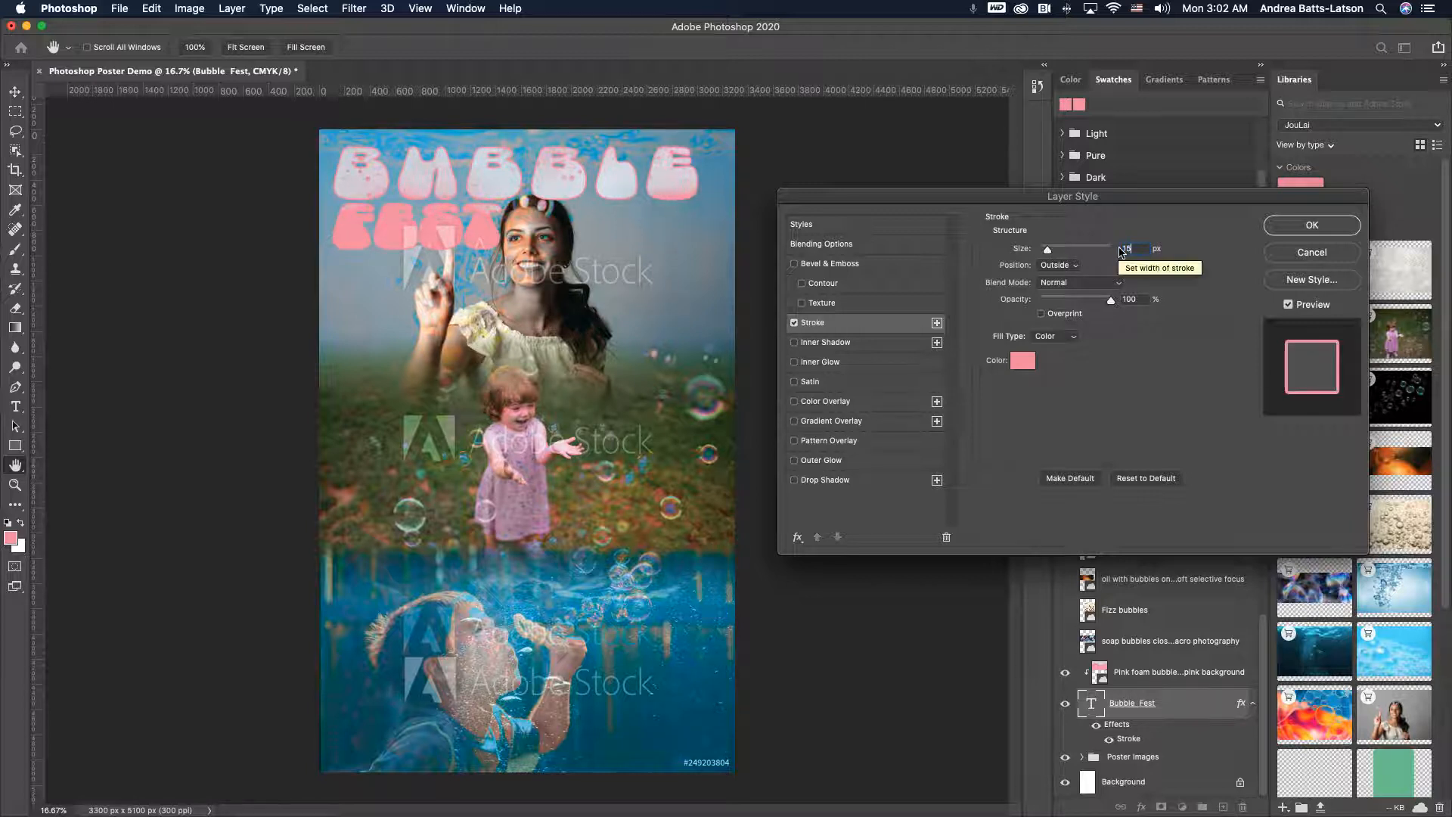
key("Tab")
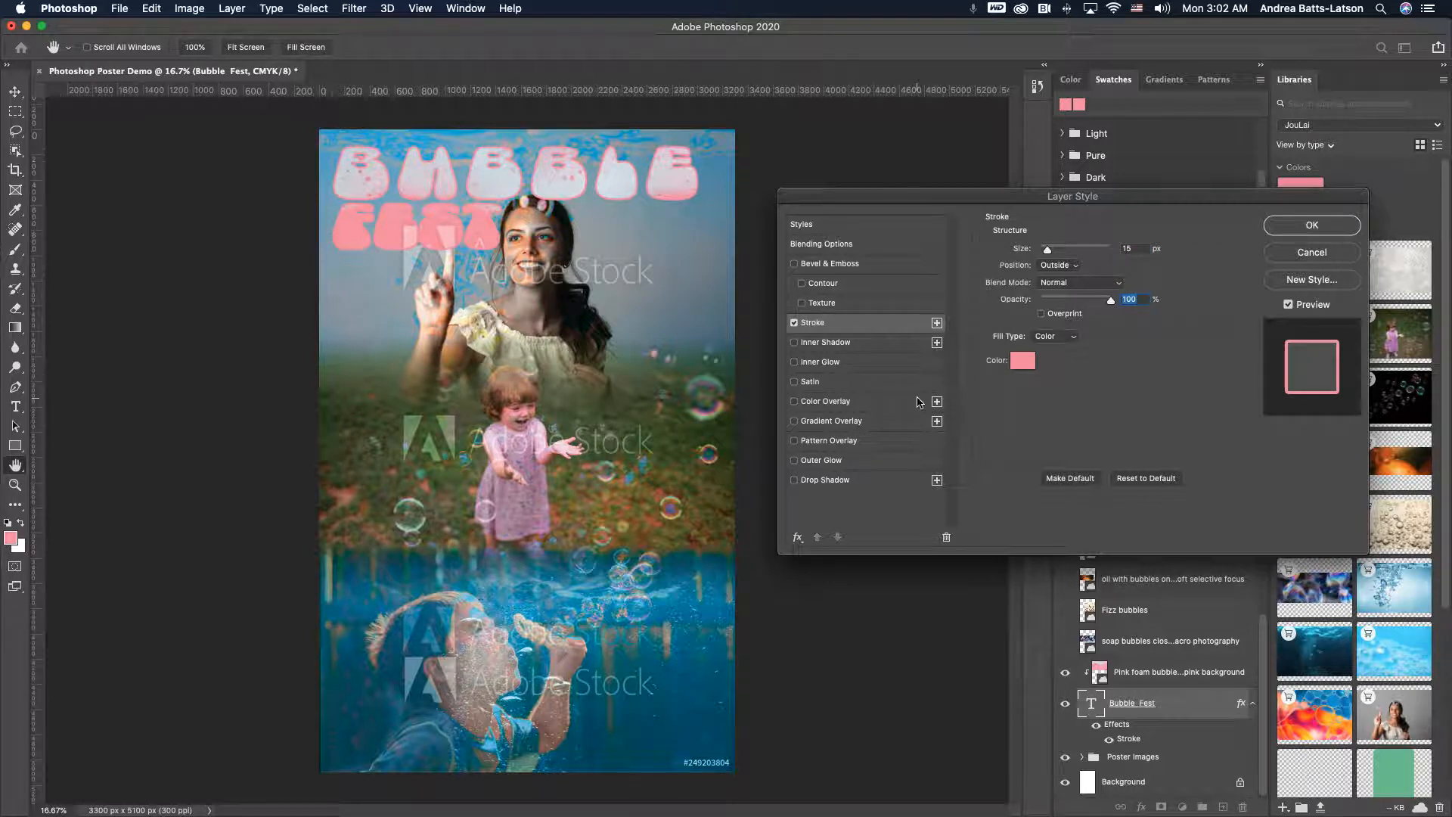
- Change the stroke color to a darker pink and apply the layer style
left_click(1024, 363)
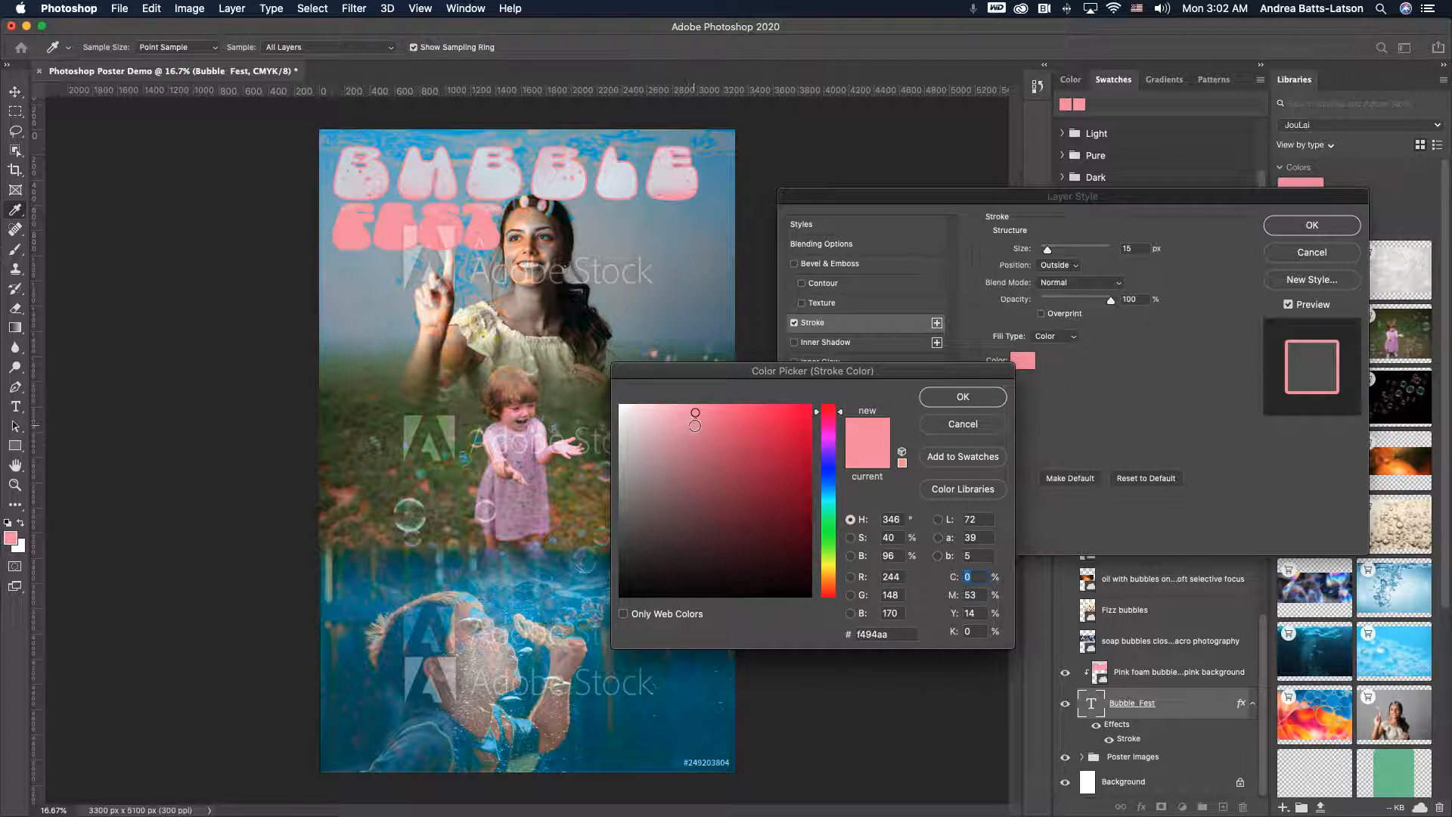
left_click(695, 432)
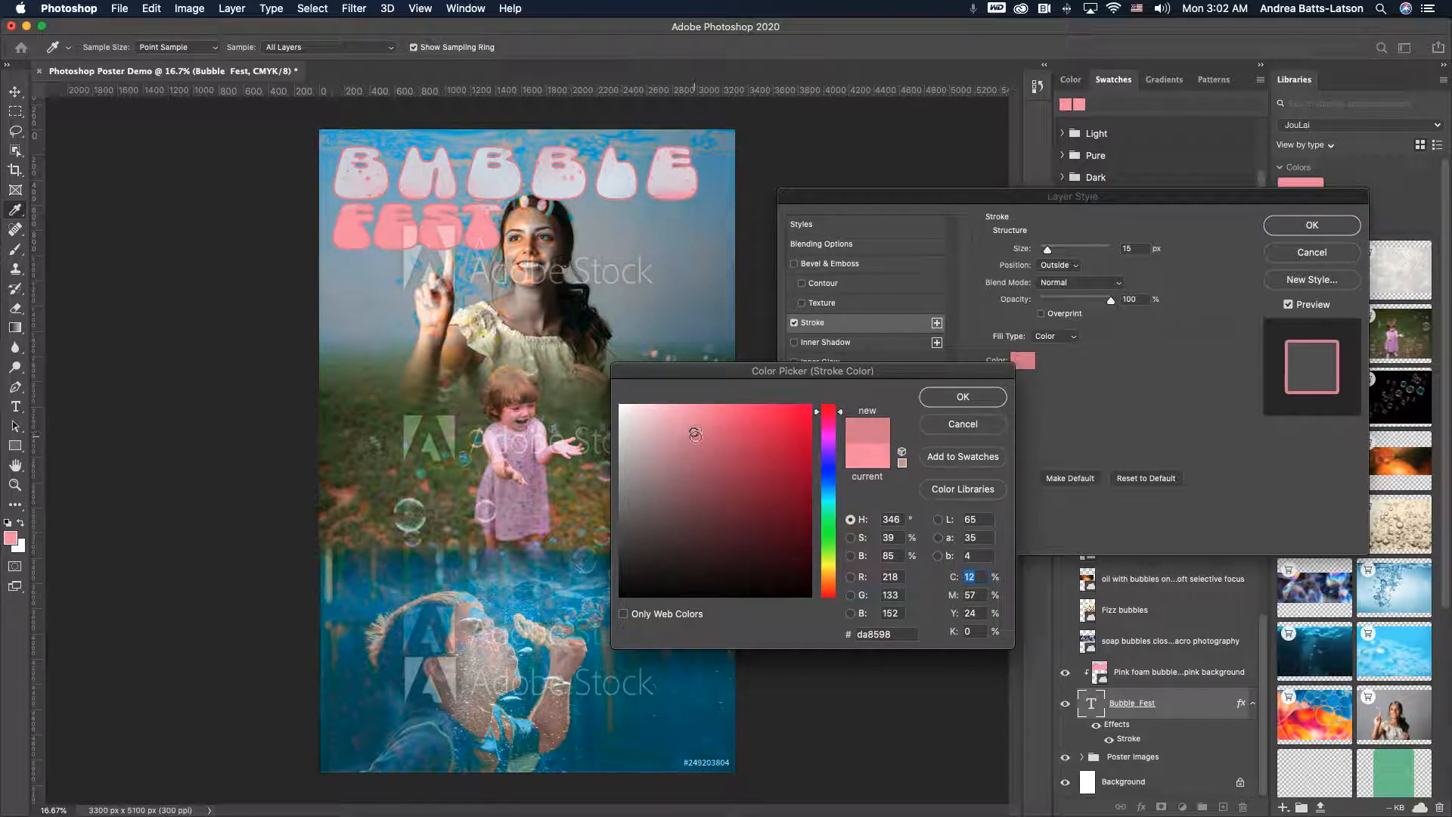
left_click(700, 432)
left_click(705, 433)
left_click(713, 428)
left_click(713, 432)
left_click(713, 434)
left_click(713, 442)
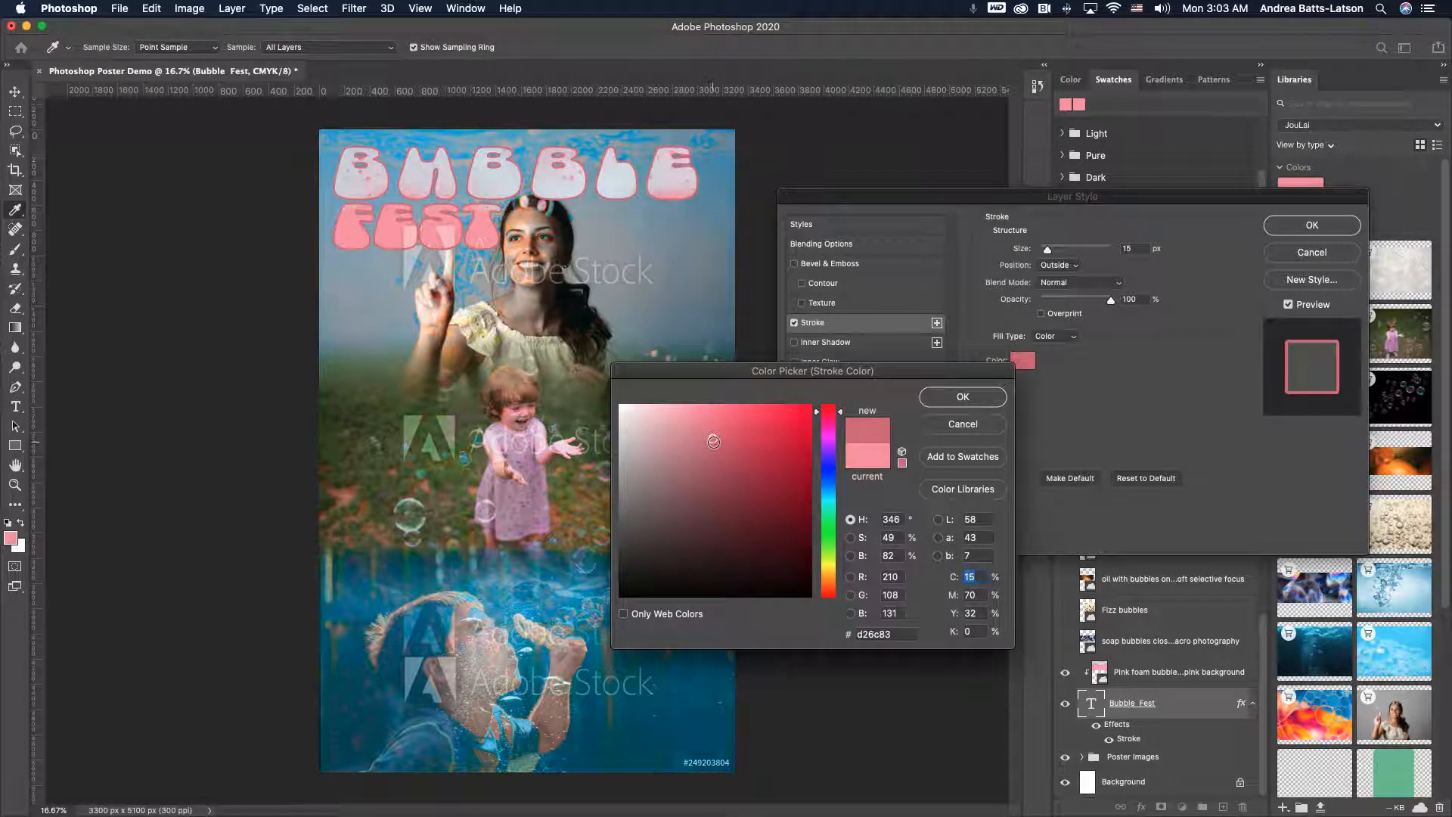
left_click(713, 446)
left_click(946, 407)
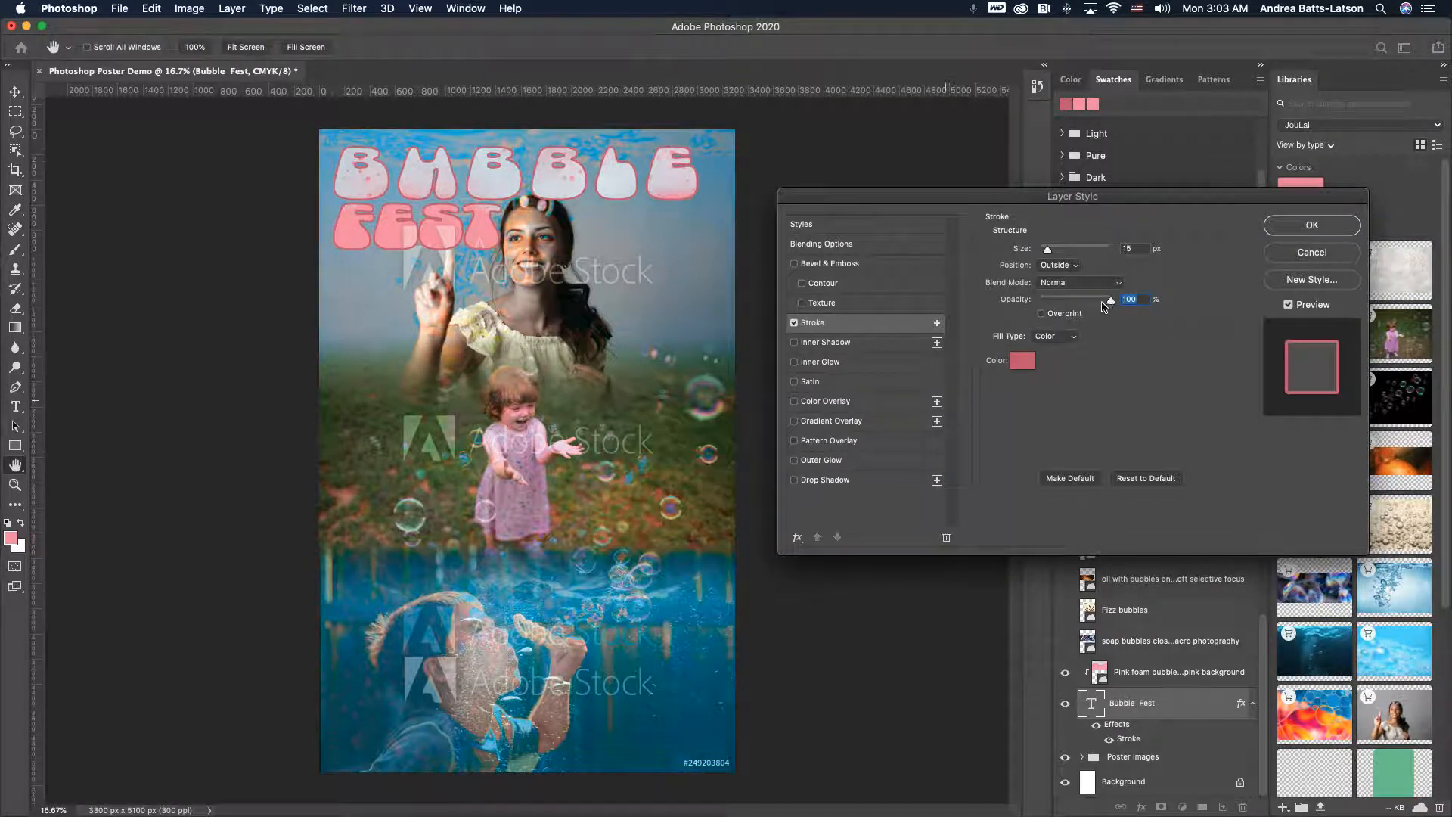
left_click(1298, 228)
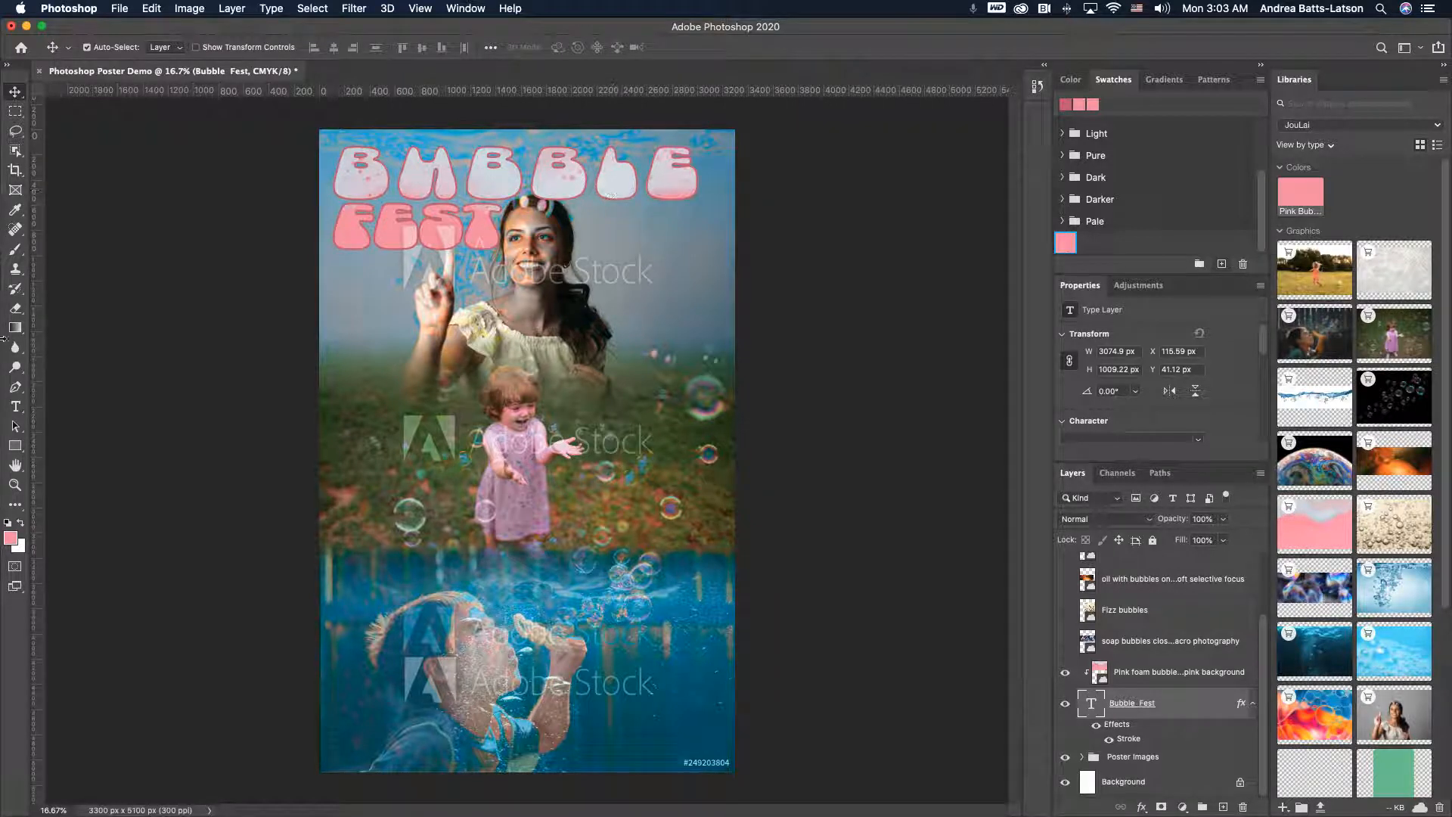
- Create a new text layer beside the title and set its font size to 72 pt
left_click(16, 407)
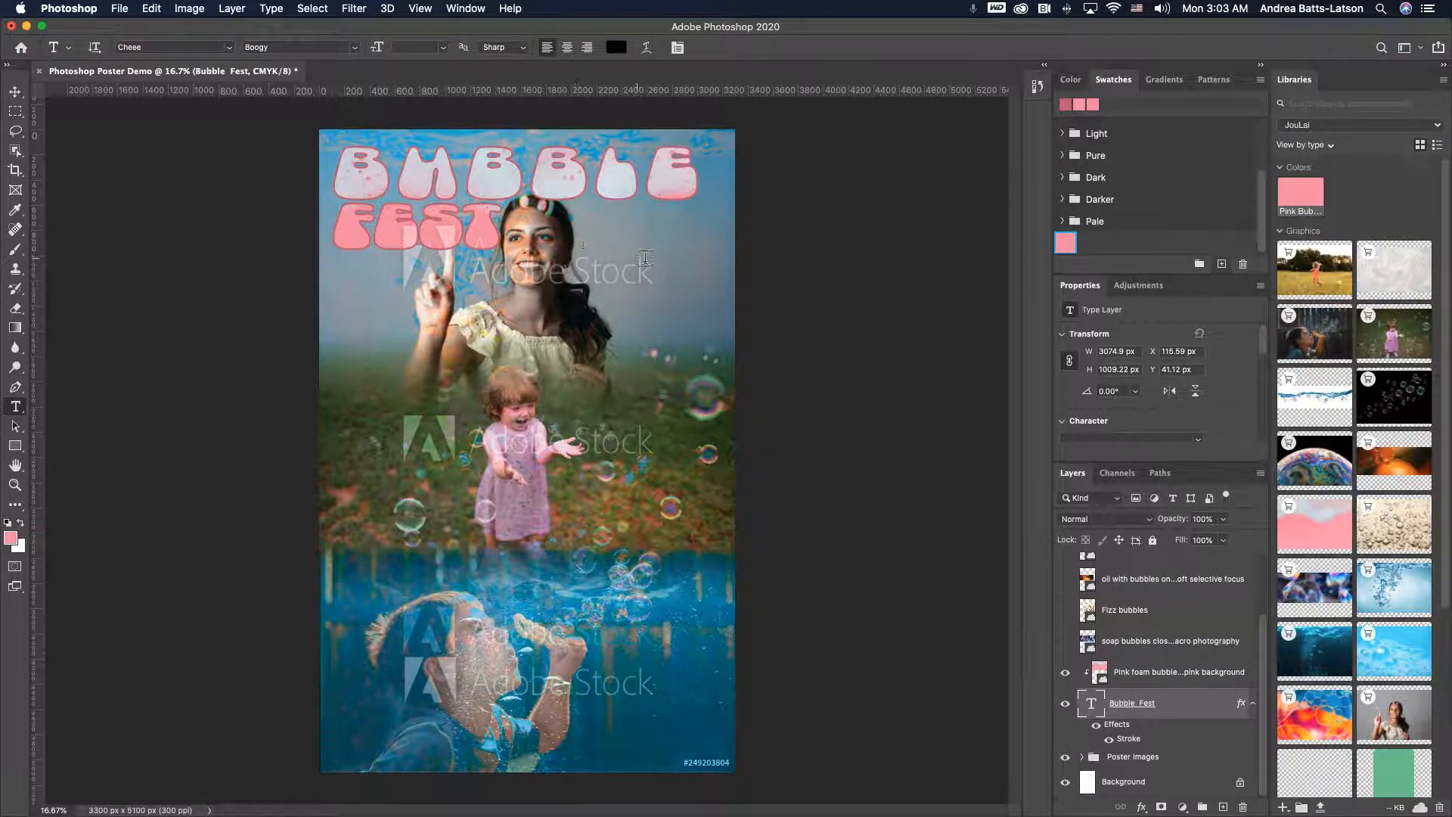
left_click(615, 254)
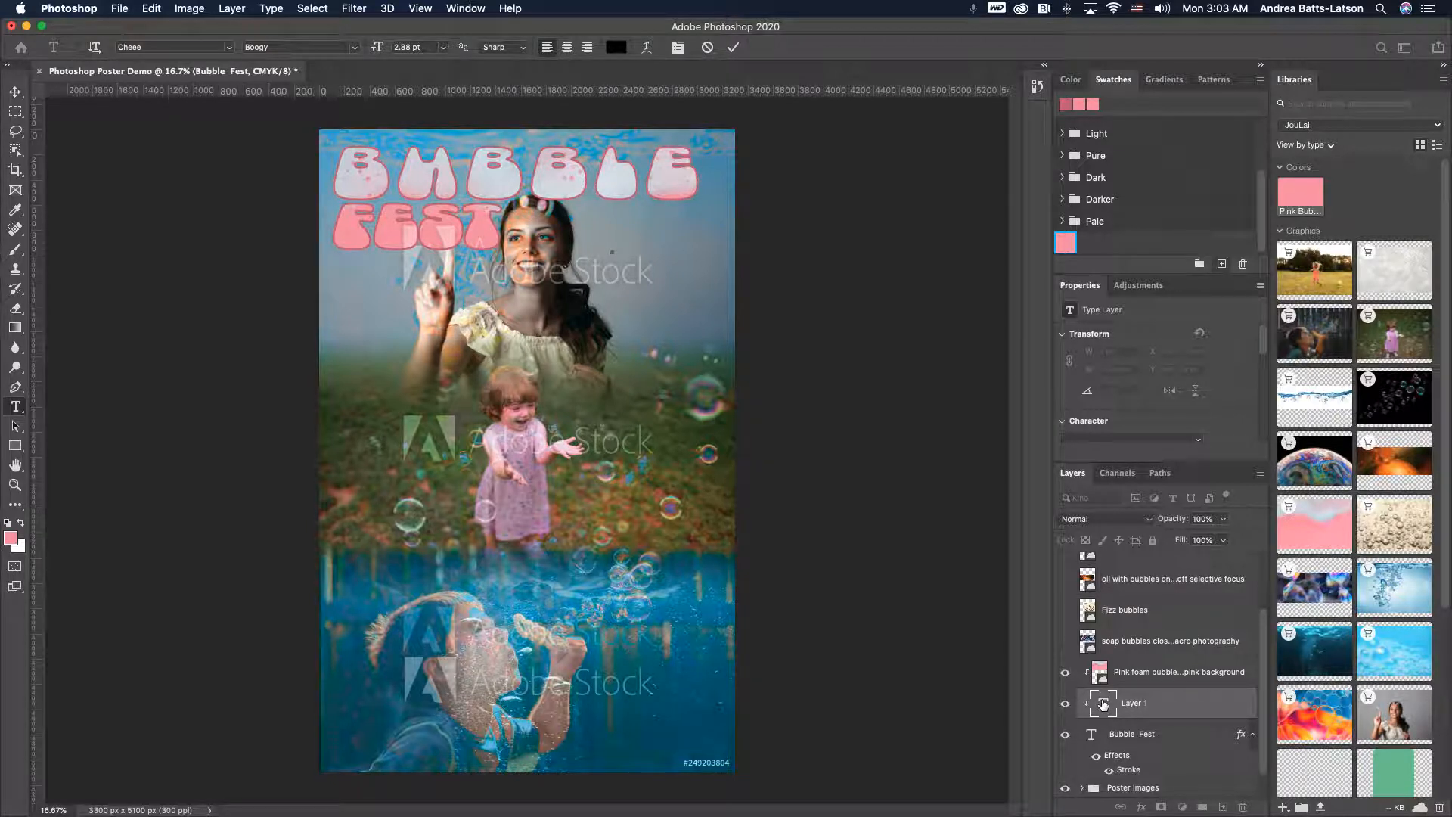
left_click(1103, 705)
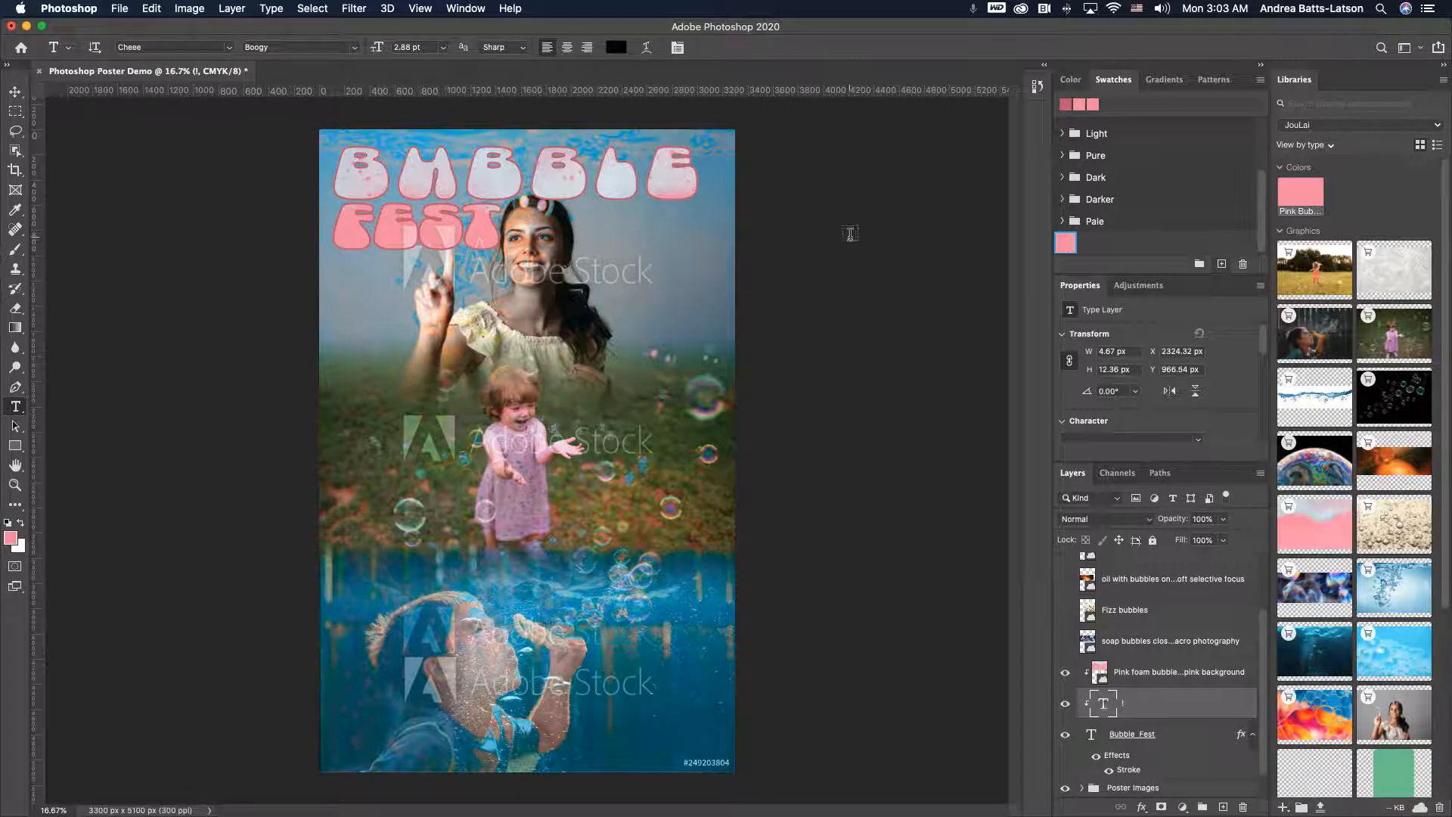
left_click(443, 47)
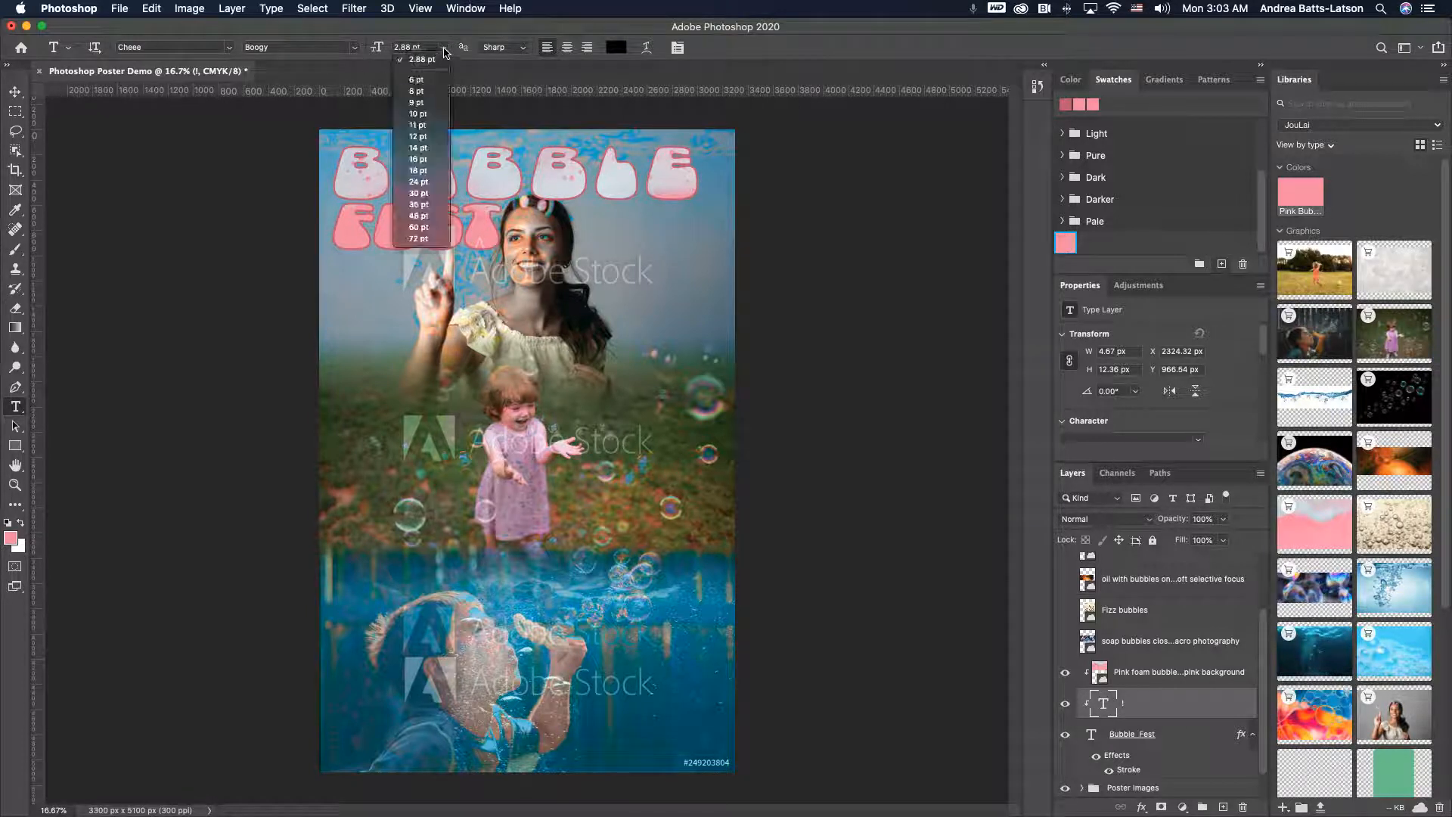
left_click(414, 238)
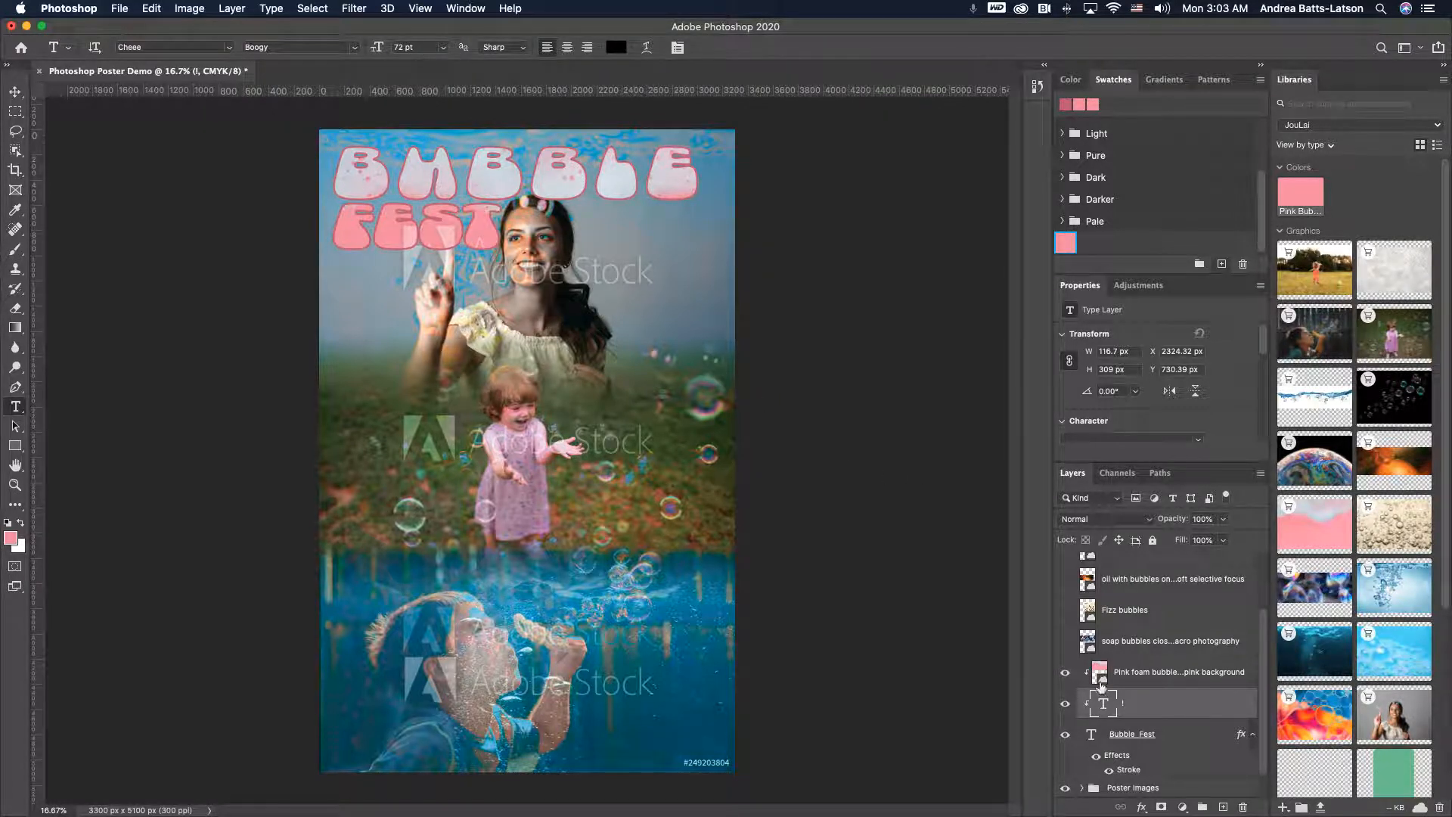
- Set the new text's color to dark green, #15724a
double_click(1101, 709)
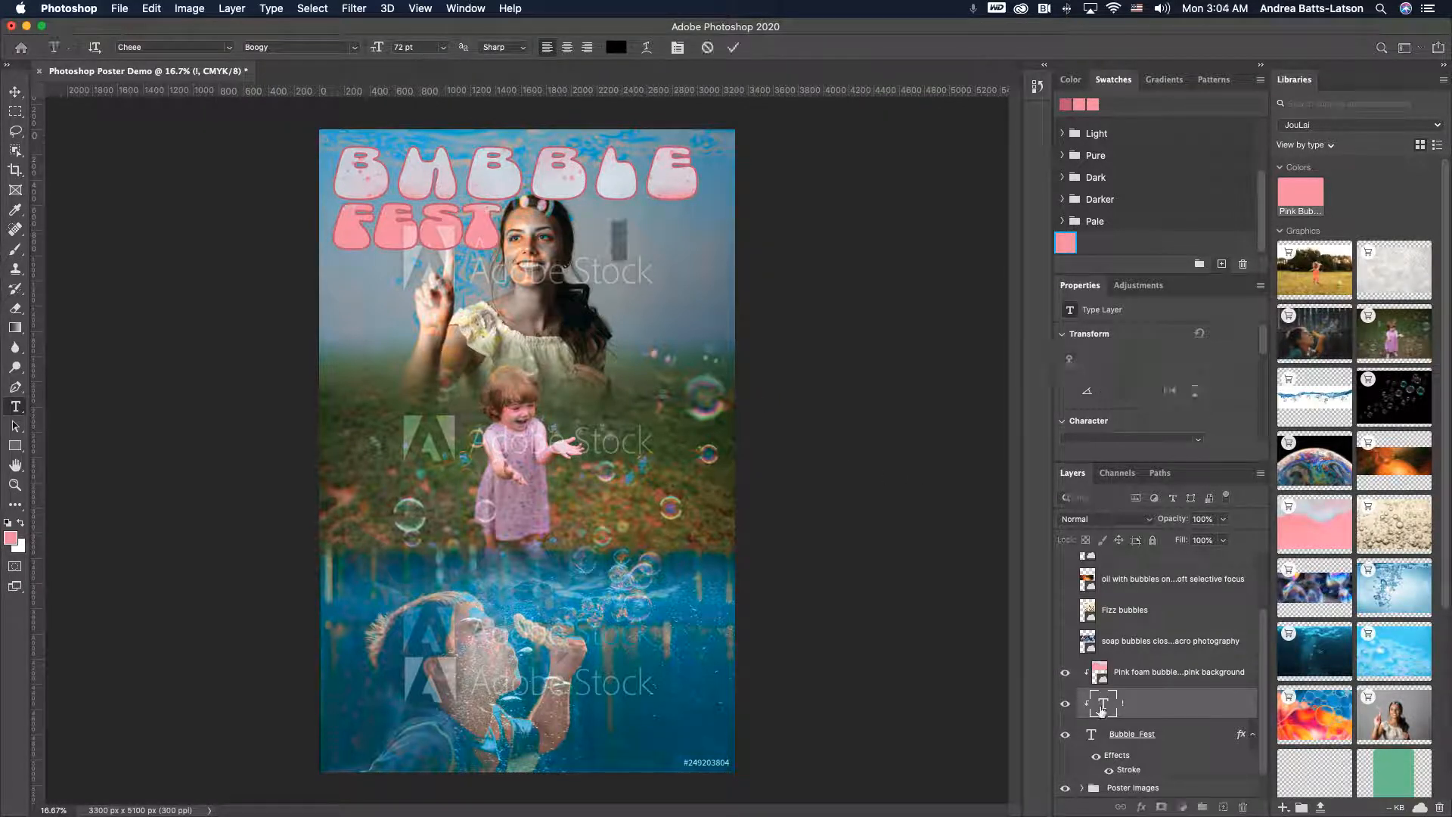
left_click(616, 47)
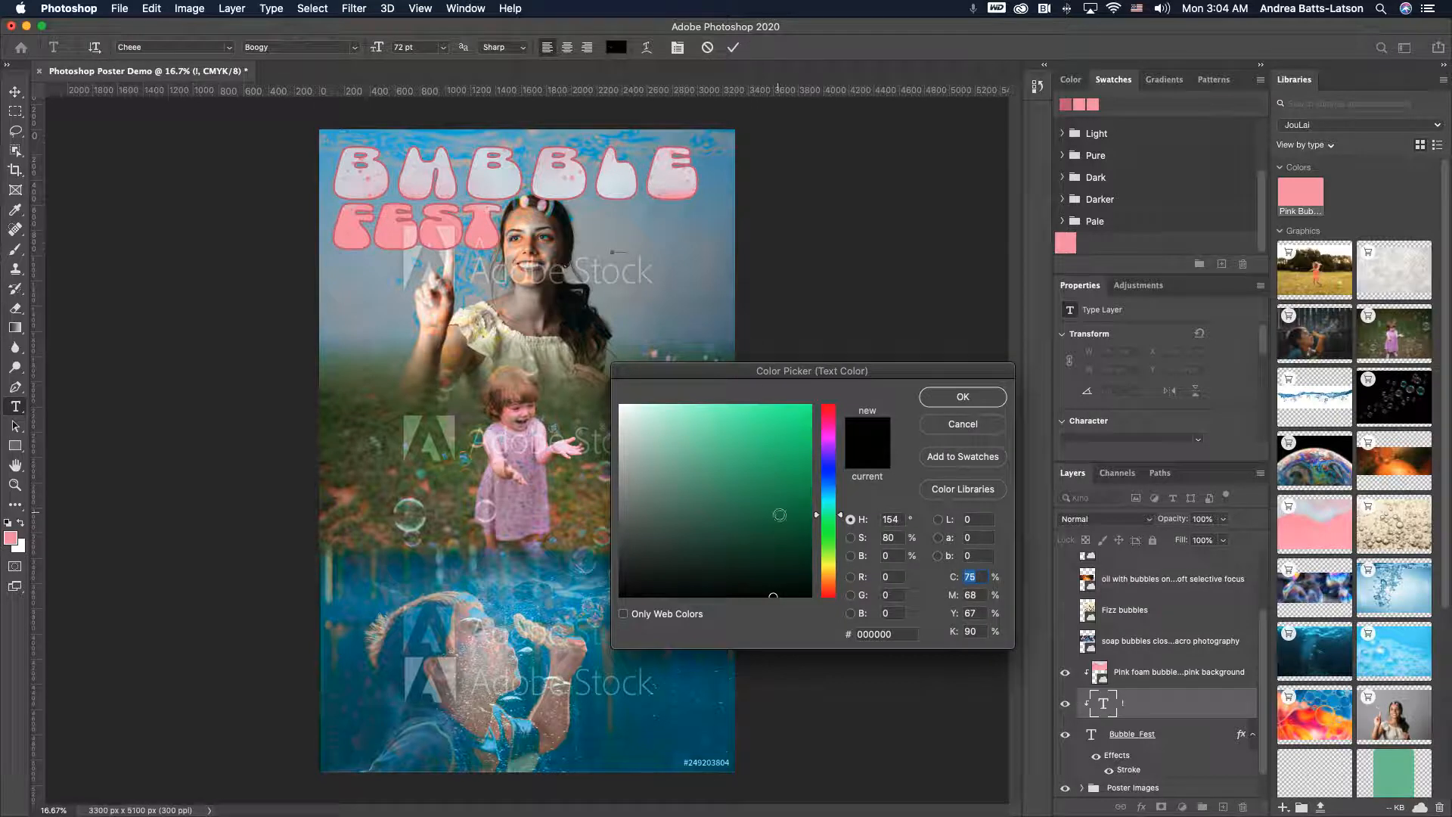
left_click_drag(731, 445, 773, 510)
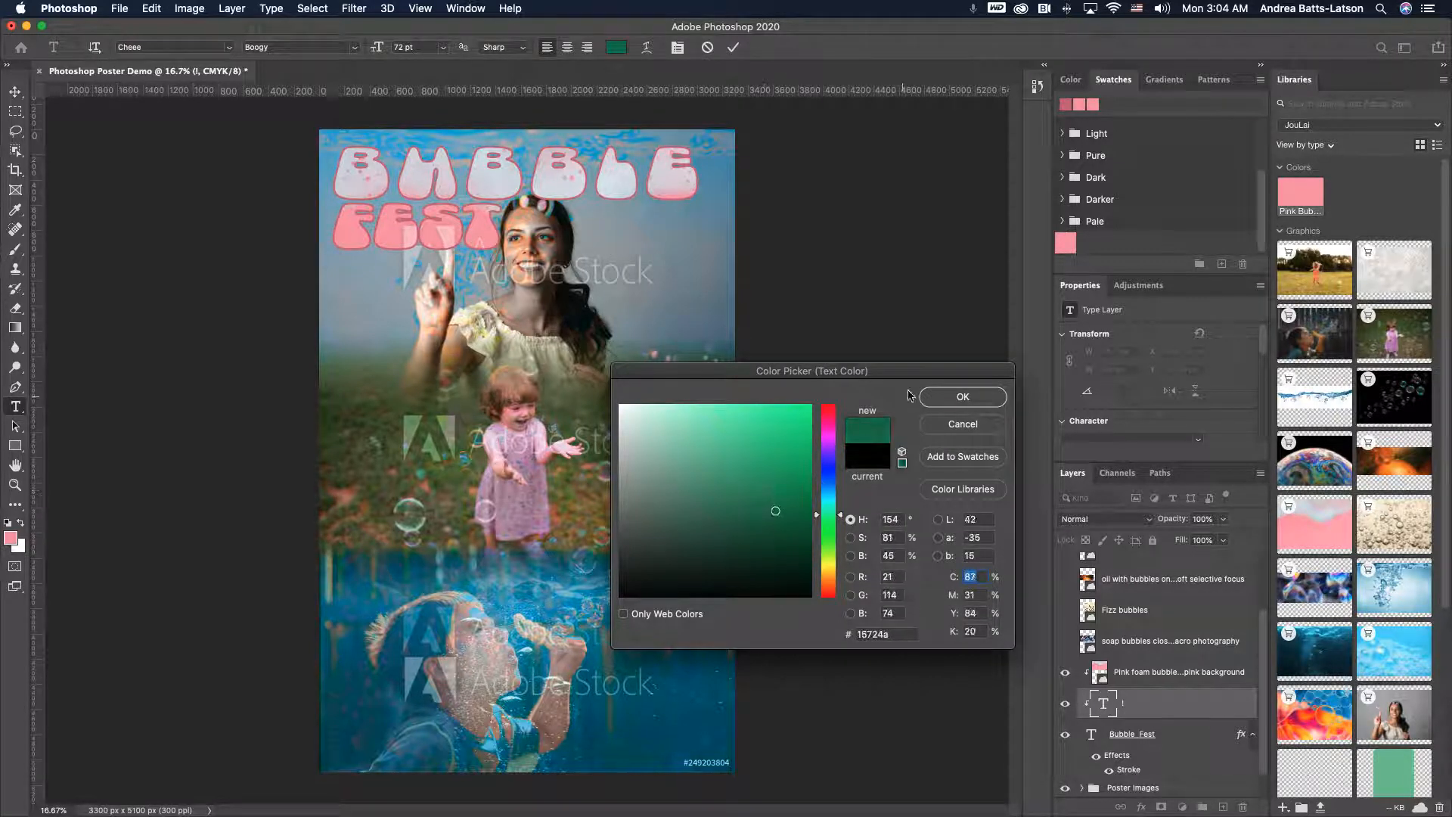
left_click(963, 396)
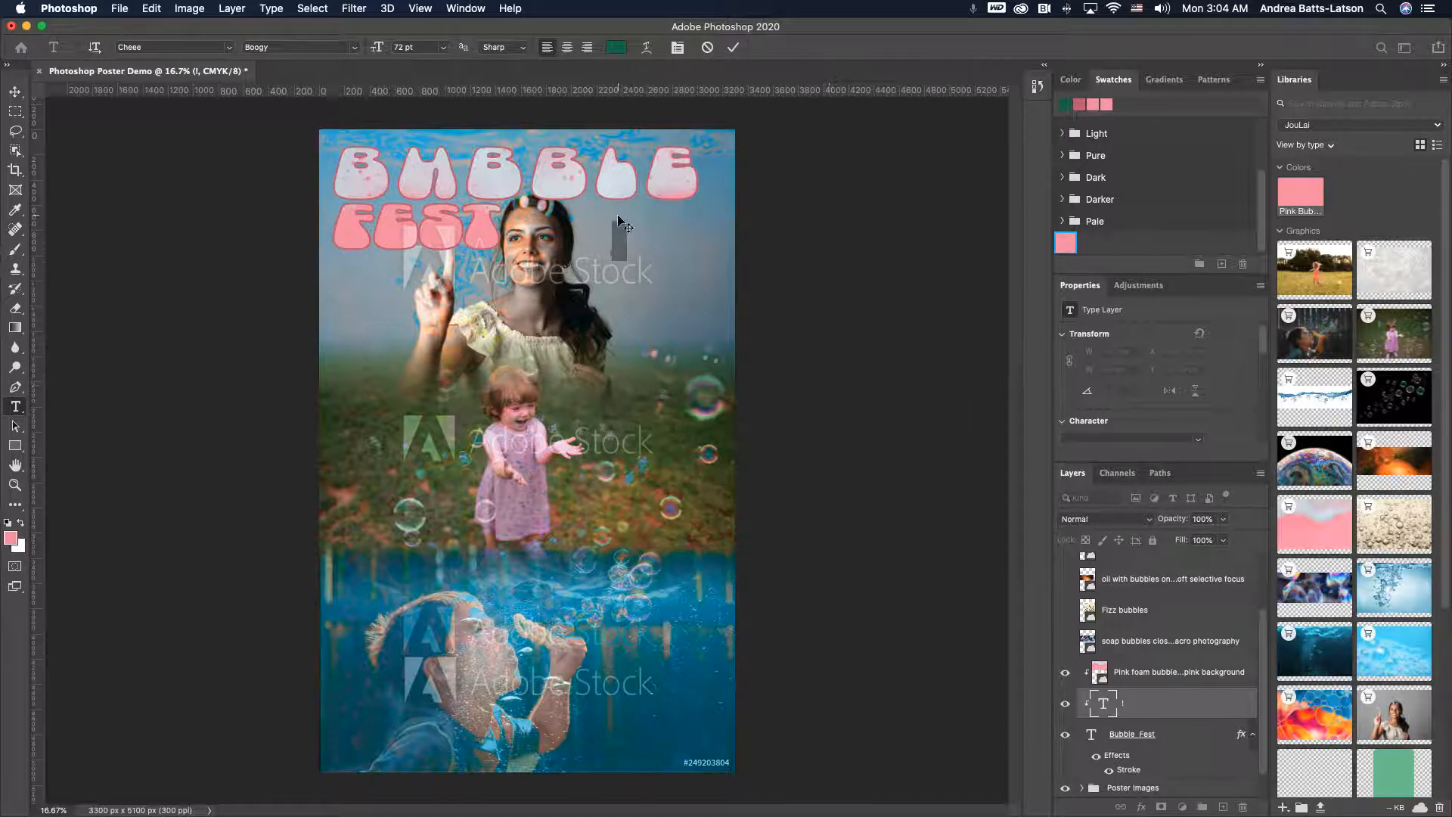
- Move the new text layer up the stack above the soap bubbles layer
left_click(624, 240)
left_click_drag(624, 240, 599, 239)
left_click_drag(1173, 672, 1159, 708)
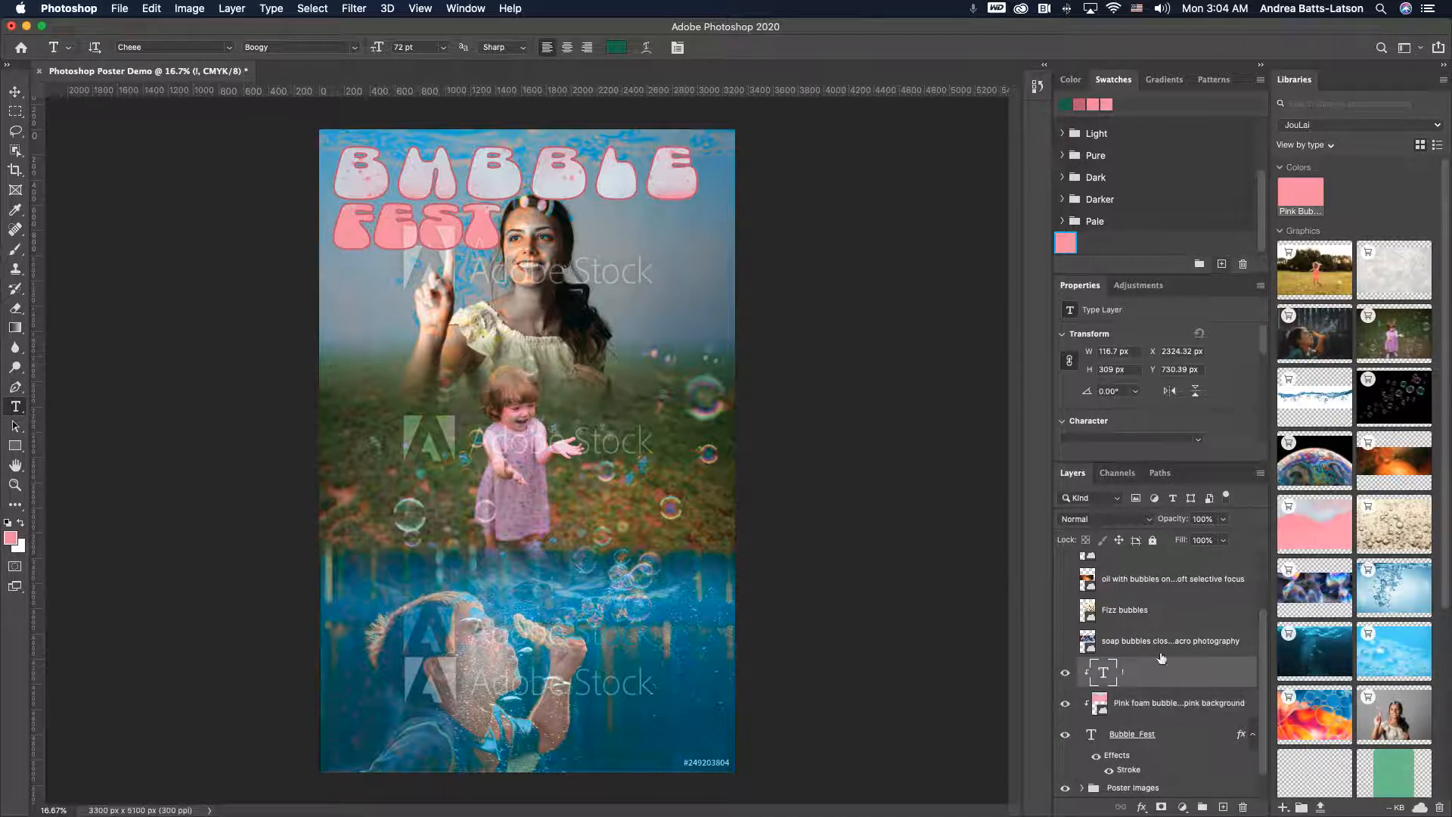
left_click_drag(1144, 678, 1152, 637)
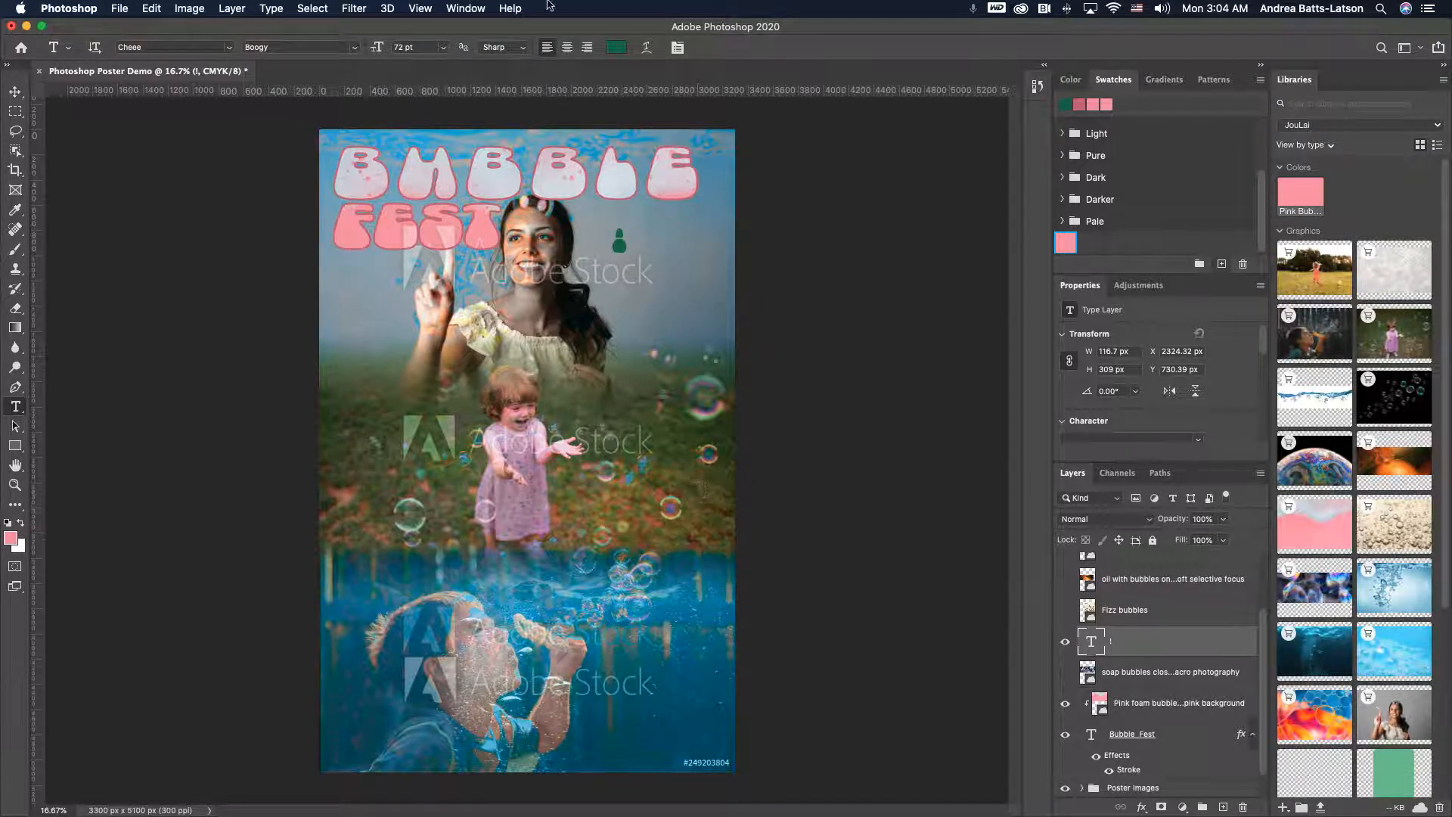
- Select the new text and set its font size to 200 pt
double_click(625, 240)
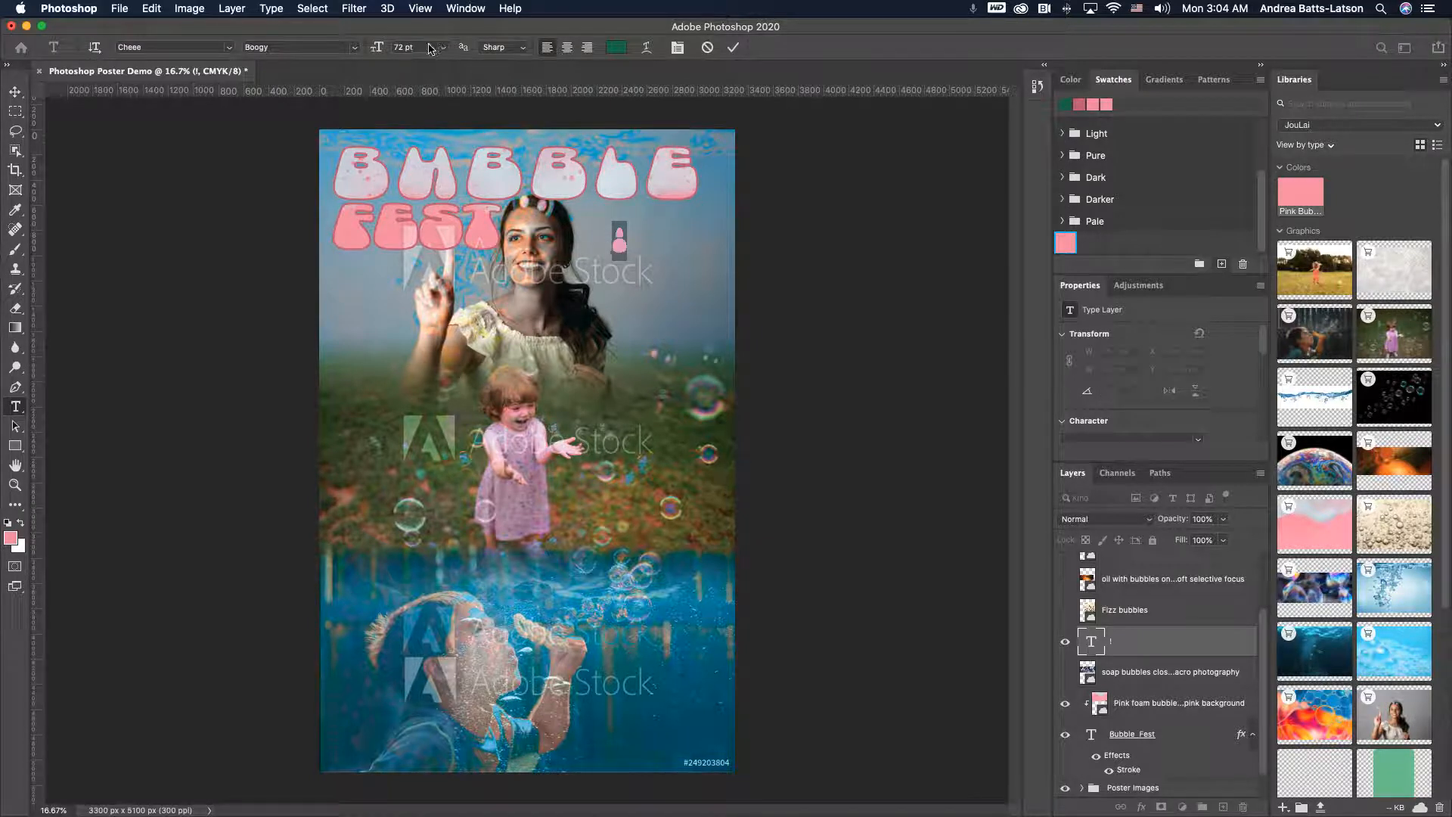
left_click(384, 47)
type("200")
key("Return")
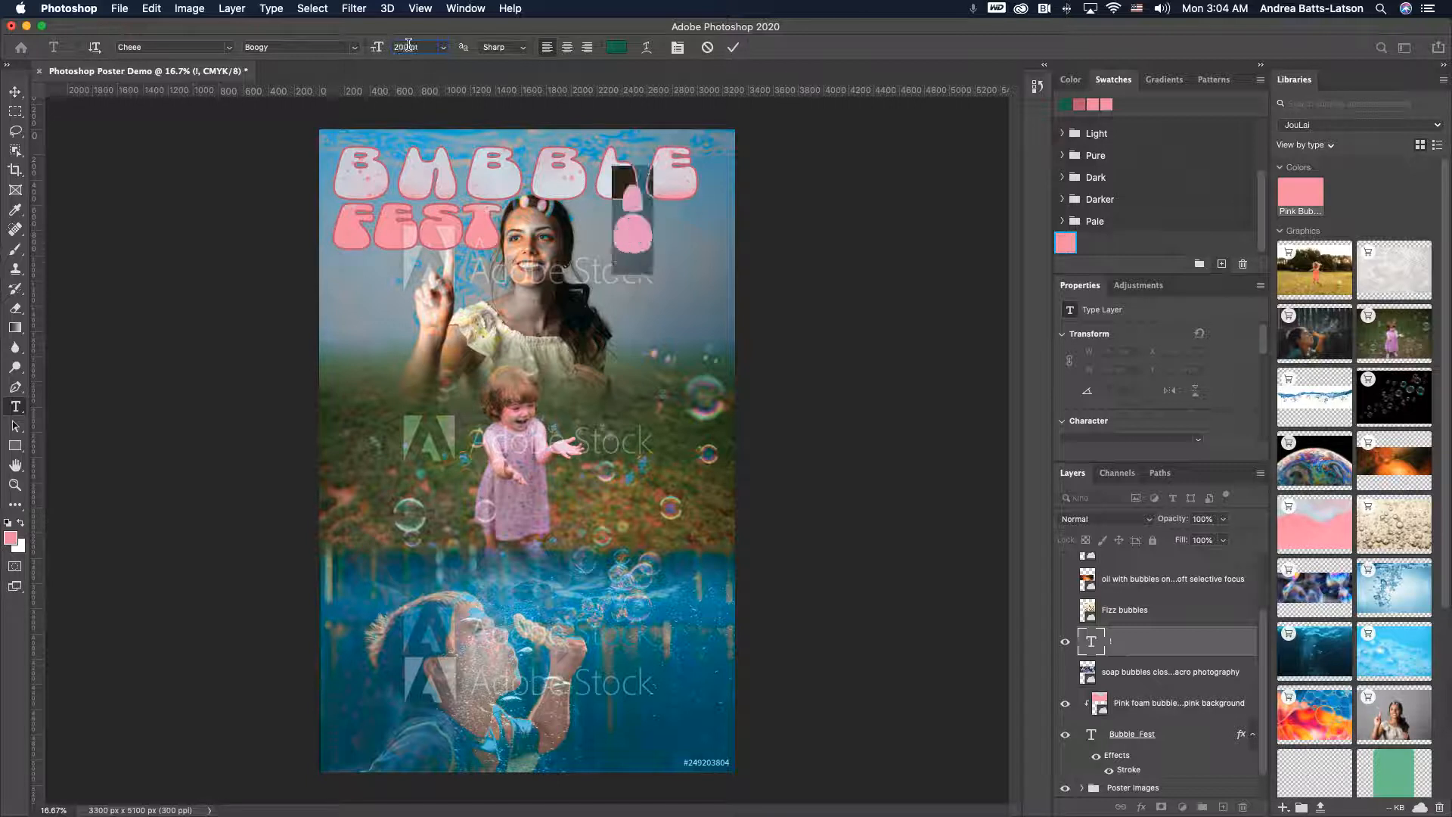
- Move the green exclamation mark down, below the title's right end
left_click(16, 92)
left_click_drag(621, 260, 641, 335)
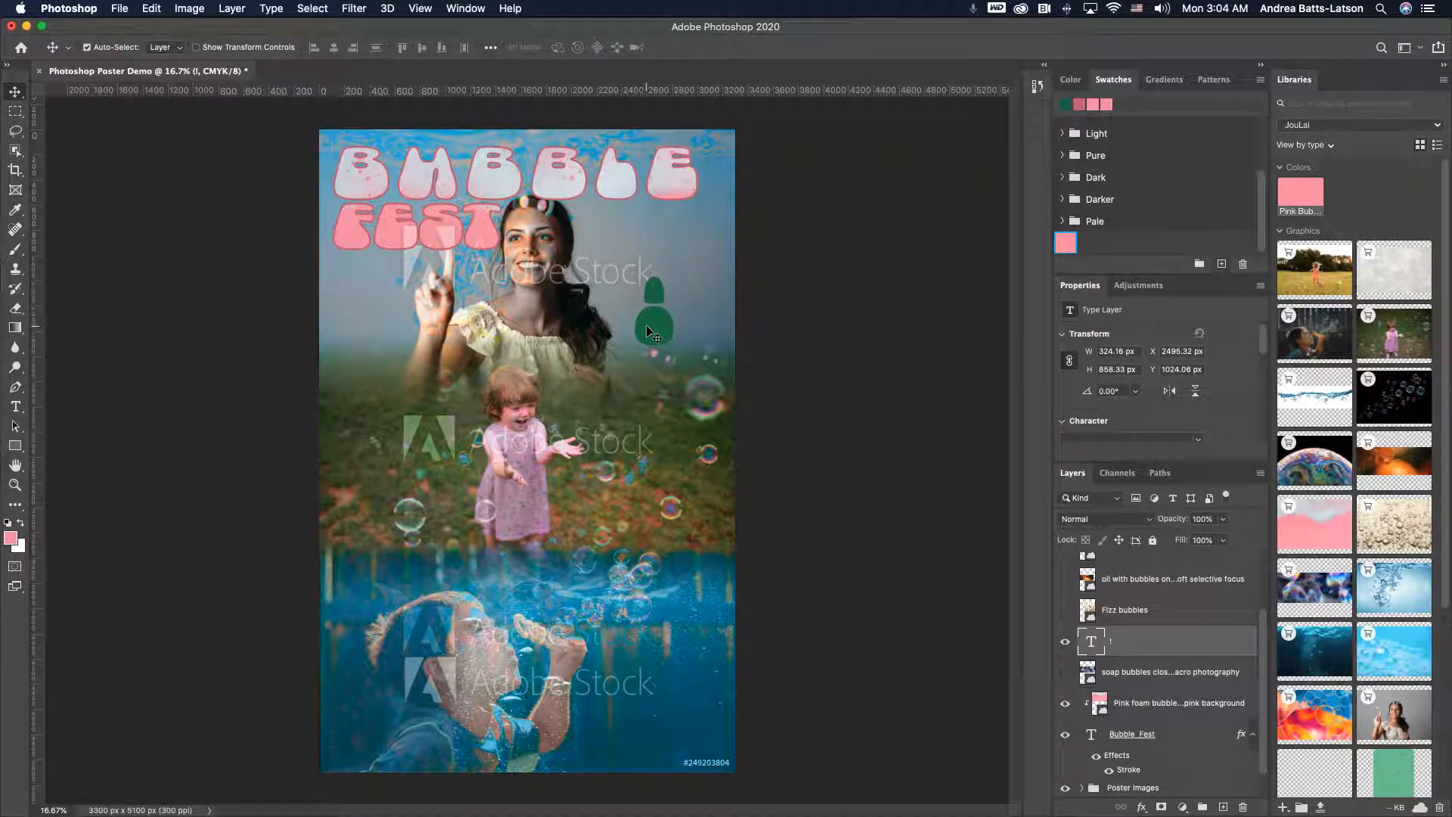
key("BackSpace")
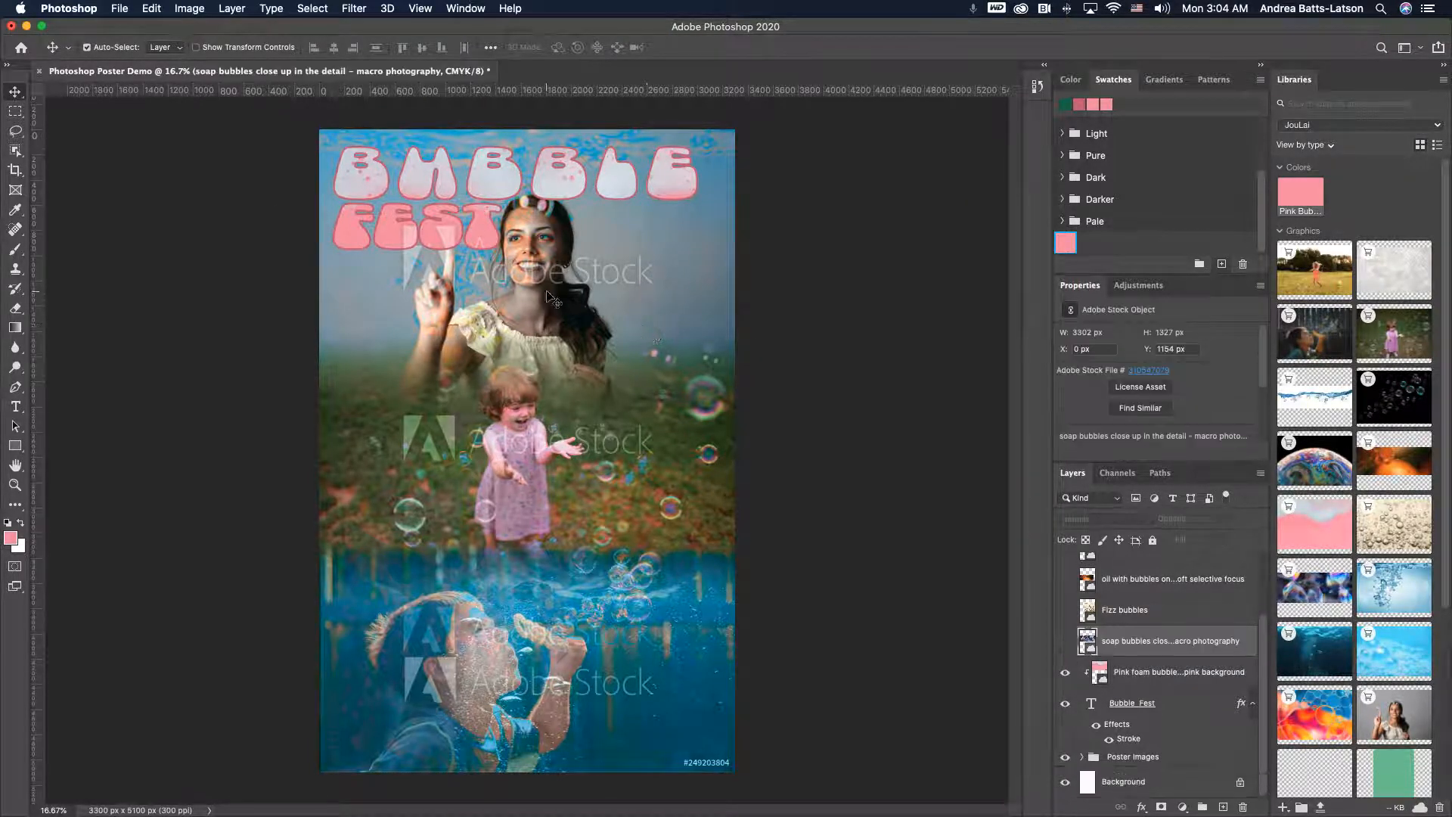
left_click(16, 406)
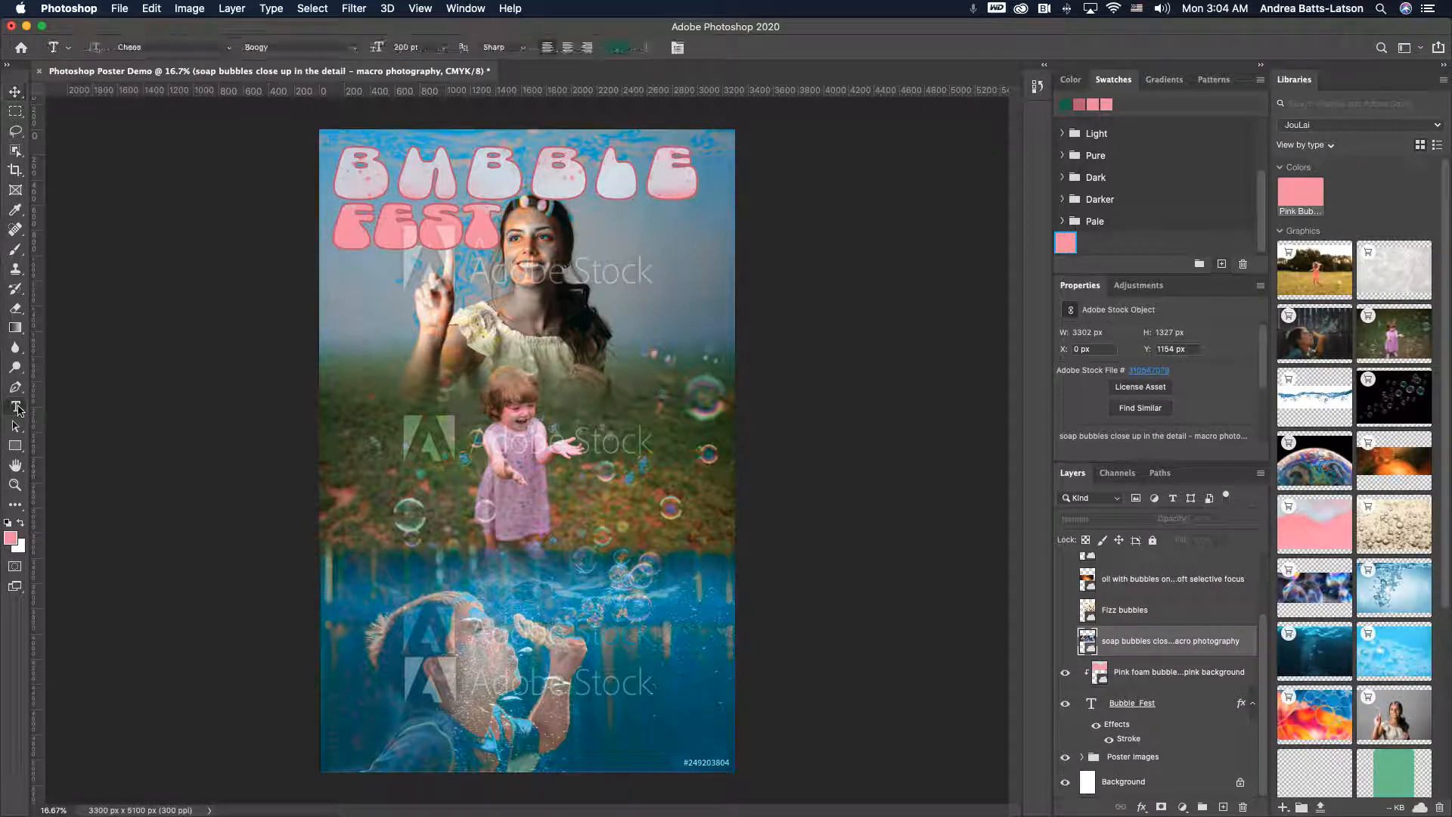
left_click(592, 344)
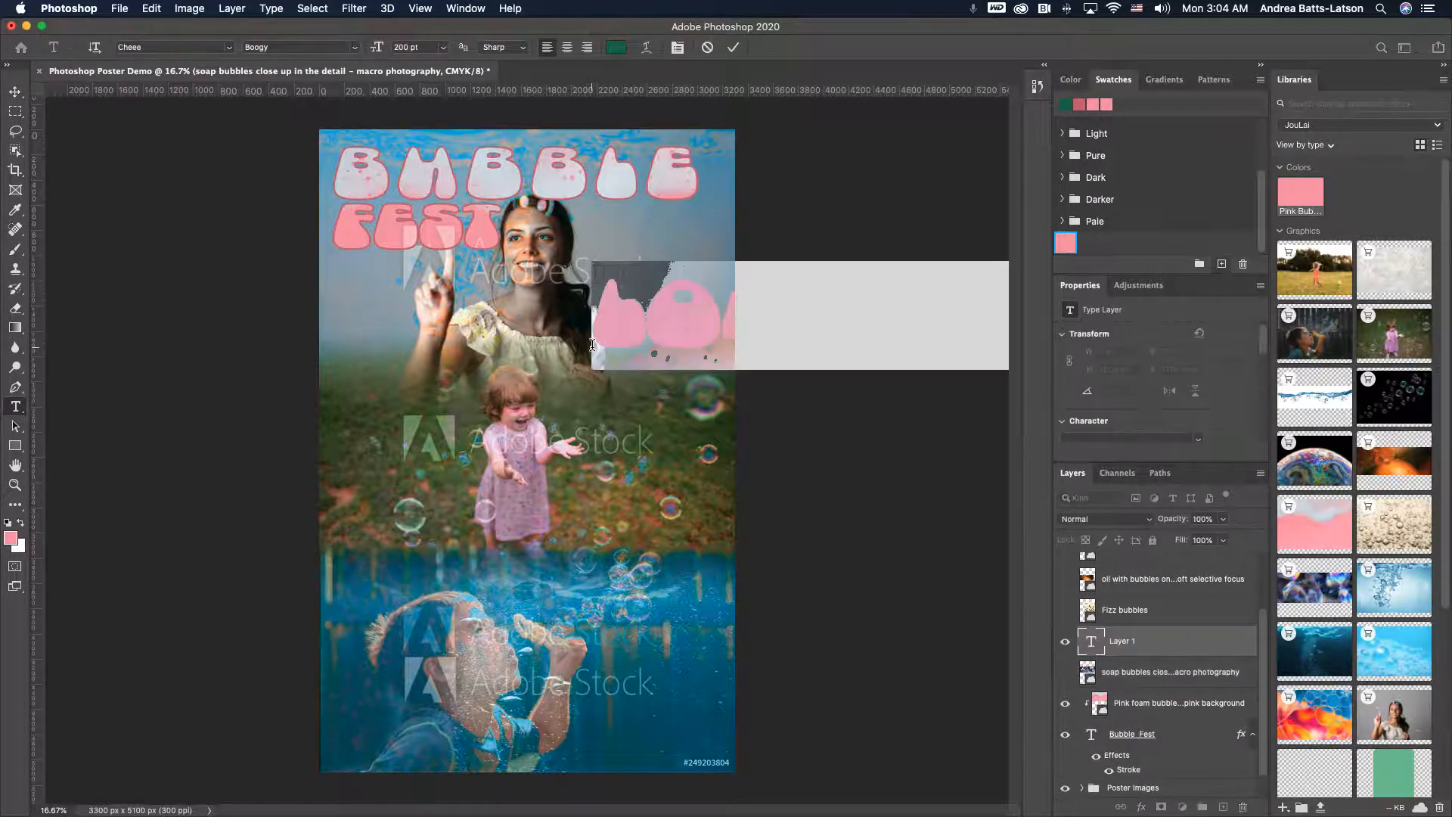
key("Escape")
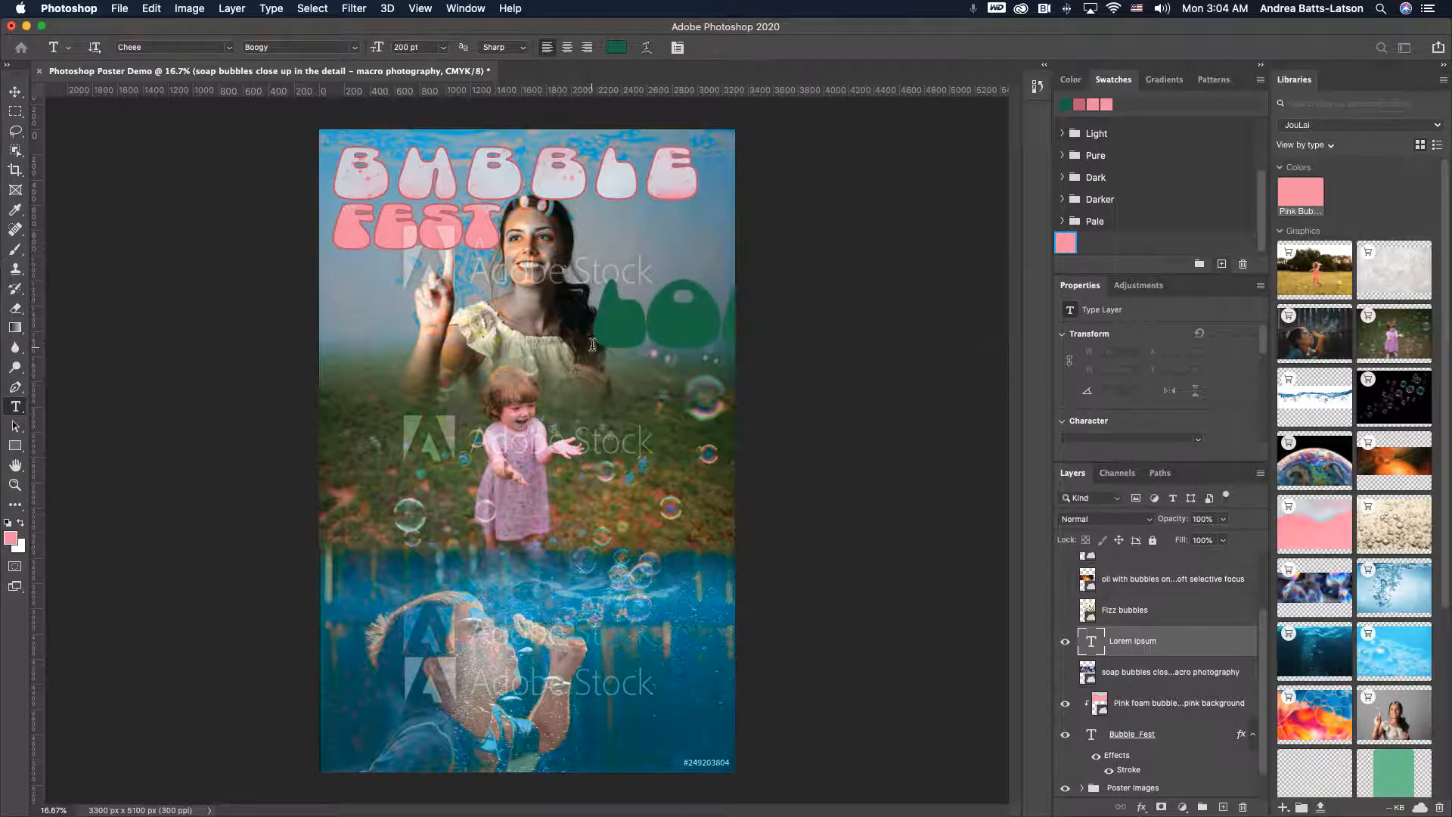
left_click(634, 344)
type("!")
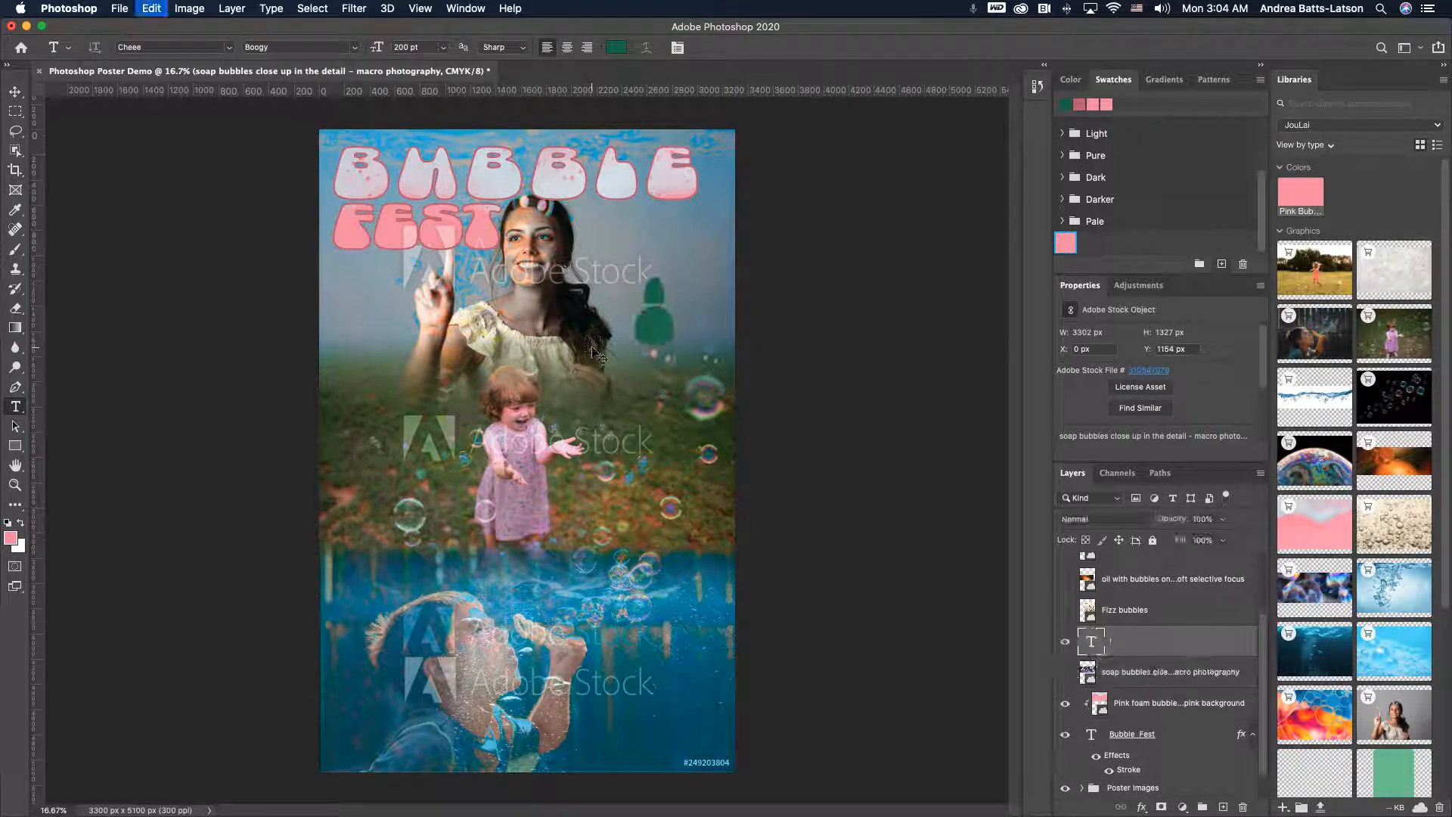
- Change the exclamation mark's font style to Conshred
double_click(669, 330)
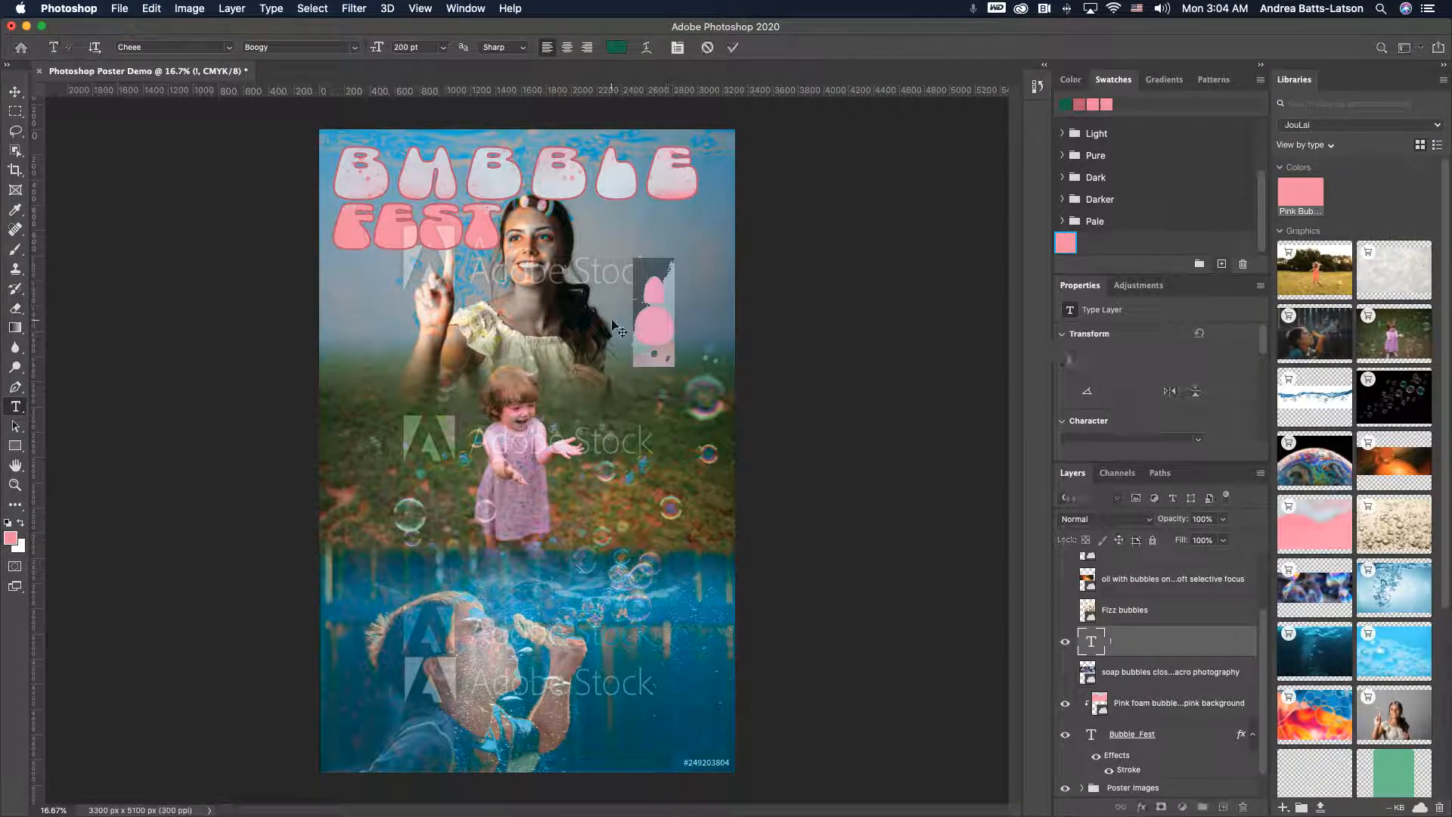
left_click(357, 47)
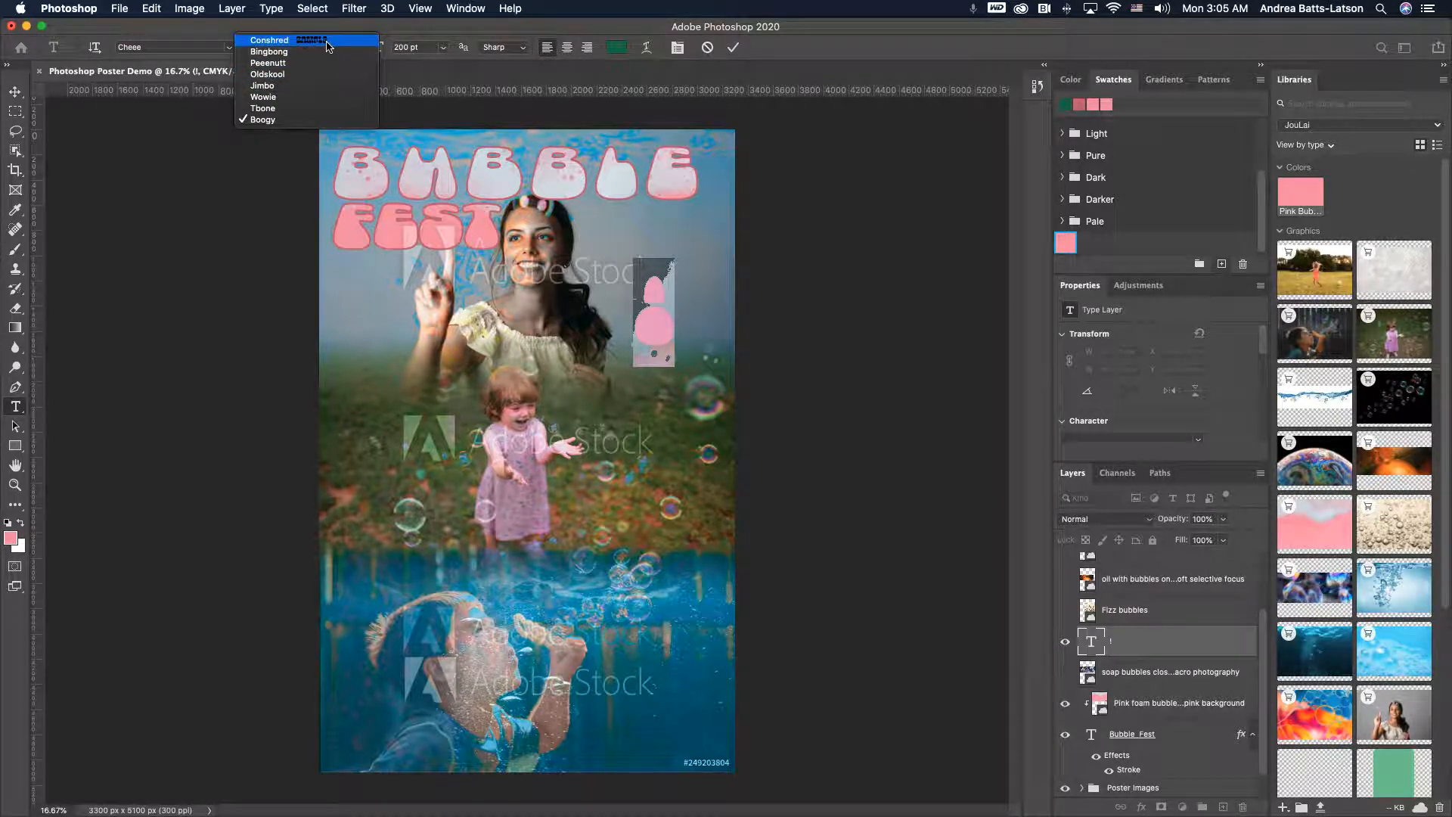
left_click(327, 43)
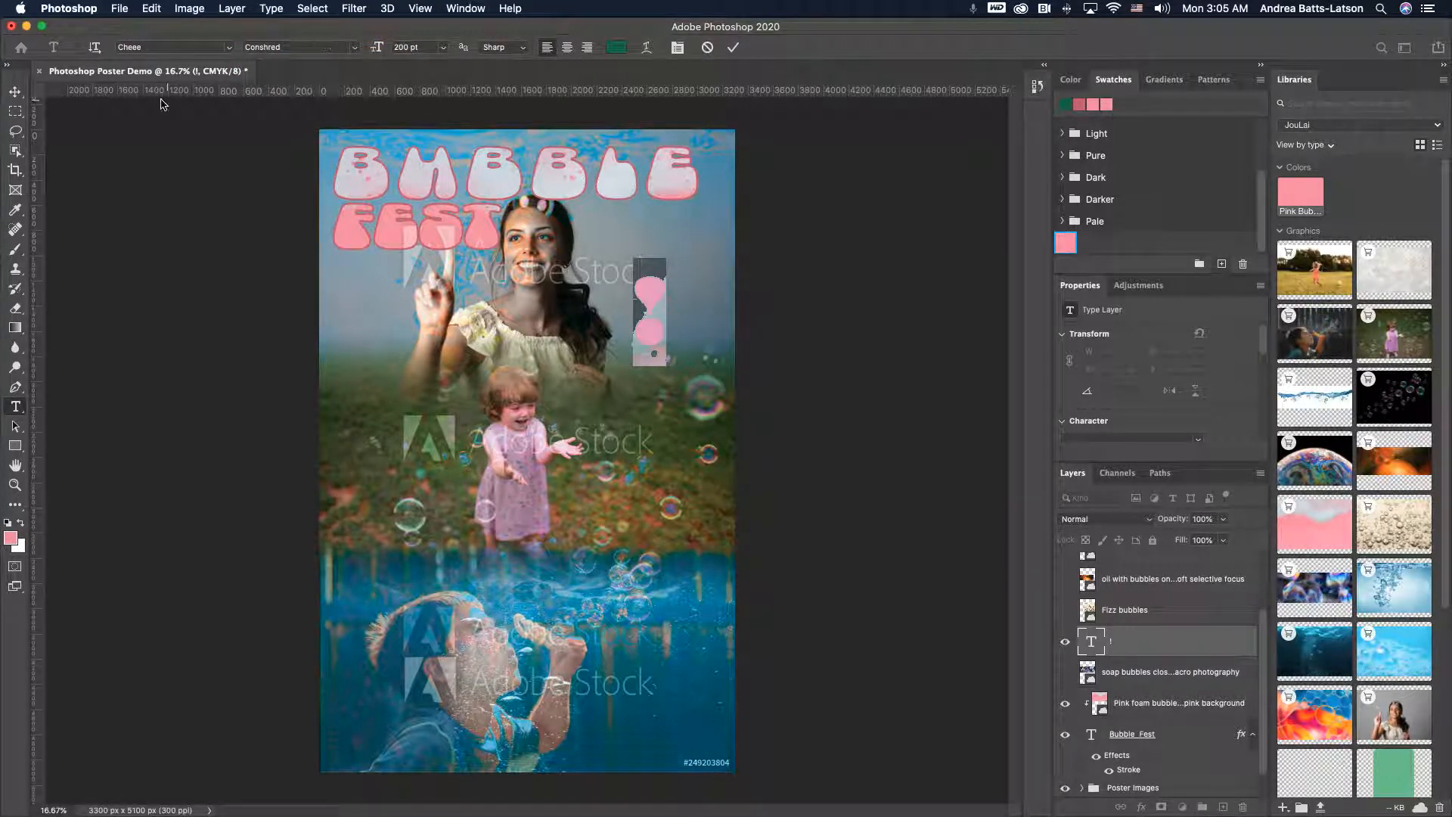
- Enlarge the green exclamation mark with Free Transform and position it along the poster's right side below the title
left_click(19, 96)
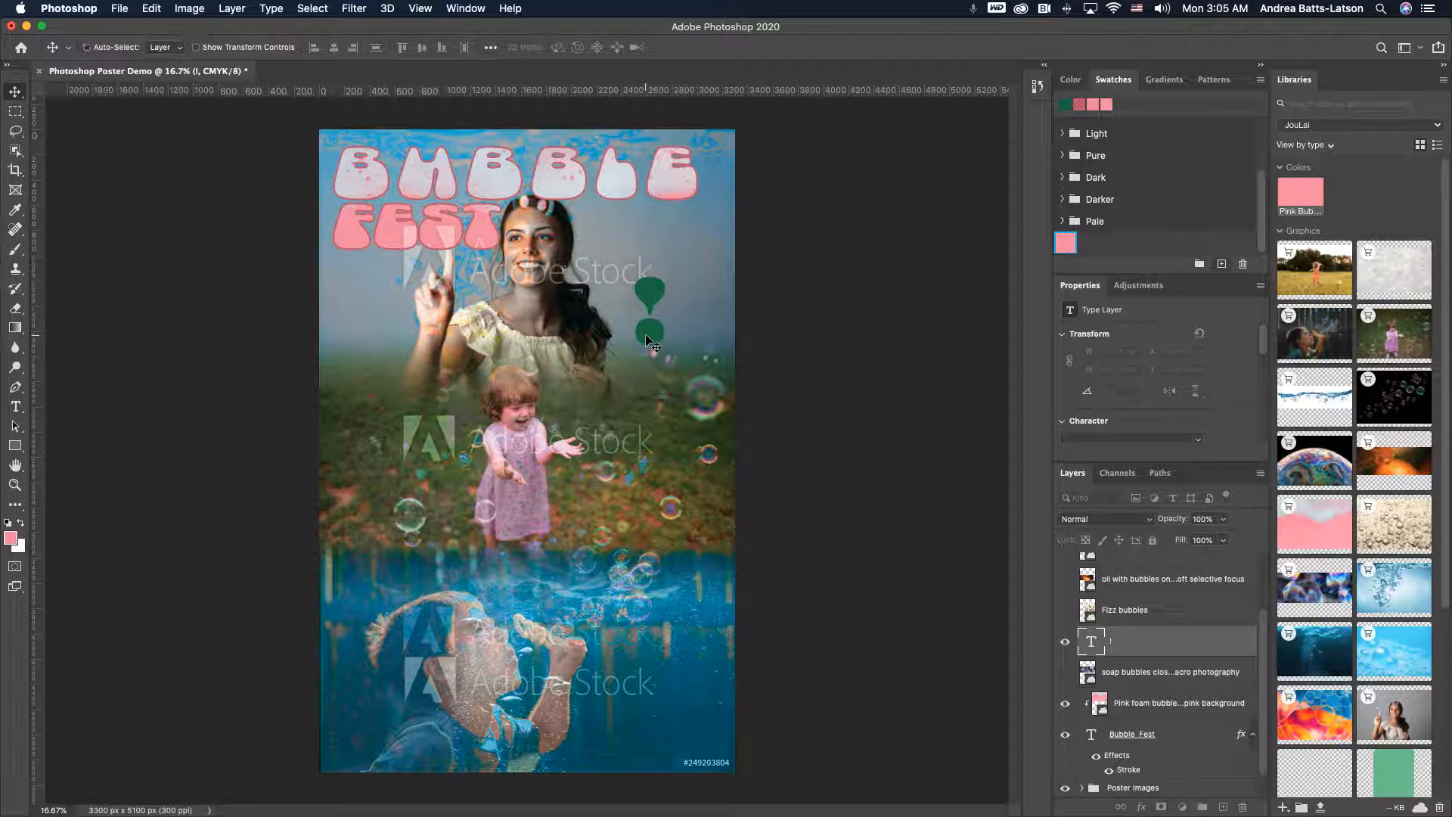
key("super+t")
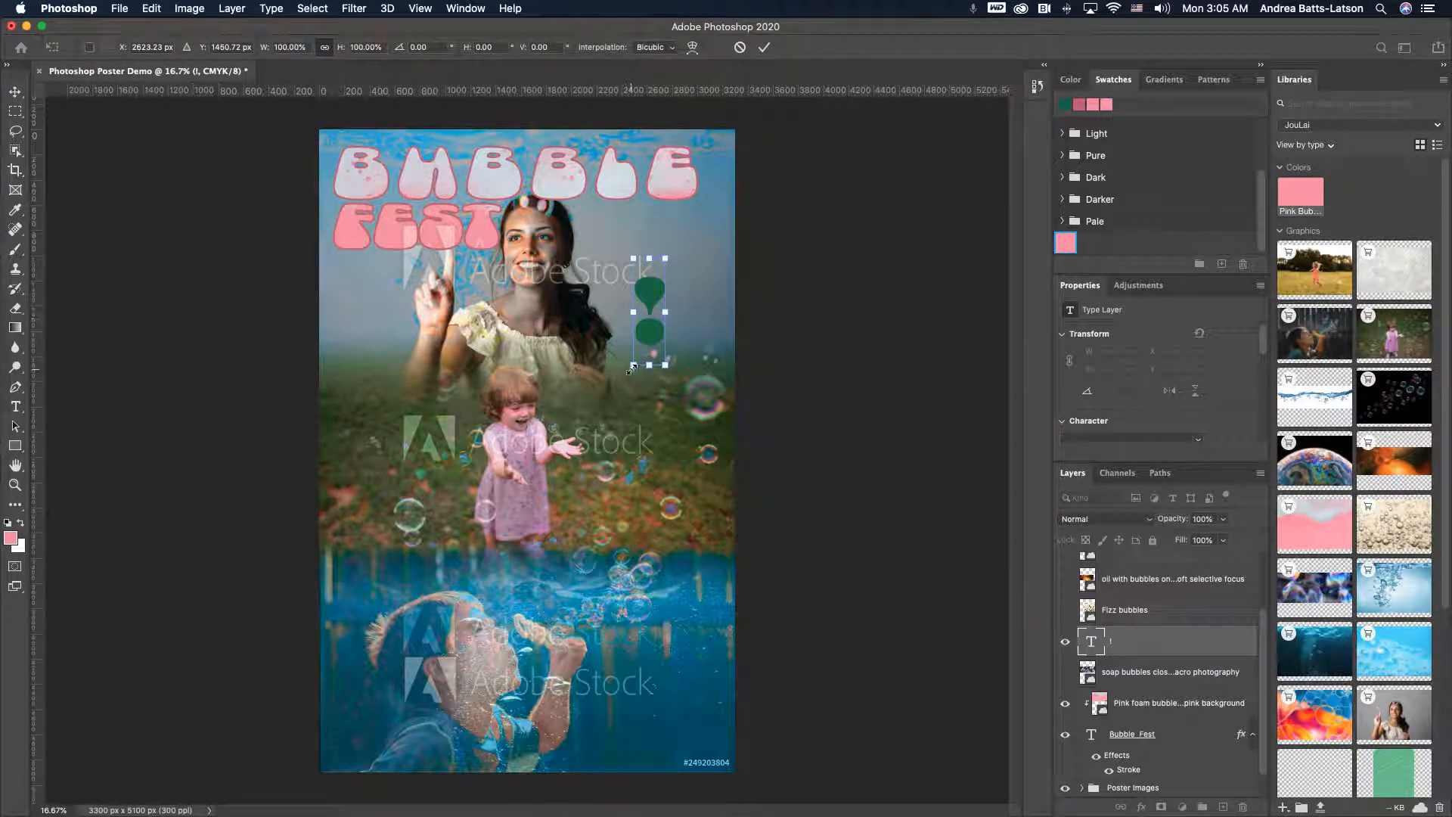
left_click_drag(633, 366, 300, 734)
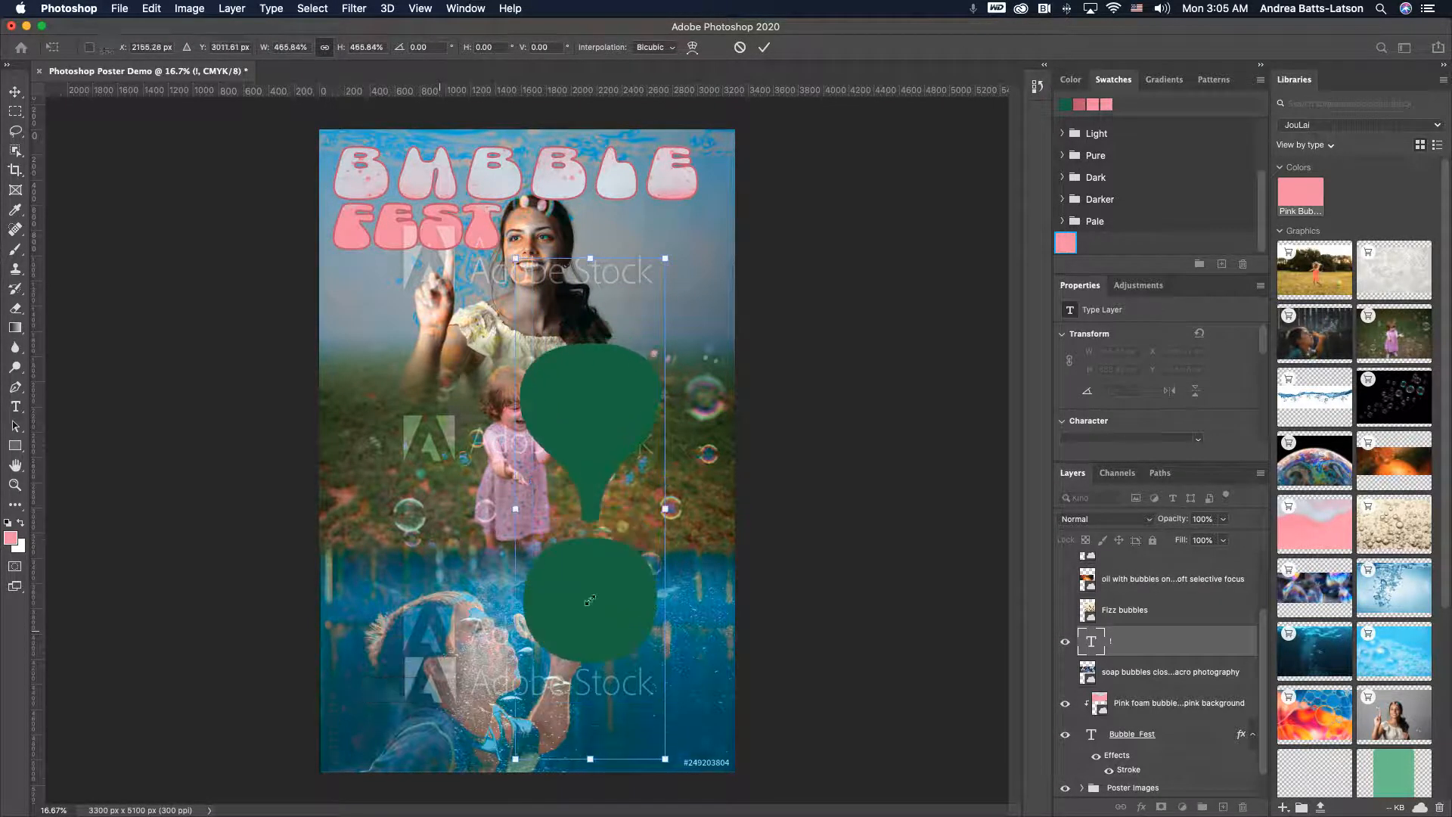
left_click_drag(621, 419, 679, 279)
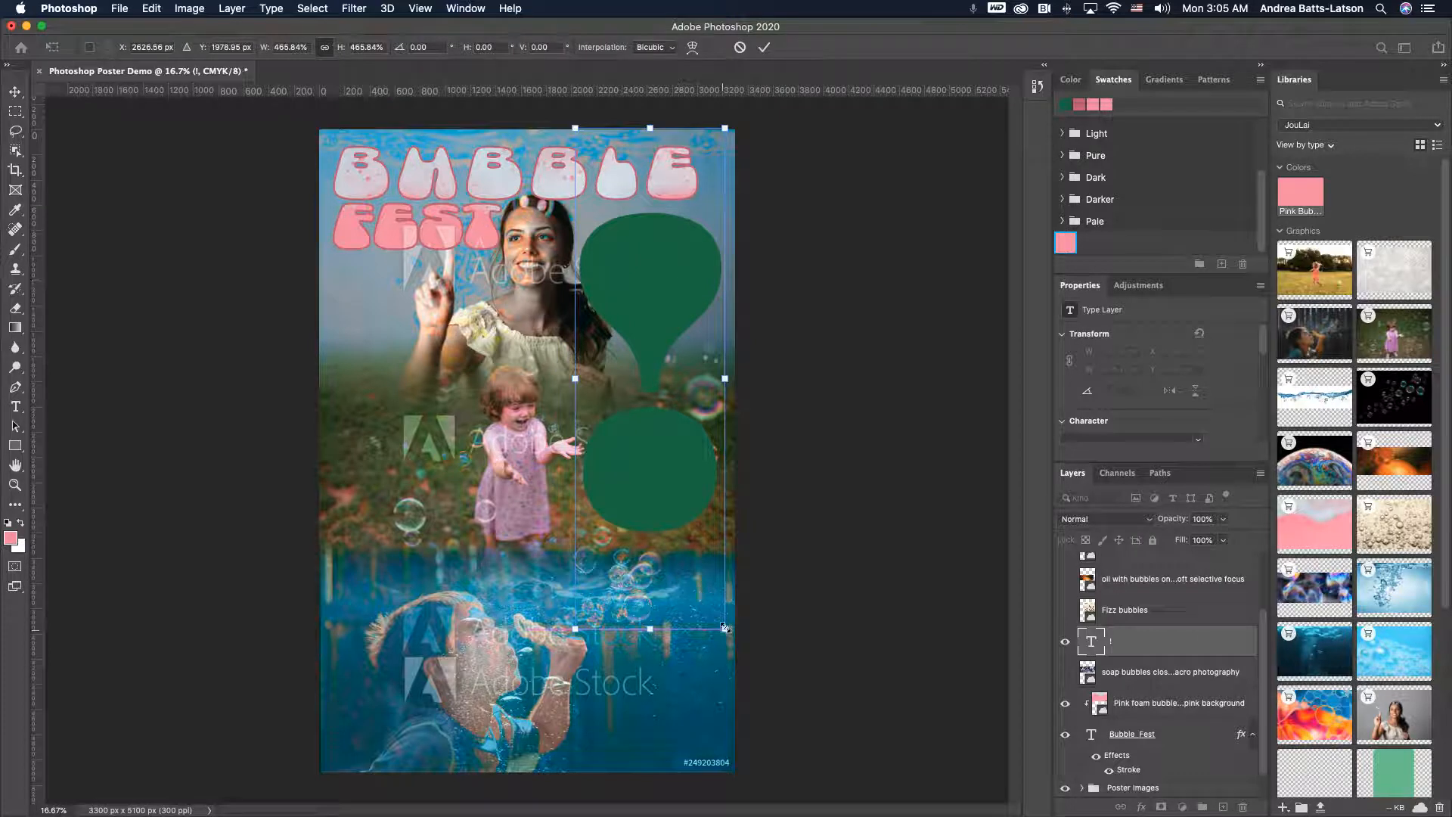
left_click_drag(724, 628, 687, 499)
left_click_drag(662, 382, 665, 374)
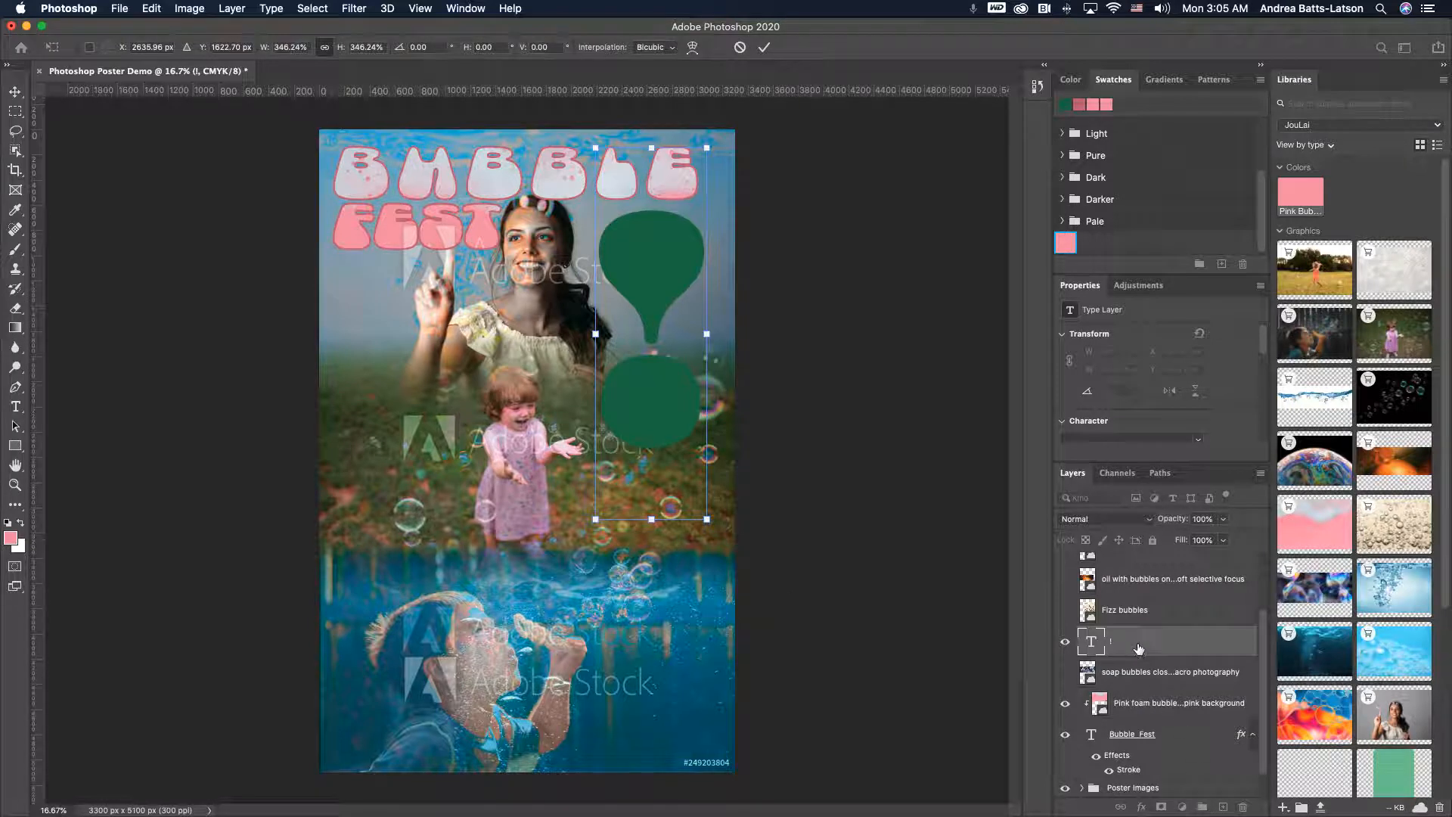
left_click_drag(1138, 648, 1131, 714)
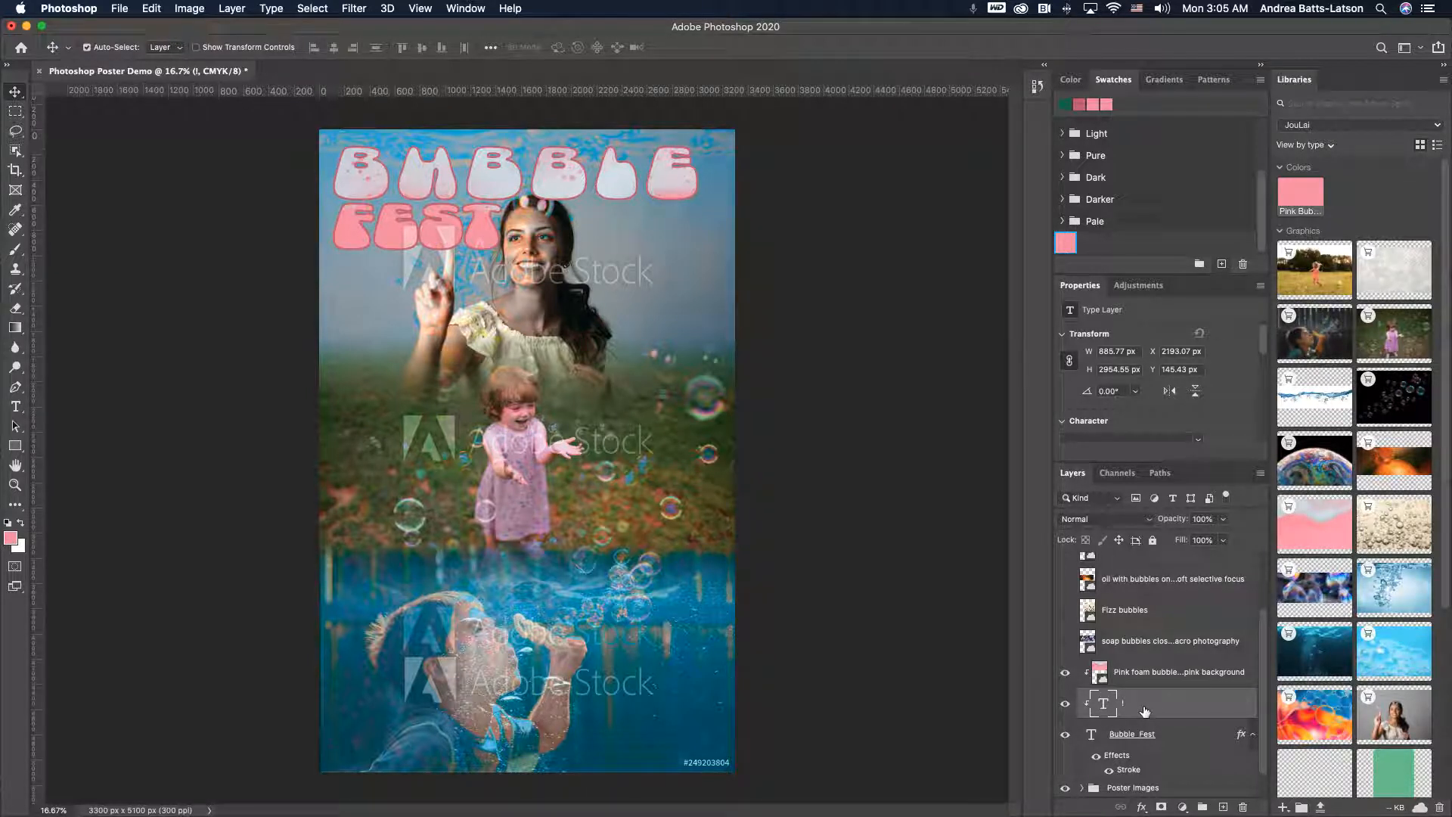
right_click(1142, 707)
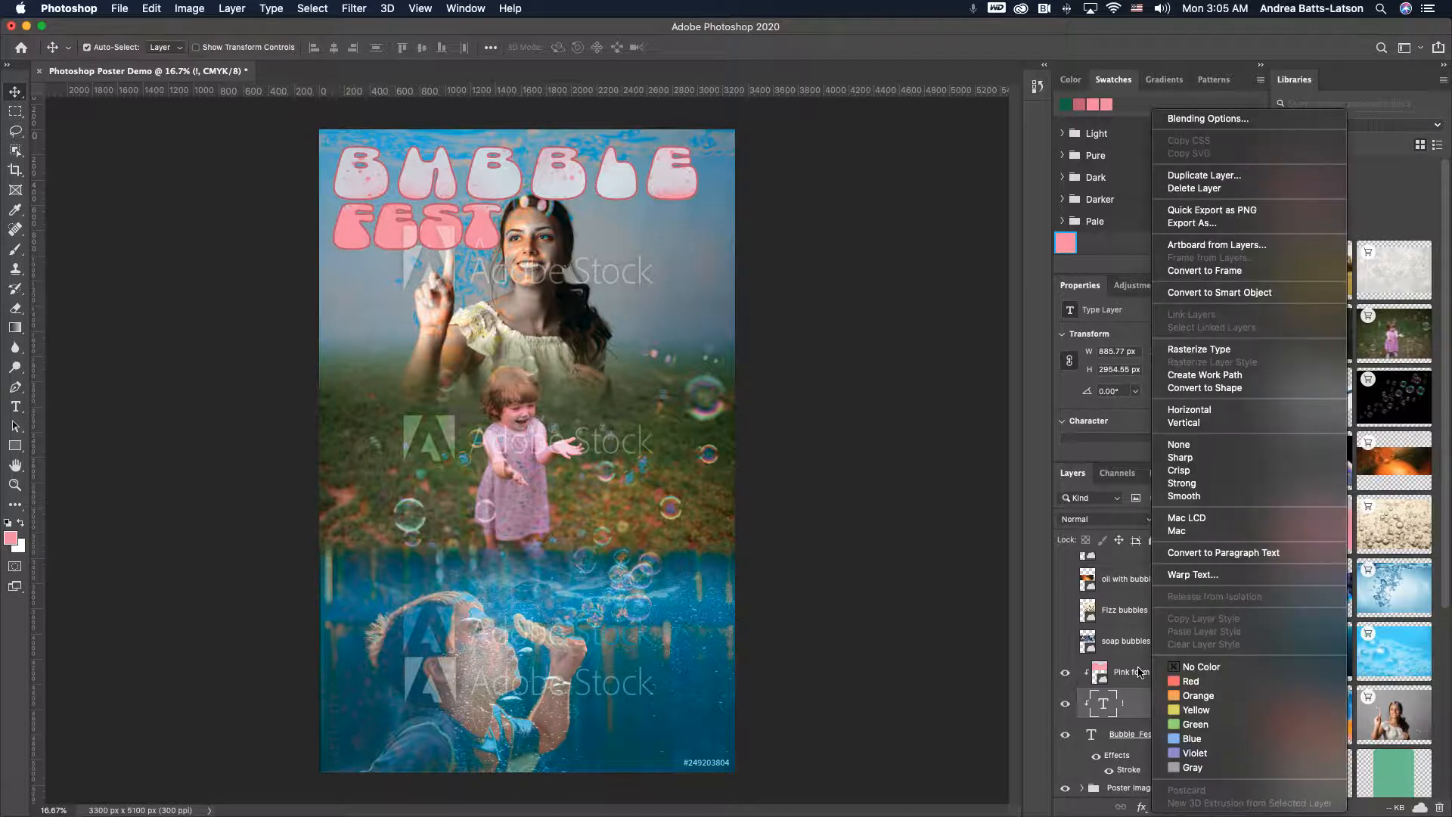
right_click(1088, 643)
left_click(982, 631)
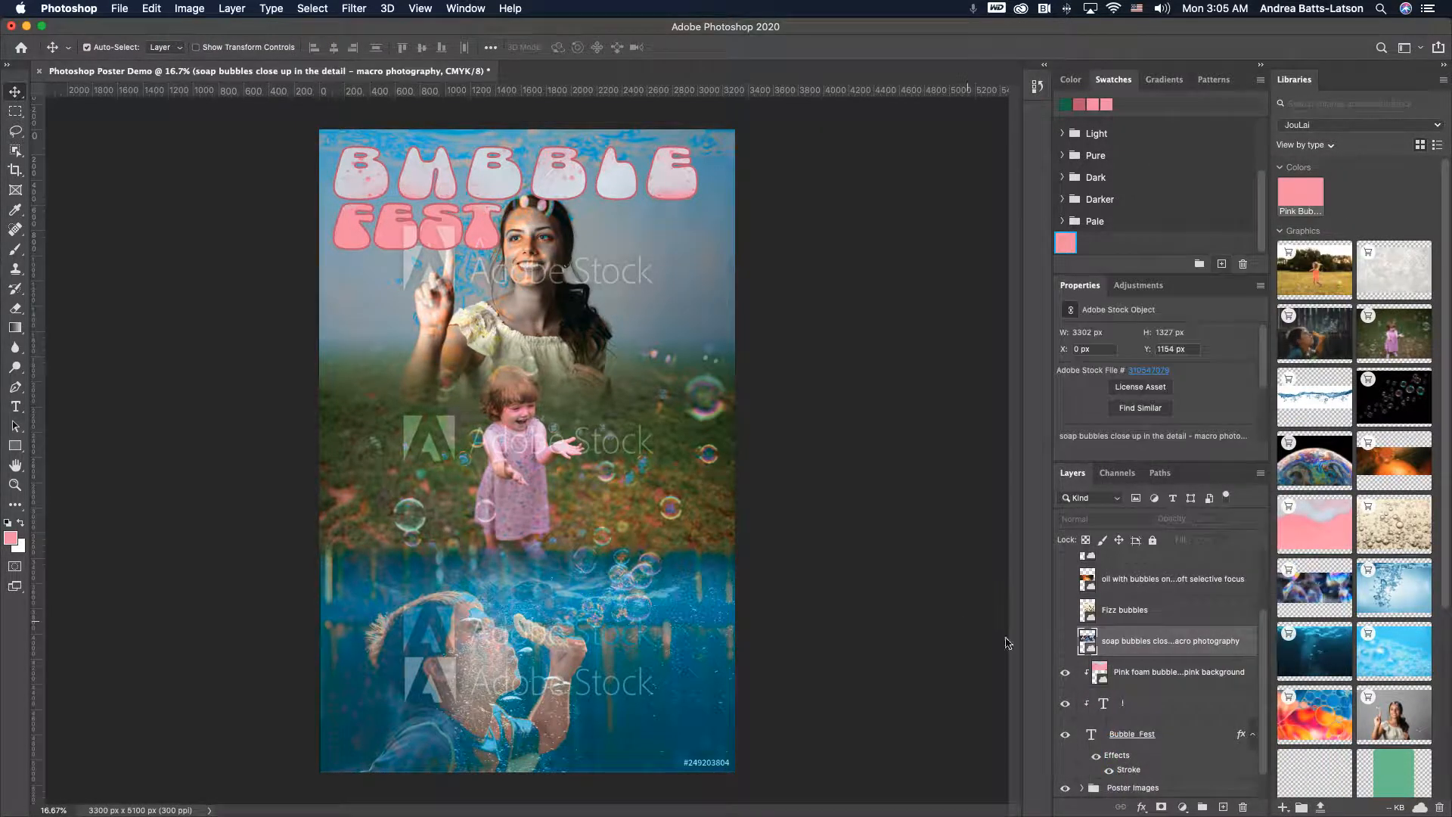
left_click_drag(1138, 701, 1132, 643)
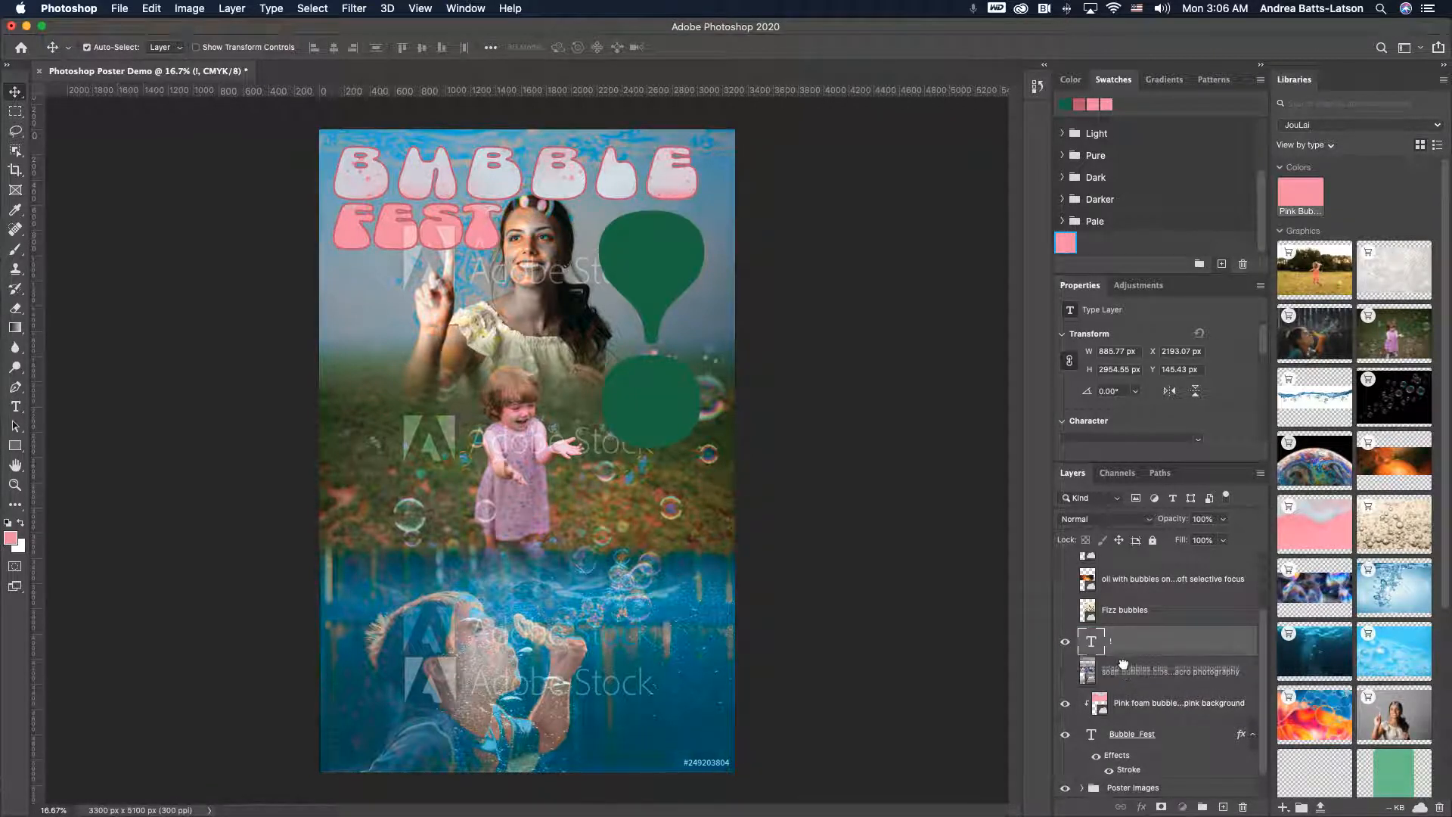
- Duplicate the pink foam bubbles layer above the exclamation mark and clip it into the exclamation's text
left_click(1127, 672)
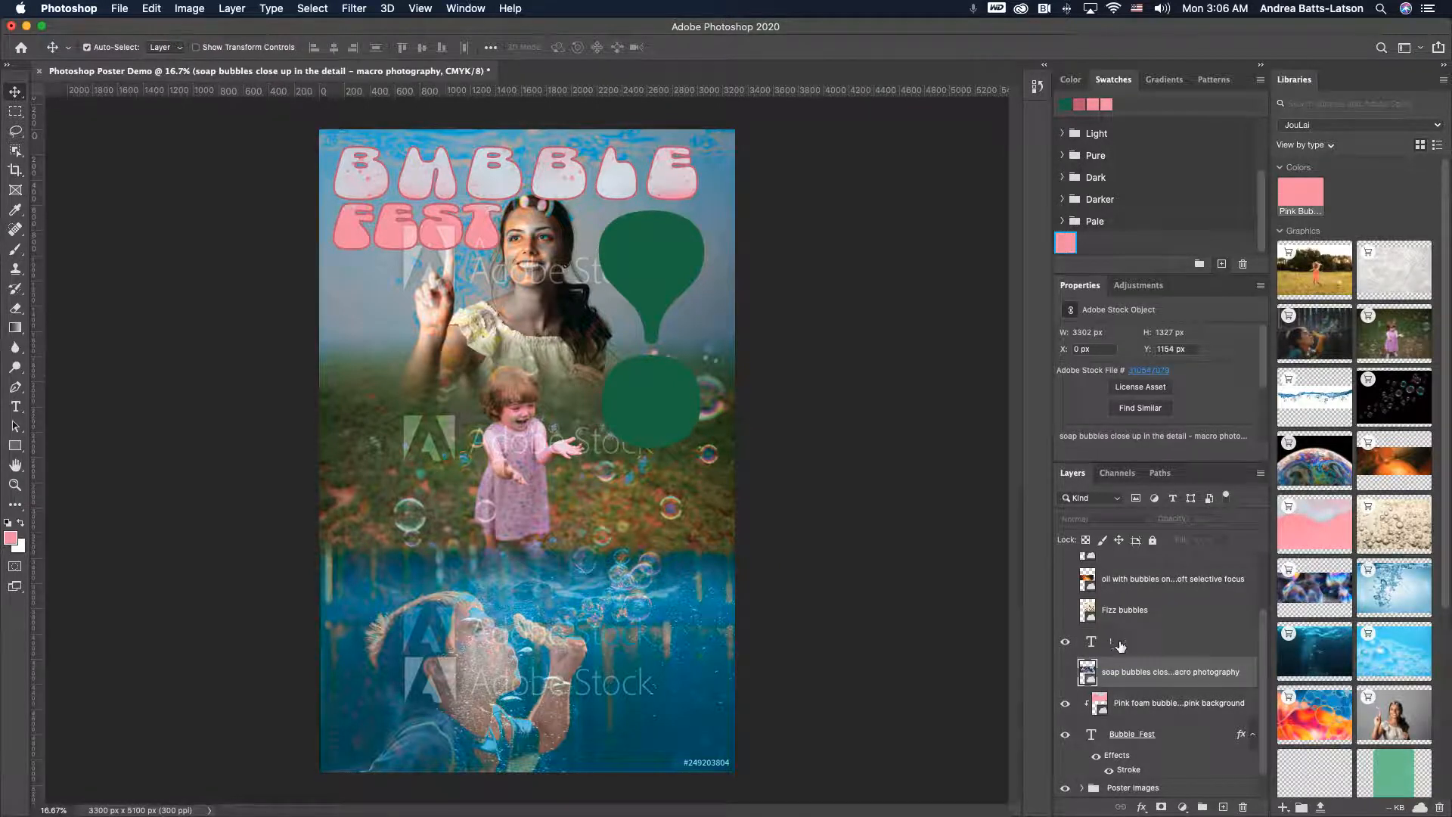
left_click(1121, 645)
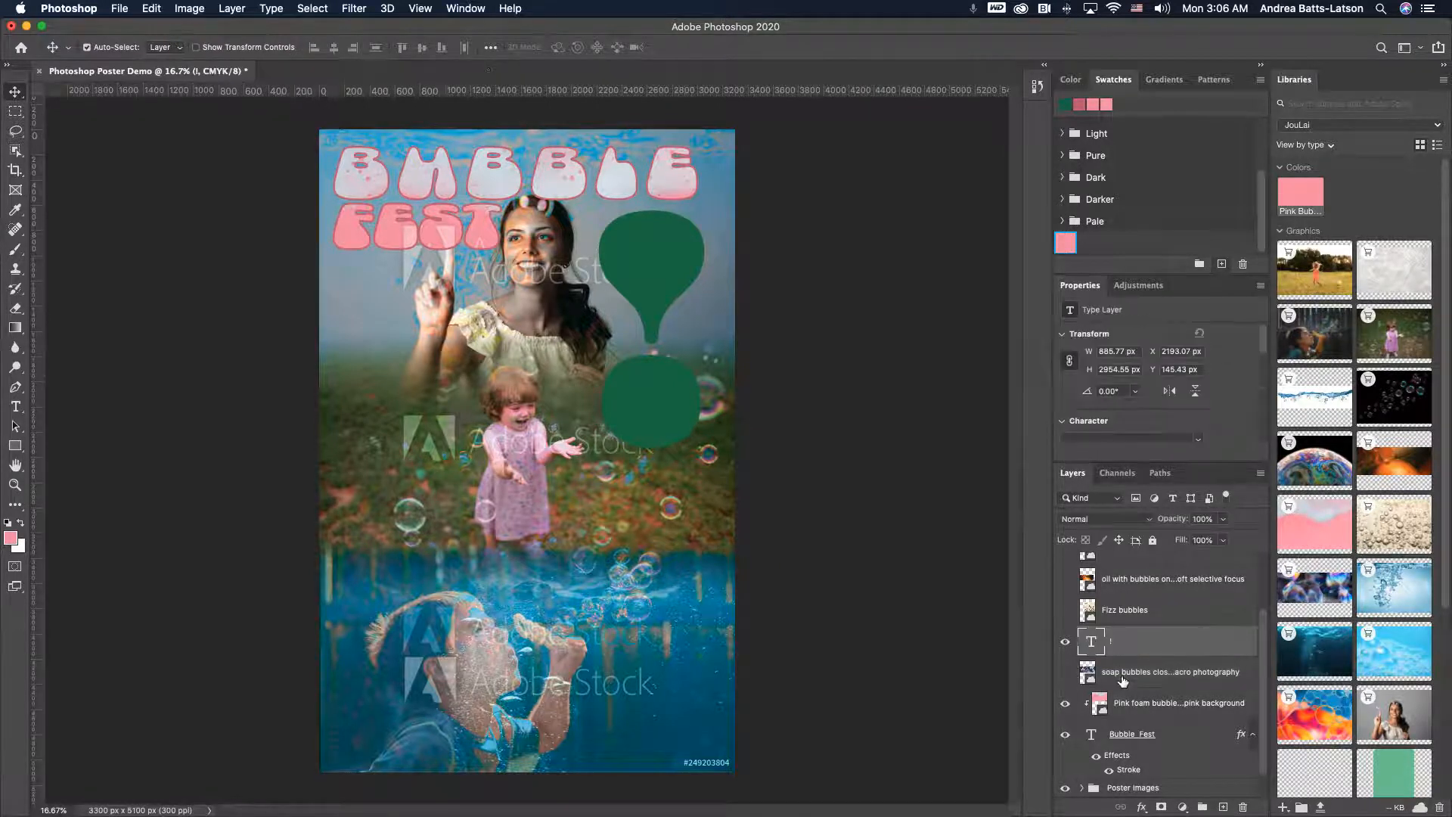
left_click(1171, 701)
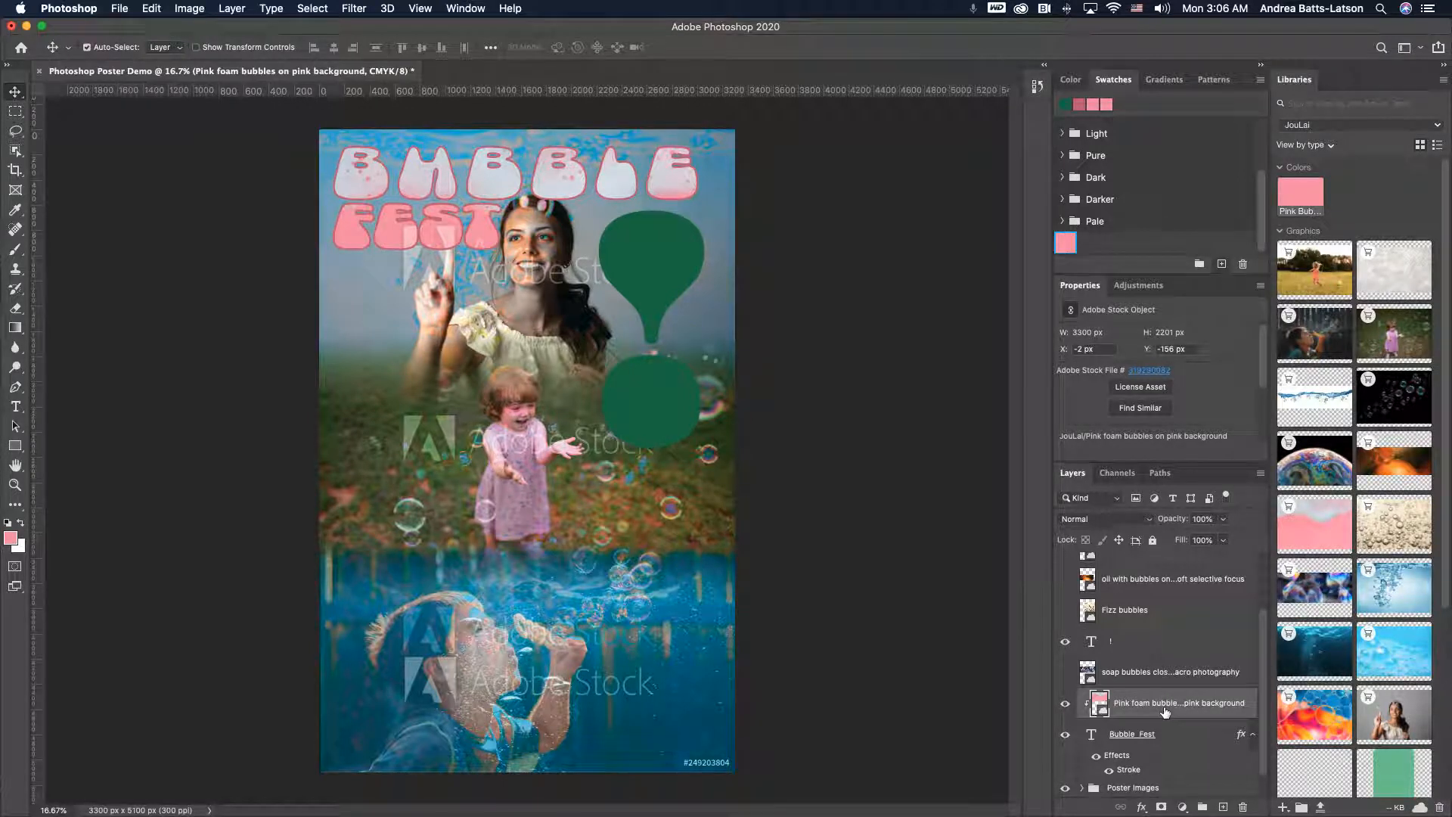
left_click_drag(1165, 711, 1161, 635)
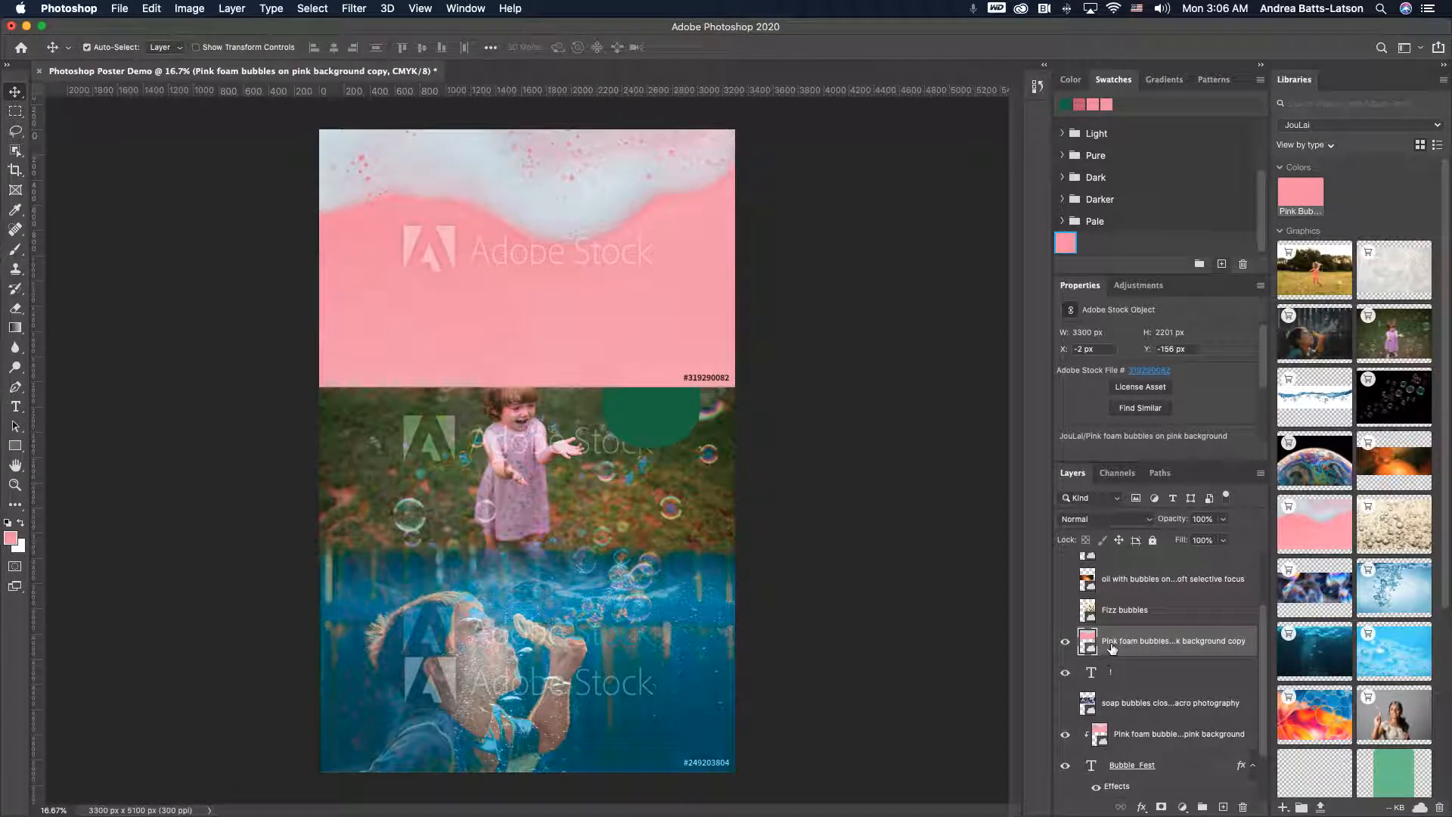
left_click_drag(1127, 667, 1124, 648)
left_click_drag(1124, 648, 1124, 650)
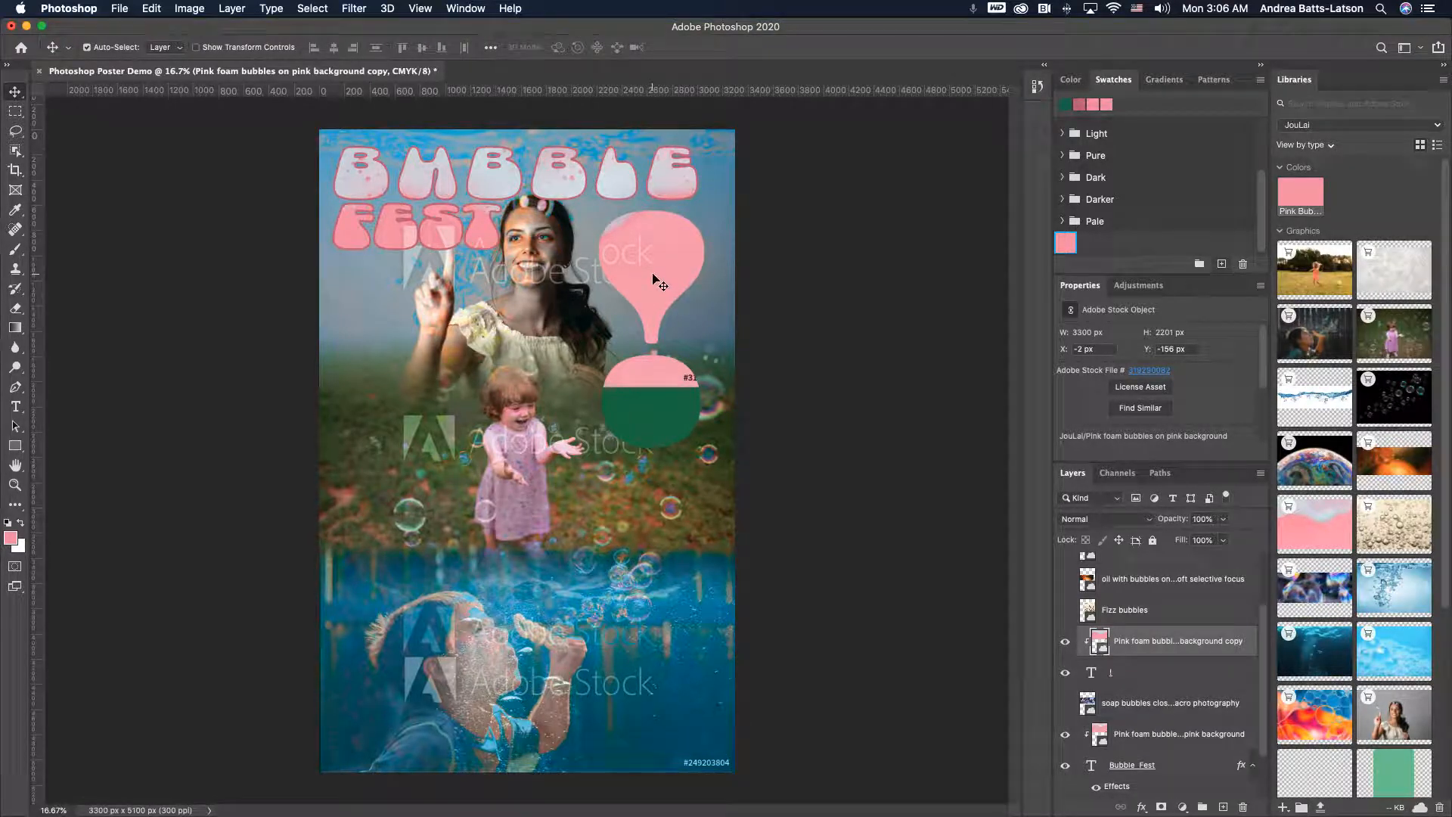
- Reposition and enlarge the clipped pink foam image with Free Transform so it fills the exclamation mark
left_click_drag(657, 280, 716, 374)
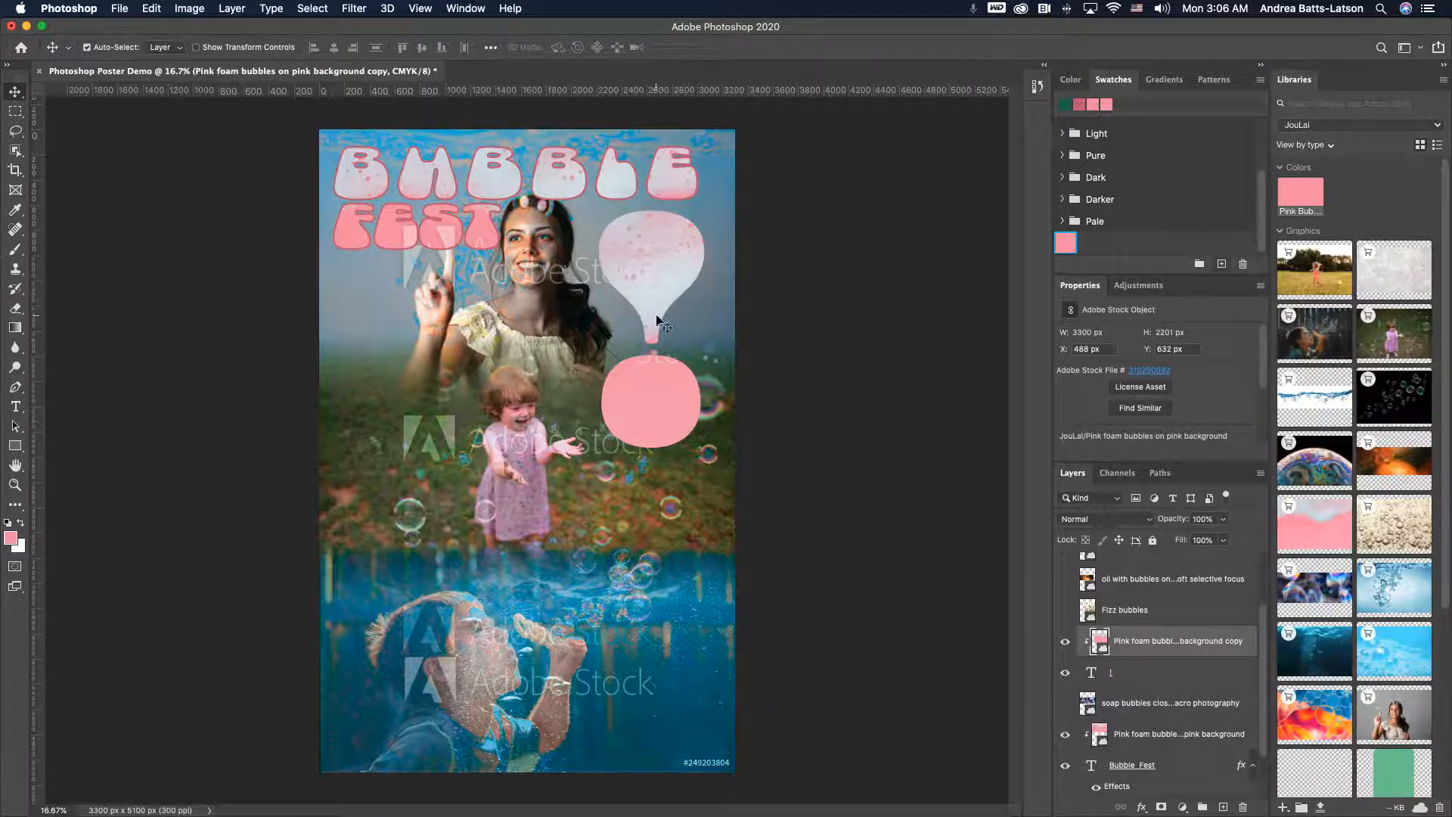
key("super+t")
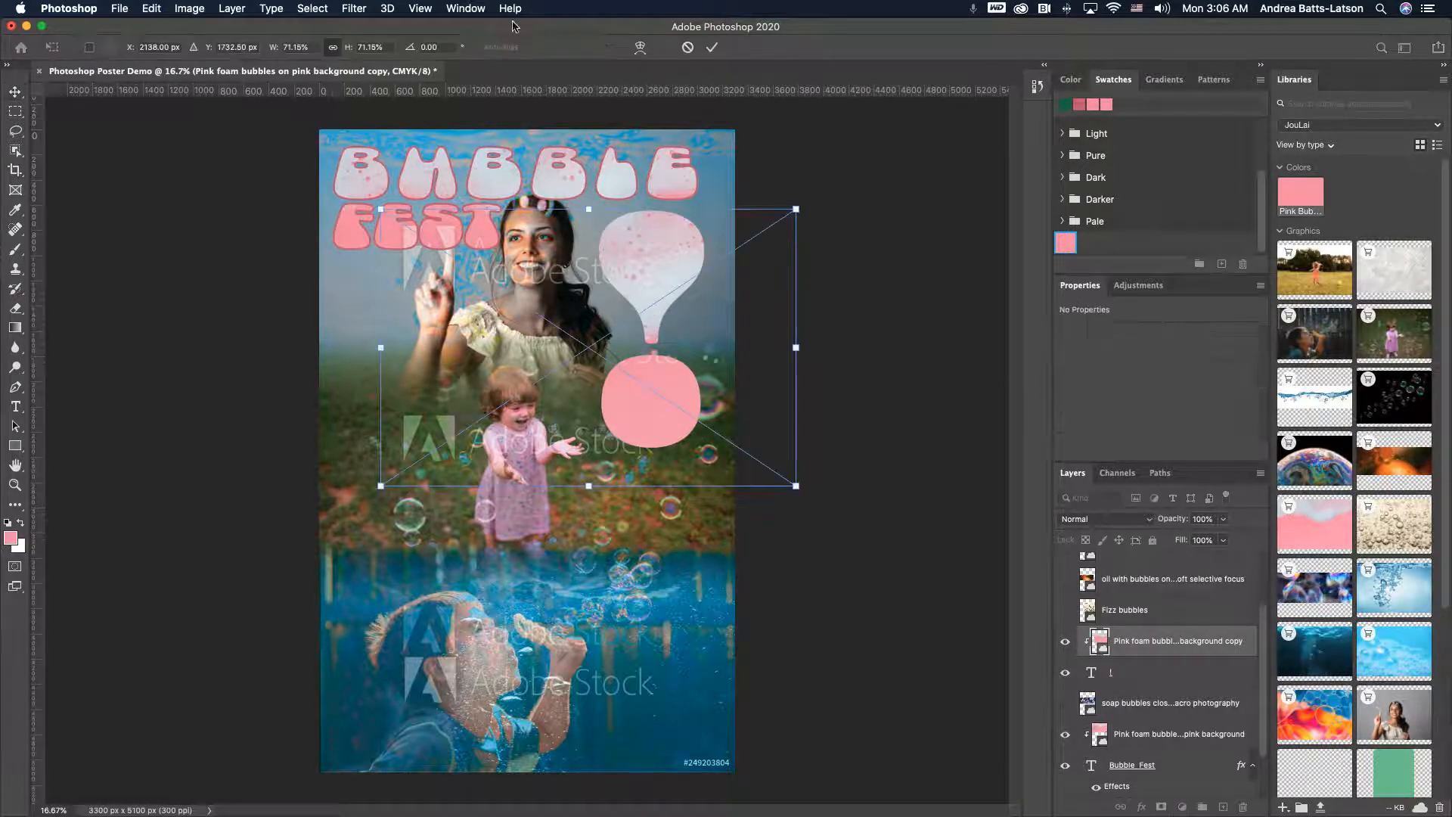
left_click_drag(791, 211, 861, 133)
left_click_drag(653, 252, 653, 300)
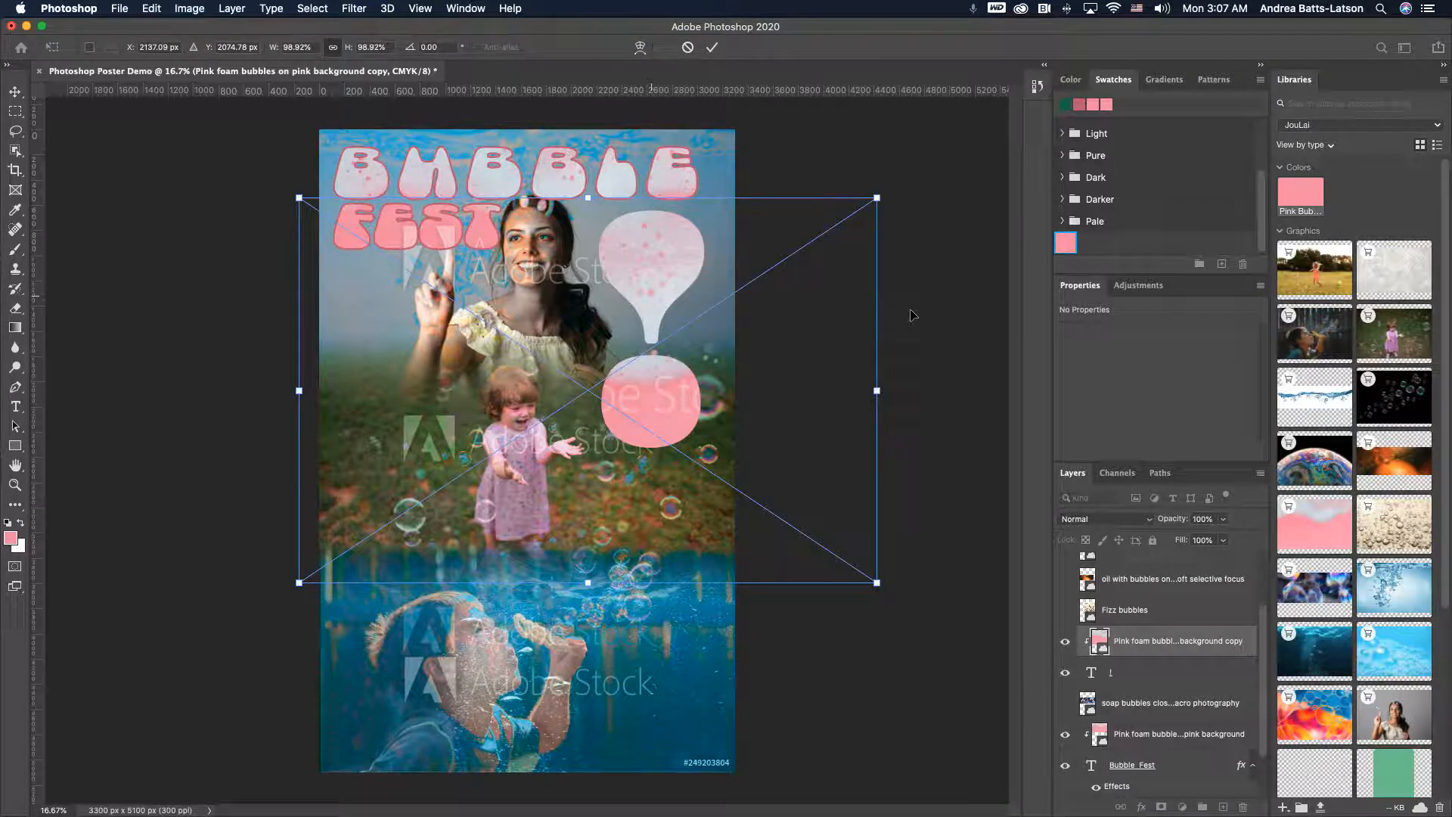
key("Return")
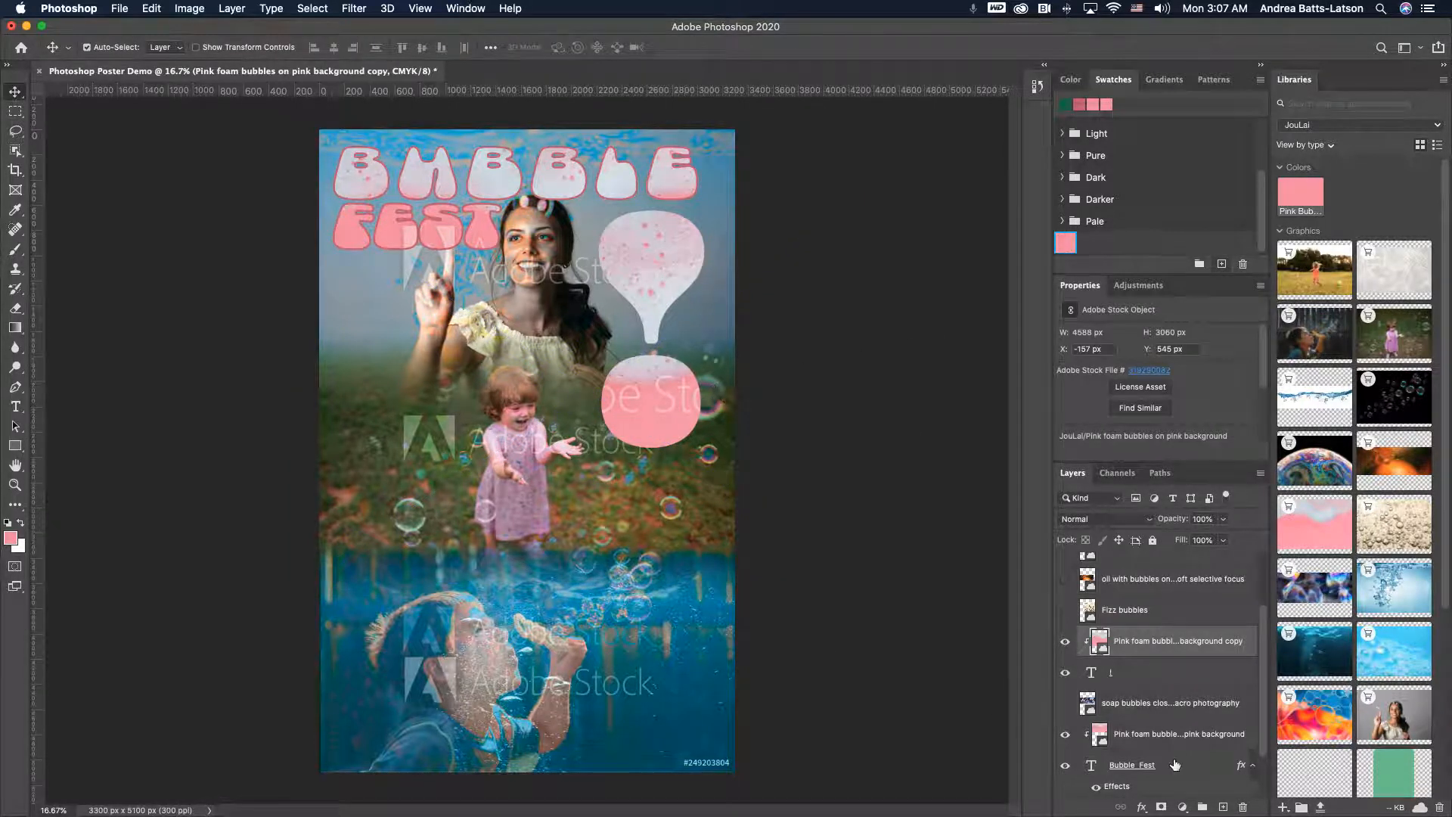
- Copy the title's stroke effect onto the exclamation mark and set that stroke's size to 32 px
scroll(1172, 743, "down", 3)
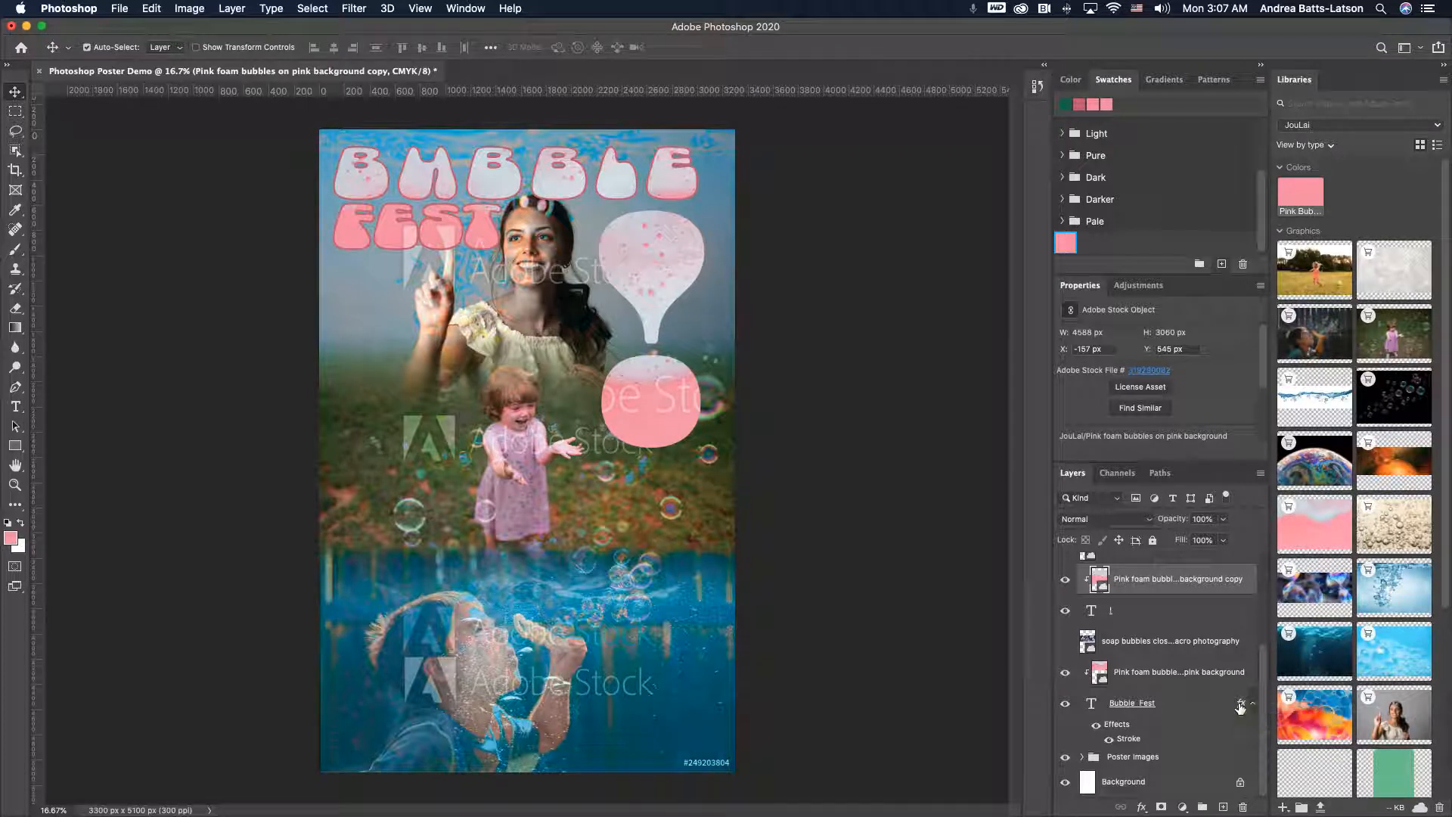
mouse_move(1240, 706)
left_mouse_down()
mouse_move(1227, 630)
mouse_move(1176, 586)
mouse_move(1174, 623)
left_mouse_up()
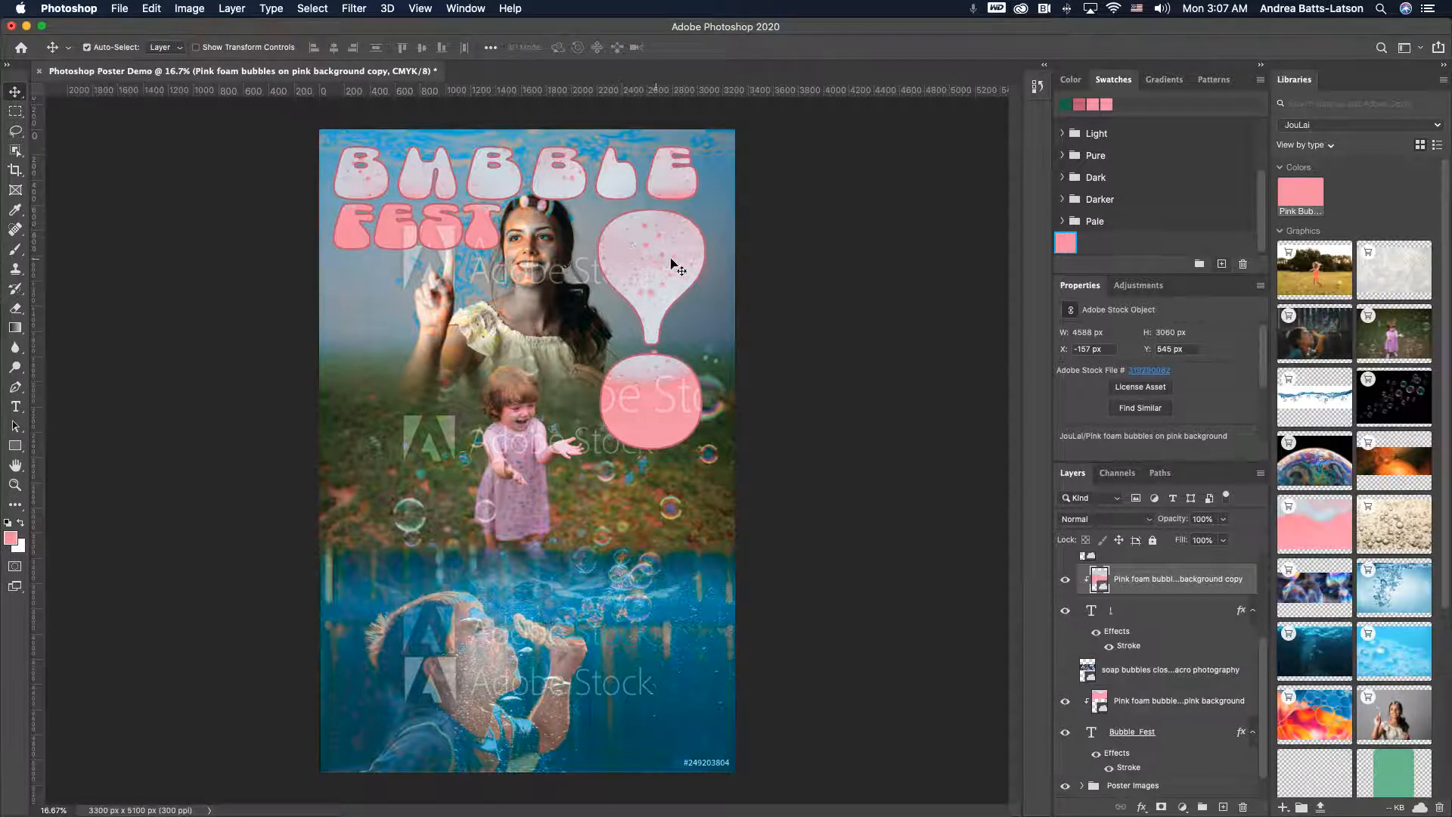
double_click(1129, 648)
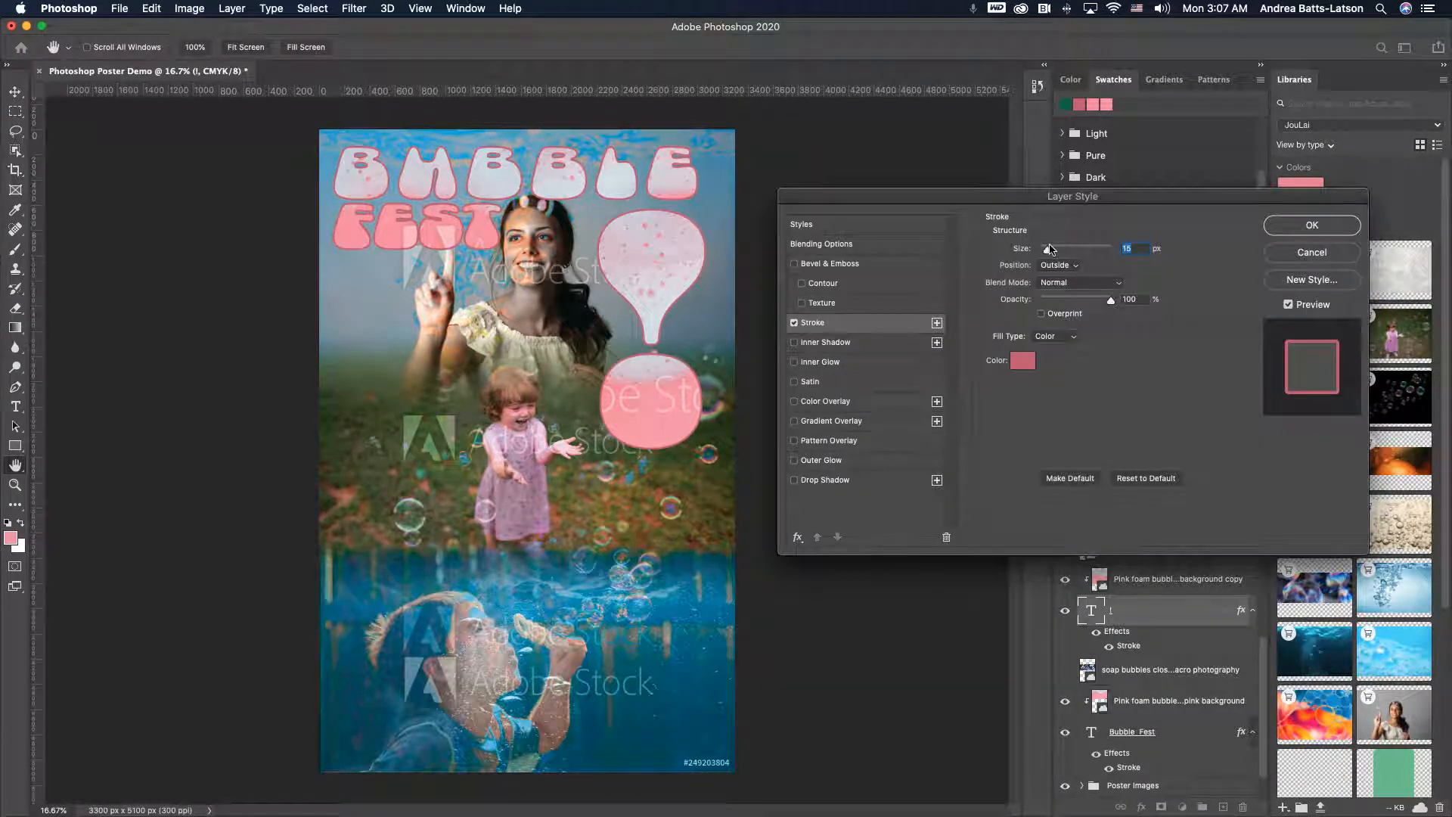
left_click_drag(1049, 251, 1055, 254)
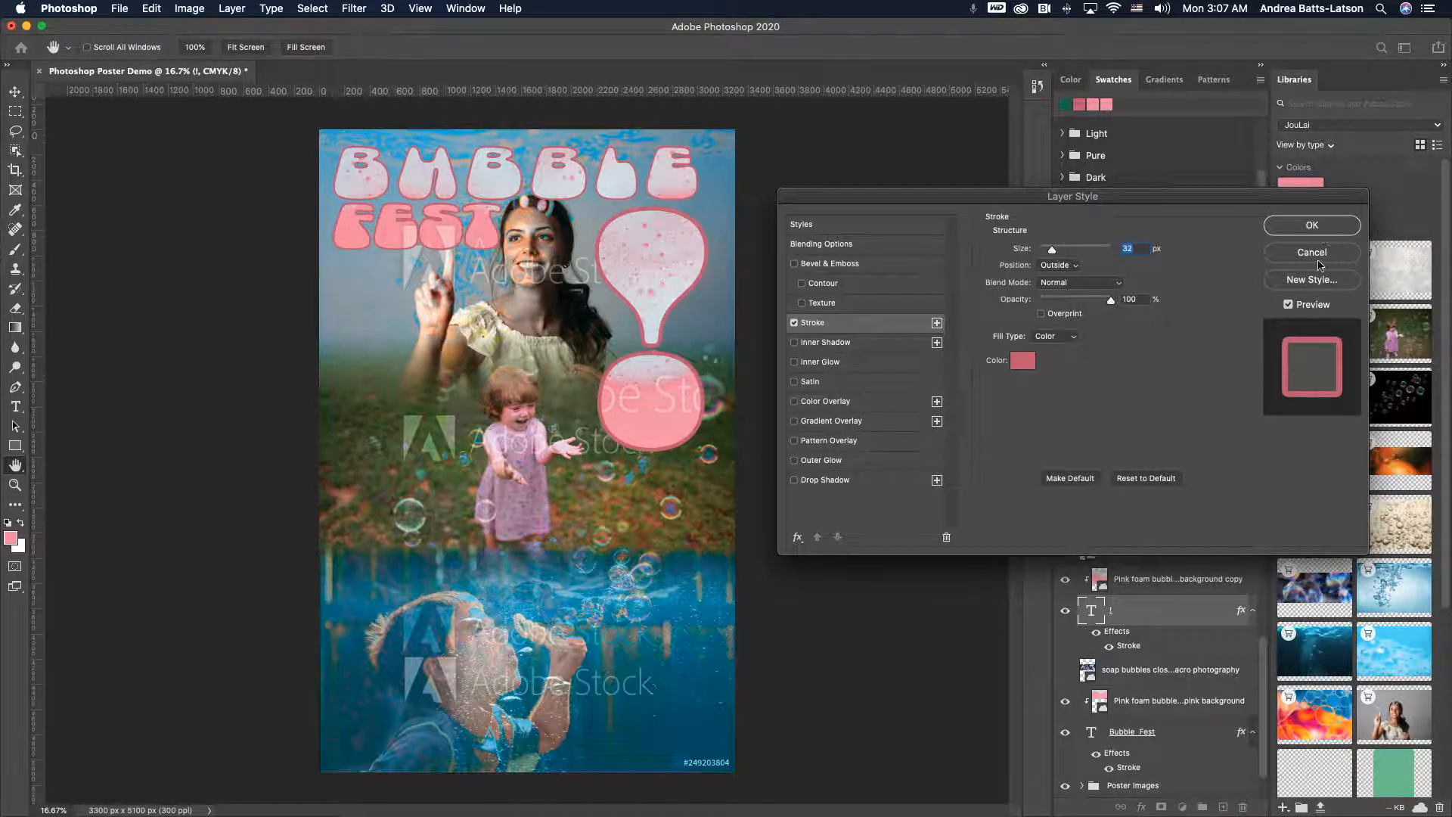
left_click(1314, 224)
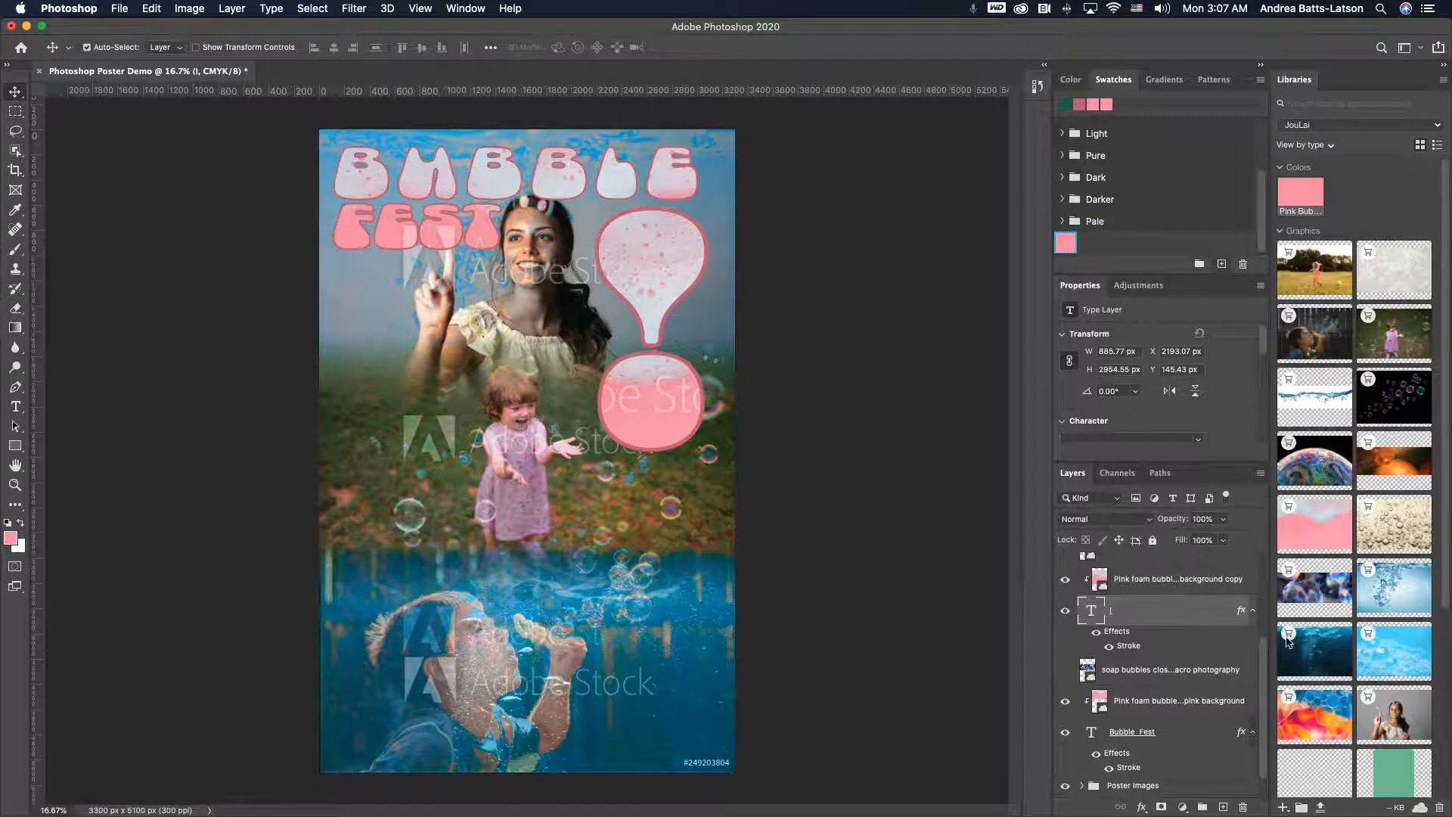
- Add an Outer Glow to the exclamation mark, sampling the title's pink (f597ab) as the glow colour
double_click(1242, 612)
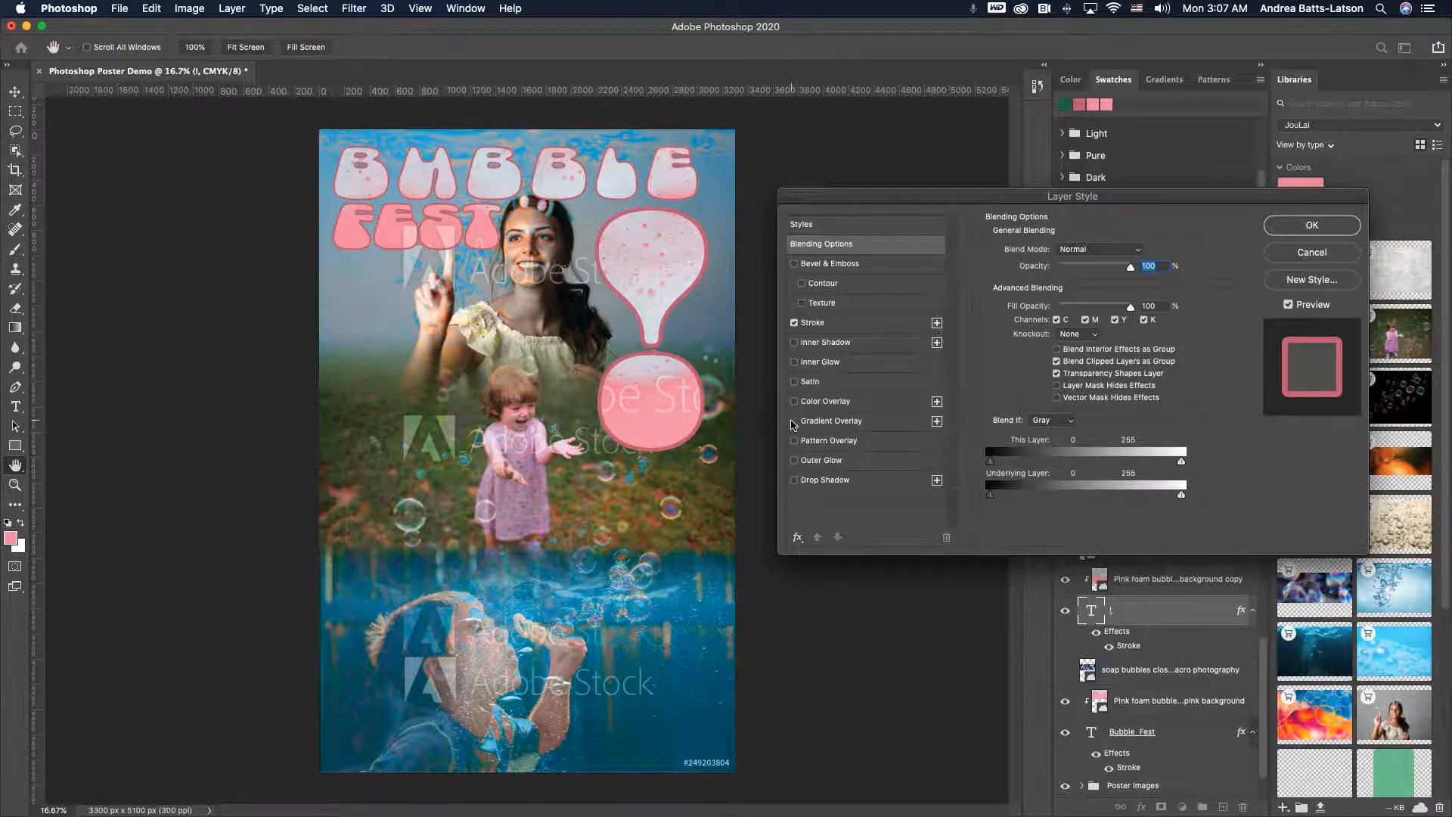
left_click(793, 461)
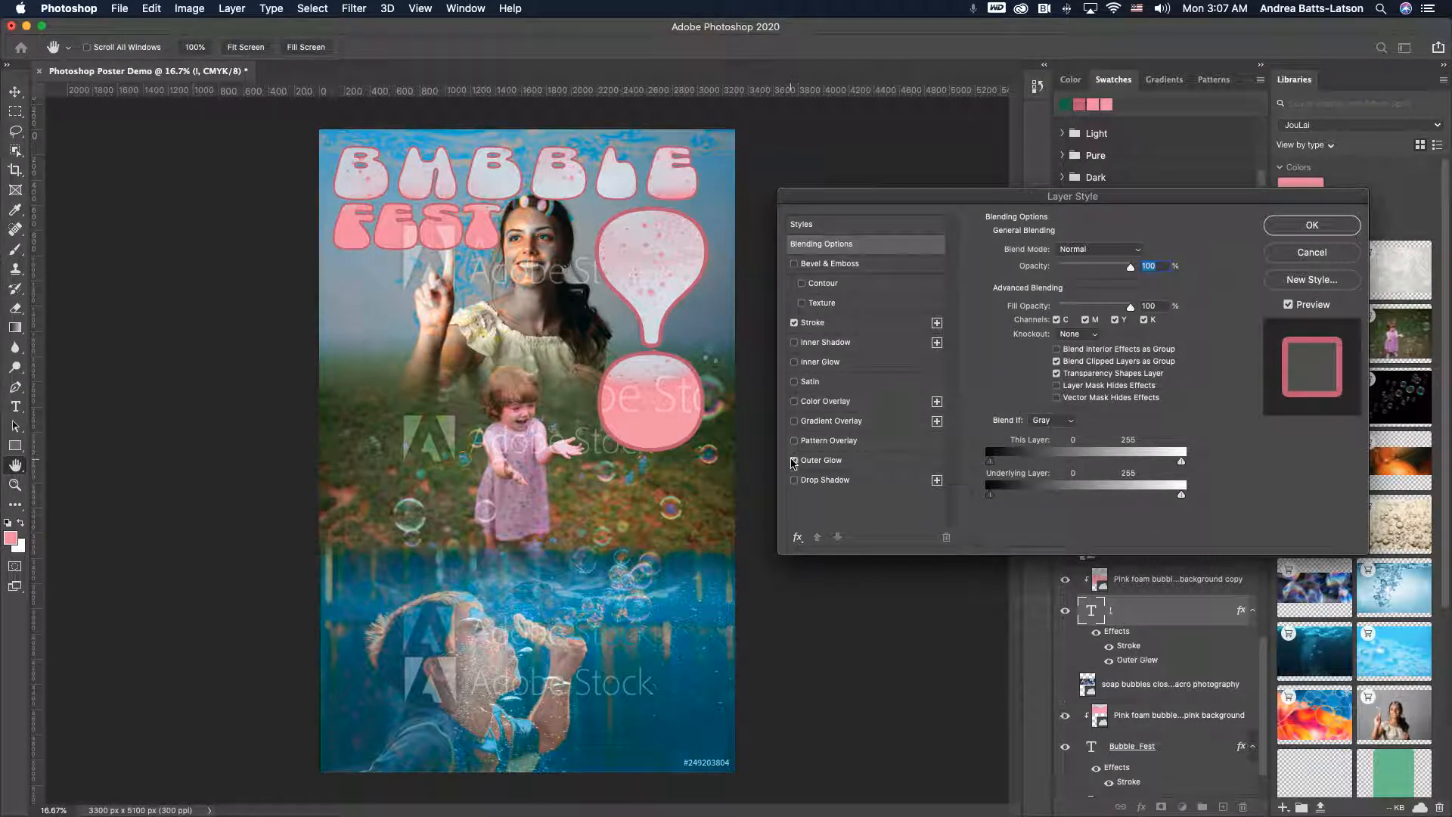
left_click(862, 460)
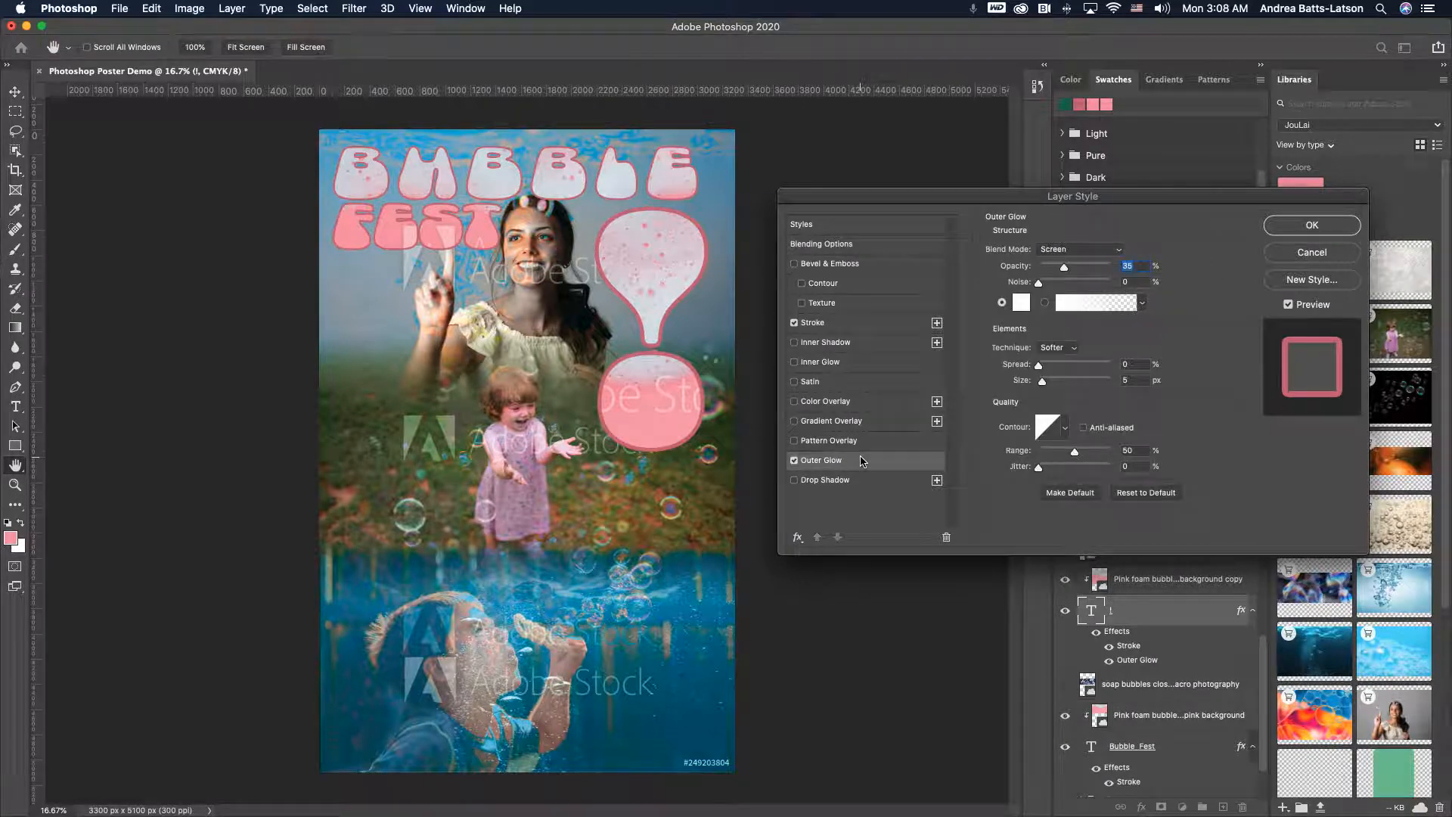
left_click(1020, 303)
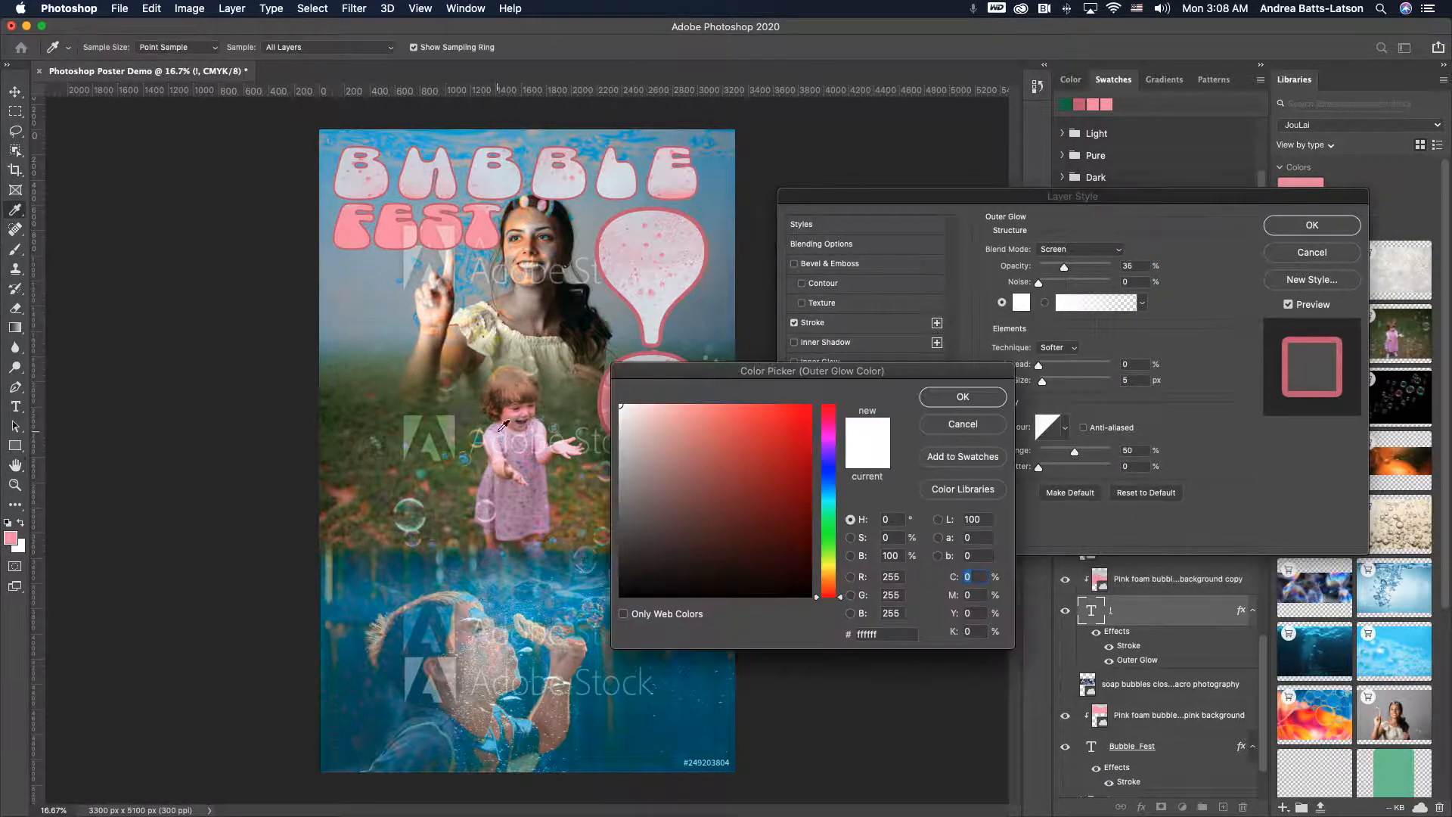
left_click(395, 235)
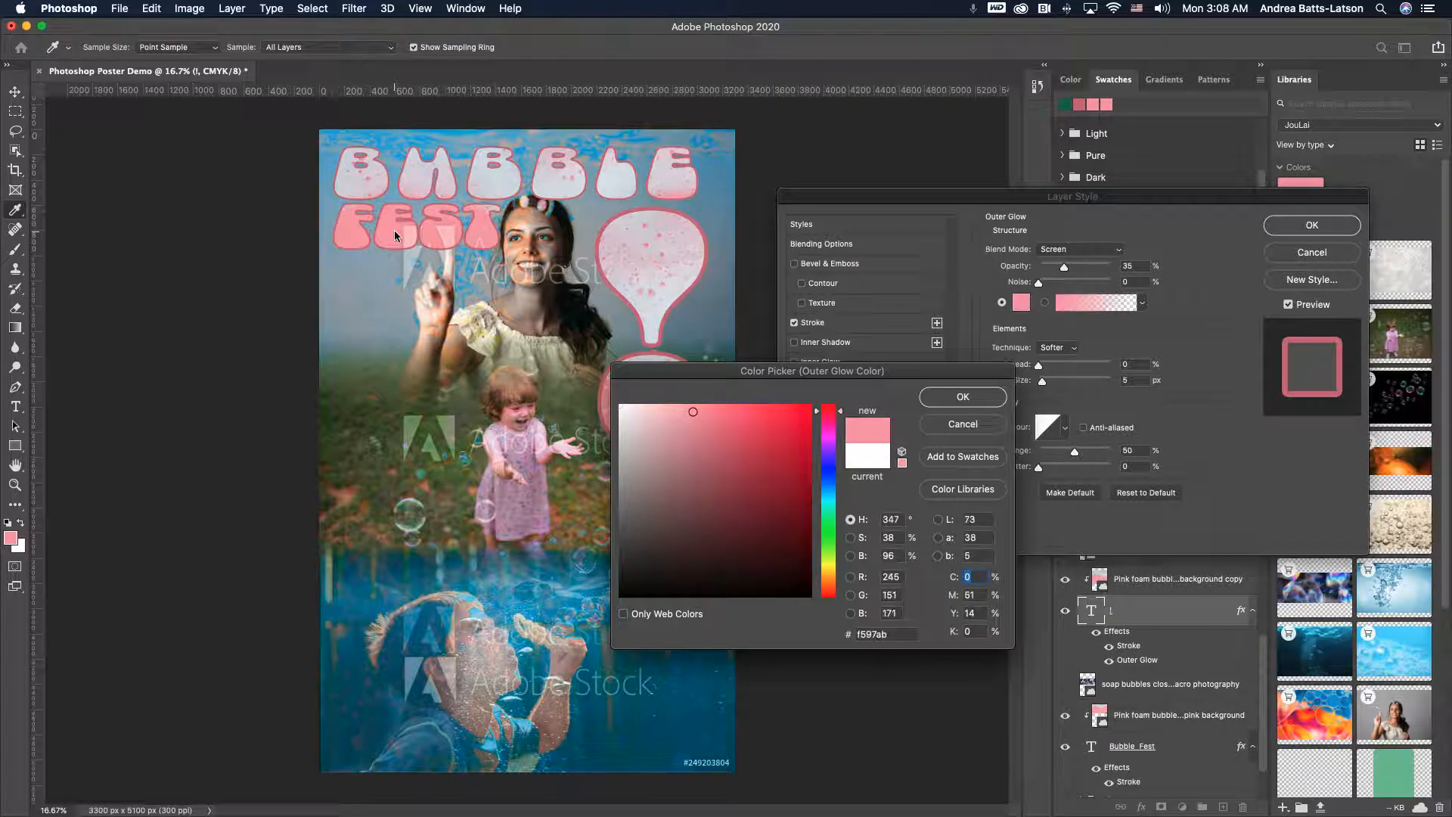
left_click(958, 395)
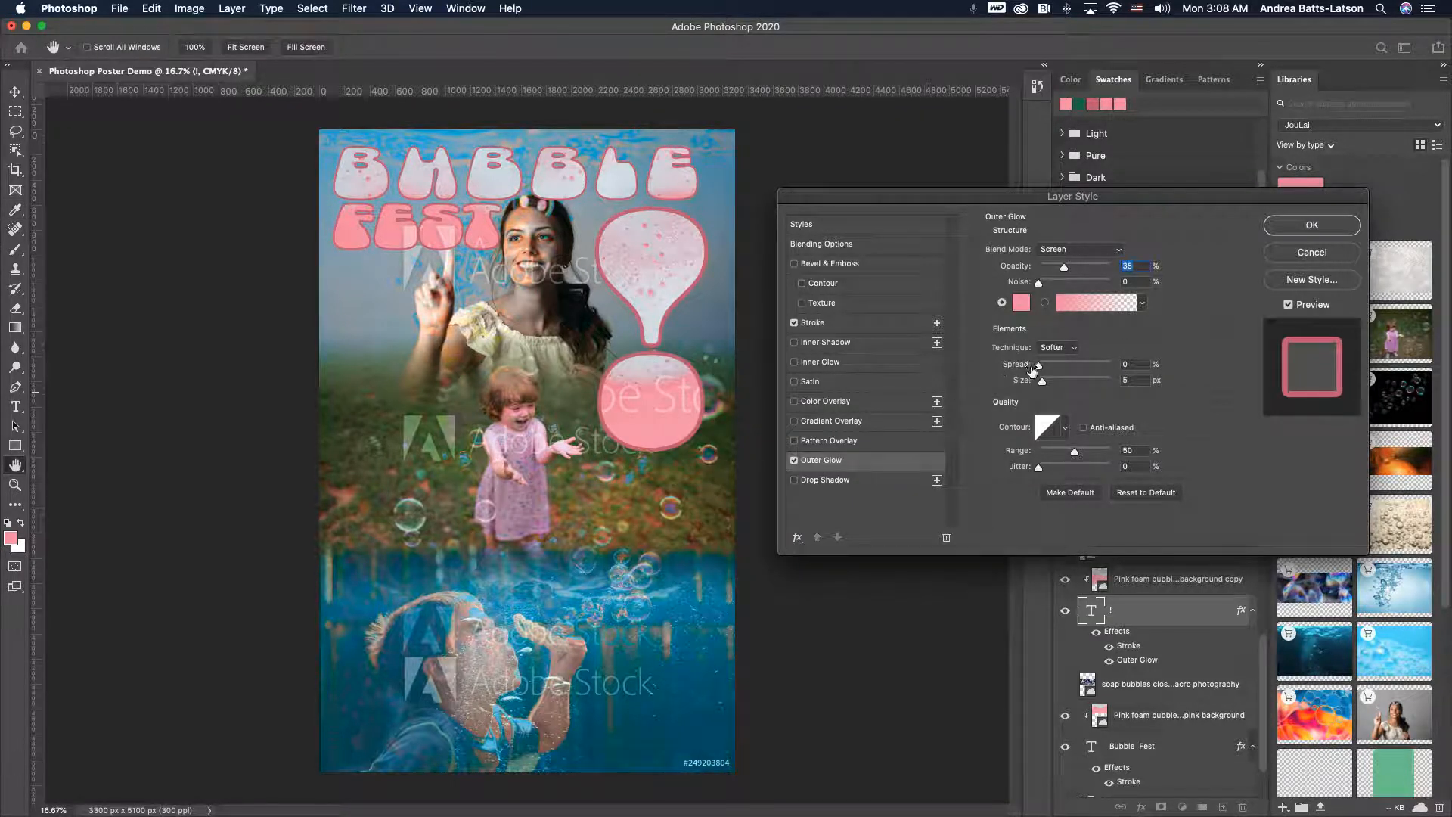
- Set the outer glow's spread to 42% and its size to 128 px
left_click_drag(1039, 369, 1076, 370)
left_click_drag(1038, 197, 493, 221)
left_click_drag(435, 221, 1068, 227)
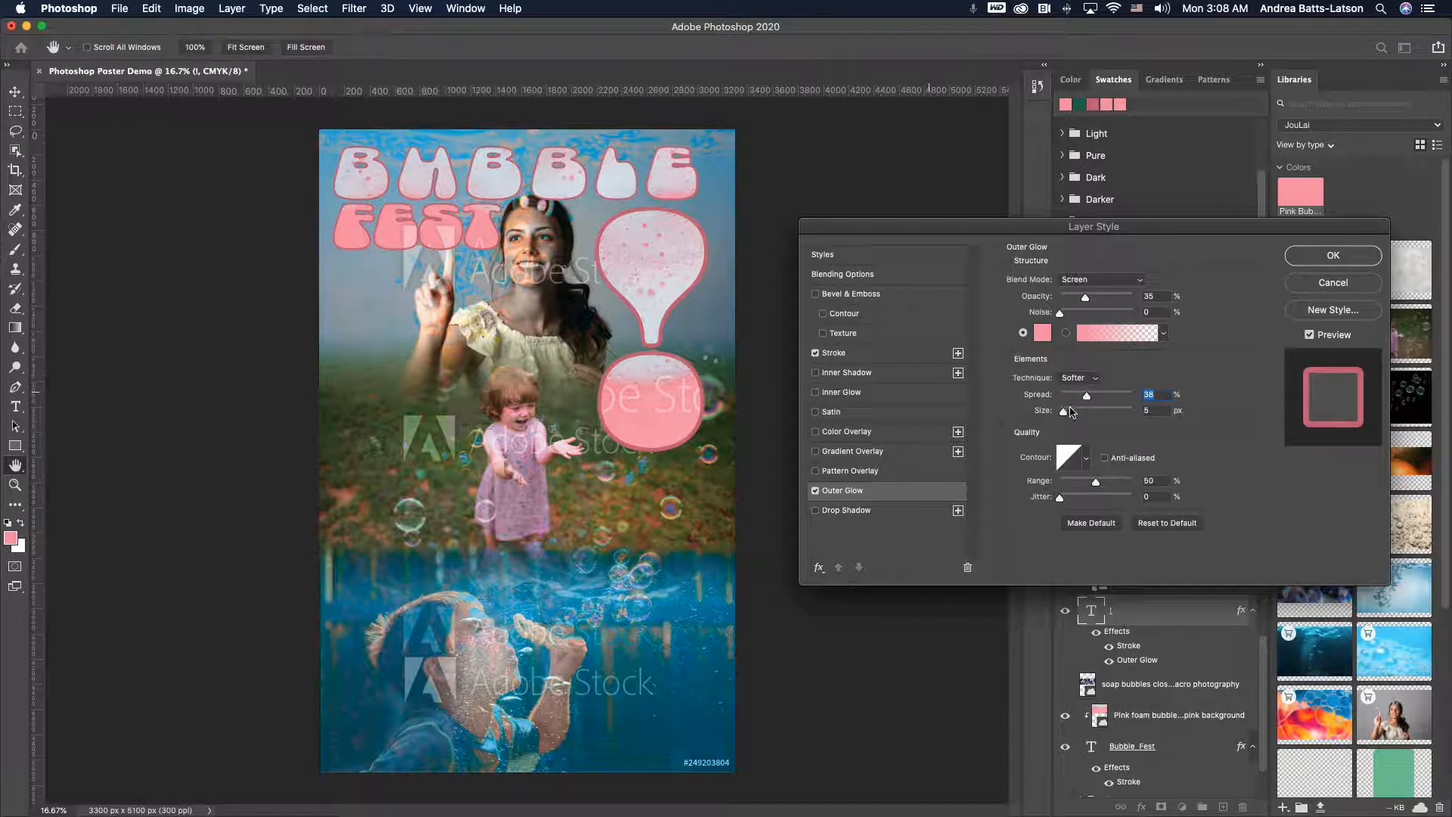
left_click_drag(1064, 410, 1092, 400)
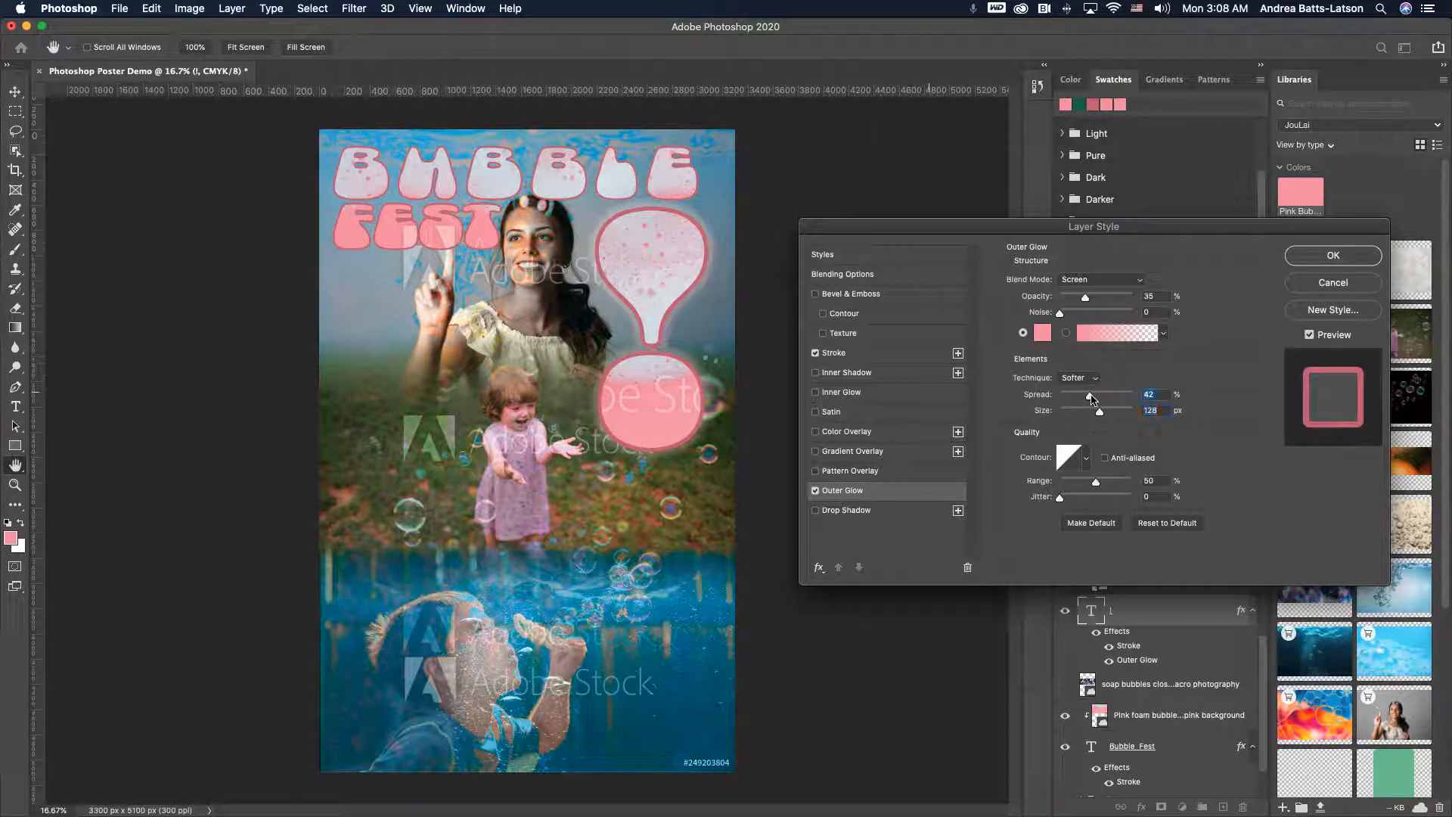
- Try out contour presets for the exclamation mark's outer glow, settle on the cone contour, and apply the layer style
left_click(1088, 457)
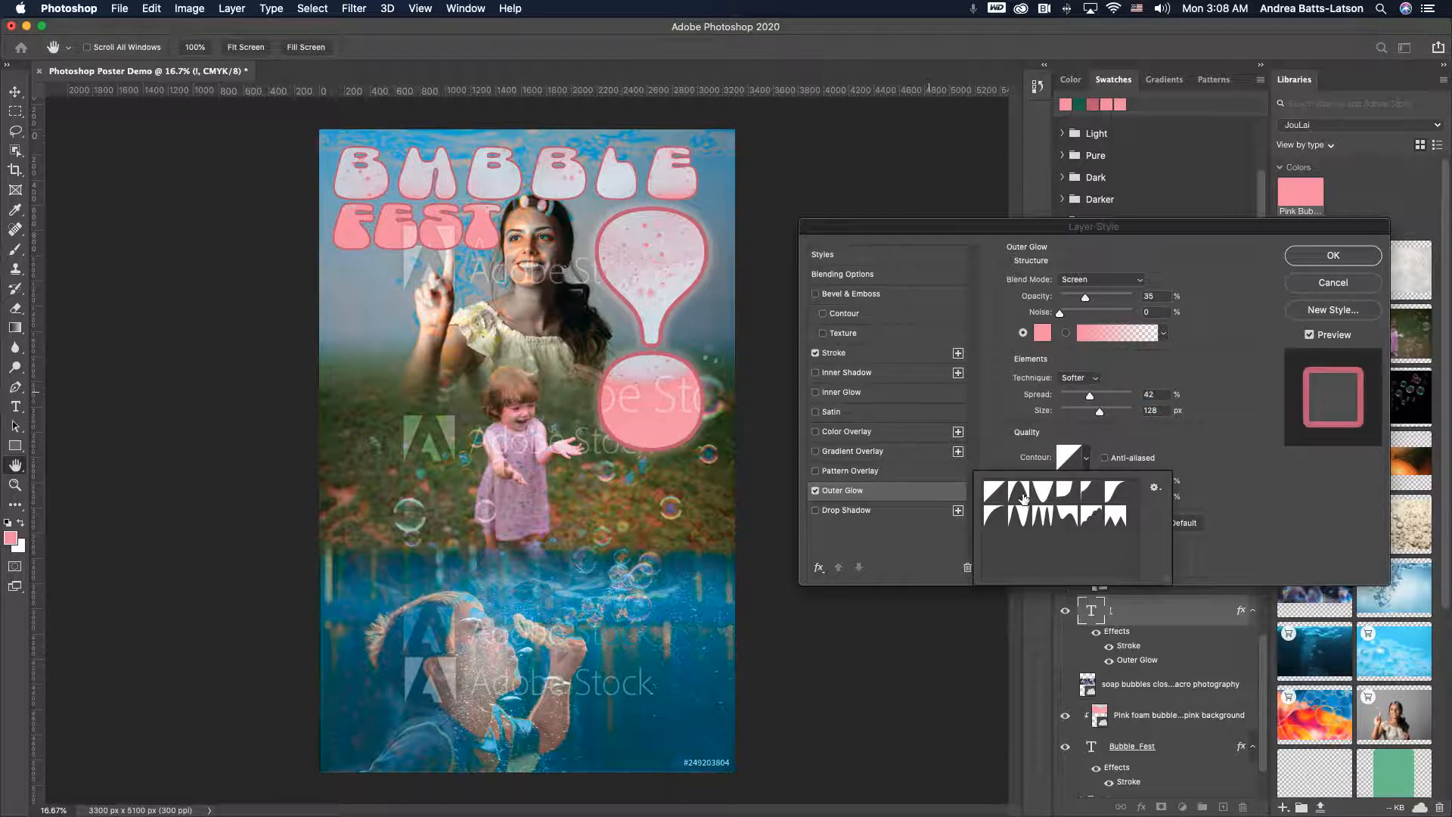
left_click(1087, 458)
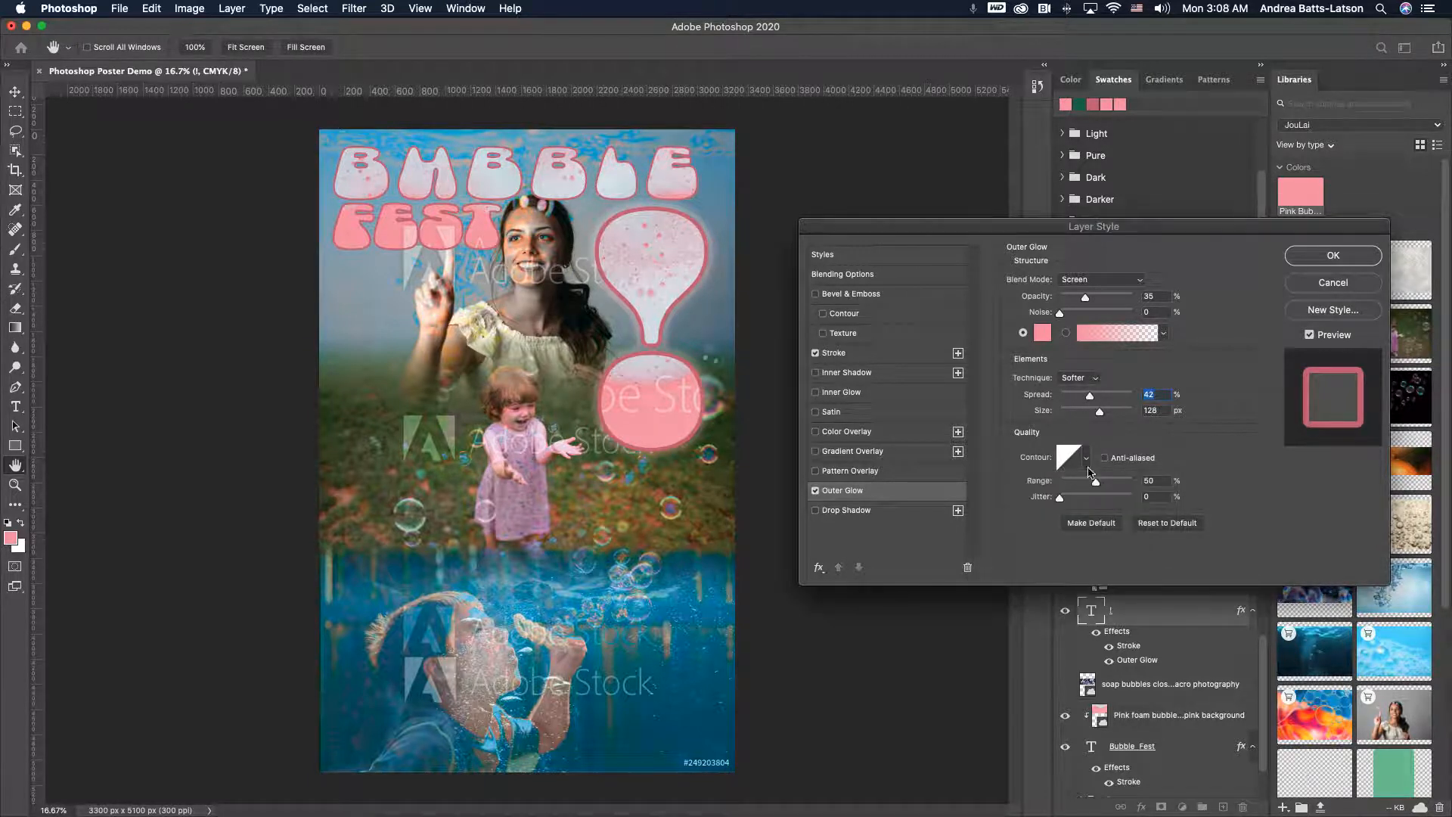
left_click(1090, 460)
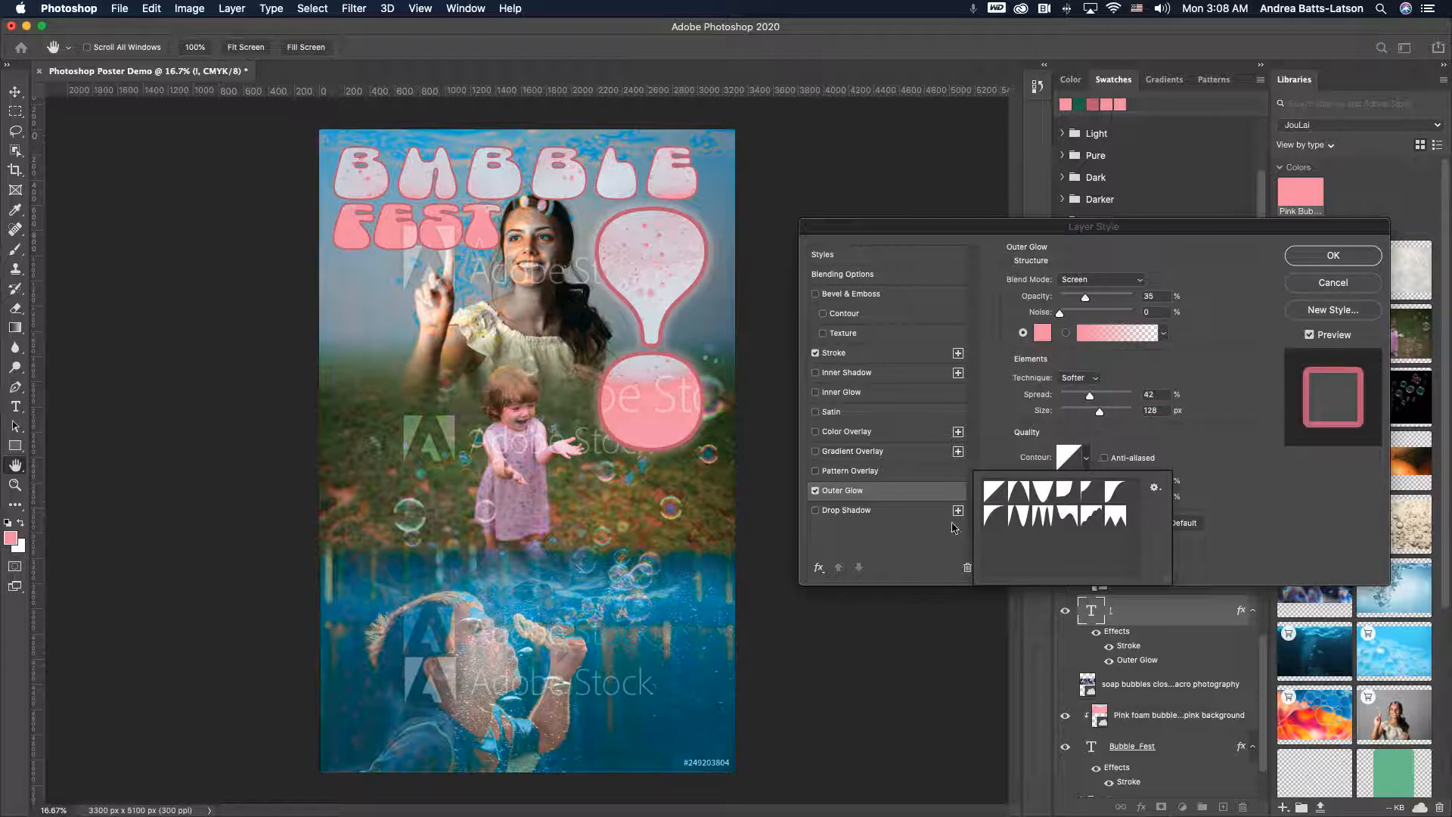
left_click(1019, 493)
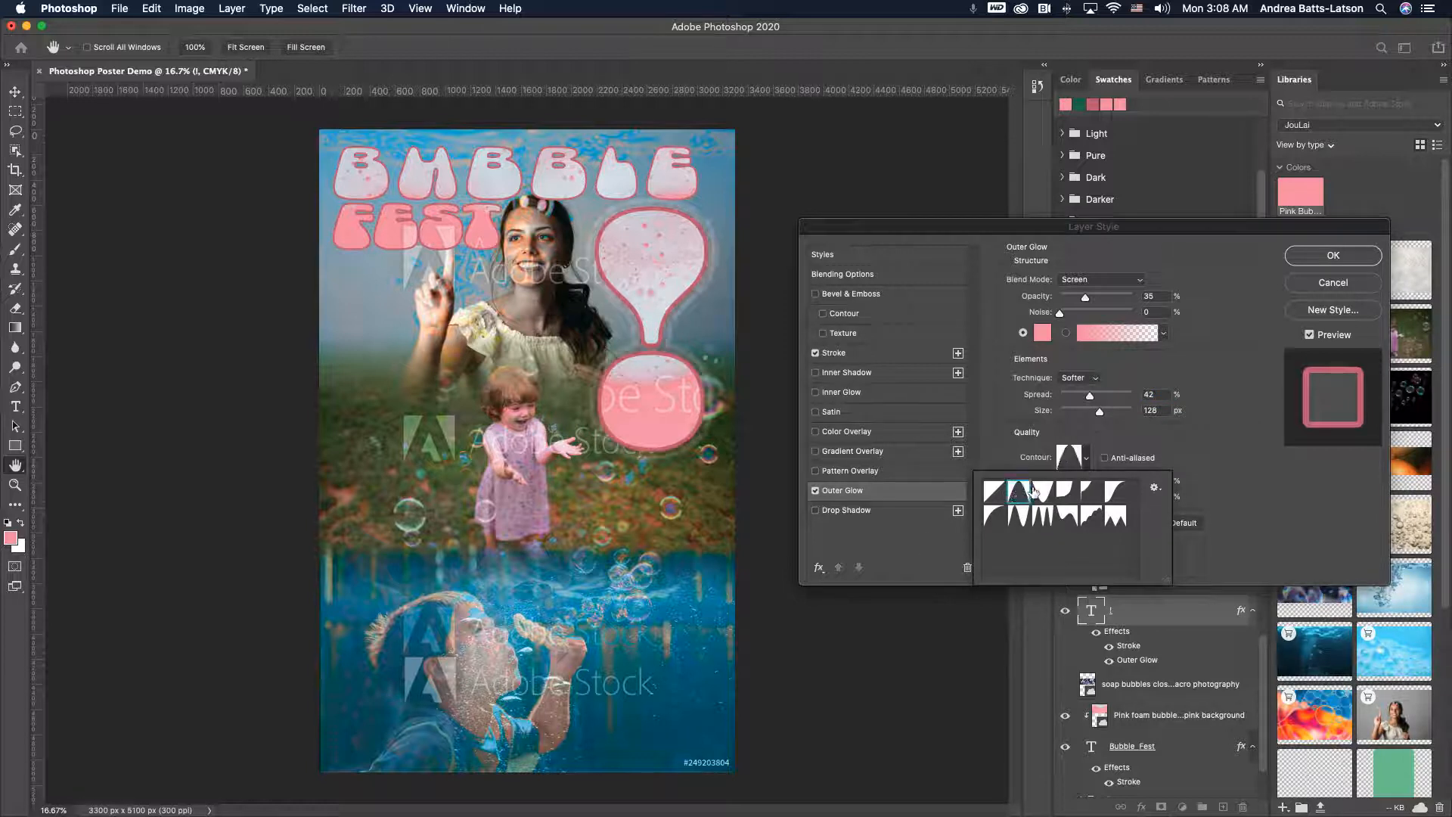
left_click(1042, 492)
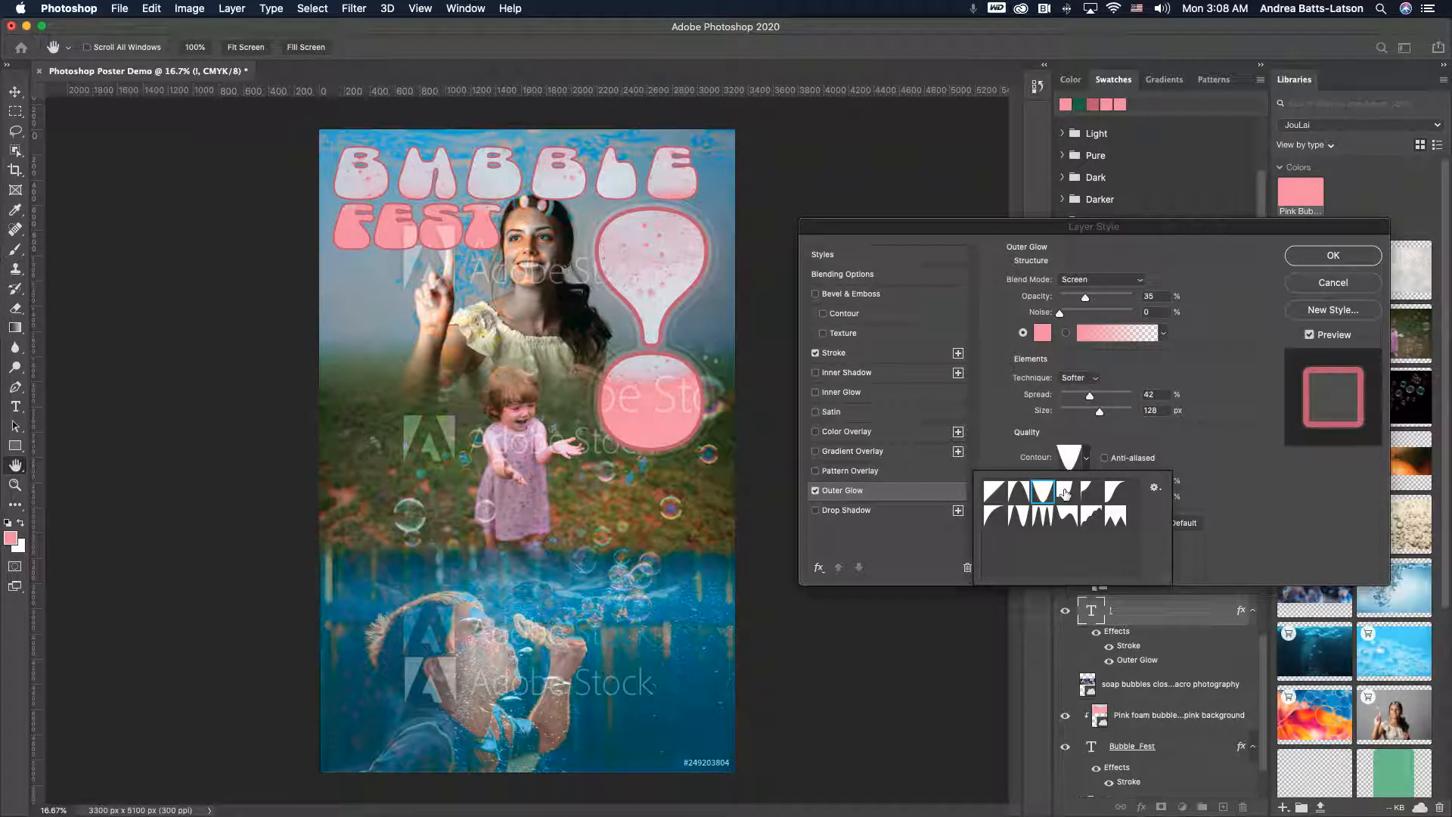
left_click(1065, 492)
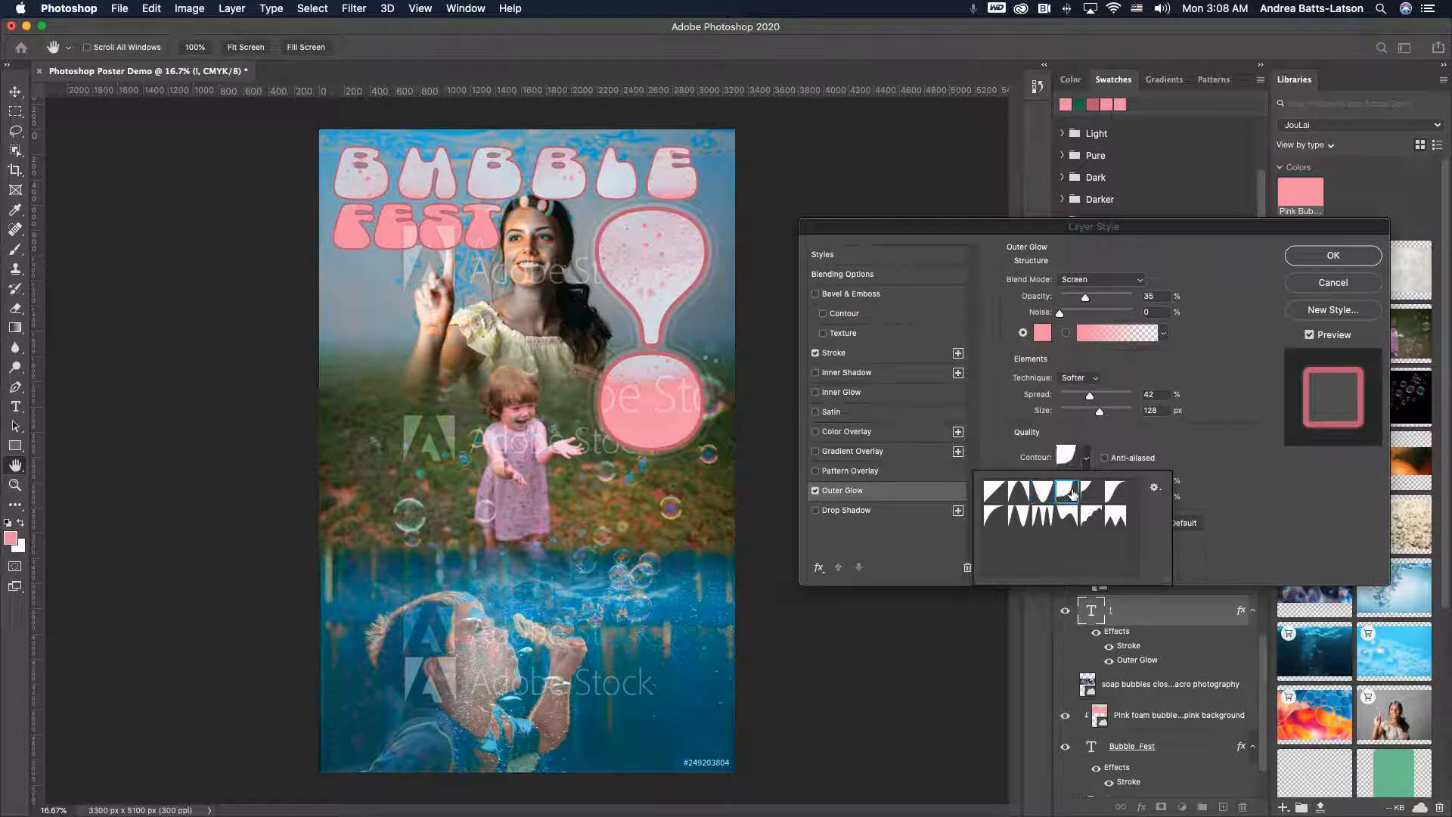
left_click(1087, 492)
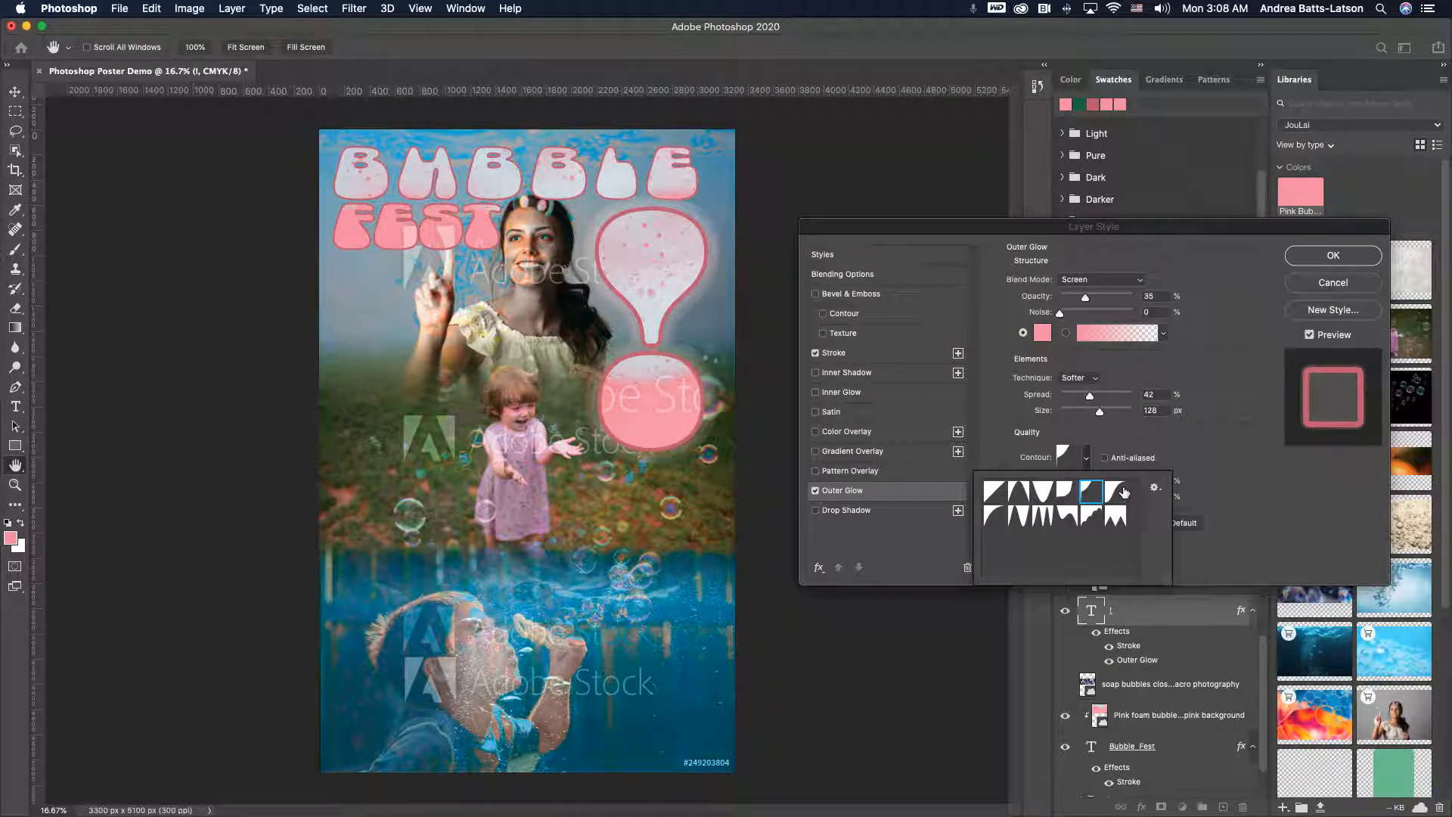
left_click(1124, 492)
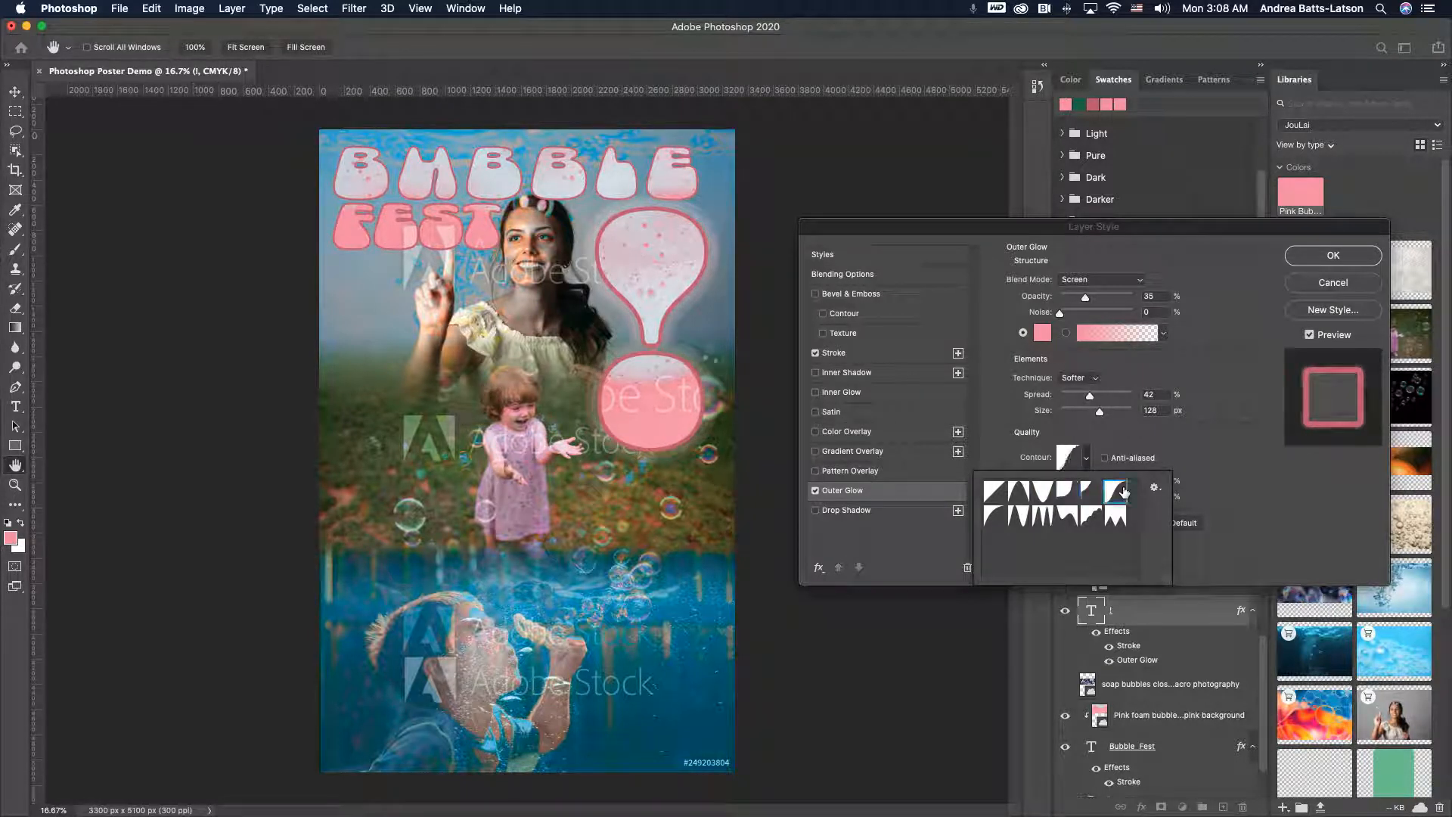
left_click(994, 516)
left_click(1018, 516)
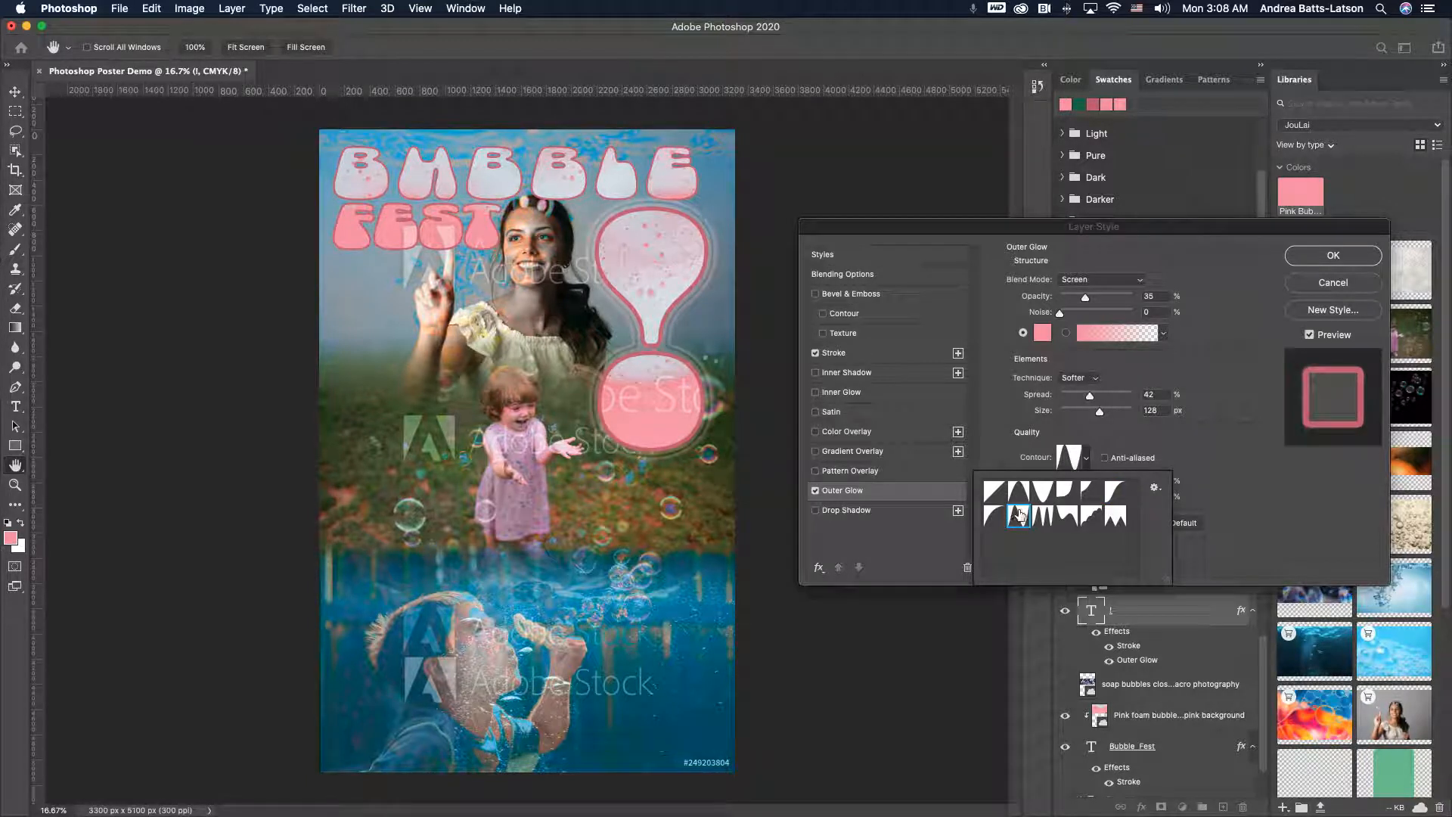
left_click(1044, 517)
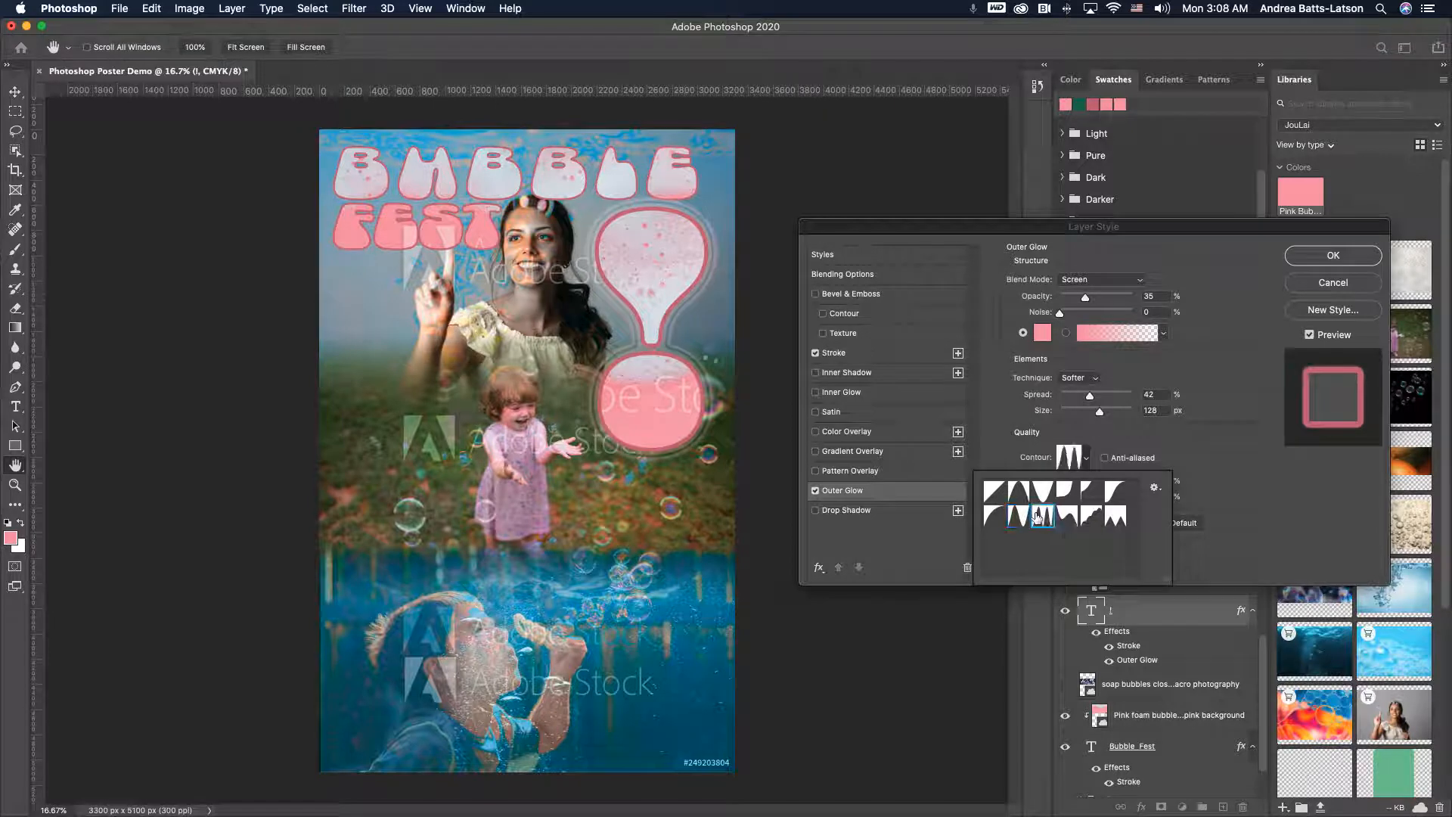
left_click(1068, 516)
left_click(1091, 517)
left_click(1115, 517)
left_click(1016, 520)
left_click(1019, 493)
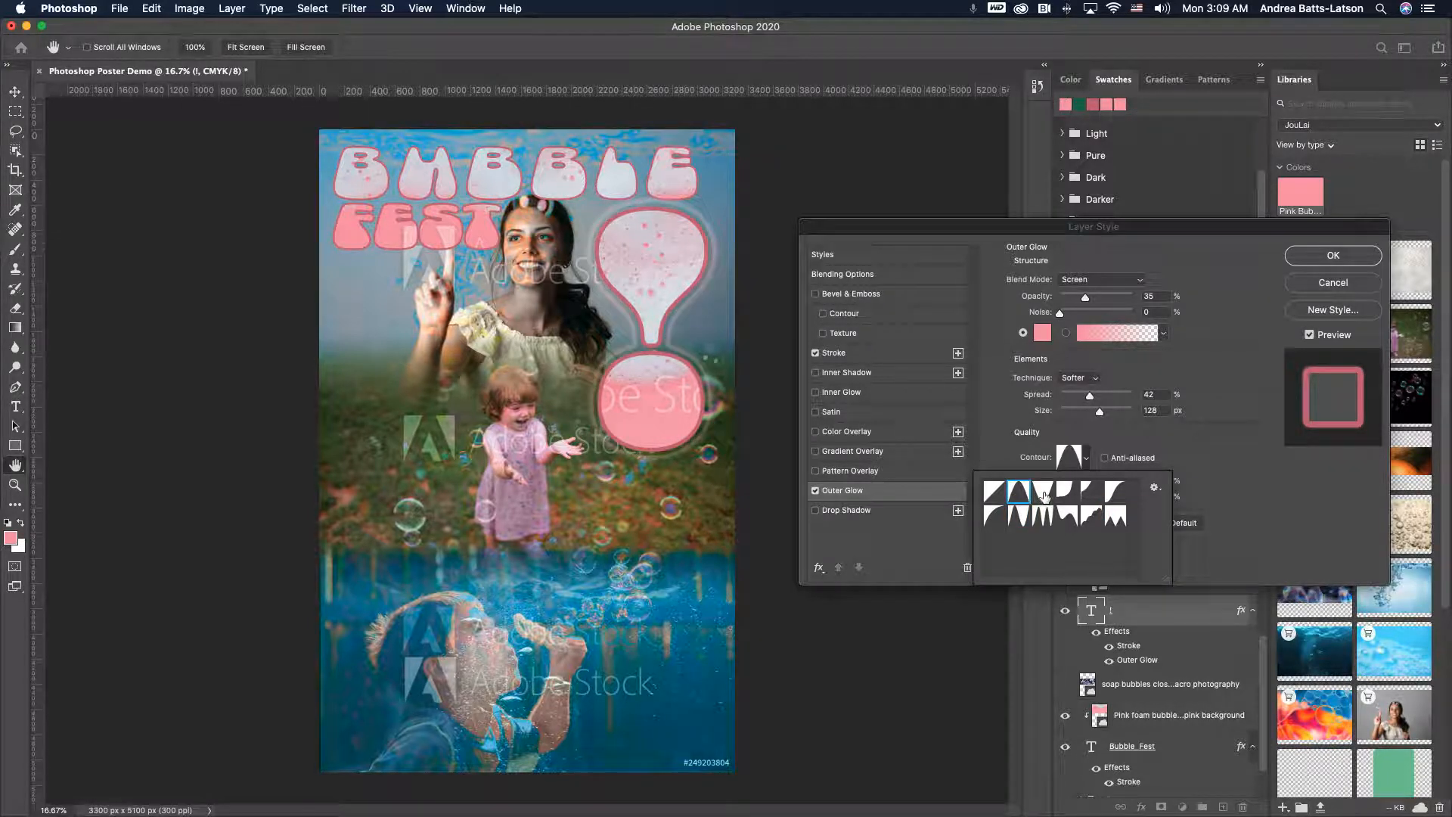
left_click(1334, 255)
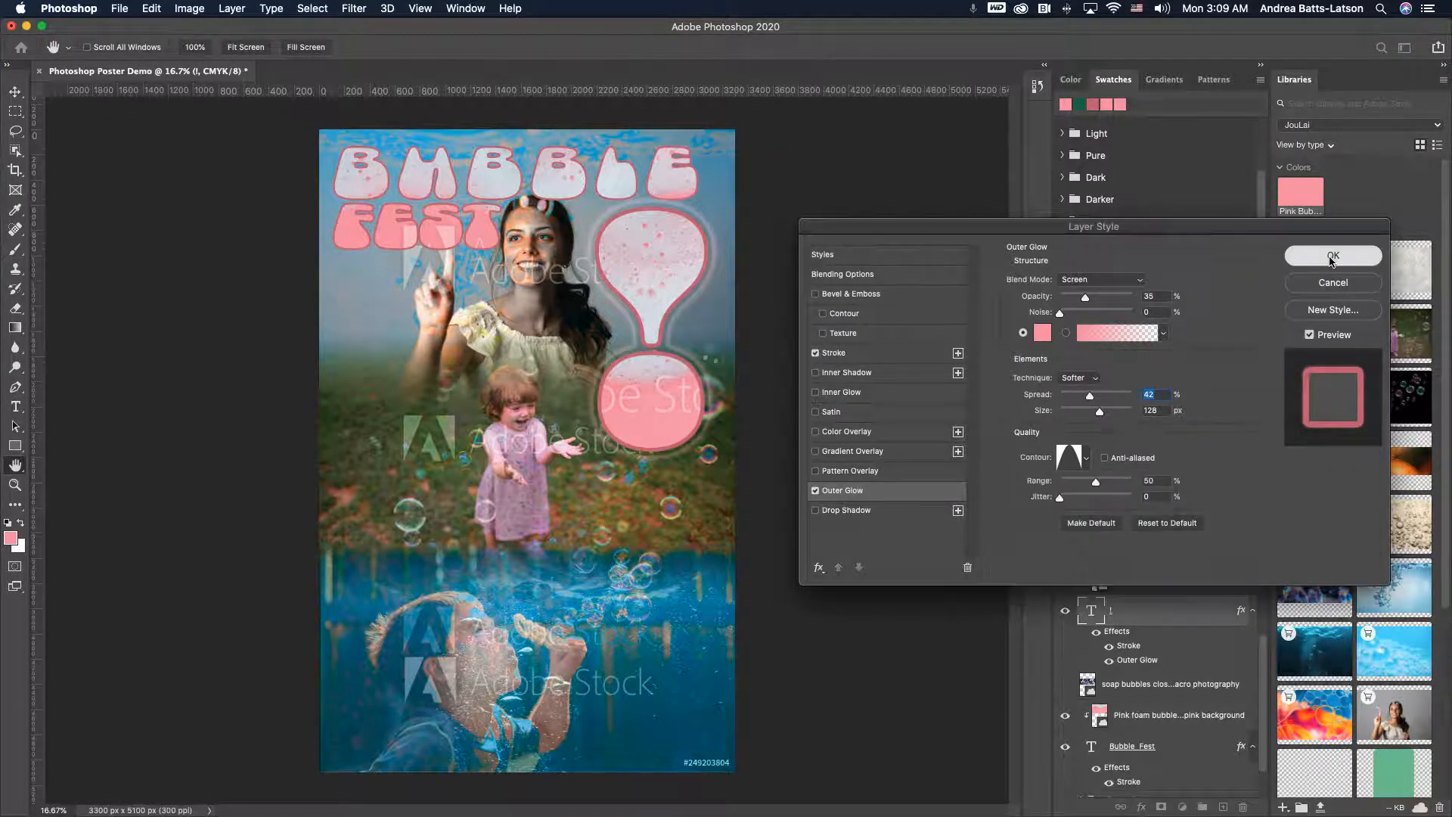
left_click(1333, 255)
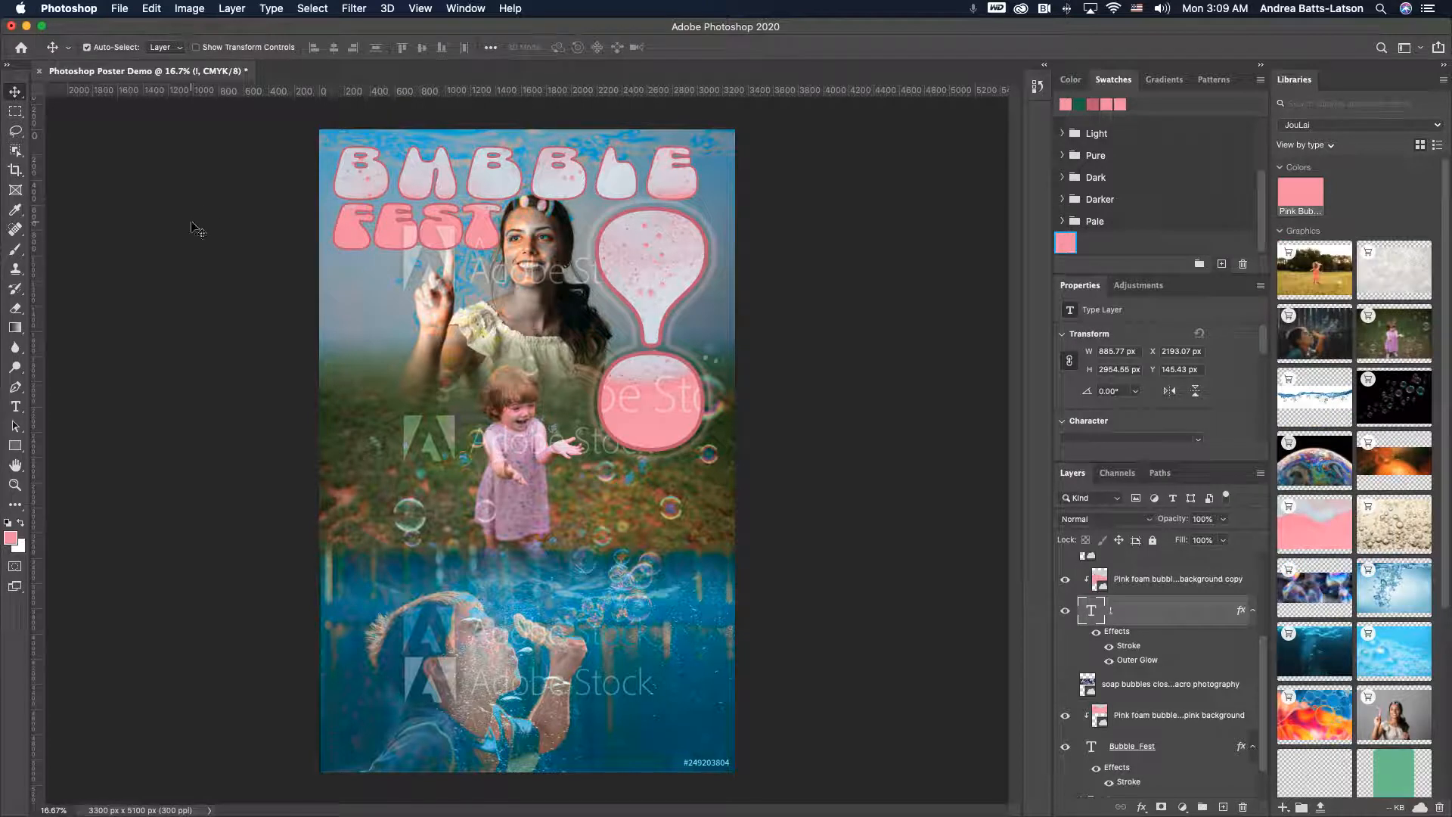
- Start a new text box in the poster's lower right area and set its font size to 48 pt
left_click(195, 227)
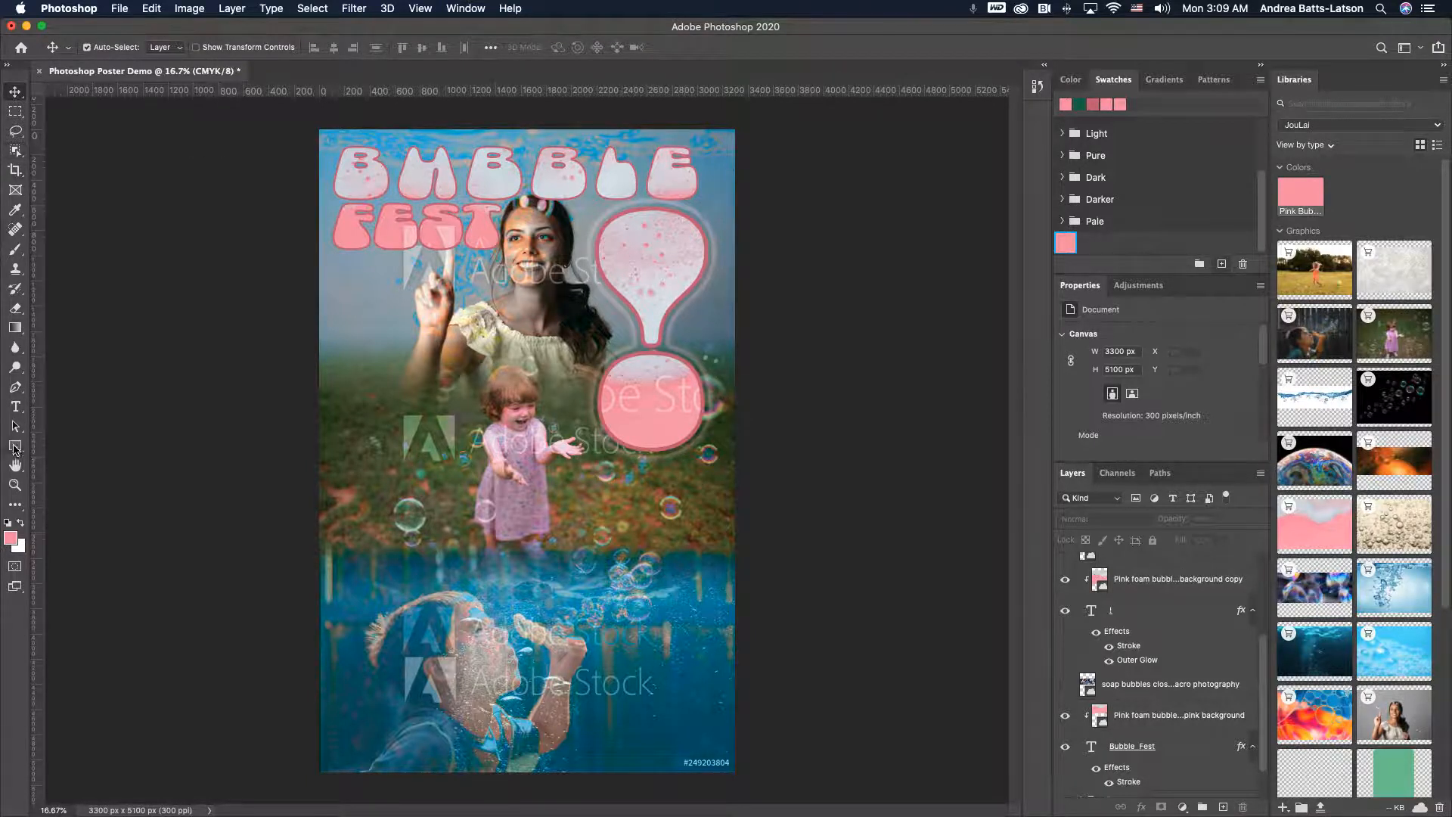
left_click(15, 448)
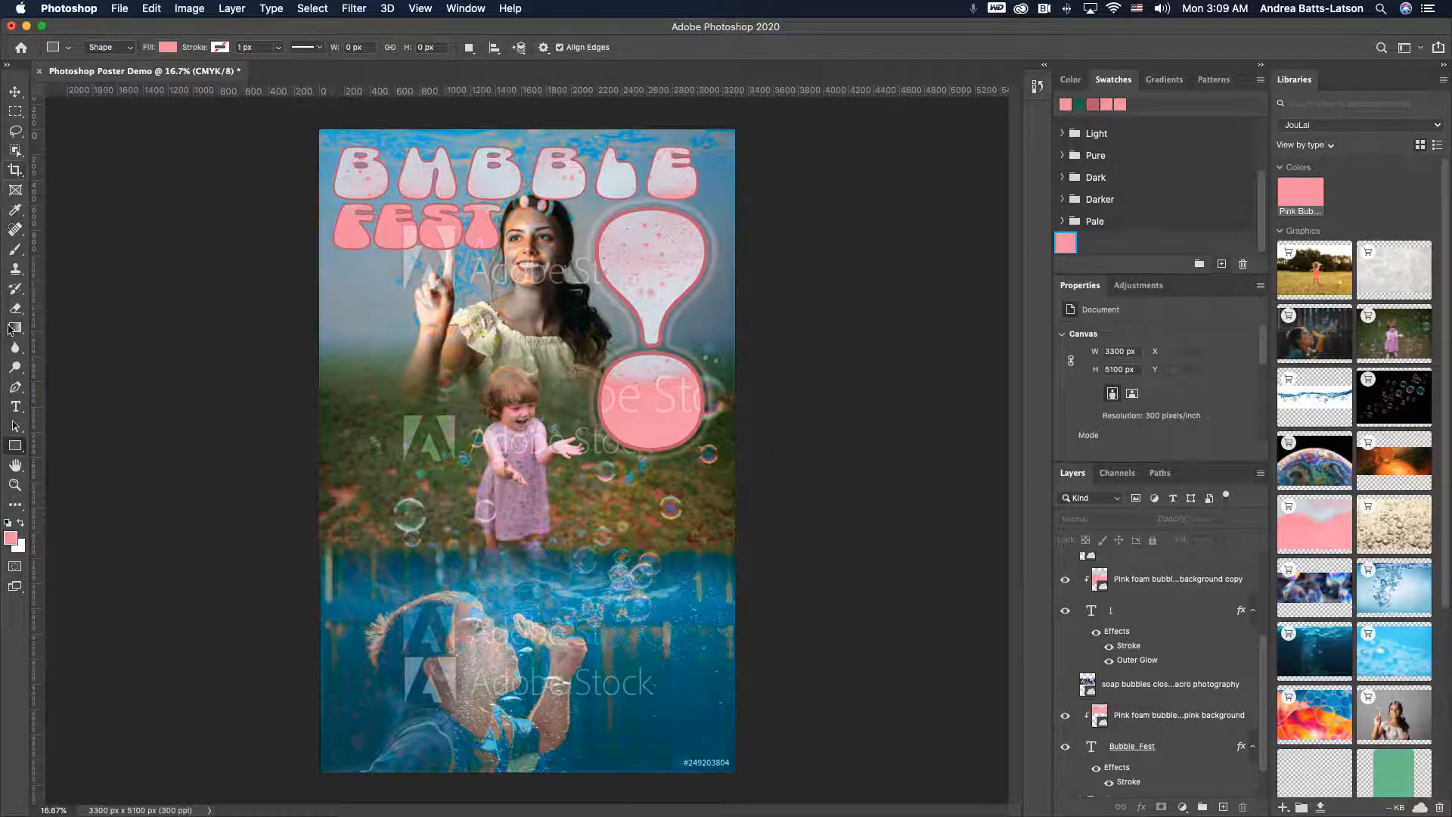
left_click(15, 408)
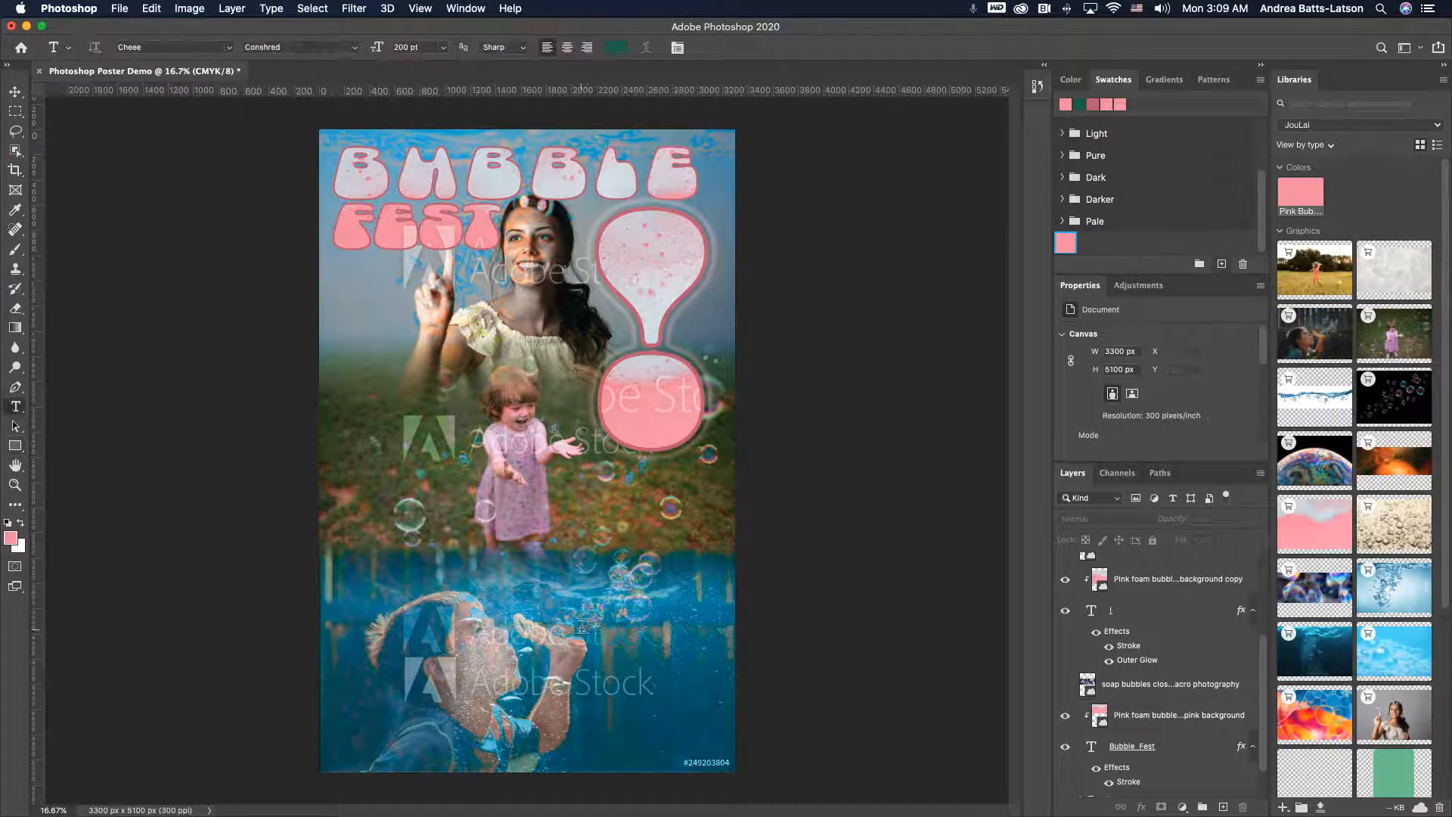
left_click(590, 614)
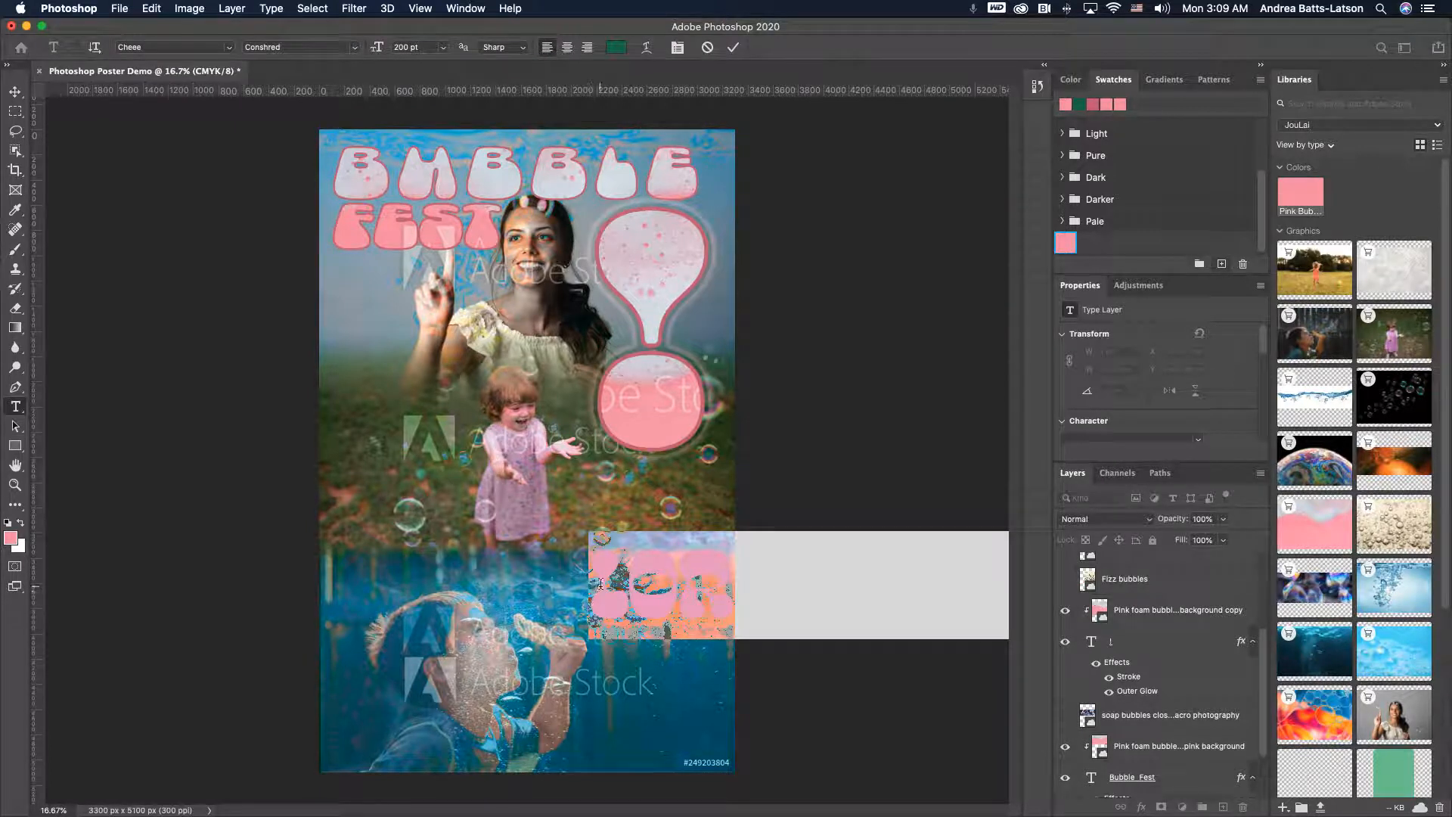
left_click(444, 48)
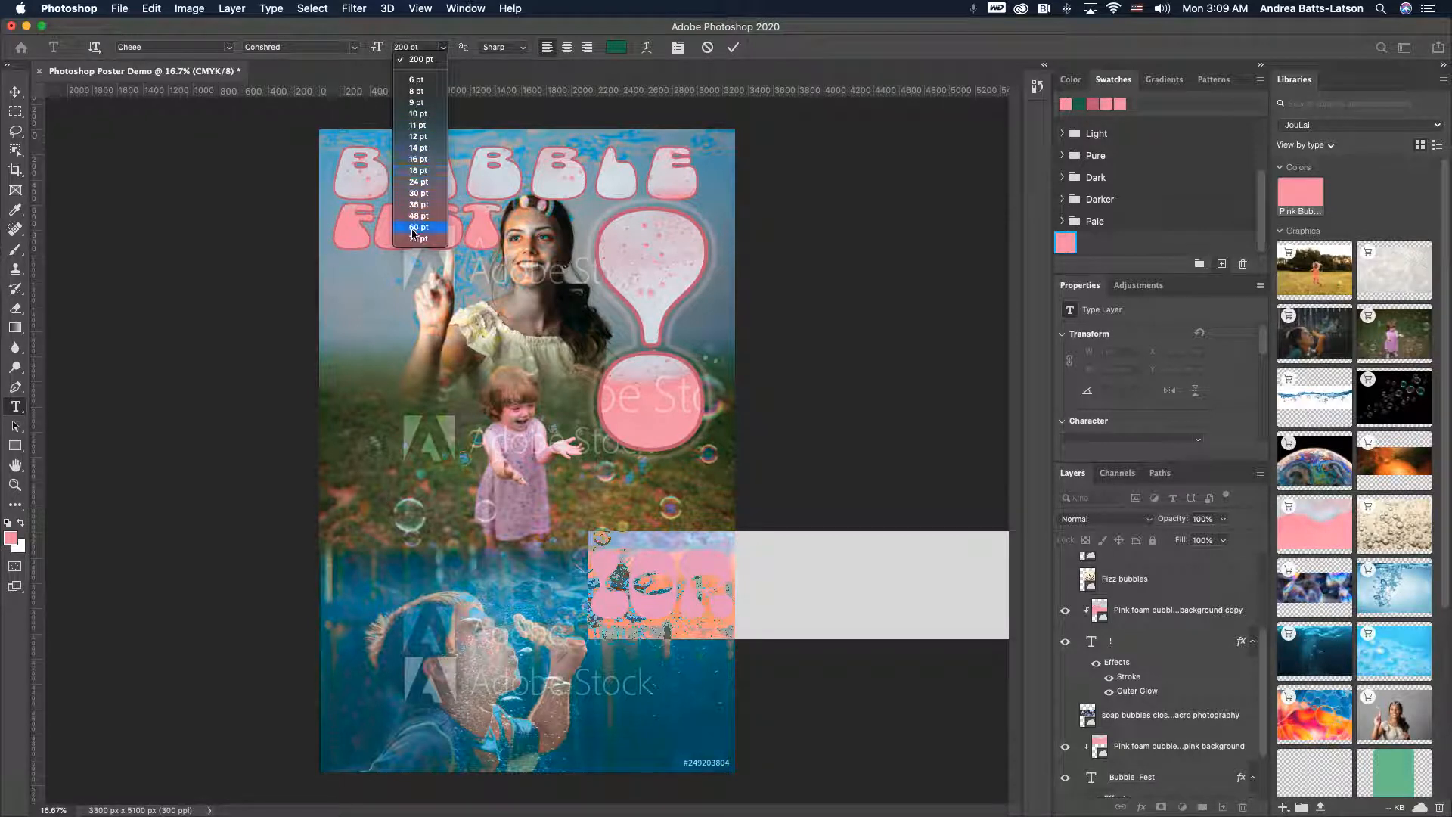
left_click(413, 240)
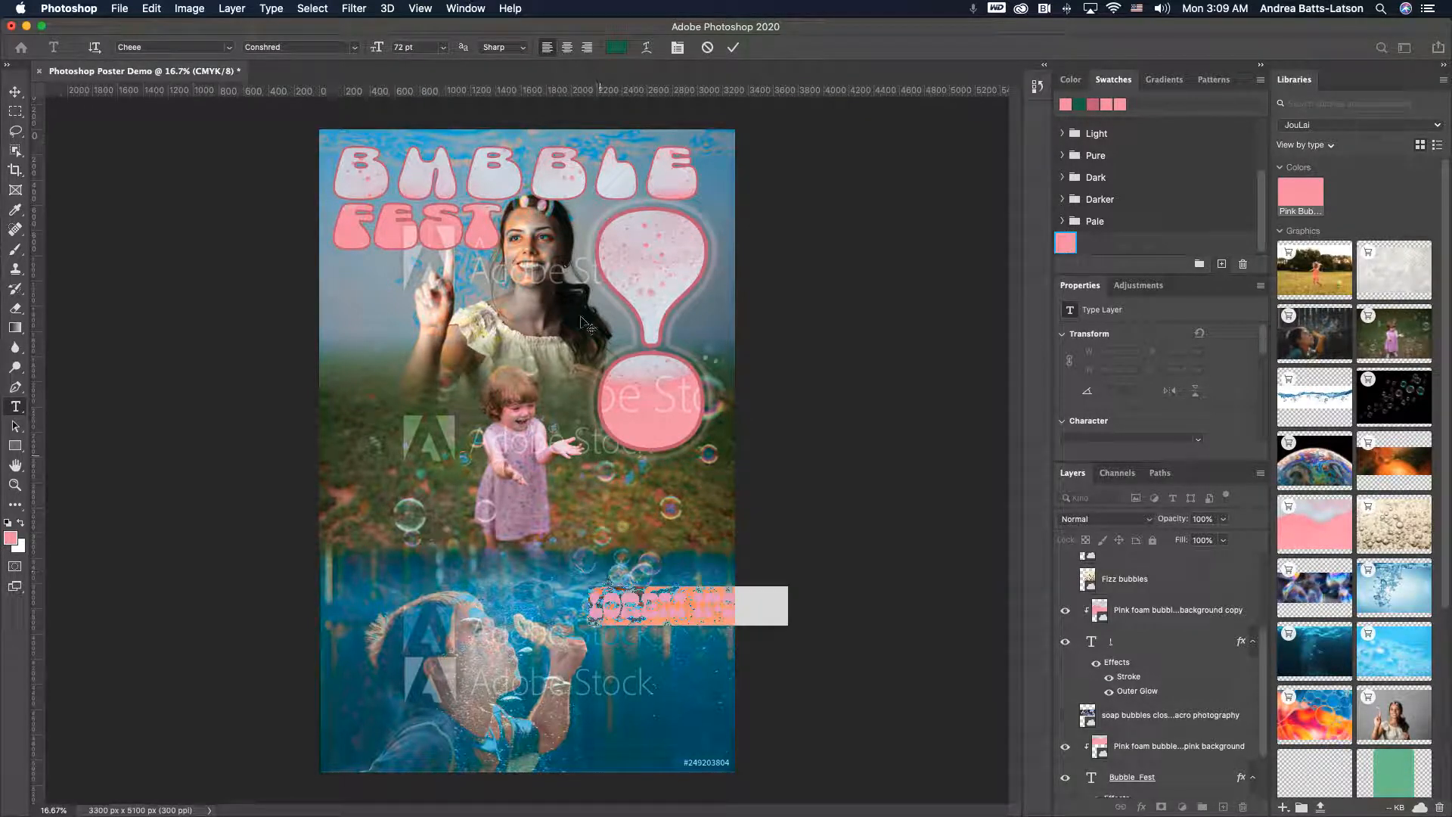
left_click(443, 48)
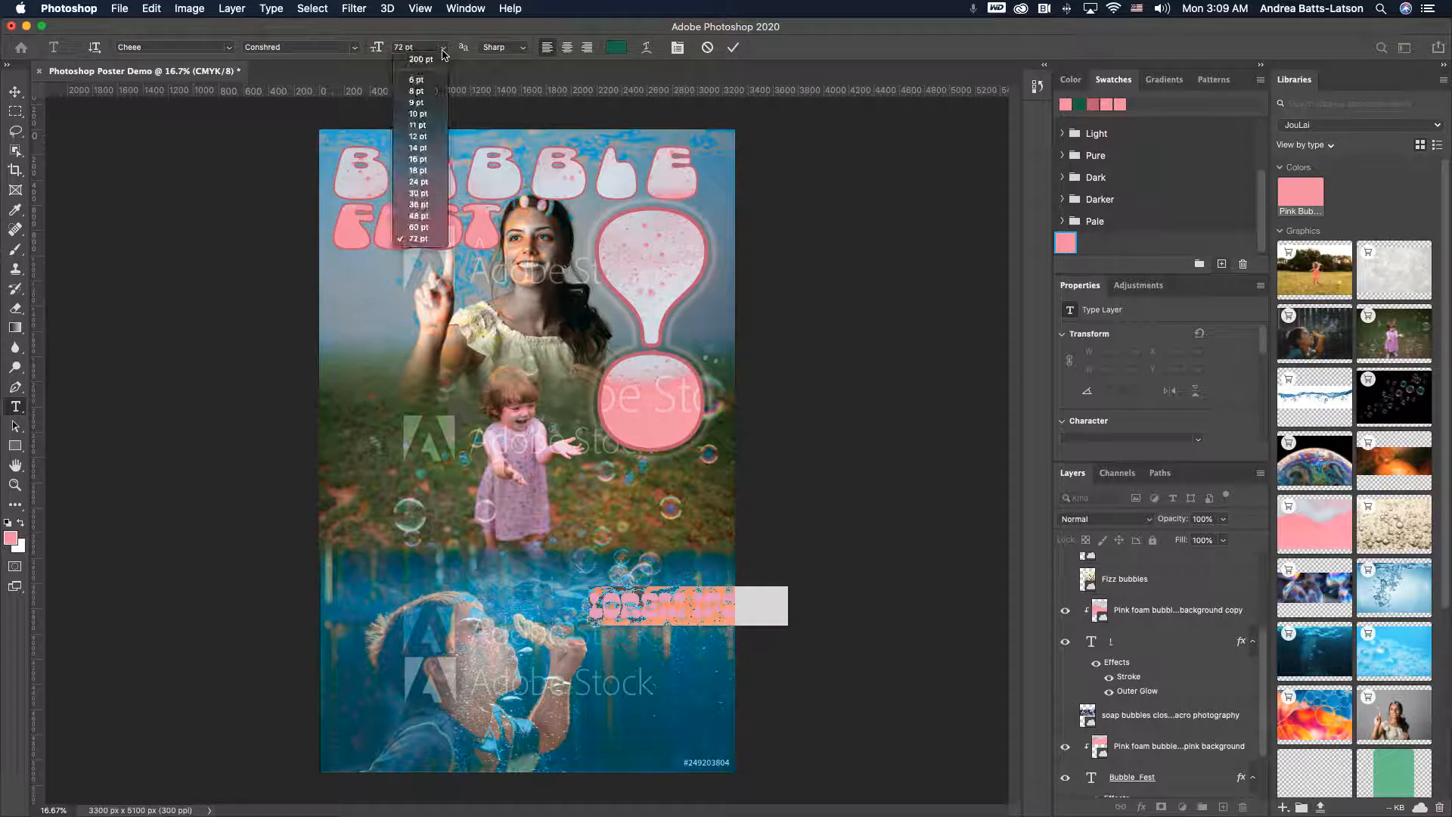
left_click(415, 218)
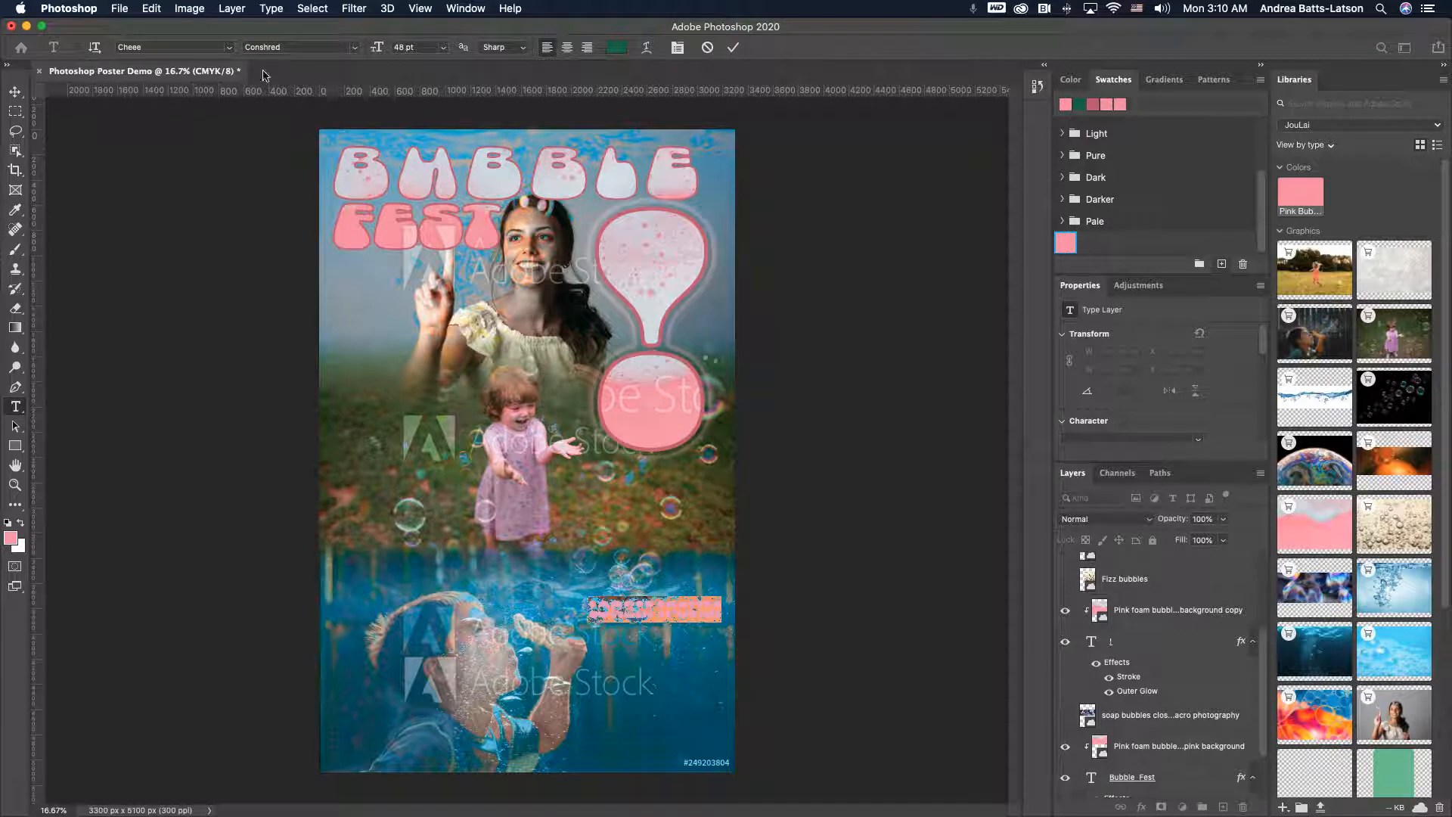
- Change the new text's font to Acumin Pro Bold
left_click(230, 50)
left_click(230, 50)
left_click(227, 50)
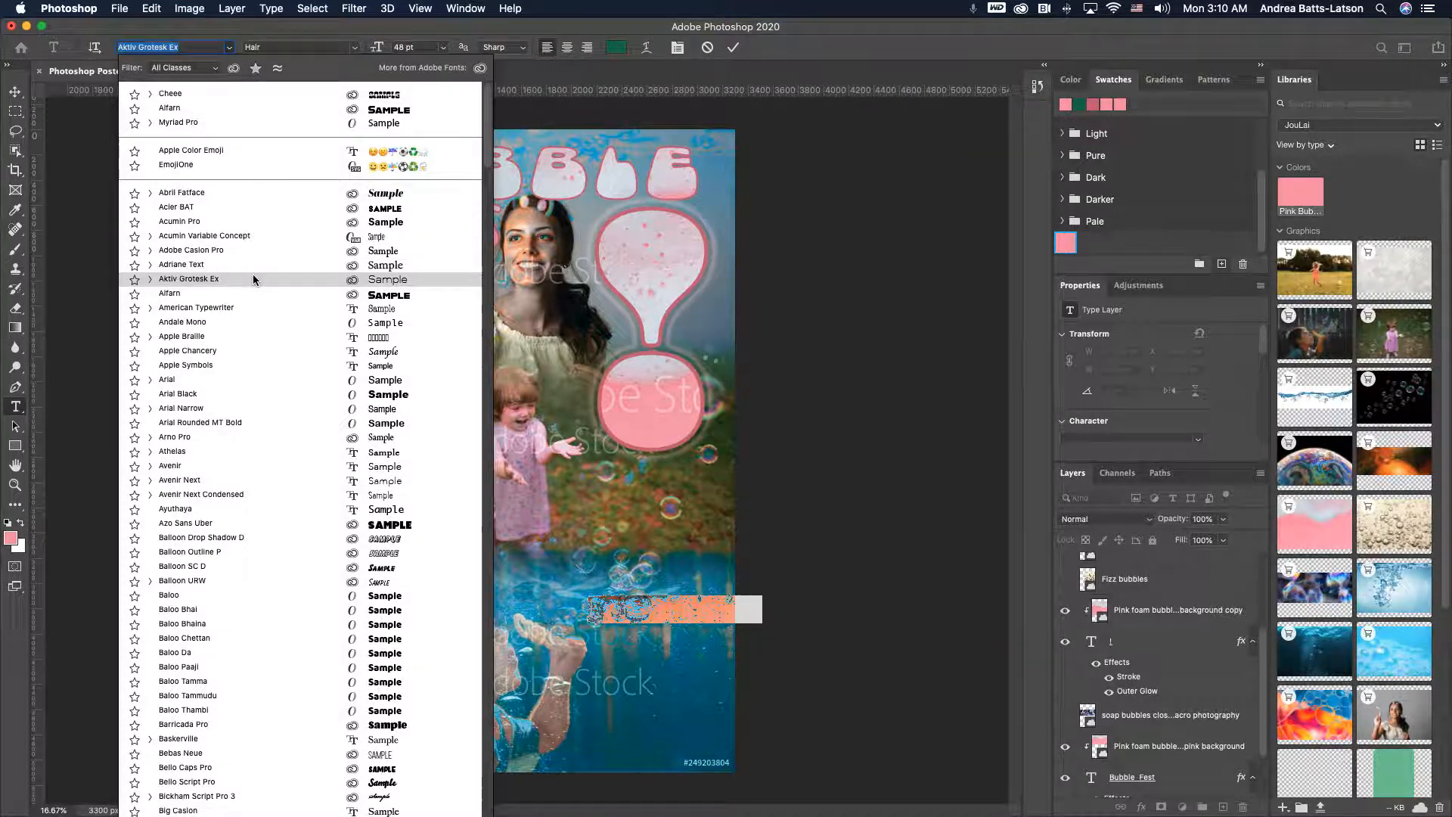
left_click(253, 224)
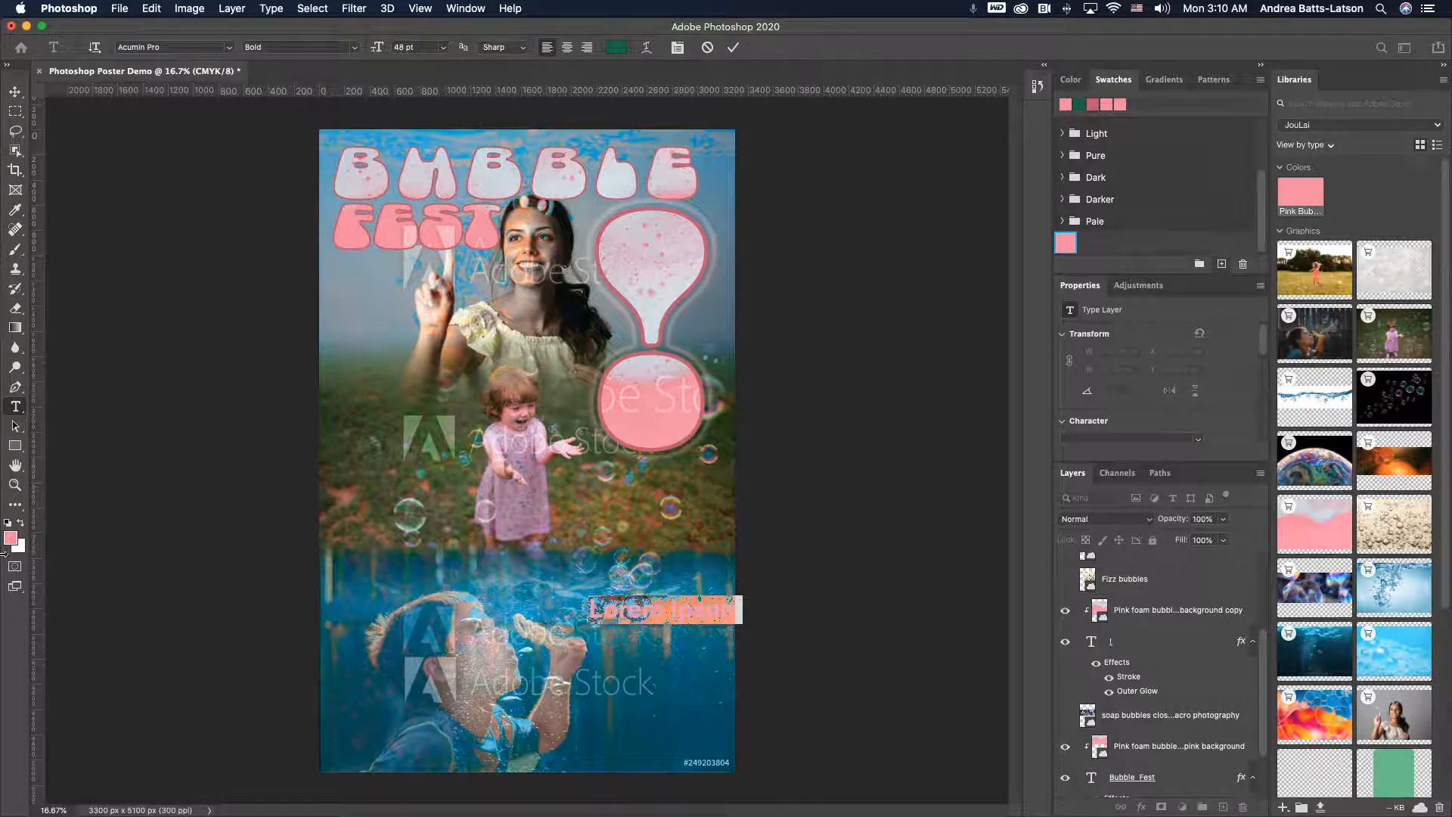
- Set the text colour to black (000000)
left_click(11, 539)
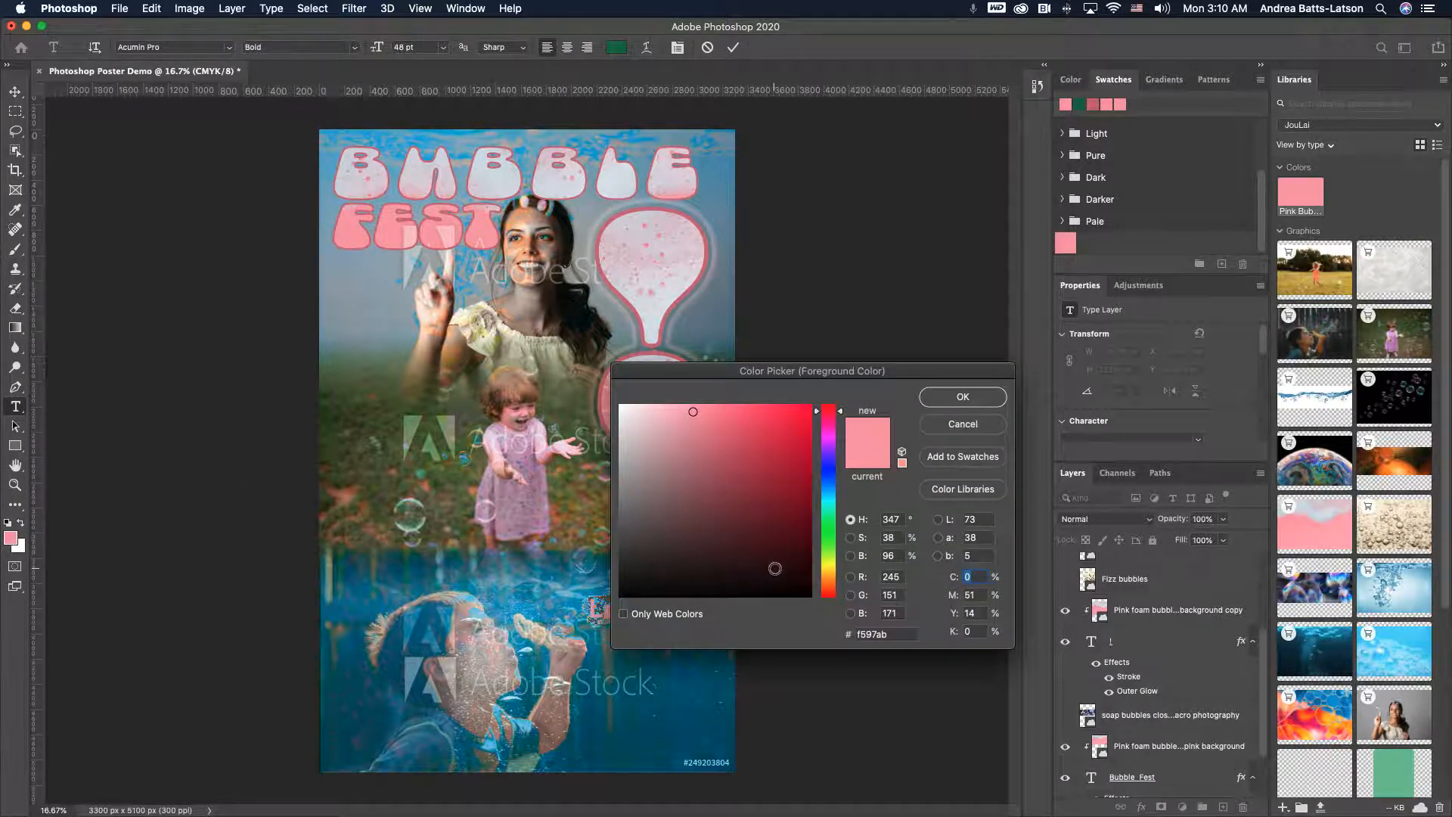
left_click(764, 573)
mouse_move(764, 574)
left_mouse_down()
mouse_move(790, 598)
mouse_move(645, 596)
mouse_move(622, 613)
mouse_move(726, 503)
mouse_move(742, 536)
mouse_move(616, 626)
left_mouse_up()
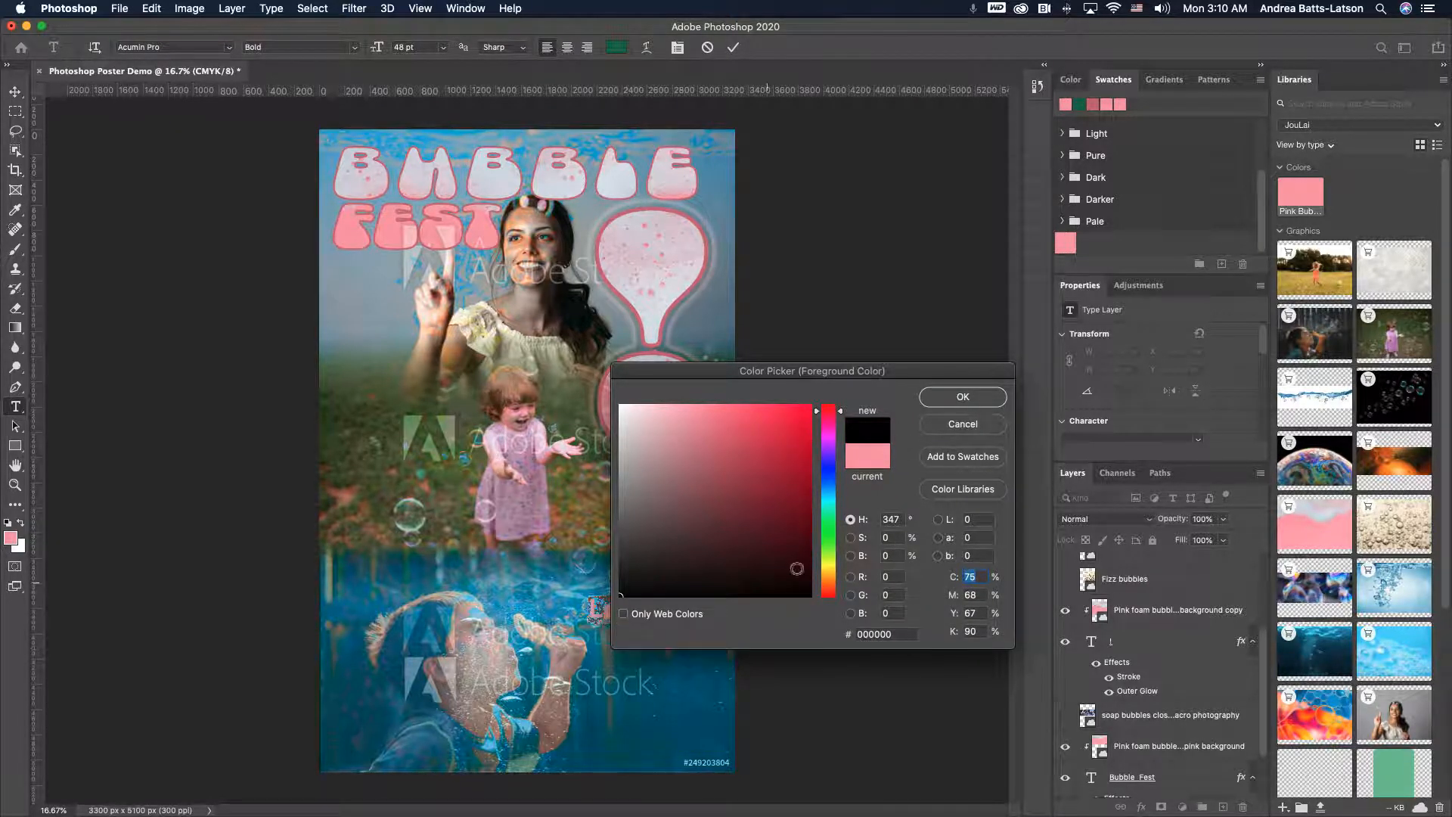
left_click(963, 396)
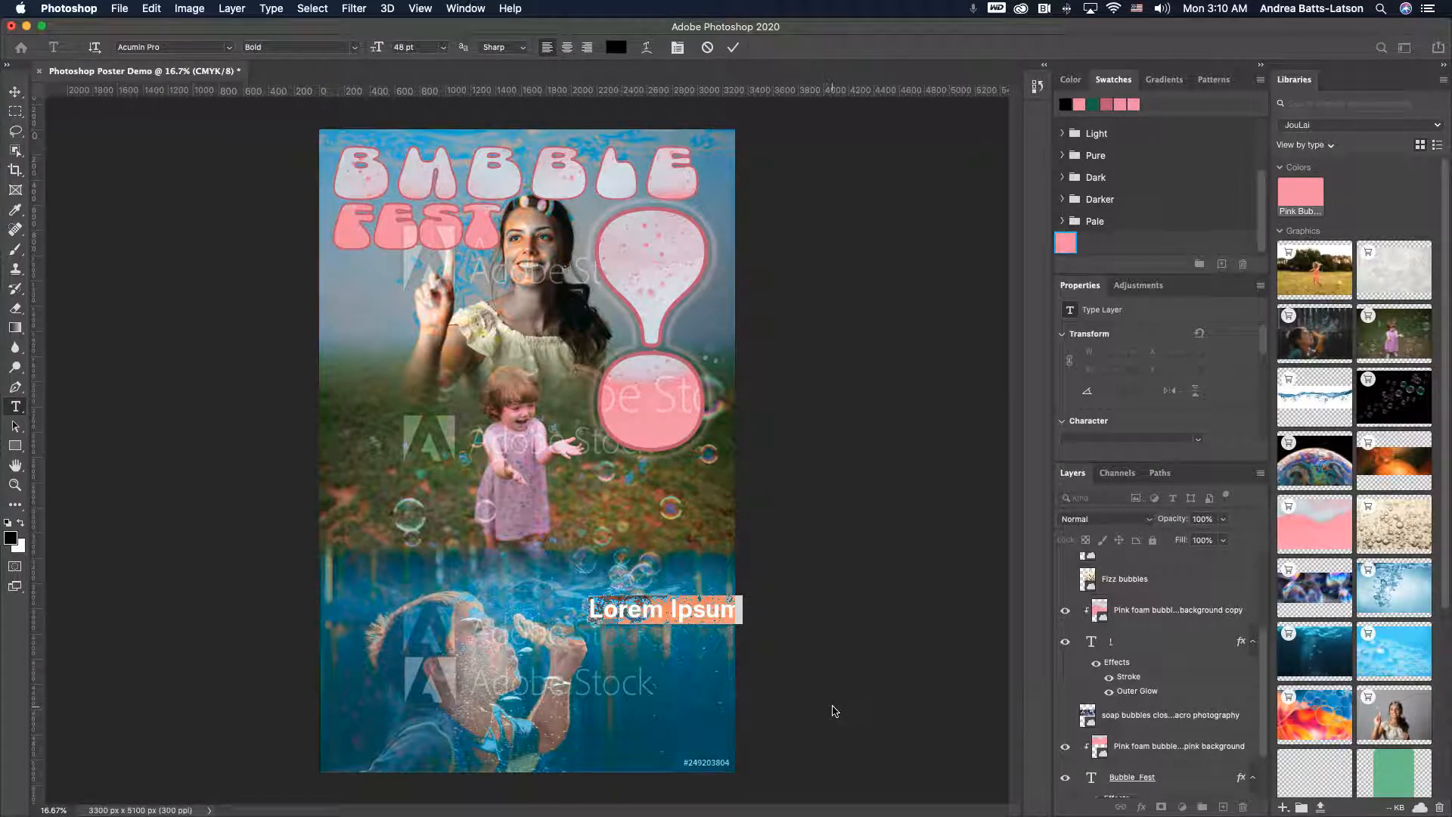
- Type the event details on four lines: "Saturday,", "July 18, 2020", "12 PM", "Times Square"
type("Saturday.")
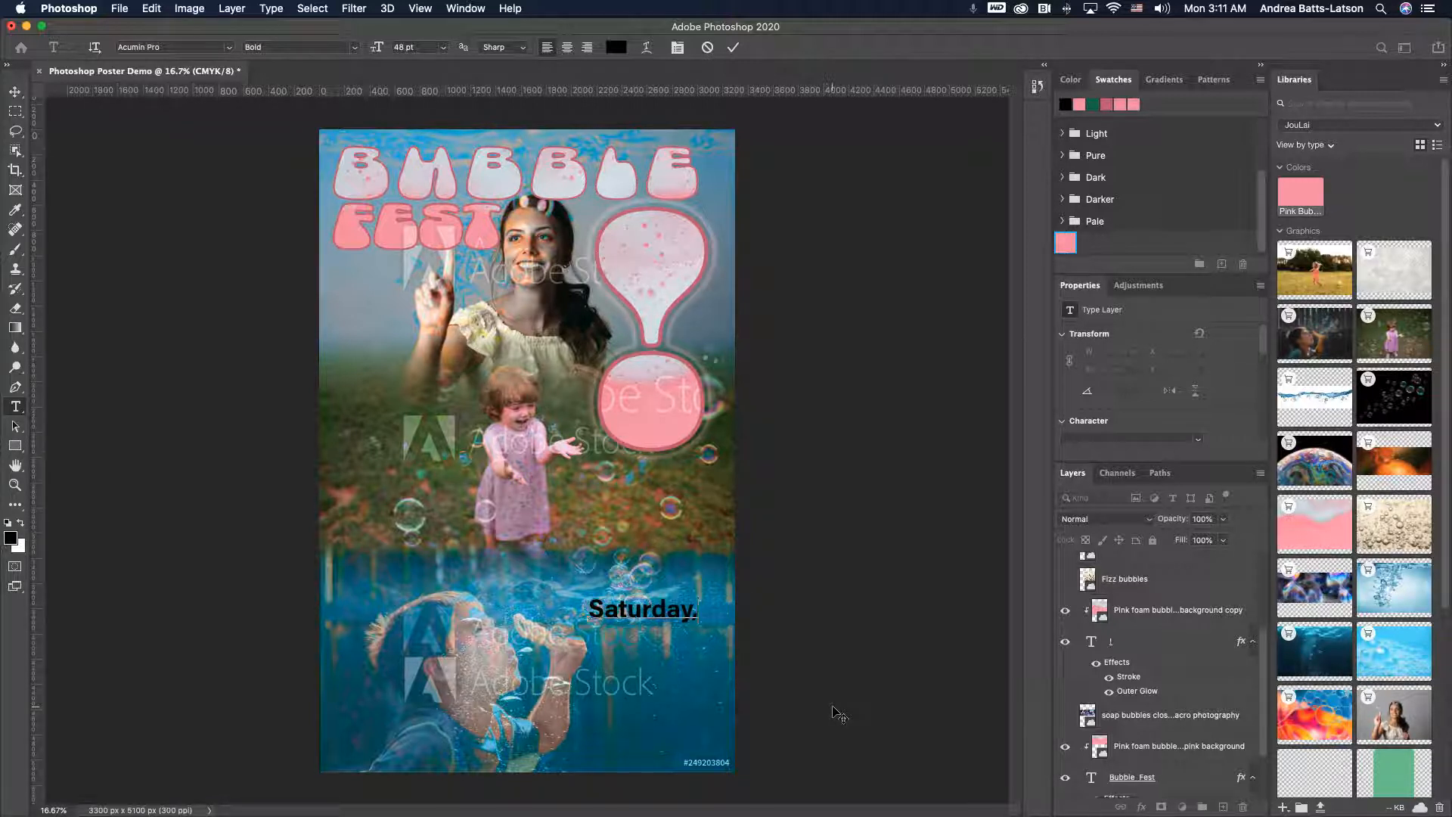
type(",")
key("Return")
type("July")
type("18, 2020")
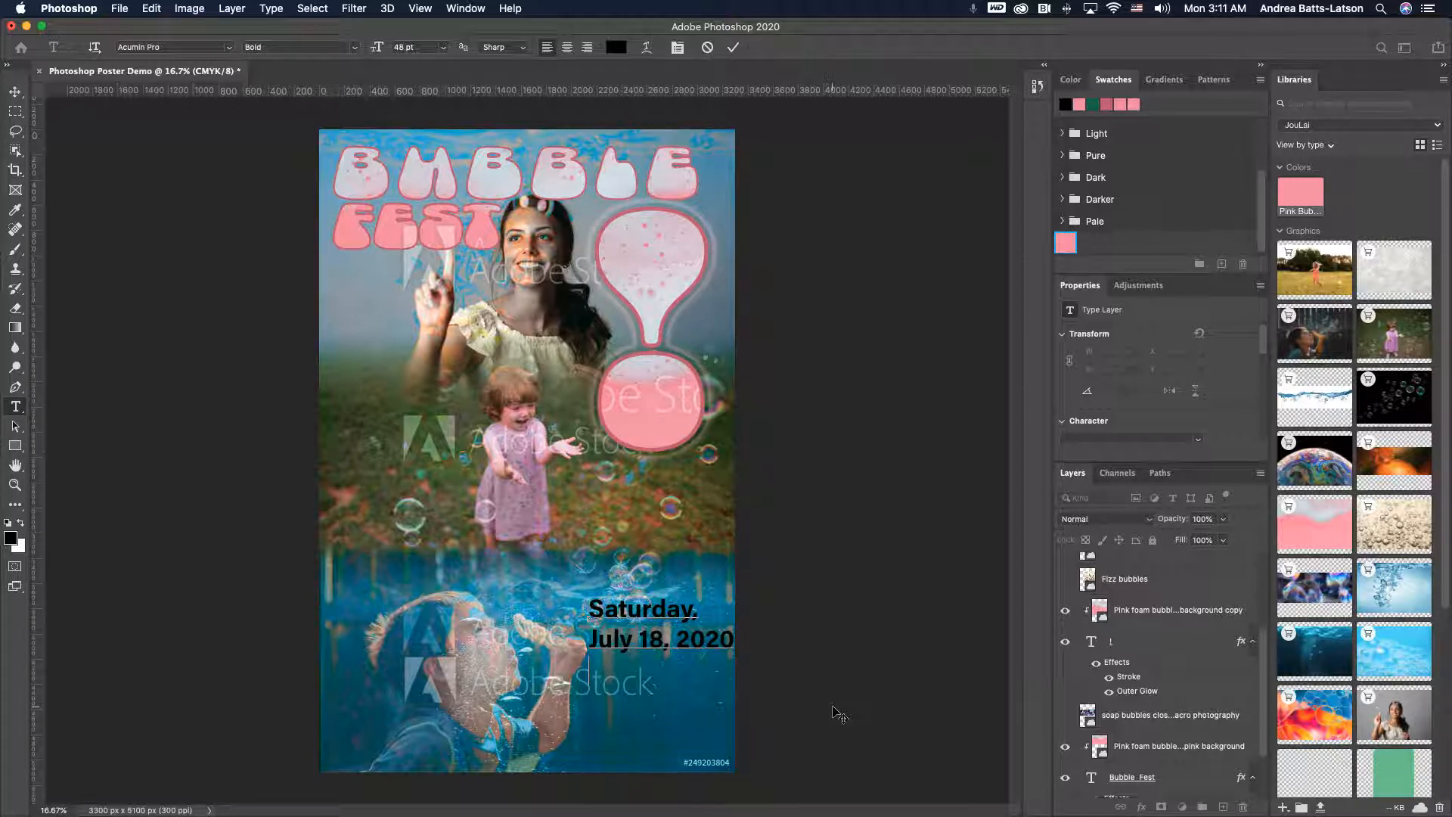
key("Return")
type("12")
type(" PM")
type("Times")
type(" S")
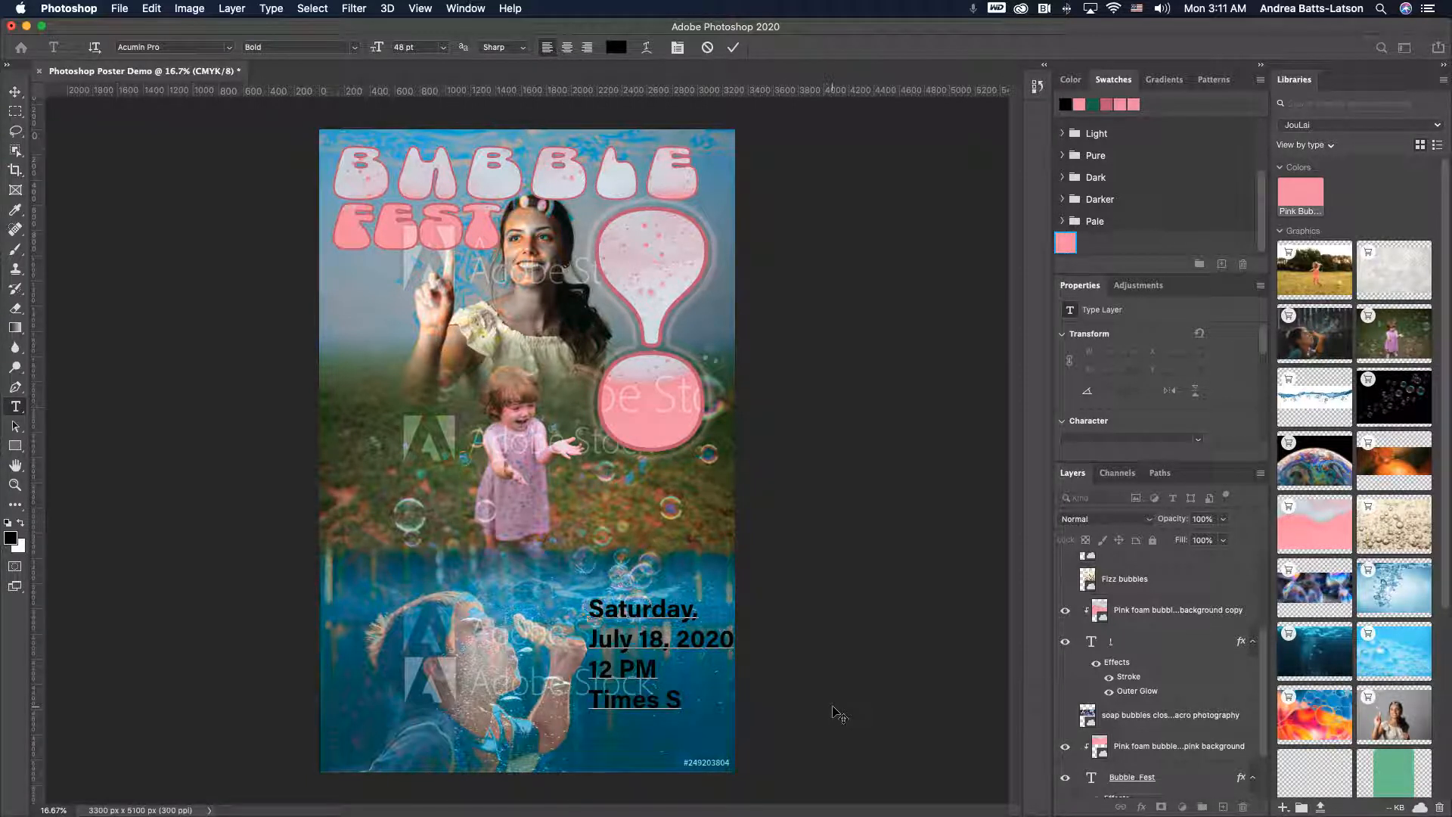
type("s")
type("quar")
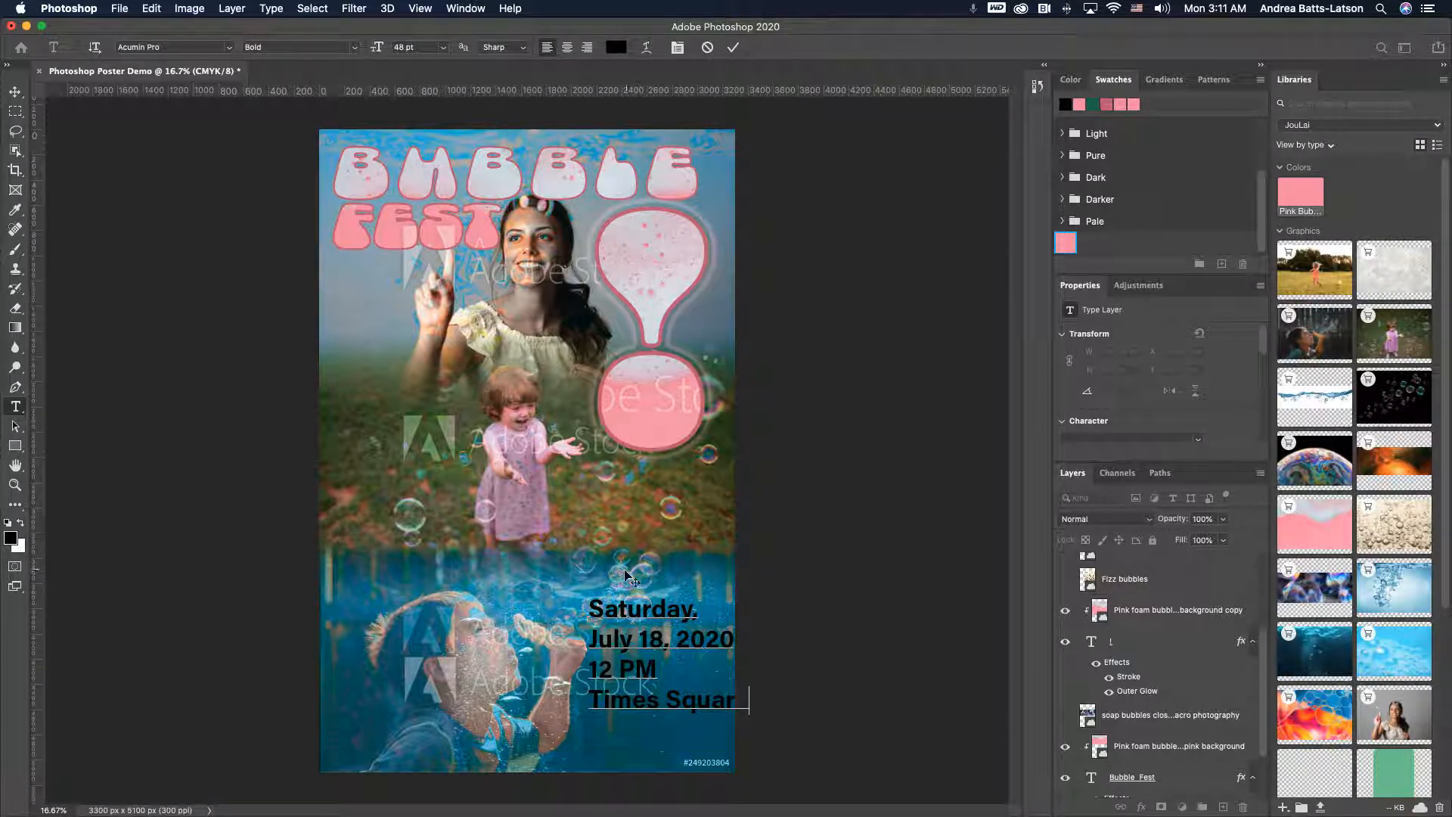
- Commit the event text and move the text block slightly left and down on the poster
left_click_drag(593, 597, 820, 744)
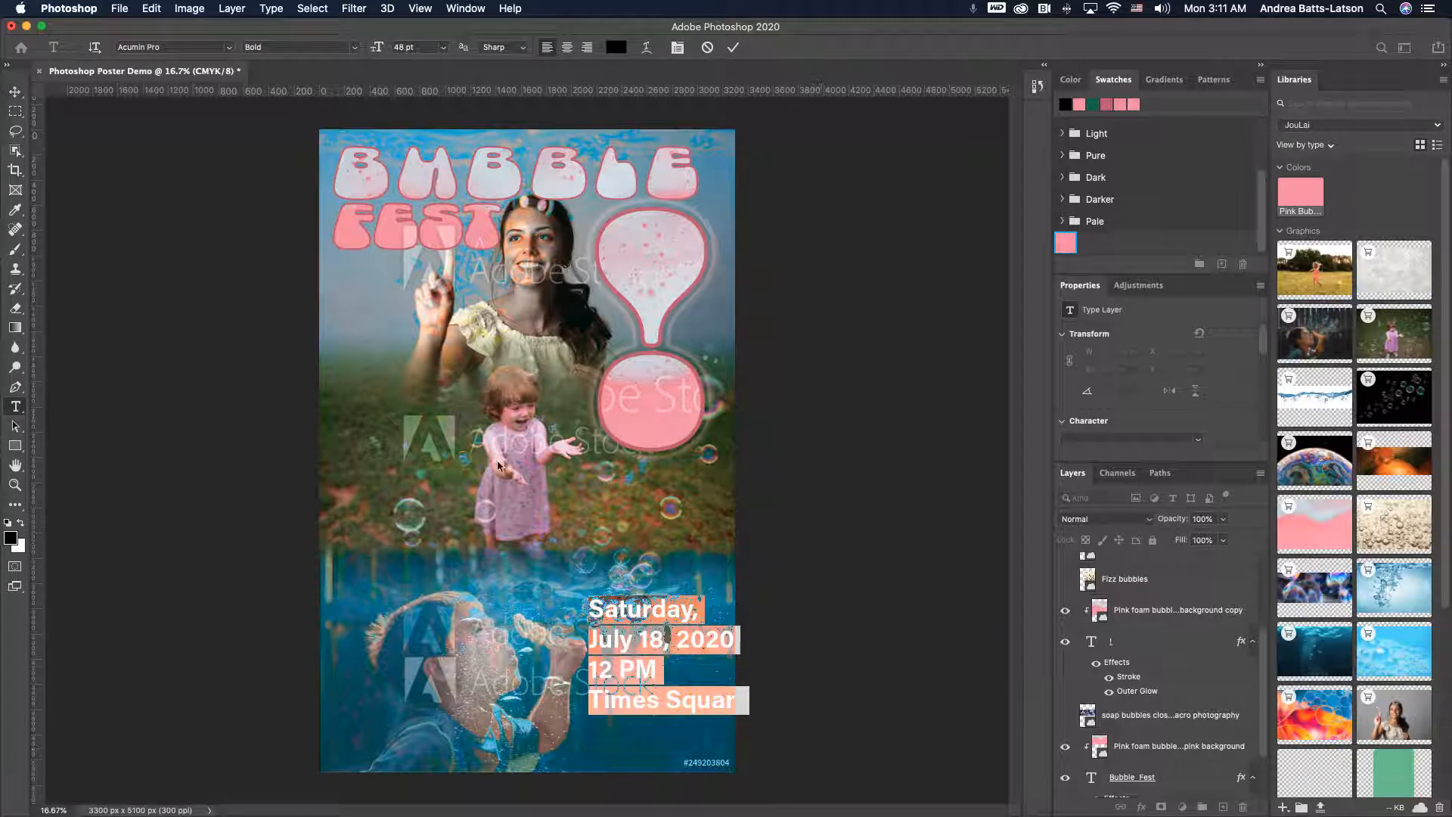
left_click(15, 92)
left_click_drag(619, 616, 589, 646)
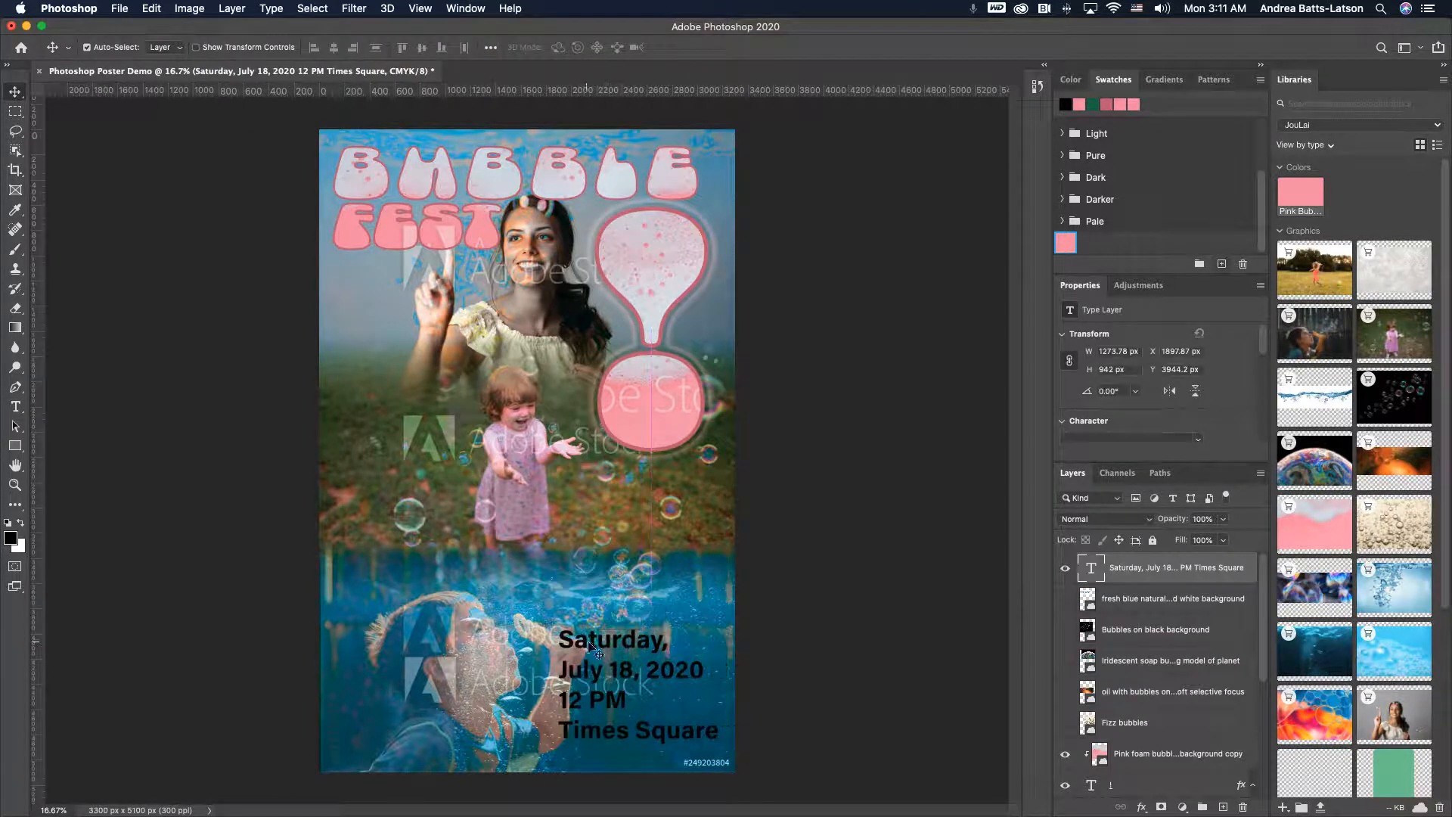
- Remove the comma after "Saturday" and nudge the event text block slightly lower
double_click(660, 644)
left_click(666, 642)
key("BackSpace")
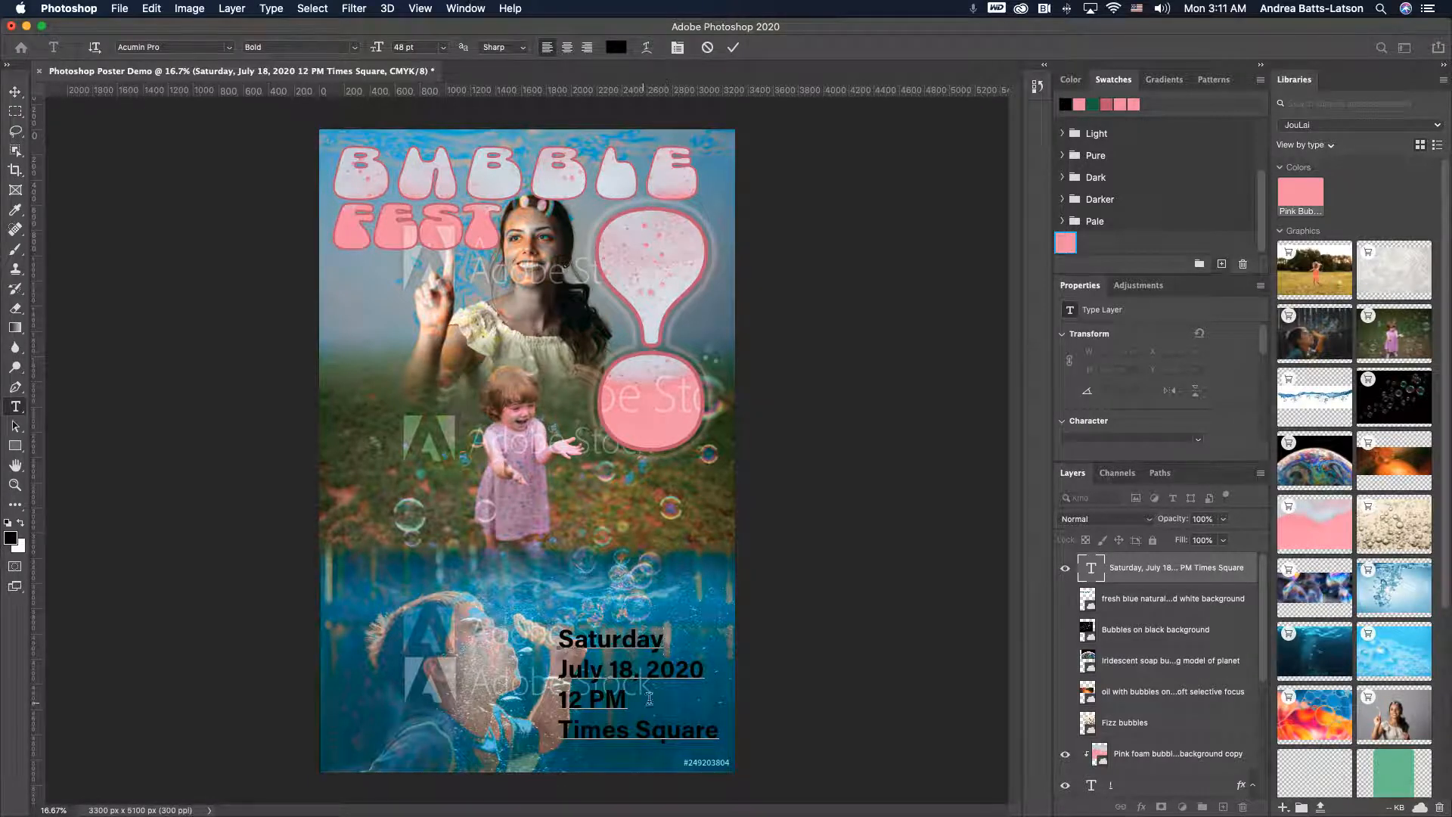
left_click(15, 93)
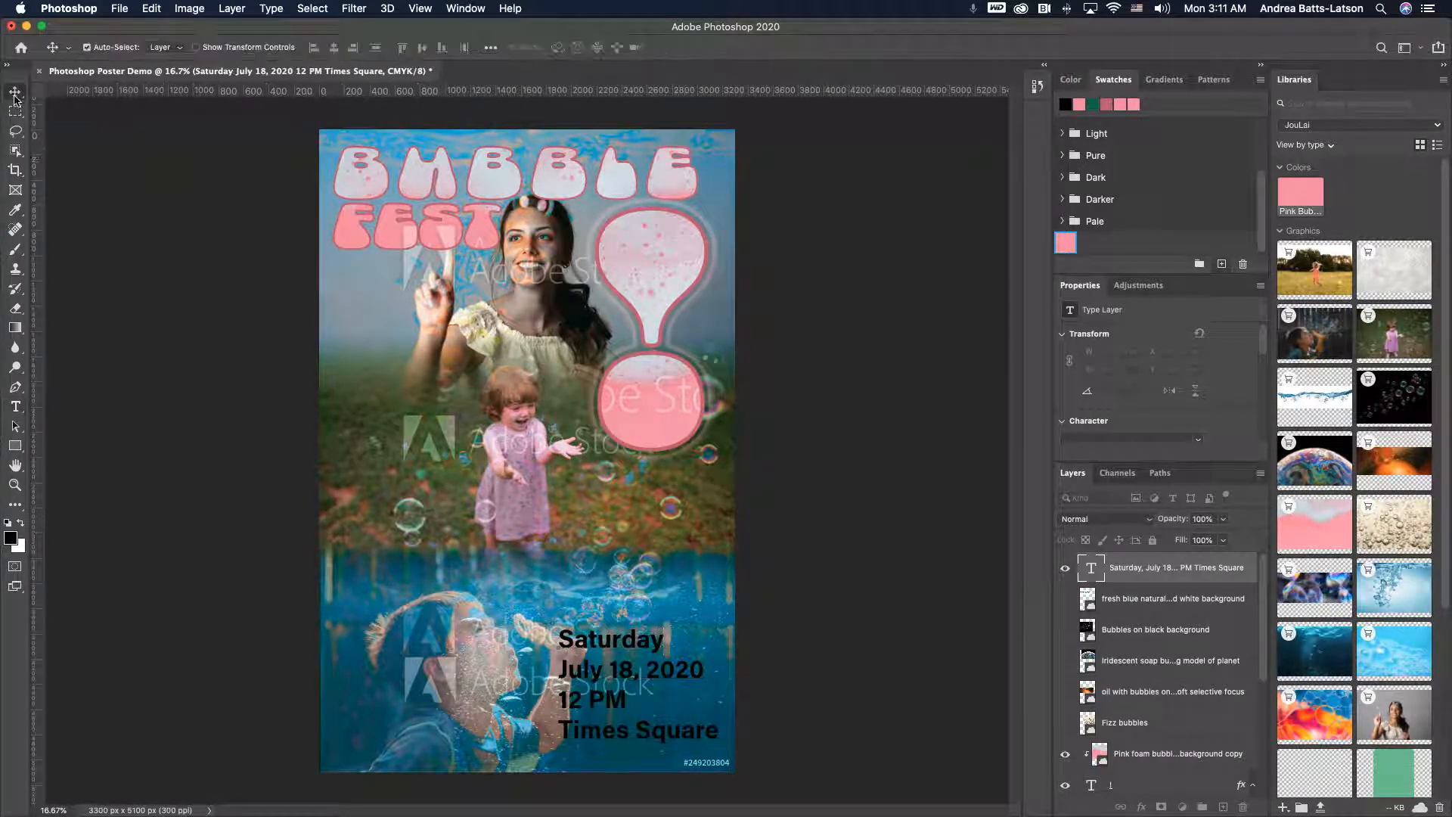
mouse_move(579, 639)
left_mouse_down()
mouse_move(592, 673)
mouse_move(581, 649)
left_mouse_up()
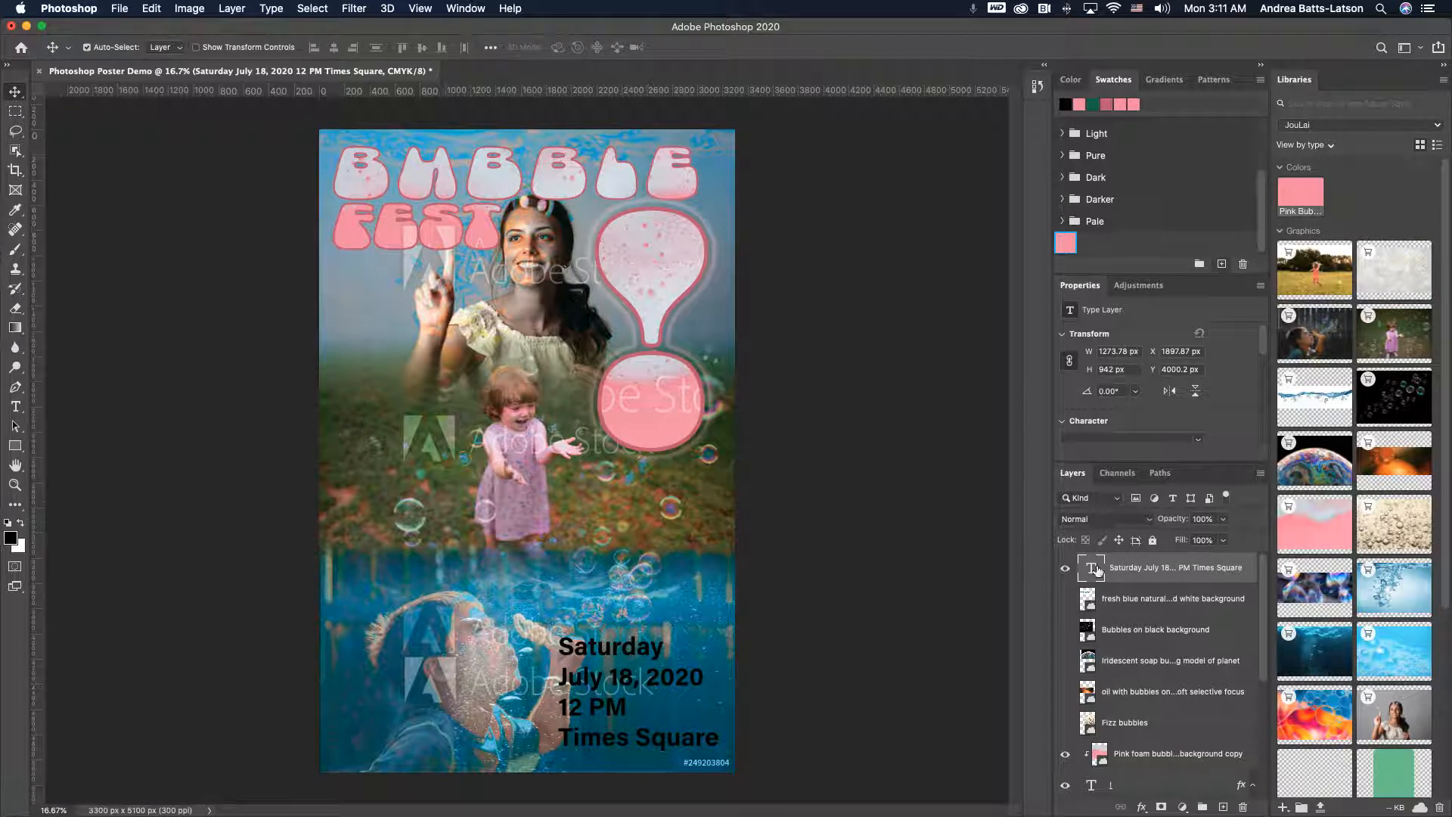
- Right-align the lines of the event text
double_click(1094, 570)
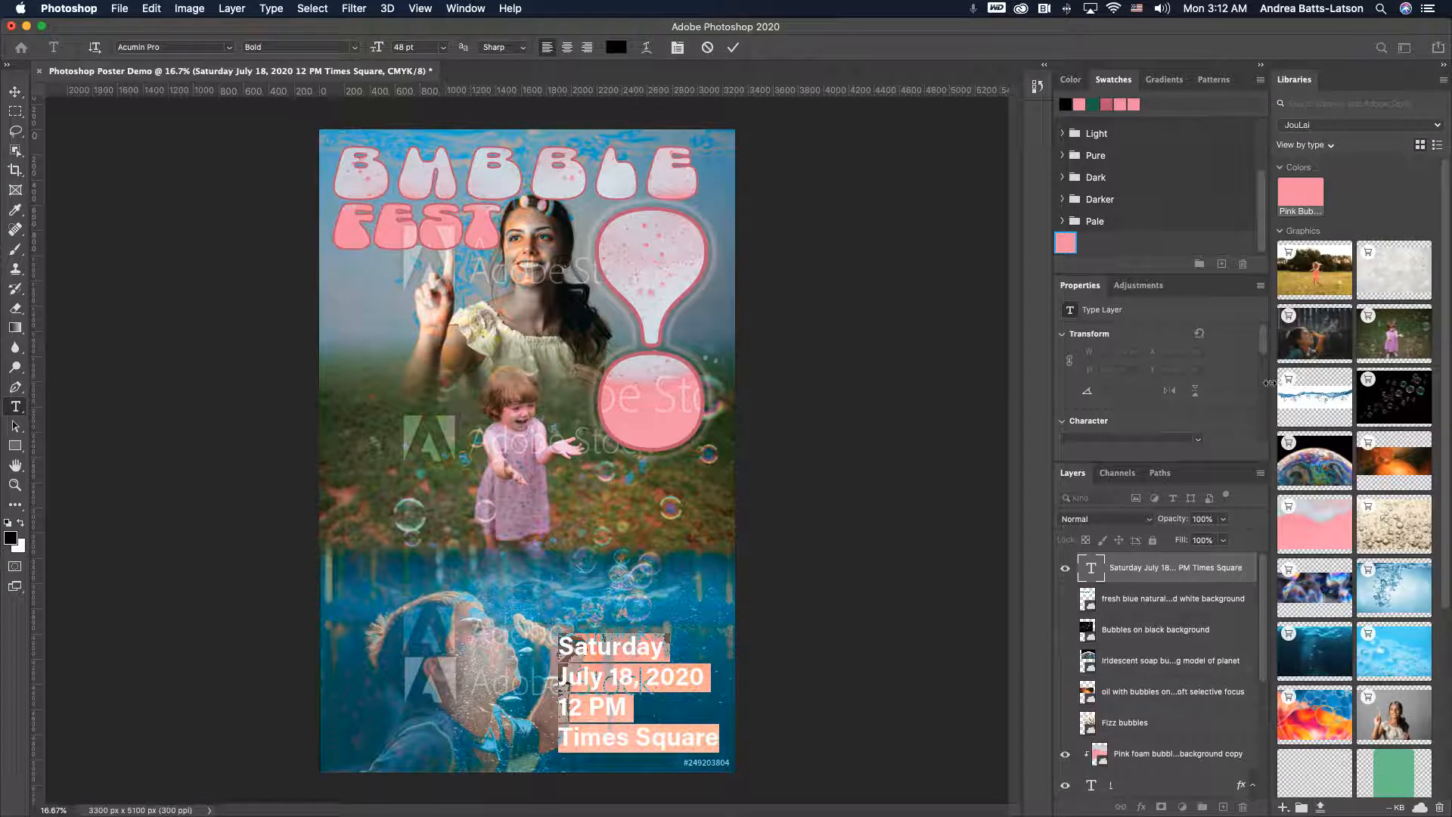
left_click_drag(1267, 346, 1238, 396)
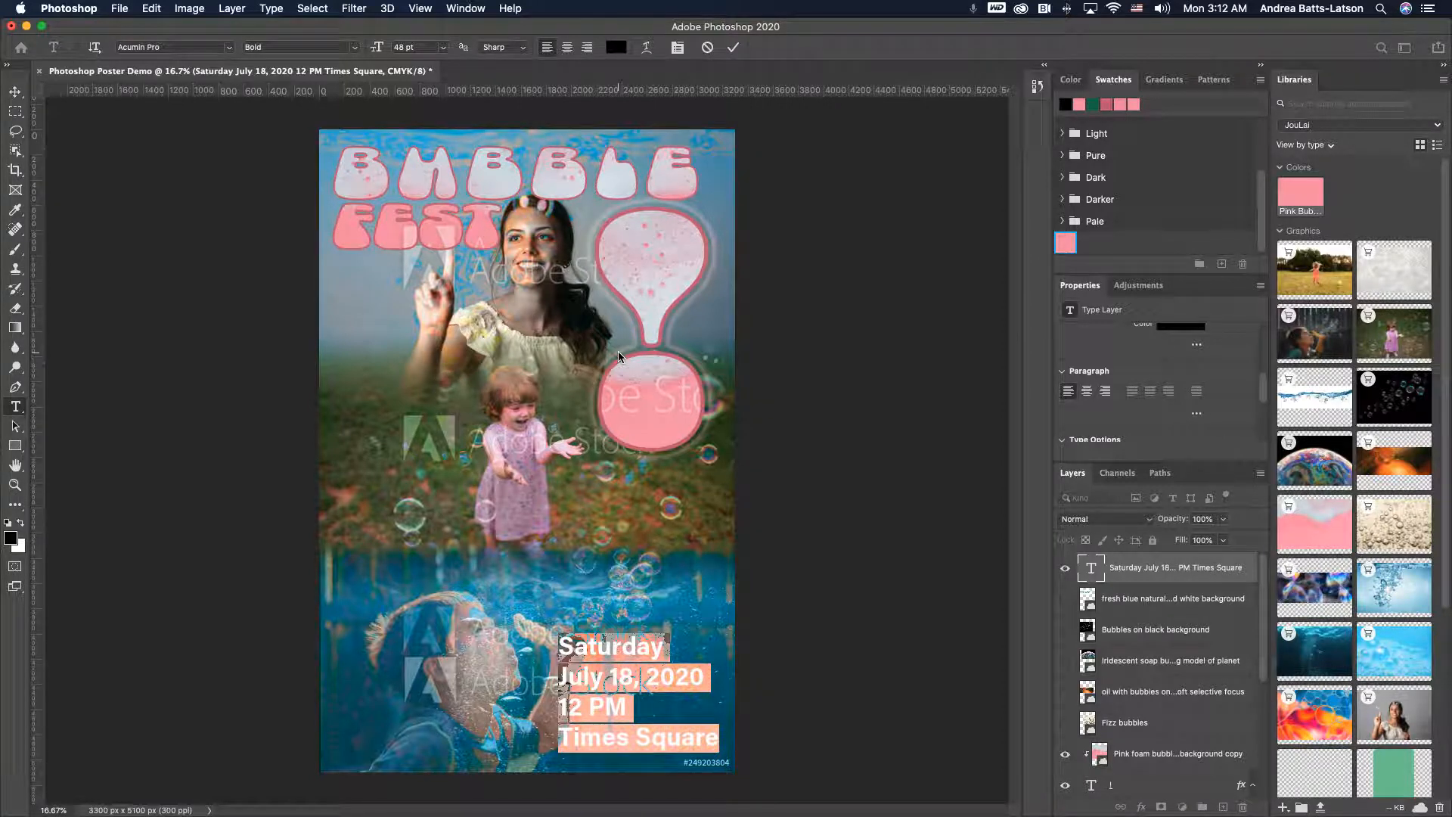
left_click(1107, 391)
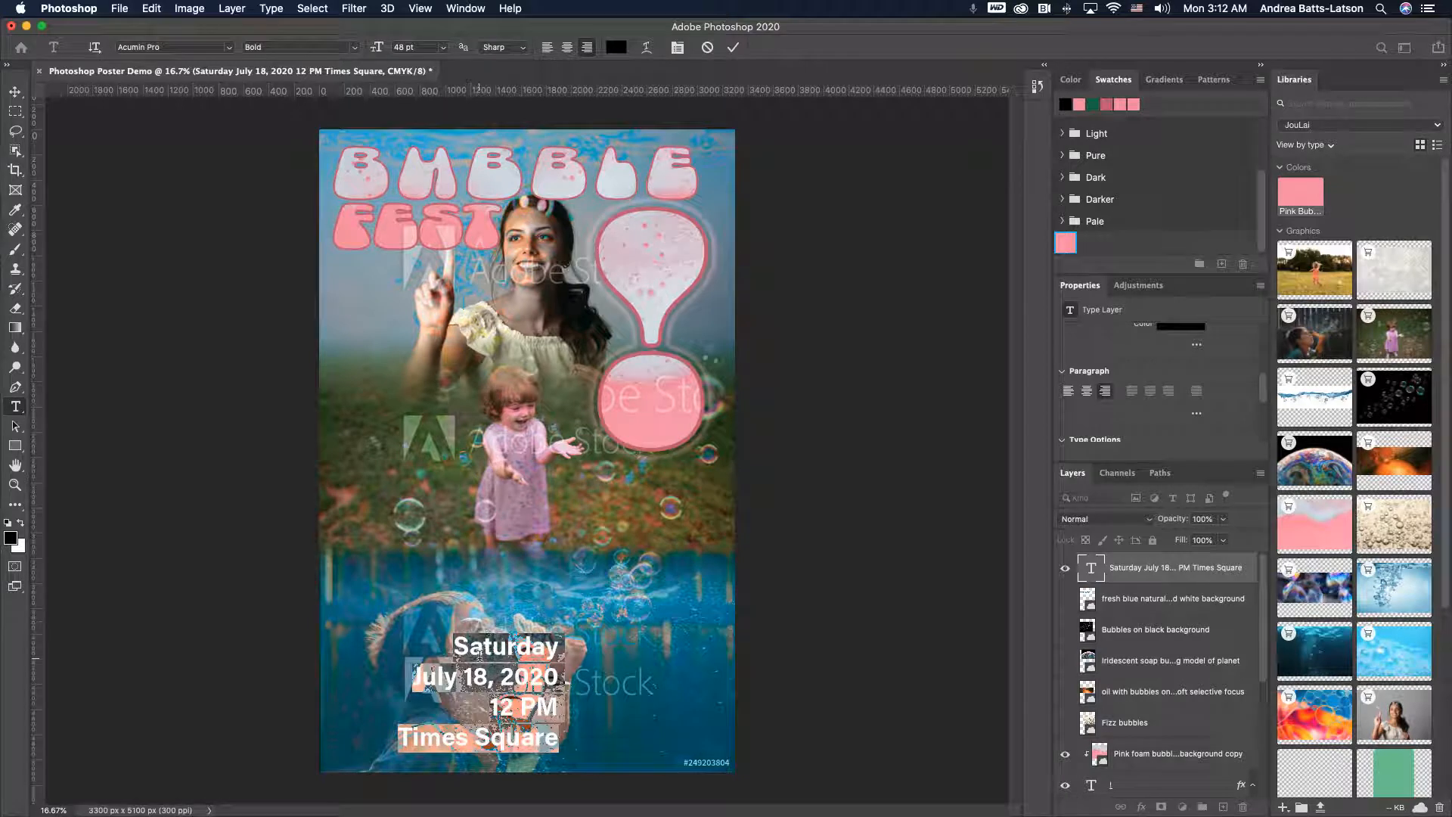
- Move the event text block right to the poster's edge and nudge it slightly lower
left_click(17, 92)
left_click_drag(492, 647, 646, 653)
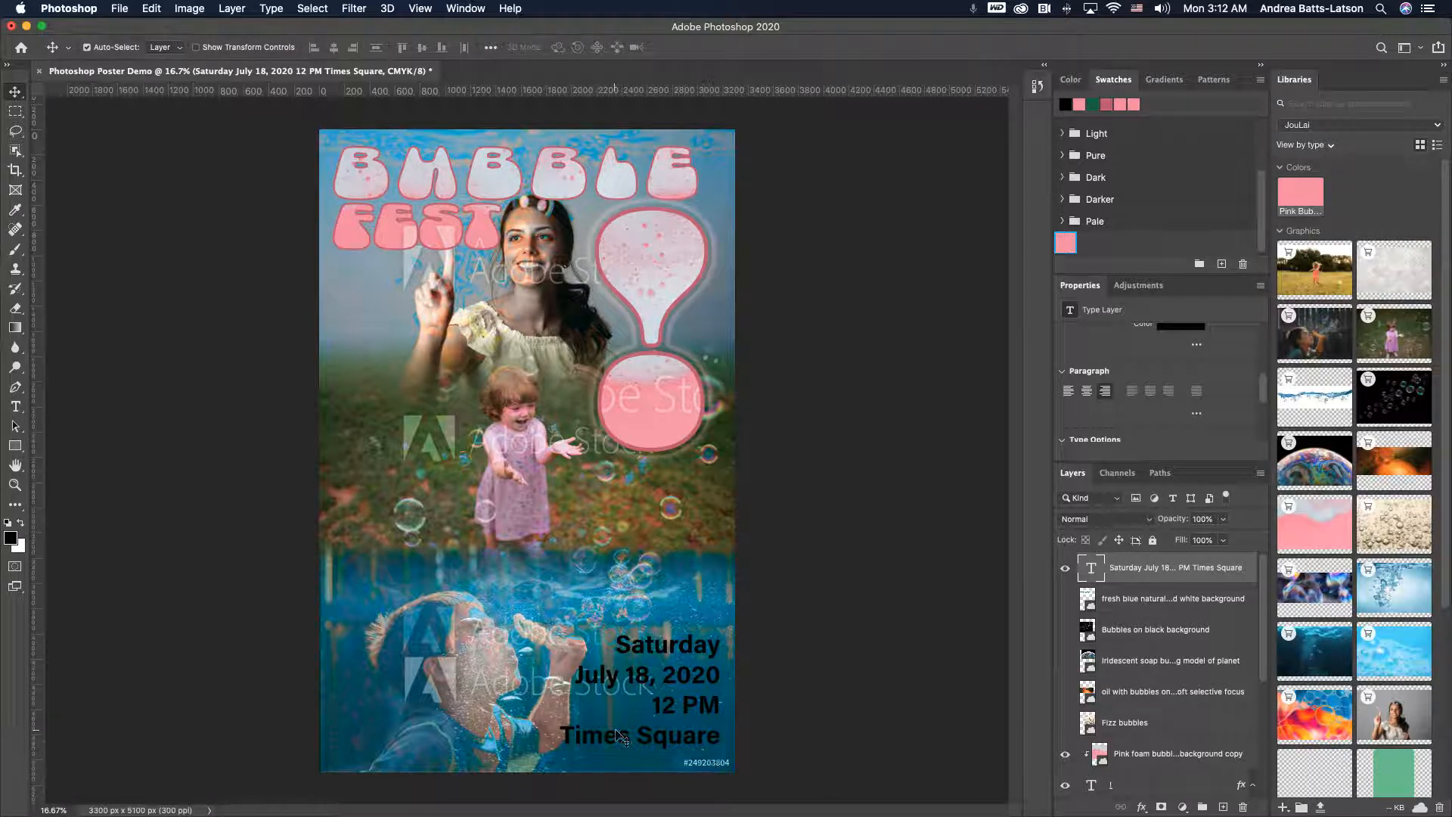
left_click_drag(668, 684, 668, 689)
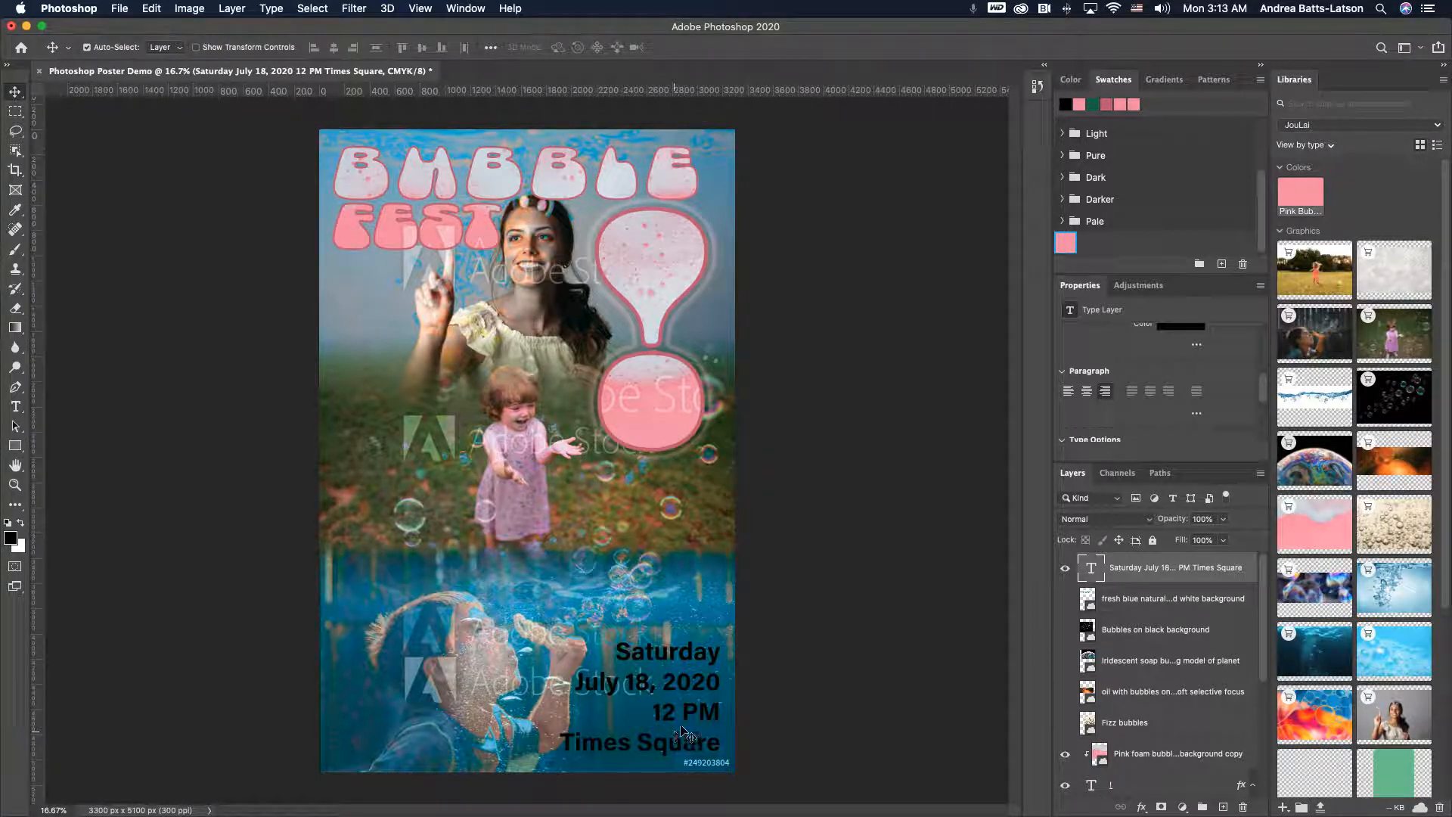
- Set the event text colour to dark navy blue (011a62)
left_click(1100, 700)
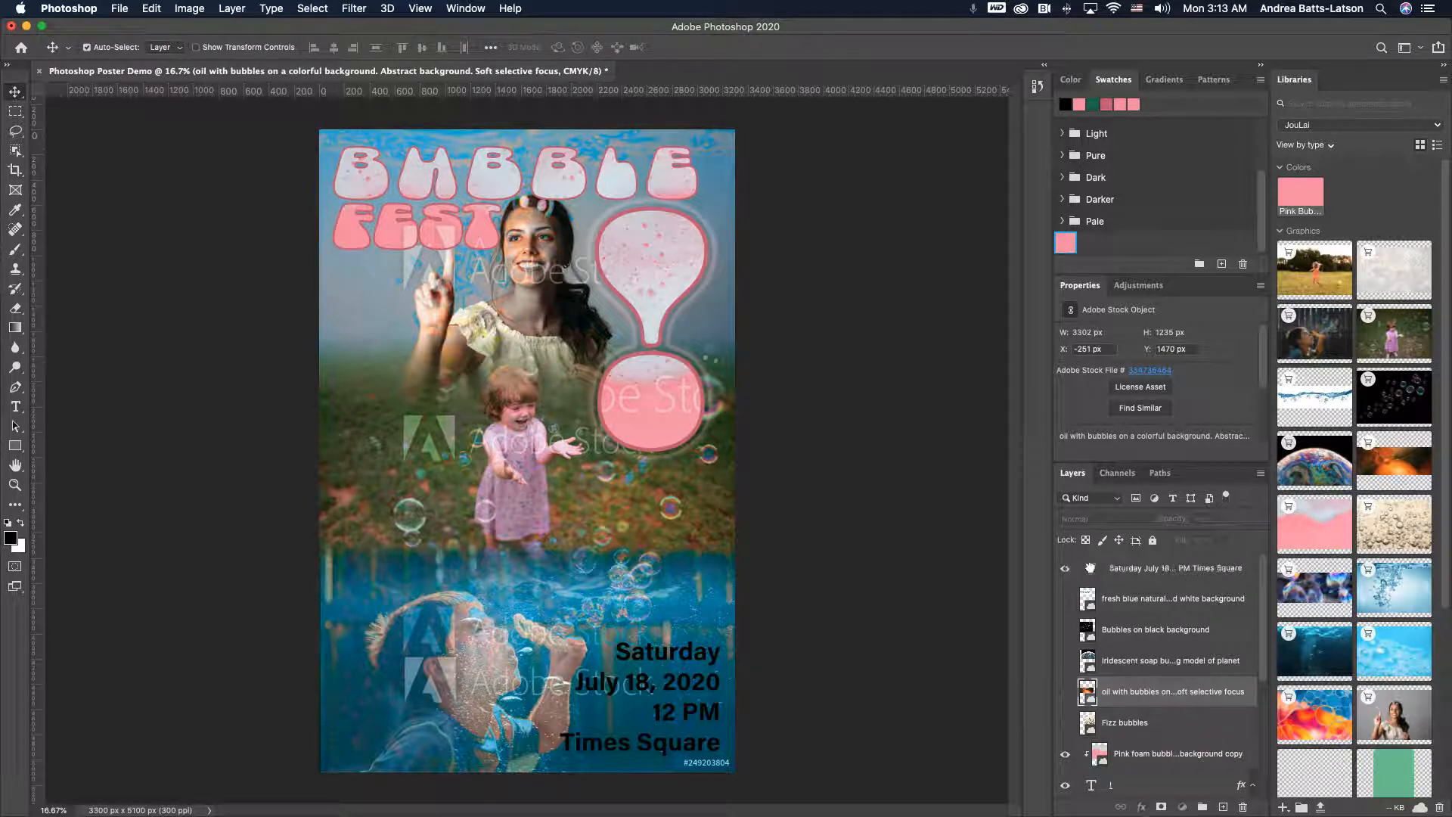
left_click(1103, 575)
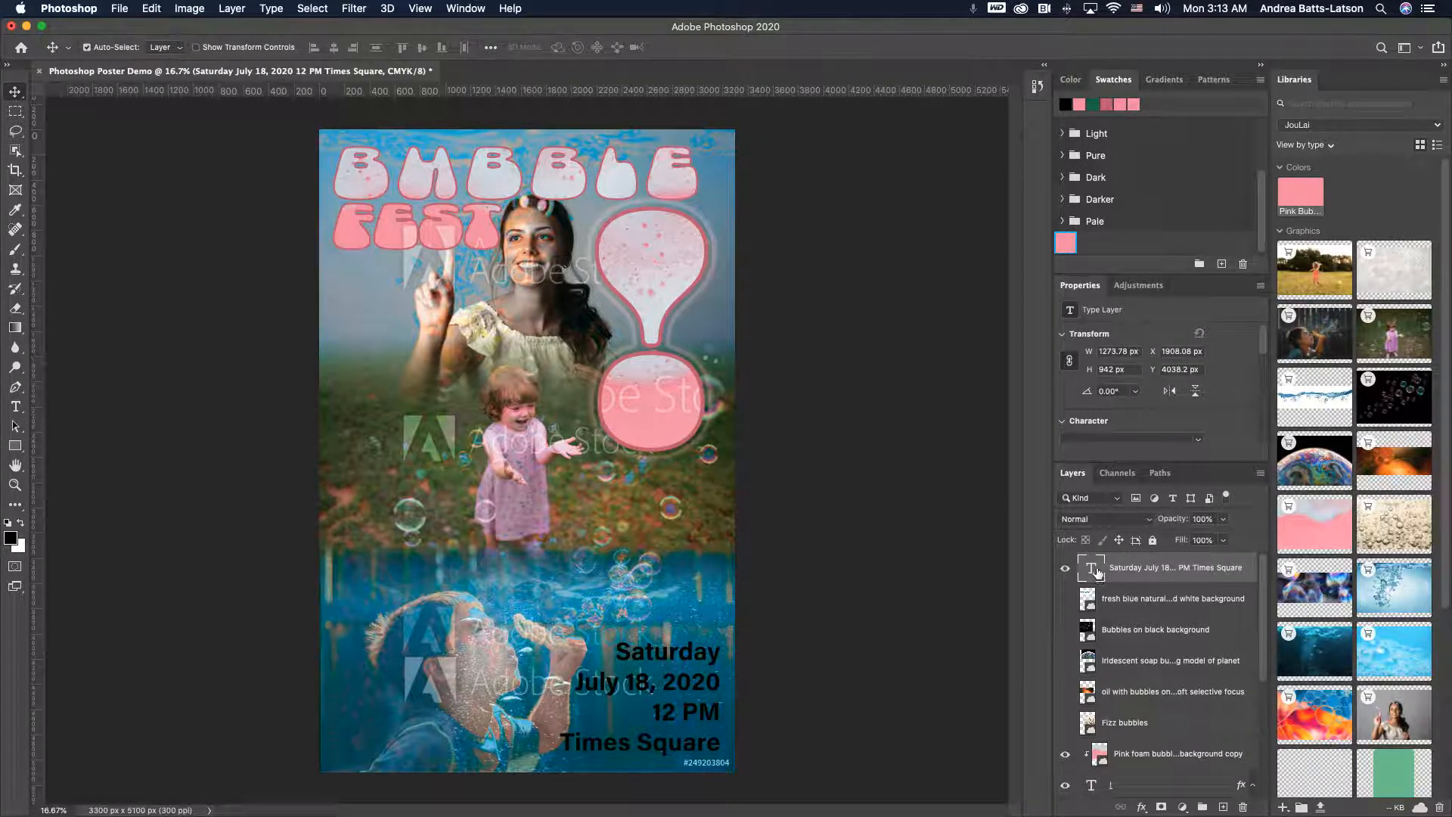
double_click(1097, 572)
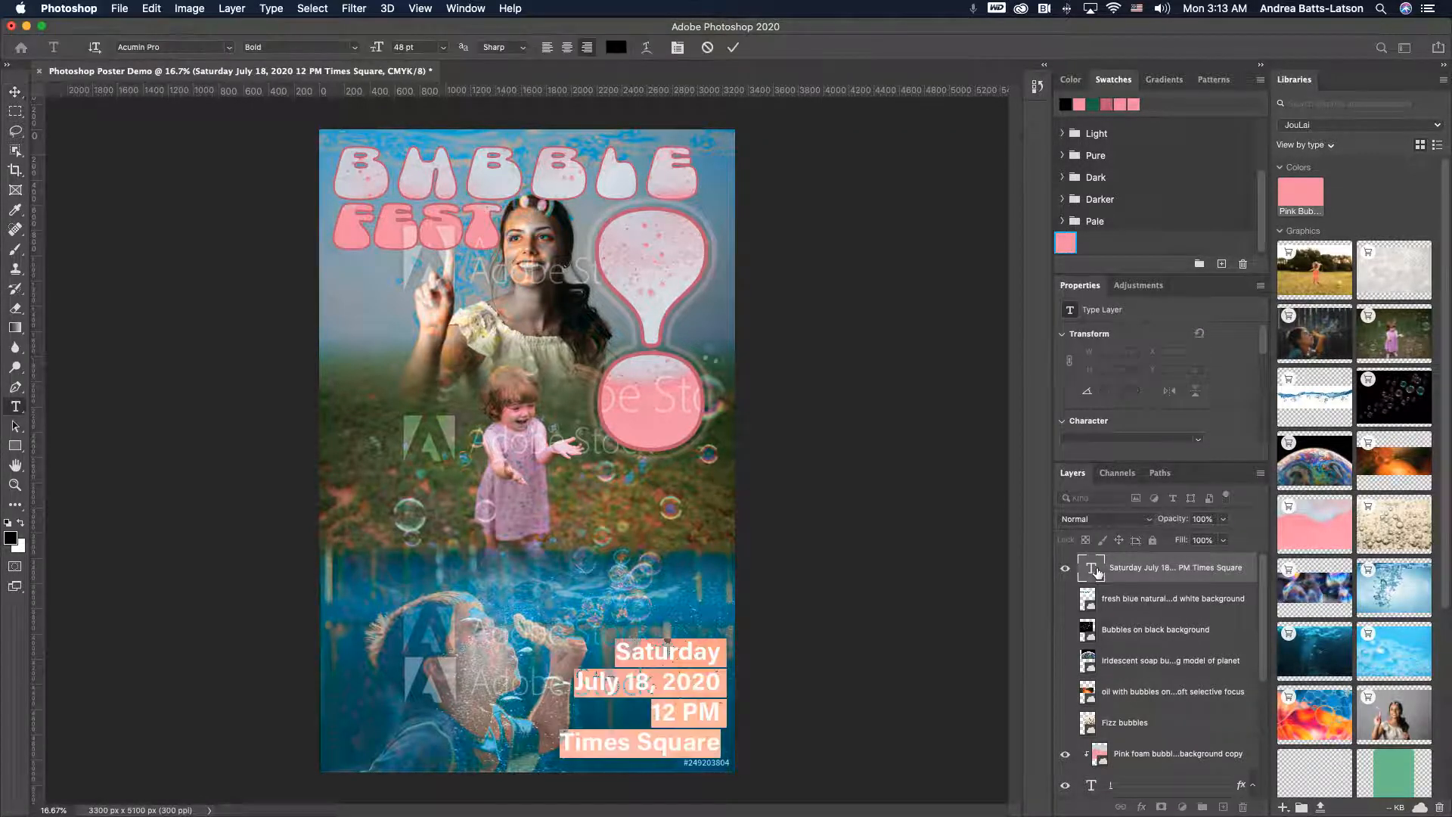
left_click(617, 48)
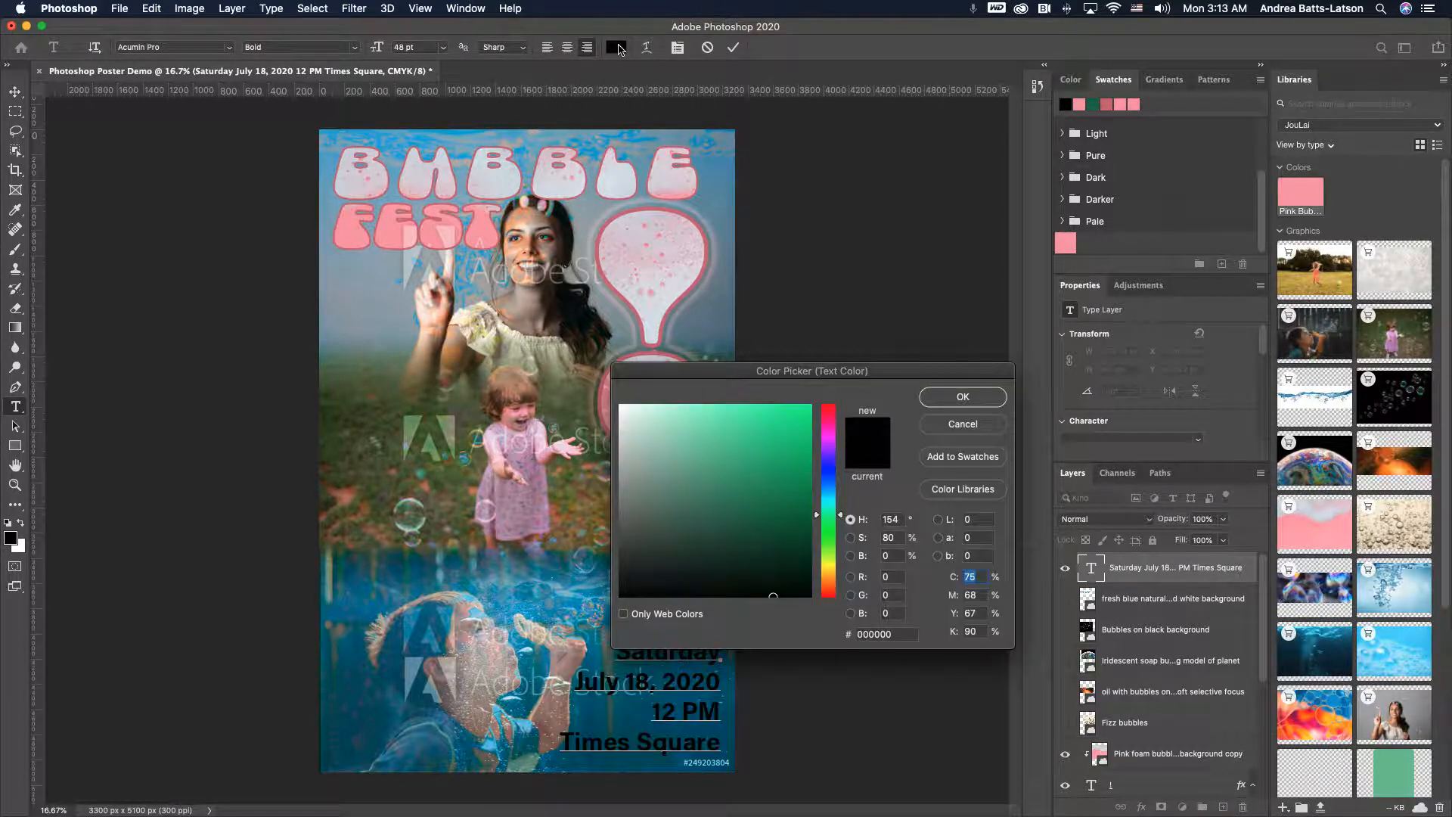
left_click(829, 476)
mouse_move(790, 571)
left_mouse_down()
mouse_move(814, 568)
mouse_move(818, 535)
mouse_move(786, 537)
mouse_move(779, 511)
mouse_move(811, 527)
left_mouse_up()
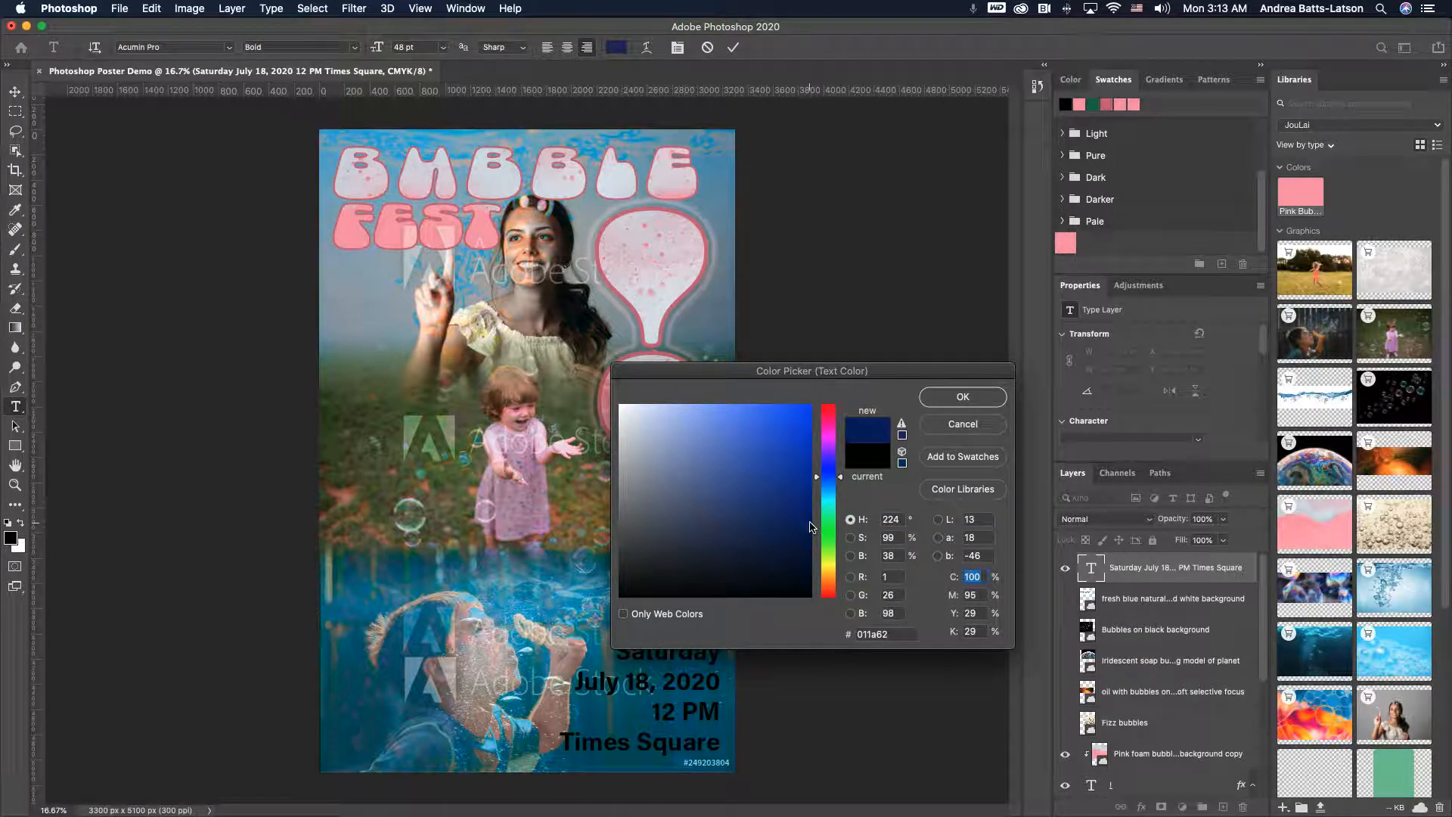
left_click(964, 397)
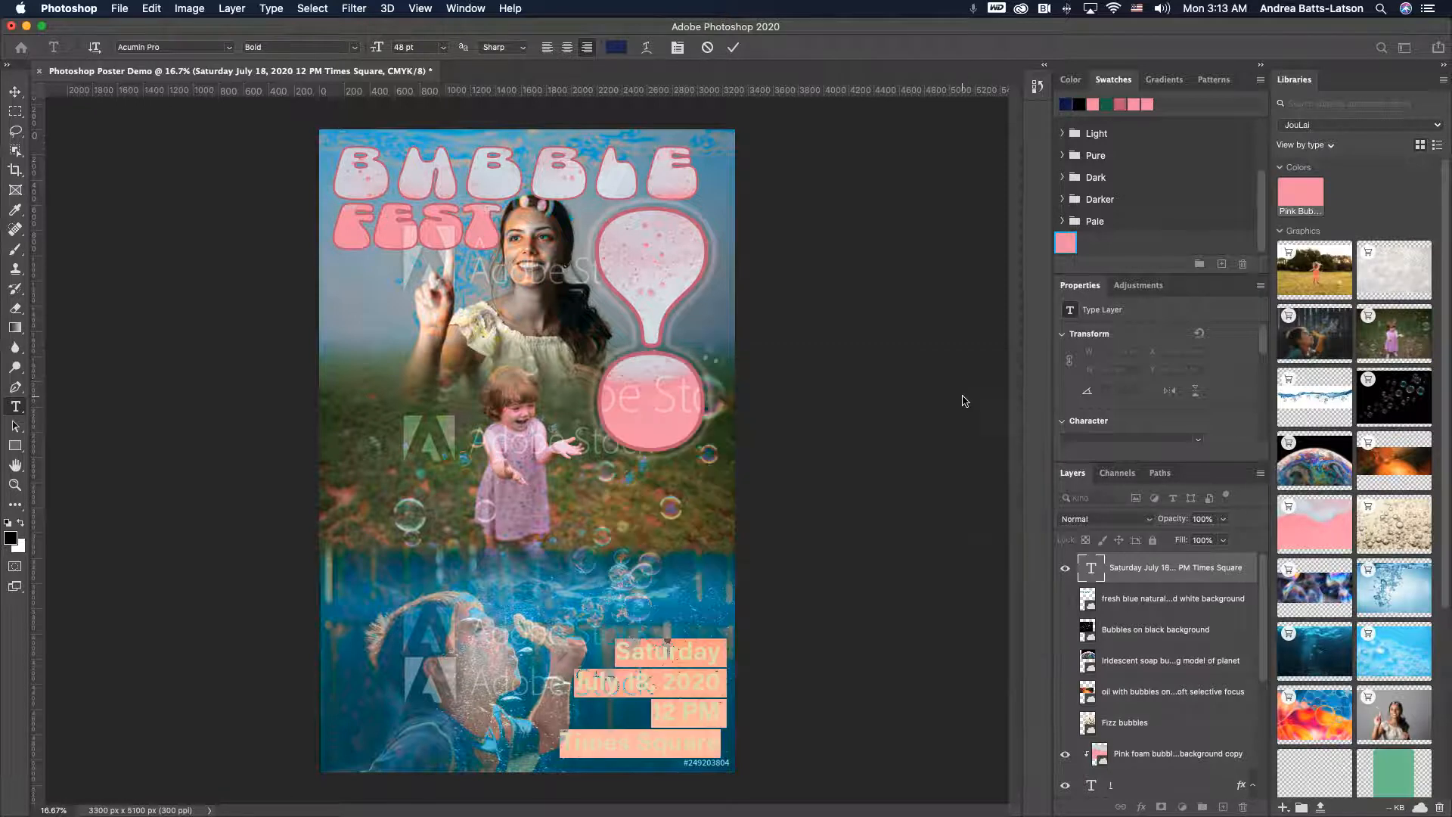
left_click(14, 94)
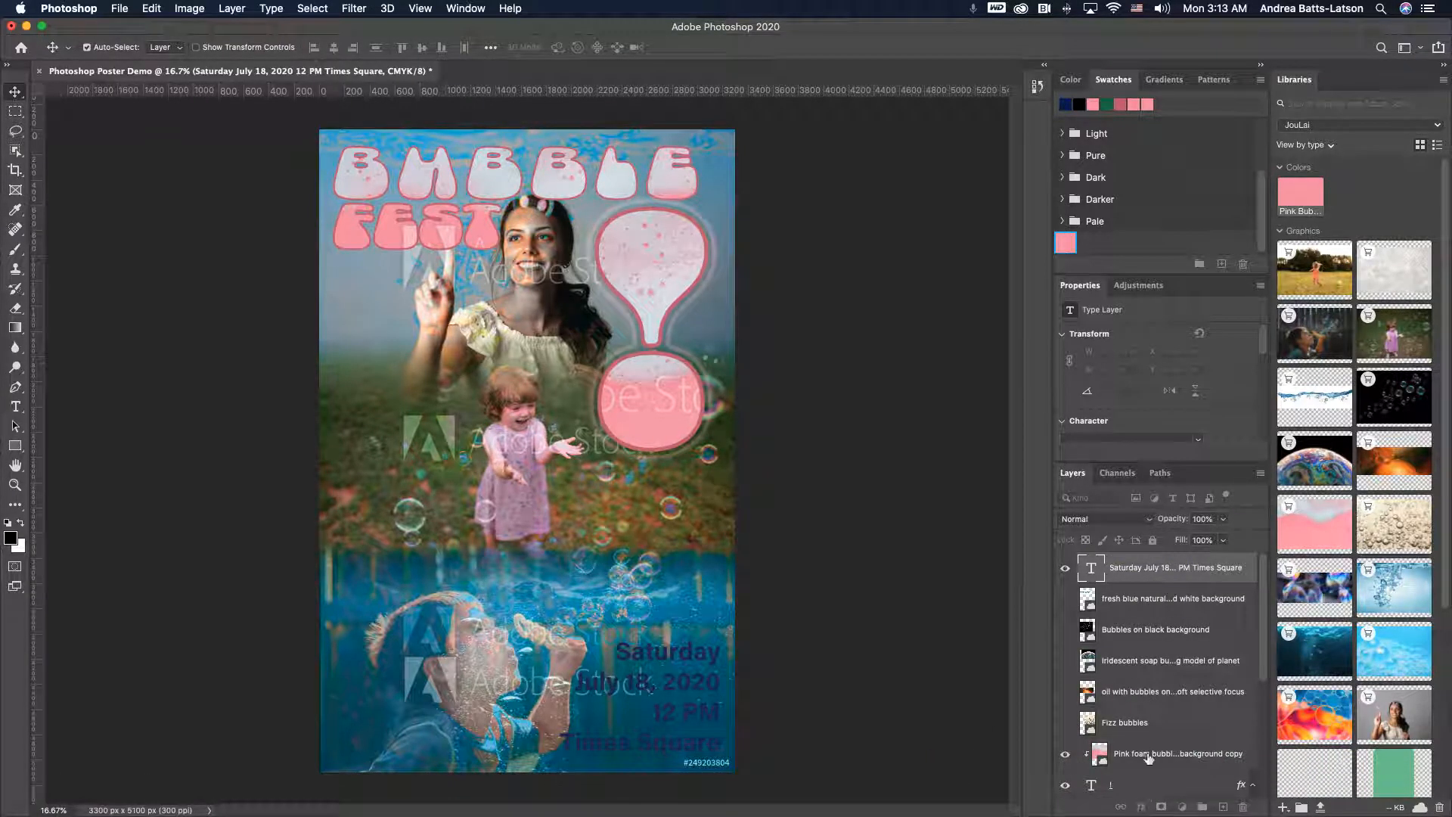
- Add a Drop Shadow layer style to the event text layer and set its blend mode to Normal
left_click(1130, 575)
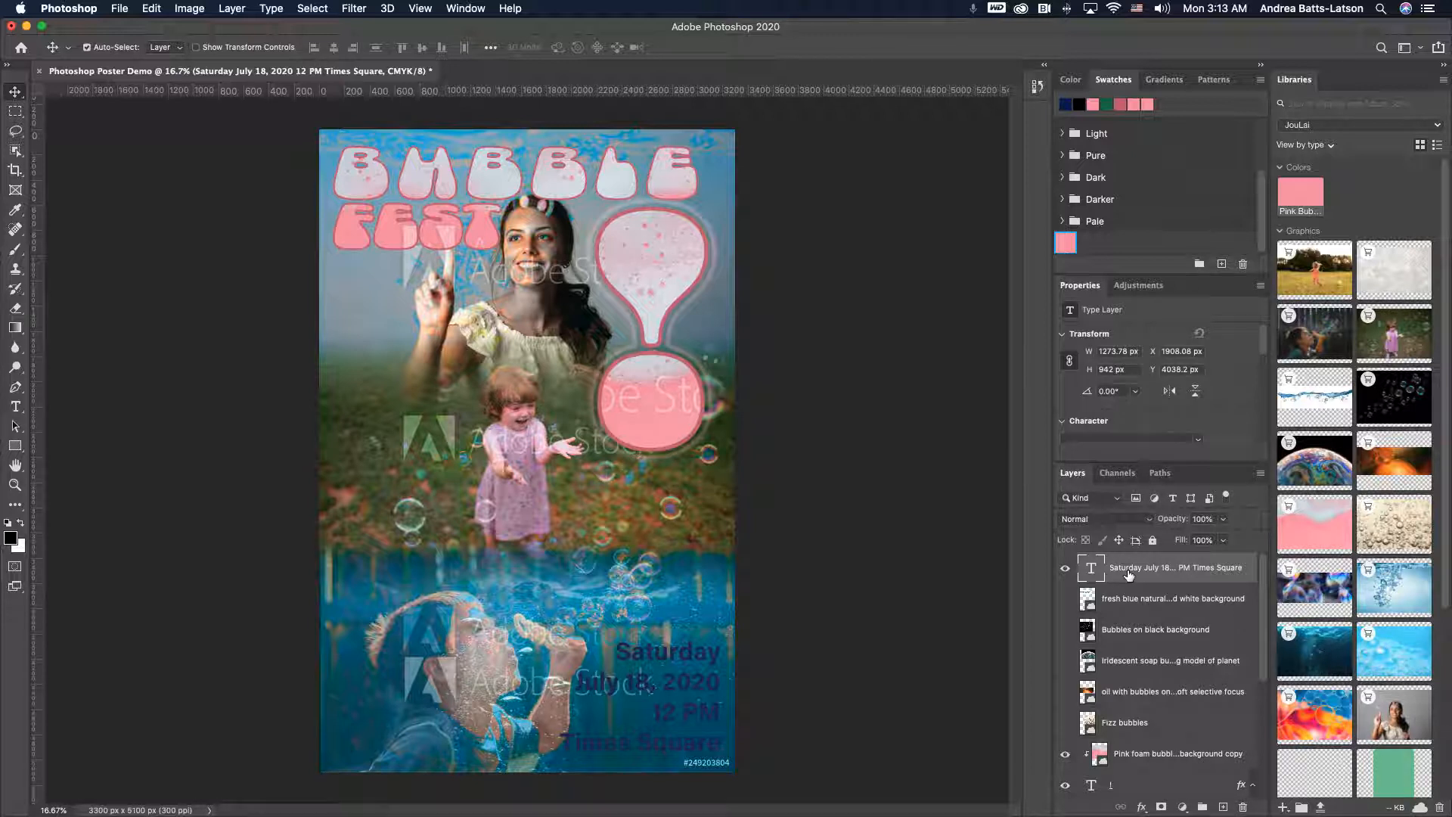
left_click(1141, 807)
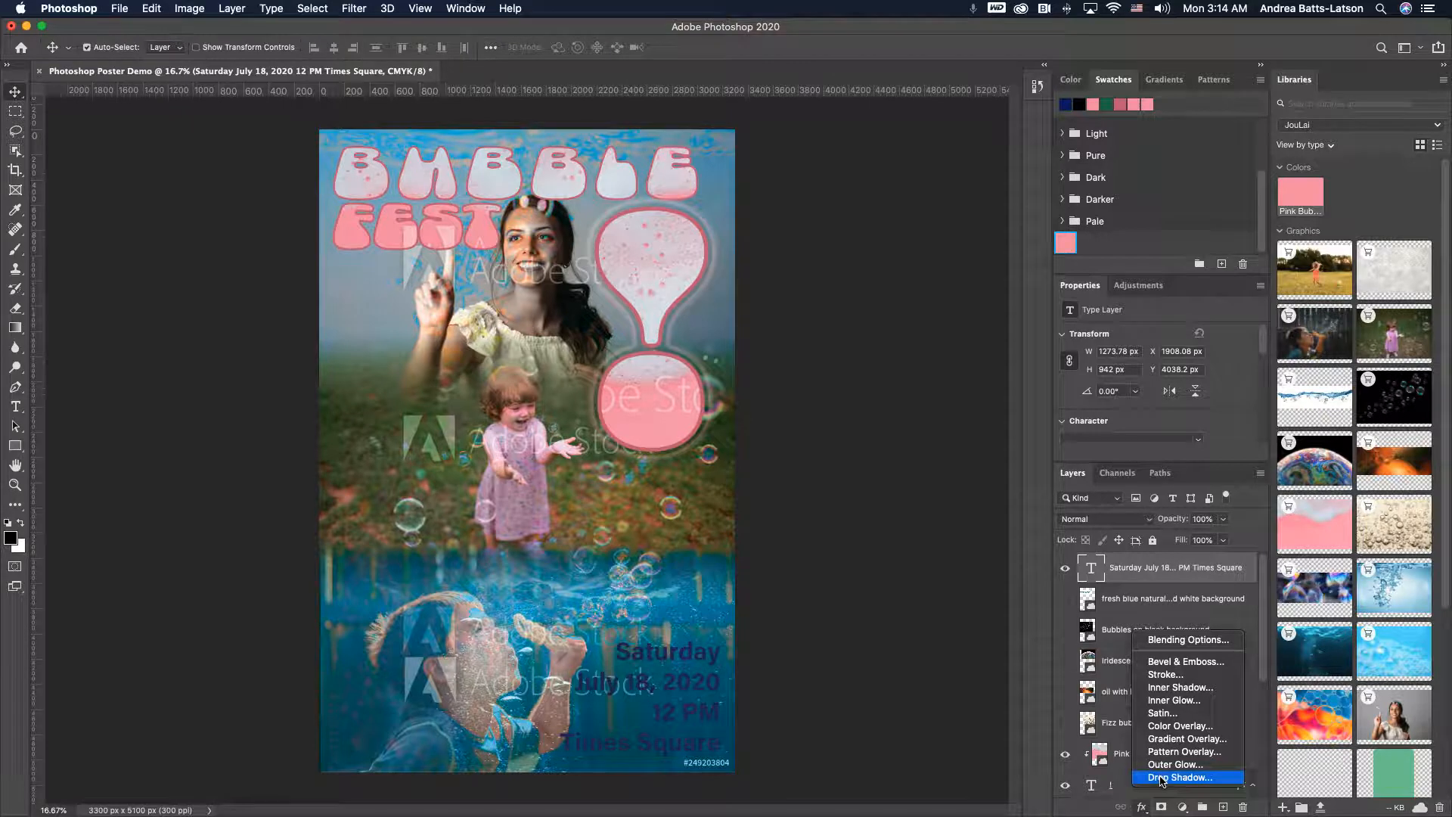
left_click(1177, 777)
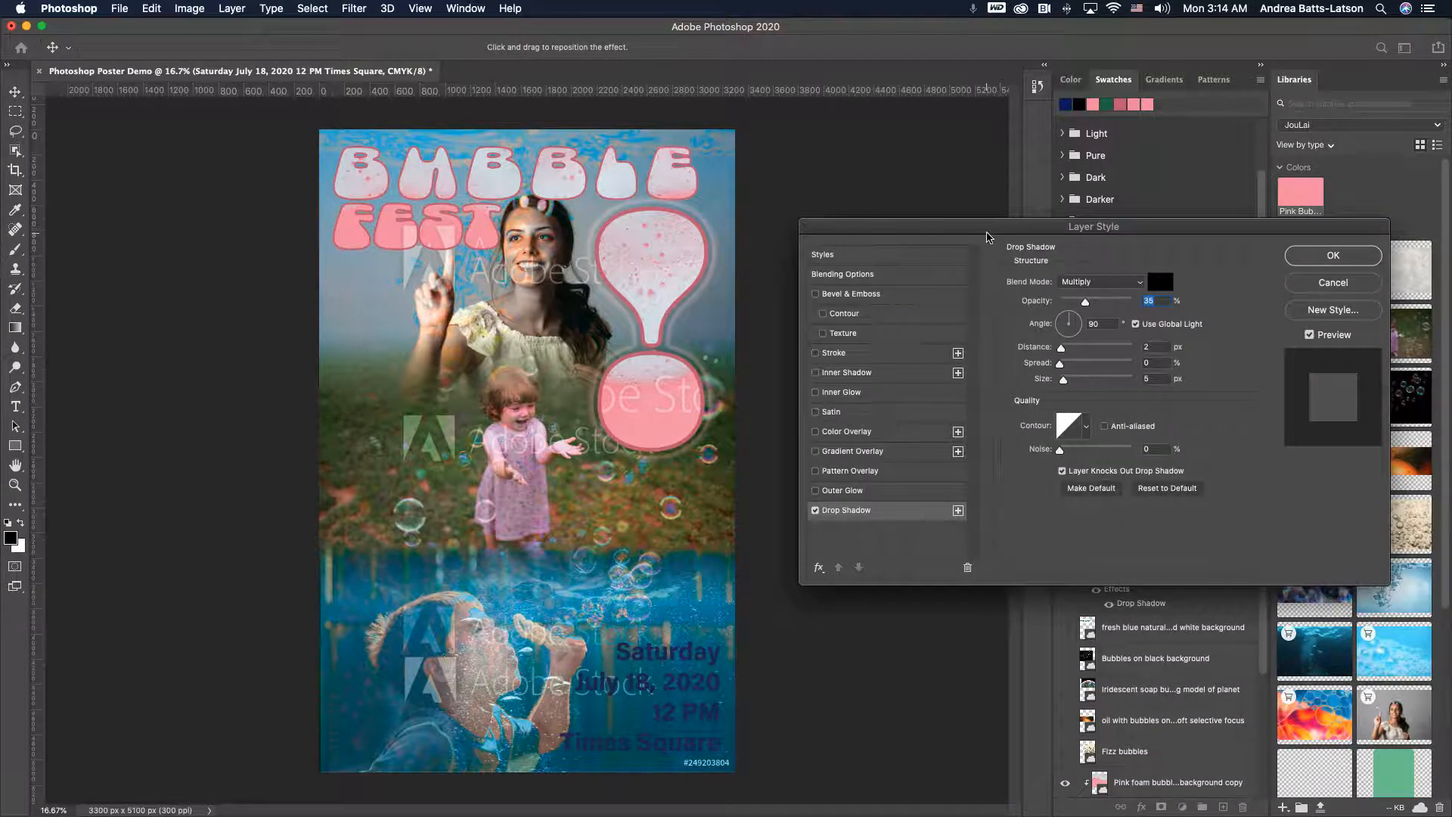
left_click_drag(986, 228, 956, 173)
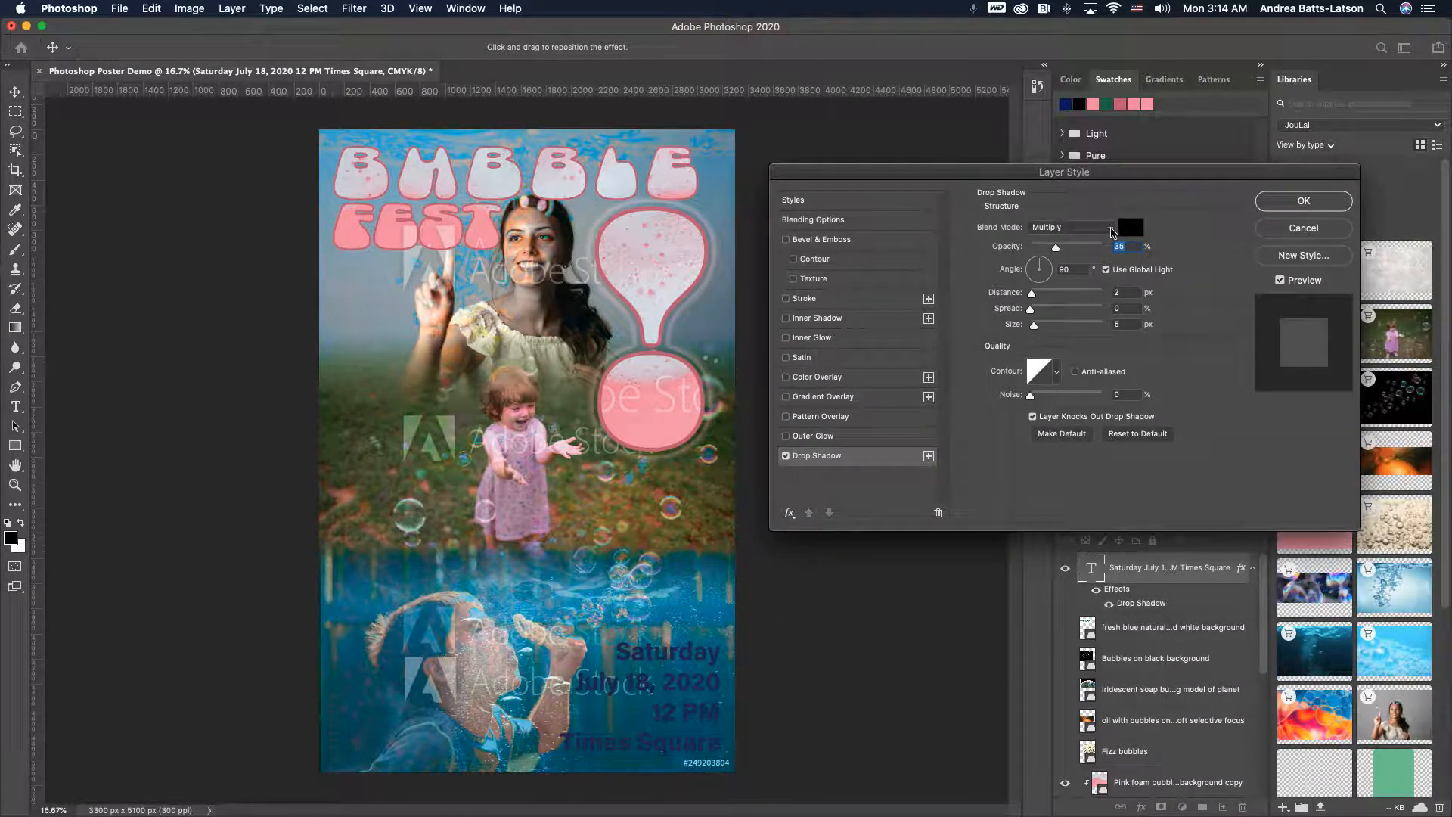
left_click(1093, 227)
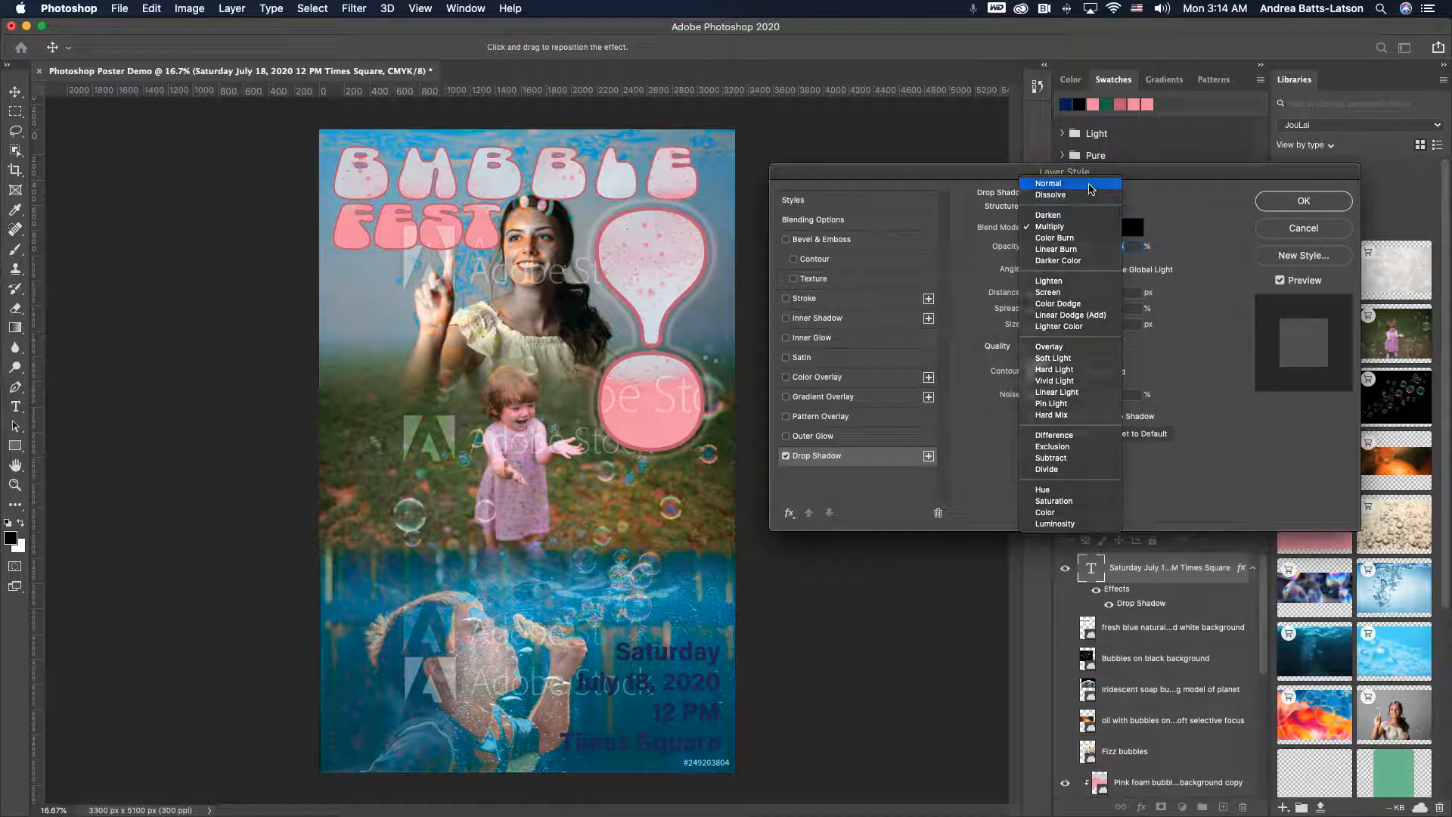
left_click(1074, 183)
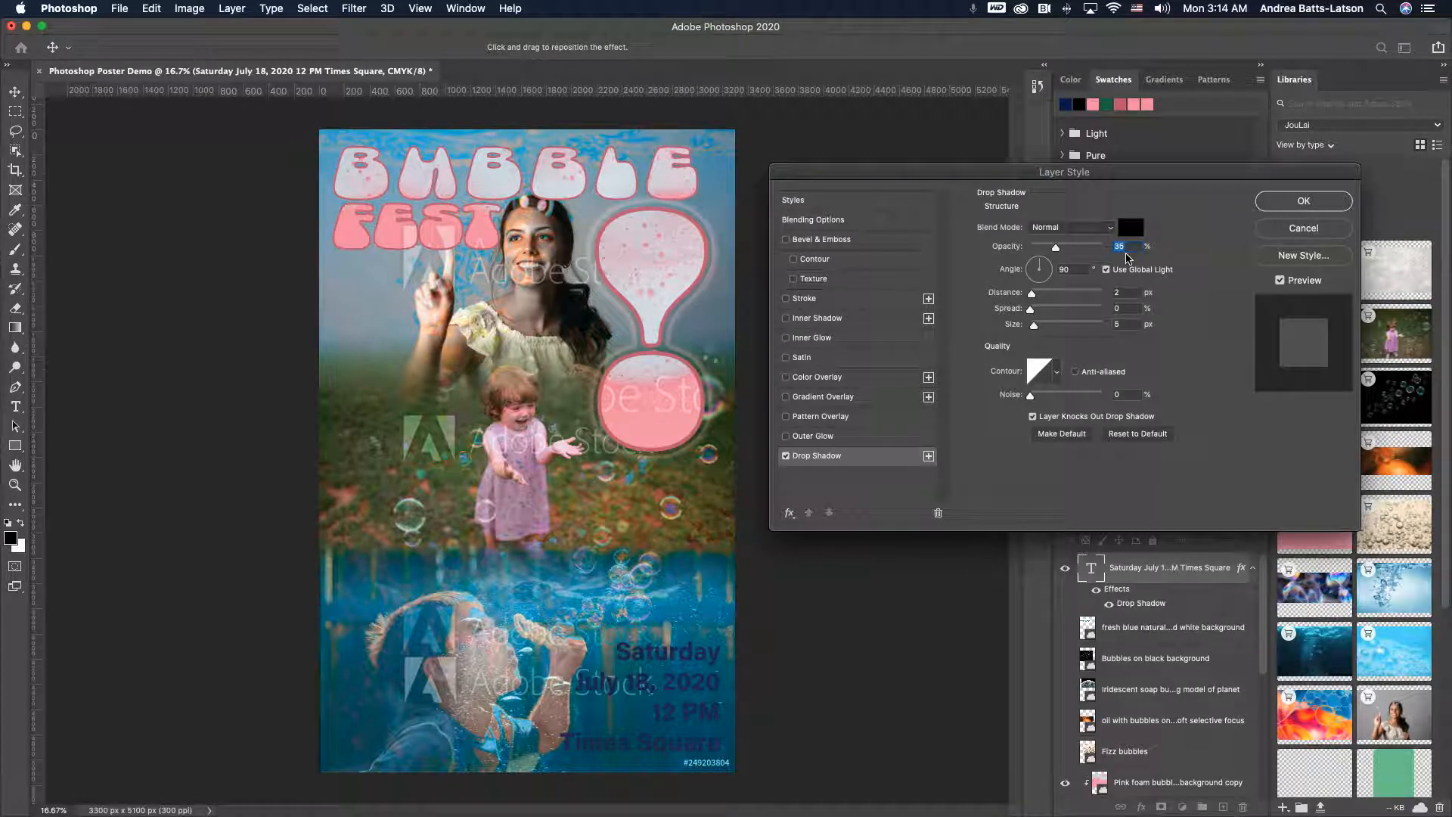
- Set the drop shadow opacity to 100% and its colour to white (ffffff)
left_click_drag(1059, 251, 1110, 247)
left_click_drag(1110, 251, 1191, 278)
left_click(1132, 228)
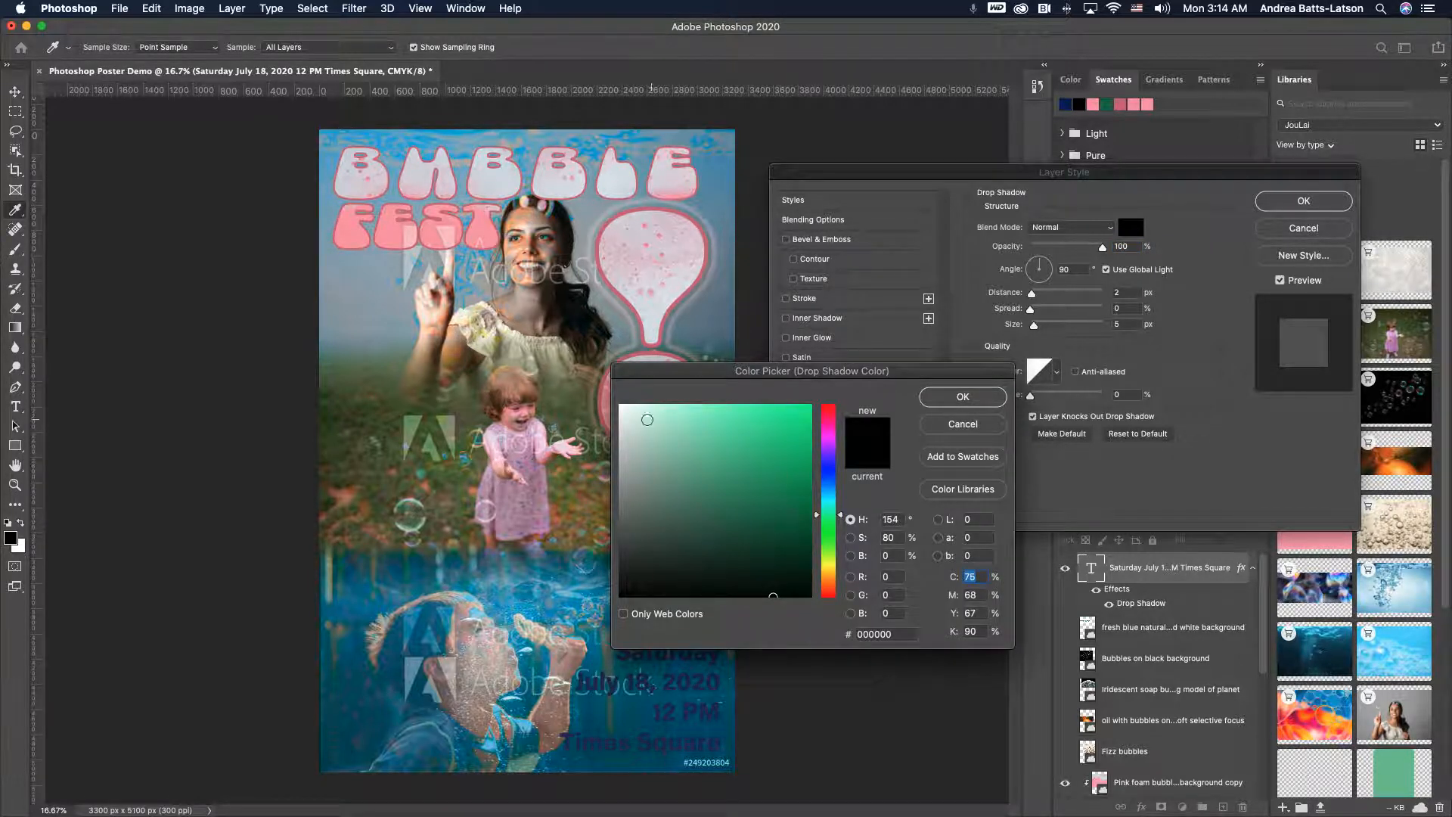
left_click_drag(622, 422, 617, 397)
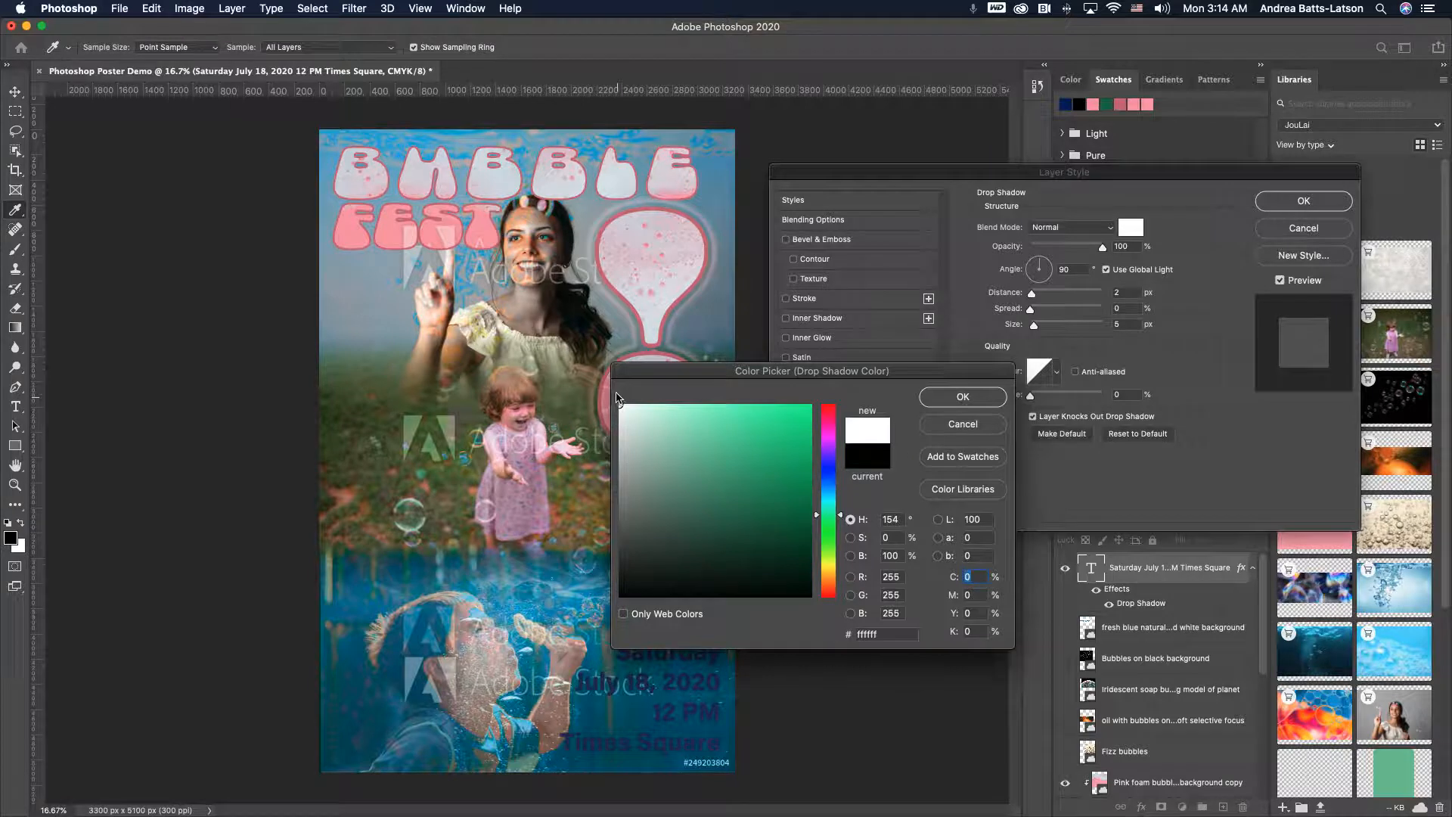
left_click(962, 397)
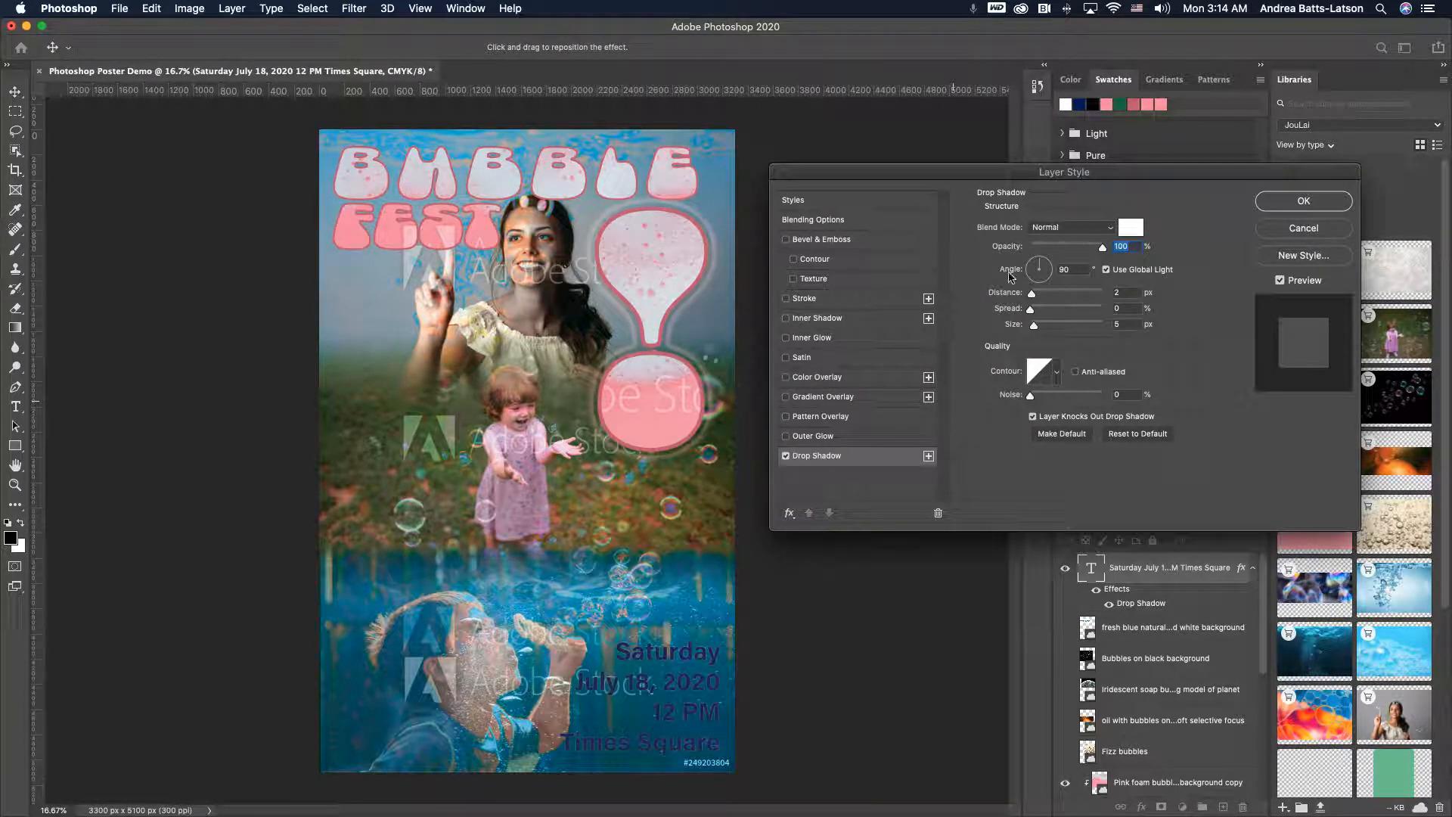
- Set the drop shadow's distance to 11 px, spread to 6% and size to 101 px
left_click_drag(1035, 292, 1040, 298)
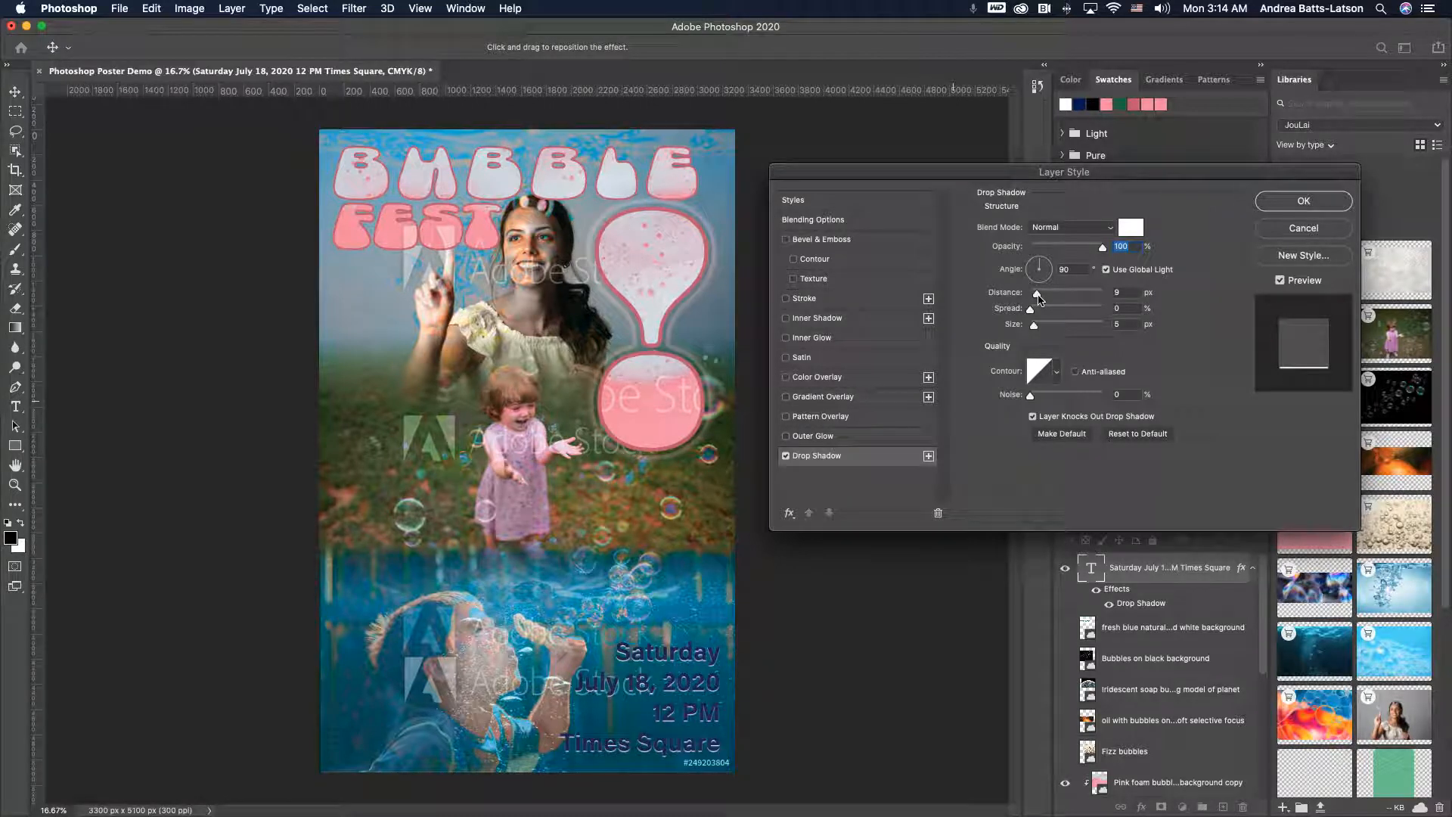
left_click_drag(1031, 311, 1064, 334)
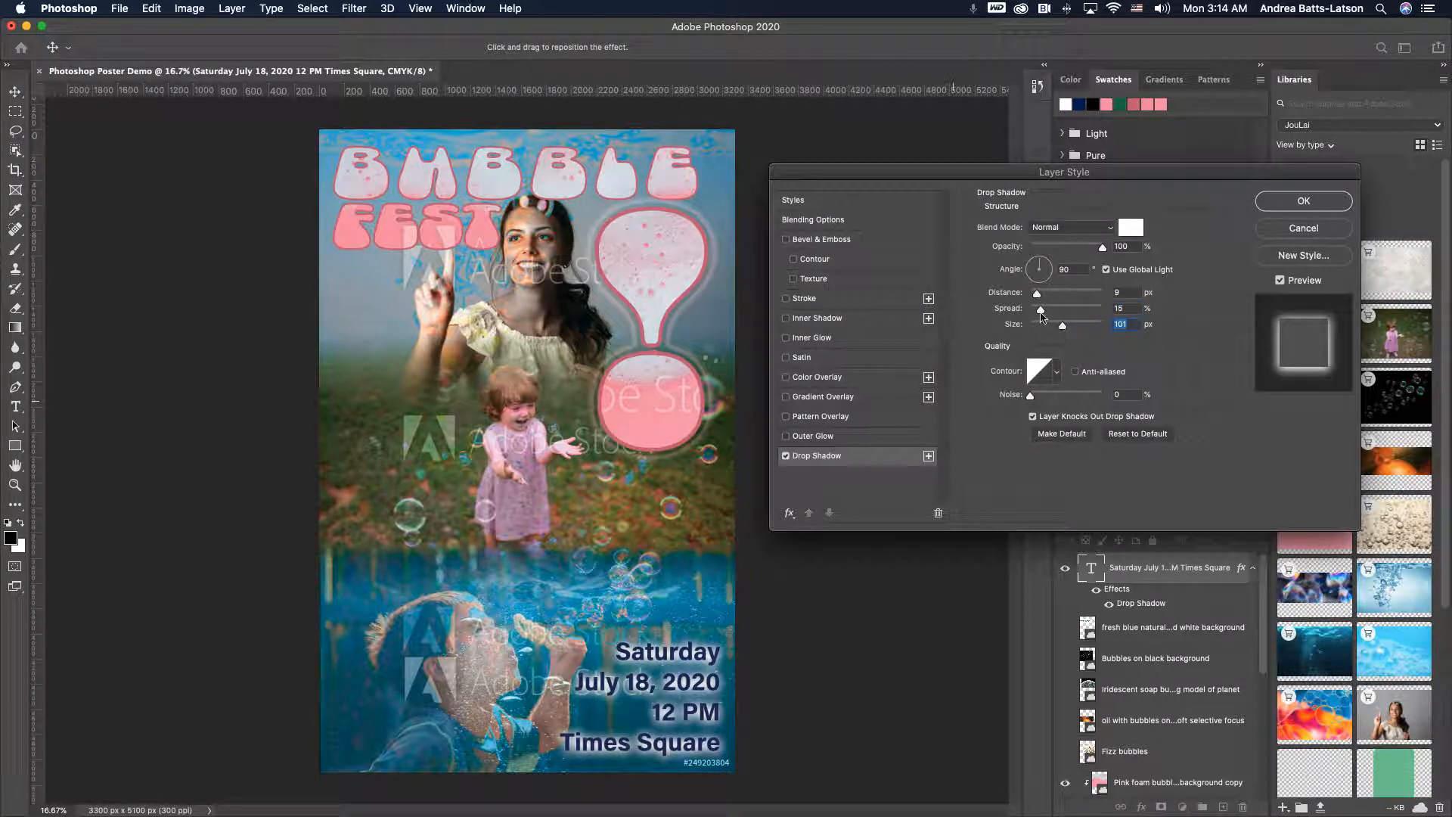
left_click_drag(1042, 314, 1022, 312)
mouse_move(1031, 313)
left_mouse_down()
mouse_move(1059, 297)
mouse_move(1041, 300)
left_mouse_up()
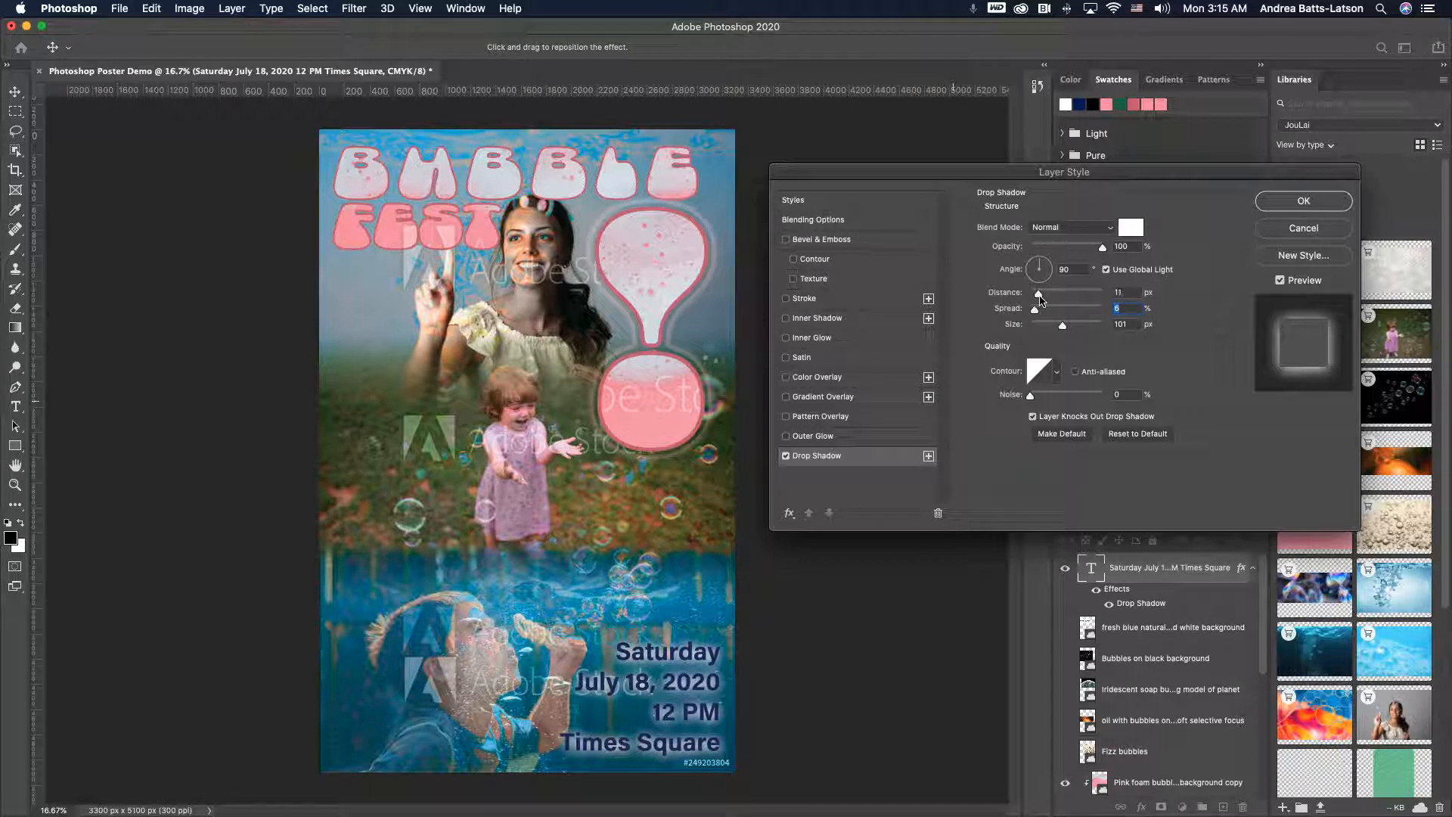
- Try several contour presets for the drop shadow, returning to the linear contour
left_click(1057, 377)
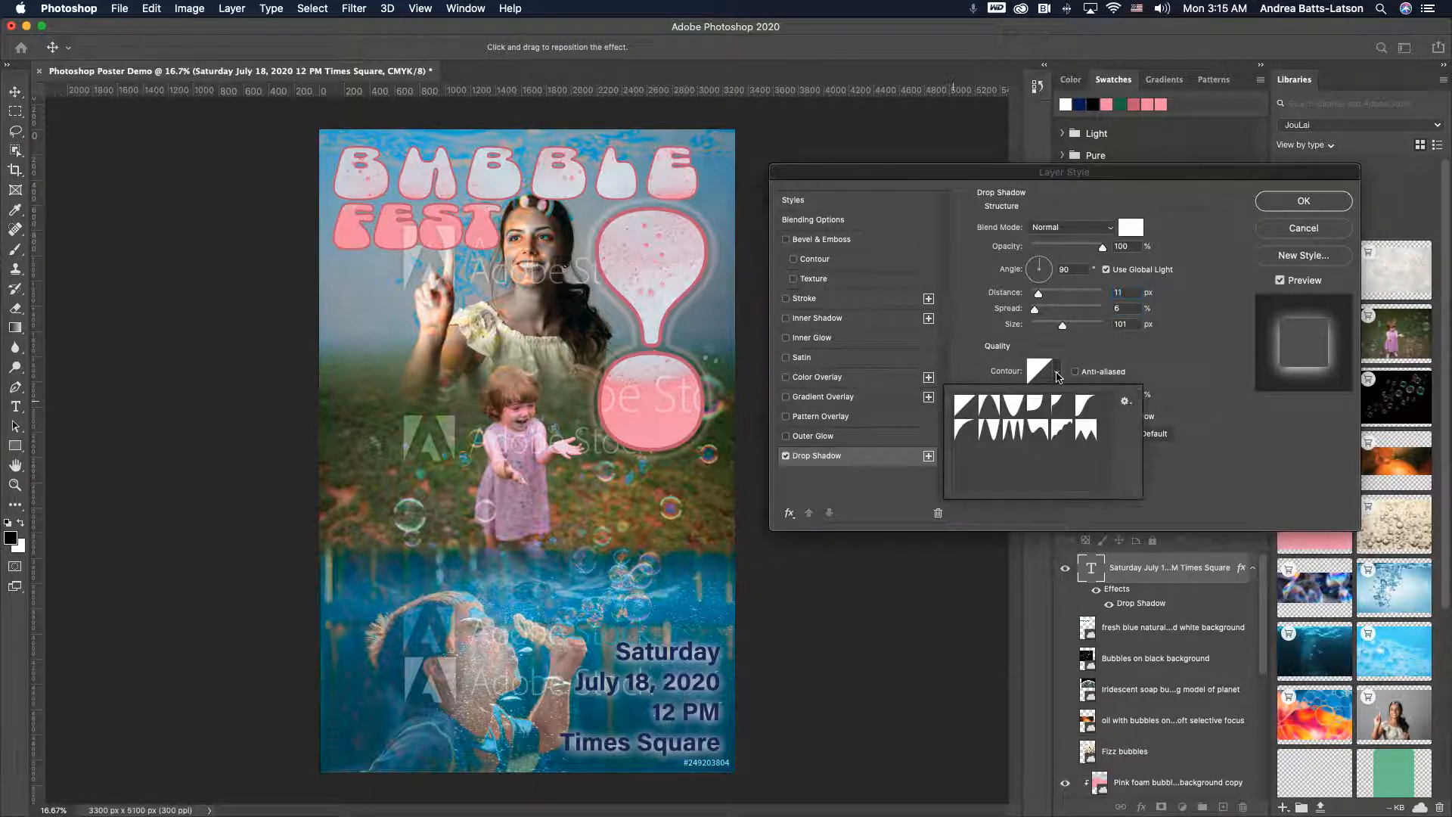
left_click(994, 428)
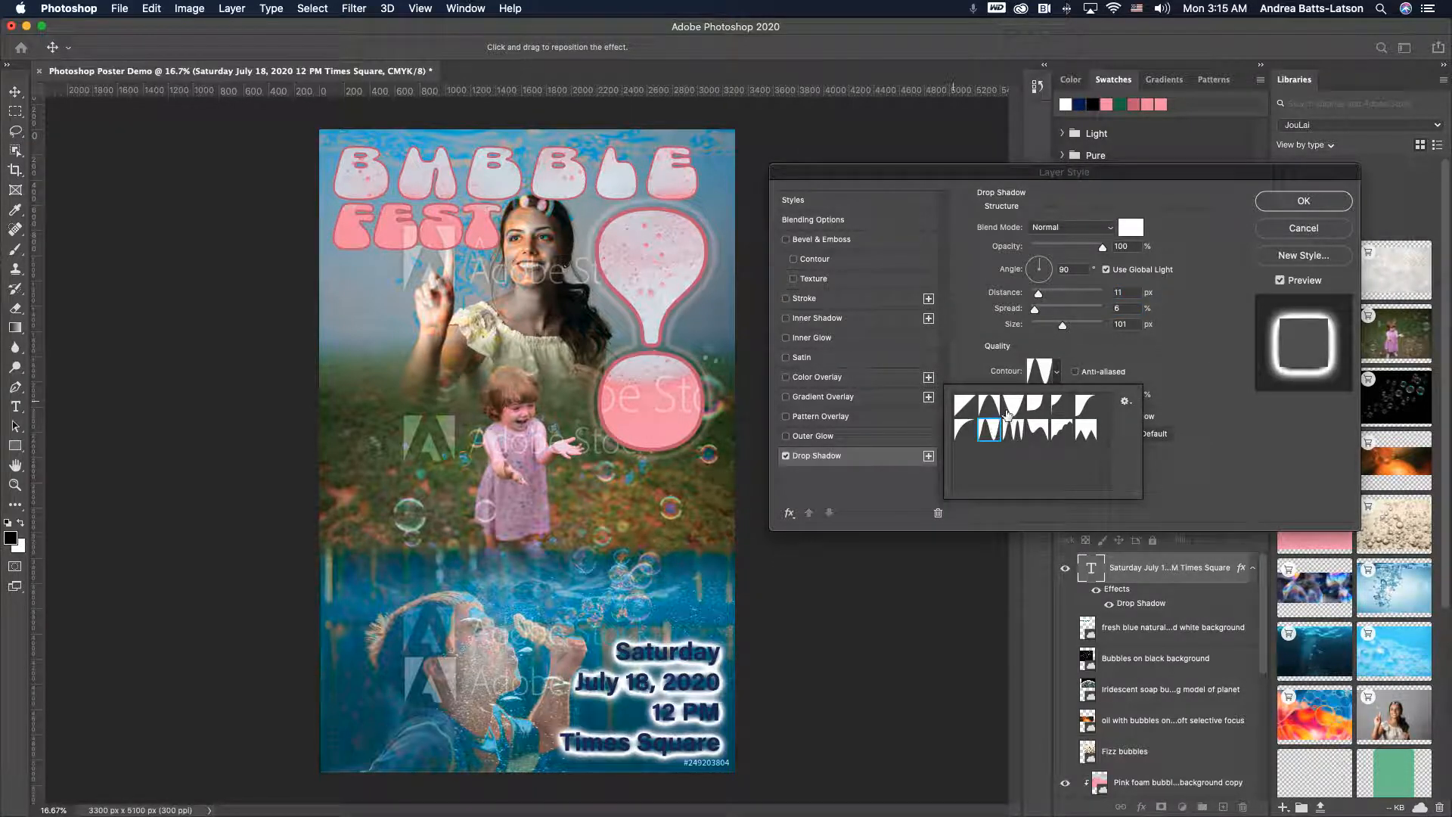
left_click(1013, 431)
left_click(1041, 429)
left_click(1091, 428)
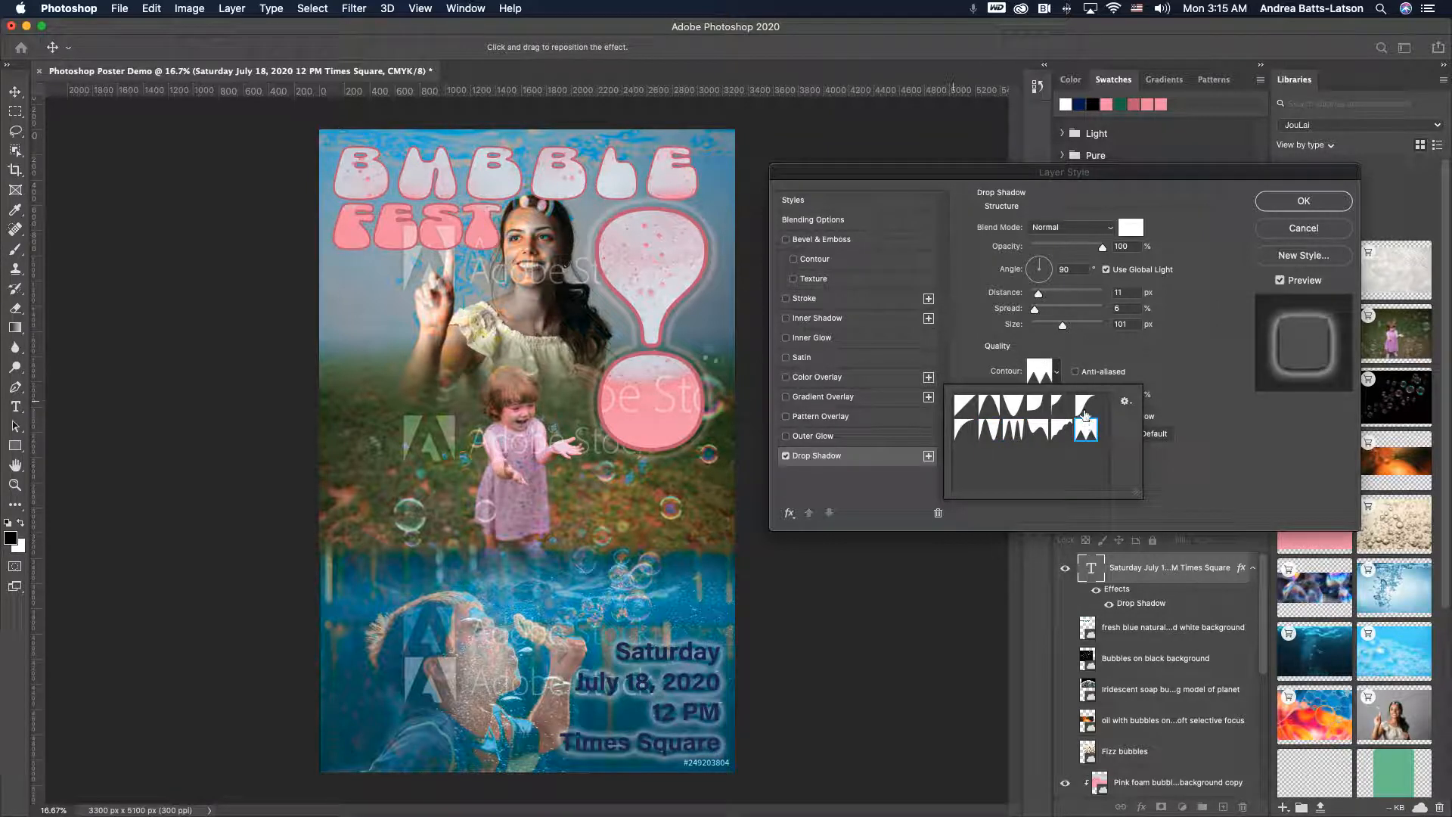
left_click(1086, 405)
left_click(1062, 404)
left_click(1014, 409)
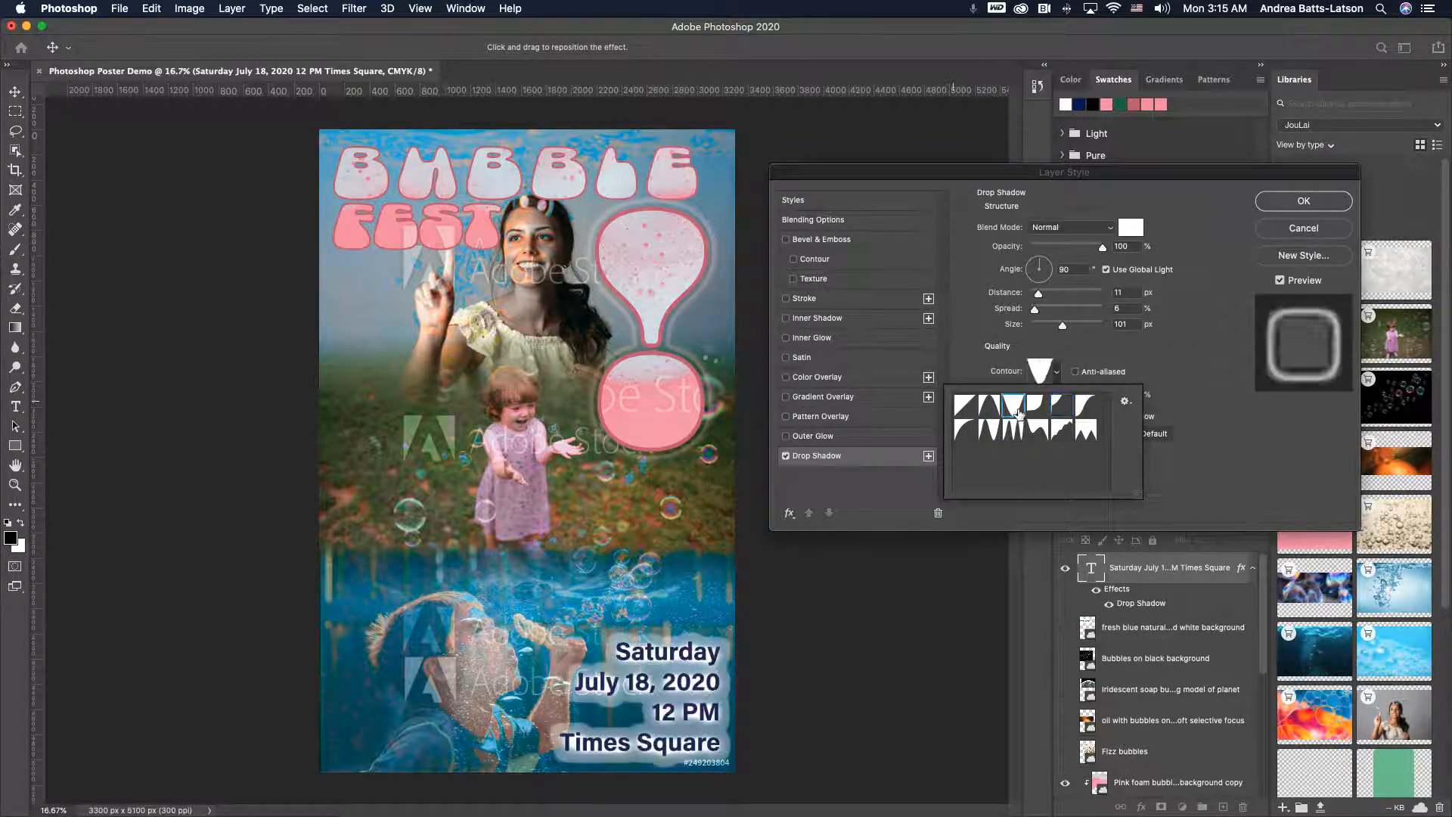
left_click(990, 407)
left_click(967, 407)
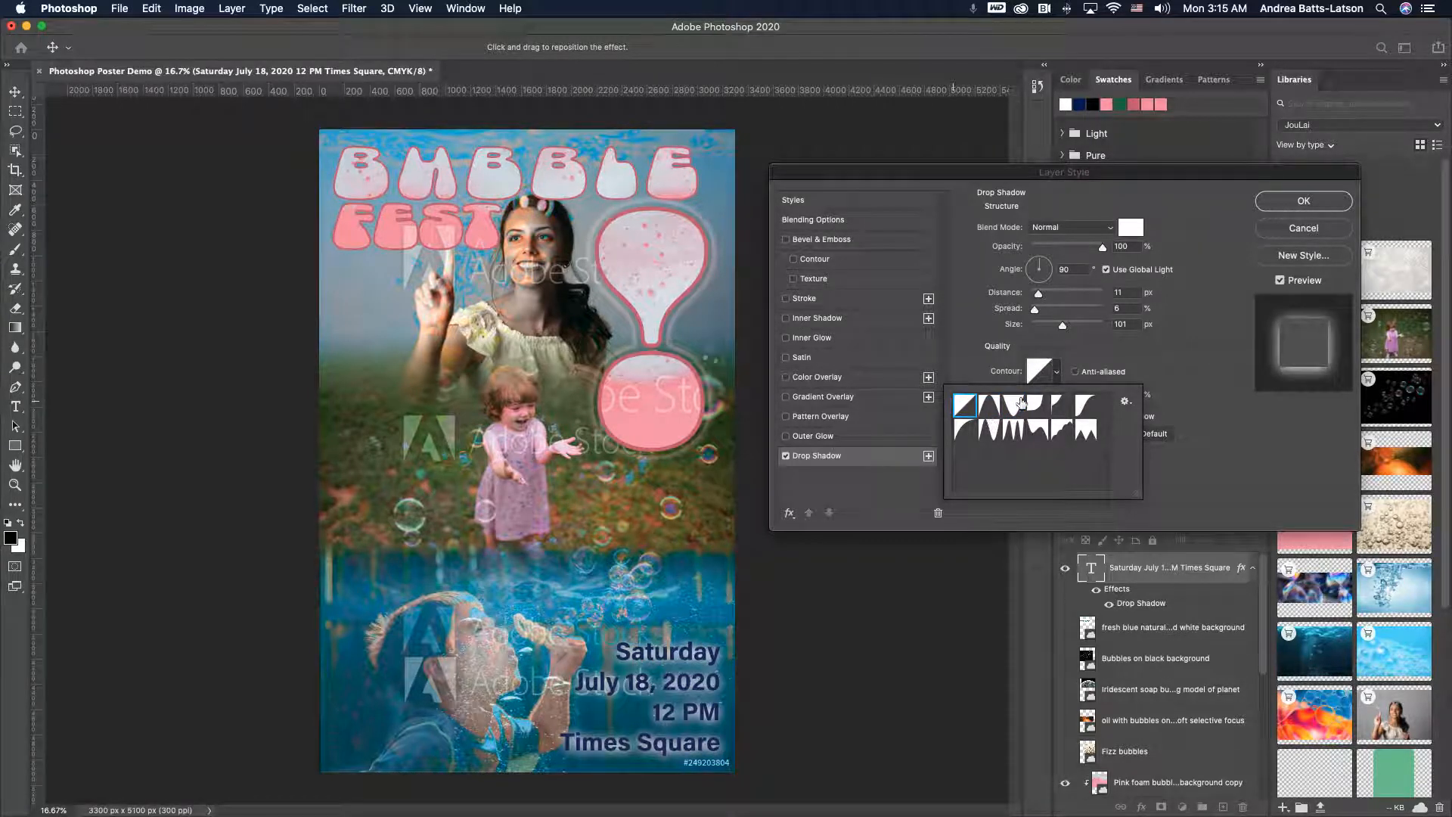
left_click(1113, 363)
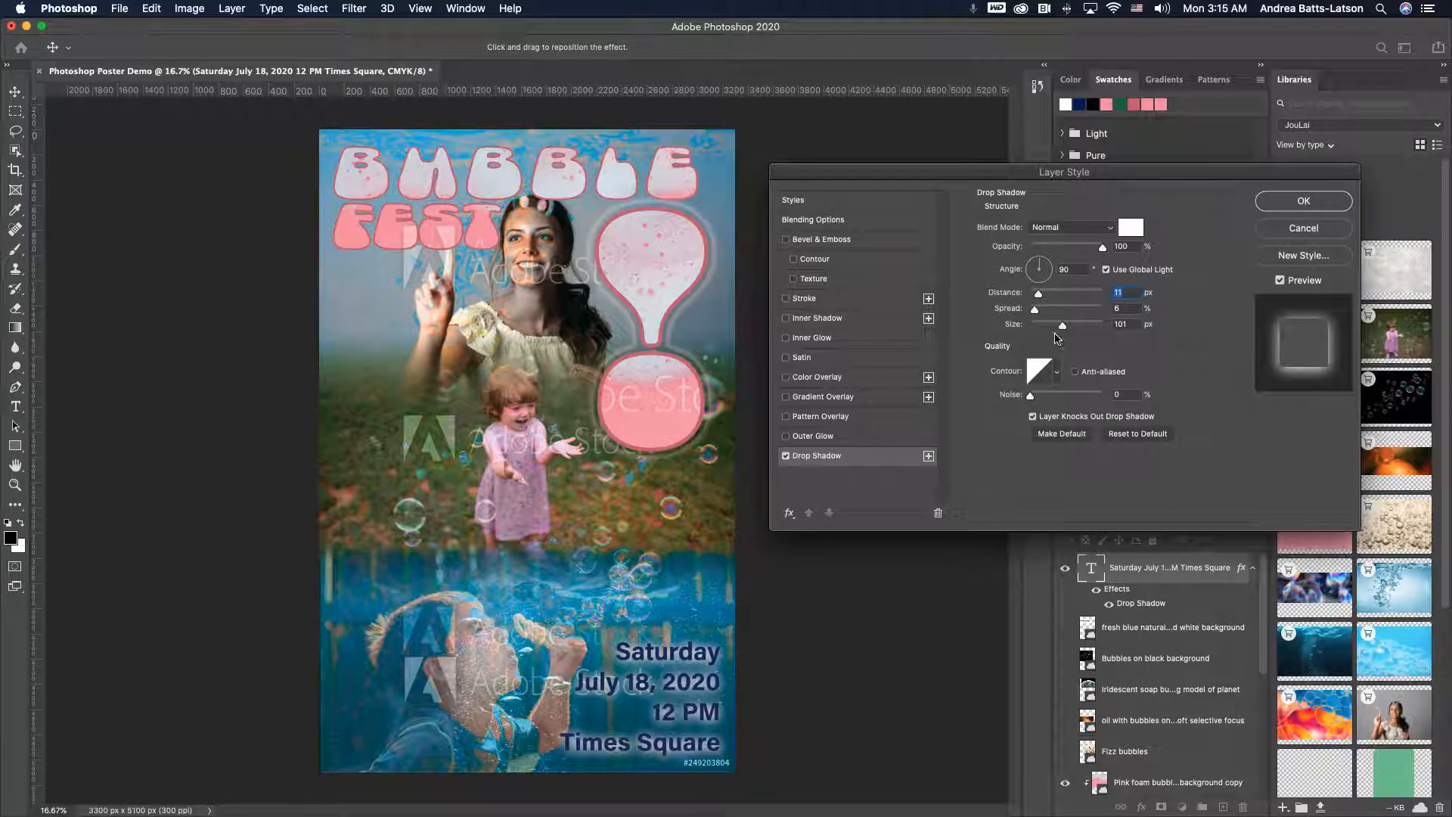
- Set the drop shadow's spread to 78% and distance to 15 px
left_click_drag(1035, 312, 1101, 318)
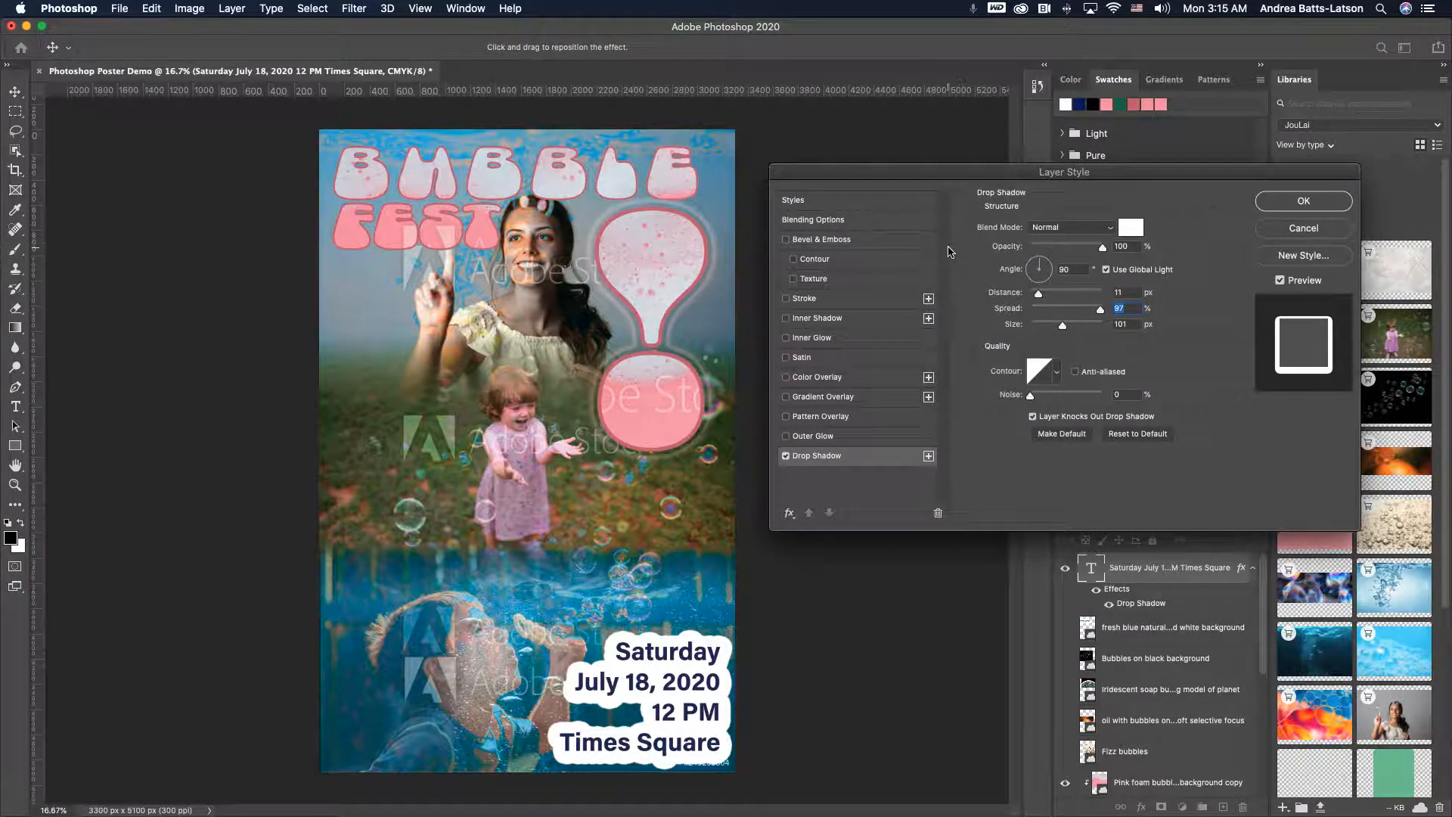
left_click_drag(1101, 310, 1088, 315)
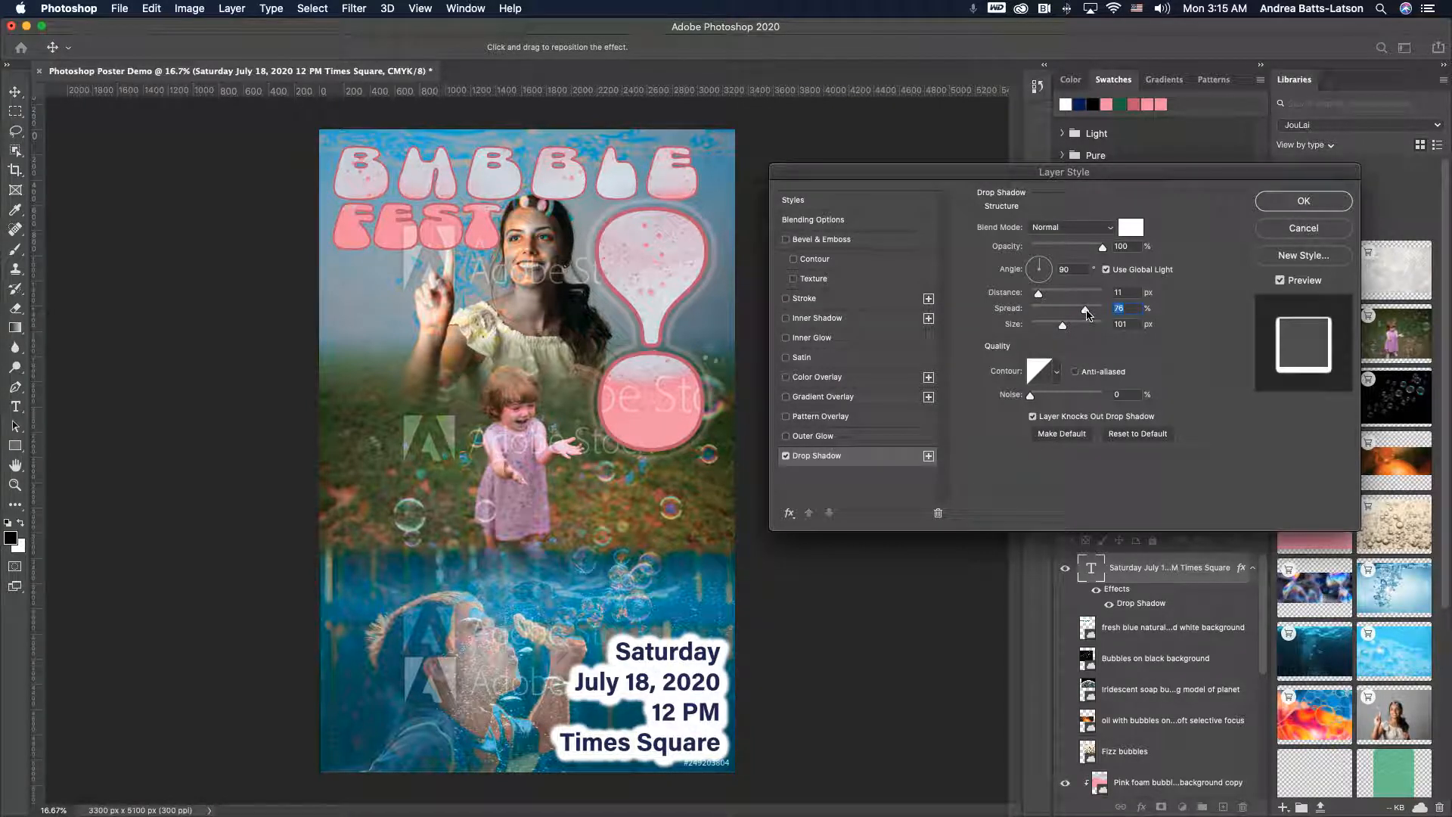
left_click_drag(1040, 298, 1043, 295)
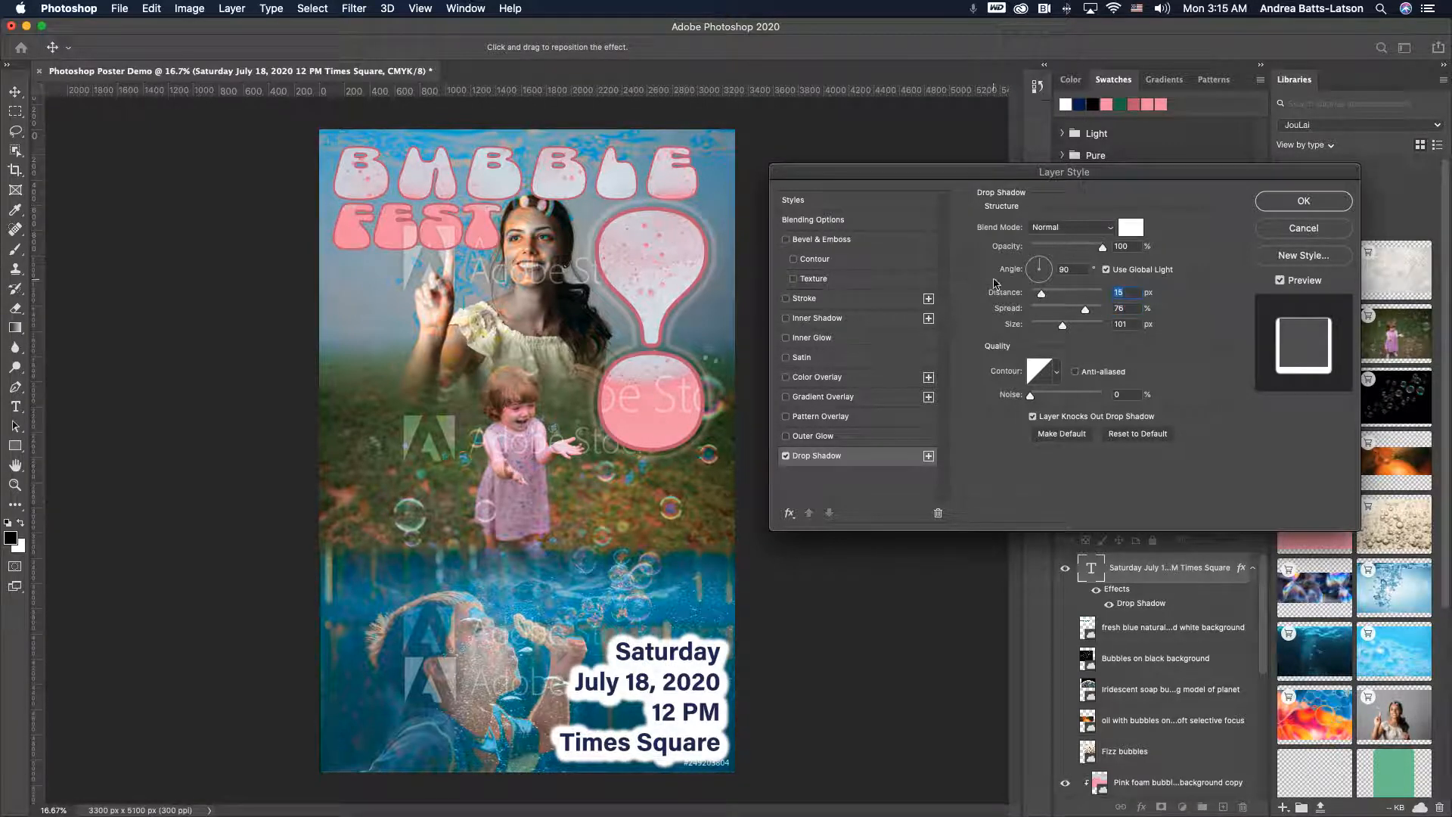
- Turn off the date text's drop shadow and briefly test an outer glow on it
left_click(786, 456)
left_click(786, 437)
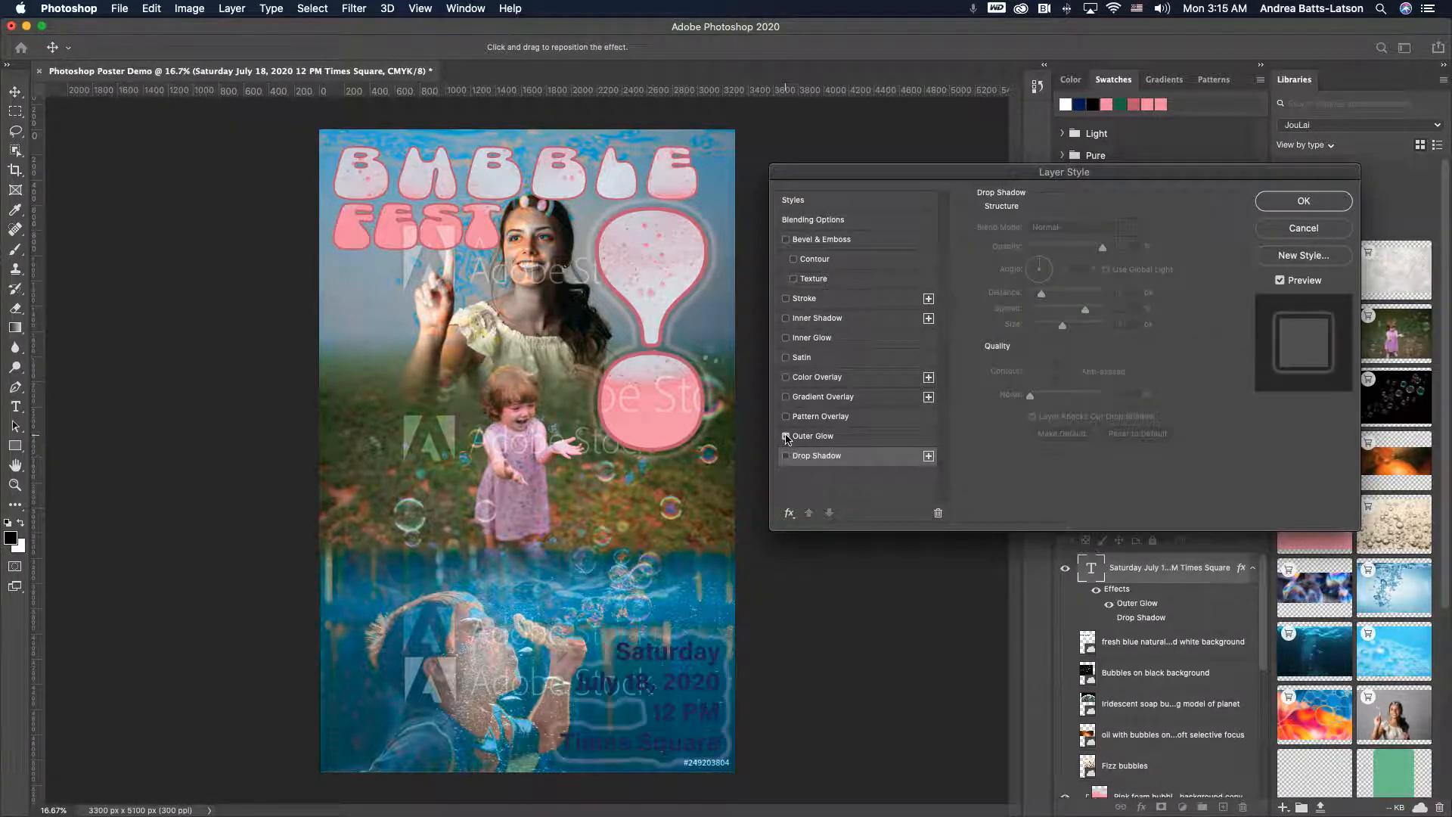
left_click(786, 436)
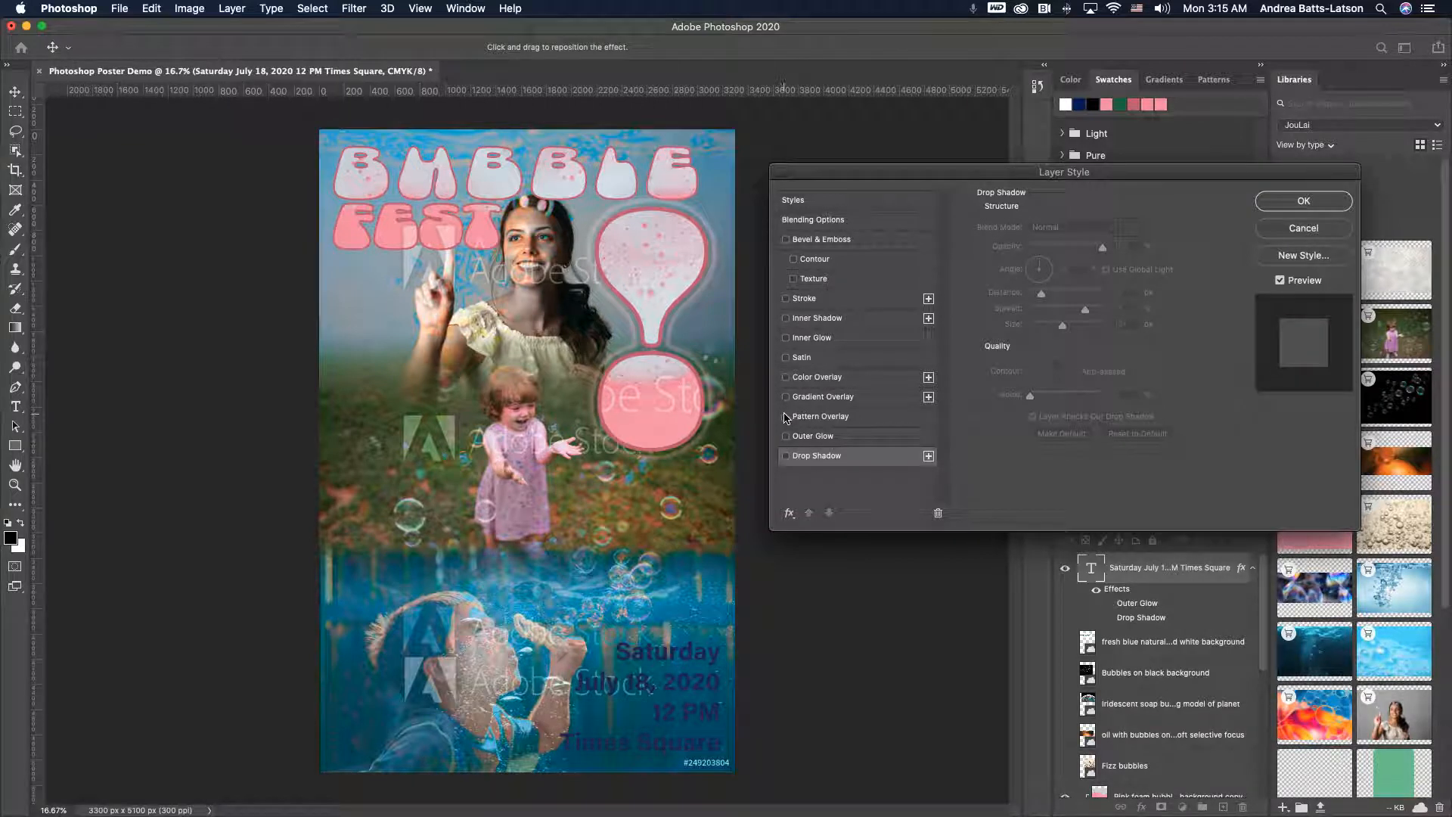
- Enable a stroke on the date text and set its colour to light pink ffbecd
left_click(786, 318)
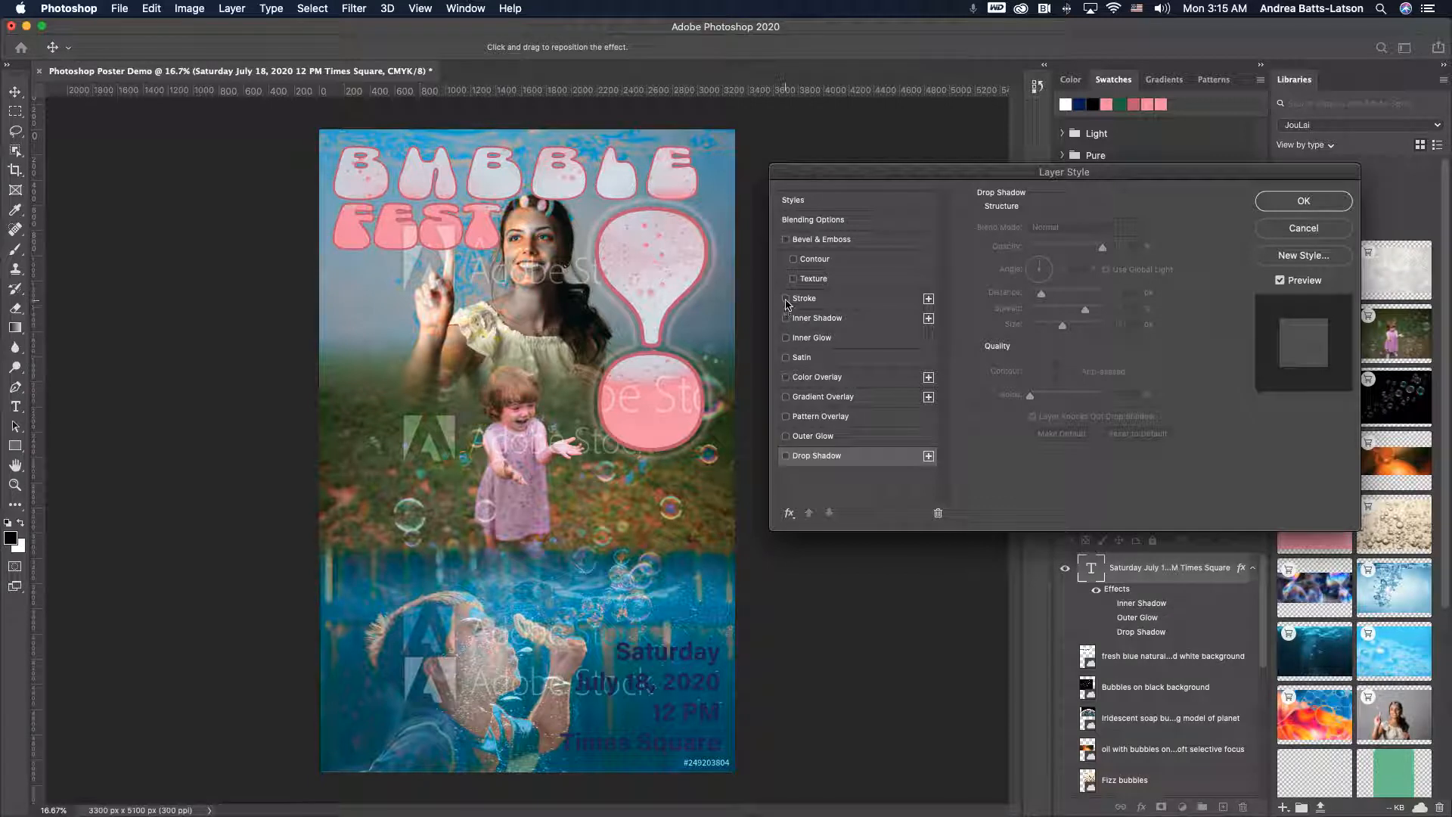
left_click(786, 300)
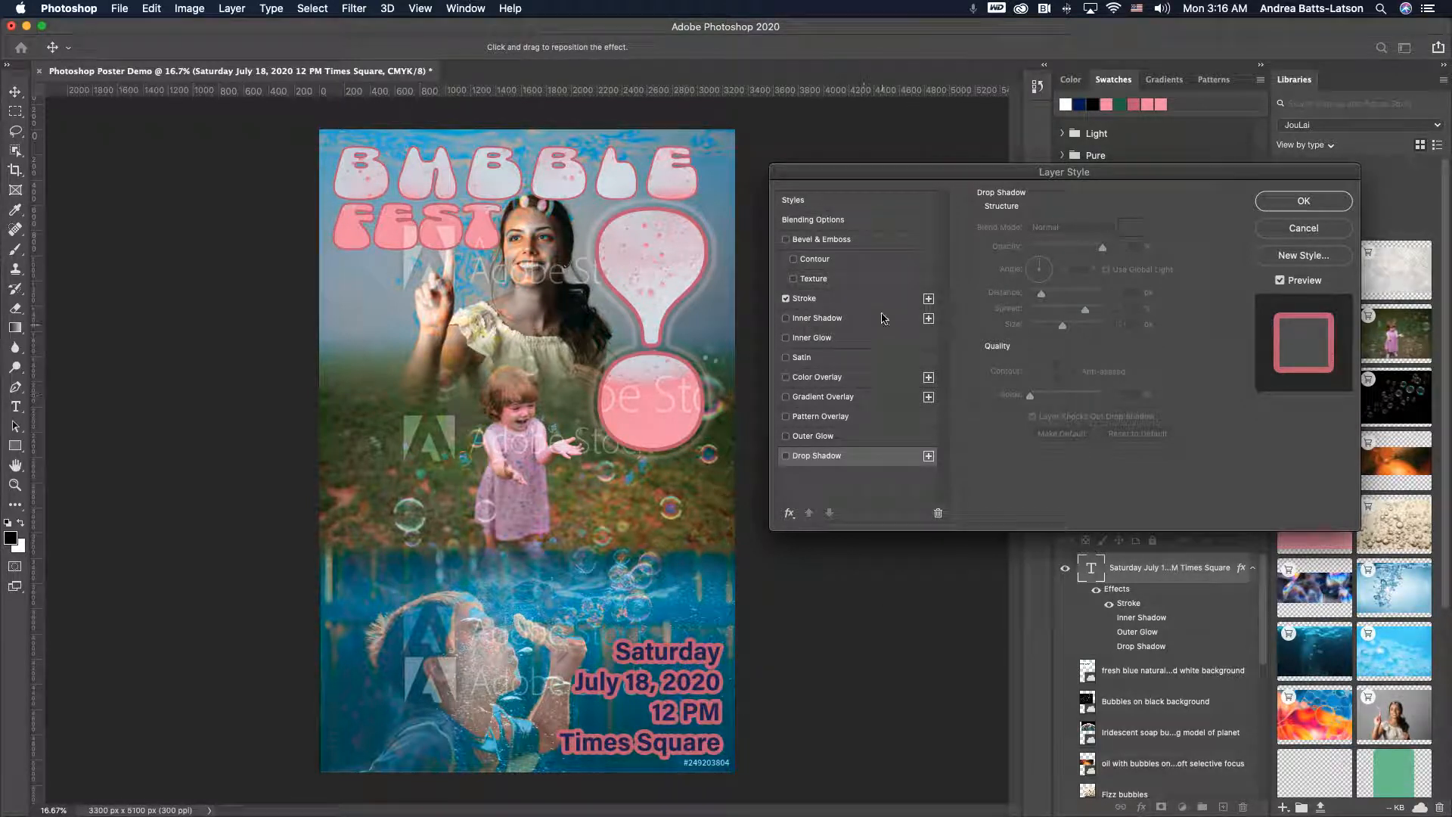
left_click(834, 304)
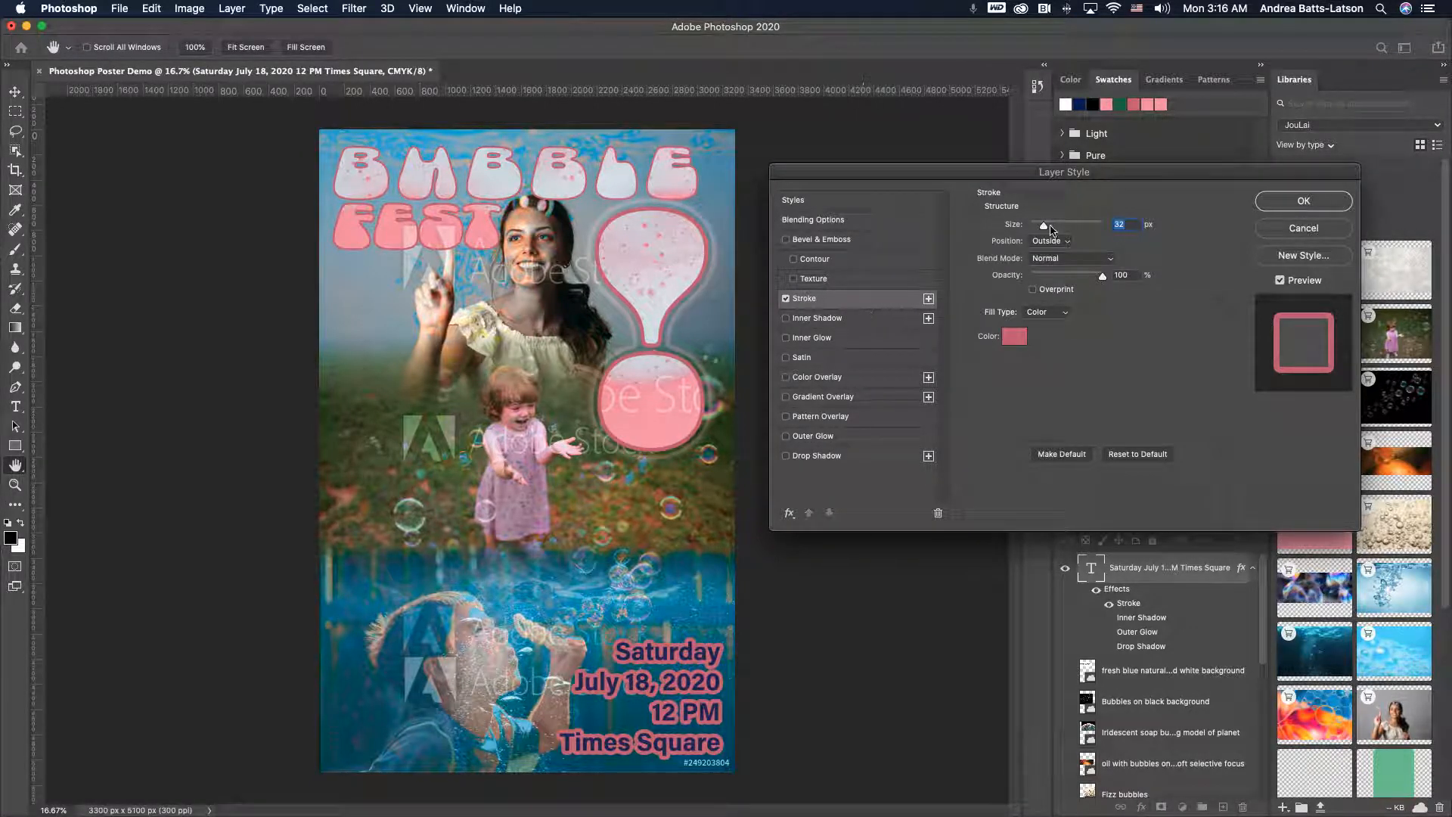
left_click(1015, 338)
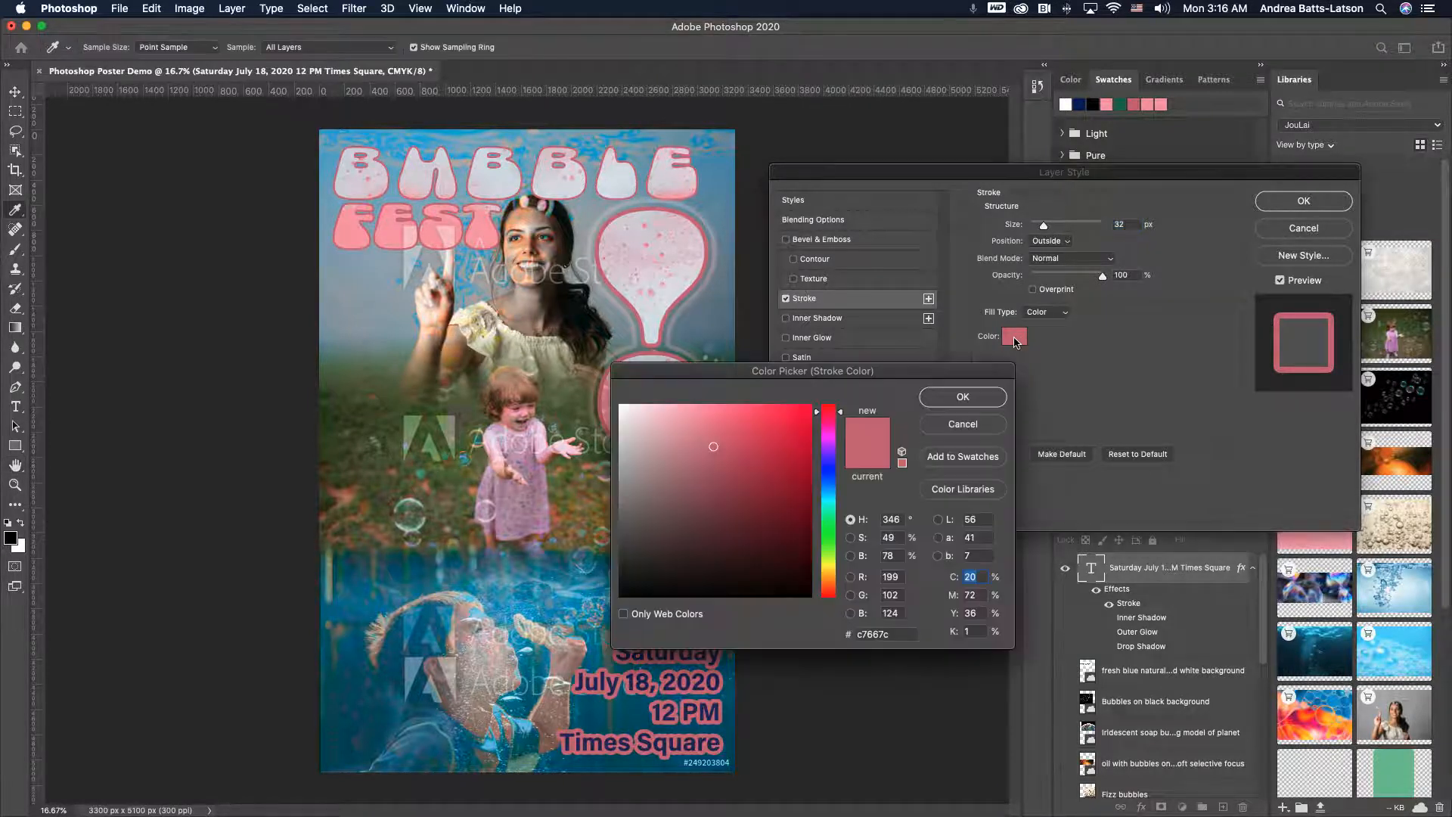
left_click_drag(623, 412, 669, 403)
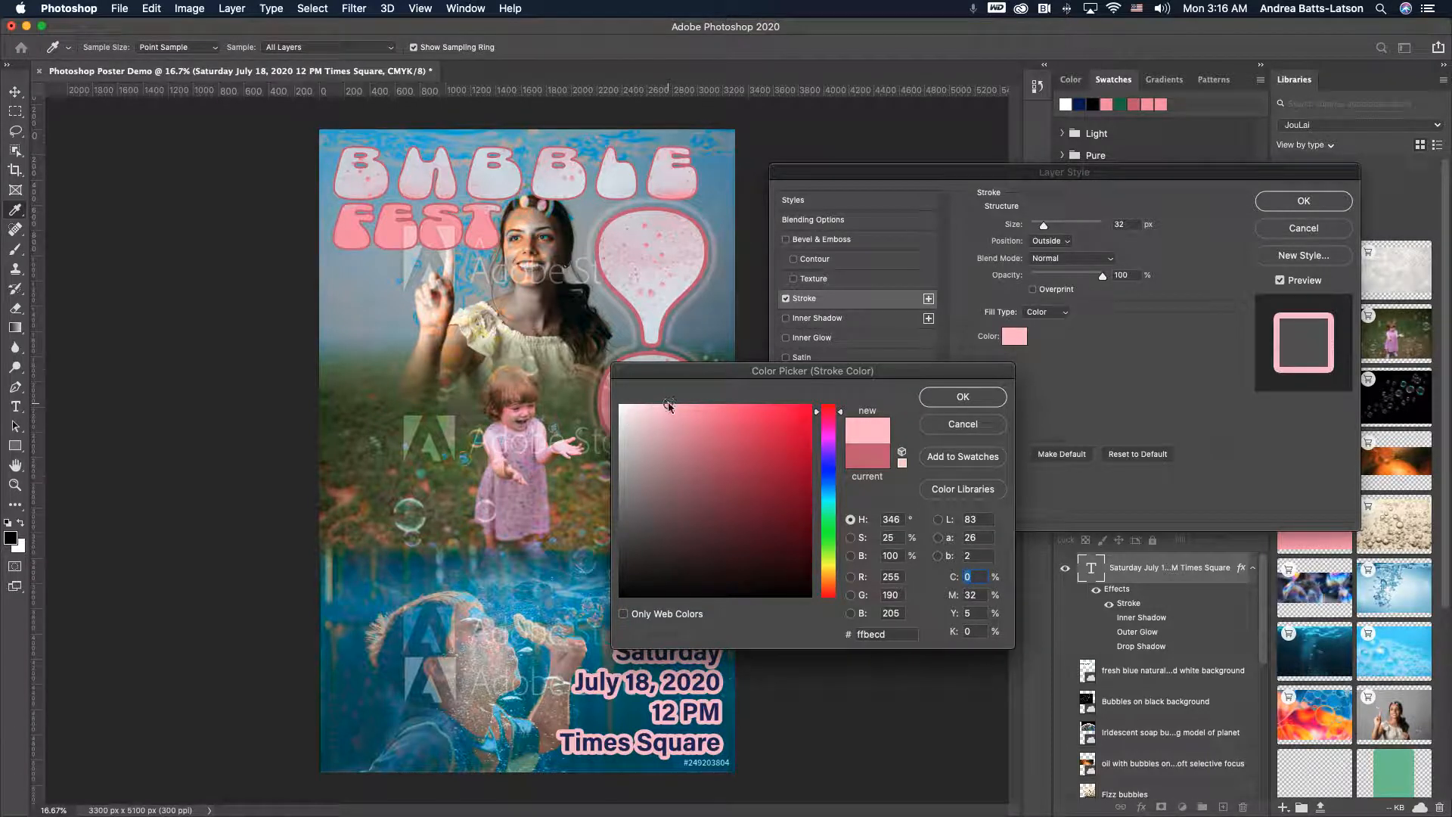
left_click(963, 396)
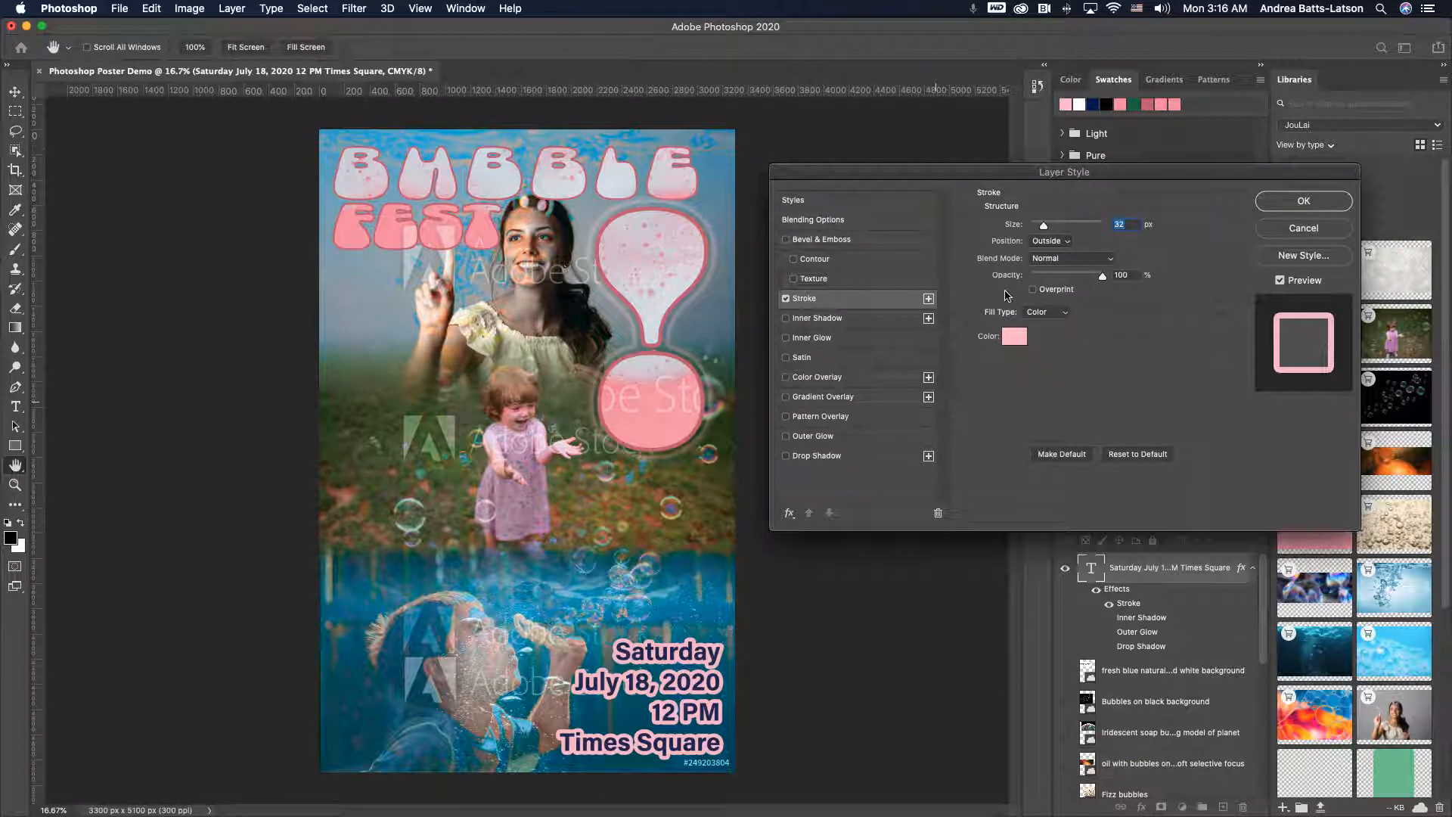
- Set the stroke size to 9 px and try the inside position before returning to outside
left_click_drag(1045, 228, 1038, 230)
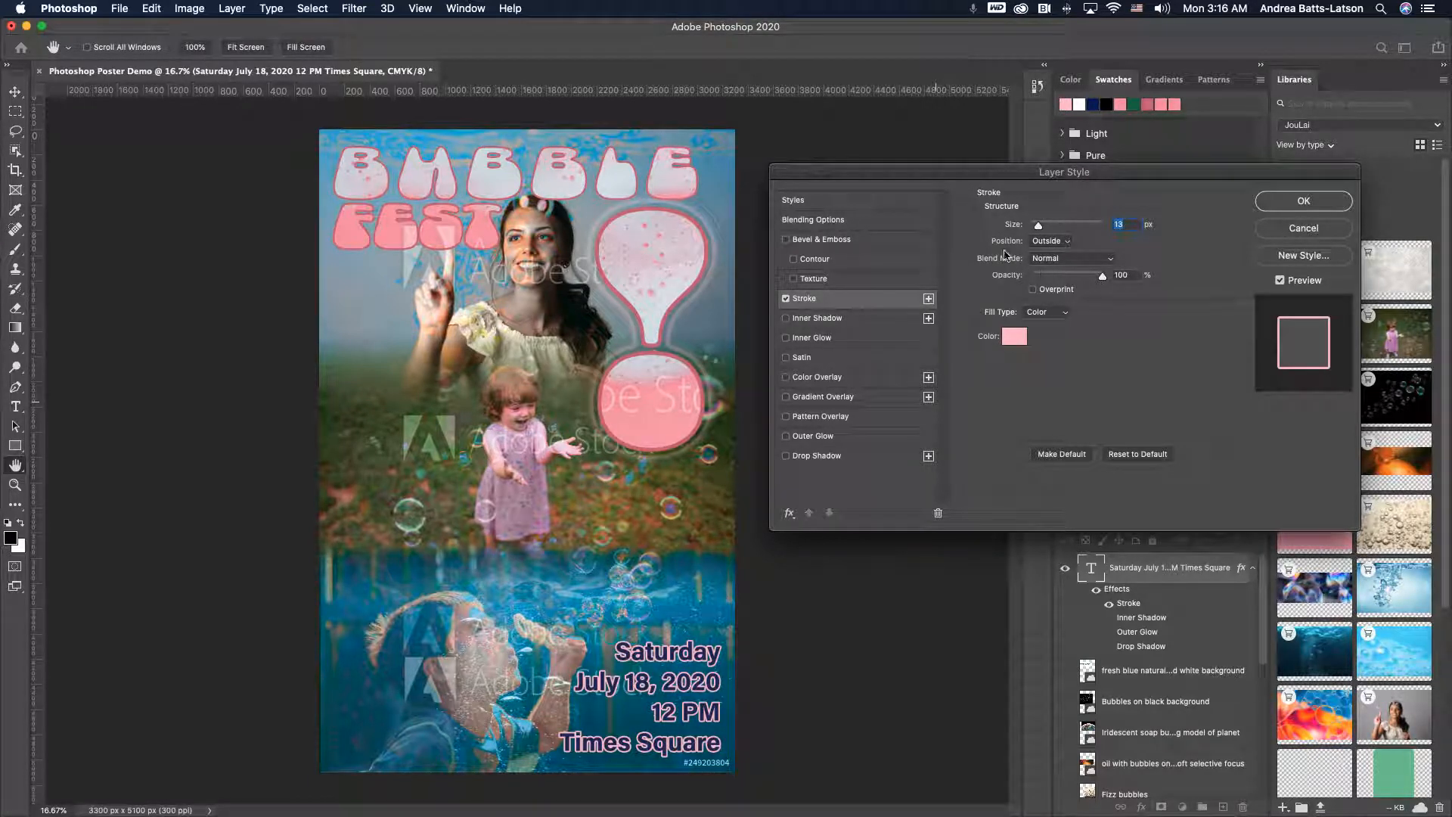
left_click_drag(1040, 229, 1039, 232)
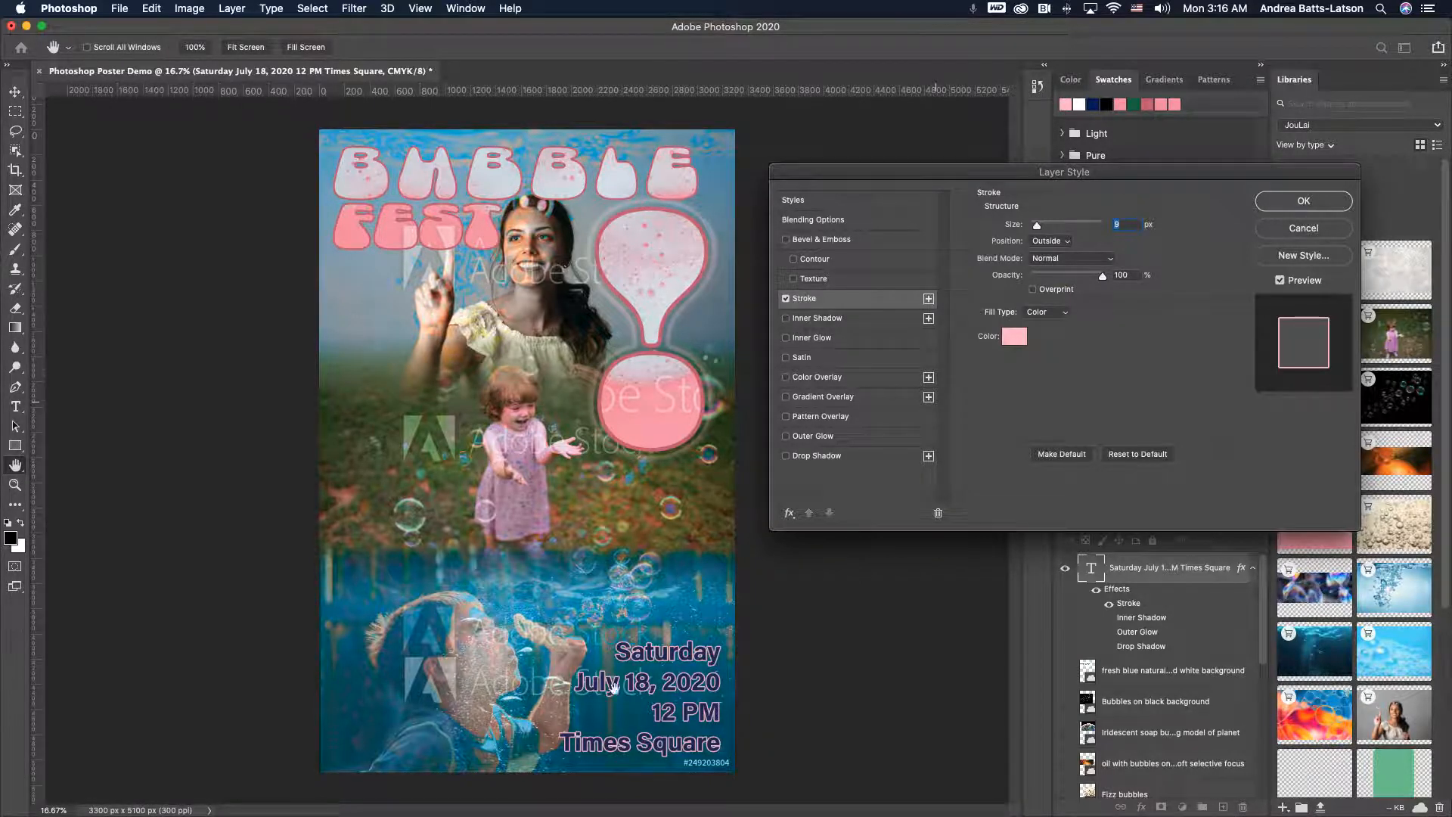
left_click(1067, 242)
left_click(1056, 252)
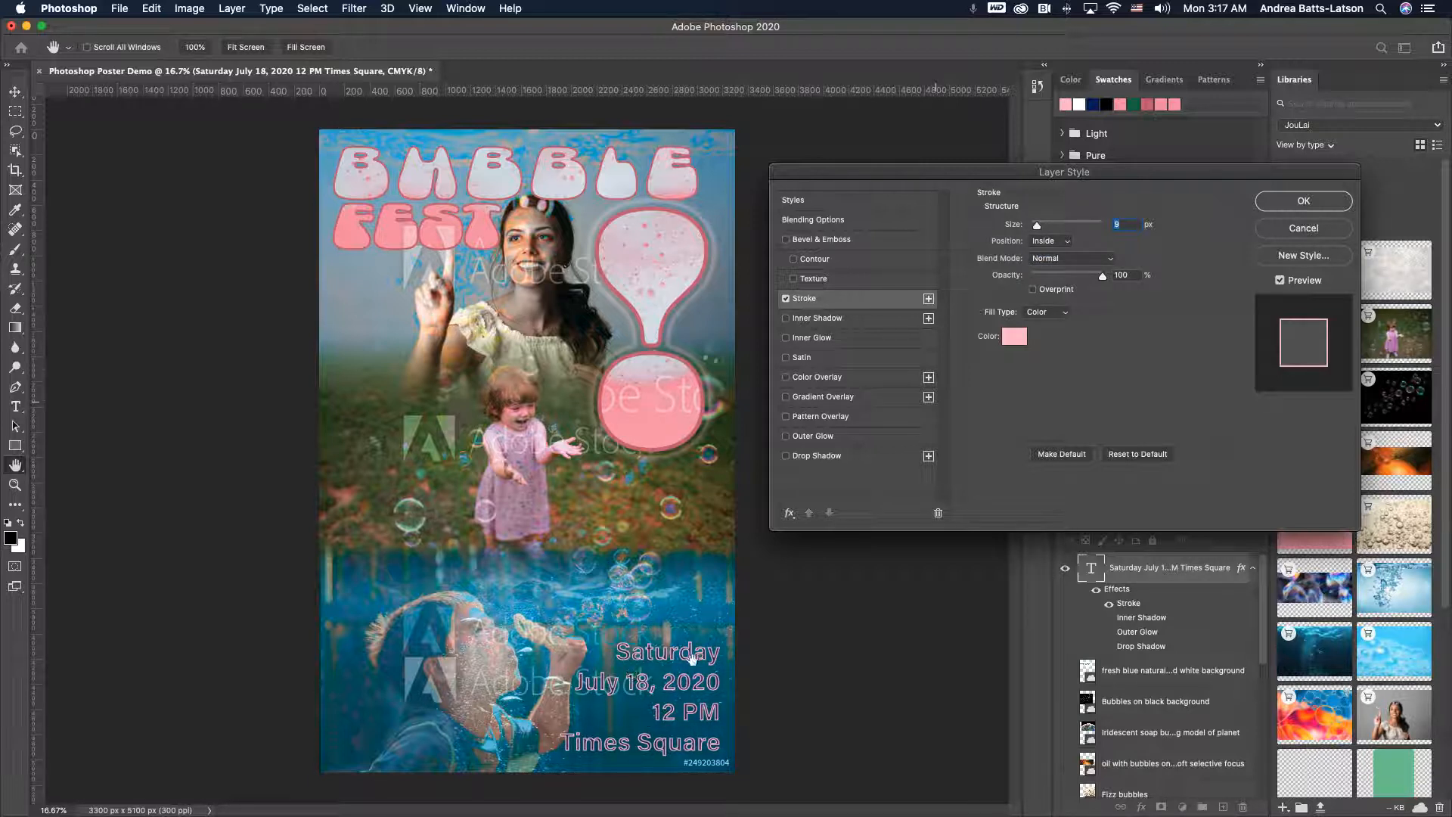
left_click(1067, 242)
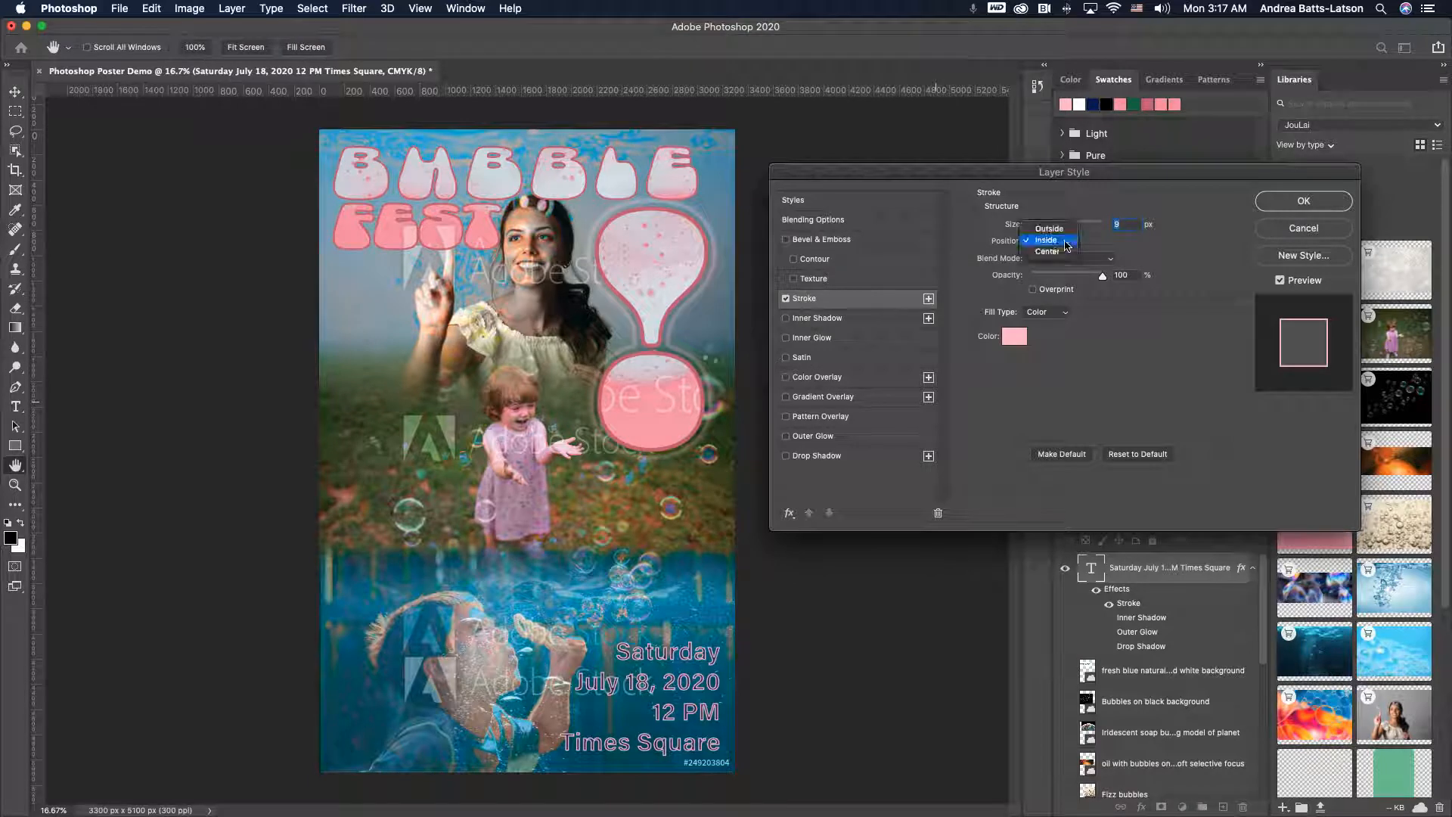
left_click(1048, 226)
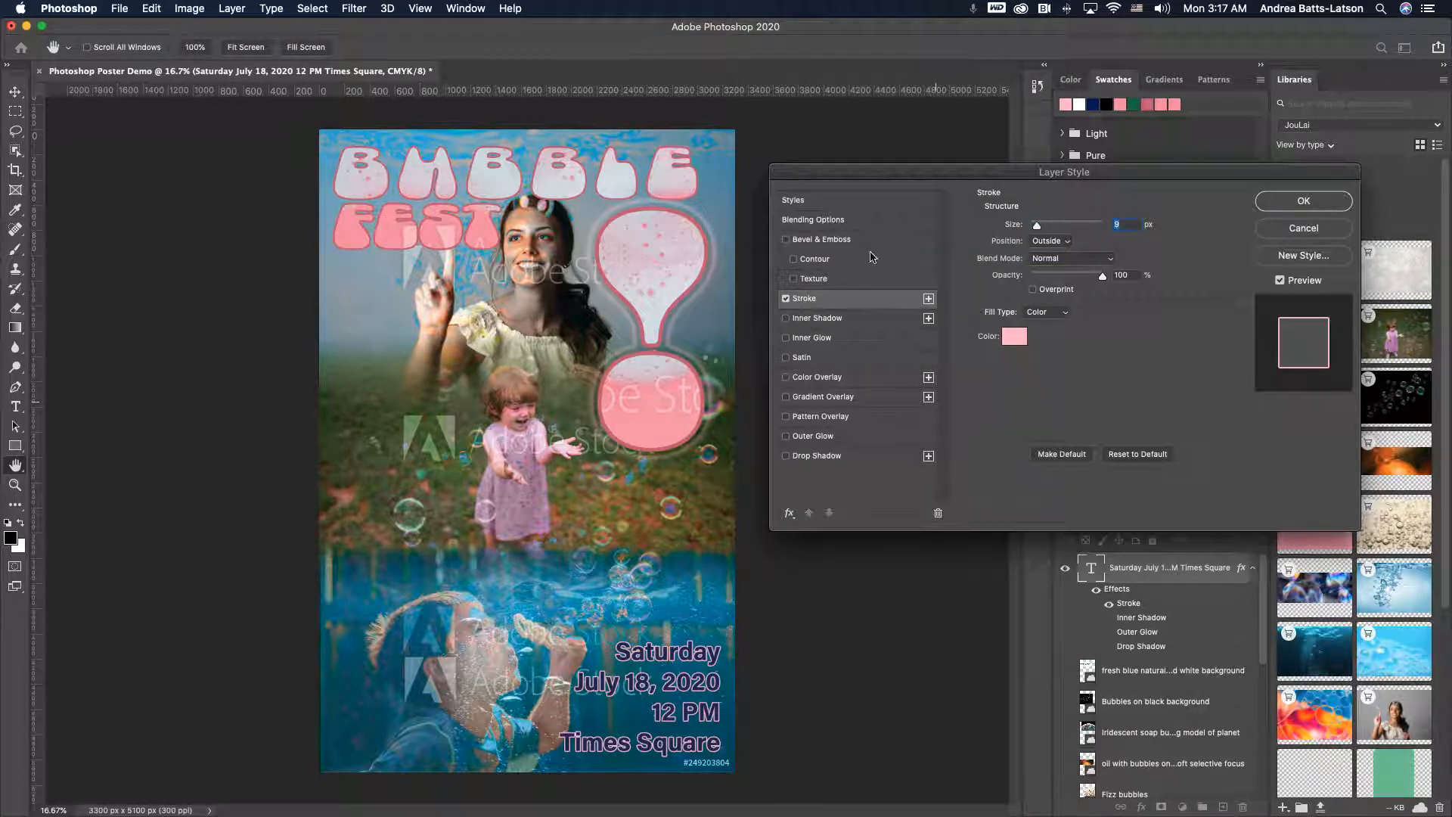
- Turn off the stroke and bevel, closing Layer Style with no effects applied to the date text
left_click(786, 299)
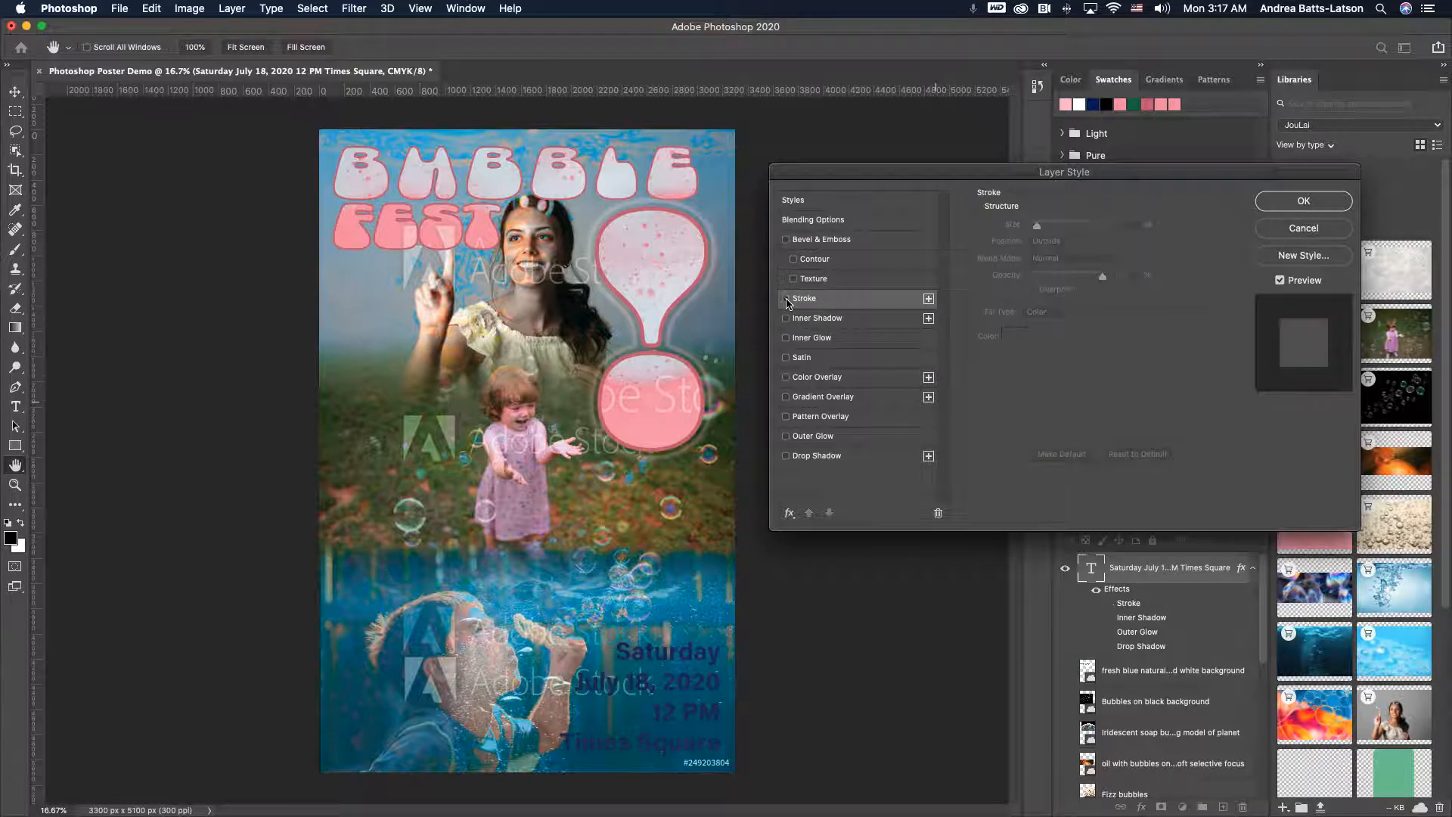
left_click(787, 241)
left_click(786, 240)
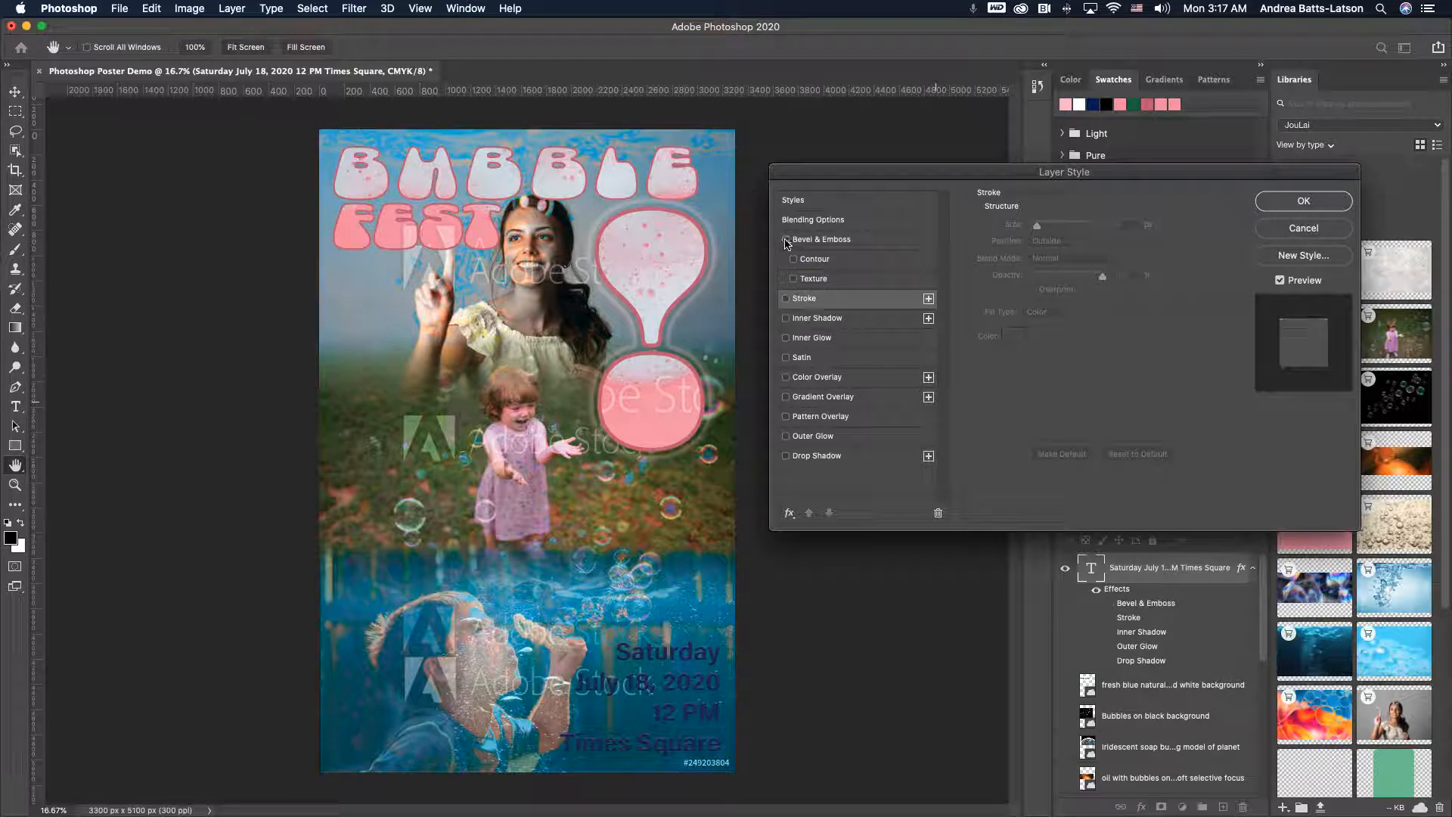
left_click(1282, 209)
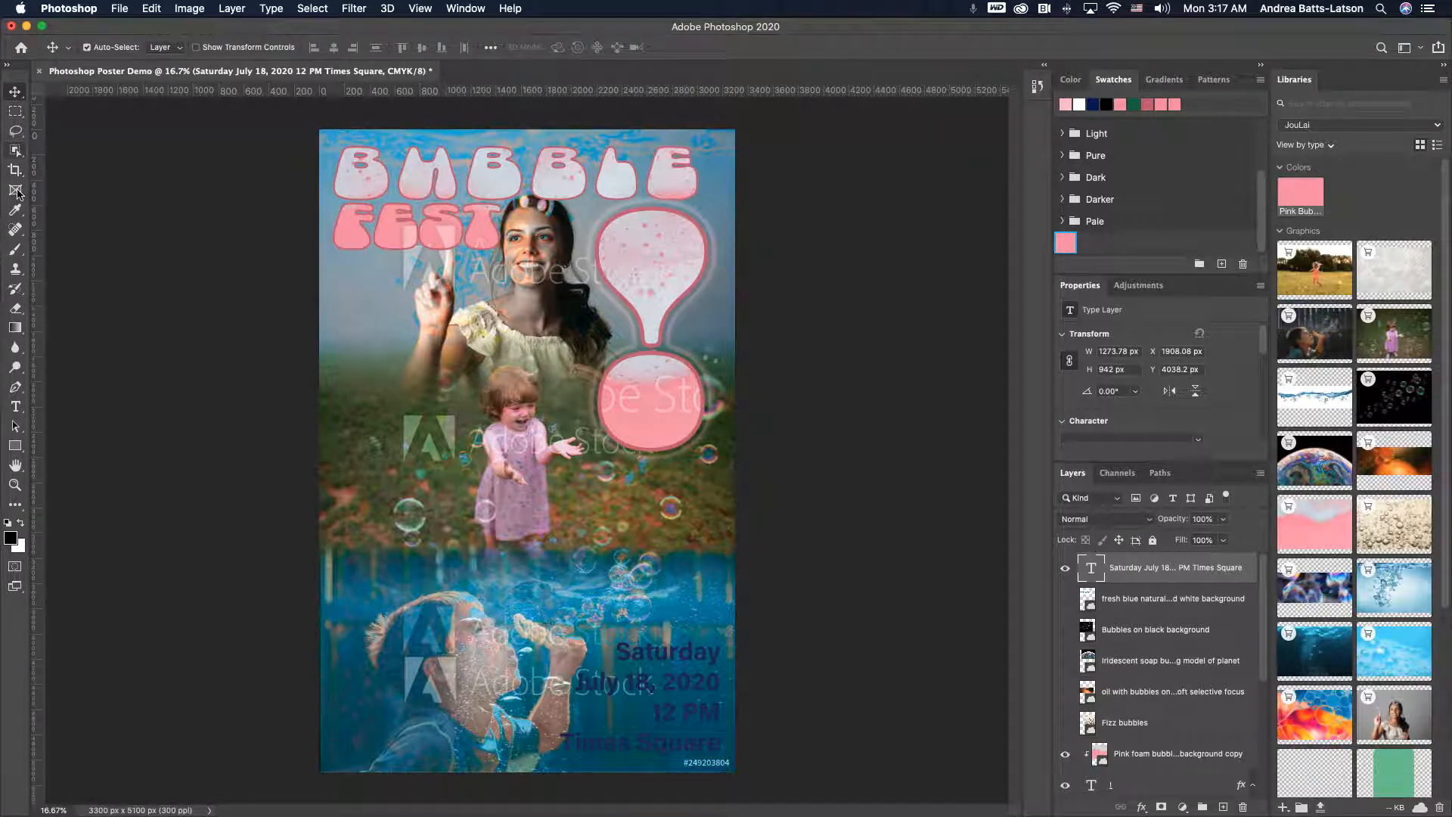
- Draw a rectangle about 1459 x 1169 px over the lower right corner and move its layer beneath the date text
left_click(15, 447)
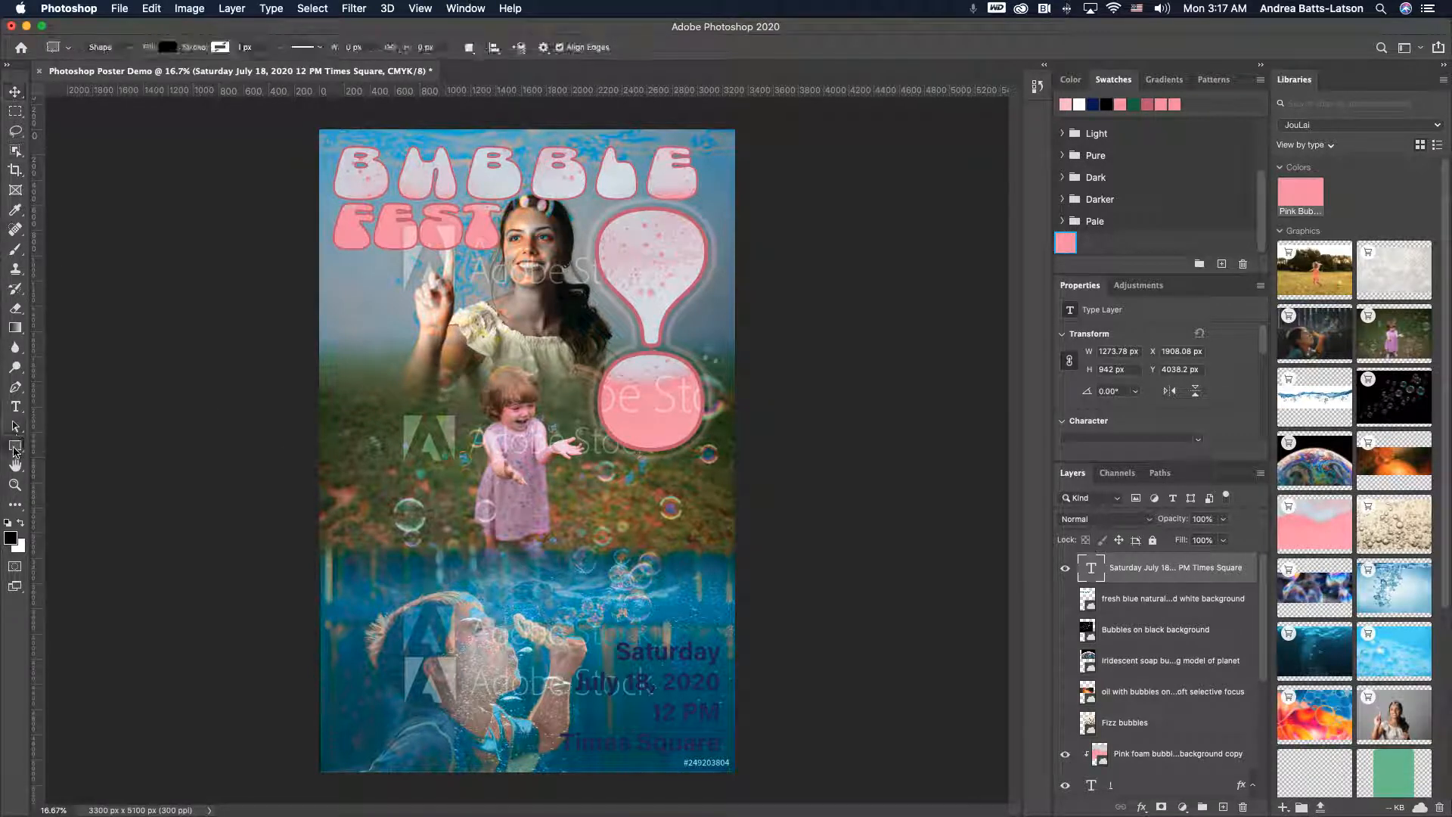
left_click(50, 445)
left_click_drag(552, 626, 734, 772)
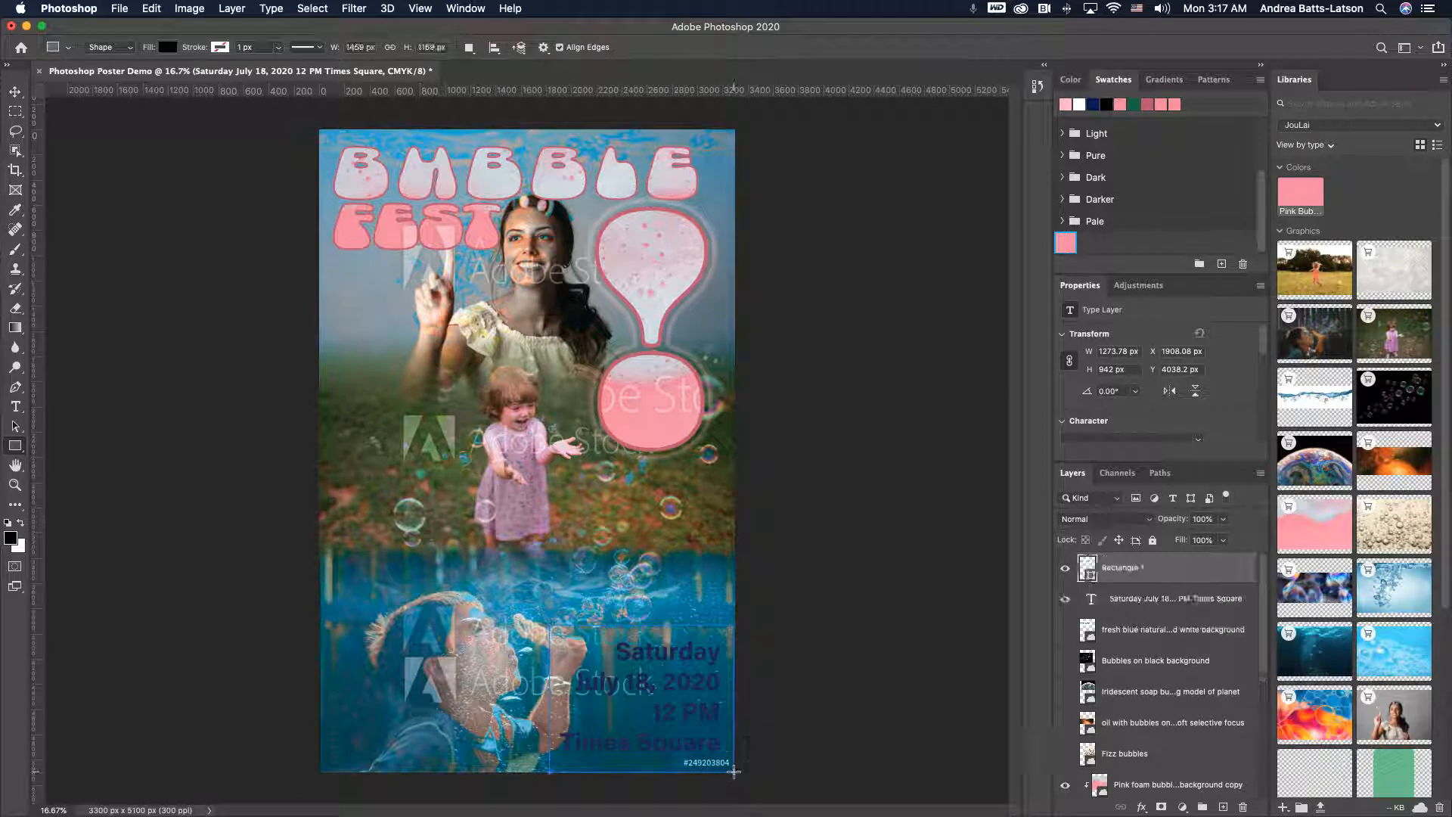
left_click_drag(1151, 580, 1106, 604)
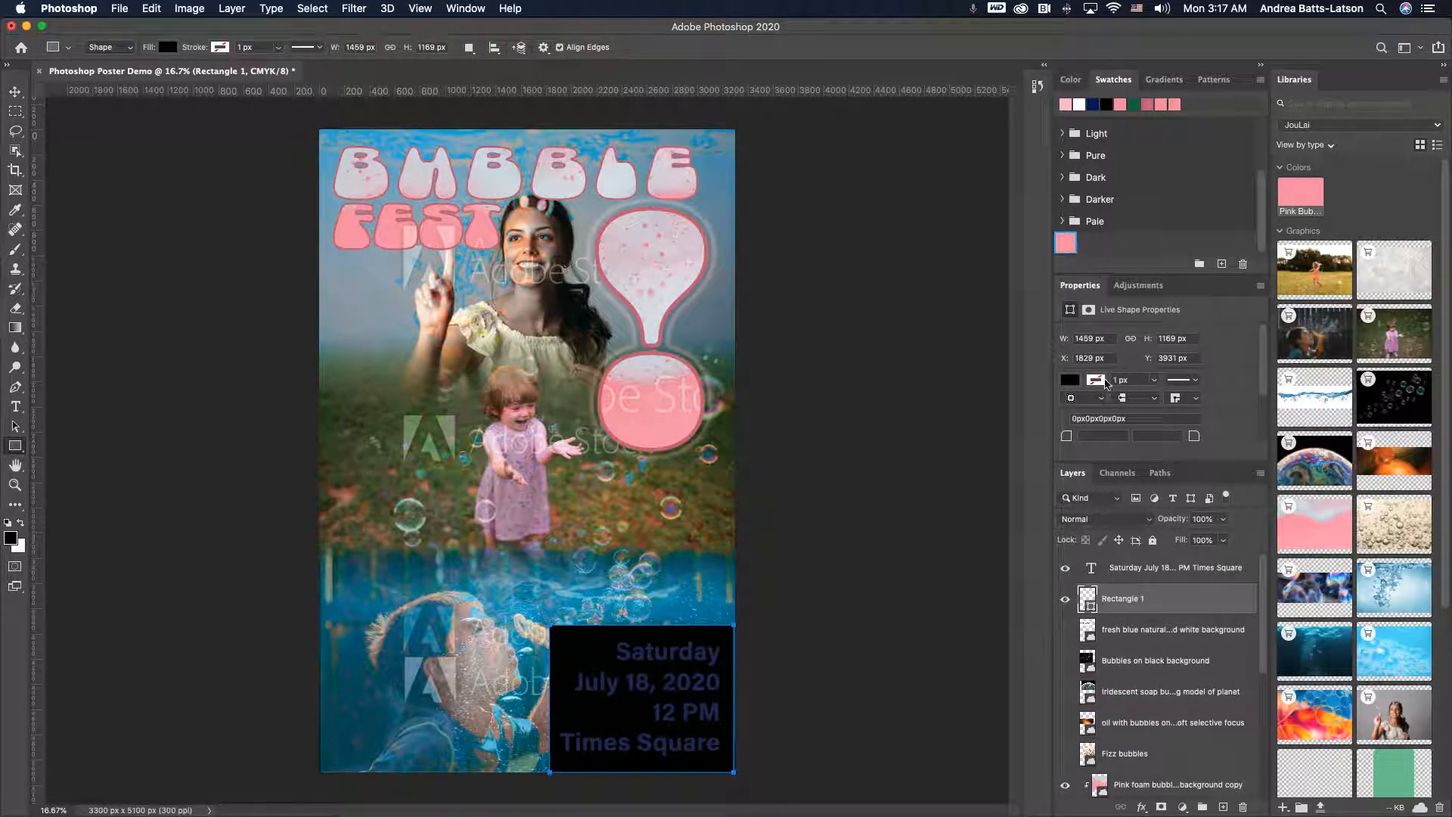
- Set the rectangle layer's blend mode to Linear Dodge (Add)
left_click(1148, 519)
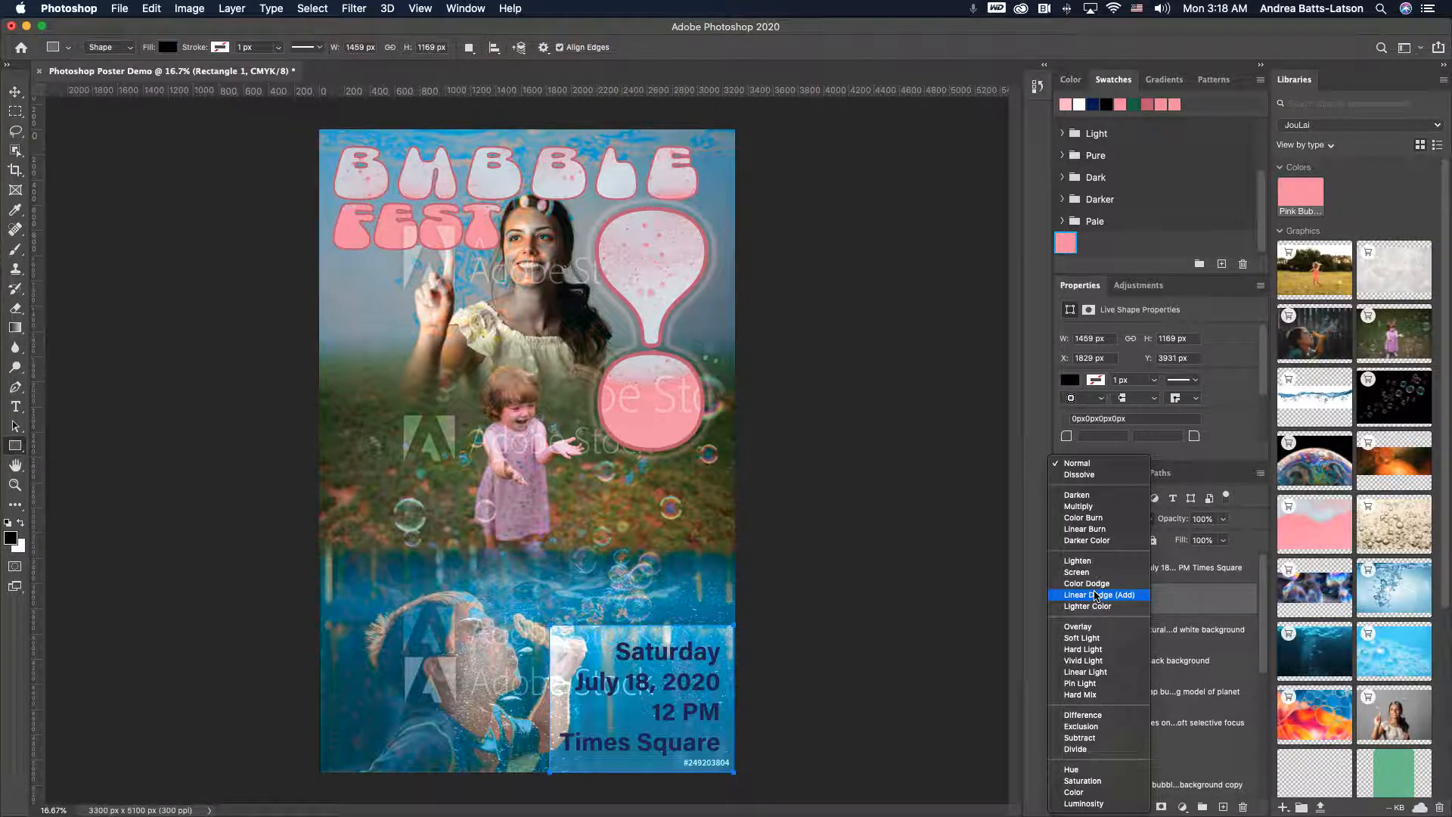
left_click(1096, 596)
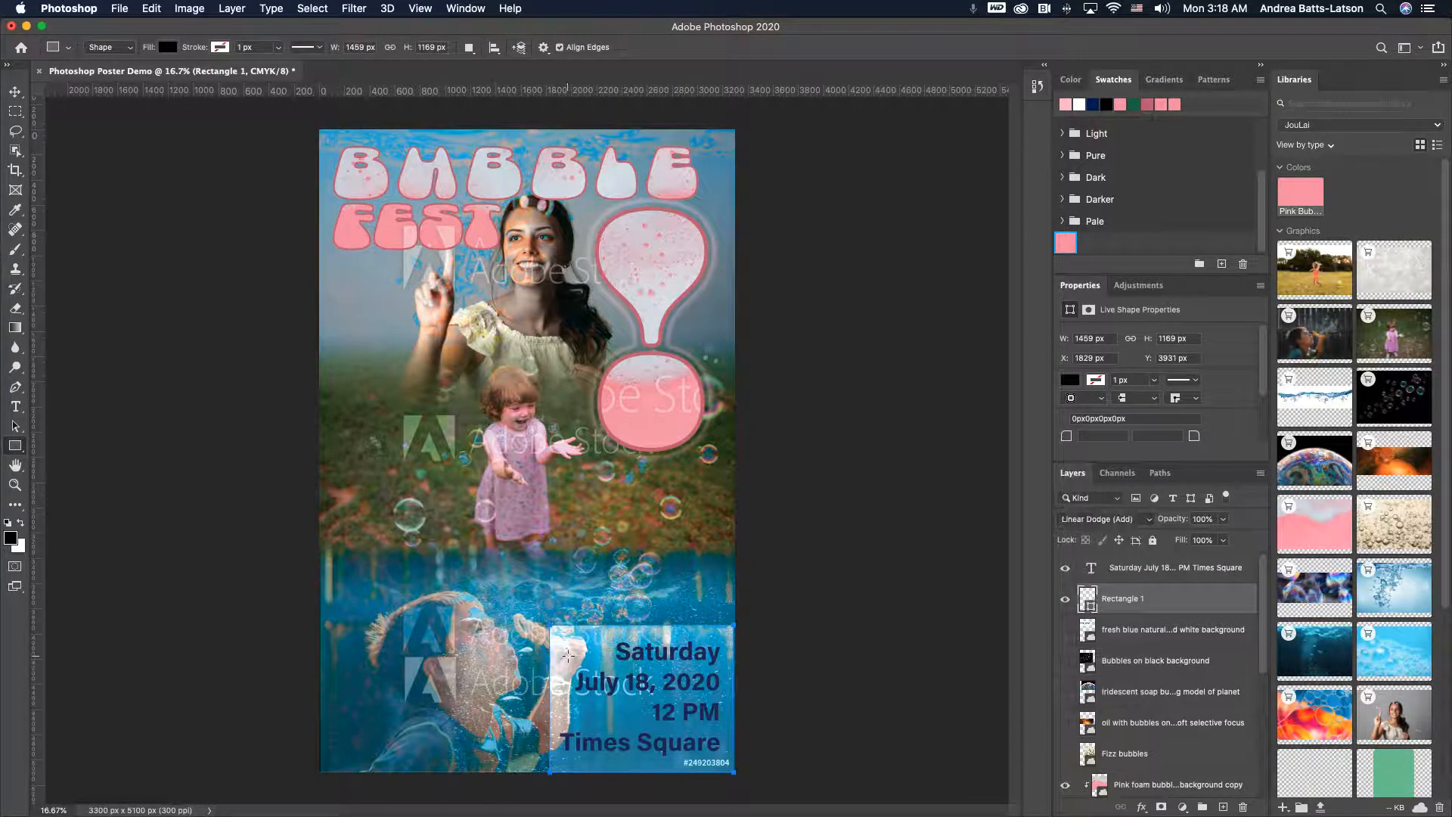
- Free Transform the rectangle to about 1173 x 1134 px so it fits the bottom right corner
left_click(15, 92)
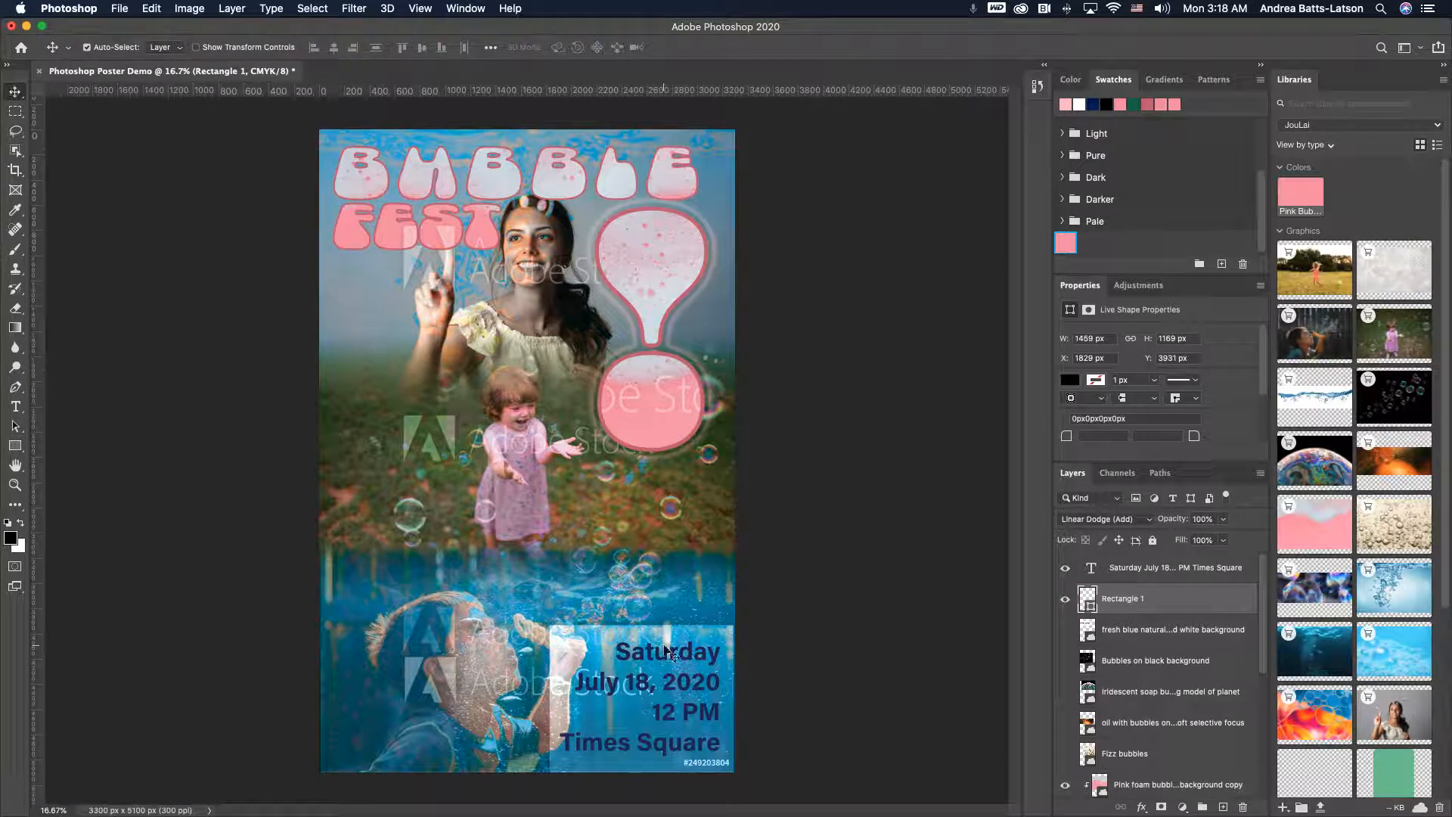
key("super+t")
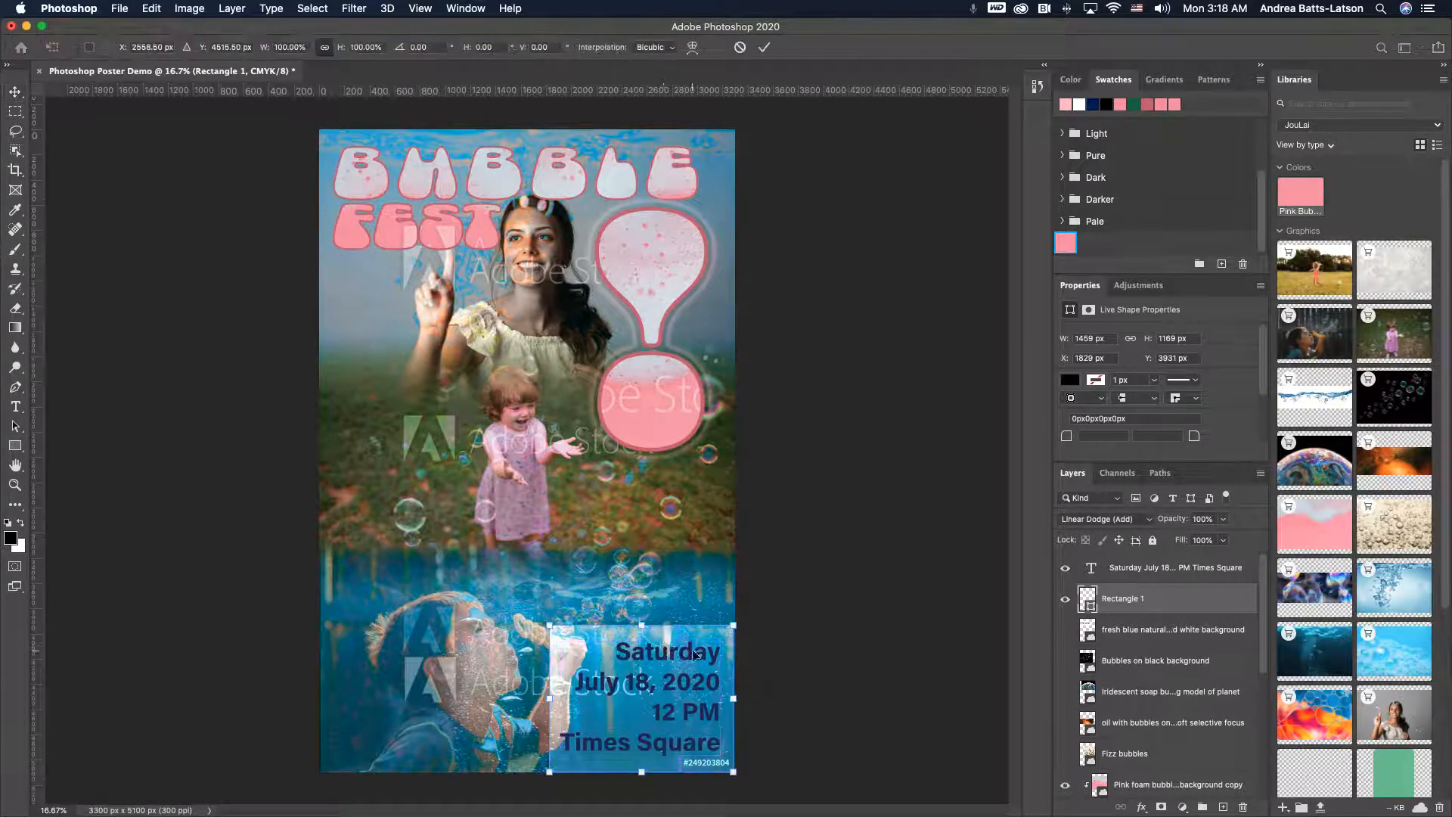
left_click_drag(549, 698, 589, 697)
left_click_drag(665, 754, 661, 767)
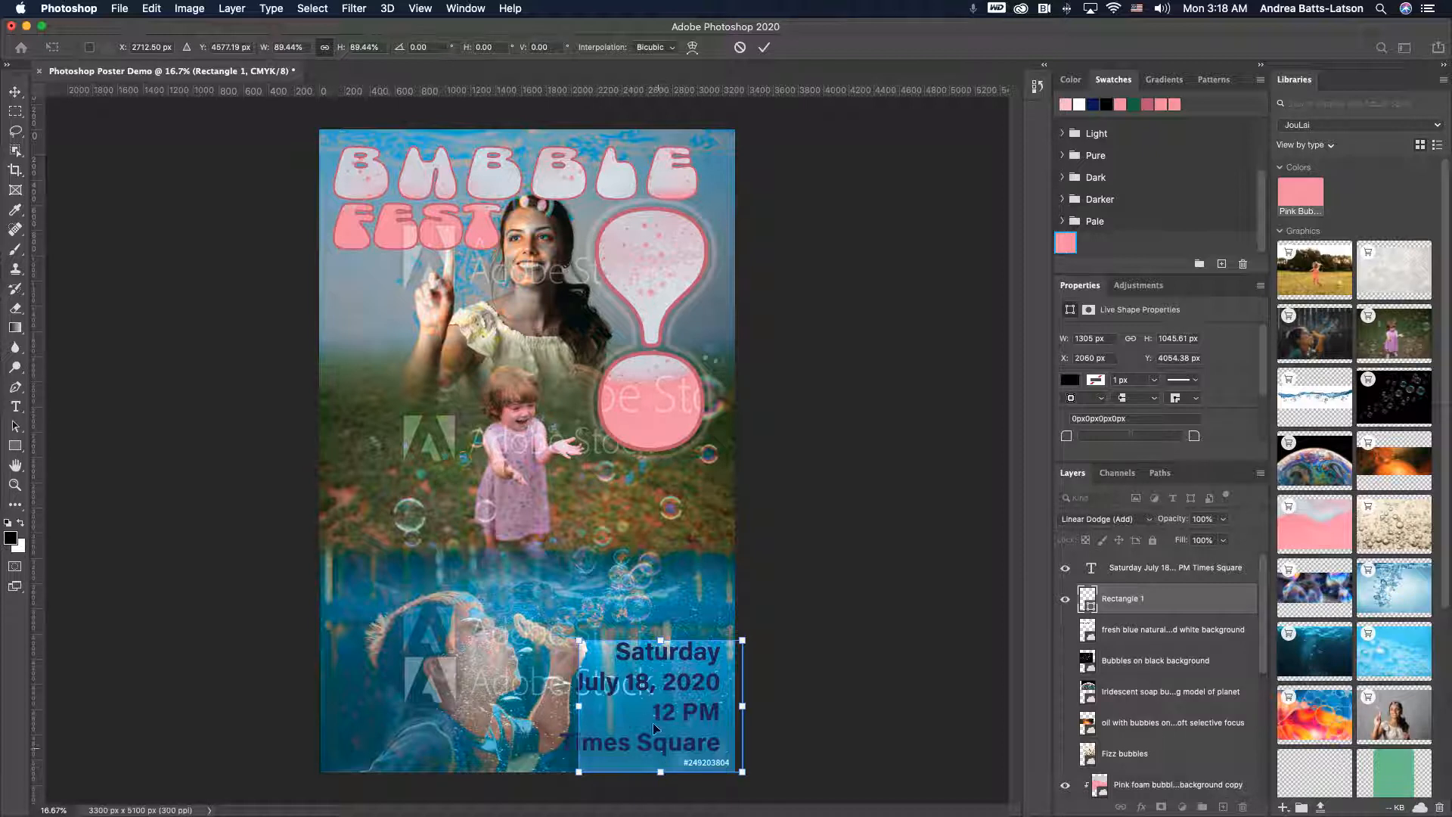
left_click(322, 48)
left_click(325, 48)
mouse_move(660, 640)
left_mouse_down()
mouse_move(660, 598)
mouse_move(660, 629)
left_mouse_up()
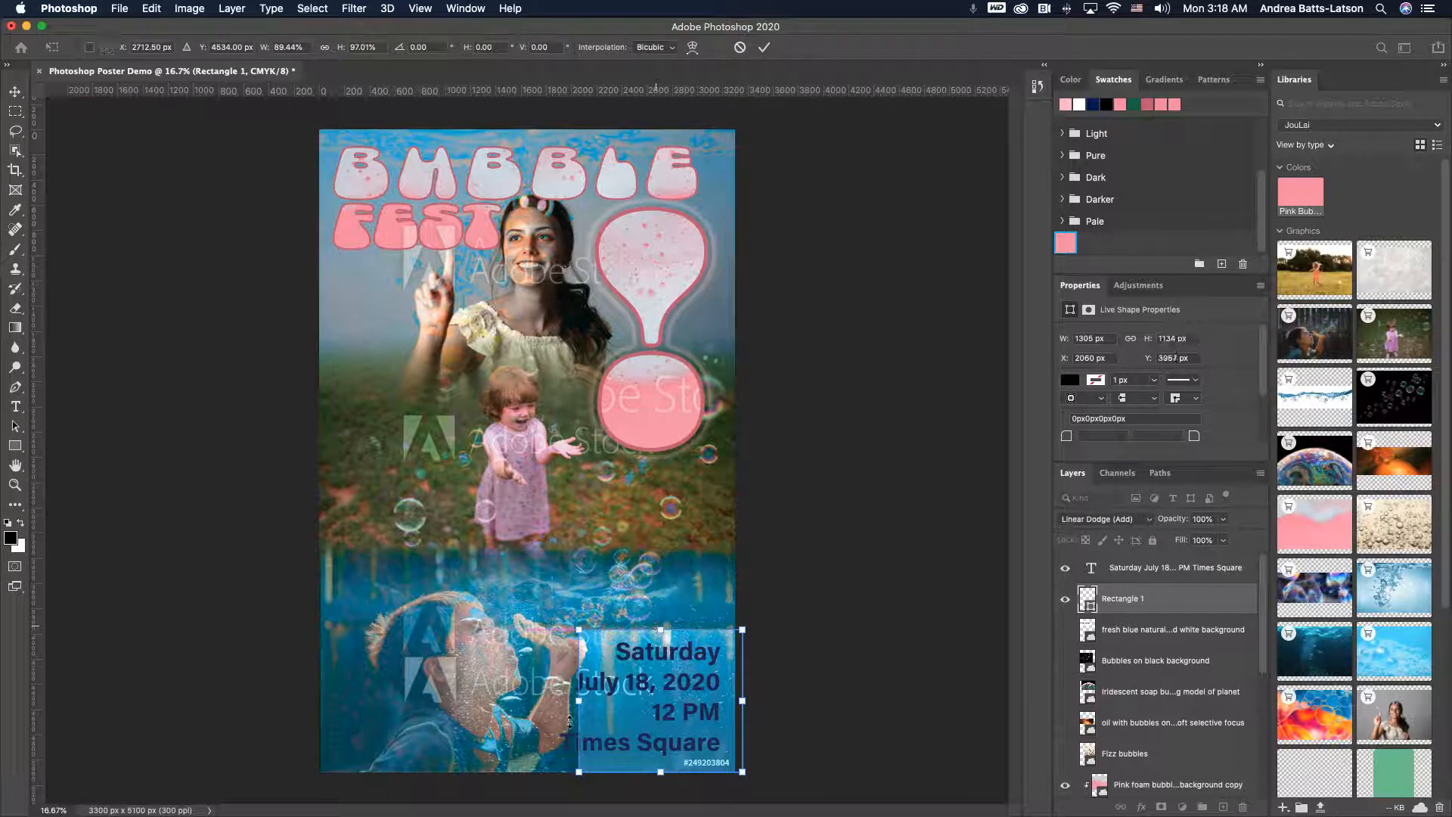
left_click_drag(577, 706, 585, 704)
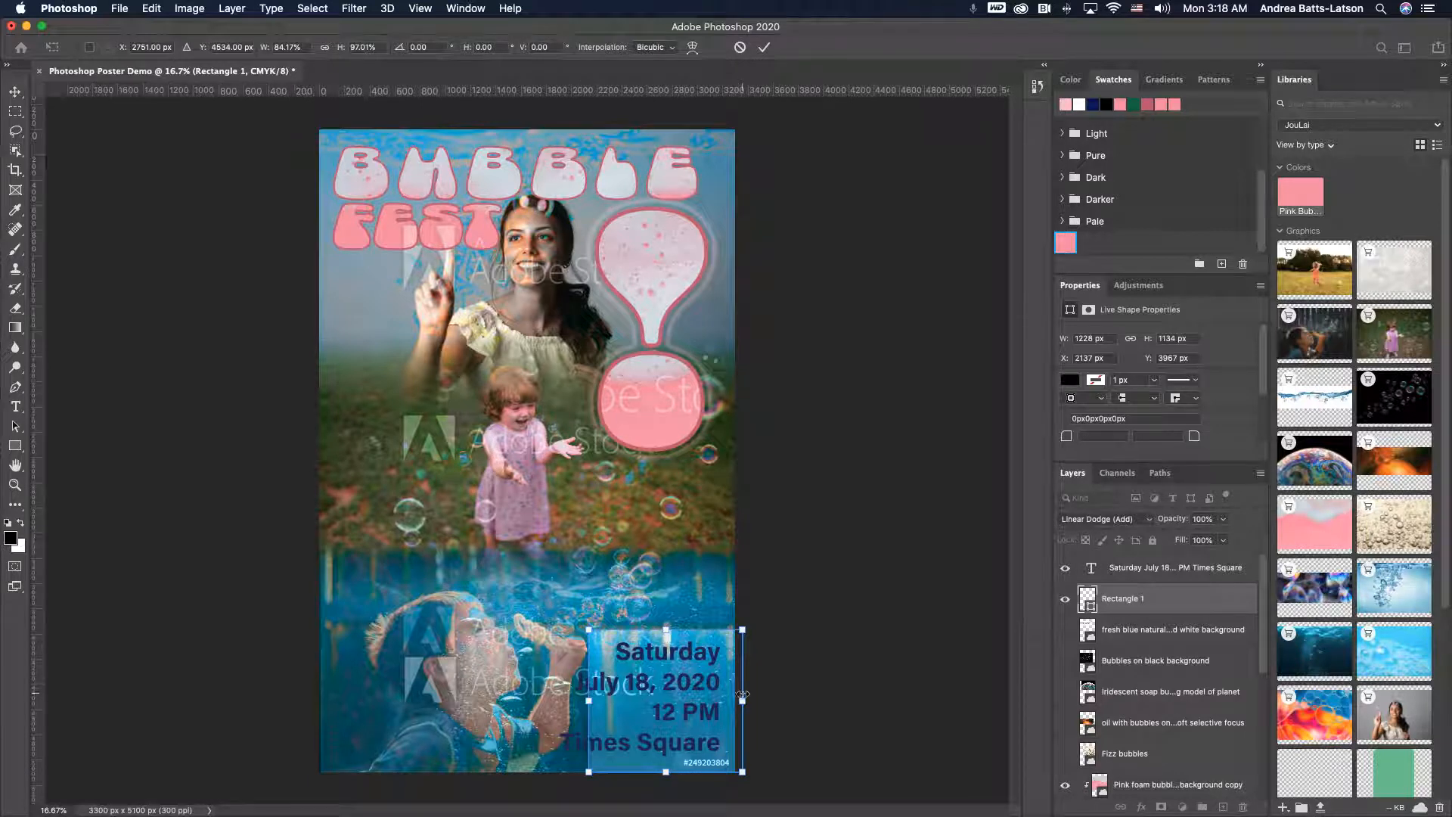
left_click_drag(742, 698, 735, 698)
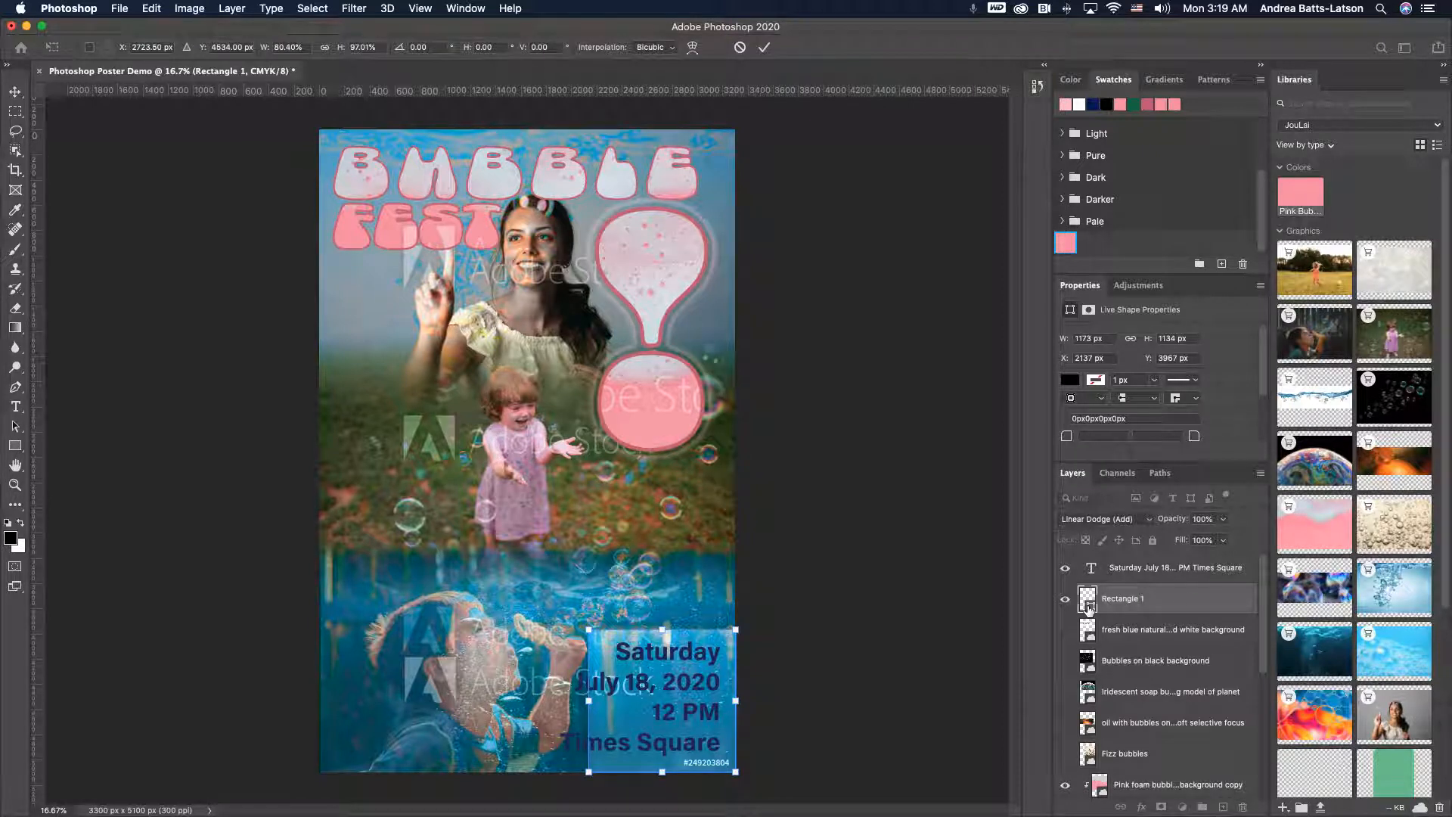
- Set the date text's font size to 38 pt
left_click(1090, 569)
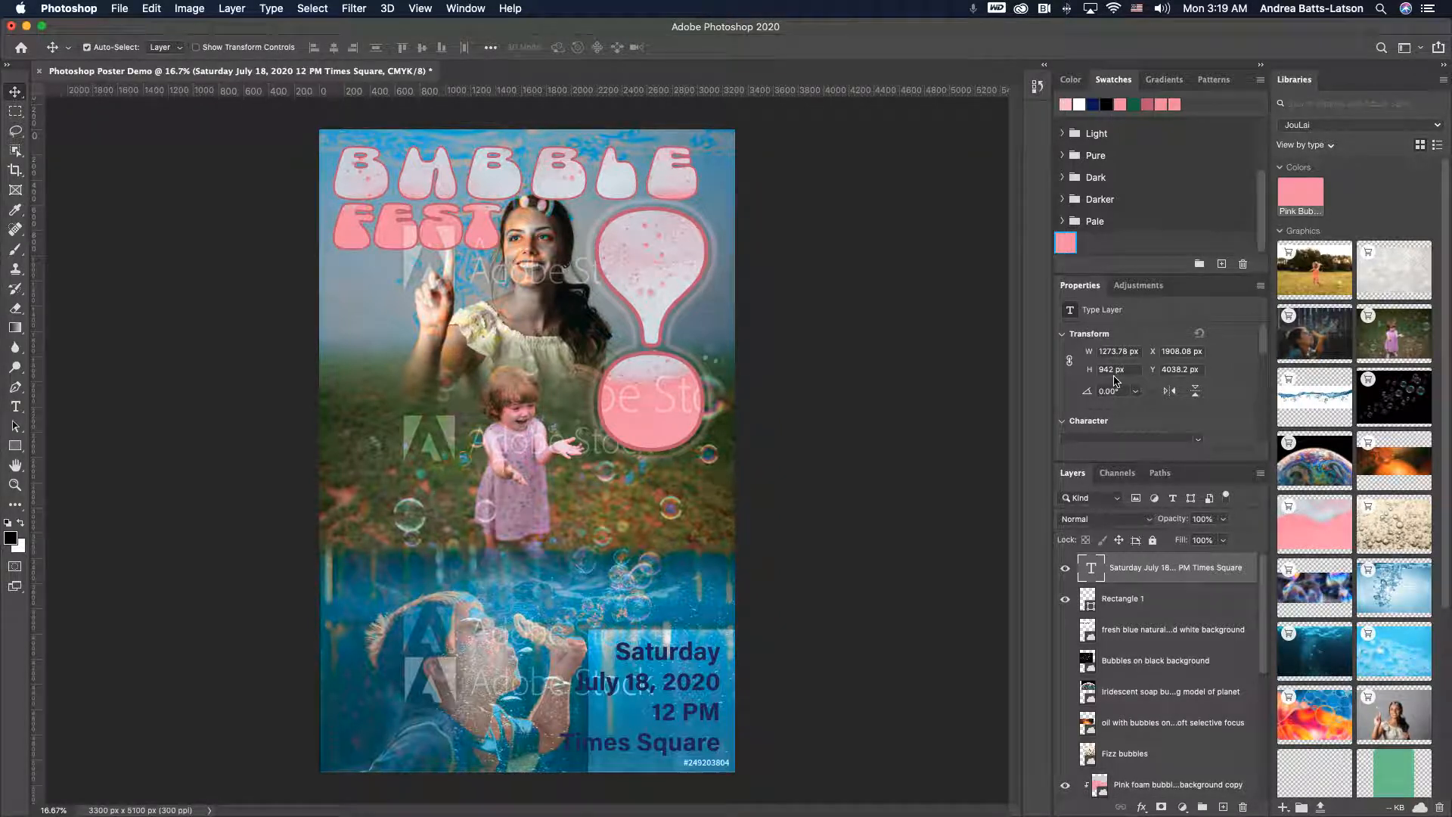
scroll(1116, 380, "down", 5)
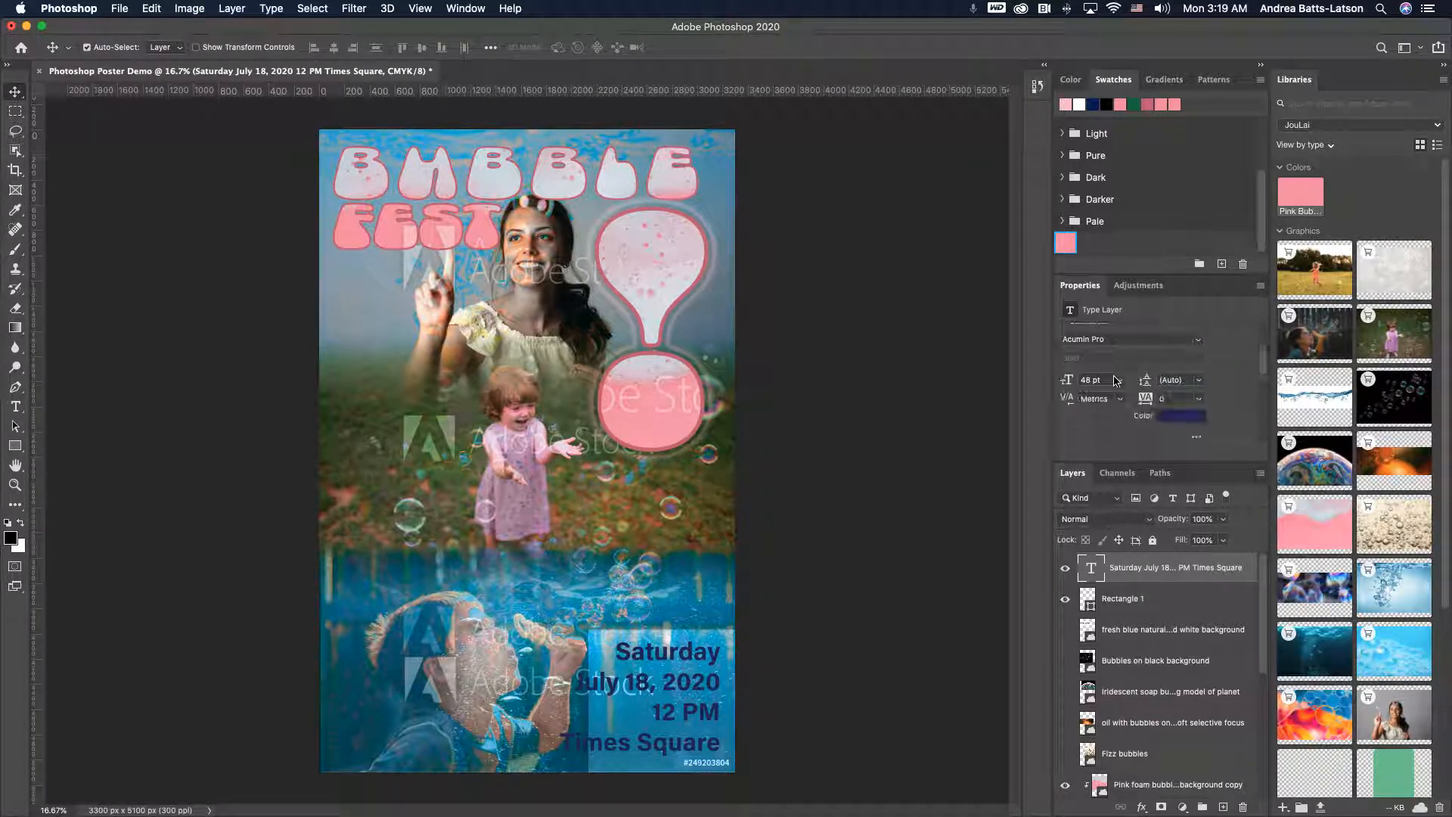
left_click(1093, 380)
key("Down")
key("Down")
key("Down")
key("Down")
key("Down")
key("Down")
key("Down")
key("Down")
key("Down")
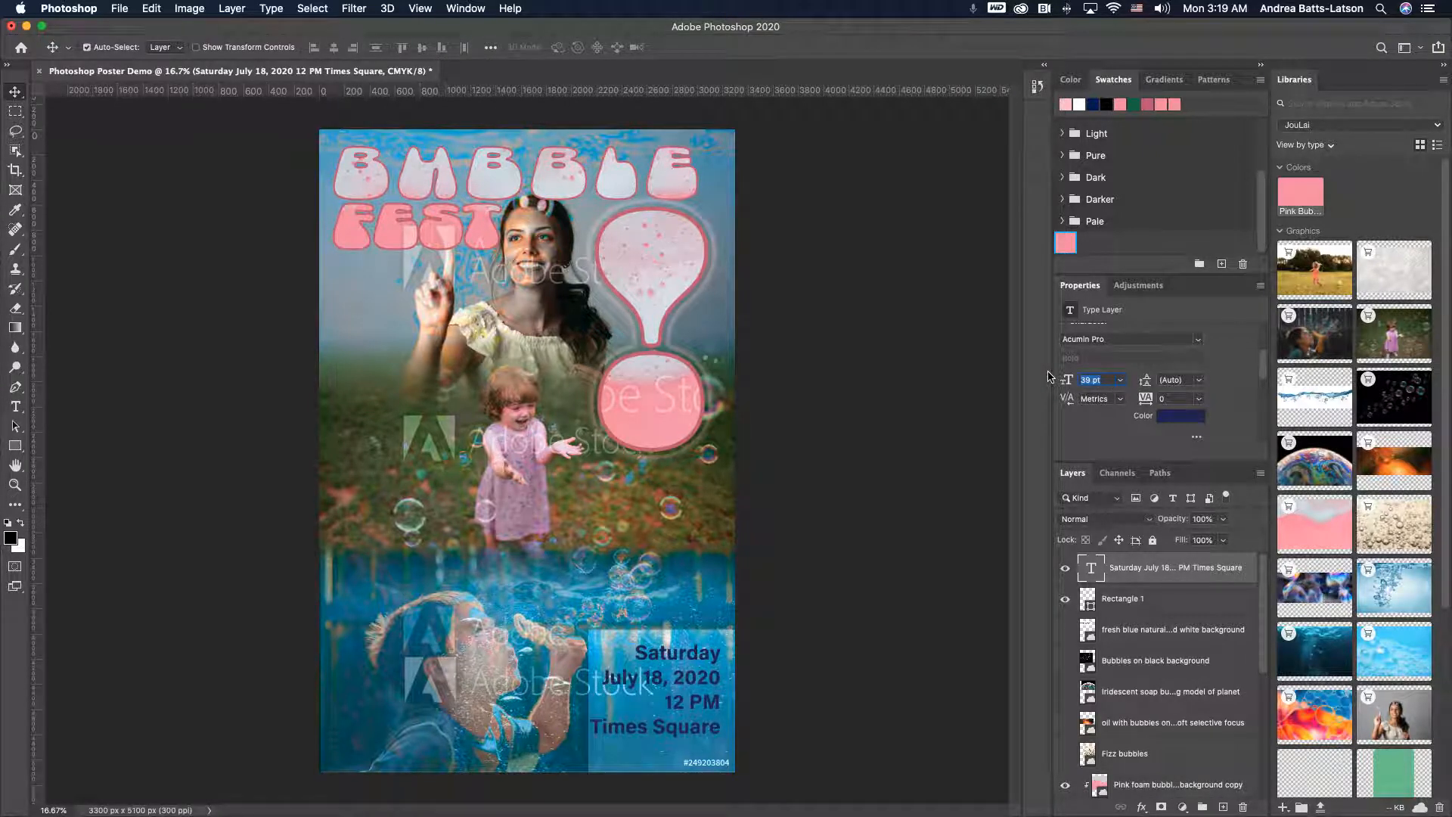
key("Down")
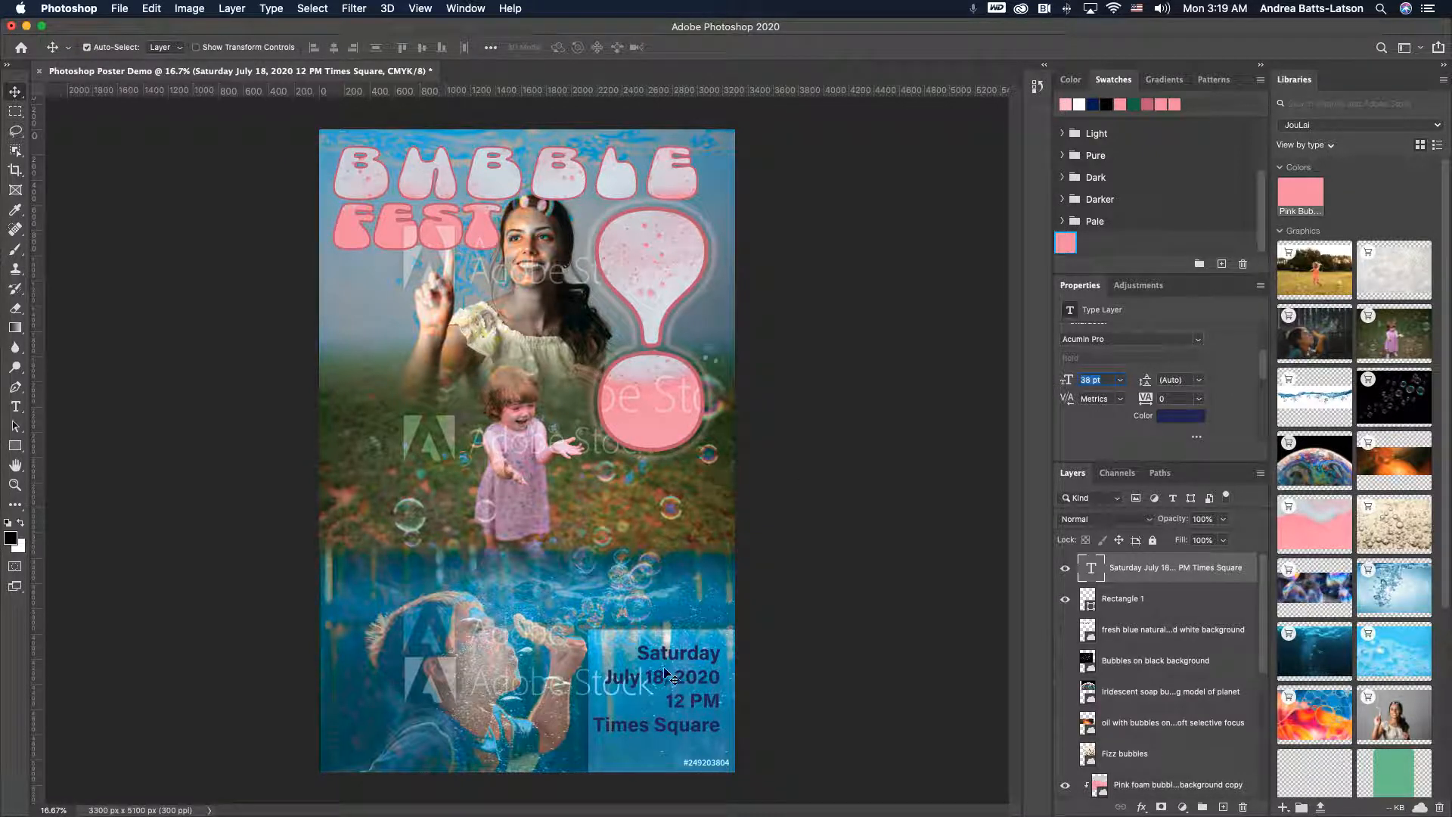
key("Down")
key("Up")
key("Up")
key("Down")
- Nudge the date text downward to sit centred within the rectangle
left_click_drag(658, 677, 658, 679)
key("Down")
key("Down")
key("Down")
key("Down")
key("Down")
key("Down")
key("Down")
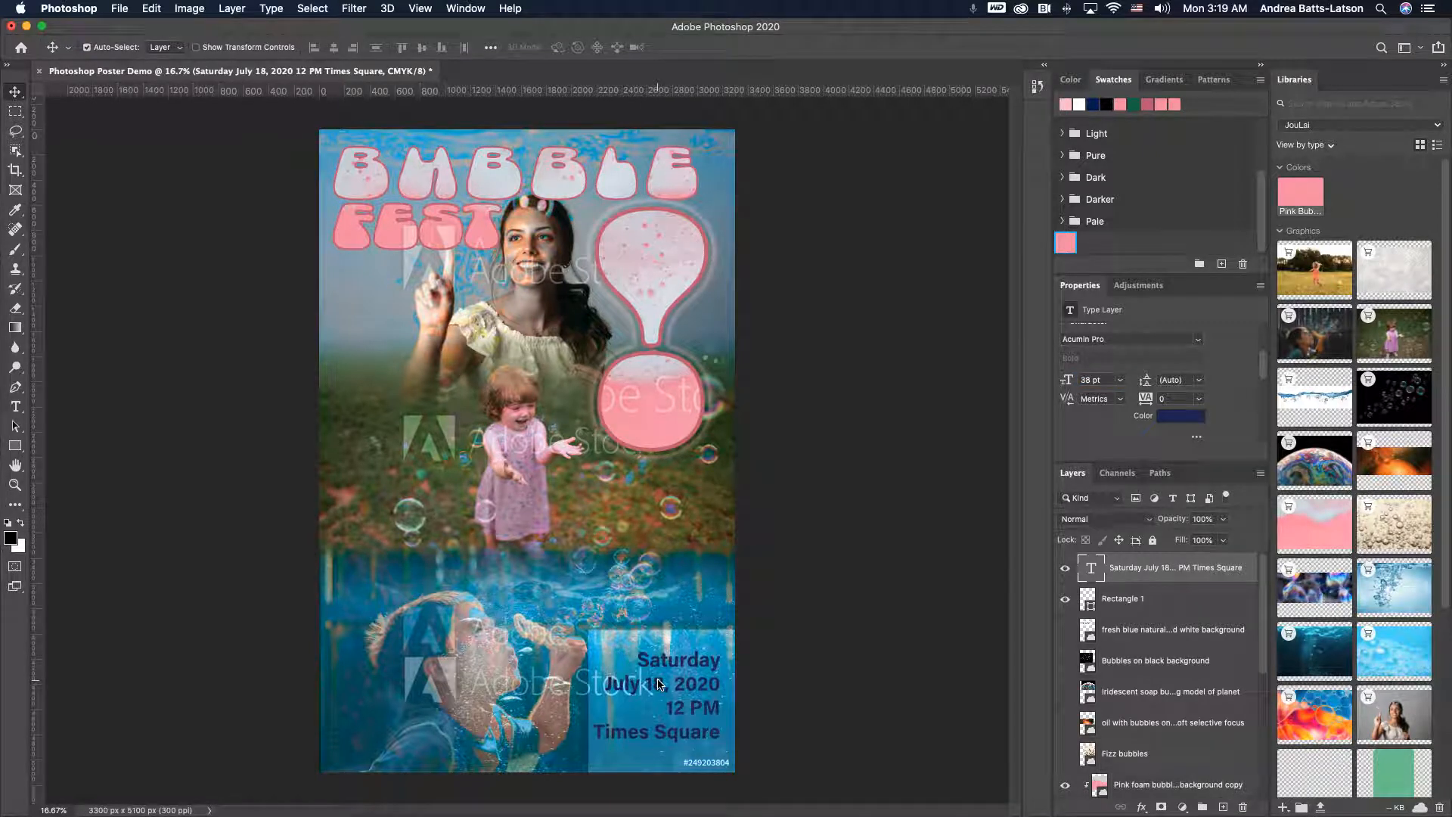
key("Down")
key("Down")
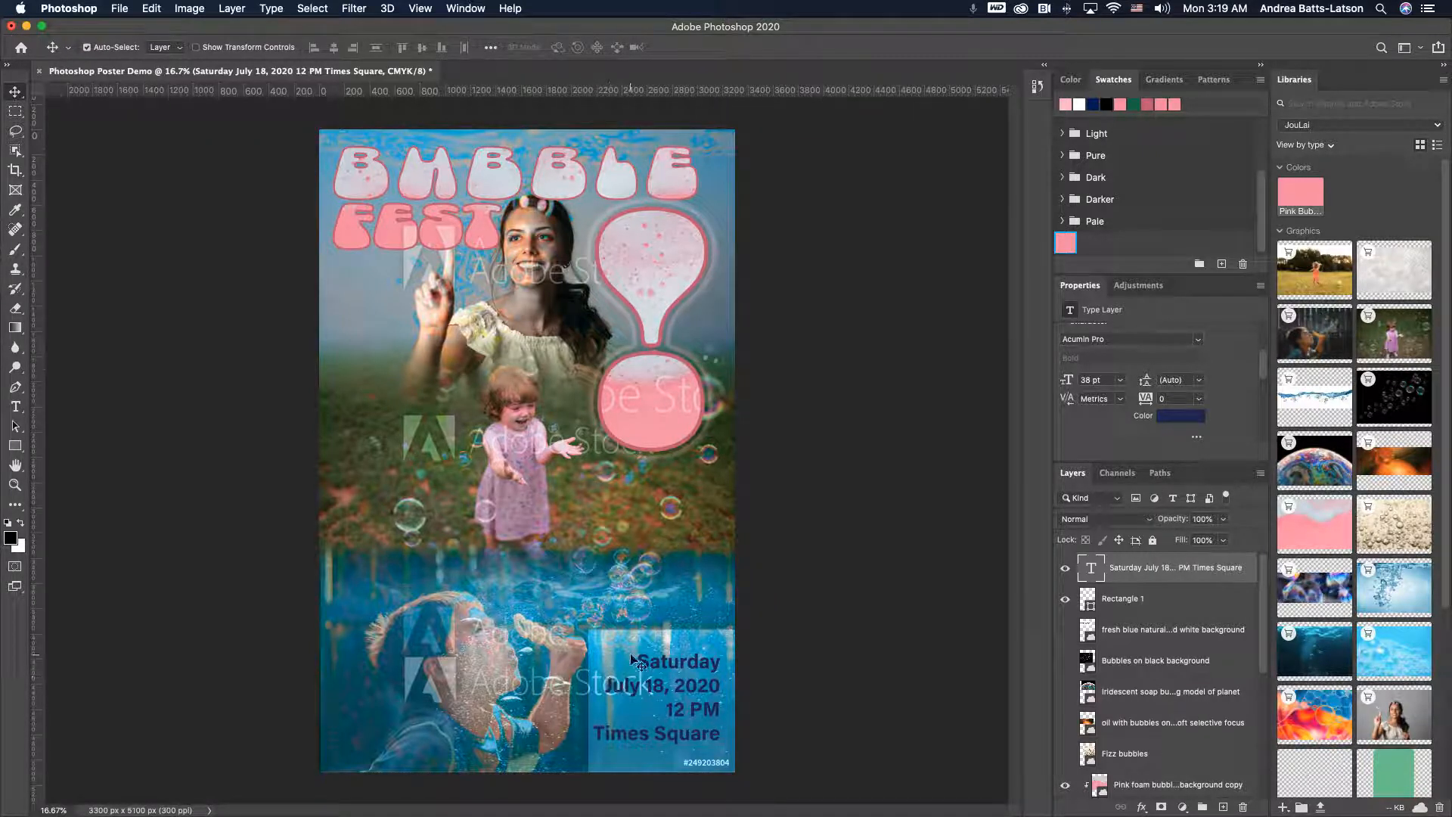
key("super+t")
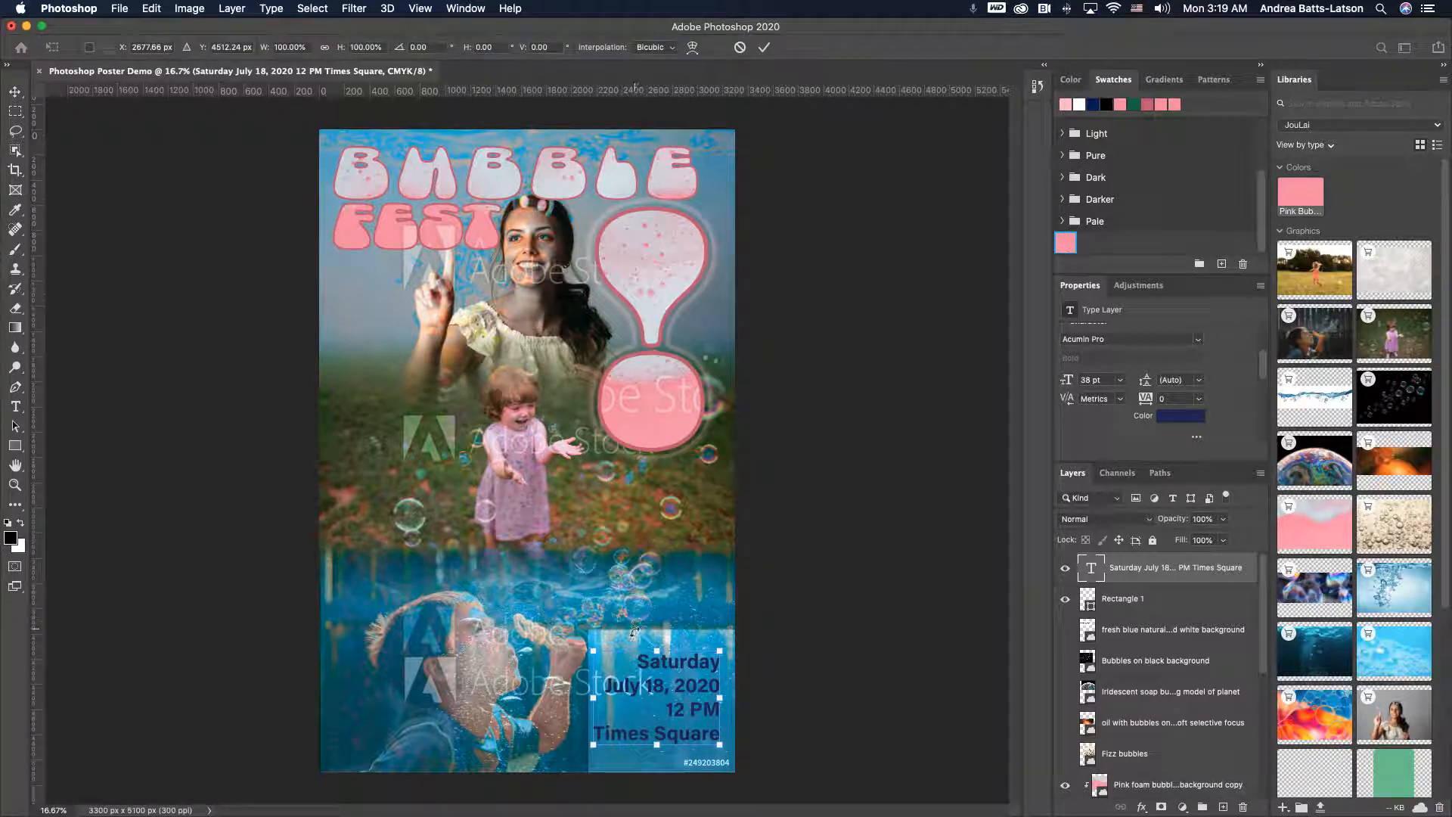
key("Return")
left_click(688, 647)
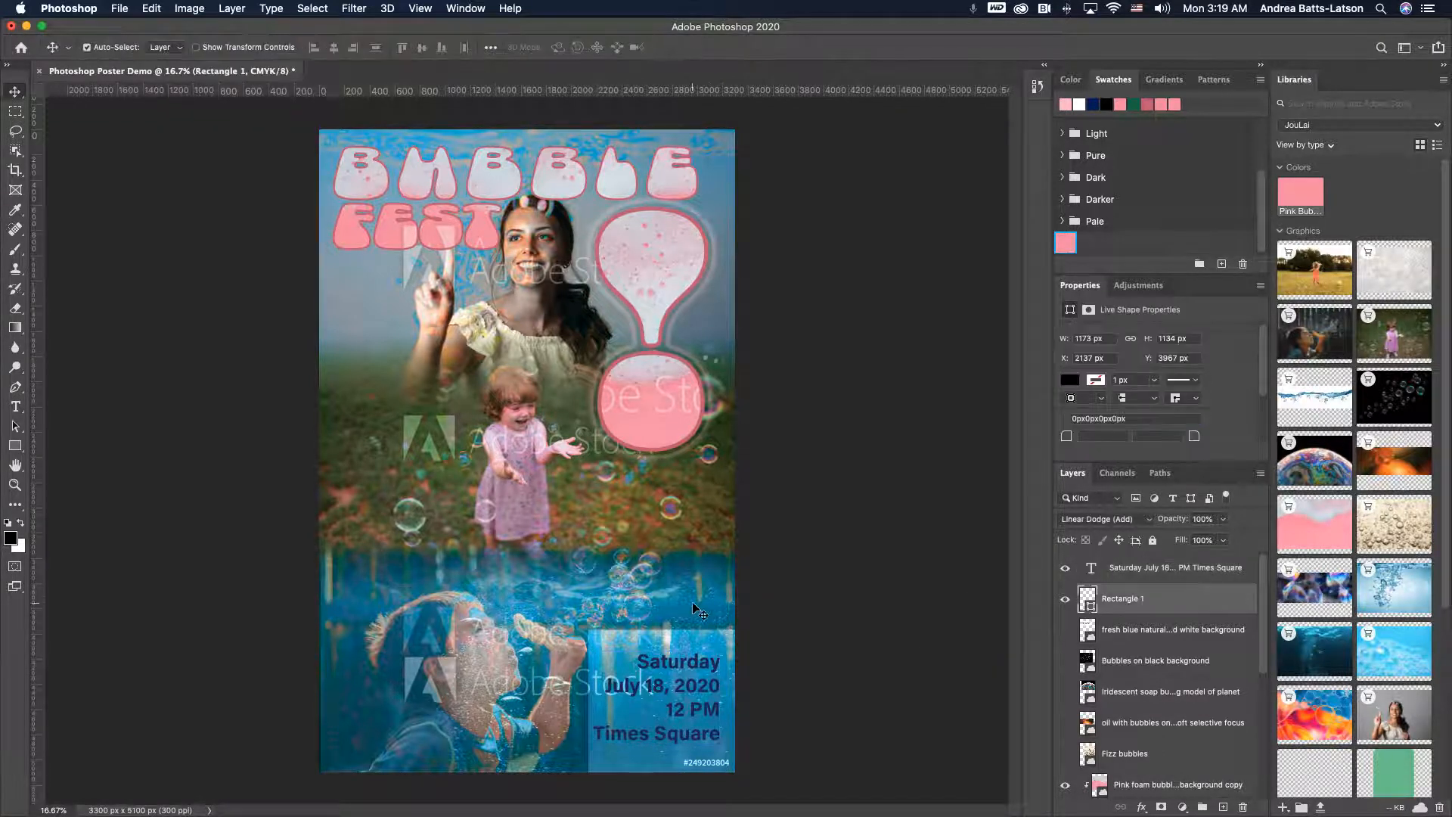
- Free Transform the rectangle into a full-width strip about 3300 x 508 px along the poster's bottom edge
key("super+t")
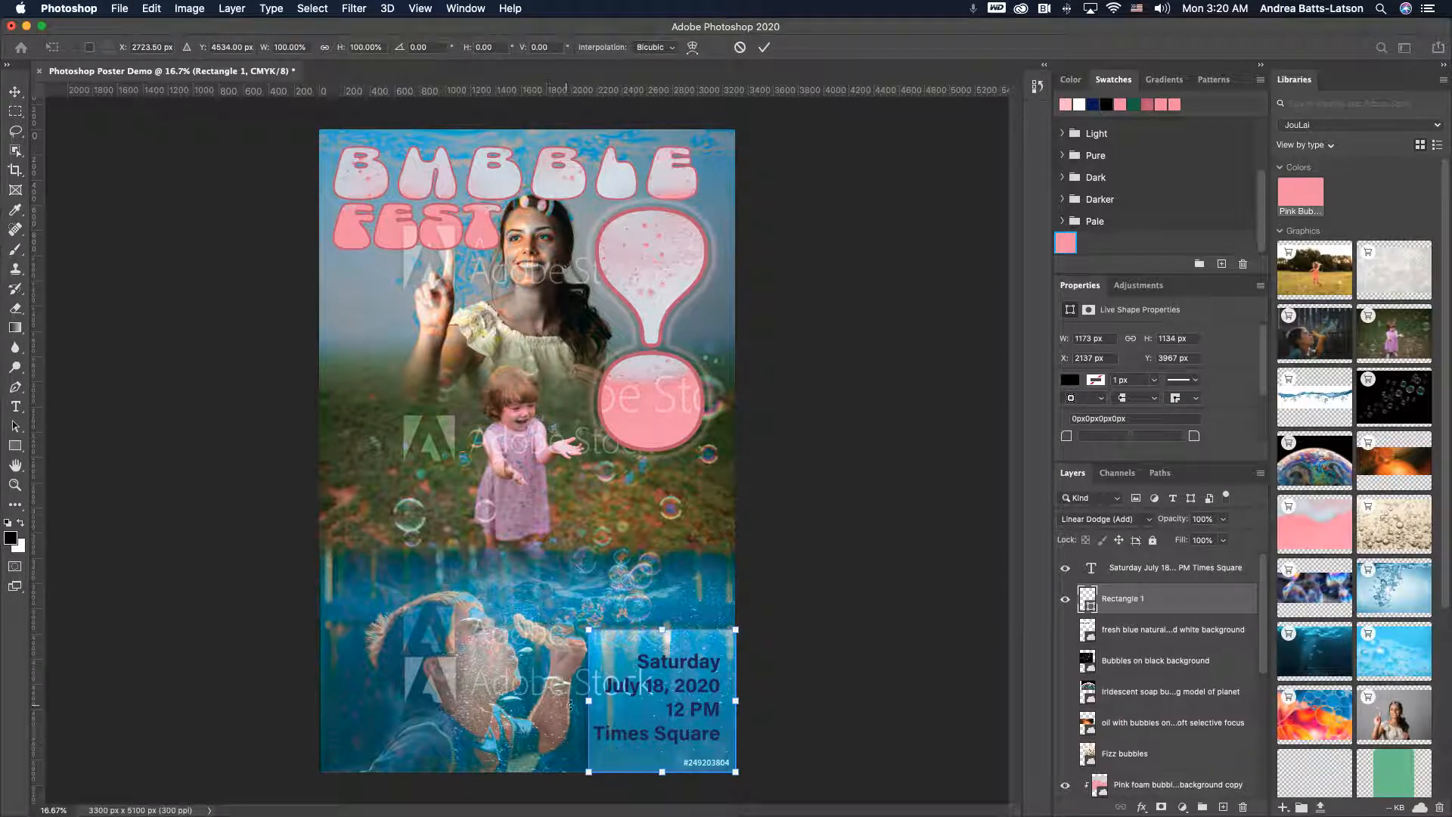
left_click_drag(589, 697, 320, 676)
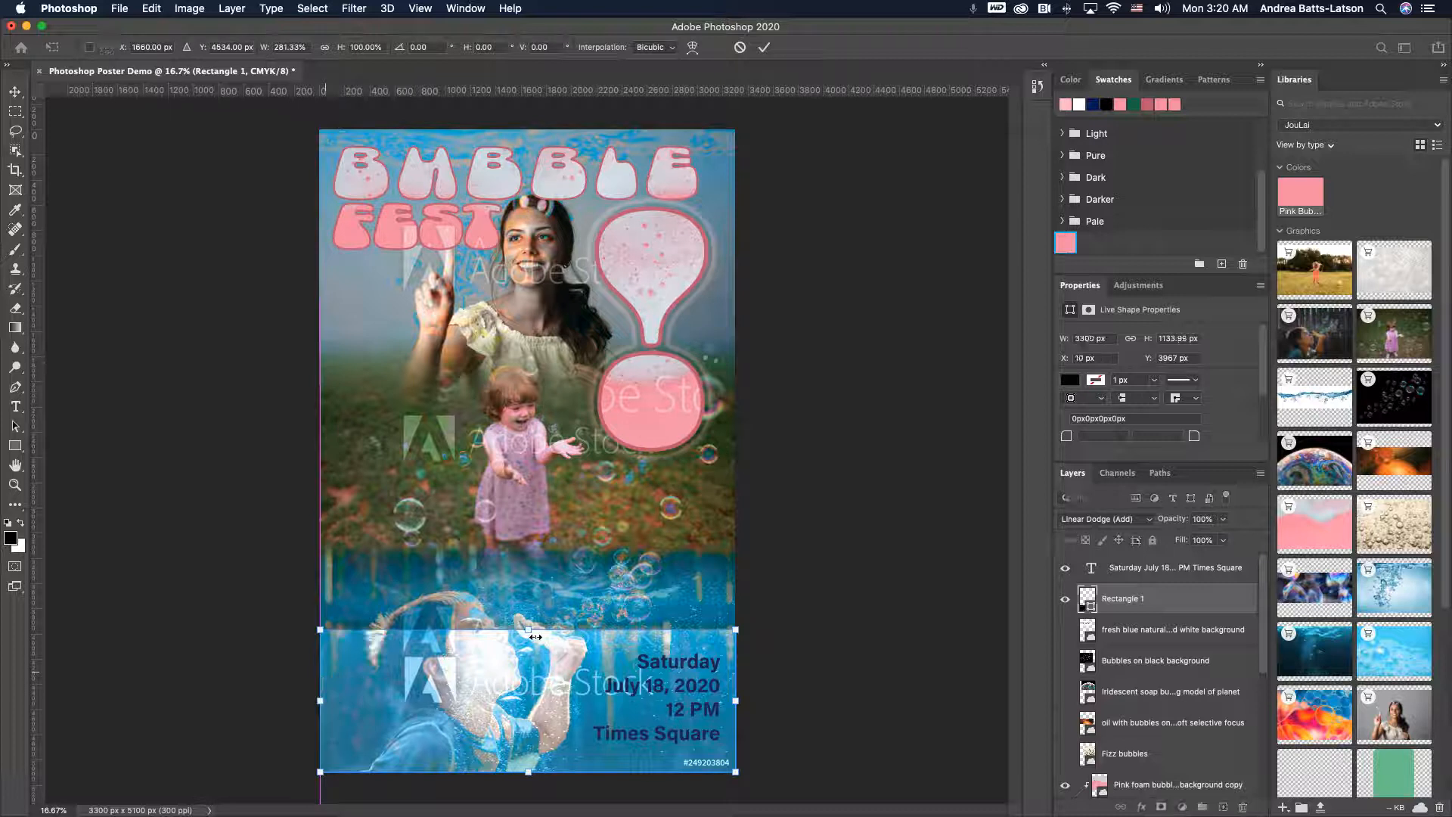
left_click_drag(528, 629, 529, 707)
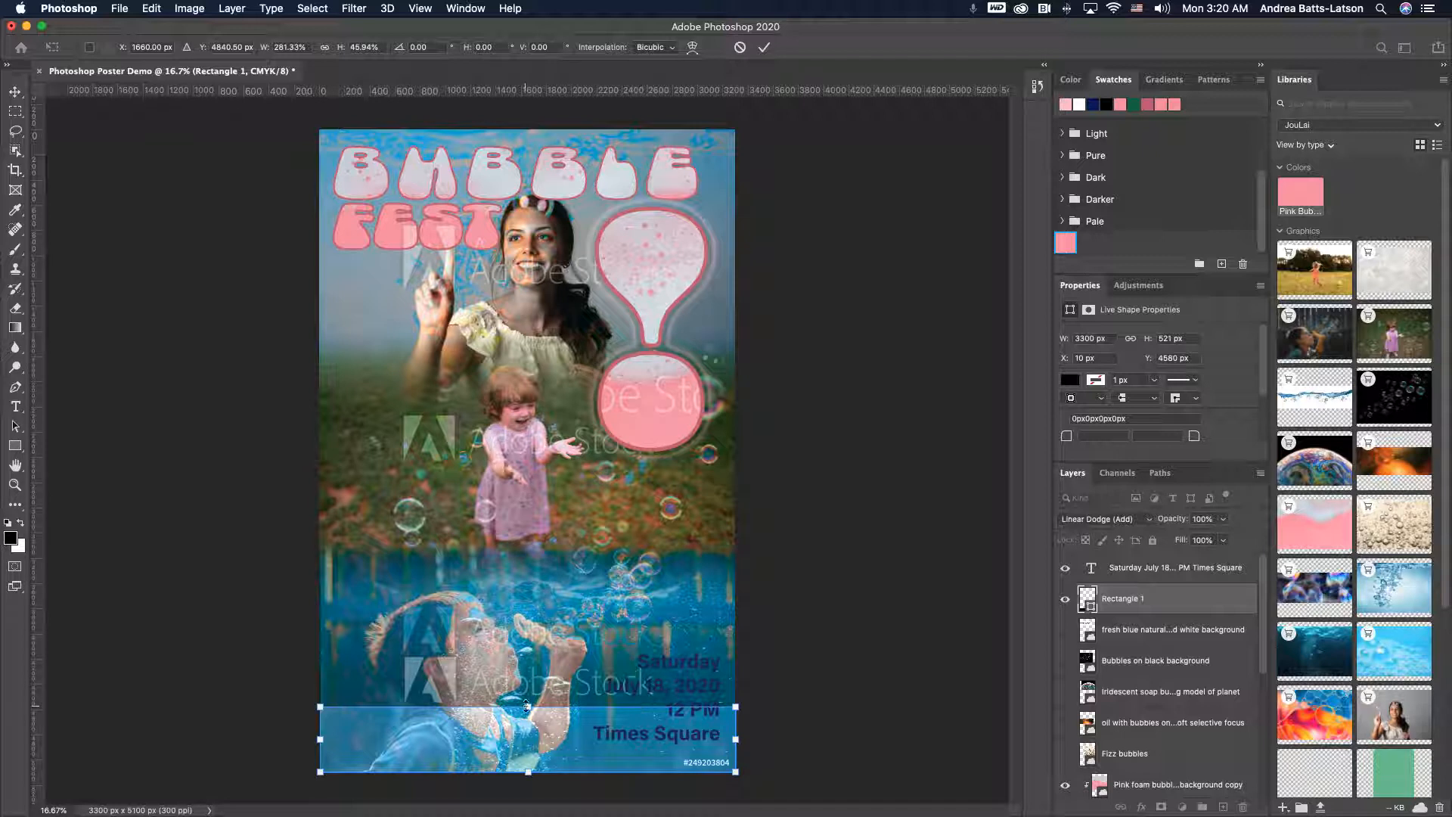
left_click_drag(527, 705, 527, 708)
- Rewrite the date text as one line separated by vertical bars: Saturday | July 18, 2020 | 12 PM | Times Square
left_click(1093, 567)
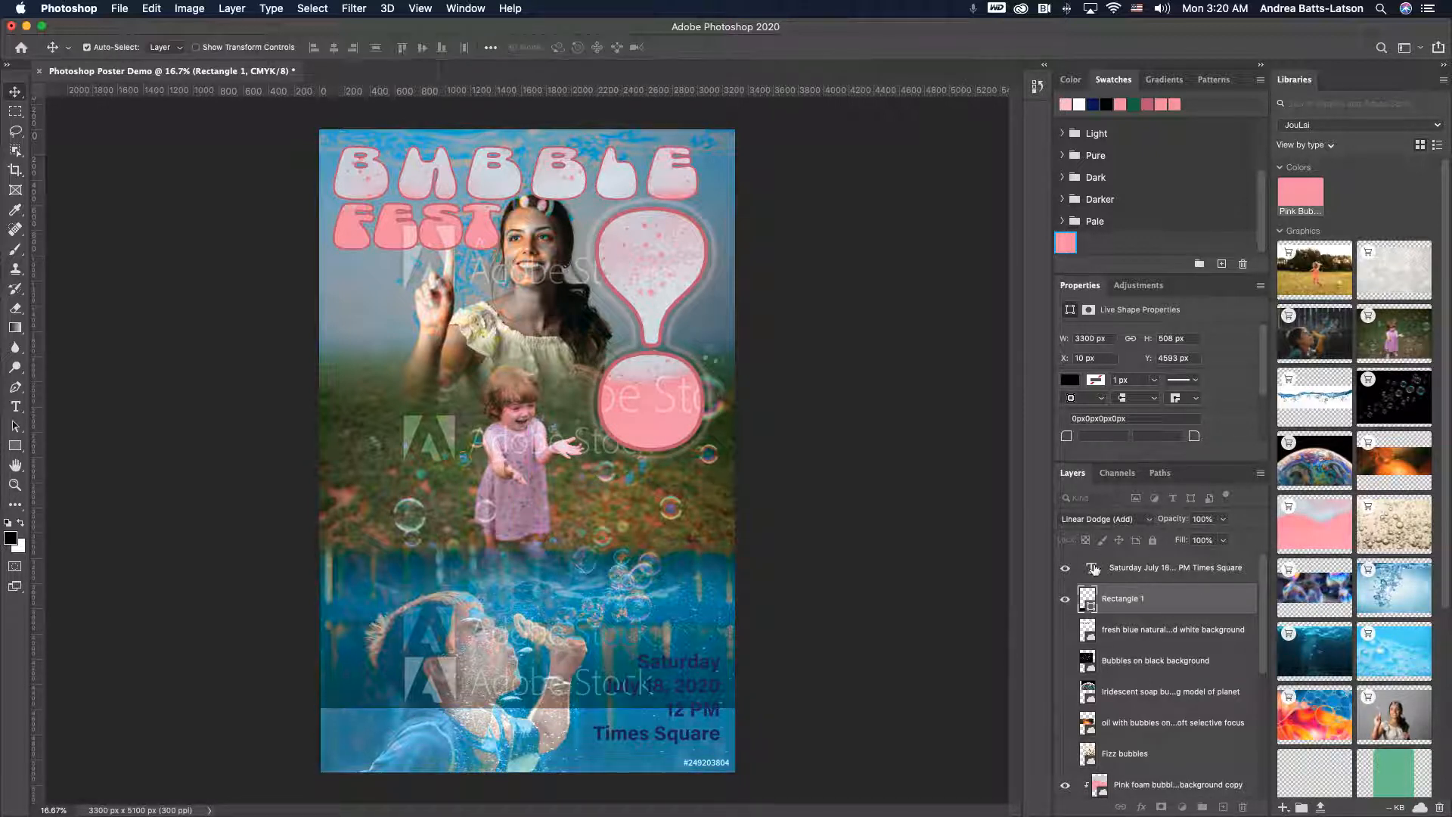
double_click(694, 662)
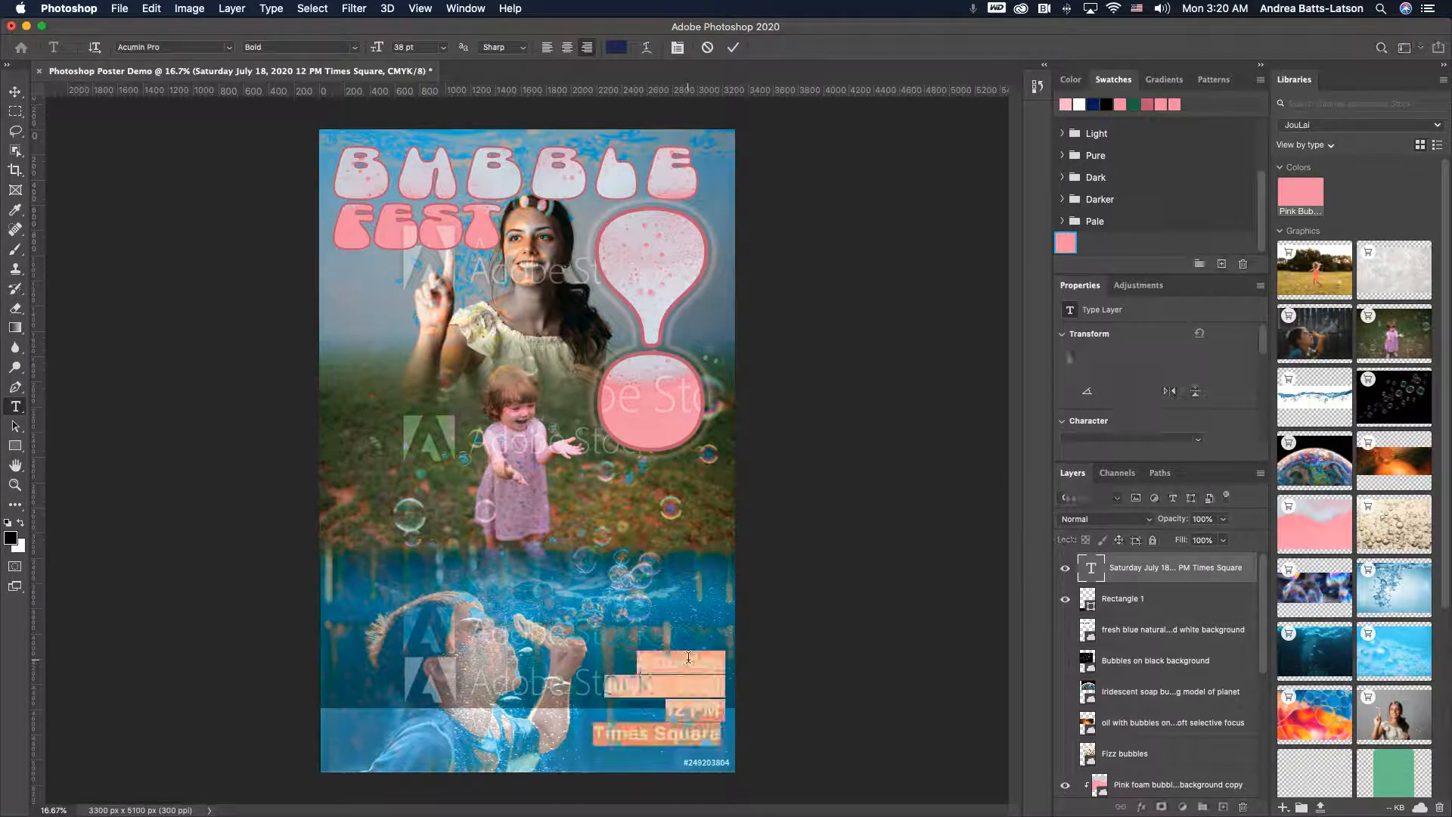
left_click(605, 687)
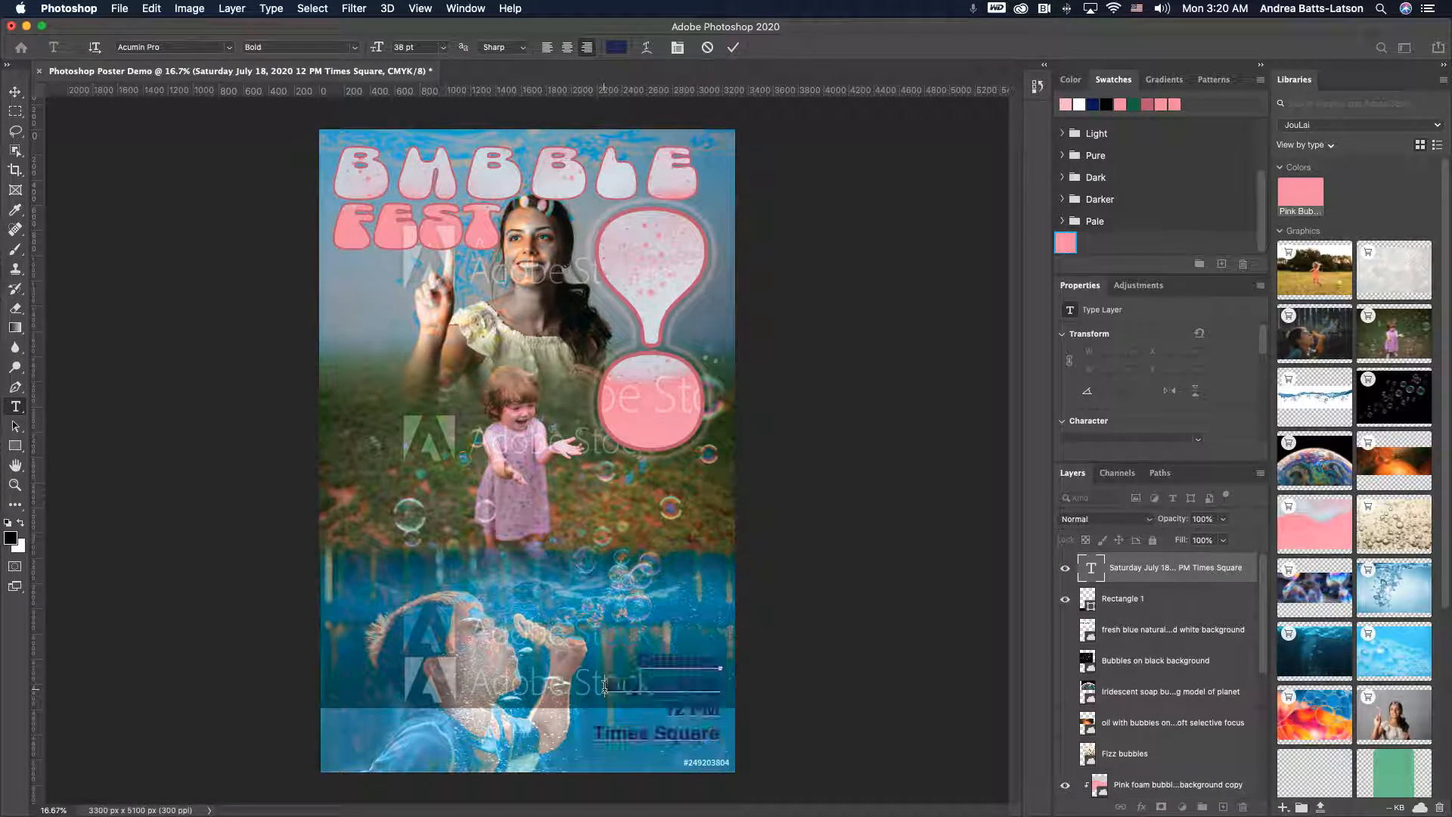
key("BackSpace")
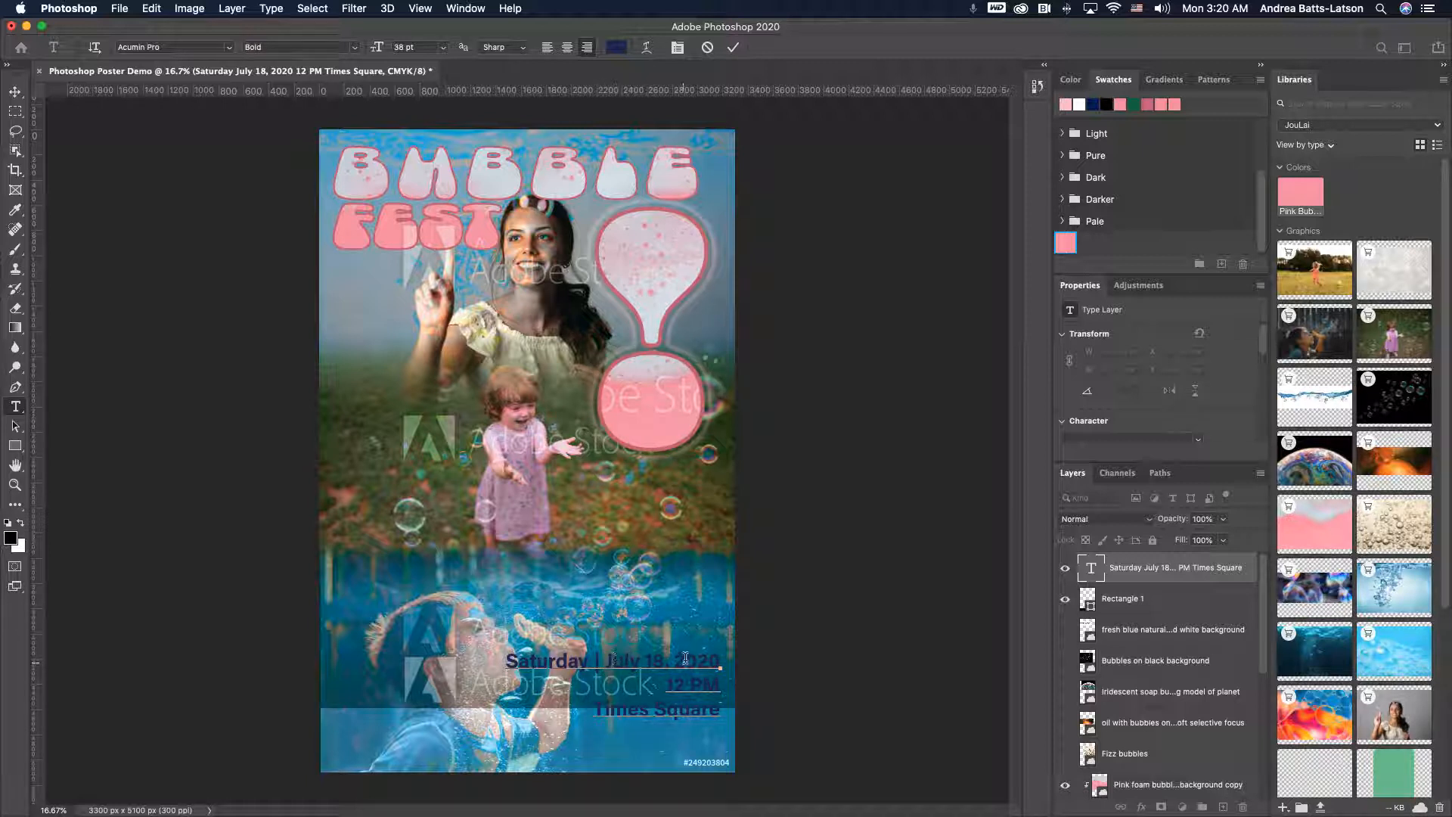
left_click(717, 662)
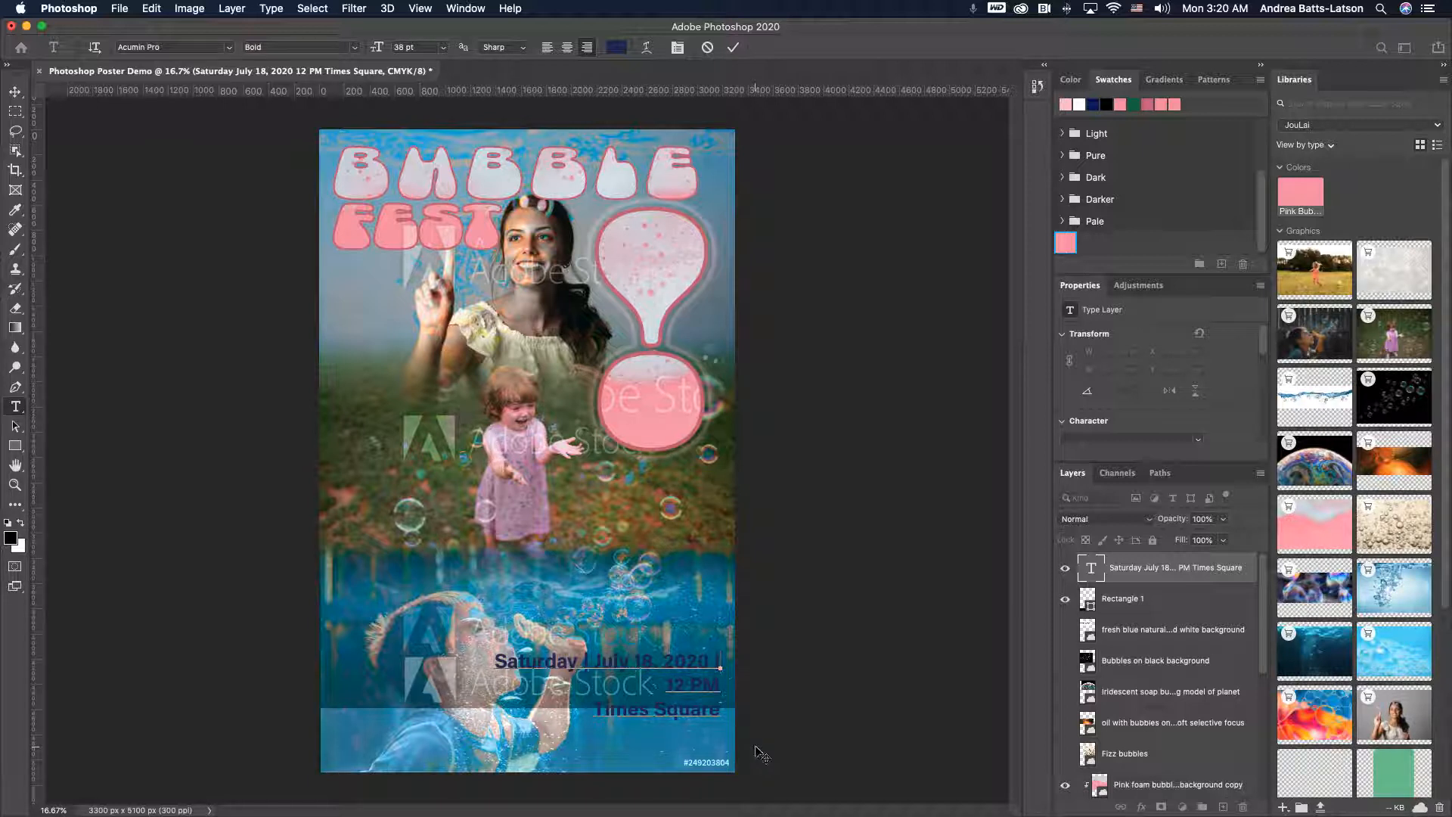
key("Delete")
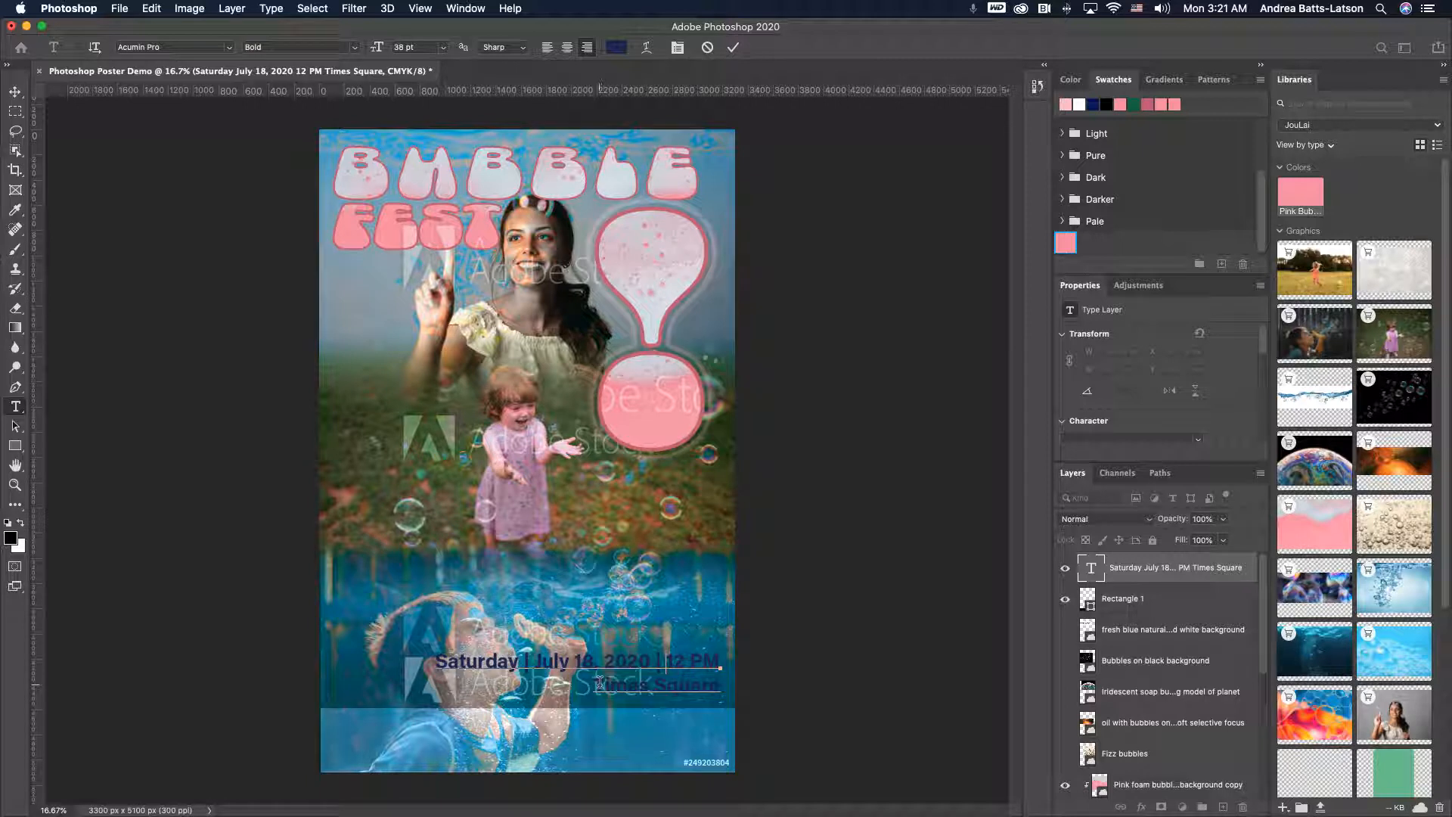
key("Delete")
type("| Times Square")
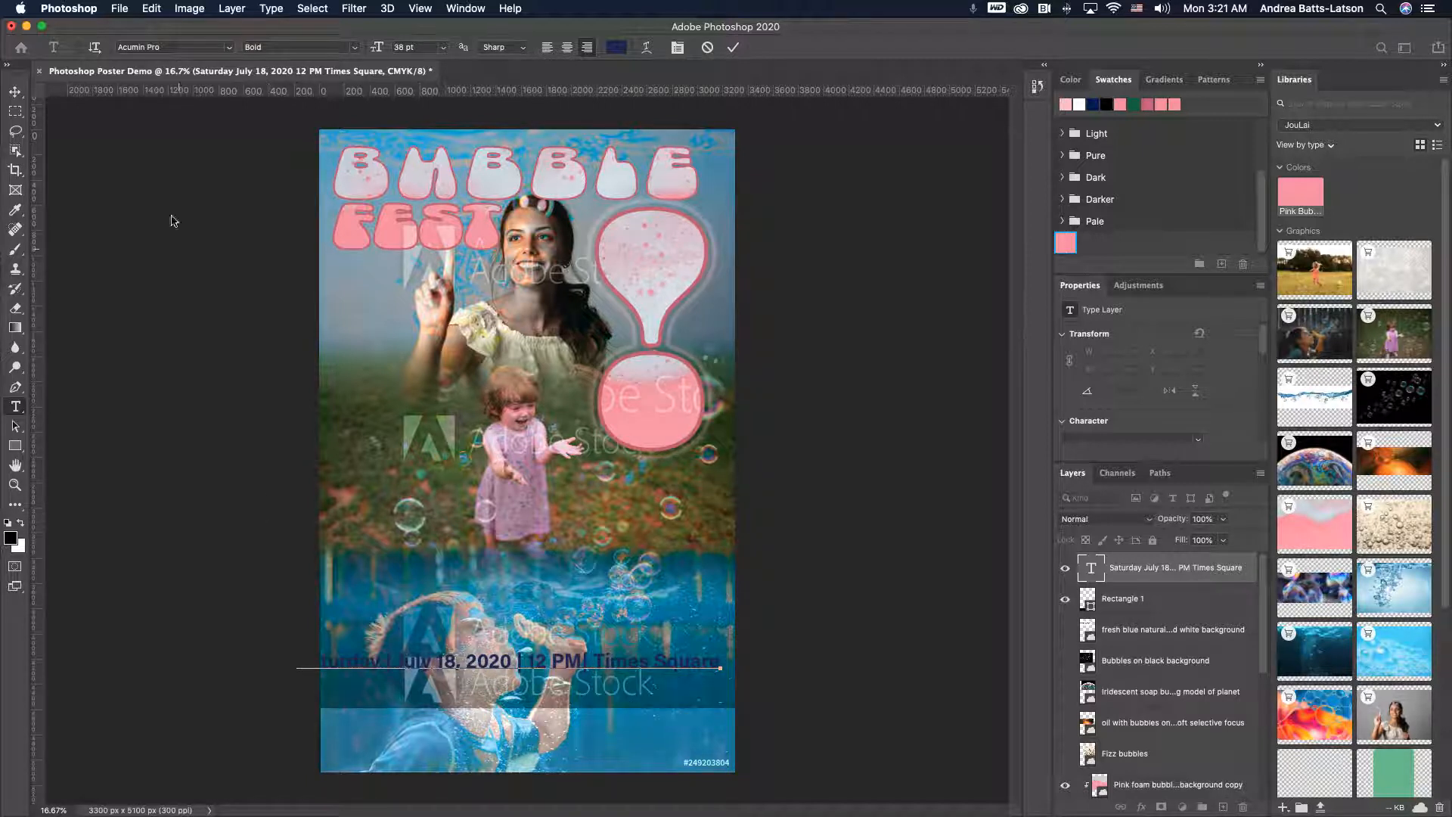
left_click(16, 92)
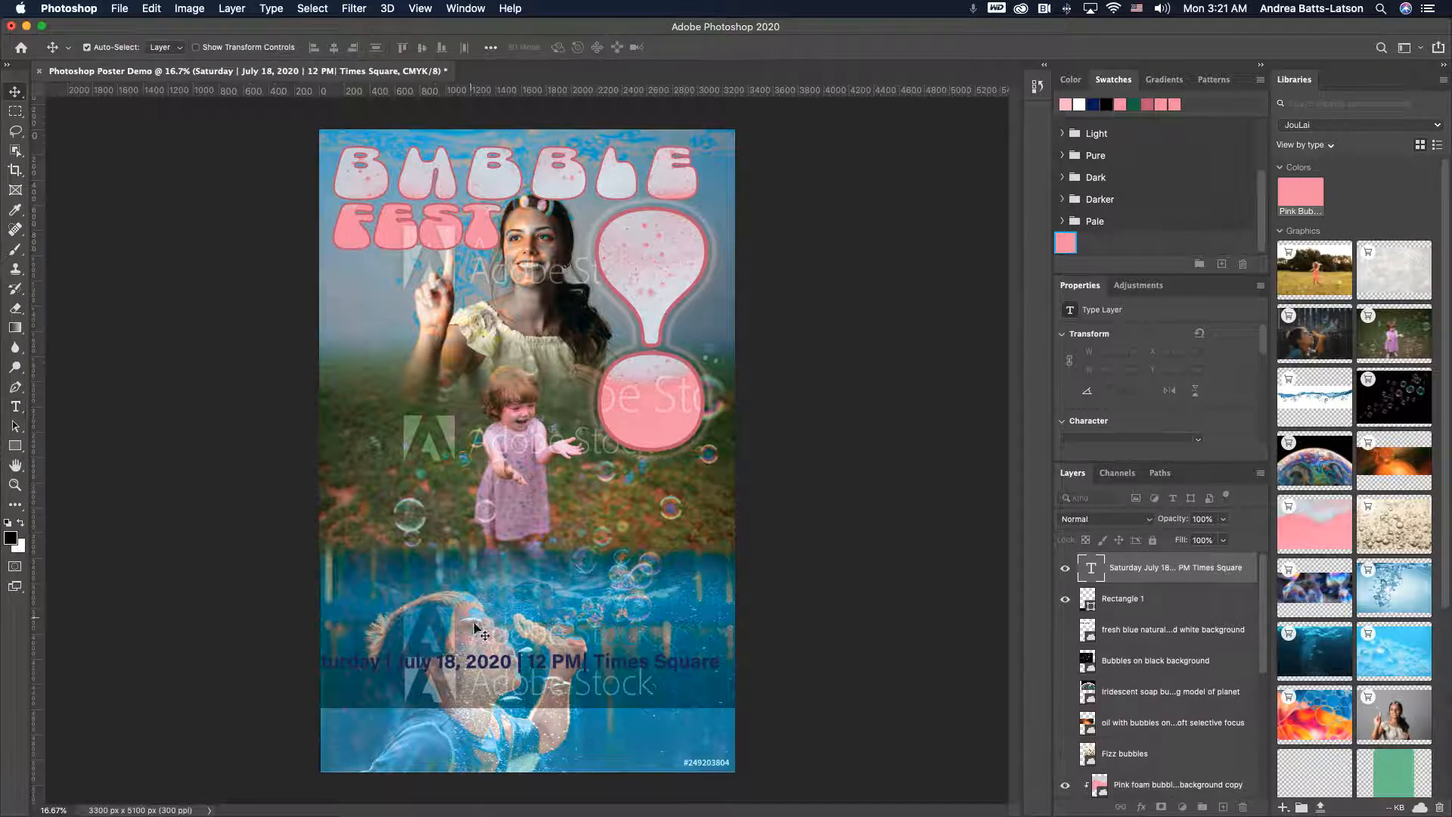
- Move the one-line date text down into the bottom strip
left_click_drag(488, 672, 503, 751)
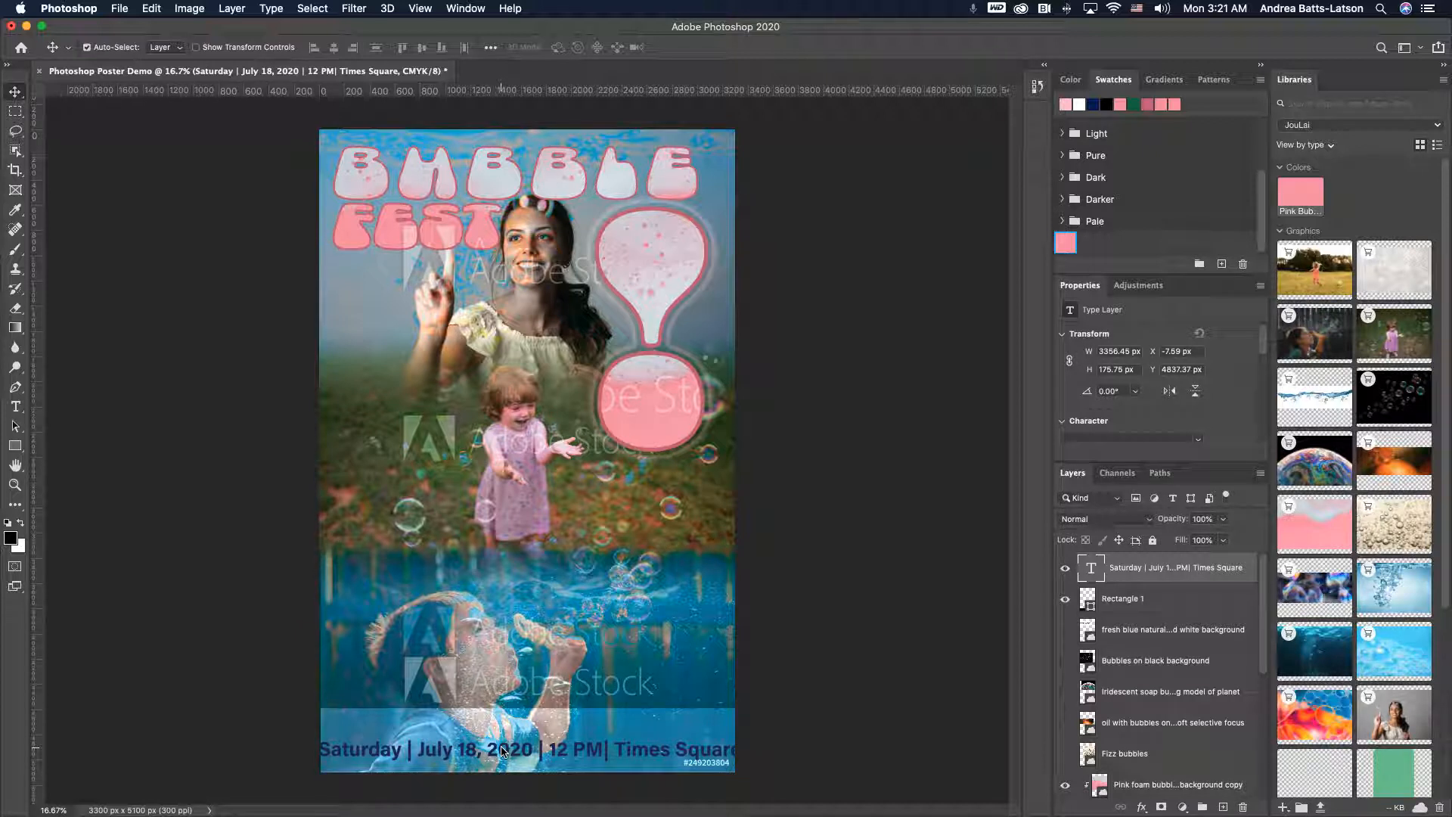
mouse_move(383, 751)
left_mouse_down()
mouse_move(384, 739)
mouse_move(333, 730)
mouse_move(376, 742)
left_mouse_up()
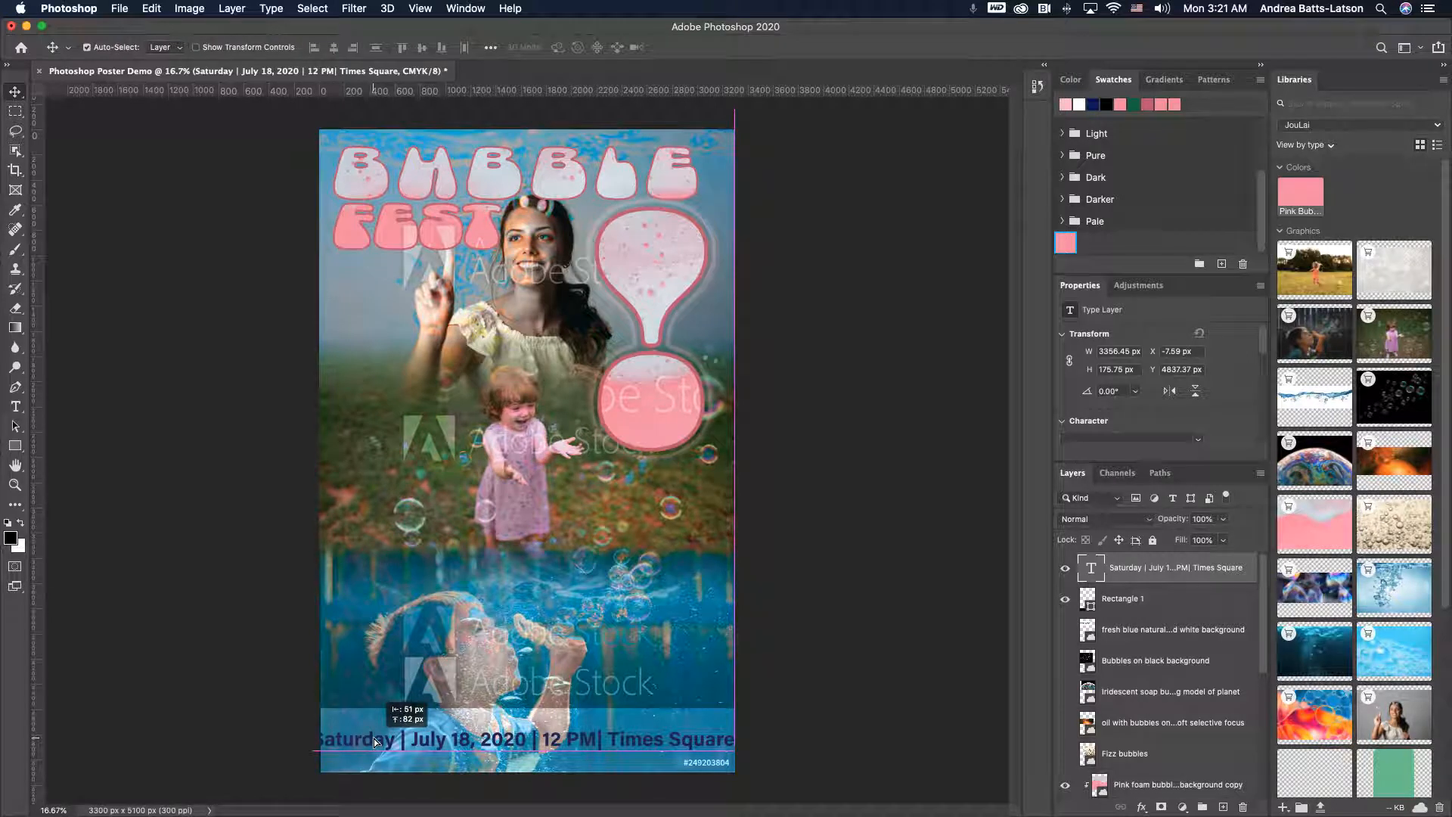
left_click_drag(376, 742, 376, 742)
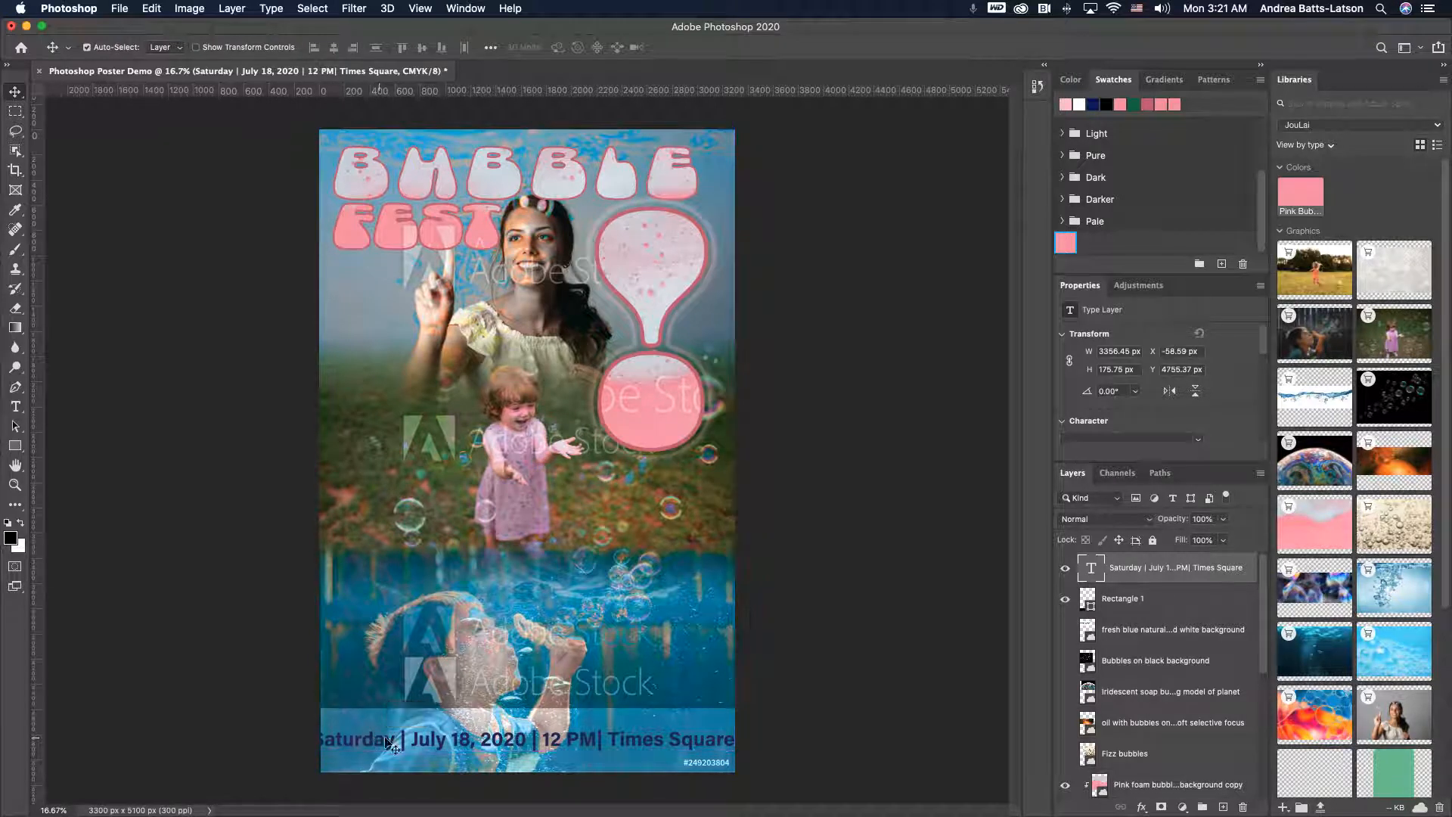
- Set the date text's font size to 35 pt and centre it horizontally within the strip
double_click(602, 747)
left_click(598, 736)
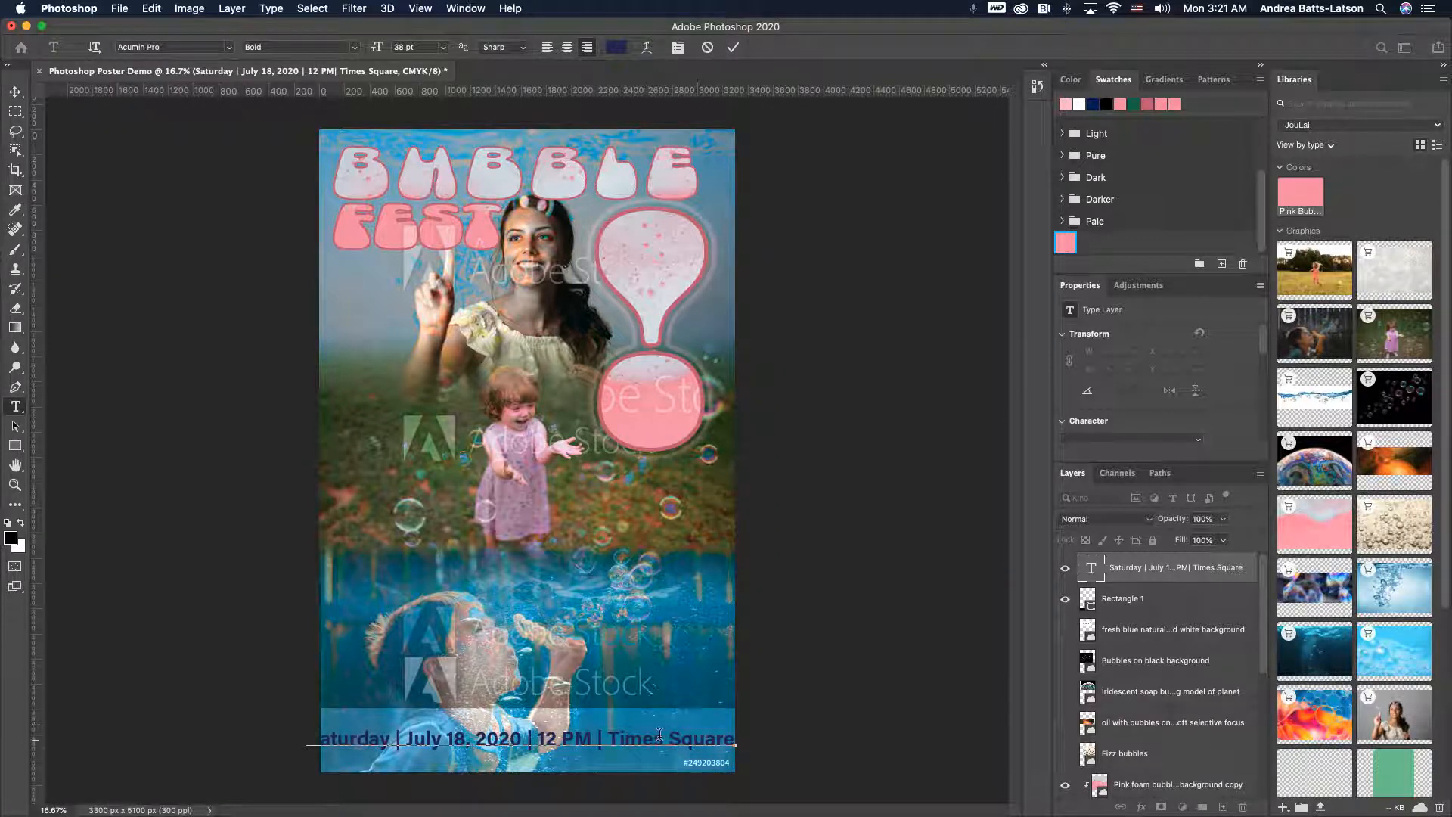
triple_click(371, 734)
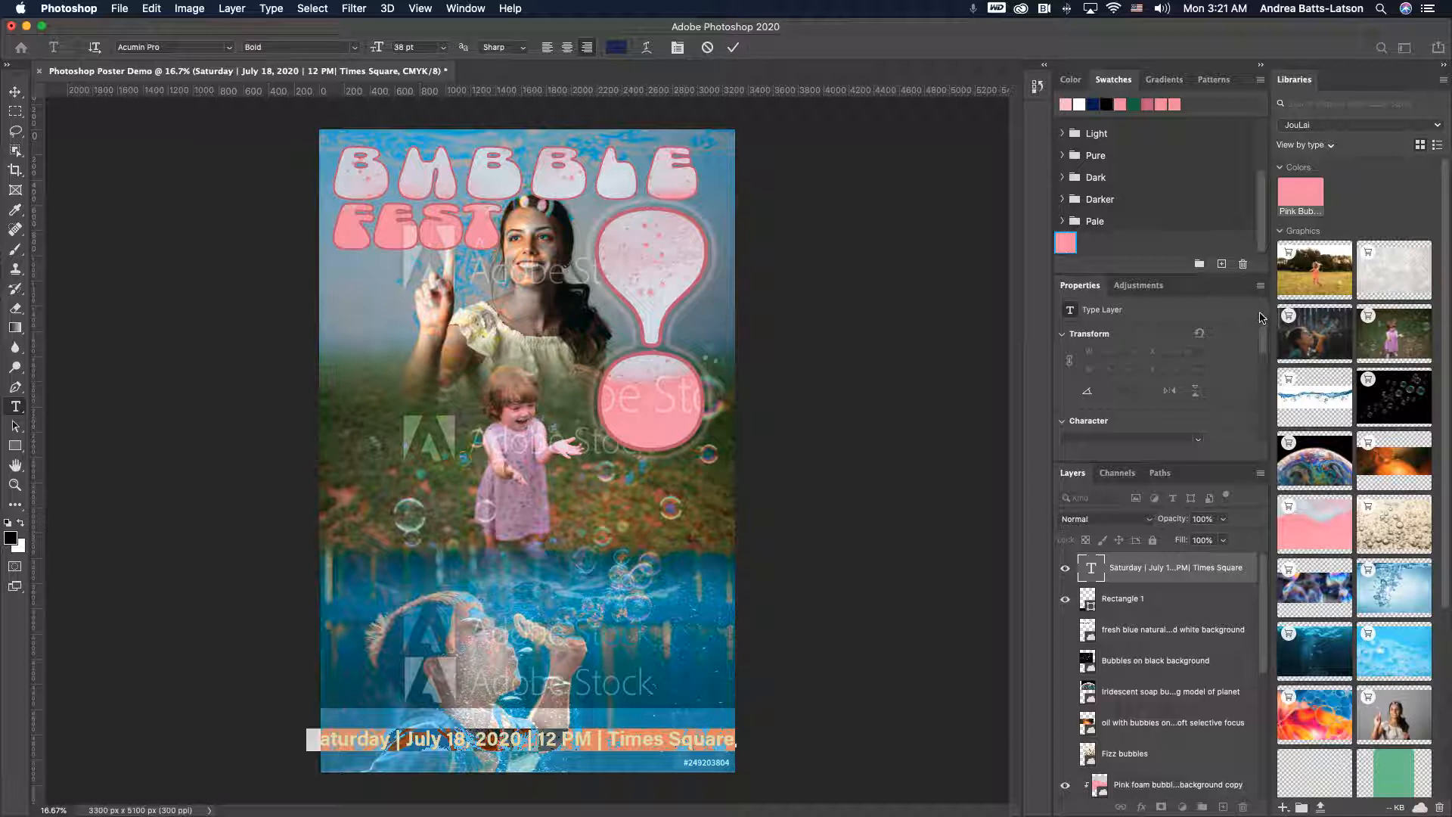
scroll(1269, 353, "down", 5)
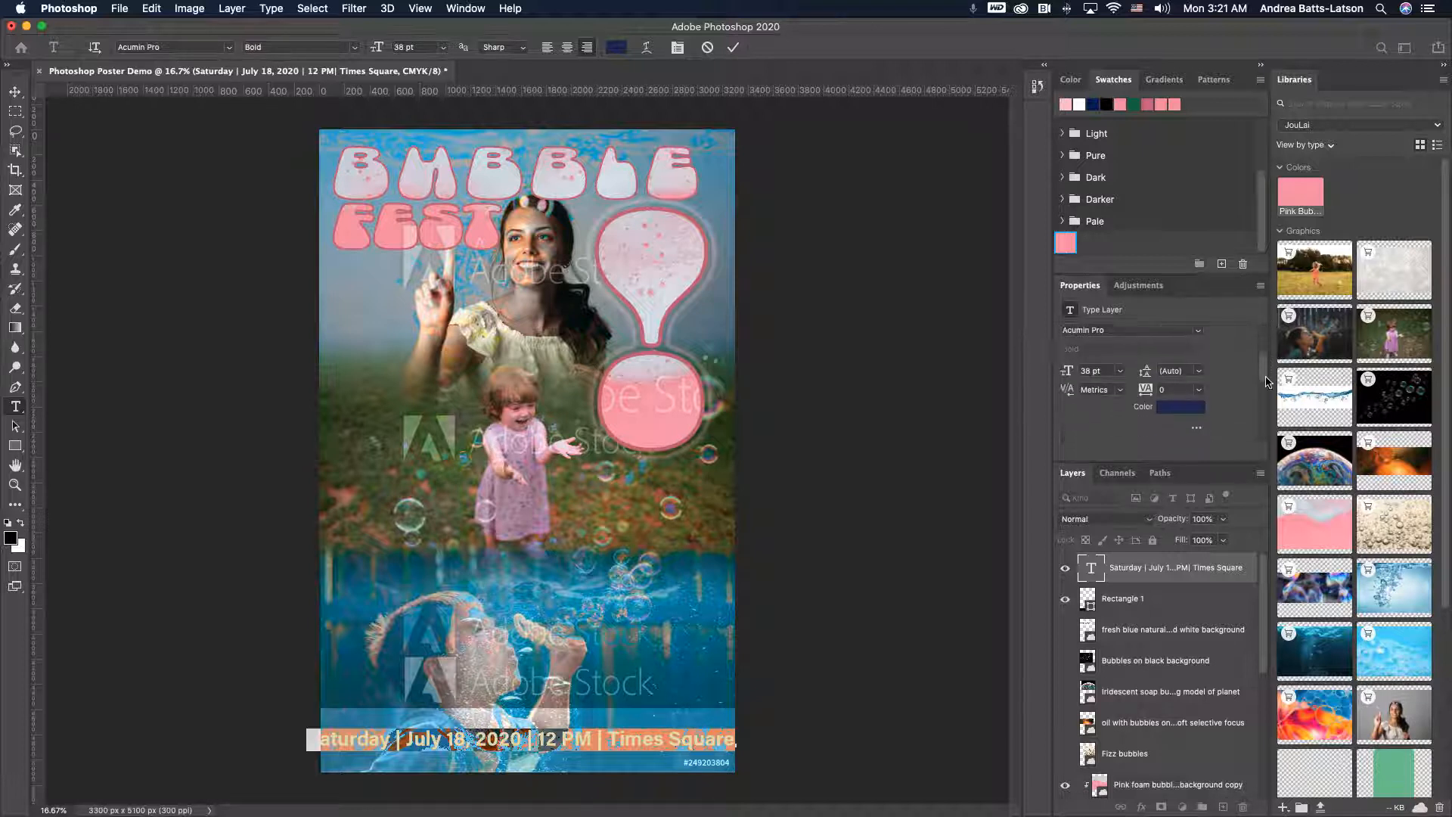
left_click_drag(1067, 356, 1057, 355)
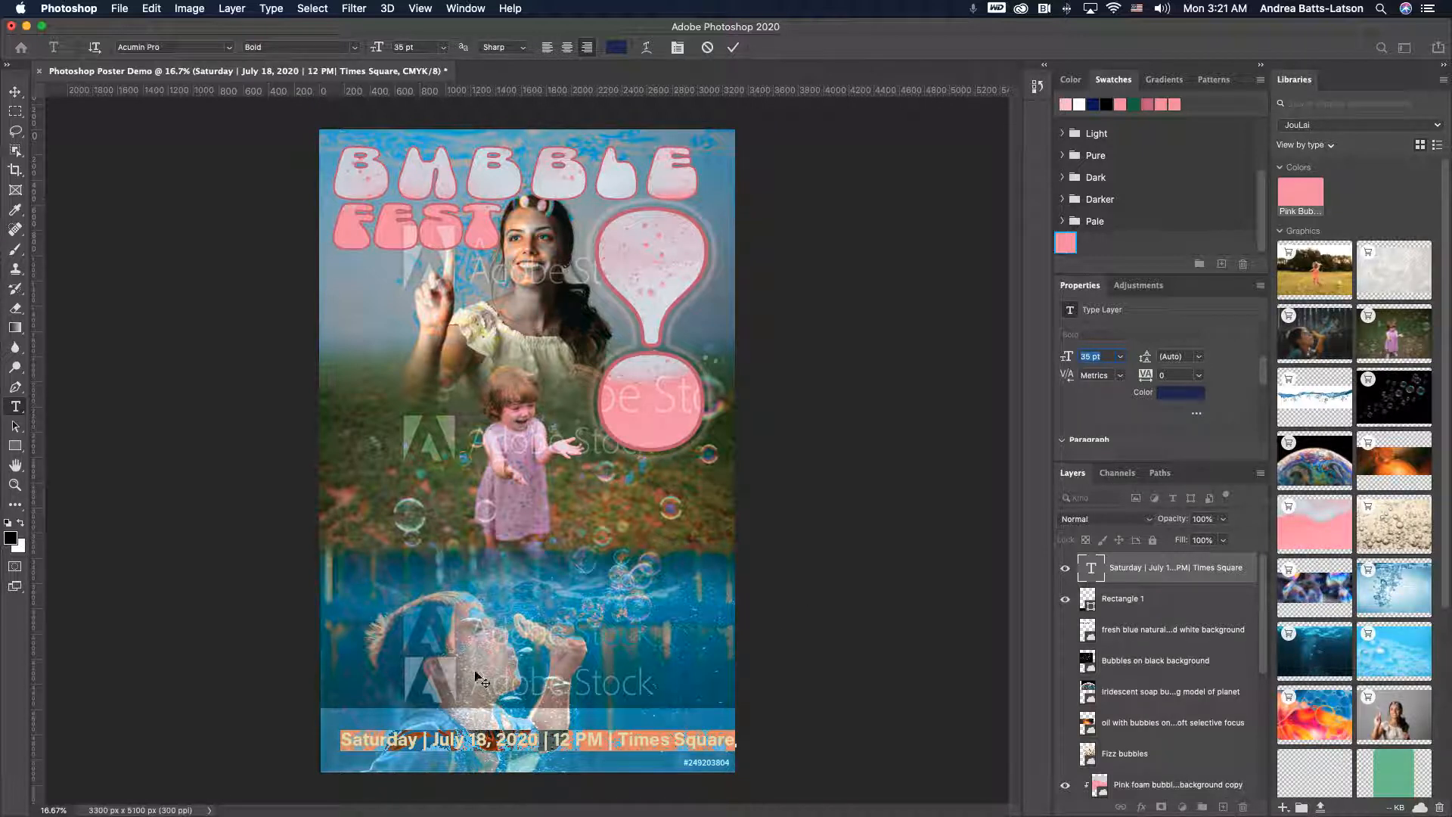
left_click(19, 98)
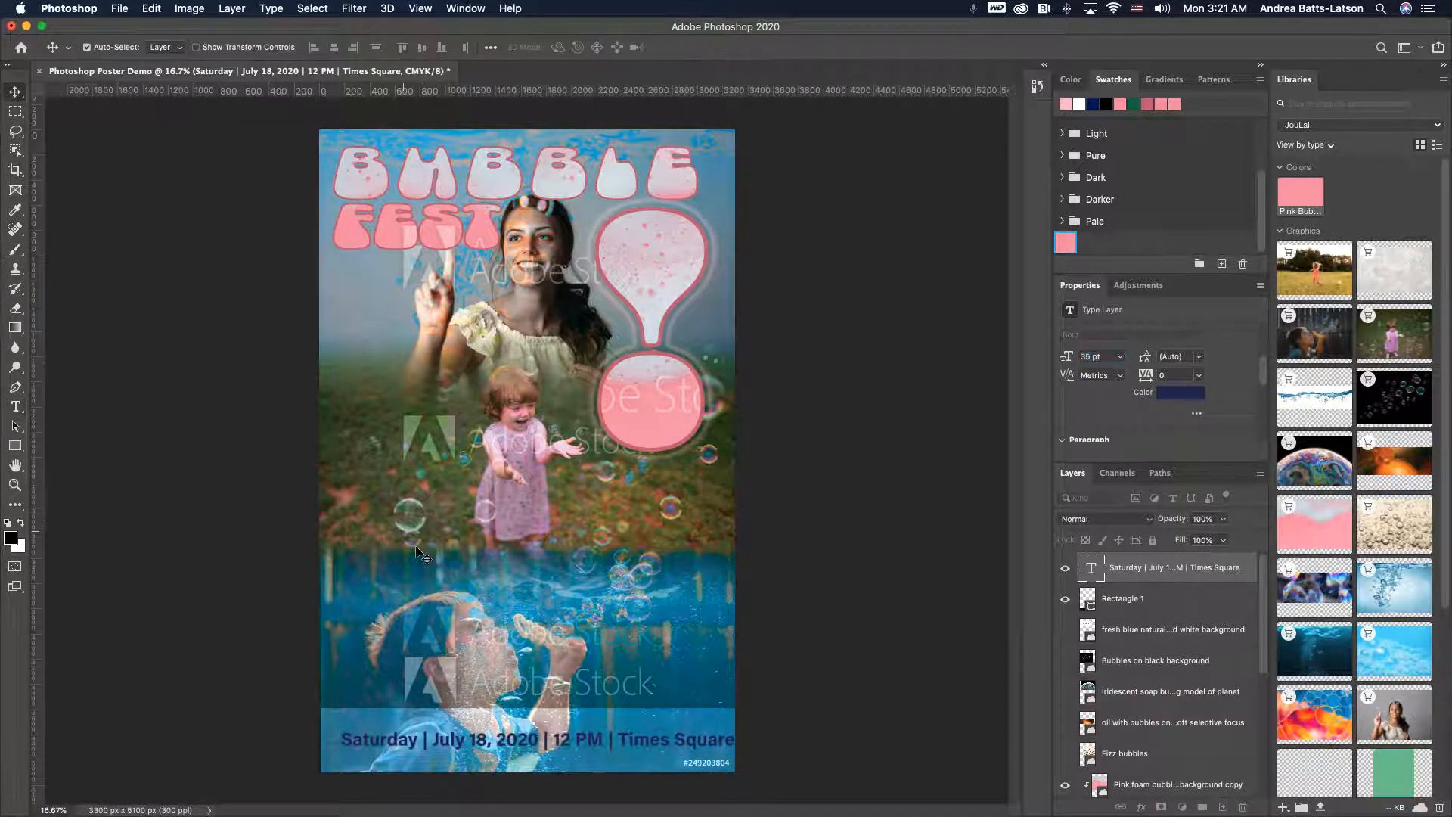
left_click_drag(540, 749, 522, 741)
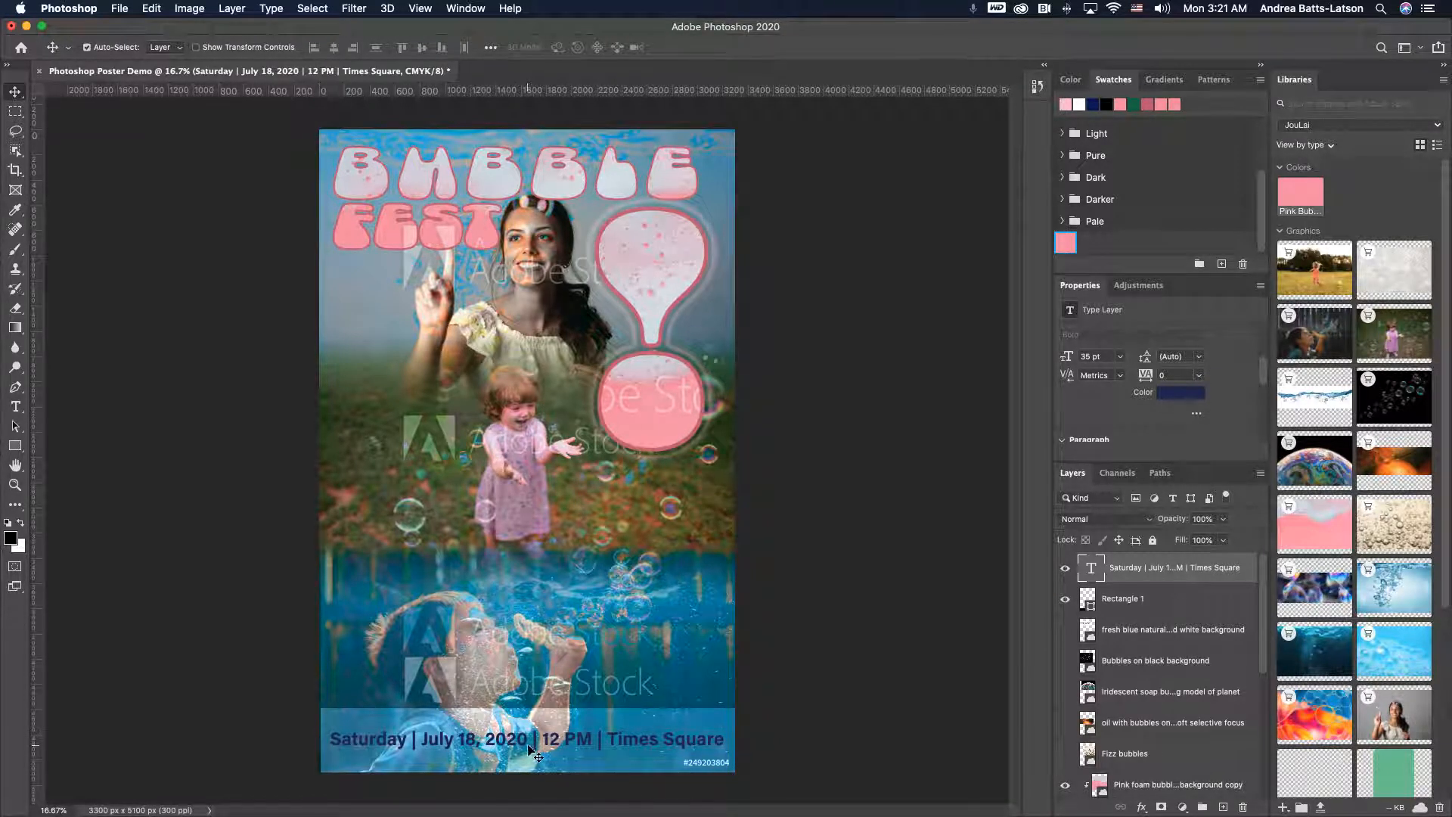
left_click_drag(524, 745, 525, 748)
- Free Transform the strip to about 425 px tall and nudge the date text down to sit within it
left_click(1089, 601)
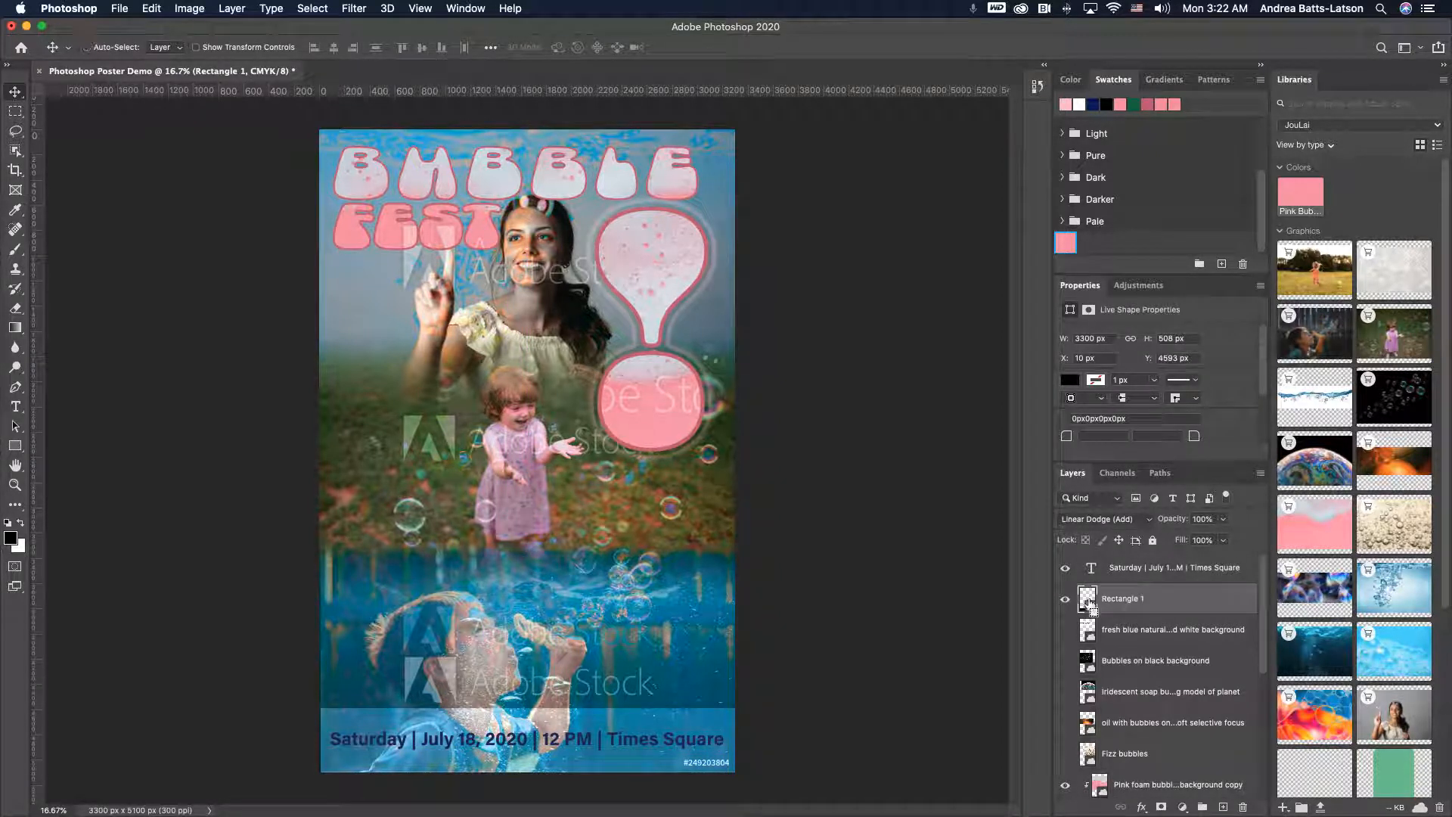
key("super+t")
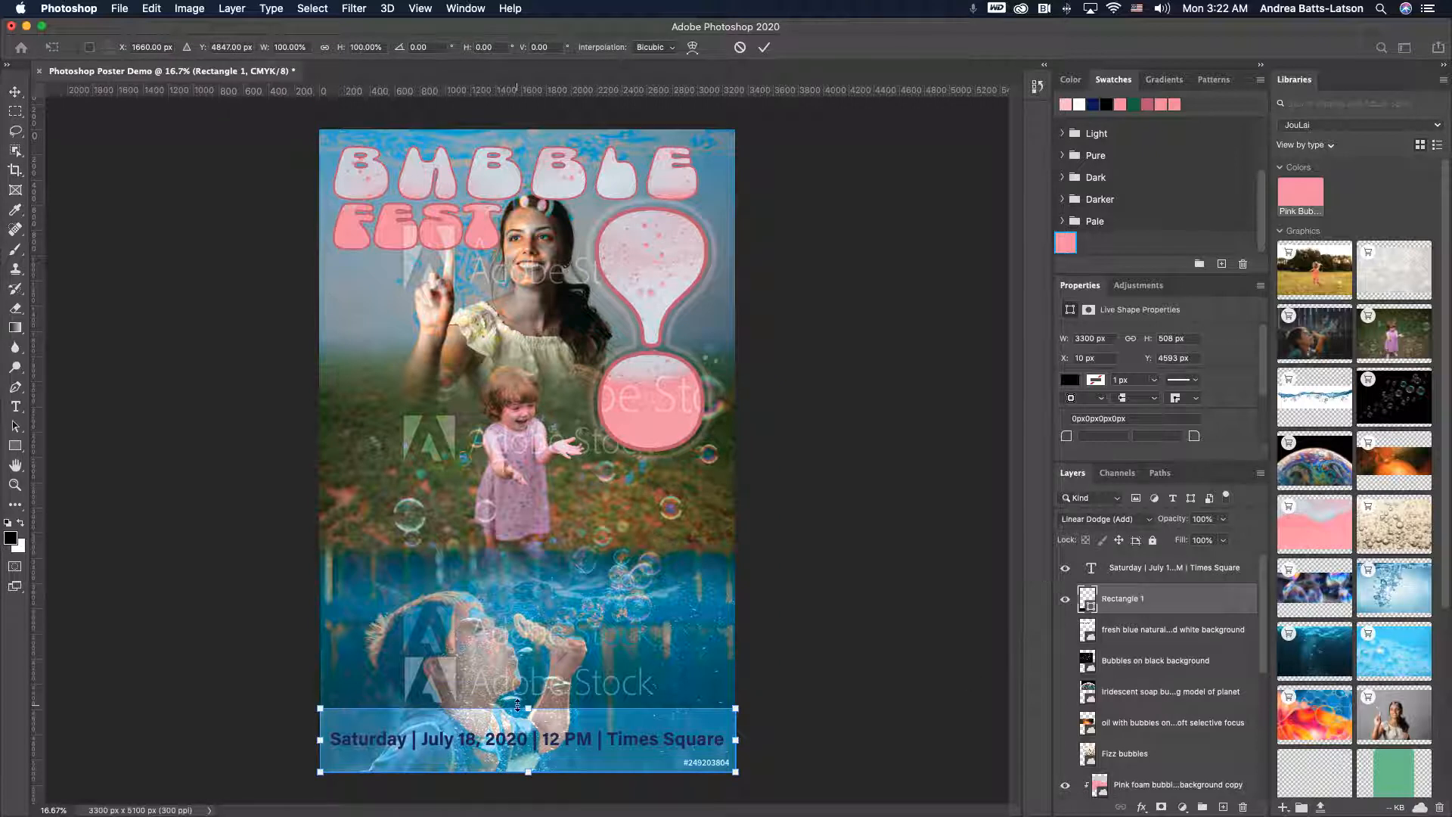
left_click_drag(527, 708, 527, 719)
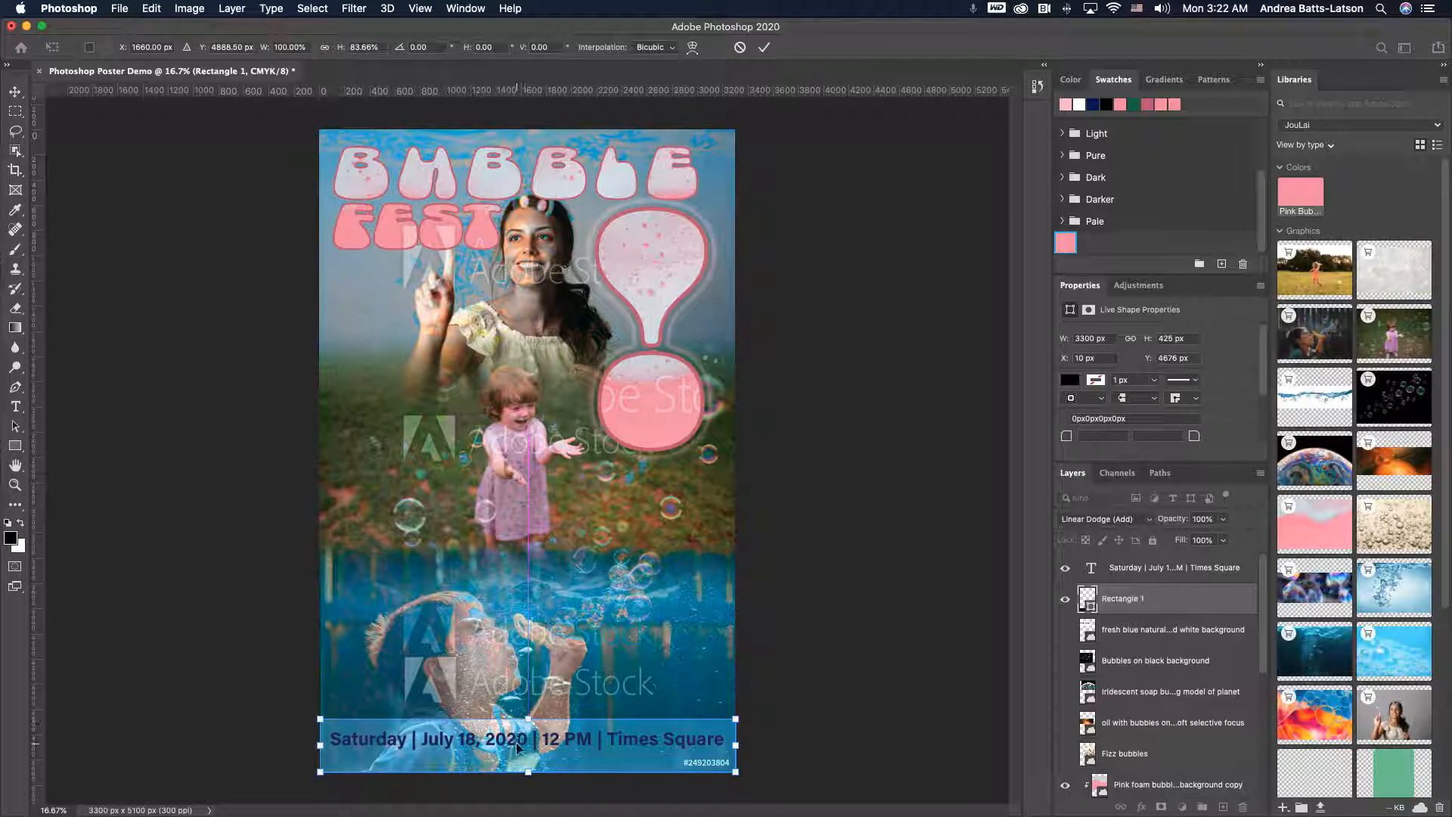
key("Return")
left_click_drag(517, 748, 515, 749)
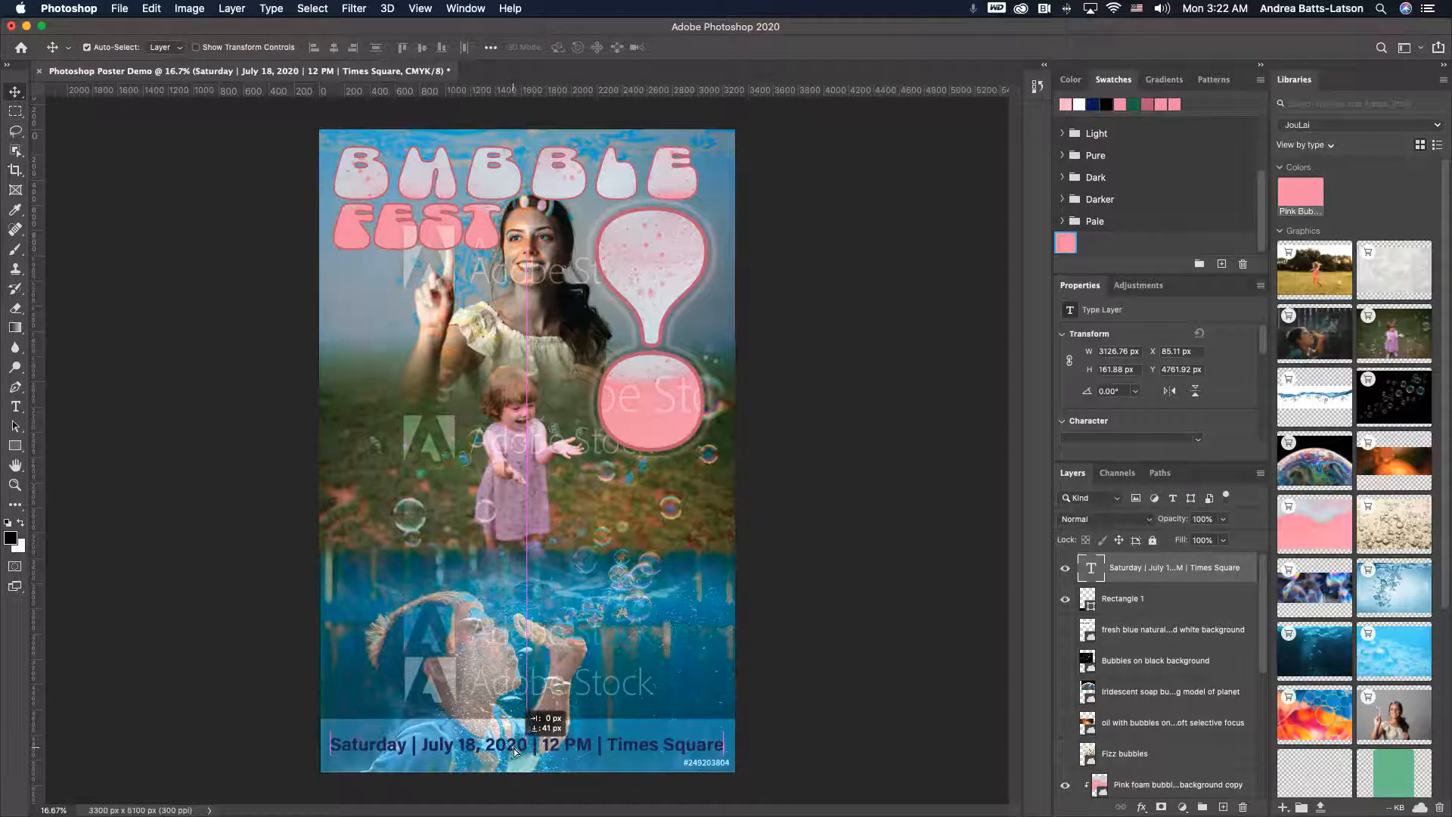
left_click(256, 577)
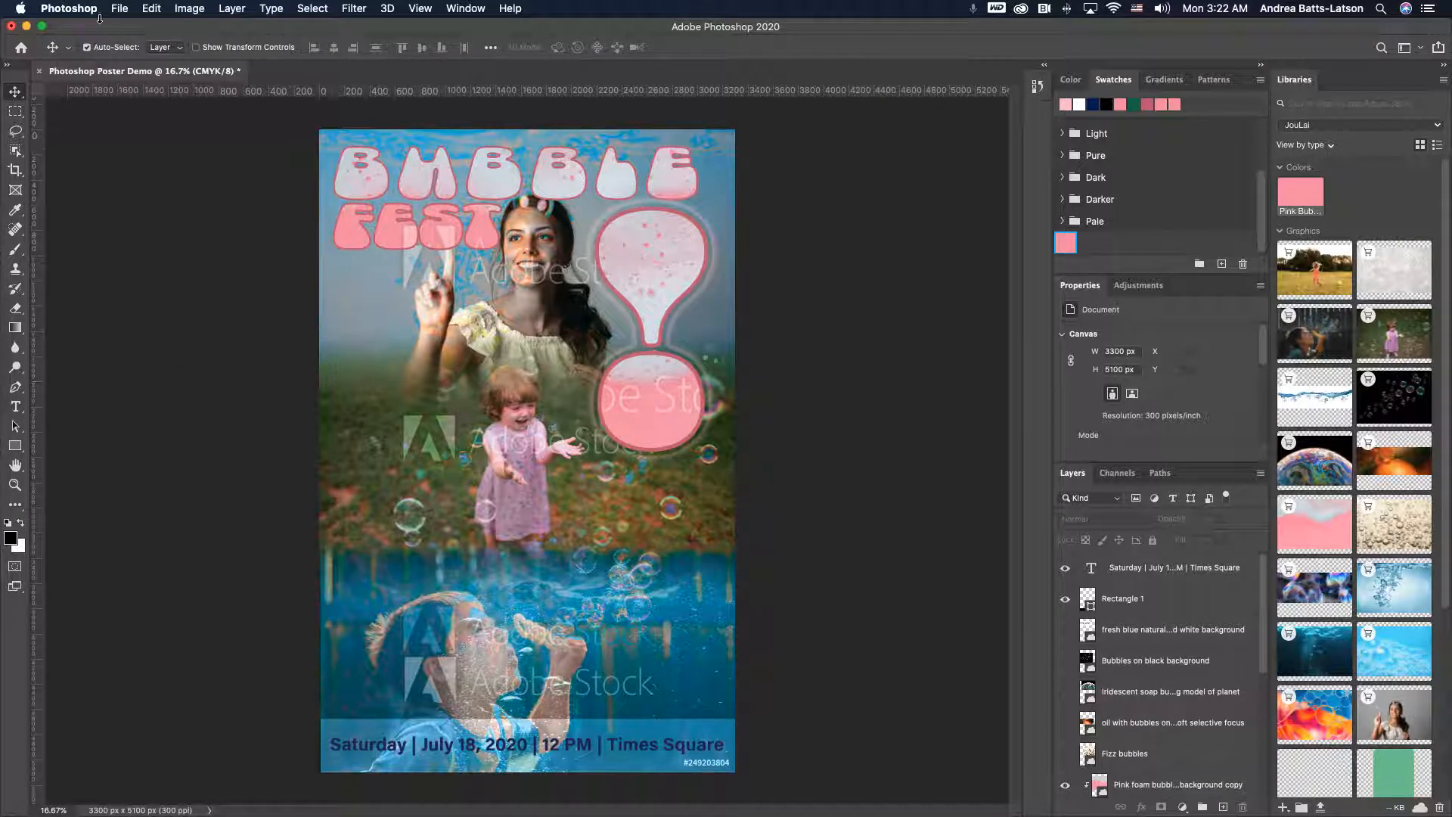
left_click(122, 9)
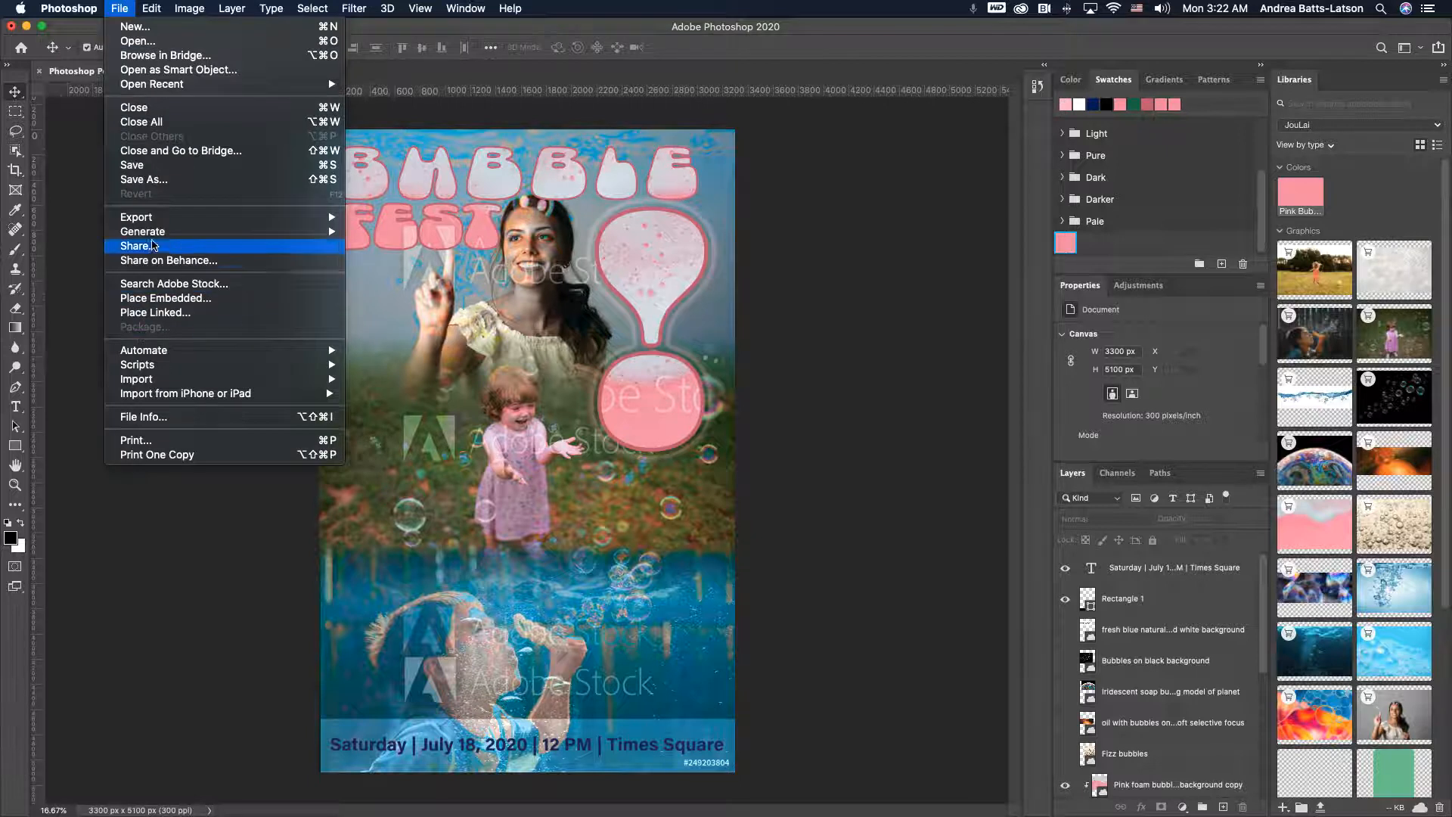
mouse_move(162, 220)
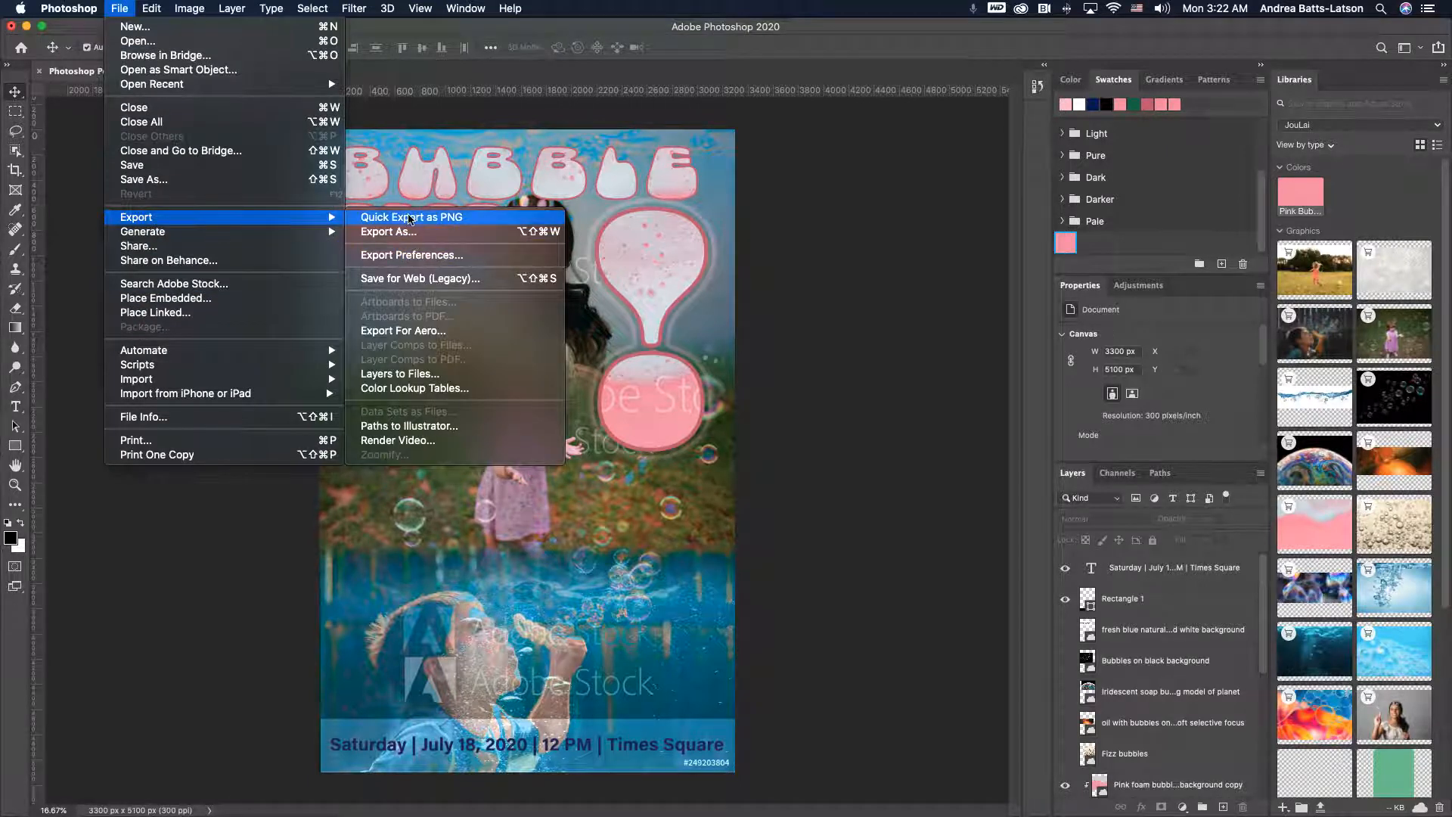
left_click(65, 119)
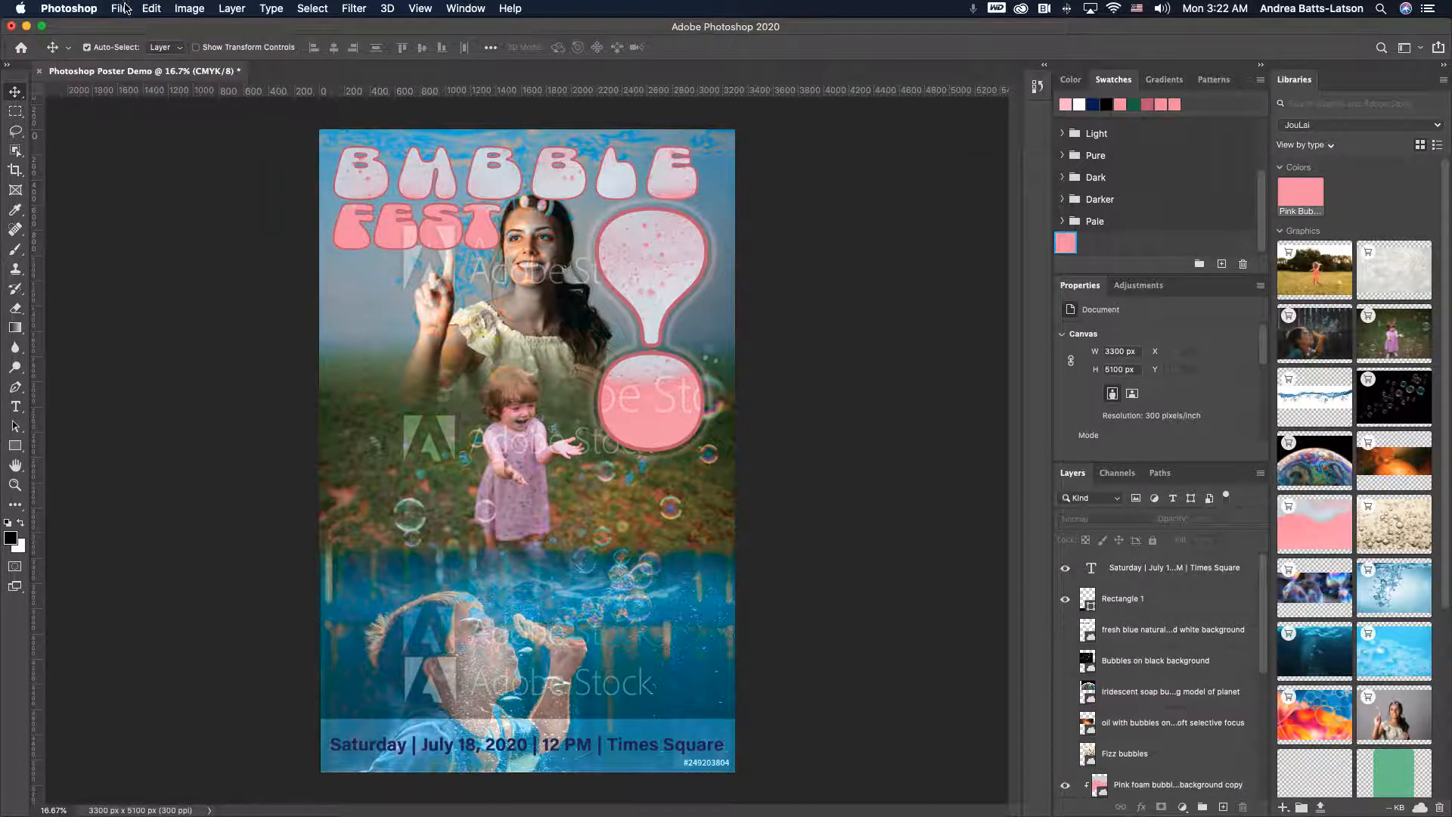
- Save the poster to cloud documents as Photoshop Poster Demo - Summer 2020 - FCC Online
left_click(124, 9)
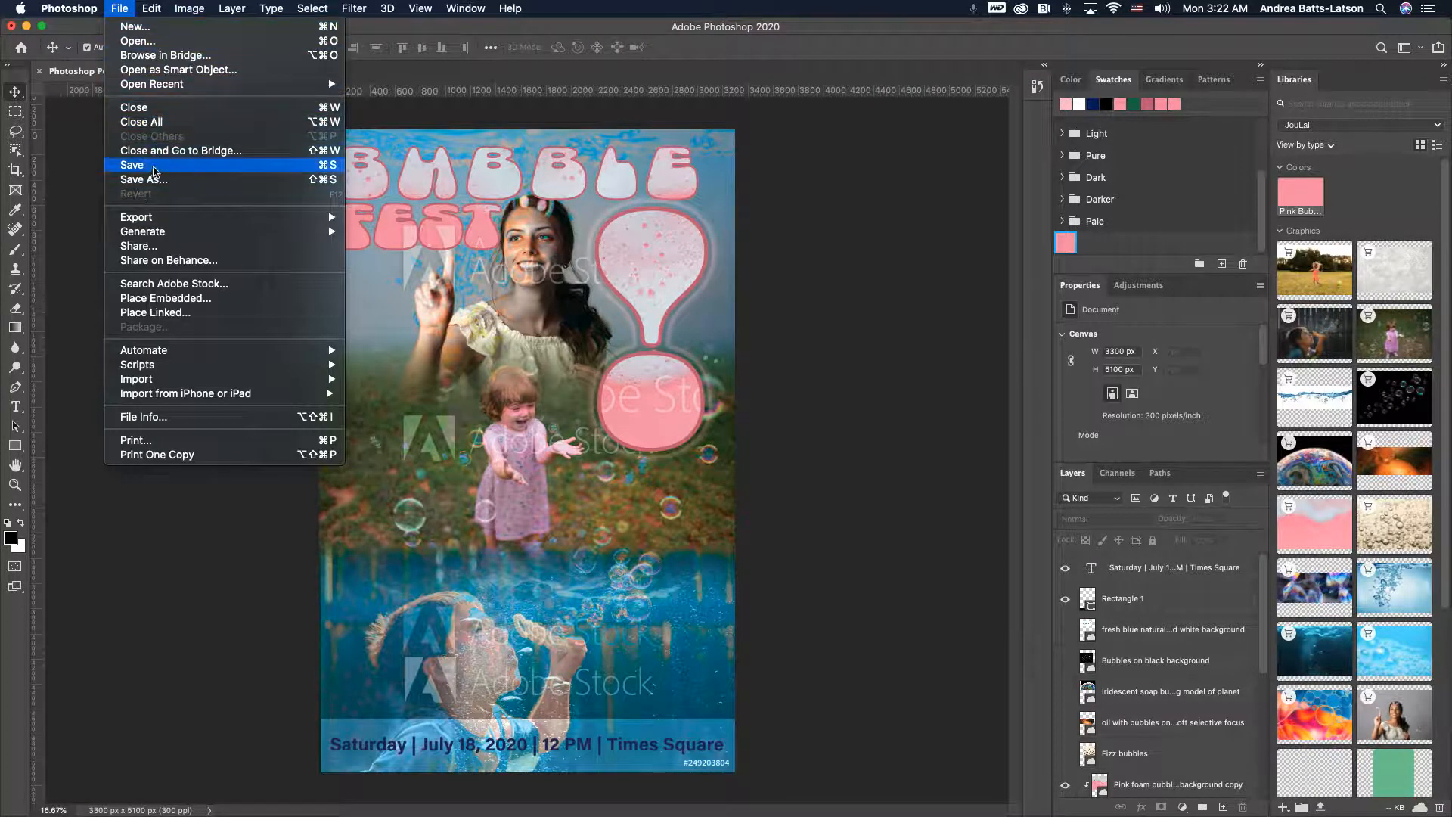
left_click(151, 166)
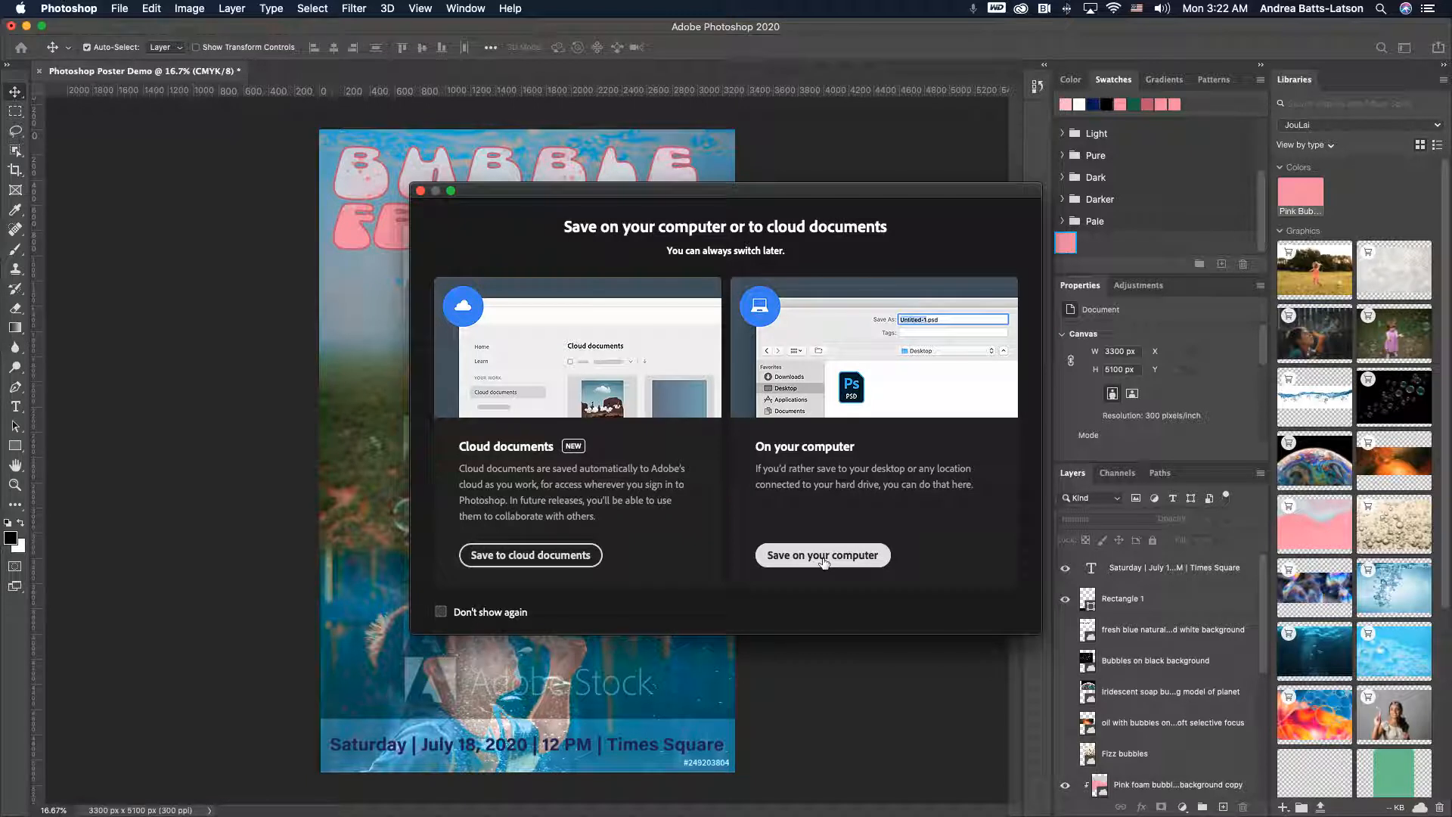
left_click(512, 554)
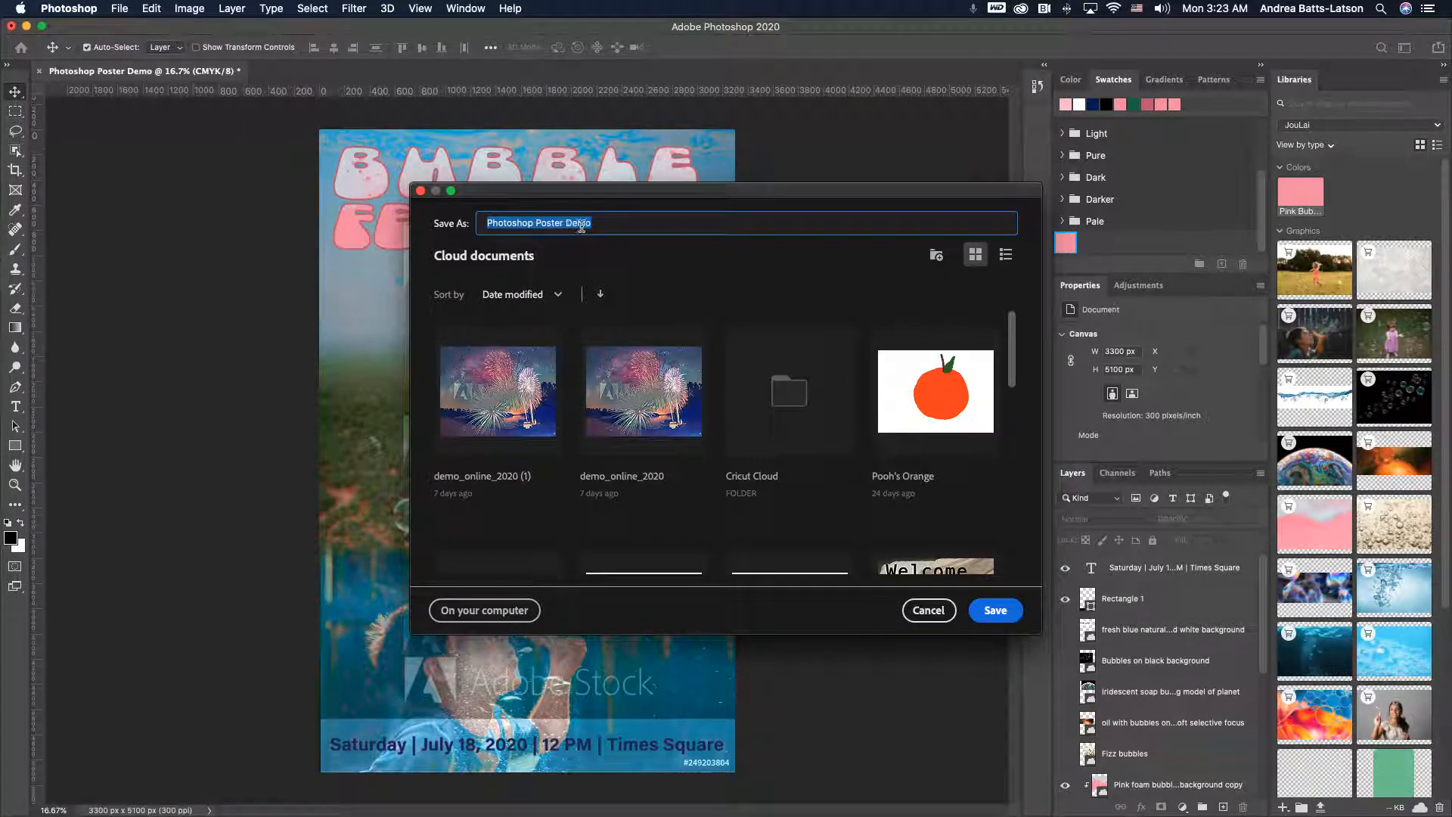
left_click(608, 227)
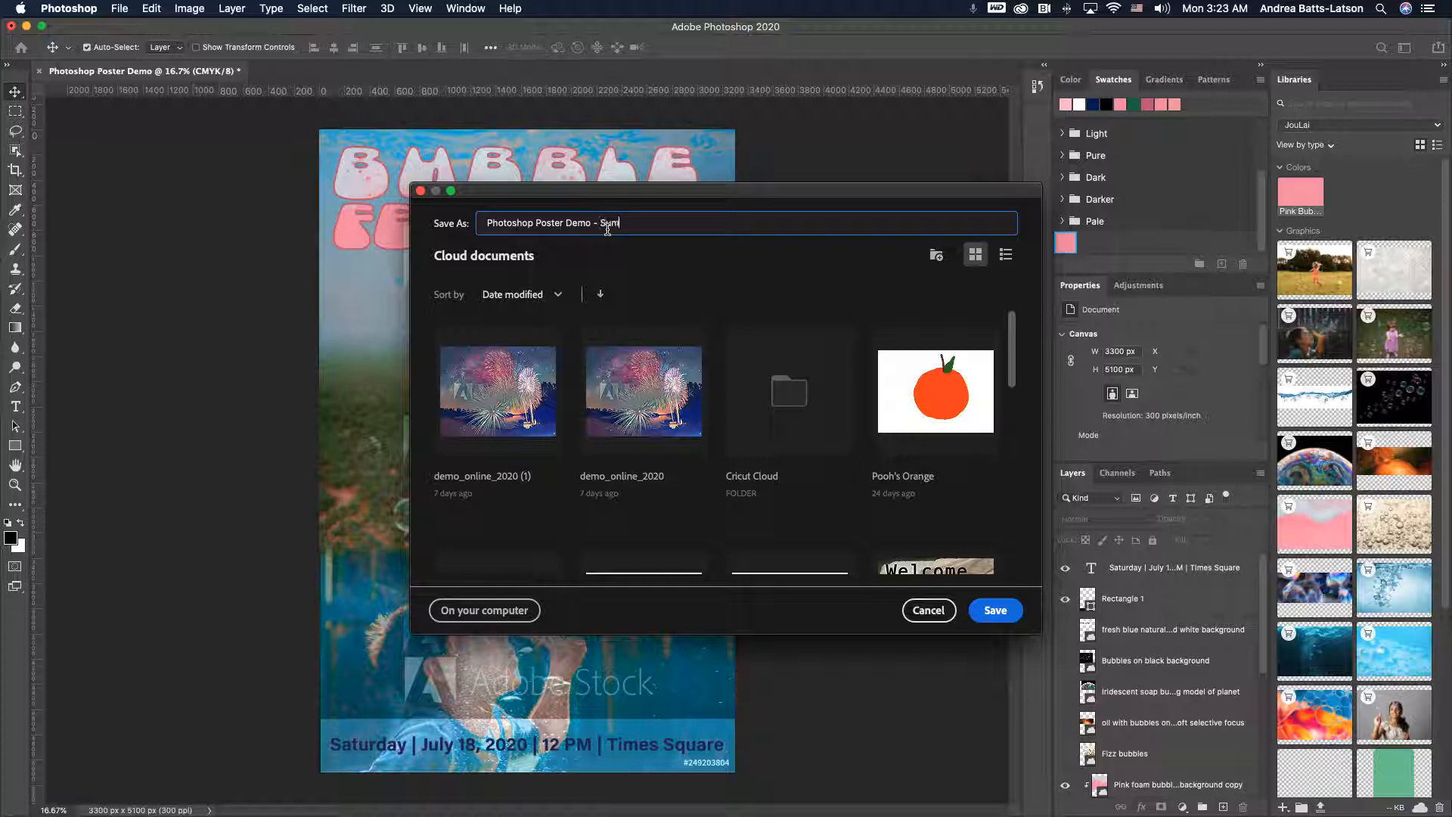
type("- Summer 202")
type("0 - FCC On")
left_click(996, 609)
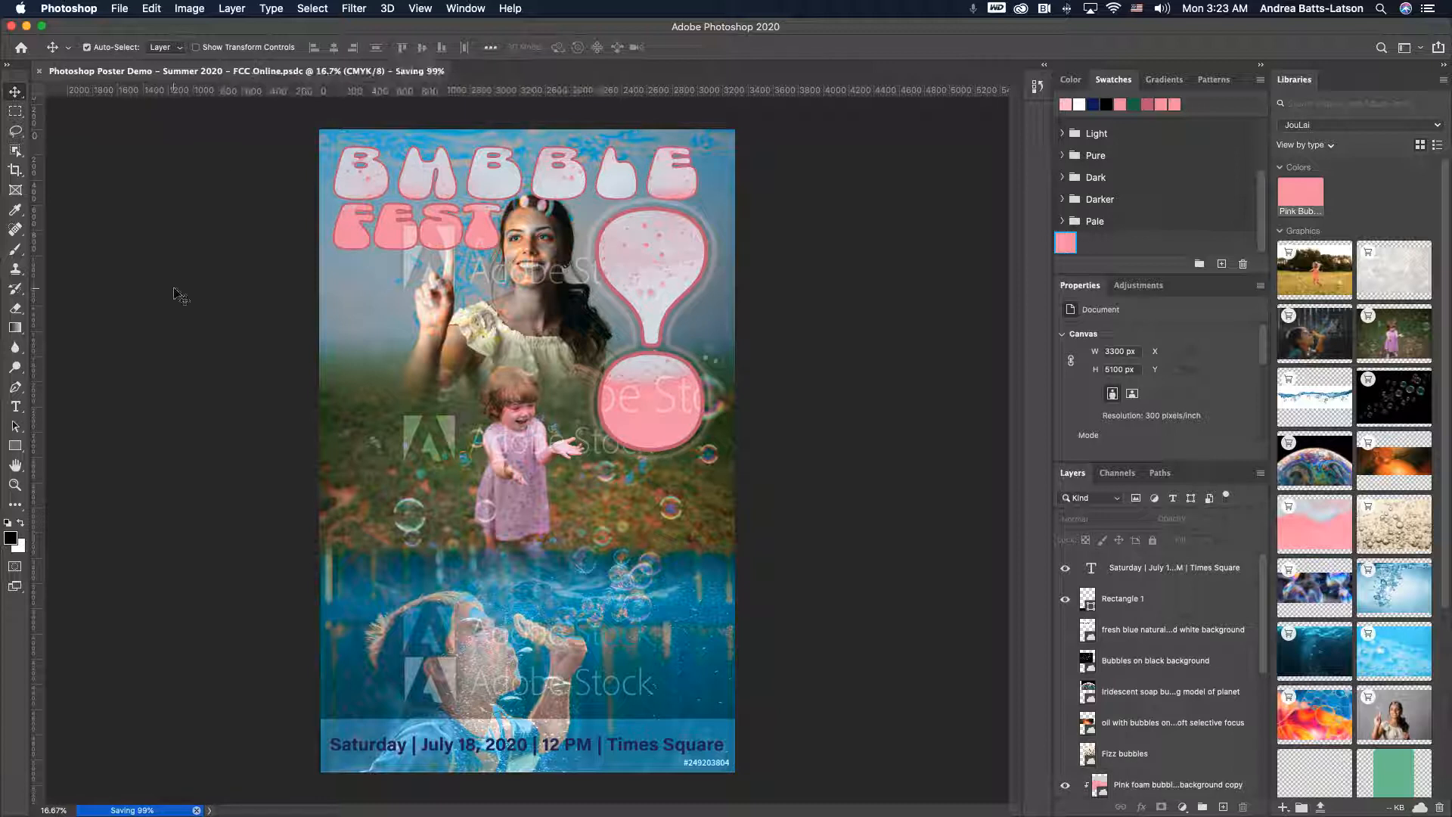
- Open Export As and set the PNG export to 1x size with an image width of 2000 px and metadata None
left_click(121, 9)
mouse_move(180, 223)
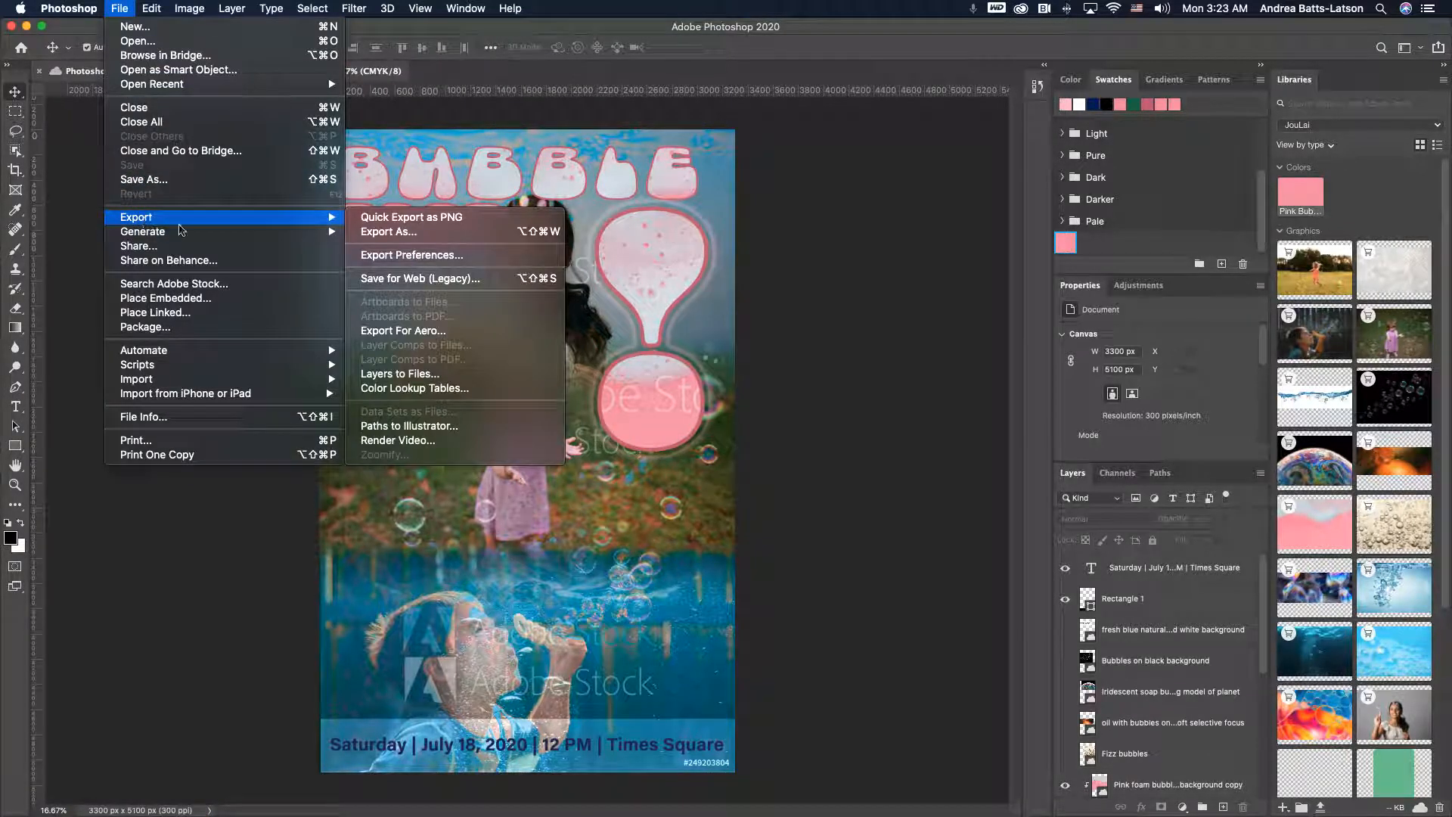
left_click(436, 237)
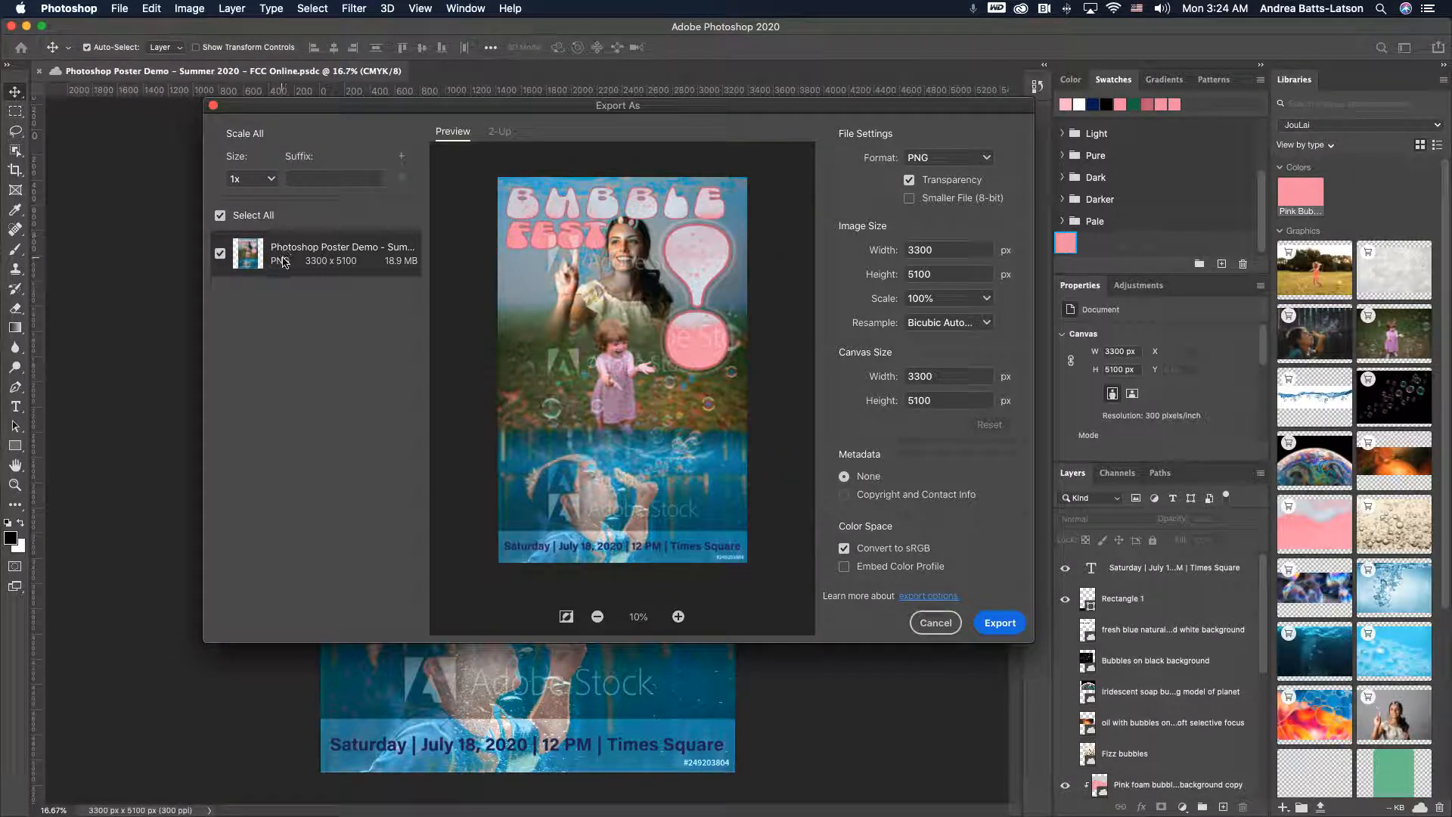
left_click(272, 181)
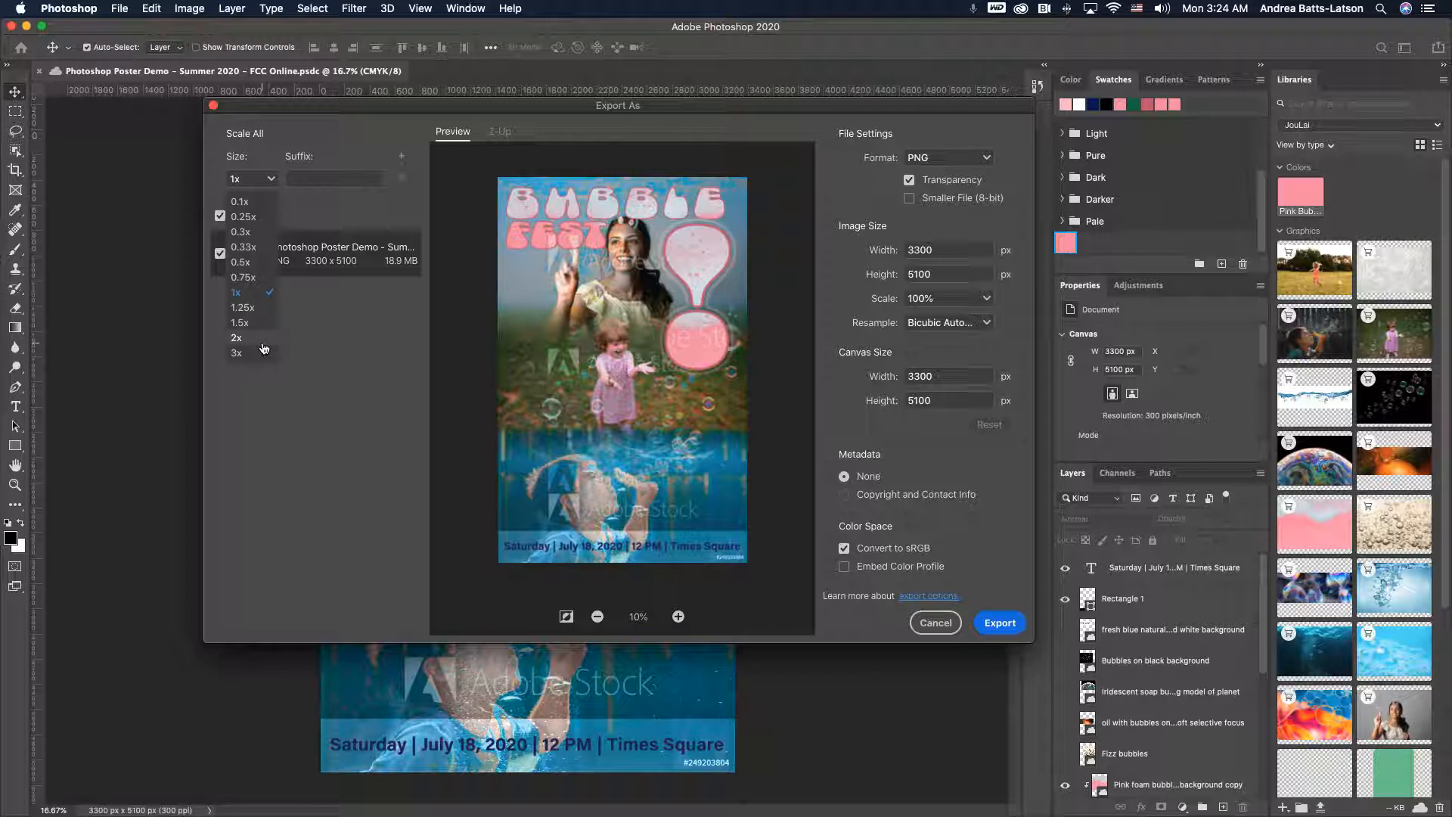
left_click(265, 293)
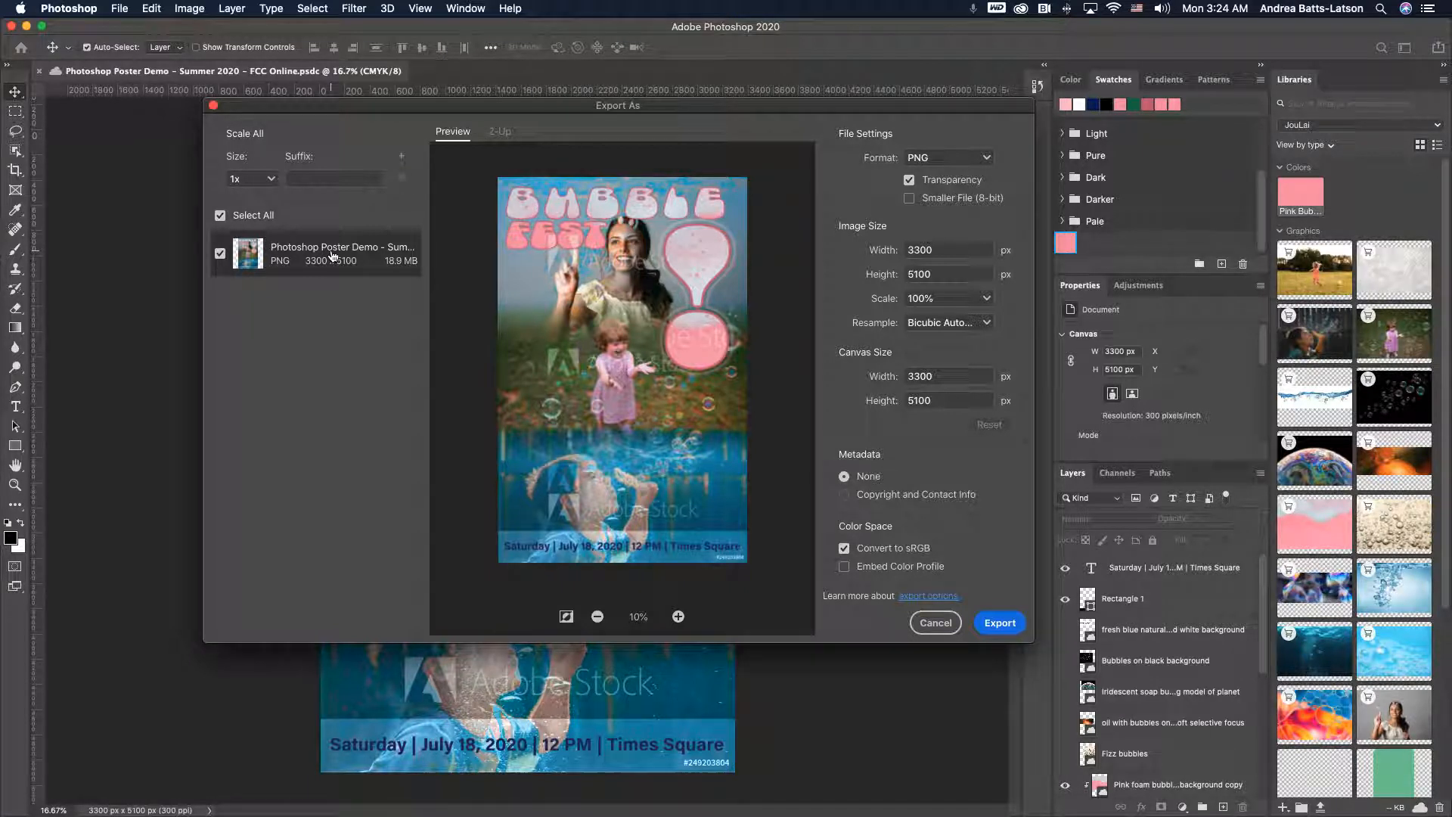
left_click(864, 244)
type("2000")
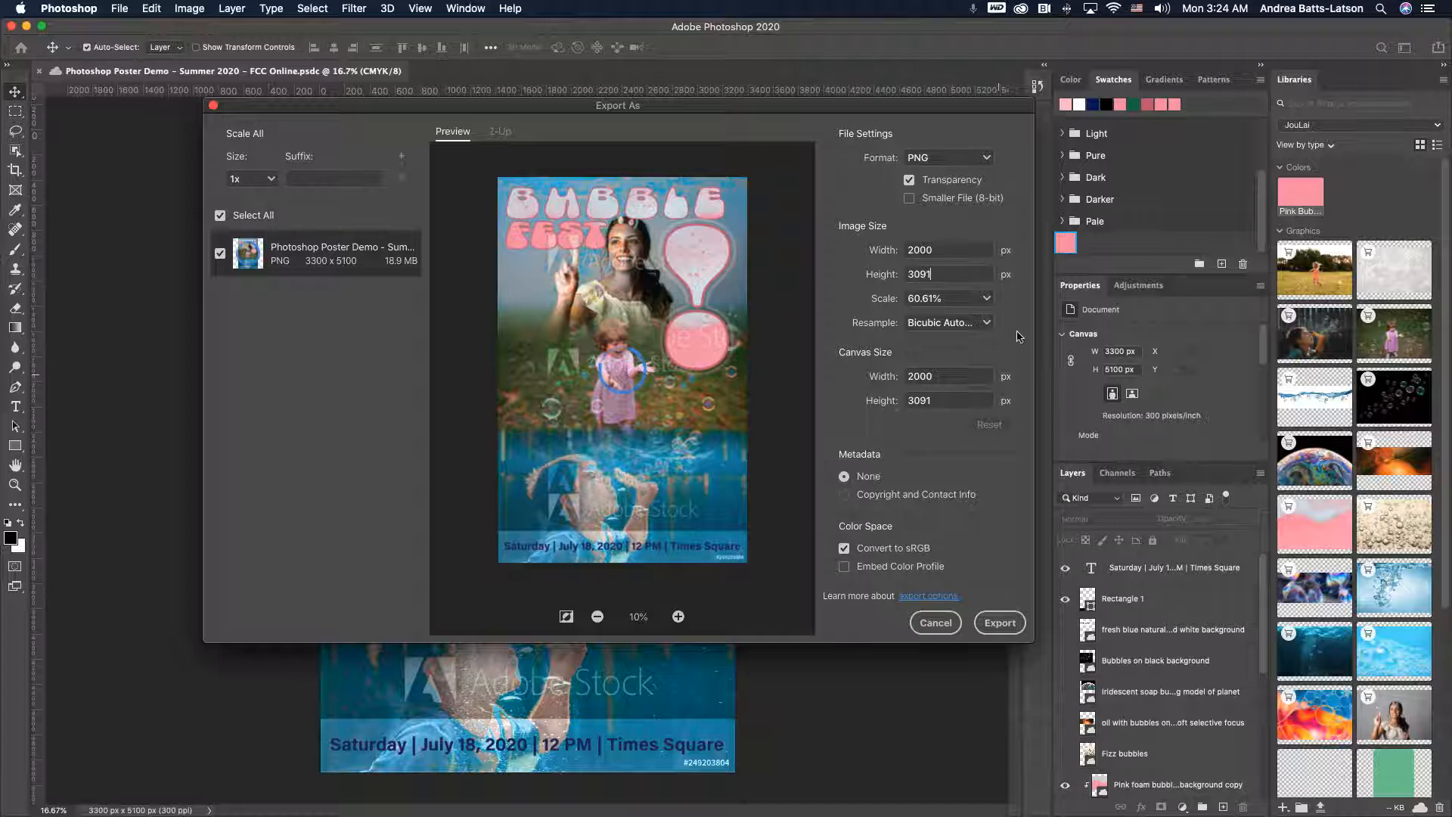
left_click(845, 477)
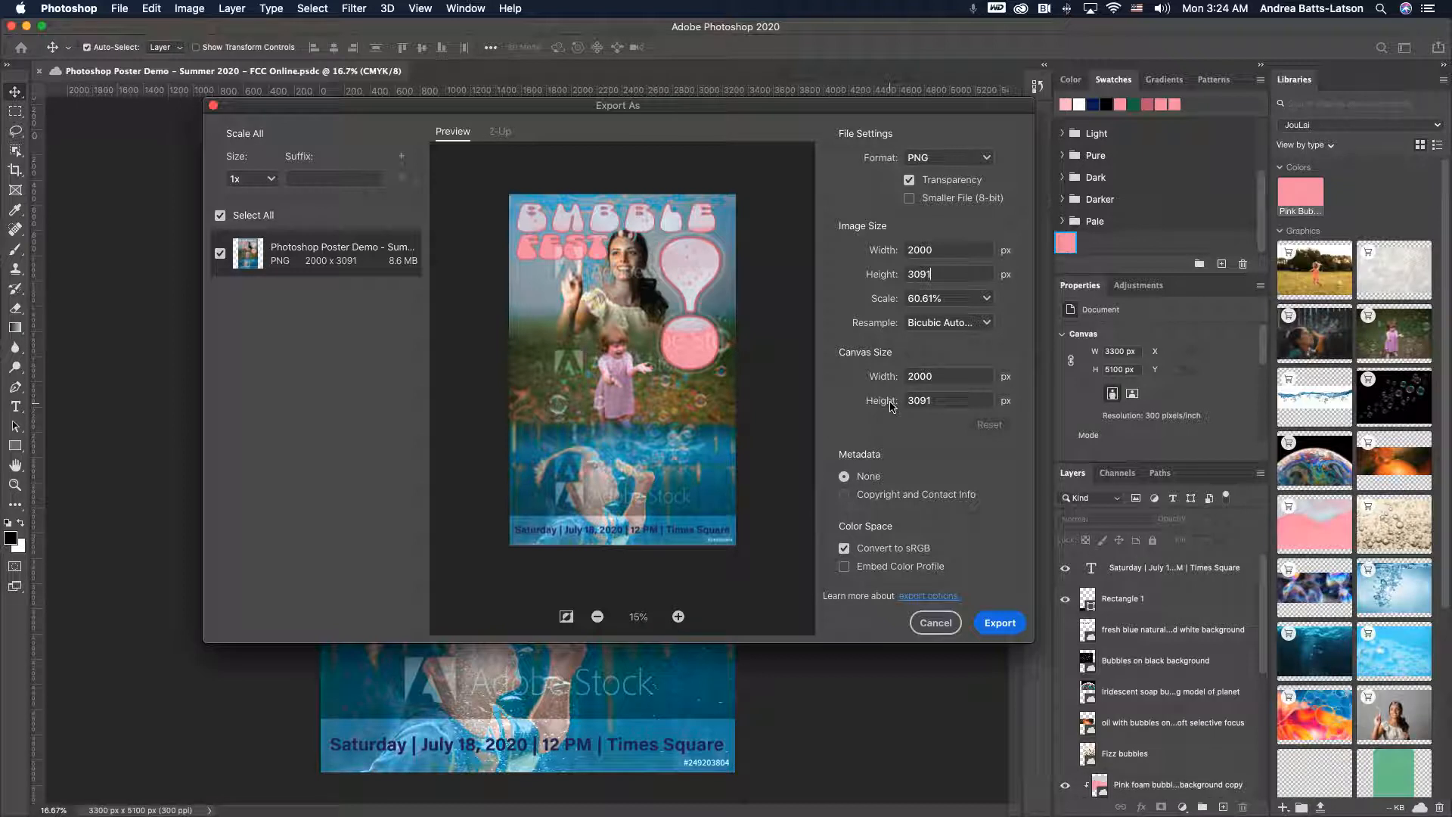
- Export the PNG into the Photoshop Cloud Associates folder under the poster's file name
left_click(1012, 628)
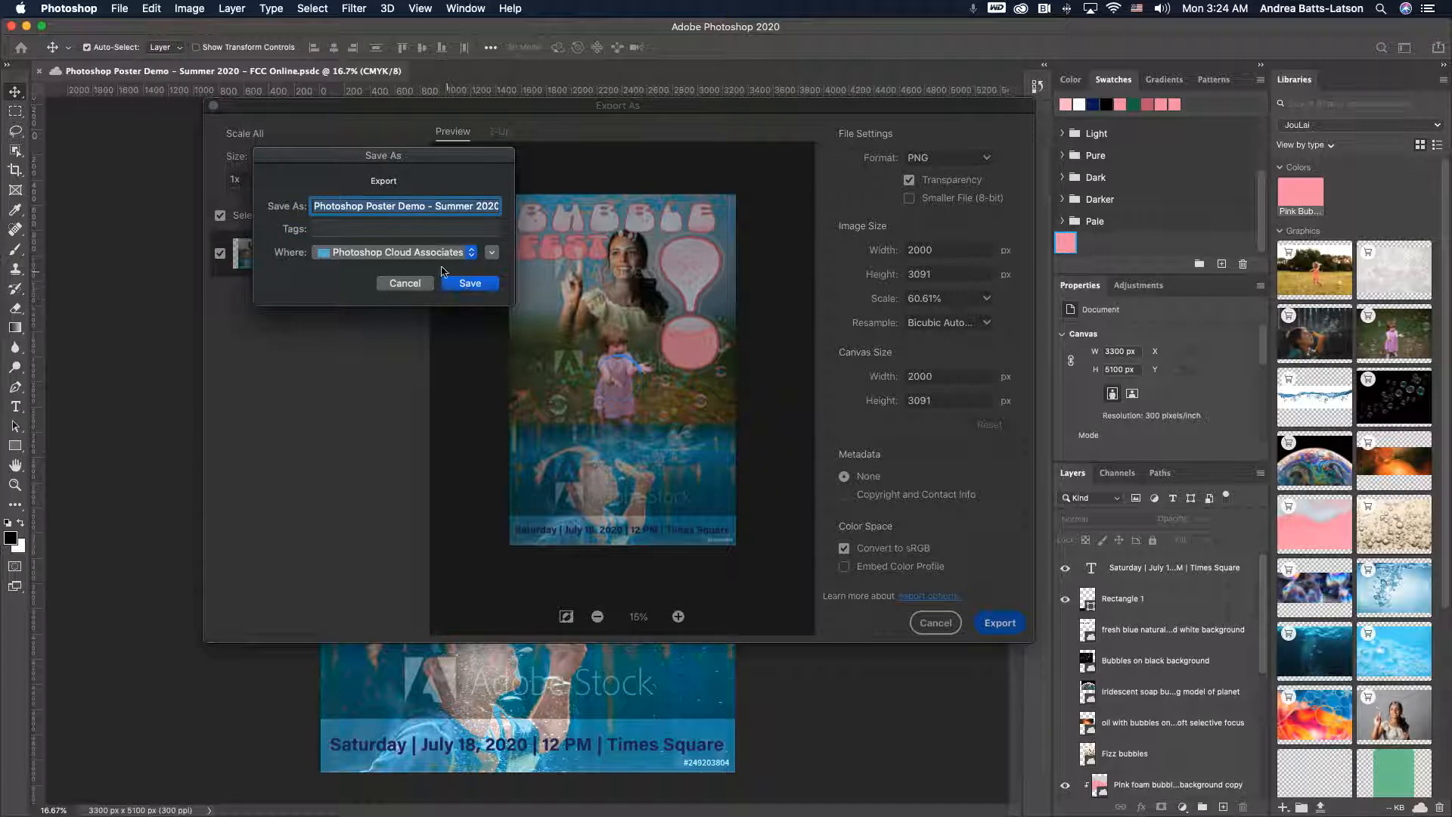
left_click(469, 254)
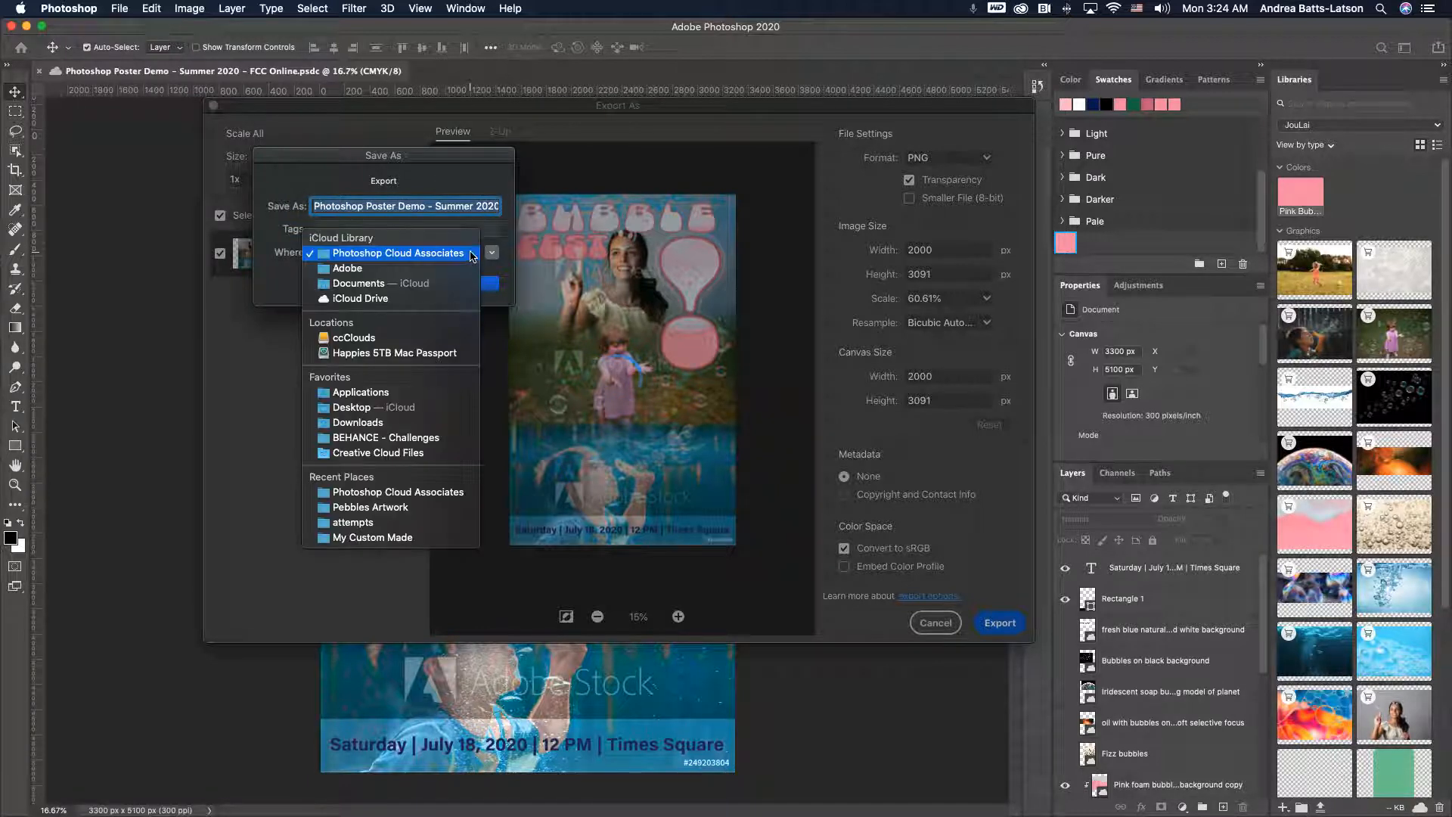
left_click(469, 254)
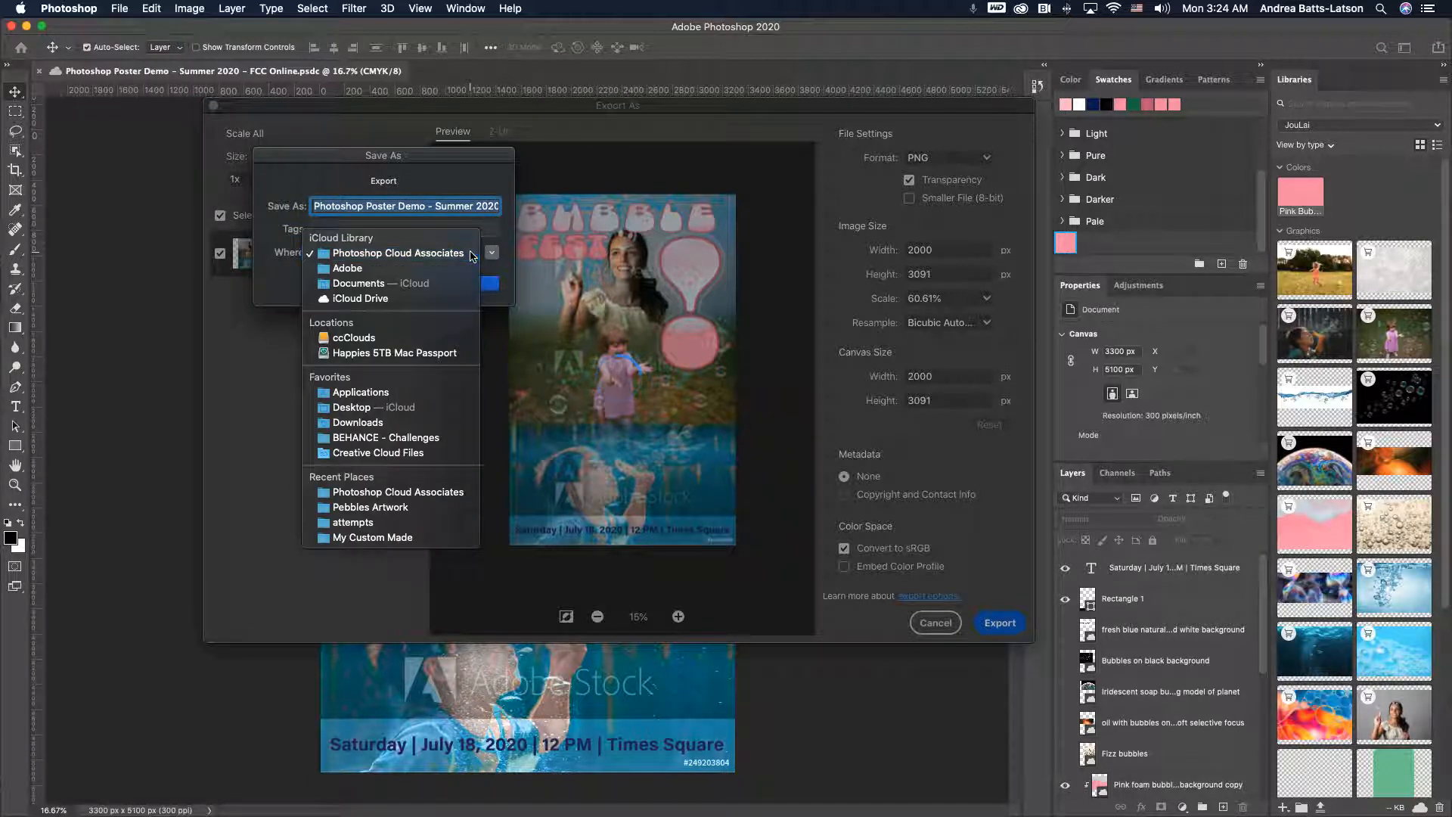
left_click(470, 284)
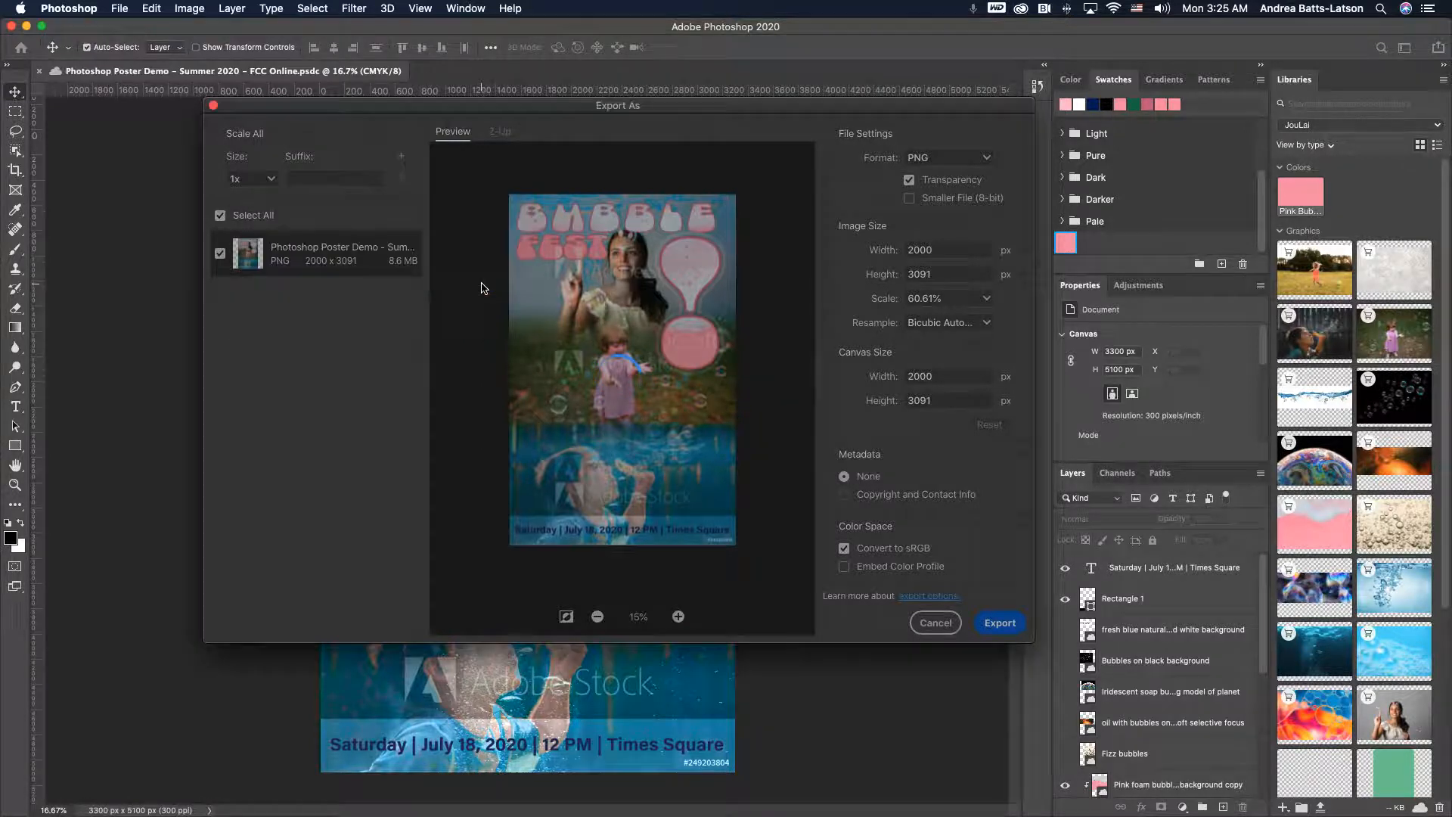